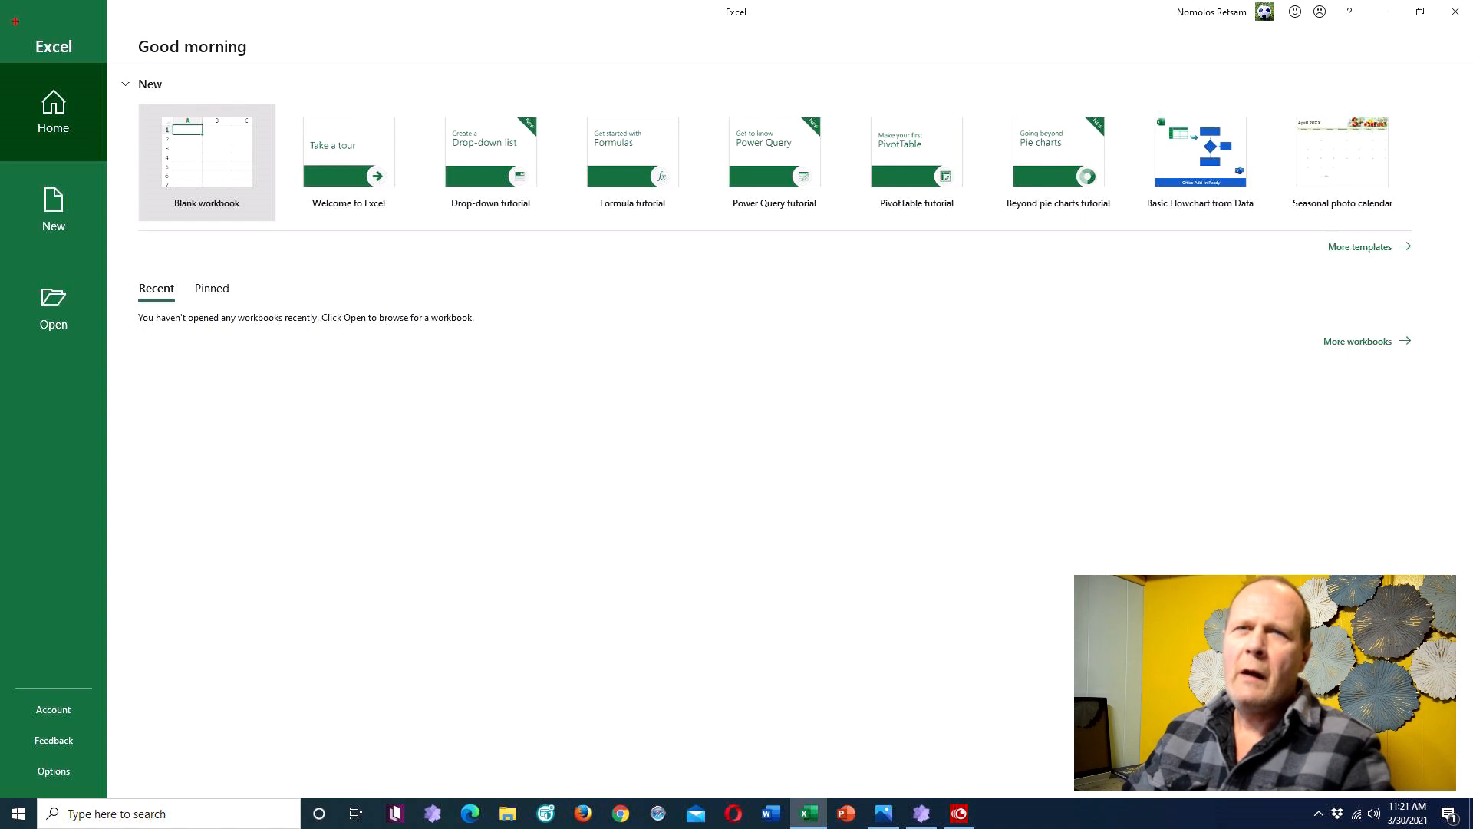
{"action": "mouse_move", "coordinate": [13, 23]}
{"action": "left_mouse_down"}
{"action": "mouse_move", "coordinate": [115, 119]}
{"action": "mouse_move", "coordinate": [101, 376]}
{"action": "left_mouse_up"}
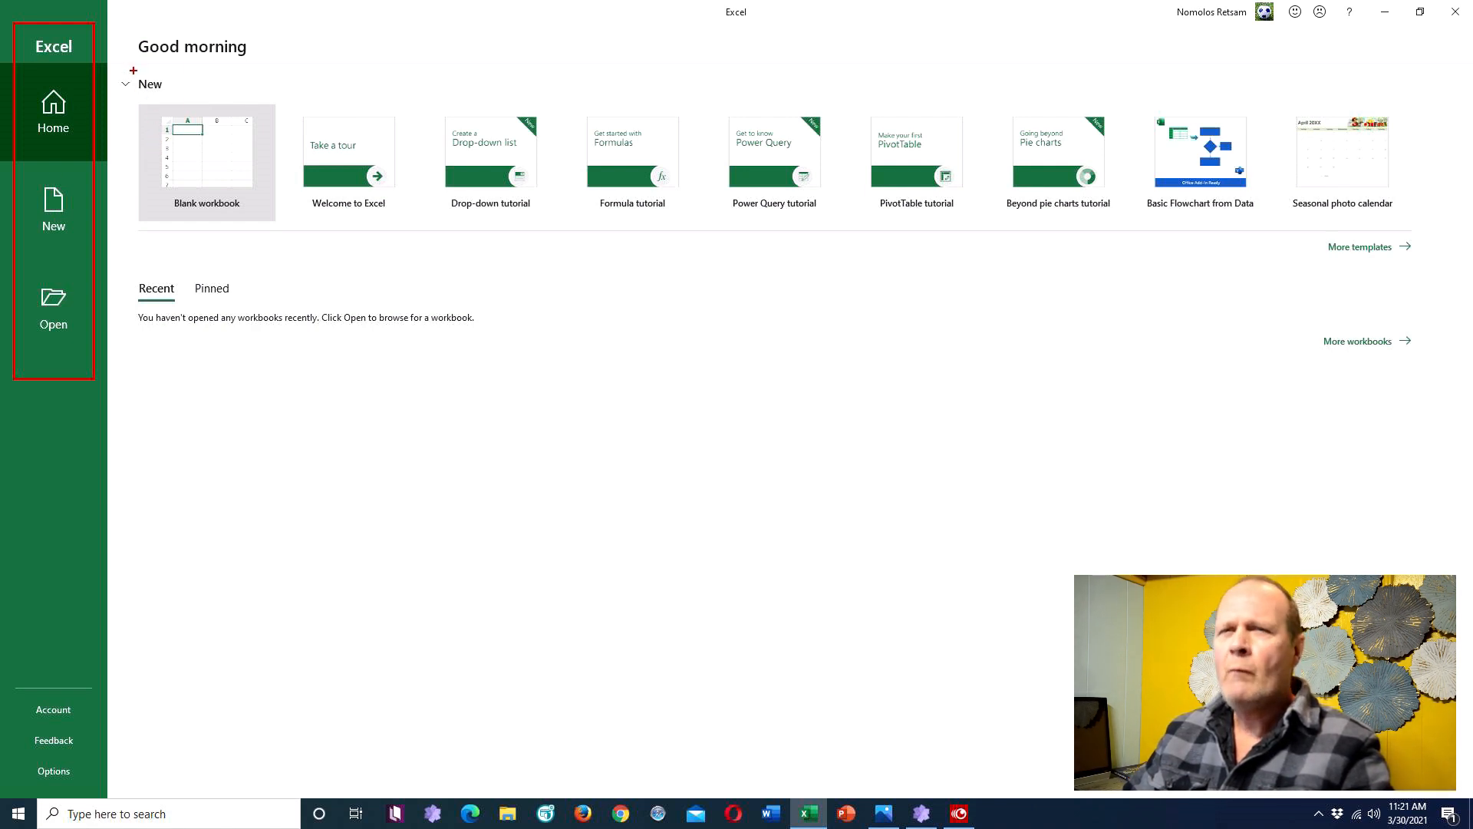
{"action": "mouse_move", "coordinate": [117, 69]}
{"action": "left_mouse_down"}
{"action": "mouse_move", "coordinate": [776, 125]}
{"action": "mouse_move", "coordinate": [1348, 217]}
{"action": "mouse_move", "coordinate": [1447, 246]}
{"action": "mouse_move", "coordinate": [1456, 267]}
{"action": "mouse_move", "coordinate": [1450, 227]}
{"action": "left_mouse_up"}
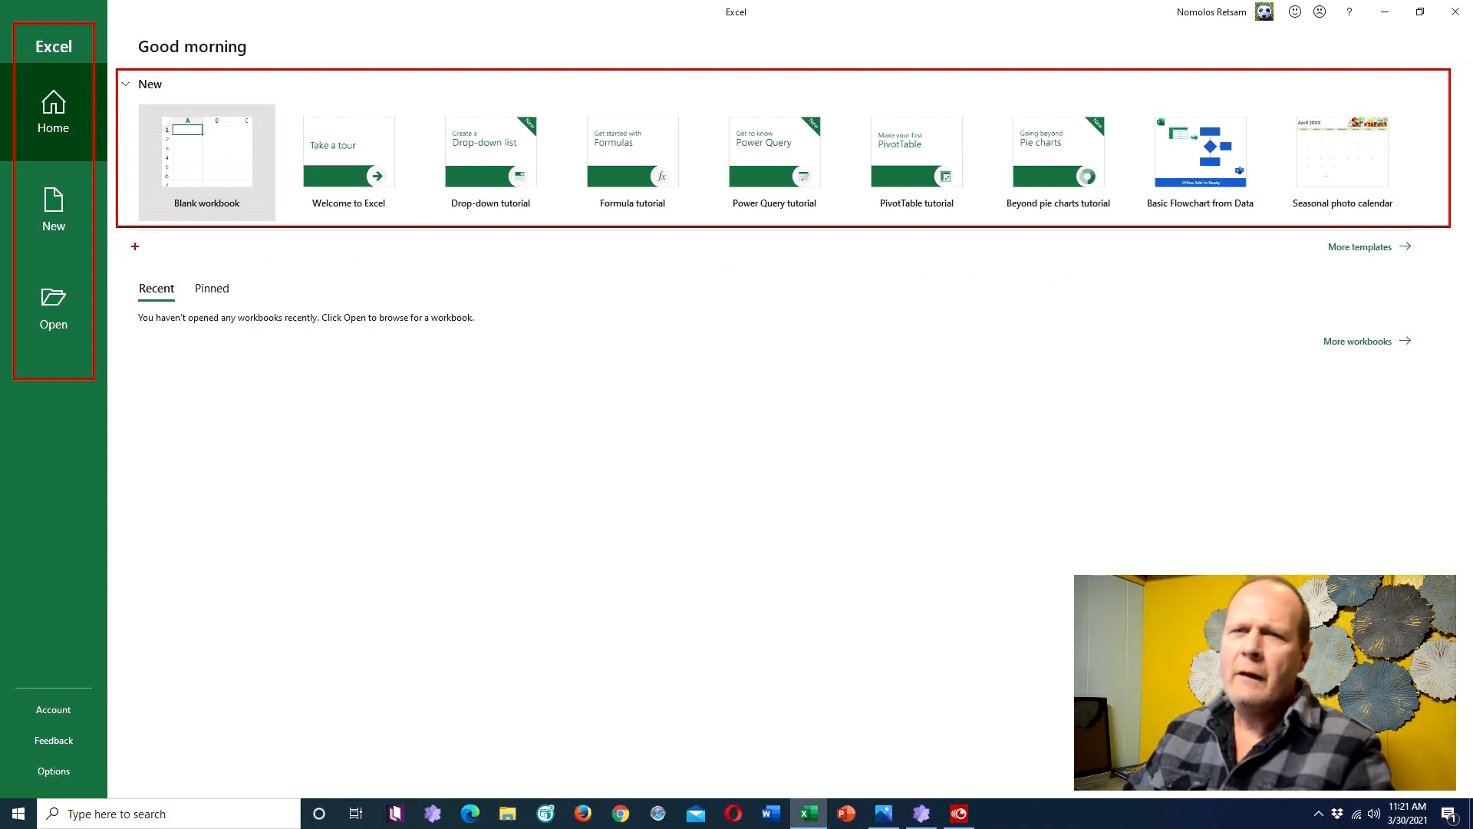
{"action": "mouse_move", "coordinate": [124, 239]}
{"action": "left_mouse_down"}
{"action": "mouse_move", "coordinate": [1158, 751]}
{"action": "mouse_move", "coordinate": [1201, 755]}
{"action": "left_mouse_up"}
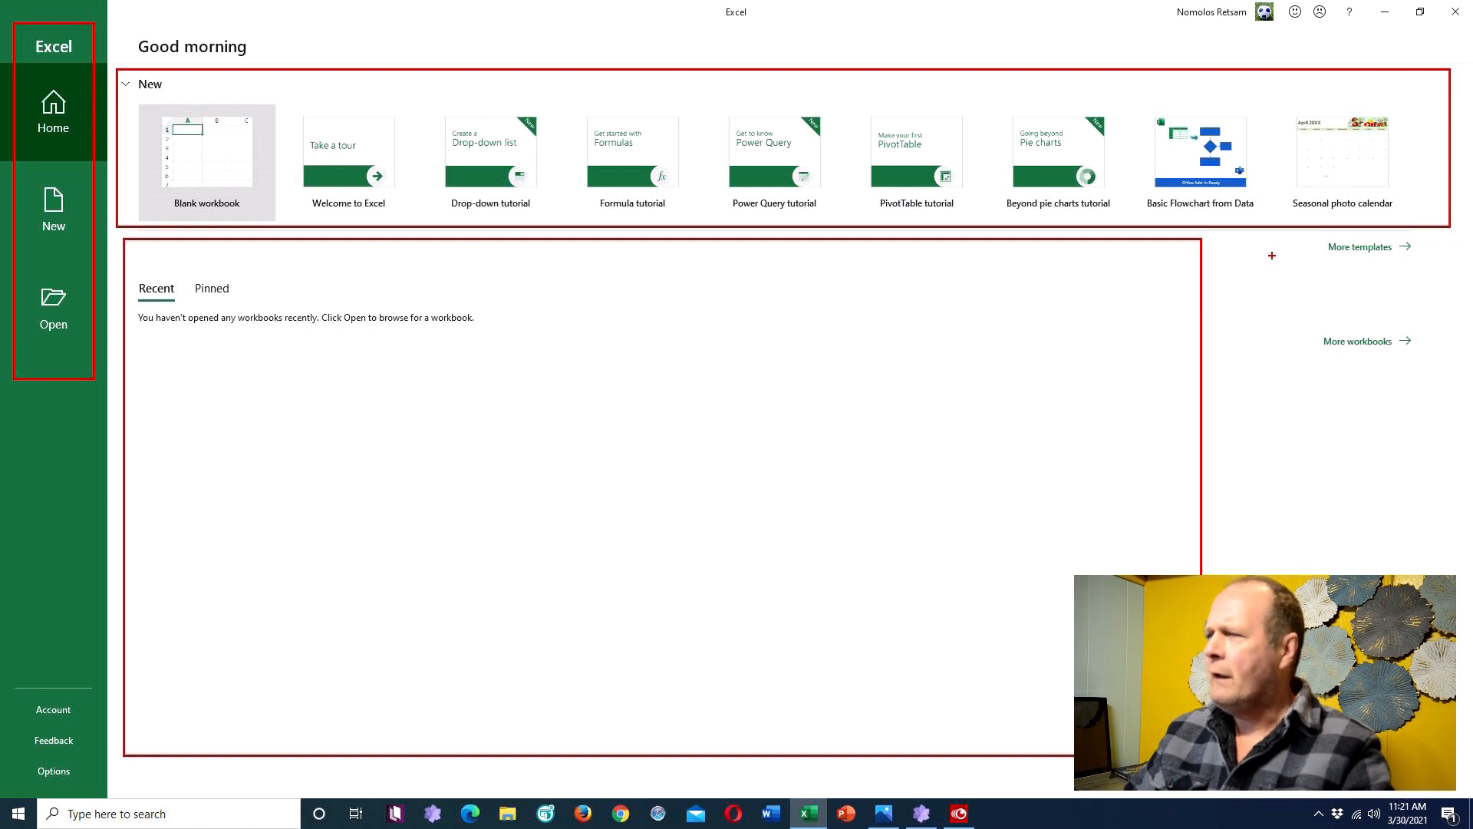
{"action": "mouse_move", "coordinate": [1270, 254]}
{"action": "left_mouse_down"}
{"action": "mouse_move", "coordinate": [1435, 252]}
{"action": "mouse_move", "coordinate": [1435, 231]}
{"action": "left_mouse_up"}
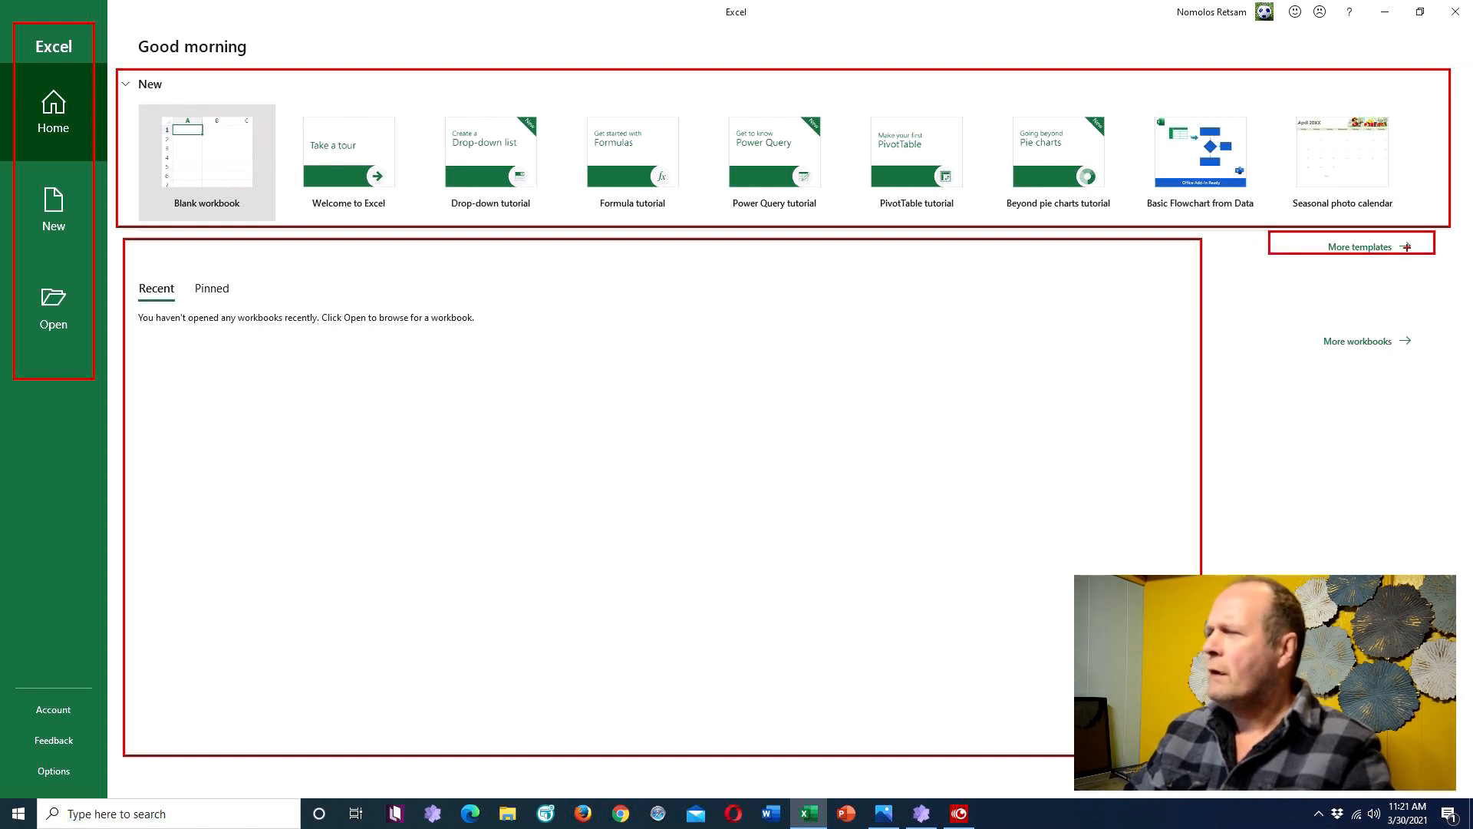
{"action": "key", "text": "Escape"}
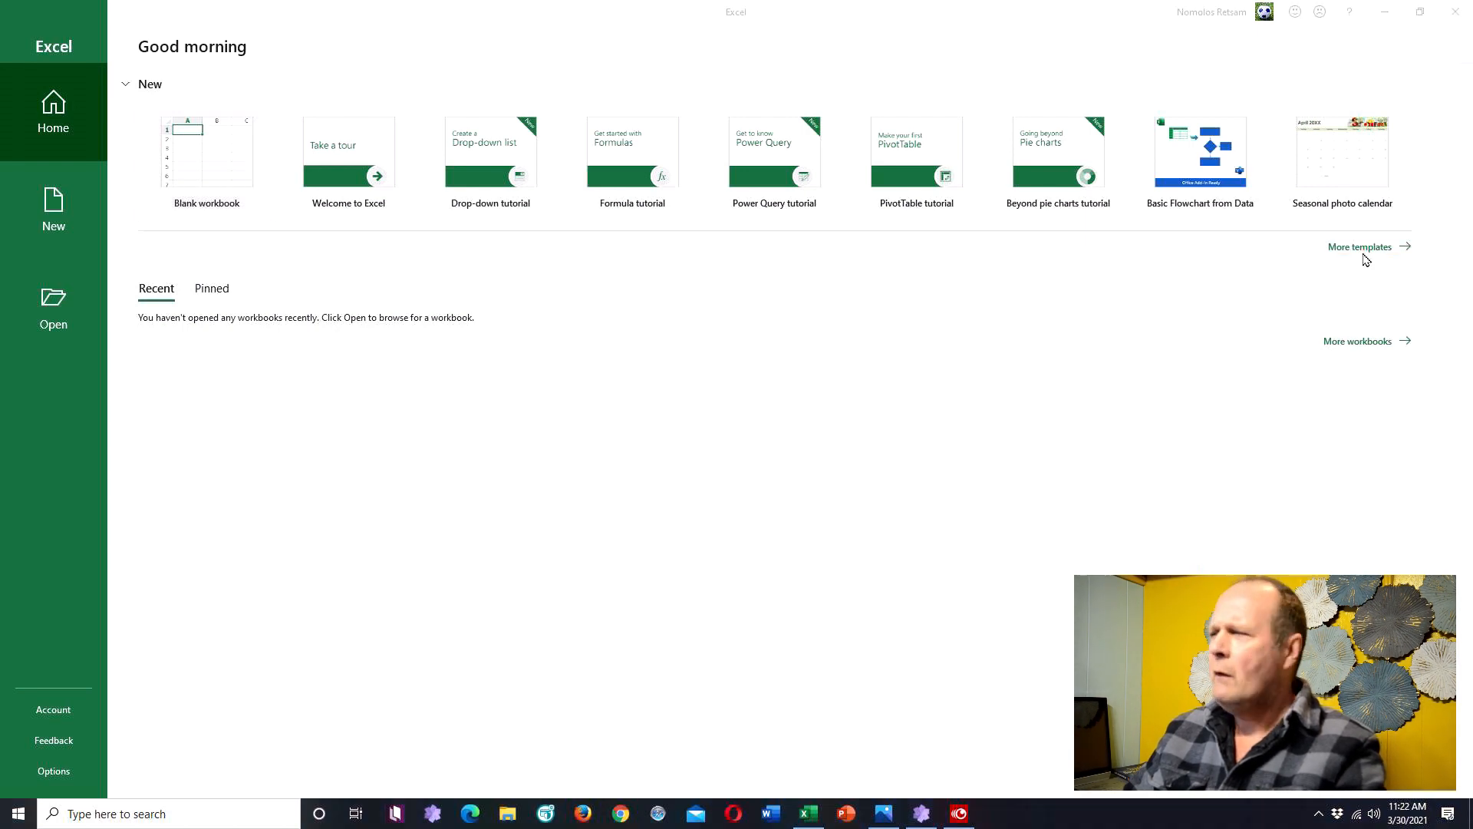
Step: Open the full template gallery and browse the available workbook templates
{"action": "left_click", "coordinate": [1360, 248]}
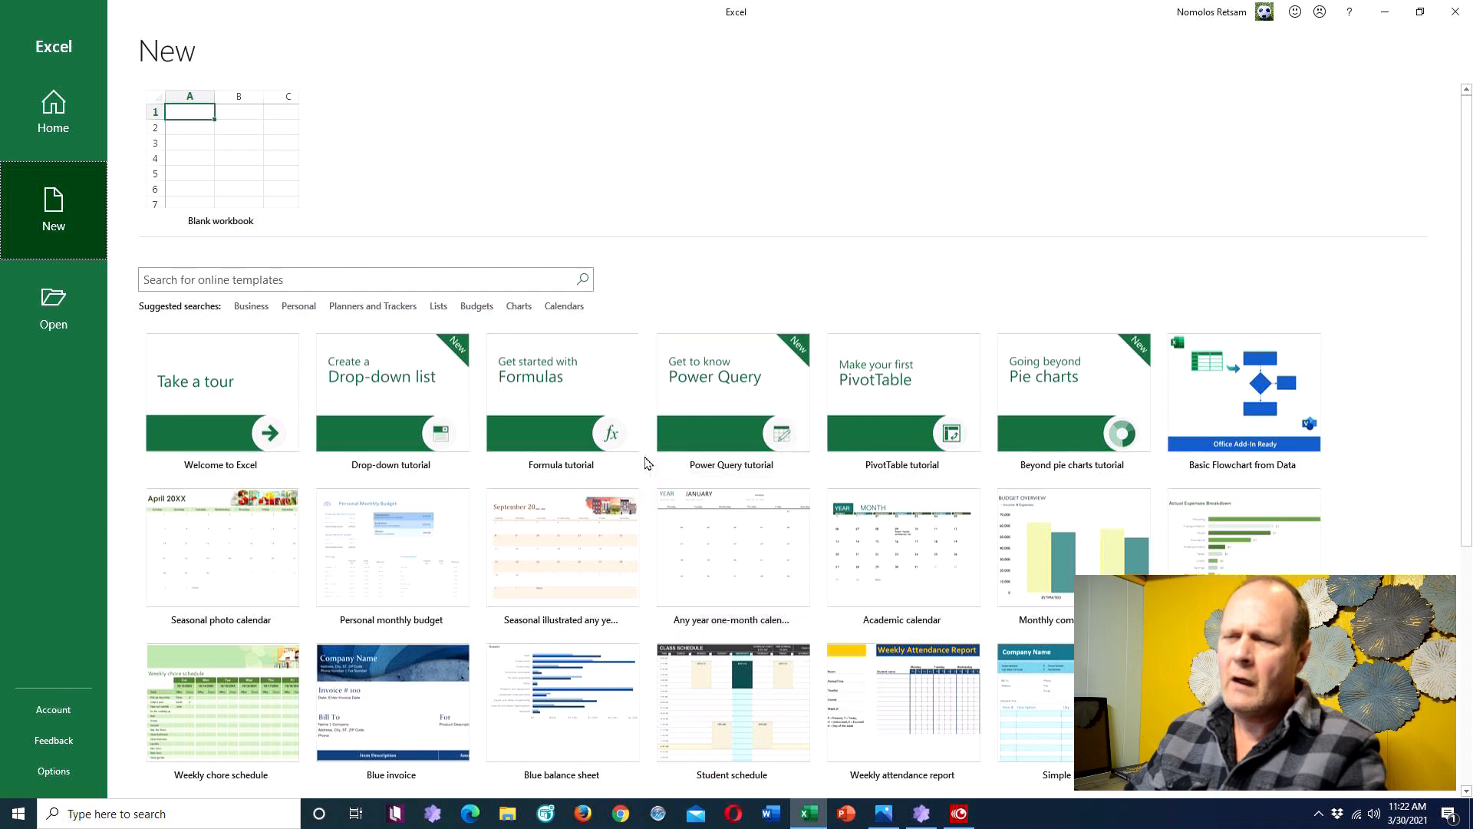
{"action": "scroll", "coordinate": [644, 464], "scroll_direction": "down", "scroll_amount": 1}
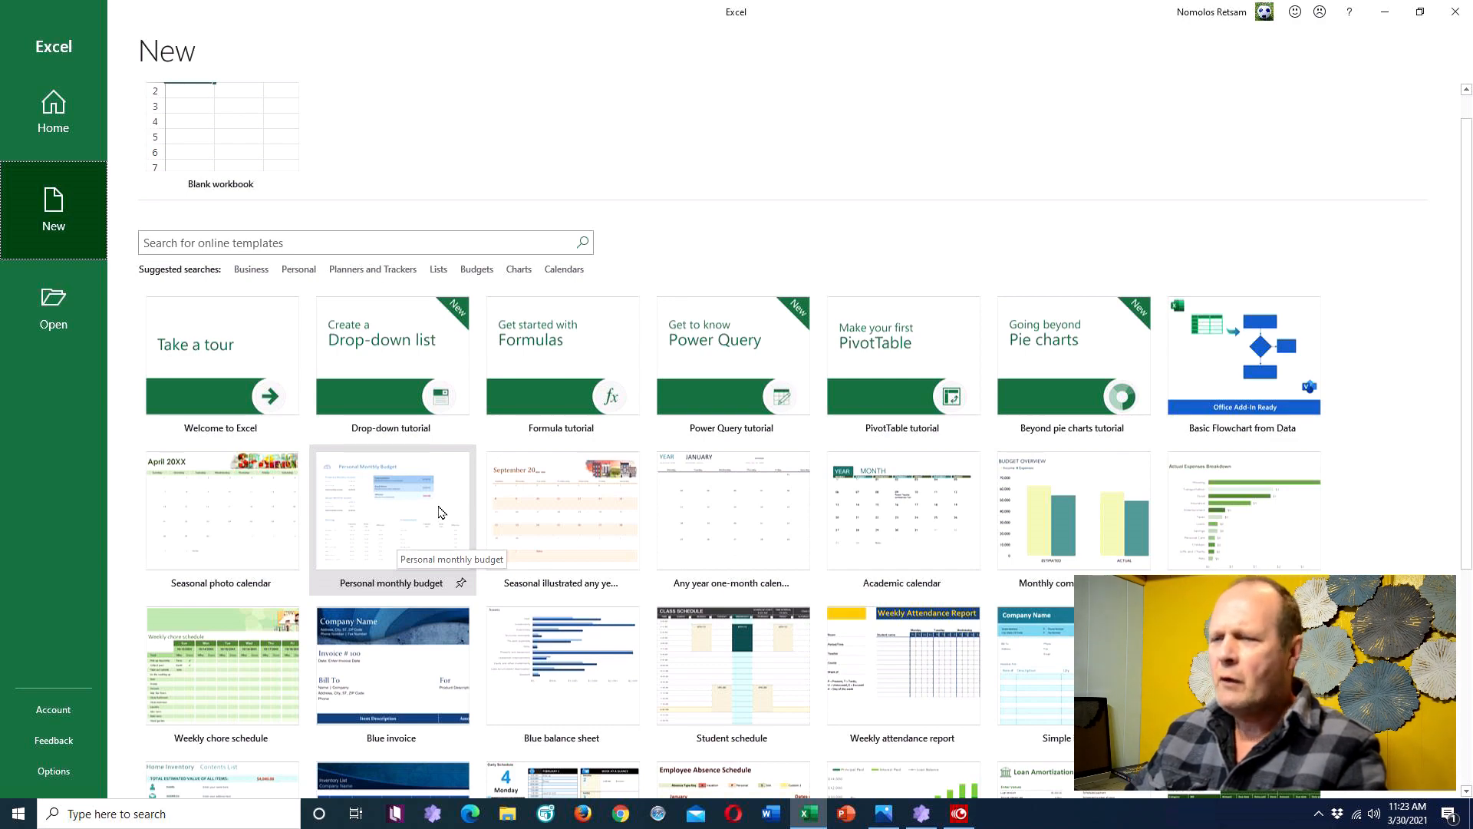
{"action": "scroll", "coordinate": [729, 506], "scroll_direction": "down", "scroll_amount": 2}
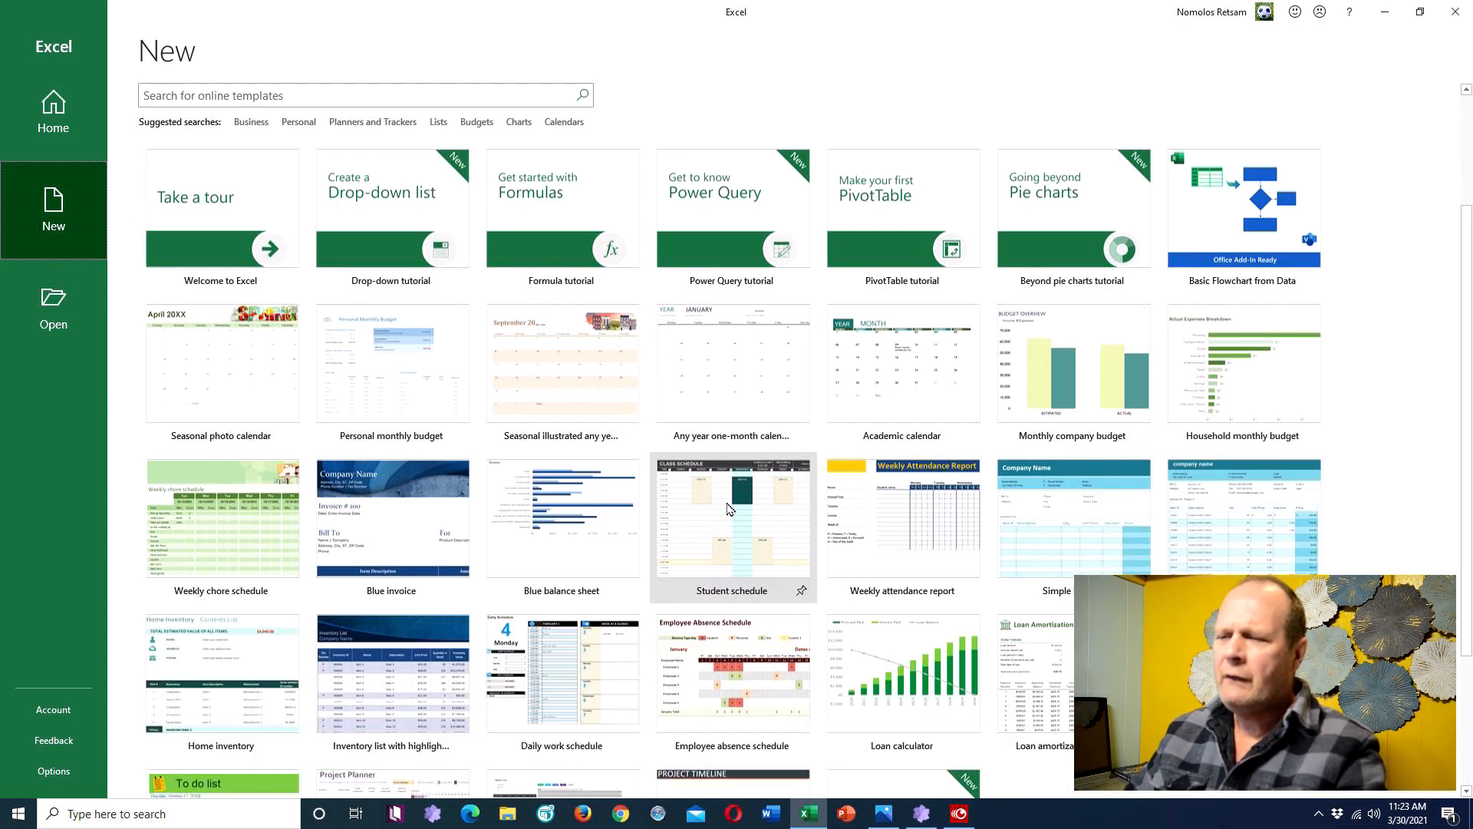
{"action": "scroll", "coordinate": [727, 508], "scroll_direction": "down", "scroll_amount": 2}
{"action": "scroll", "coordinate": [727, 508], "scroll_direction": "up", "scroll_amount": 3}
{"action": "scroll", "coordinate": [727, 508], "scroll_direction": "up", "scroll_amount": 2}
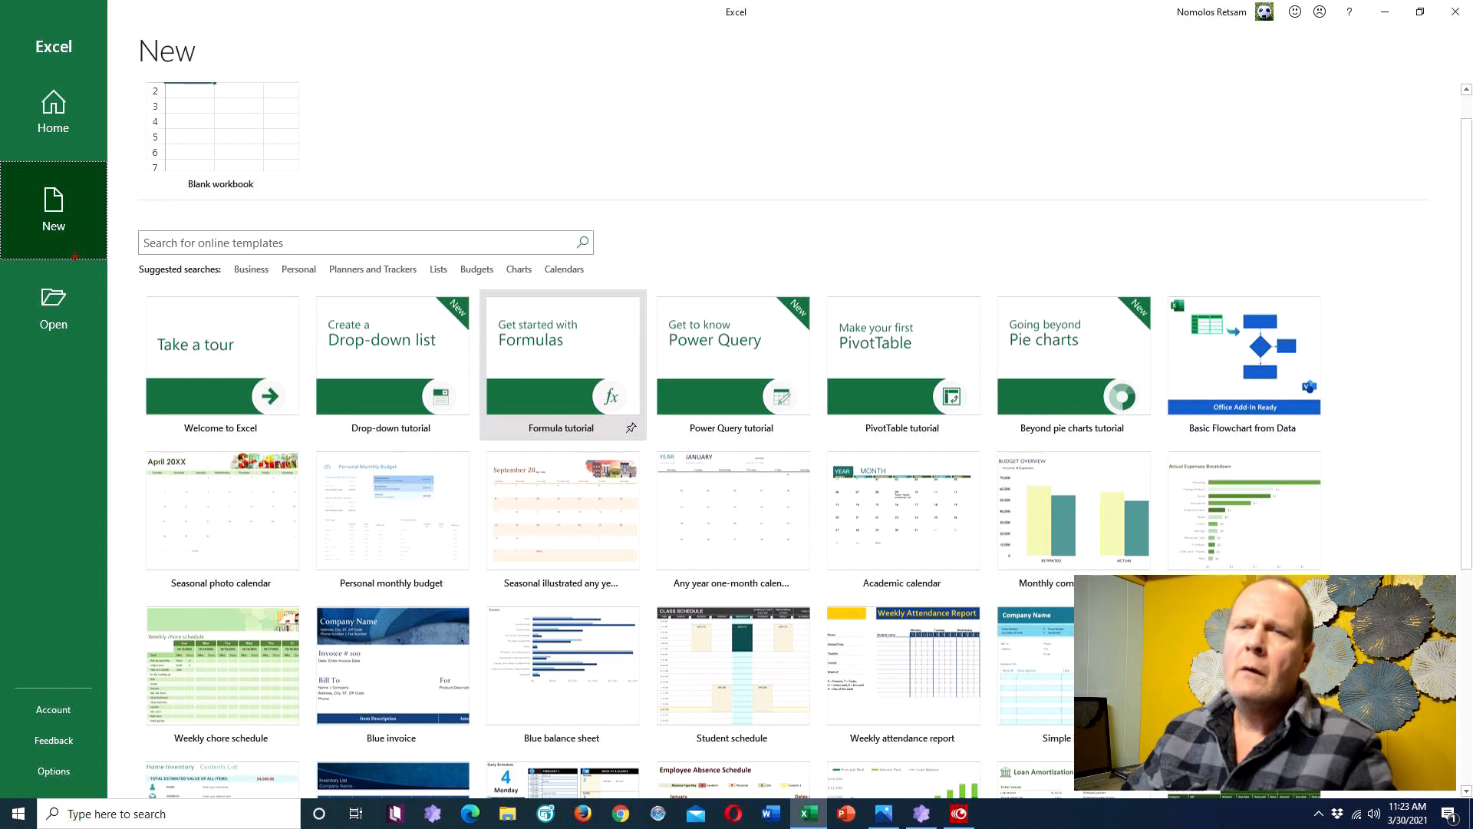
{"action": "mouse_move", "coordinate": [120, 214]}
{"action": "left_mouse_down"}
{"action": "mouse_move", "coordinate": [276, 275]}
{"action": "mouse_move", "coordinate": [445, 274]}
{"action": "mouse_move", "coordinate": [641, 247]}
{"action": "mouse_move", "coordinate": [347, 204]}
{"action": "mouse_move", "coordinate": [120, 210]}
{"action": "left_mouse_up"}
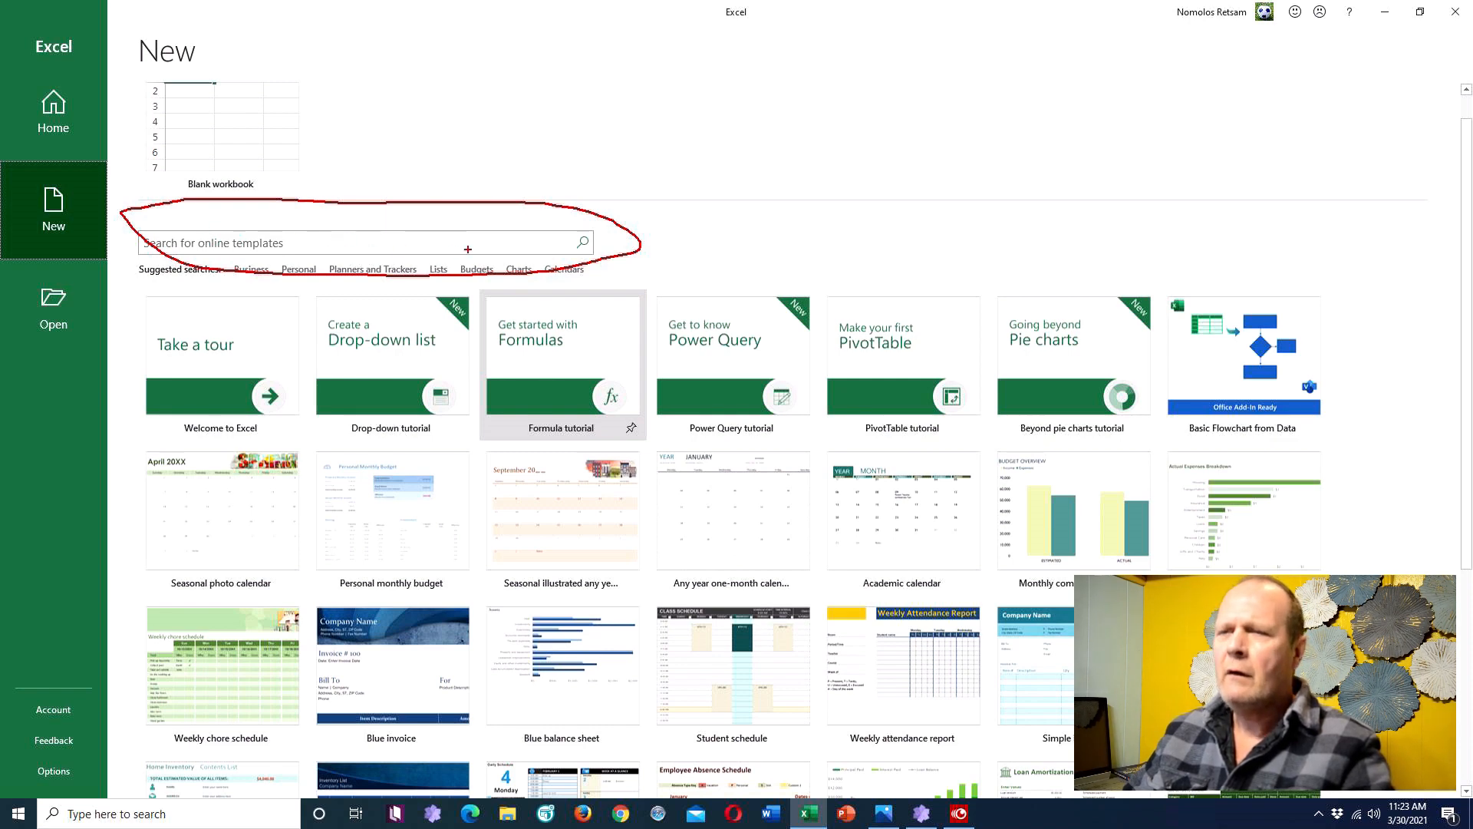
{"action": "left_click_drag", "start_coordinate": [381, 243], "coordinate": [520, 331]}
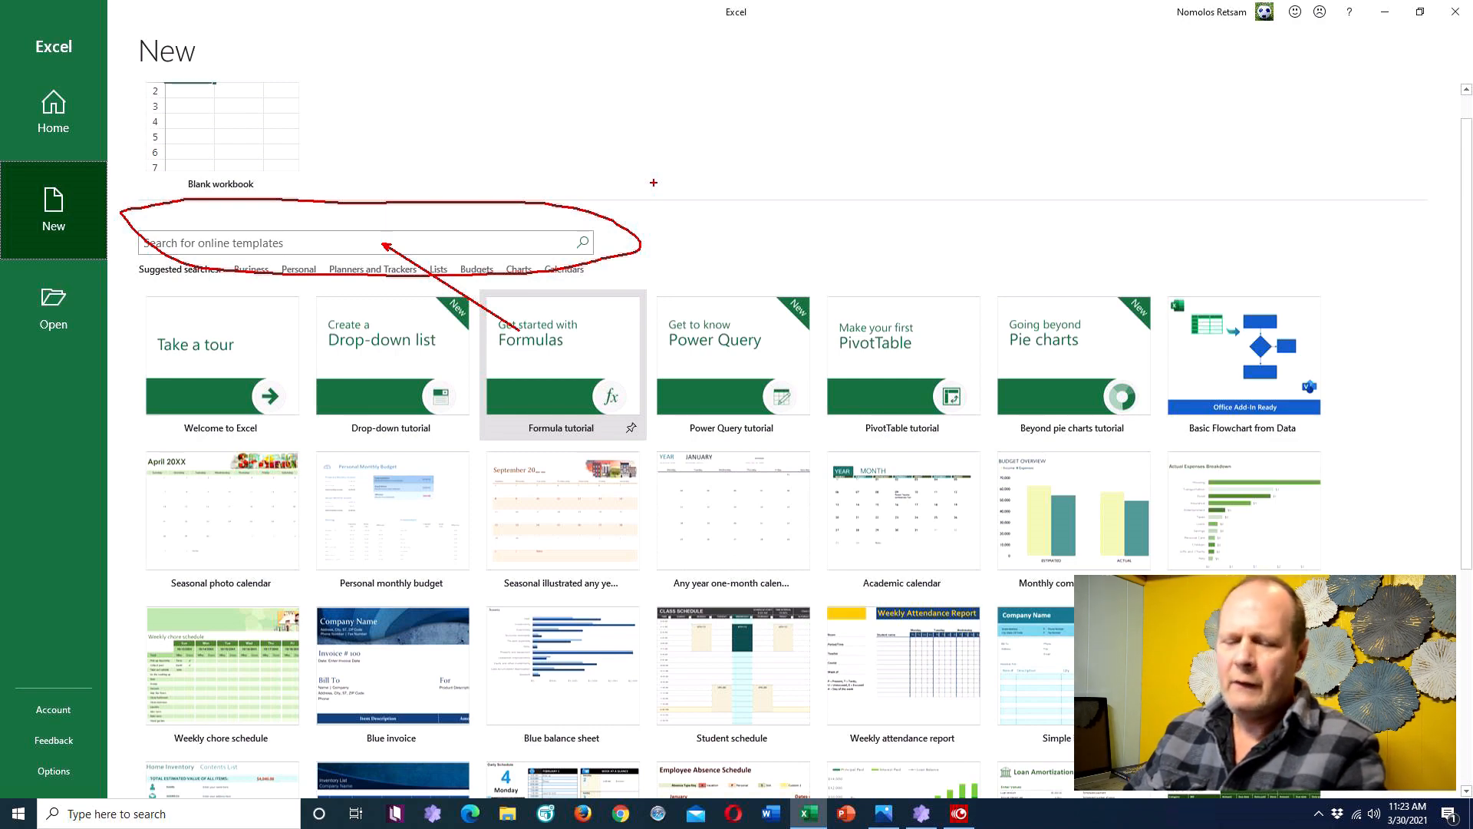
{"action": "key", "text": "Escape"}
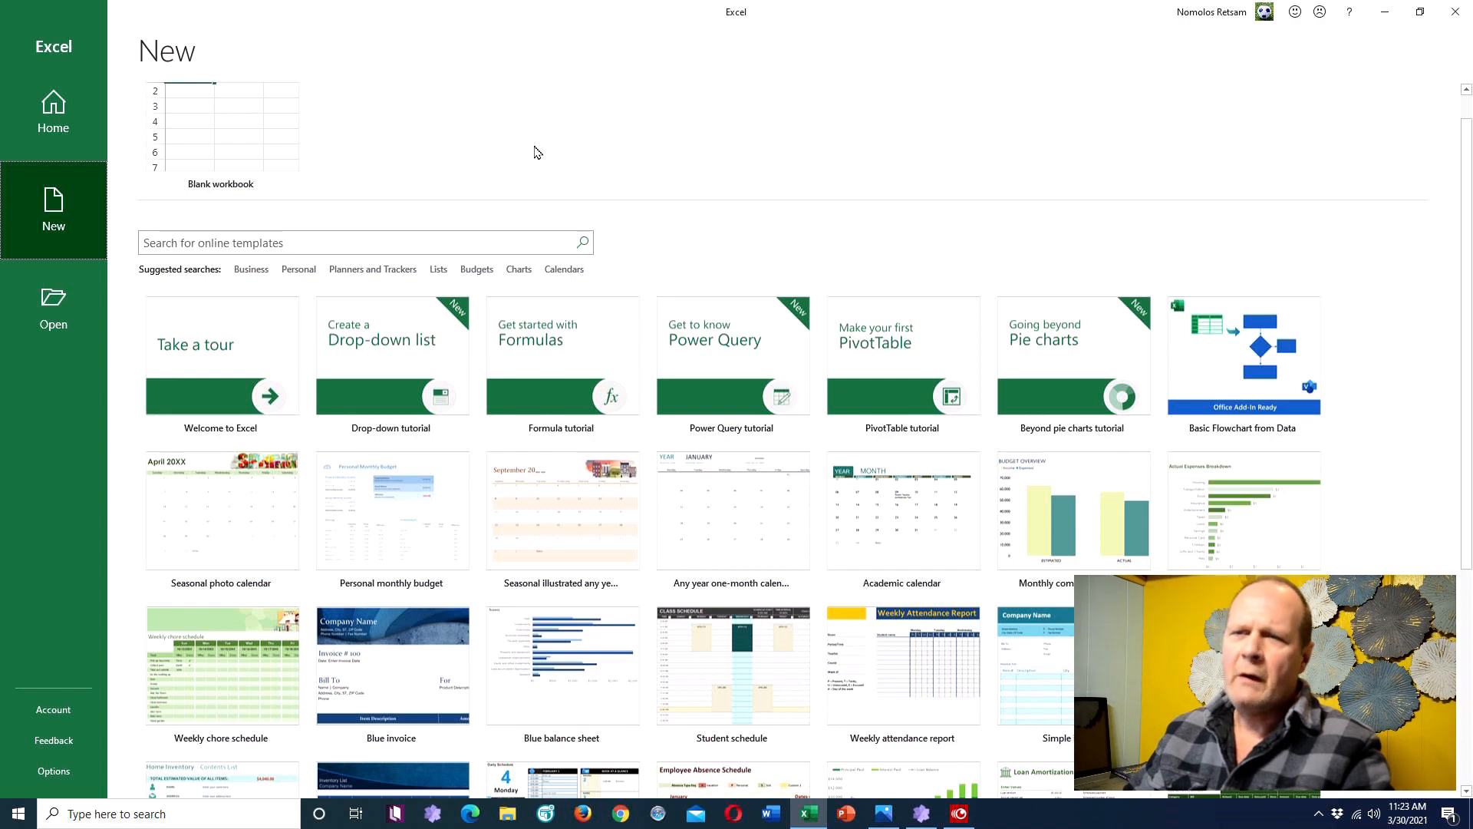
{"action": "key", "text": "ctrl+2"}
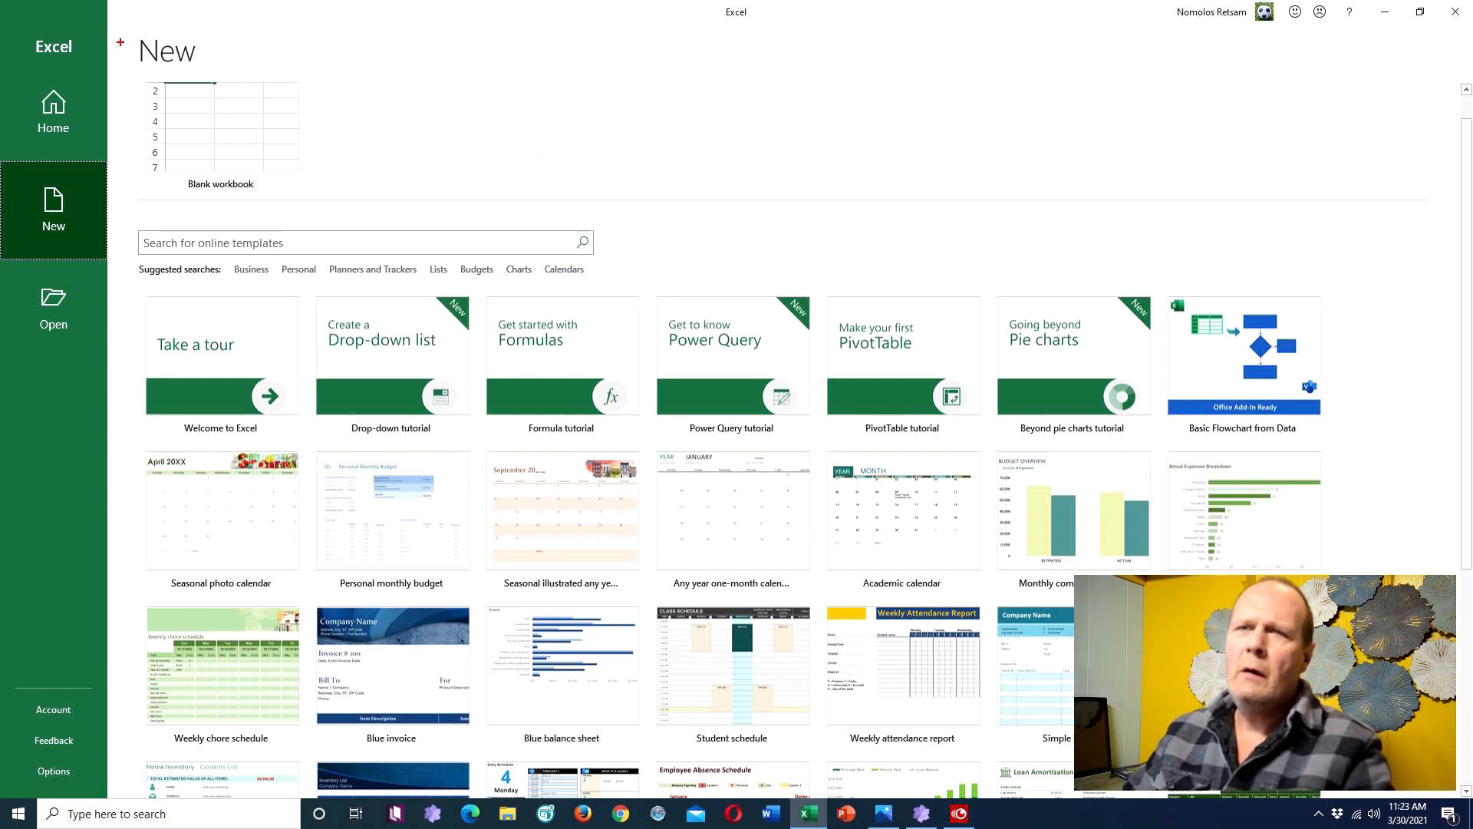
{"action": "left_click_drag", "start_coordinate": [121, 42], "coordinate": [265, 174]}
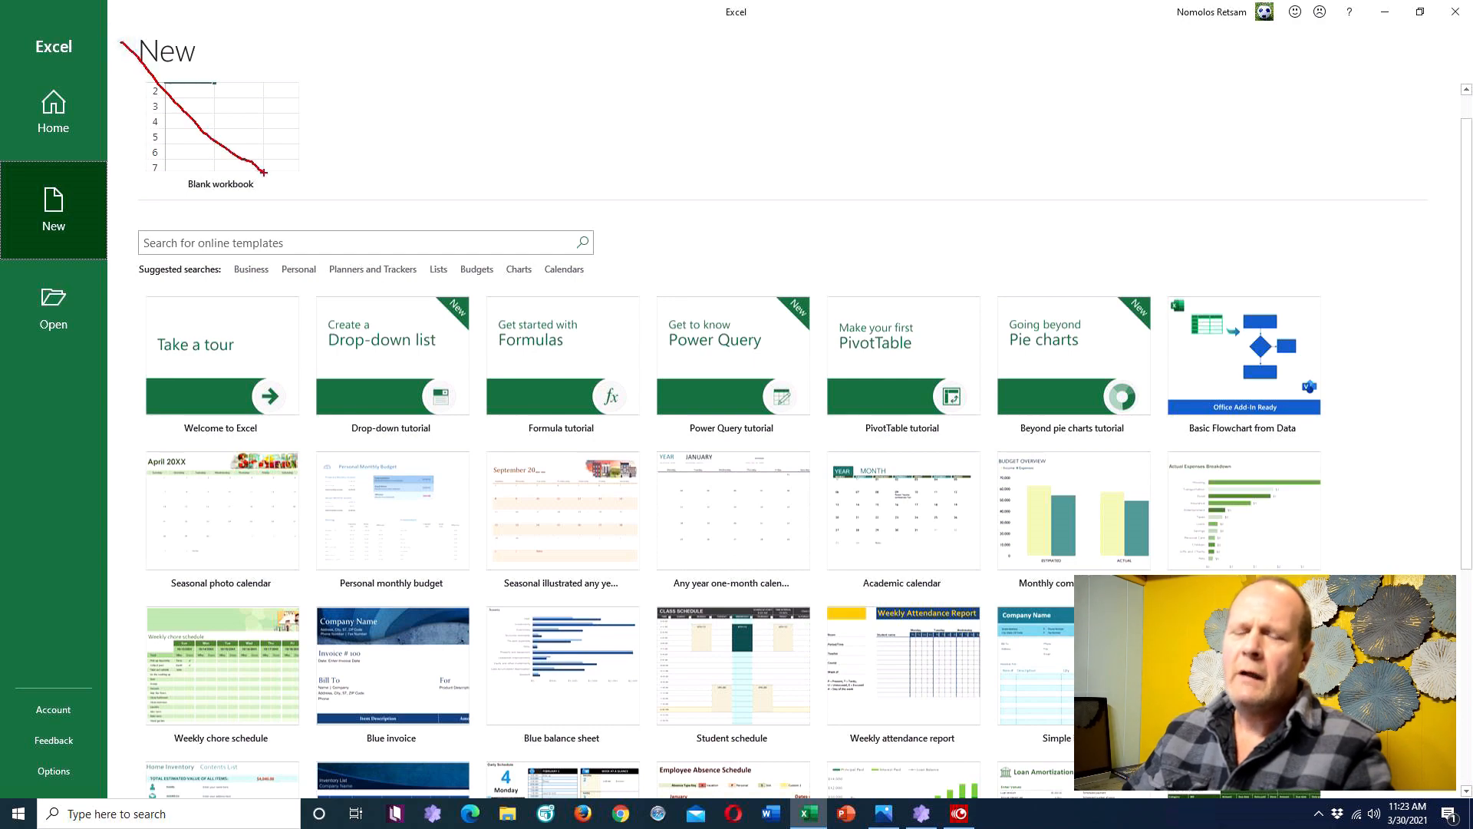
{"action": "key", "text": "Escape"}
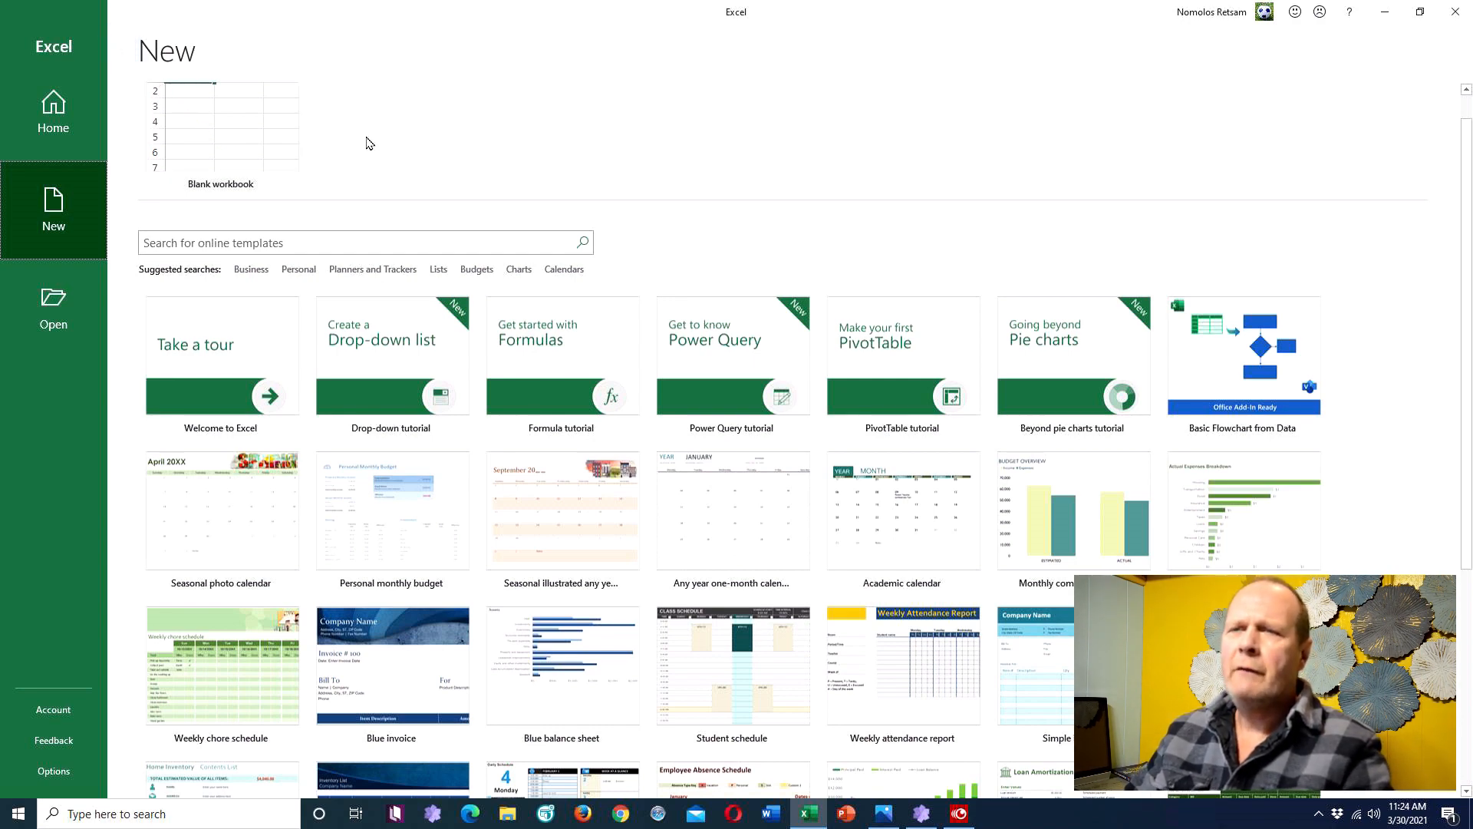
Step: Create a new blank workbook
{"action": "left_click", "coordinate": [240, 135]}
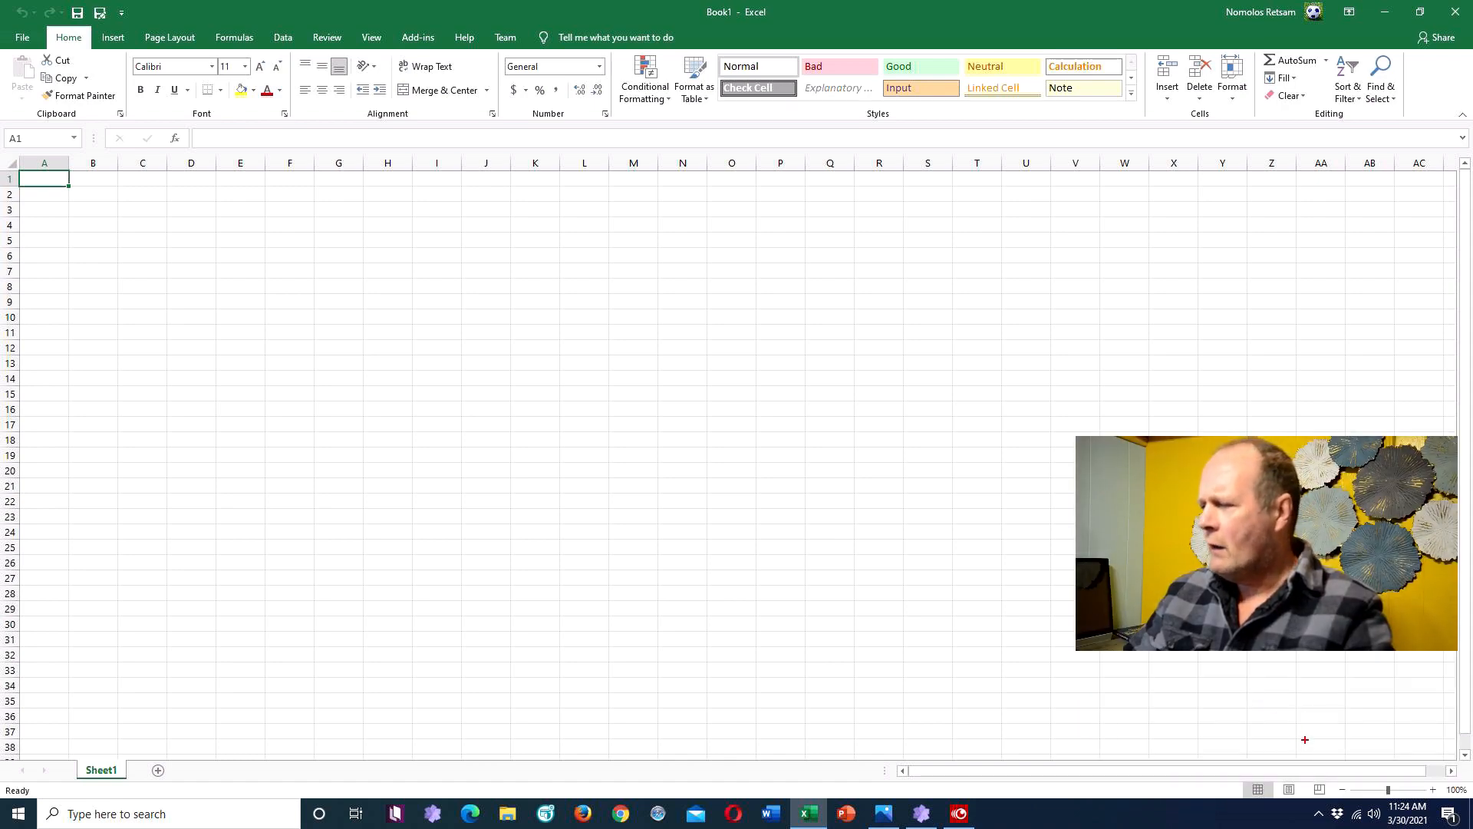
{"action": "mouse_move", "coordinate": [1308, 748]}
{"action": "left_mouse_down"}
{"action": "mouse_move", "coordinate": [1321, 798]}
{"action": "mouse_move", "coordinate": [1457, 796]}
{"action": "mouse_move", "coordinate": [1463, 755]}
{"action": "mouse_move", "coordinate": [1315, 750]}
{"action": "left_mouse_up"}
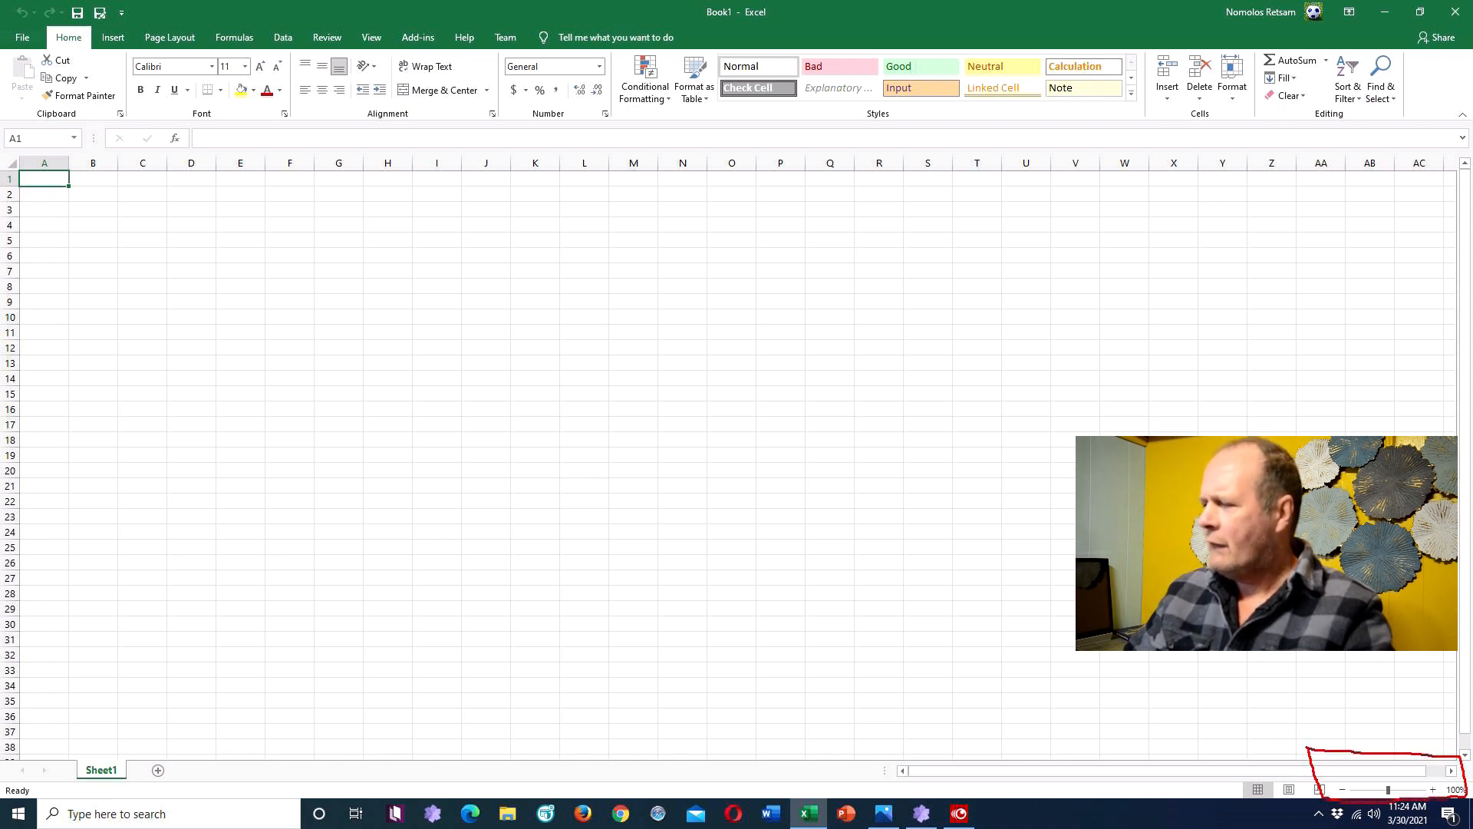
{"action": "key", "text": "Escape"}
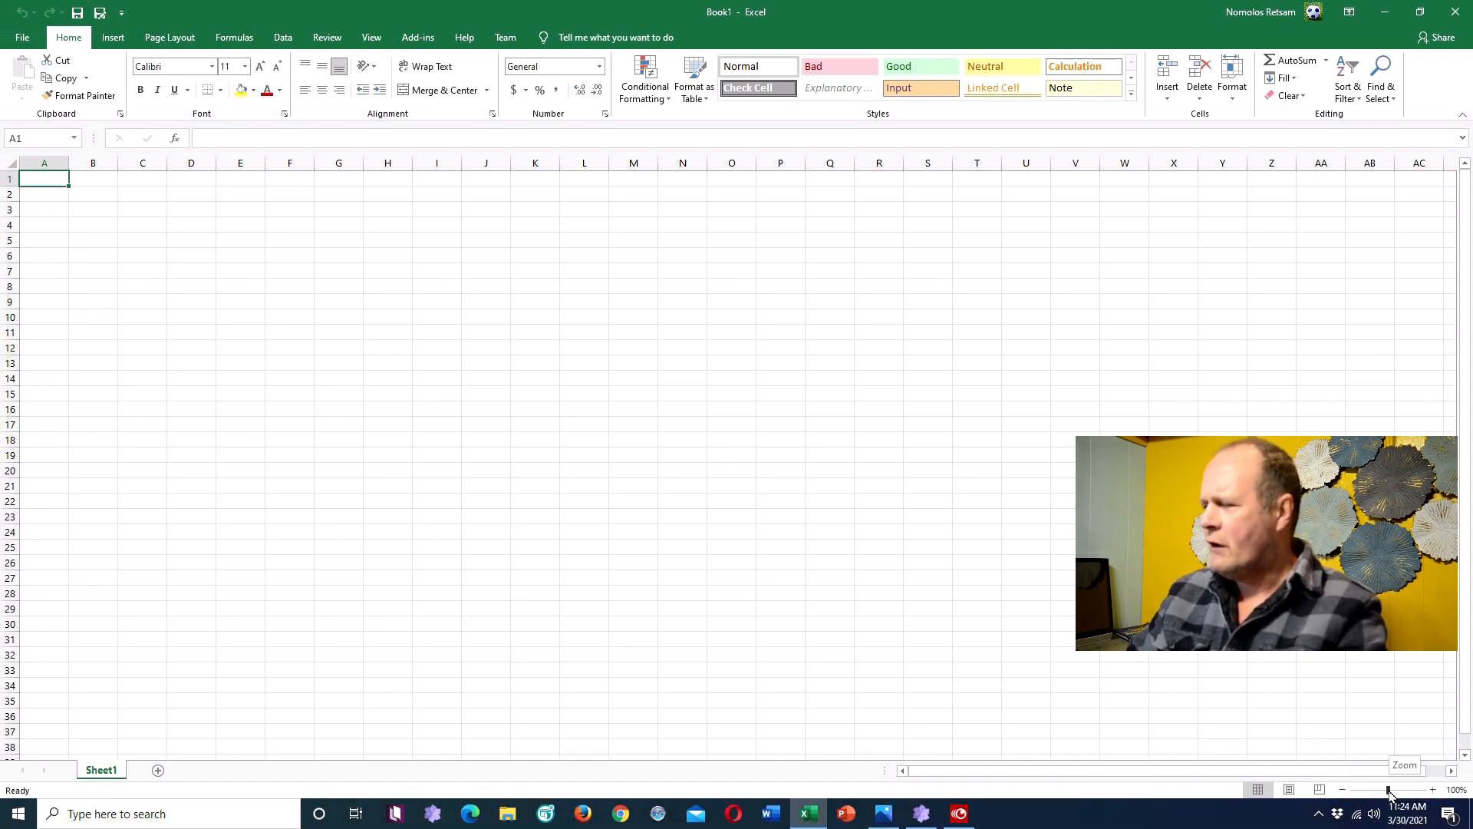
Step: Enlarge the worksheet view to 200% zoom
{"action": "left_click", "coordinate": [1432, 789]}
{"action": "left_click", "coordinate": [1432, 789]}
{"action": "left_click", "coordinate": [1433, 789]}
{"action": "left_click", "coordinate": [1432, 790]}
{"action": "left_click", "coordinate": [1432, 790]}
{"action": "left_click", "coordinate": [1432, 790]}
{"action": "left_click", "coordinate": [1432, 790]}
{"action": "left_click", "coordinate": [1432, 790]}
{"action": "left_click", "coordinate": [1432, 790]}
{"action": "left_click", "coordinate": [1433, 789]}
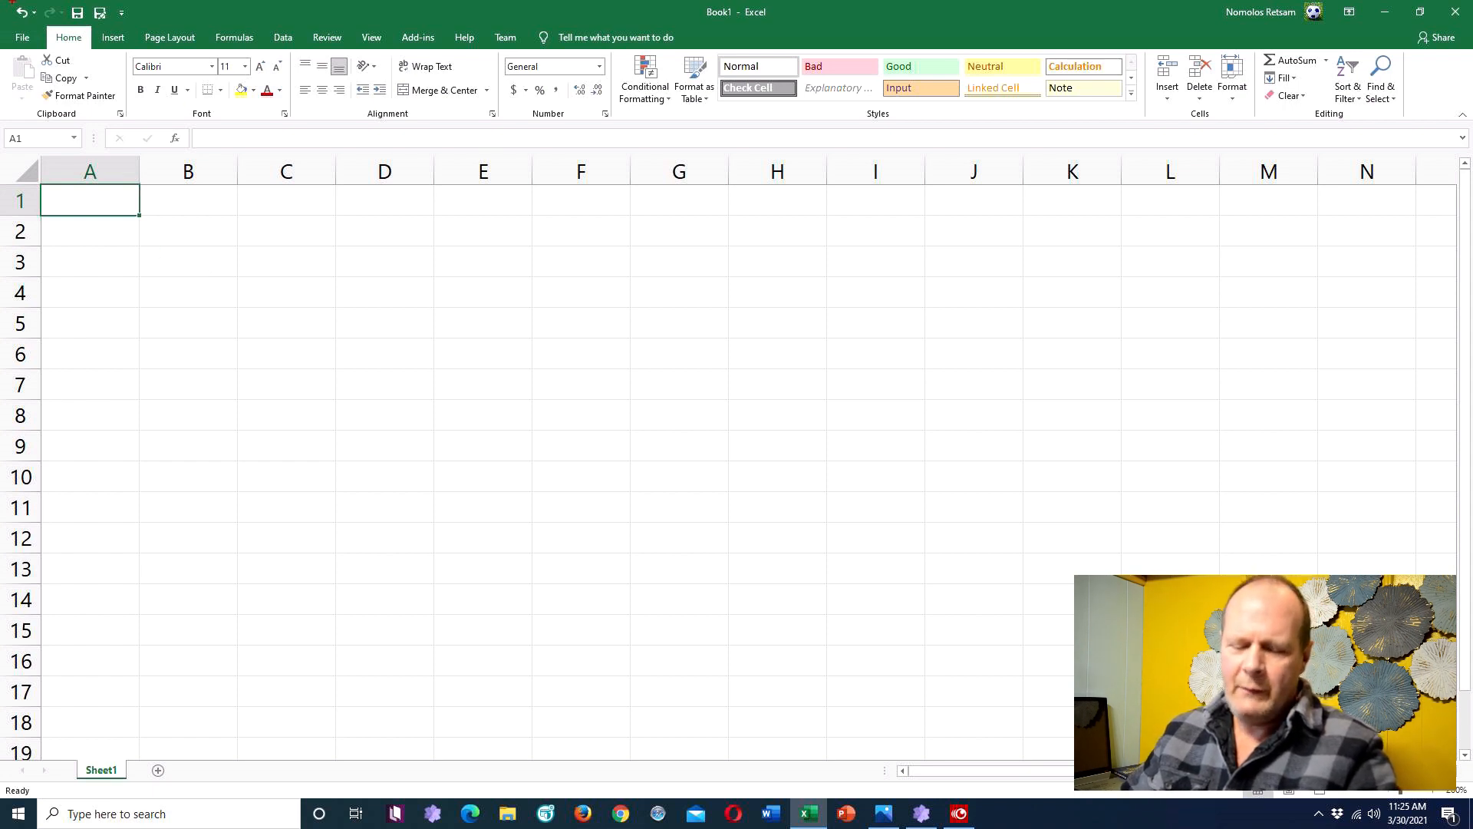
{"action": "left_click_drag", "start_coordinate": [10, 3], "coordinate": [148, 27]}
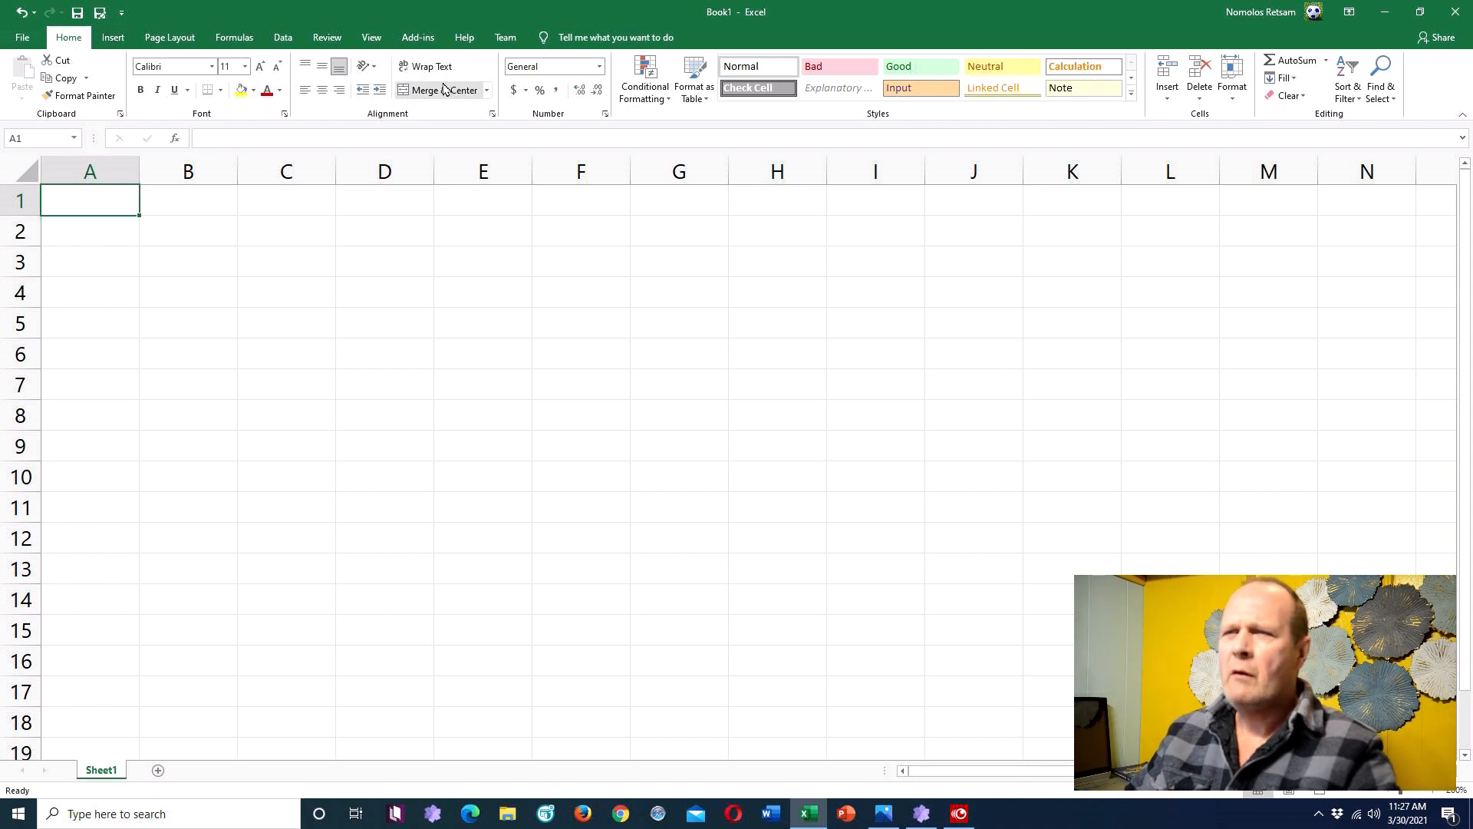
{"action": "left_click", "coordinate": [114, 37]}
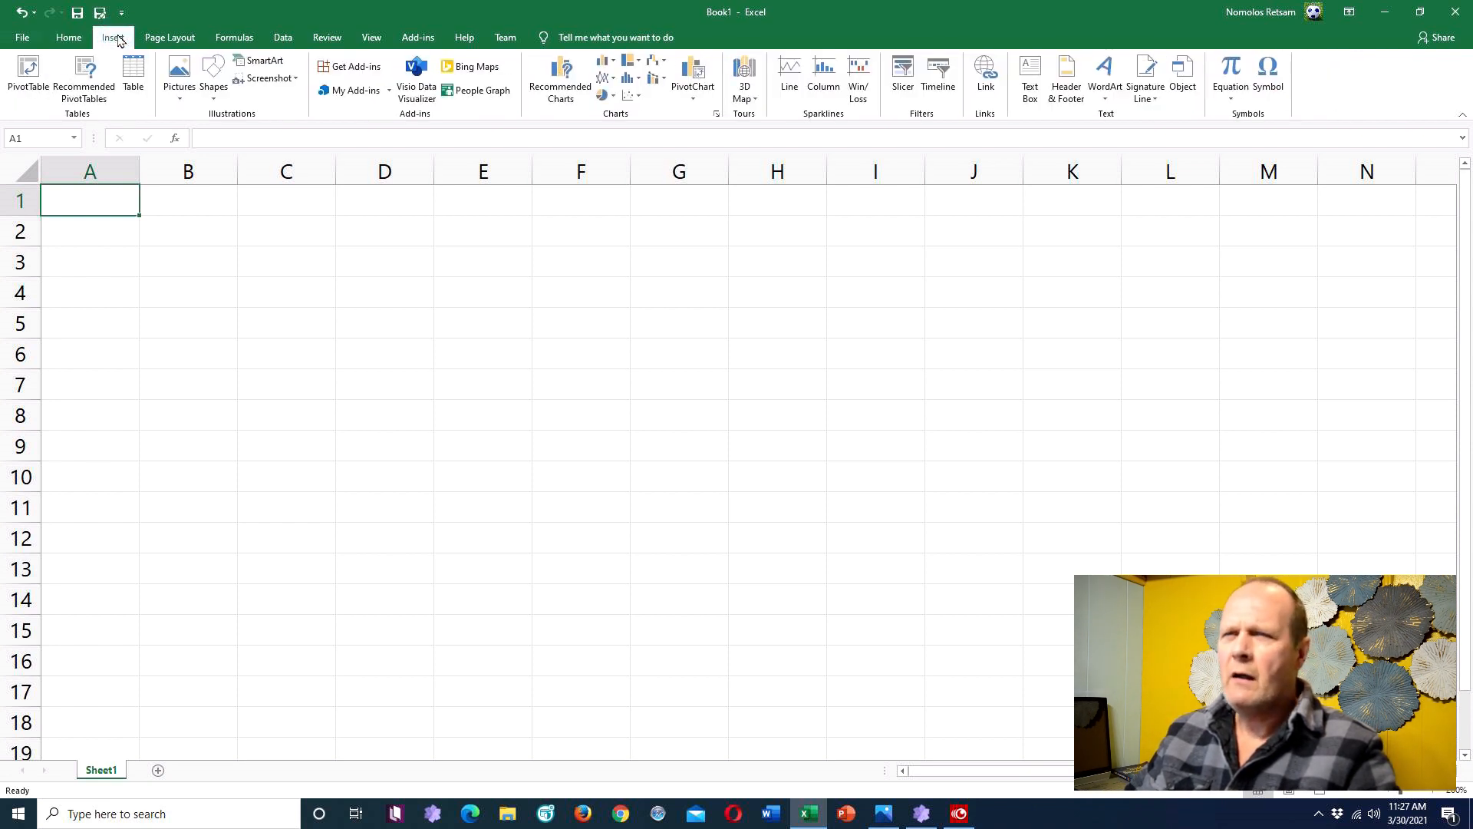
{"action": "left_click", "coordinate": [167, 39]}
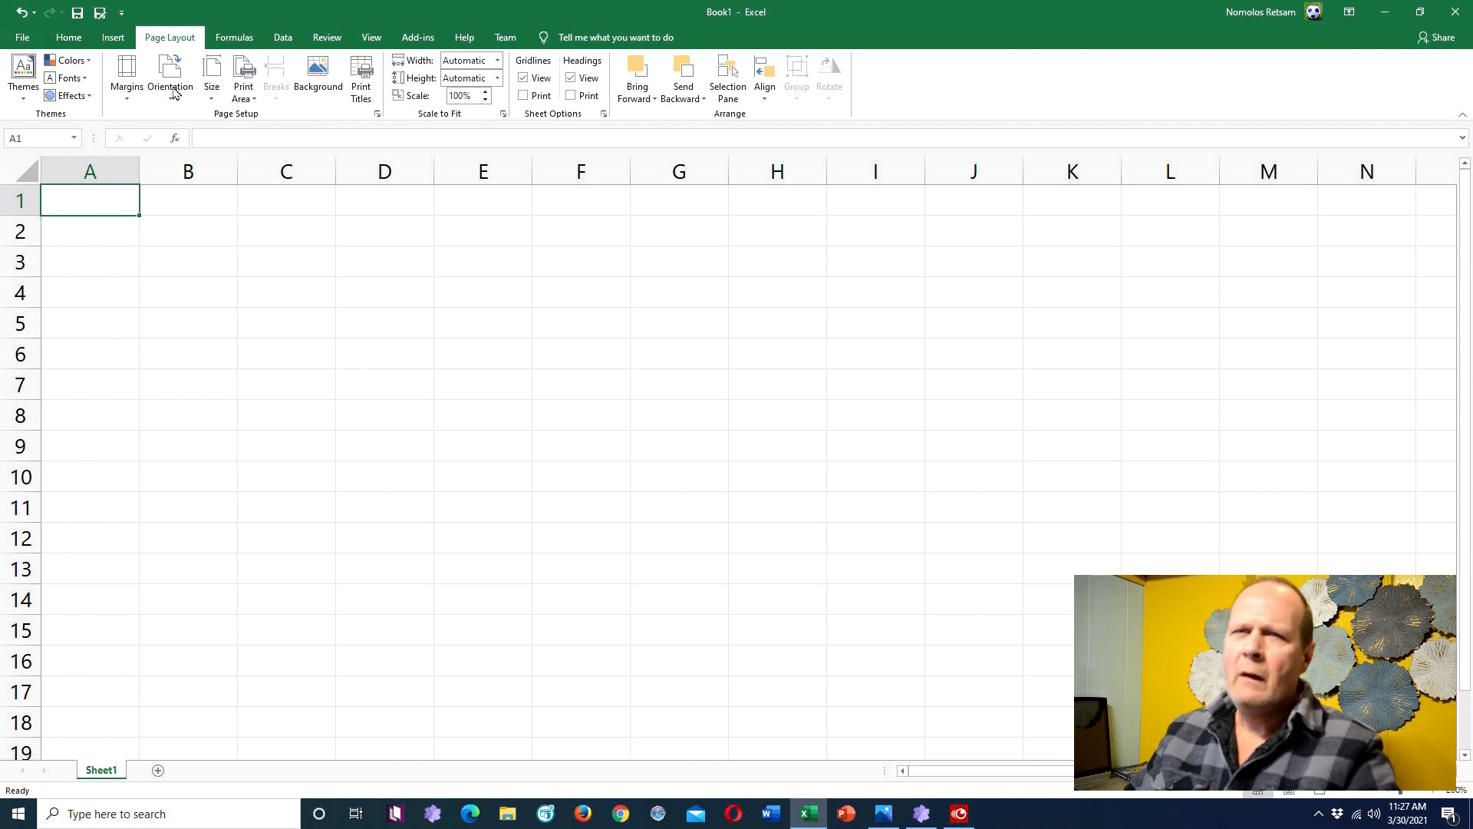
{"action": "left_click", "coordinate": [69, 38]}
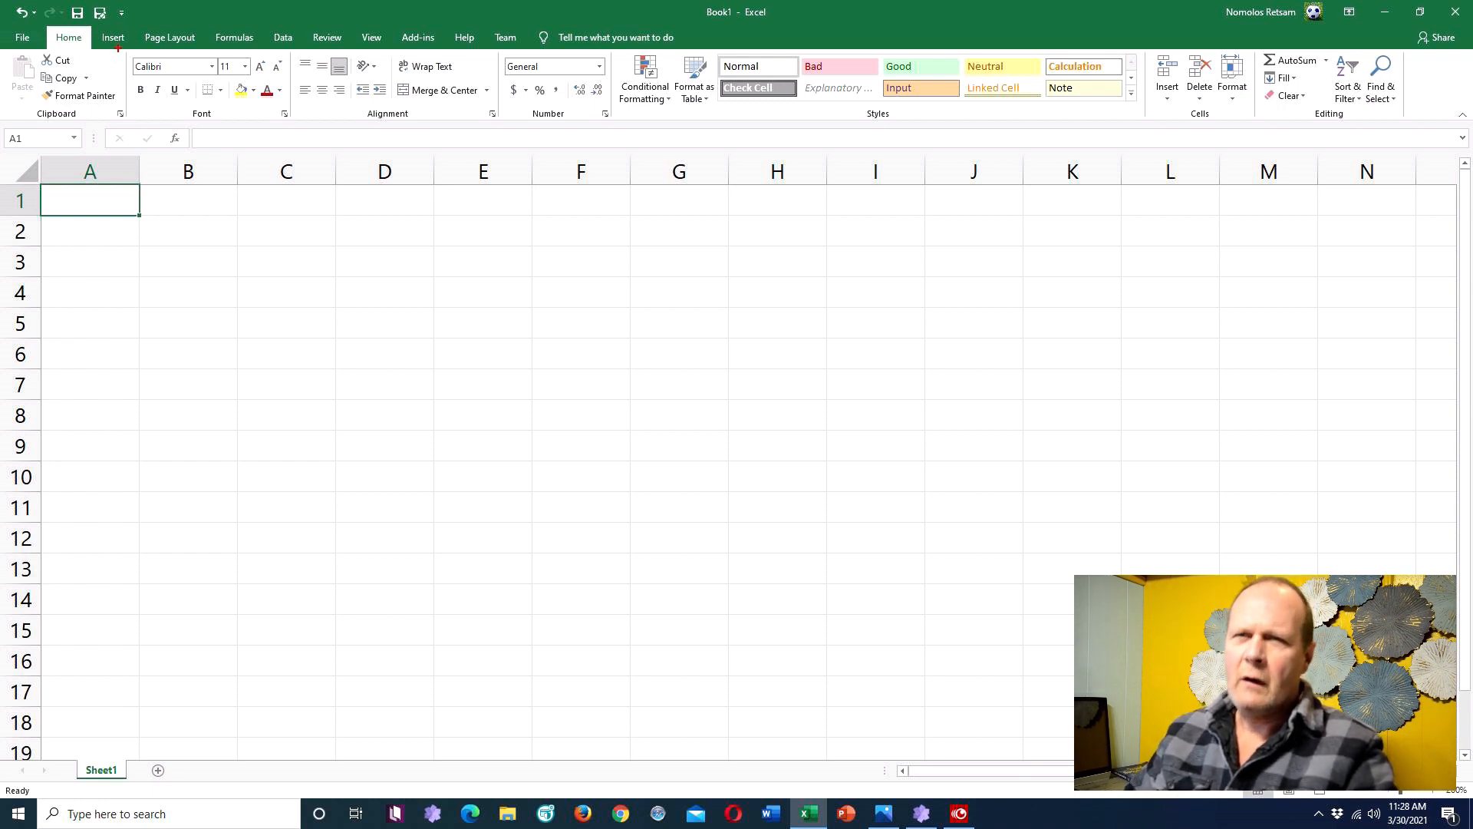
{"action": "mouse_move", "coordinate": [117, 49]}
{"action": "left_mouse_down"}
{"action": "mouse_move", "coordinate": [138, 66]}
{"action": "mouse_move", "coordinate": [138, 119]}
{"action": "left_mouse_up"}
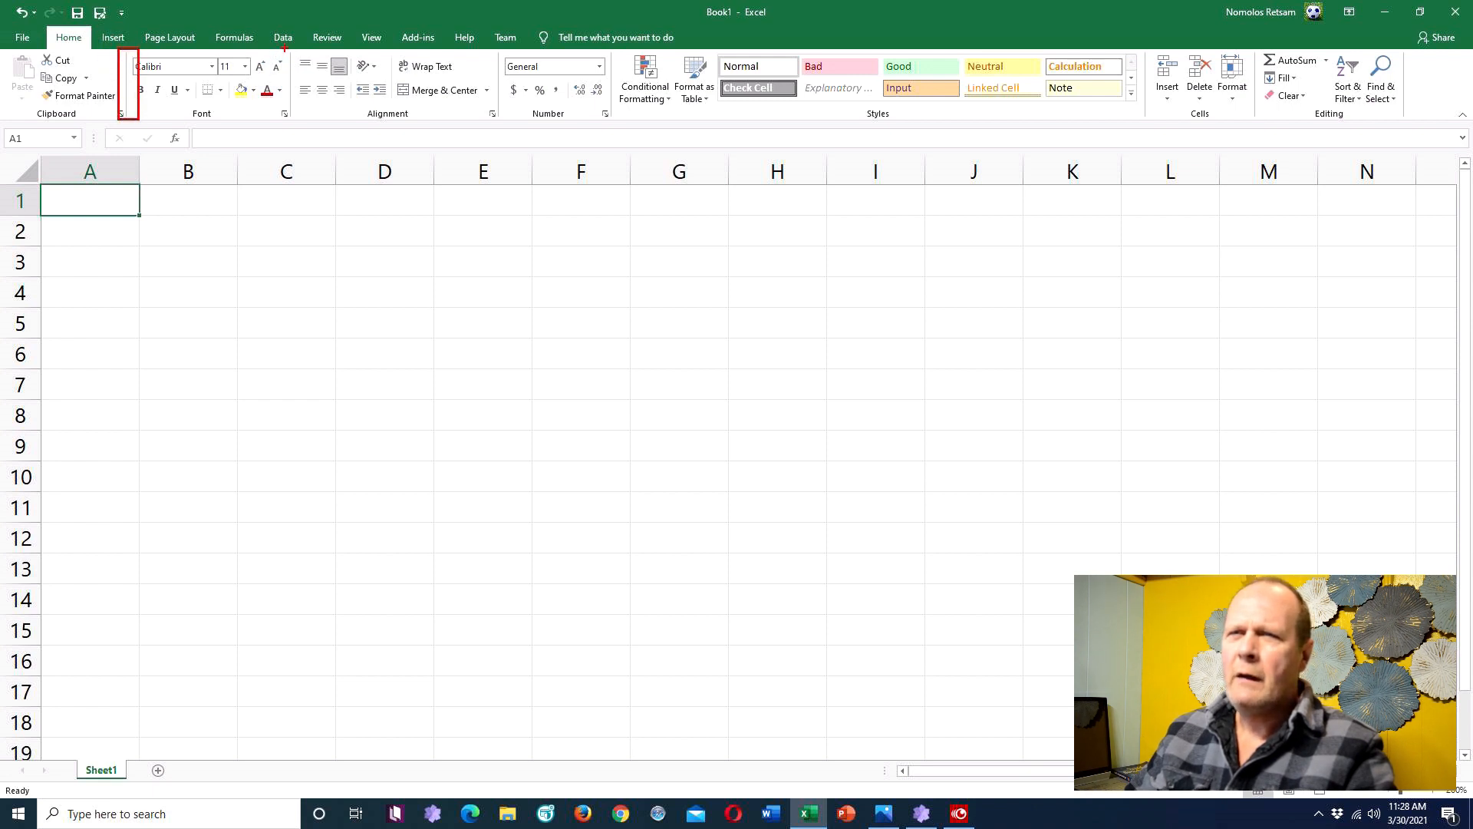
{"action": "left_click_drag", "start_coordinate": [286, 50], "coordinate": [297, 121]}
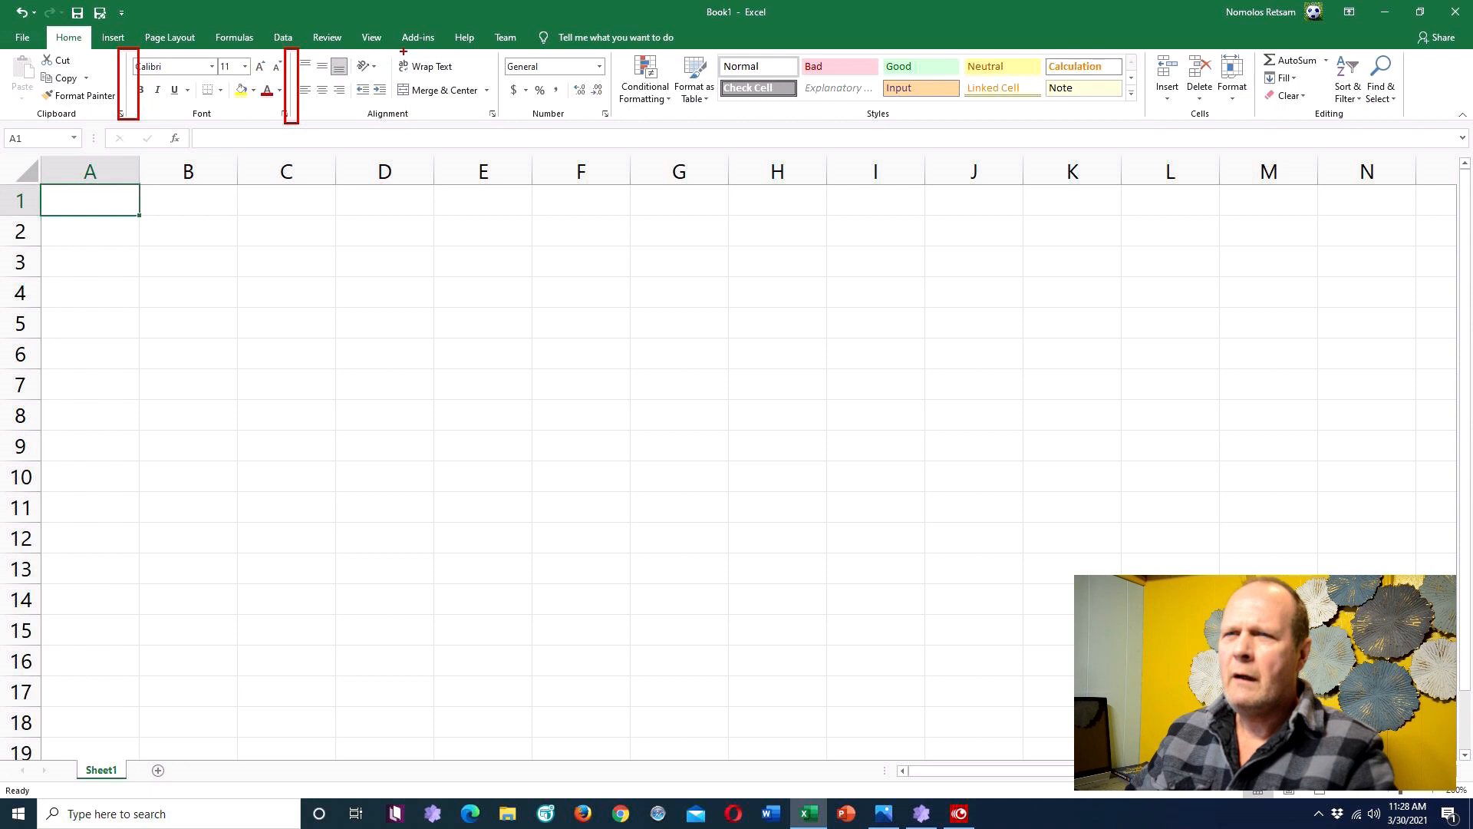
{"action": "mouse_move", "coordinate": [488, 48]}
{"action": "left_mouse_down"}
{"action": "mouse_move", "coordinate": [510, 67]}
{"action": "mouse_move", "coordinate": [511, 131]}
{"action": "left_mouse_up"}
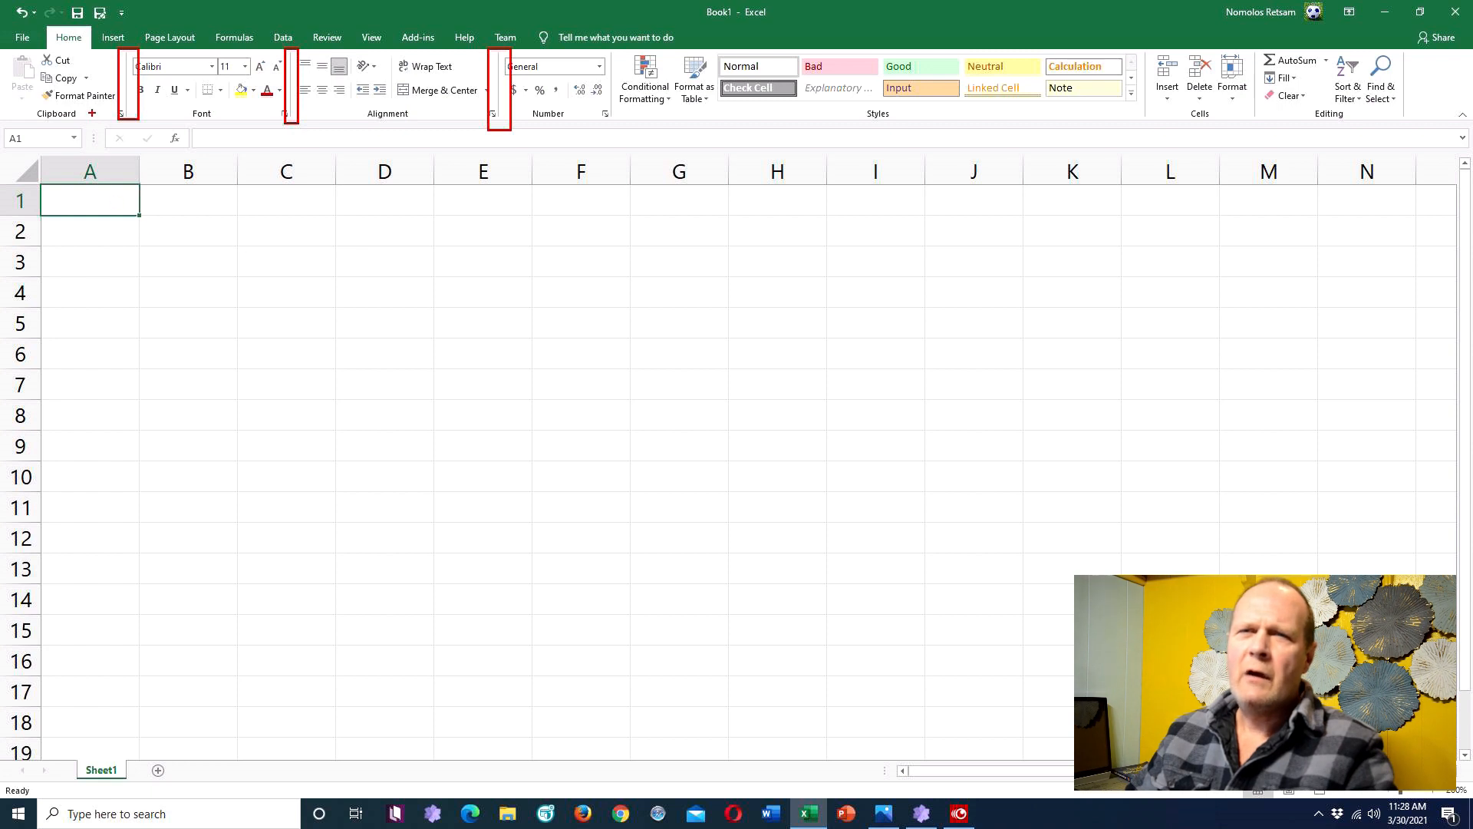
{"action": "left_click_drag", "start_coordinate": [84, 100], "coordinate": [192, 245]}
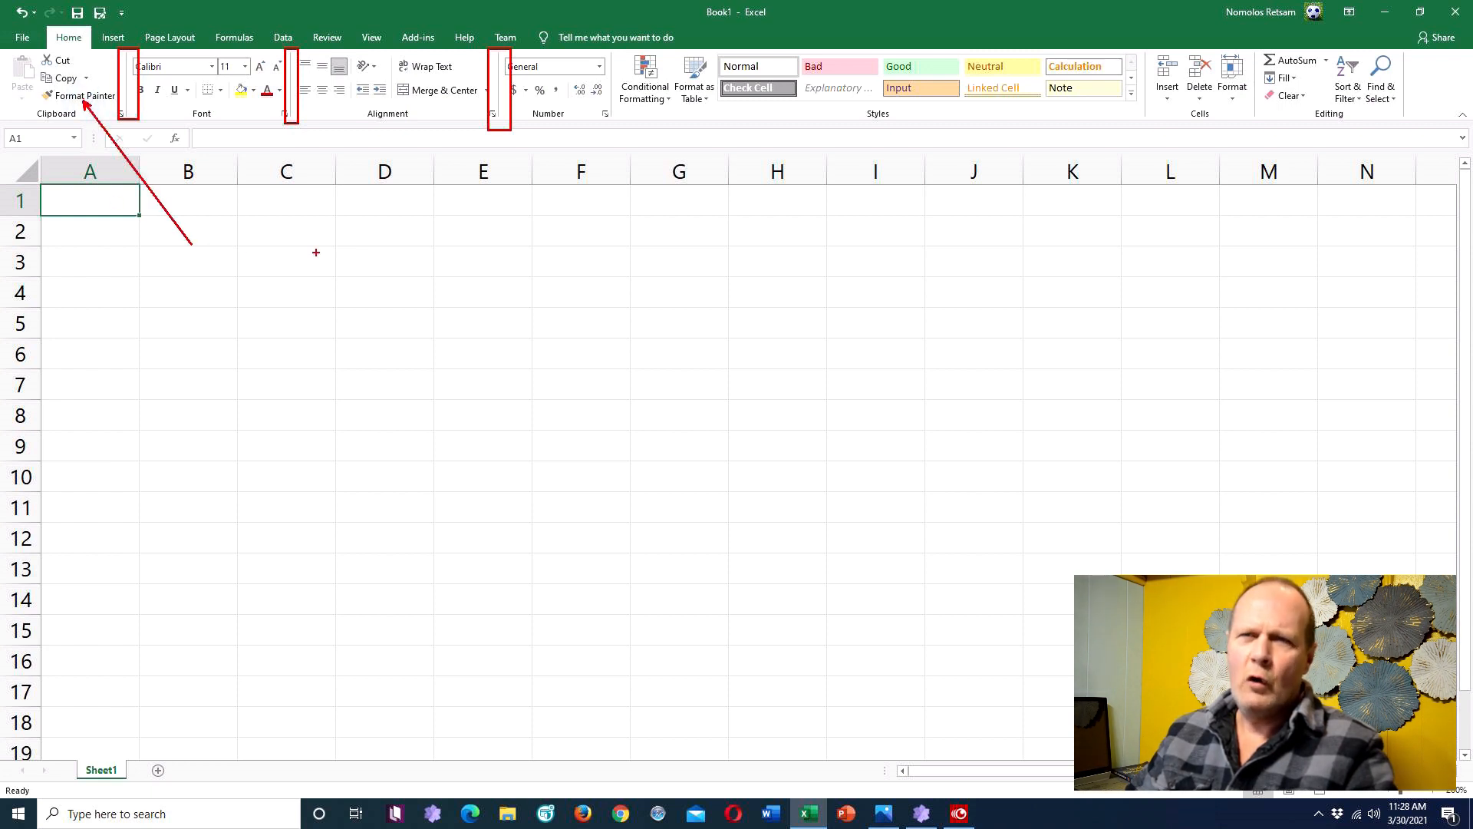
{"action": "left_click_drag", "start_coordinate": [259, 109], "coordinate": [334, 232]}
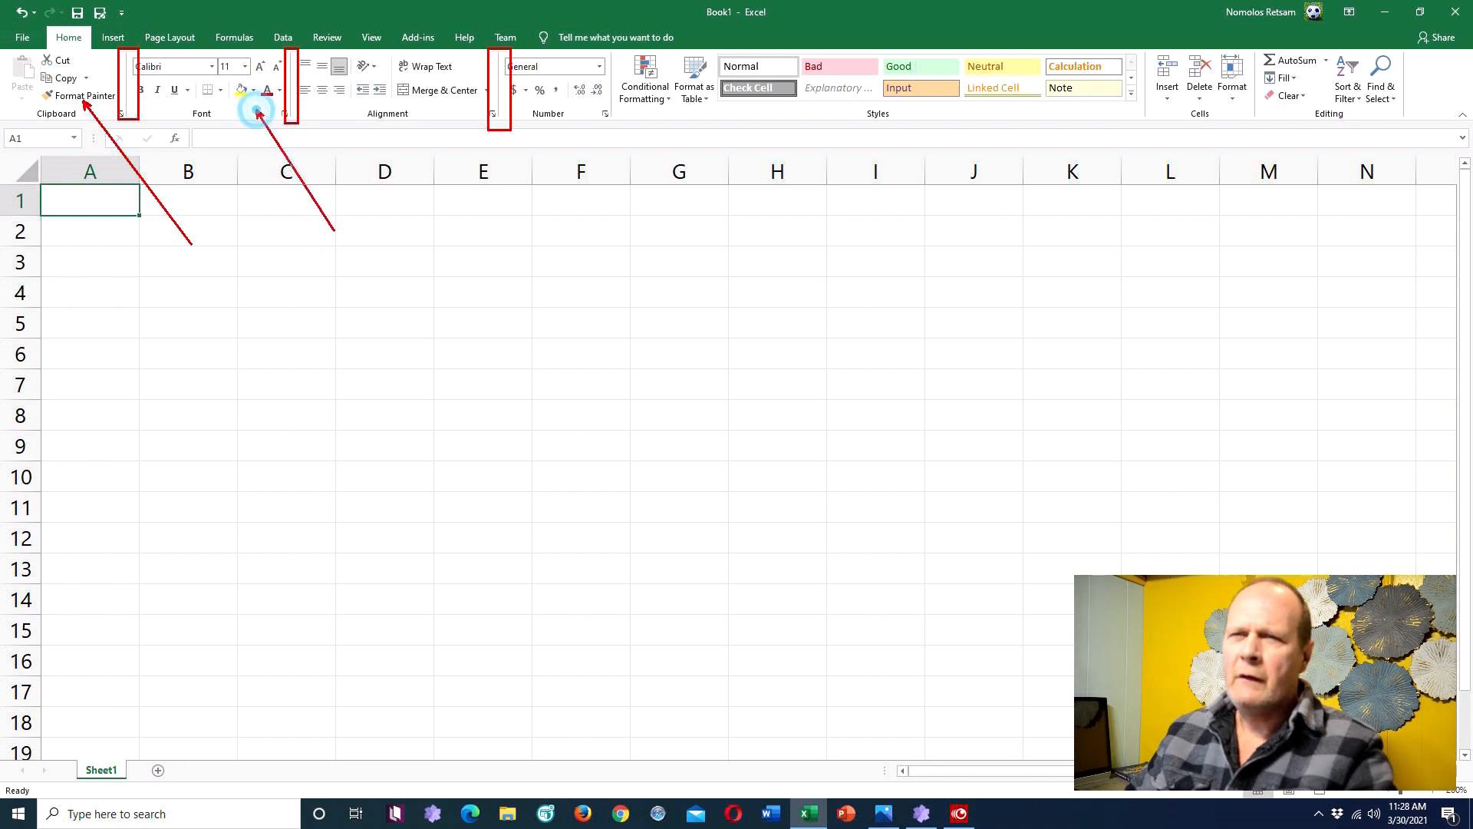
{"action": "left_click_drag", "start_coordinate": [448, 109], "coordinate": [539, 226]}
{"action": "left_click_drag", "start_coordinate": [583, 108], "coordinate": [680, 235]}
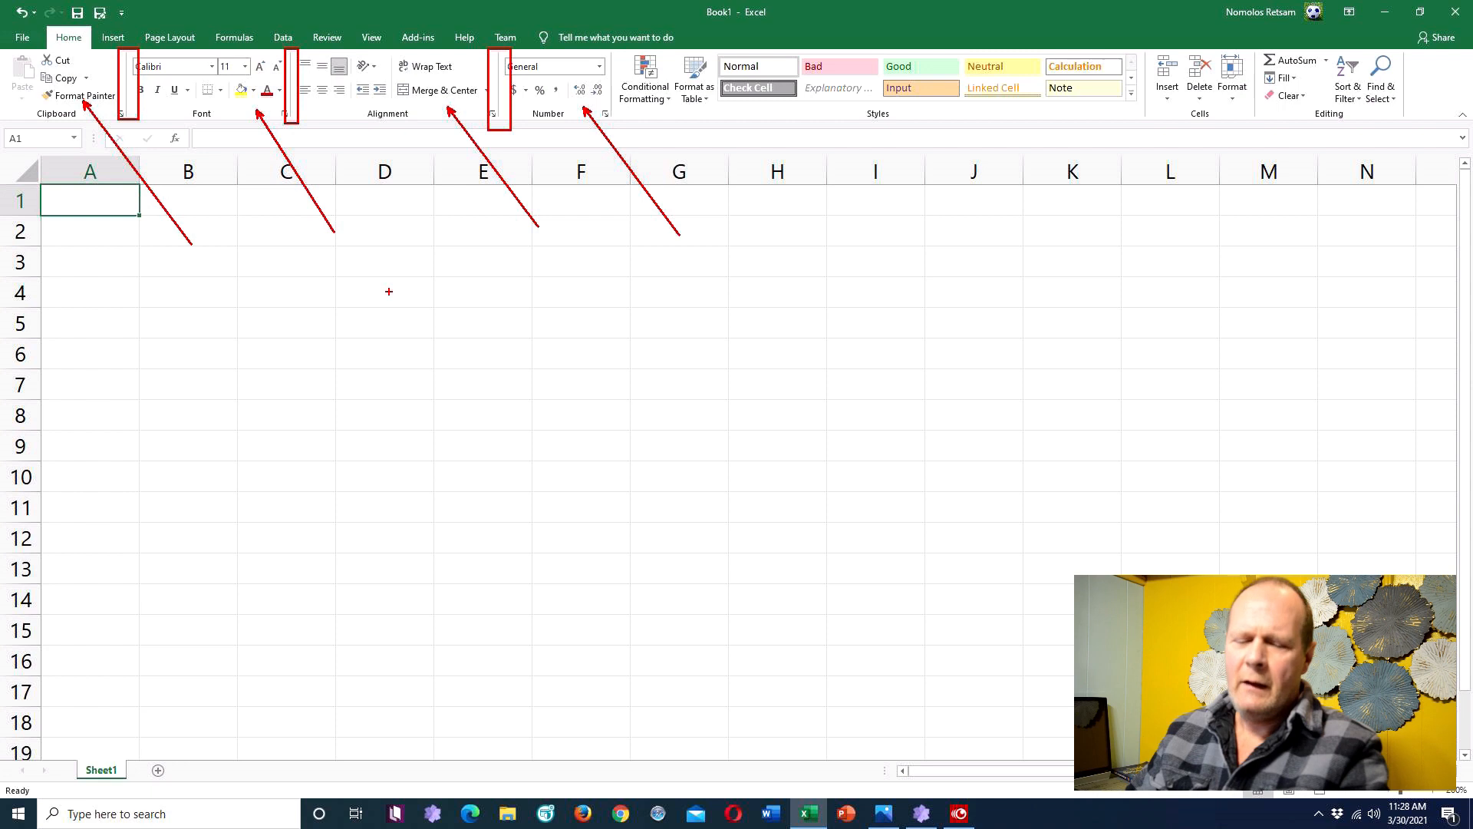
{"action": "key", "text": "Escape"}
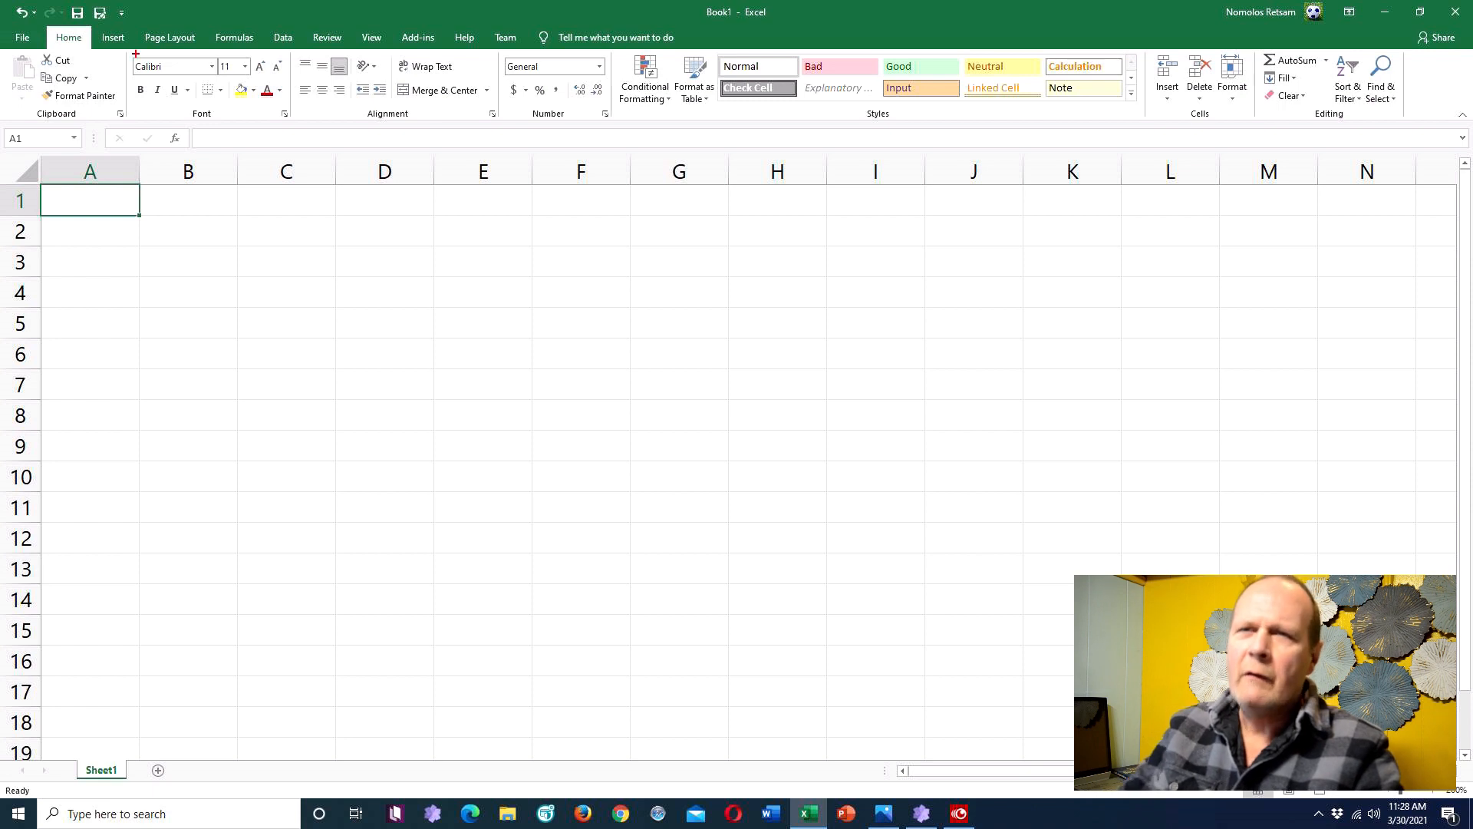
{"action": "left_click_drag", "start_coordinate": [120, 46], "coordinate": [230, 124]}
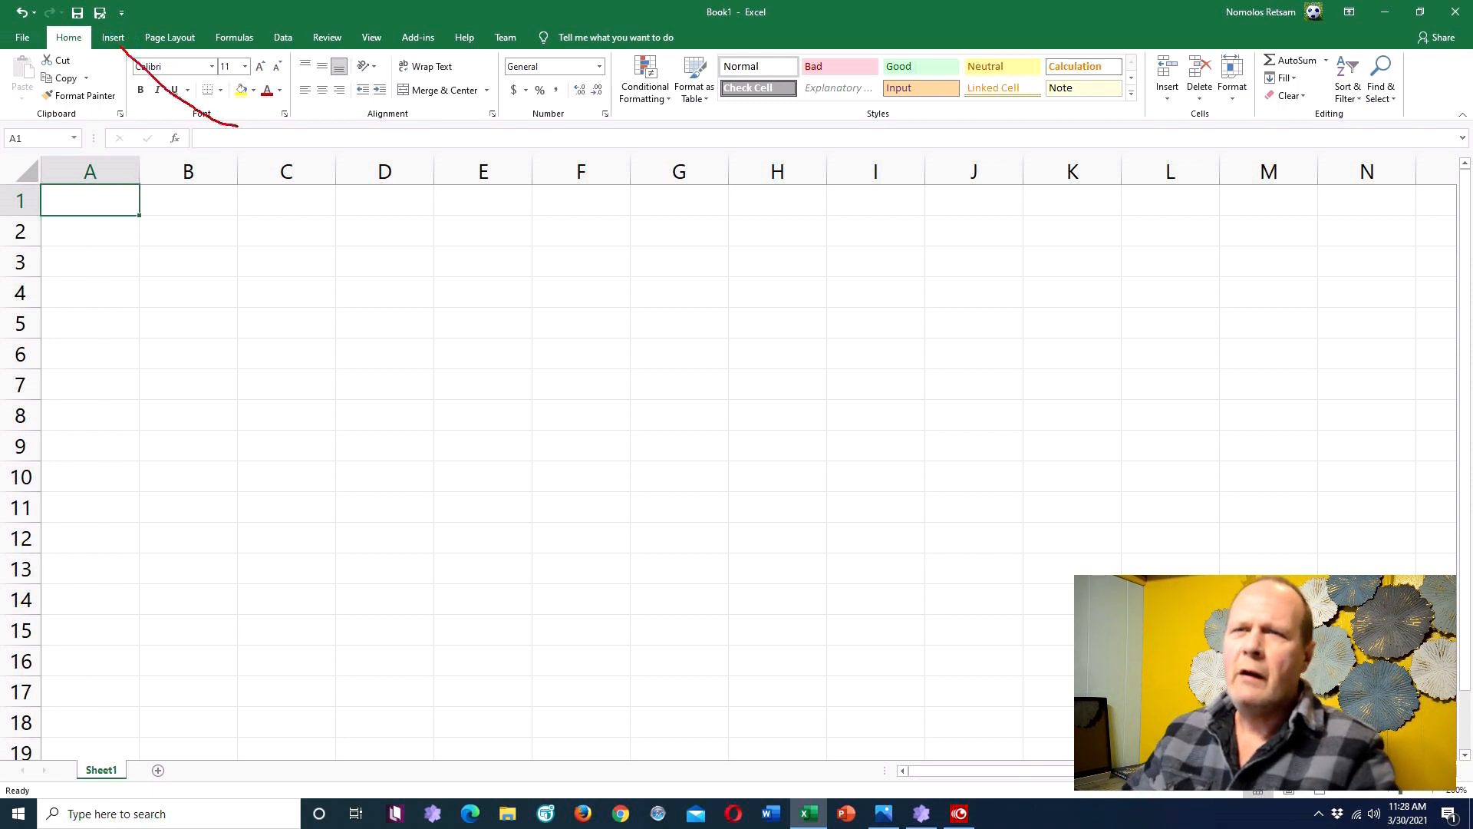
{"action": "key", "text": "Escape"}
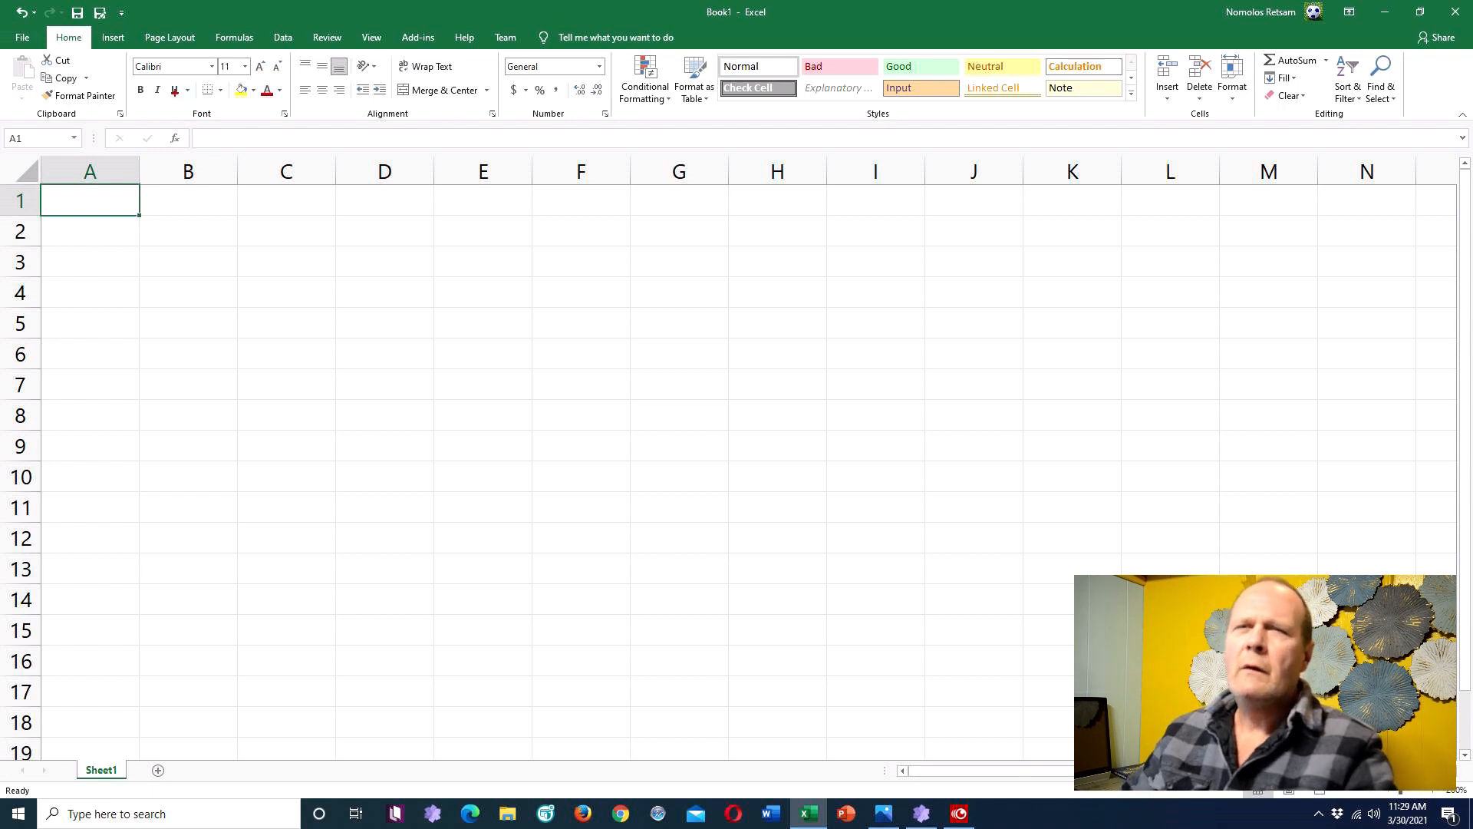
Step: Open the detailed font settings for cell A1, review the available options, and close them without changes
{"action": "mouse_move", "coordinate": [123, 48]}
{"action": "left_mouse_down"}
{"action": "mouse_move", "coordinate": [159, 100]}
{"action": "mouse_move", "coordinate": [265, 146]}
{"action": "mouse_move", "coordinate": [304, 139]}
{"action": "left_mouse_up"}
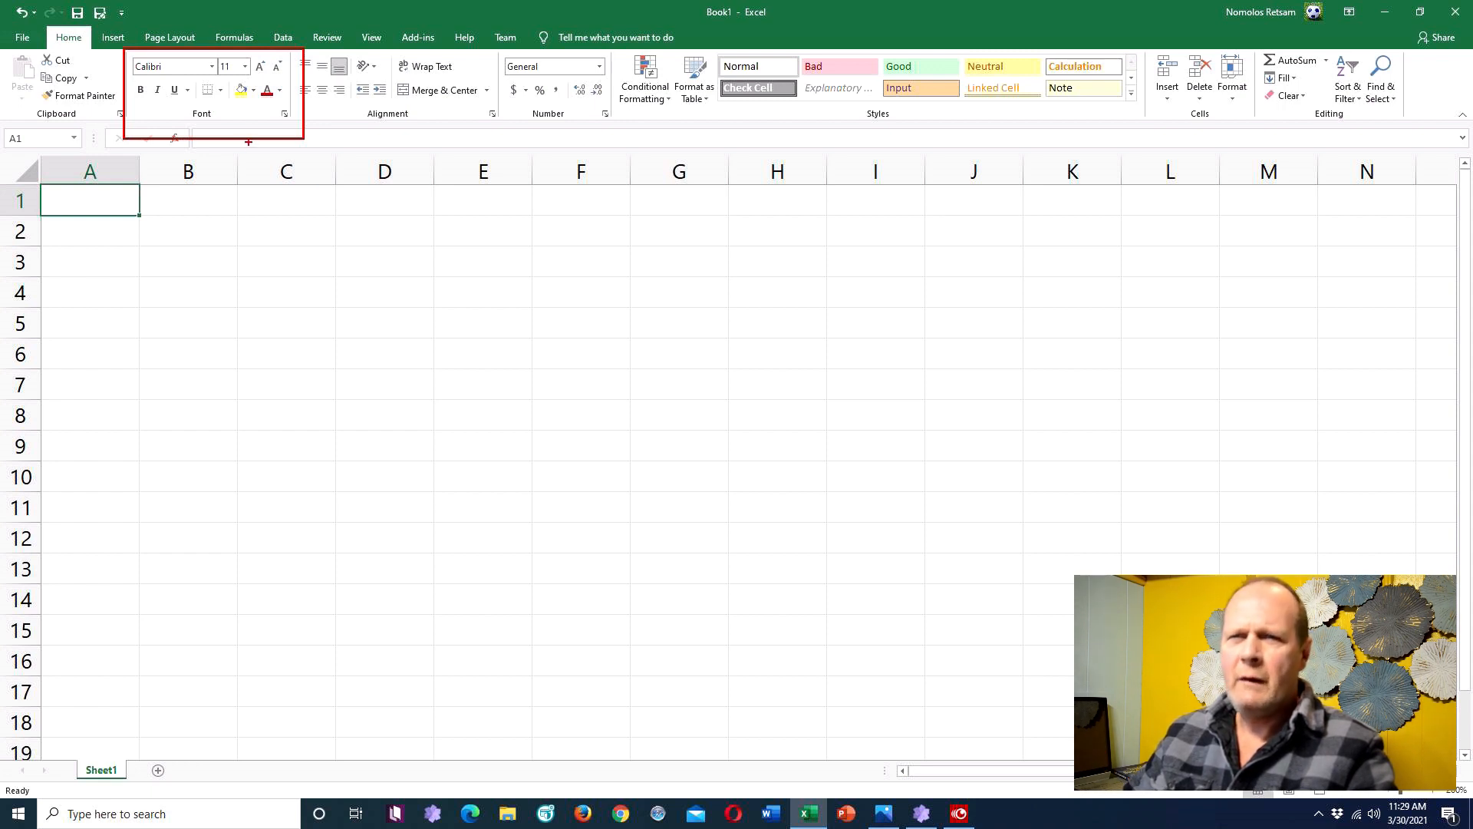
{"action": "key", "text": "Escape"}
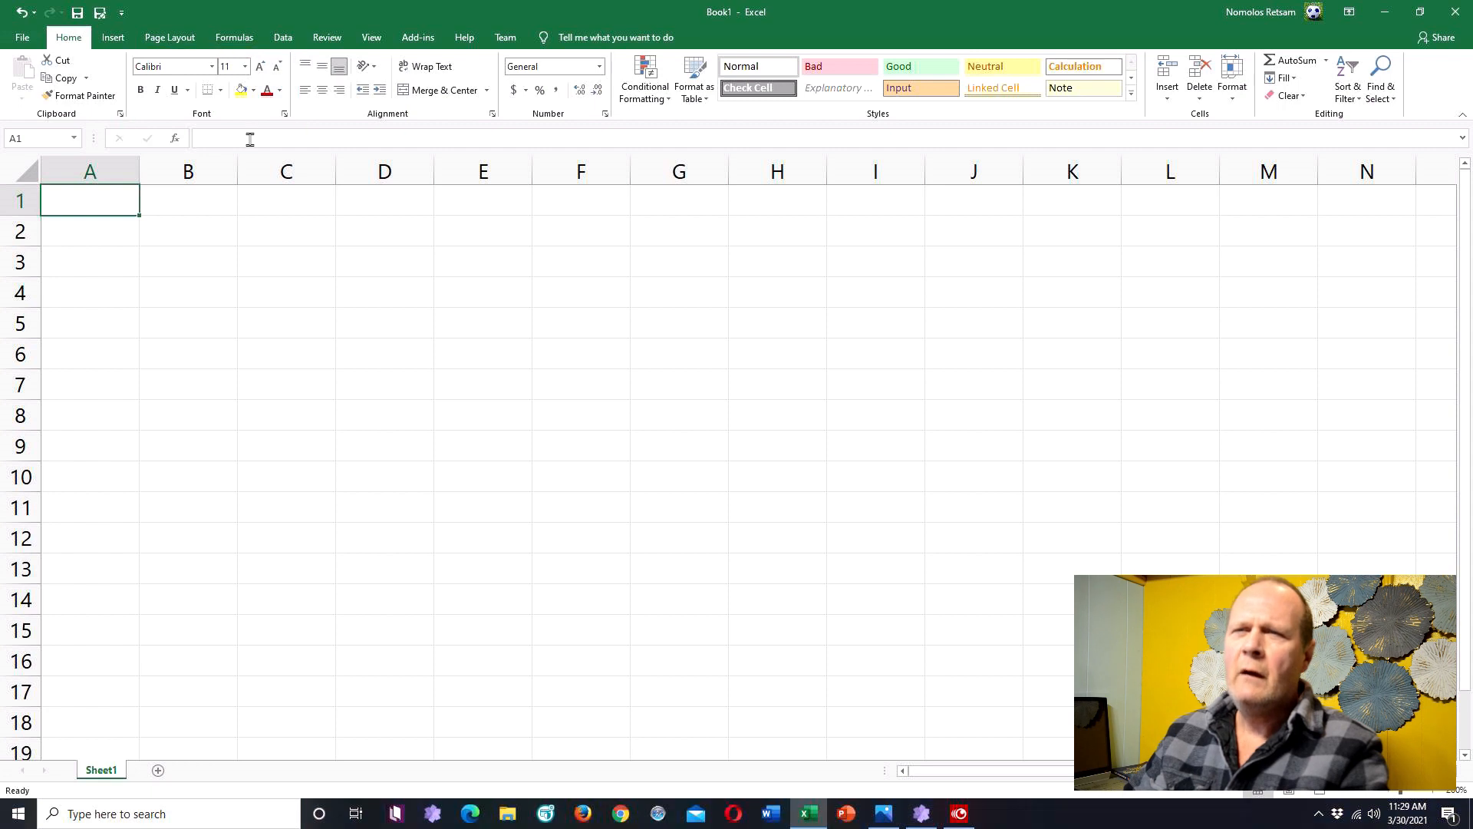
{"action": "left_click", "coordinate": [285, 115]}
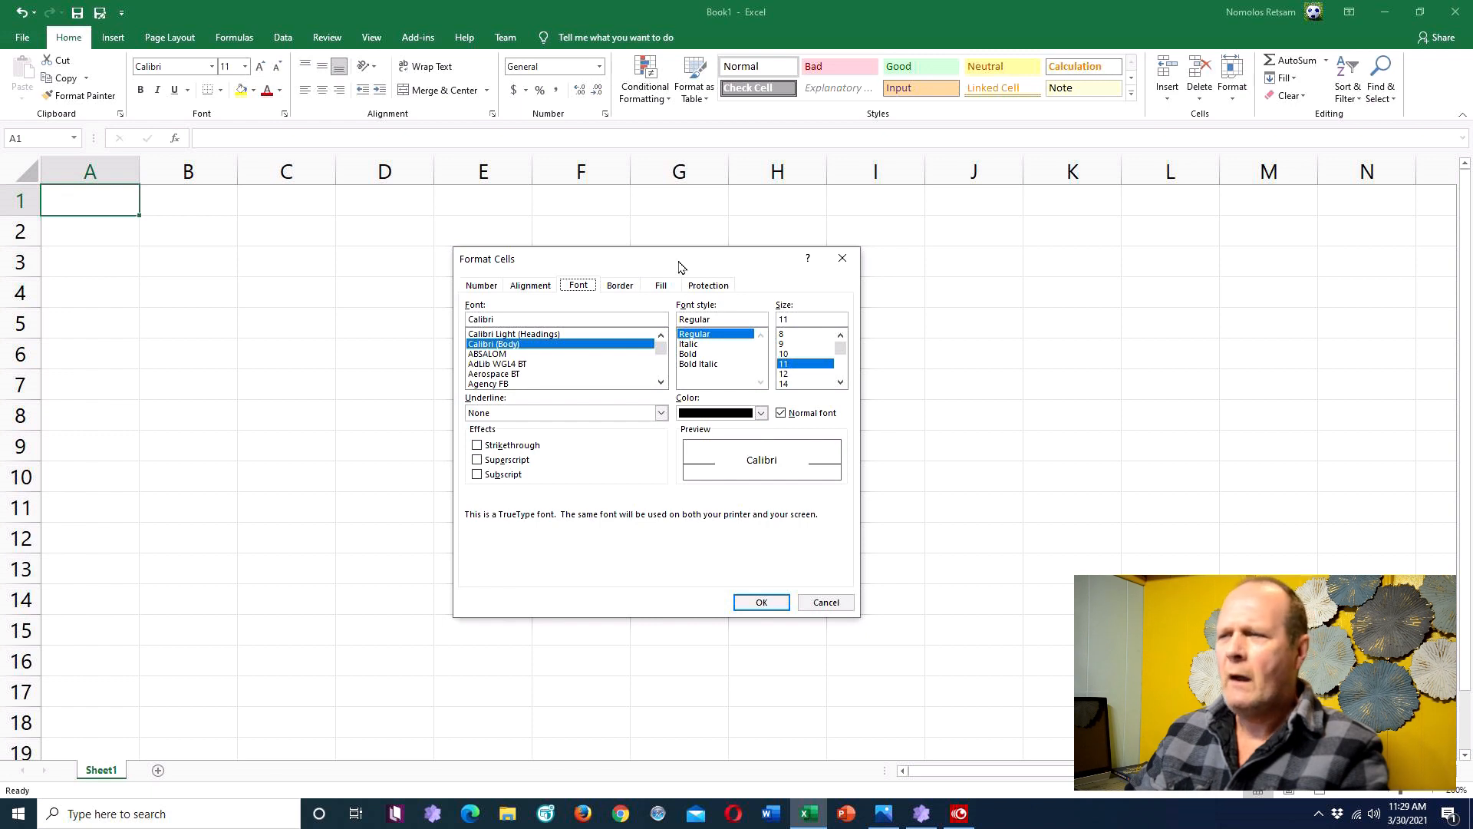
{"action": "left_click", "coordinate": [842, 257]}
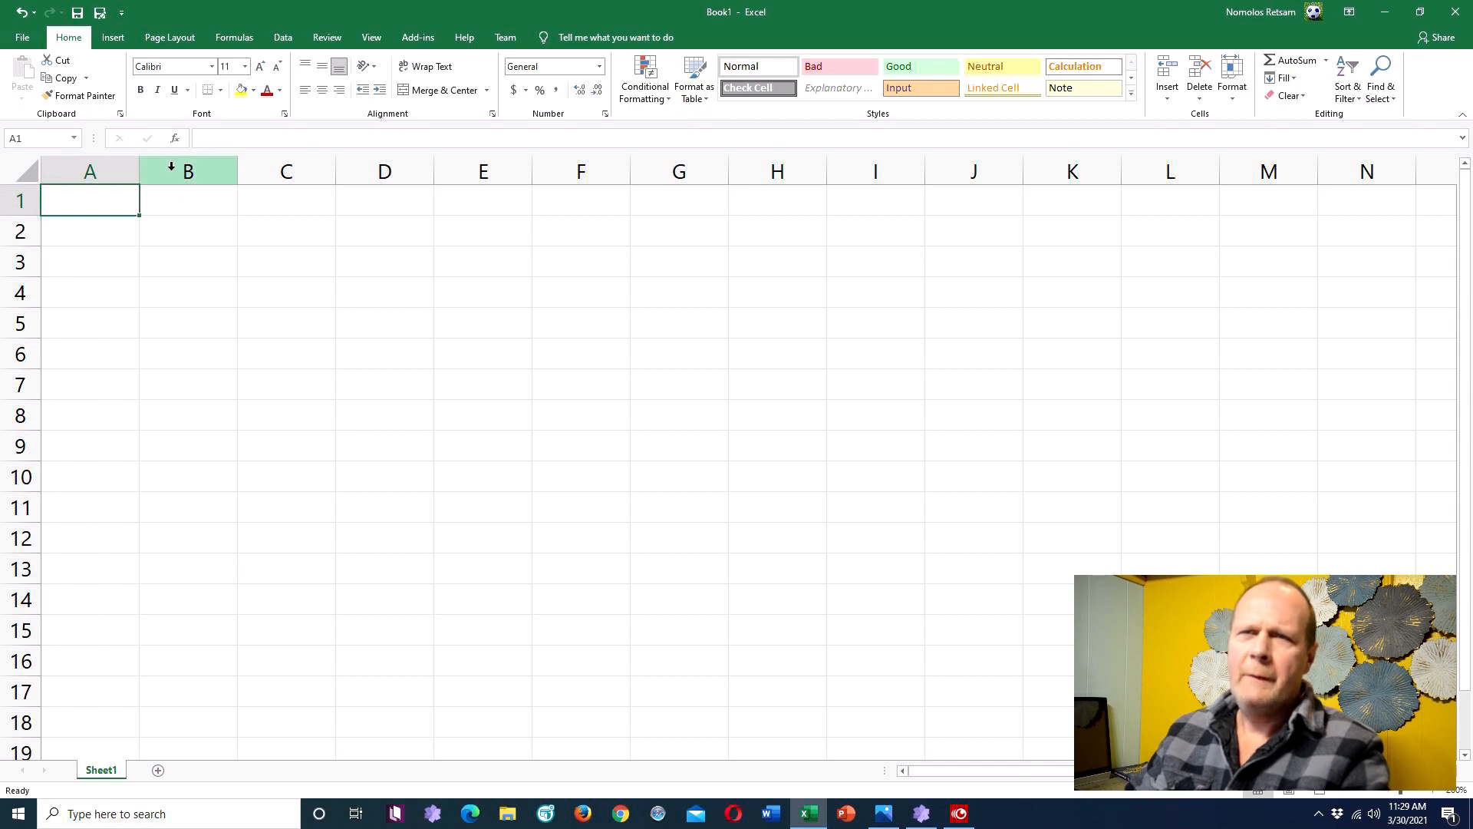
Step: Look over the Insert and Page Layout commands and return to the Home commands
{"action": "left_click", "coordinate": [117, 40]}
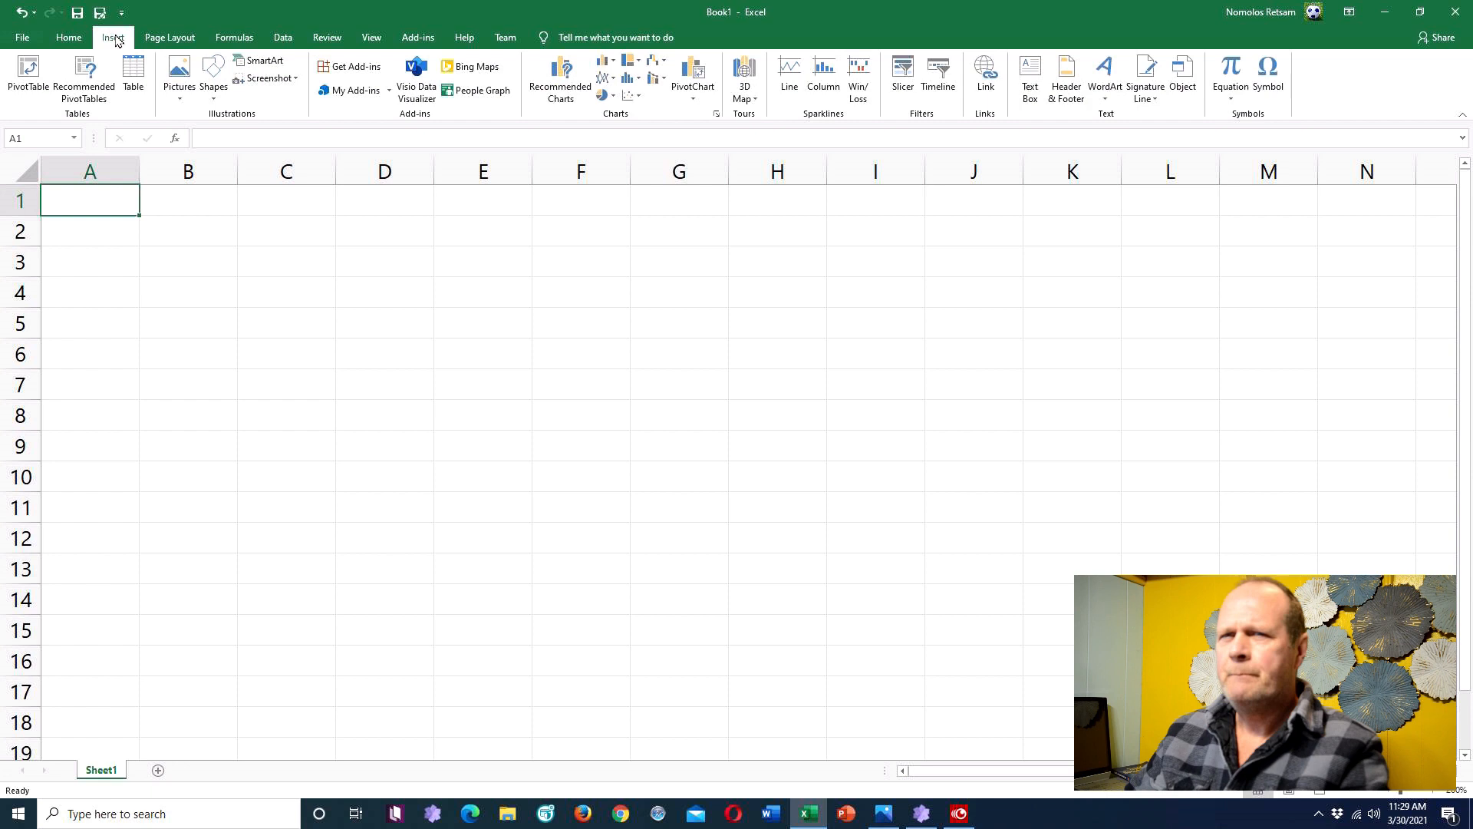
{"action": "left_click", "coordinate": [154, 40]}
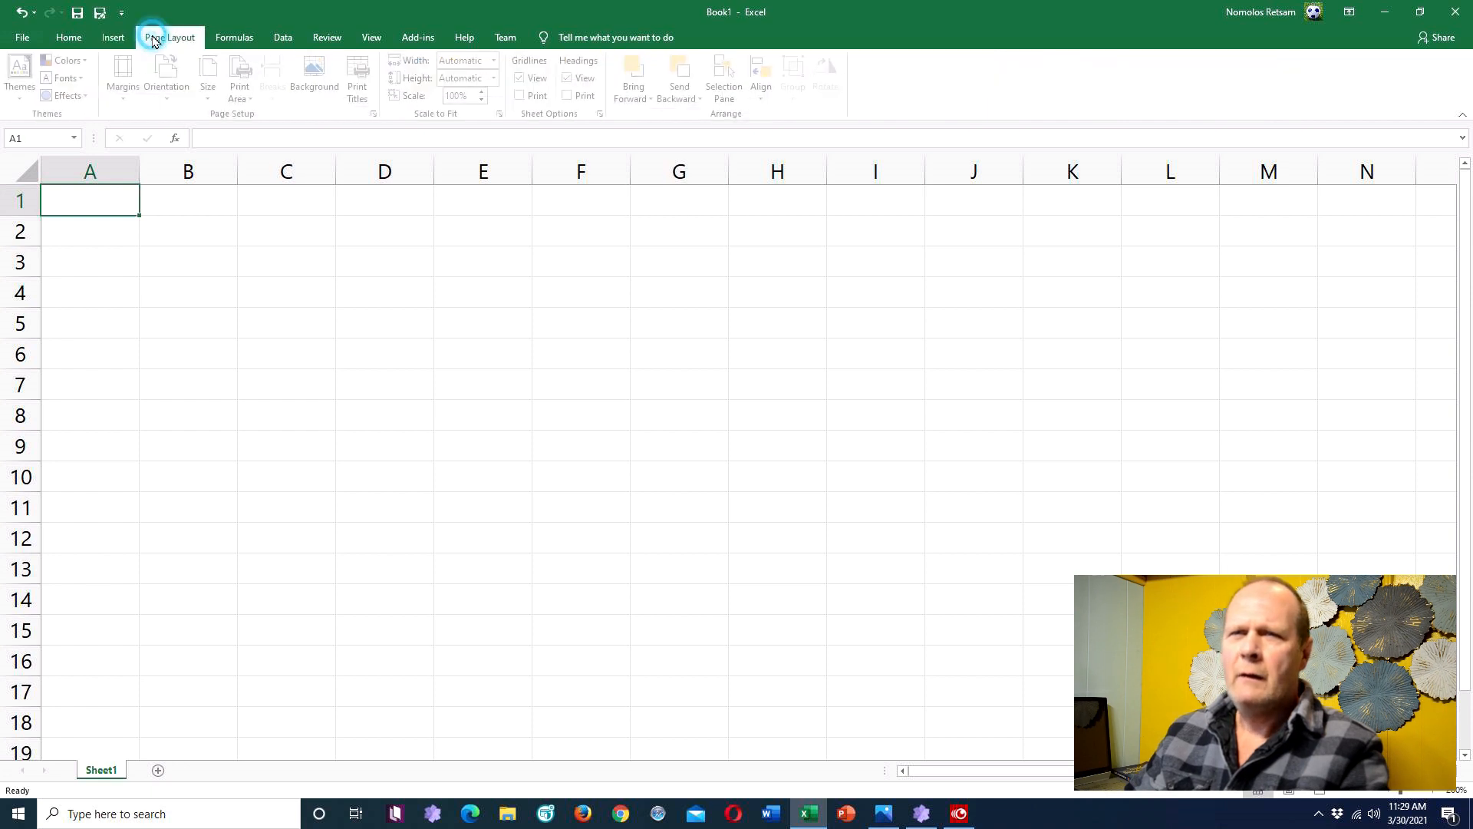
{"action": "left_click", "coordinate": [69, 37]}
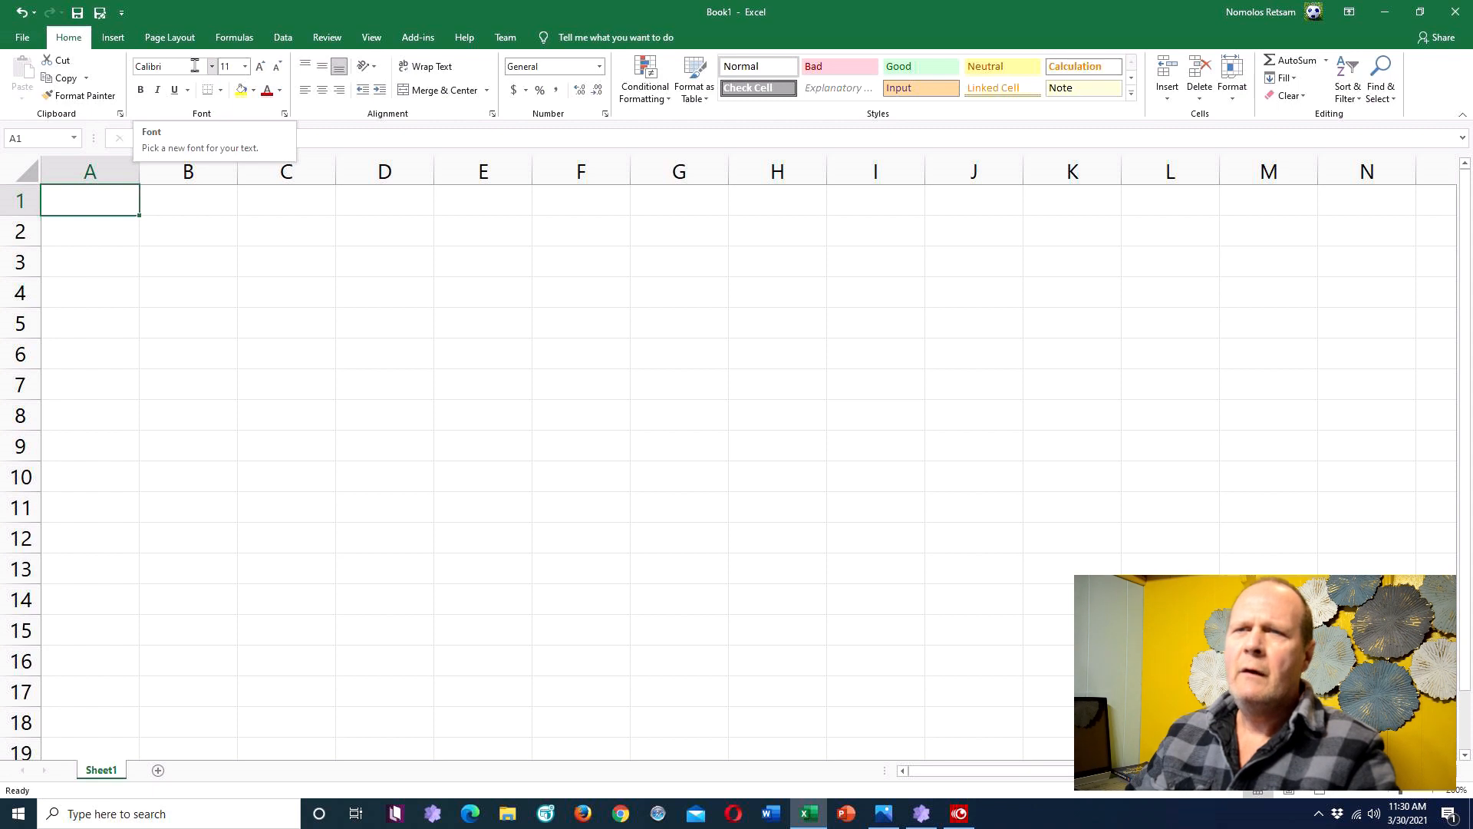
Step: Try font size 16 on cell A1 and step the size back to 12
{"action": "left_click", "coordinate": [234, 67]}
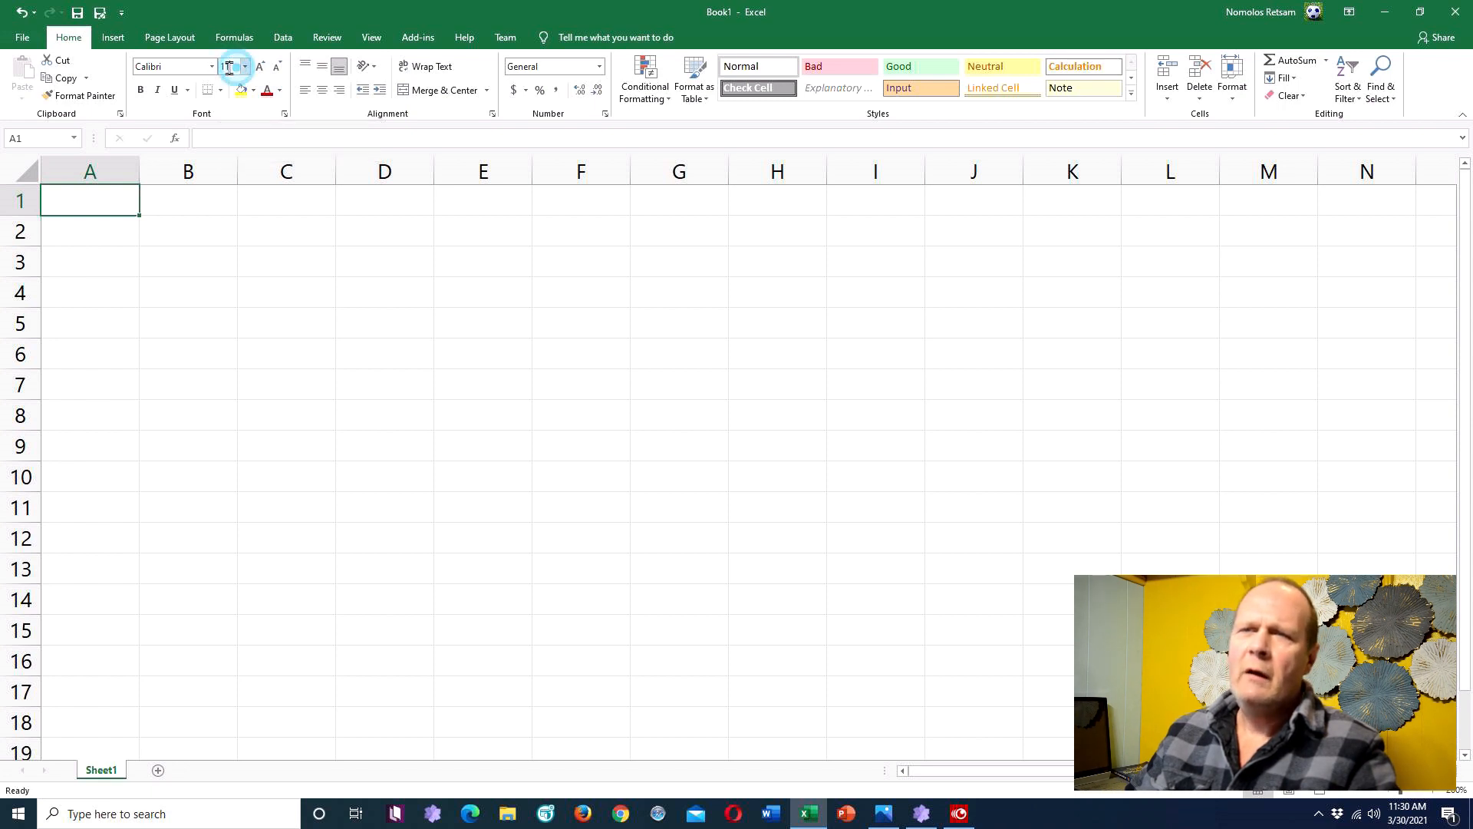
{"action": "type", "text": "12"}
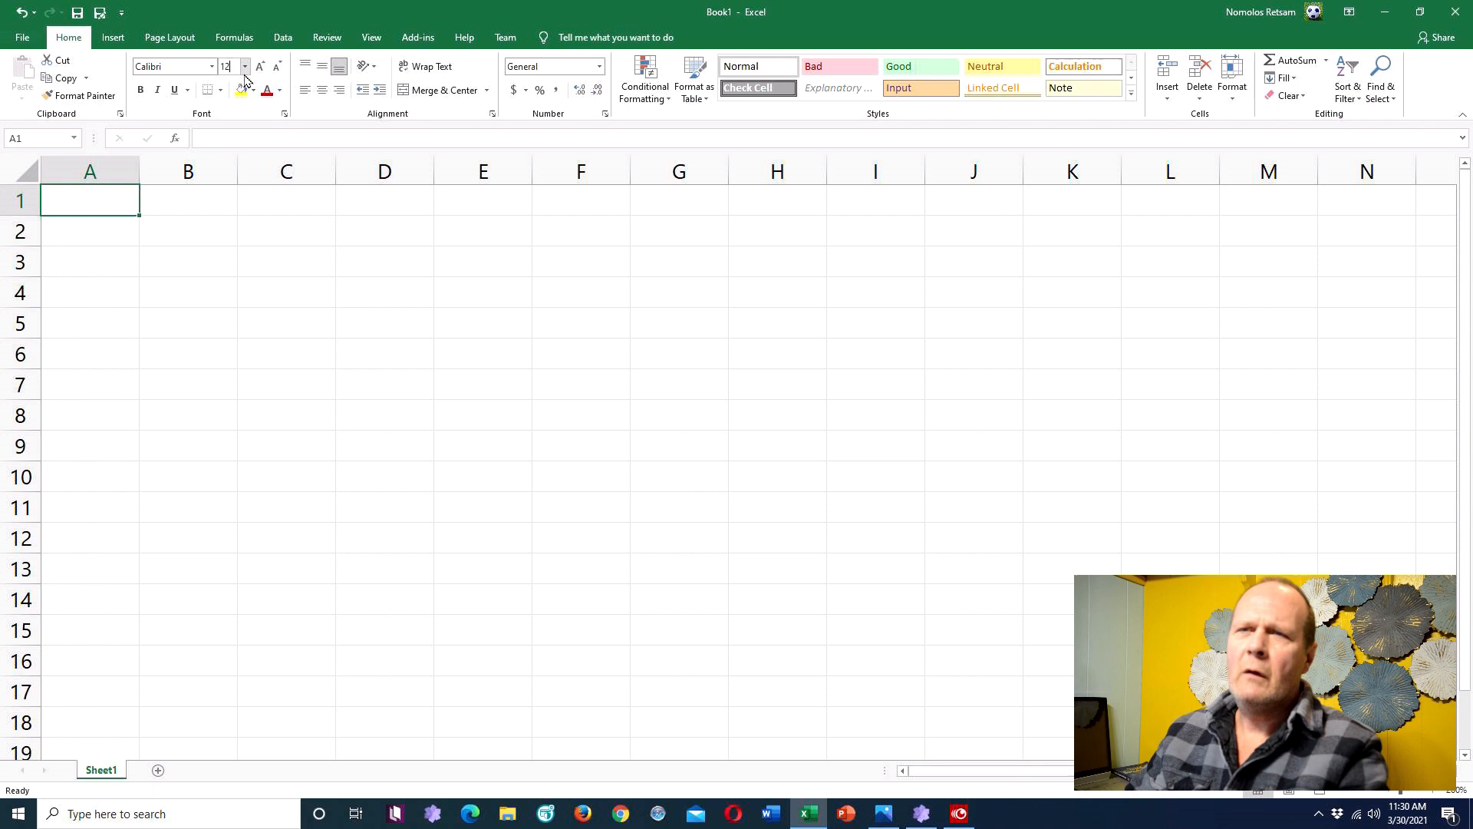
{"action": "left_click", "coordinate": [245, 67]}
{"action": "left_click", "coordinate": [226, 171]}
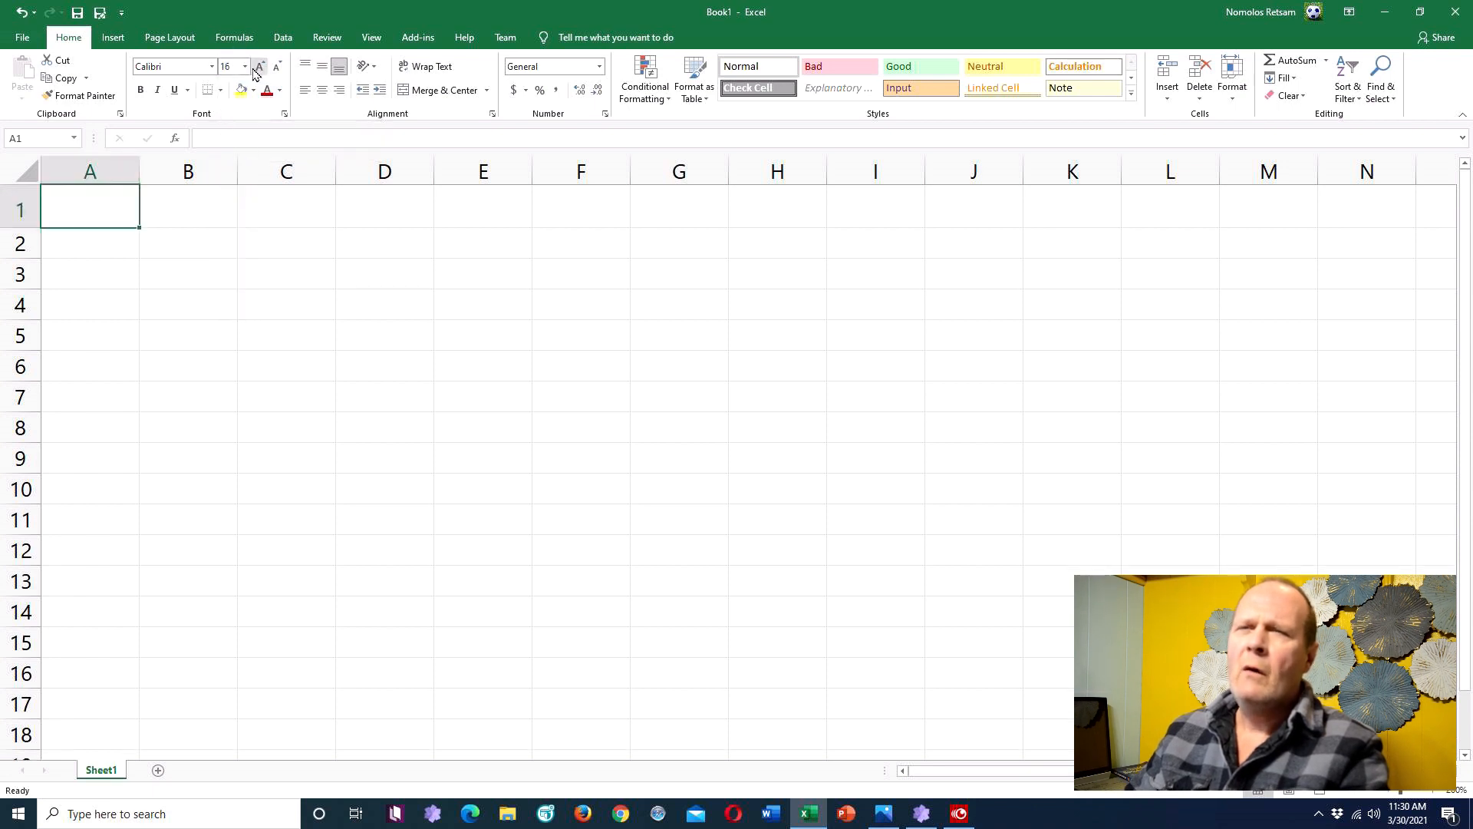
{"action": "left_click", "coordinate": [278, 67]}
{"action": "left_click", "coordinate": [278, 67]}
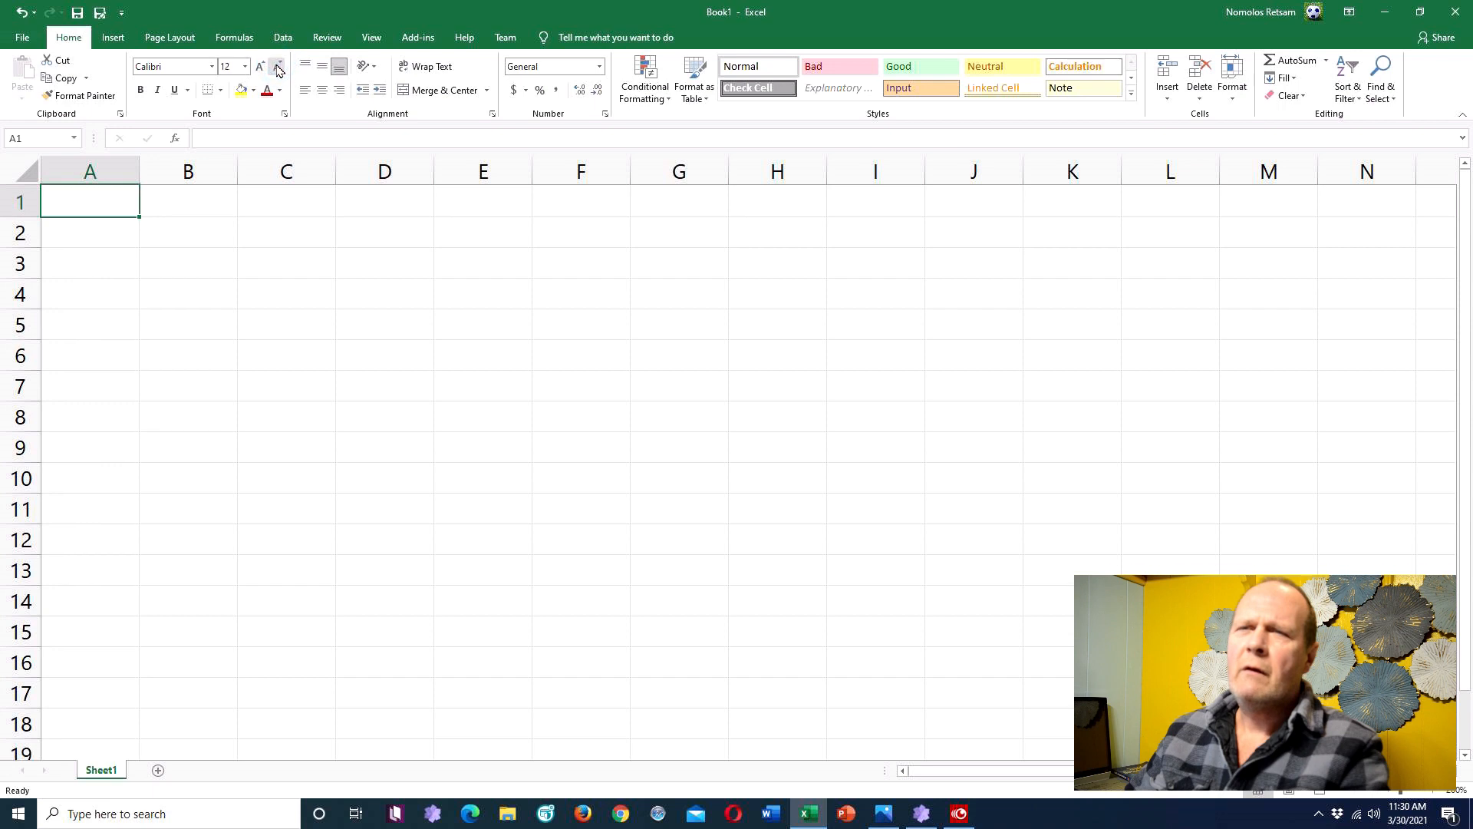
{"action": "left_click", "coordinate": [278, 68]}
{"action": "left_click", "coordinate": [261, 68]}
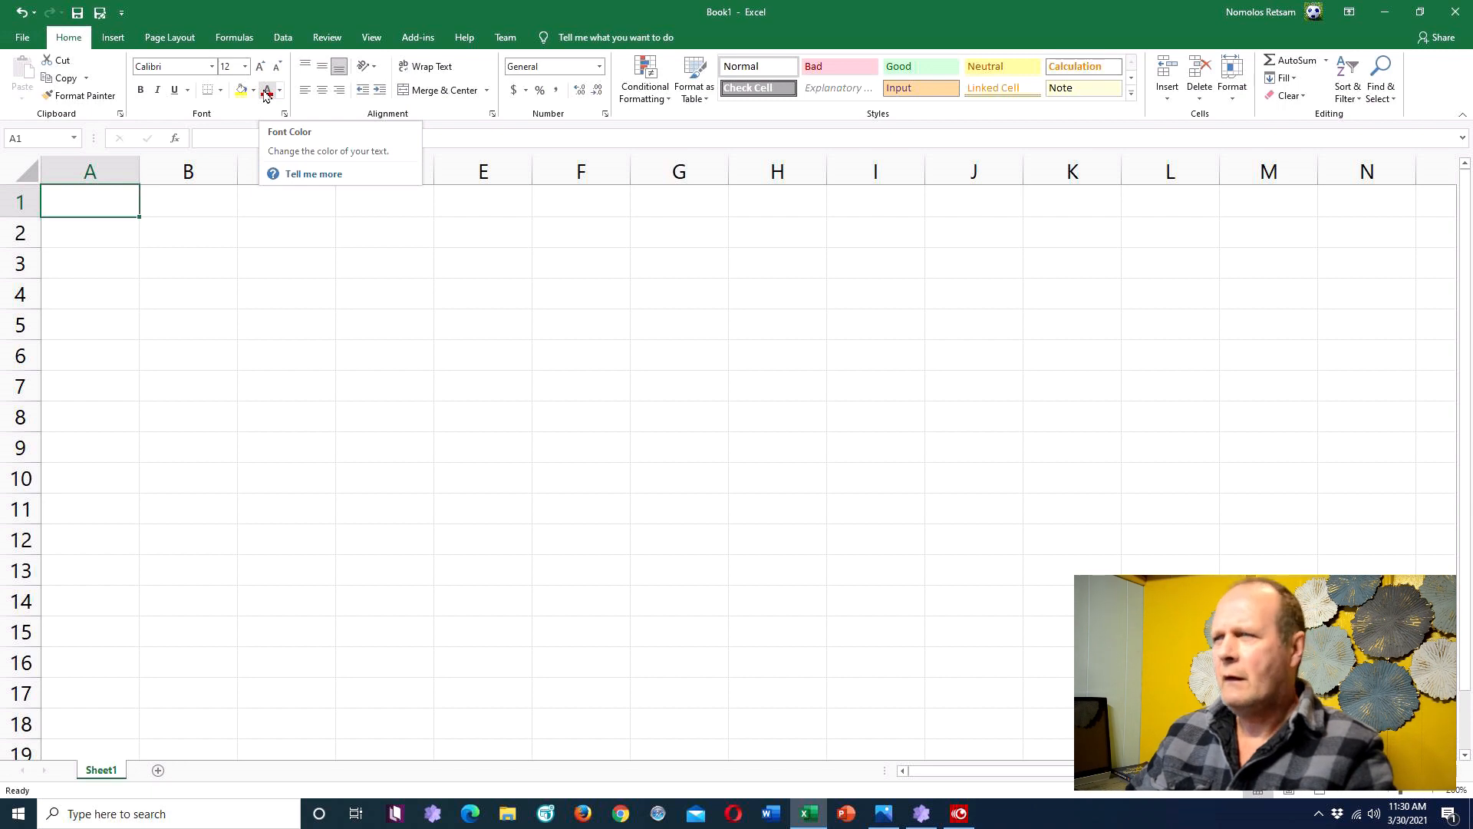
Step: Look over the Review commands and go back to the Home commands
{"action": "left_click", "coordinate": [322, 40]}
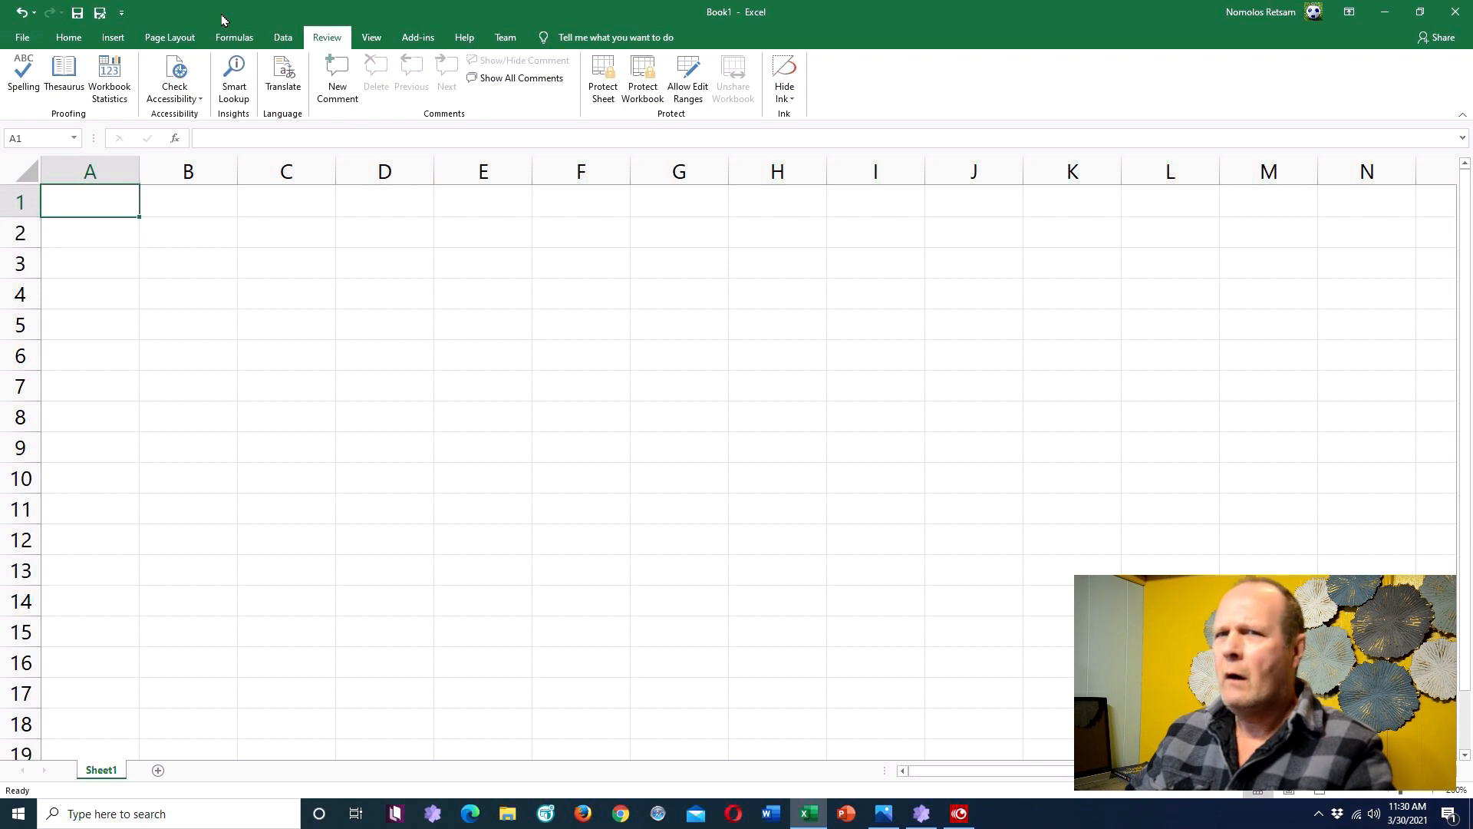
{"action": "left_click", "coordinate": [68, 36]}
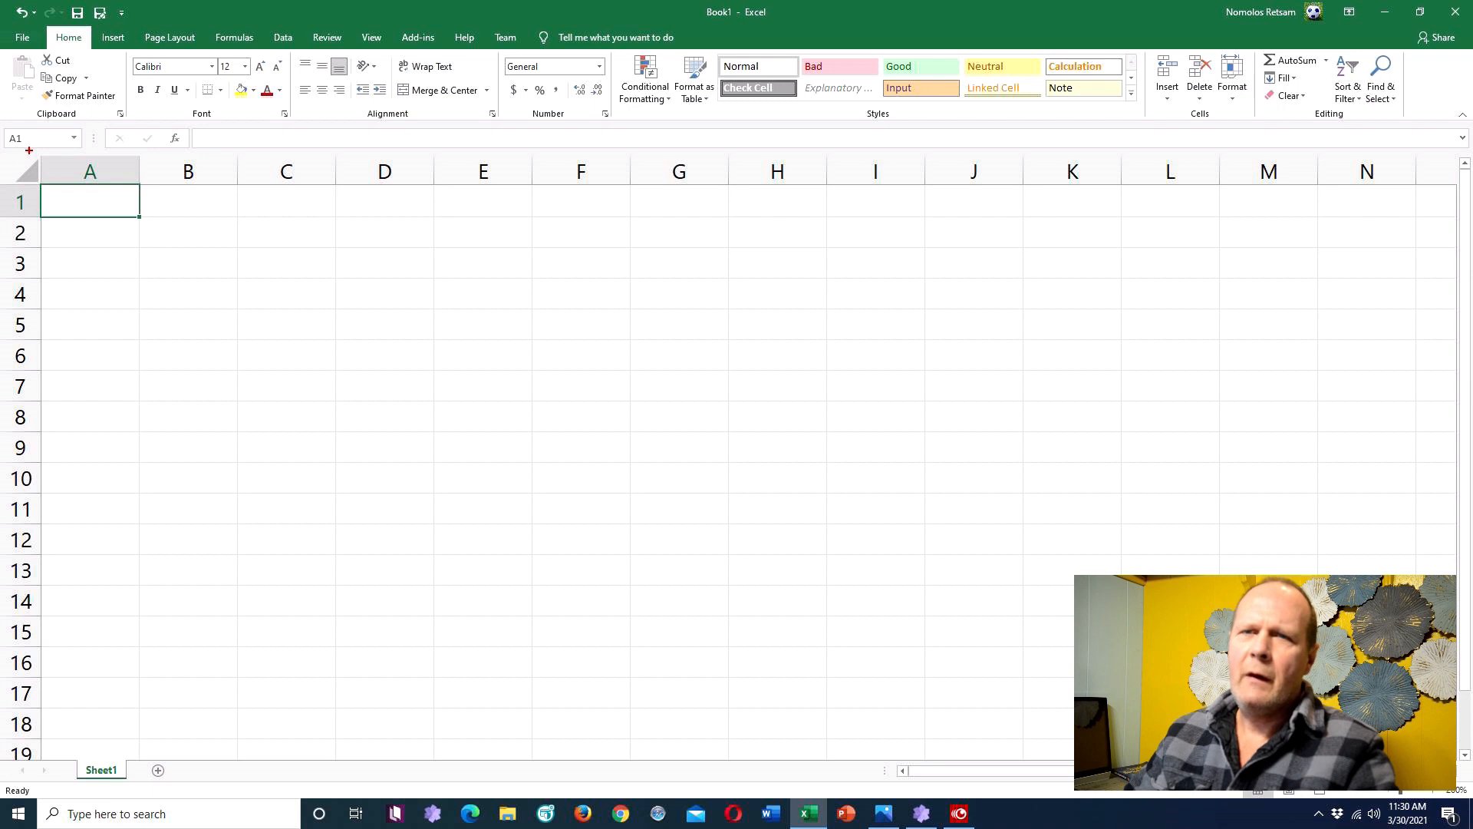
Step: Examine the column headings, selecting the entire columns A, B, C and D one after another
{"action": "mouse_move", "coordinate": [29, 150]}
{"action": "left_mouse_down"}
{"action": "mouse_move", "coordinate": [46, 175]}
{"action": "mouse_move", "coordinate": [543, 194]}
{"action": "mouse_move", "coordinate": [1447, 193]}
{"action": "left_mouse_up"}
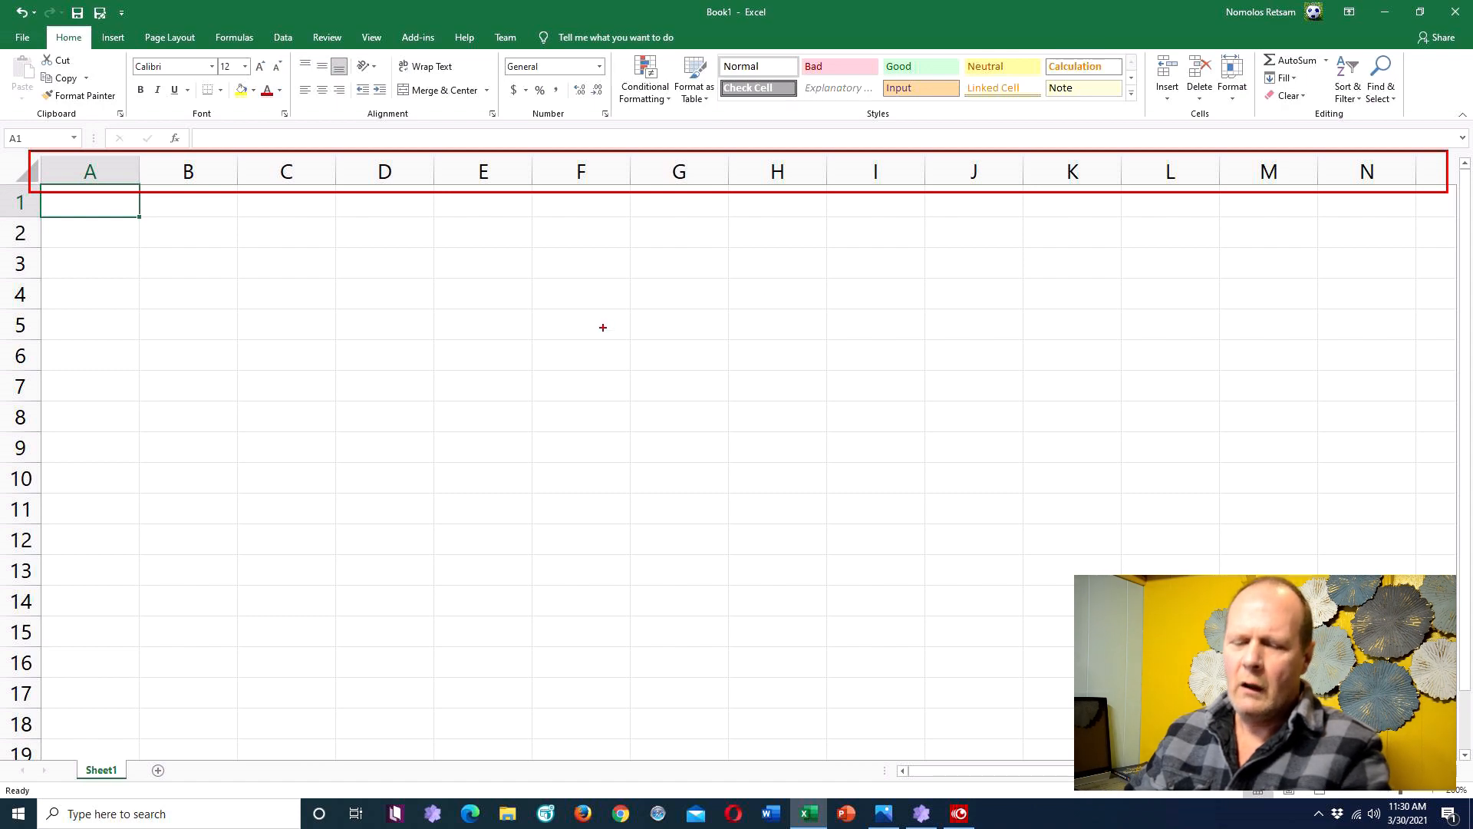
{"action": "key", "text": "Escape"}
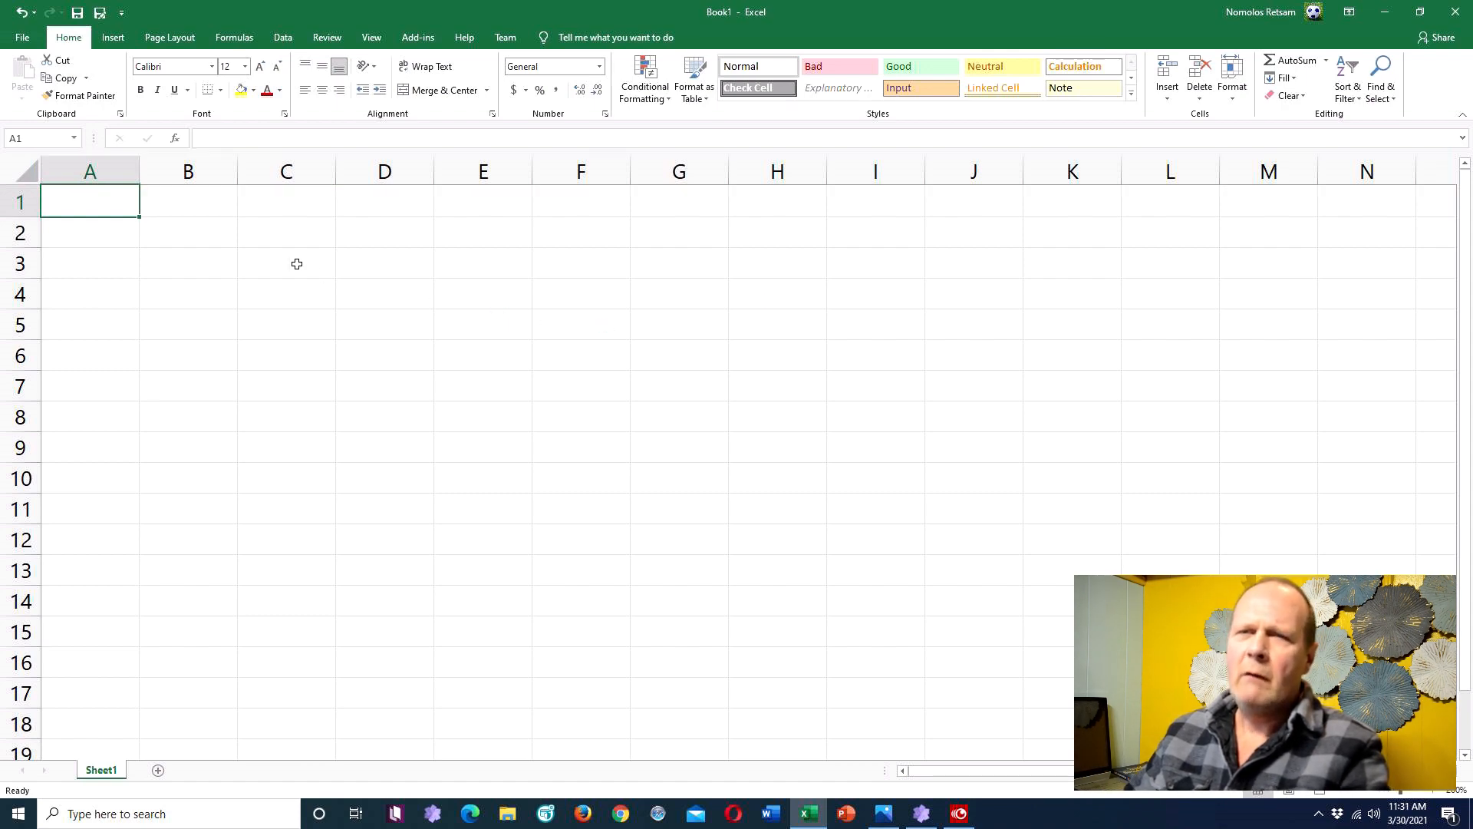
{"action": "left_click", "coordinate": [108, 172]}
{"action": "left_click", "coordinate": [192, 172]}
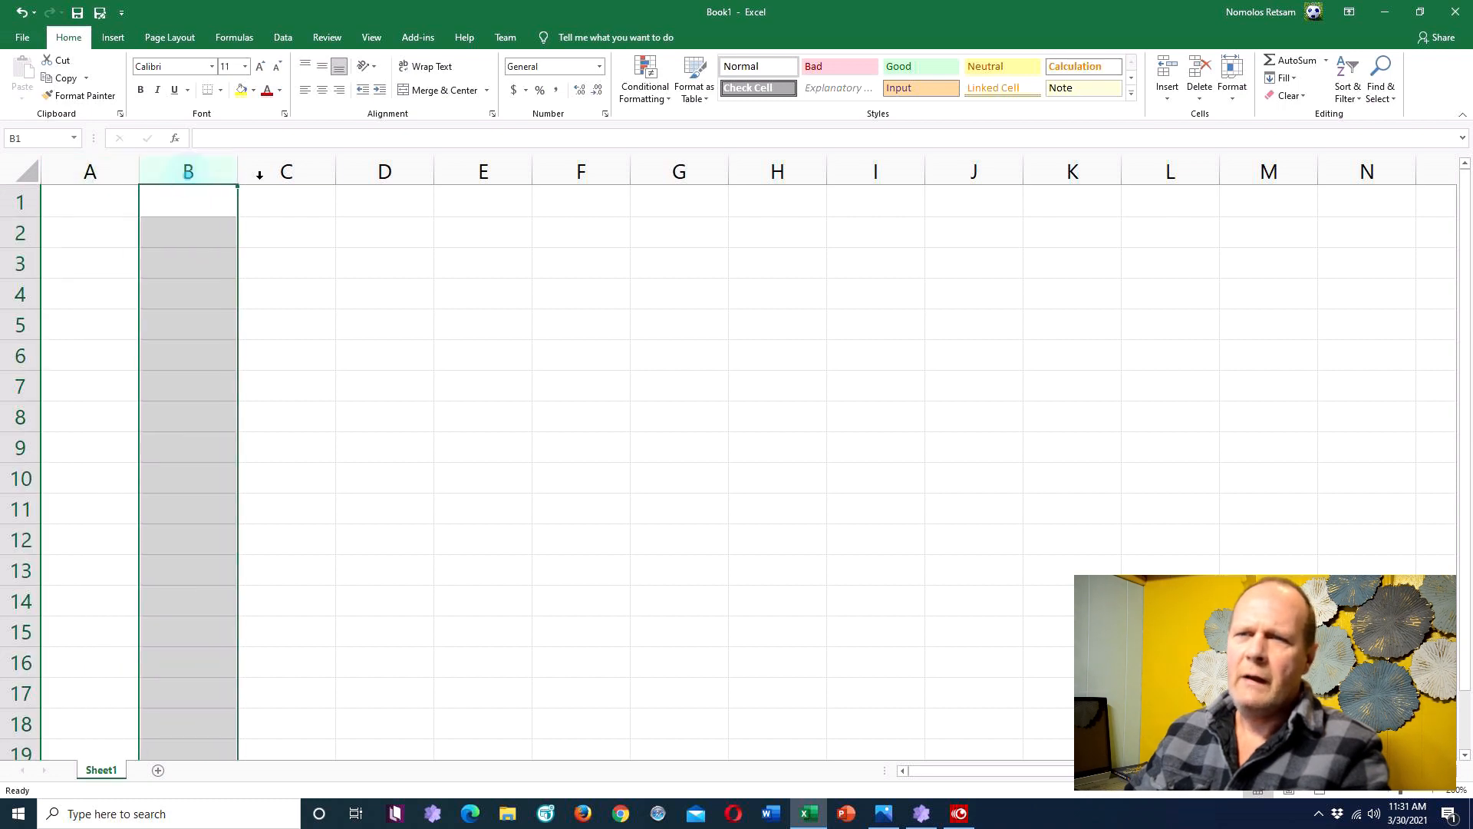
{"action": "left_click", "coordinate": [261, 175]}
{"action": "left_click", "coordinate": [366, 175]}
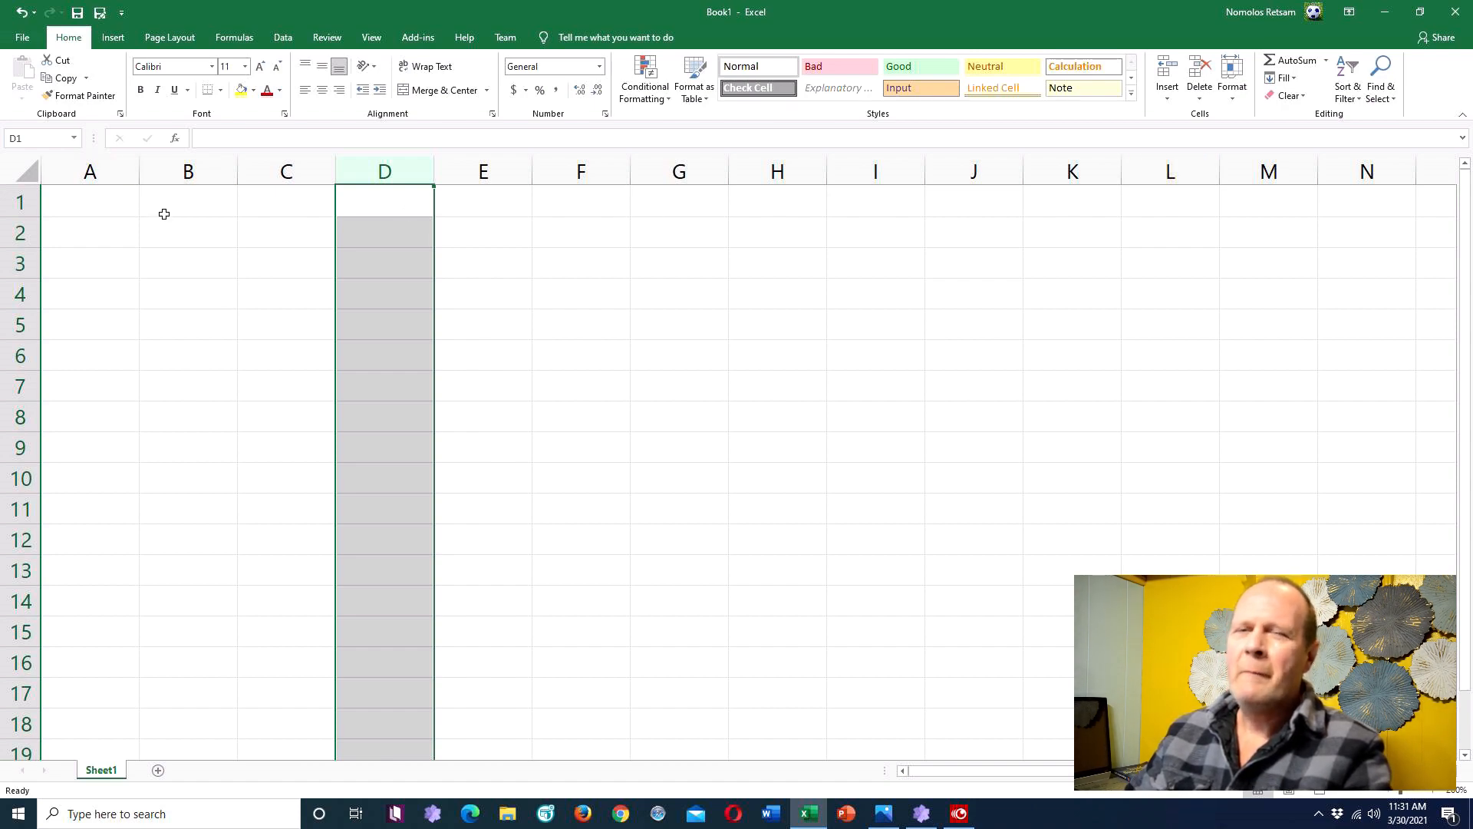
Step: Examine the row headings, selecting the entire rows 1 through 8 one after another
{"action": "left_click", "coordinate": [24, 204]}
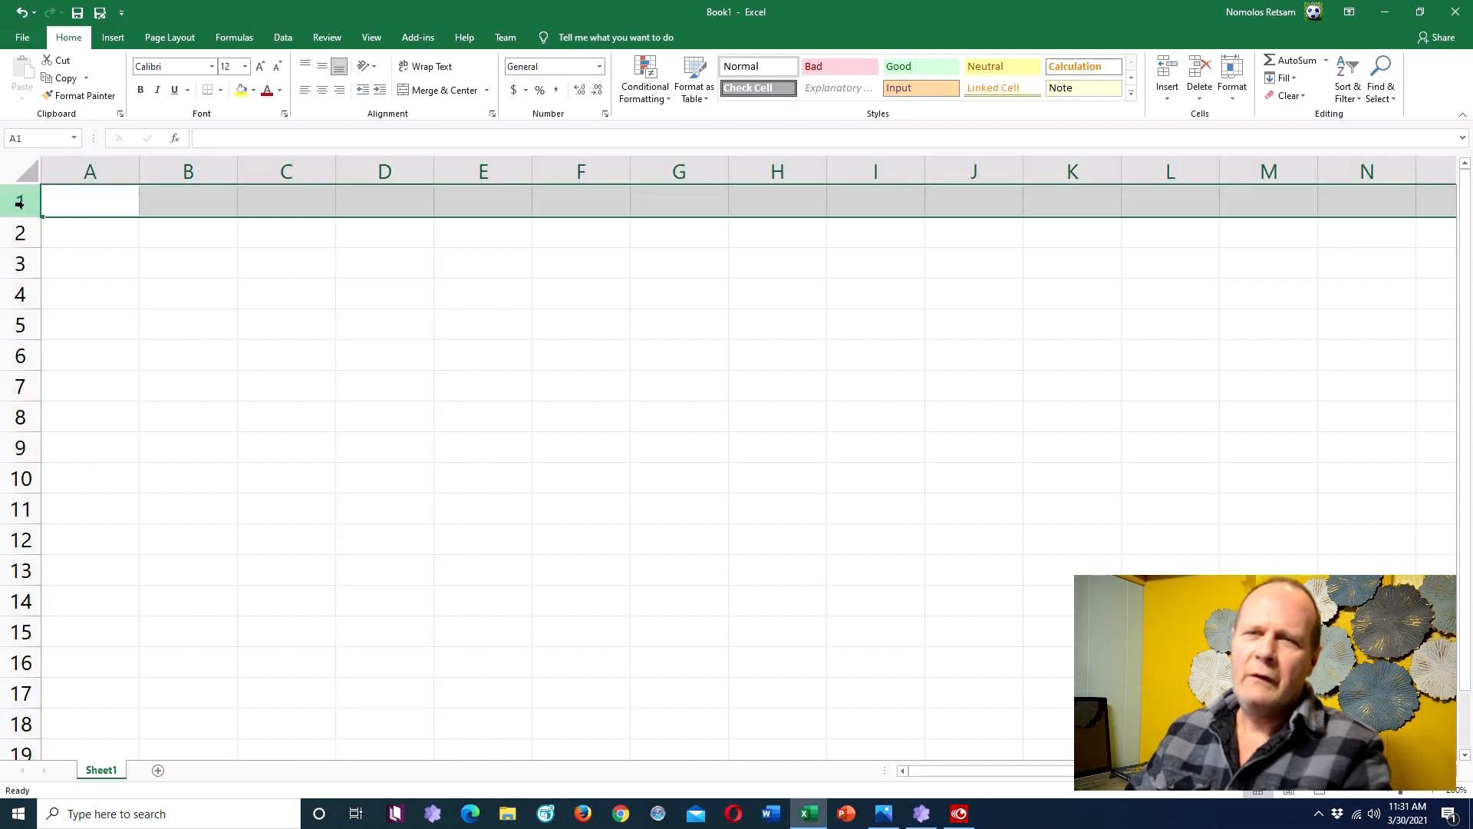
{"action": "left_click", "coordinate": [22, 233]}
{"action": "left_click", "coordinate": [21, 263]}
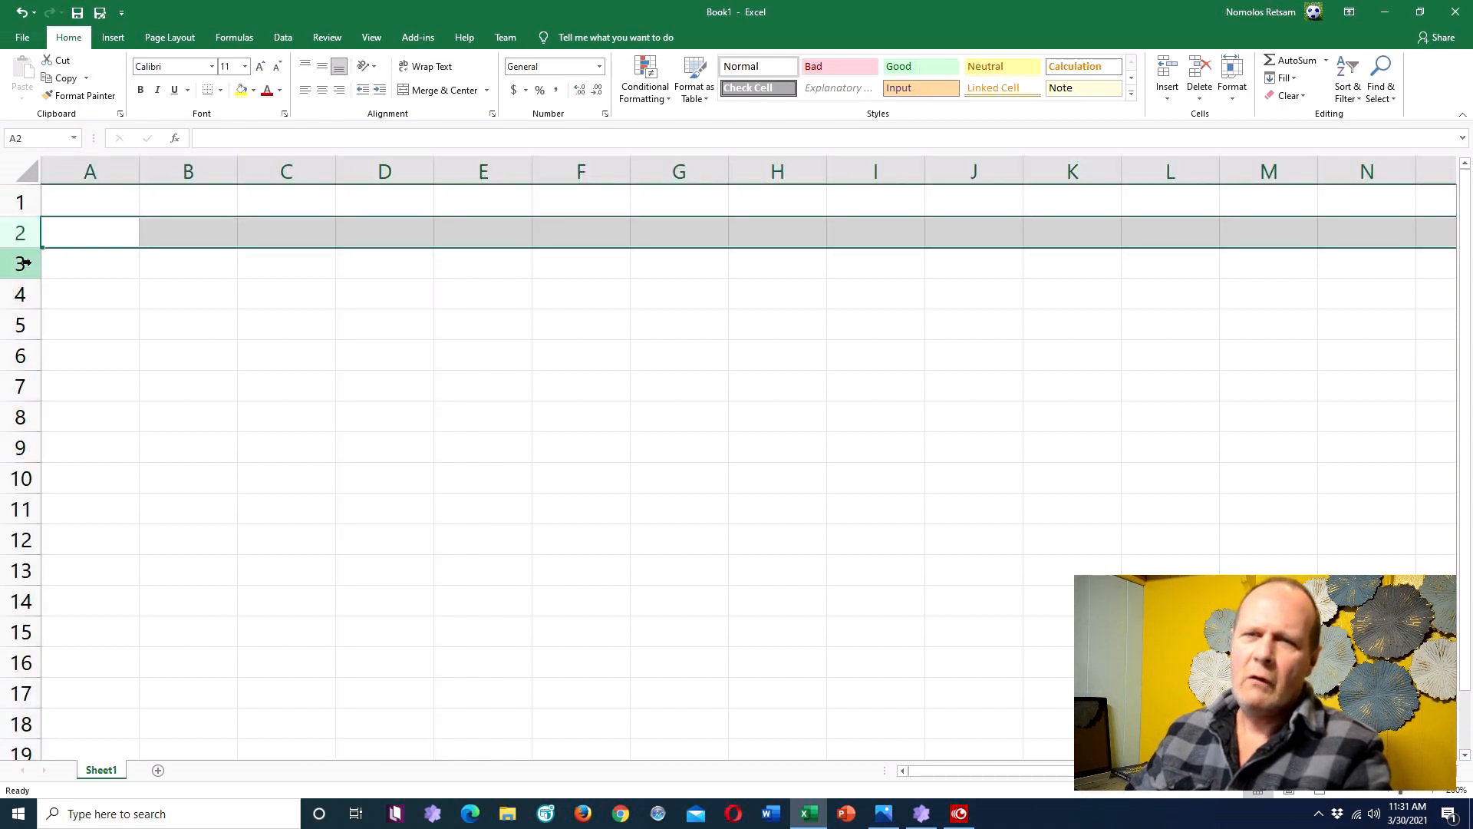
{"action": "left_click", "coordinate": [23, 294]}
{"action": "left_click", "coordinate": [23, 324]}
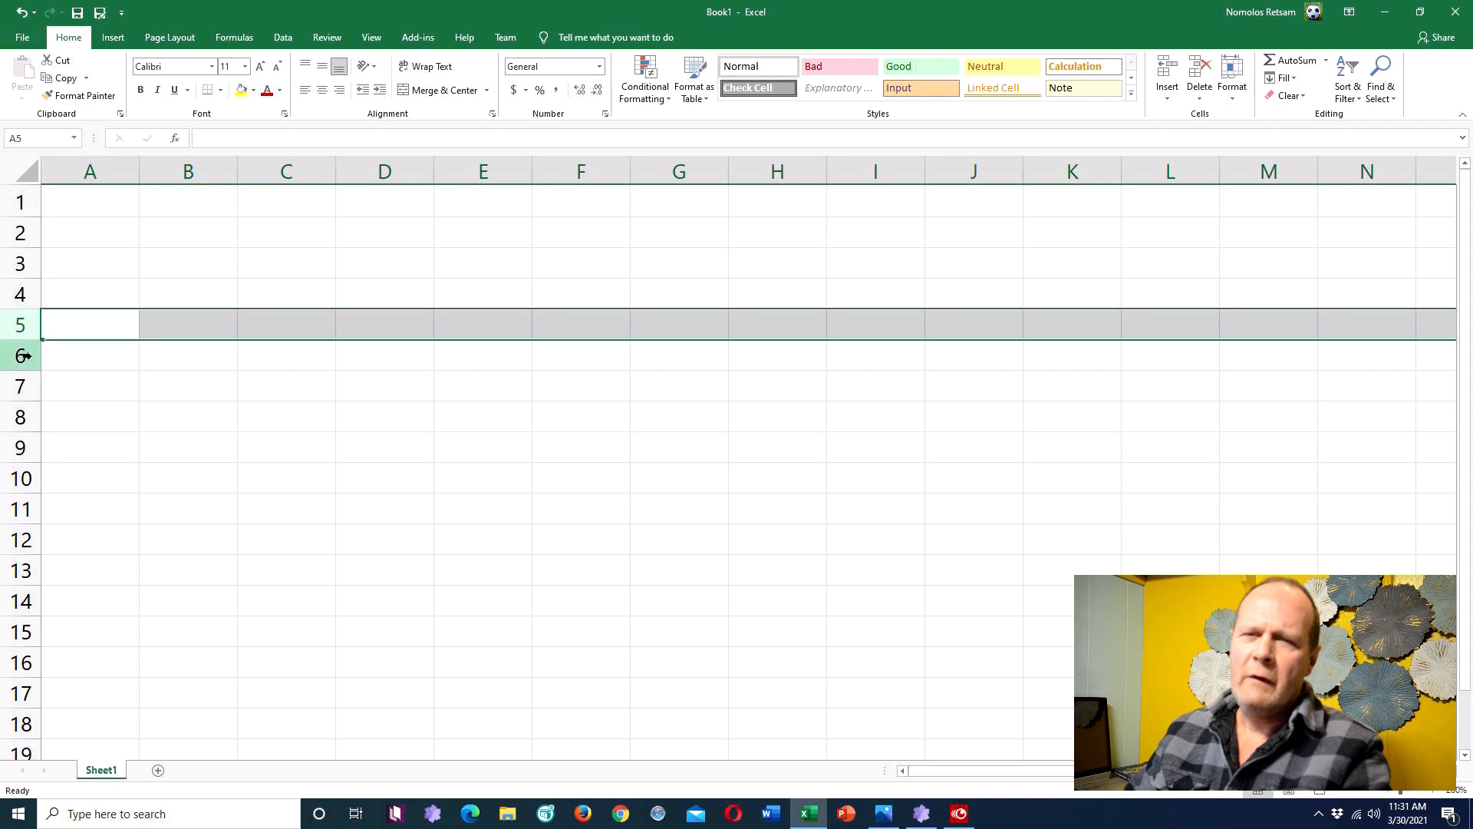
{"action": "left_click", "coordinate": [23, 355]}
{"action": "left_click", "coordinate": [25, 388]}
{"action": "left_click", "coordinate": [29, 416]}
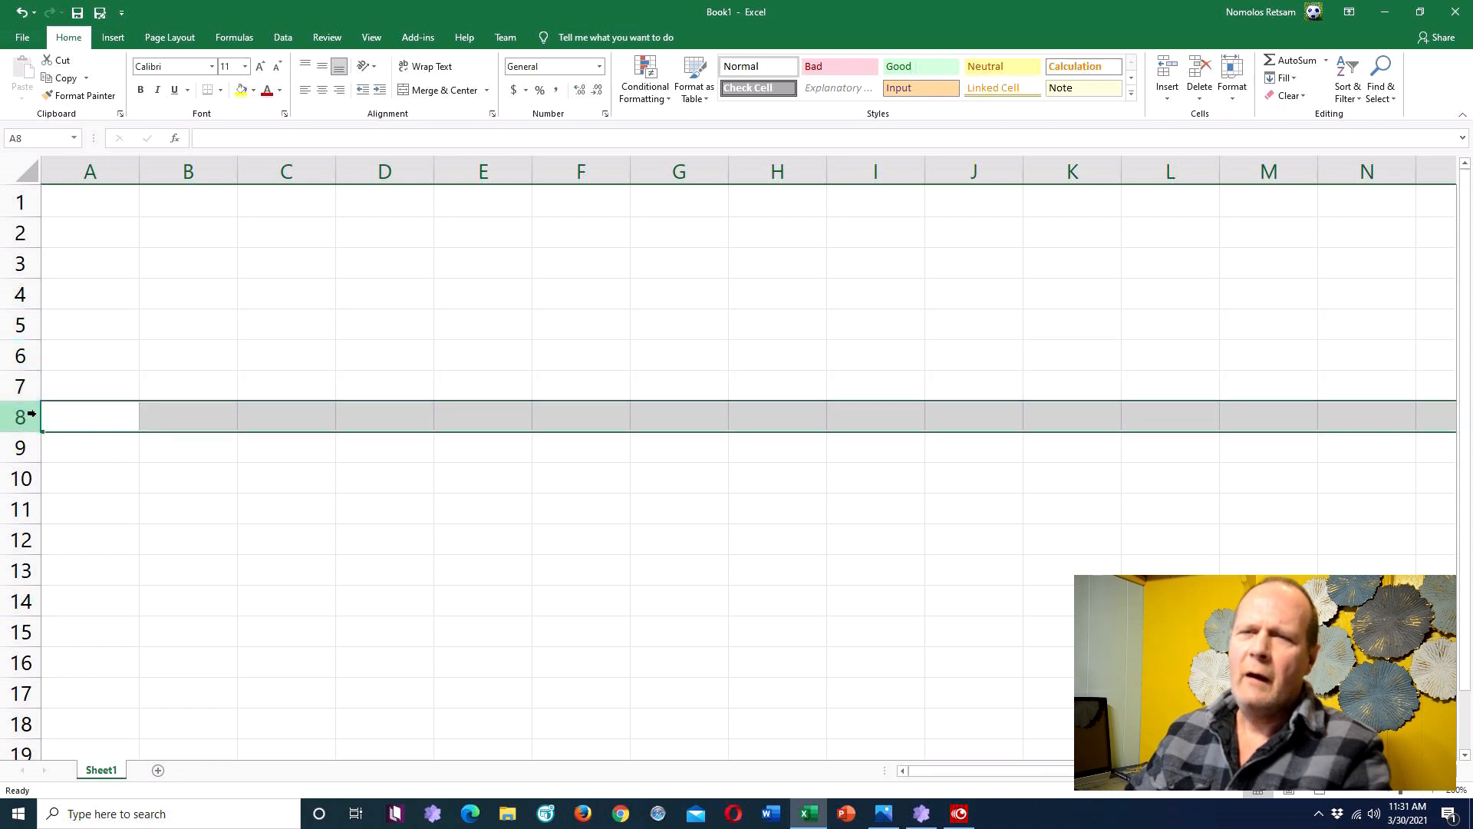
Step: Examine how cells are addressed, selecting D3 and C3 individually as well as the whole of column C and row 3
{"action": "left_click", "coordinate": [348, 263]}
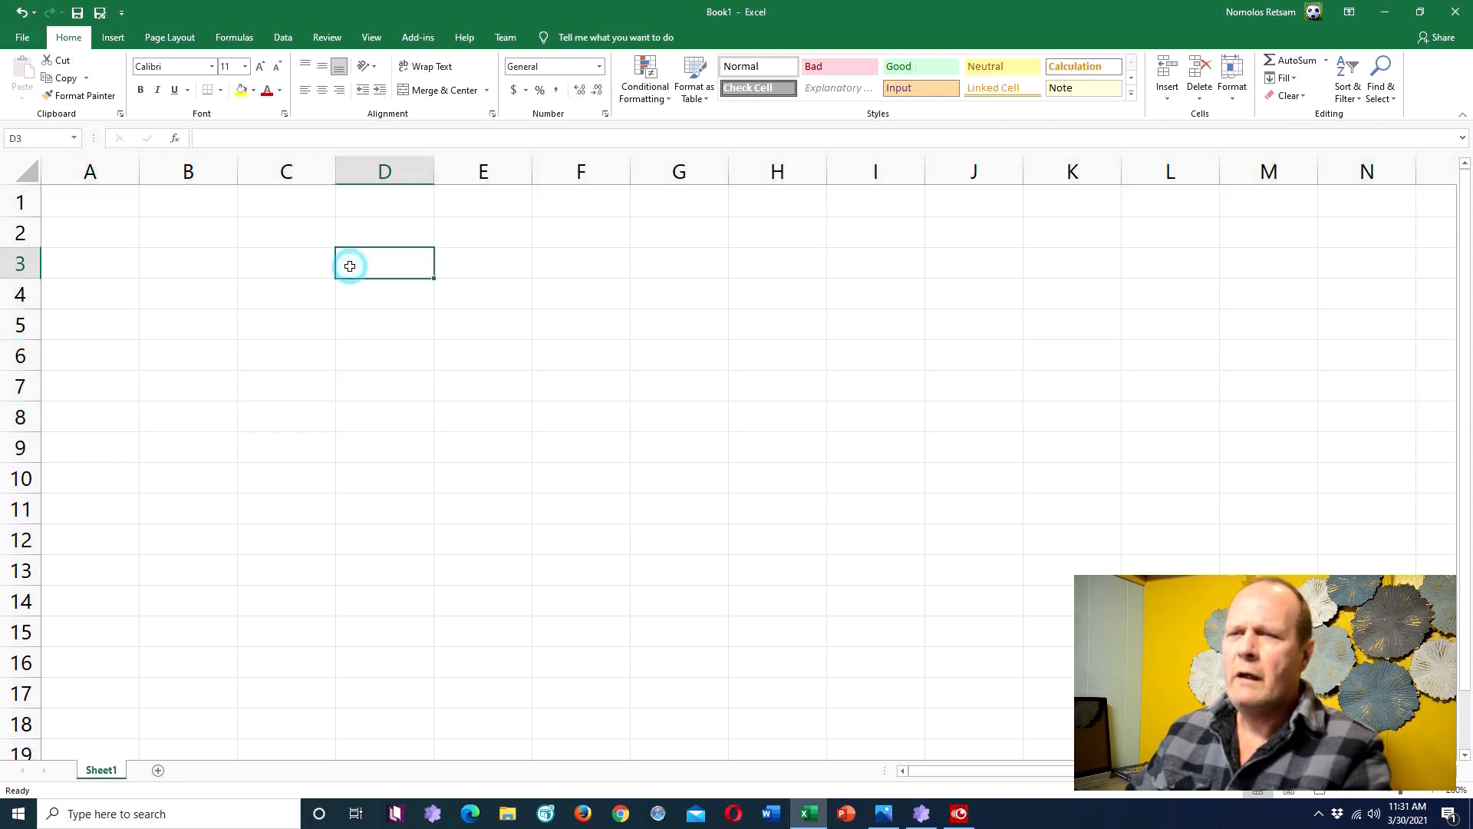
{"action": "left_click", "coordinate": [286, 258]}
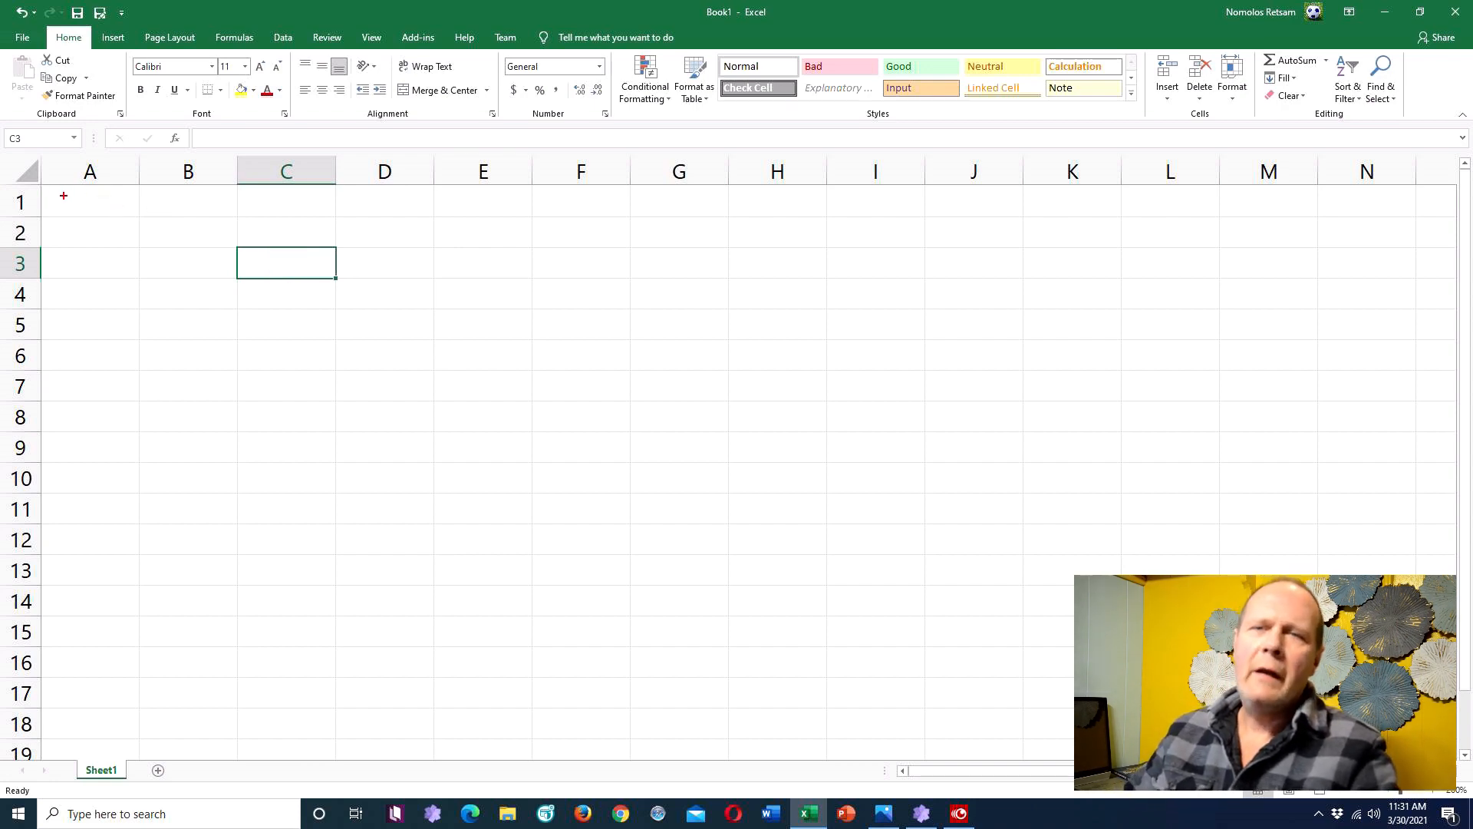
{"action": "mouse_move", "coordinate": [43, 187]}
{"action": "left_mouse_down"}
{"action": "mouse_move", "coordinate": [566, 476]}
{"action": "mouse_move", "coordinate": [1345, 746]}
{"action": "mouse_move", "coordinate": [1446, 756]}
{"action": "left_mouse_up"}
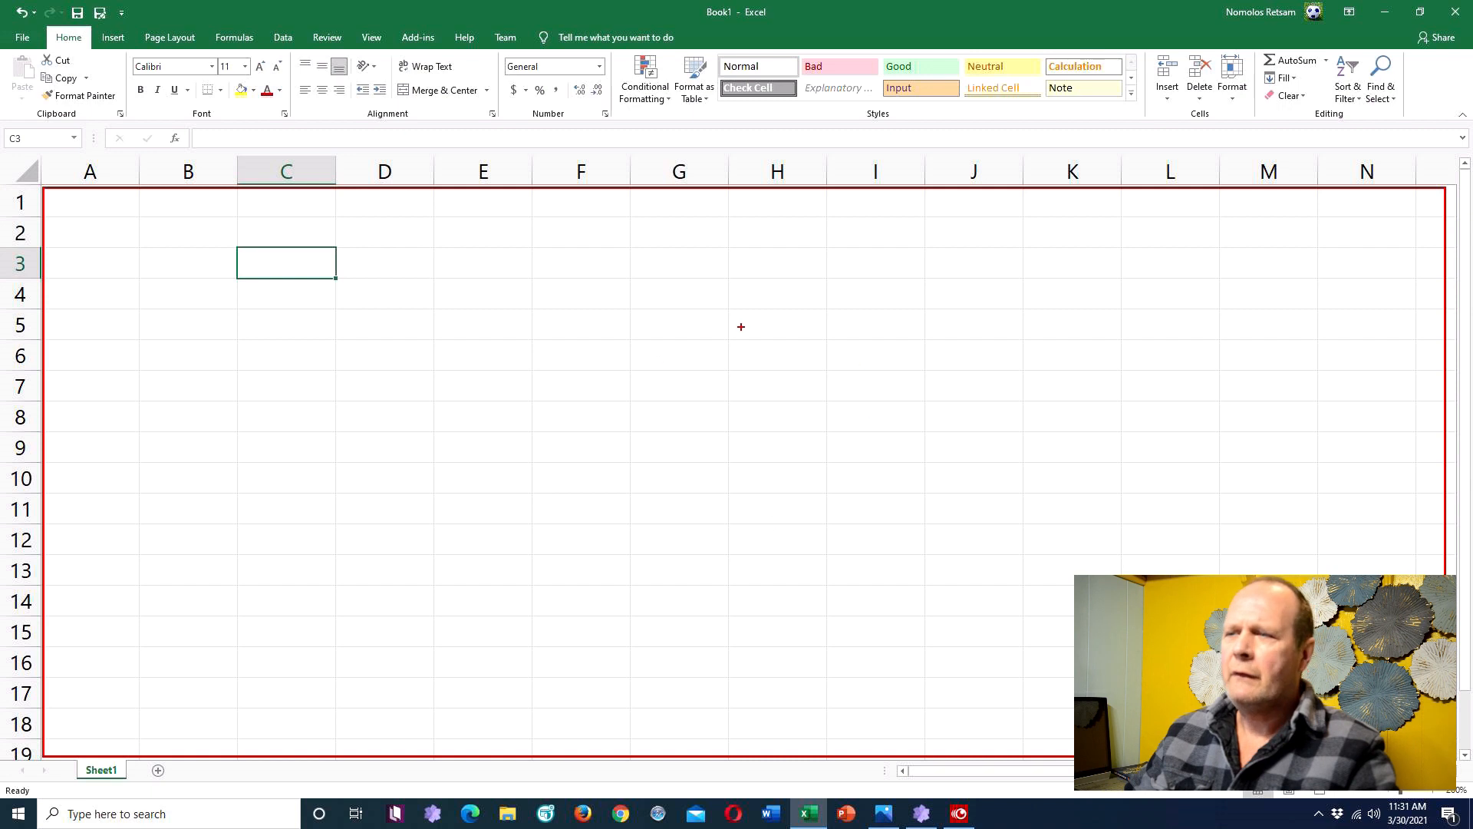
{"action": "key", "text": "Escape"}
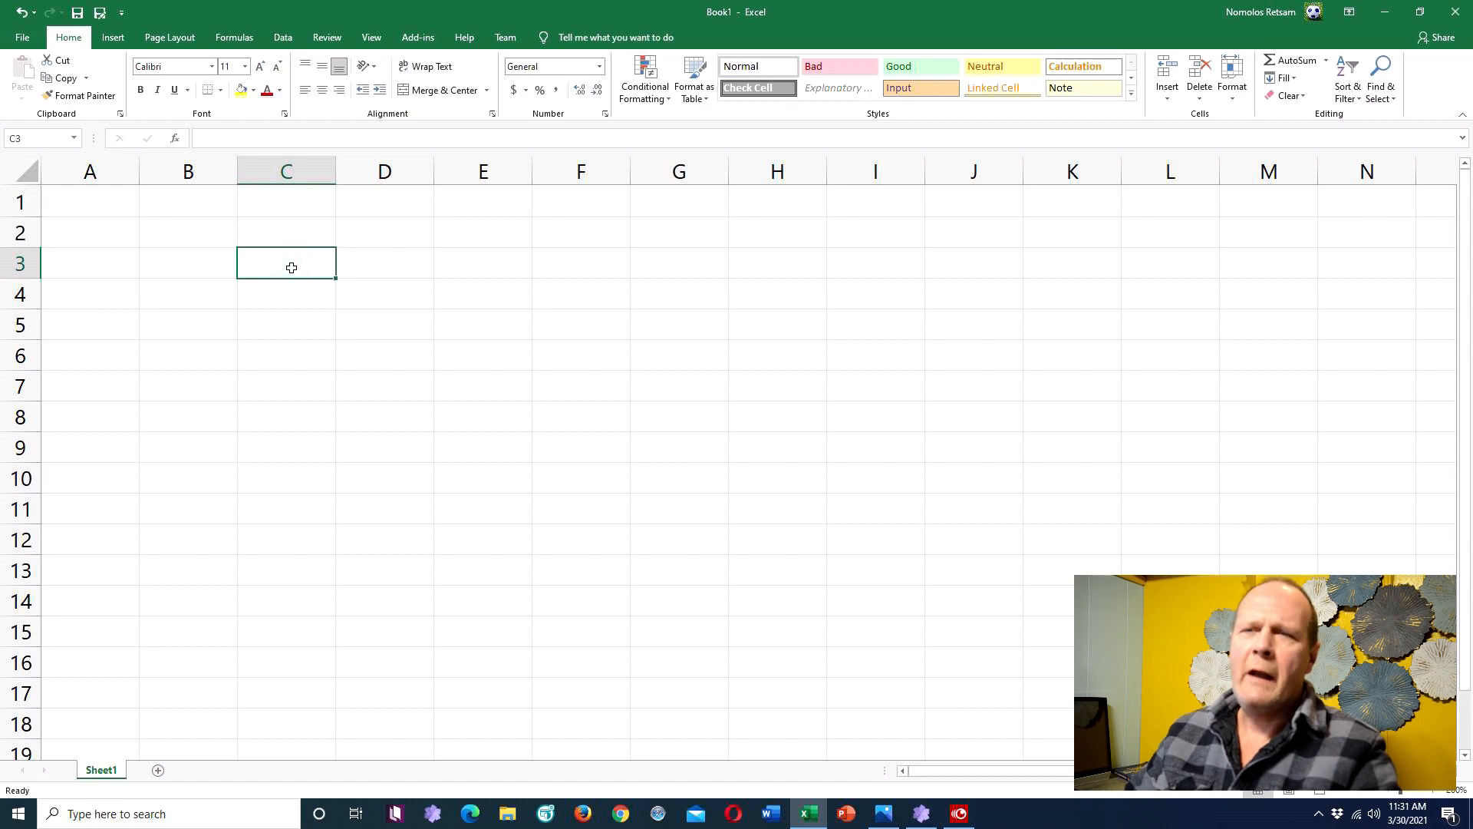
{"action": "left_click", "coordinate": [296, 171]}
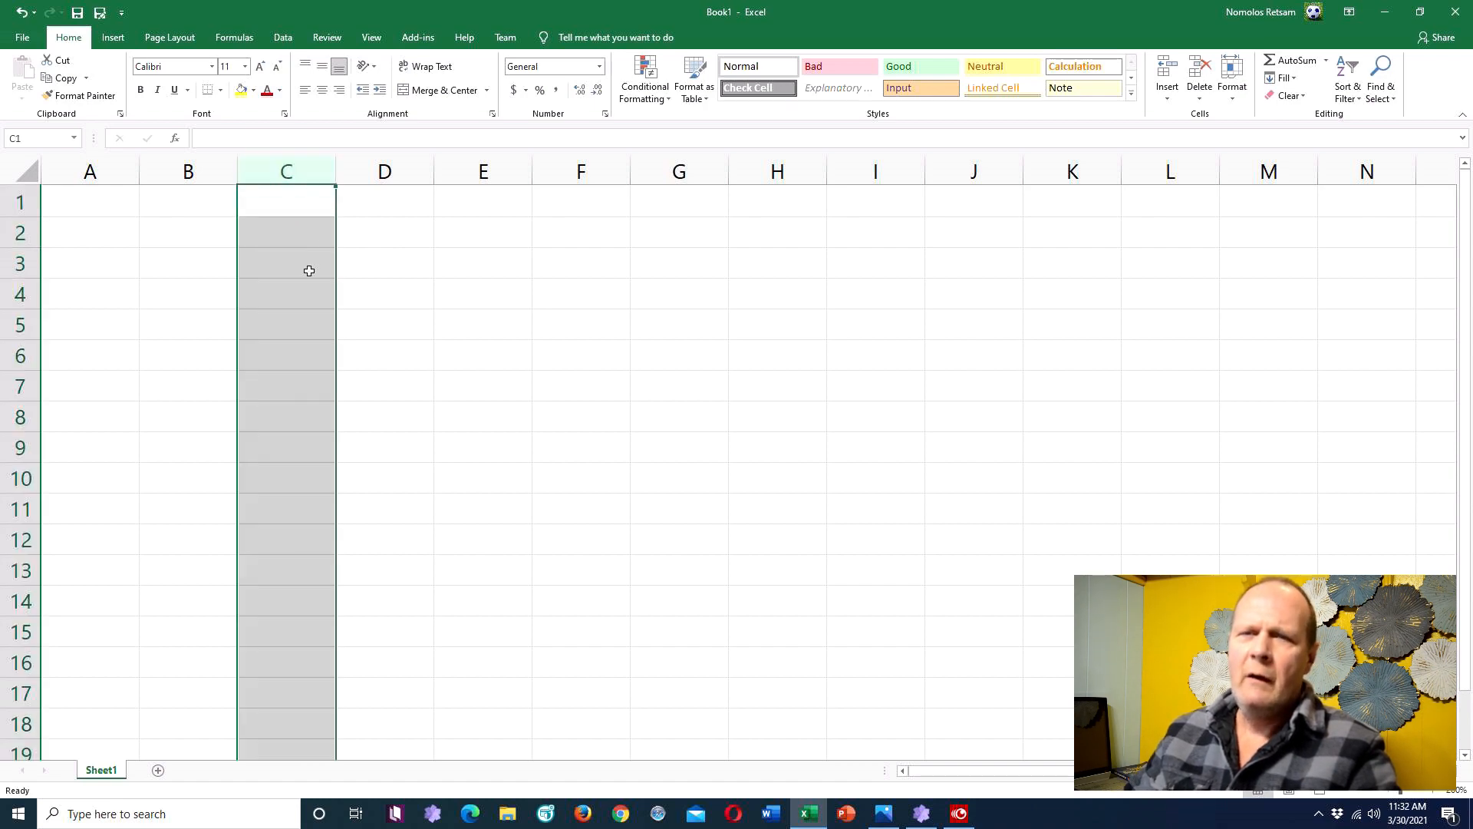
{"action": "left_click", "coordinate": [28, 264]}
Step: Apply thick outside borders to cell C3 and select another cell to view the result
{"action": "left_click", "coordinate": [274, 266]}
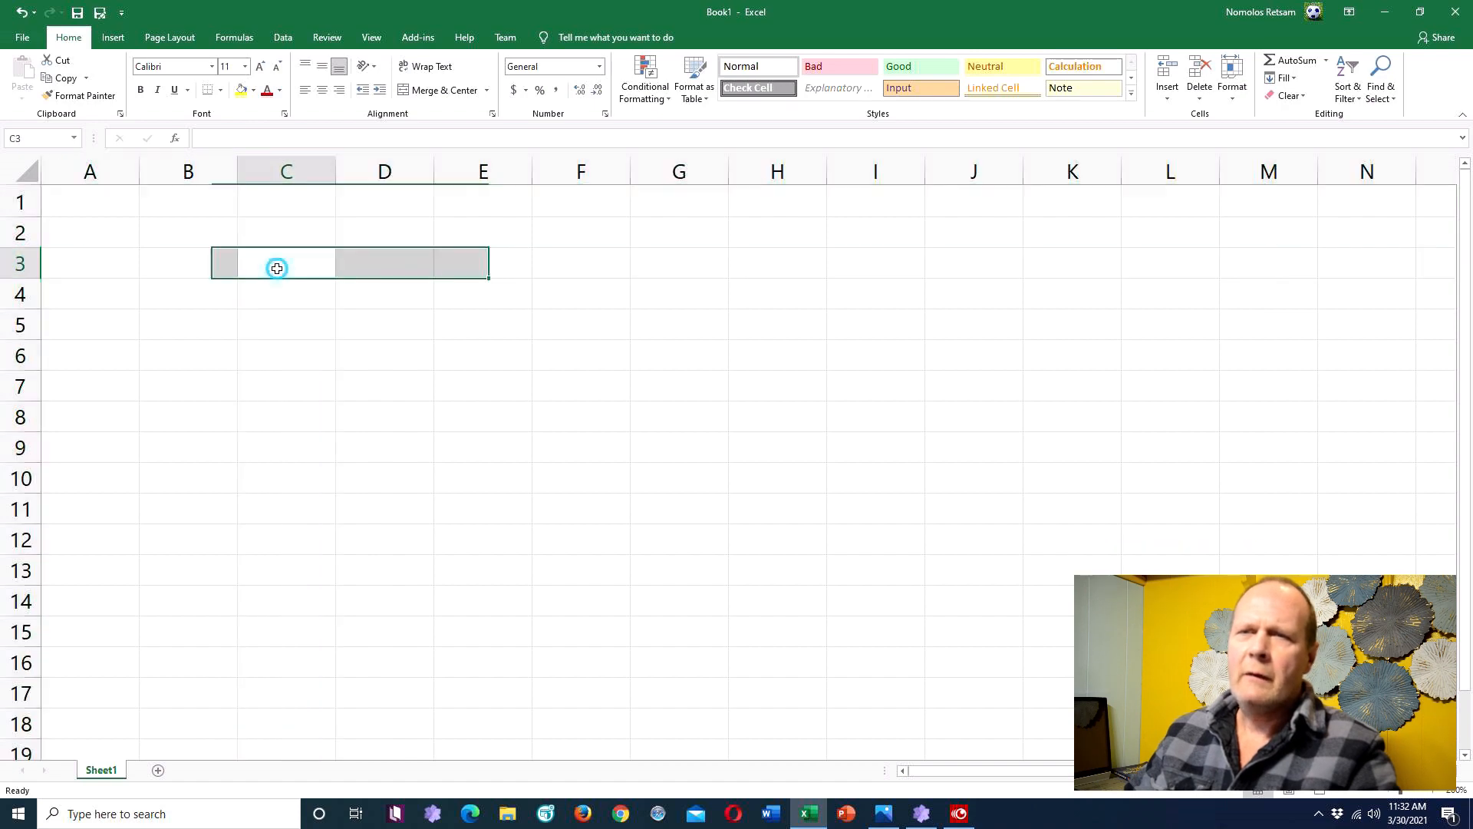
{"action": "left_click", "coordinate": [220, 90]}
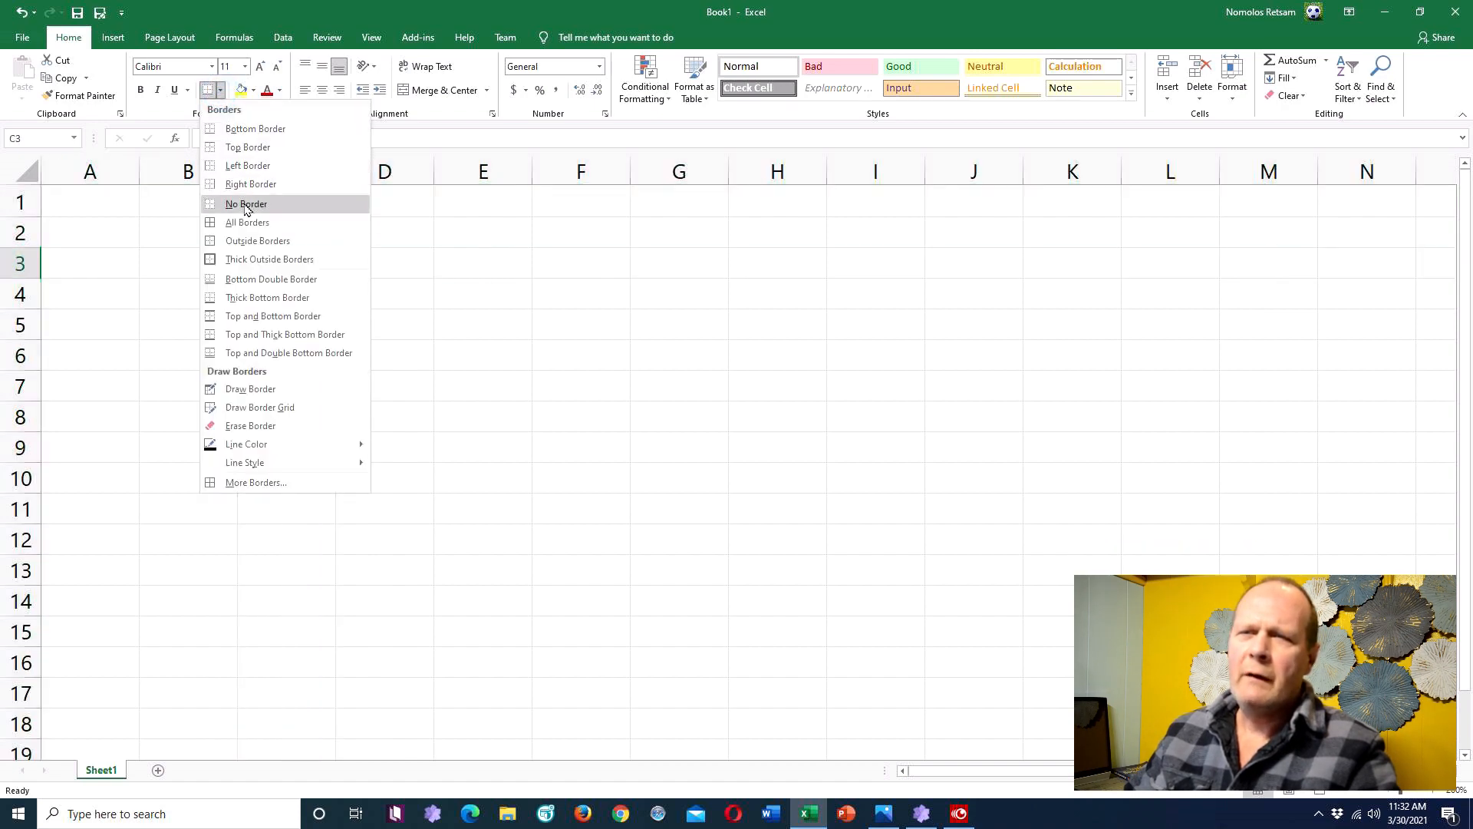
{"action": "left_click", "coordinate": [241, 259]}
{"action": "left_click", "coordinate": [329, 366]}
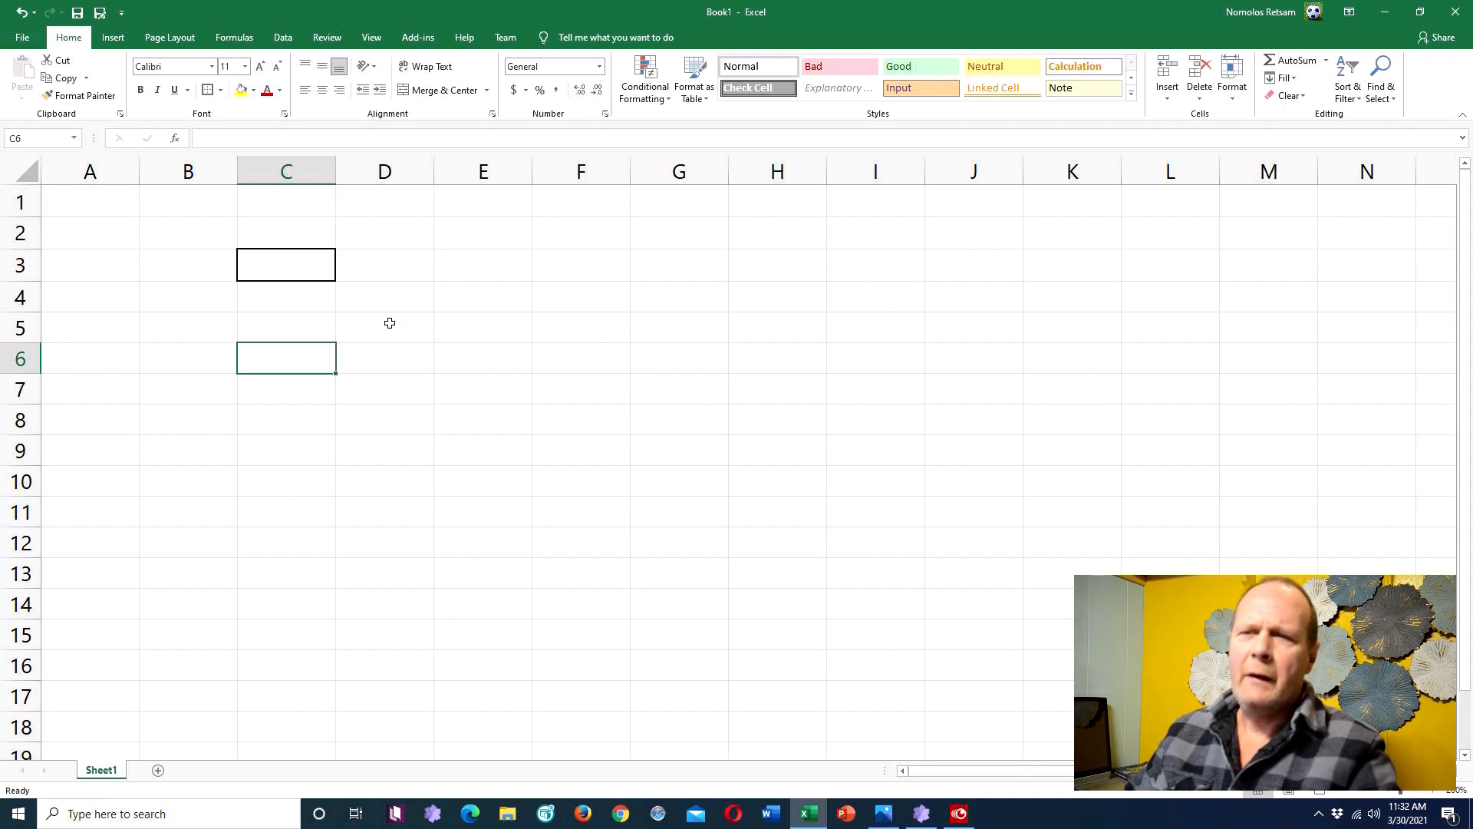
Step: Remove the borders from cell C3 and move the selection to cell B4
{"action": "left_click", "coordinate": [296, 263]}
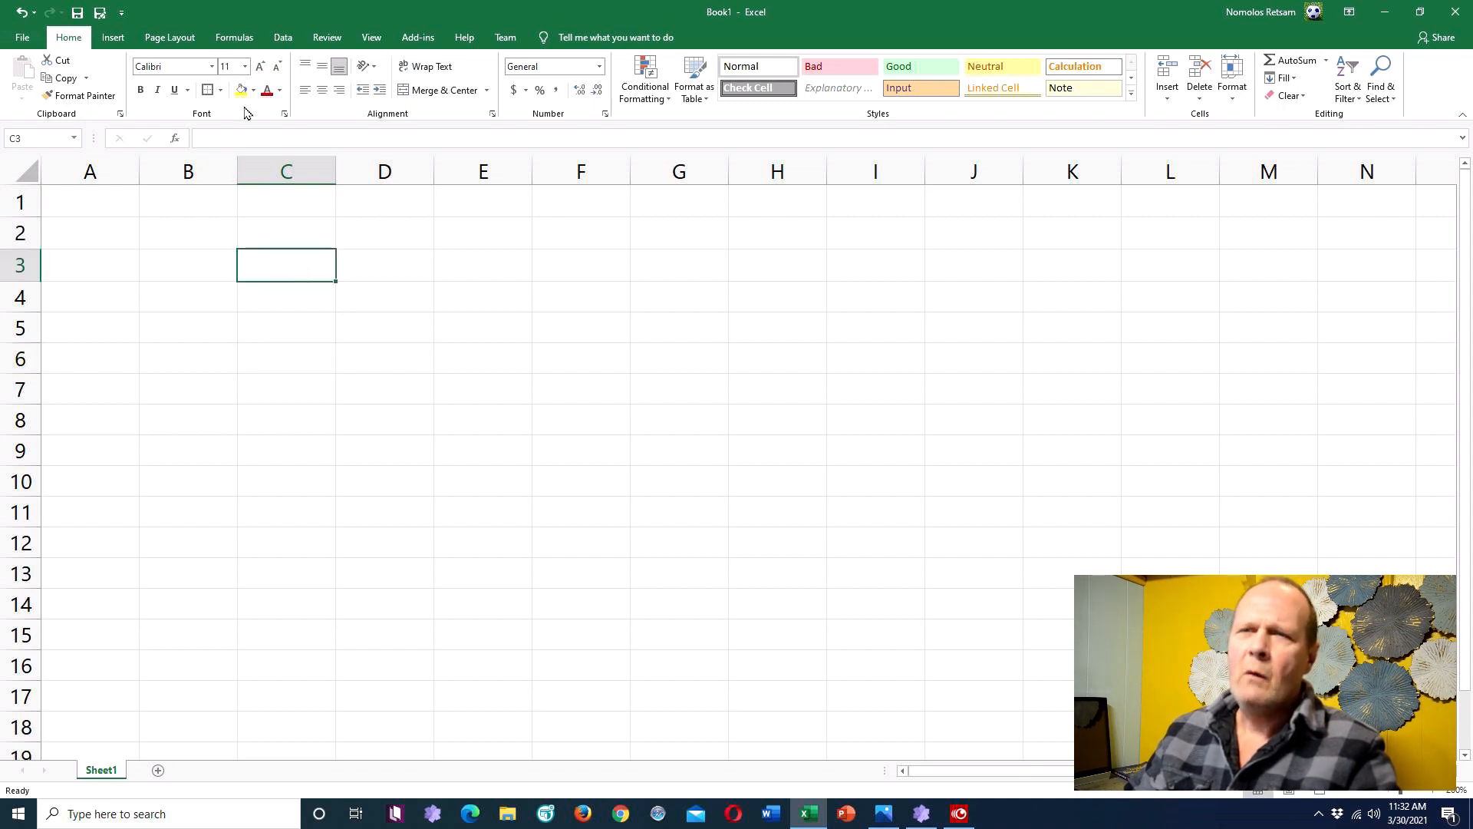
{"action": "left_click", "coordinate": [220, 90]}
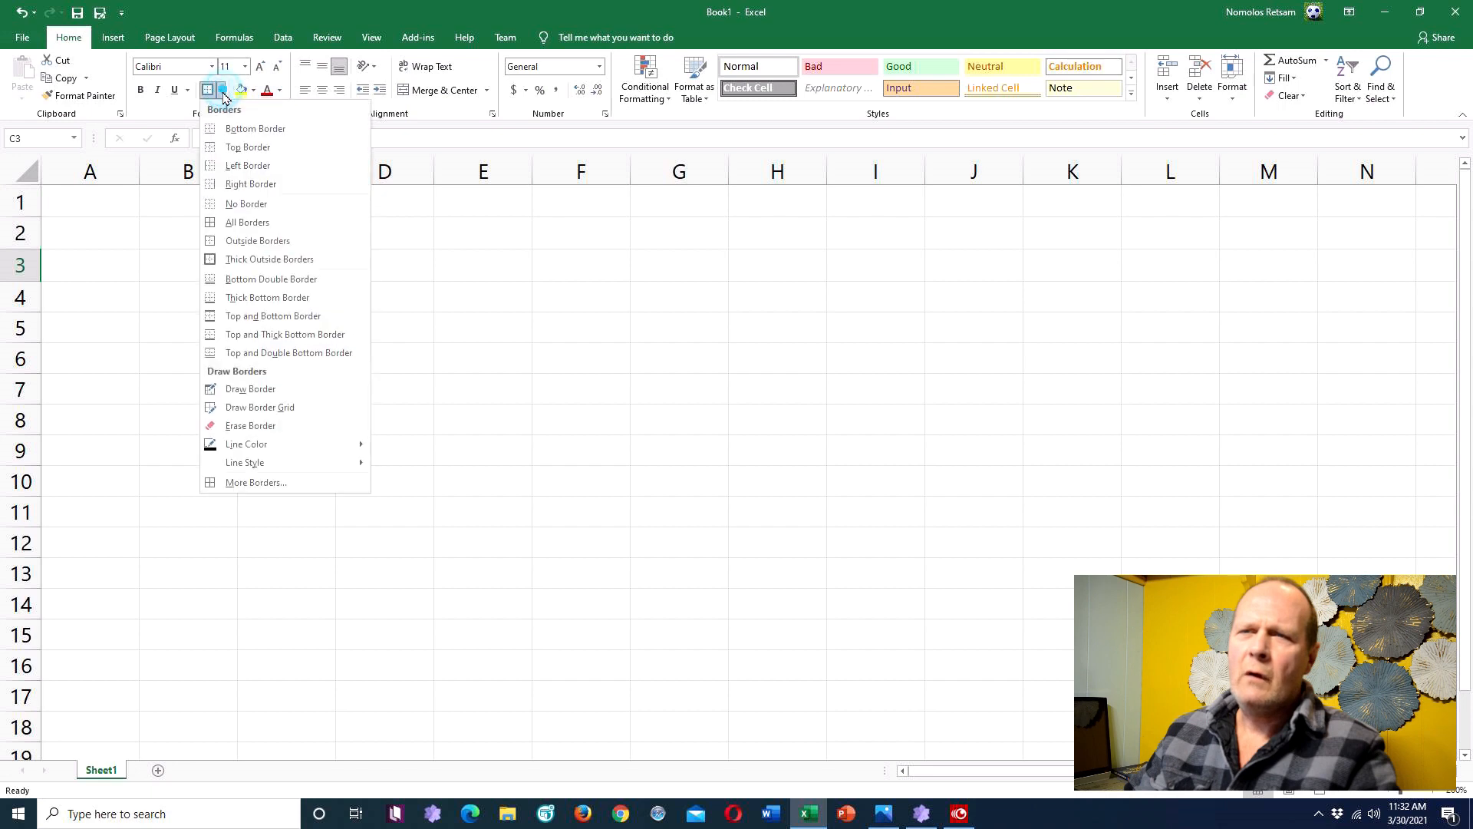
{"action": "left_click", "coordinate": [246, 204]}
{"action": "left_click", "coordinate": [195, 303]}
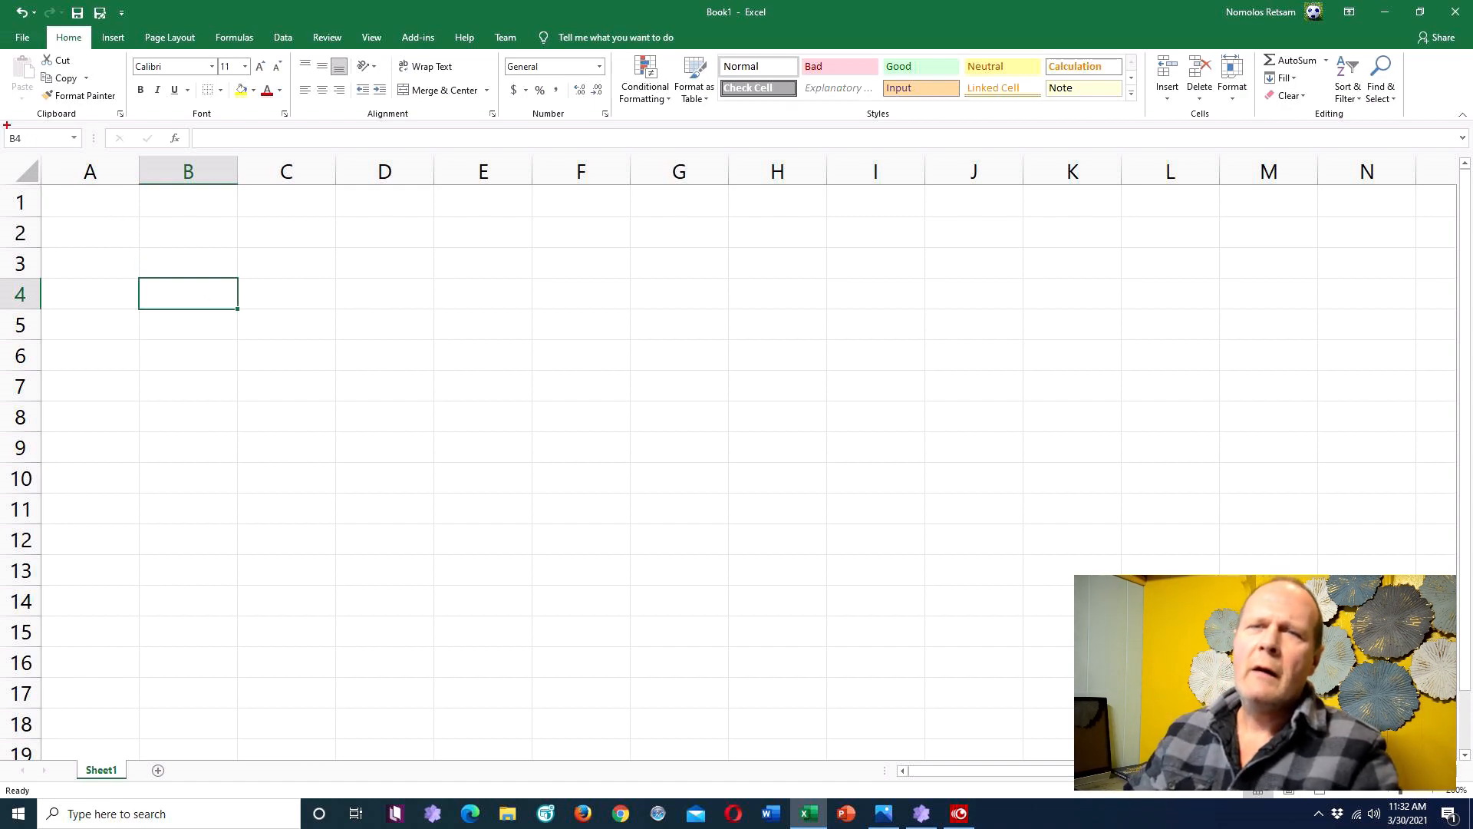
Step: Select the cell range B2:B10
{"action": "mouse_move", "coordinate": [3, 123]}
{"action": "left_mouse_down"}
{"action": "mouse_move", "coordinate": [19, 142]}
{"action": "mouse_move", "coordinate": [93, 156]}
{"action": "left_mouse_up"}
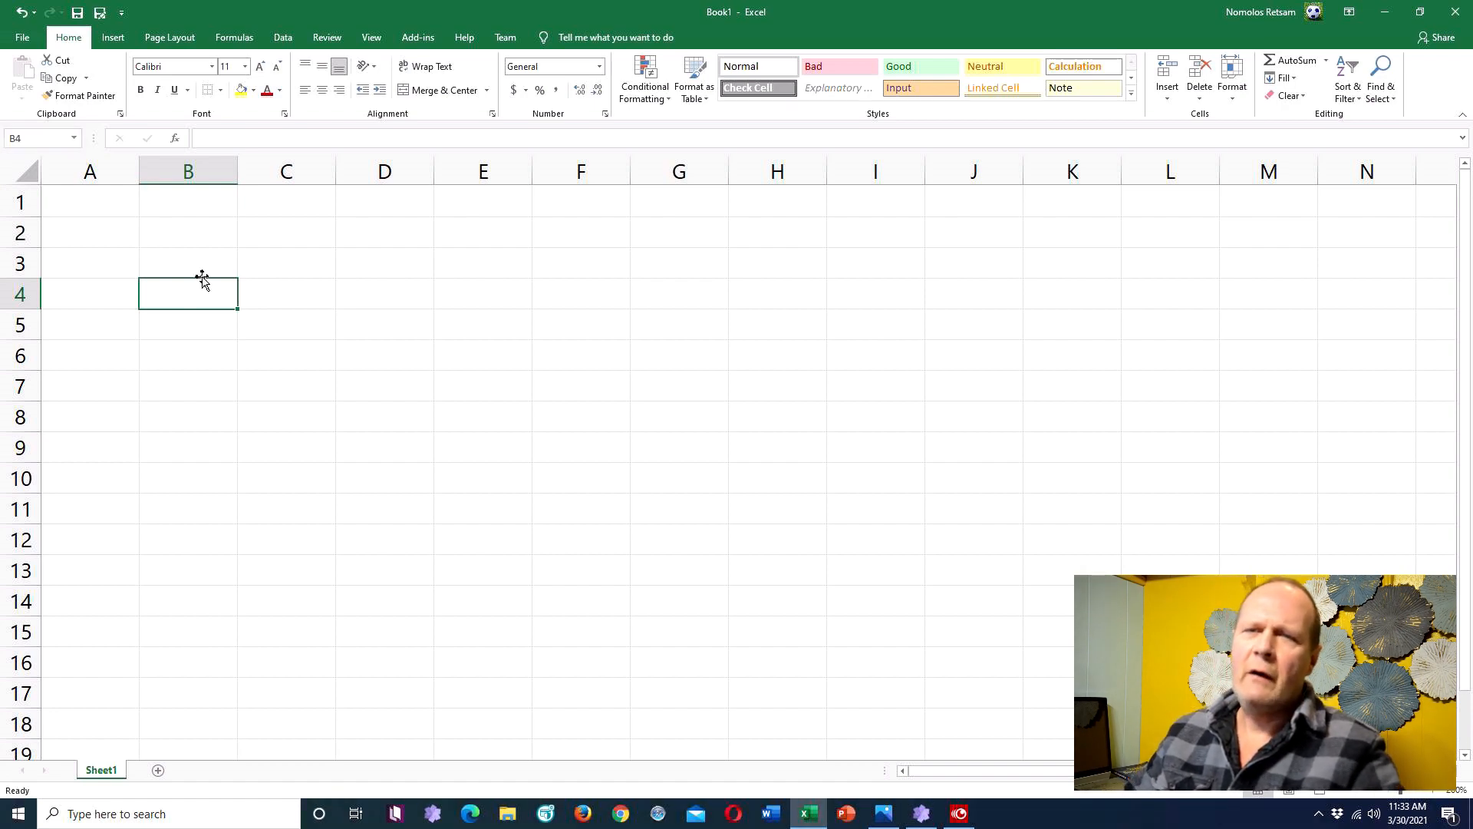
{"action": "left_click", "coordinate": [192, 234]}
{"action": "left_click", "coordinate": [192, 234]}
{"action": "left_click_drag", "start_coordinate": [191, 231], "coordinate": [177, 476]}
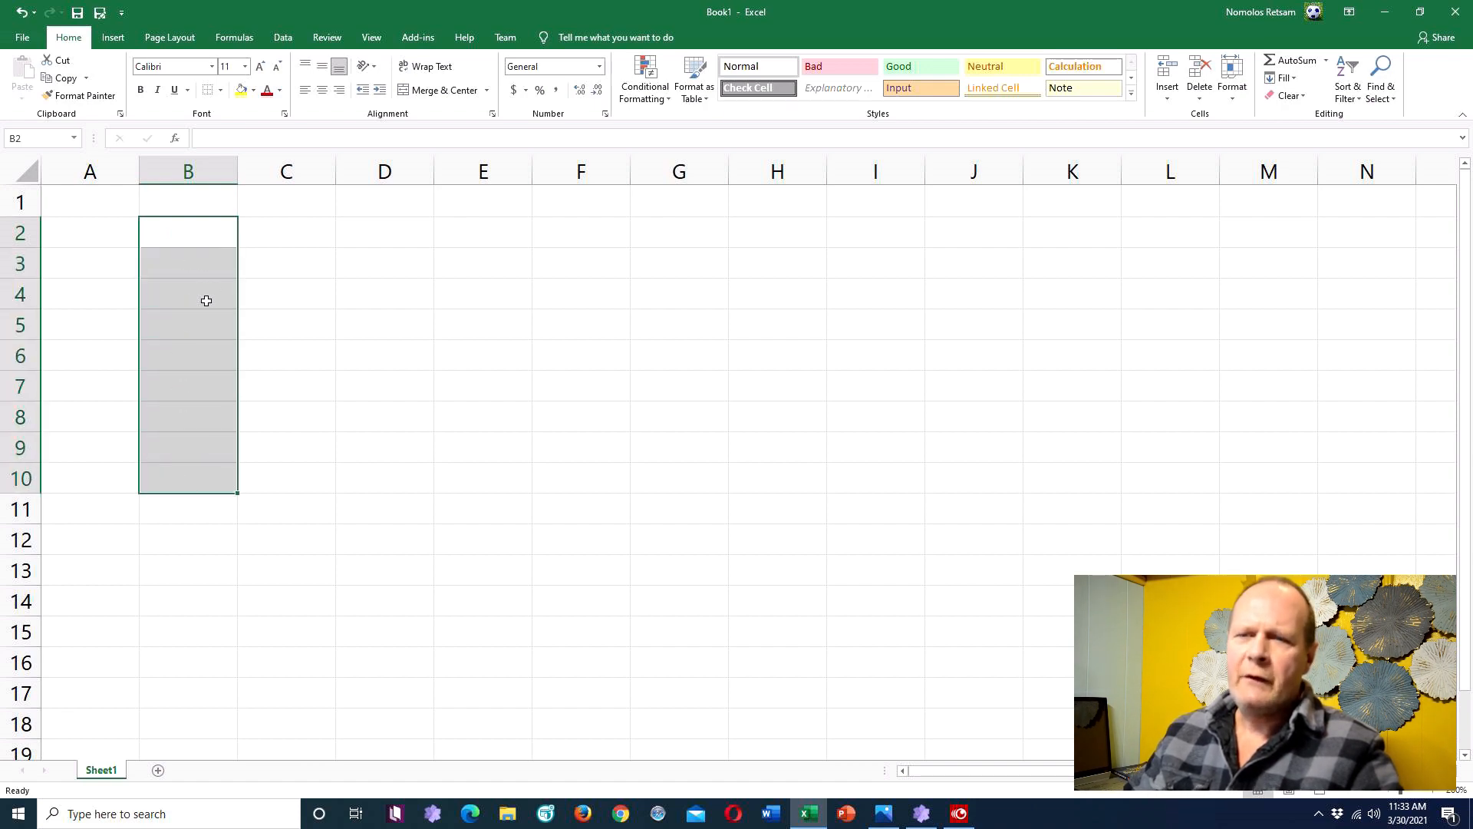
Step: Apply thick outside borders to the range B2:B10 and select another cell to view the outline
{"action": "left_click", "coordinate": [220, 90]}
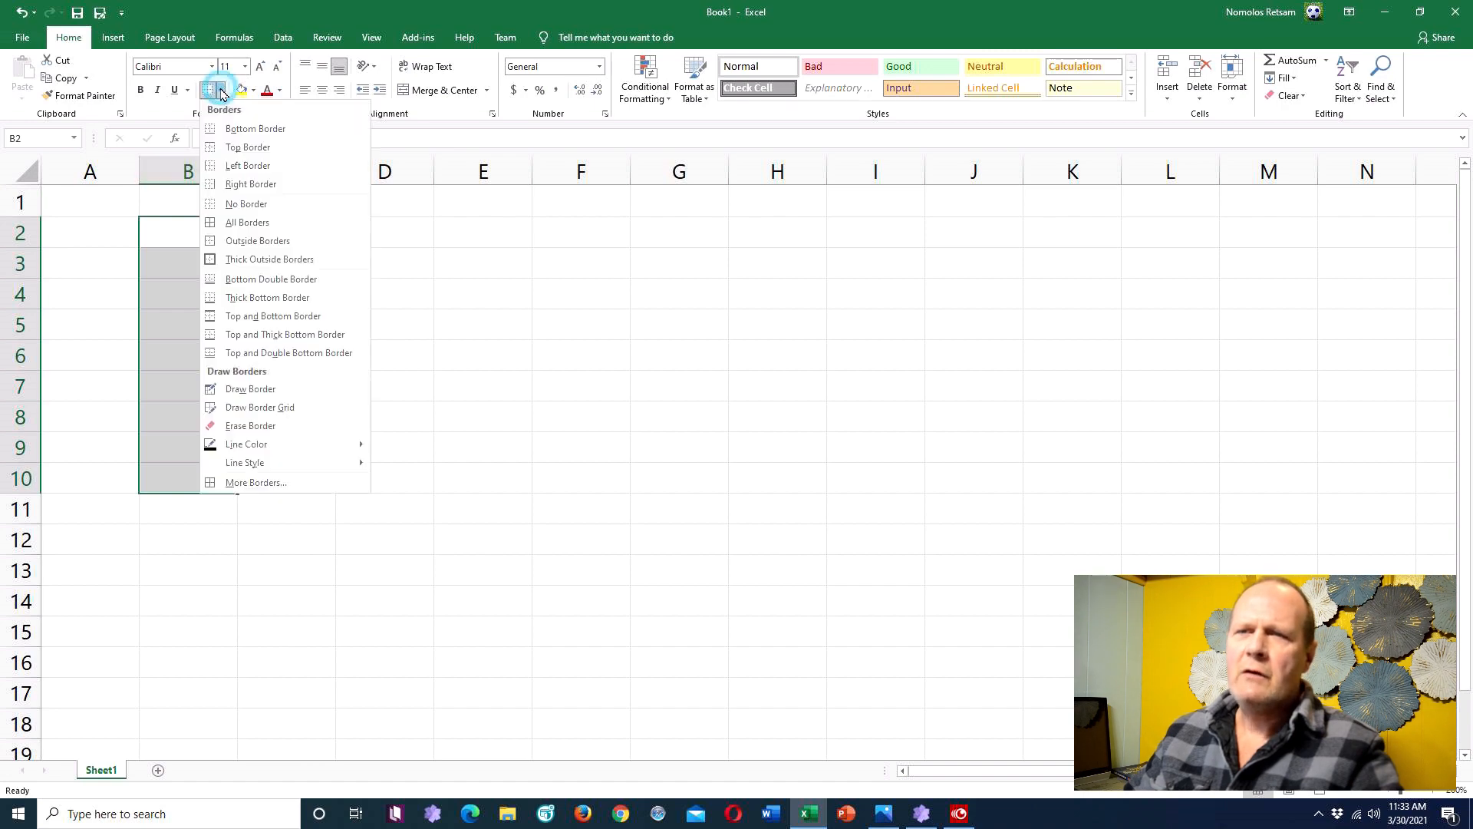
{"action": "left_click", "coordinate": [261, 259]}
{"action": "left_click", "coordinate": [319, 243]}
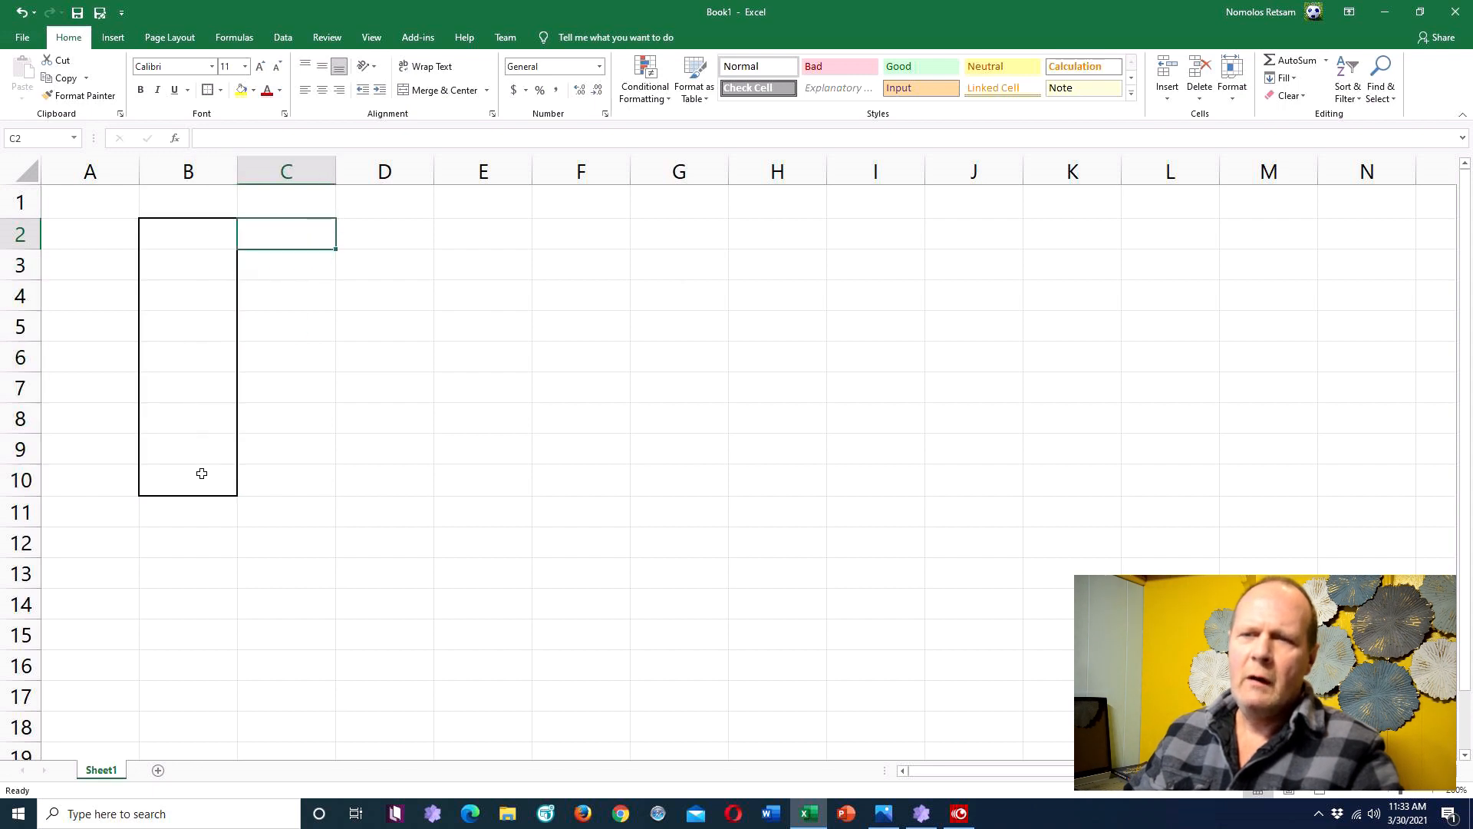
Step: Write the range reference B2:B10 in cell D4, discard the entry, and undo the thick borders around B2:B10
{"action": "left_click", "coordinate": [361, 295]}
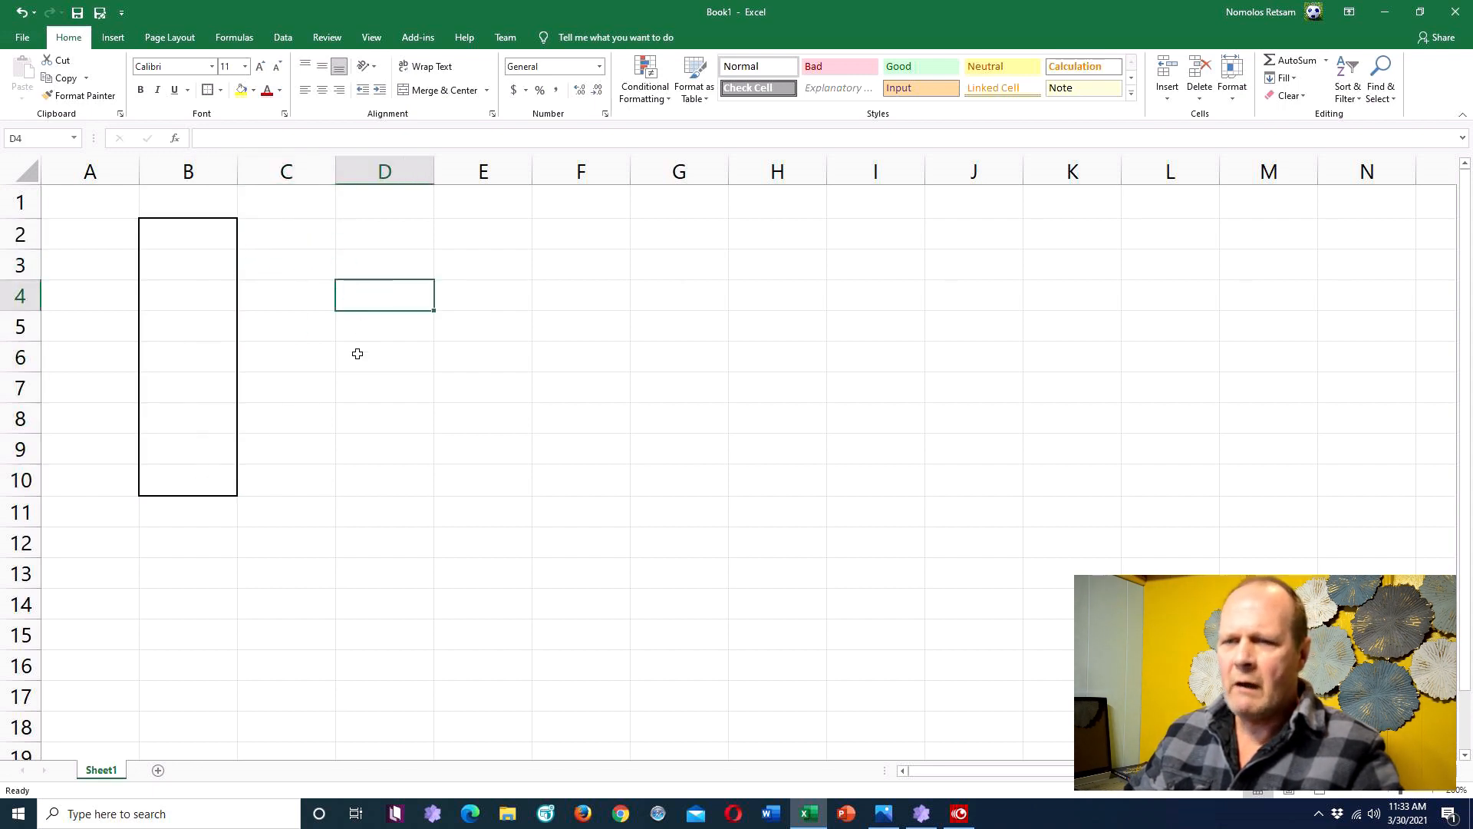
{"action": "type", "text": "B"}
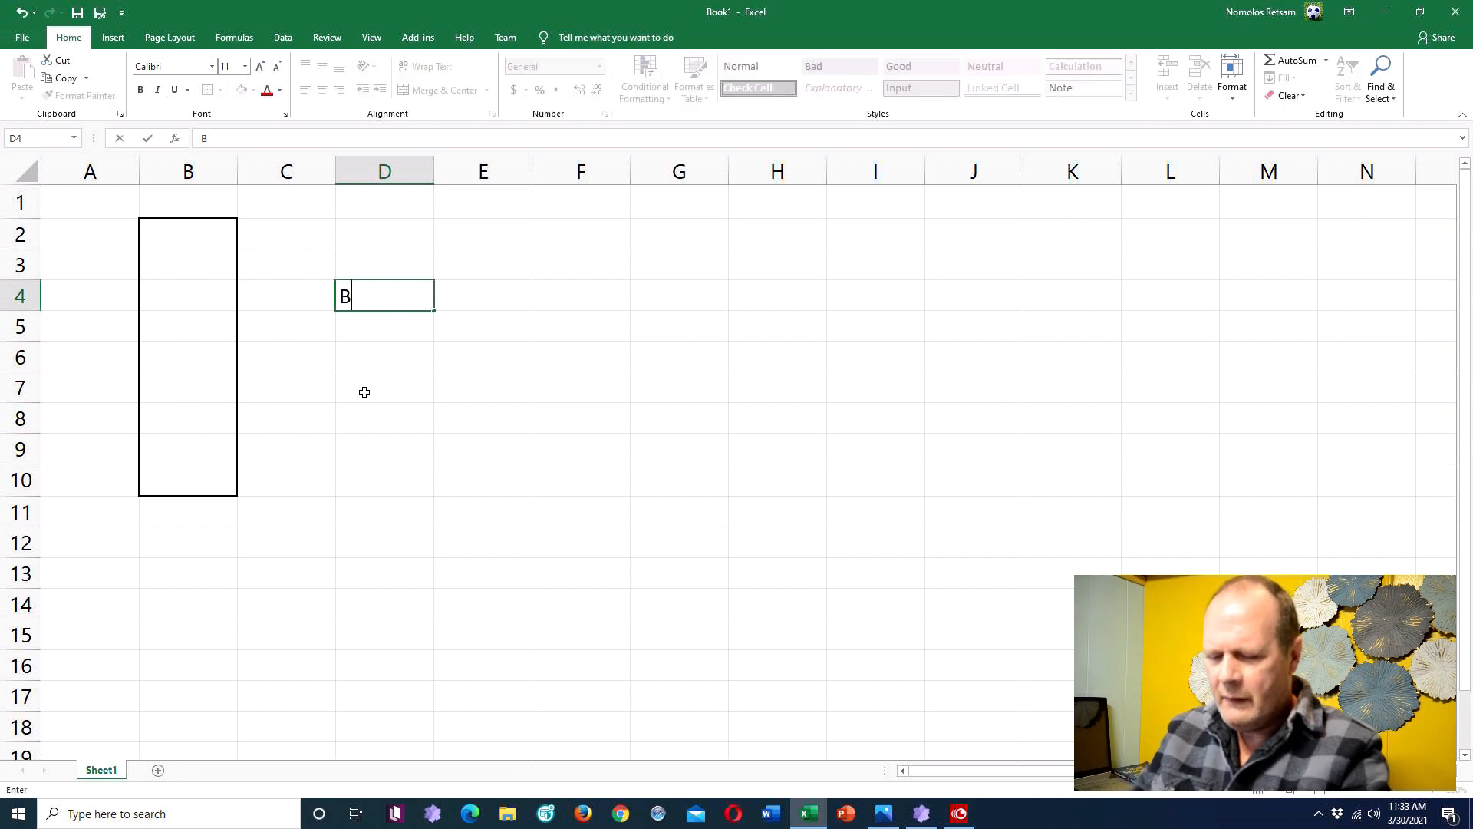
{"action": "type", "text": "2"}
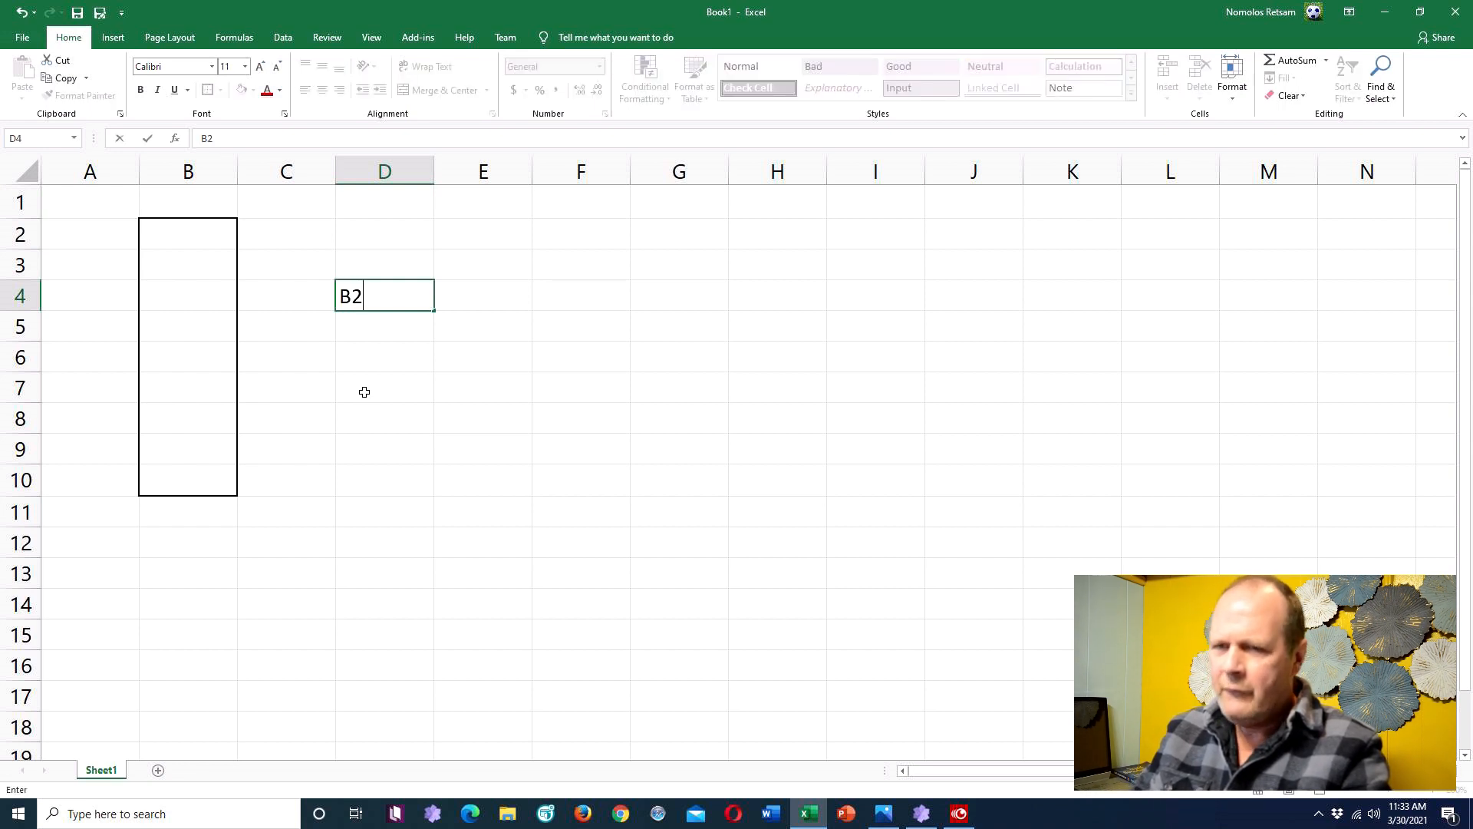
{"action": "type", "text": ":"}
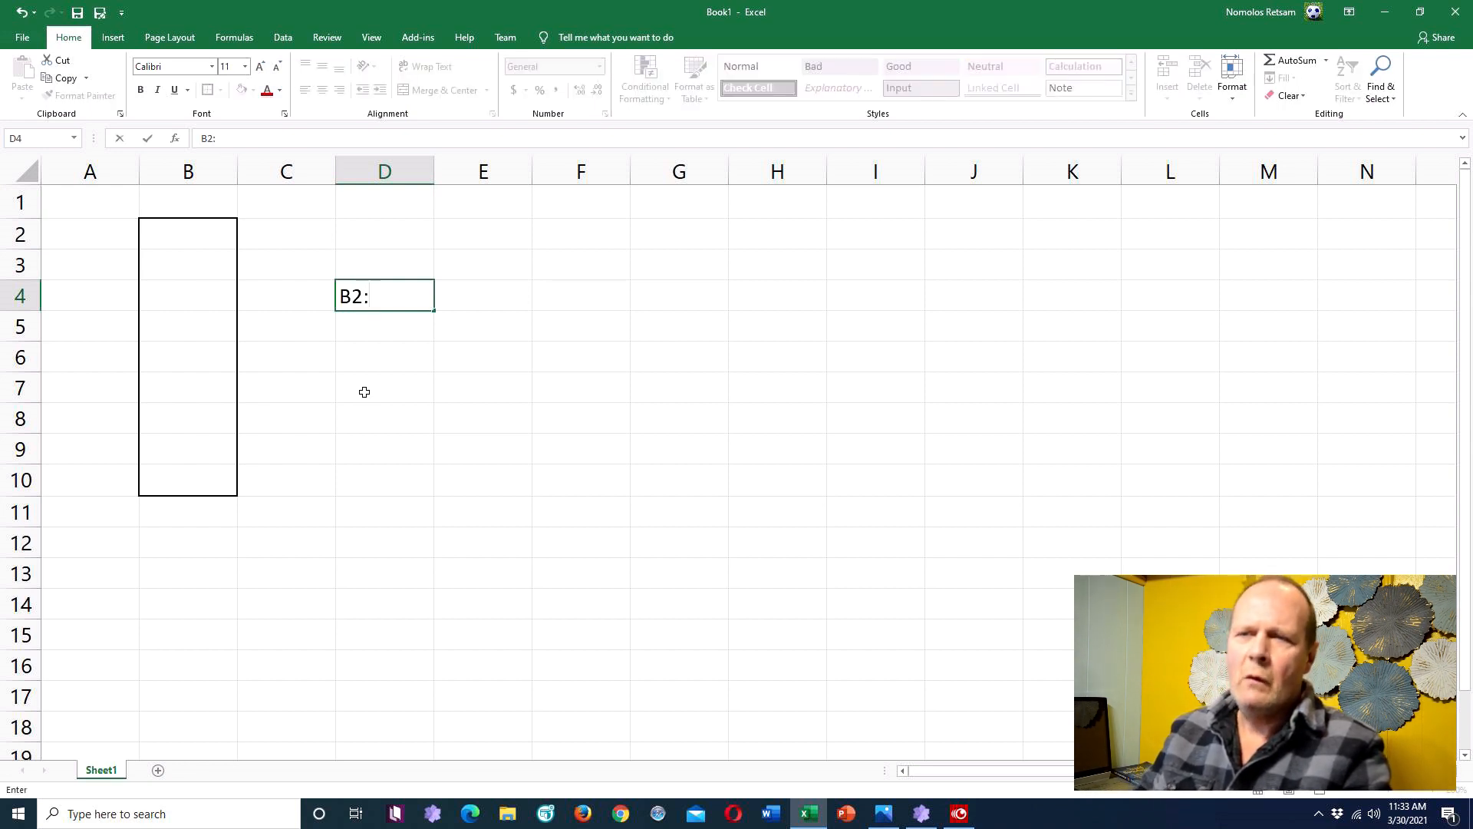
{"action": "type", "text": "B10"}
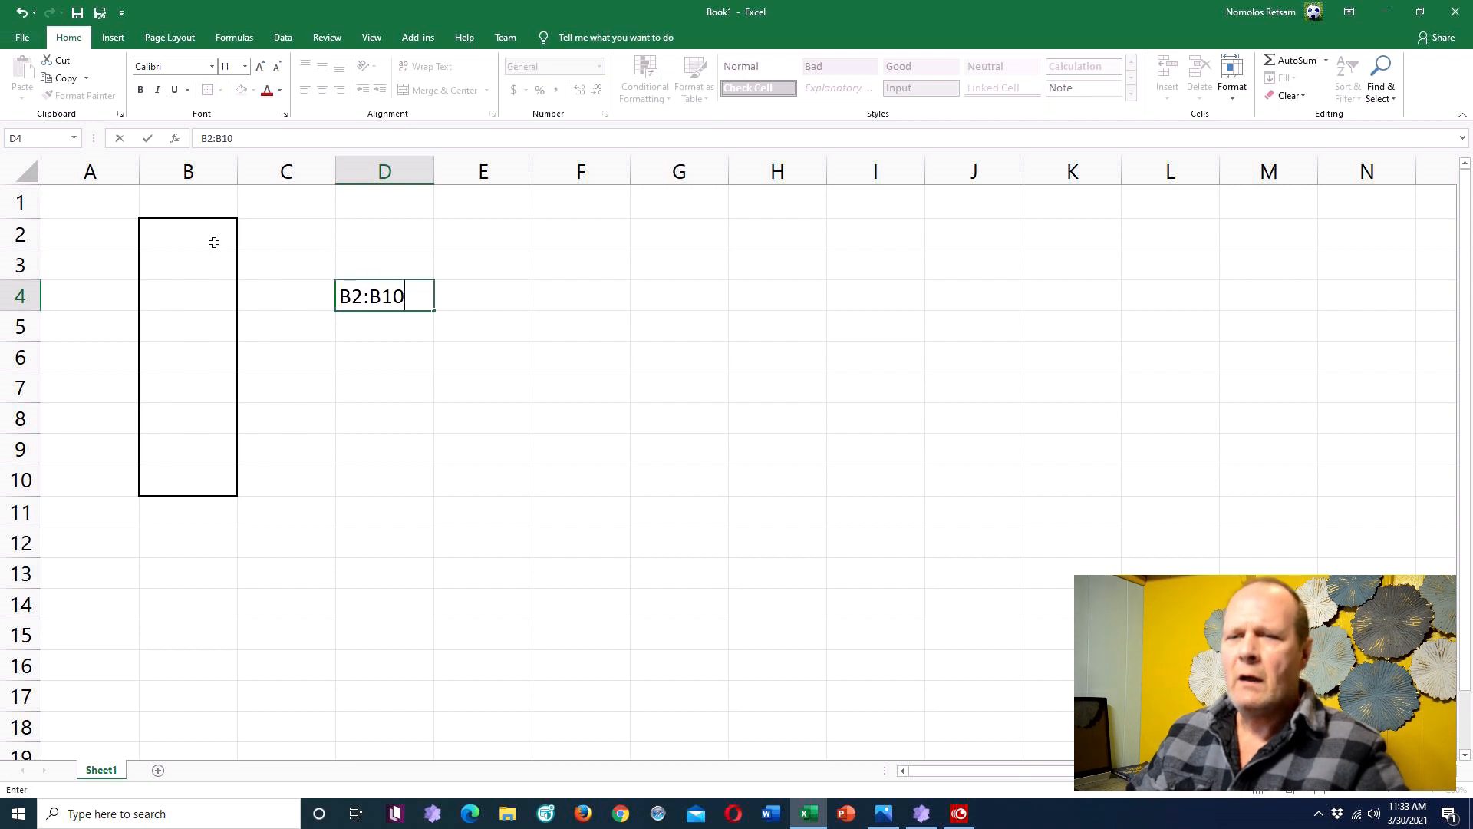
{"action": "key", "text": "Escape"}
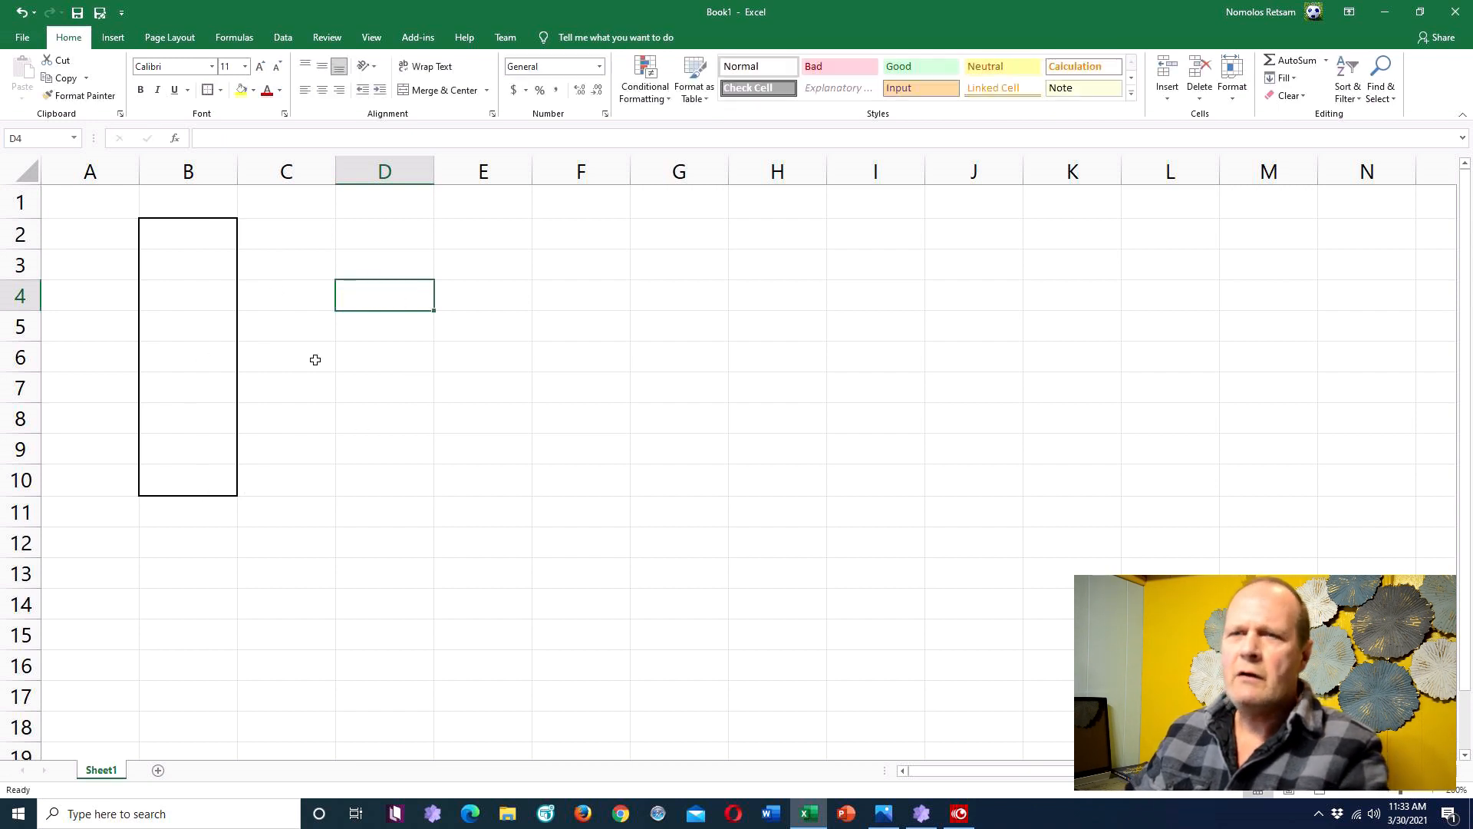
{"action": "left_click", "coordinate": [21, 13]}
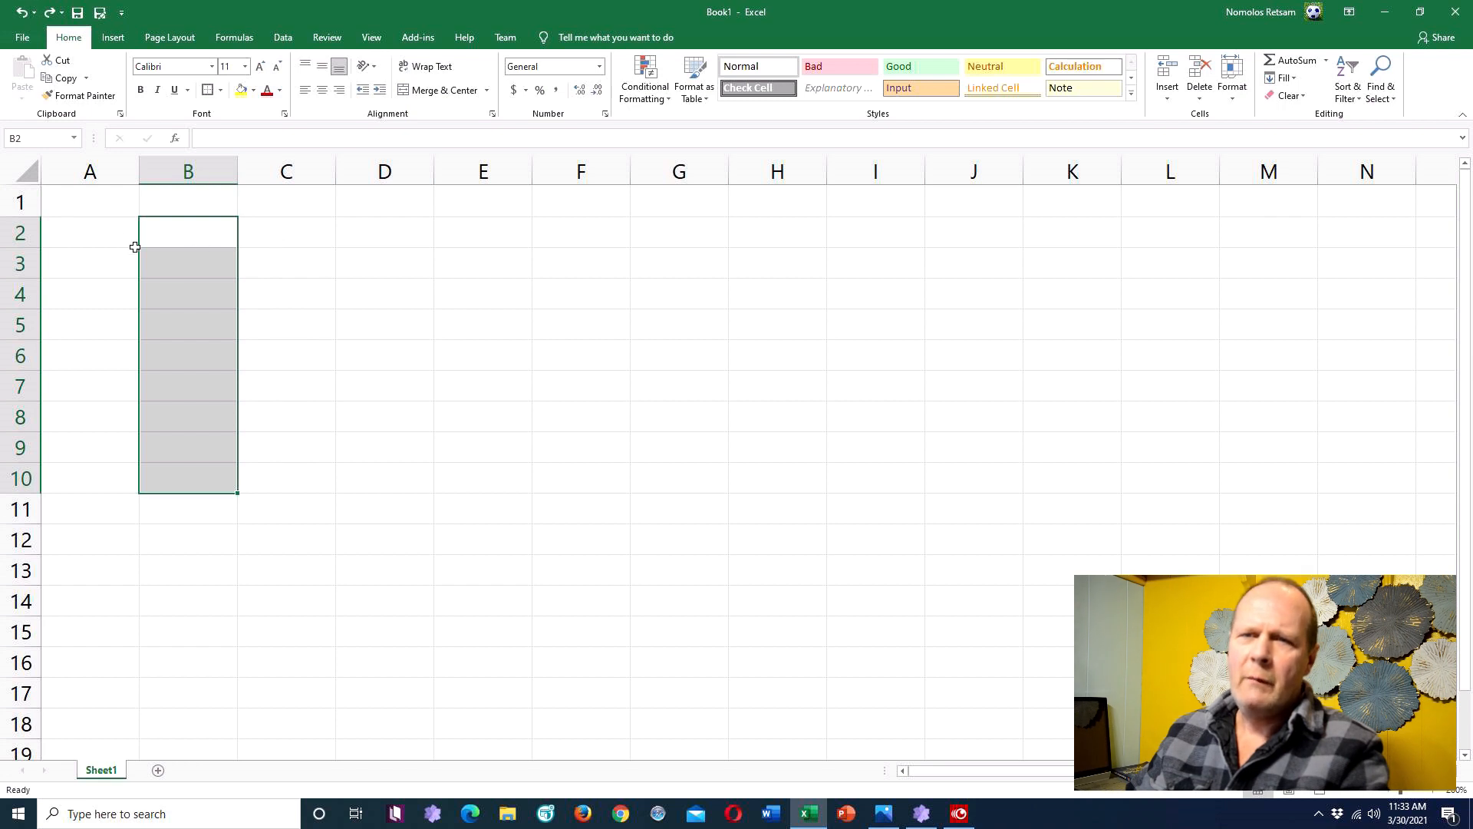
Step: Select the row range B2:G2 and the block B2:E8, ending on the single cell E8
{"action": "left_click_drag", "start_coordinate": [184, 241], "coordinate": [644, 243]}
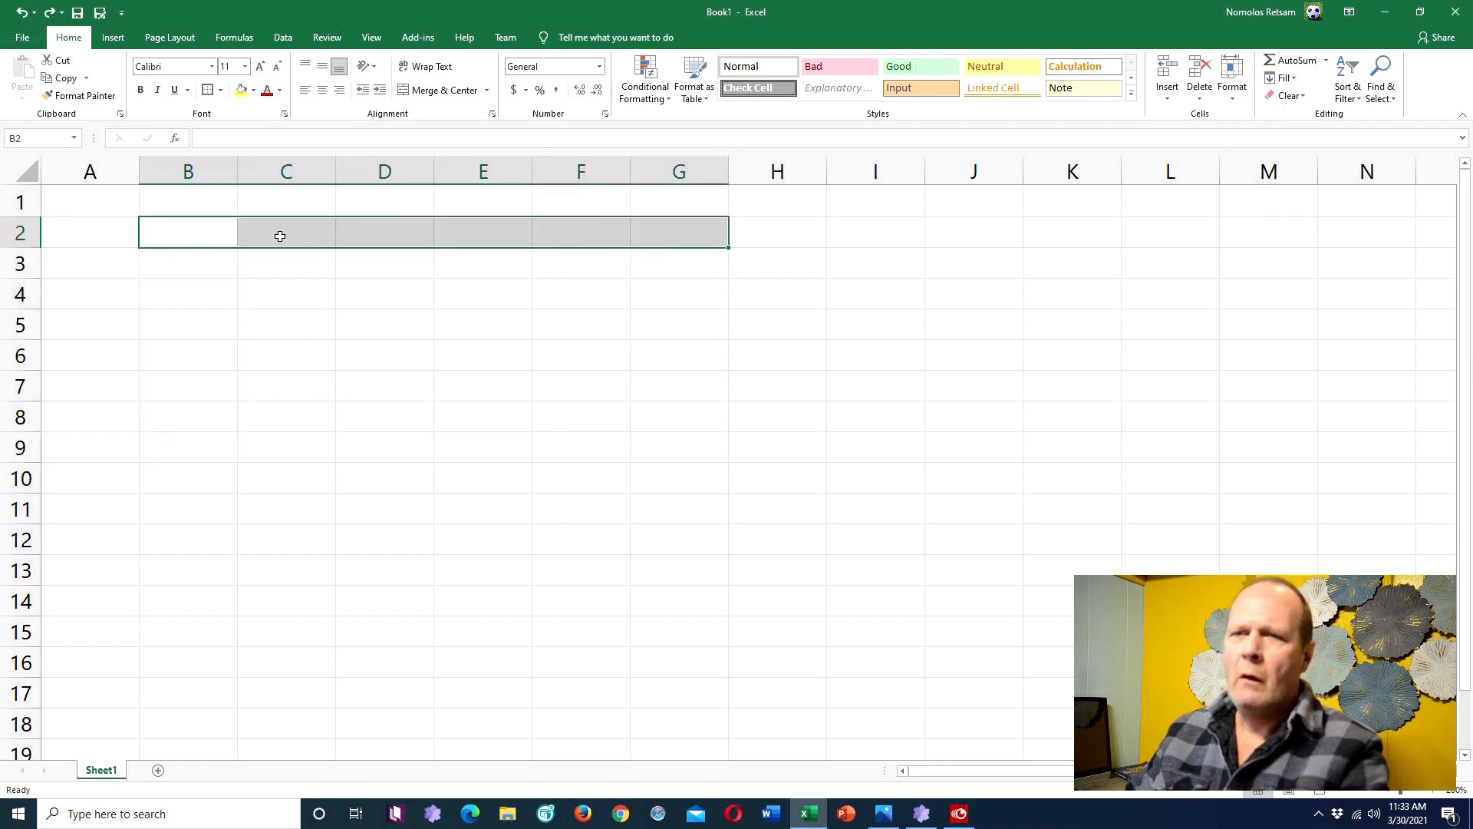
{"action": "left_click_drag", "start_coordinate": [187, 230], "coordinate": [492, 419]}
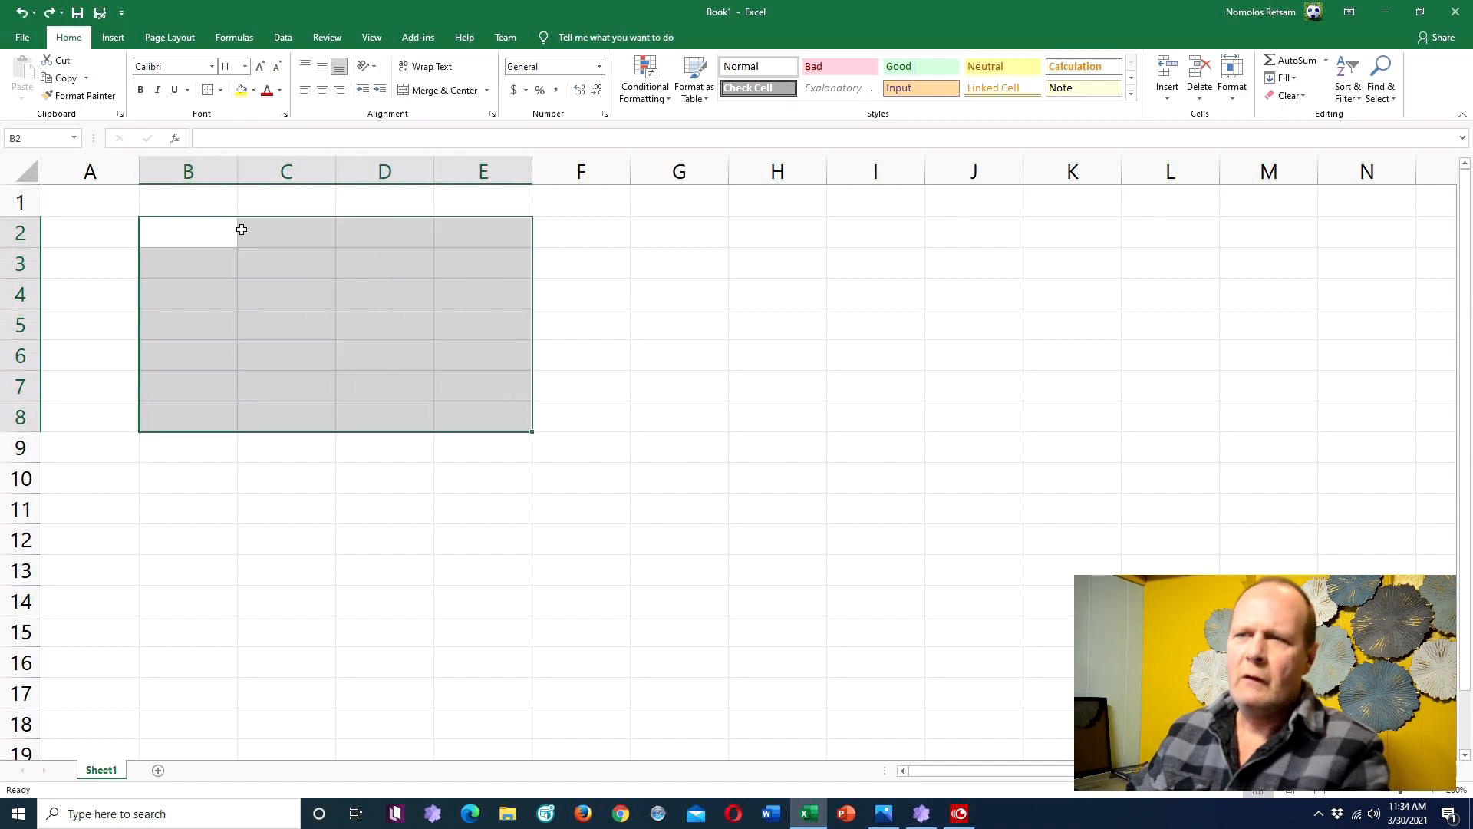
{"action": "left_click", "coordinate": [492, 412]}
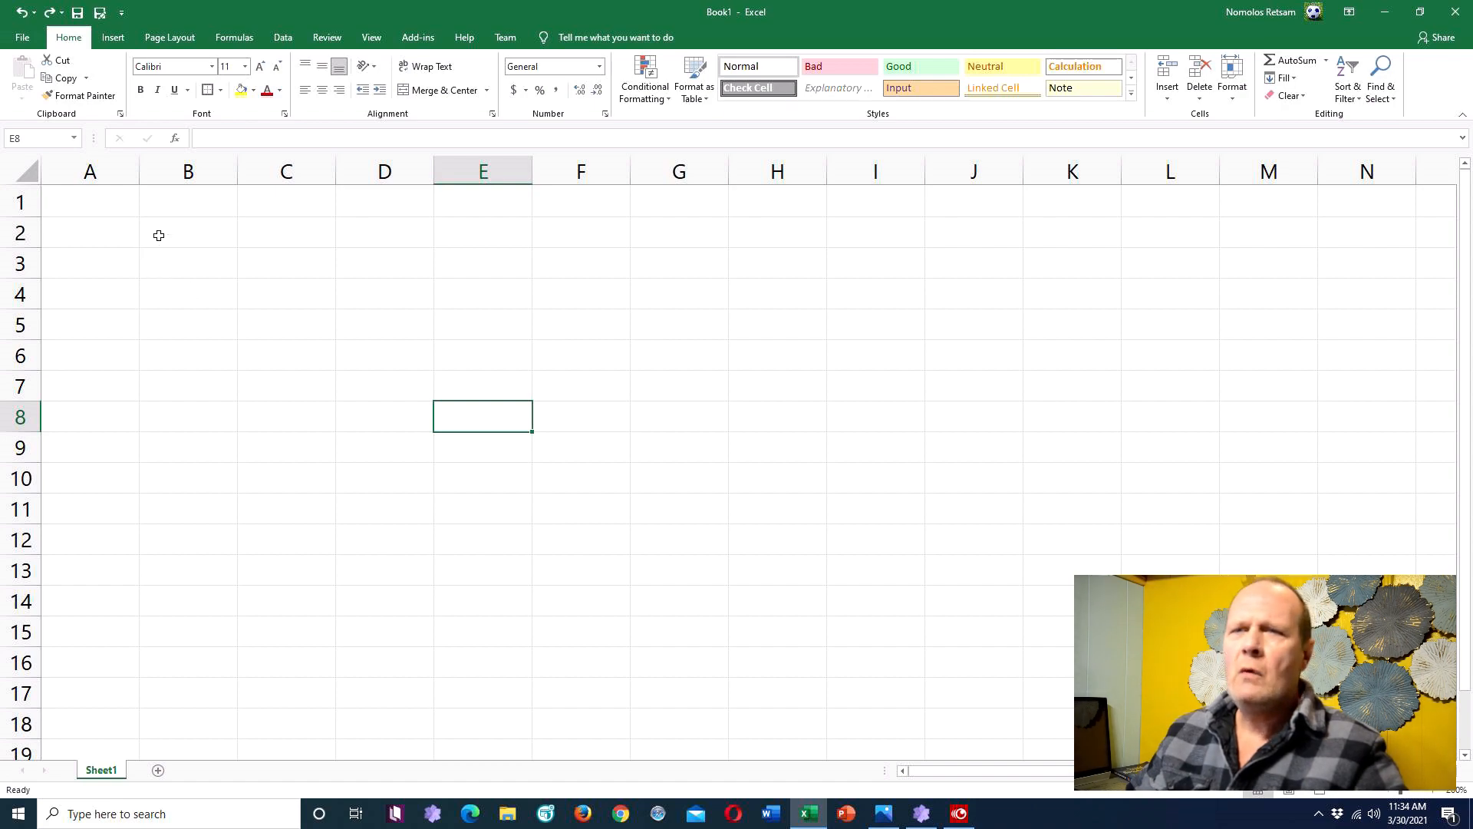
Step: Select the whole of column A, columns A to H, and a block of rows starting at row 1, ending on cell B11
{"action": "left_click", "coordinate": [106, 172]}
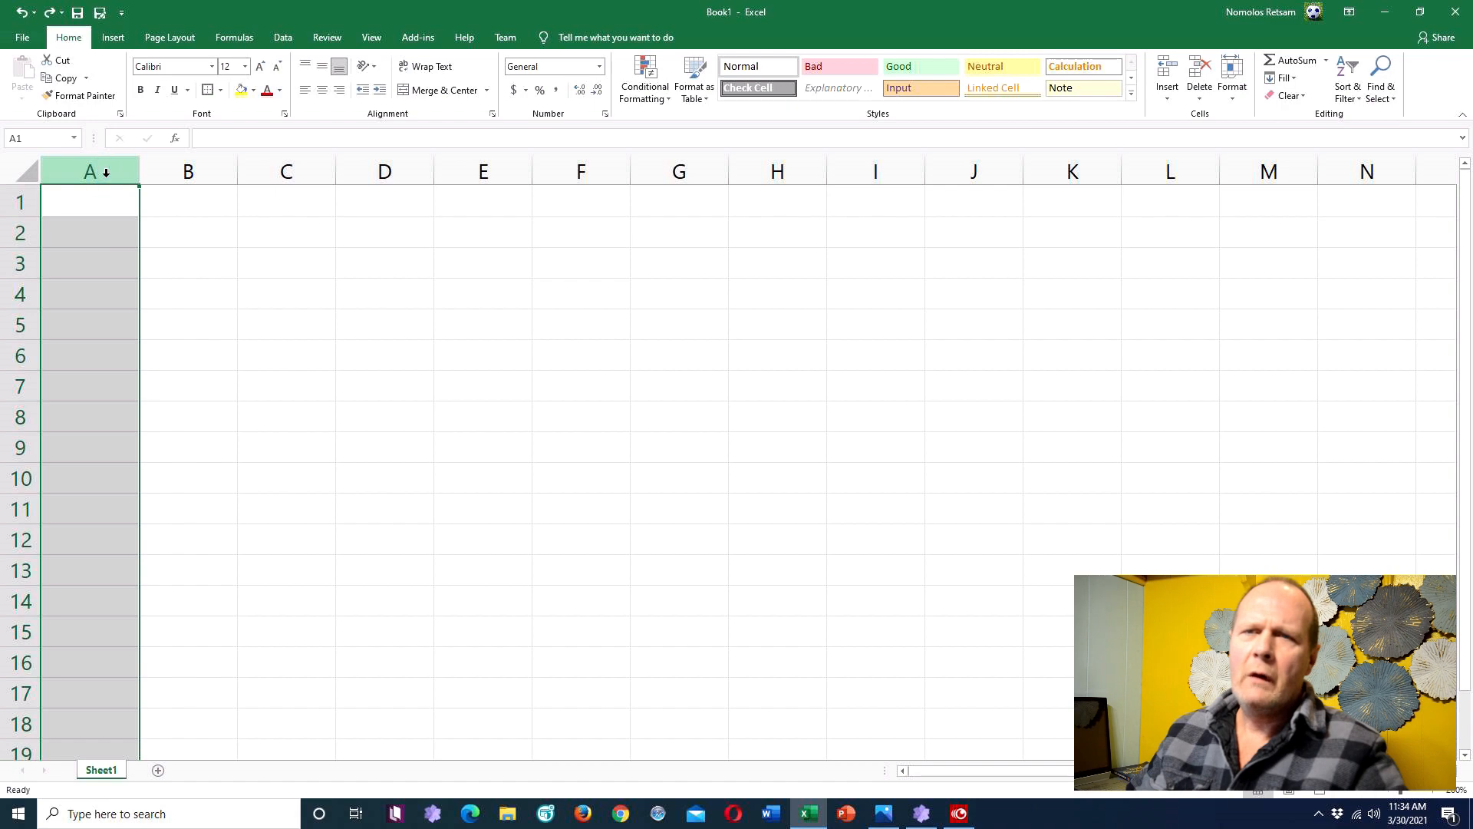
{"action": "left_click_drag", "start_coordinate": [112, 173], "coordinate": [111, 176]}
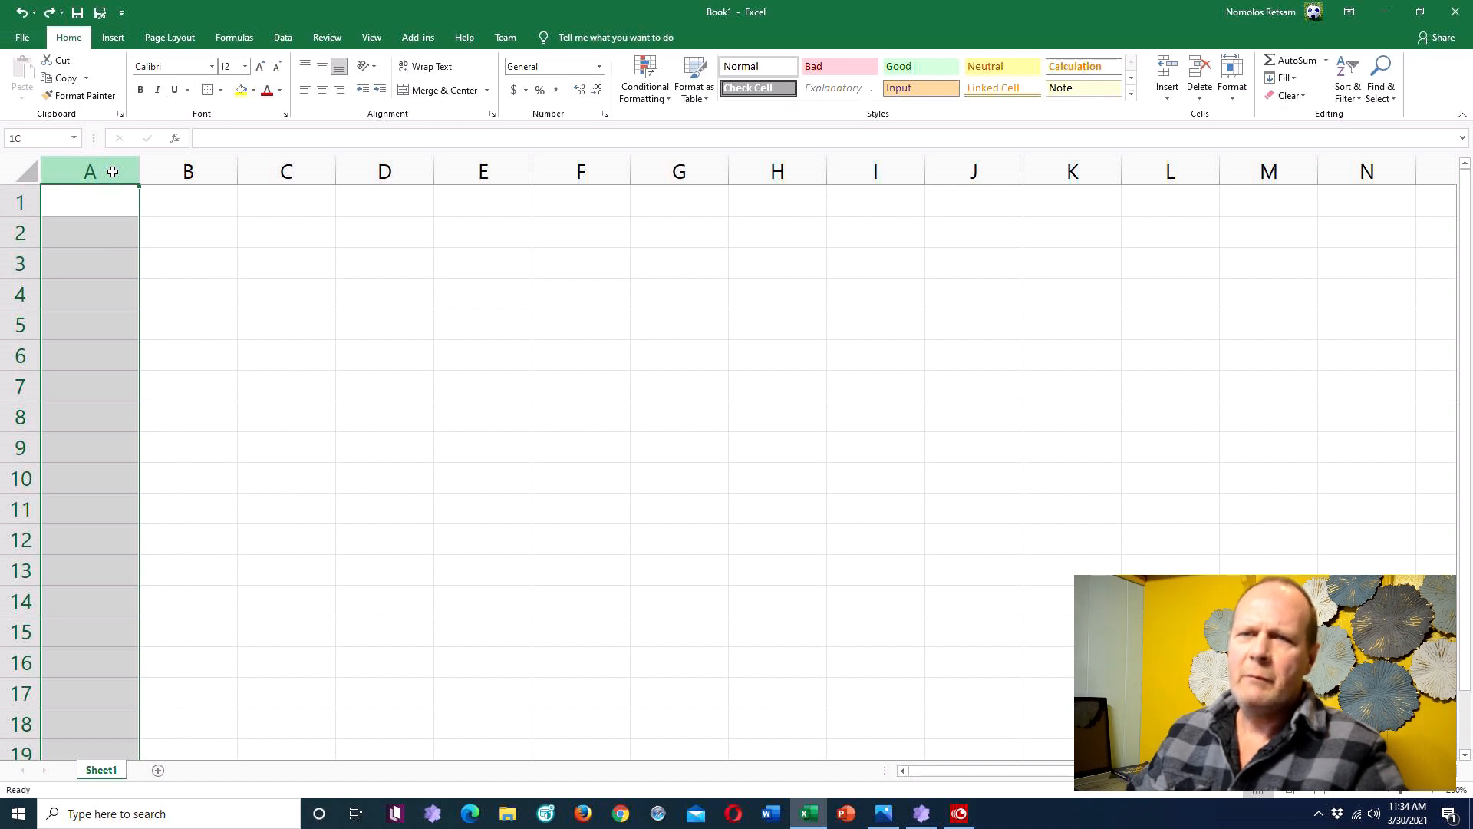
{"action": "left_click_drag", "start_coordinate": [112, 171], "coordinate": [775, 168]}
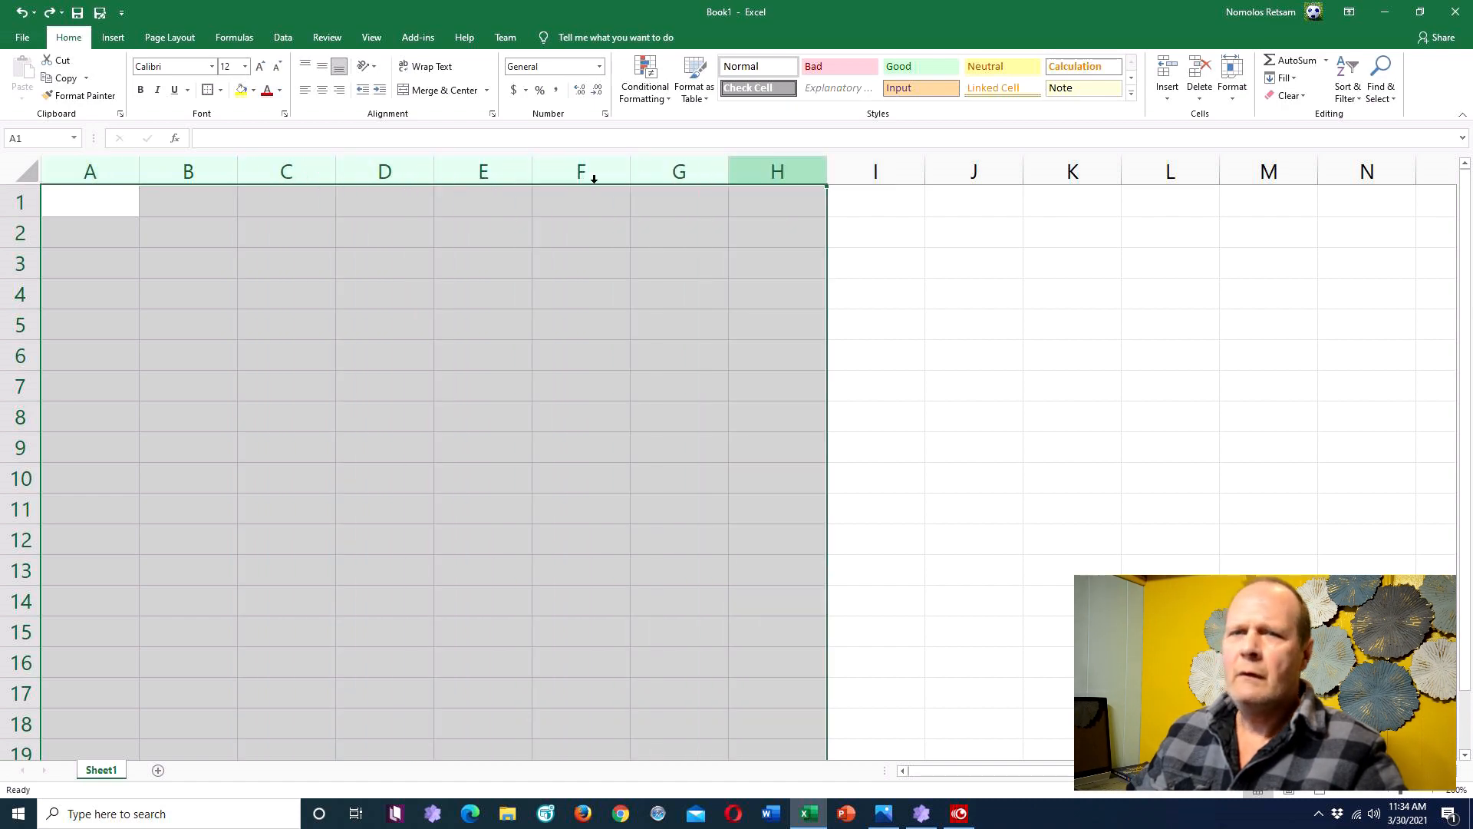
{"action": "left_click", "coordinate": [23, 200]}
{"action": "left_click_drag", "start_coordinate": [23, 200], "coordinate": [16, 604]}
{"action": "left_click", "coordinate": [219, 498]}
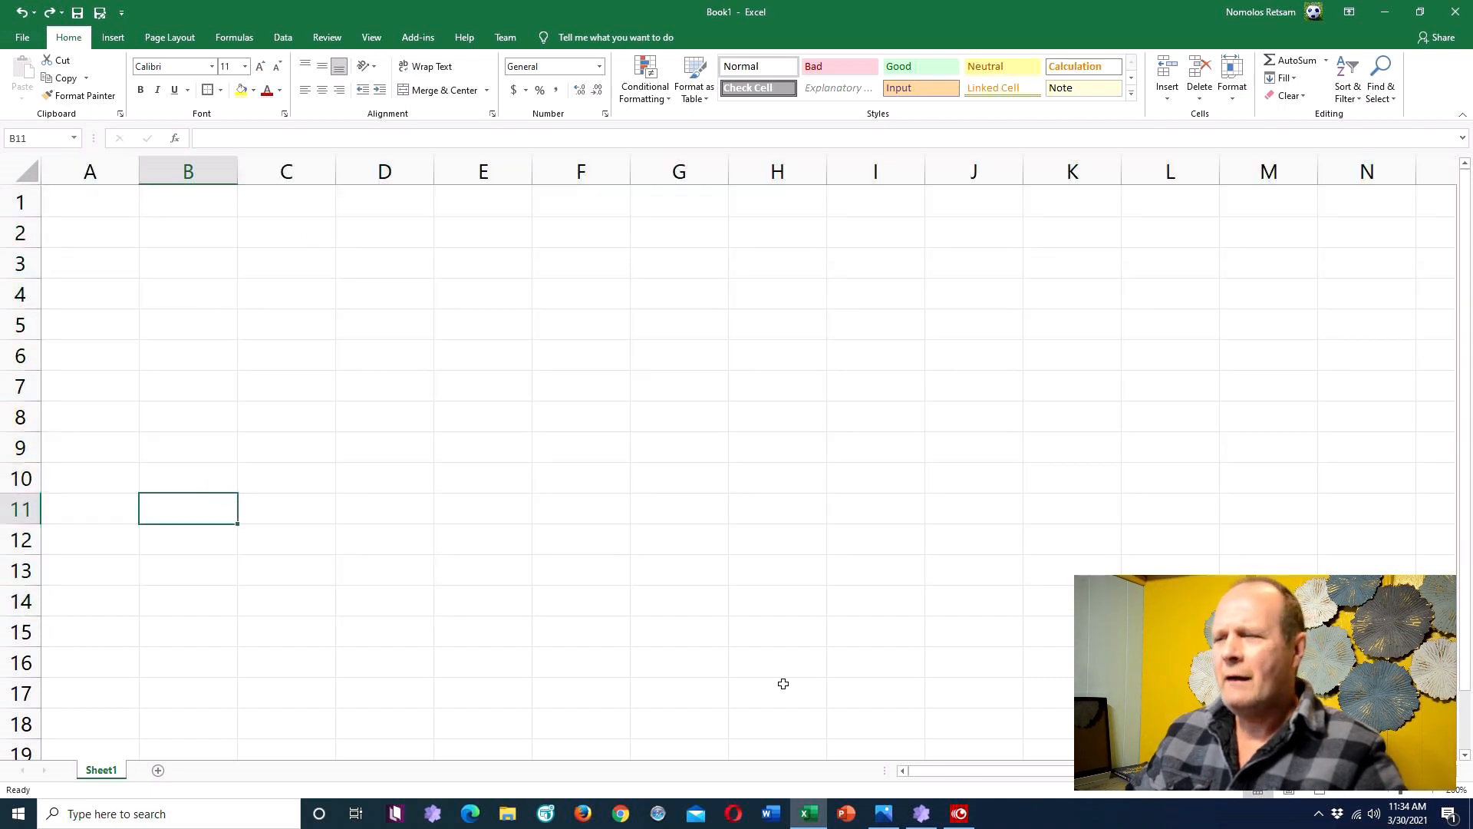
Step: Fill the entire worksheet with yellow, undo the fill, and select cell B2
{"action": "left_click", "coordinate": [22, 168]}
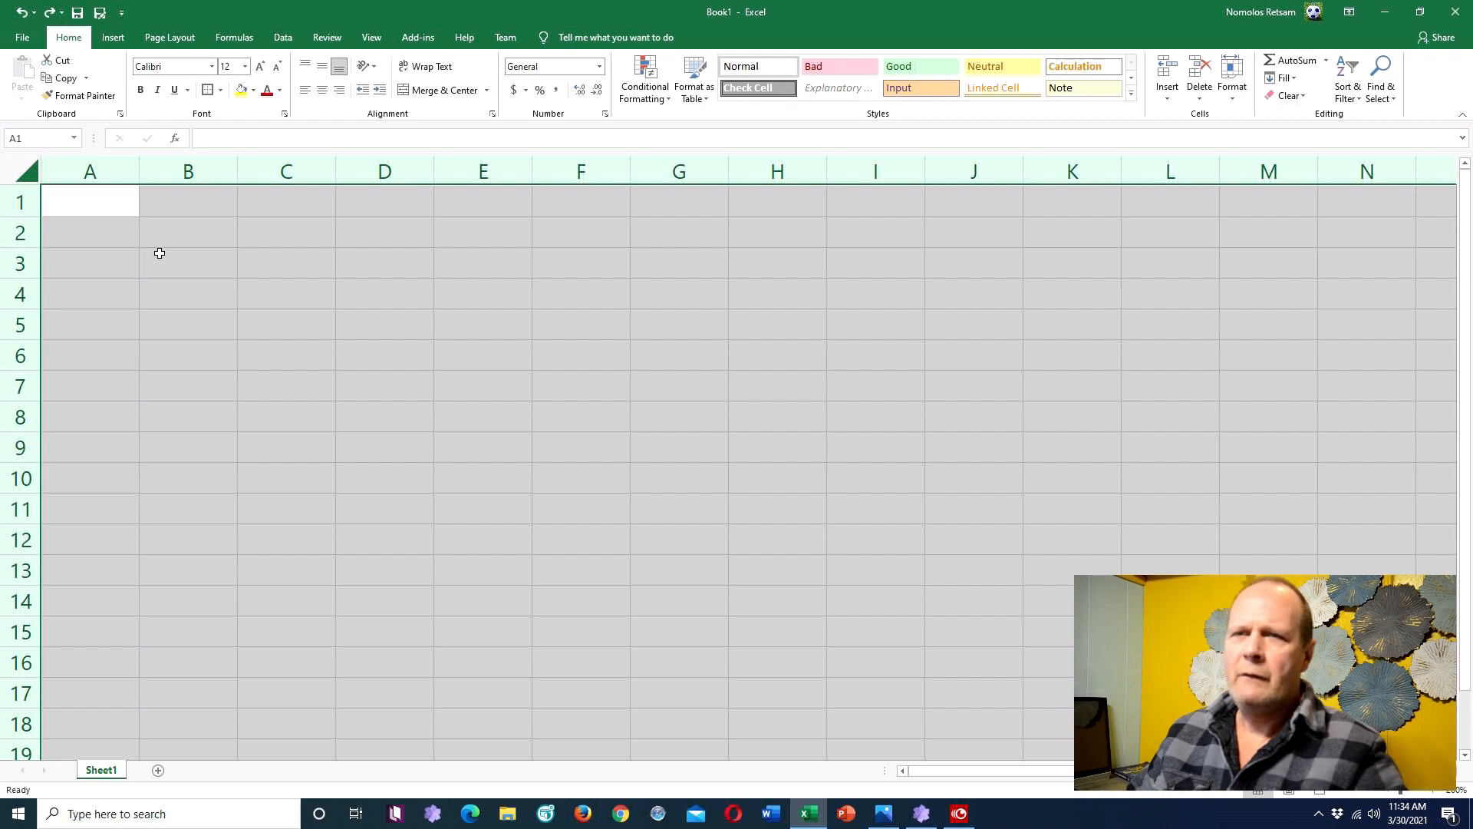
{"action": "left_click", "coordinate": [241, 90]}
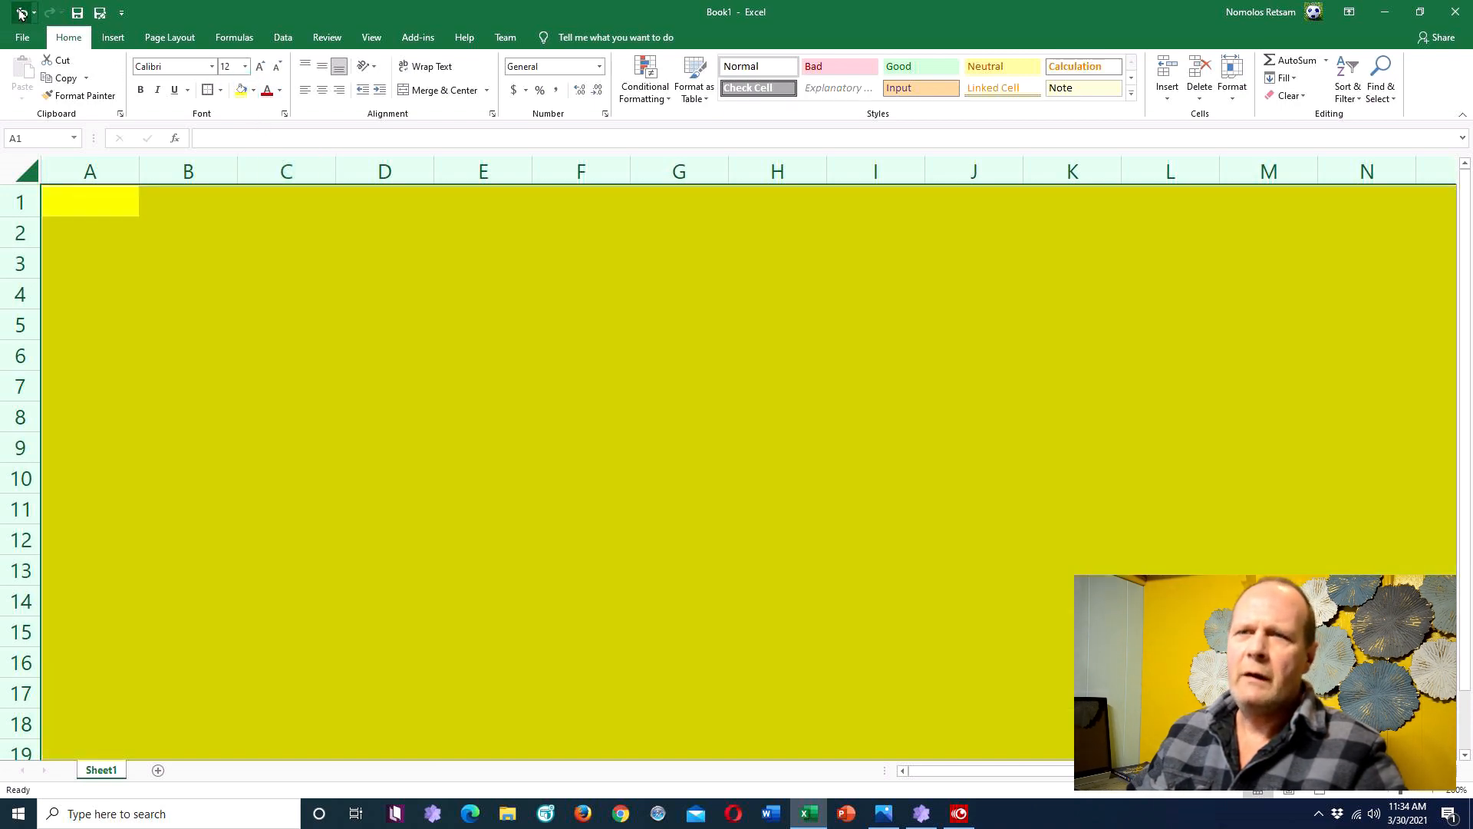
{"action": "left_click", "coordinate": [23, 13]}
{"action": "left_click", "coordinate": [222, 240]}
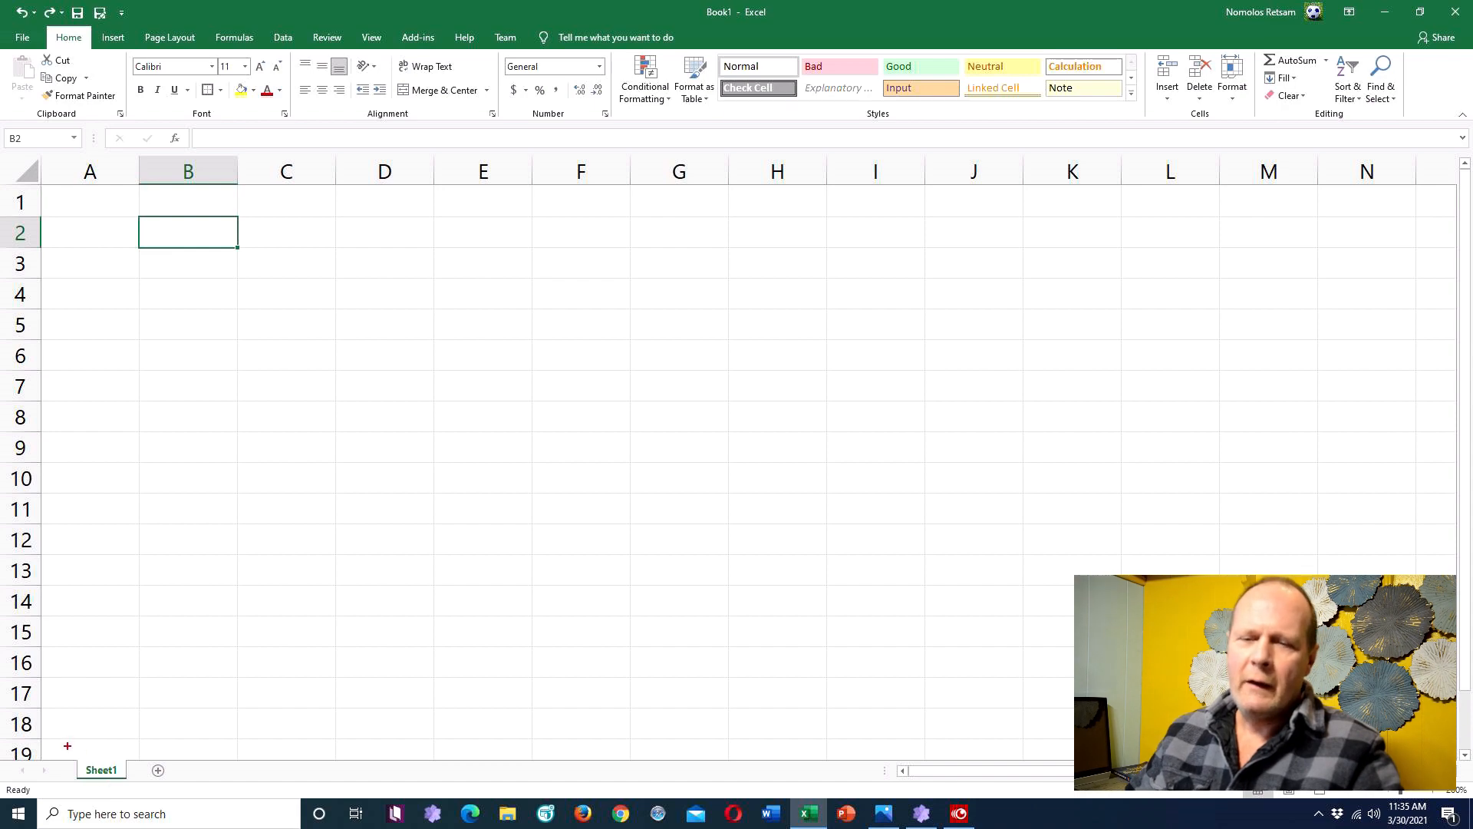
{"action": "mouse_move", "coordinate": [68, 744]}
{"action": "left_mouse_down"}
{"action": "mouse_move", "coordinate": [72, 790]}
{"action": "mouse_move", "coordinate": [136, 791]}
{"action": "left_mouse_up"}
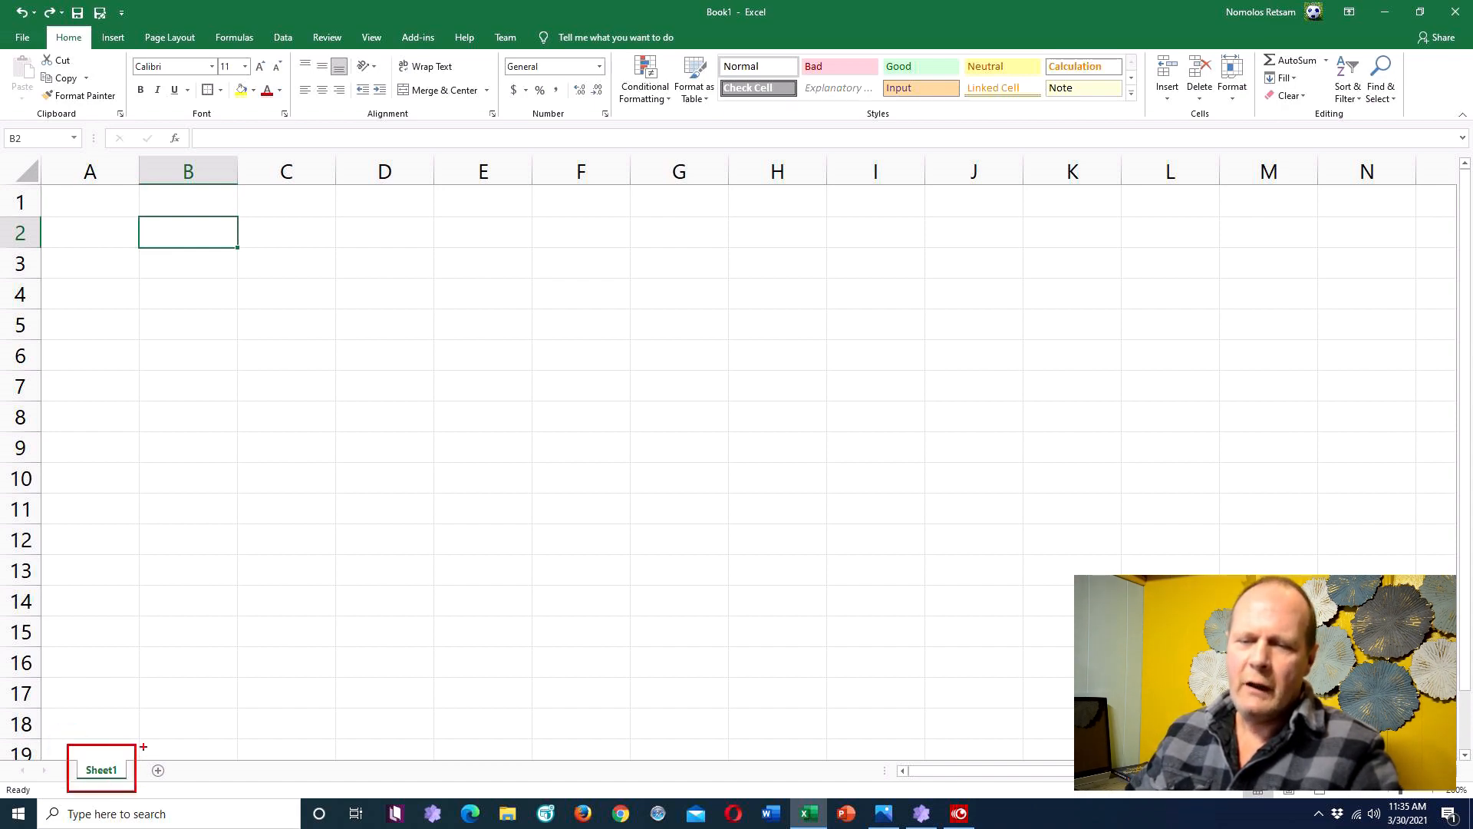
{"action": "mouse_move", "coordinate": [143, 745]}
{"action": "left_mouse_down"}
{"action": "mouse_move", "coordinate": [146, 795]}
{"action": "mouse_move", "coordinate": [181, 794]}
{"action": "left_mouse_up"}
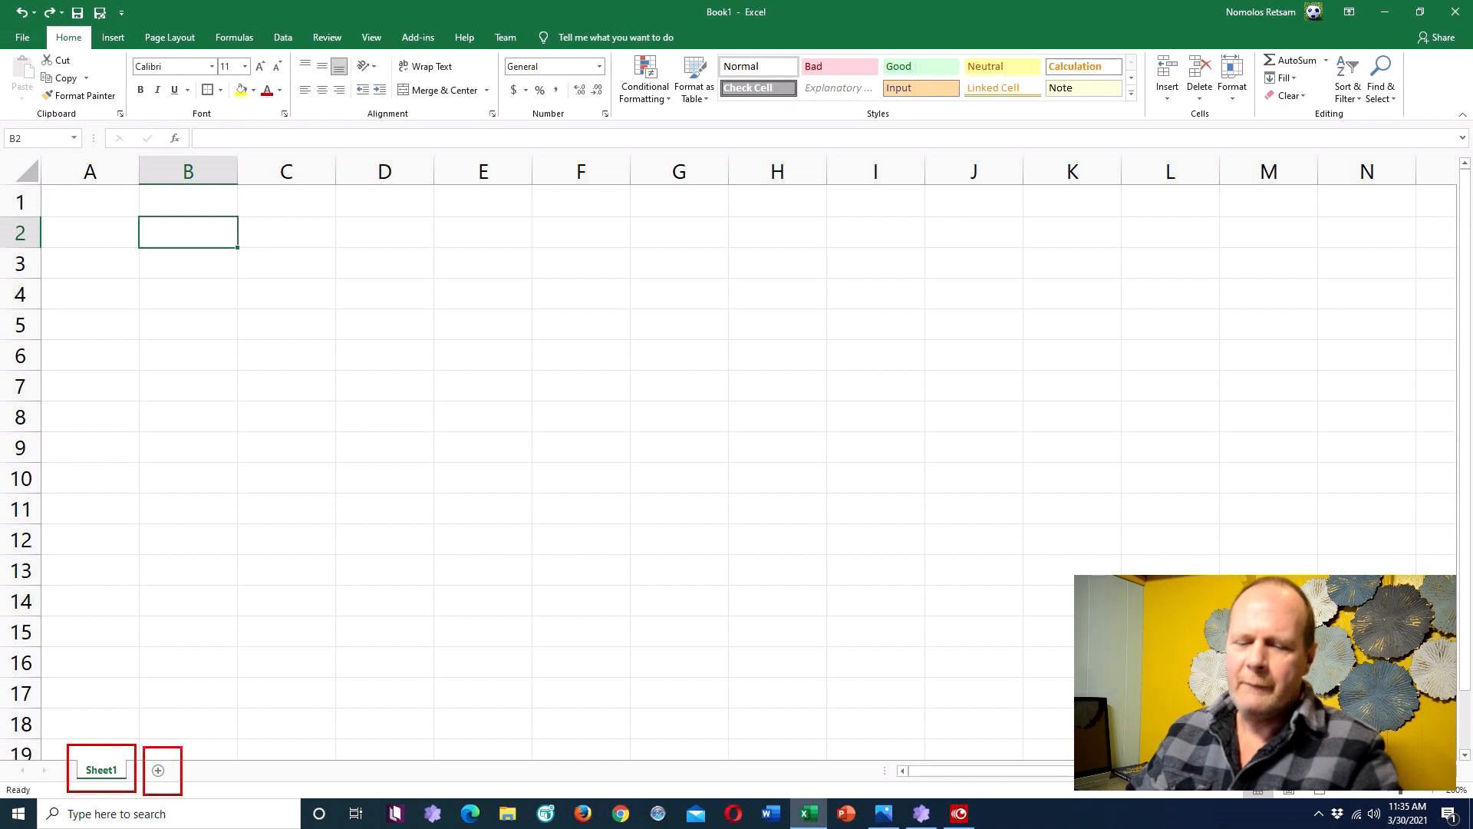
{"action": "key", "text": "Escape"}
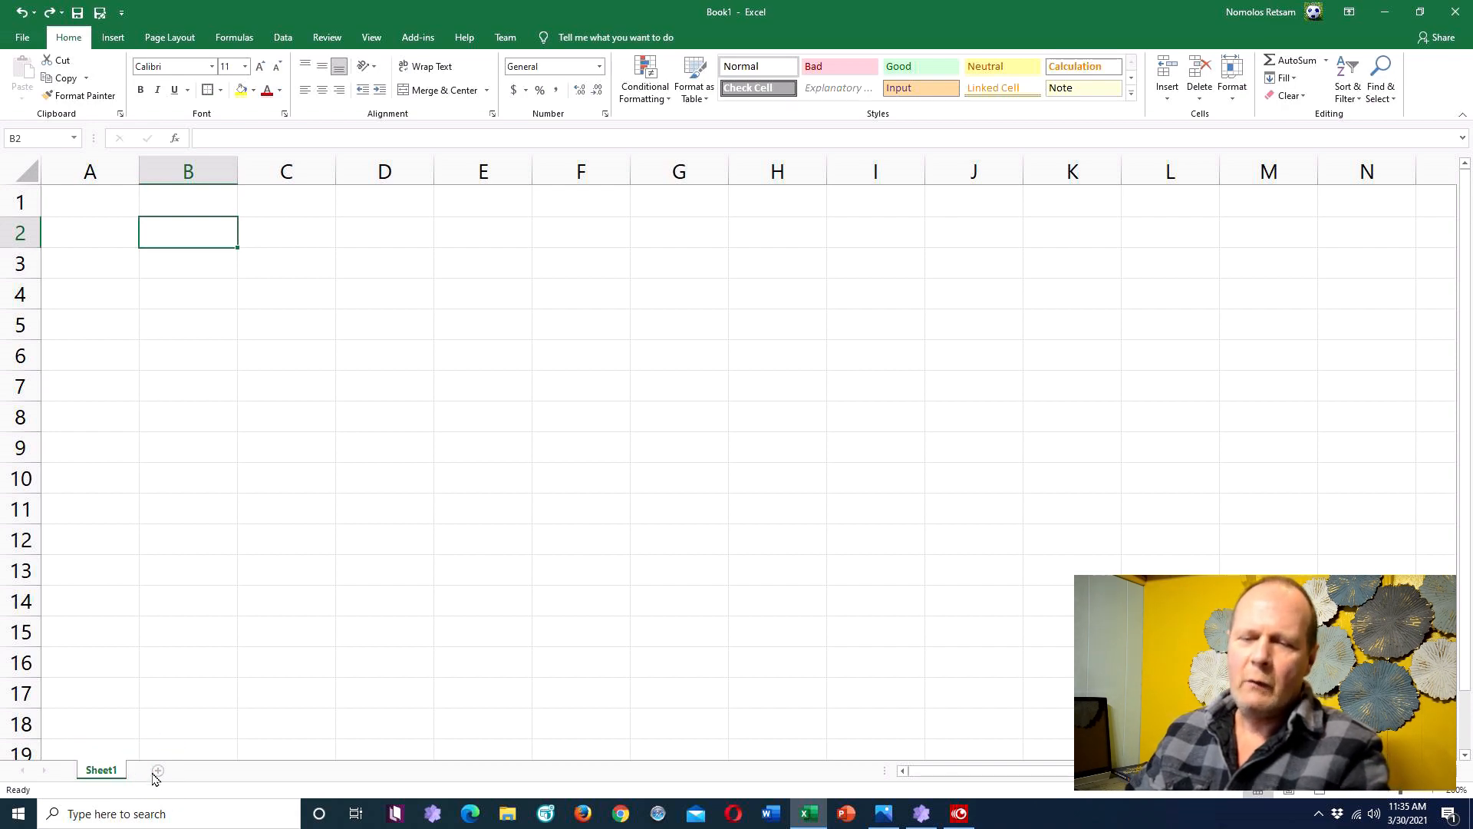
Step: Add a second worksheet and rename Sheet1 as "Dog Food Peanut Butter"
{"action": "left_click", "coordinate": [158, 769]}
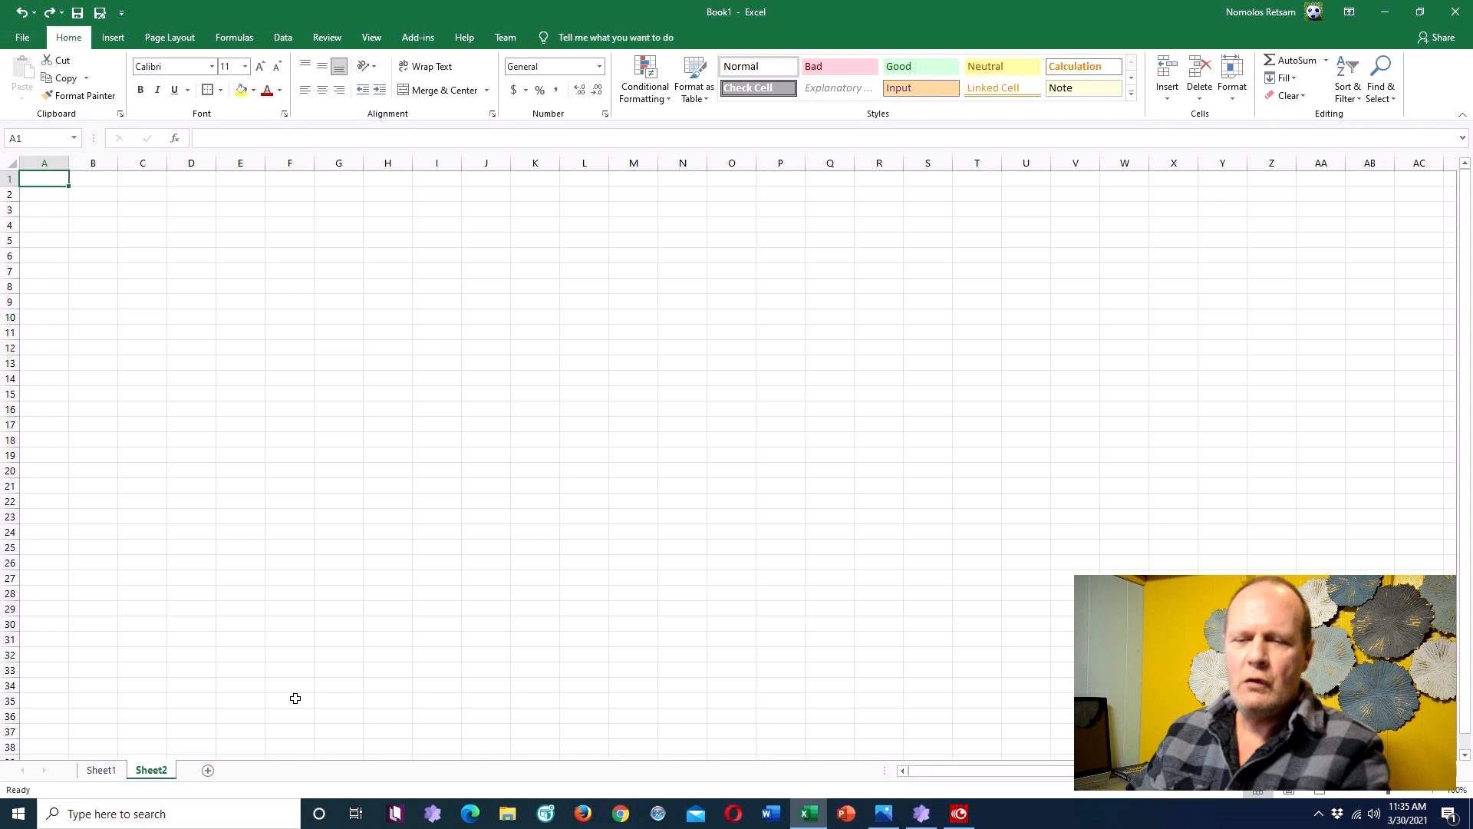
{"action": "left_click", "coordinate": [101, 770]}
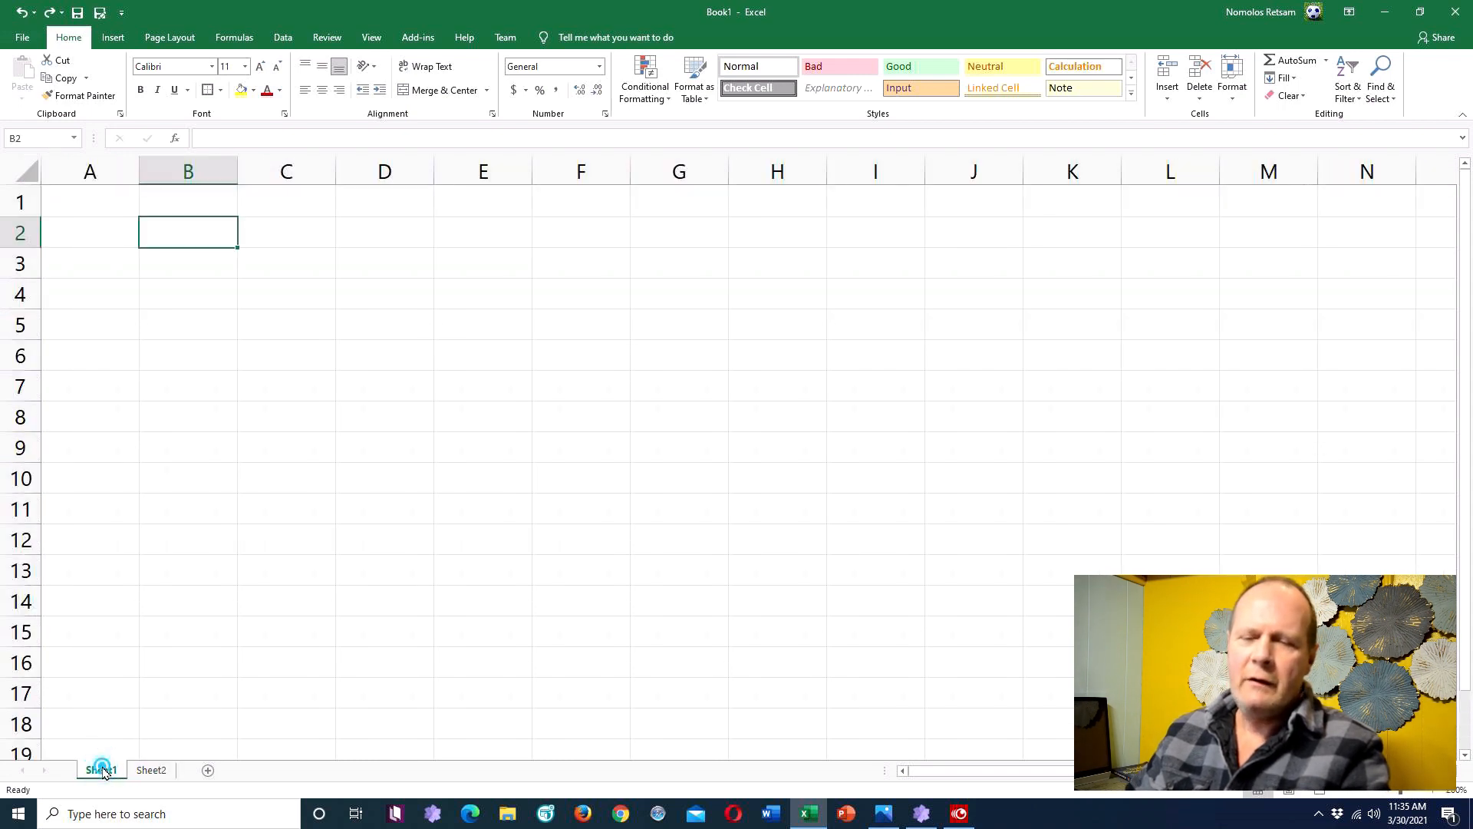
{"action": "double_click", "coordinate": [104, 770]}
{"action": "type", "text": "Dog Food Peanut Butter"}
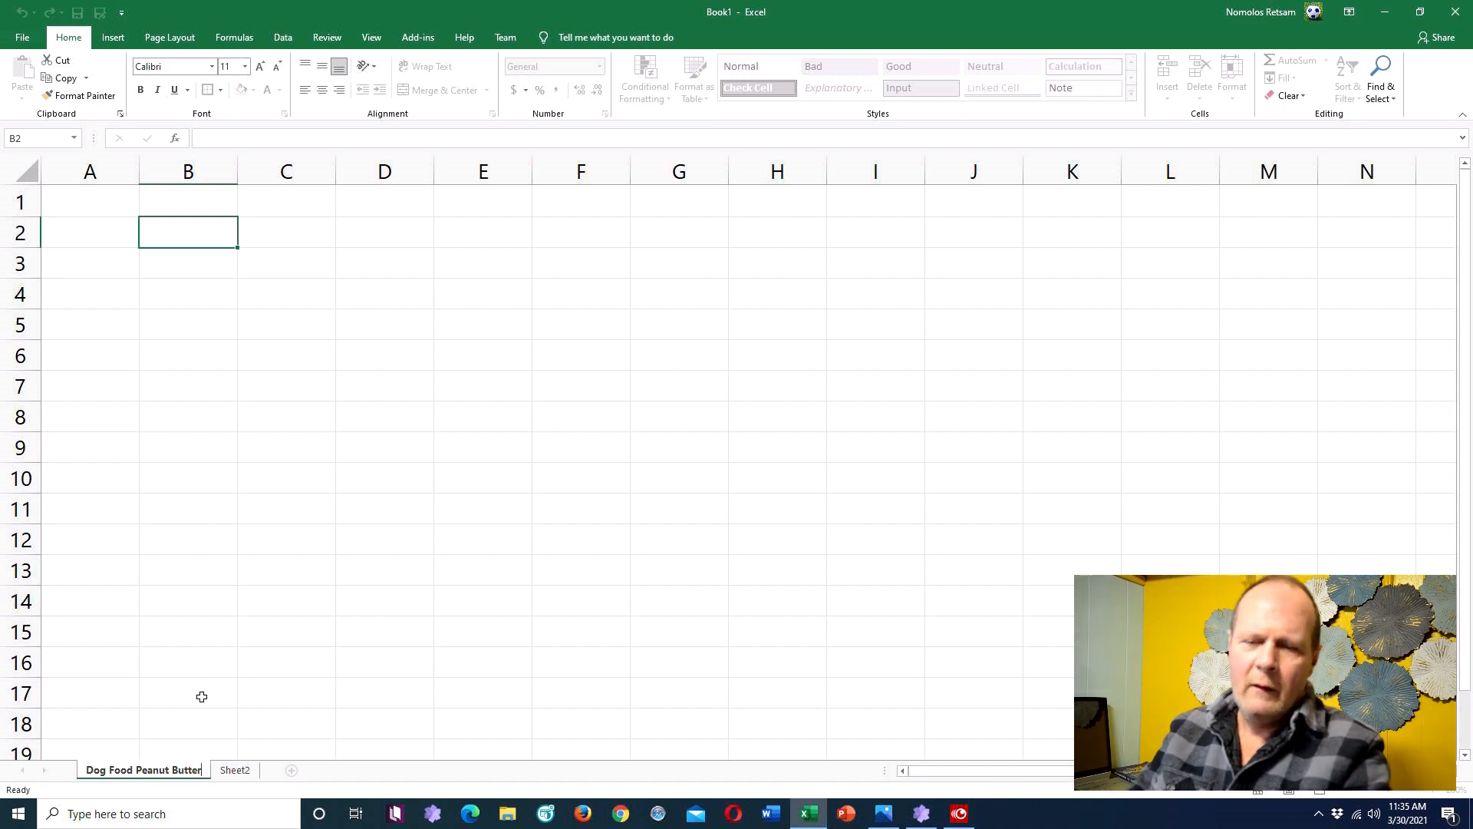
{"action": "left_click", "coordinate": [234, 769]}
Step: Add three more worksheets, Sheet3 to Sheet5, and return to the Dog Food Peanut Butter sheet
{"action": "left_click", "coordinate": [291, 770]}
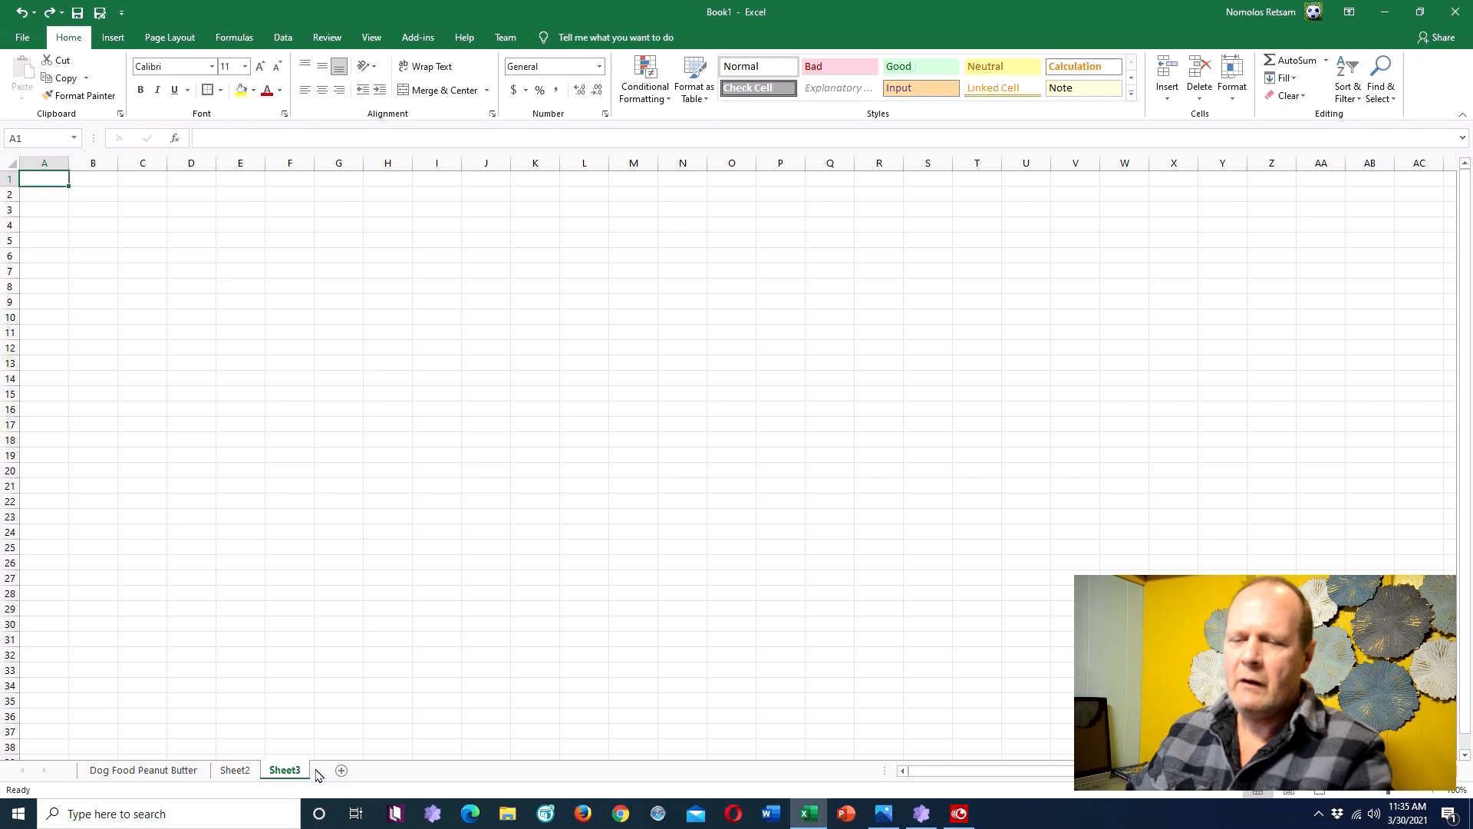
{"action": "left_click", "coordinate": [336, 770]}
{"action": "left_click", "coordinate": [392, 770]}
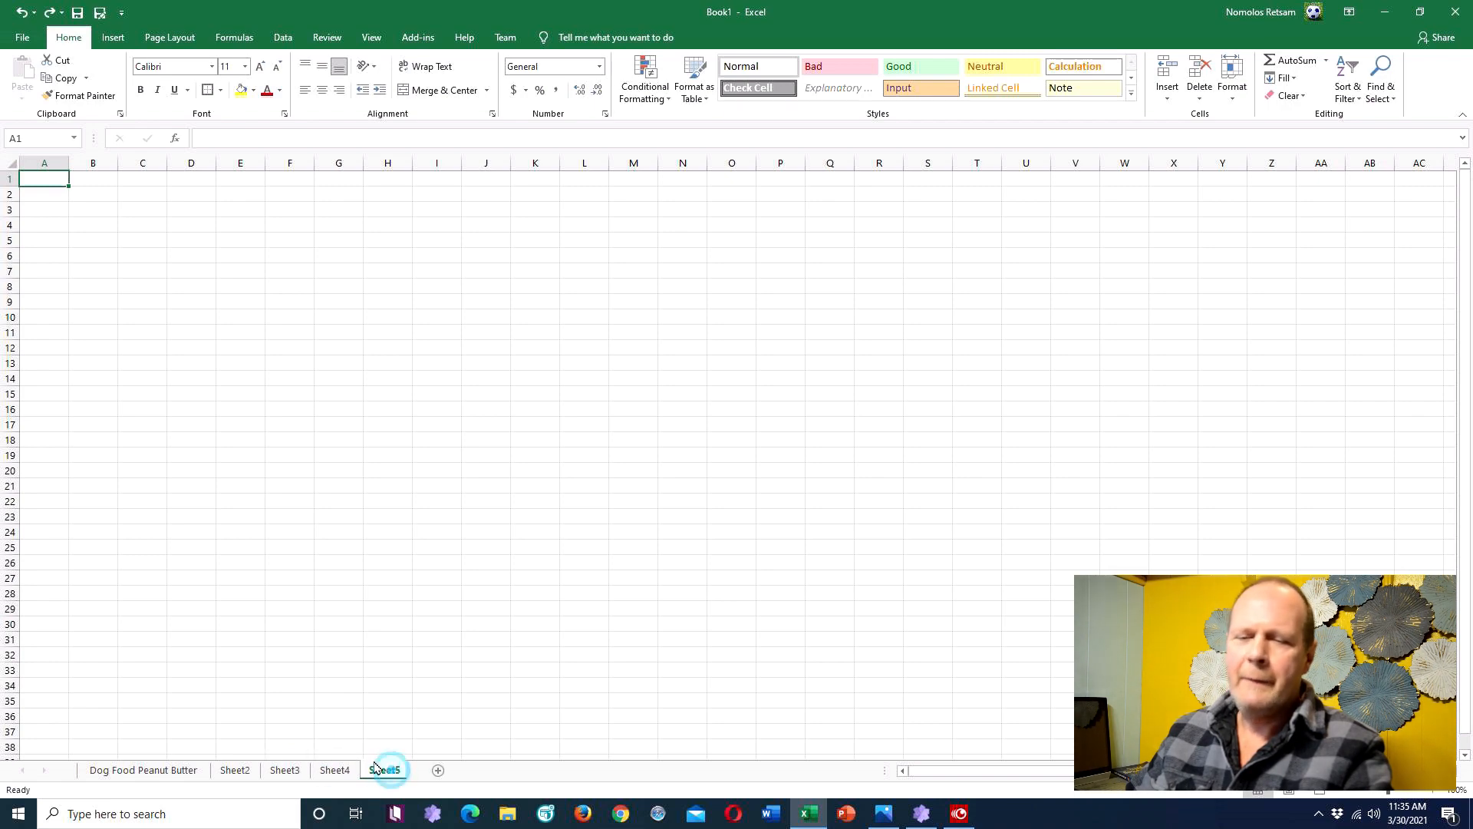
{"action": "left_click", "coordinate": [179, 773]}
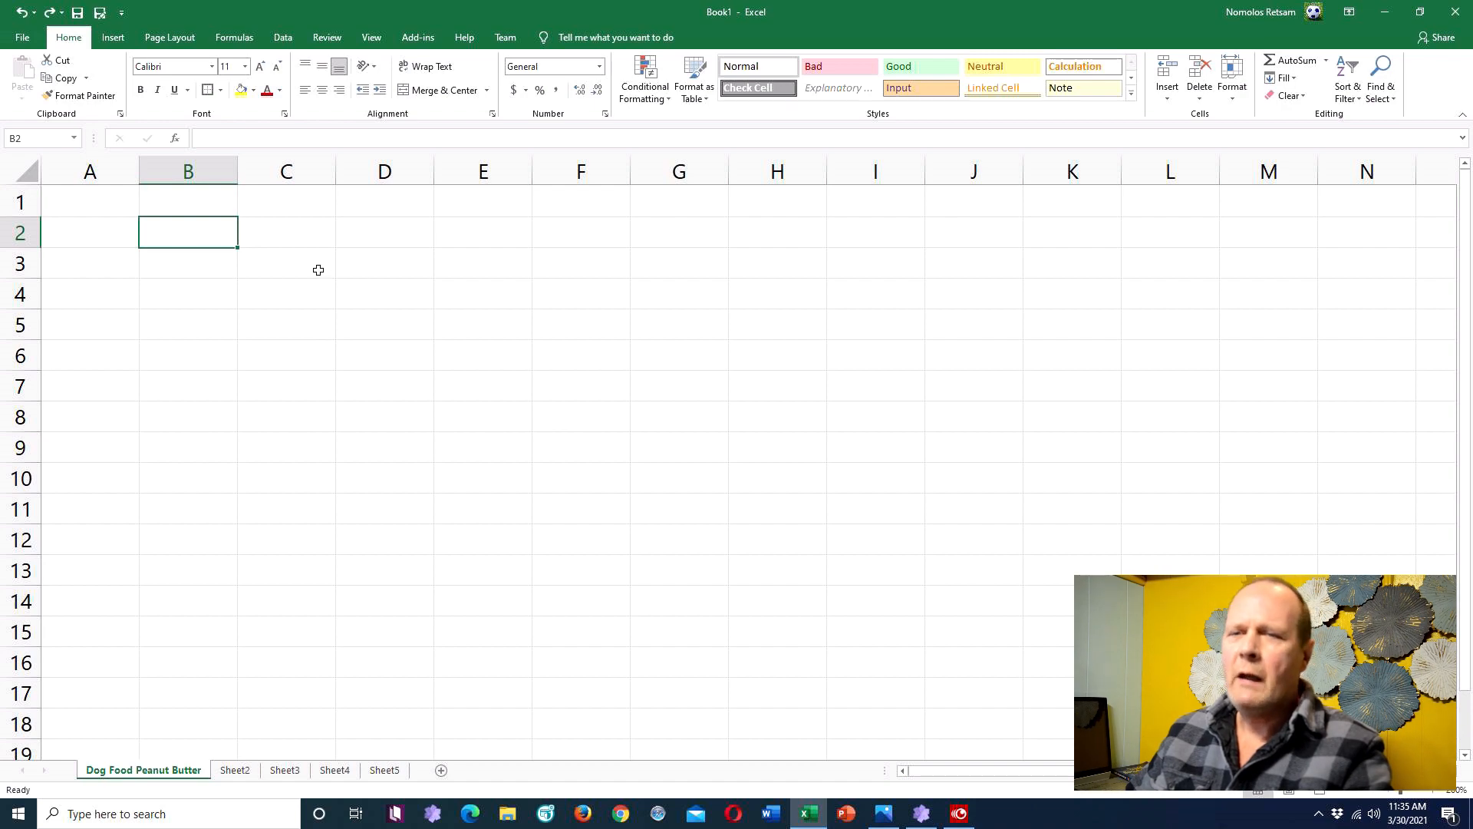
Step: Enter "Template 1" in cell B4 of the Dog Food Peanut Butter sheet and select cell B3
{"action": "left_click", "coordinate": [210, 292]}
{"action": "type", "text": "T"}
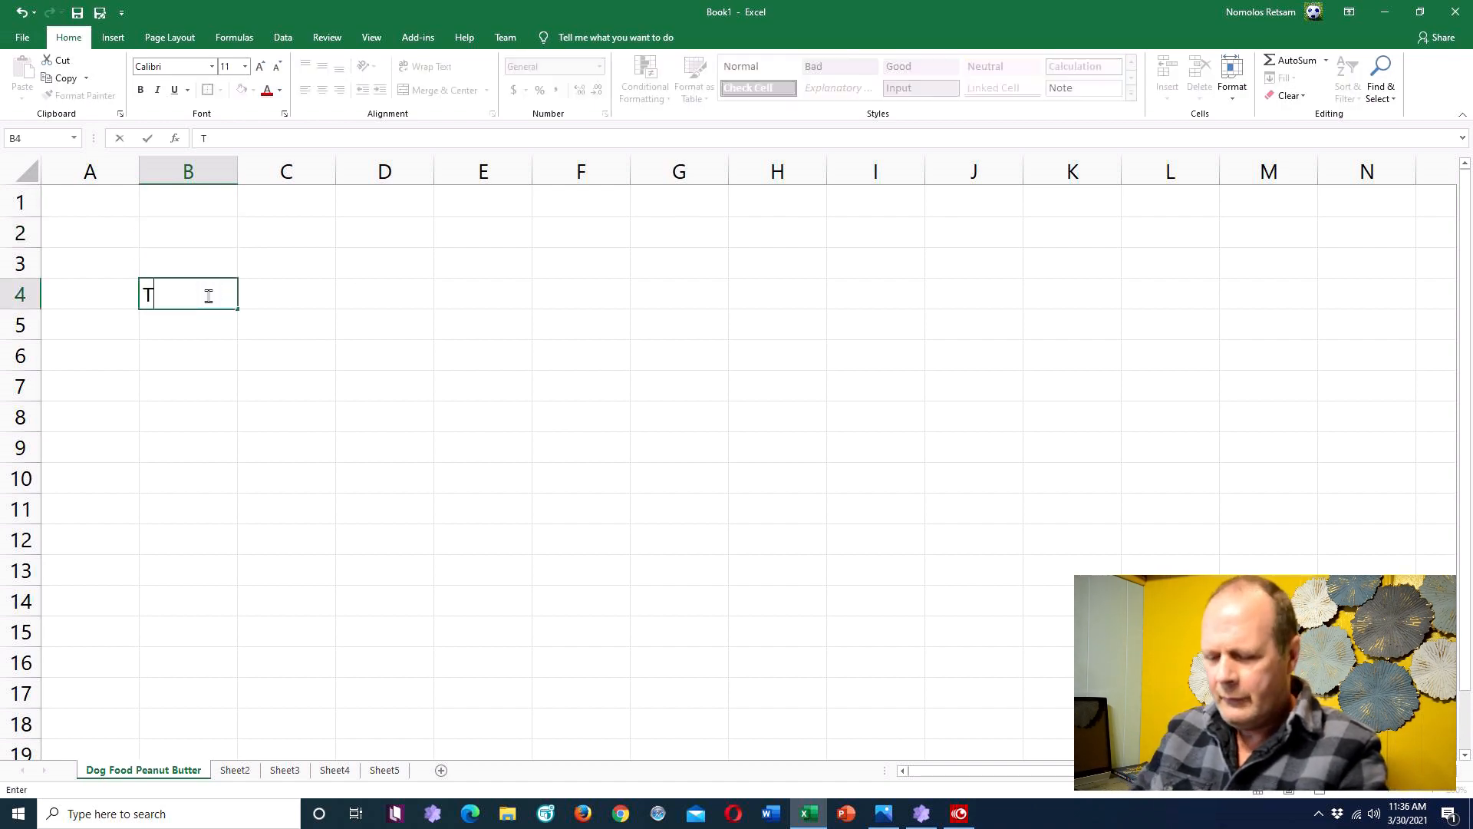
{"action": "type", "text": "emplate 1"}
{"action": "key", "text": "Return"}
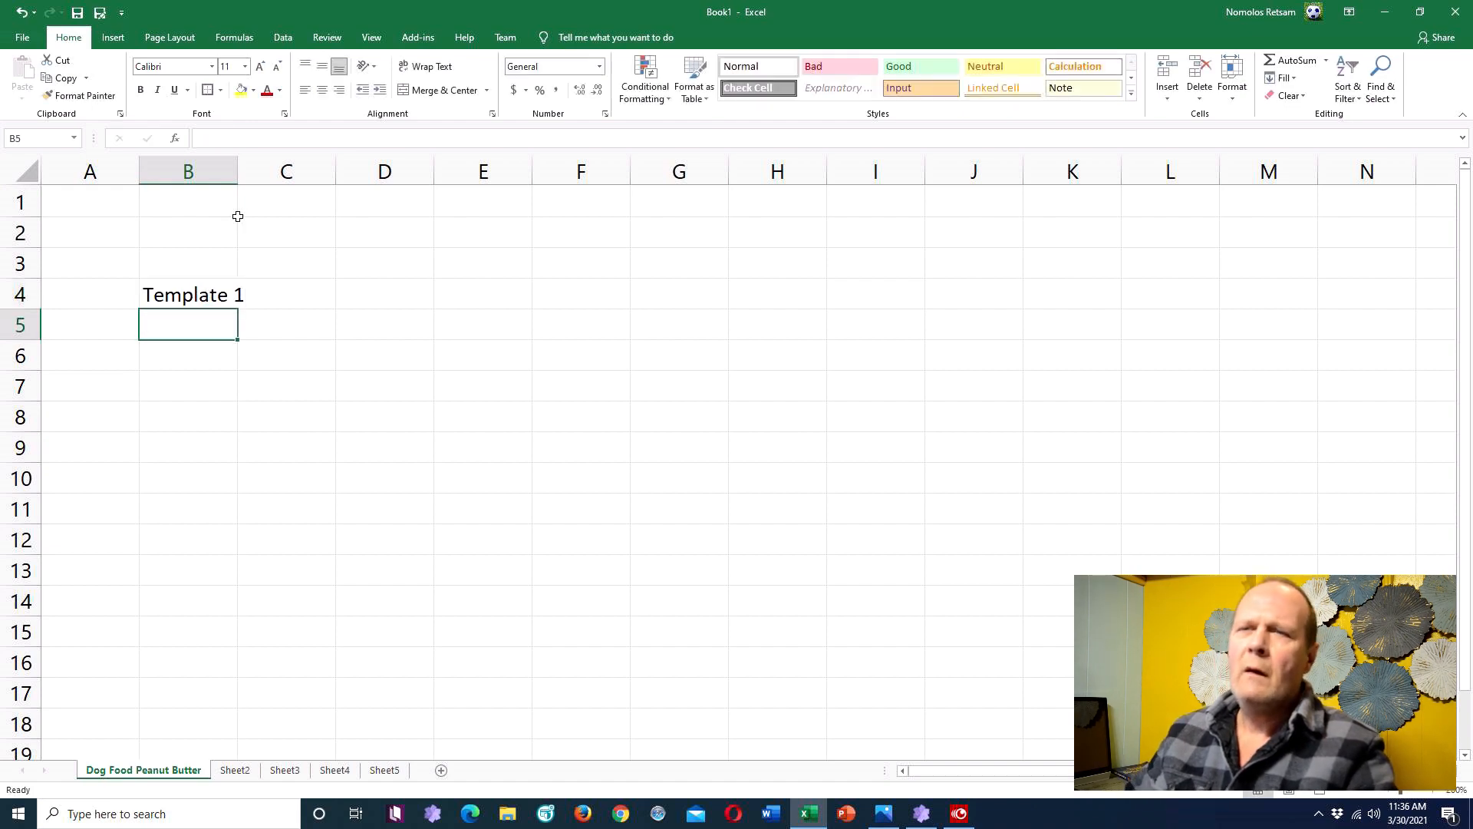
{"action": "left_click", "coordinate": [181, 264]}
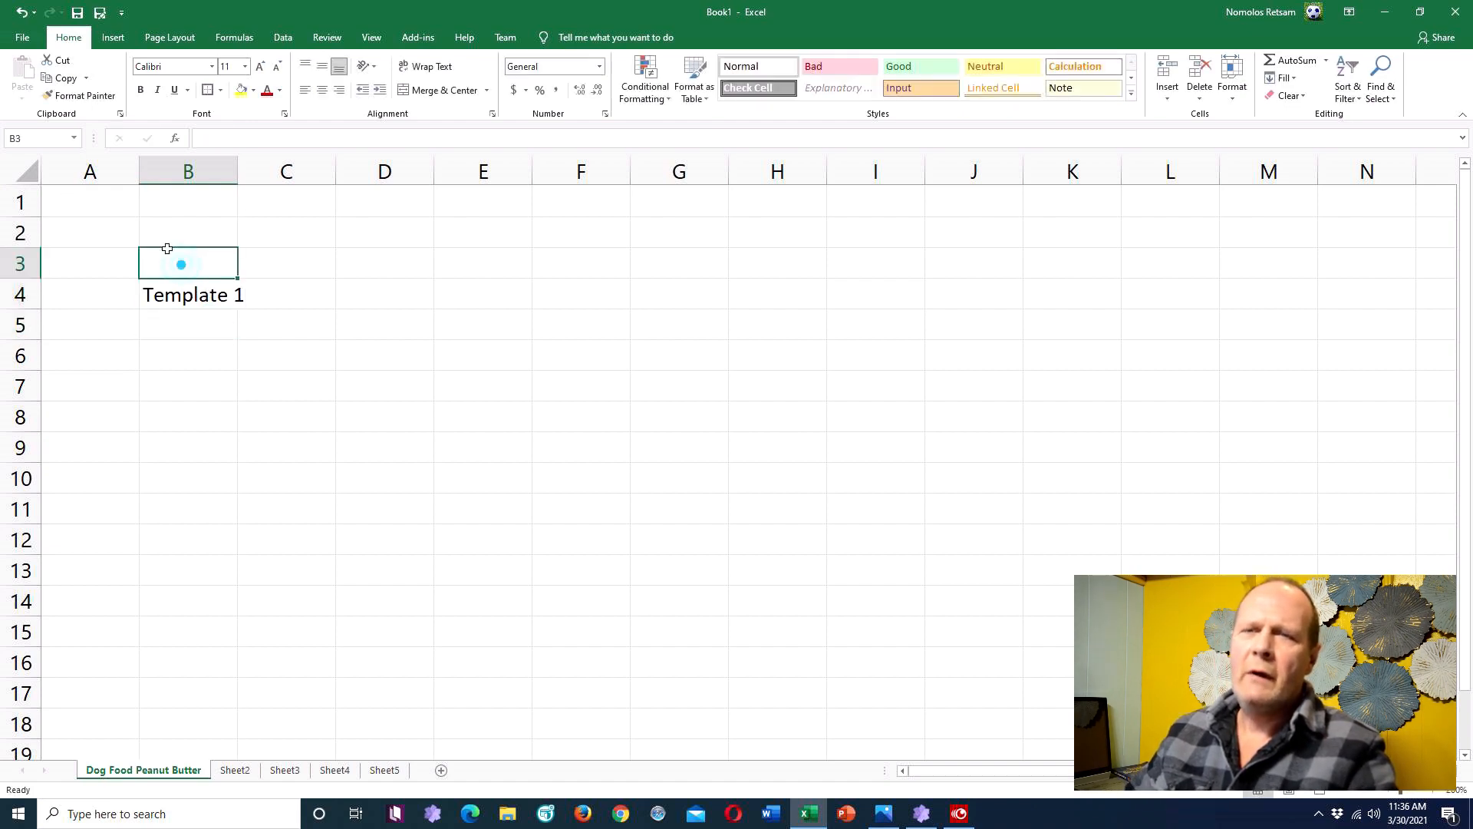
Step: Copy the entire Dog Food Peanut Butter sheet, paste it over all of Sheet2, and select cell F9 there
{"action": "right_click", "coordinate": [16, 167]}
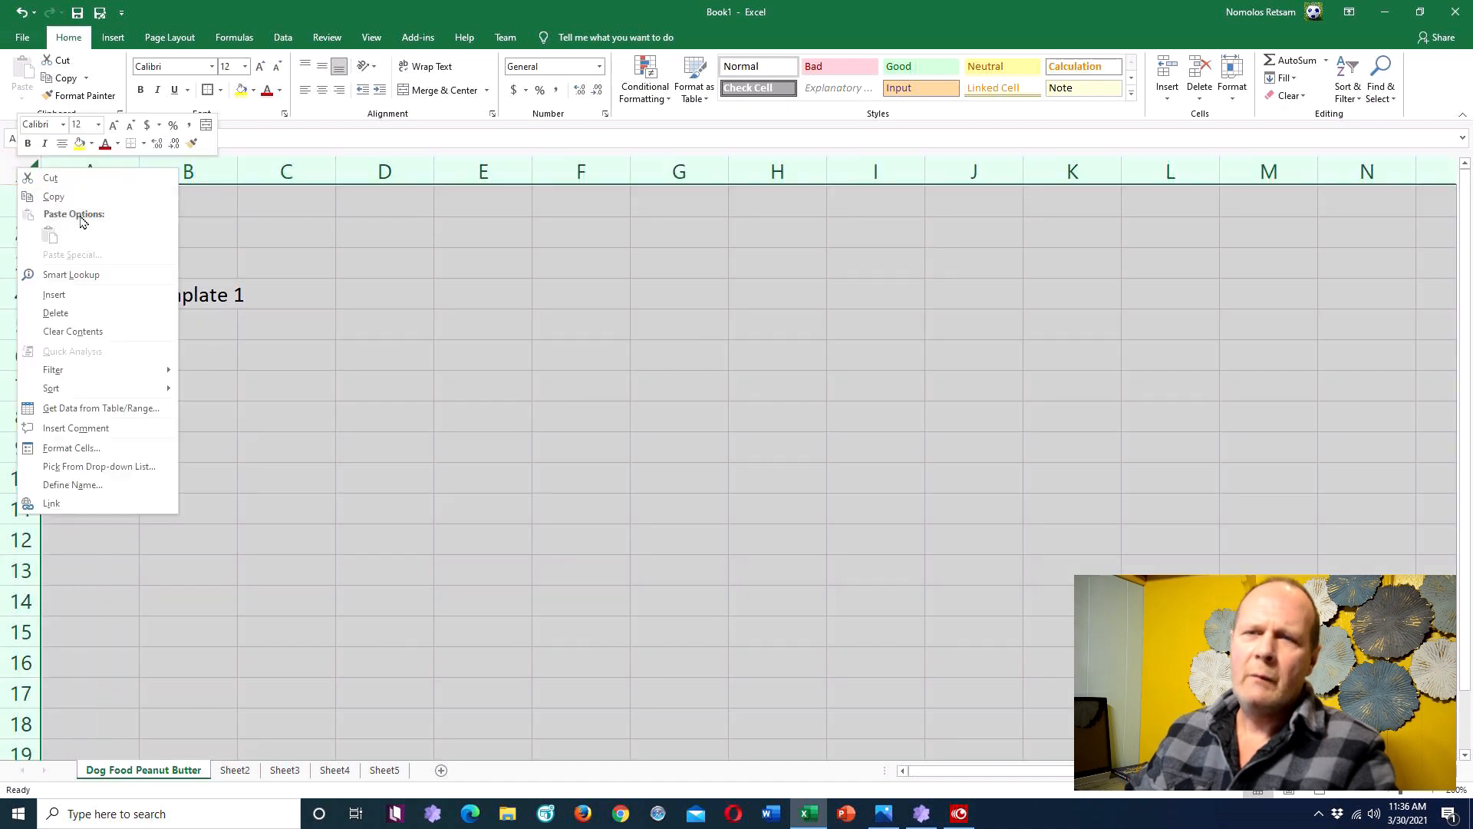
{"action": "left_click", "coordinate": [68, 196]}
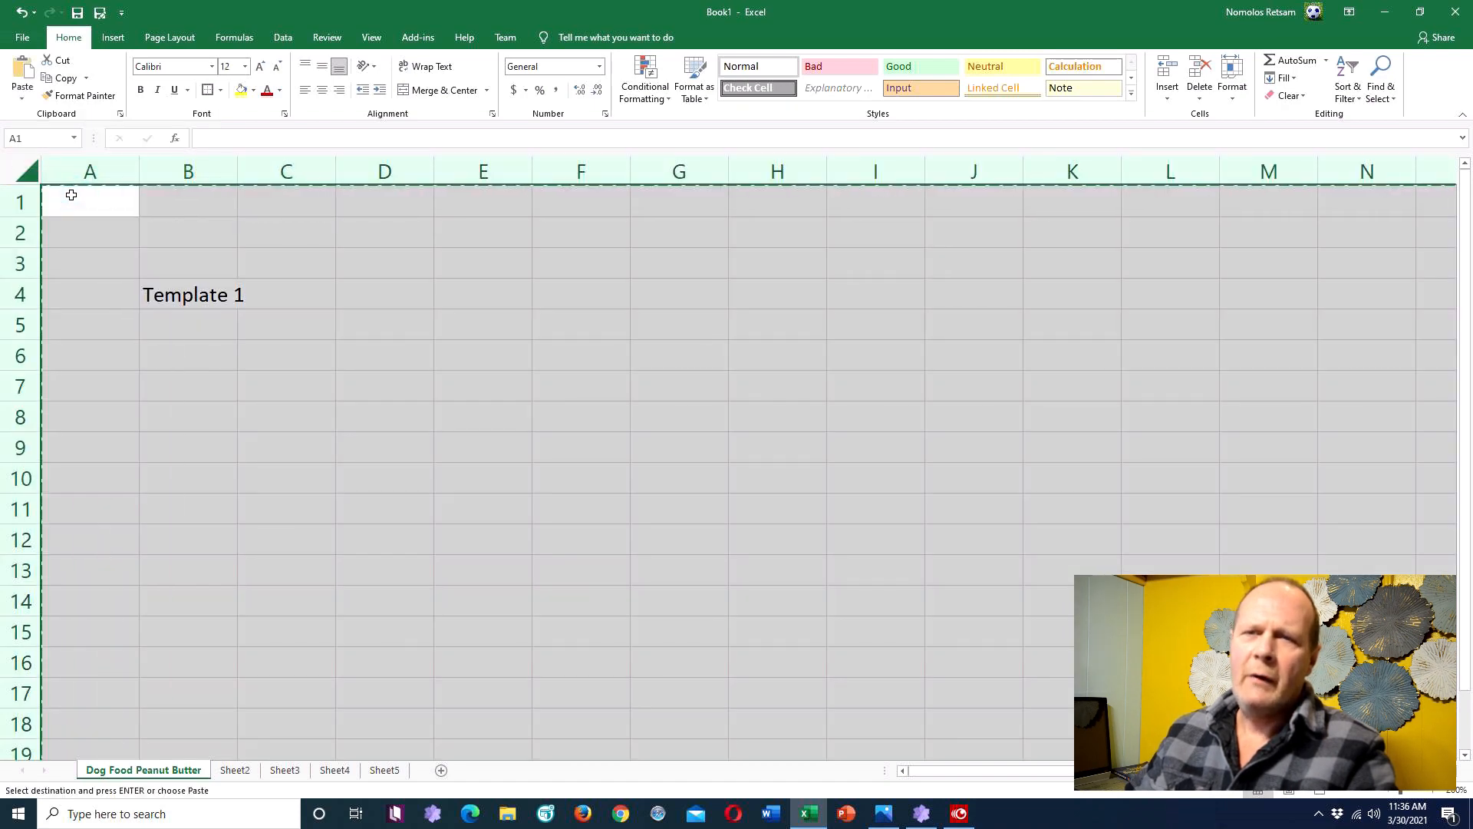
{"action": "left_click", "coordinate": [235, 770]}
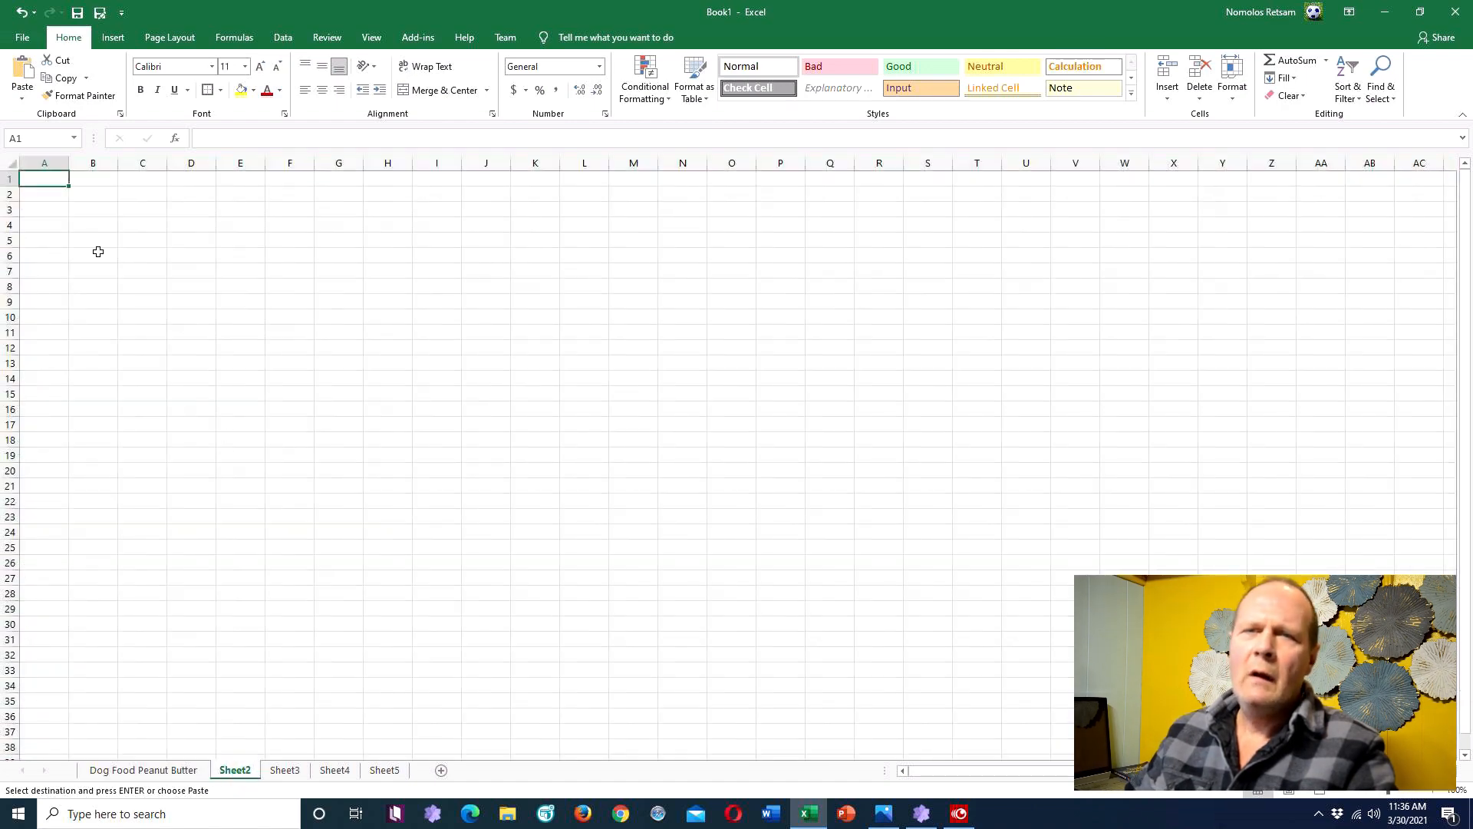
{"action": "left_click", "coordinate": [11, 163]}
{"action": "right_click", "coordinate": [11, 163]}
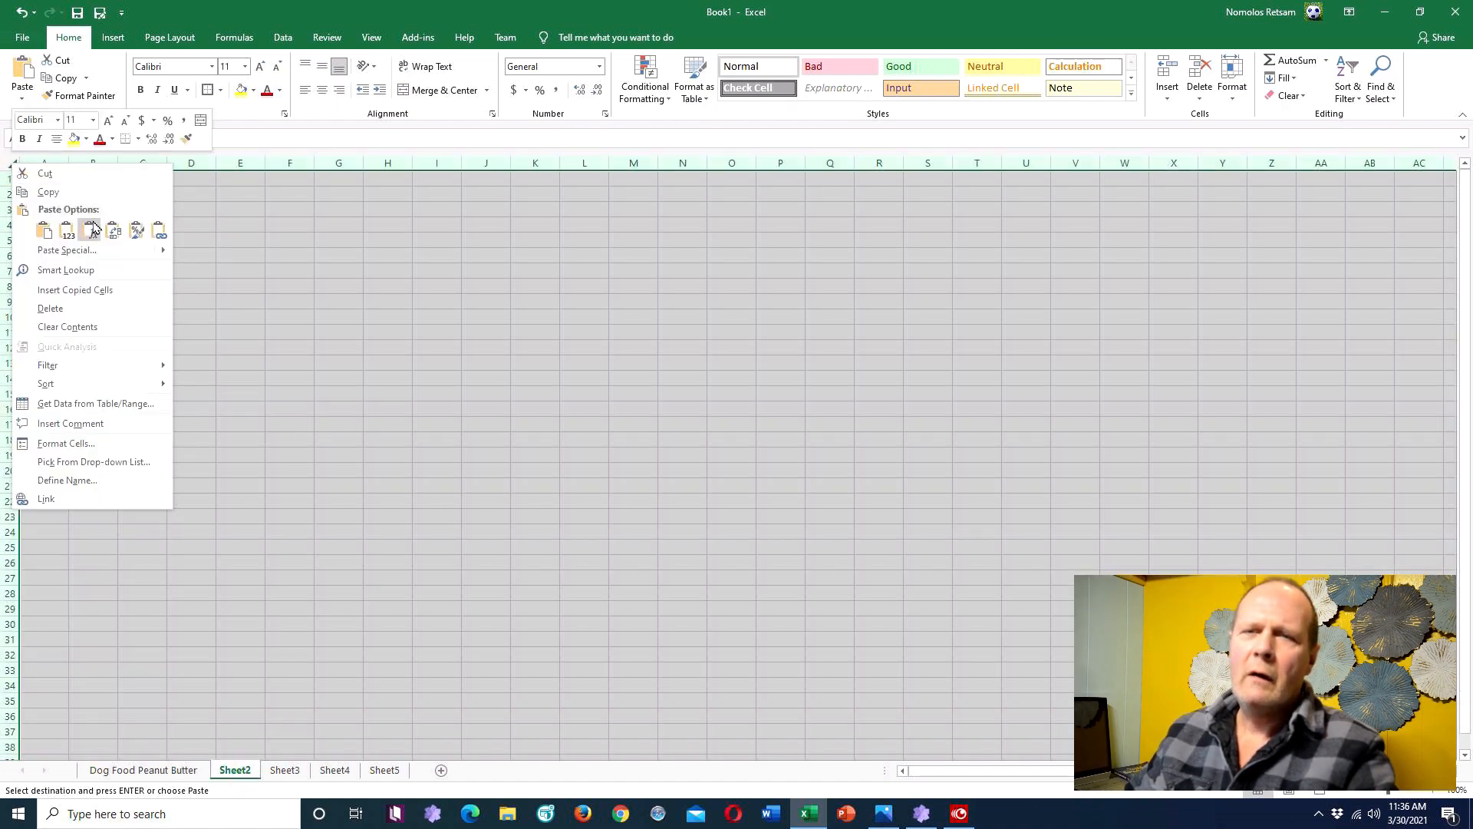
{"action": "left_click", "coordinate": [44, 230]}
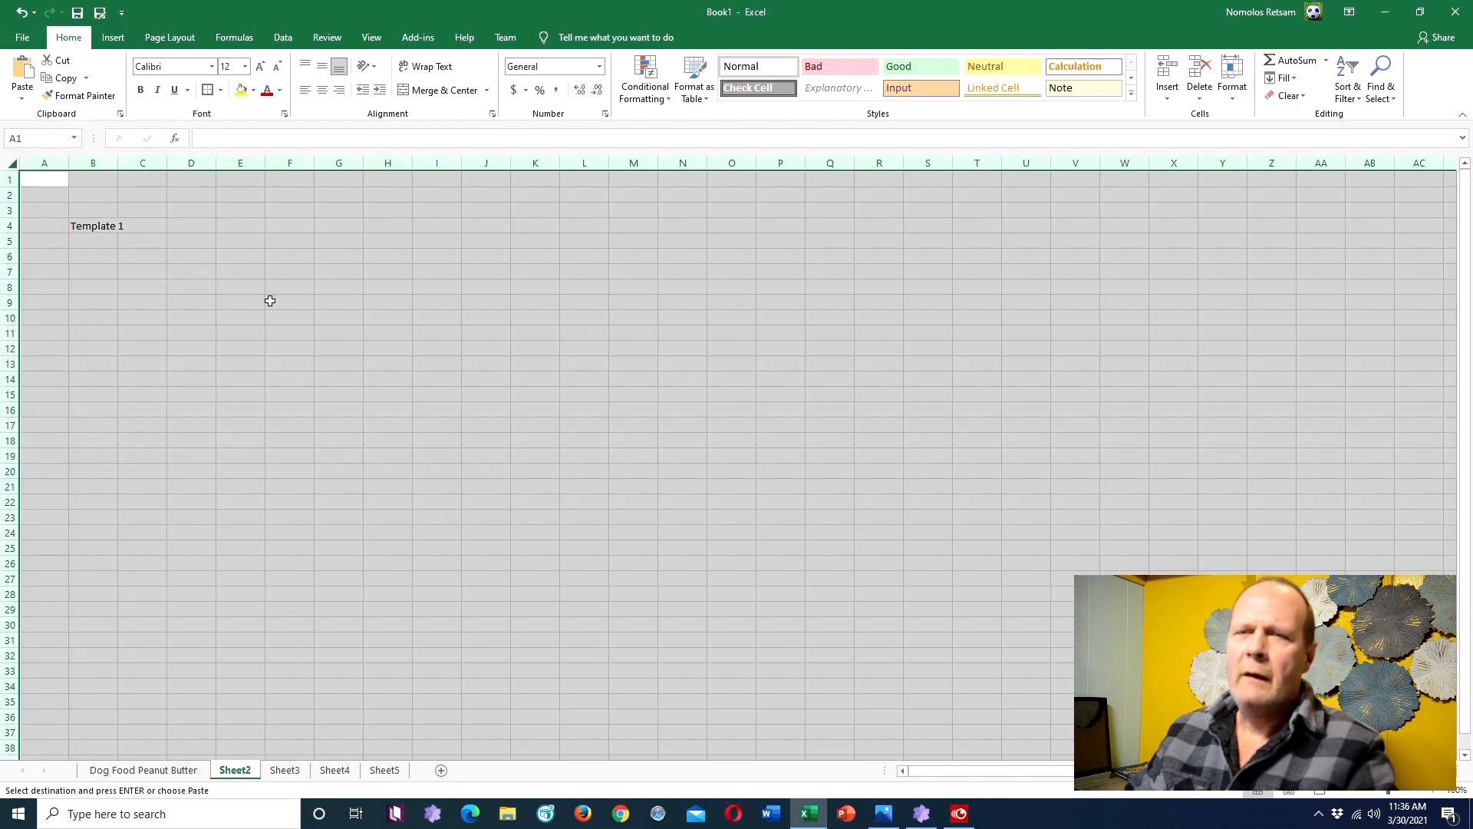
{"action": "left_click", "coordinate": [270, 301]}
Step: Compare the Dog Food Peanut Butter sheet with Sheet2, then cancel the copy marquee and select cell C4 on the original sheet
{"action": "left_click", "coordinate": [195, 771]}
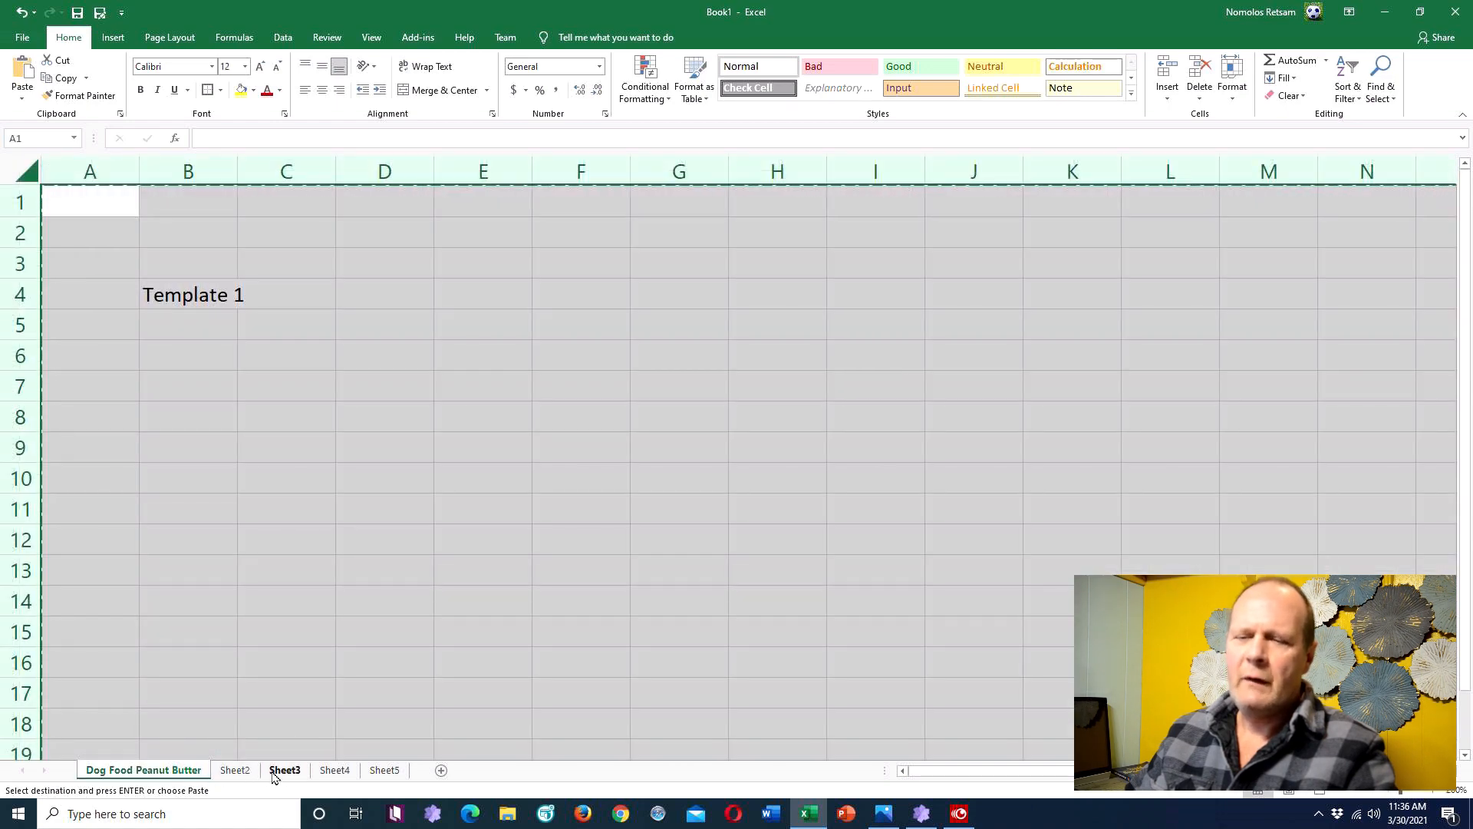
{"action": "left_click", "coordinate": [235, 770]}
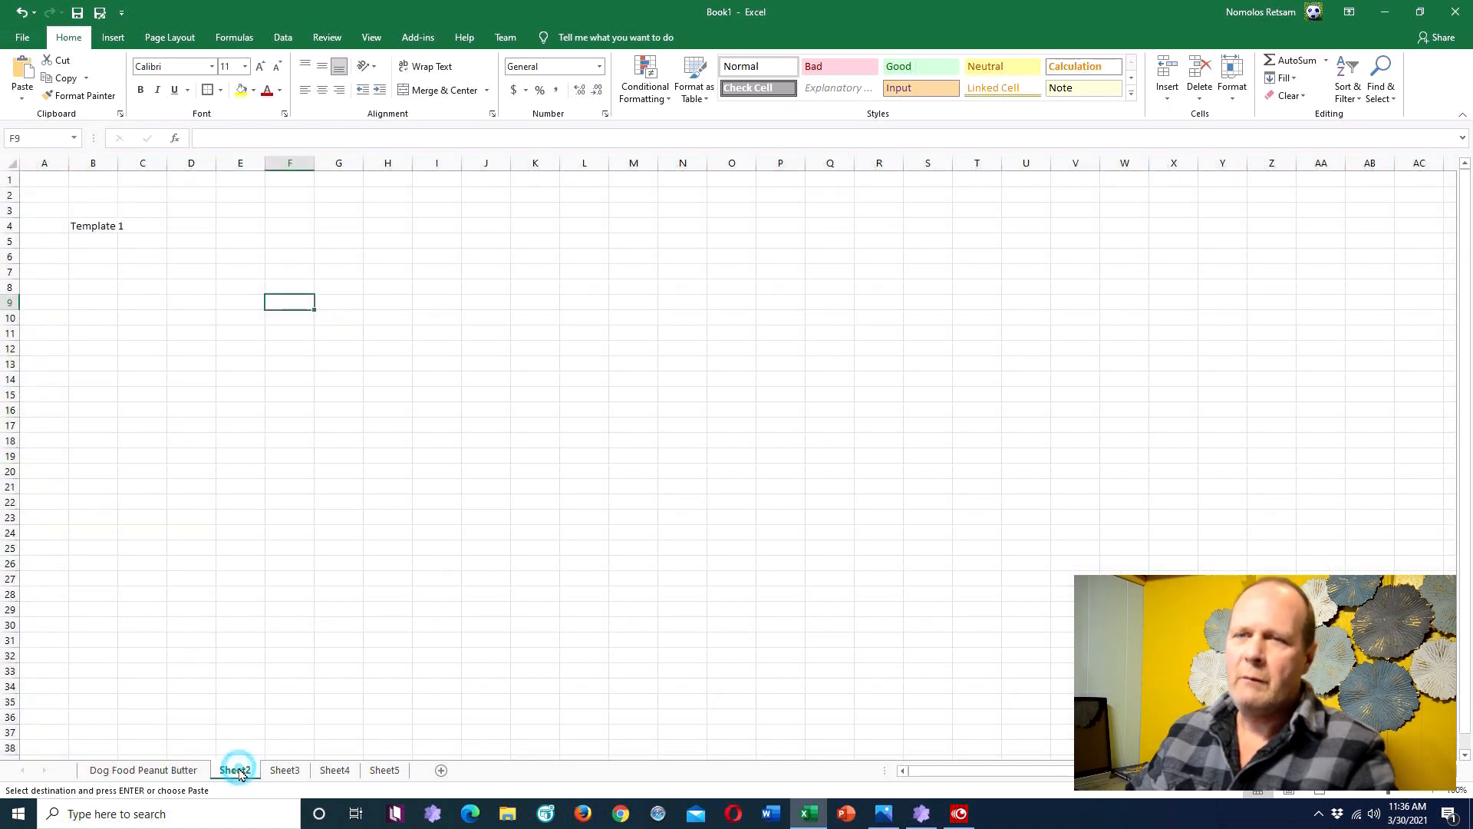
{"action": "left_click", "coordinate": [195, 772]}
{"action": "left_click", "coordinate": [244, 771]}
{"action": "left_click", "coordinate": [185, 773]}
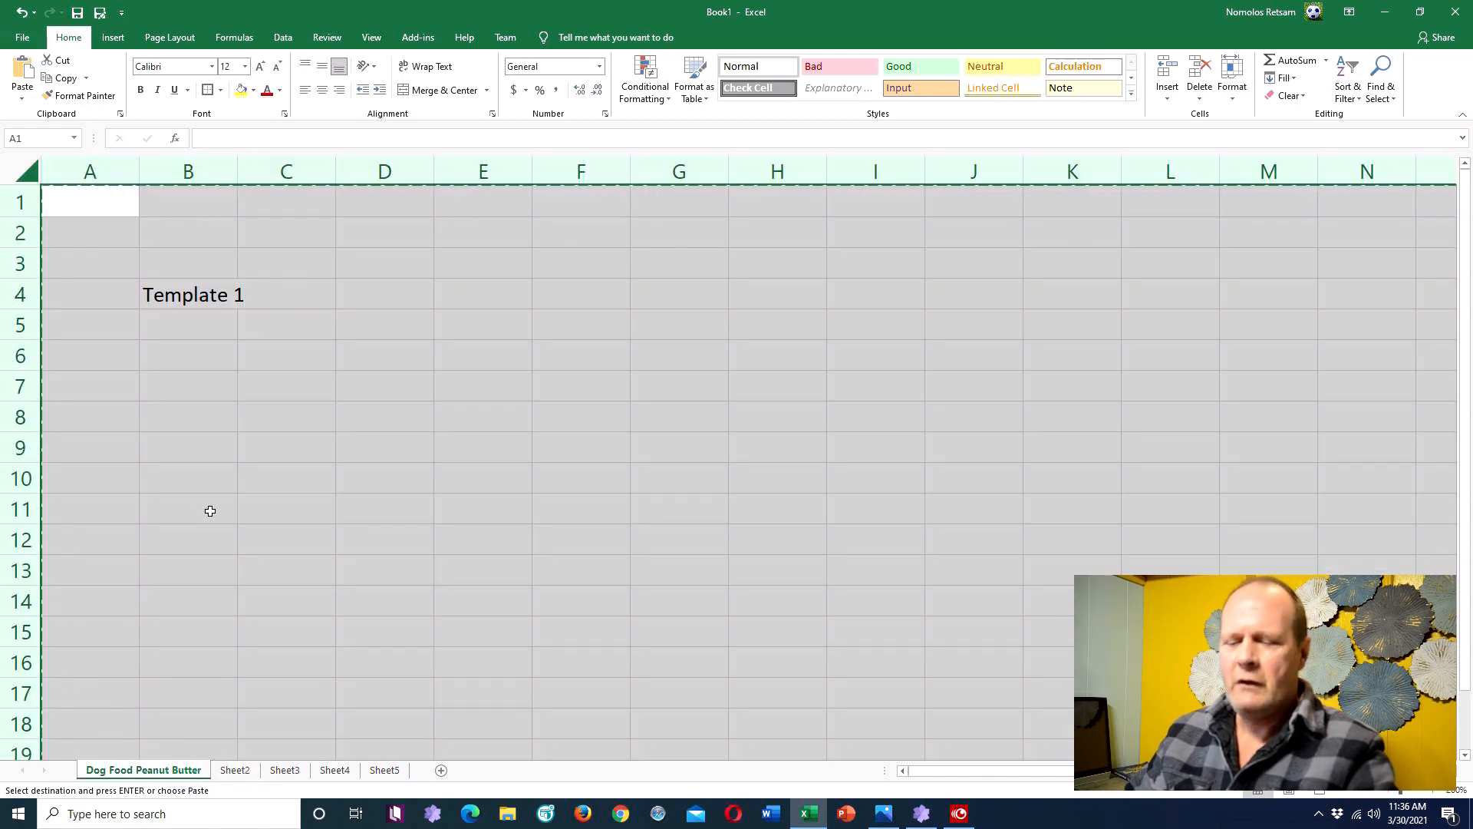
{"action": "key", "text": "Escape"}
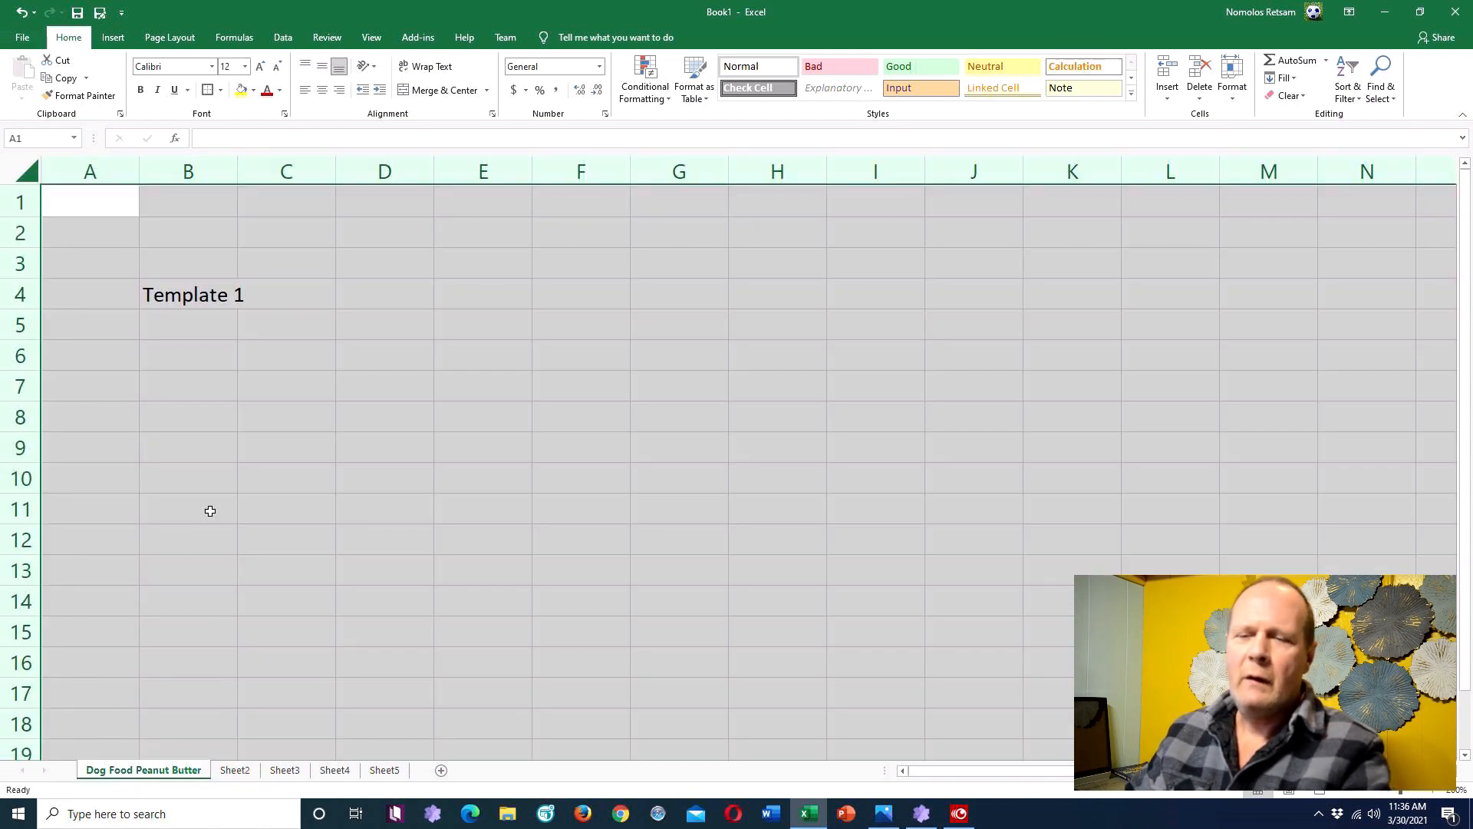
{"action": "left_click", "coordinate": [263, 303]}
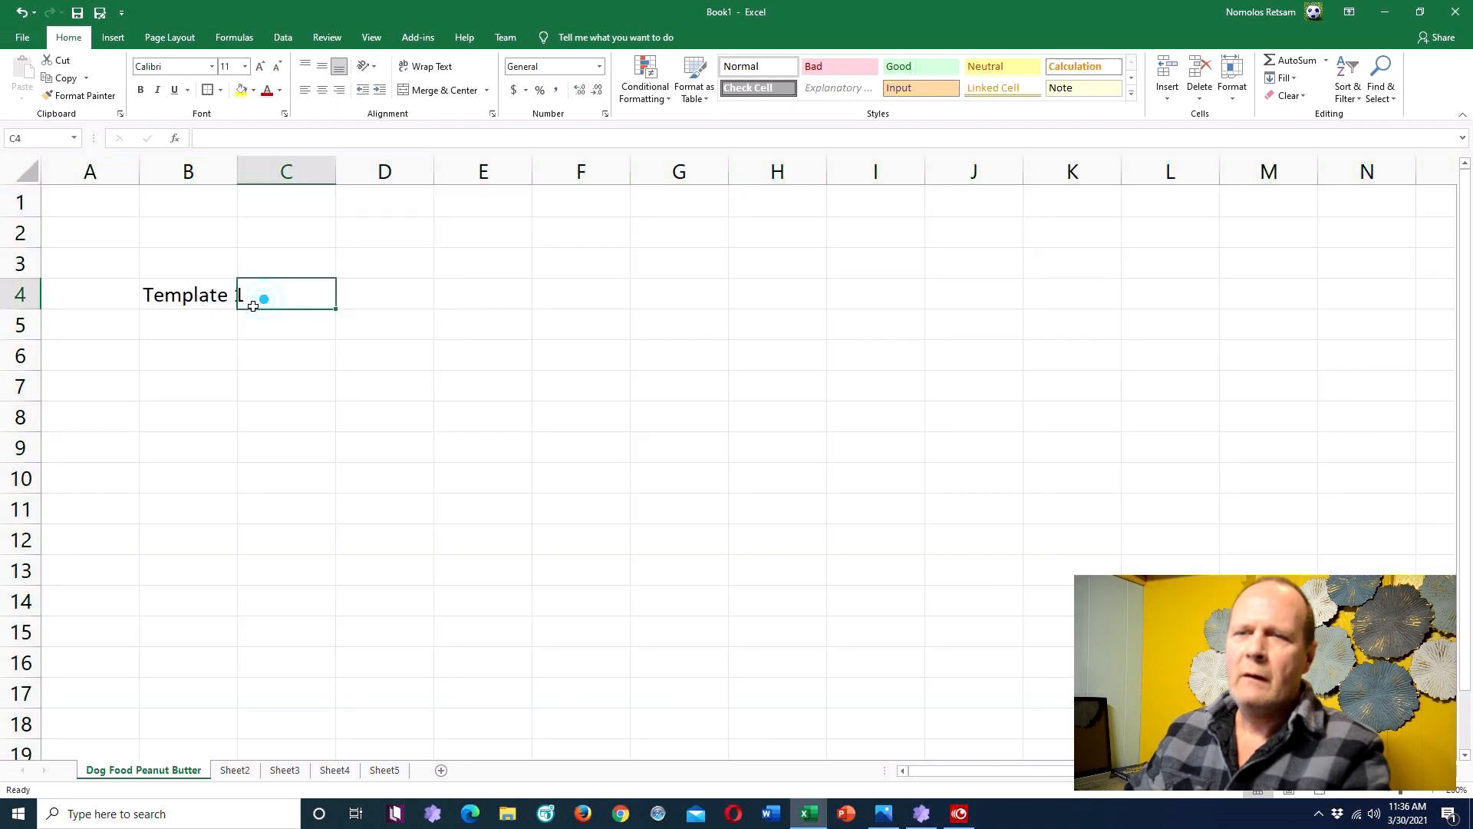
Step: Clear "Template 1" from cell B4 of the Dog Food Peanut Butter sheet and select cell B2
{"action": "left_click", "coordinate": [132, 295]}
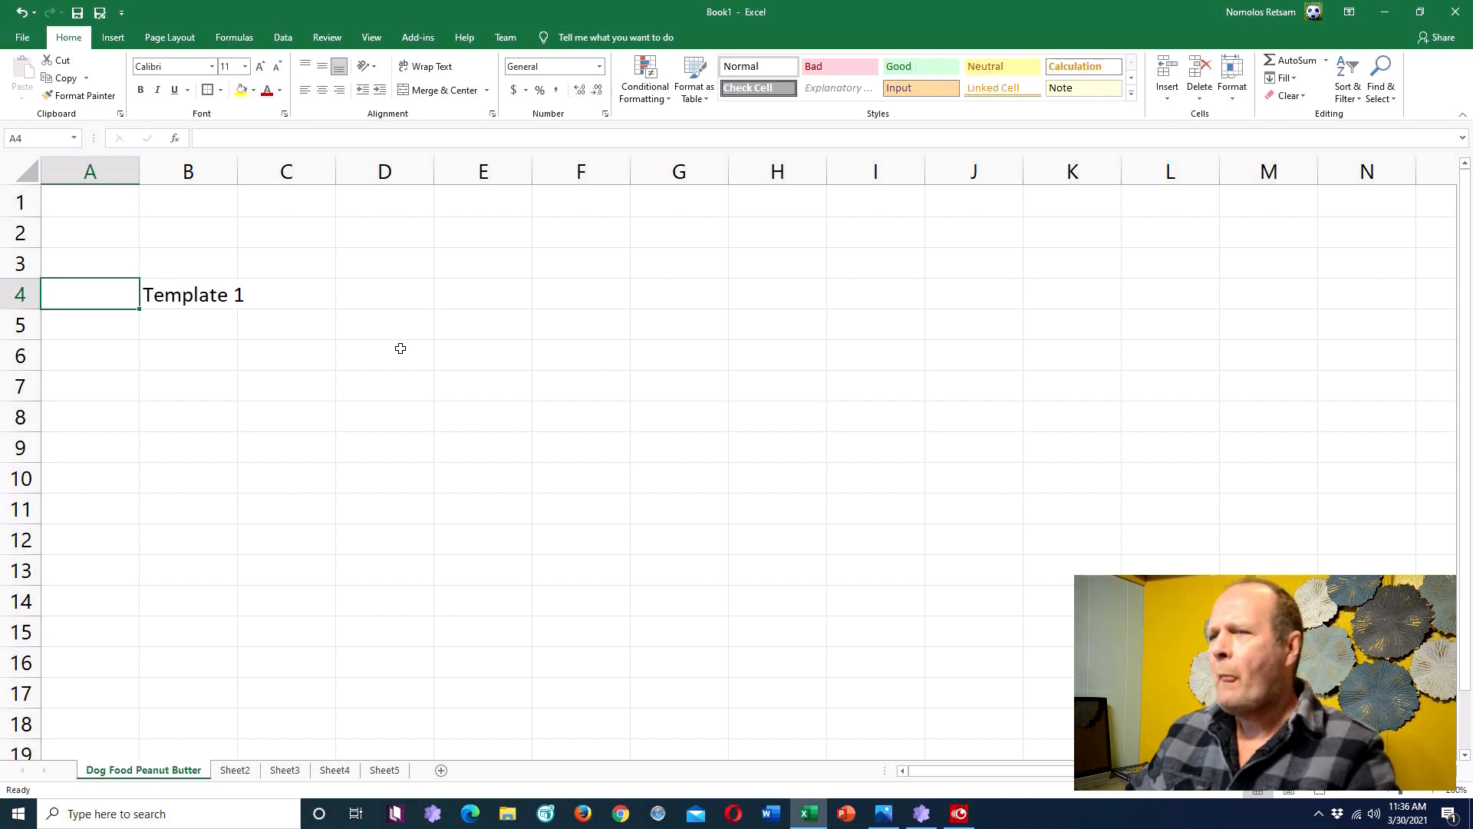
{"action": "left_click", "coordinate": [198, 232]}
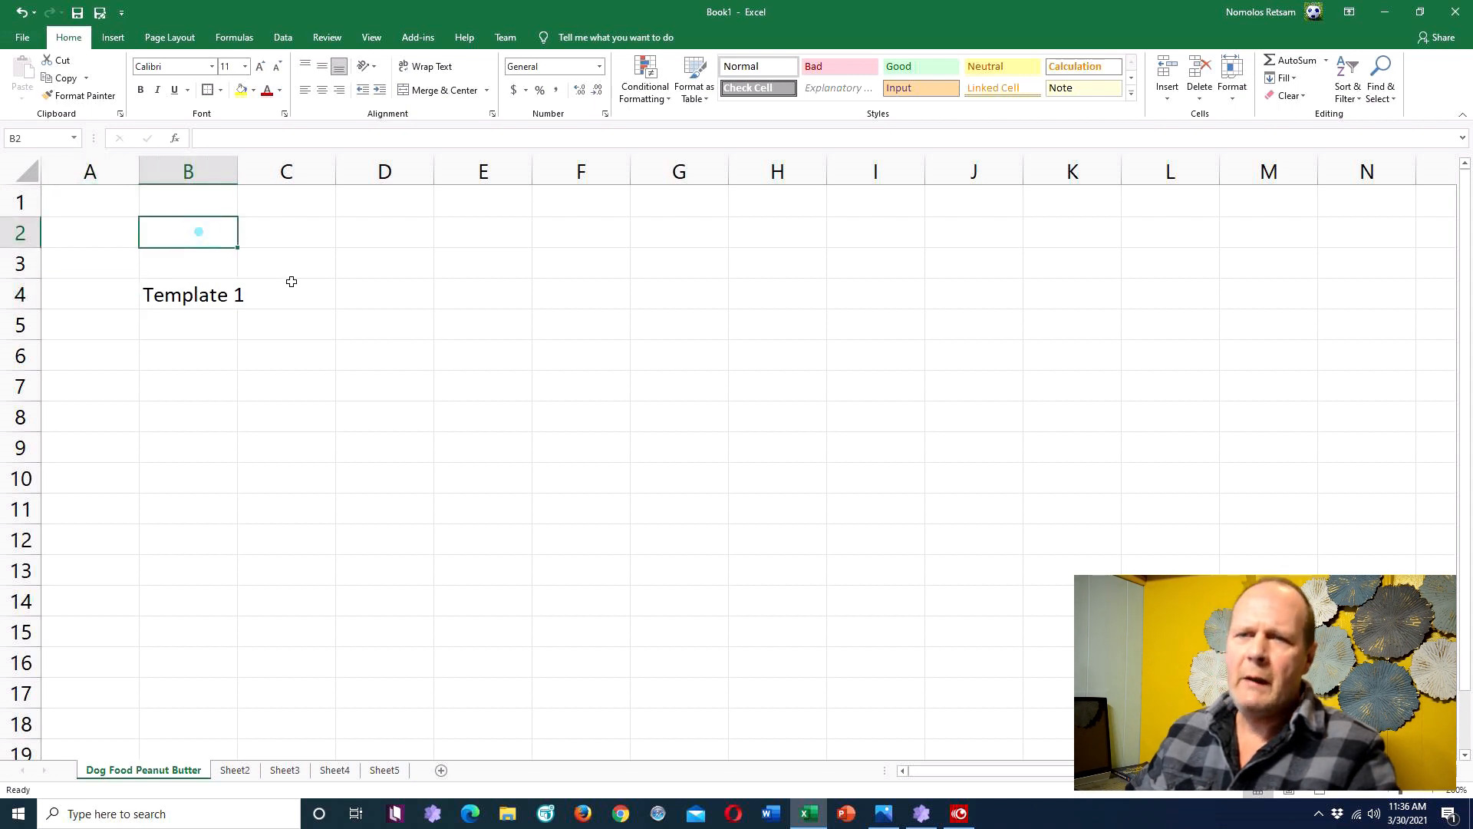
{"action": "left_click", "coordinate": [227, 293]}
{"action": "key", "text": "BackSpace"}
{"action": "left_click", "coordinate": [200, 230]}
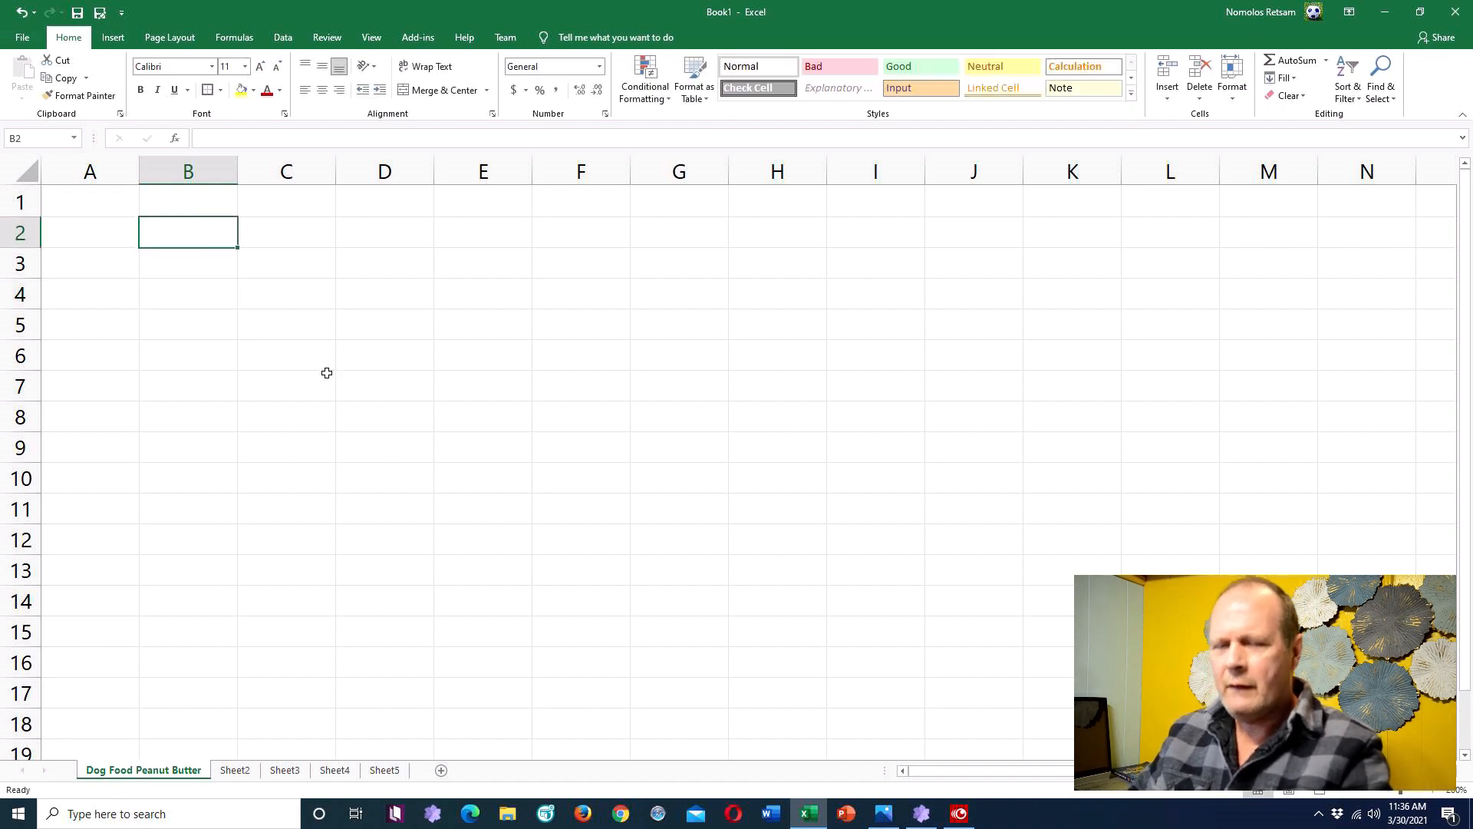
Step: Move the cell selection back and forth along row 2, ending at cell T2
{"action": "key", "text": "Right"}
{"action": "key", "text": "Right"}
{"action": "key", "text": "Right"}
{"action": "key", "text": "Right"}
{"action": "key", "text": "Right"}
{"action": "key", "text": "Right"}
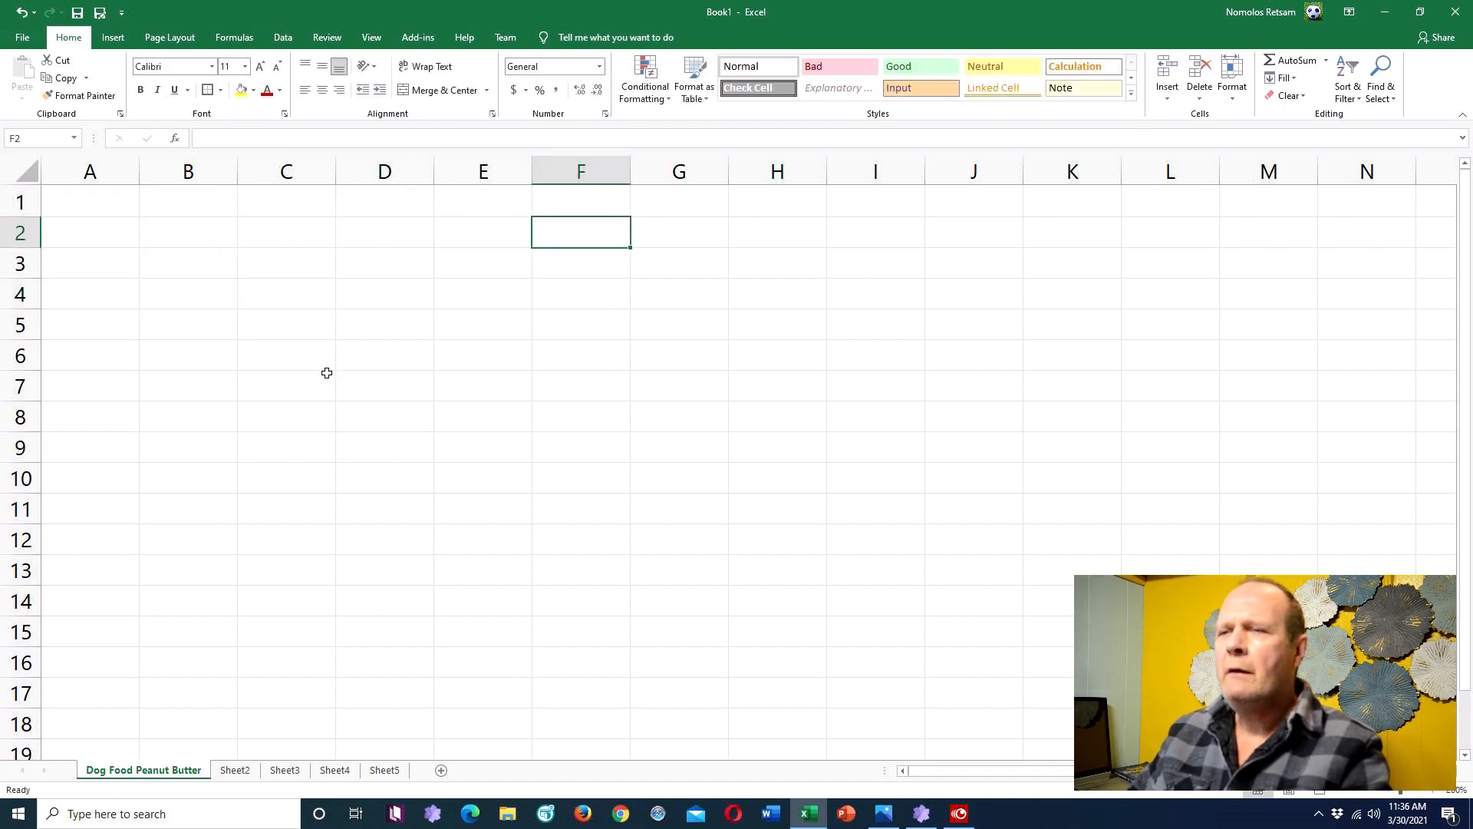
{"action": "key", "text": "Right"}
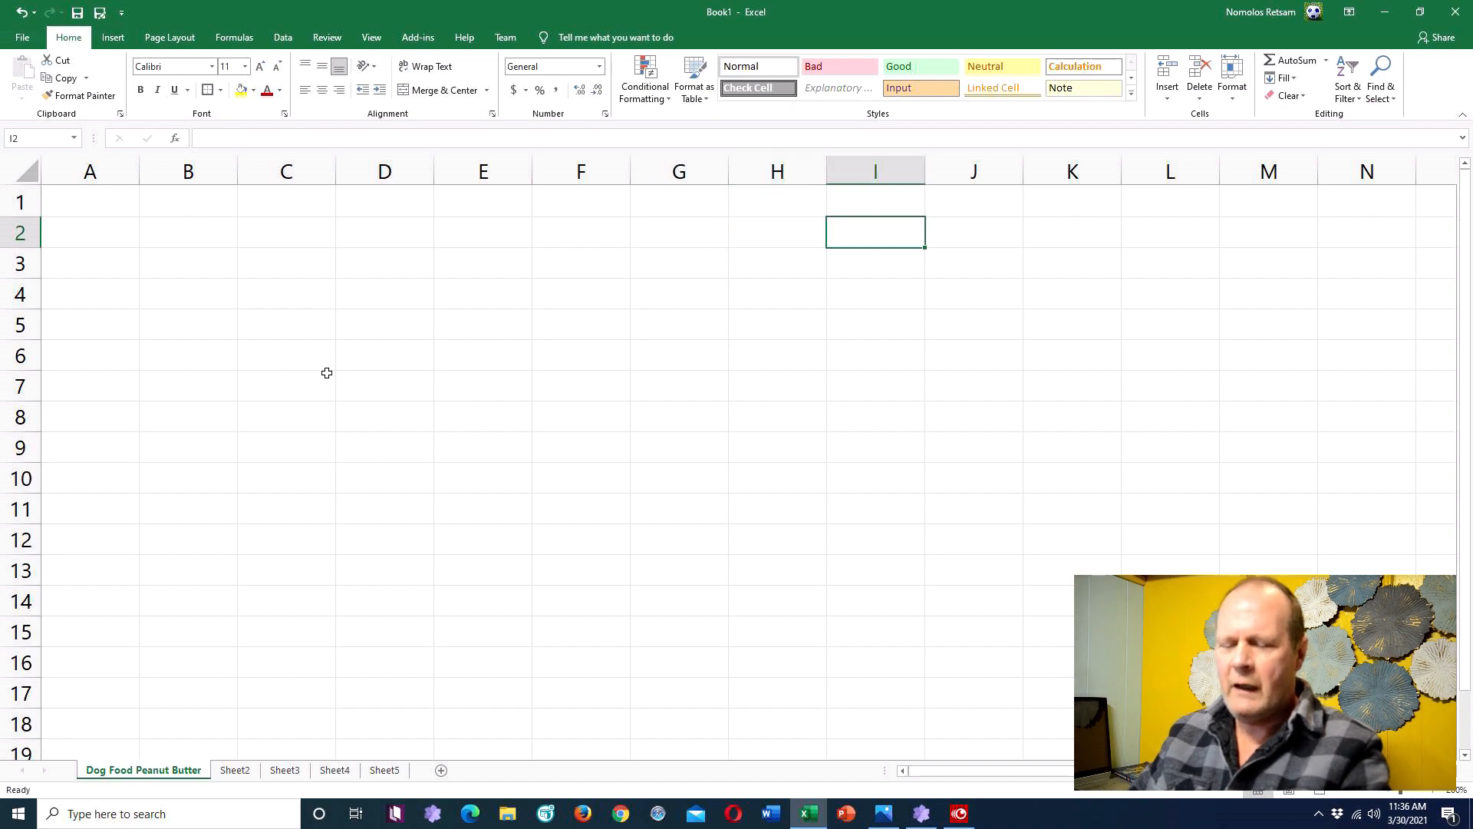
{"action": "key", "text": "Left"}
{"action": "key", "text": "Left"}
{"action": "key", "text": "Left"}
{"action": "key", "text": "Left"}
{"action": "key", "text": "Left"}
{"action": "key", "text": "Left"}
{"action": "key", "text": "Right"}
{"action": "key", "text": "Right"}
{"action": "key", "text": "Right"}
{"action": "key", "text": "Right"}
{"action": "key", "text": "Right"}
{"action": "key", "text": "Right"}
{"action": "key", "text": "Right"}
{"action": "key", "text": "Right"}
{"action": "key", "text": "Right"}
{"action": "key", "text": "Right"}
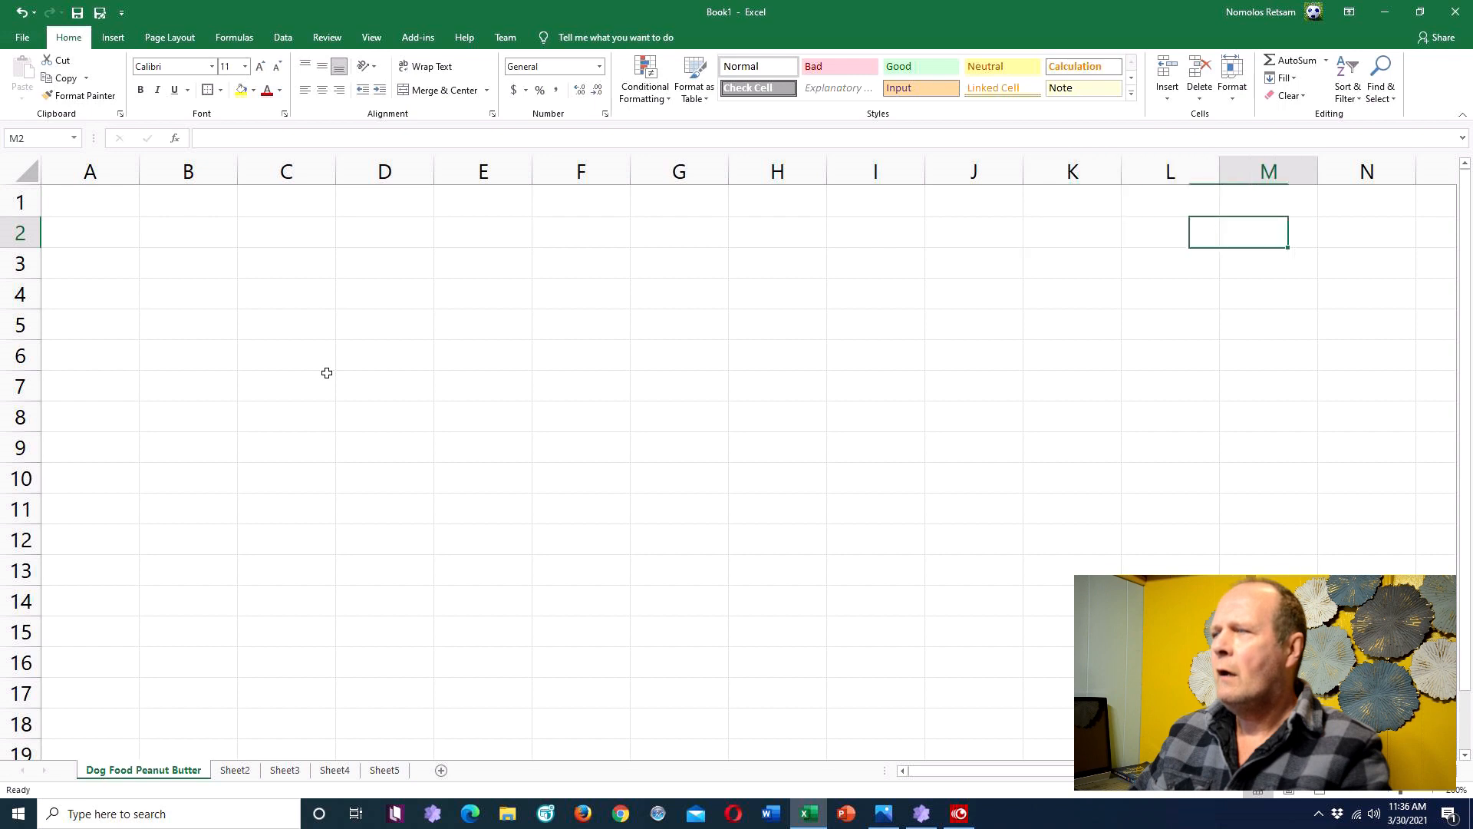
{"action": "key", "text": "Right"}
{"action": "key", "text": "Right"}
{"action": "key", "text": "Right"}
{"action": "key", "text": "Right"}
{"action": "key", "text": "Right"}
{"action": "key", "text": "Right"}
{"action": "key", "text": "Right"}
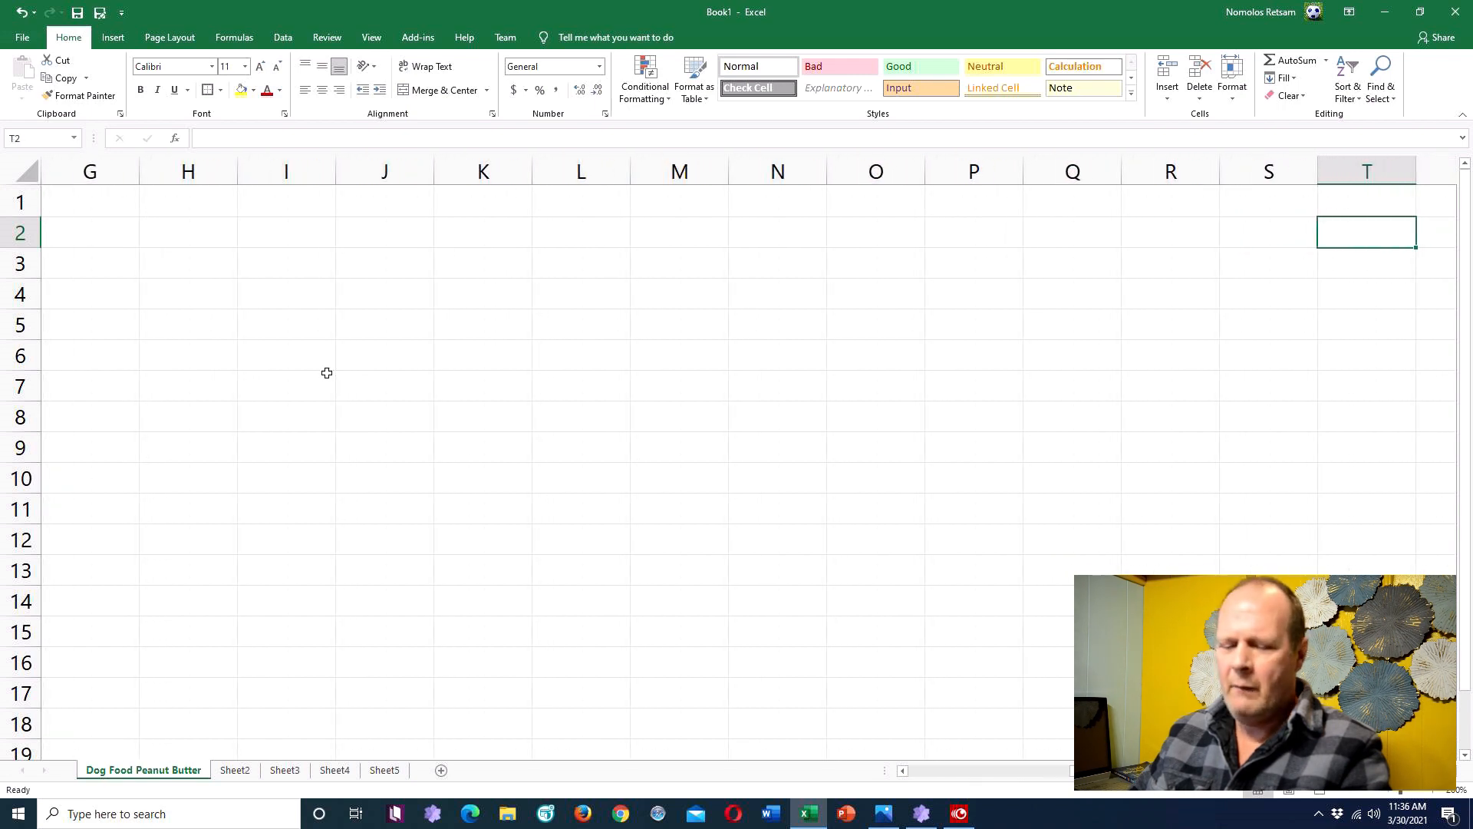
Step: Move the cell selection back along row 2 from T2 to cell A2
{"action": "key", "text": "Left"}
{"action": "key", "text": "Left"}
{"action": "key", "text": "Left"}
{"action": "key", "text": "Left"}
{"action": "key", "text": "Left"}
{"action": "key", "text": "Left"}
{"action": "key", "text": "Left"}
{"action": "key", "text": "Left"}
{"action": "key", "text": "Left"}
{"action": "key", "text": "Left"}
{"action": "key", "text": "Left"}
{"action": "key", "text": "Left"}
{"action": "key", "text": "Left"}
{"action": "key", "text": "Left"}
{"action": "key", "text": "Left"}
{"action": "key", "text": "Left"}
{"action": "key", "text": "Left"}
{"action": "key", "text": "Left"}
{"action": "key", "text": "Left"}
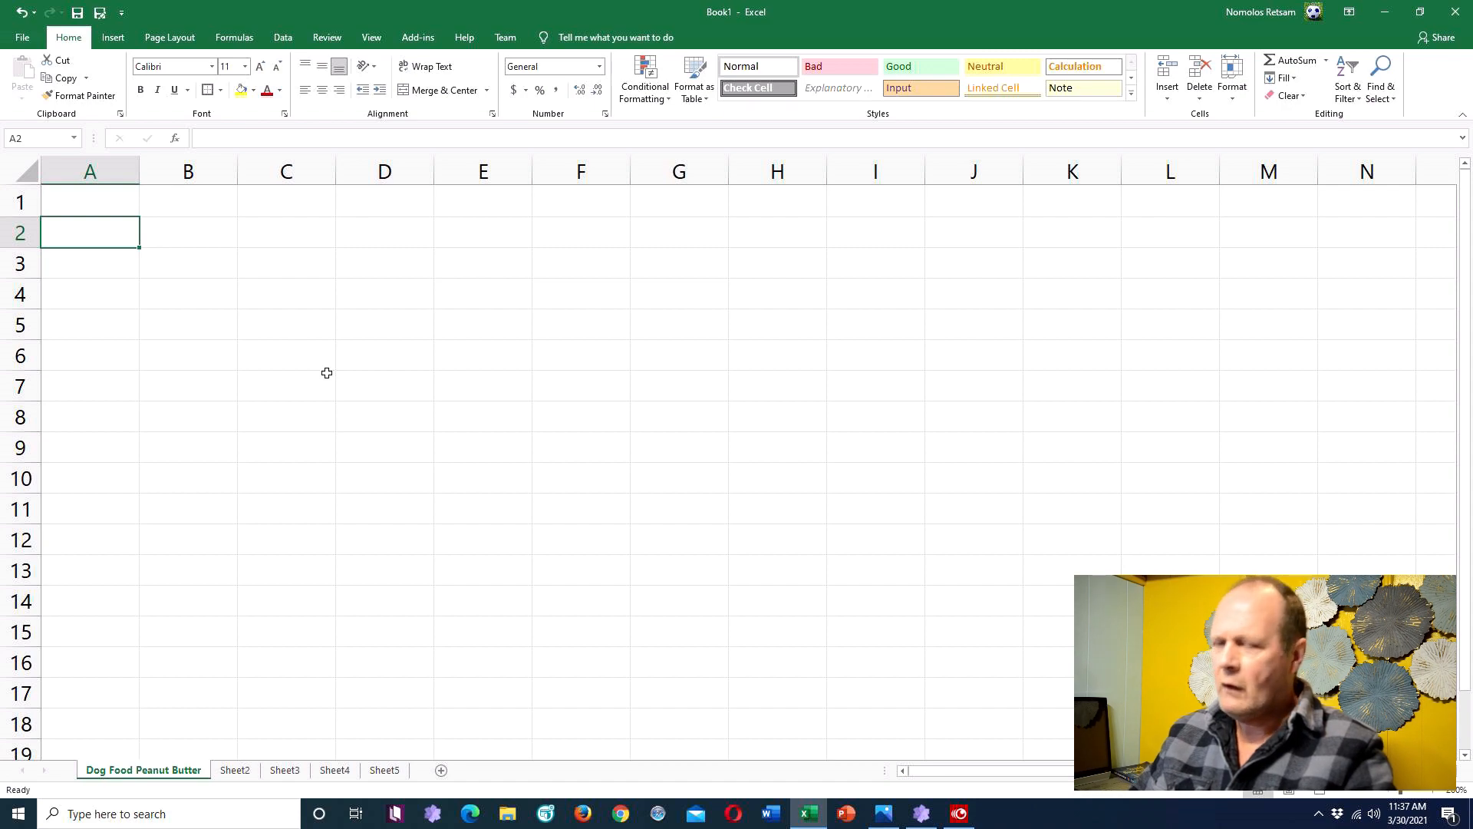
Step: Move the selection to B3, down column B to B7, and back up to cell B2
{"action": "key", "text": "Down"}
{"action": "key", "text": "Right"}
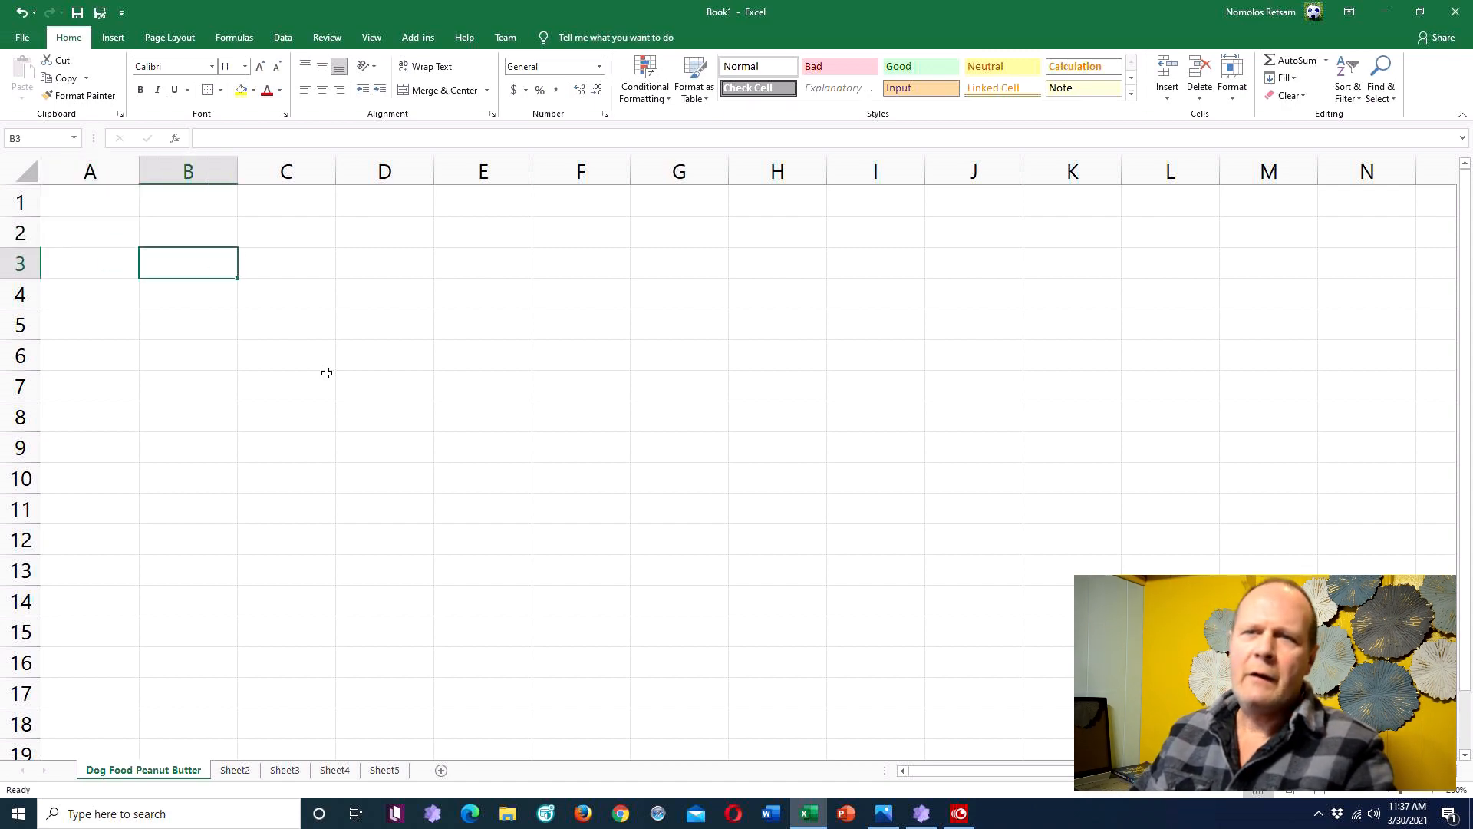
{"action": "key", "text": "Down"}
{"action": "key", "text": "Down"}
{"action": "key", "text": "Down"}
{"action": "key", "text": "Down"}
{"action": "key", "text": "Down"}
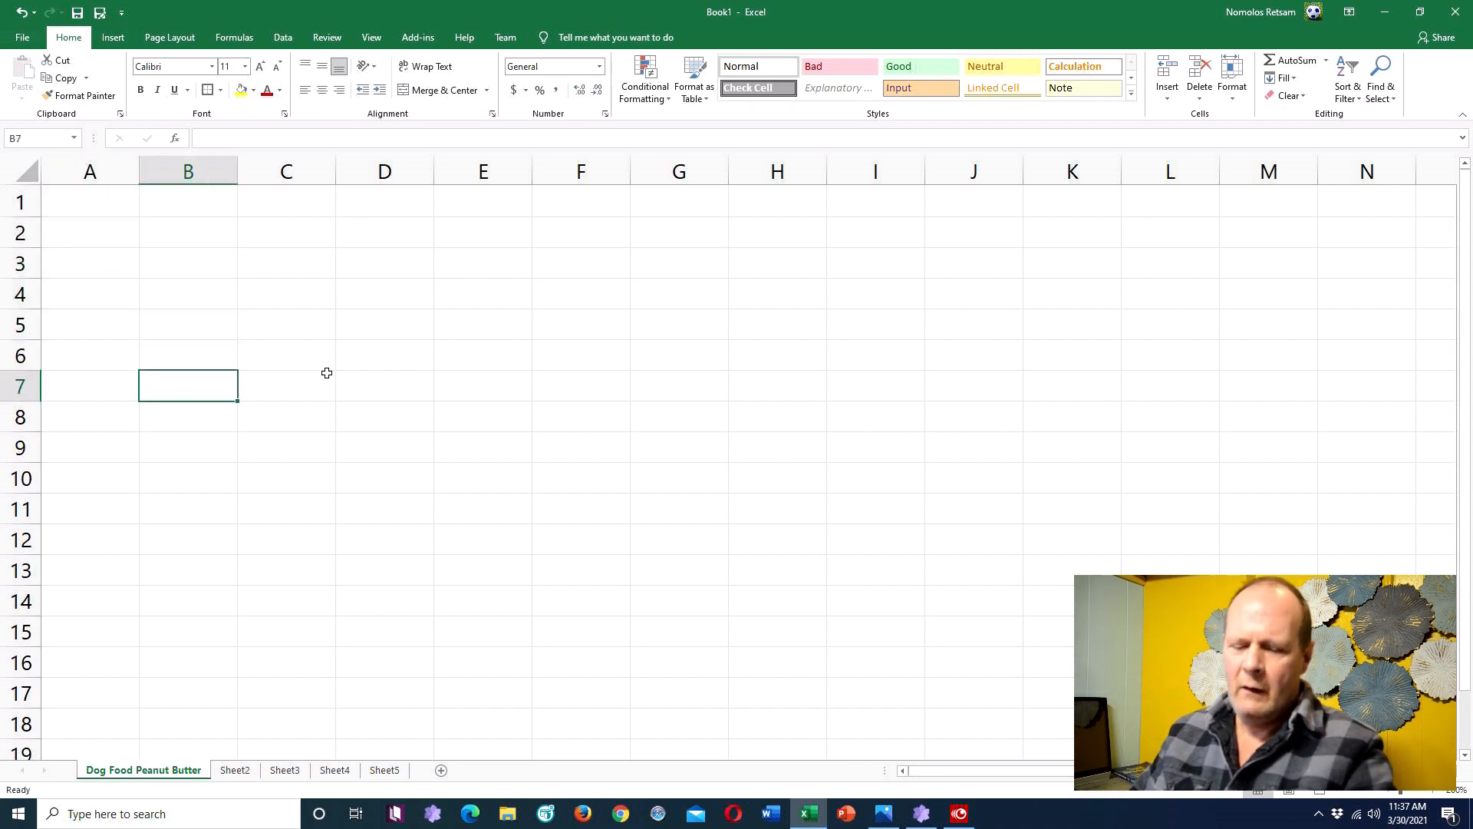
{"action": "key", "text": "Up"}
{"action": "key", "text": "Up"}
{"action": "key", "text": "Up"}
{"action": "key", "text": "Up"}
{"action": "key", "text": "Up"}
{"action": "key", "text": "Up"}
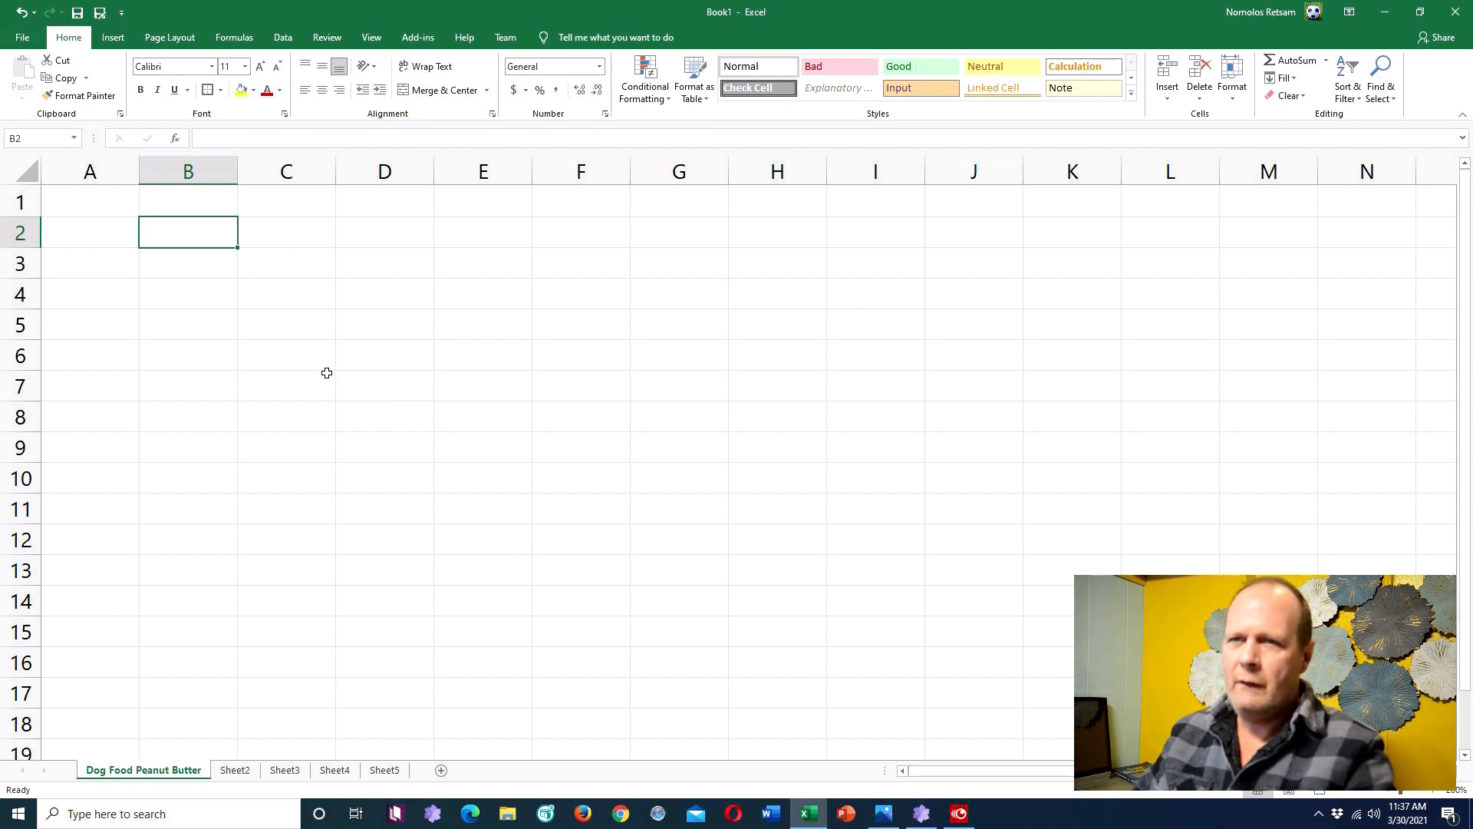
Step: Move the selection cell by cell along row 2 and back, then down column B and back to B2
{"action": "key", "text": "Right"}
{"action": "key", "text": "Right"}
{"action": "key", "text": "Right"}
{"action": "key", "text": "Right"}
{"action": "key", "text": "Right"}
{"action": "key", "text": "Right"}
{"action": "key", "text": "Right"}
{"action": "key", "text": "Right"}
{"action": "key", "text": "Right"}
{"action": "key", "text": "Left"}
{"action": "key", "text": "Left"}
{"action": "key", "text": "Left"}
{"action": "key", "text": "Left"}
{"action": "key", "text": "Left"}
{"action": "key", "text": "Left"}
{"action": "key", "text": "Left"}
{"action": "key", "text": "Left"}
{"action": "key", "text": "Left"}
{"action": "key", "text": "Right"}
{"action": "key", "text": "Right"}
{"action": "key", "text": "Right"}
{"action": "key", "text": "Right"}
{"action": "key", "text": "Left"}
{"action": "key", "text": "Left"}
{"action": "key", "text": "Left"}
{"action": "key", "text": "Left"}
{"action": "key", "text": "Down"}
{"action": "key", "text": "Down"}
{"action": "key", "text": "Down"}
{"action": "key", "text": "Down"}
{"action": "key", "text": "Down"}
{"action": "key", "text": "Down"}
{"action": "key", "text": "Down"}
{"action": "key", "text": "Up"}
{"action": "key", "text": "Up"}
{"action": "key", "text": "Up"}
{"action": "key", "text": "Up"}
{"action": "key", "text": "Up"}
{"action": "key", "text": "Up"}
{"action": "key", "text": "Up"}
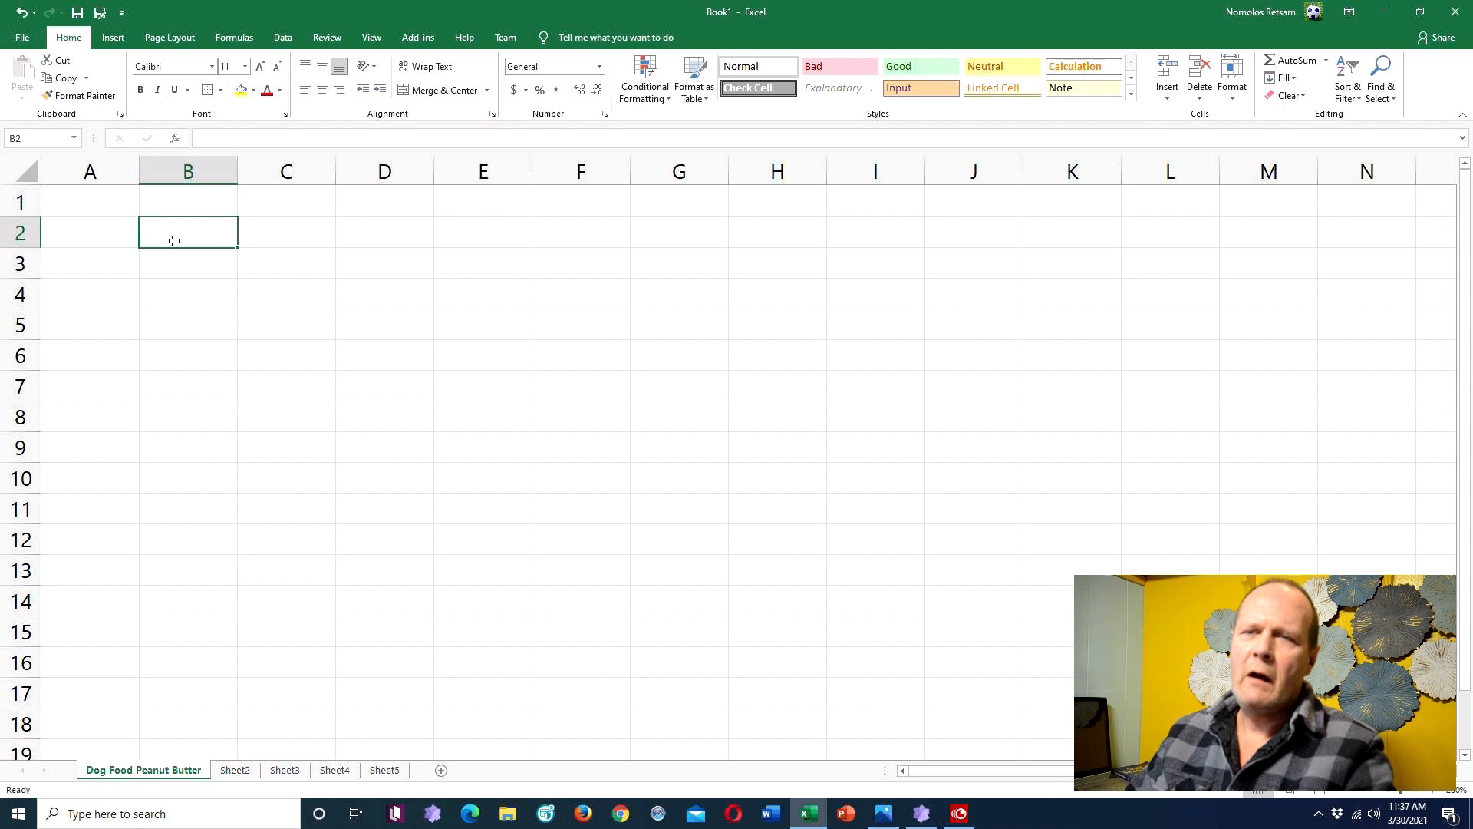
Step: Select single cells A2, B3, D6, D9, B10 and C6 in turn, a block of cells starting at B3, and cell E6
{"action": "left_click", "coordinate": [114, 232]}
{"action": "left_click", "coordinate": [200, 269]}
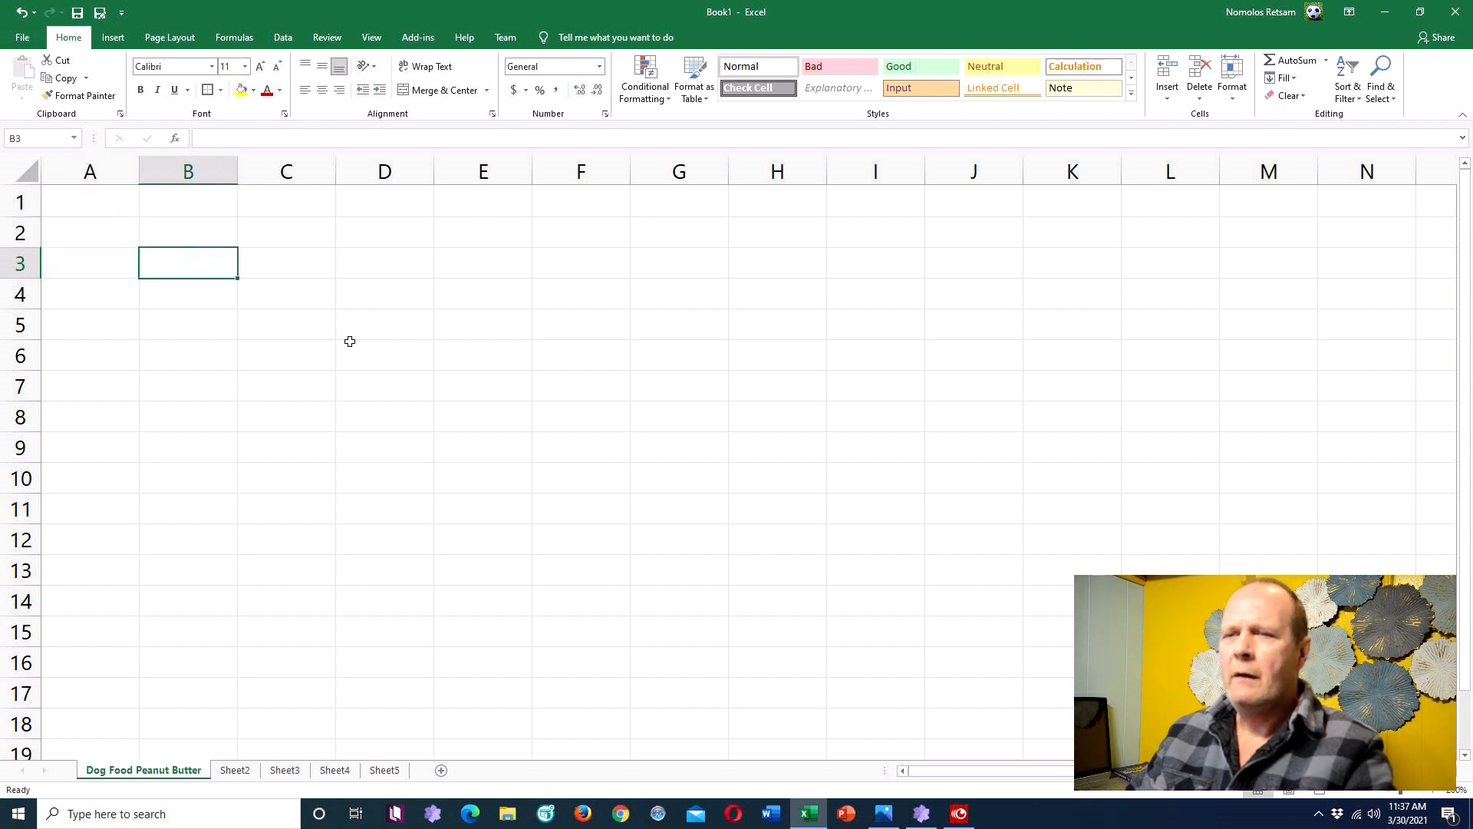
{"action": "left_click", "coordinate": [374, 362]}
{"action": "left_click", "coordinate": [385, 447]}
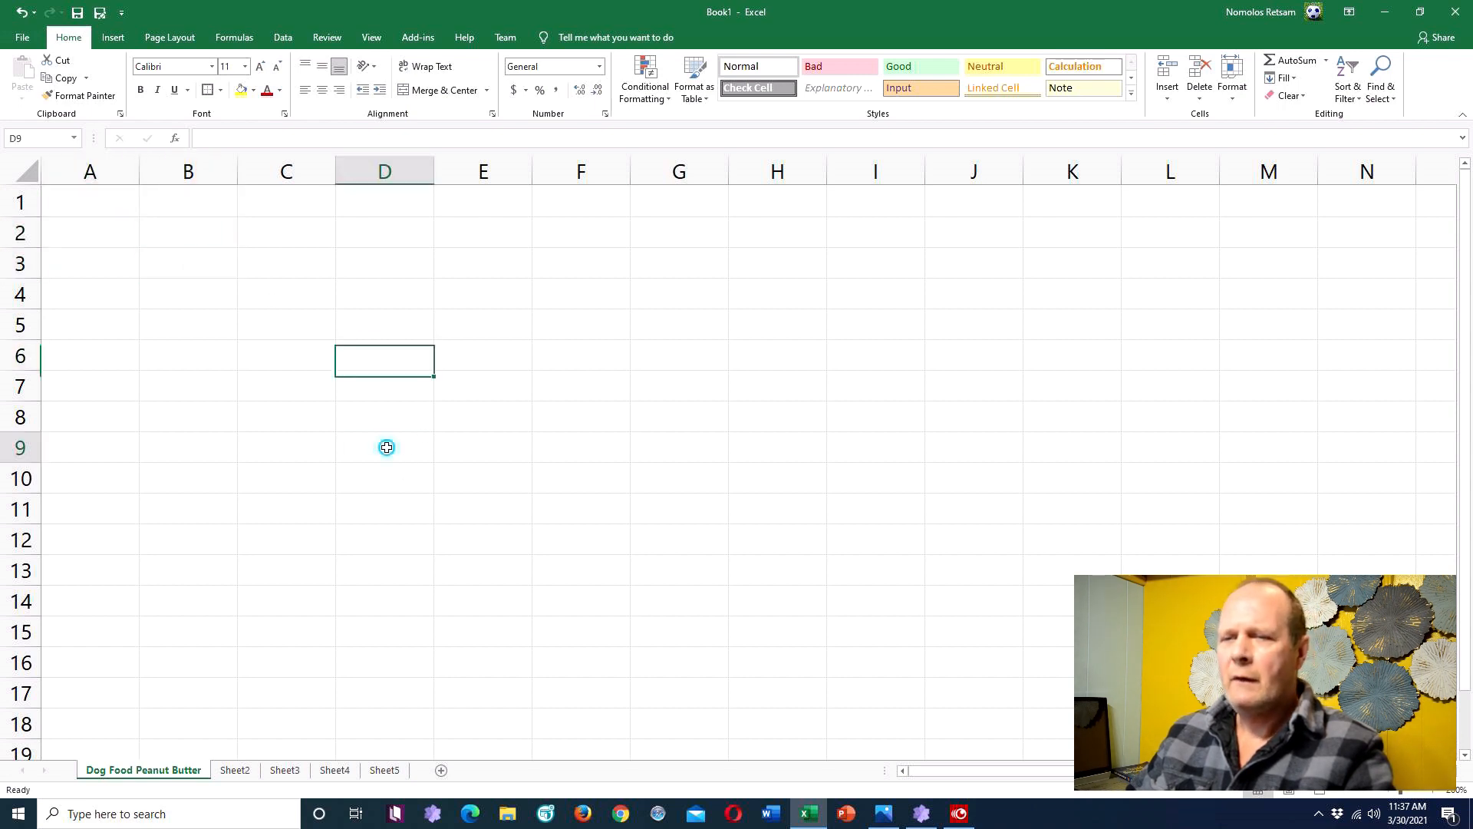
{"action": "left_click", "coordinate": [202, 482]}
{"action": "left_click", "coordinate": [306, 356]}
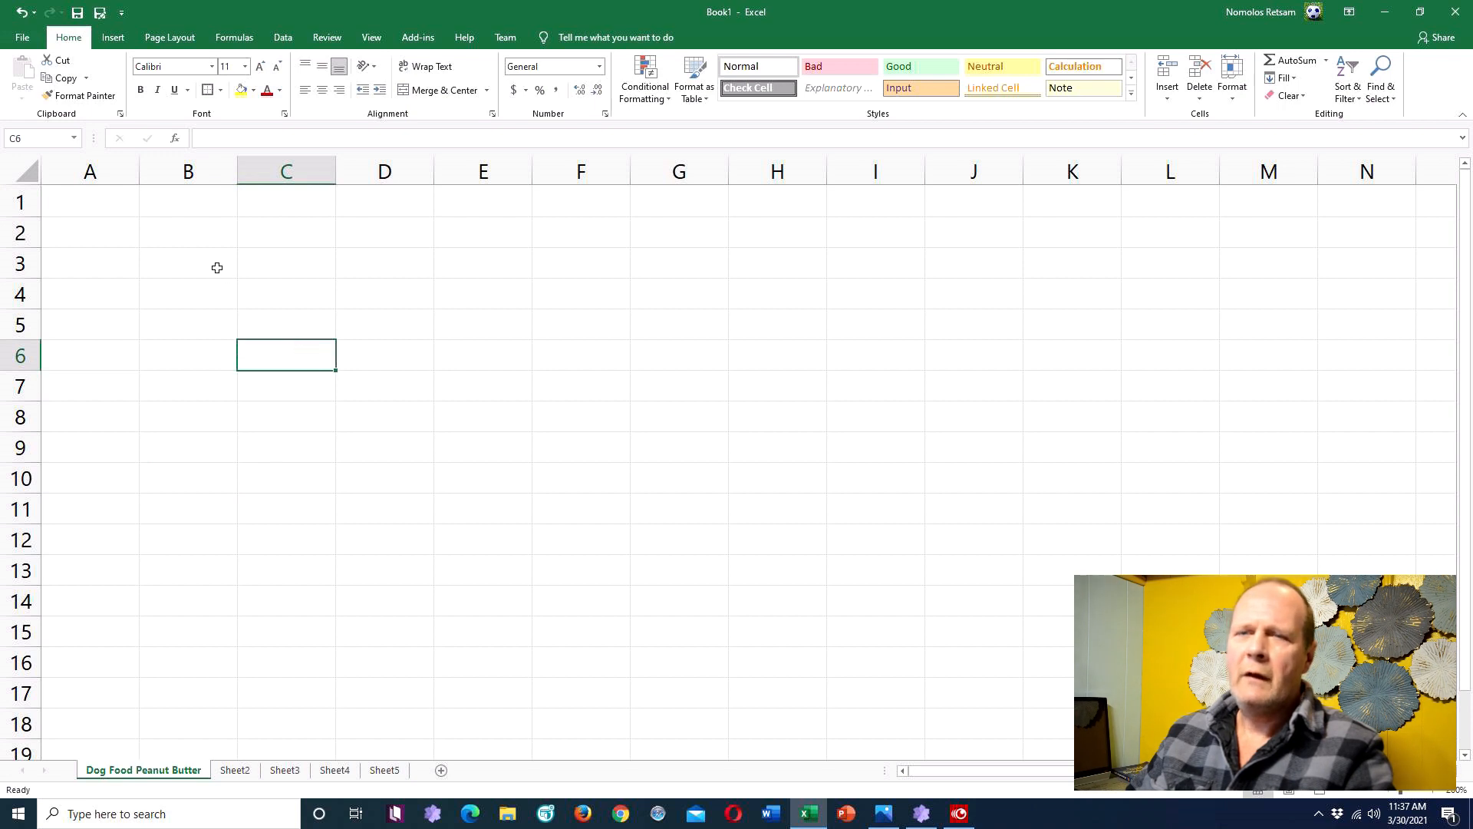
{"action": "left_click_drag", "start_coordinate": [199, 260], "coordinate": [413, 469]}
{"action": "left_click", "coordinate": [466, 359]}
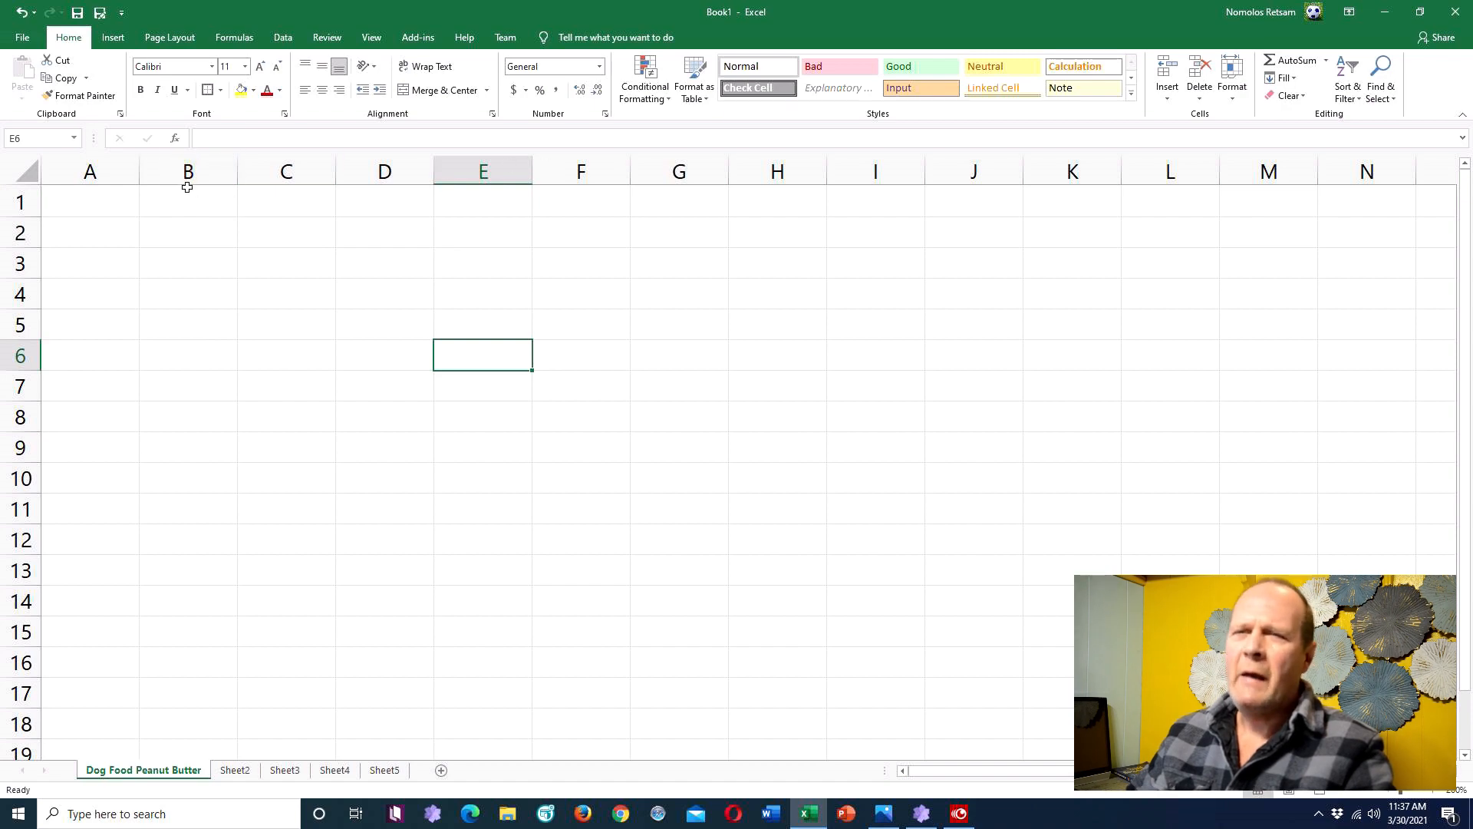
Step: Enter "Hello World" in cell B3
{"action": "left_click", "coordinate": [221, 266]}
{"action": "type", "text": "Hell"}
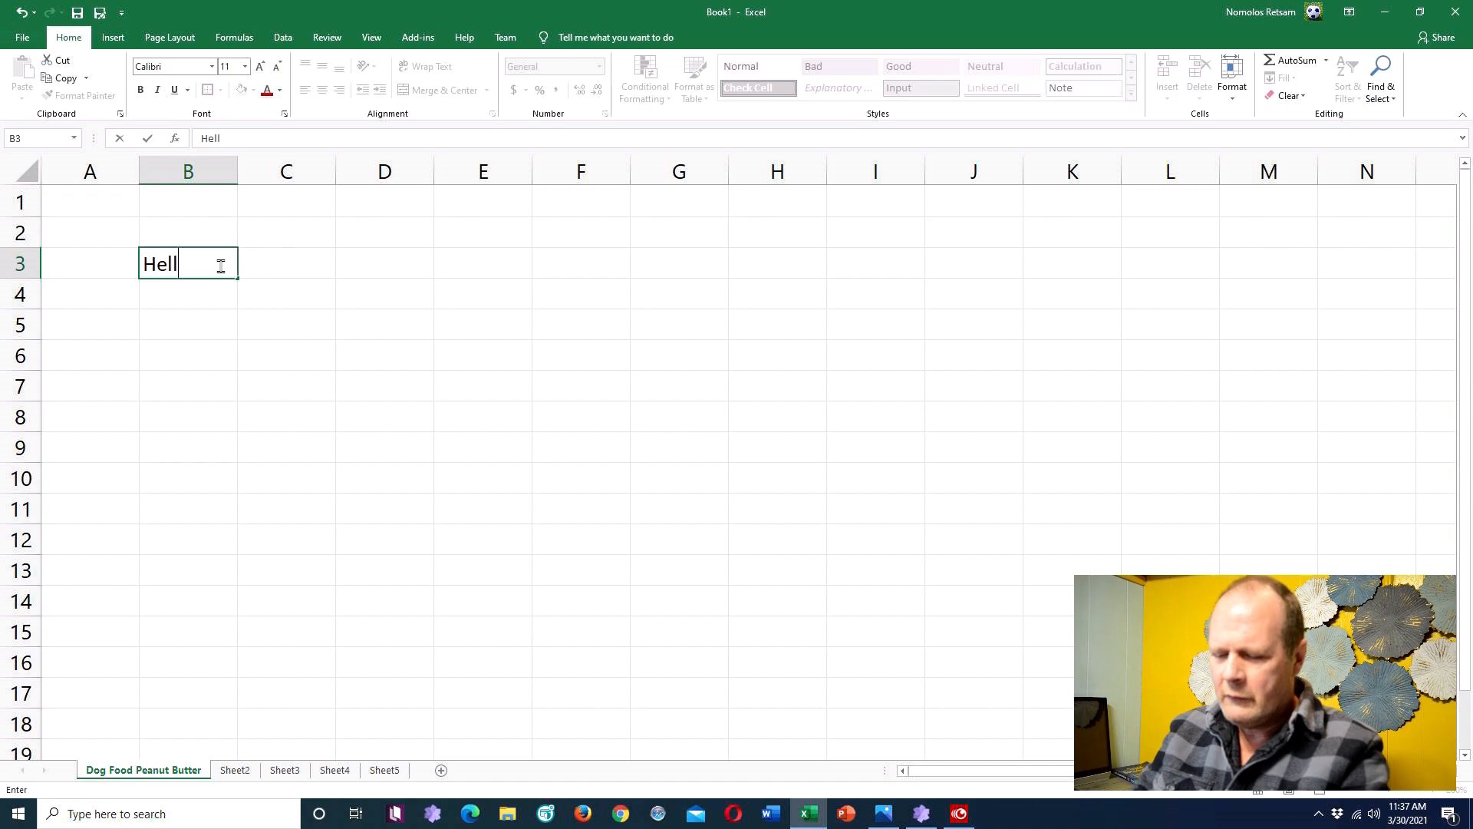
{"action": "type", "text": "o World"}
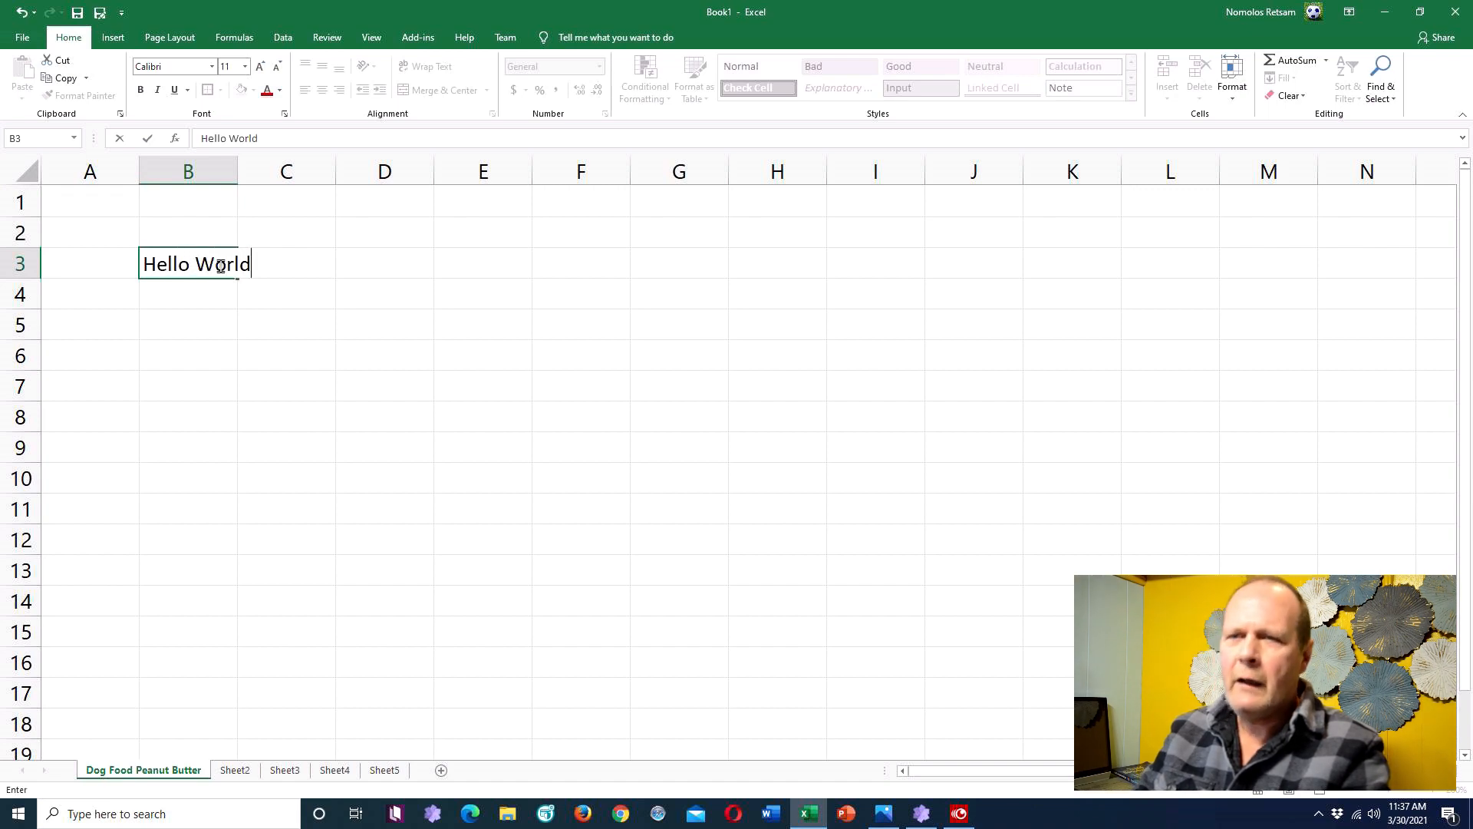
{"action": "key", "text": "Return"}
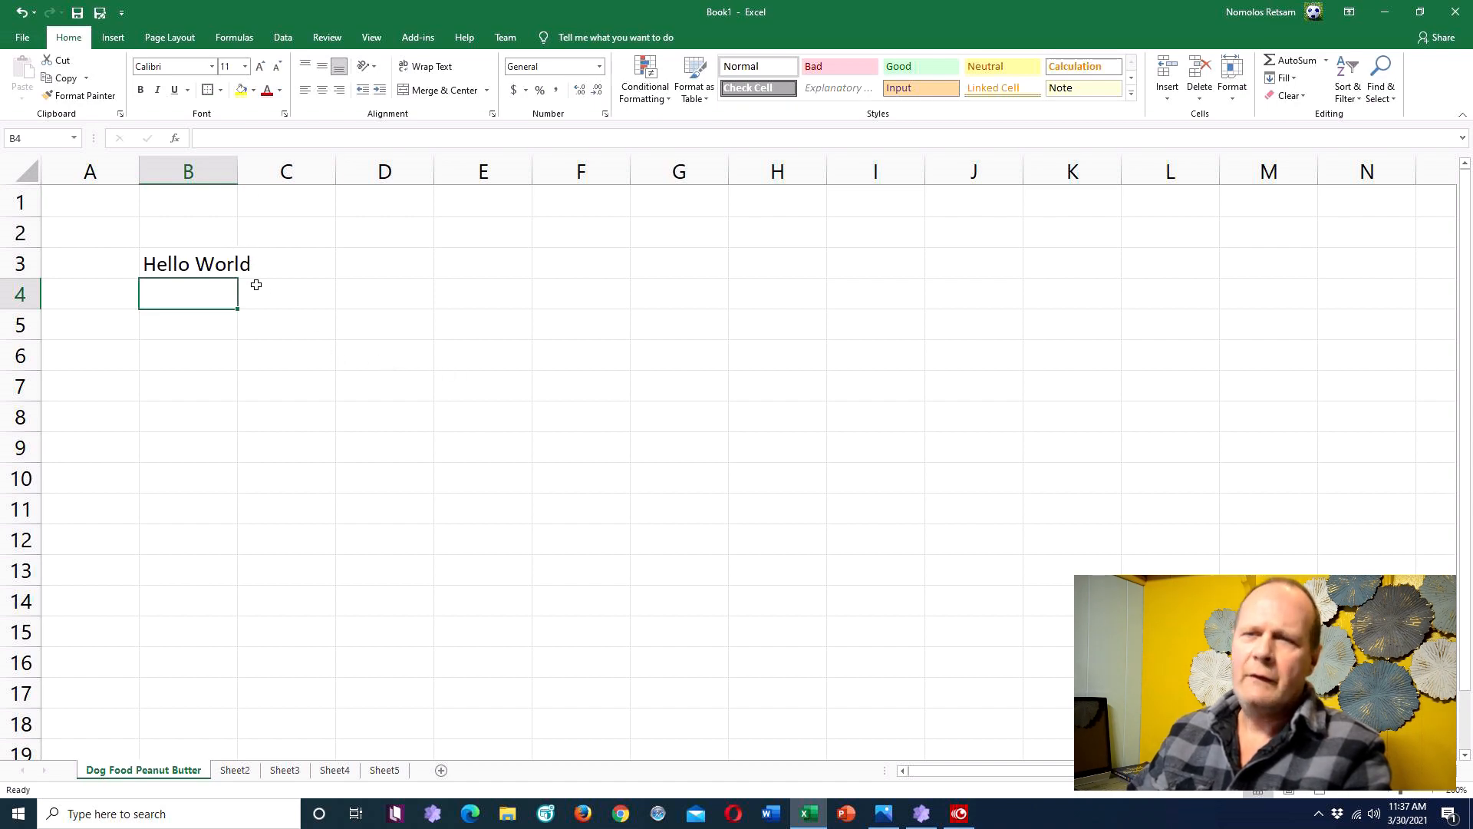
Step: Enter "Hello World" in cell C3 and check the full contents of cells B3 and C3
{"action": "left_click", "coordinate": [206, 265]}
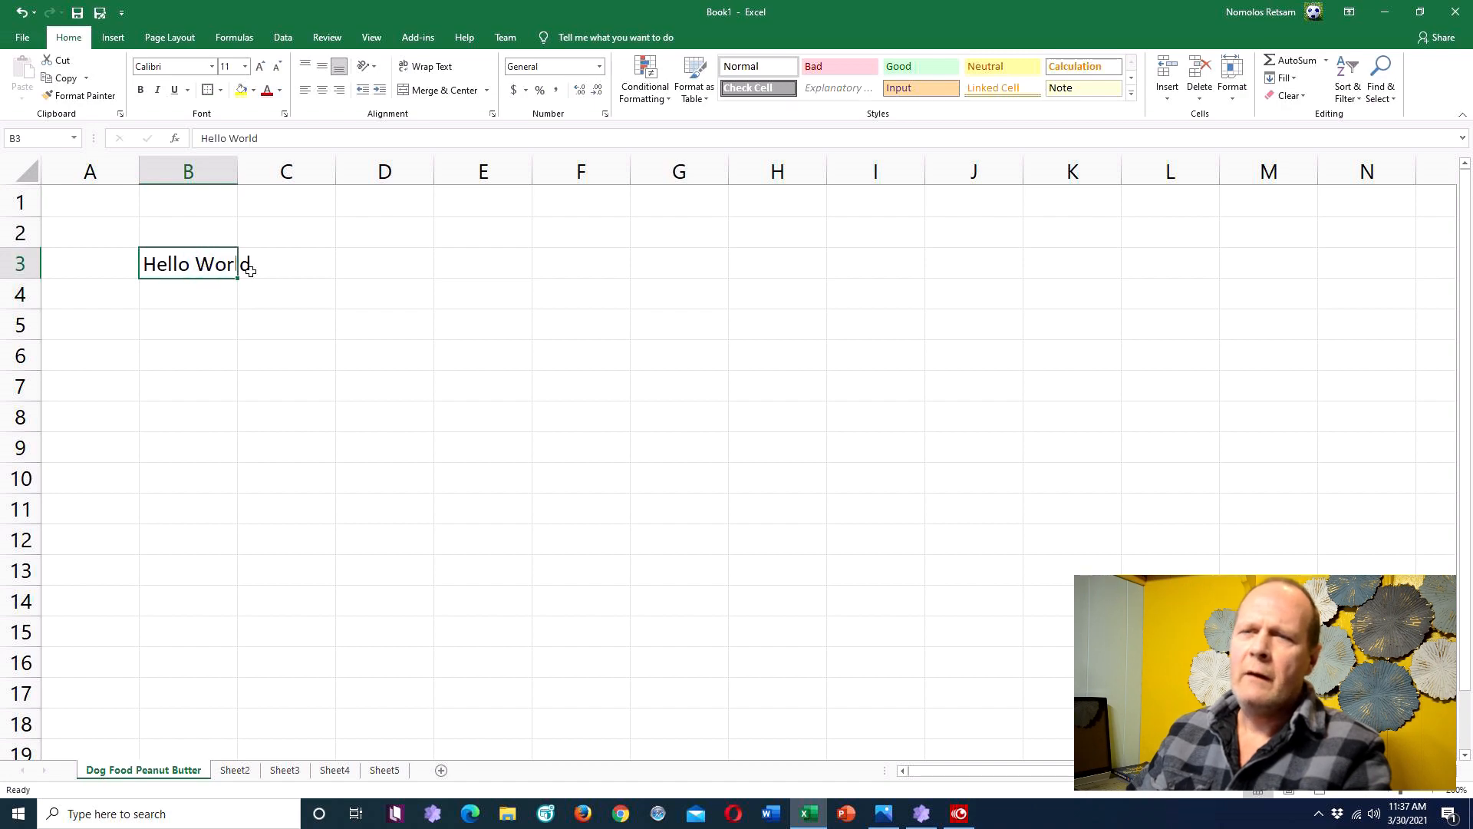
{"action": "left_click", "coordinate": [283, 263]}
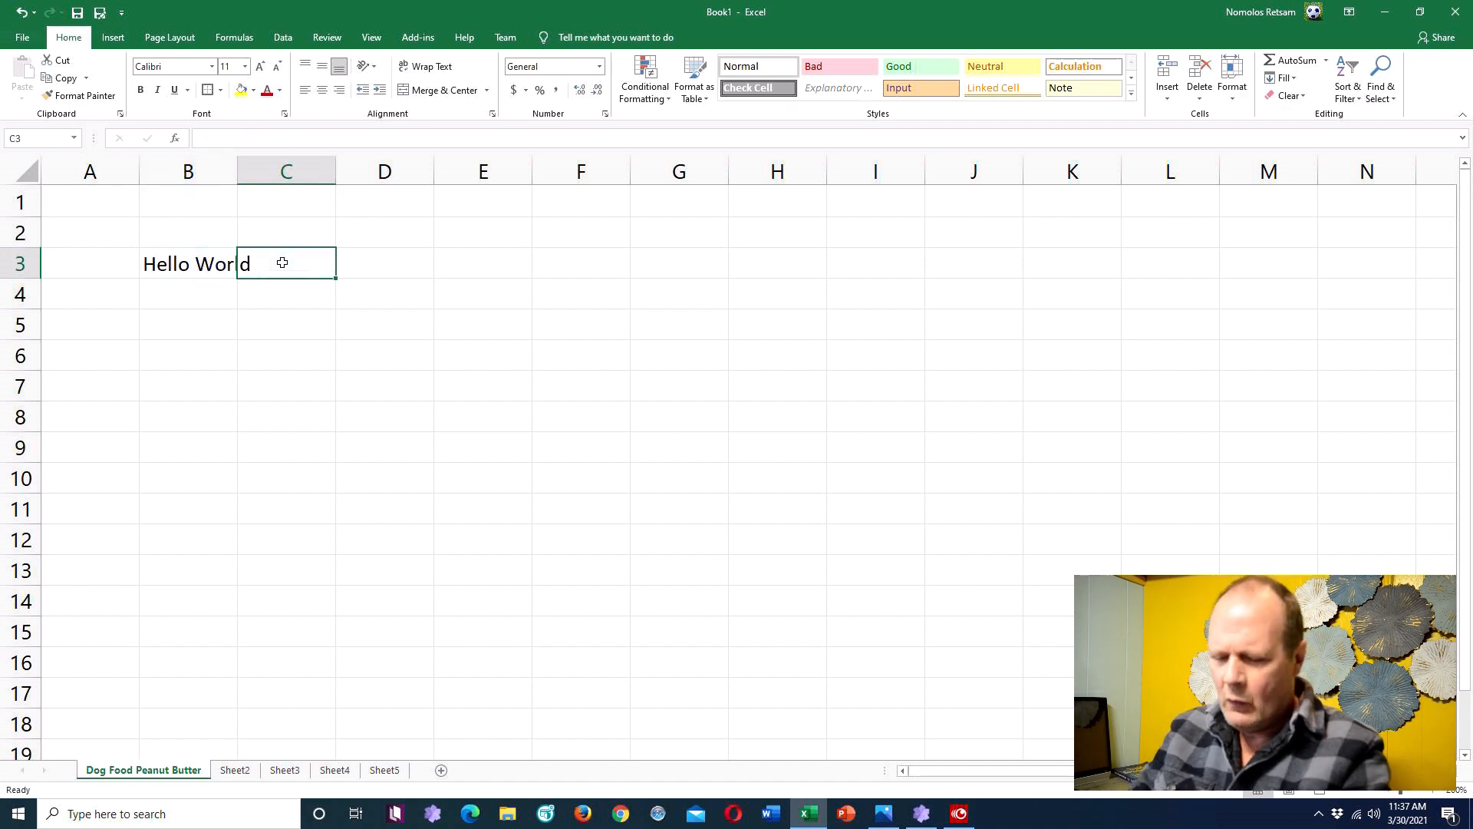
{"action": "type", "text": "Hello Worl"}
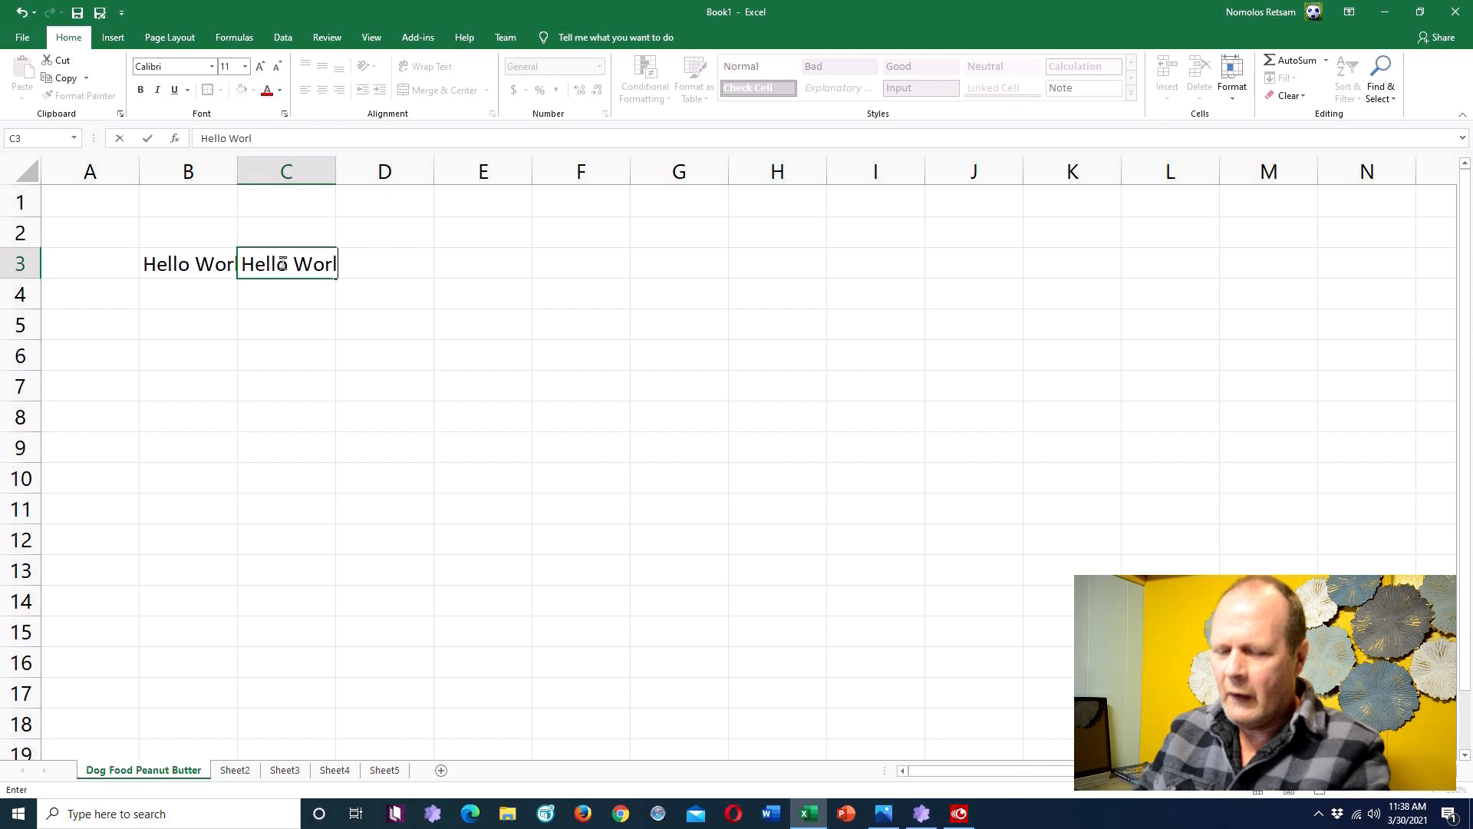
{"action": "type", "text": "d"}
{"action": "key", "text": "Return"}
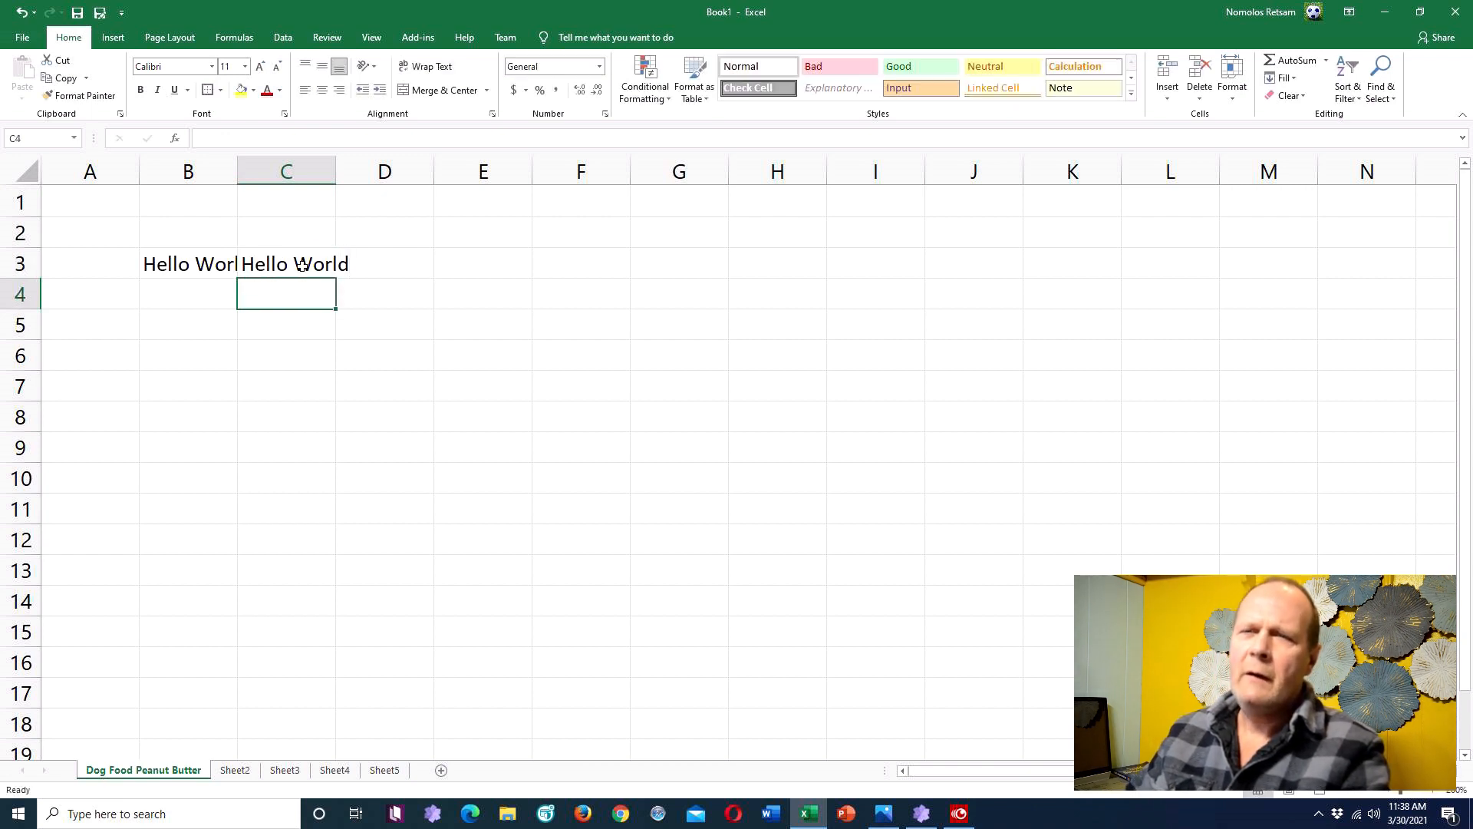
{"action": "left_click", "coordinate": [197, 263]}
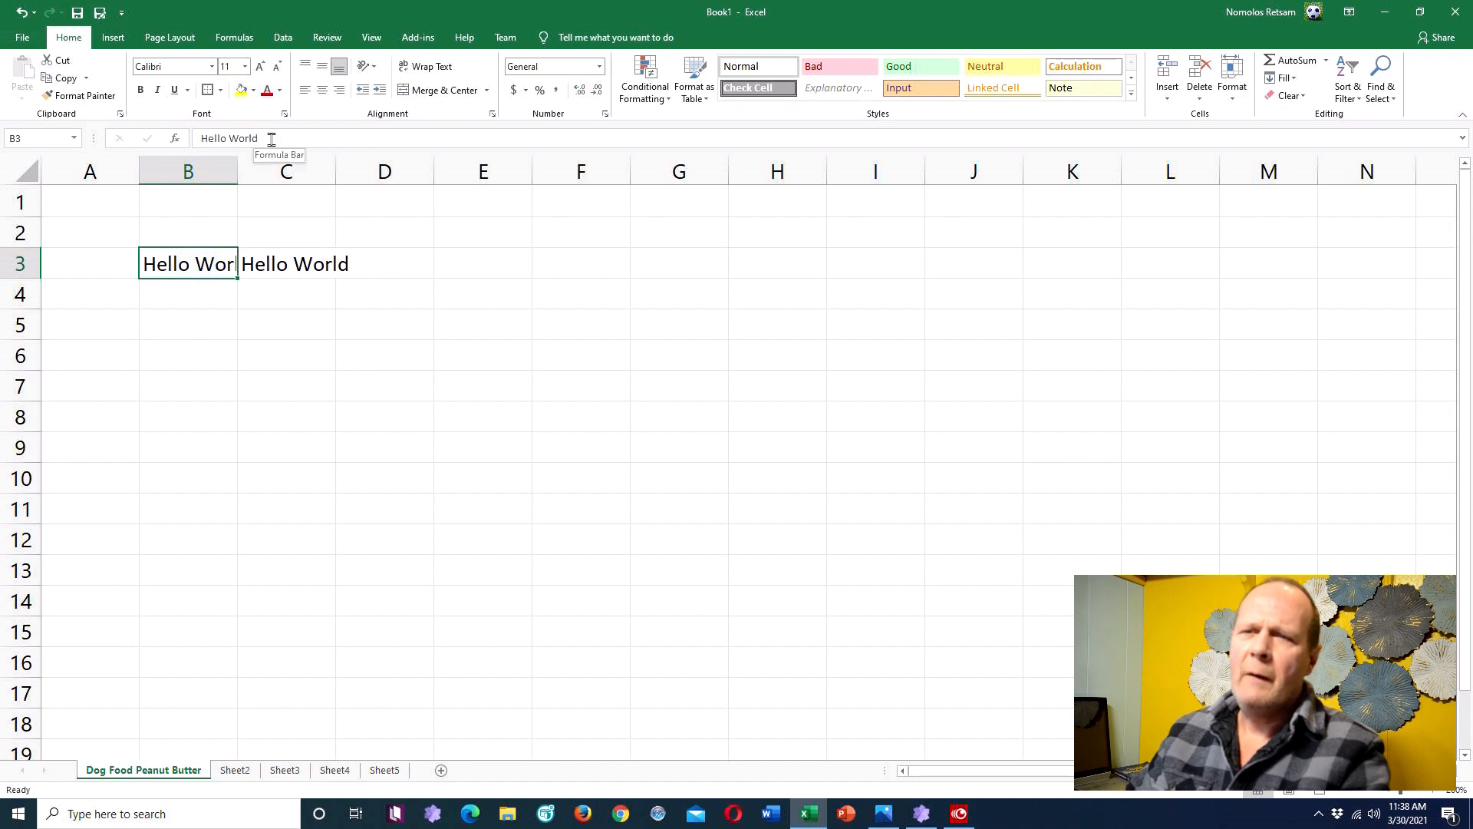
{"action": "left_click", "coordinate": [291, 265]}
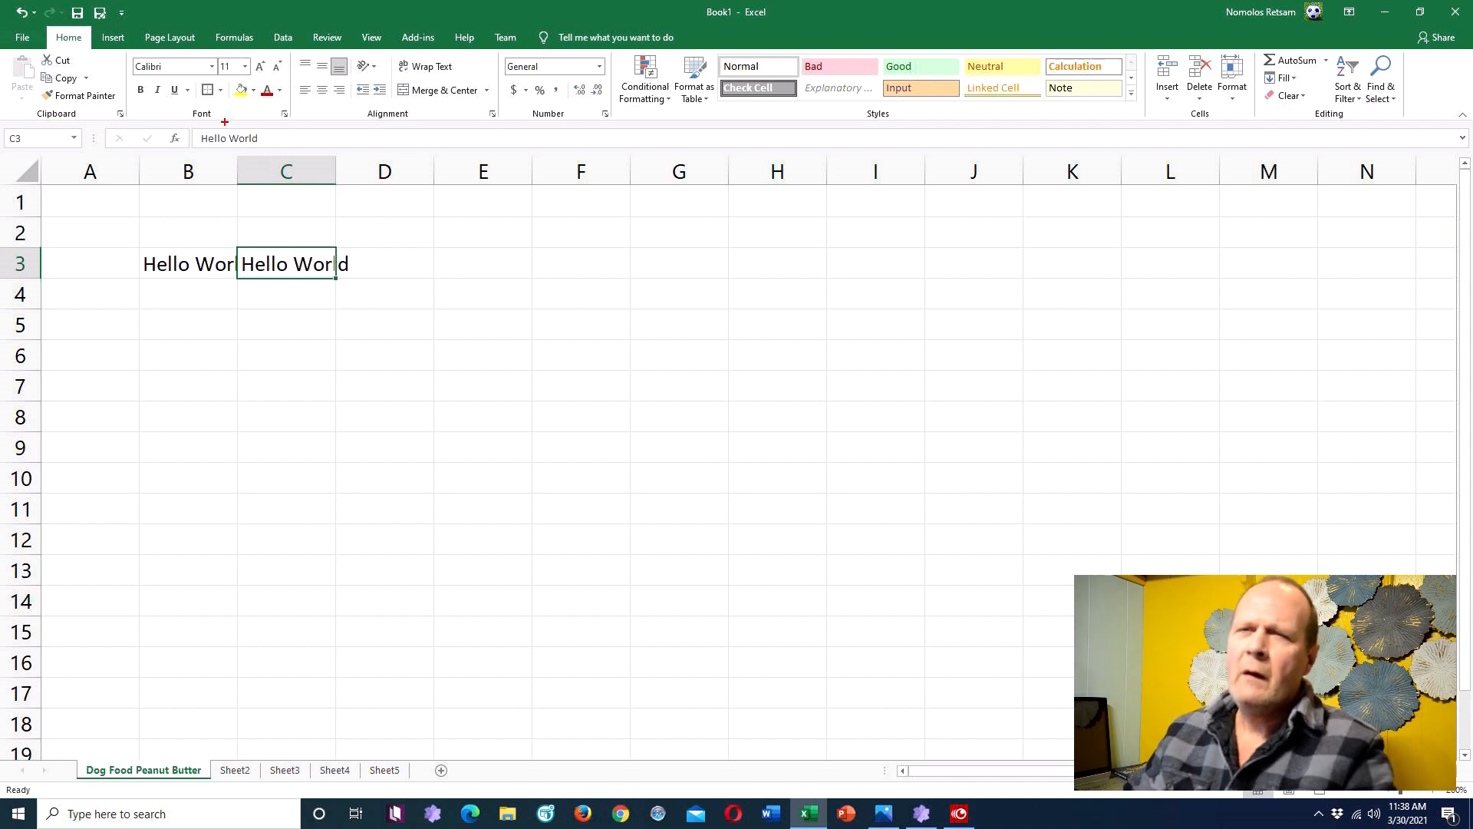
Step: Clear the text from cells C3 and B3
{"action": "mouse_move", "coordinate": [188, 121]}
{"action": "left_mouse_down"}
{"action": "mouse_move", "coordinate": [543, 157]}
{"action": "mouse_move", "coordinate": [992, 157]}
{"action": "left_mouse_up"}
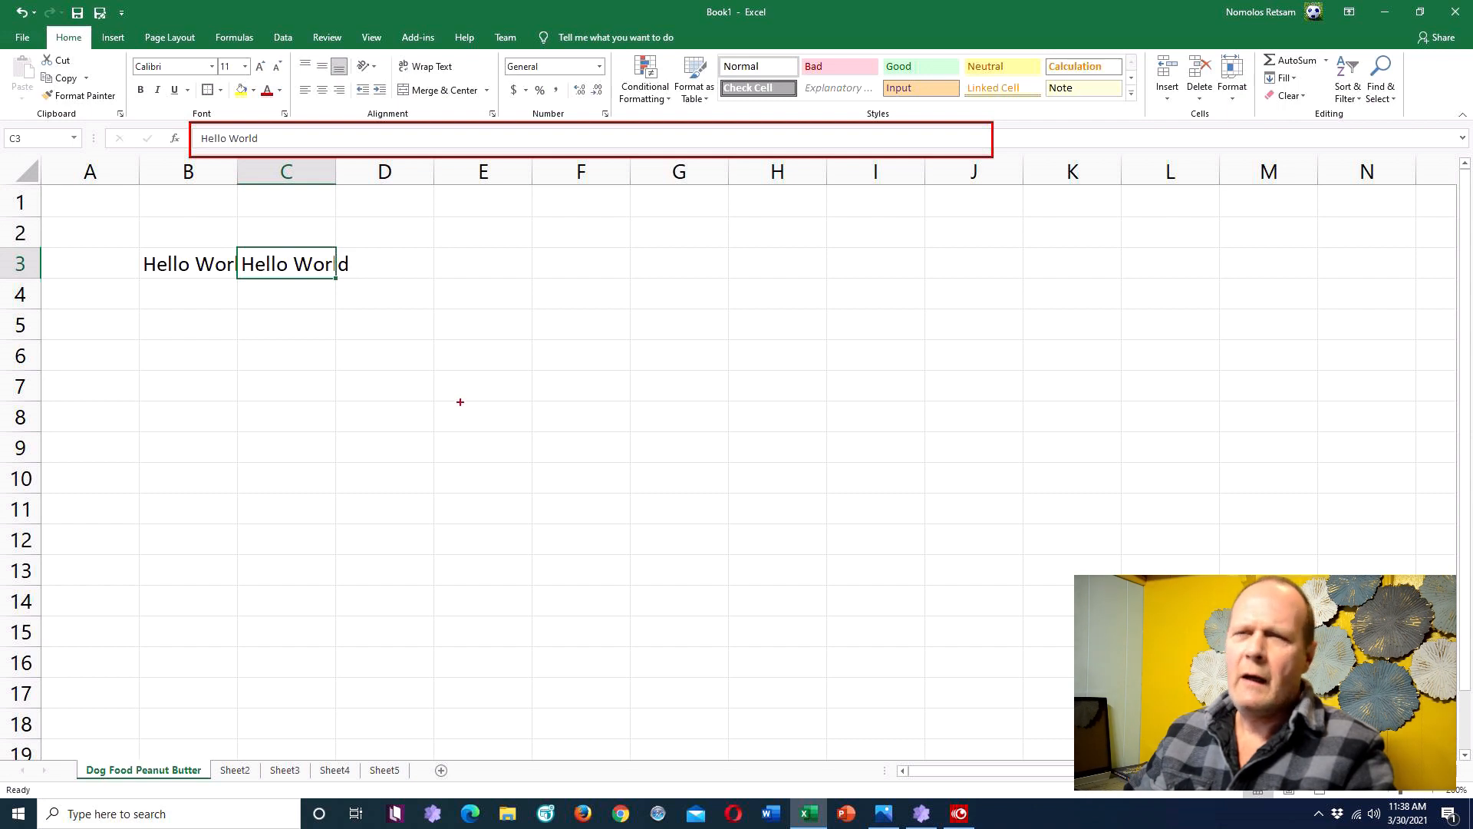
{"action": "key", "text": "Escape"}
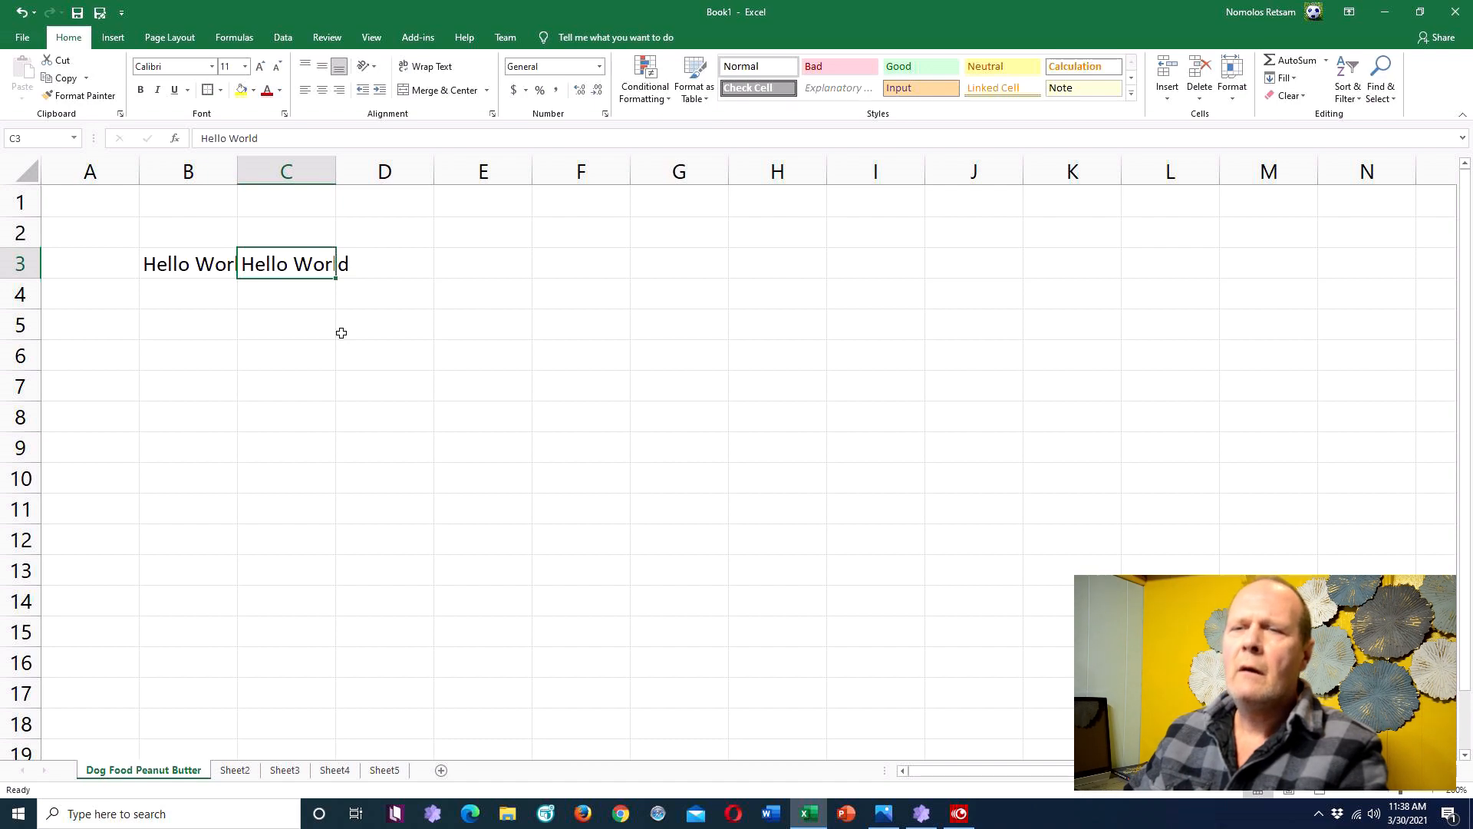
{"action": "key", "text": "BackSpace"}
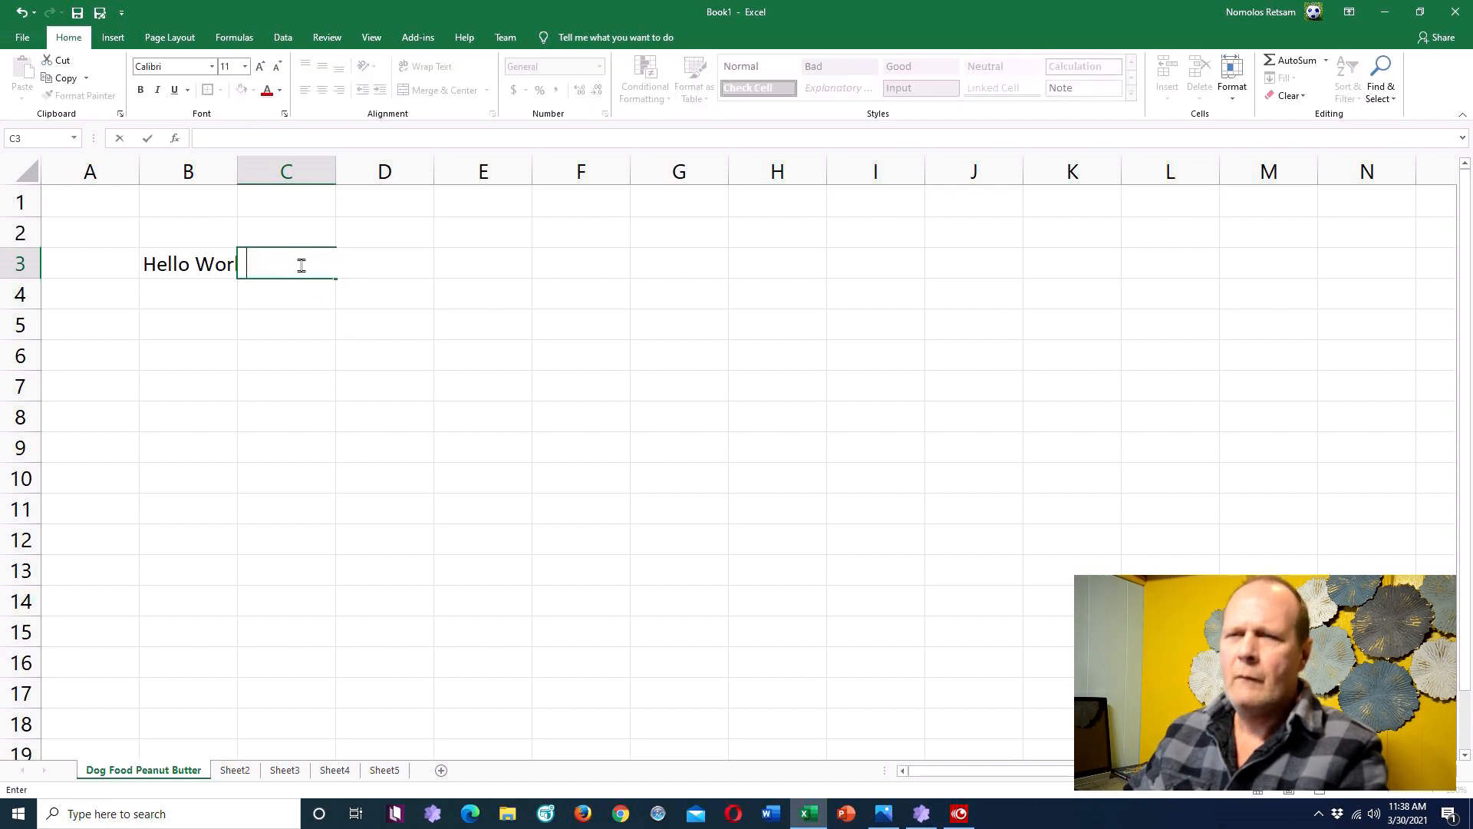
{"action": "key", "text": "Left"}
{"action": "key", "text": "Delete"}
{"action": "key", "text": "BackSpace"}
{"action": "left_click", "coordinate": [277, 299]}
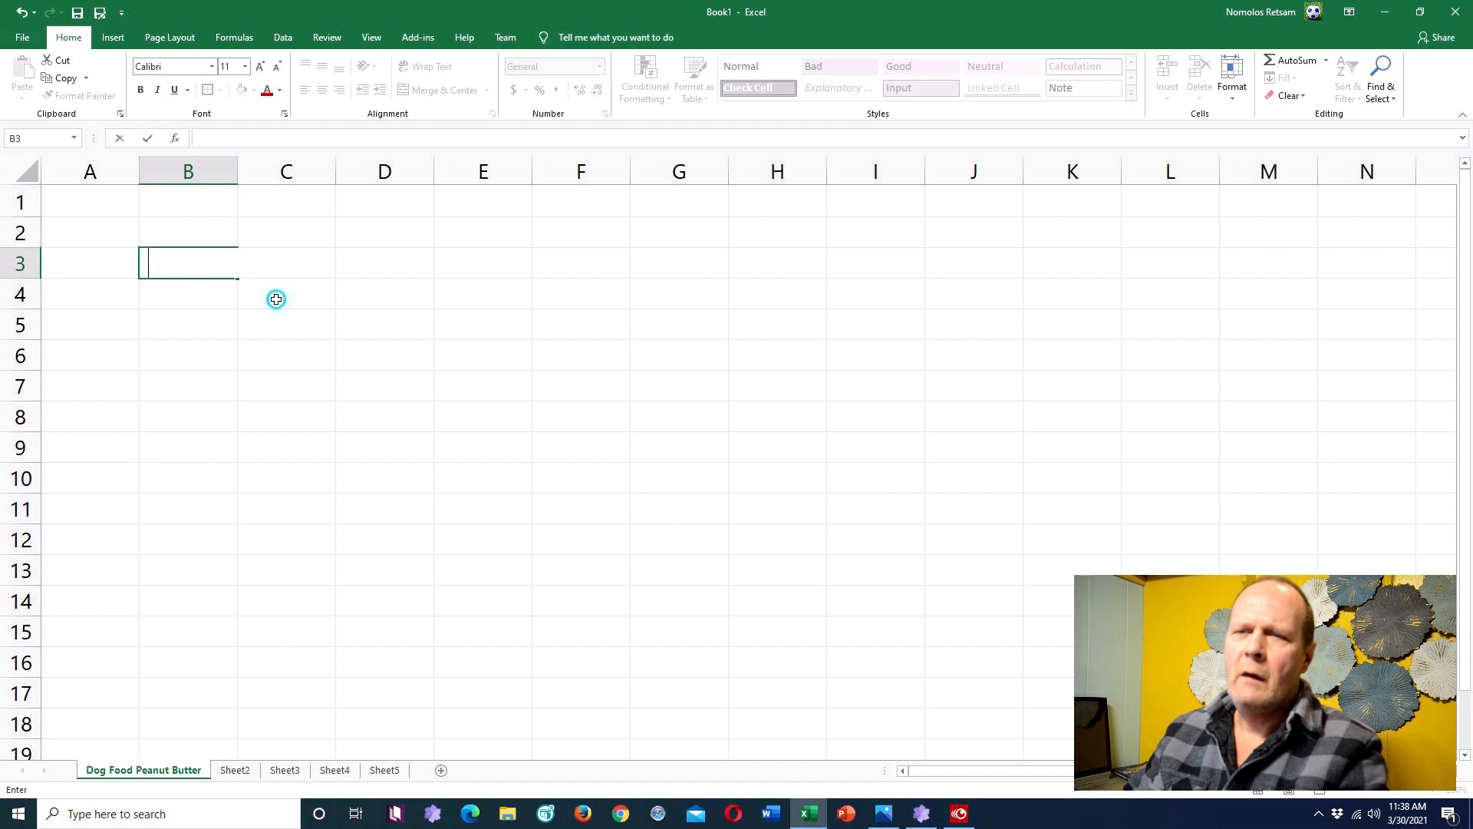
{"action": "left_click", "coordinate": [286, 266]}
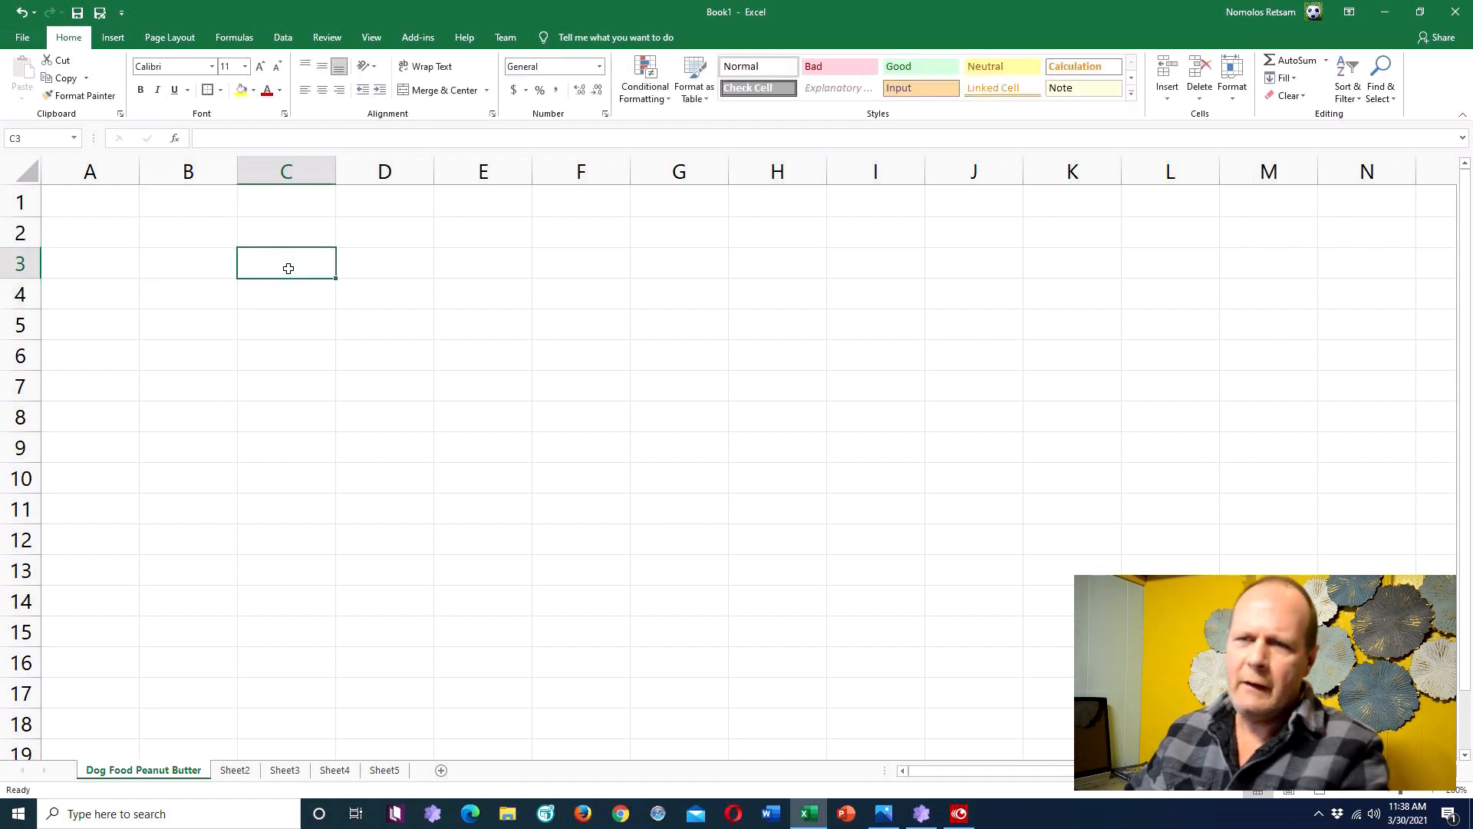
{"action": "right_click", "coordinate": [288, 268]}
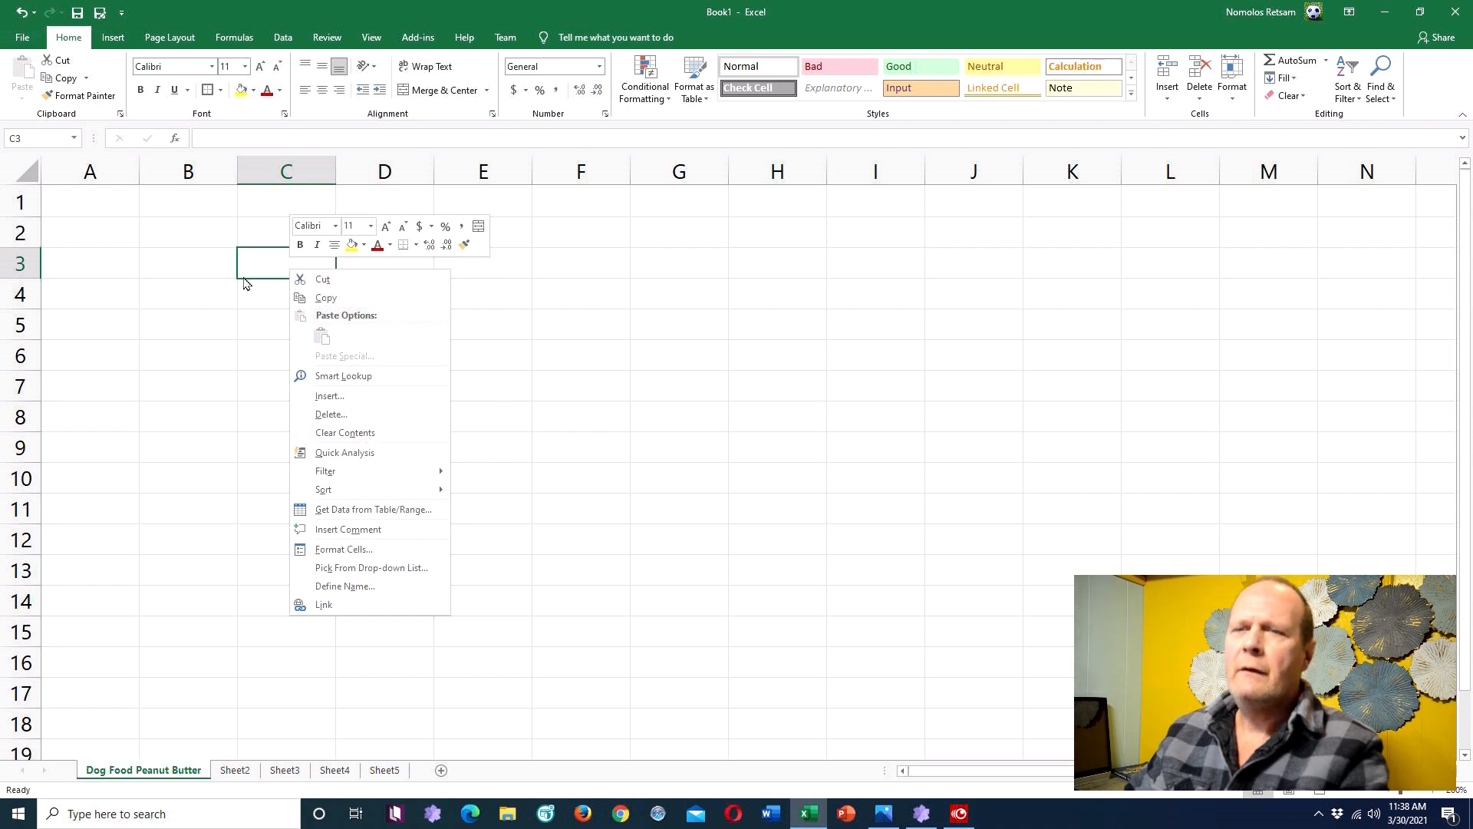
{"action": "key", "text": "Escape"}
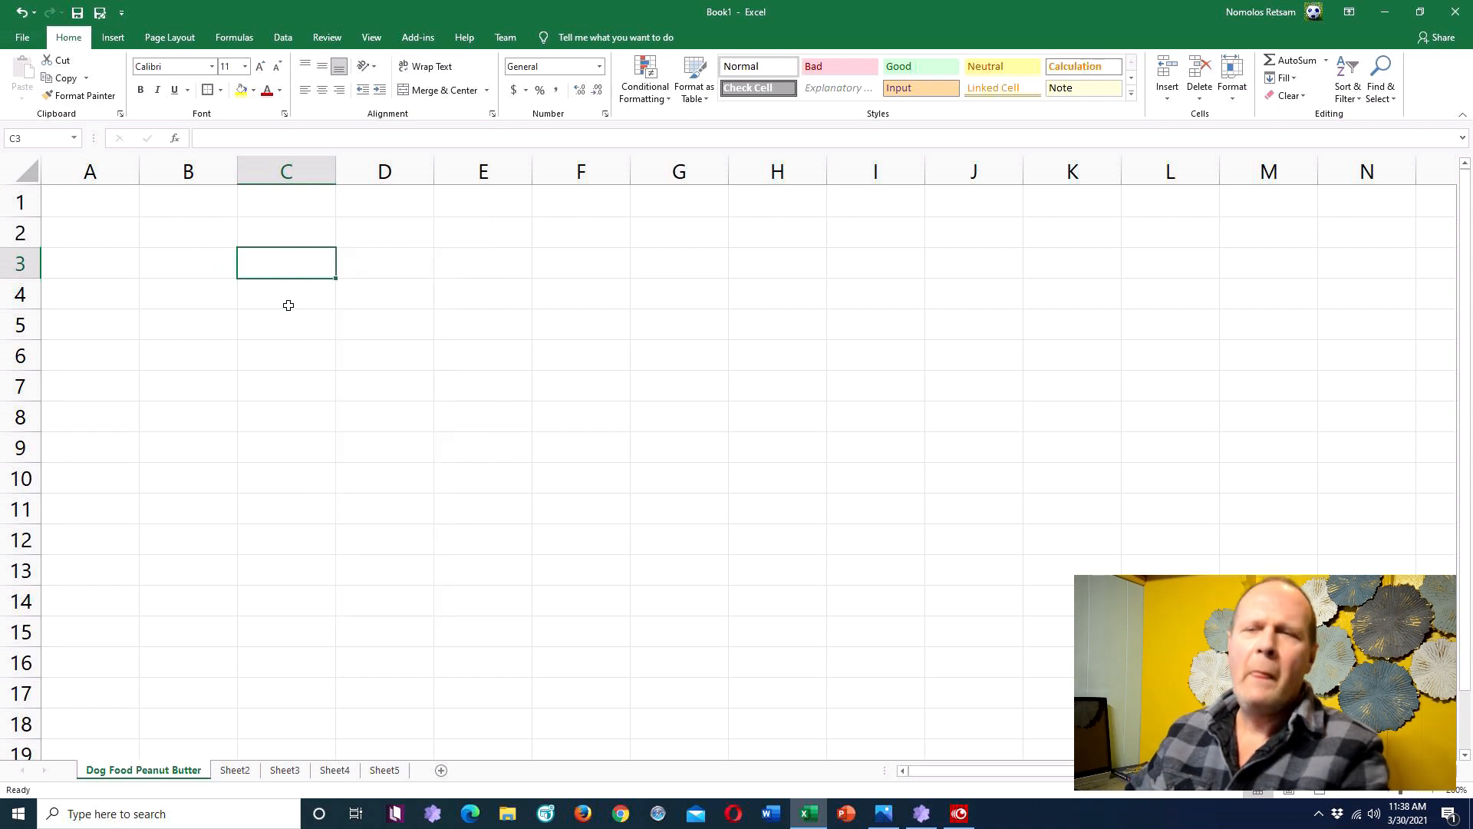
Step: Enter "Hello World" in cell B3
{"action": "left_click", "coordinate": [212, 261]}
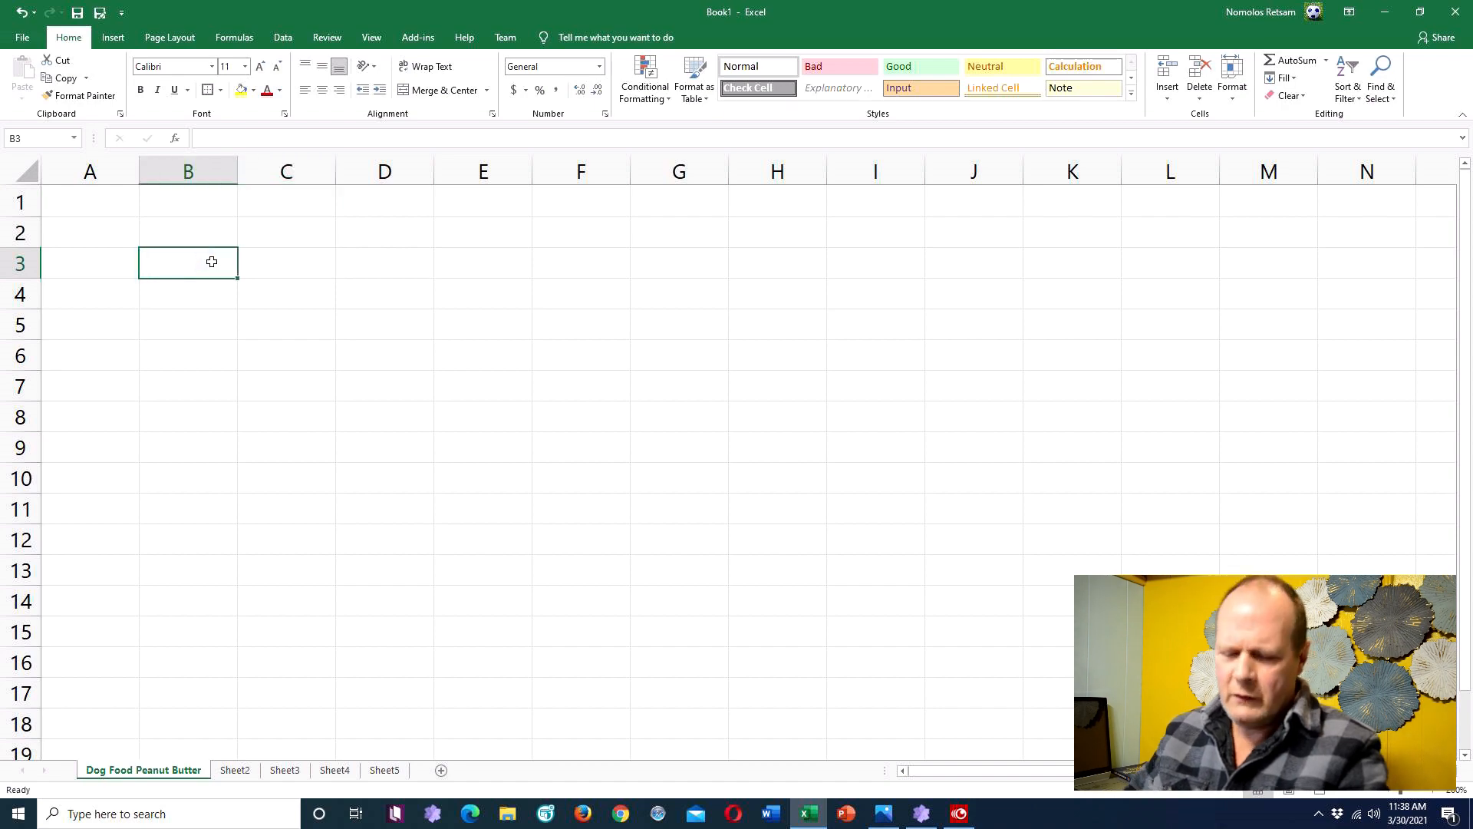
{"action": "type", "text": "Hello World"}
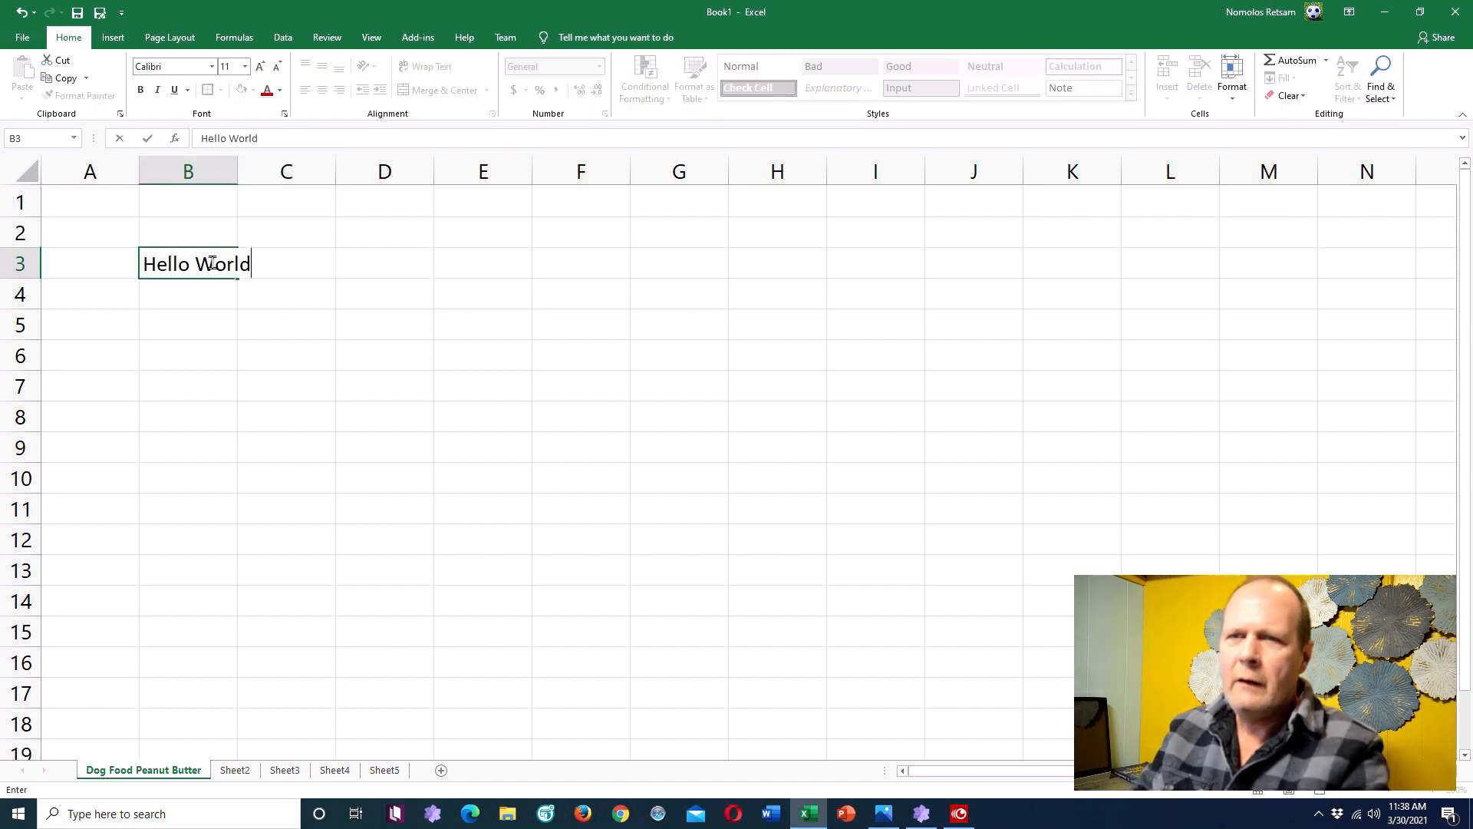
{"action": "key", "text": "BackSpace"}
{"action": "key", "text": "Return"}
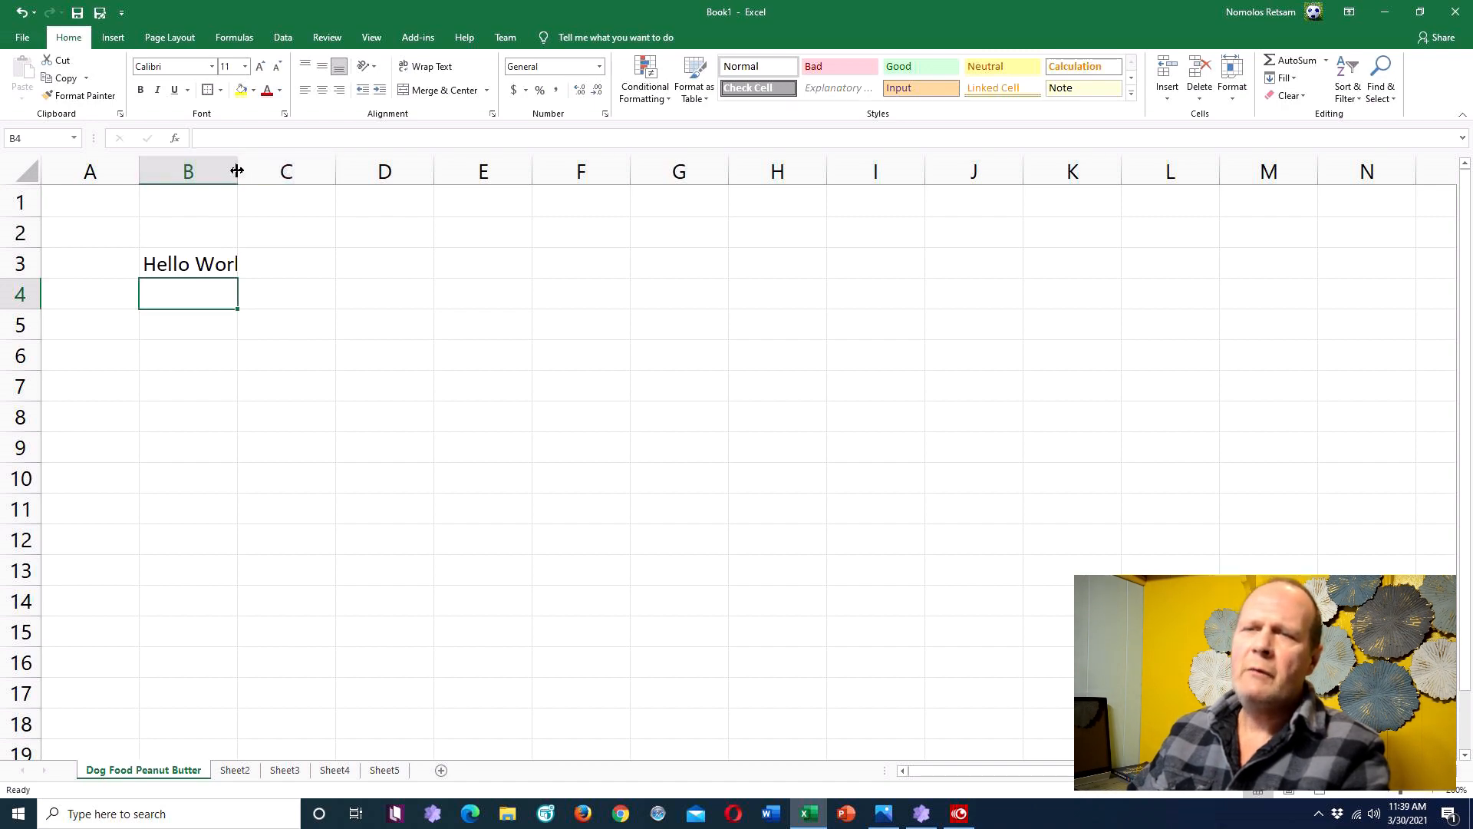
Step: Widen column B to about 13.86 so the whole text in B3 fits inside its cell
{"action": "left_click_drag", "start_coordinate": [237, 171], "coordinate": [297, 171]}
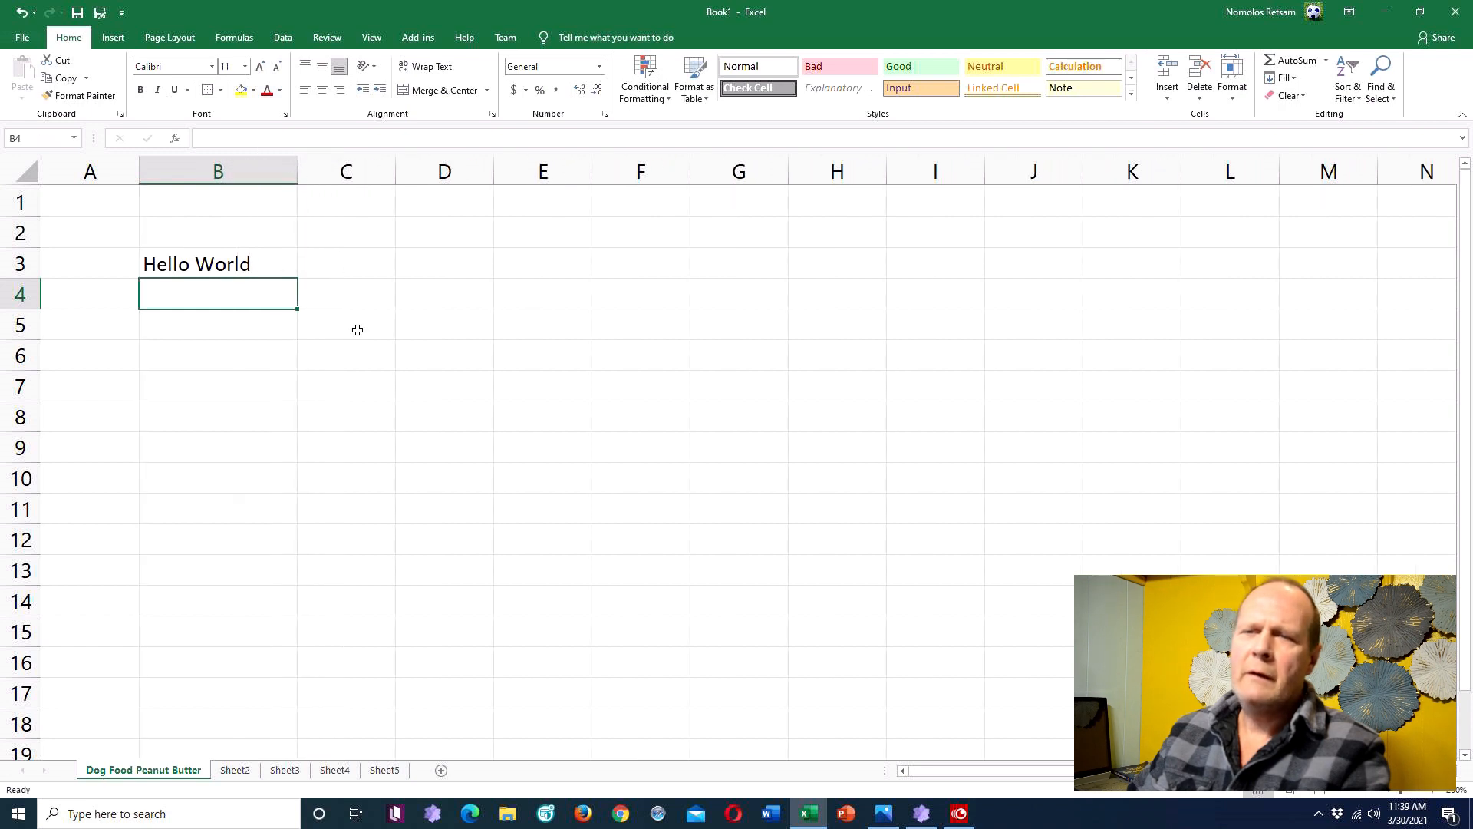
{"action": "left_click", "coordinate": [271, 263]}
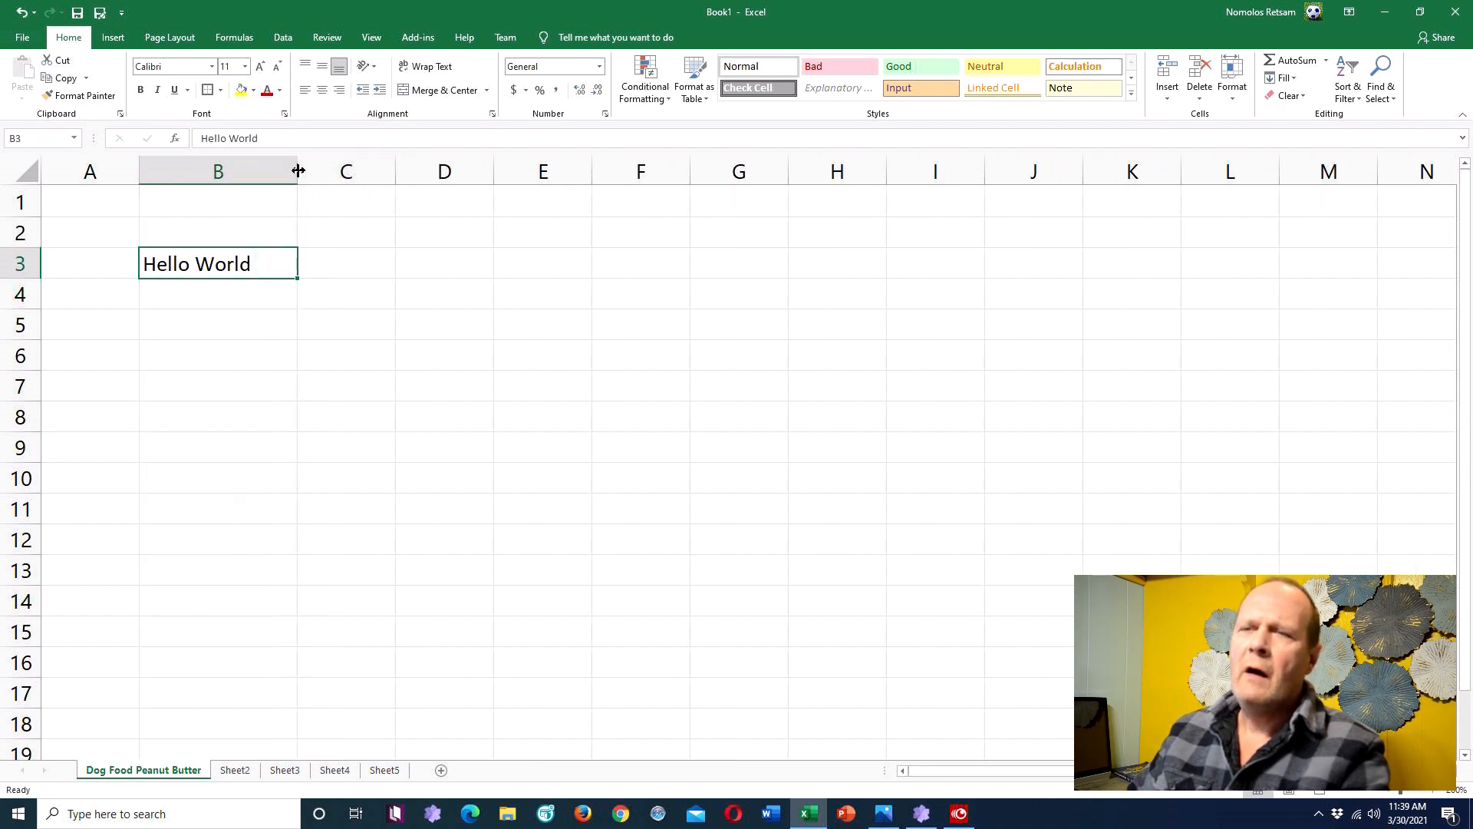
{"action": "left_click_drag", "start_coordinate": [297, 171], "coordinate": [296, 170]}
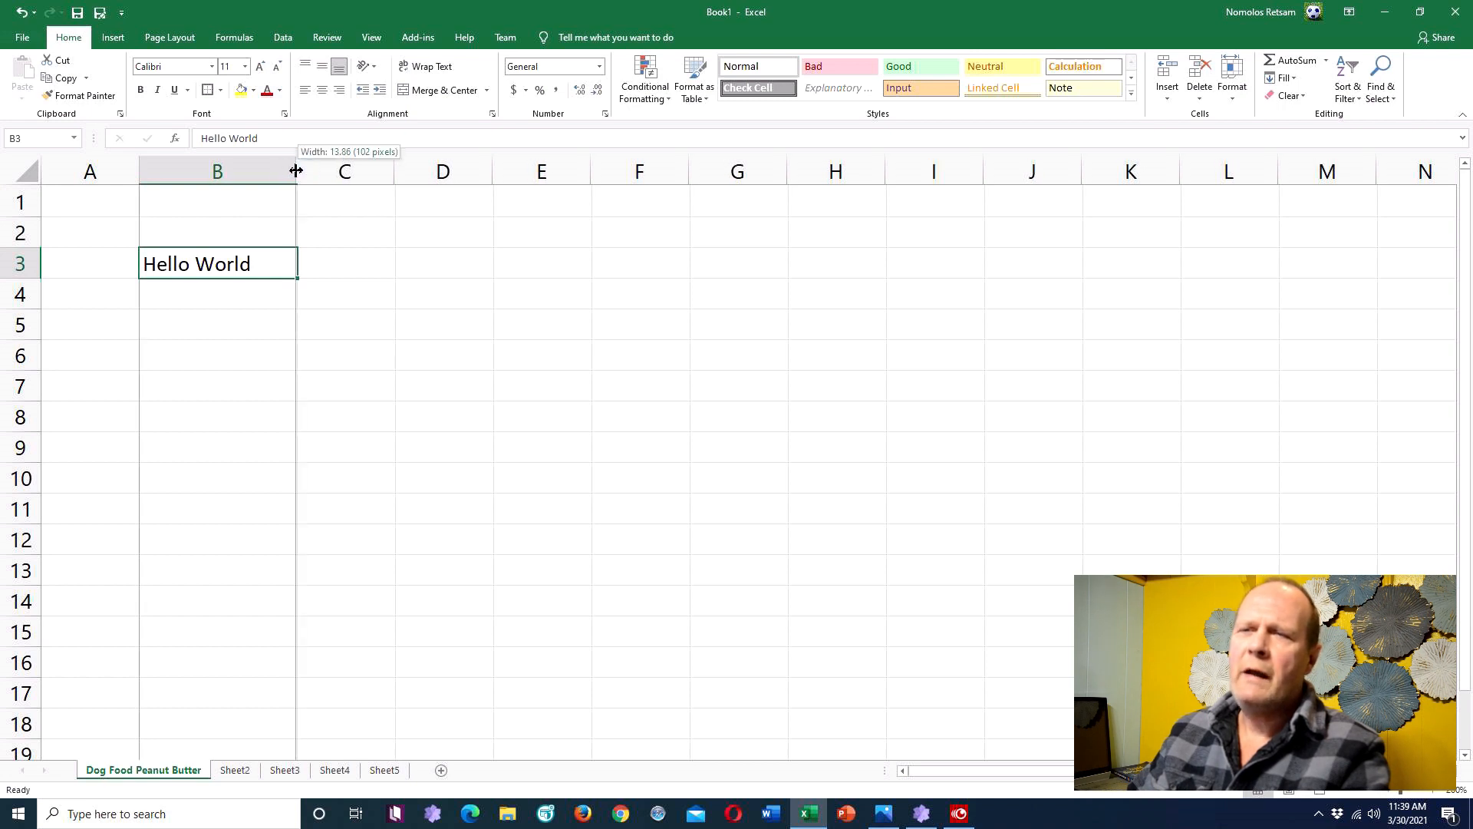
{"action": "left_click_drag", "start_coordinate": [296, 170], "coordinate": [296, 170]}
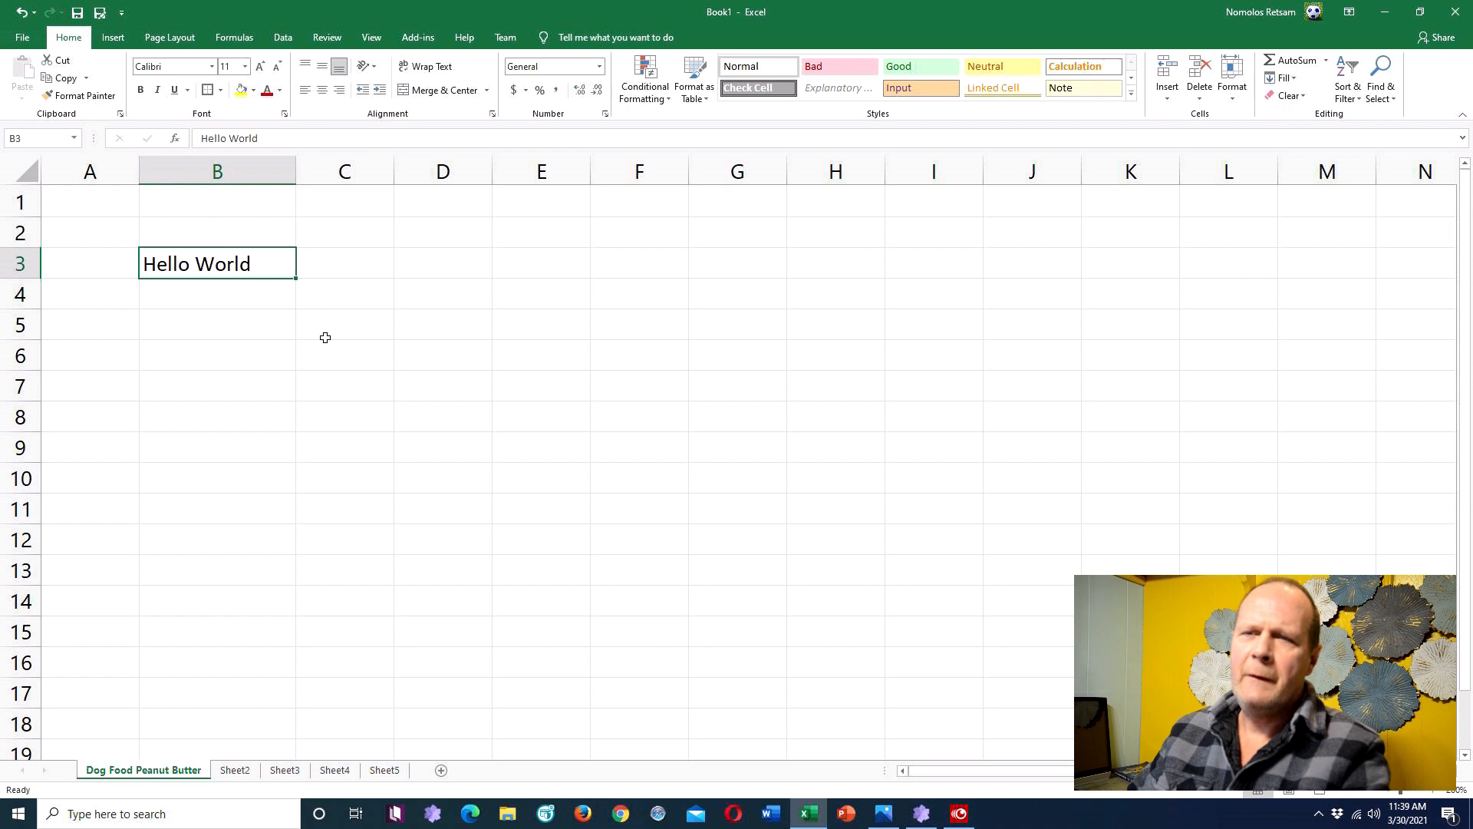
{"action": "left_click", "coordinate": [242, 322]}
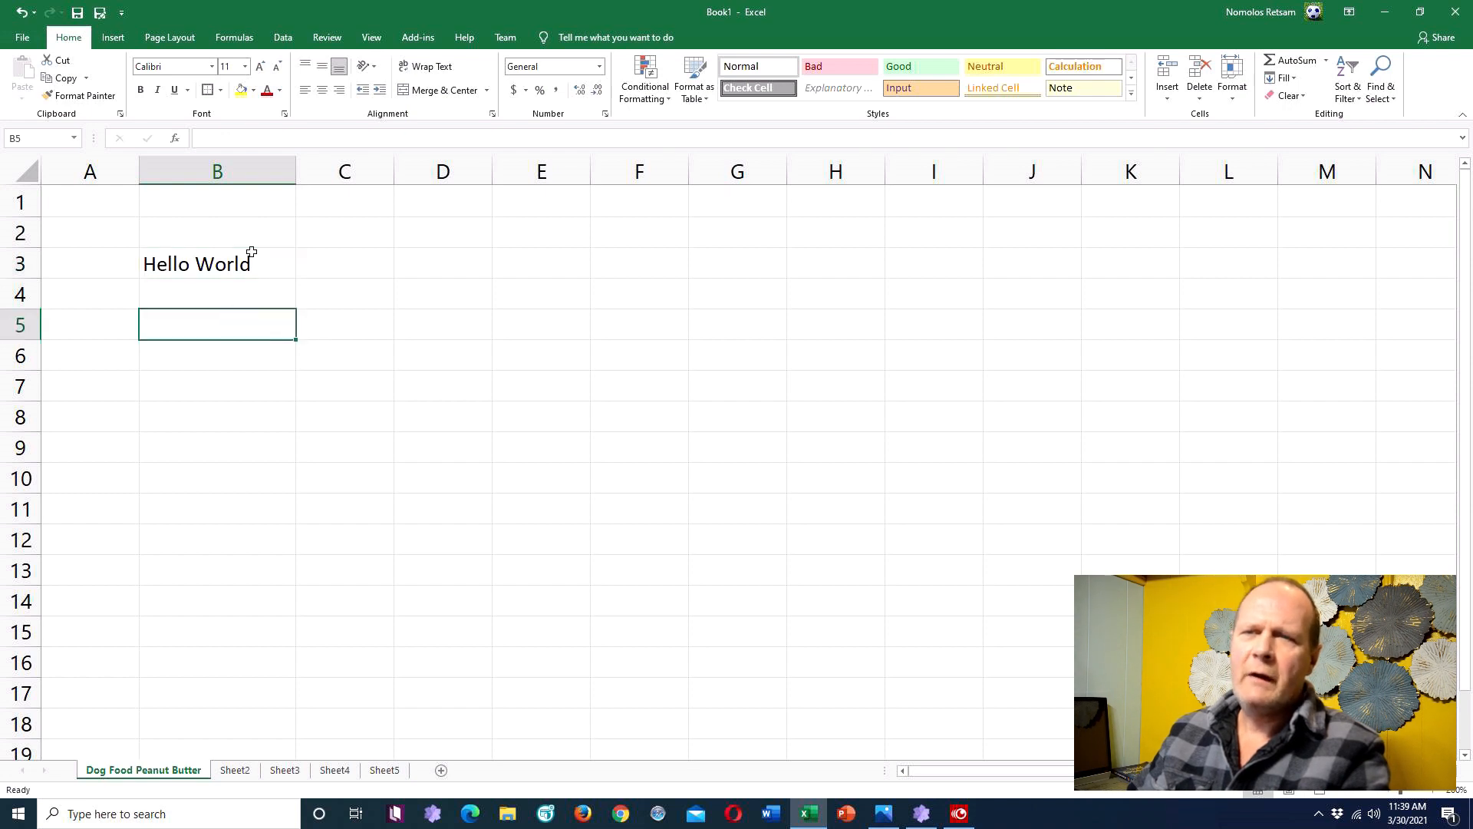
Step: Set the width of column B to exactly 10
{"action": "left_click", "coordinate": [260, 172]}
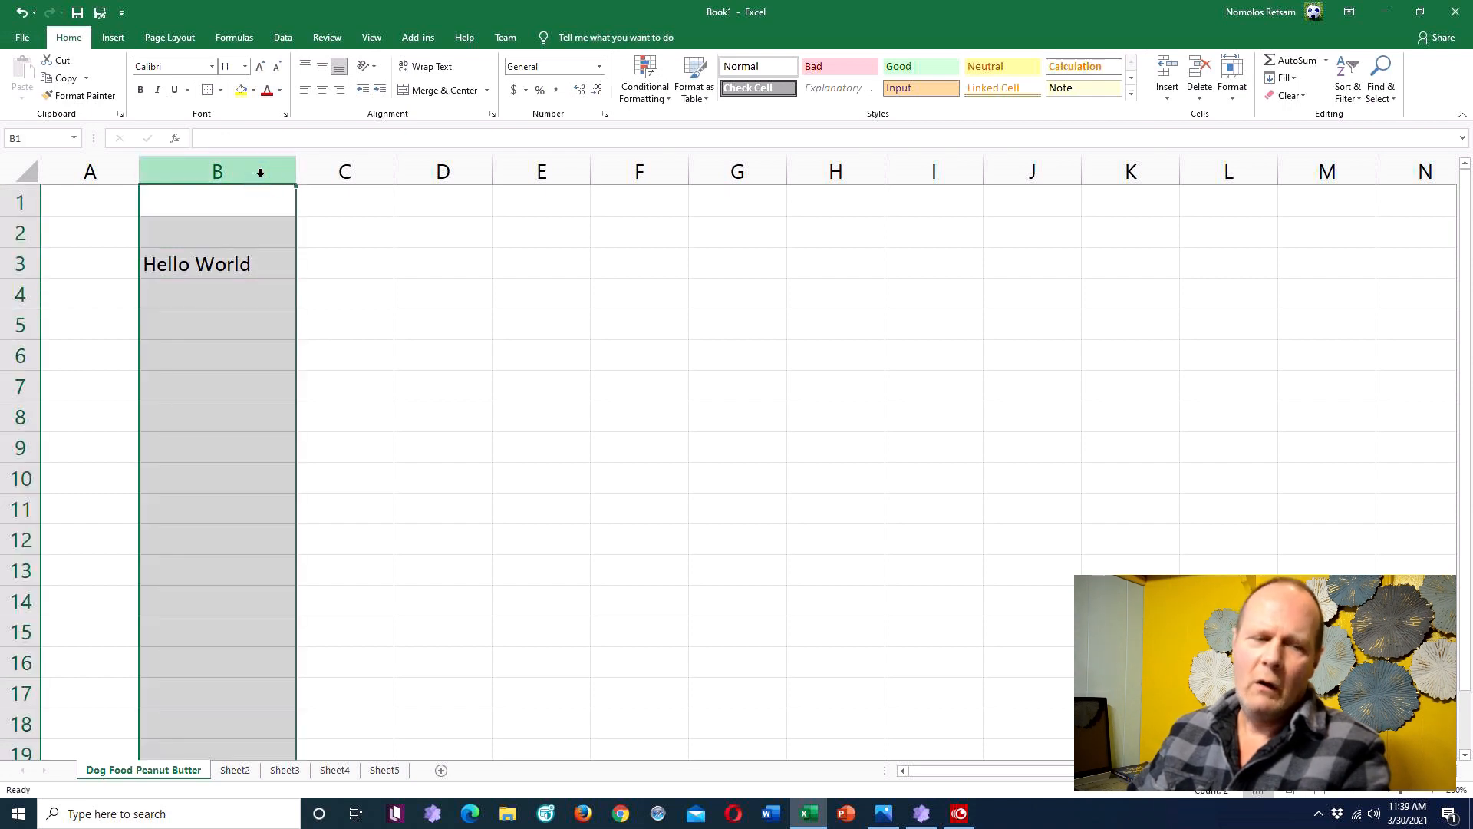
{"action": "right_click", "coordinate": [246, 176]}
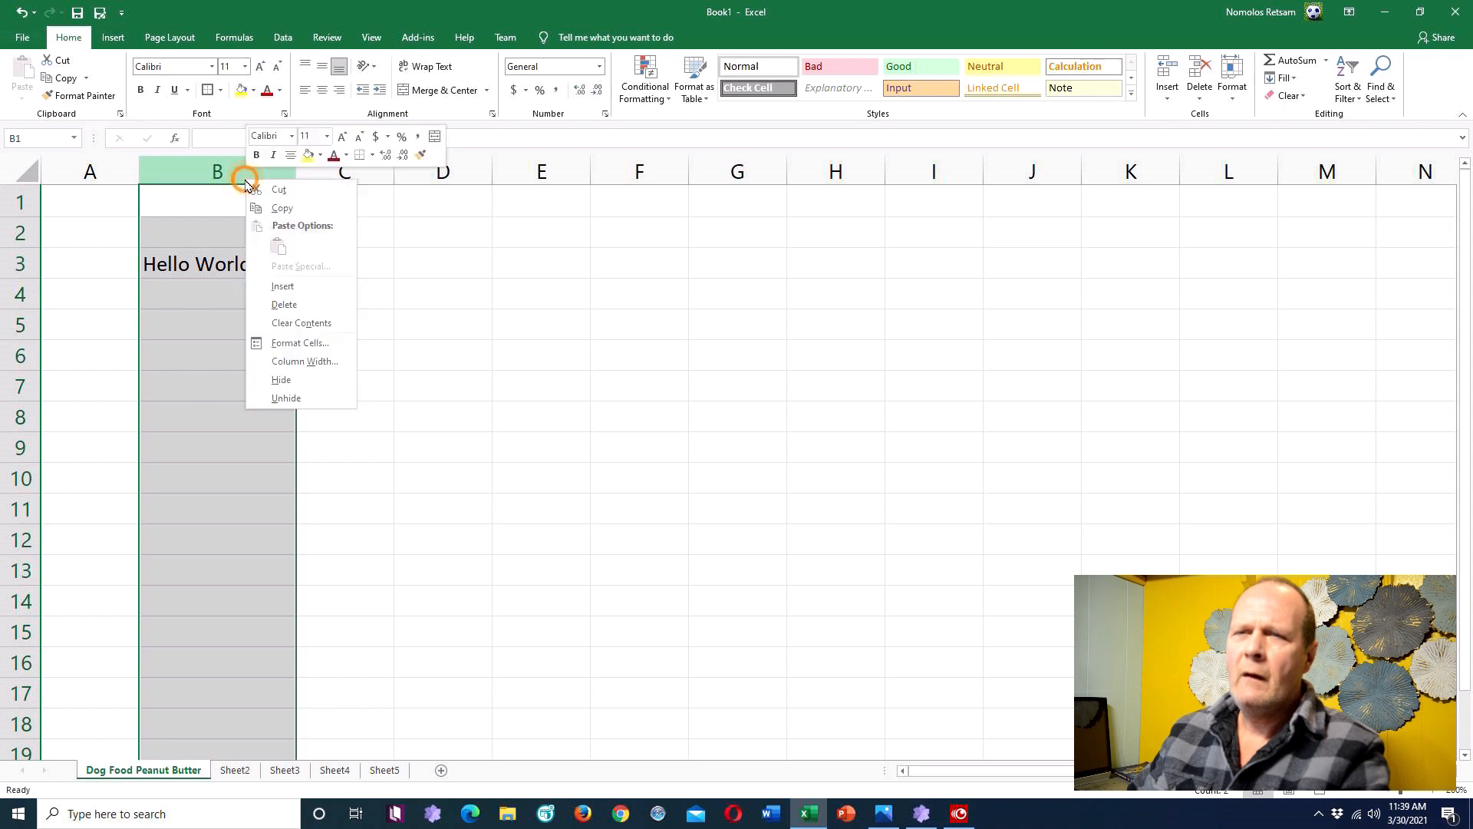
{"action": "left_click", "coordinate": [317, 362]}
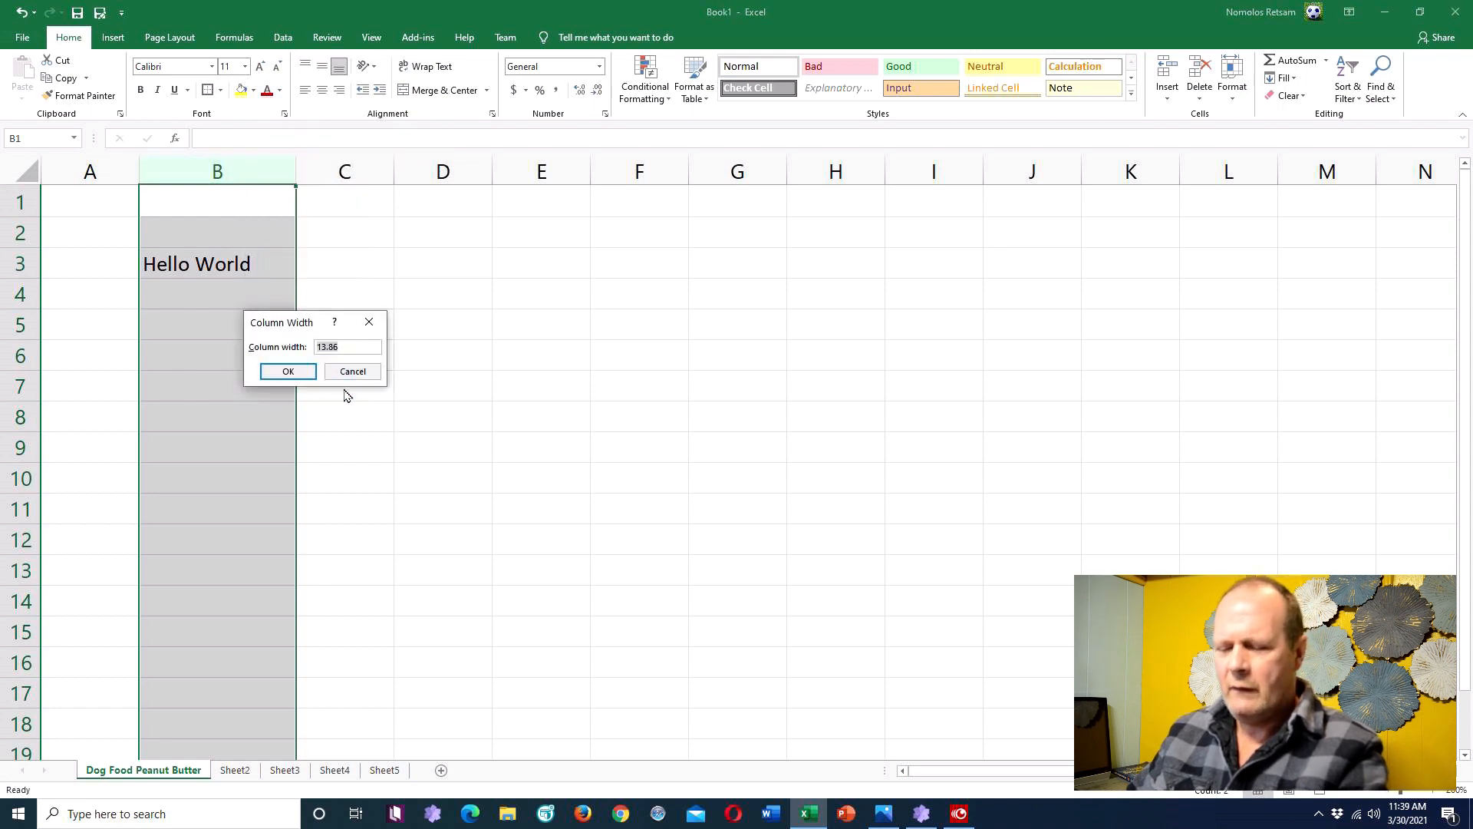
{"action": "type", "text": "10"}
{"action": "key", "text": "Return"}
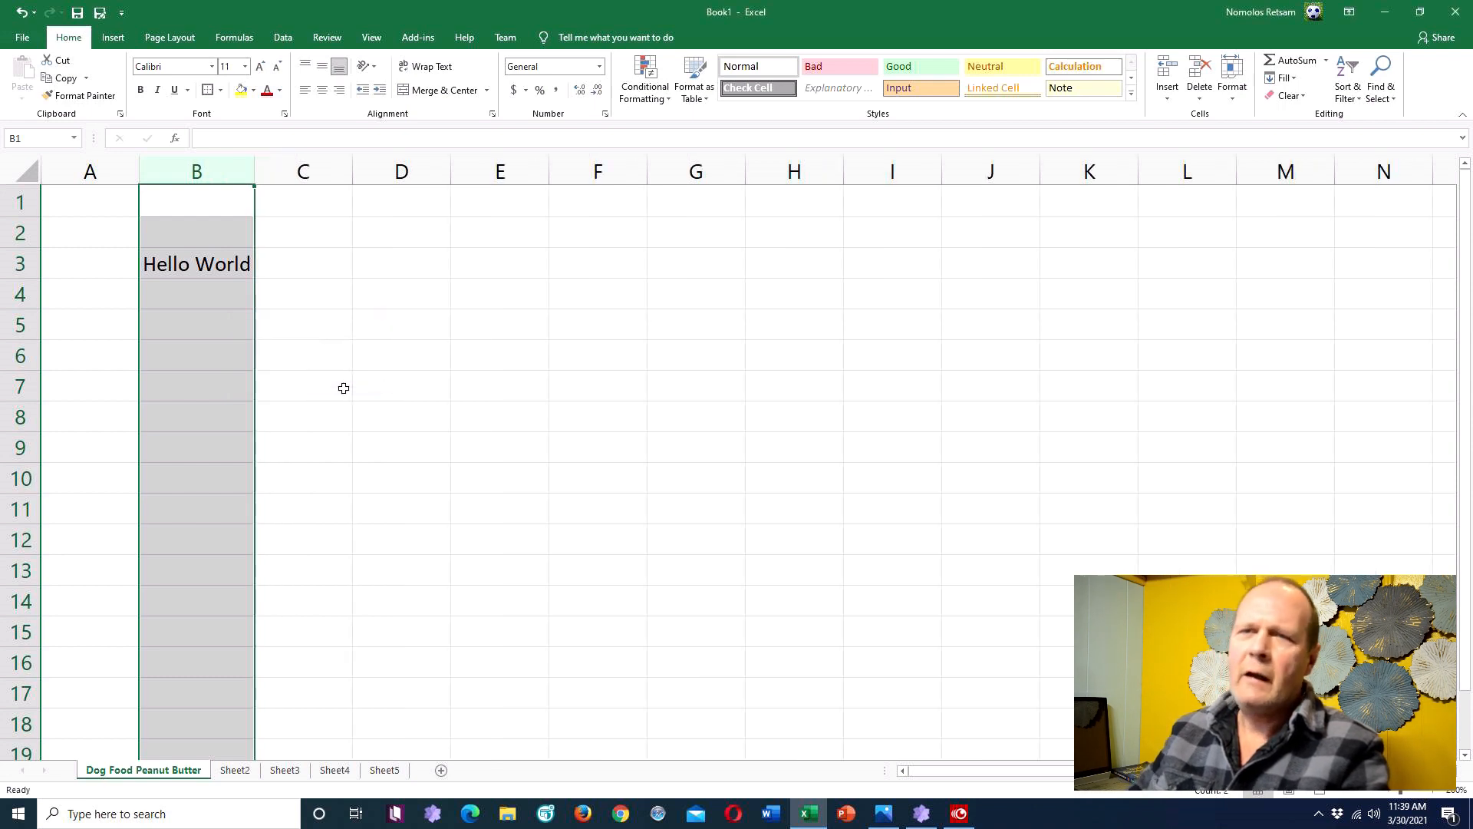
{"action": "left_click", "coordinate": [320, 258]}
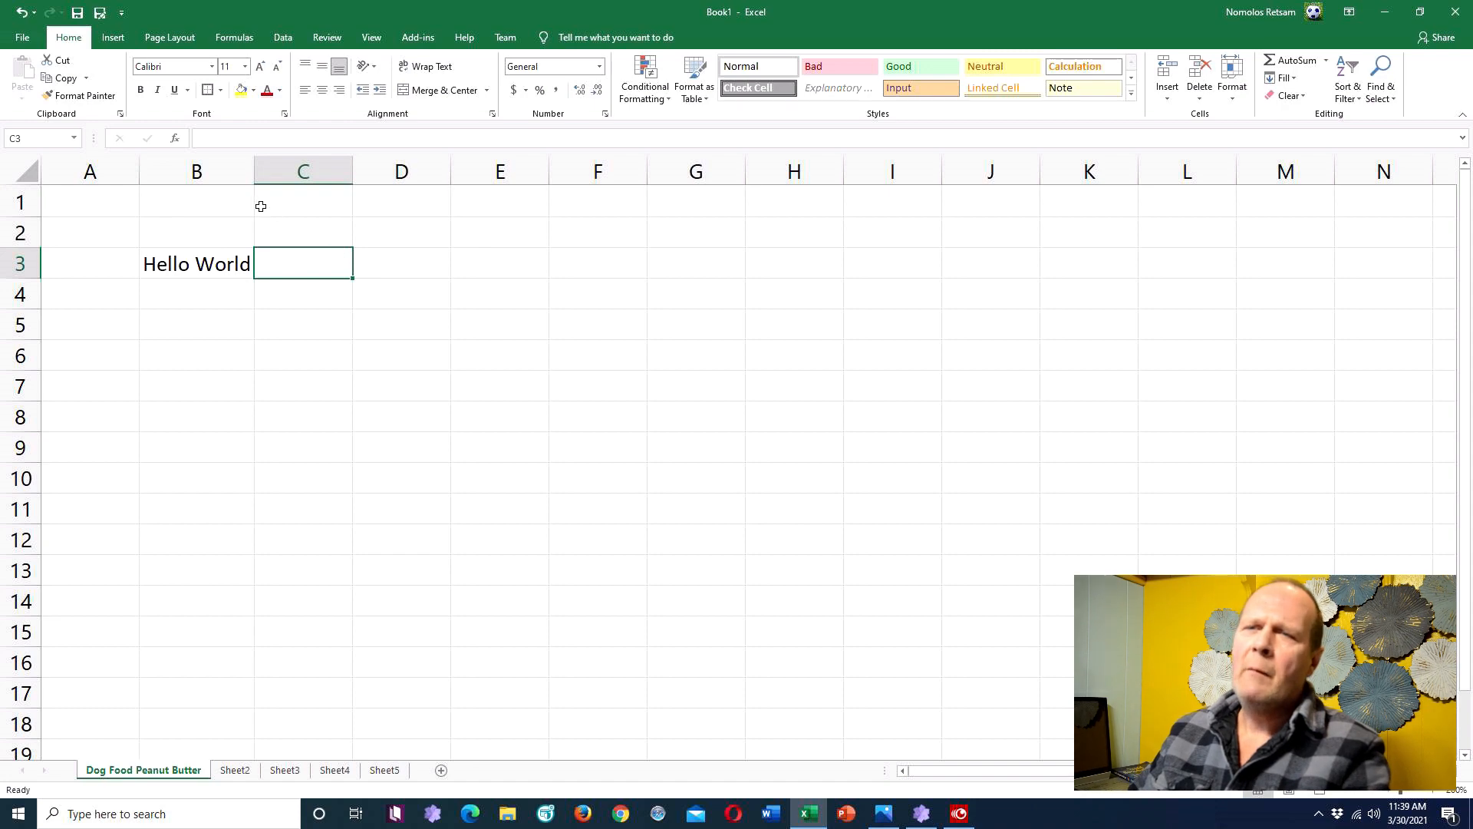
Step: Widen column B slightly by its header edge and center the column's contents horizontally
{"action": "left_click_drag", "start_coordinate": [254, 168], "coordinate": [271, 168]}
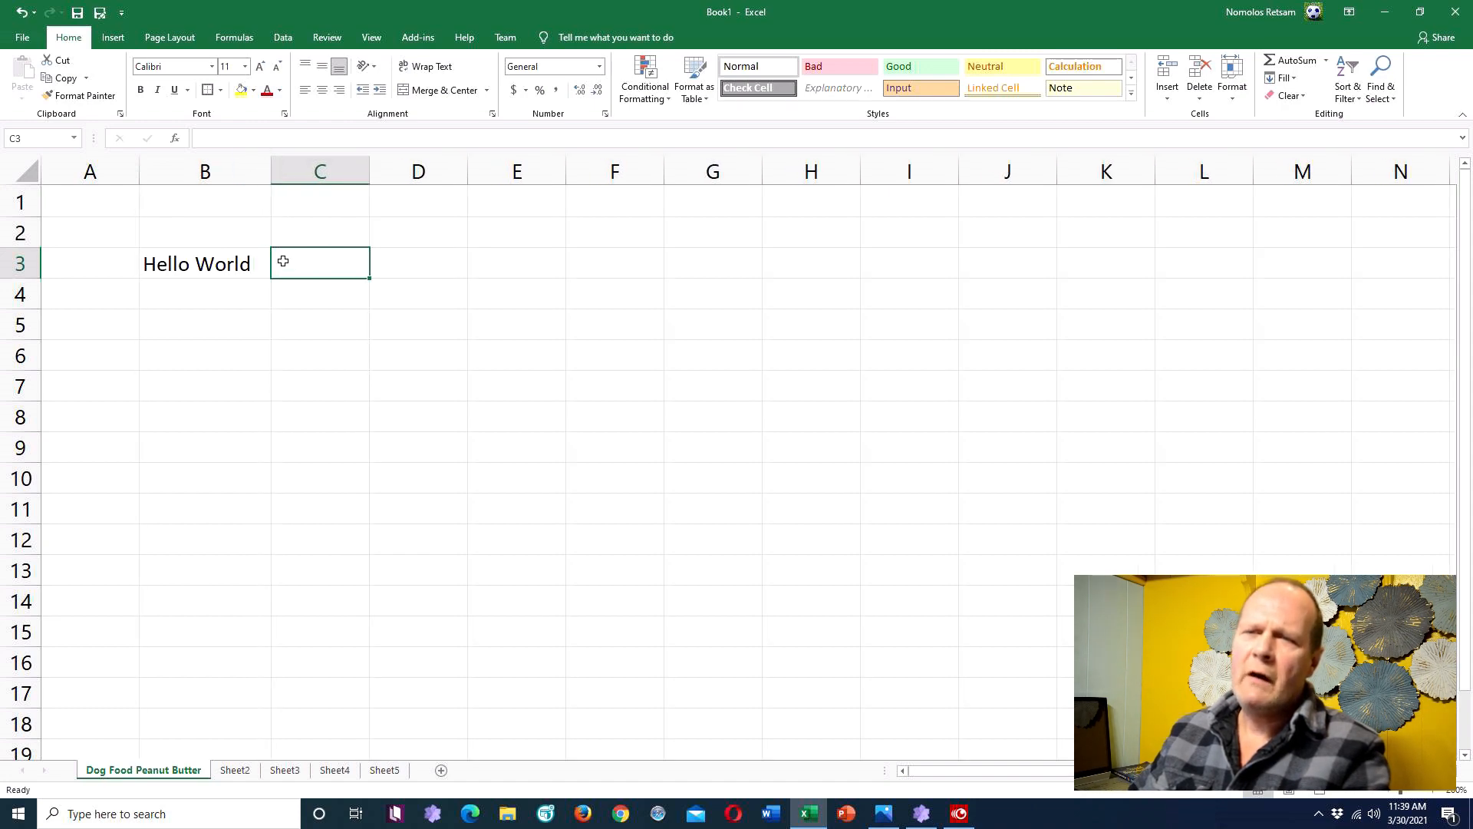
{"action": "left_click", "coordinate": [221, 173]}
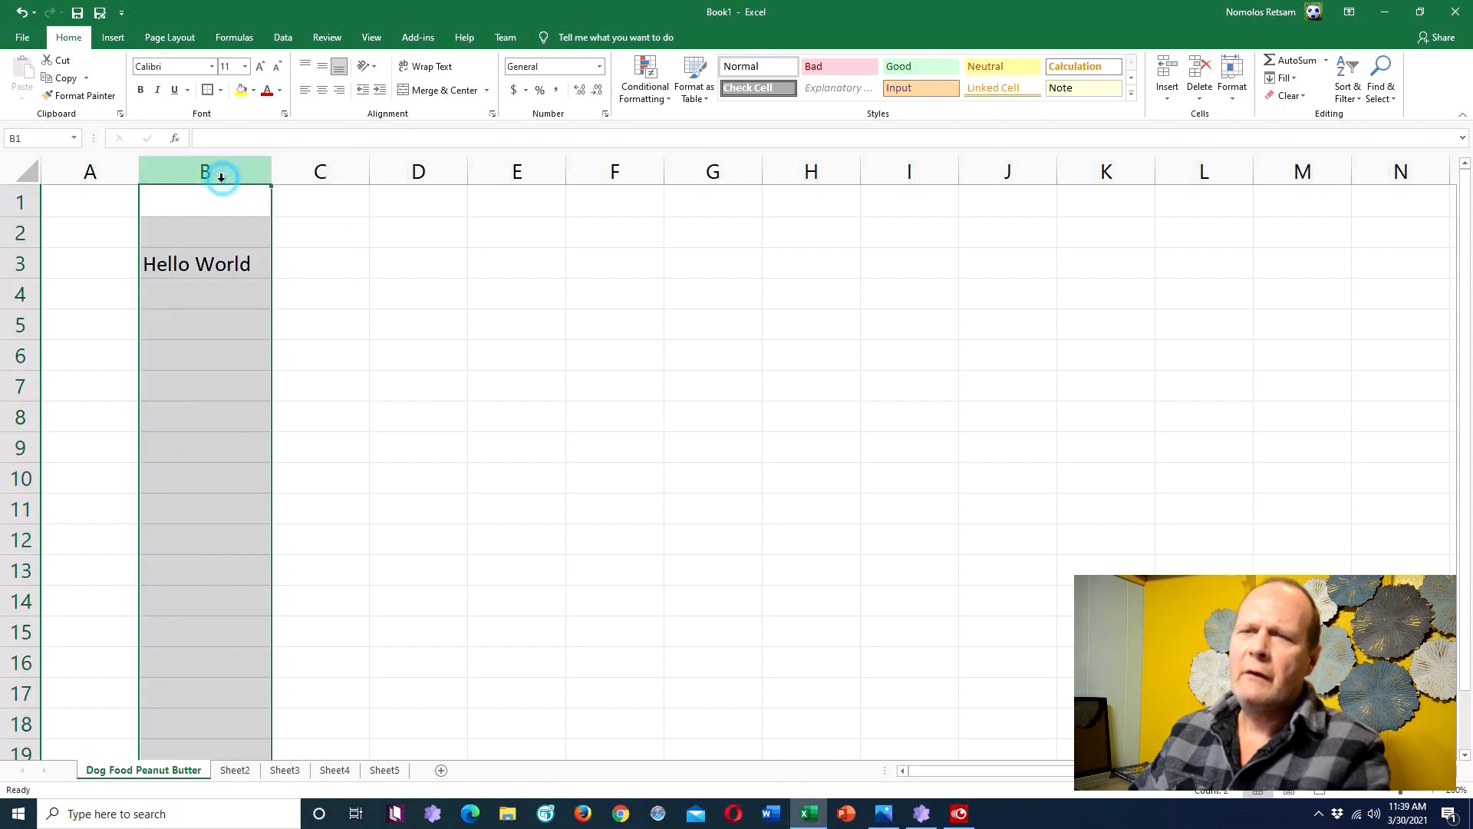
{"action": "left_click", "coordinate": [323, 92]}
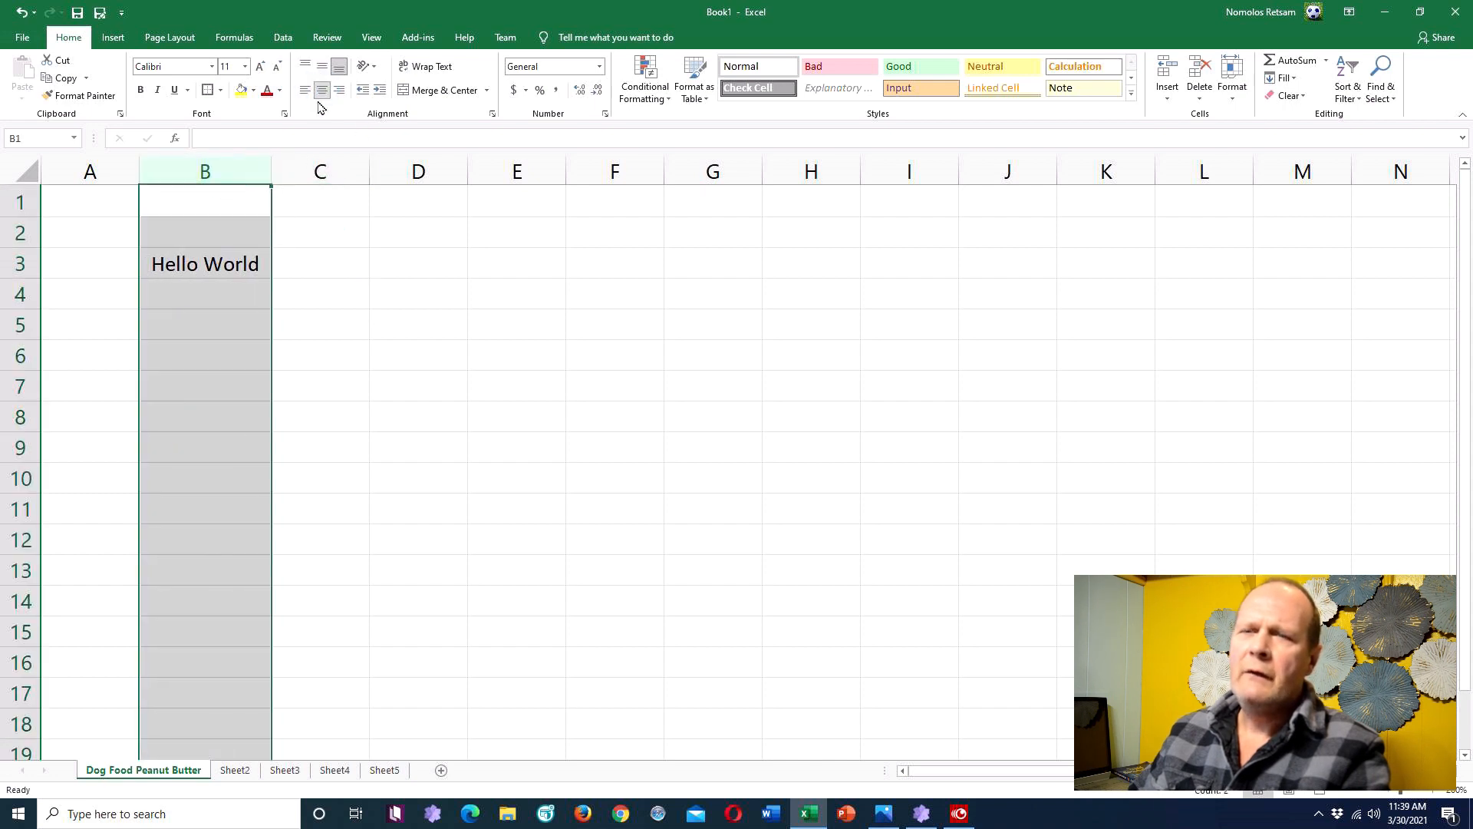
{"action": "left_click", "coordinate": [303, 297]}
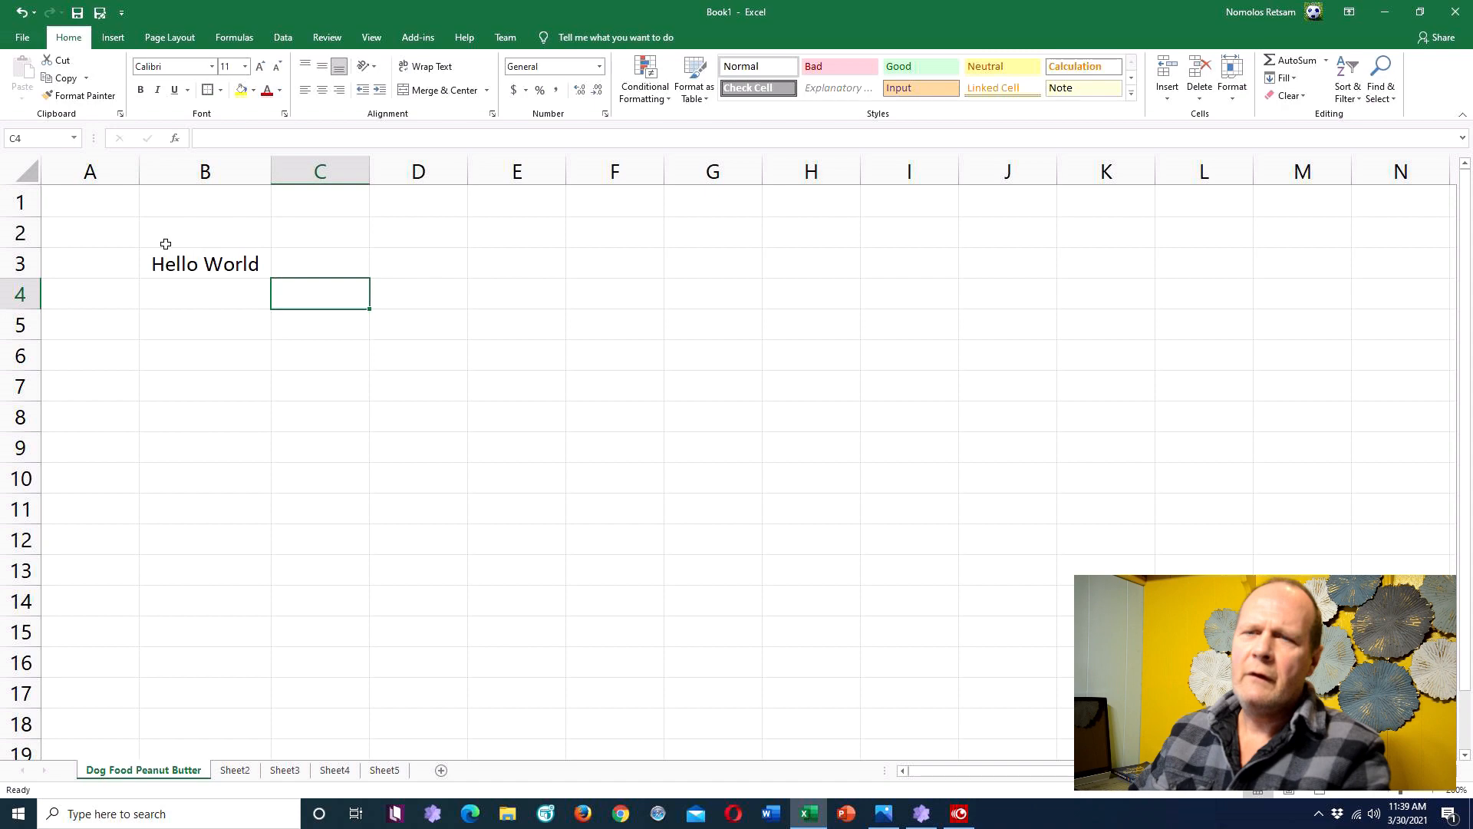
Step: Add an outside border around the "Hello World" cell B3
{"action": "left_click", "coordinate": [224, 268]}
{"action": "left_click", "coordinate": [205, 91]}
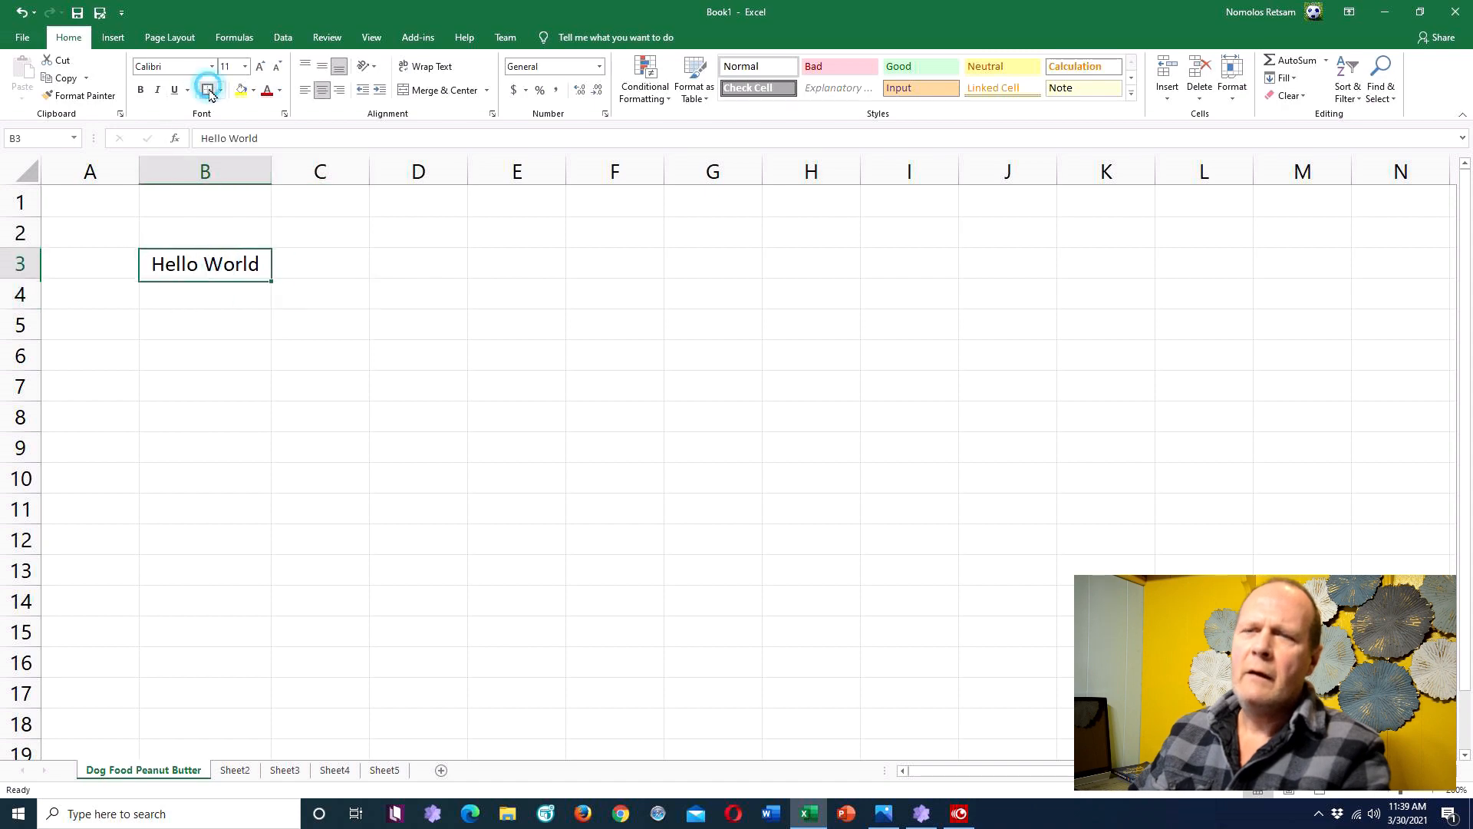
{"action": "left_click", "coordinate": [250, 342]}
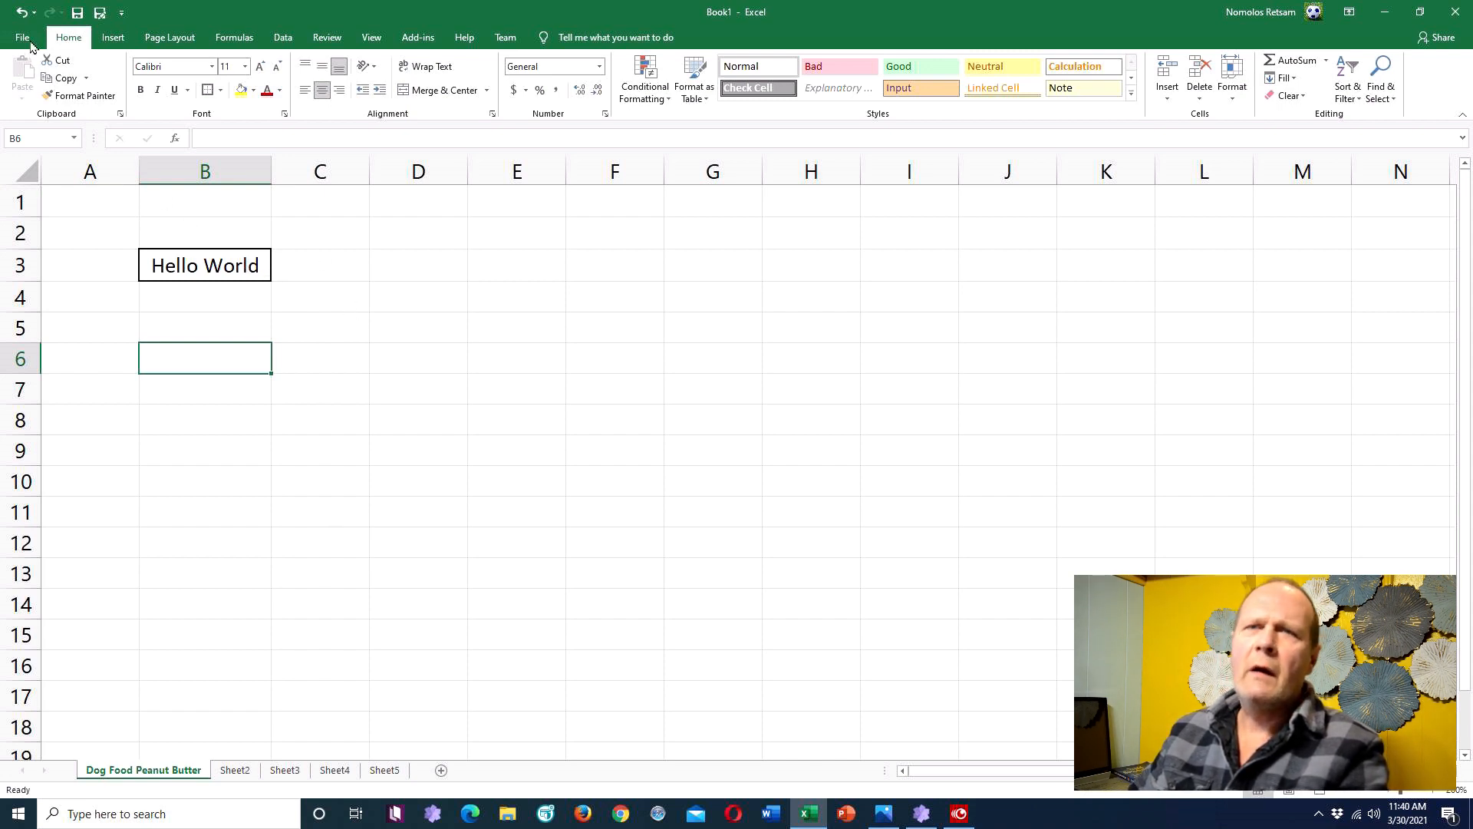
Step: Undo the border, the centering, the column B width changes and the text entry in B3
{"action": "left_click", "coordinate": [21, 13]}
{"action": "left_click", "coordinate": [21, 13]}
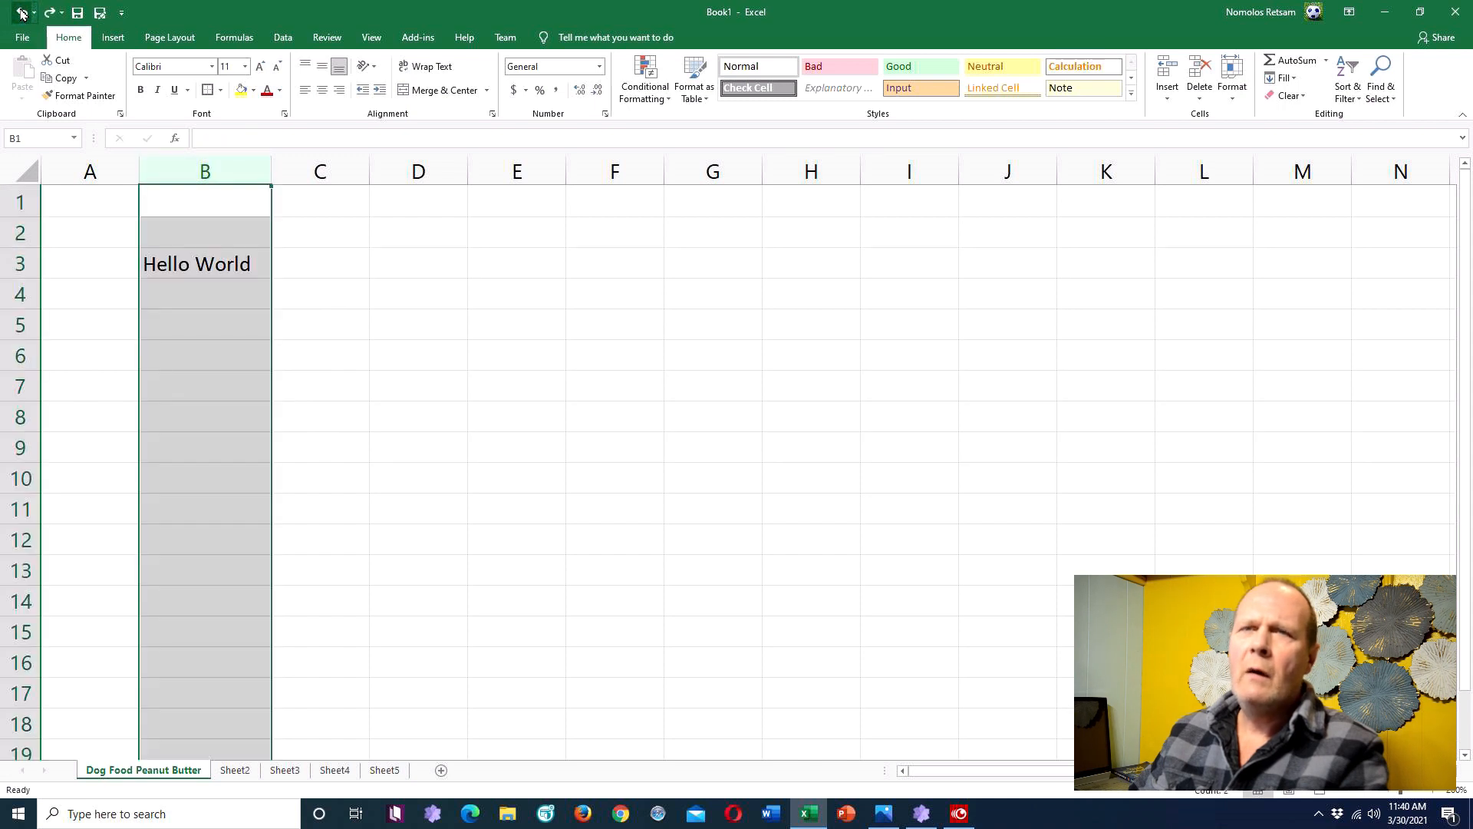
{"action": "left_click", "coordinate": [21, 13]}
{"action": "left_click", "coordinate": [22, 13]}
{"action": "left_click", "coordinate": [21, 13]}
{"action": "left_click", "coordinate": [22, 13]}
{"action": "left_click", "coordinate": [21, 13]}
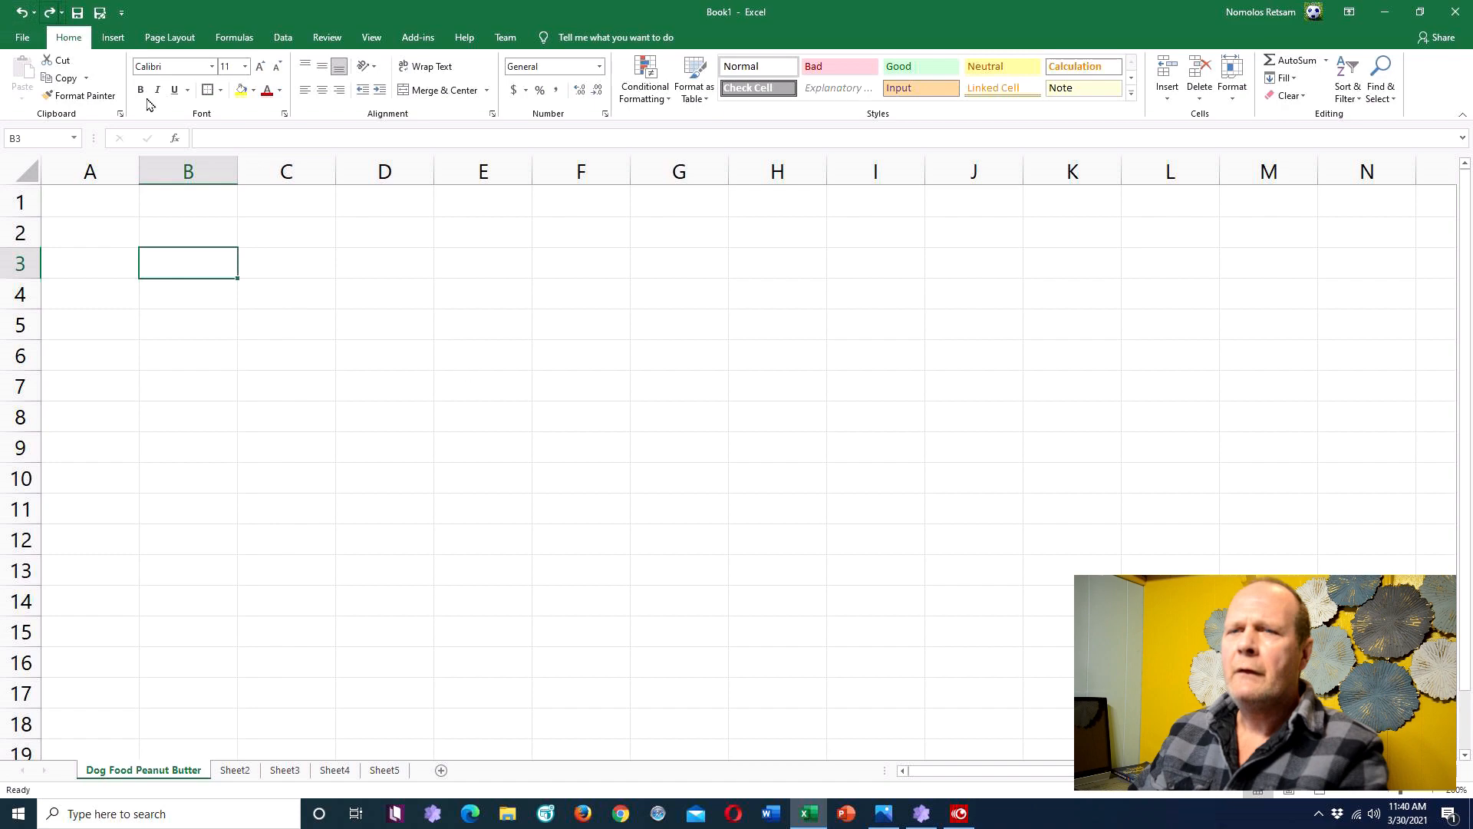
{"action": "left_click", "coordinate": [294, 347]}
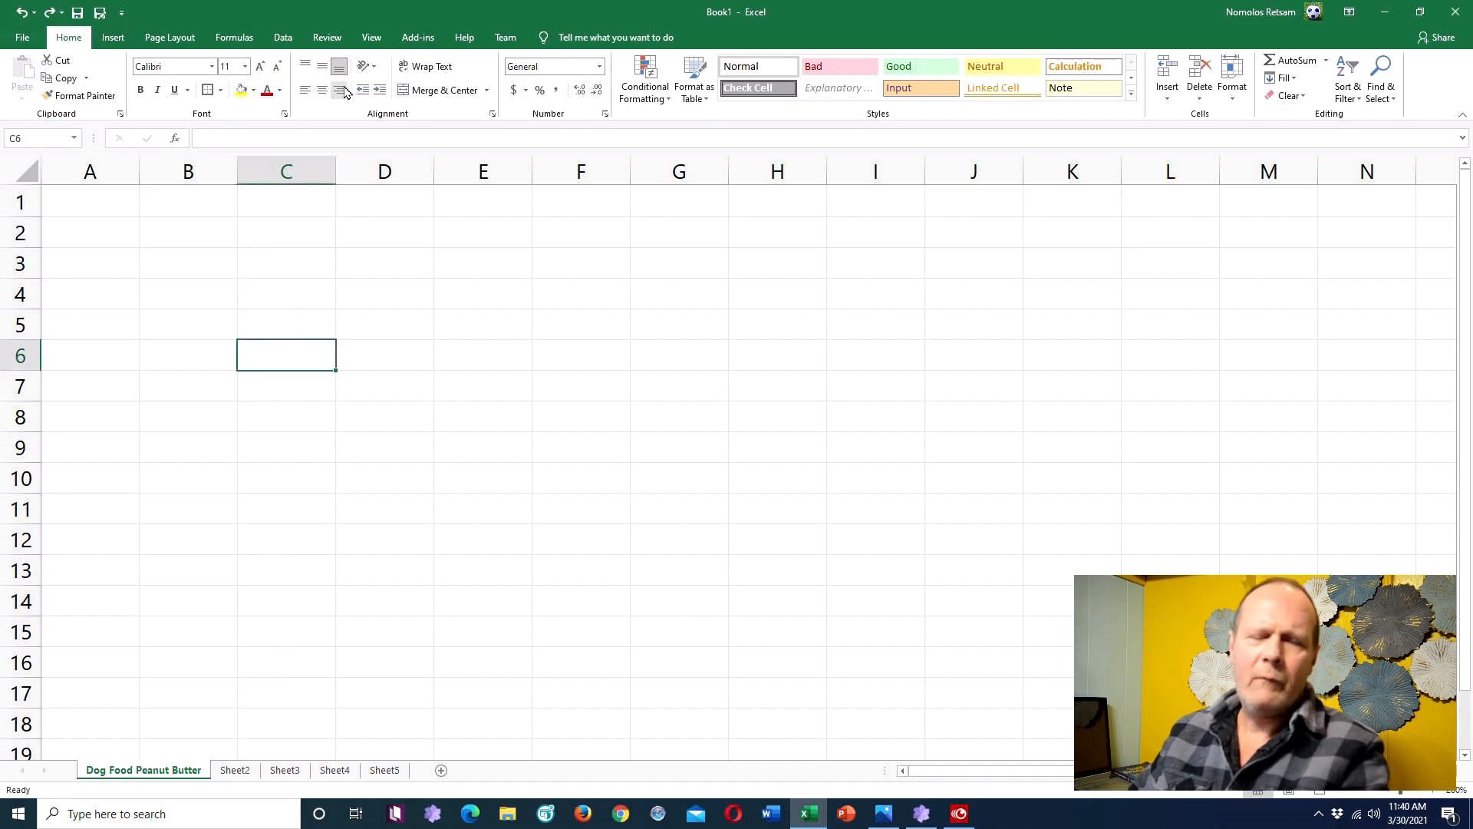
{"action": "left_click", "coordinate": [176, 39]}
{"action": "left_click", "coordinate": [233, 39]}
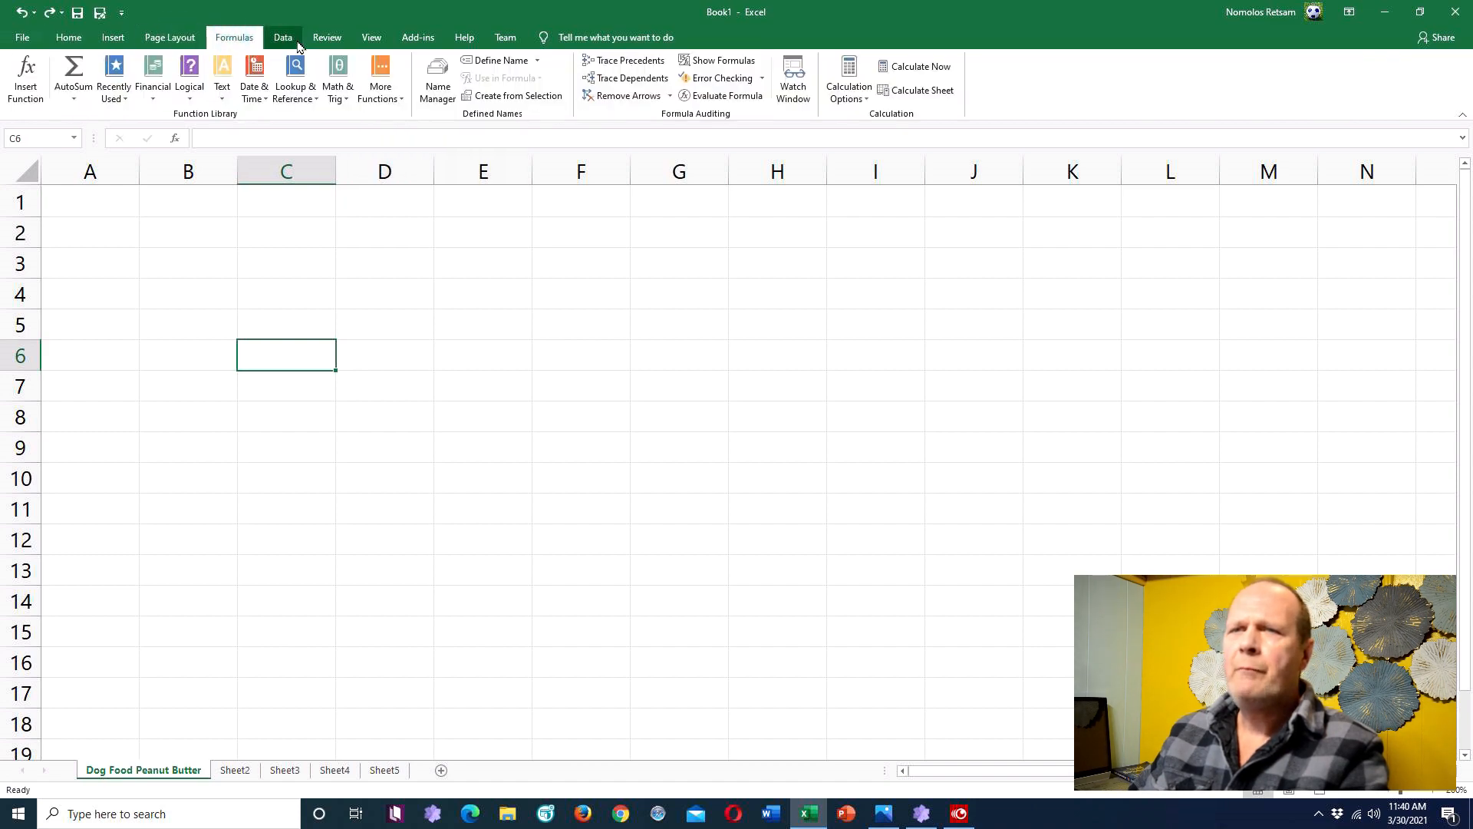
{"action": "left_click", "coordinate": [283, 39]}
{"action": "left_click", "coordinate": [112, 39]}
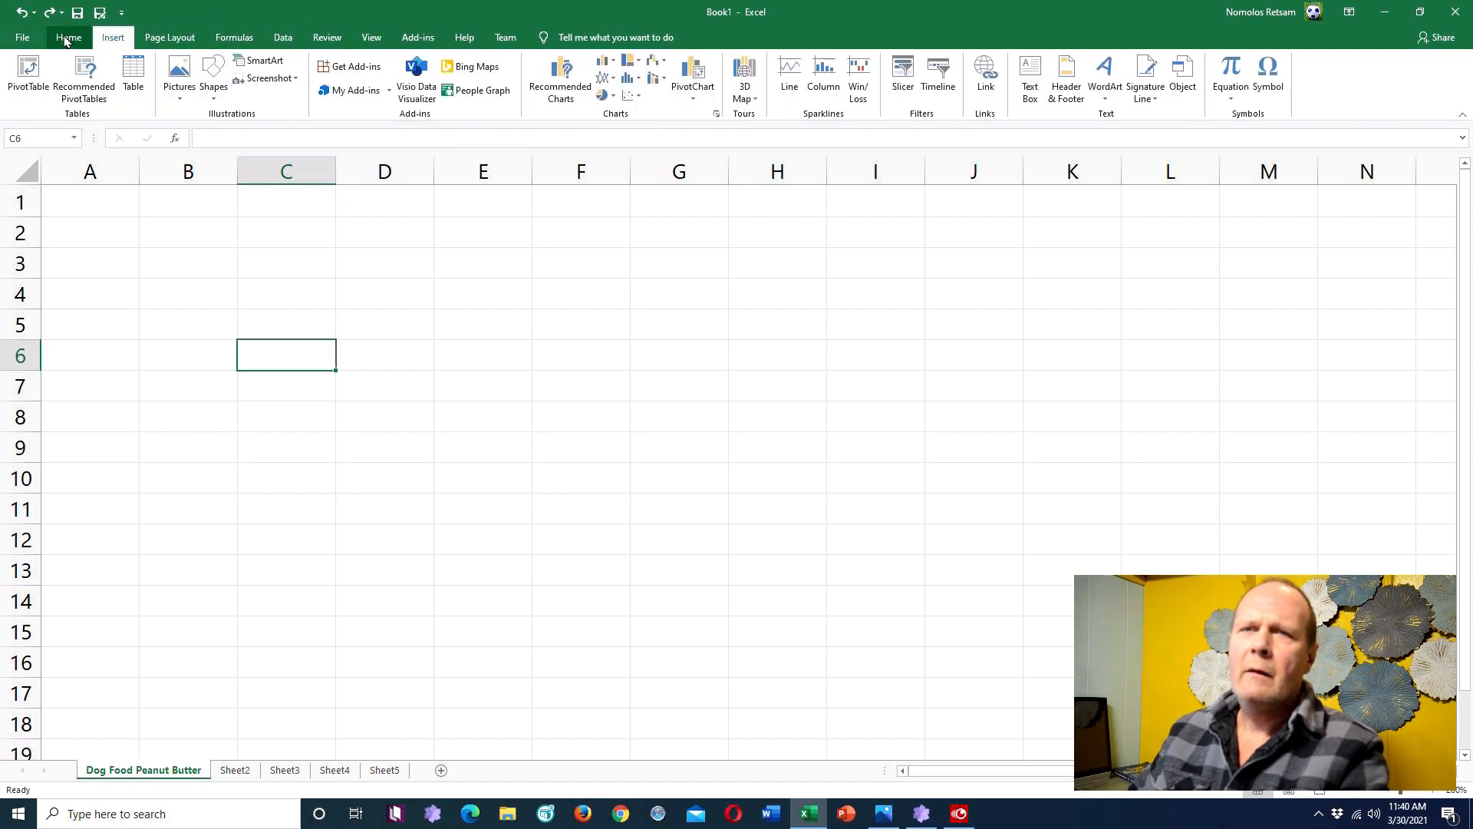
{"action": "left_click", "coordinate": [67, 38]}
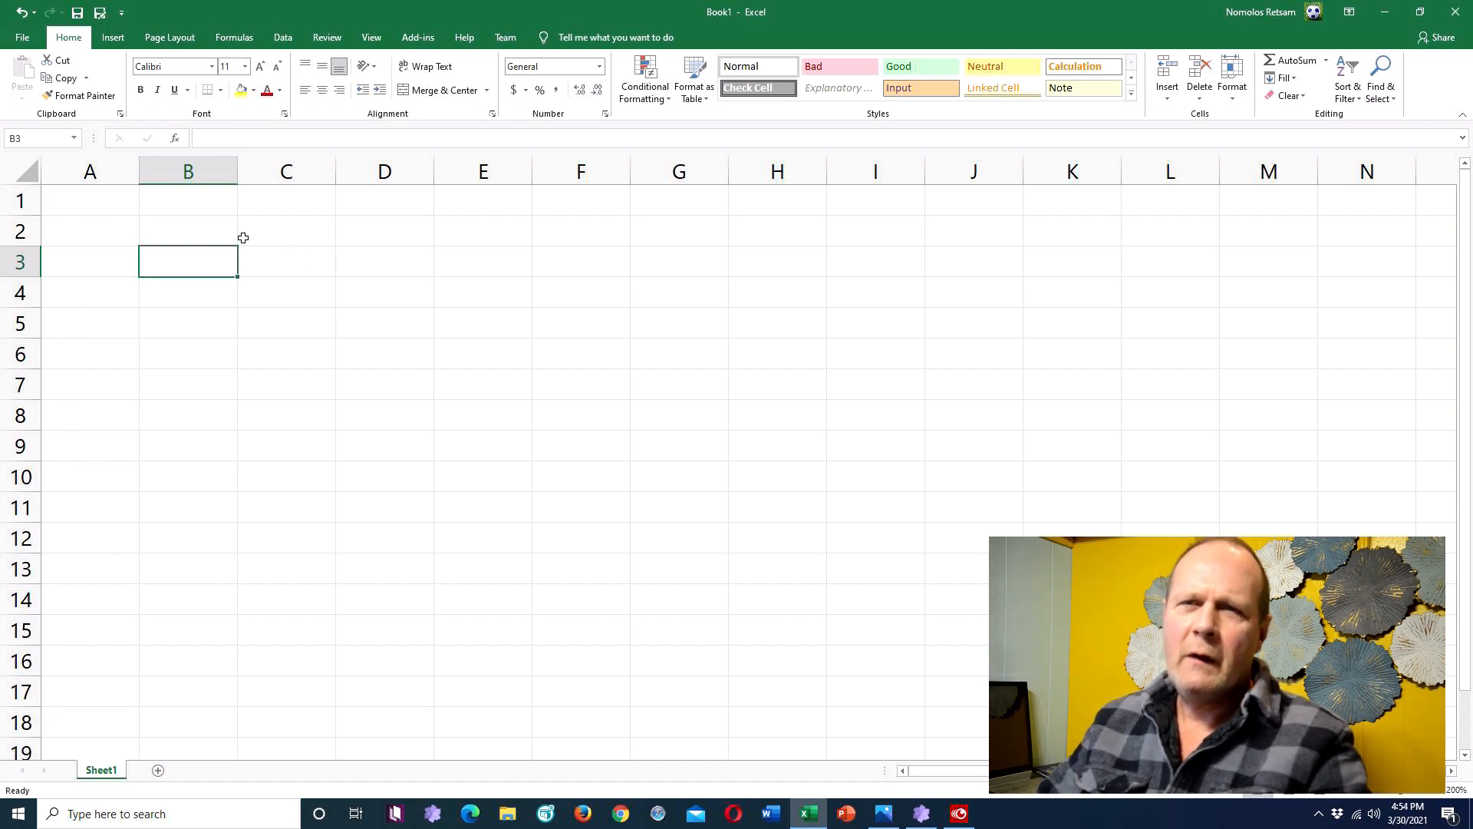
Step: Set the width of columns A through C to 6 on Sheet1
{"action": "left_click_drag", "start_coordinate": [107, 170], "coordinate": [277, 164]}
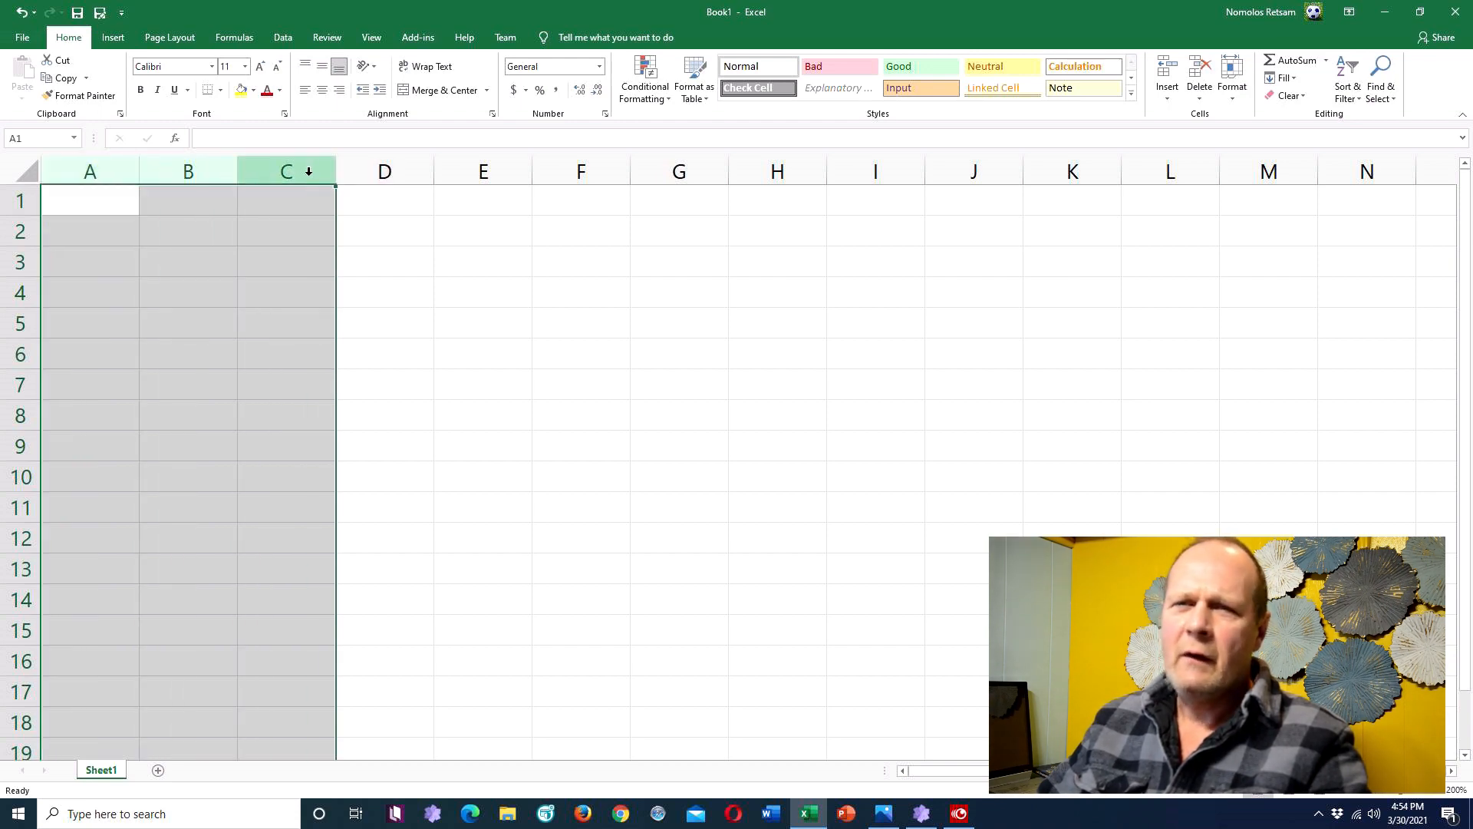
{"action": "right_click", "coordinate": [308, 172]}
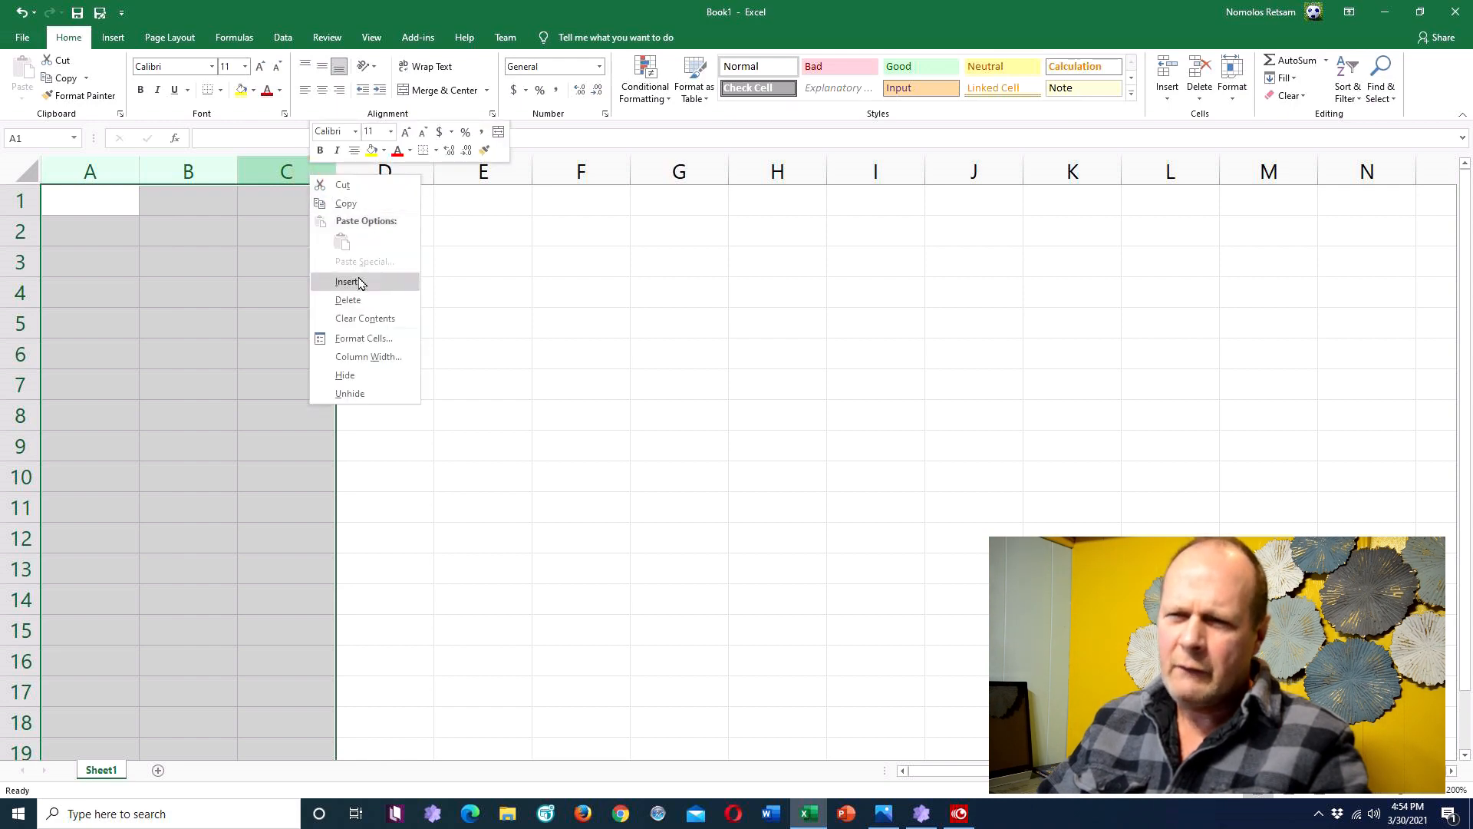
{"action": "left_click", "coordinate": [368, 356]}
{"action": "type", "text": "6"}
{"action": "left_click", "coordinate": [344, 365]}
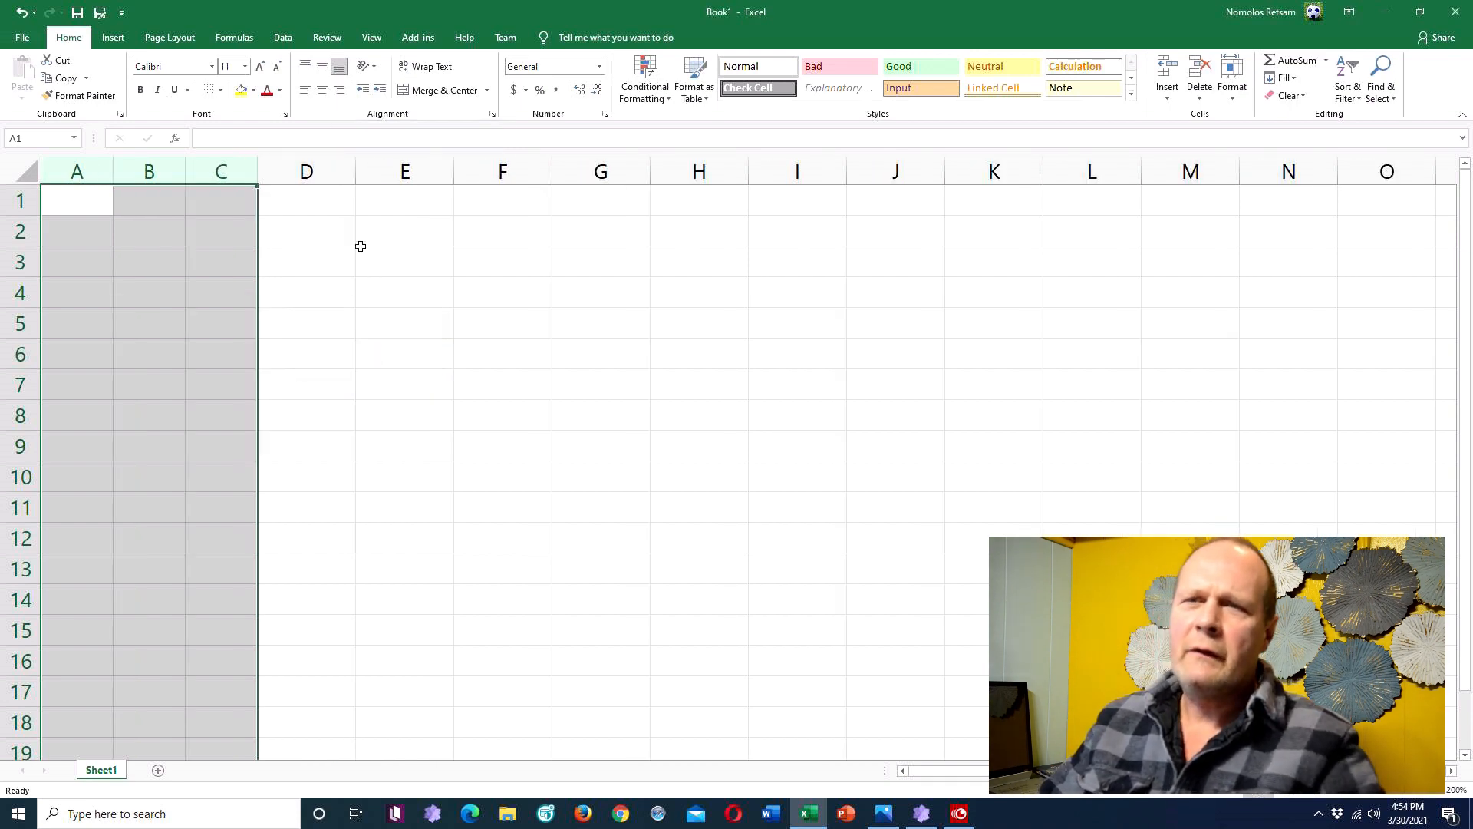
Step: Enter 10, 5 and 2 in cells A2, B2 and C2
{"action": "left_click", "coordinate": [68, 236]}
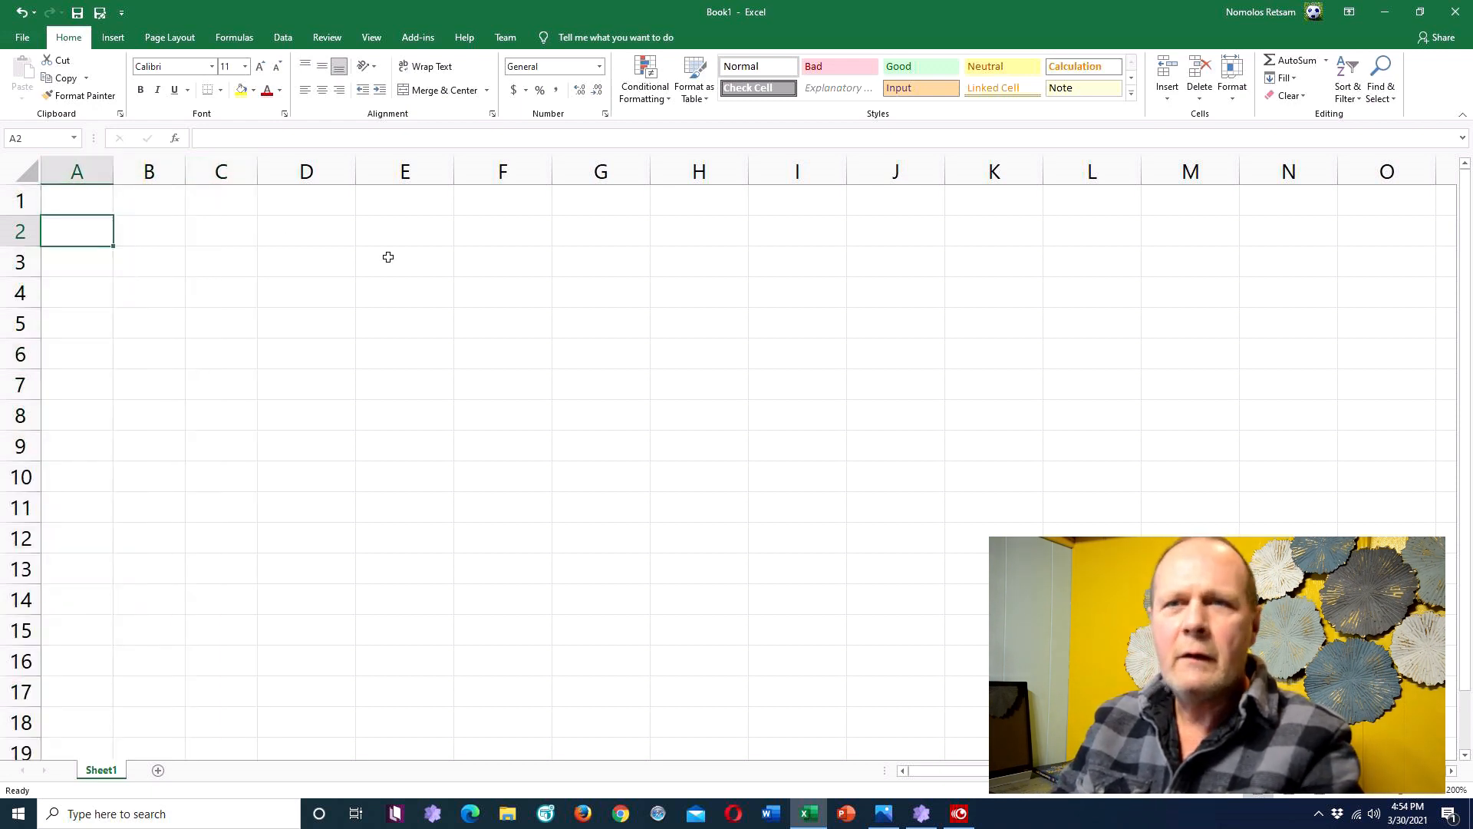
{"action": "type", "text": "10"}
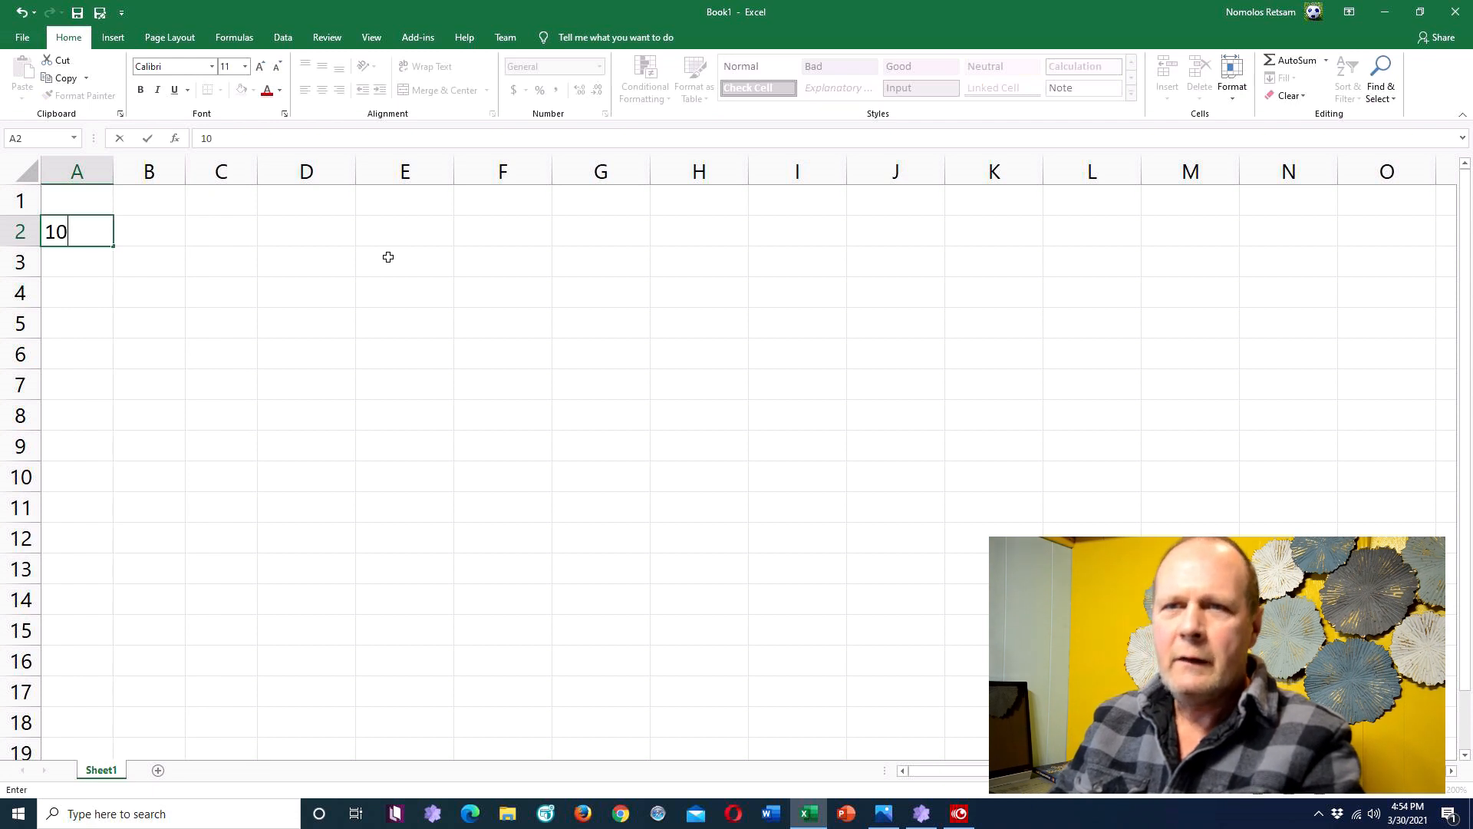
{"action": "key", "text": "Tab"}
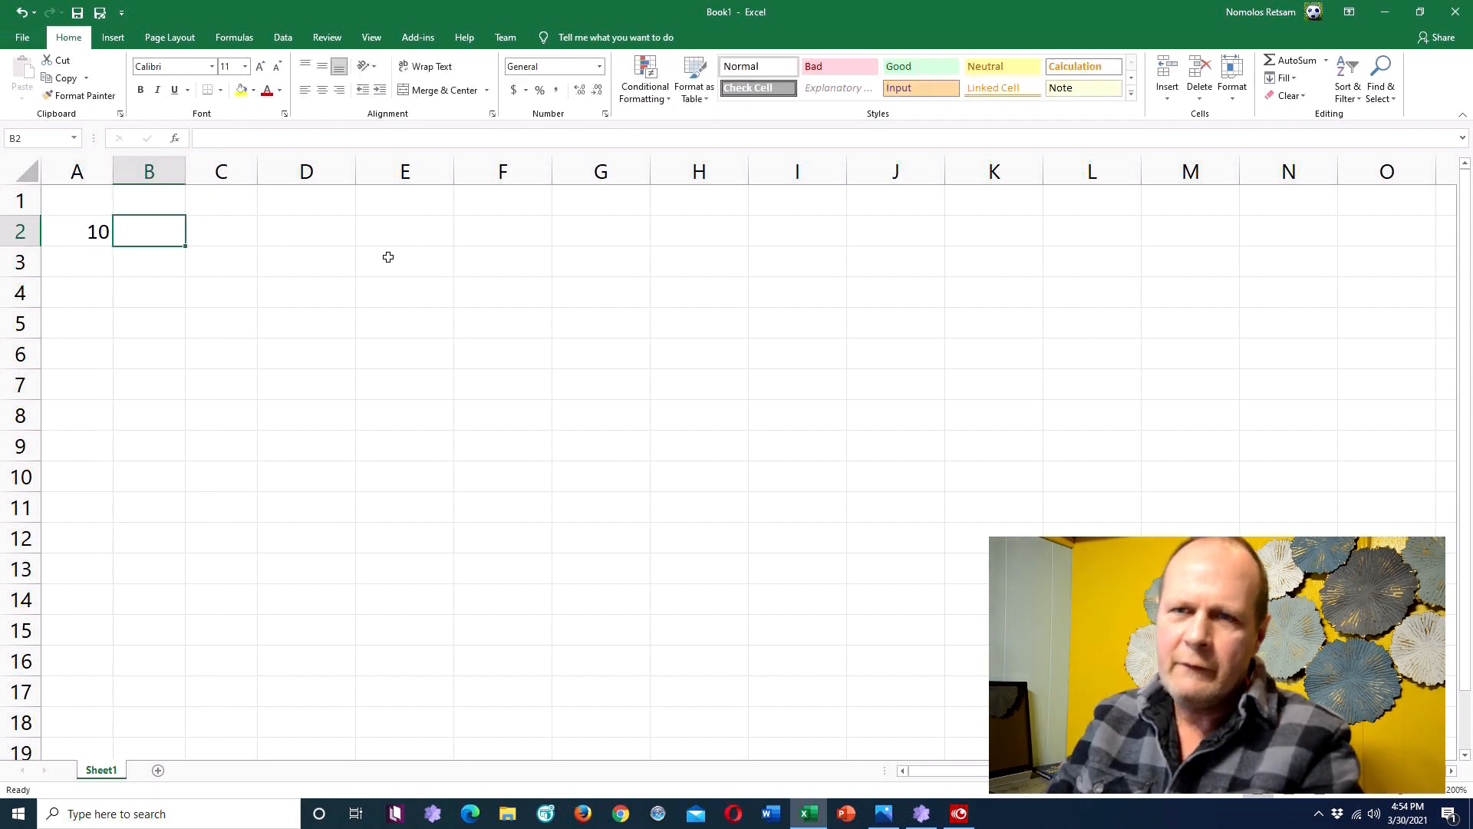
{"action": "type", "text": "5"}
{"action": "key", "text": "Tab"}
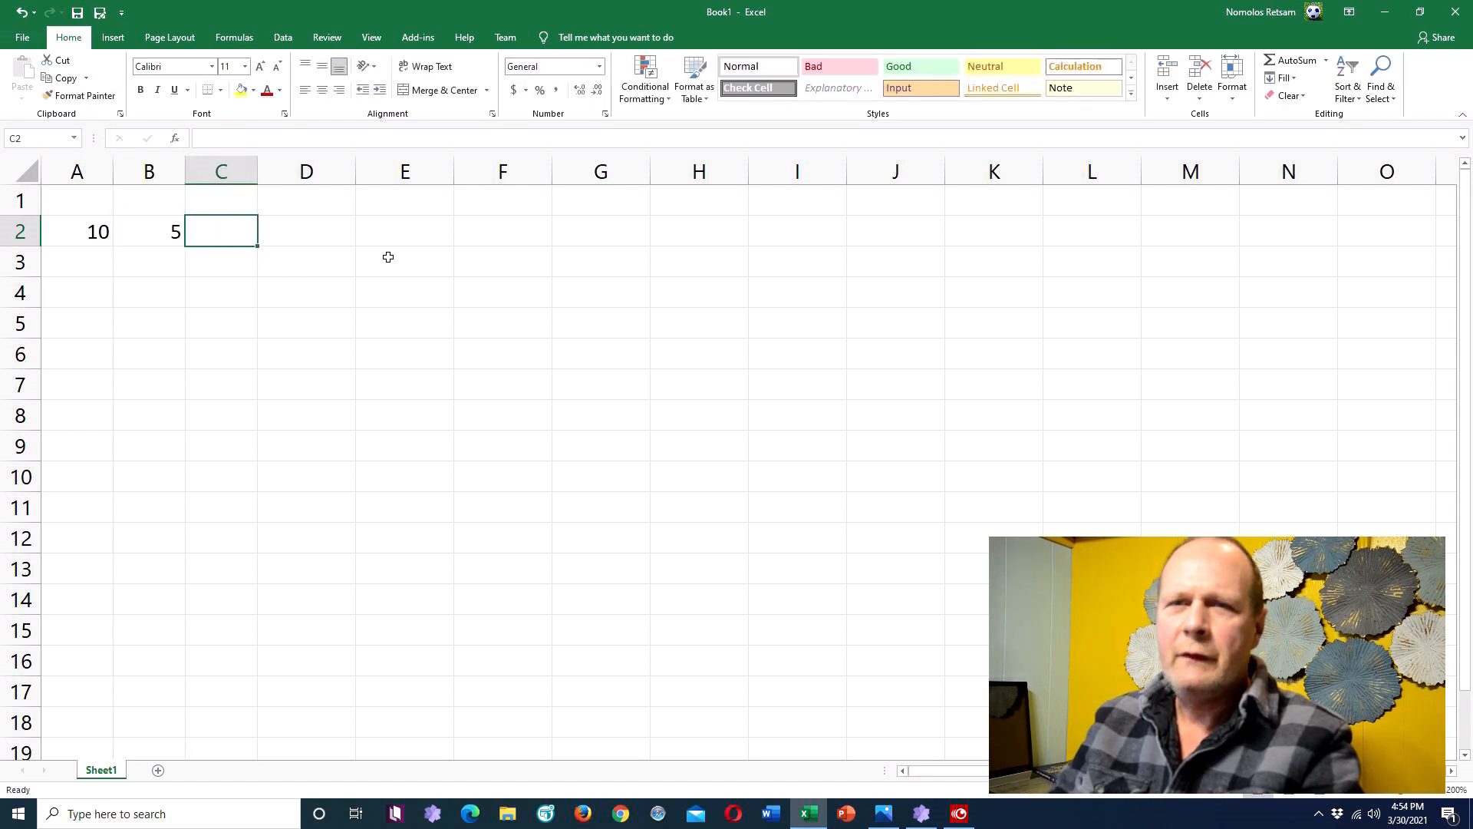
{"action": "type", "text": "2"}
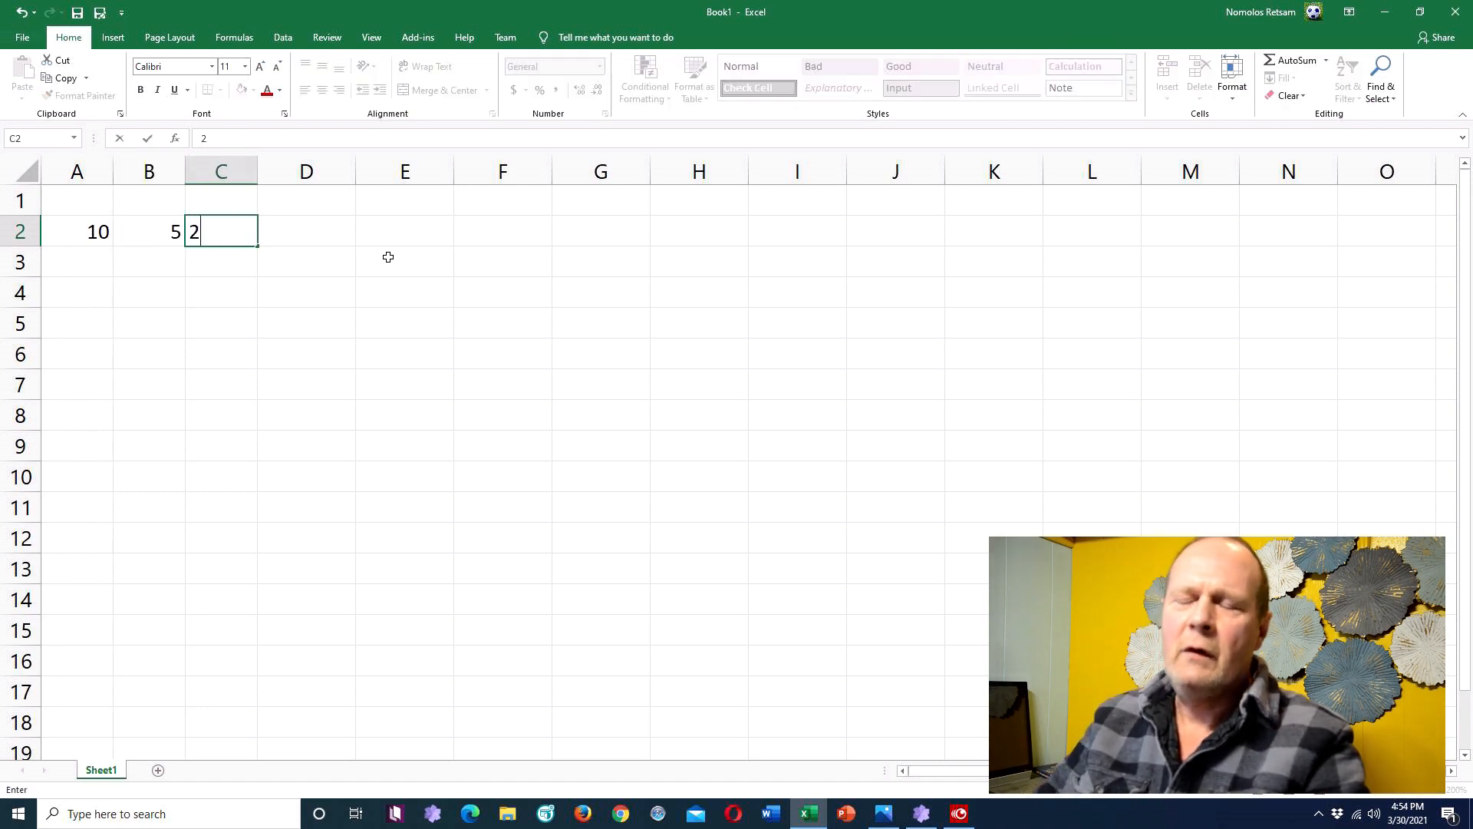
{"action": "key", "text": "Return"}
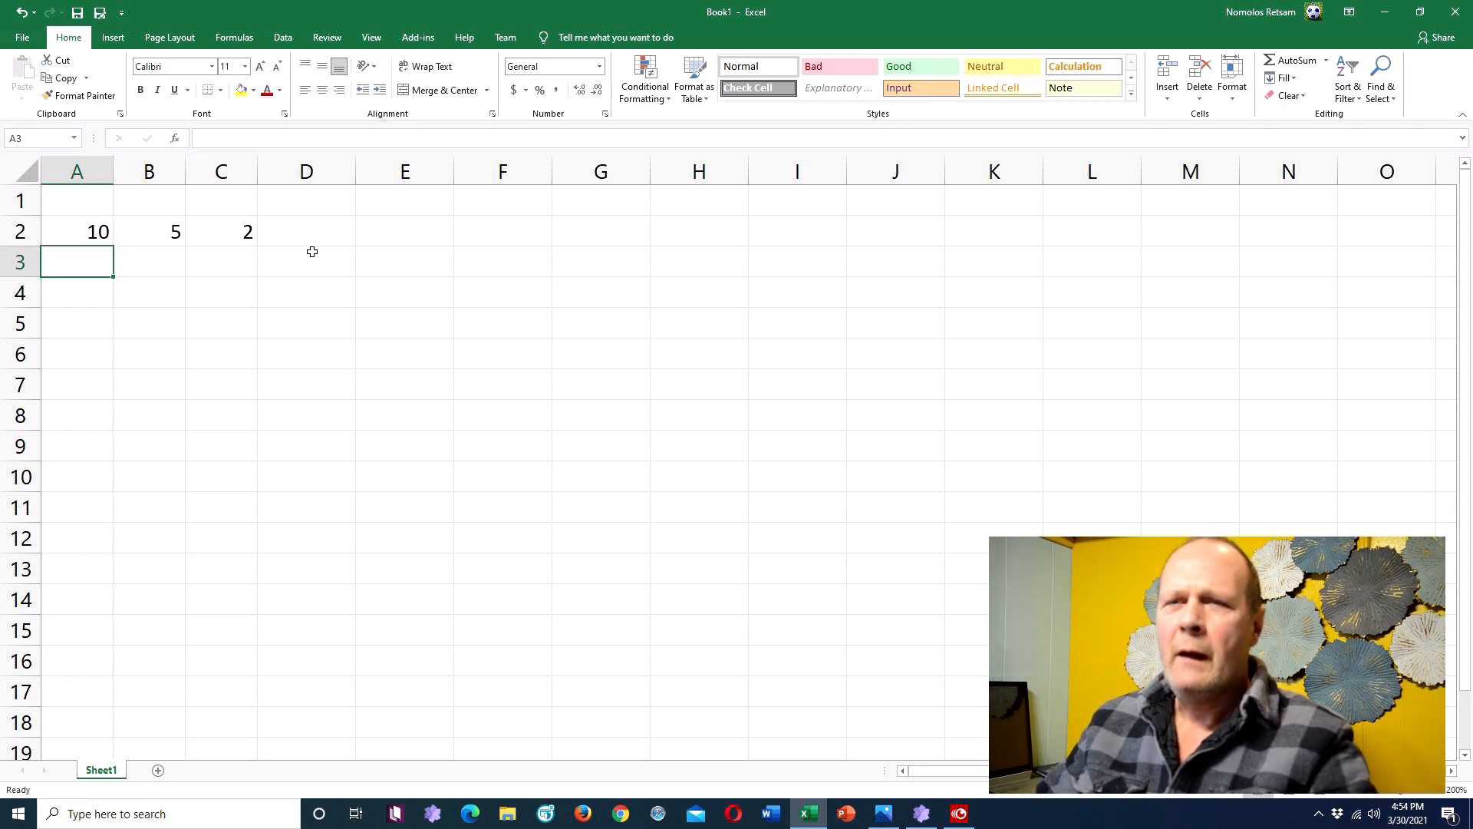
{"action": "left_click", "coordinate": [92, 232]}
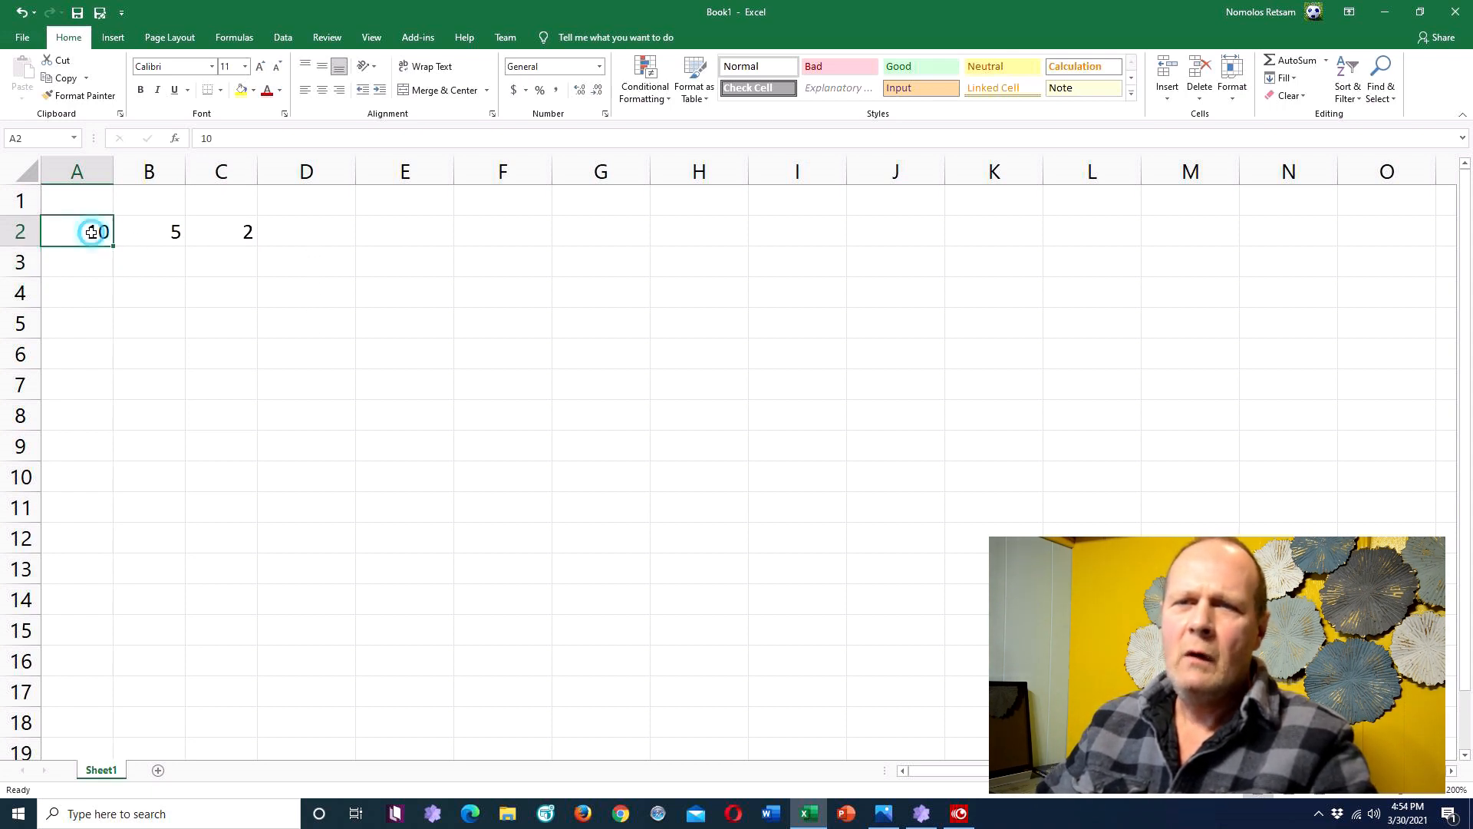
{"action": "left_click", "coordinate": [147, 230]}
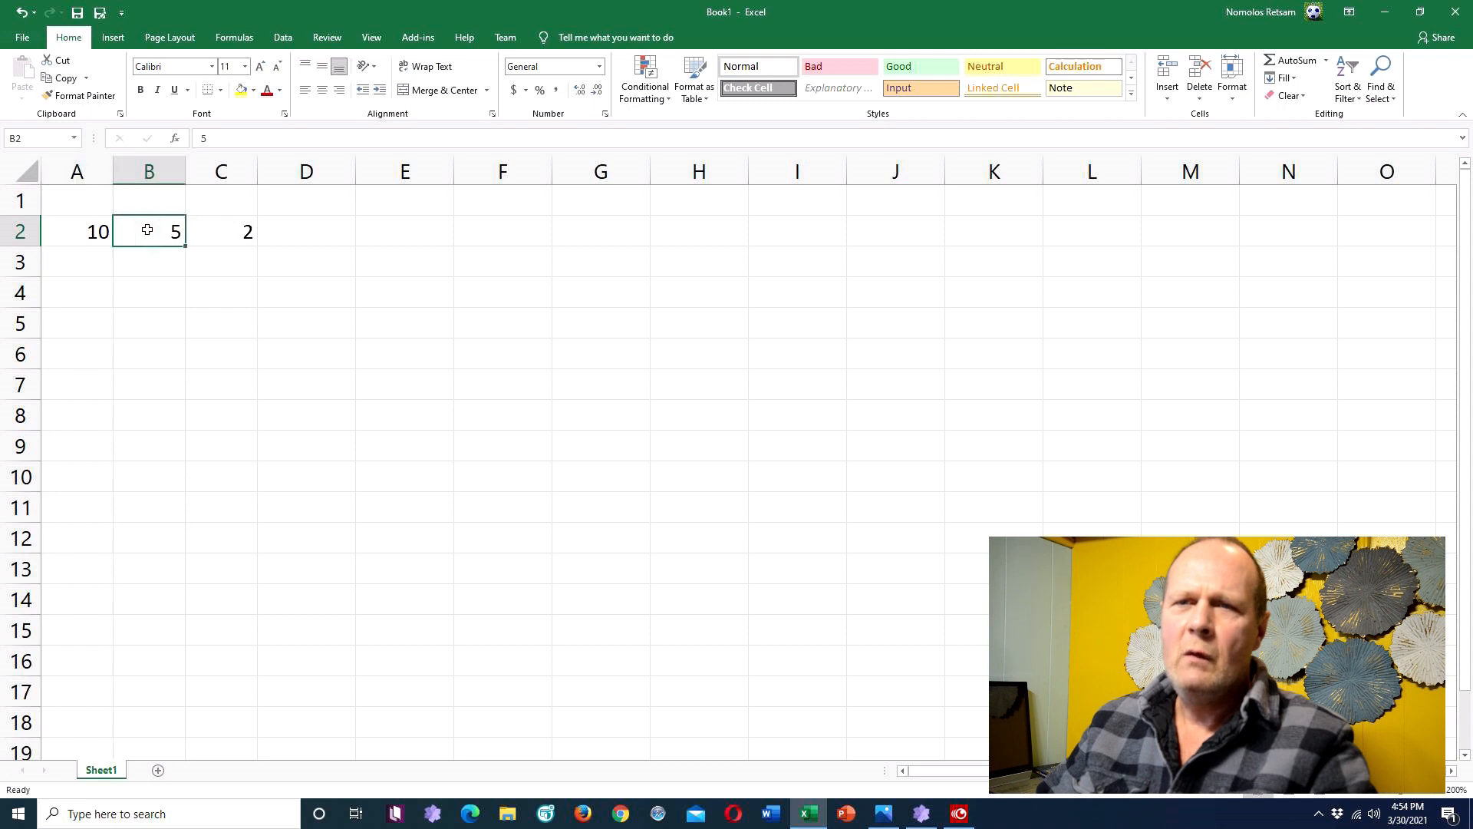
{"action": "left_click", "coordinate": [224, 232]}
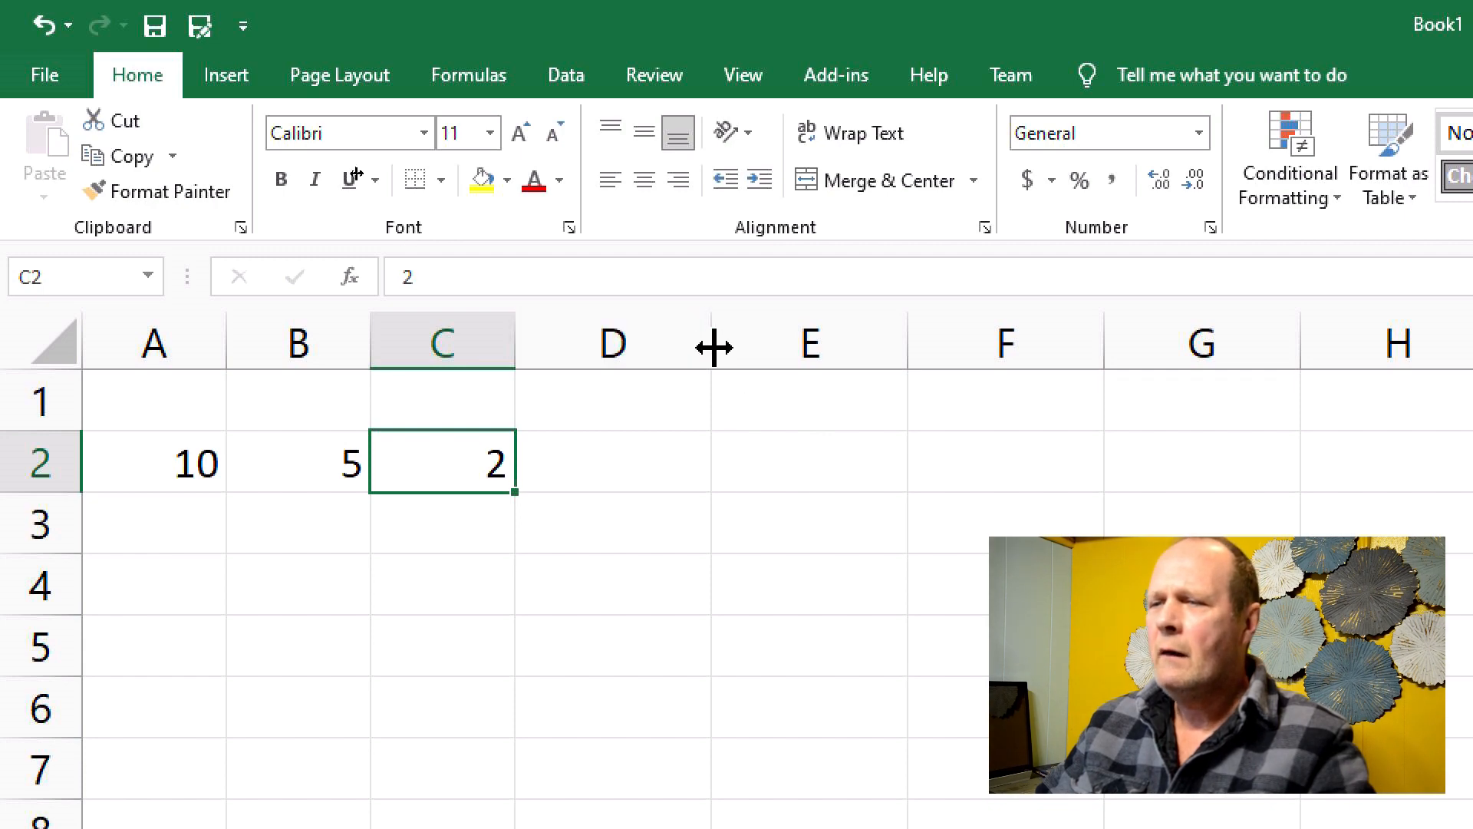
Step: Widen column D slightly by its header edge and center the column's contents horizontally
{"action": "left_click_drag", "start_coordinate": [711, 343], "coordinate": [780, 335]}
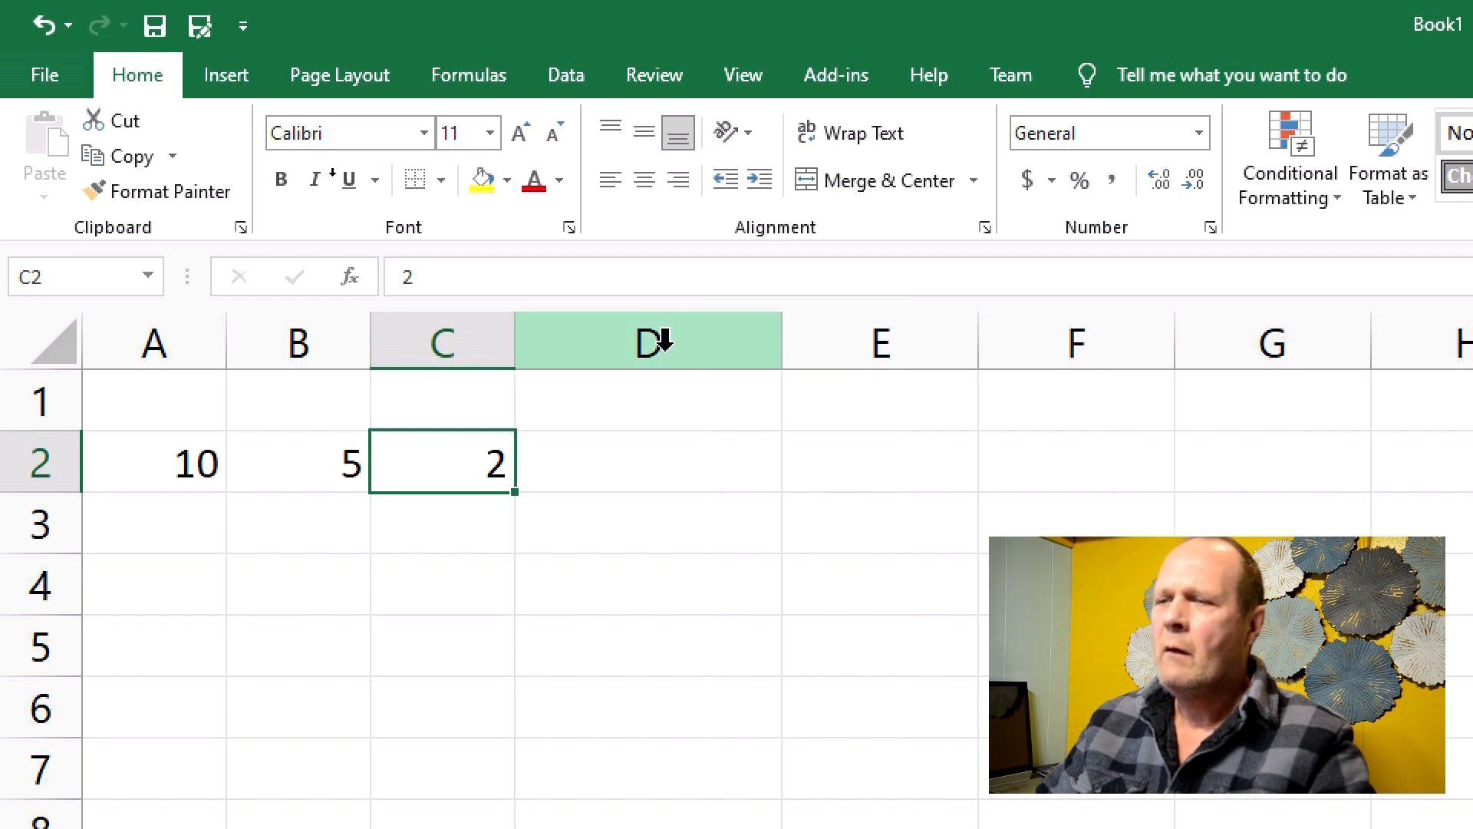
{"action": "left_click", "coordinate": [693, 337]}
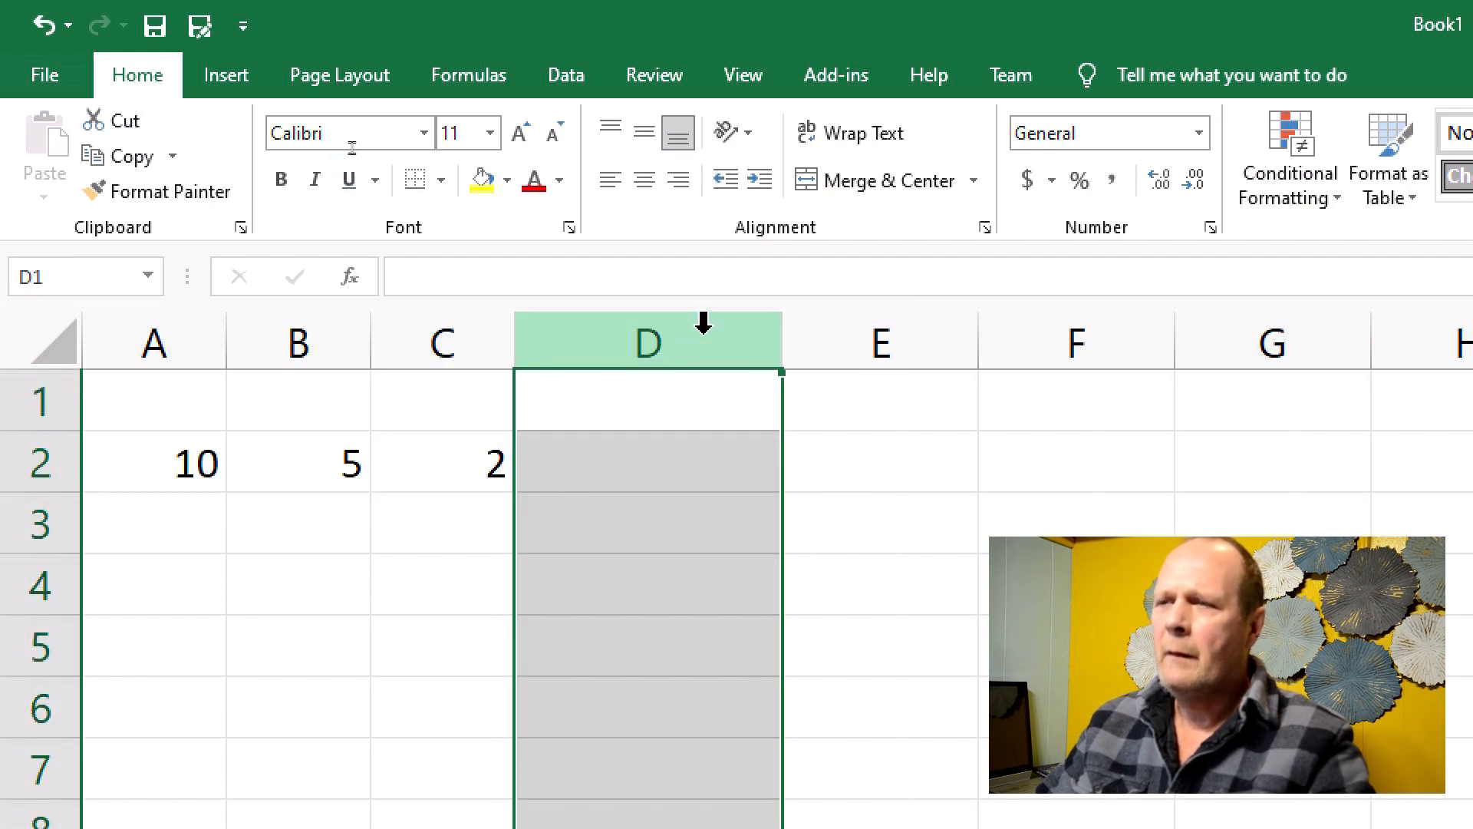
{"action": "left_click", "coordinate": [652, 197]}
Step: Enter a lone equals sign in cell D2
{"action": "left_click", "coordinate": [635, 453]}
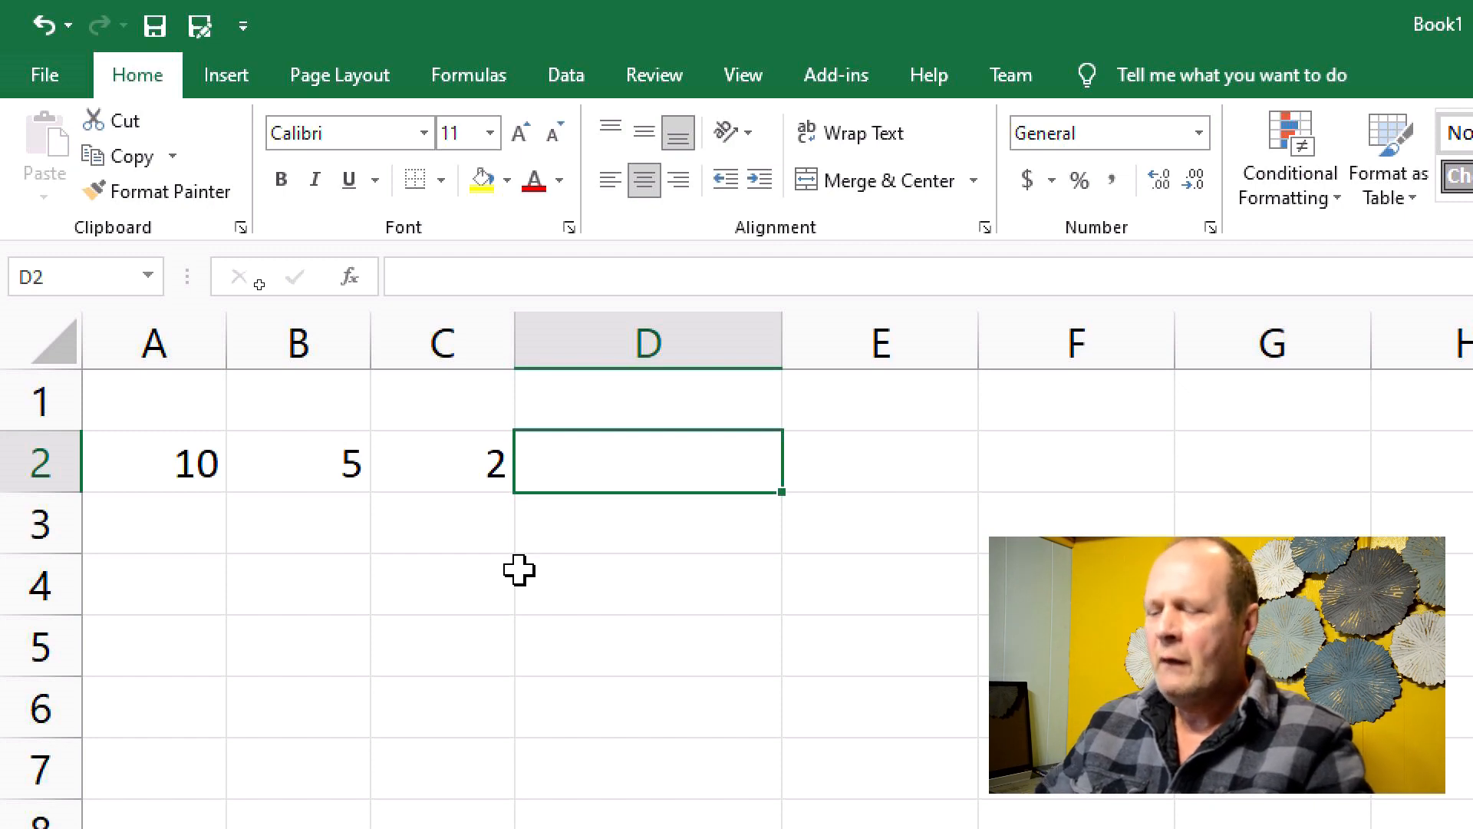
{"action": "type", "text": "="}
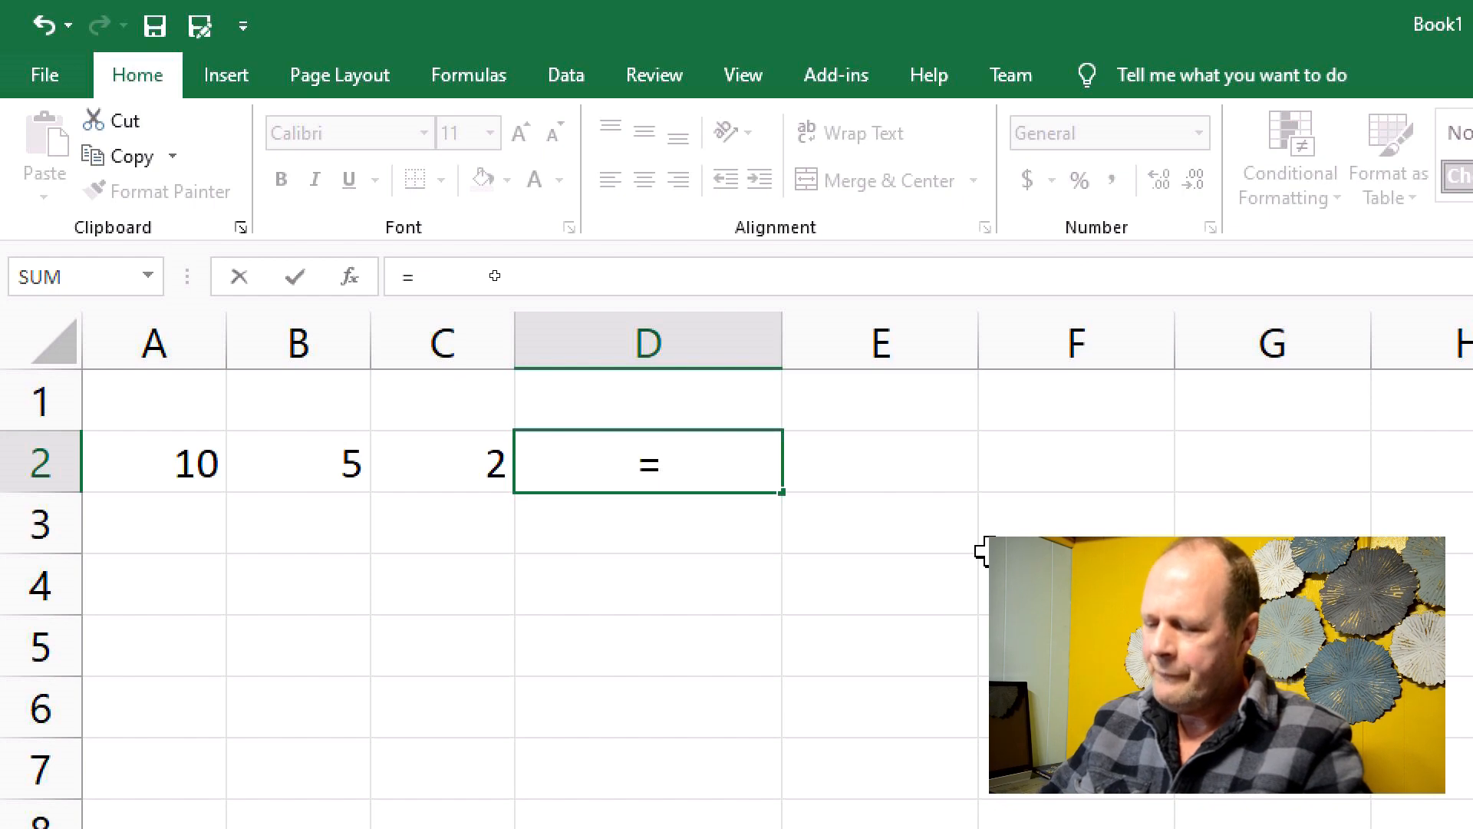
{"action": "key", "text": "Return"}
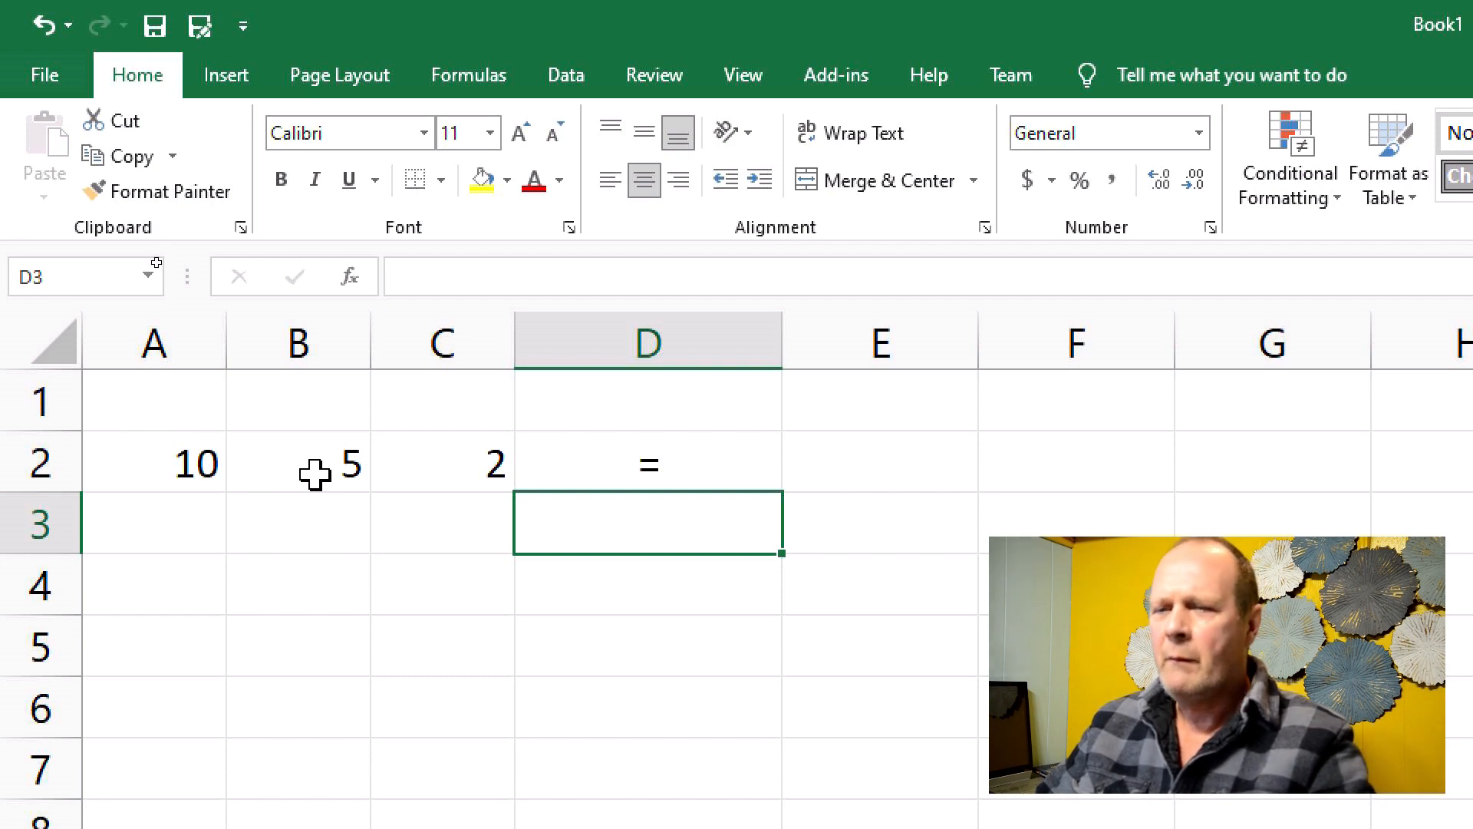
{"action": "left_click", "coordinate": [170, 459]}
{"action": "left_click", "coordinate": [298, 456]}
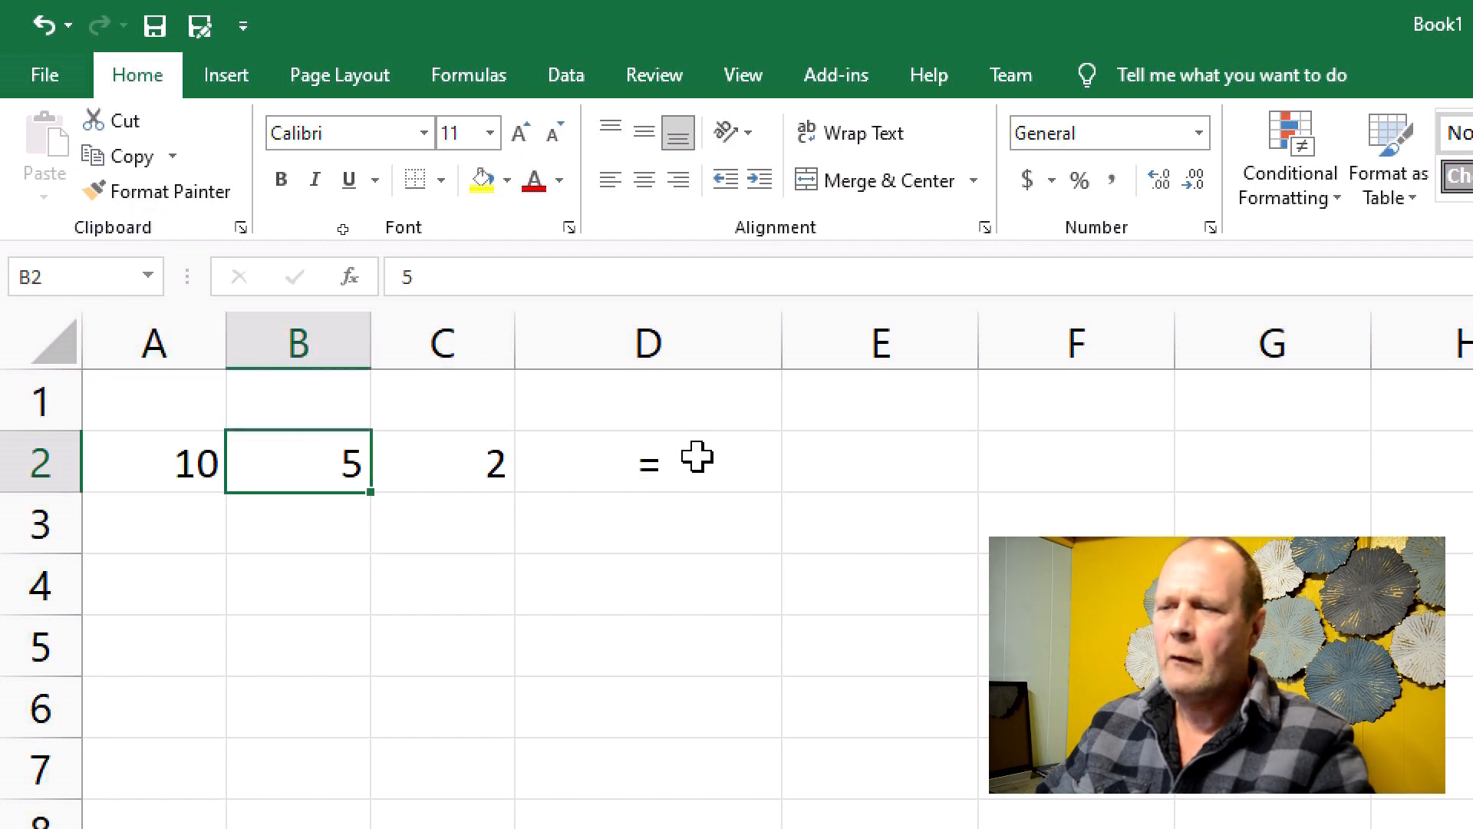
Step: Enter the formula =A2+B2 in cell D2
{"action": "left_click", "coordinate": [666, 462]}
{"action": "type", "text": "="}
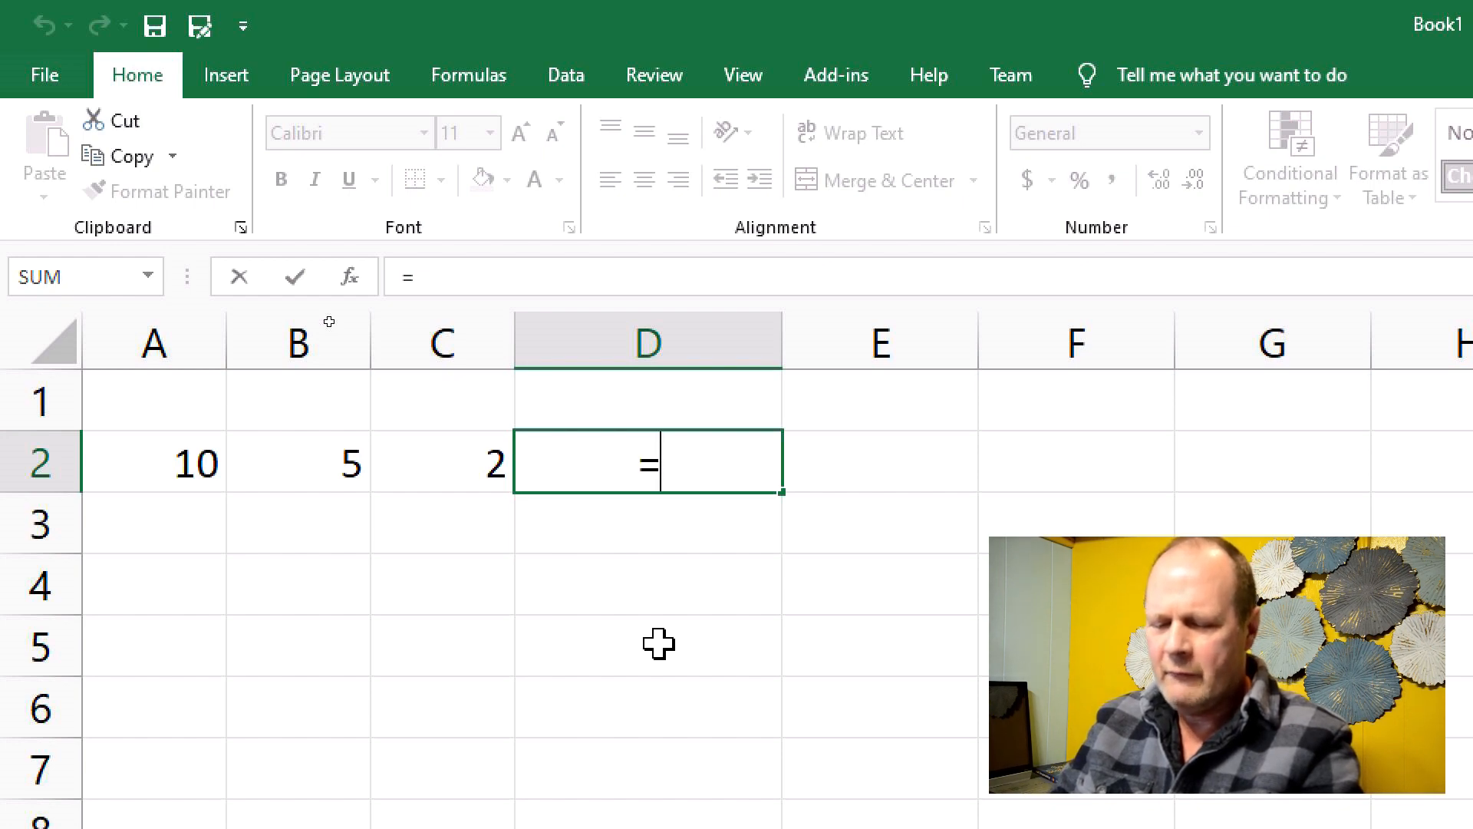
{"action": "type", "text": "A"}
{"action": "key", "text": "Escape"}
{"action": "type", "text": "@"}
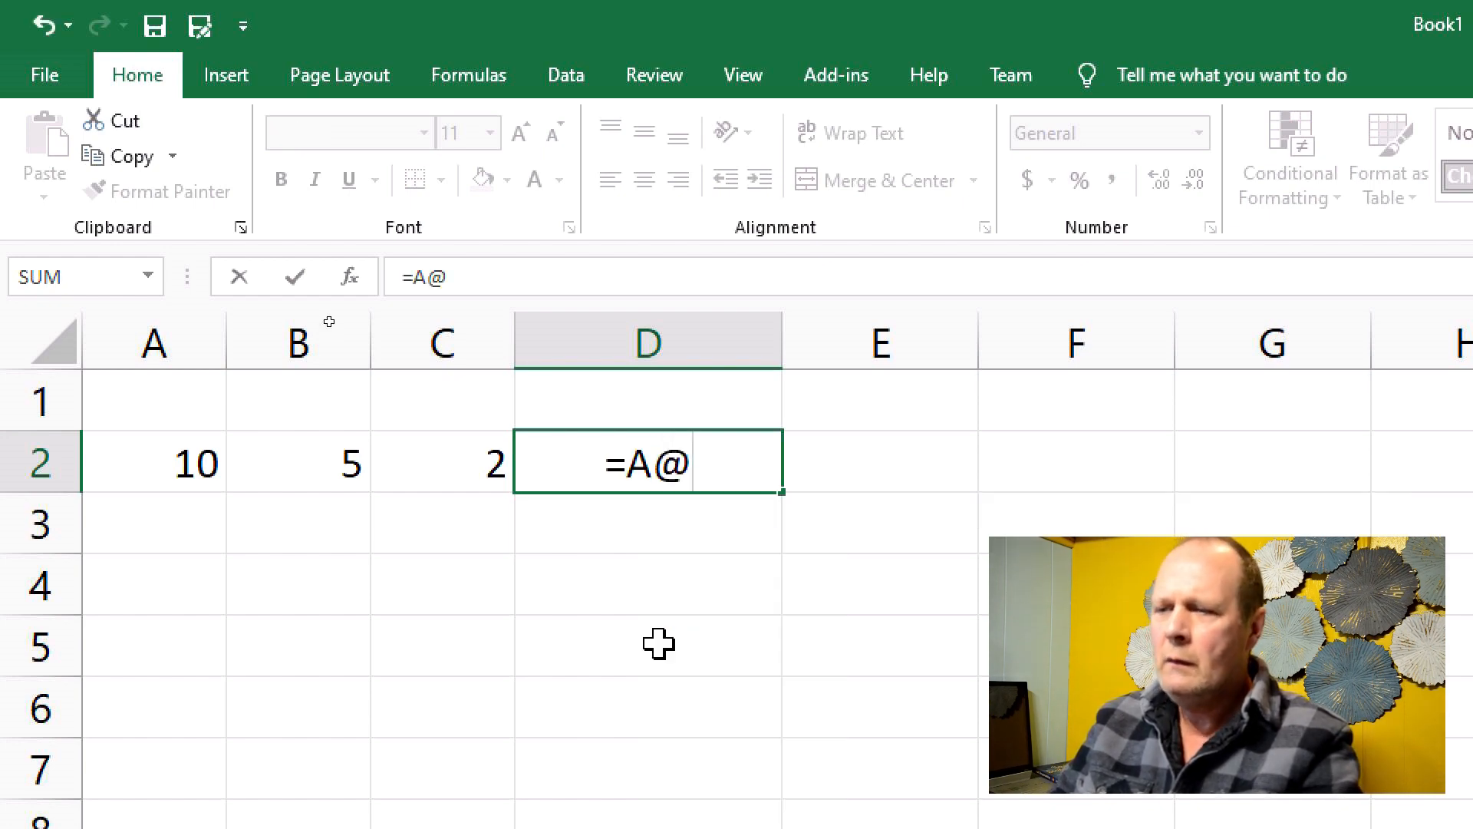
{"action": "key", "text": "BackSpace"}
{"action": "type", "text": "2"}
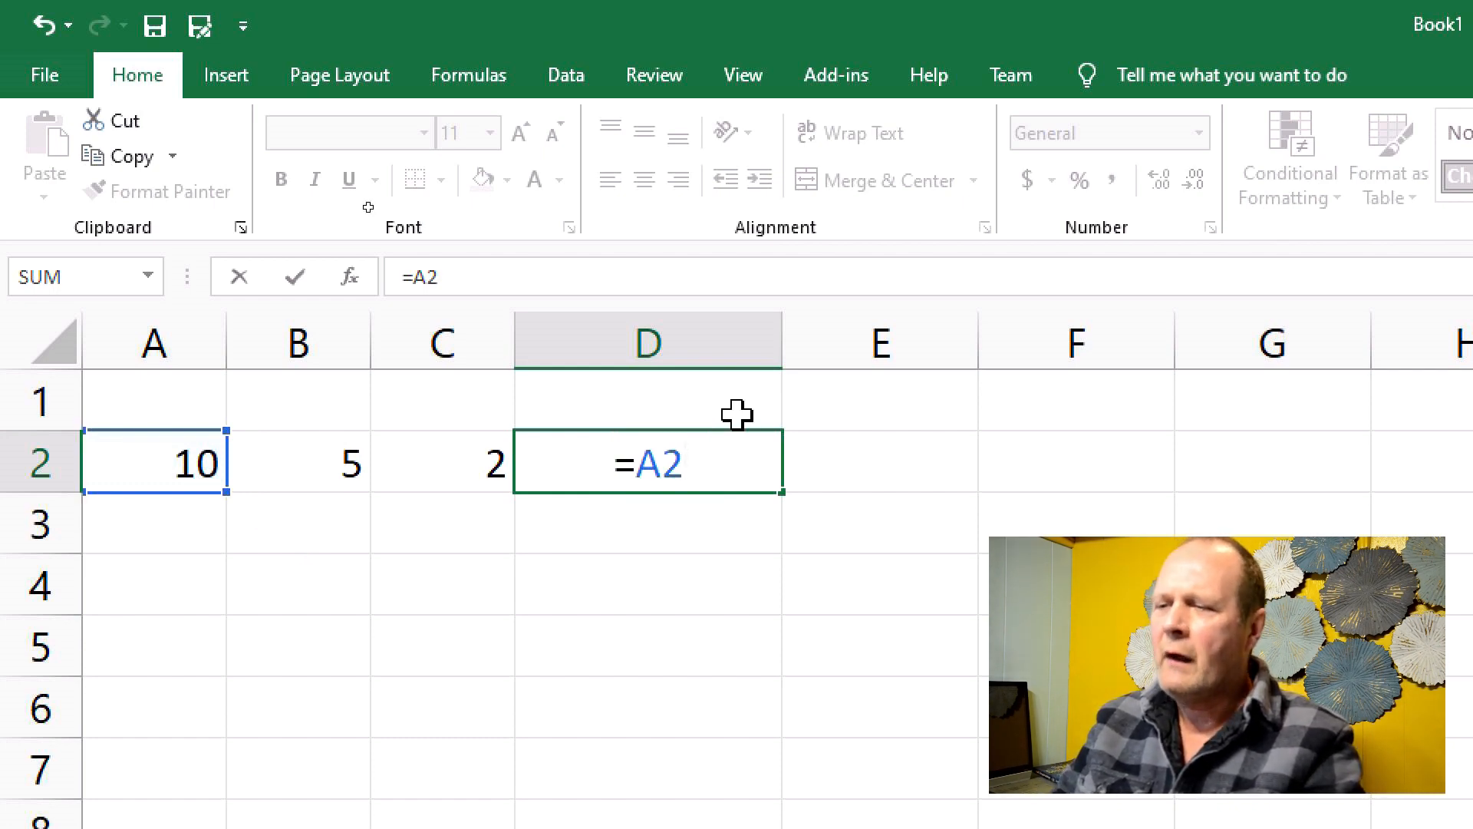
{"action": "type", "text": "+"}
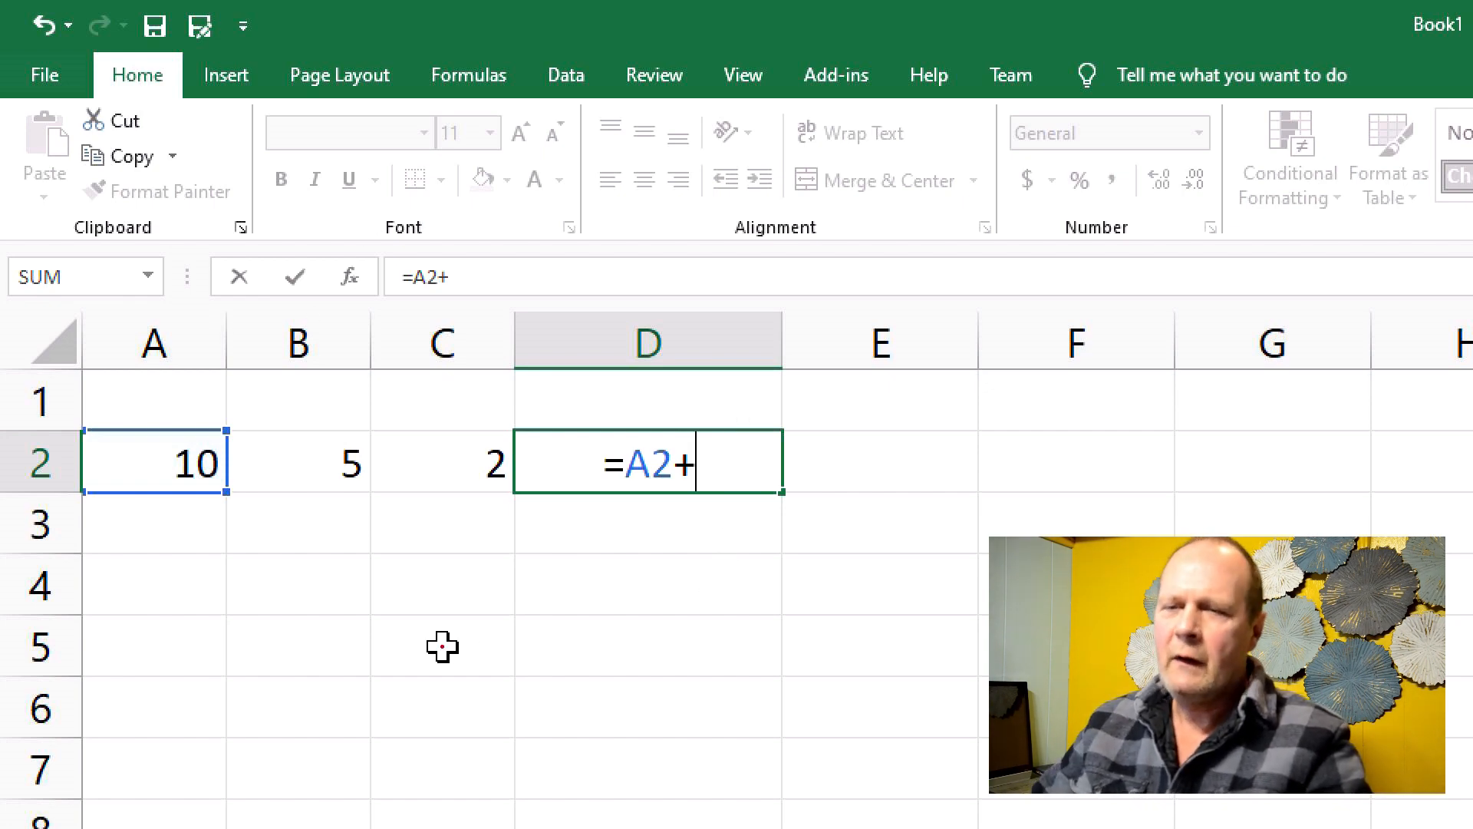
{"action": "mouse_move", "coordinate": [223, 419]}
{"action": "left_mouse_down"}
{"action": "mouse_move", "coordinate": [345, 495]}
{"action": "mouse_move", "coordinate": [377, 461]}
{"action": "mouse_move", "coordinate": [247, 400]}
{"action": "left_mouse_up"}
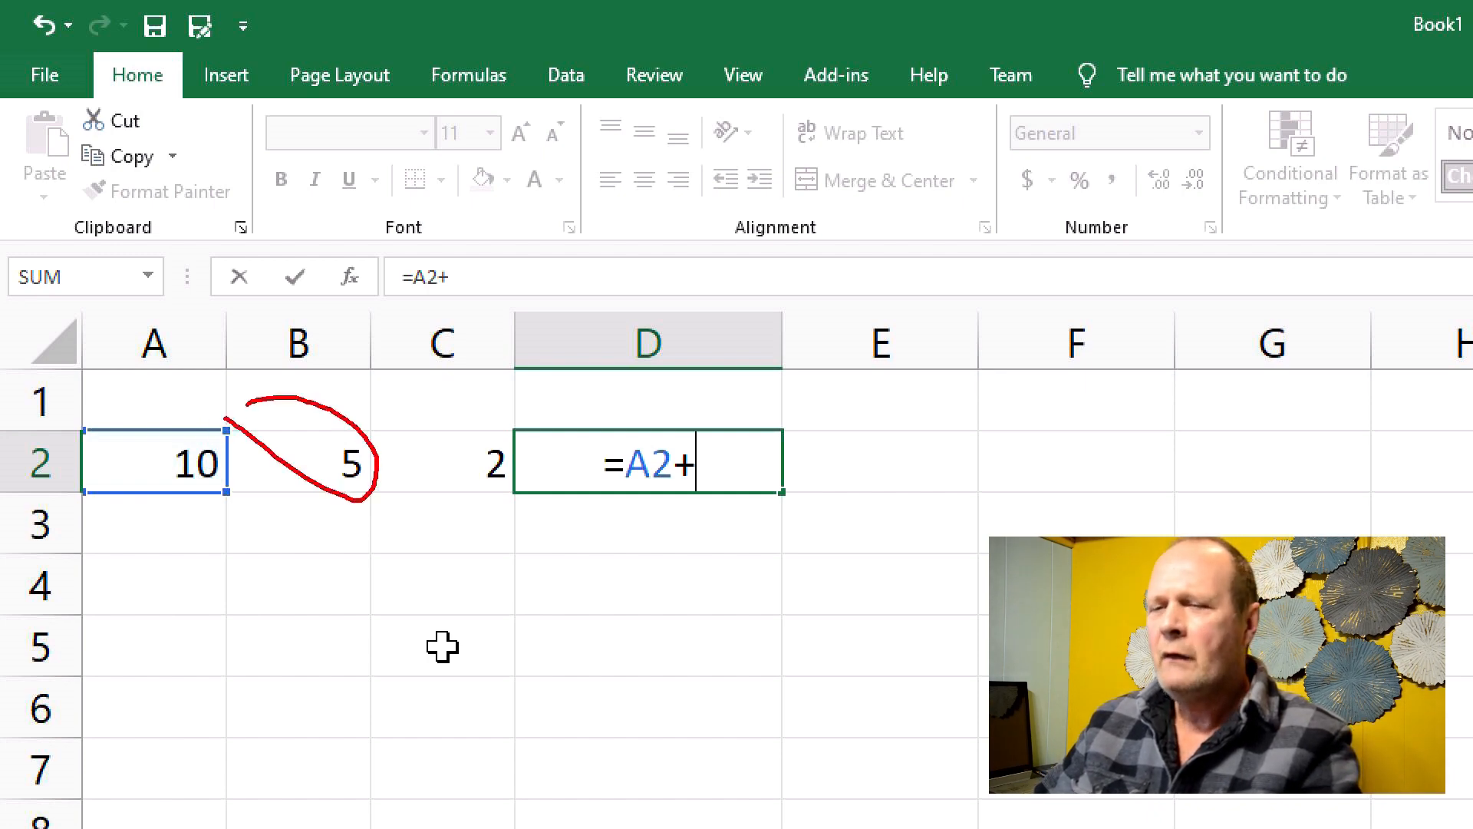
{"action": "key", "text": "Escape"}
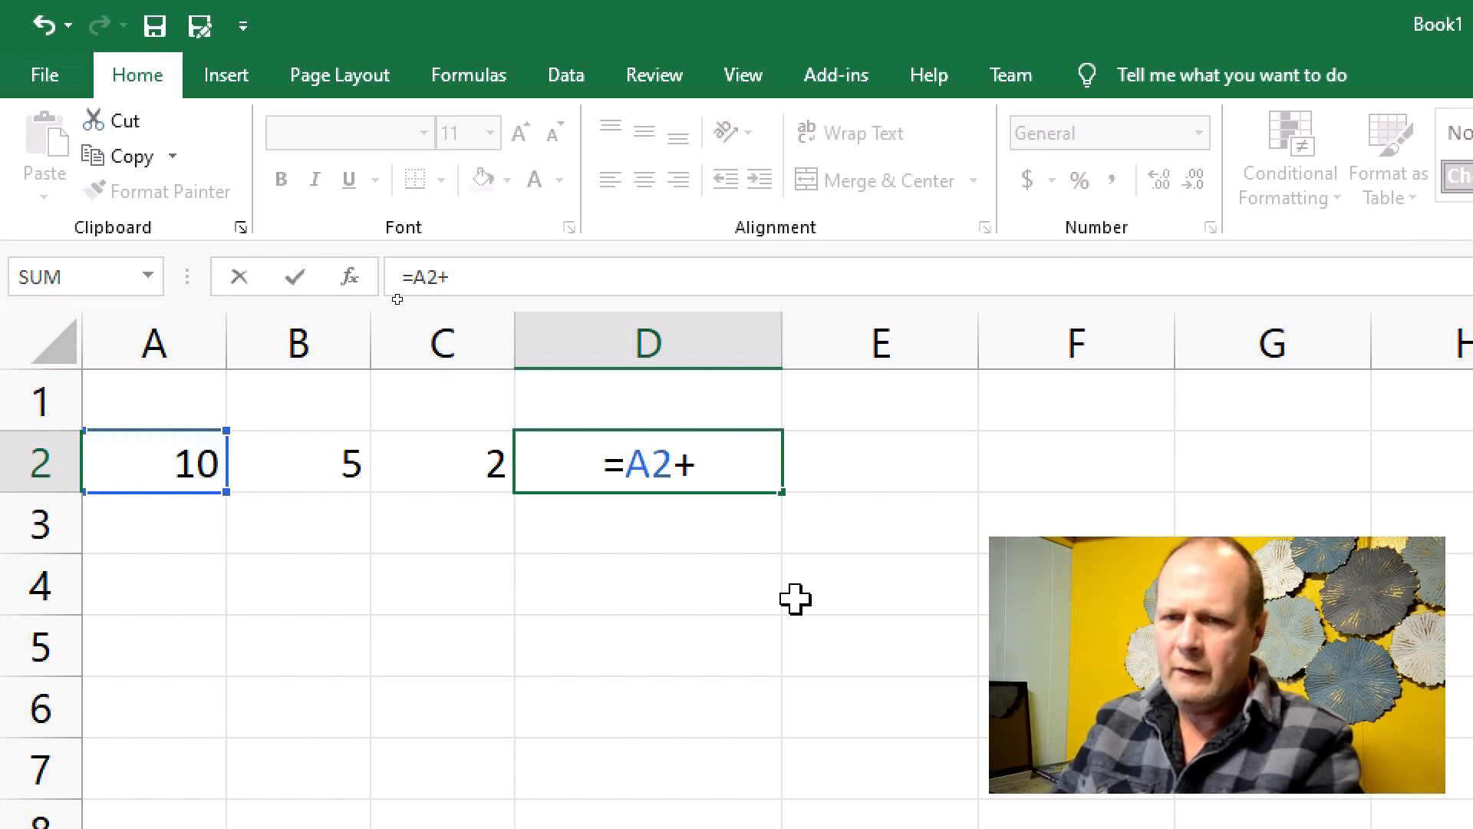
{"action": "type", "text": "B"}
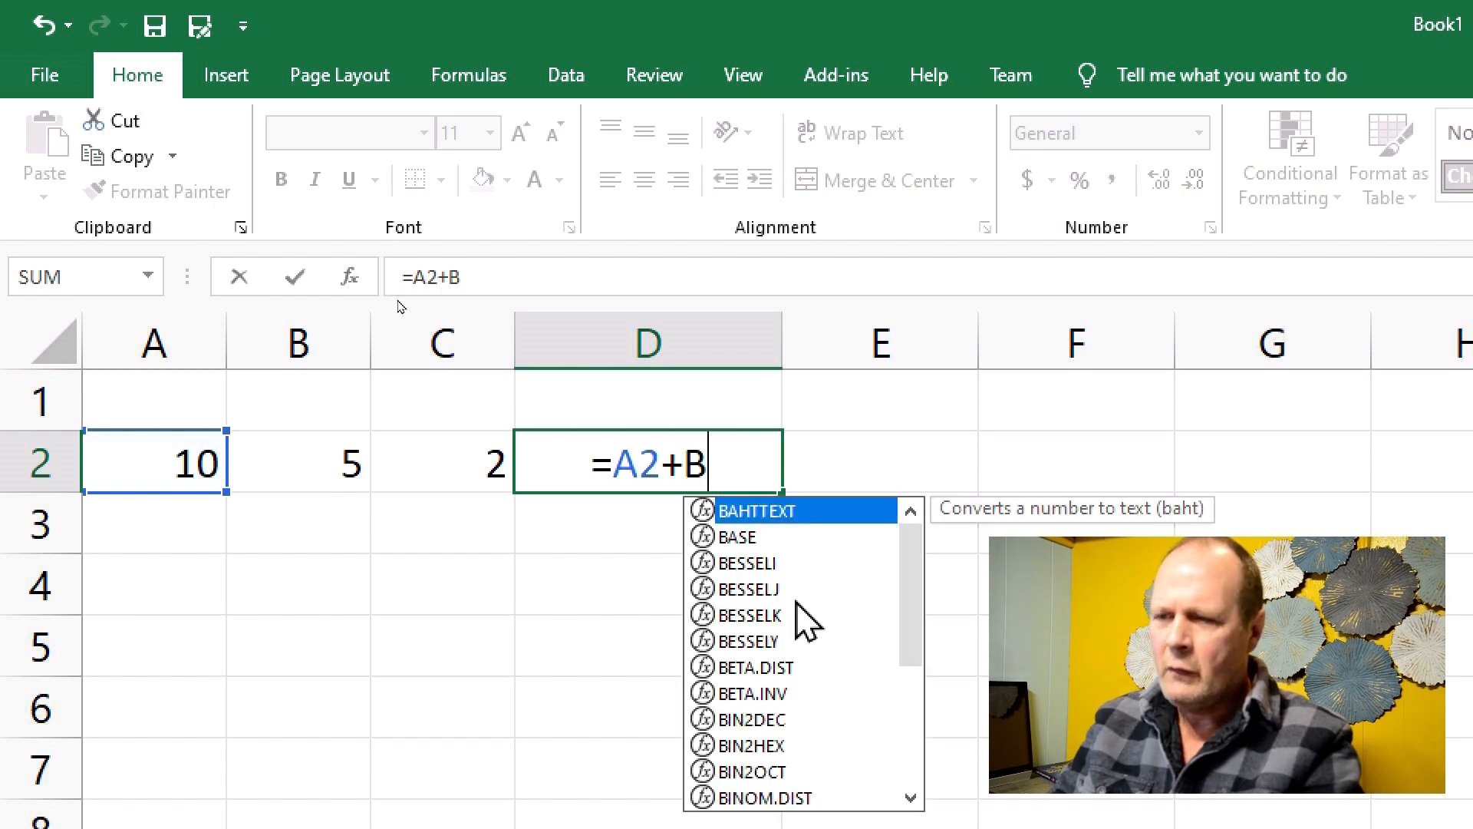
{"action": "type", "text": "2"}
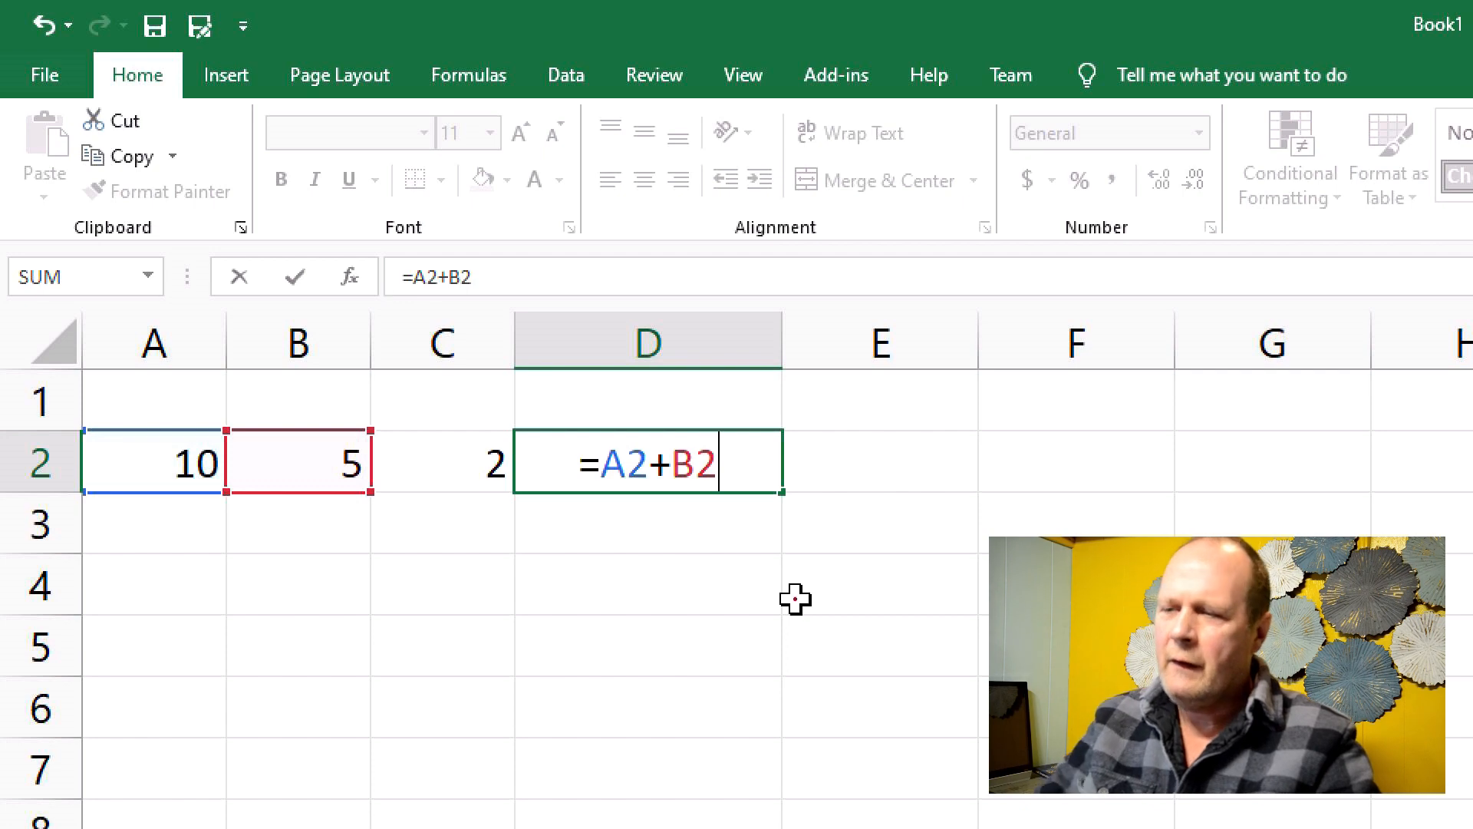
{"action": "left_click_drag", "start_coordinate": [662, 416], "coordinate": [750, 511]}
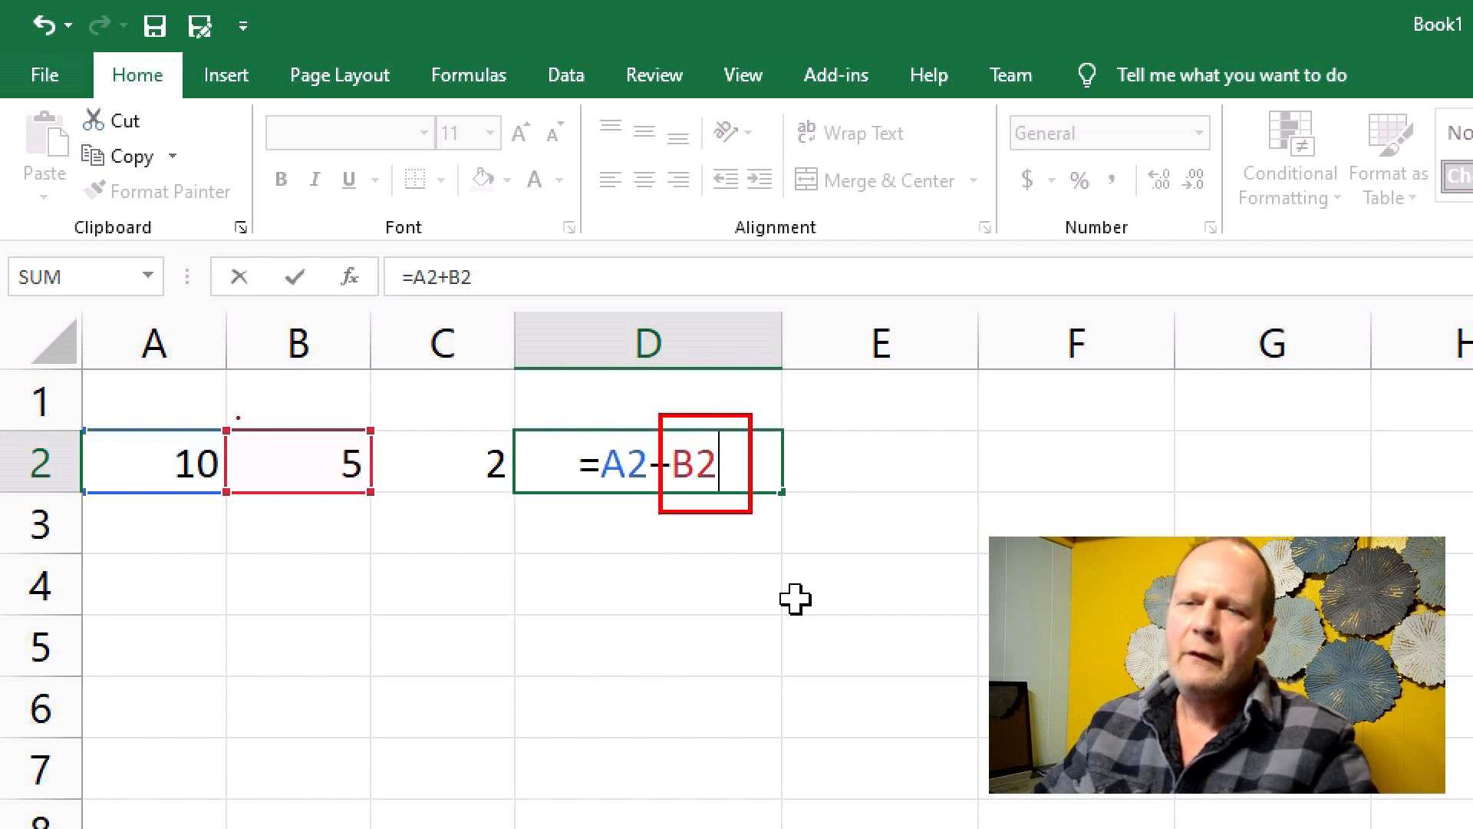
{"action": "left_click_drag", "start_coordinate": [227, 409], "coordinate": [397, 541]}
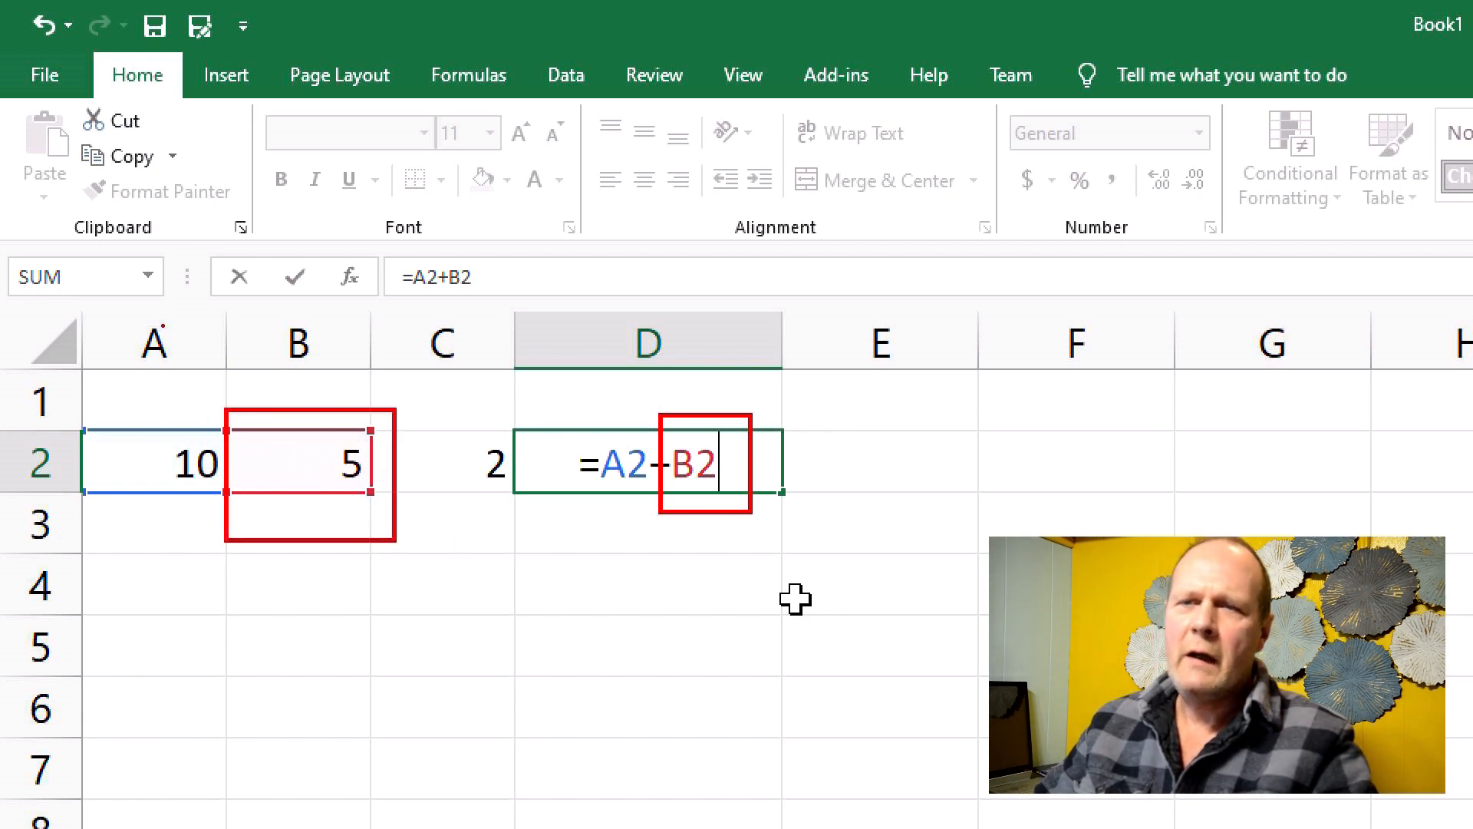
{"action": "mouse_move", "coordinate": [167, 312]}
{"action": "left_mouse_down"}
{"action": "mouse_move", "coordinate": [135, 253]}
{"action": "mouse_move", "coordinate": [1, 250]}
{"action": "left_mouse_up"}
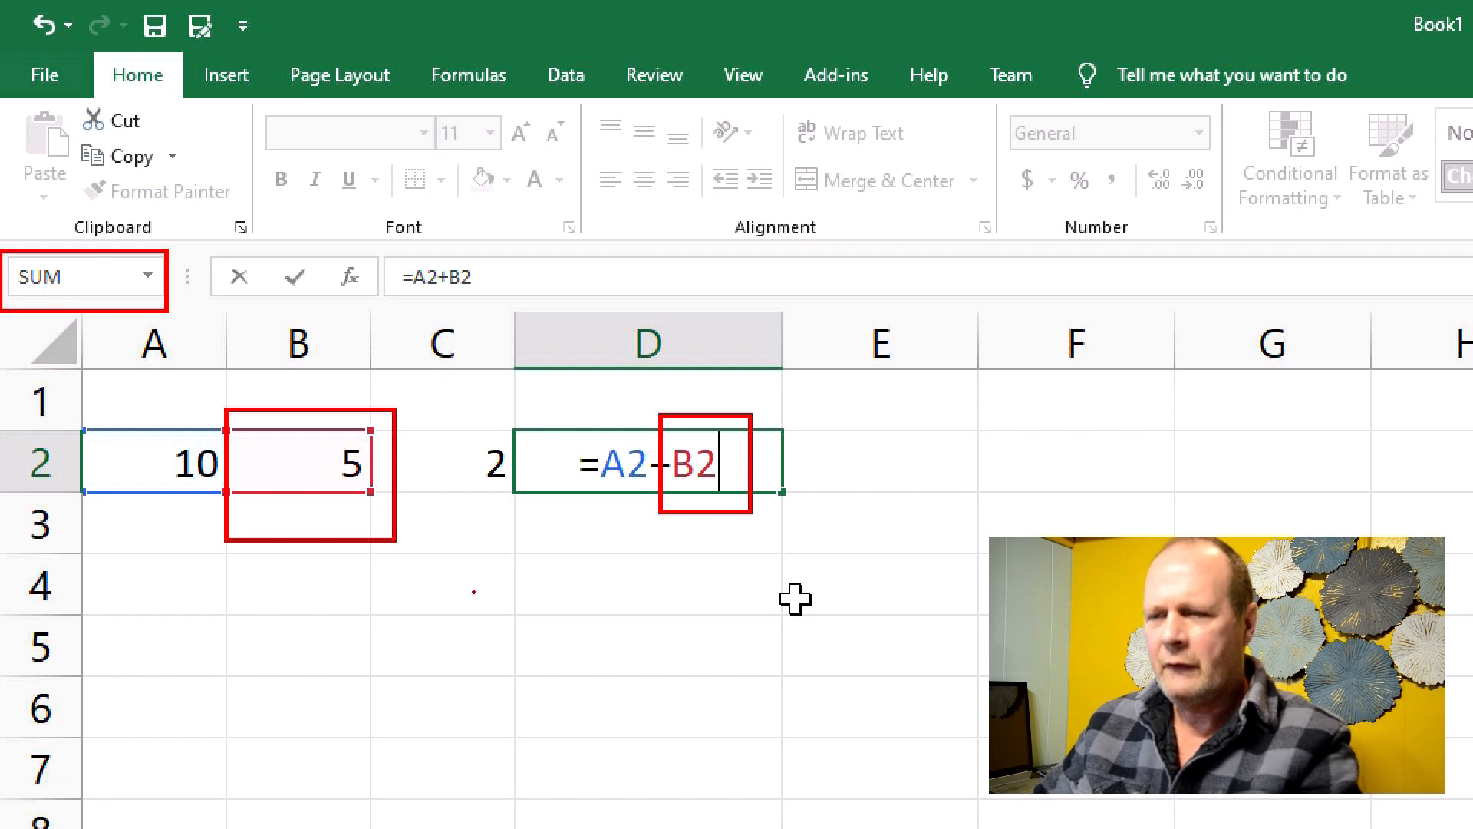
{"action": "key", "text": "Escape"}
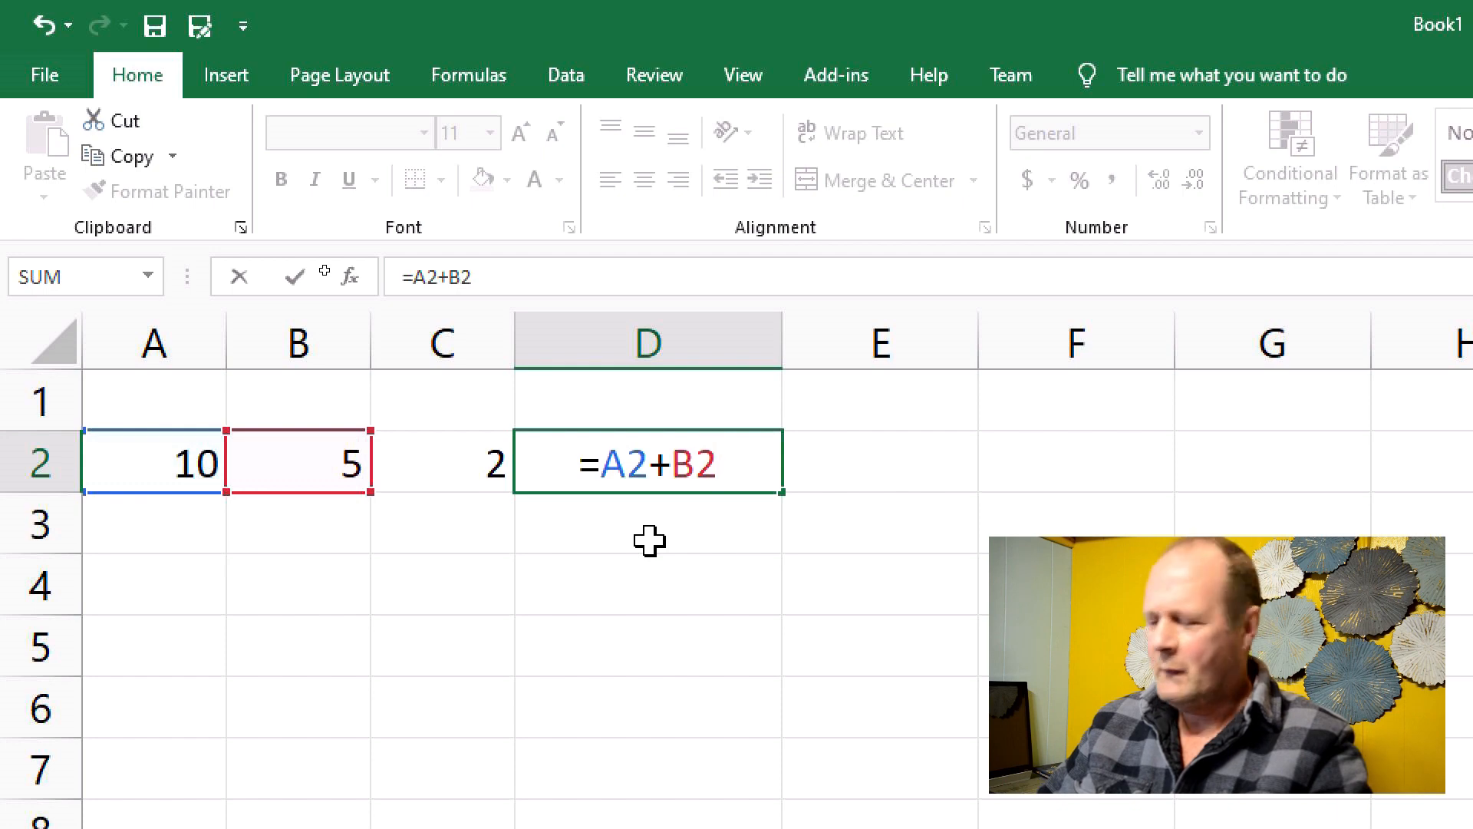
{"action": "key", "text": "Return"}
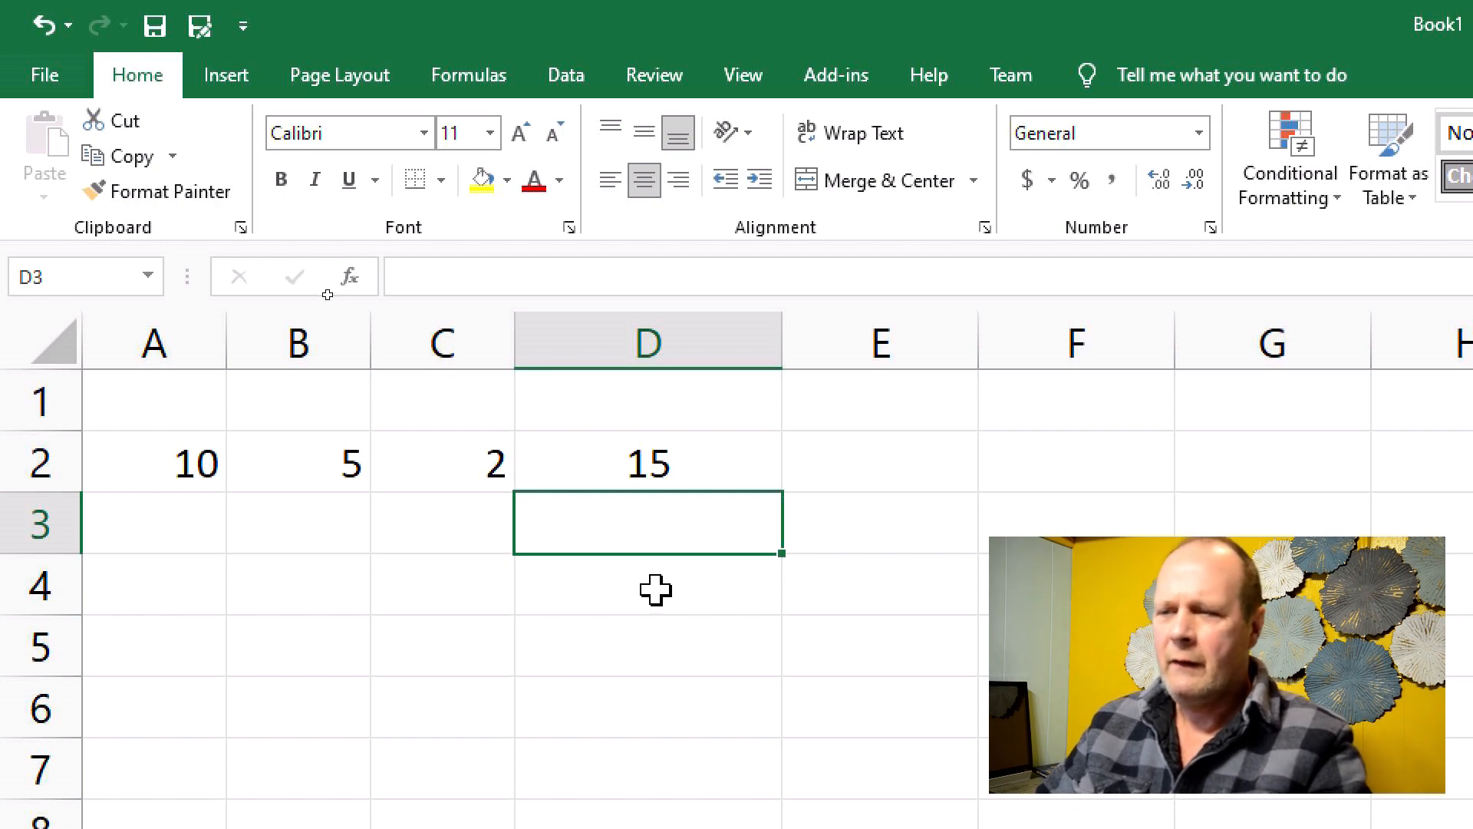
Step: Examine the formula in D2 and the contents of cells C2, B2 and A2
{"action": "left_click", "coordinate": [660, 460]}
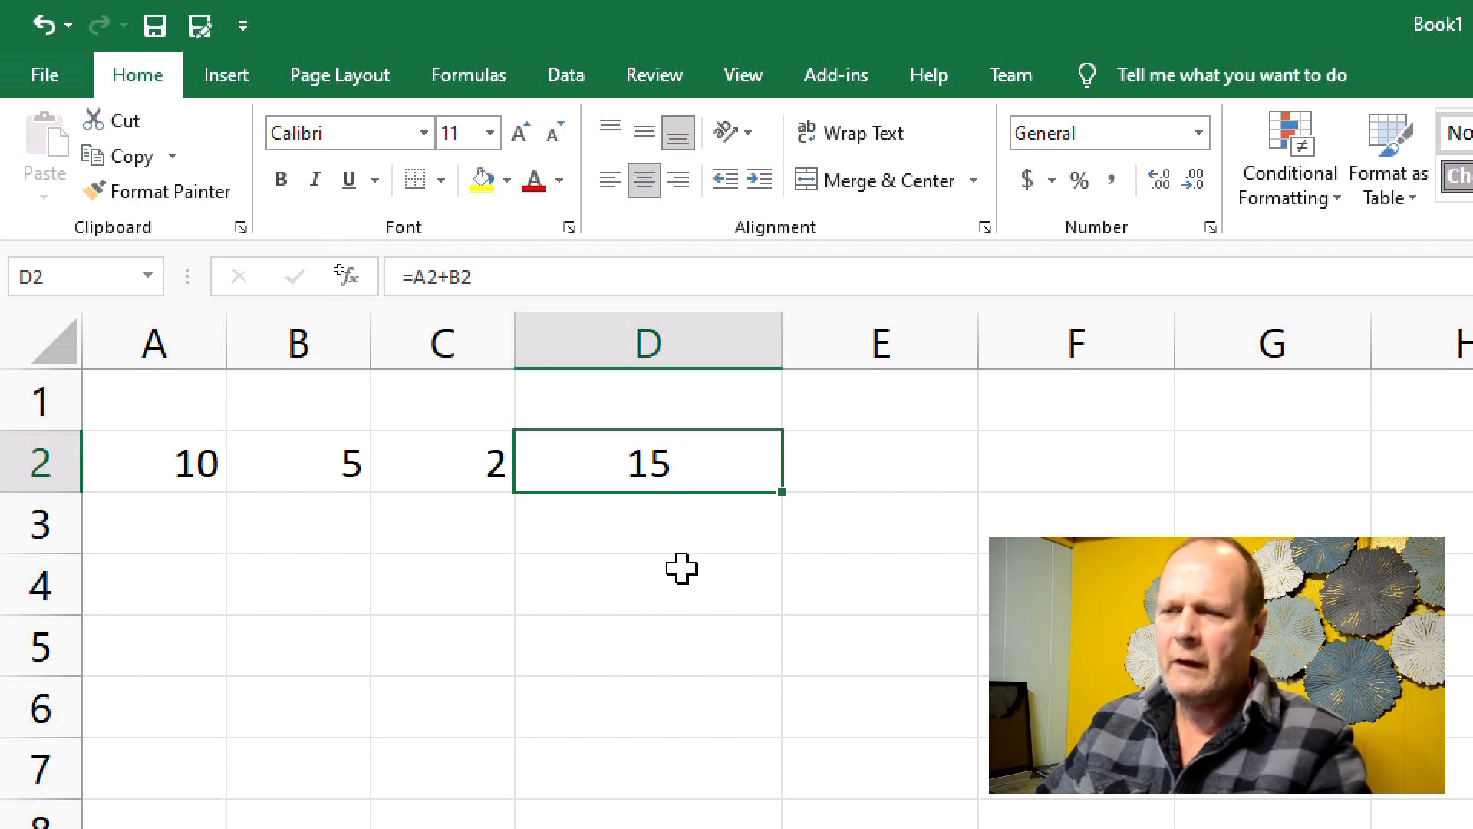
{"action": "left_click", "coordinate": [607, 530]}
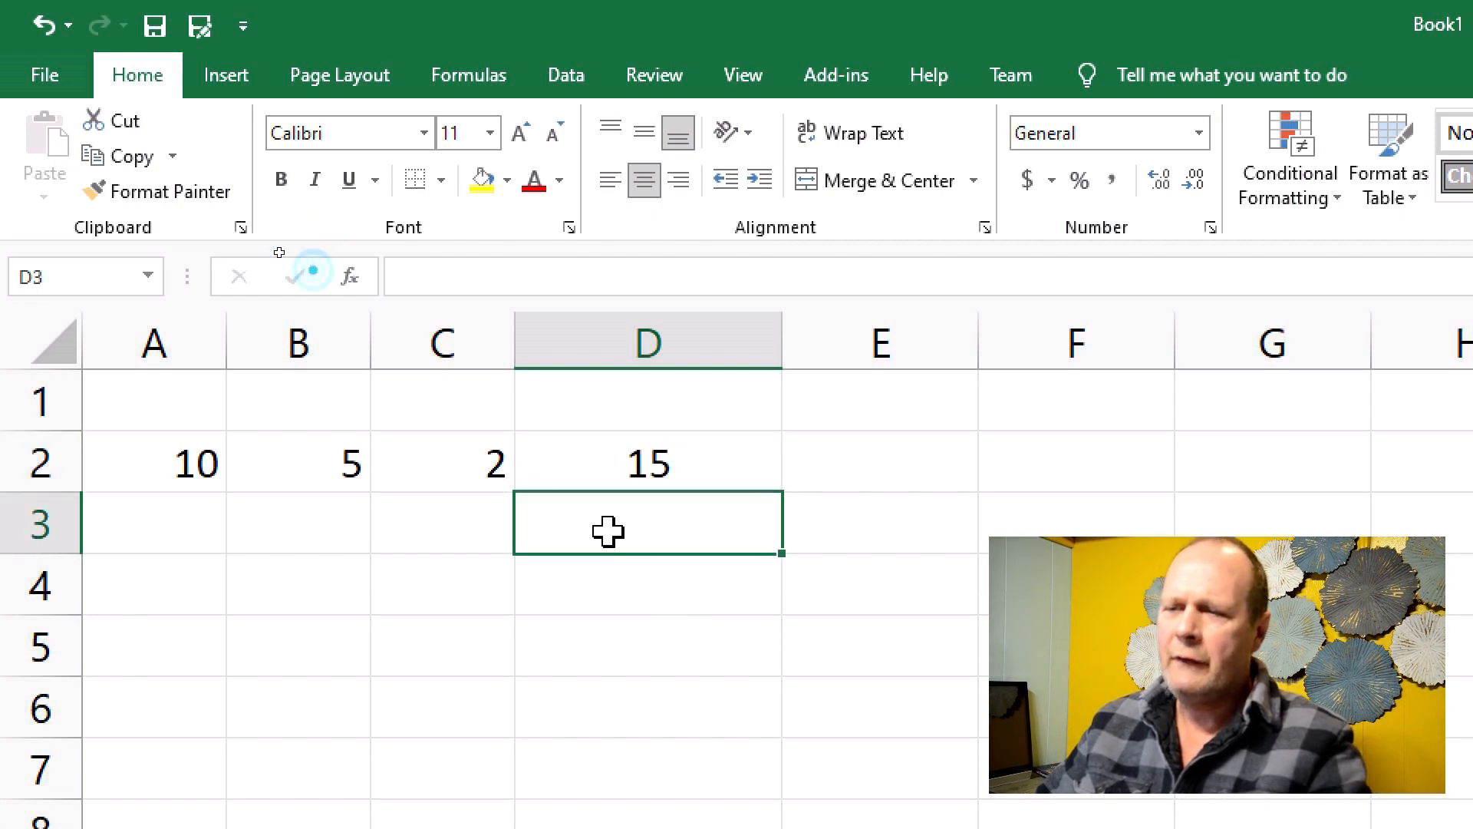
{"action": "left_click", "coordinate": [470, 459]}
{"action": "left_click", "coordinate": [316, 465]}
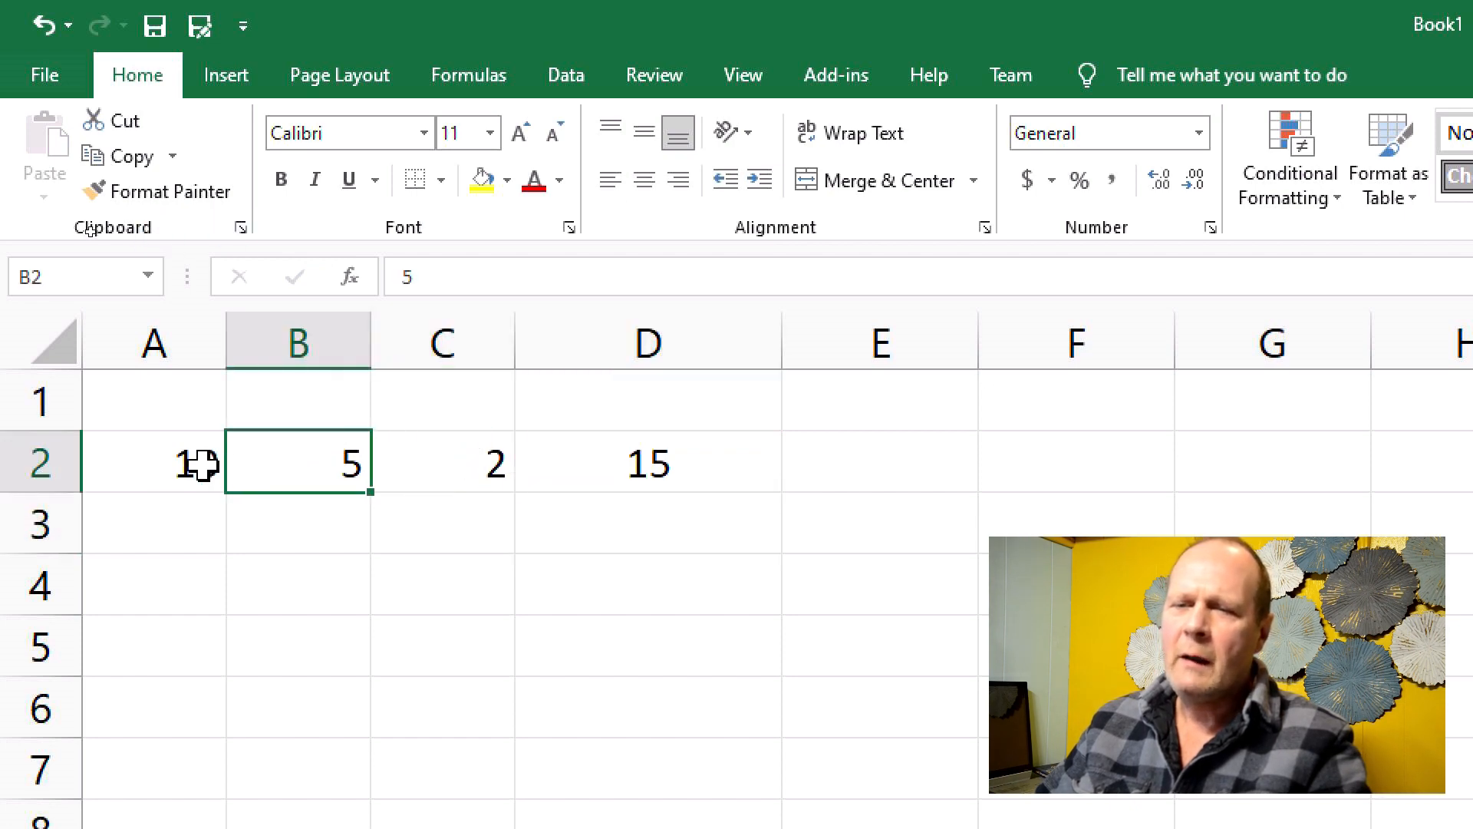
{"action": "left_click", "coordinate": [165, 461]}
{"action": "left_click", "coordinate": [672, 458]}
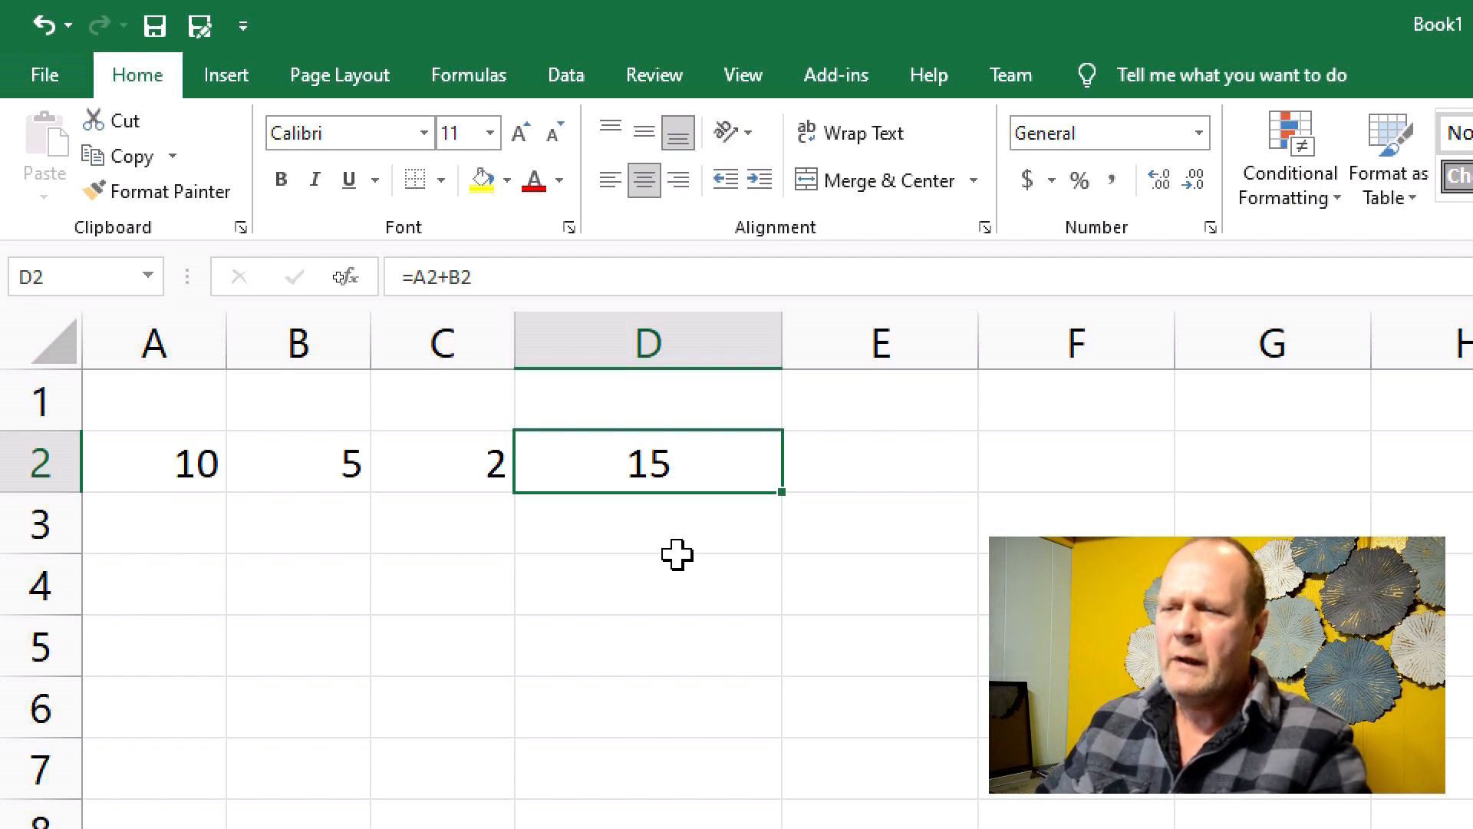
Step: Examine the formula in D2 and the source cells it references, without changing it
{"action": "left_click", "coordinate": [700, 459]}
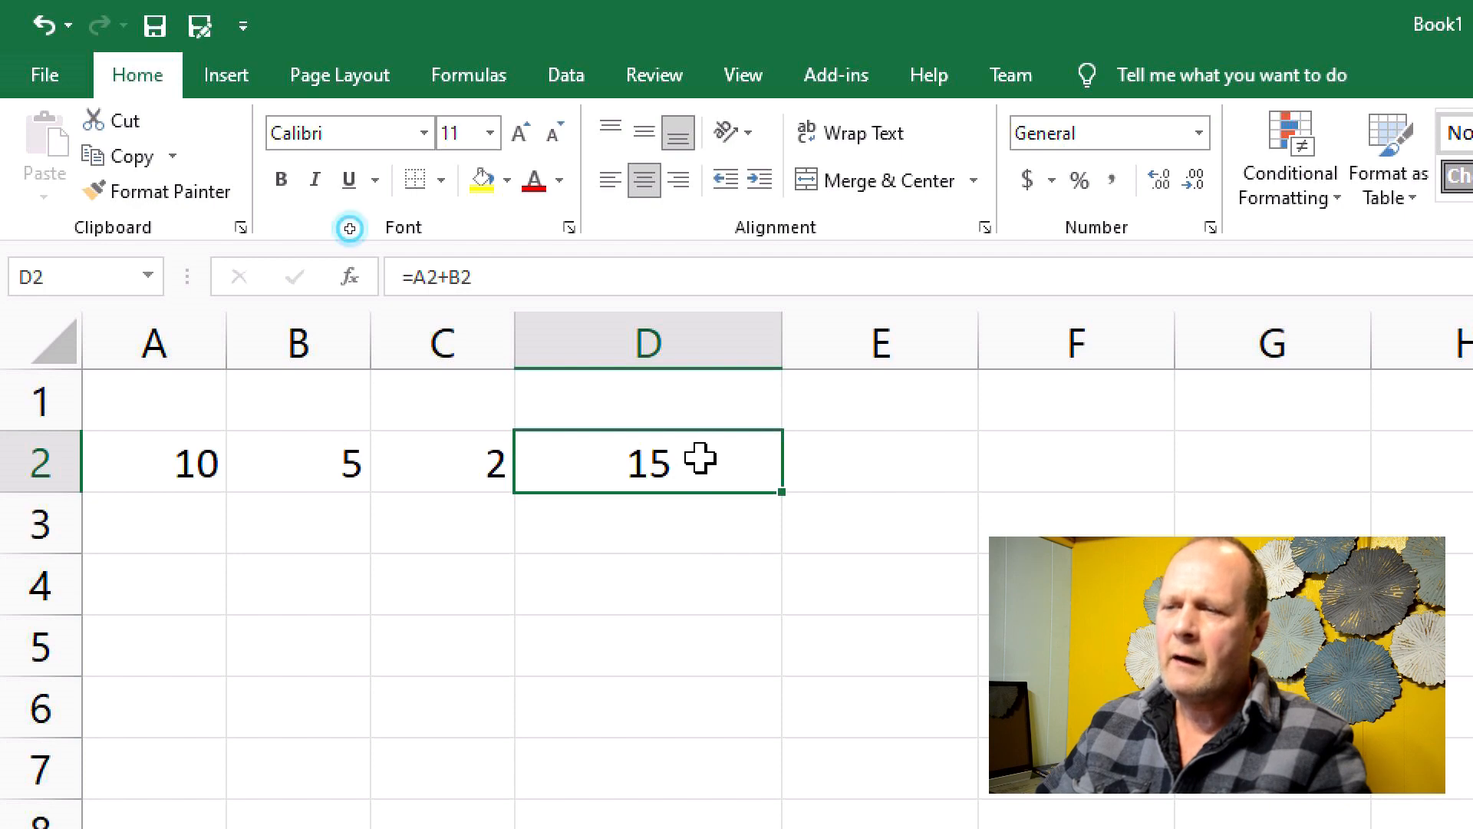
{"action": "double_click", "coordinate": [700, 458]}
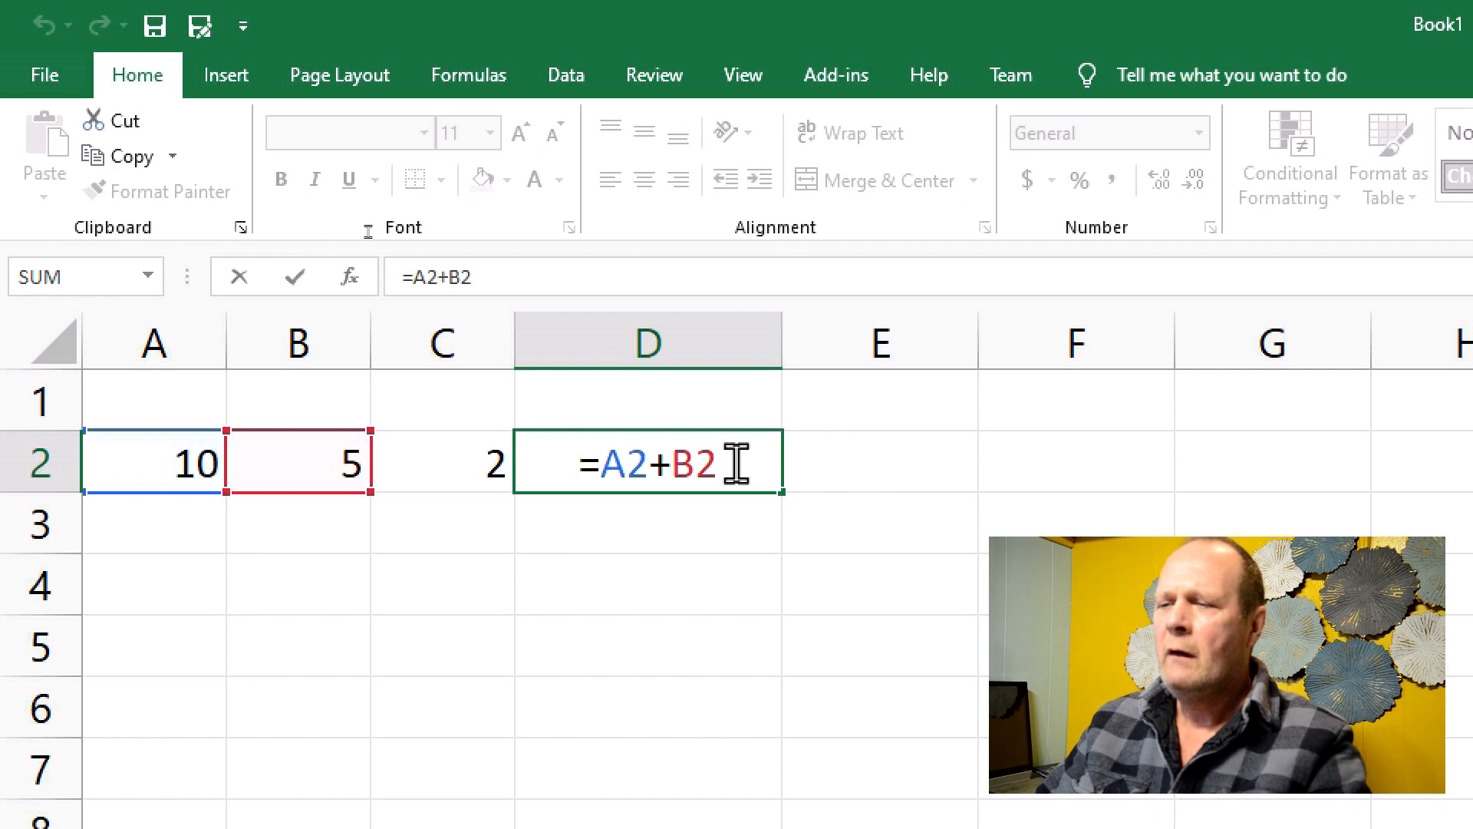
{"action": "left_click", "coordinate": [673, 464]}
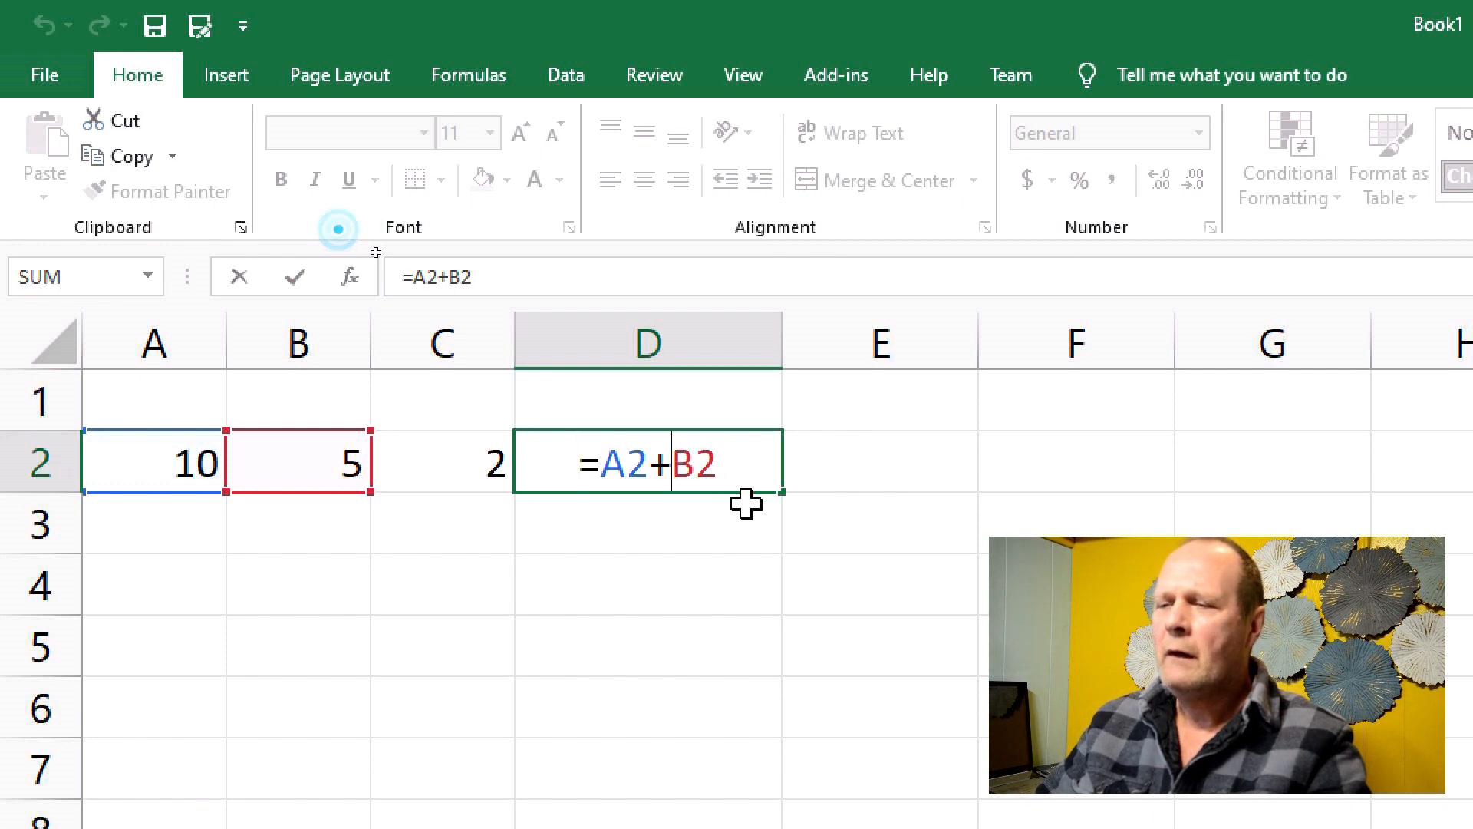
{"action": "left_click", "coordinate": [730, 466]}
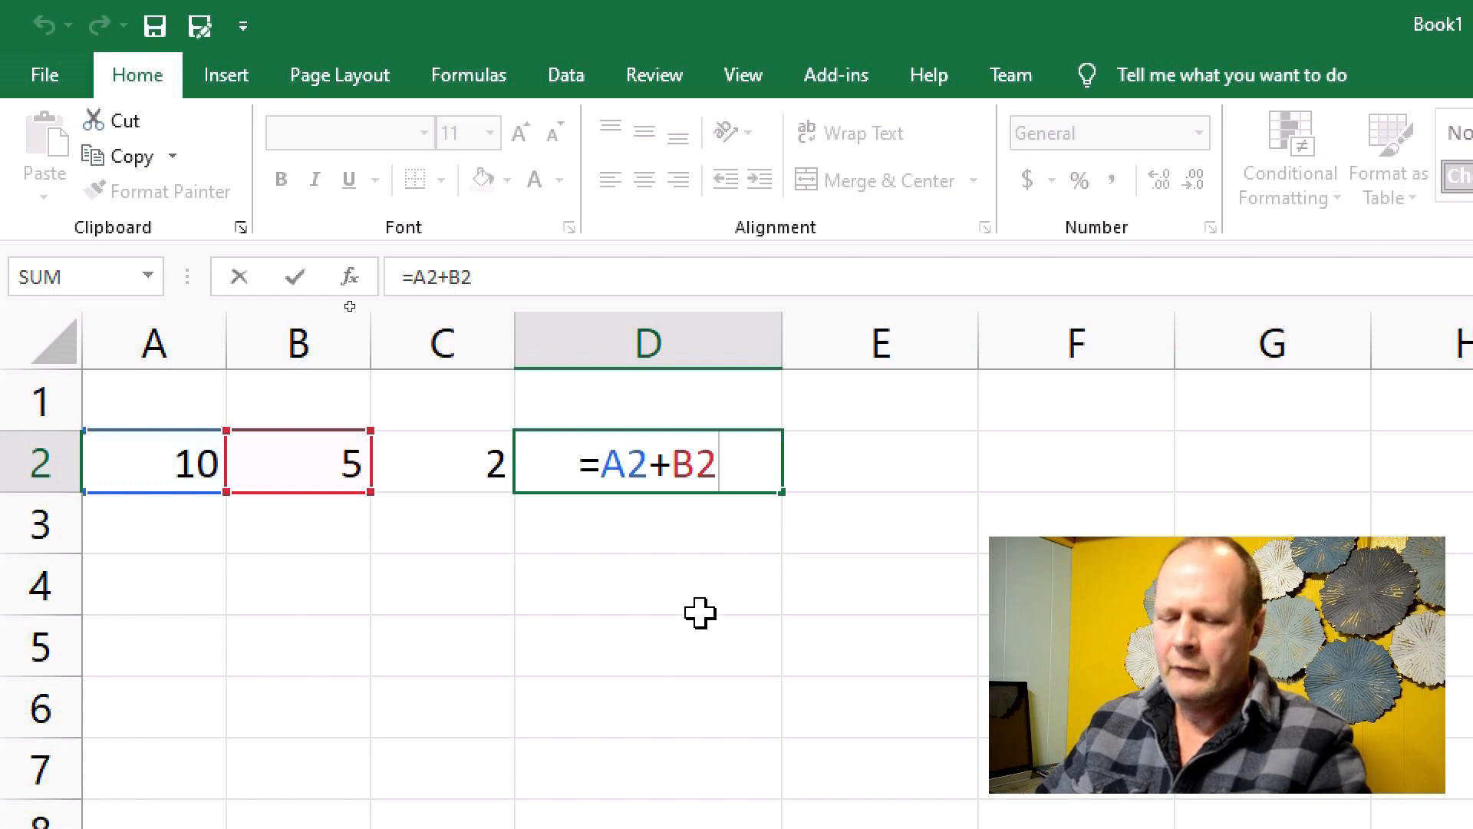
{"action": "left_click", "coordinate": [701, 584]}
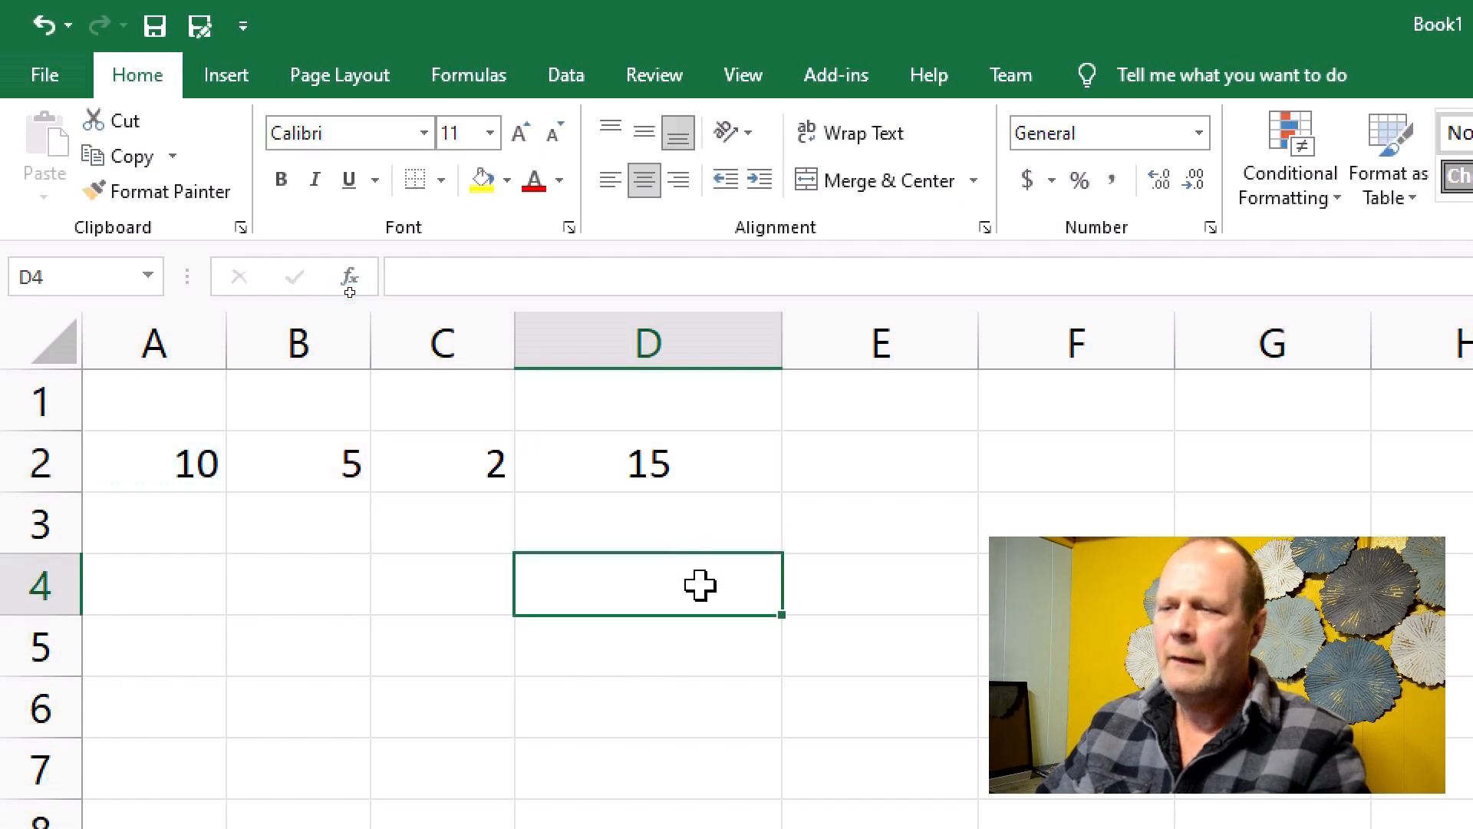
{"action": "left_click", "coordinate": [649, 463]}
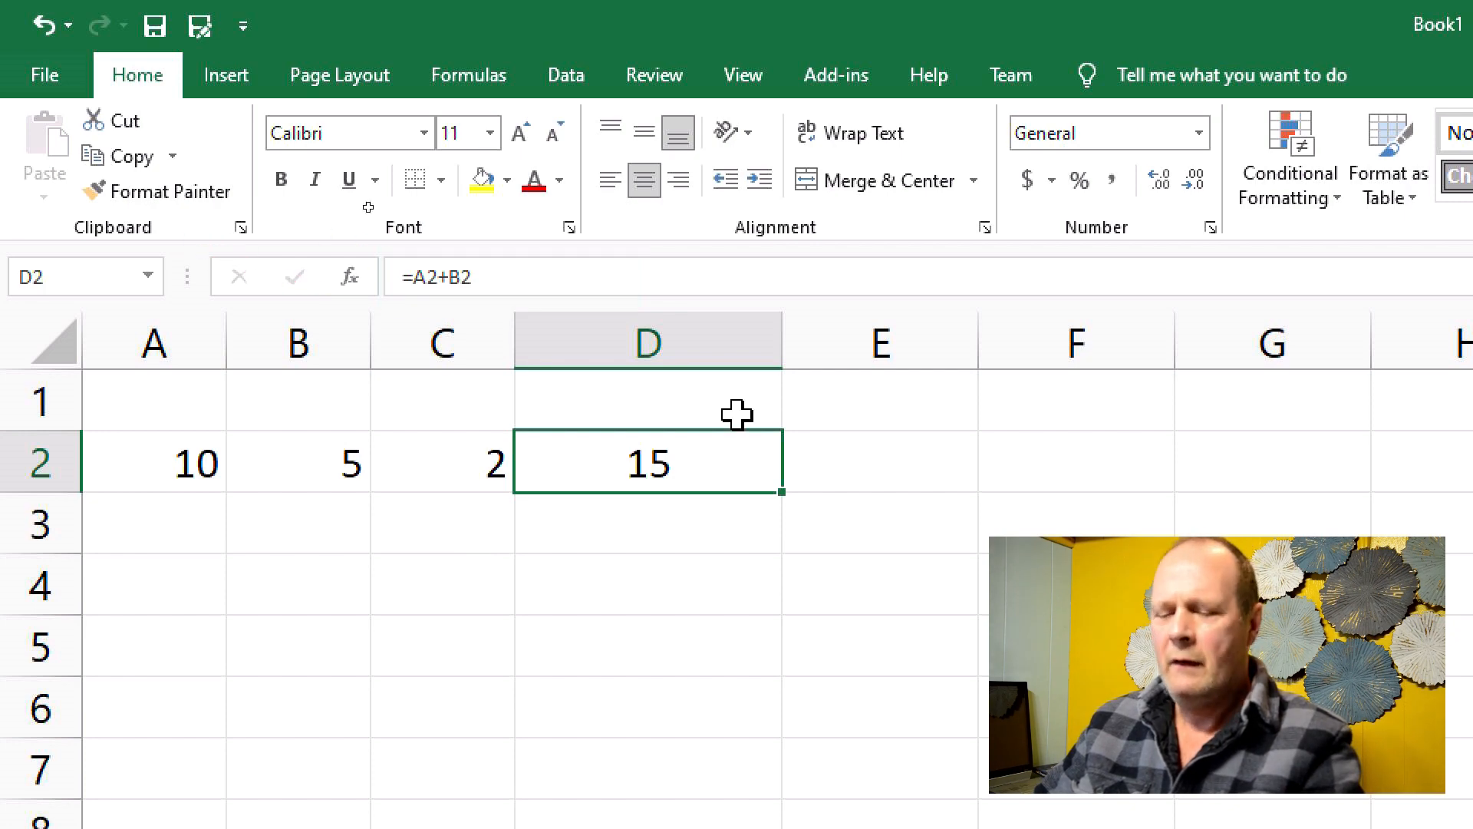
{"action": "left_click", "coordinate": [648, 534]}
{"action": "left_click", "coordinate": [647, 468]}
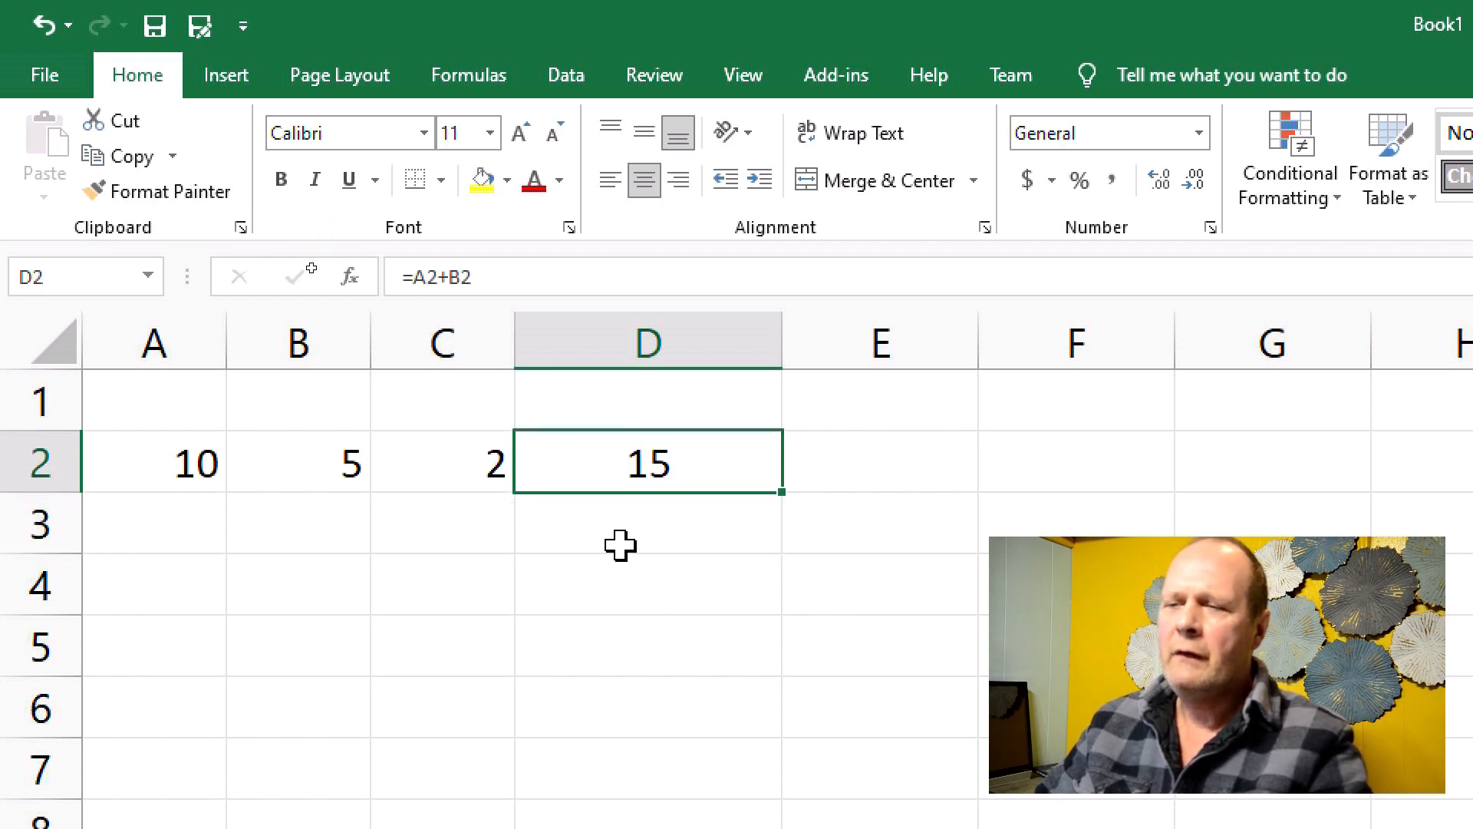
Step: Replace the plus sign in D2's formula with a minus sign, making it =A2-B2
{"action": "double_click", "coordinate": [709, 457]}
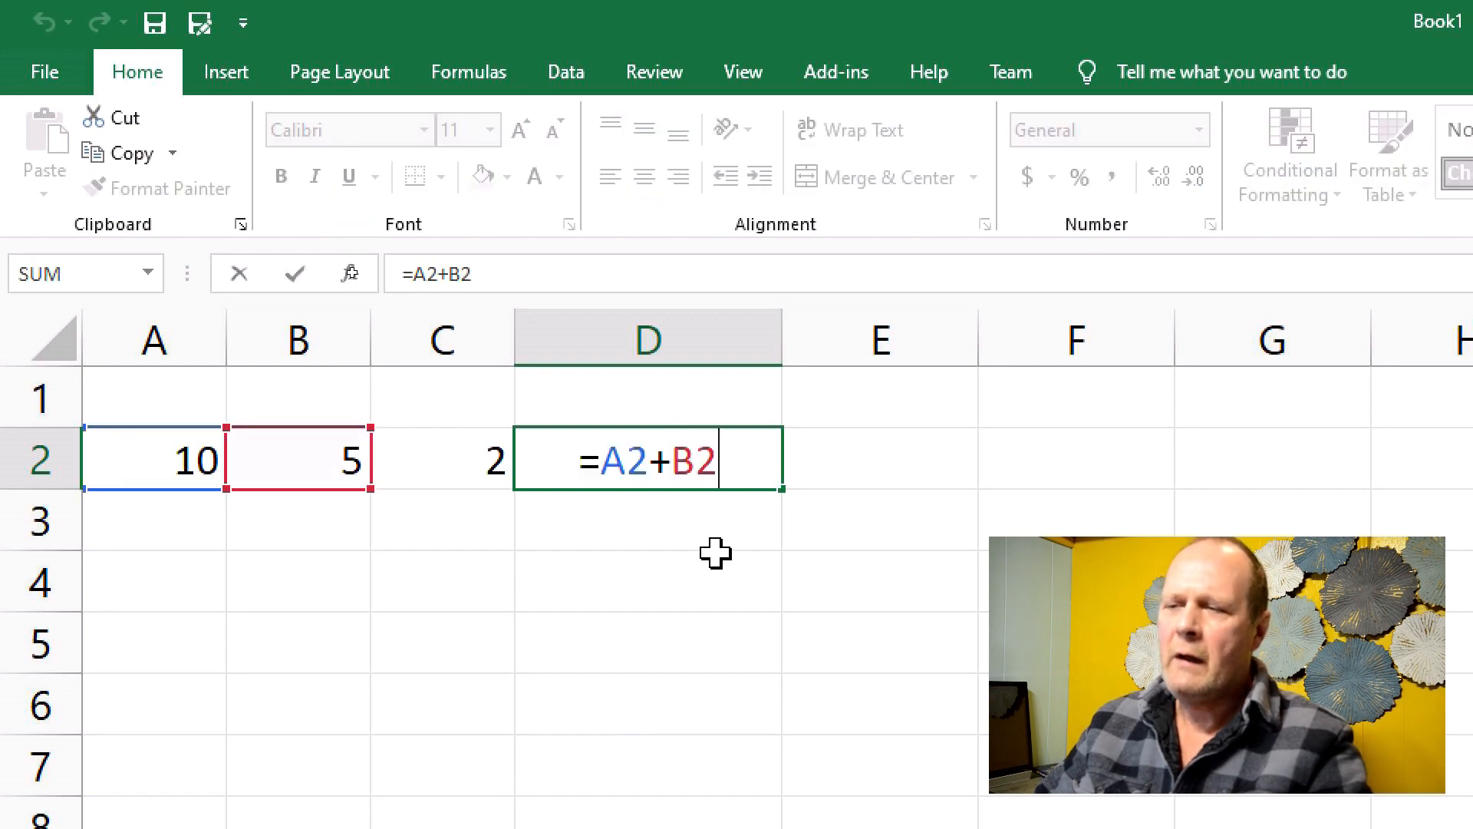
{"action": "left_click", "coordinate": [648, 460]}
{"action": "key", "text": "Delete"}
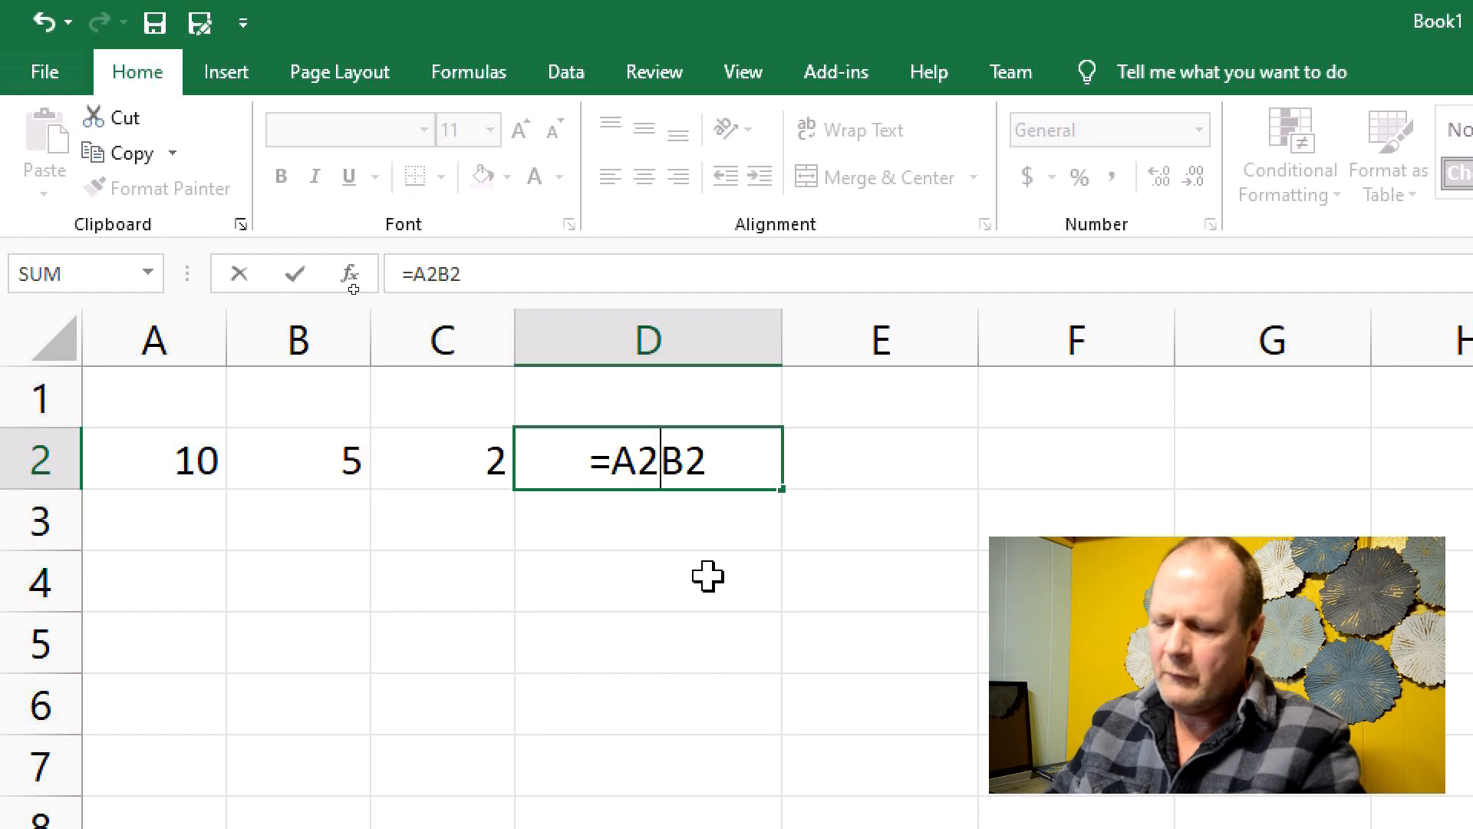
{"action": "type", "text": "-"}
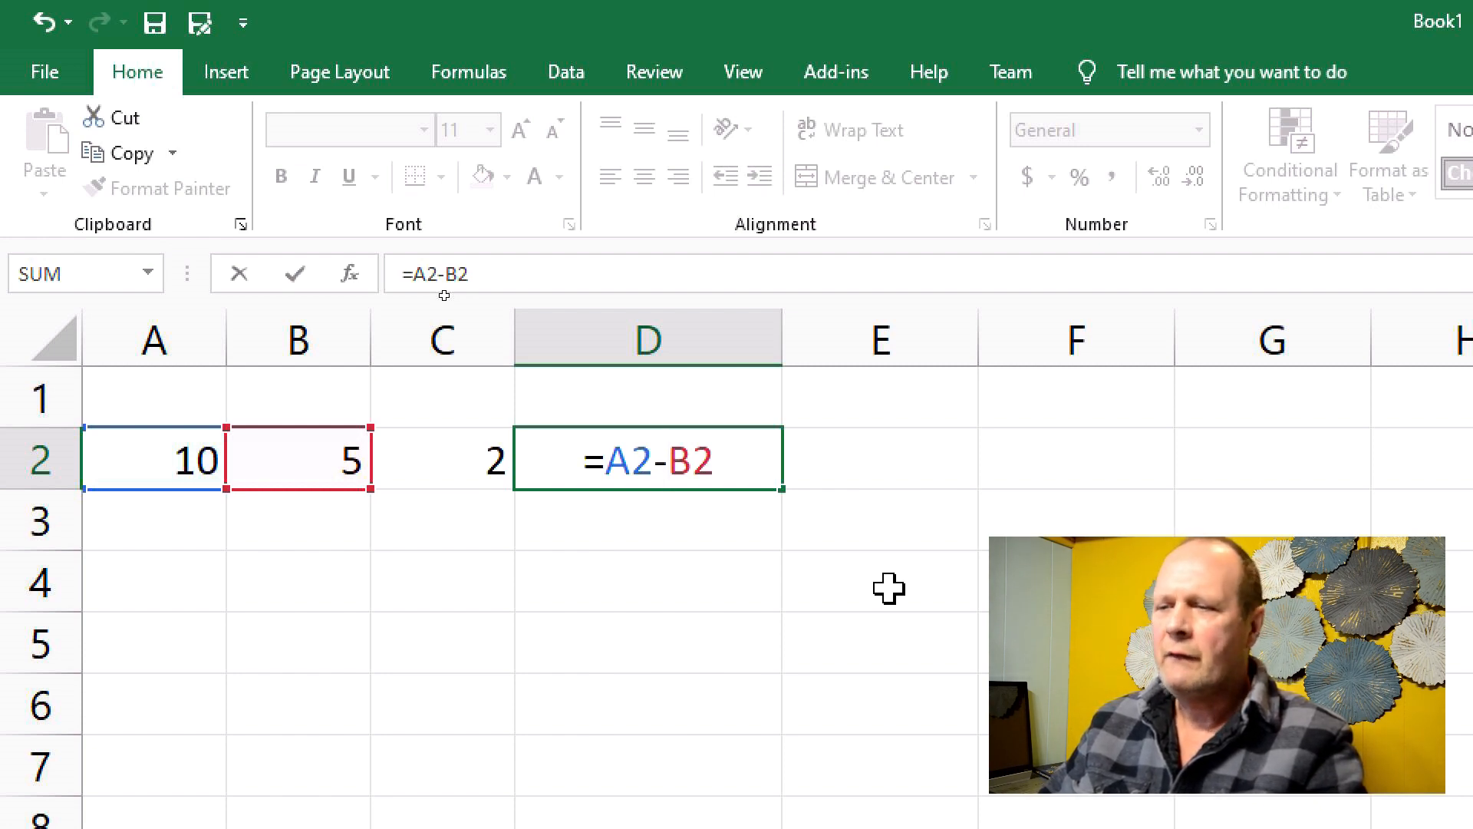
{"action": "key", "text": "Return"}
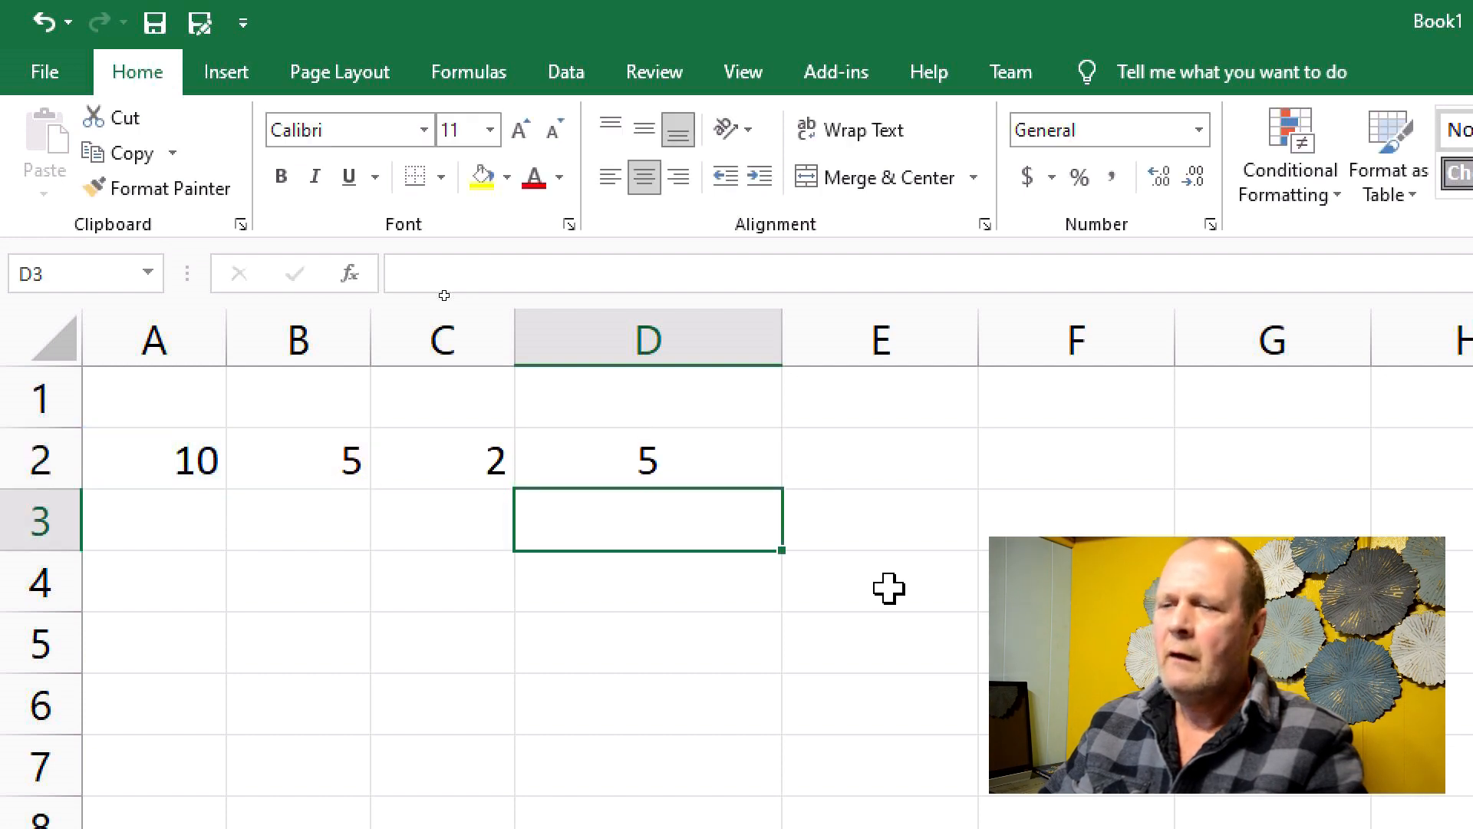
Step: Change the subtraction in D2's formula to multiplication, making it =A2*B2
{"action": "left_click", "coordinate": [675, 460]}
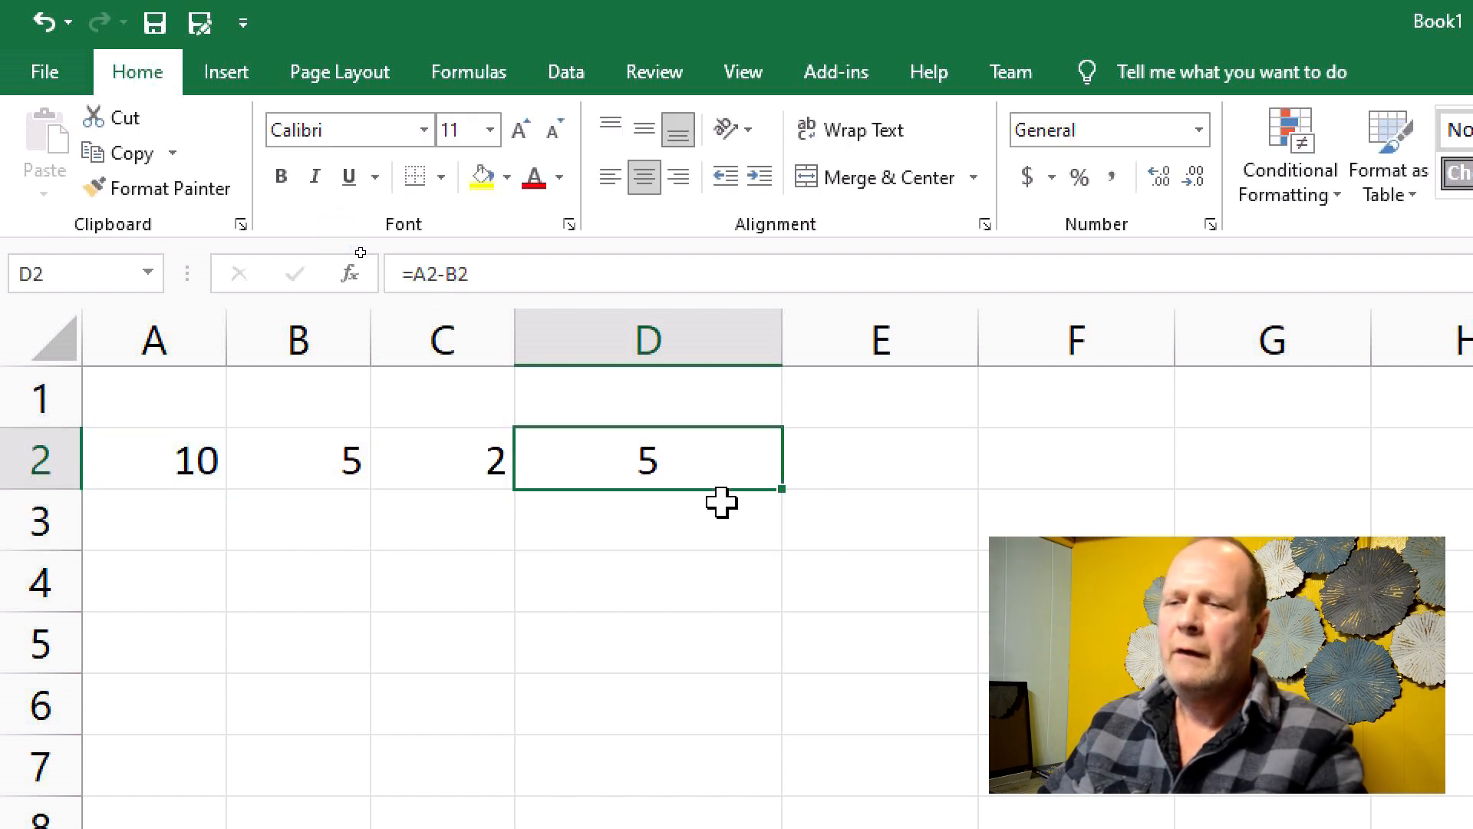
{"action": "double_click", "coordinate": [685, 460]}
{"action": "left_click", "coordinate": [653, 458]}
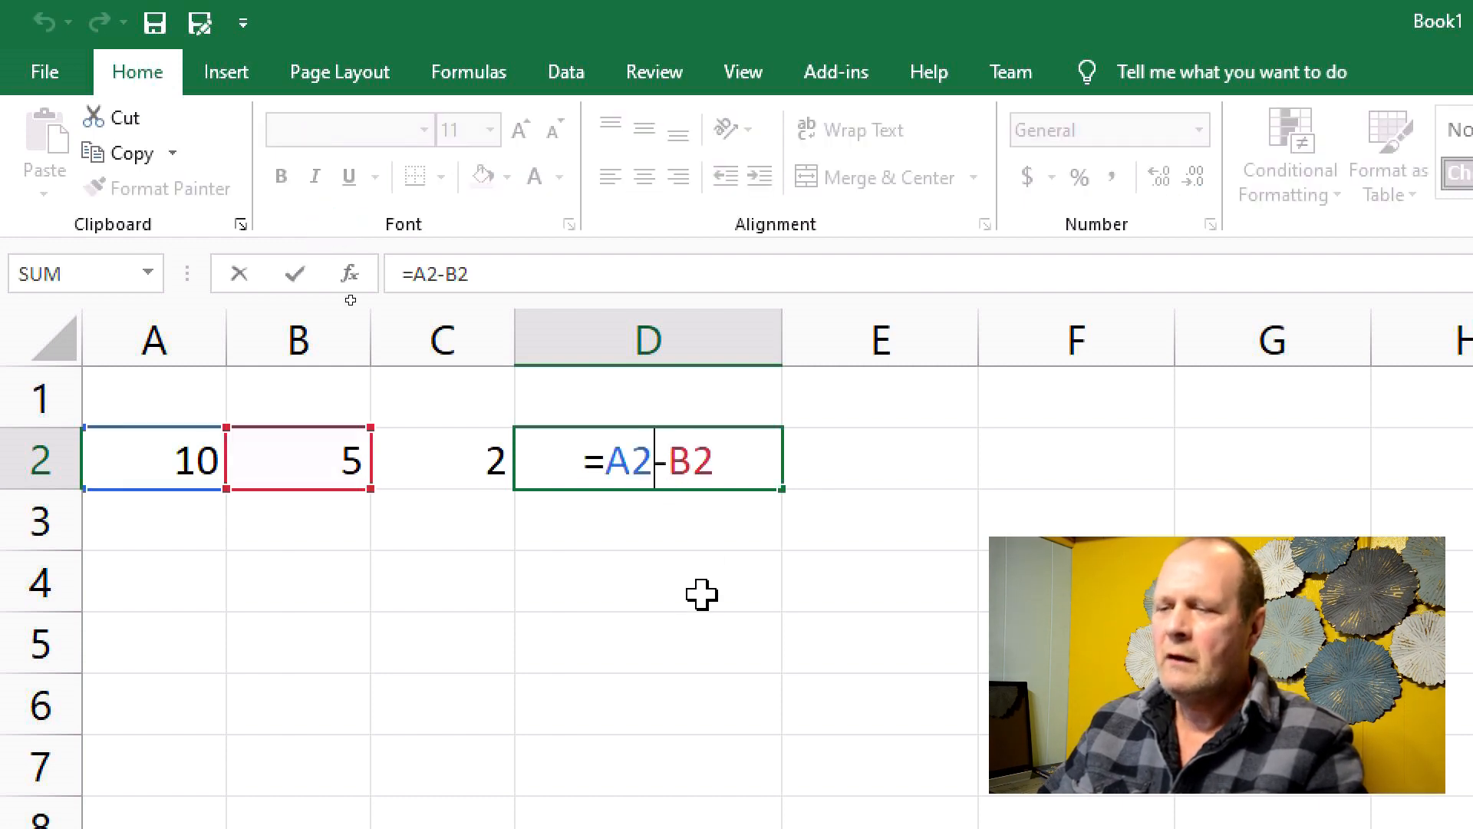
{"action": "key", "text": "Delete"}
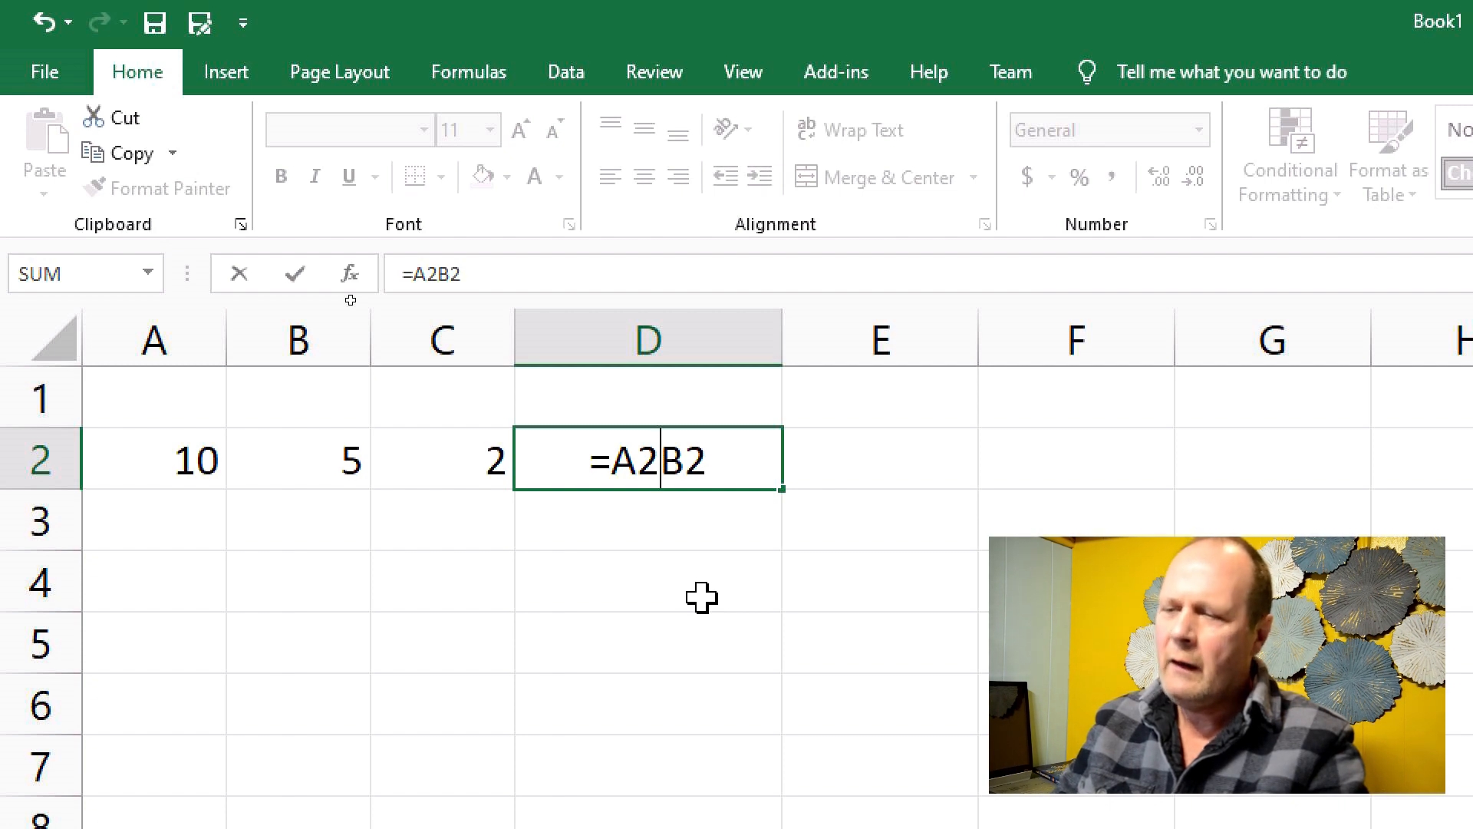
{"action": "type", "text": "*"}
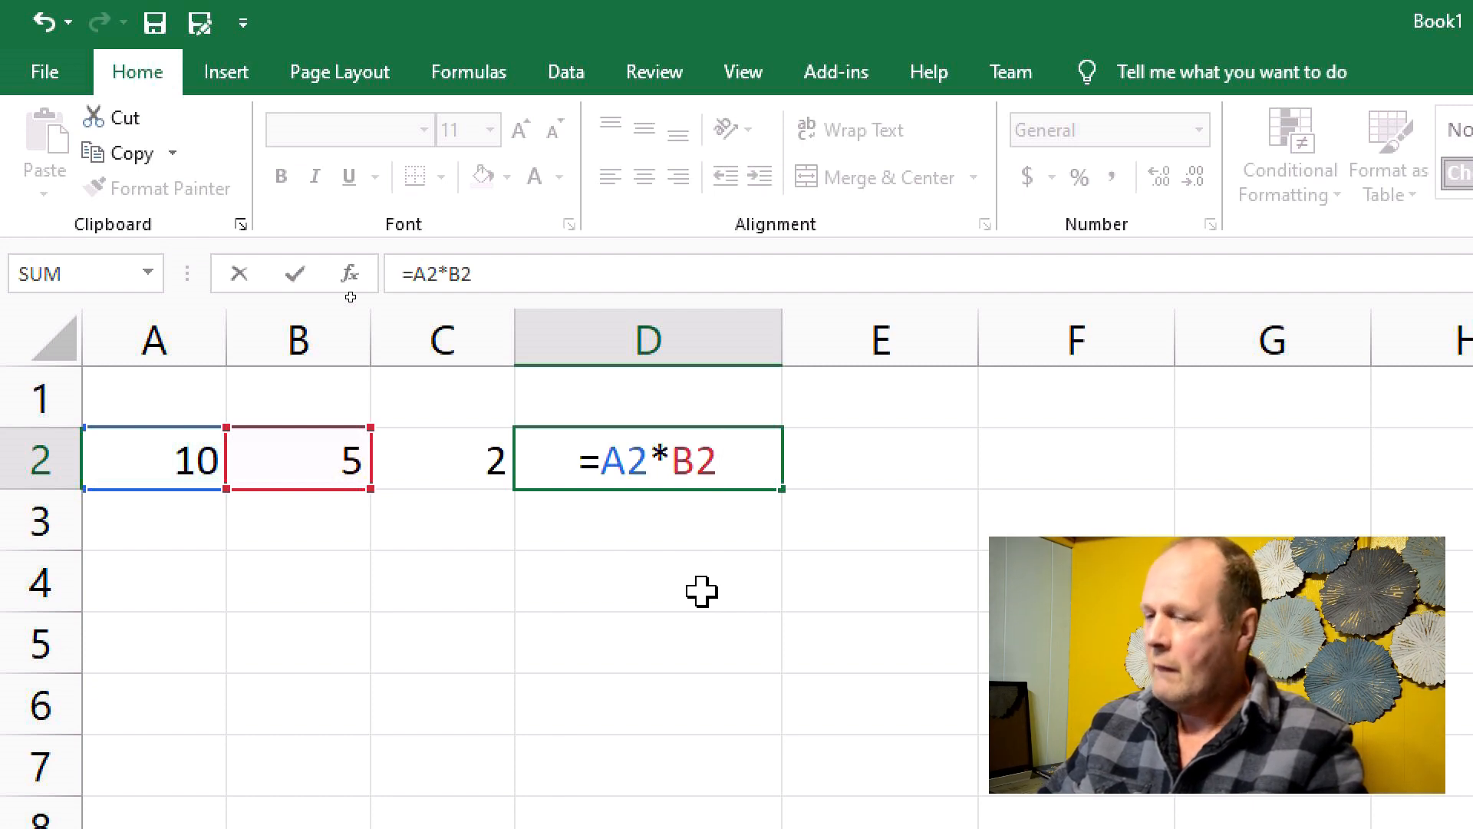
{"action": "key", "text": "Return"}
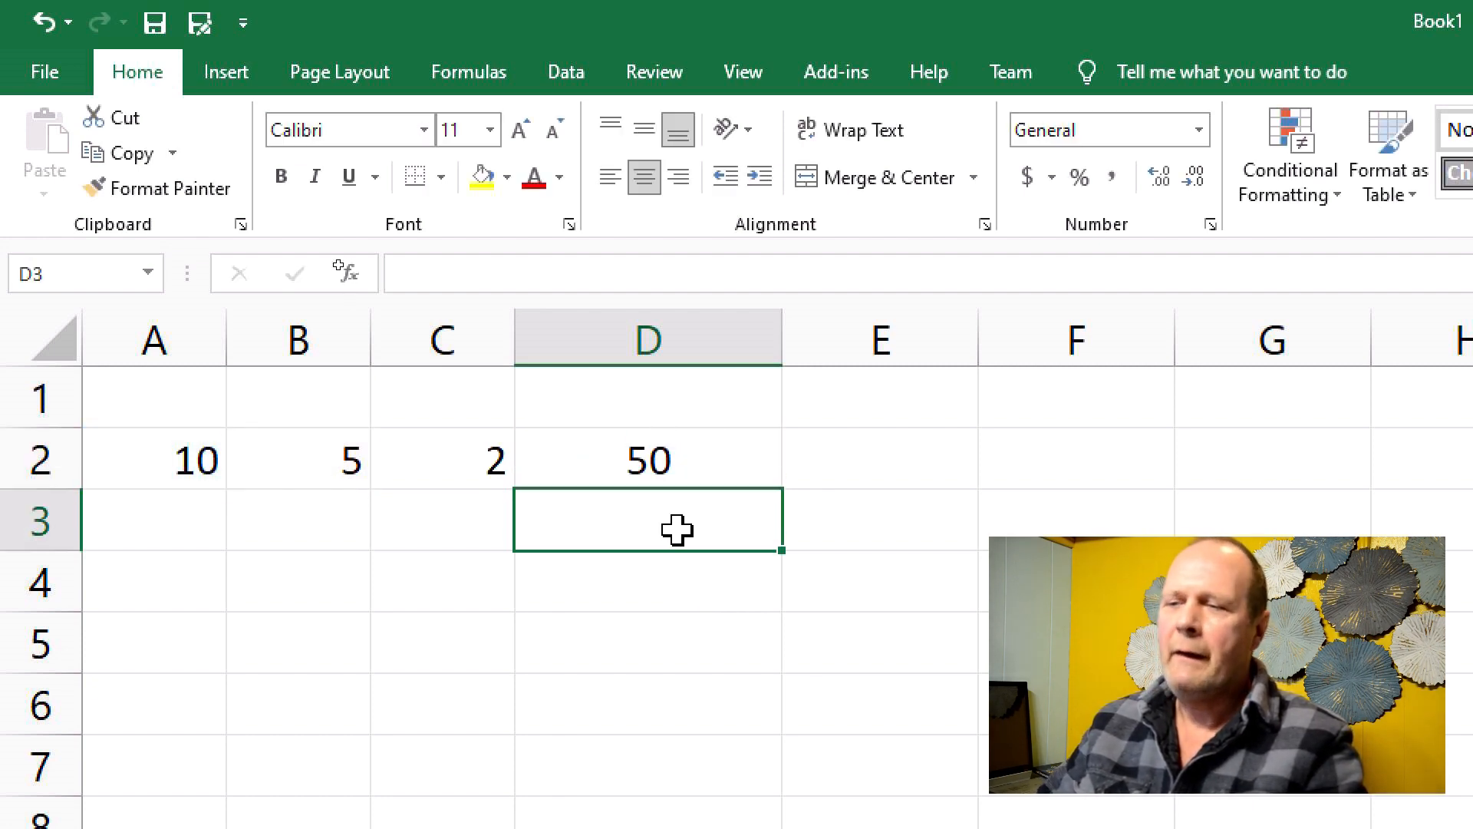
Step: Change the operator in D2's formula to a forward slash for division, making it =A2/B2, and review the entered formula
{"action": "double_click", "coordinate": [652, 458]}
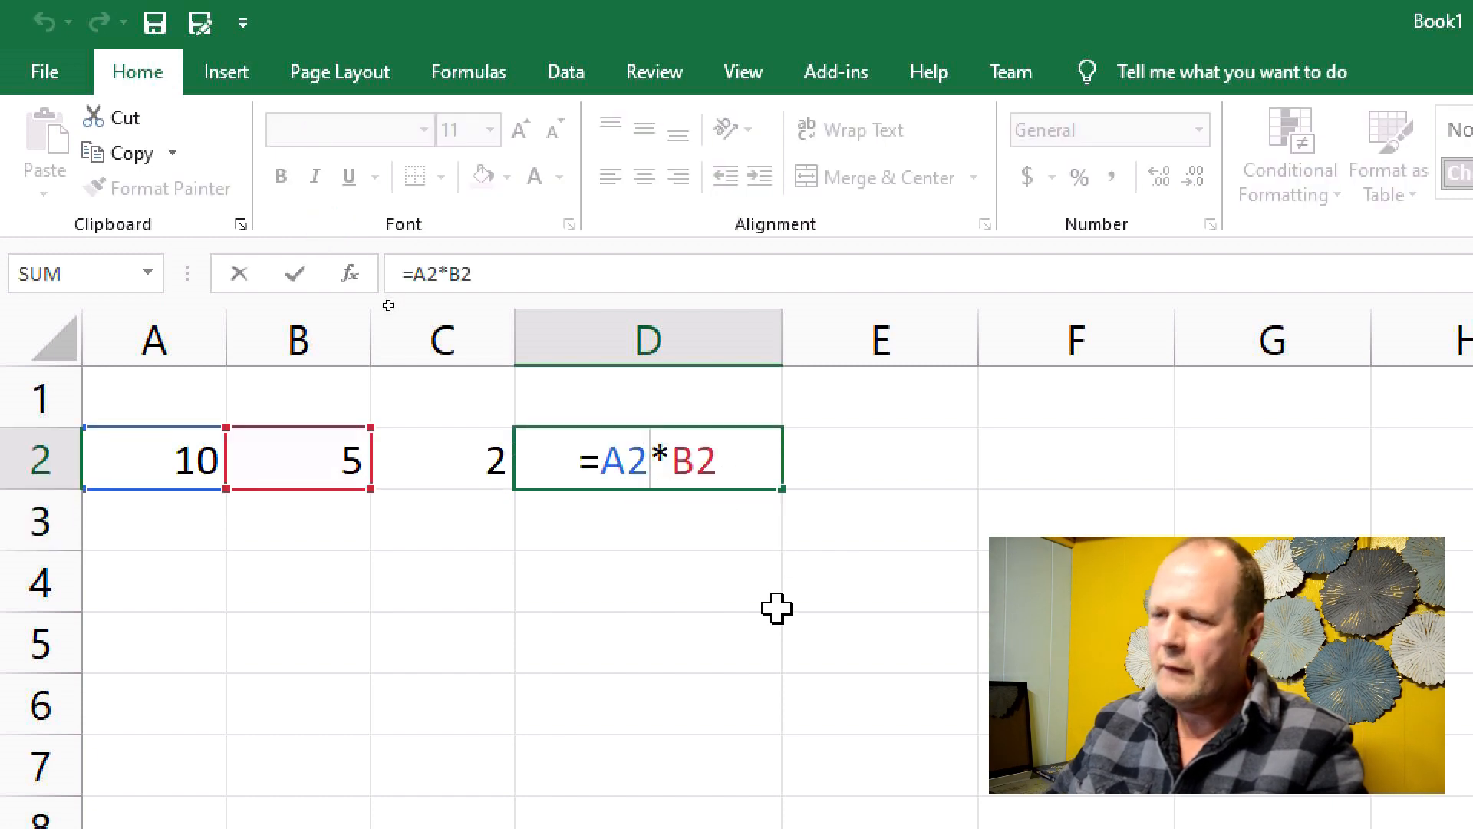
{"action": "key", "text": "Delete"}
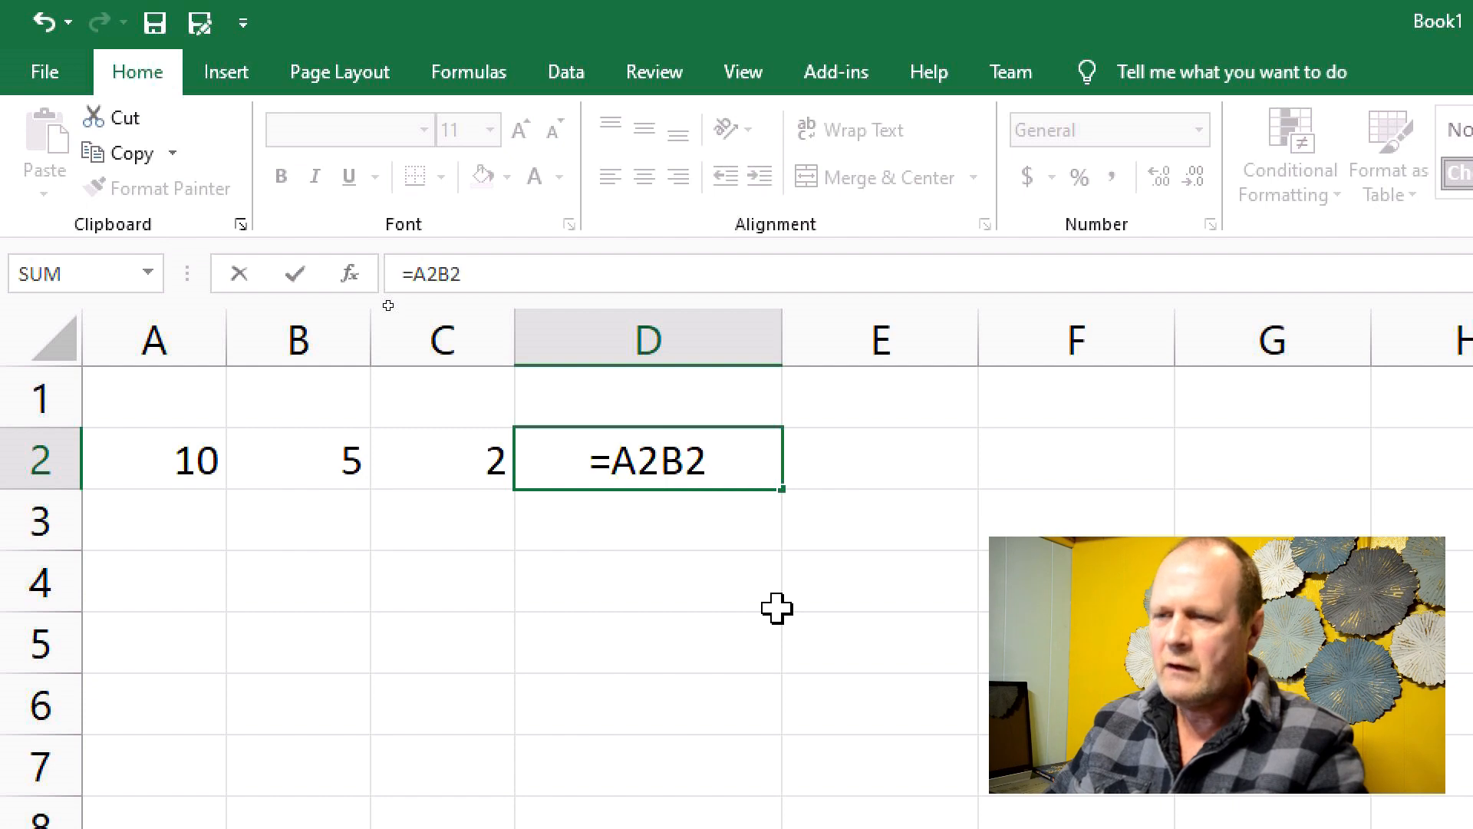
{"action": "type", "text": "?"}
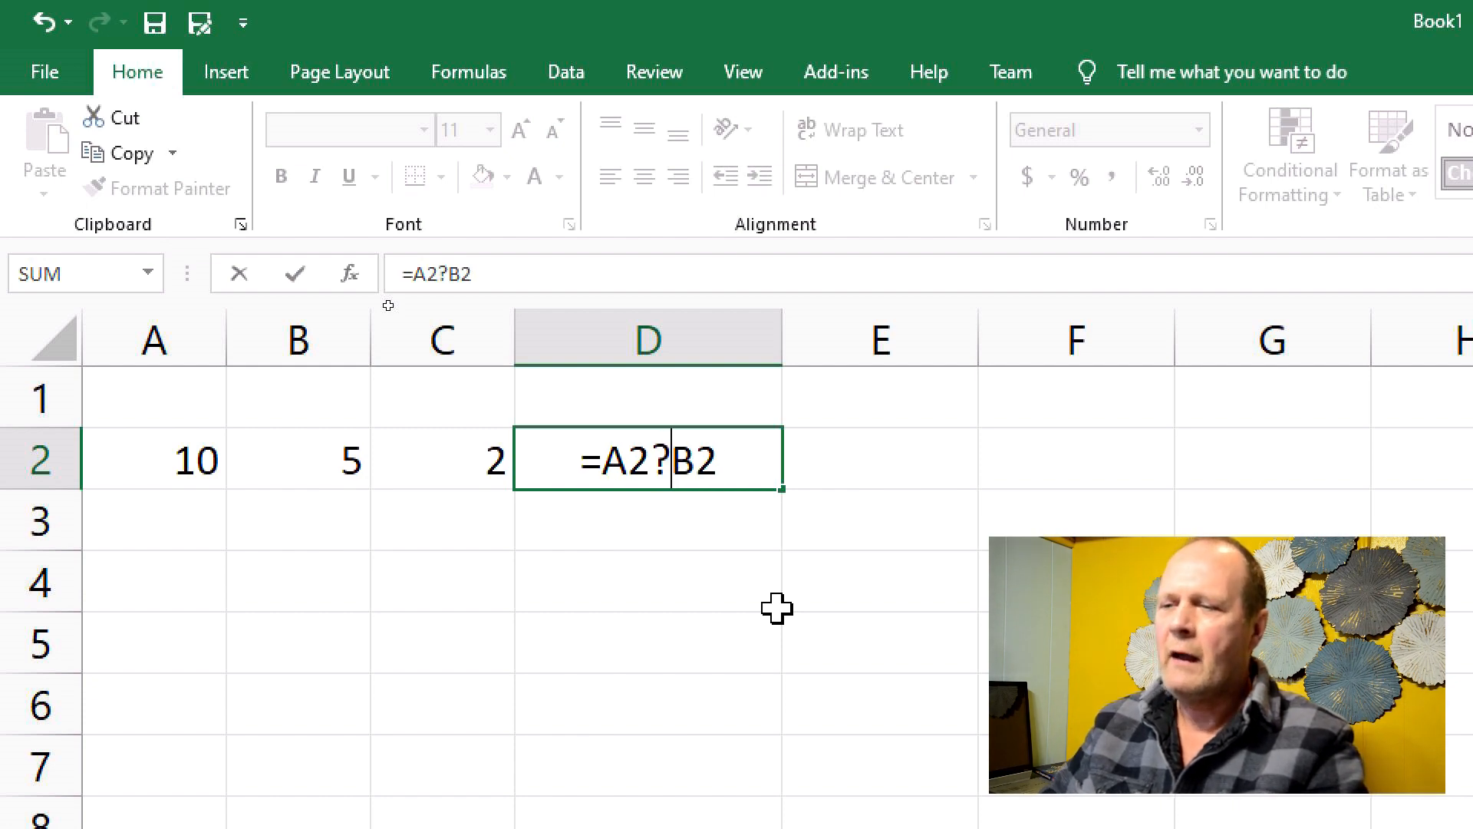
{"action": "key", "text": "BackSpace"}
{"action": "type", "text": "/"}
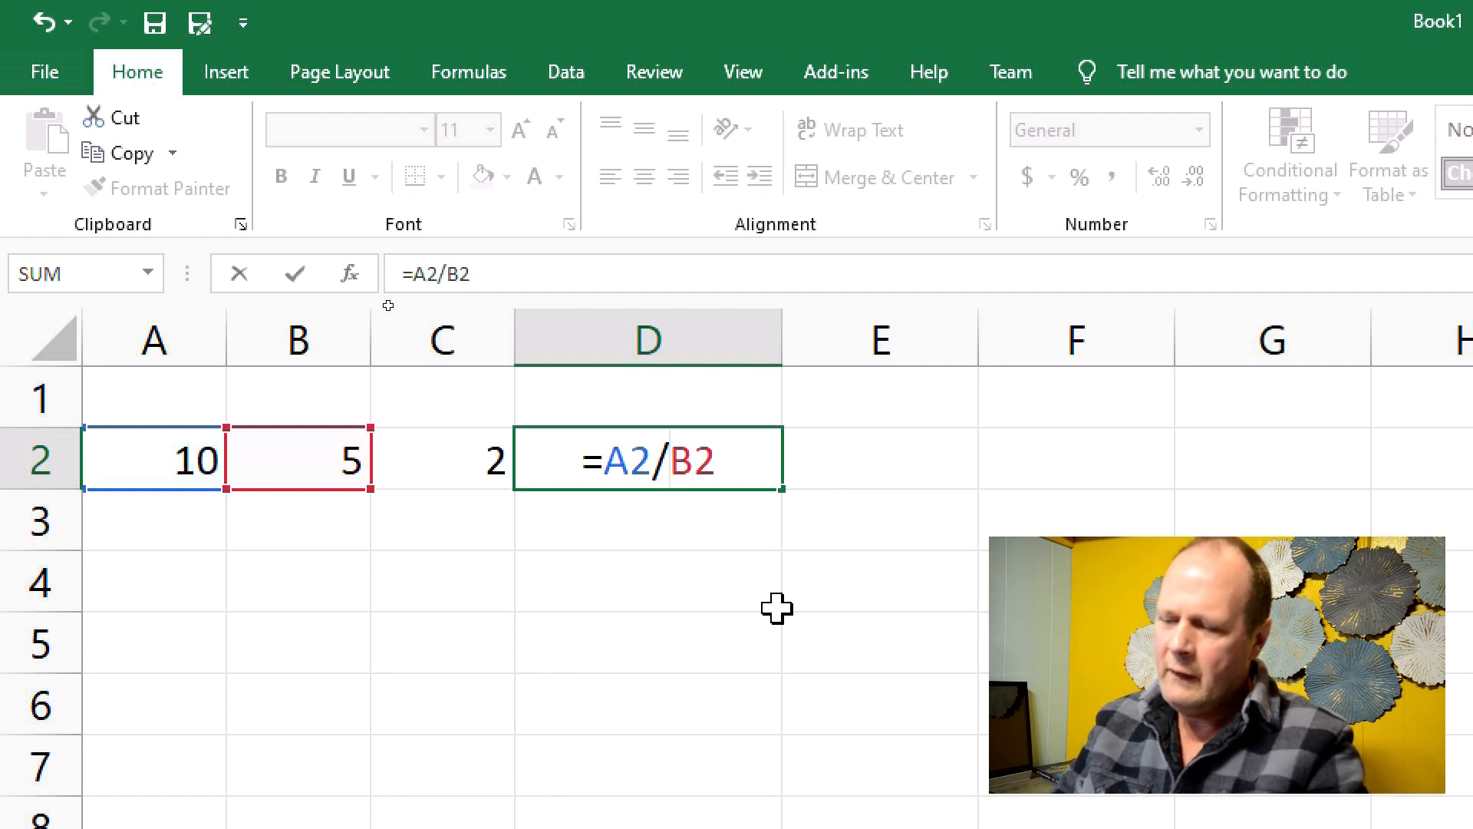
{"action": "key", "text": "BackSpace"}
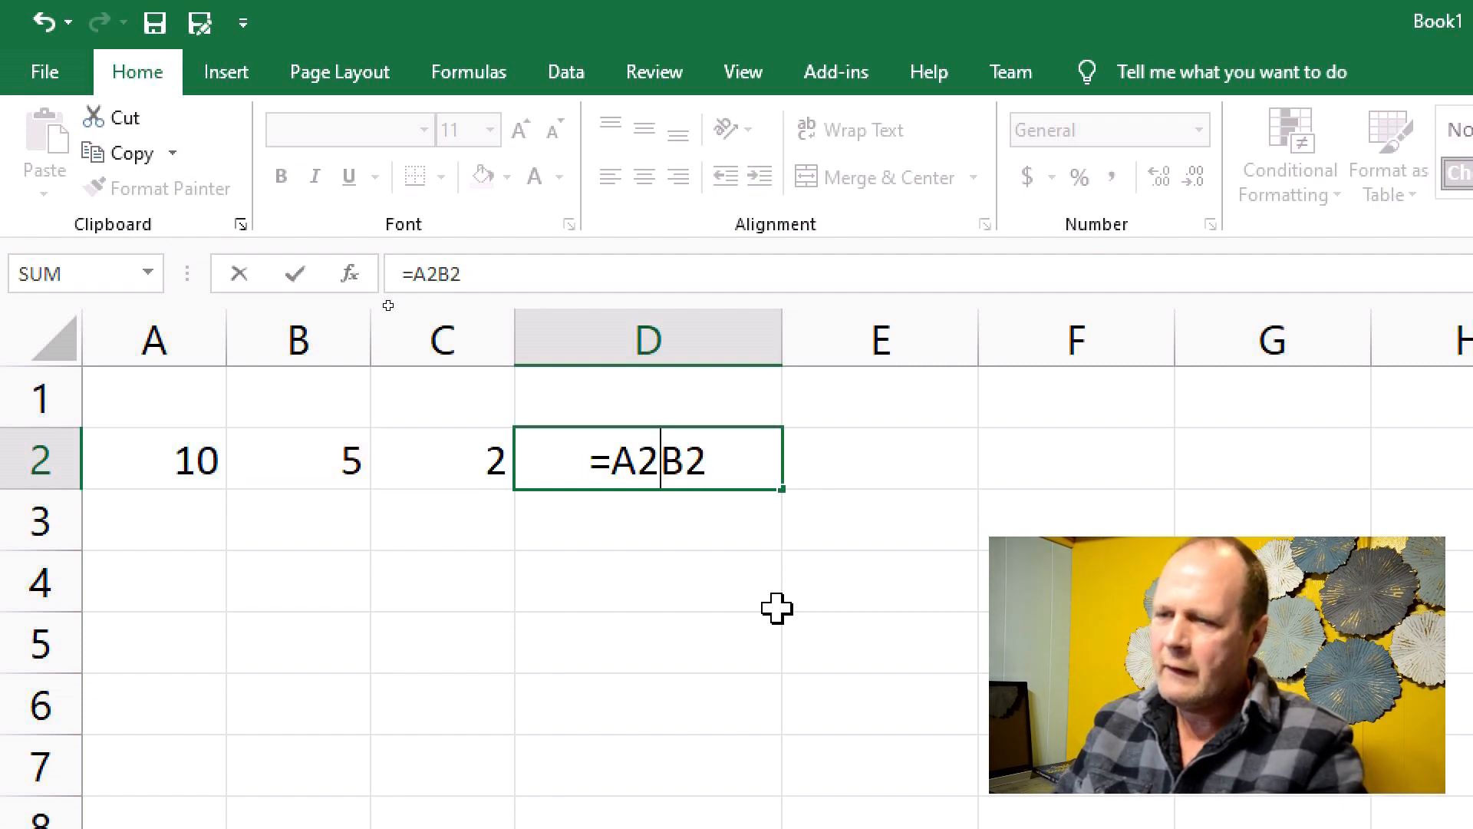
{"action": "type", "text": "\\"}
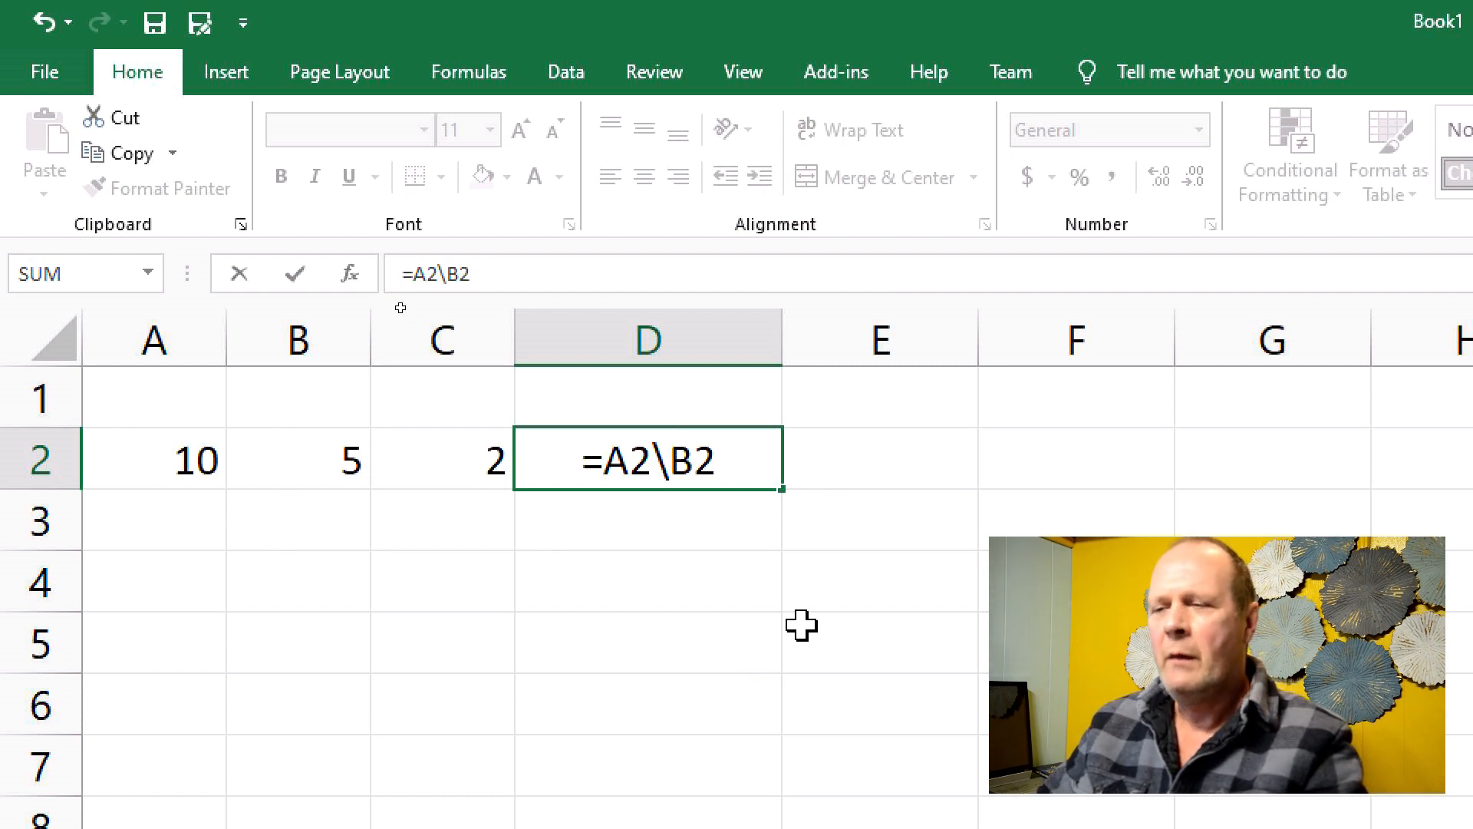
{"action": "key", "text": "BackSpace"}
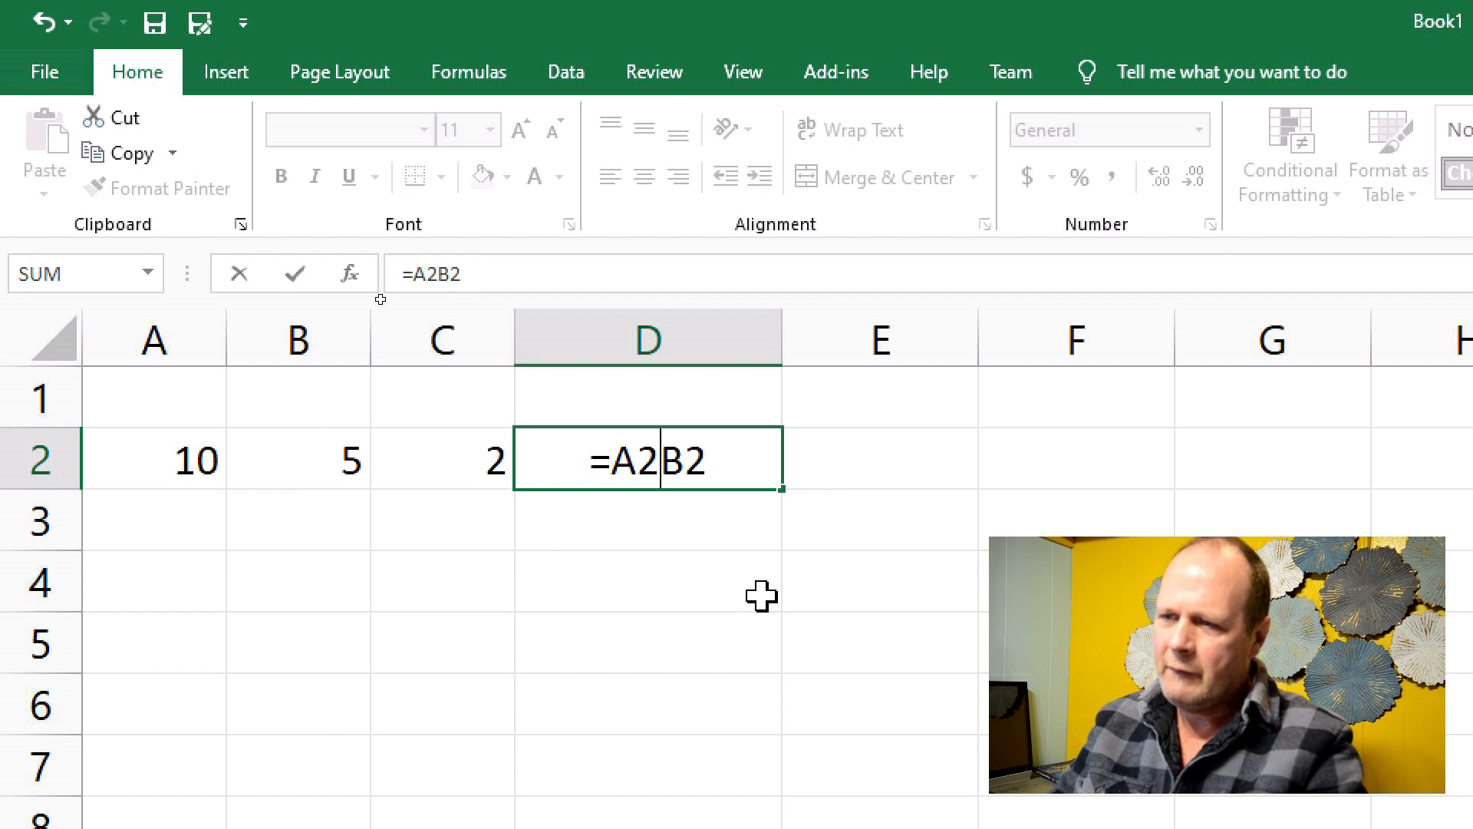
{"action": "type", "text": "/"}
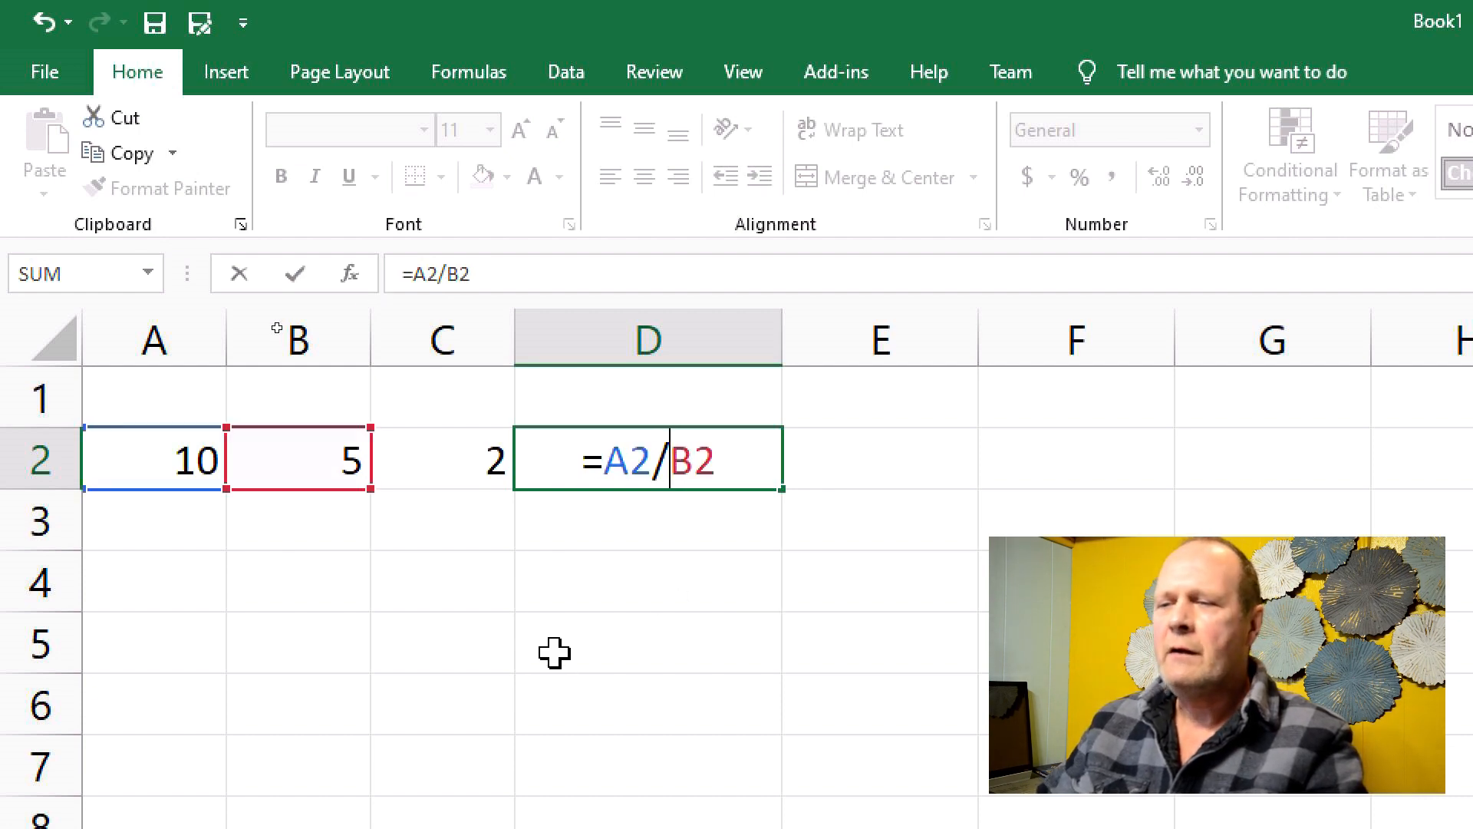
{"action": "left_click", "coordinate": [737, 454]}
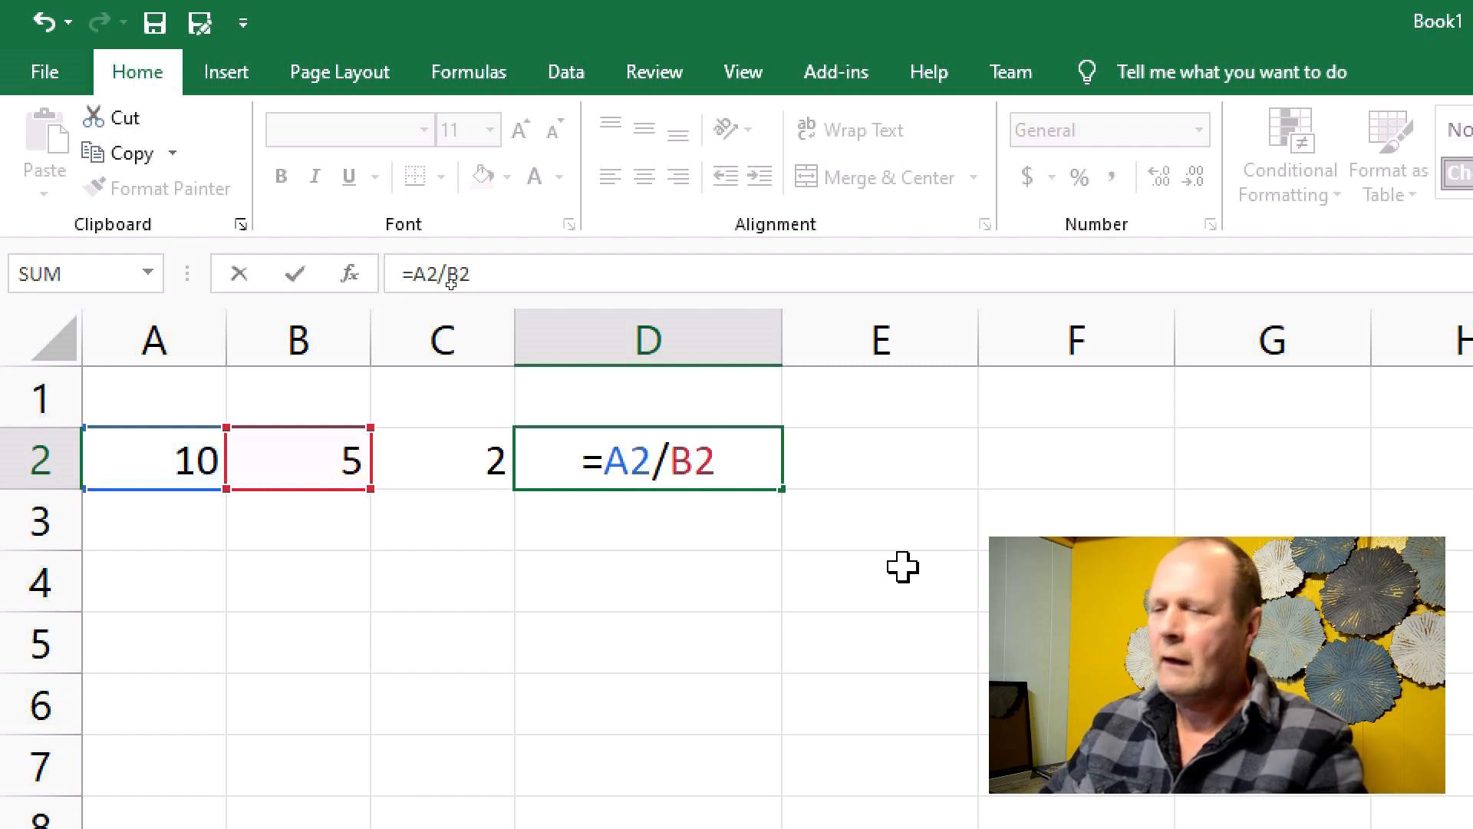
{"action": "key", "text": "Return"}
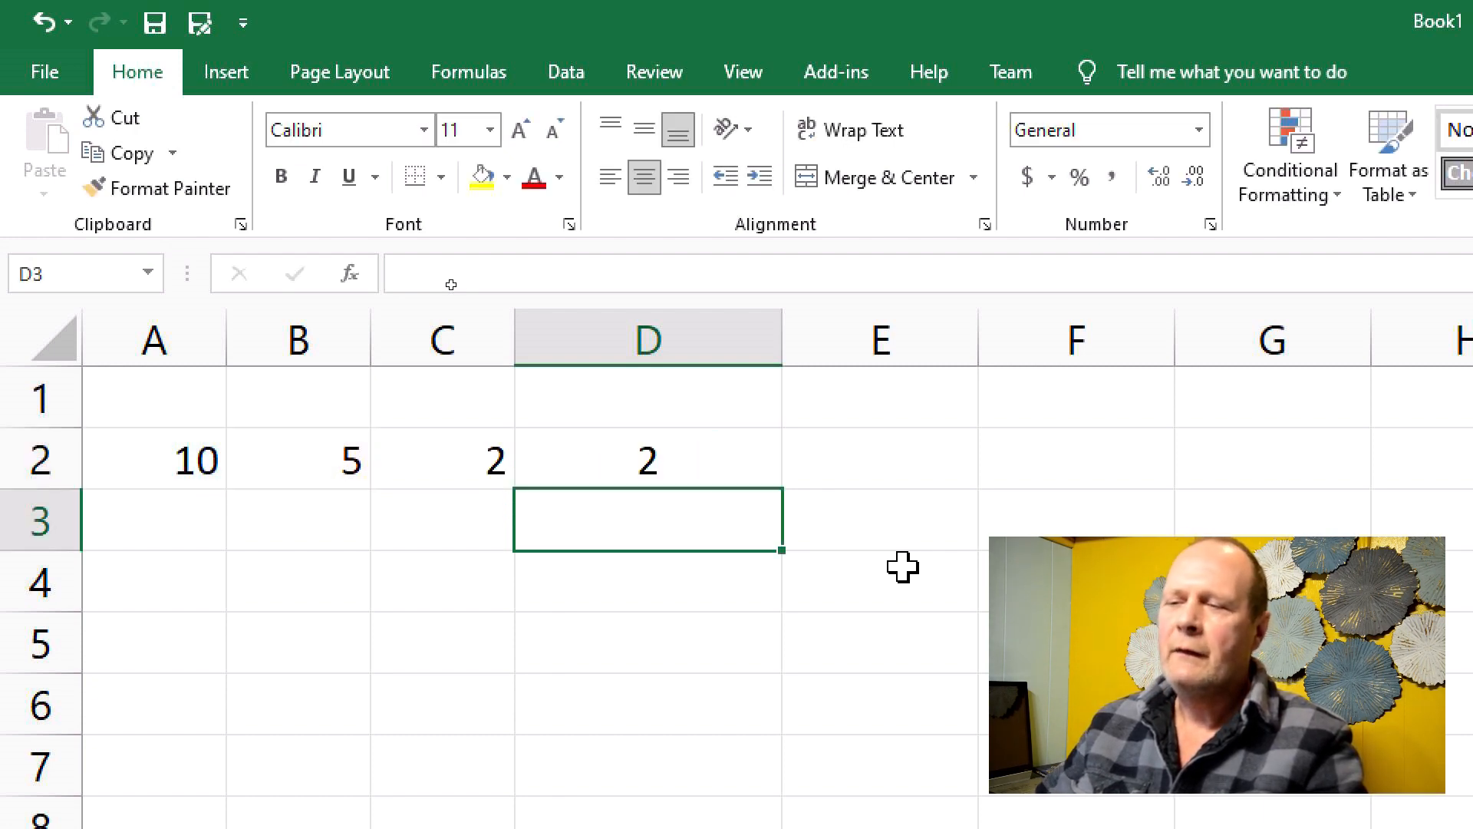
{"action": "left_click", "coordinate": [651, 458]}
{"action": "double_click", "coordinate": [648, 457]}
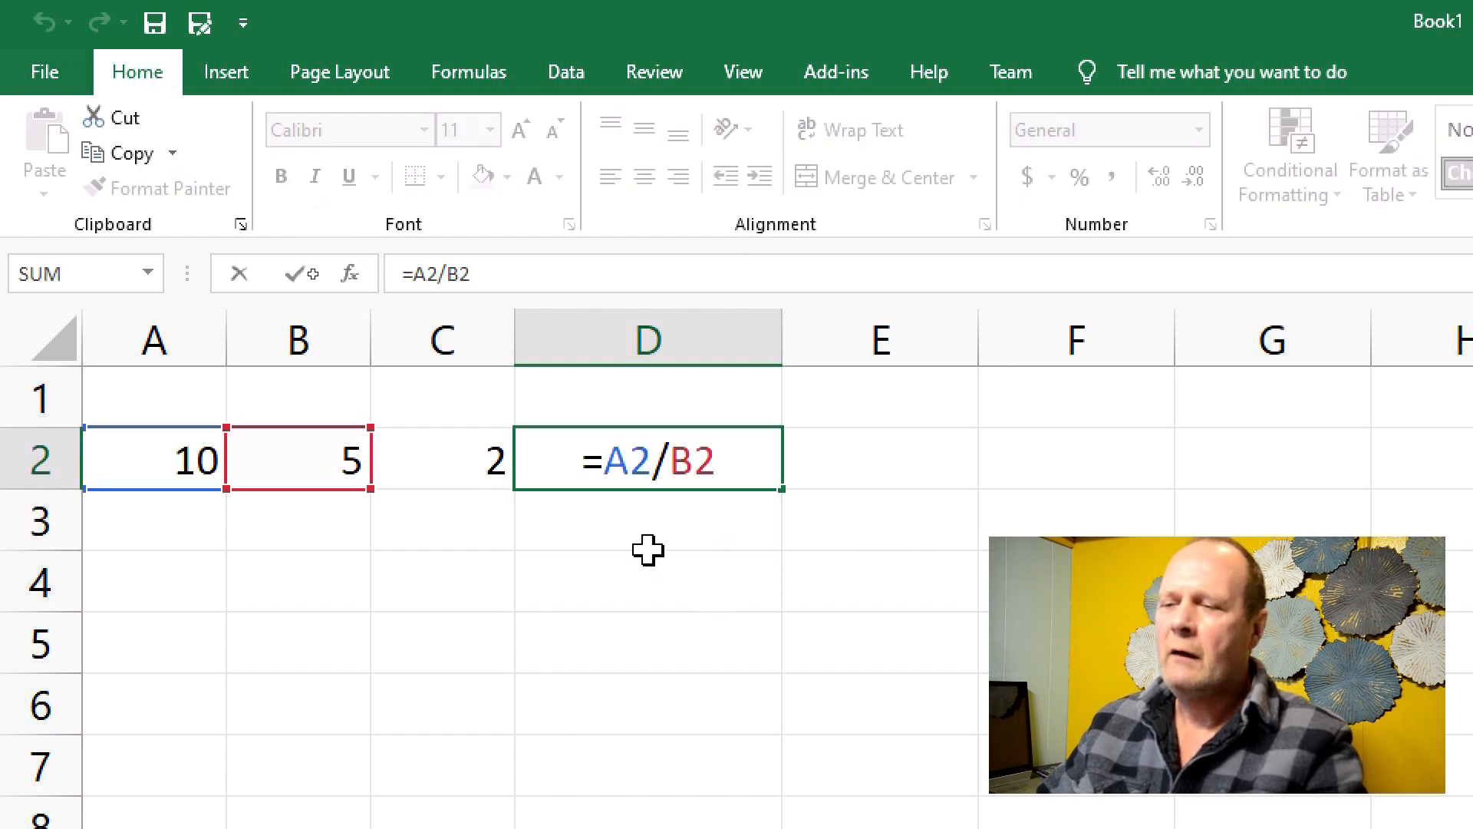
{"action": "key", "text": "Return"}
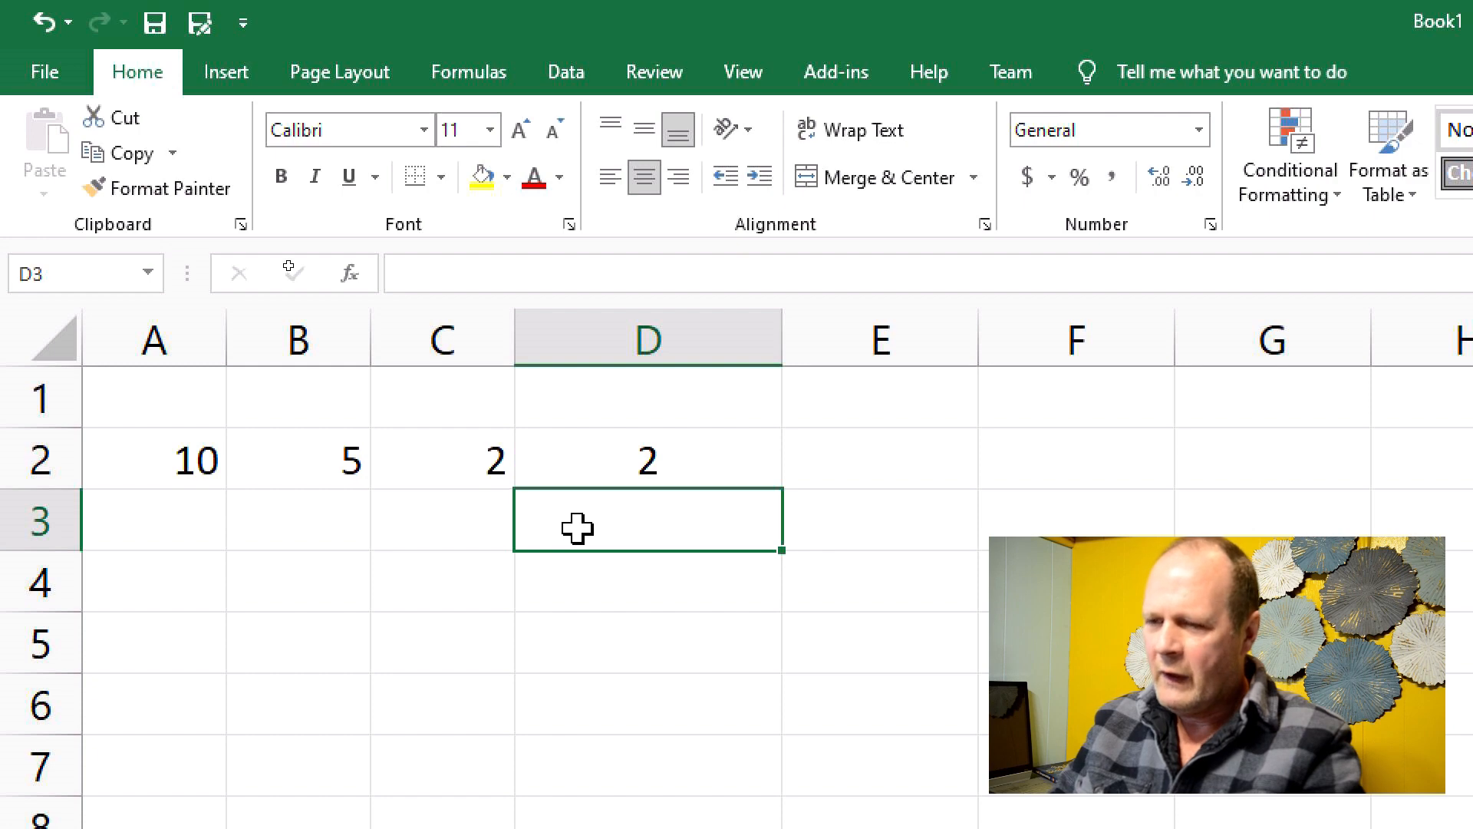
Step: Write the four arithmetic operators + - * / in cell D3 and erase them again
{"action": "type", "text": "+ -"}
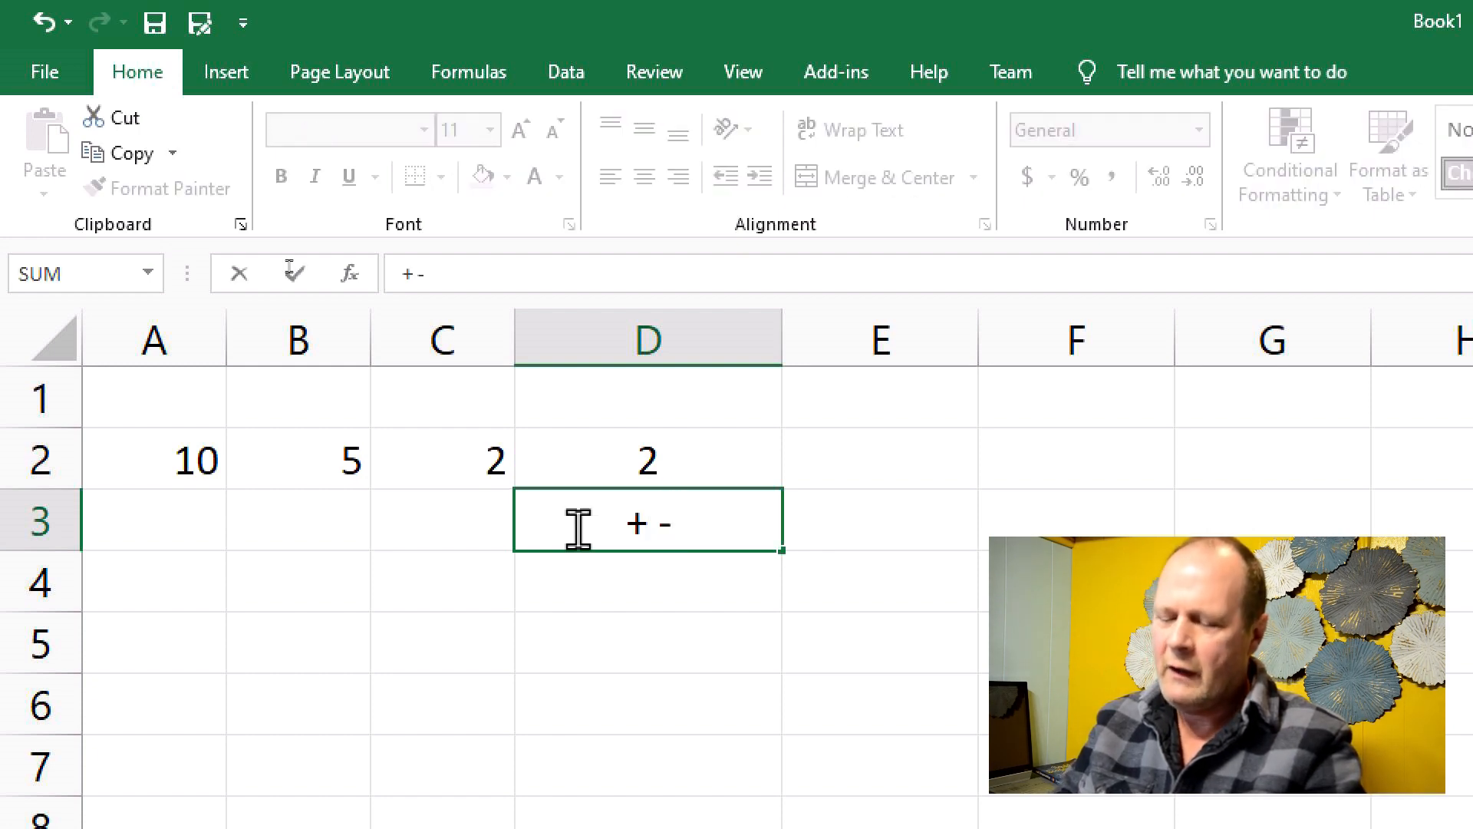
{"action": "type", "text": " *"}
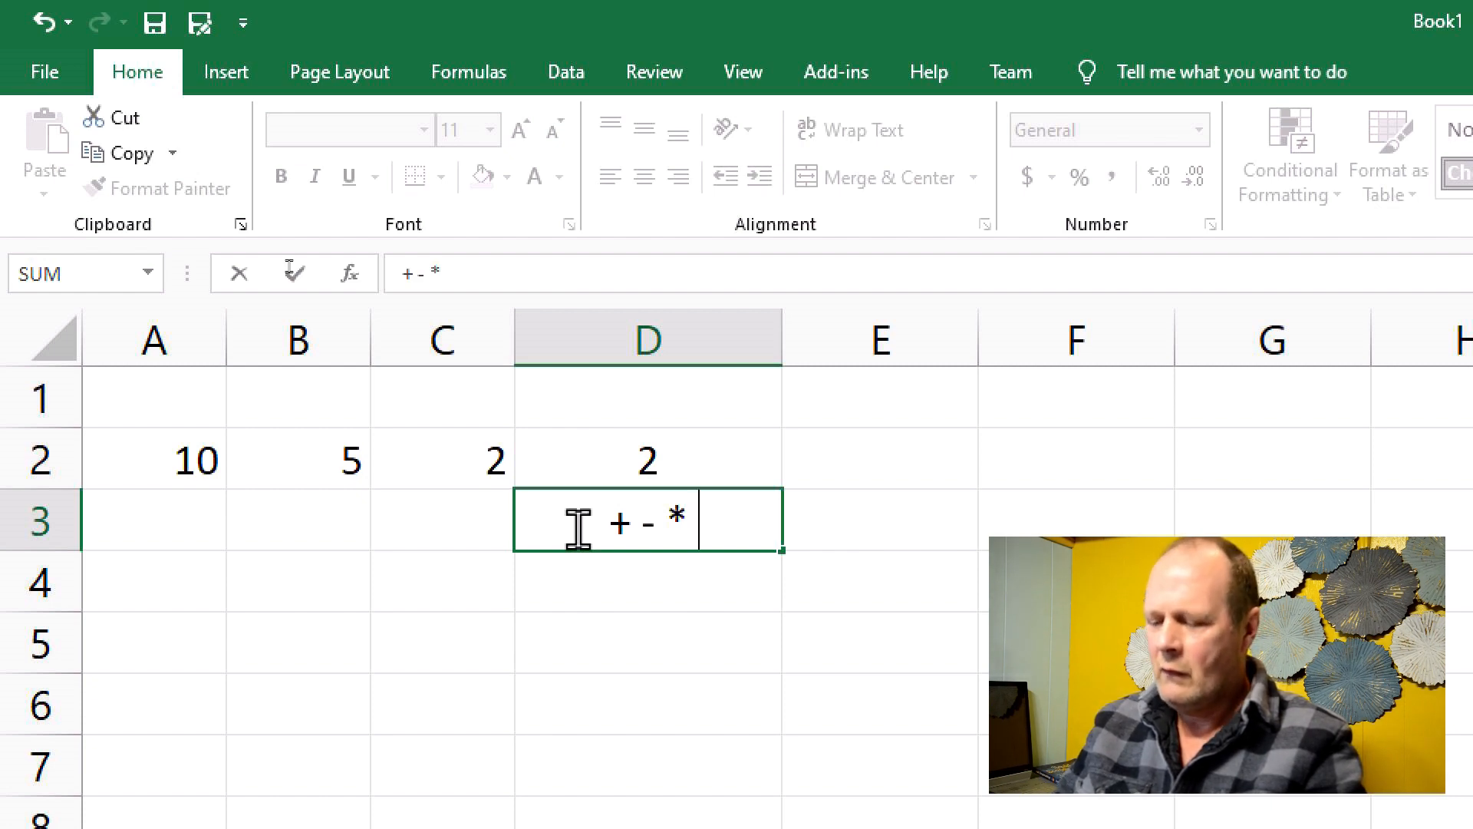
{"action": "type", "text": "/"}
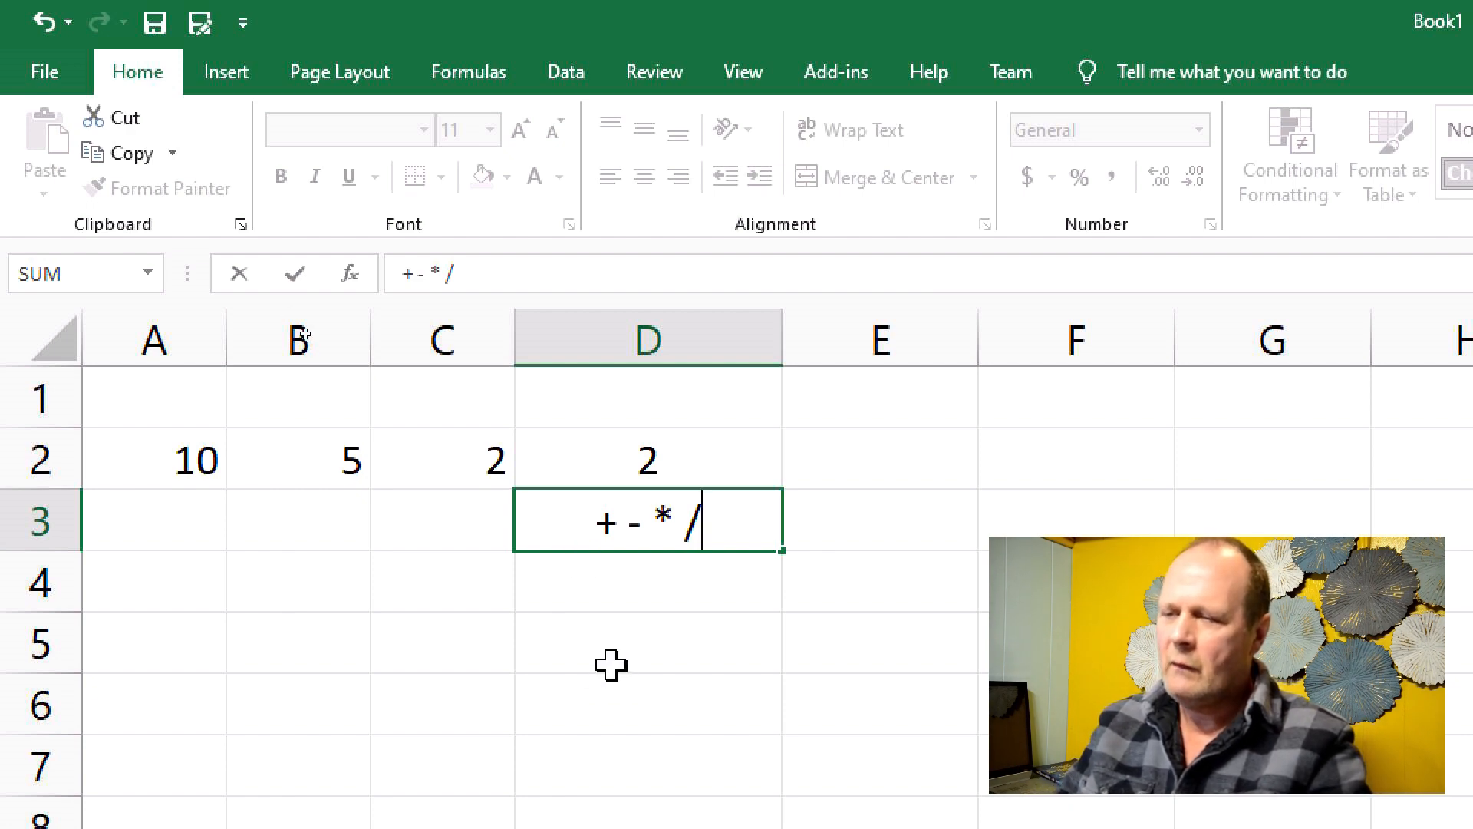
{"action": "key", "text": "BackSpace"}
{"action": "key", "text": "BackSpace"}
{"action": "key", "text": "BackSpace"}
{"action": "key", "text": "BackSpace"}
{"action": "key", "text": "BackSpace"}
{"action": "key", "text": "BackSpace"}
{"action": "key", "text": "BackSpace"}
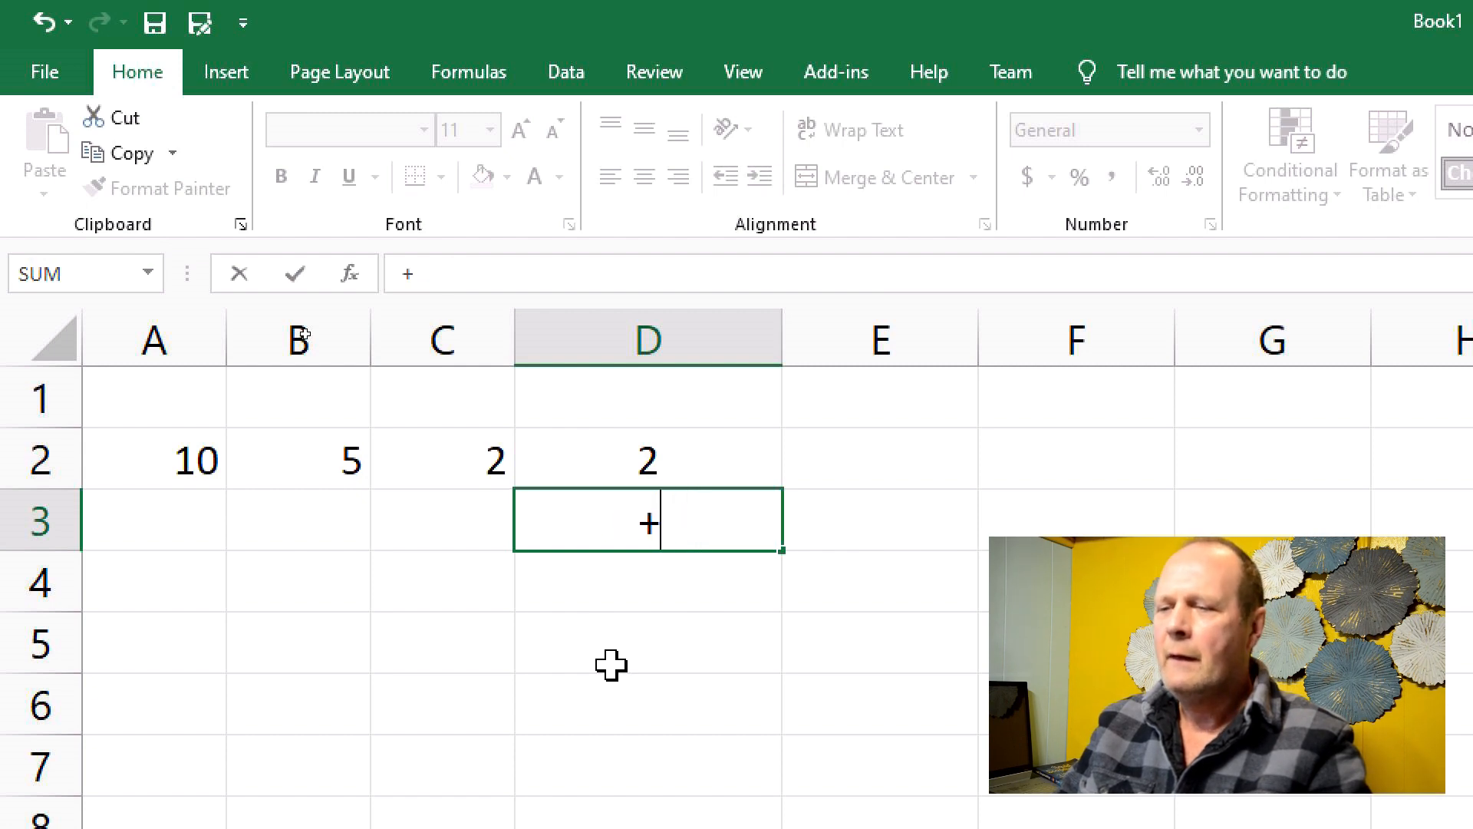
{"action": "left_click", "coordinate": [655, 606]}
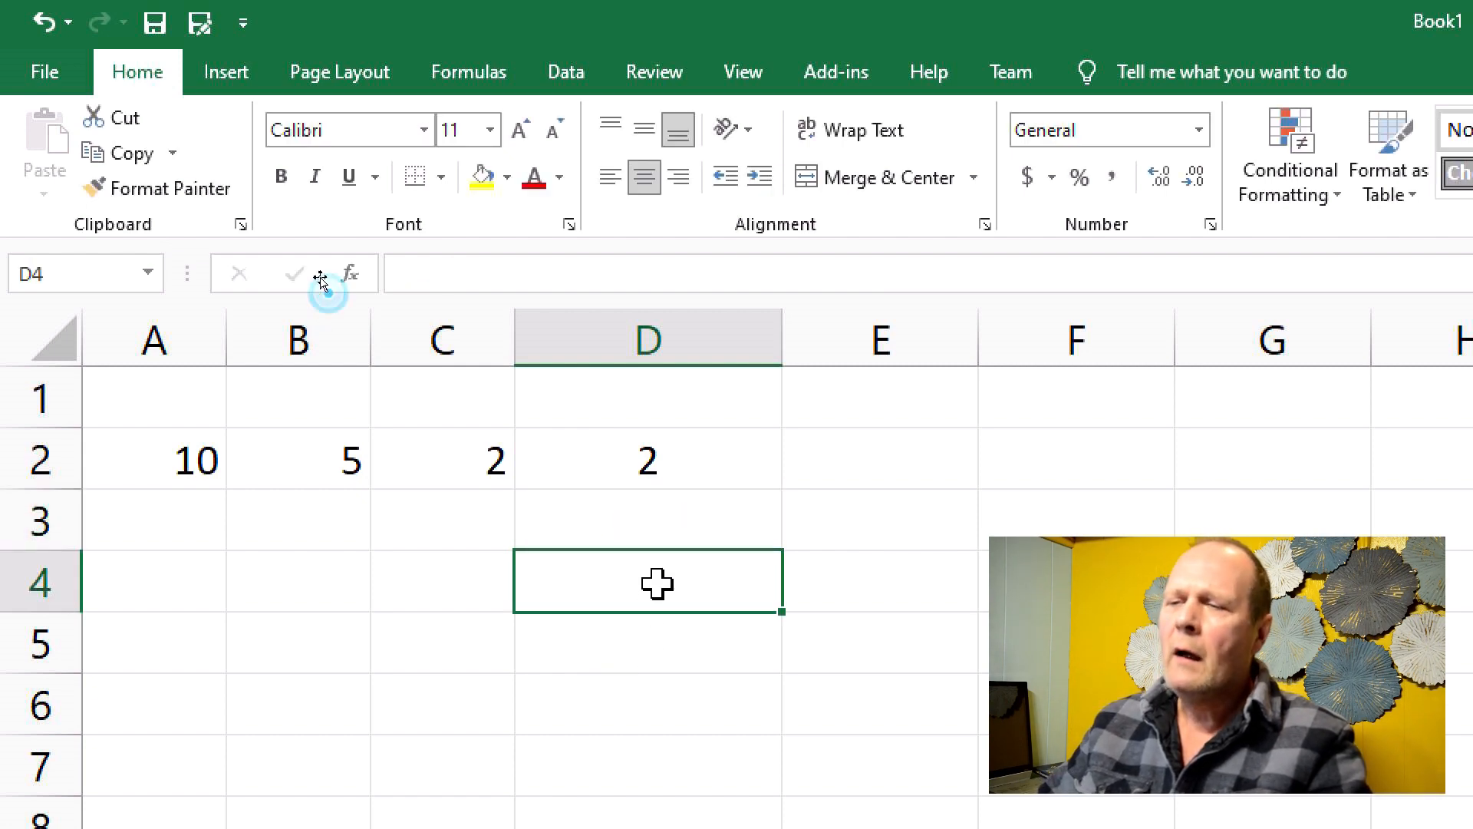
Step: Erase the division formula =A2/B2 from cell D2, leaving the cell open for a new entry
{"action": "left_click", "coordinate": [635, 463]}
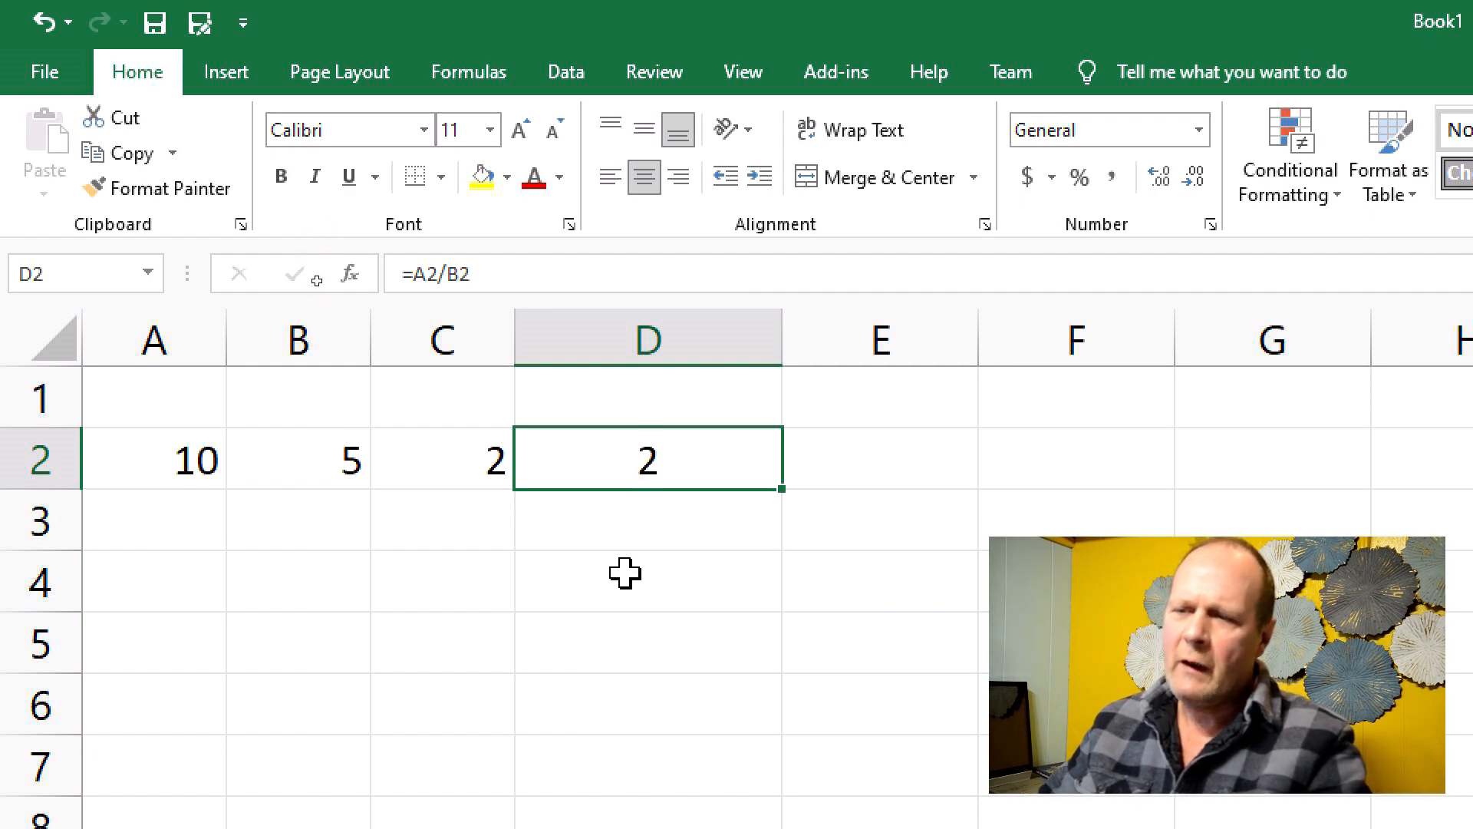
{"action": "double_click", "coordinate": [639, 459]}
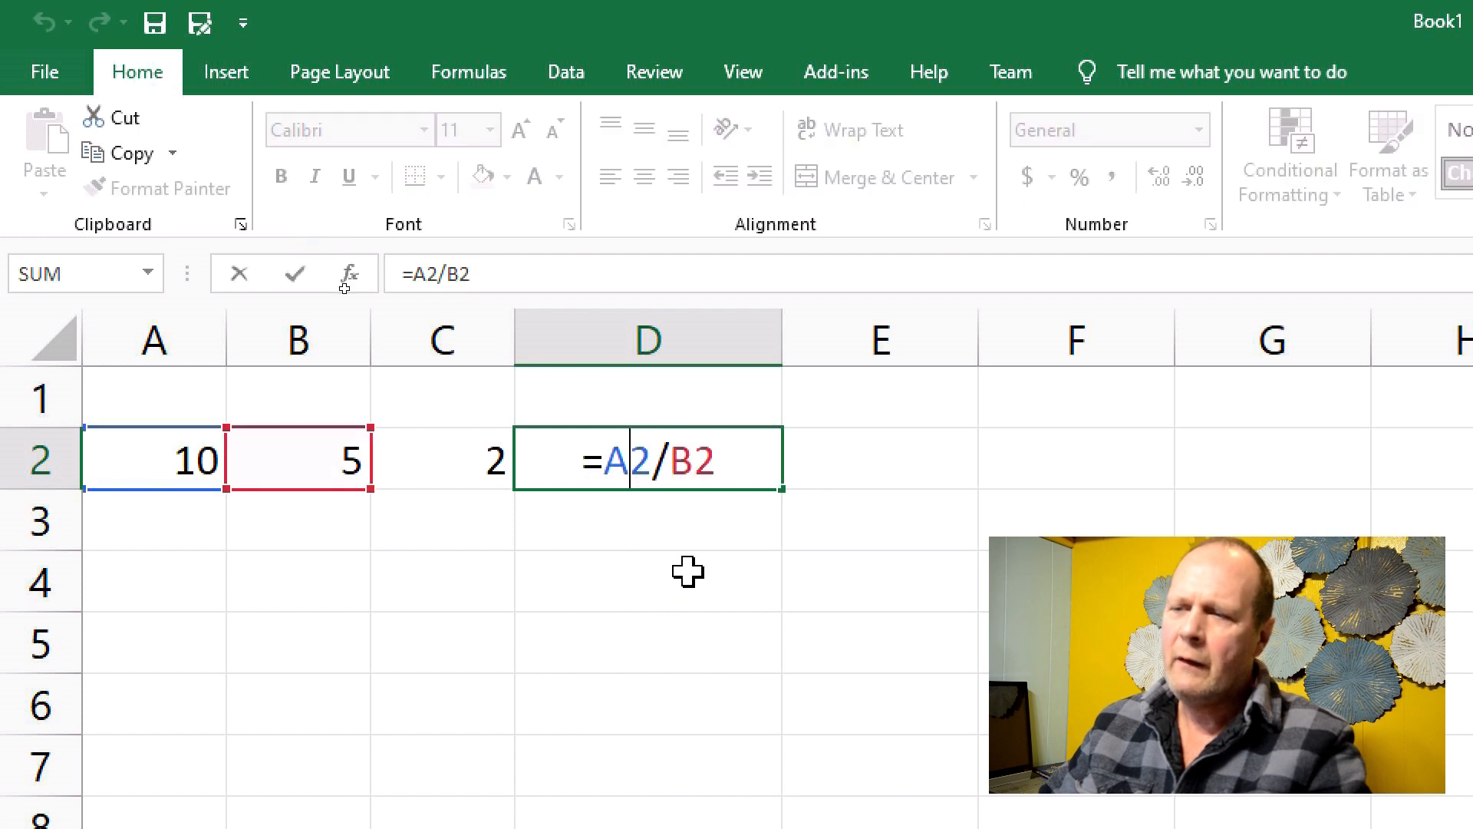
{"action": "key", "text": "Left"}
{"action": "key", "text": "Right"}
{"action": "key", "text": "Right"}
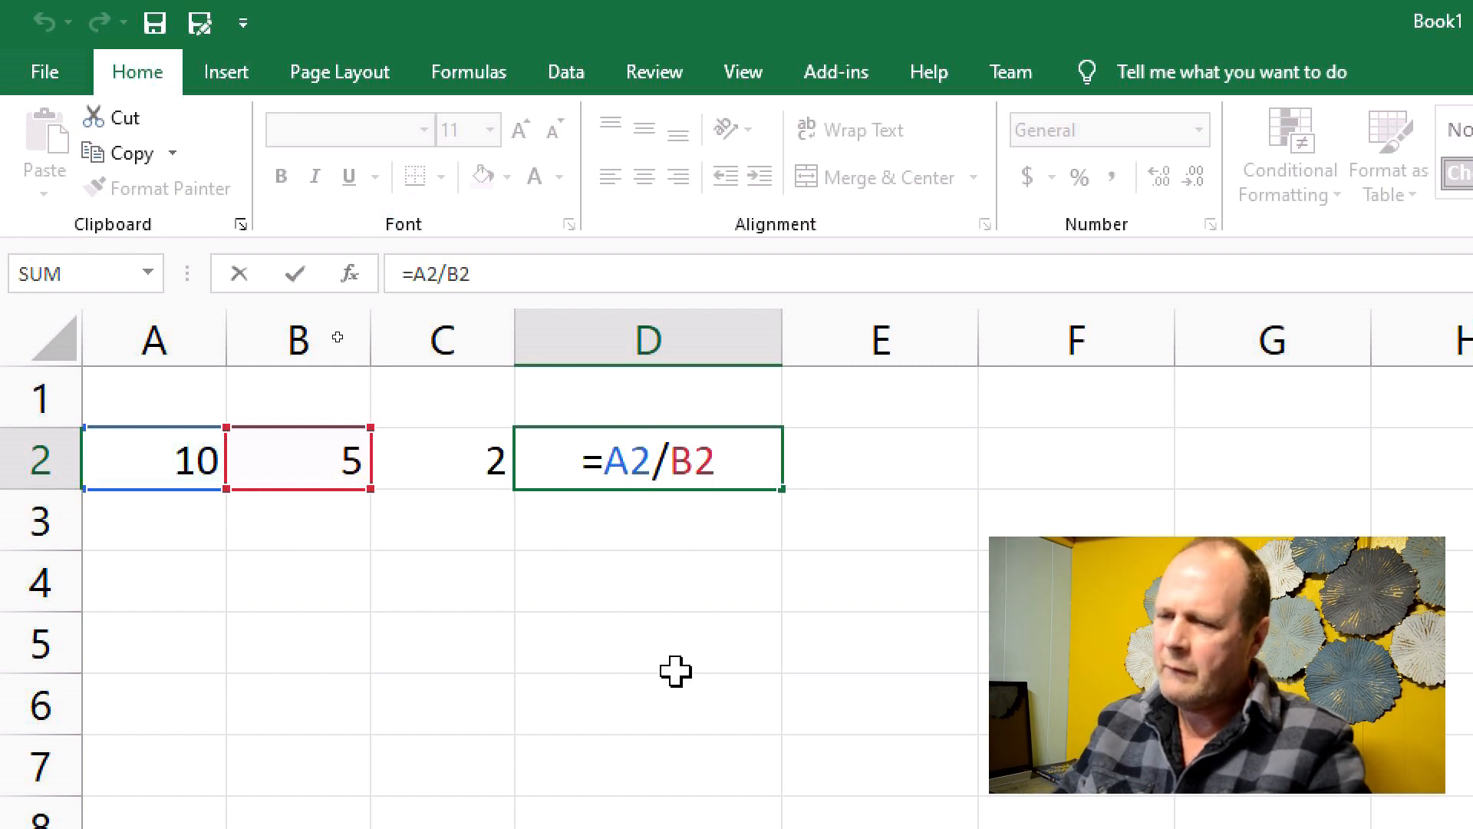
{"action": "key", "text": "Delete"}
{"action": "key", "text": "Delete"}
{"action": "key", "text": "Delete"}
{"action": "key", "text": "BackSpace"}
{"action": "key", "text": "BackSpace"}
{"action": "key", "text": "BackSpace"}
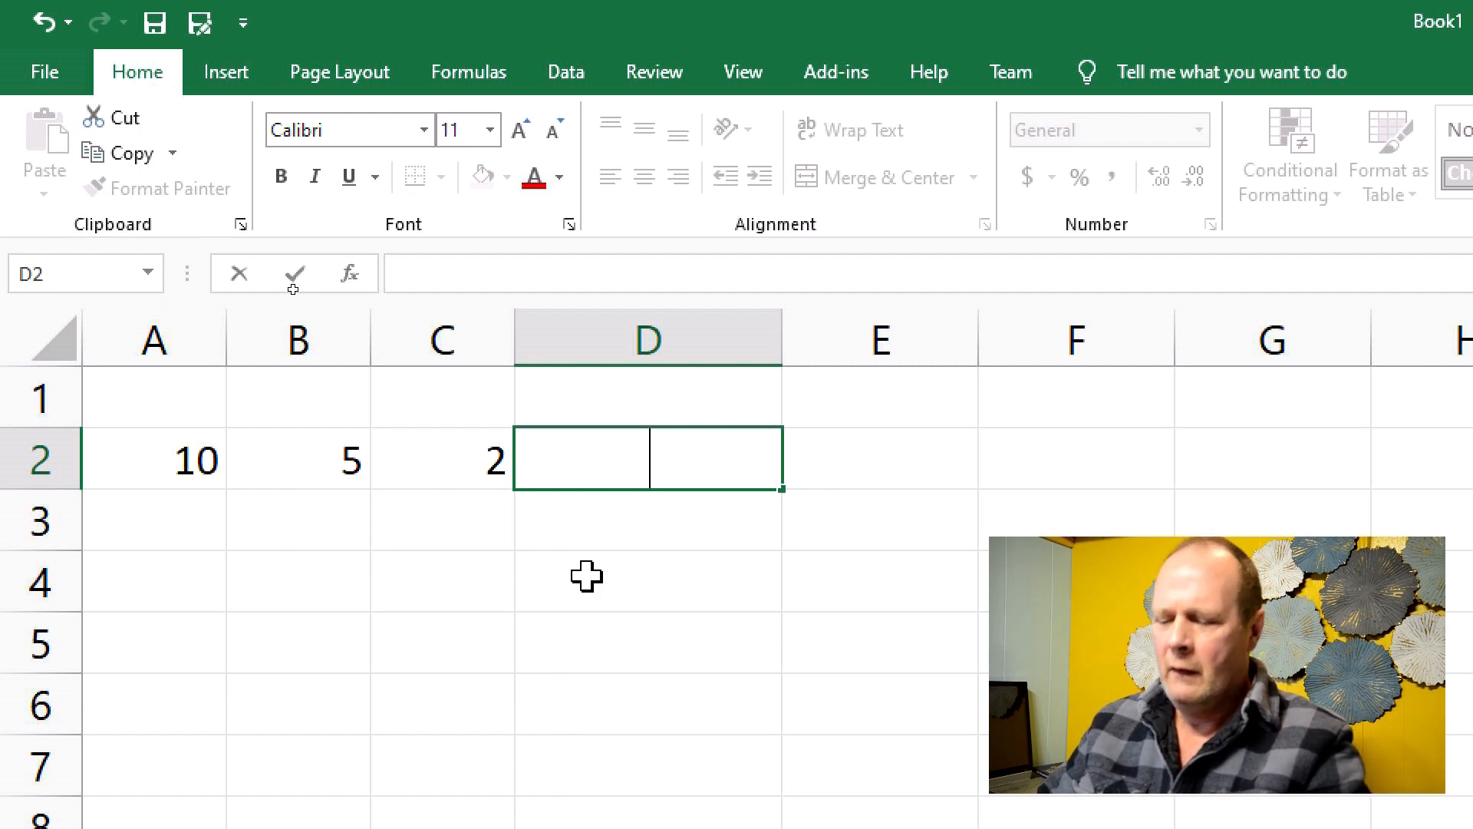
Step: Enter the formula =A2+B2*C2 in cell D2, correcting the first reference from A10 to A2
{"action": "type", "text": "="}
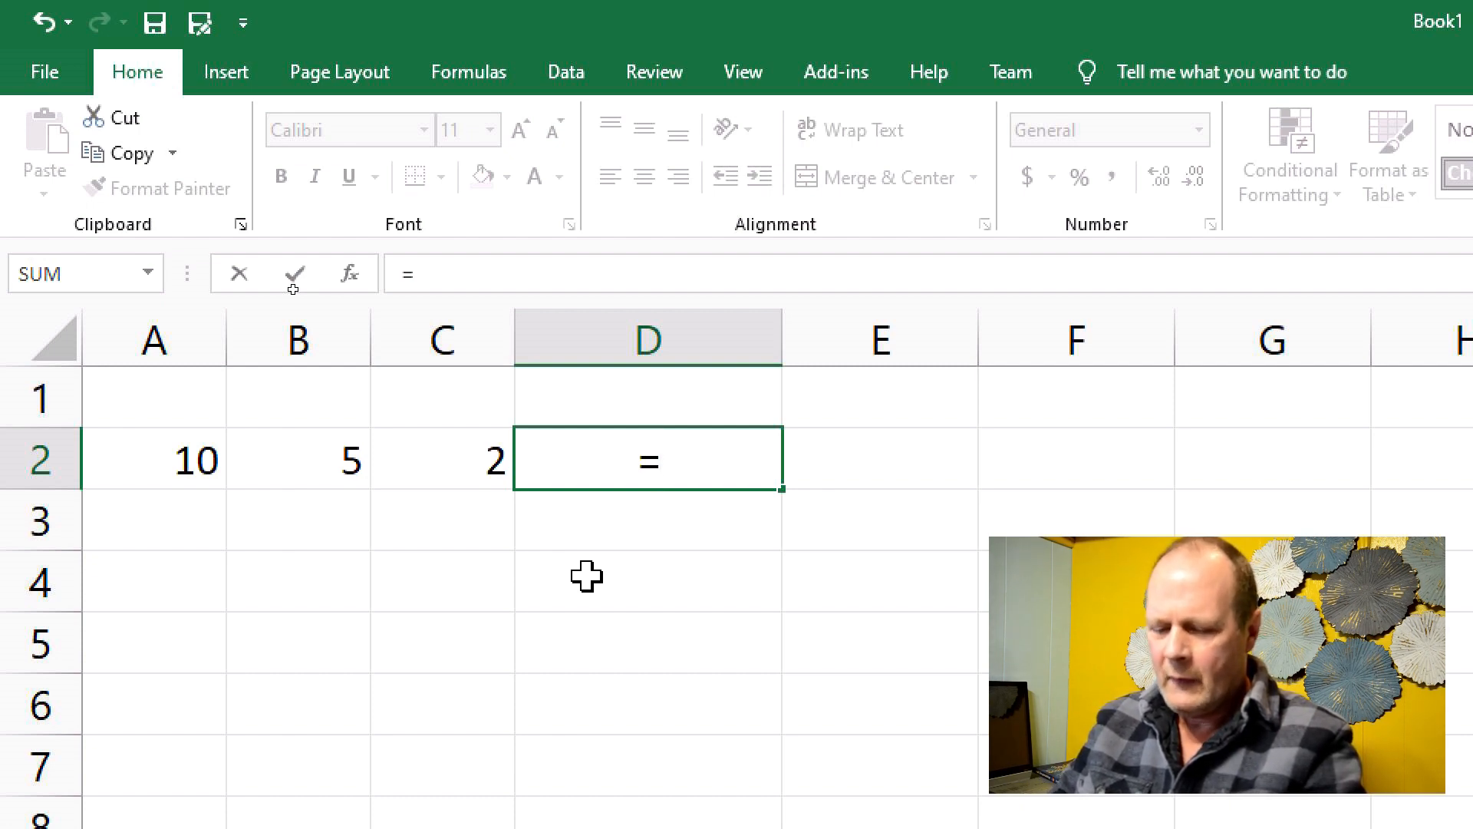
{"action": "type", "text": "A10"}
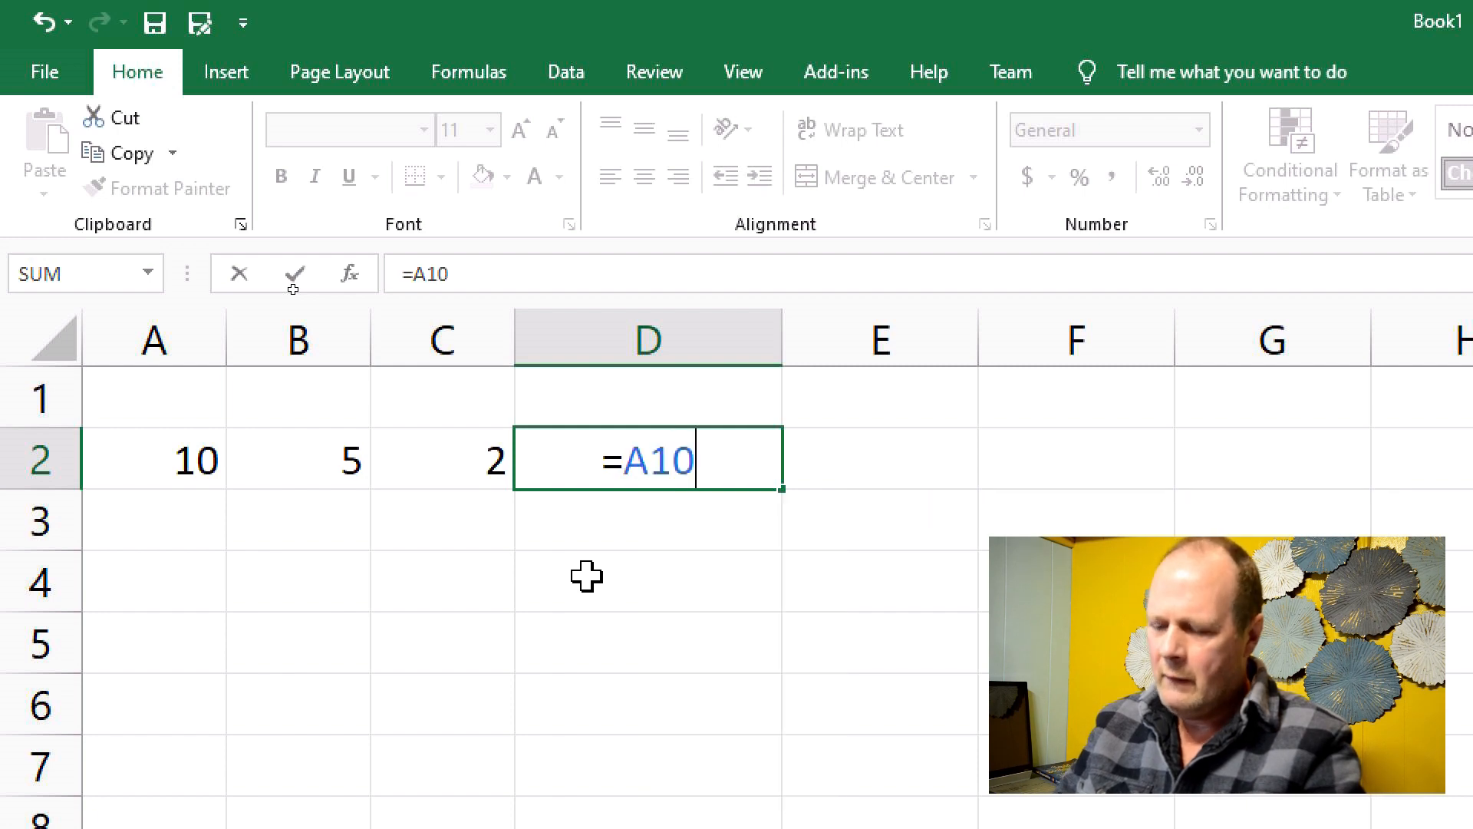
{"action": "type", "text": "+"}
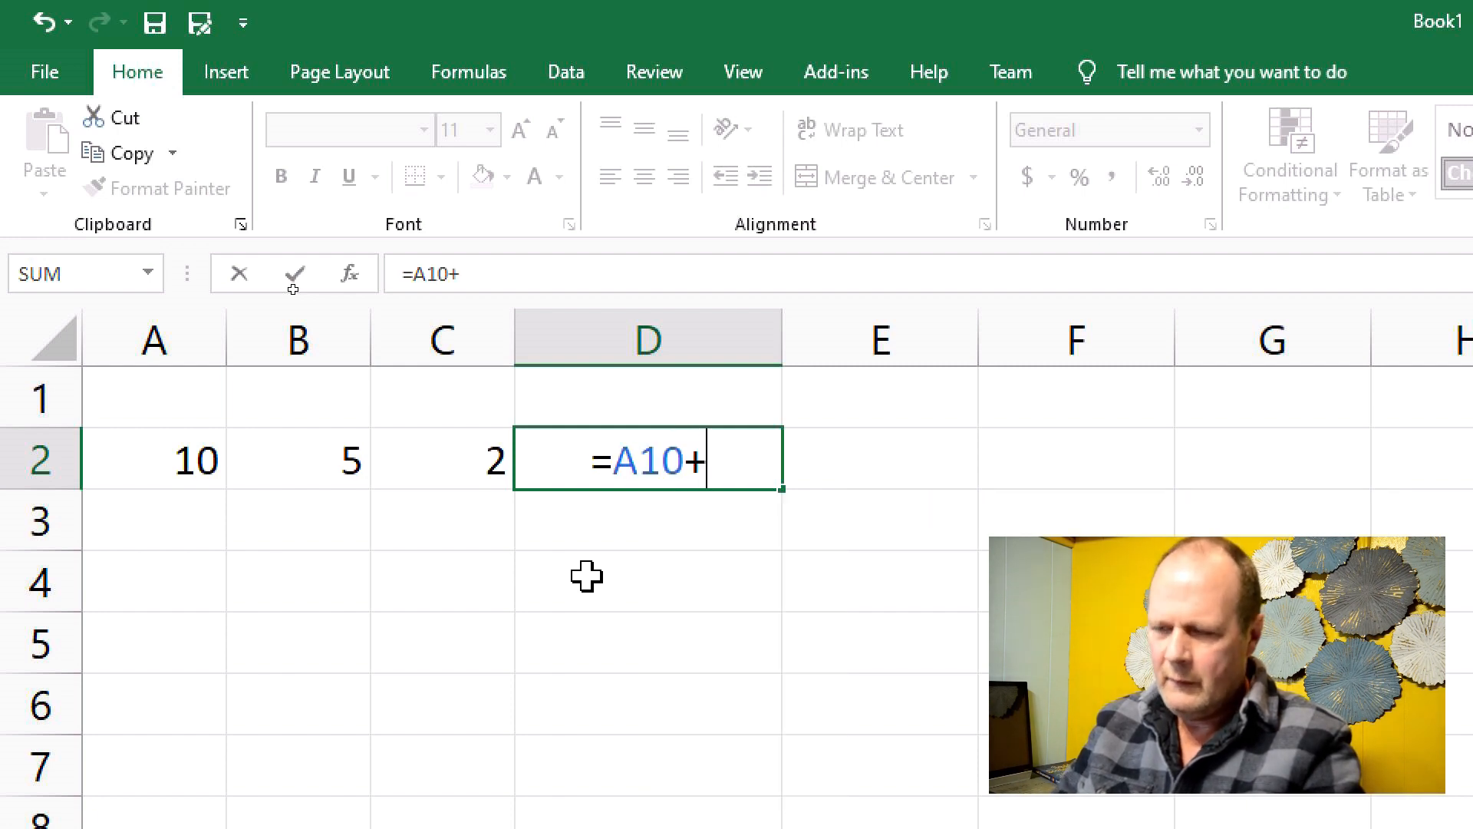
{"action": "key", "text": "BackSpace"}
{"action": "key", "text": "BackSpace"}
{"action": "key", "text": "BackSpace"}
{"action": "type", "text": "2+"}
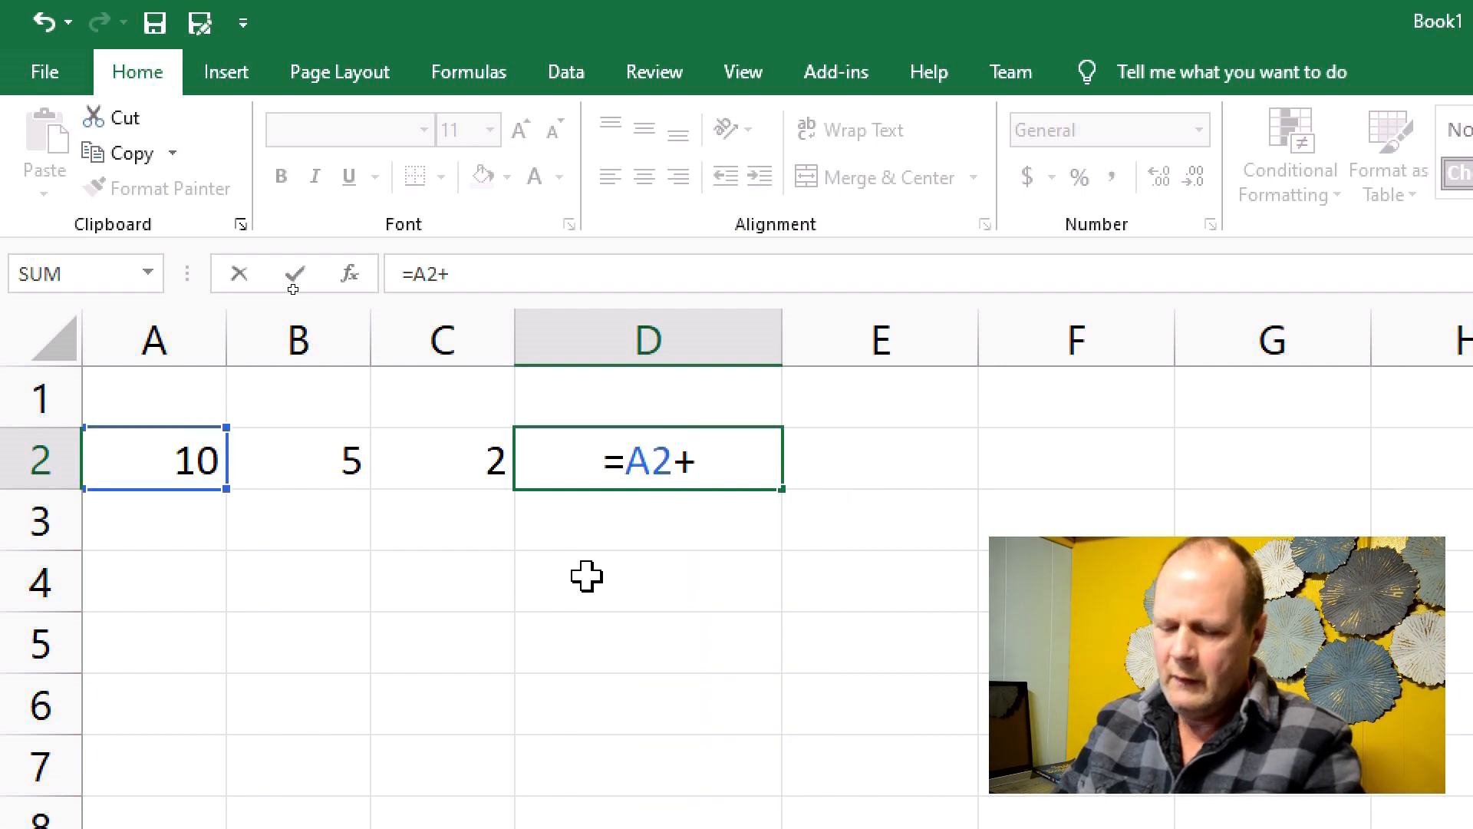
{"action": "type", "text": "B2"}
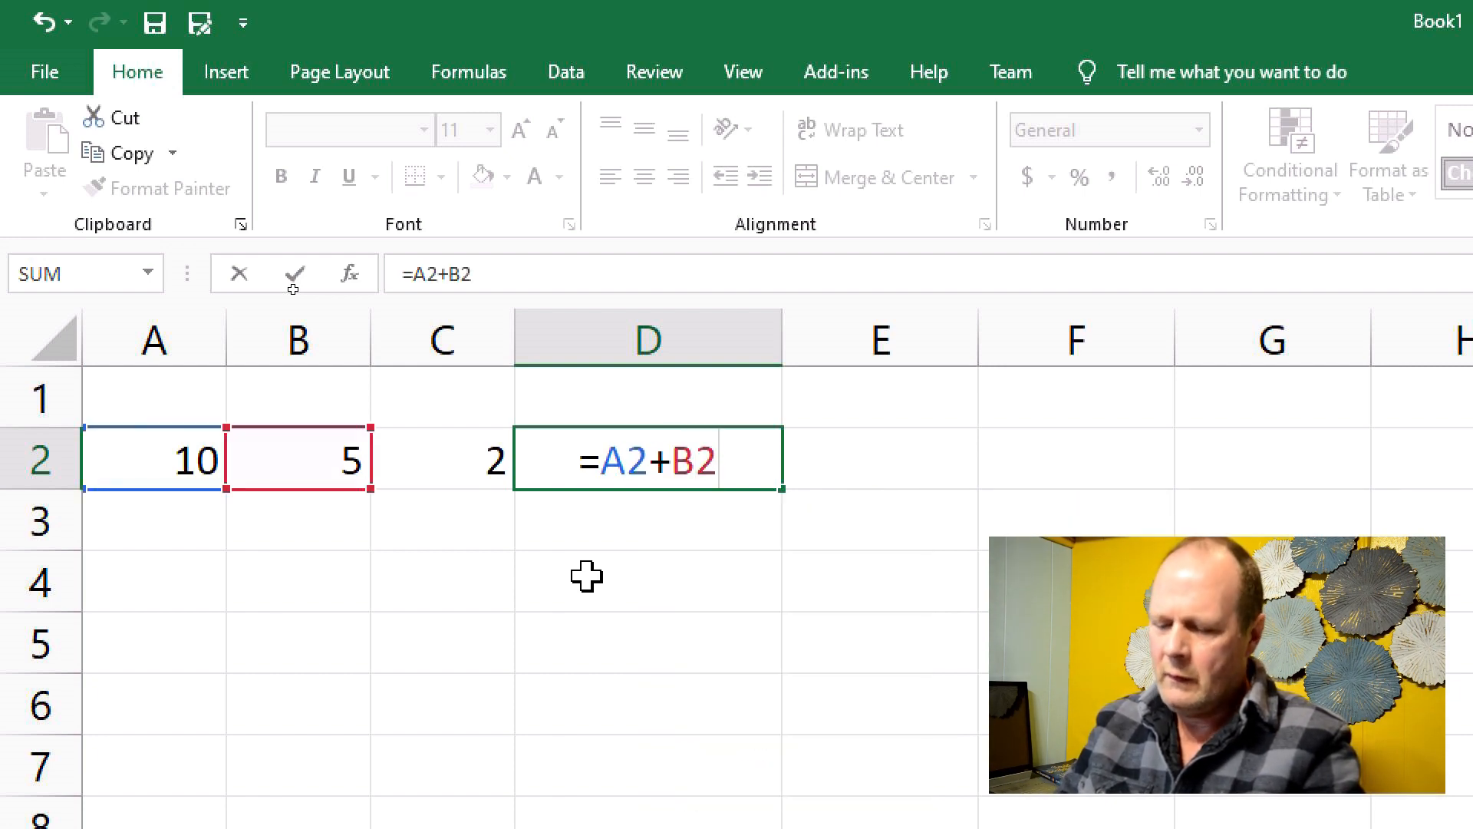
{"action": "type", "text": "*C2"}
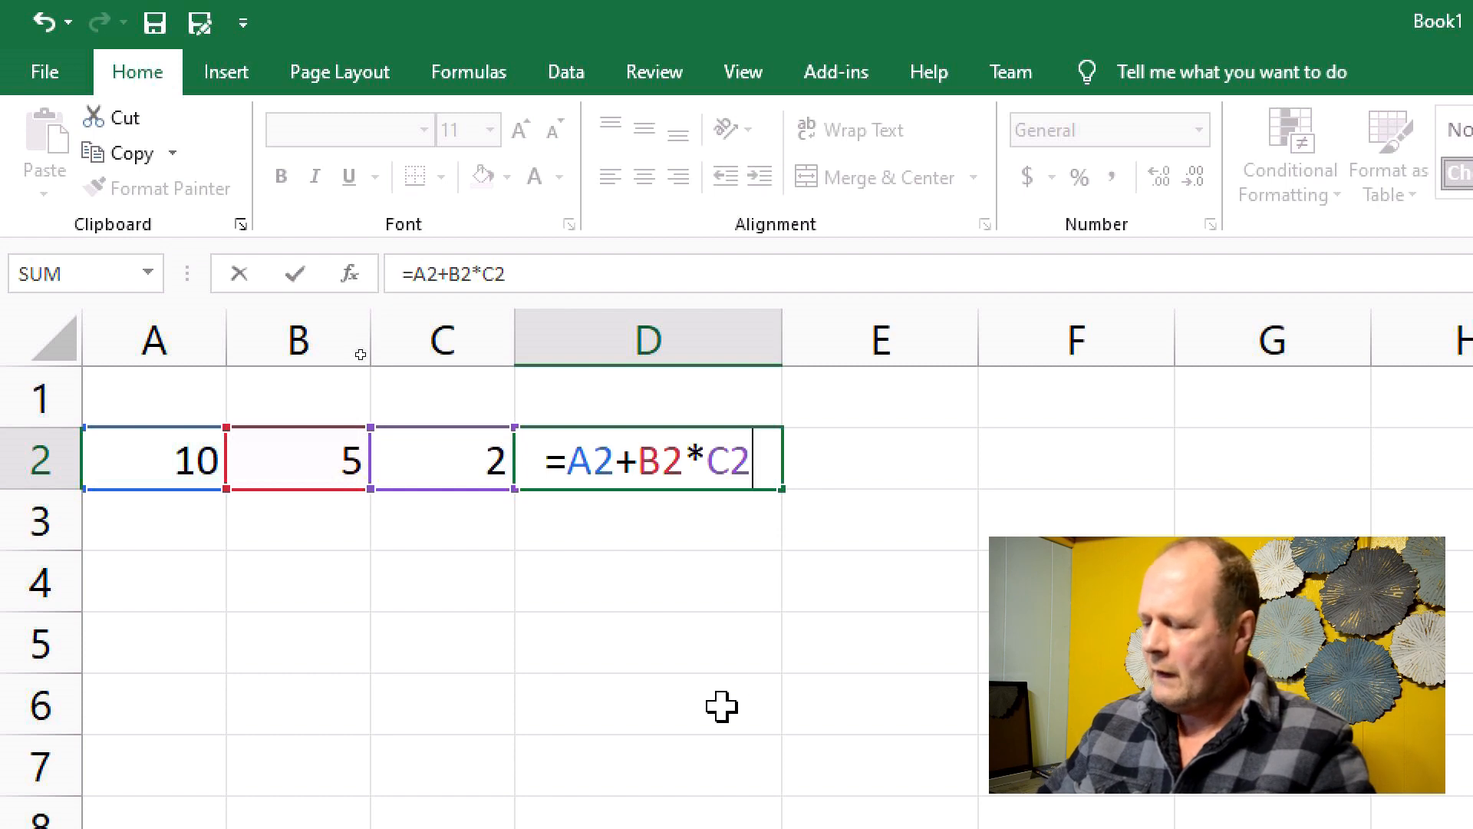
{"action": "key", "text": "Return"}
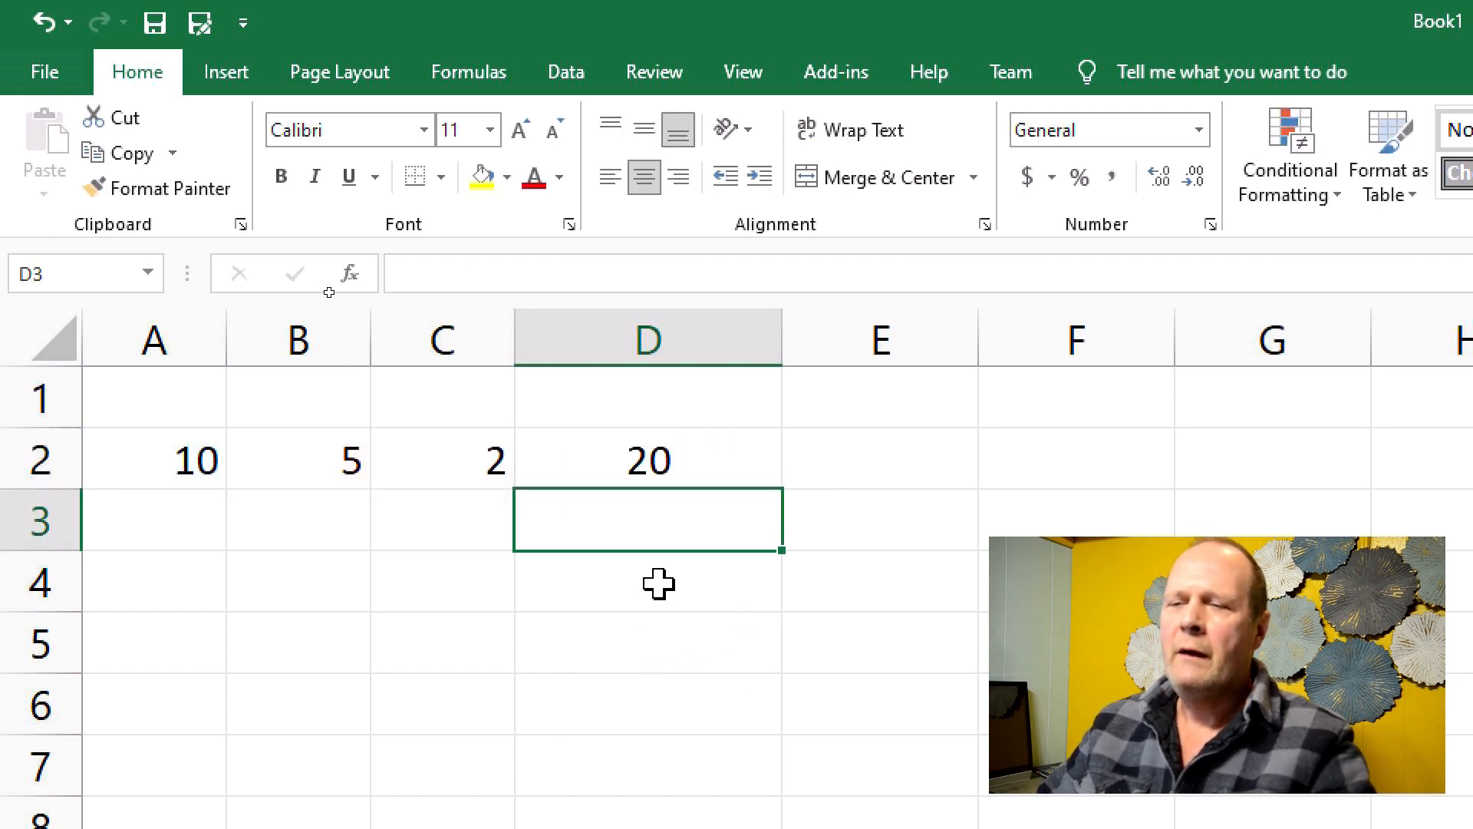
Step: Add parentheses around the addition in D2's formula, making it =(A2+B2)*C2
{"action": "double_click", "coordinate": [655, 459]}
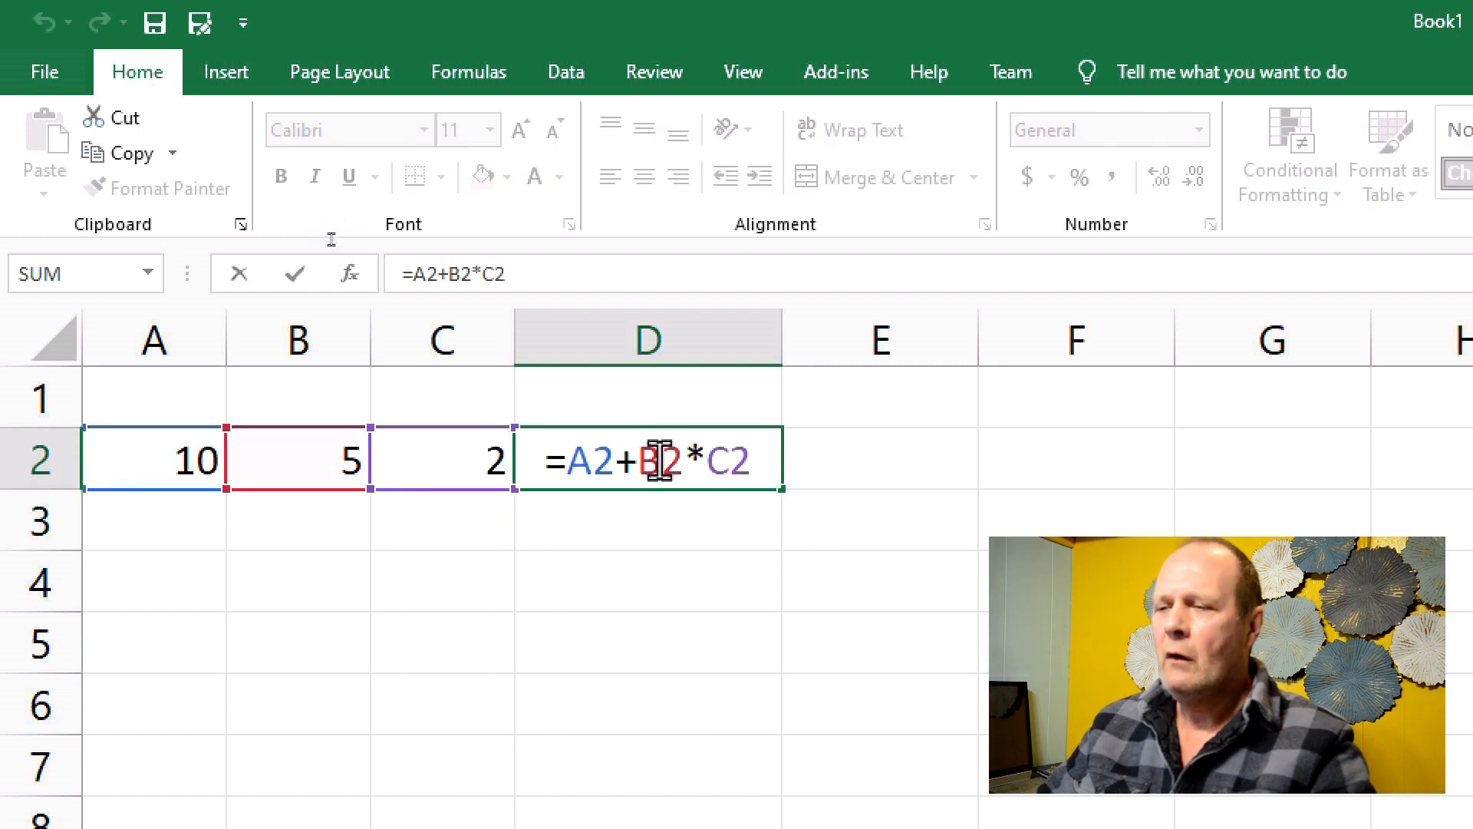
{"action": "left_click", "coordinate": [756, 461]}
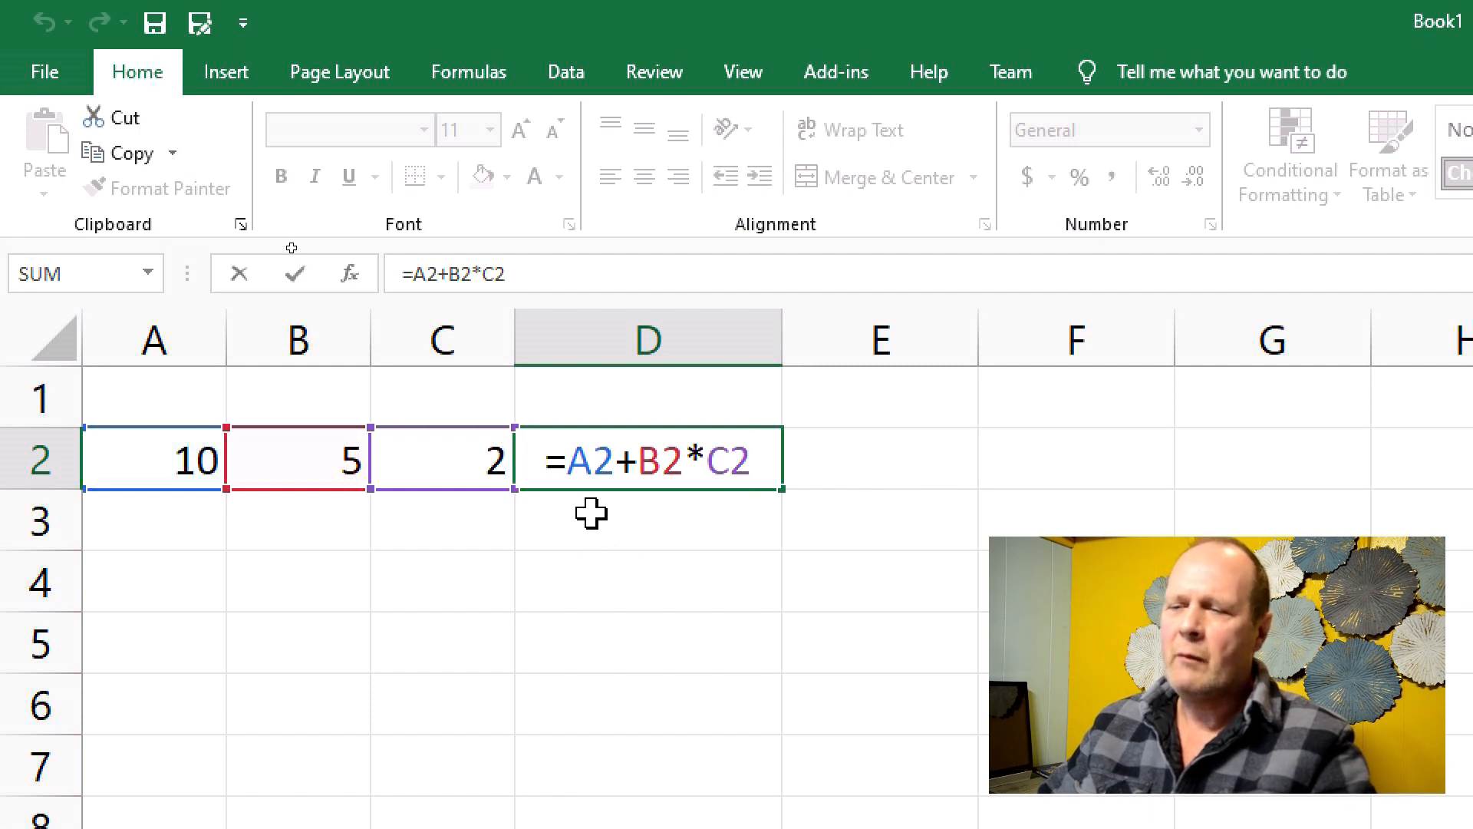
{"action": "left_click", "coordinate": [567, 461]}
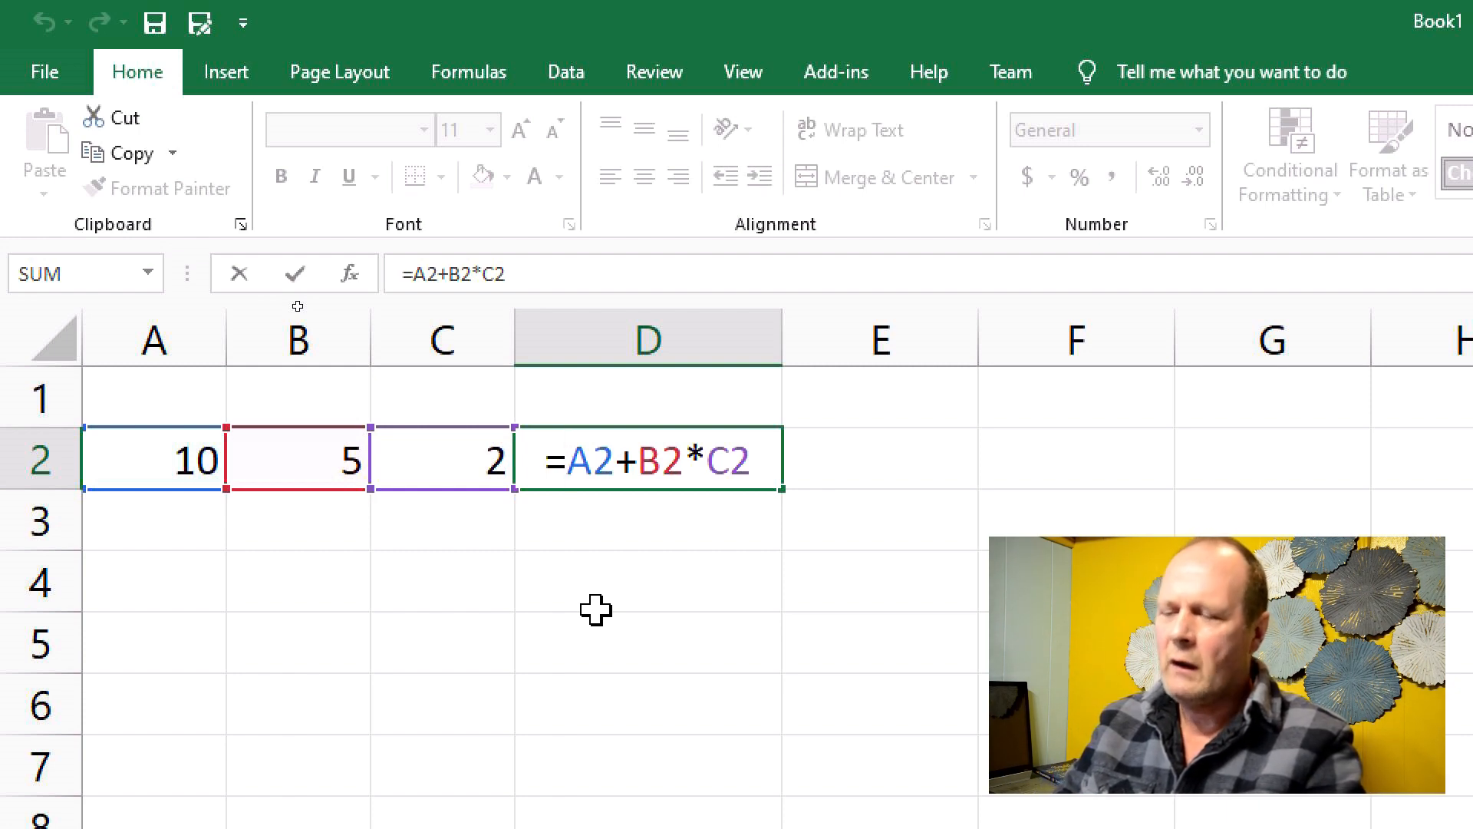
{"action": "type", "text": "("}
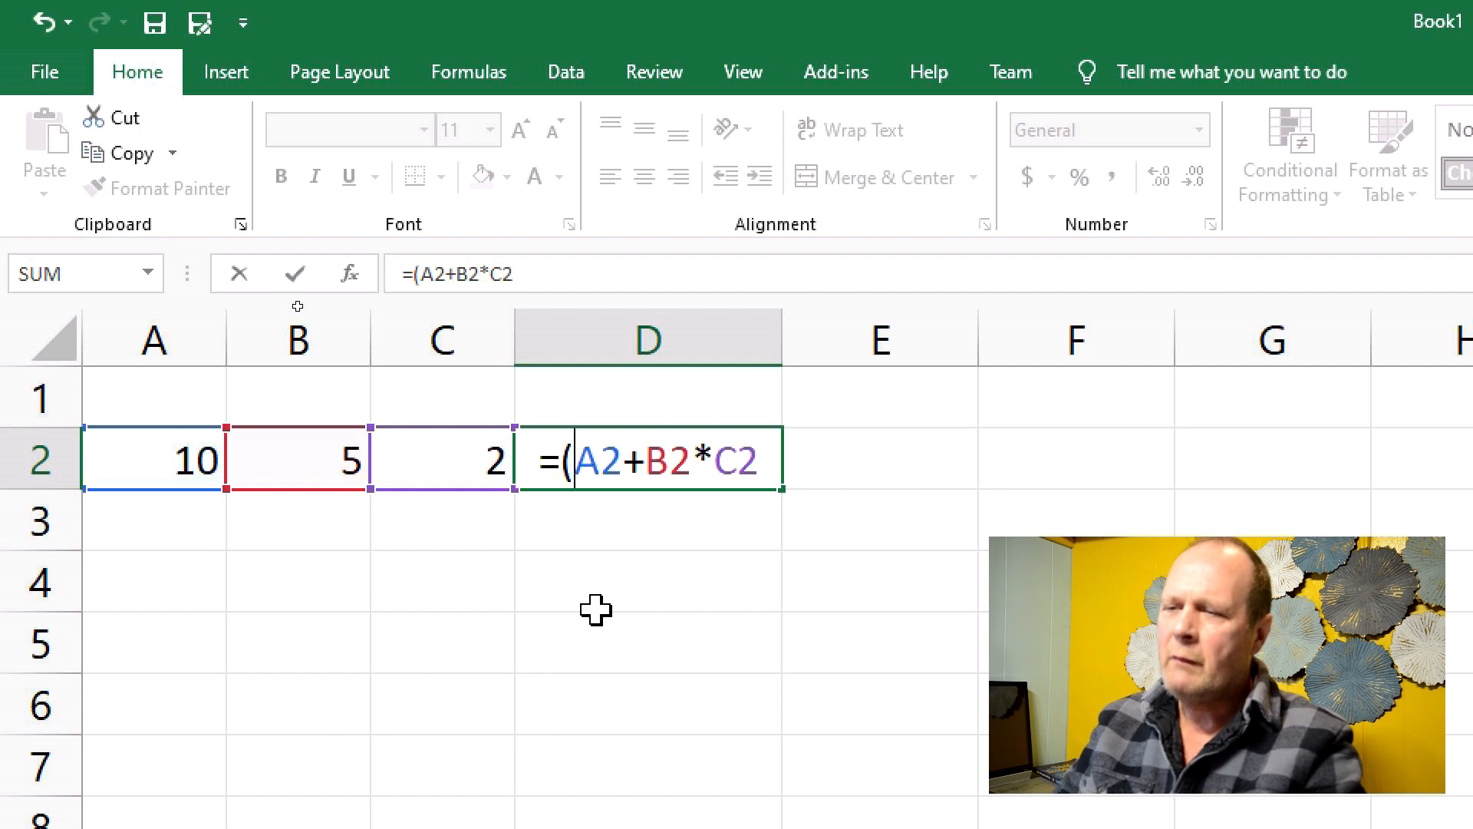
{"action": "left_click", "coordinate": [694, 455]}
{"action": "type", "text": ")"}
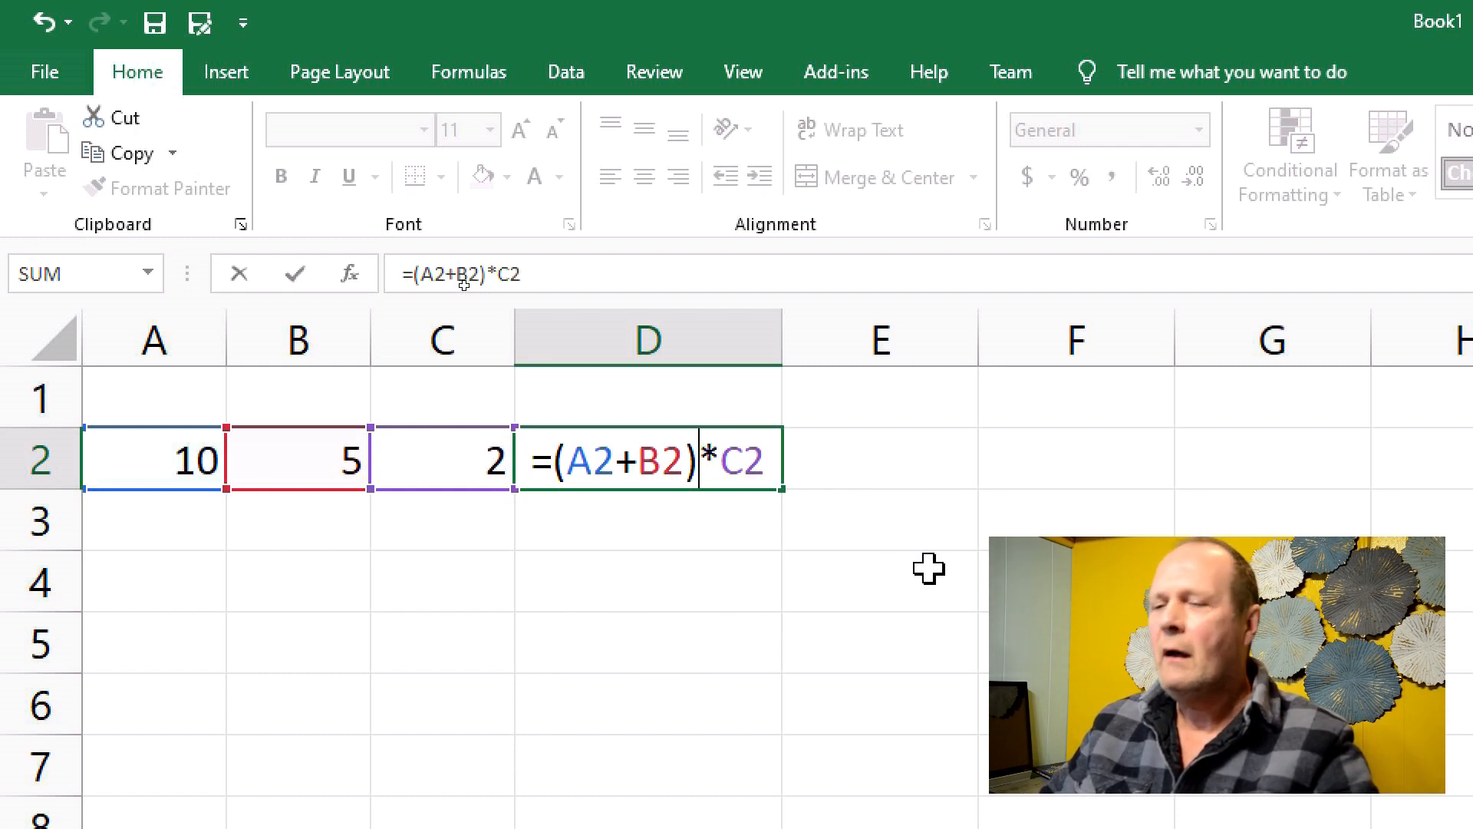
{"action": "key", "text": "Return"}
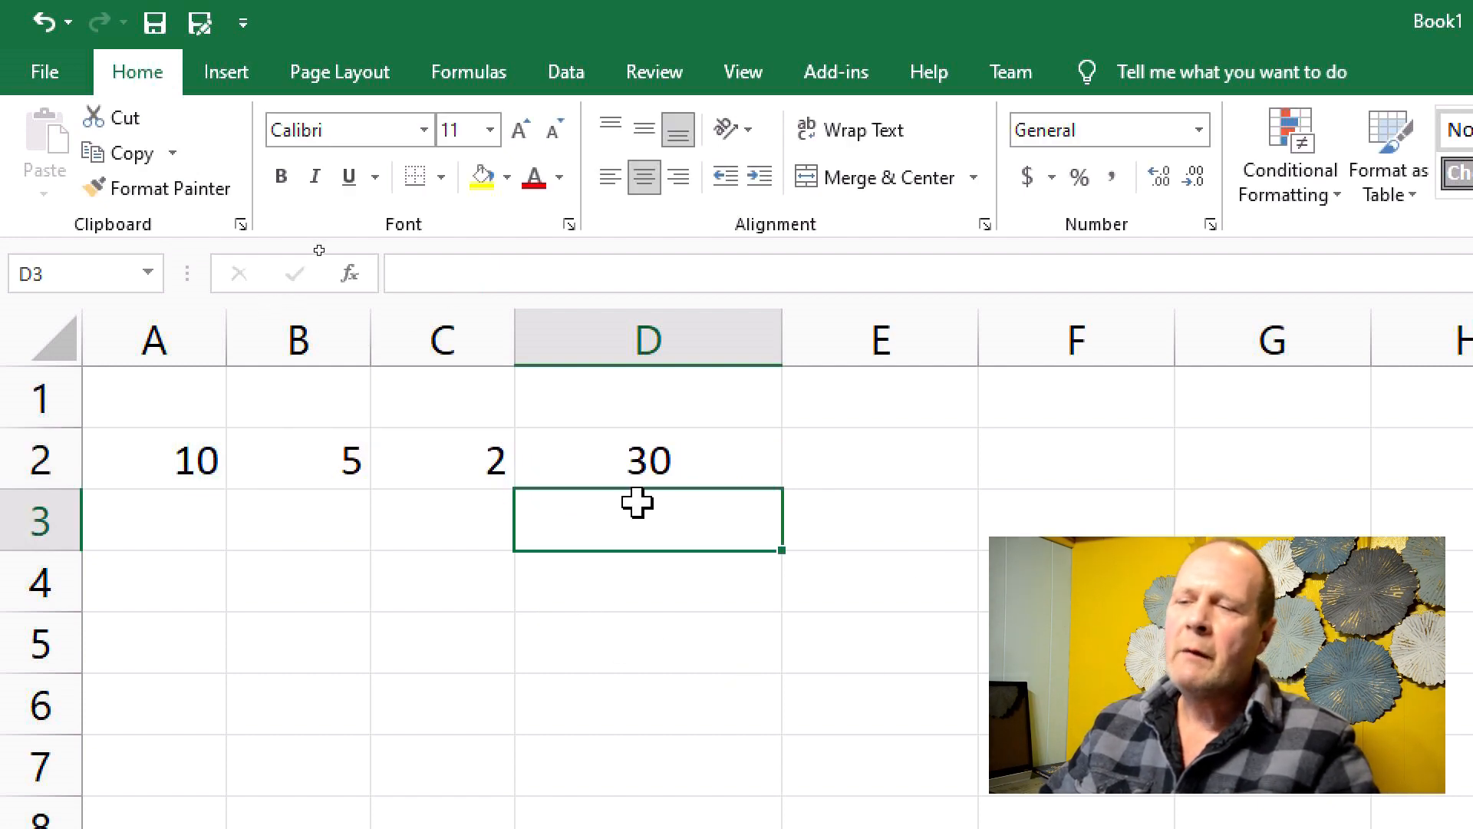
Step: Reopen D2's formula to review how the parentheses group the addition before the multiplication, and leave it as is
{"action": "double_click", "coordinate": [659, 460]}
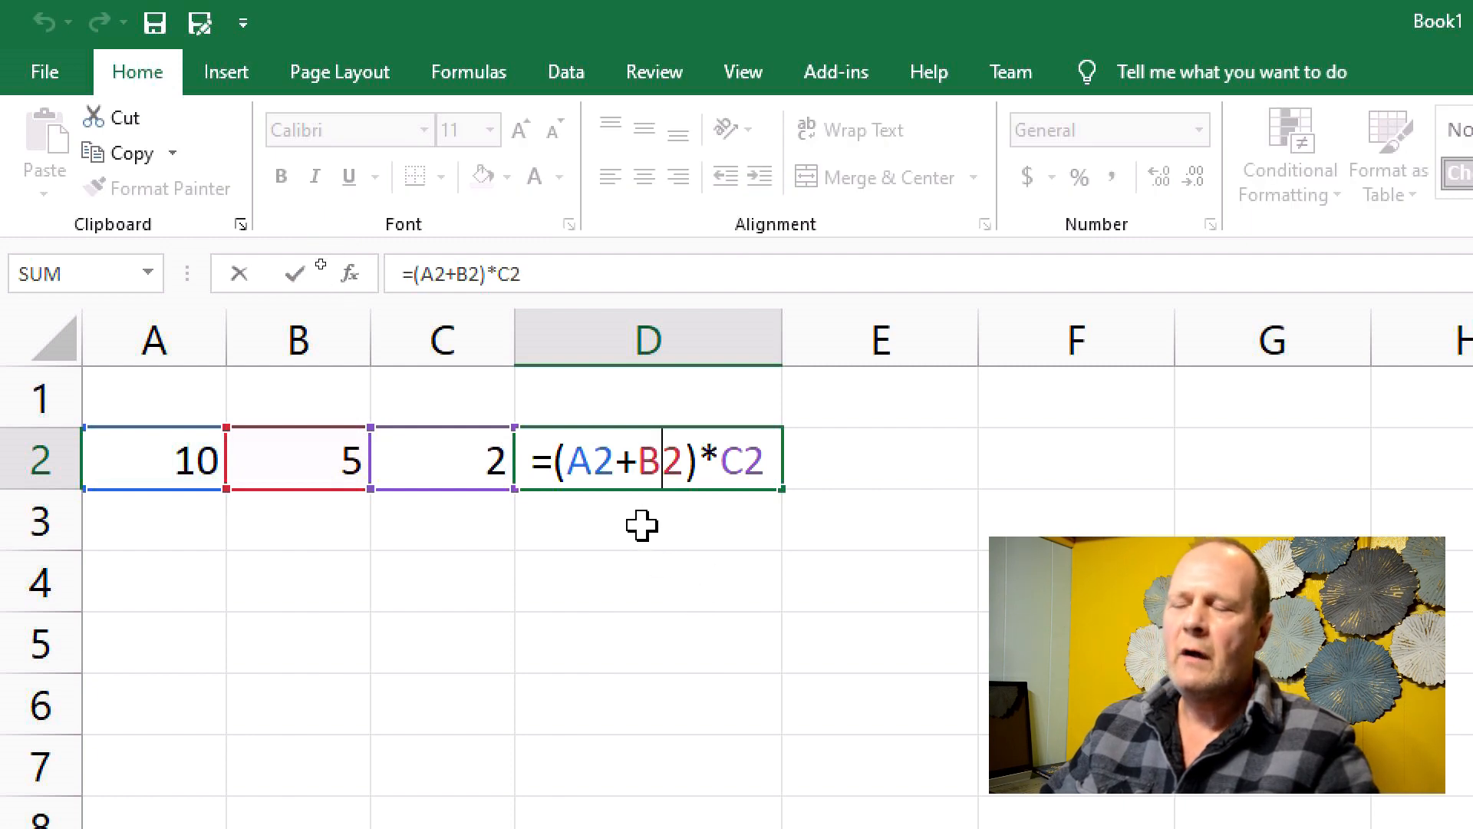
{"action": "key", "text": "Return"}
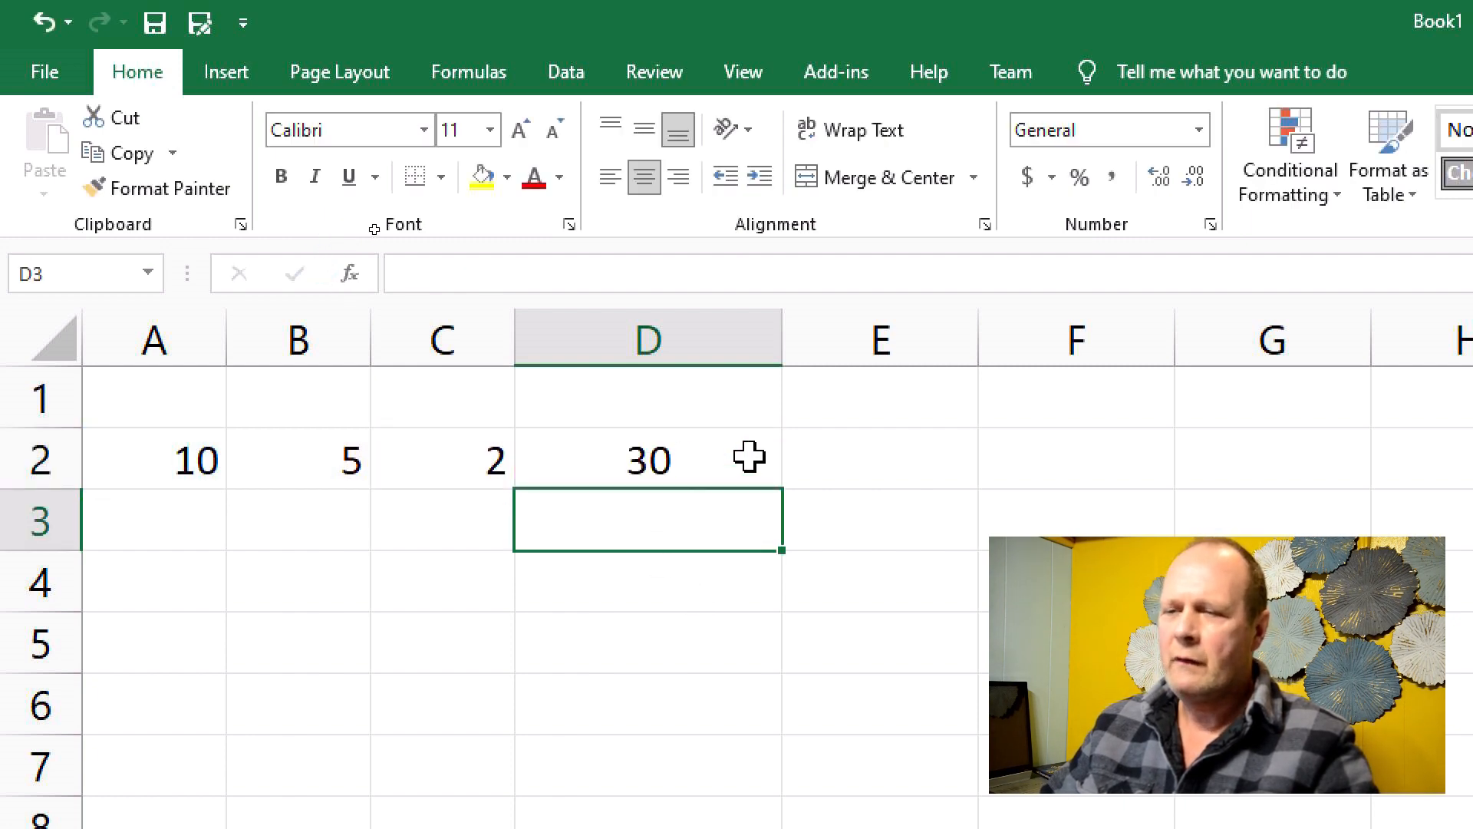
{"action": "double_click", "coordinate": [667, 462]}
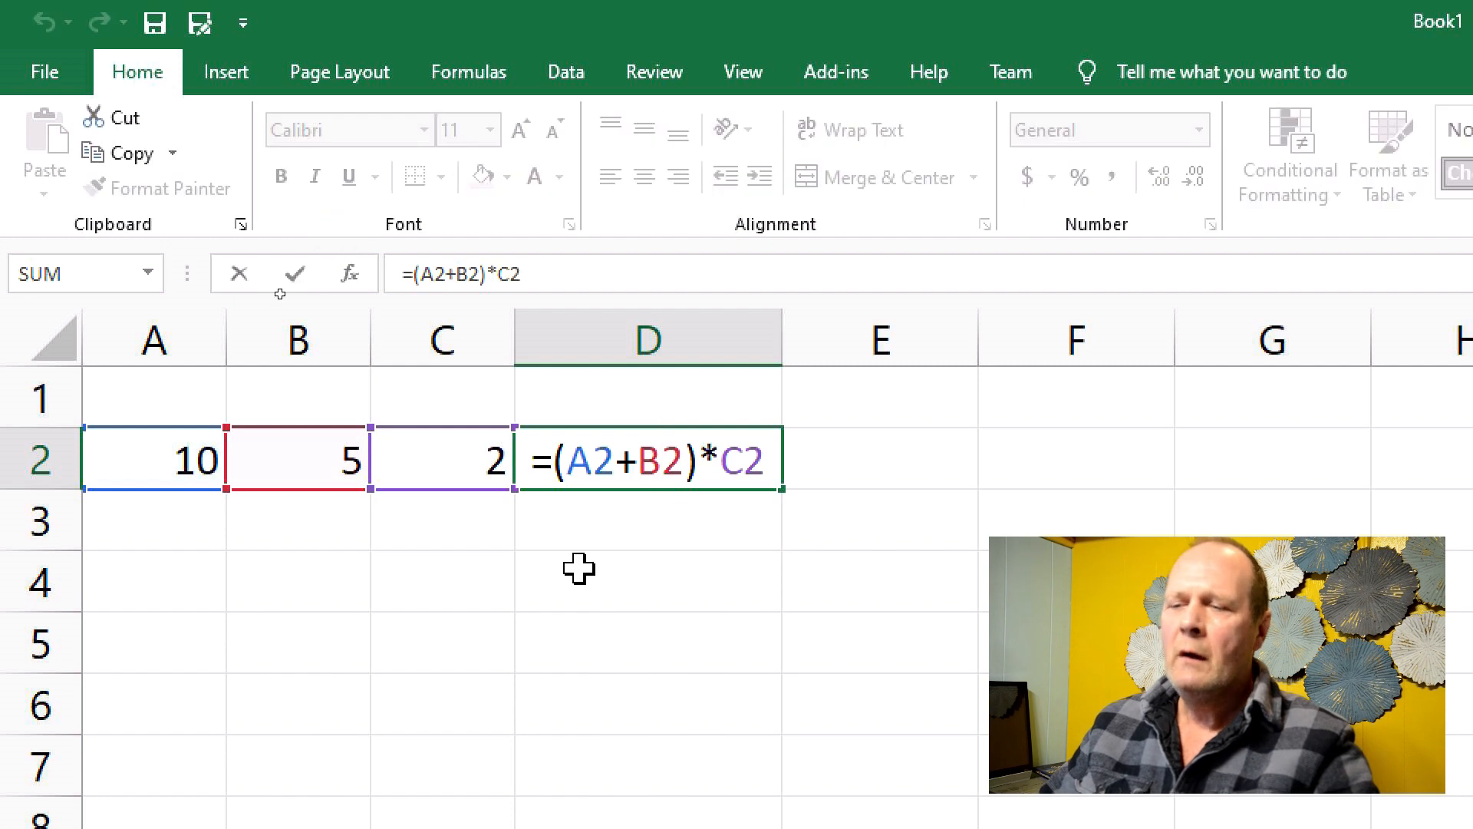
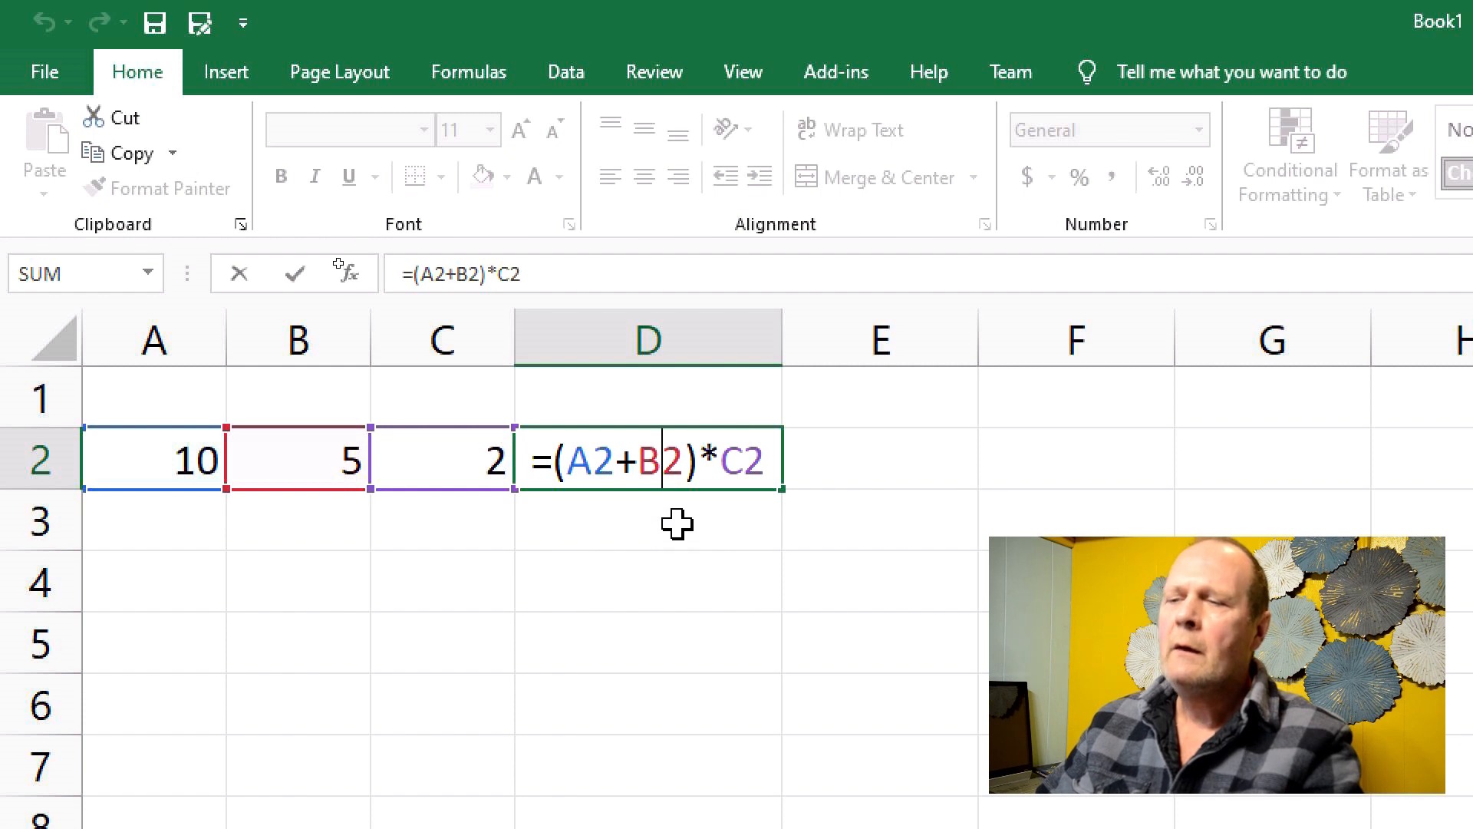
{"action": "key", "text": "Return"}
Step: Clear the parenthesised formula from cell D2 and select the empty cell again
{"action": "left_click", "coordinate": [672, 461]}
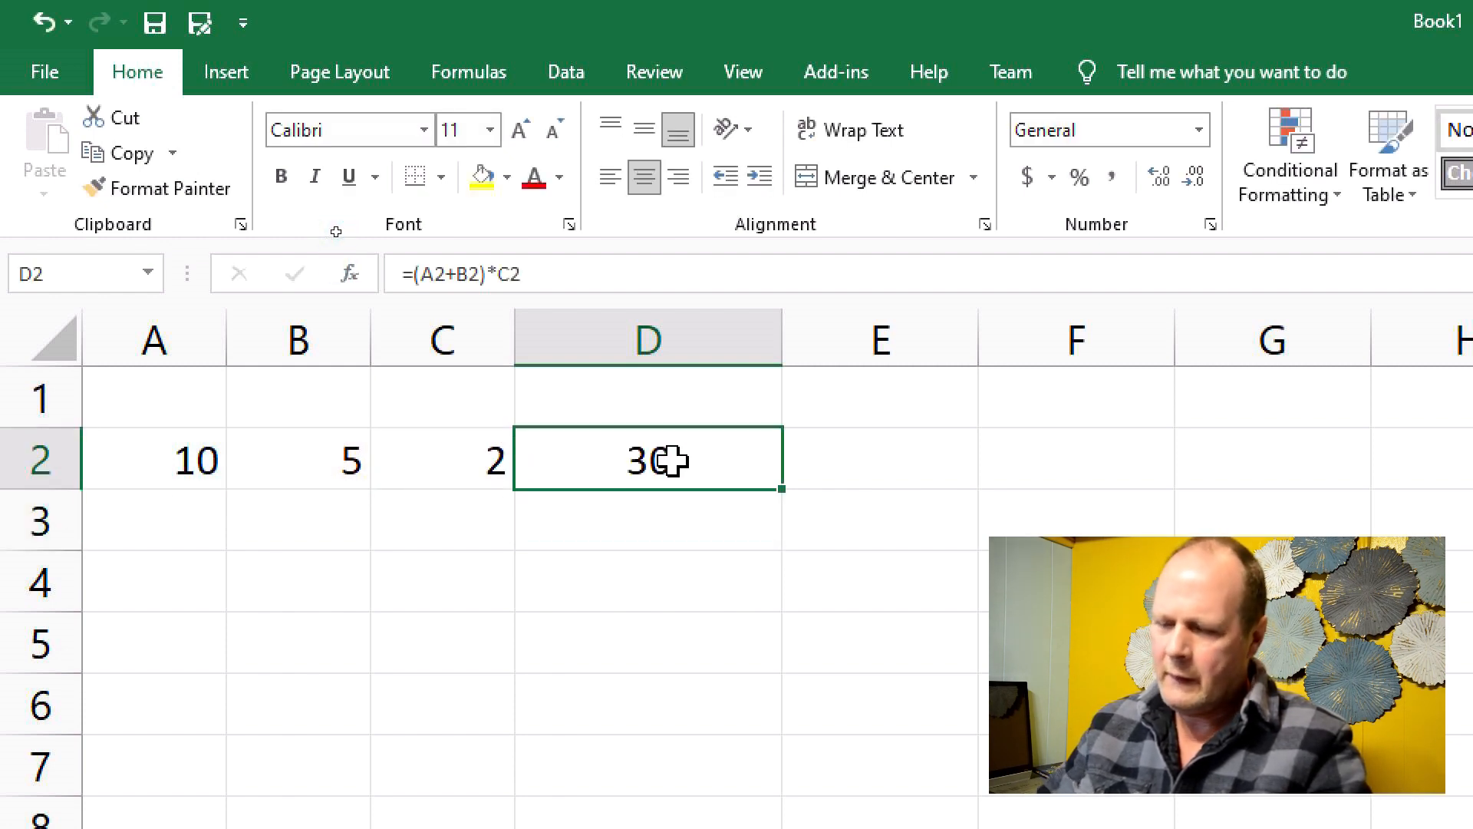
{"action": "key", "text": "BackSpace"}
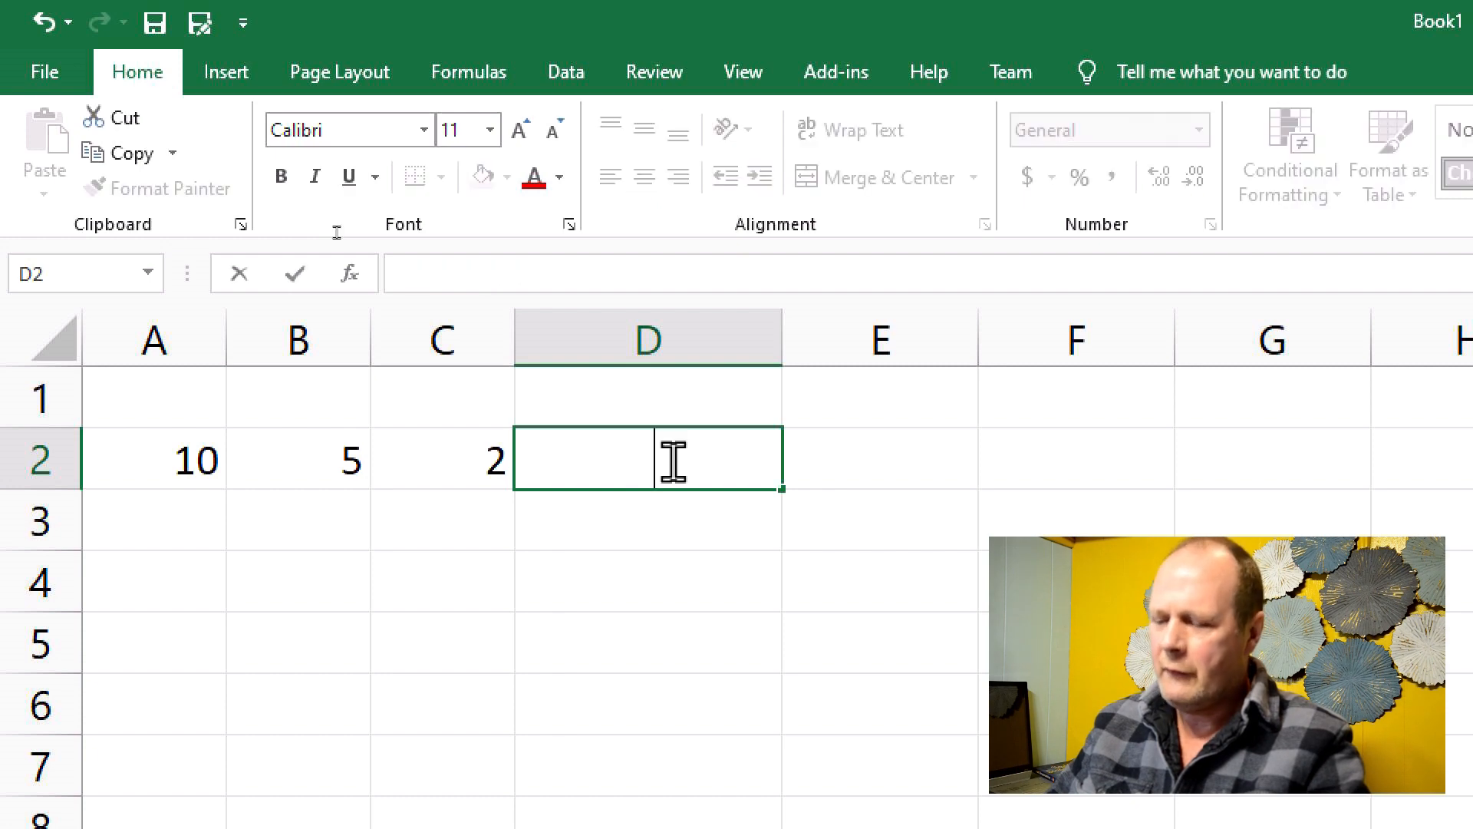
{"action": "key", "text": "Return"}
{"action": "left_click", "coordinate": [672, 461]}
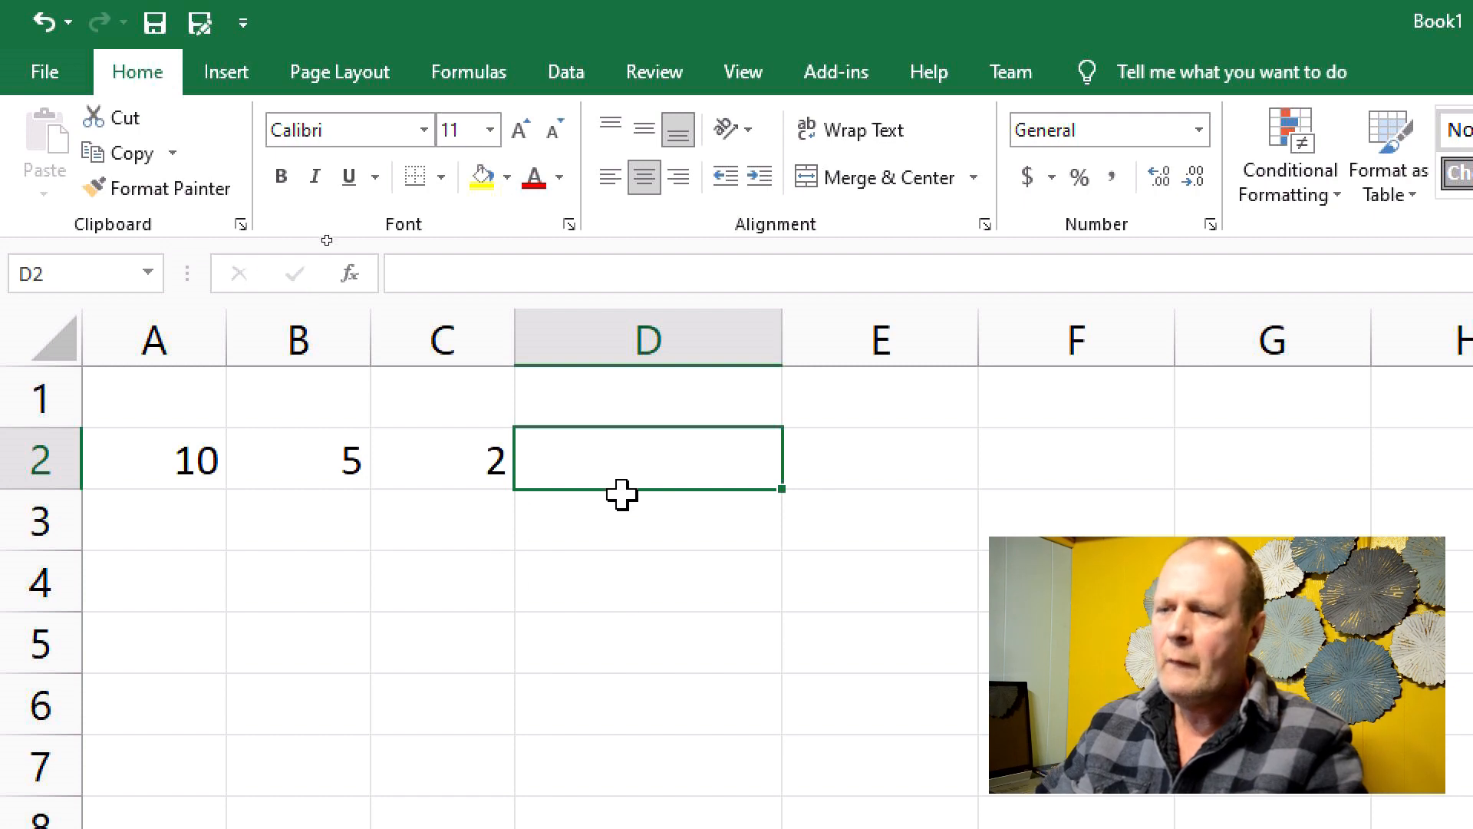
Step: Enter =A2+B2+C2 in cell D2 to add the three values in row 2
{"action": "double_click", "coordinate": [669, 454]}
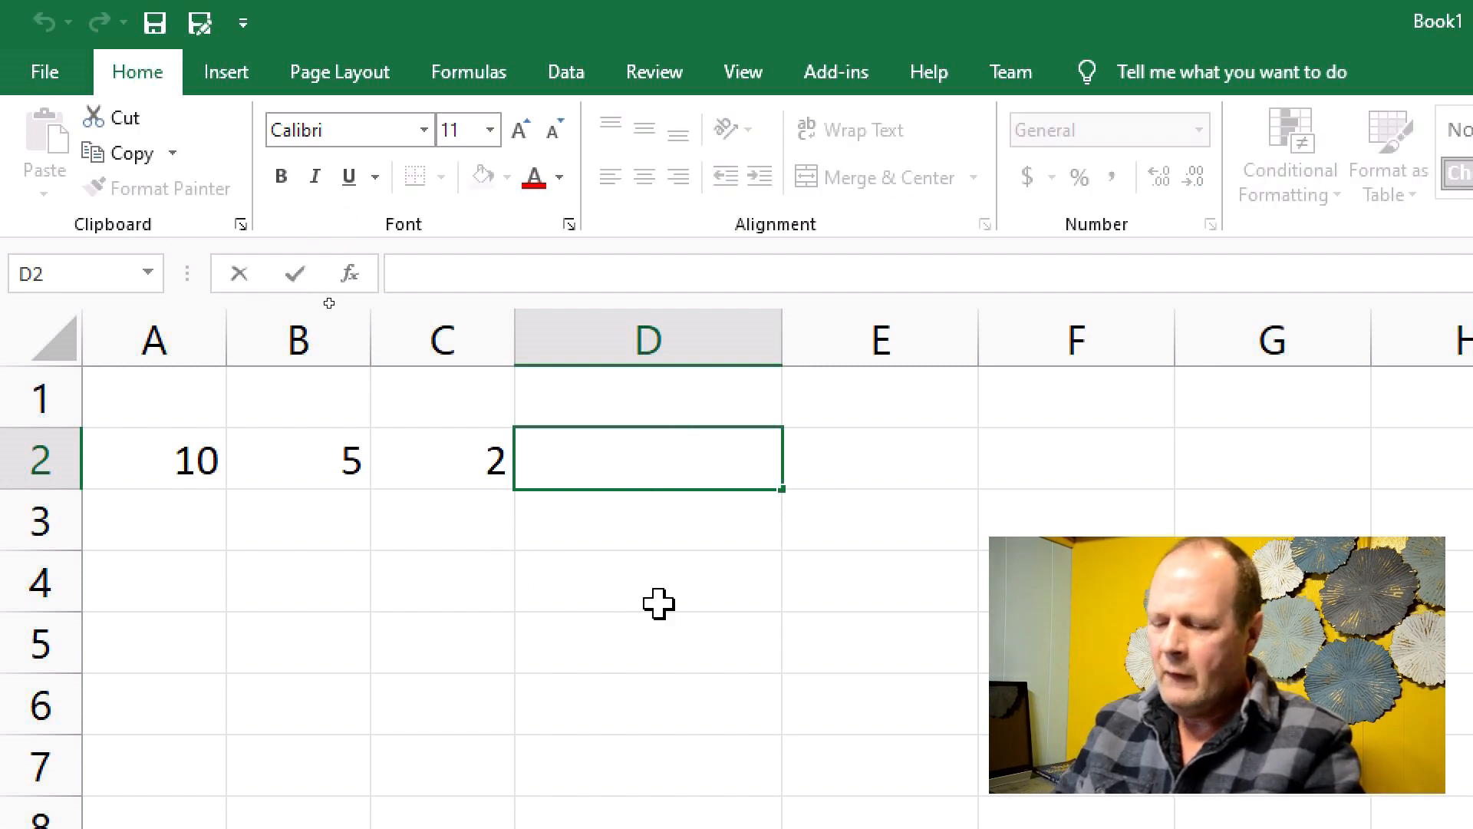
{"action": "type", "text": "="}
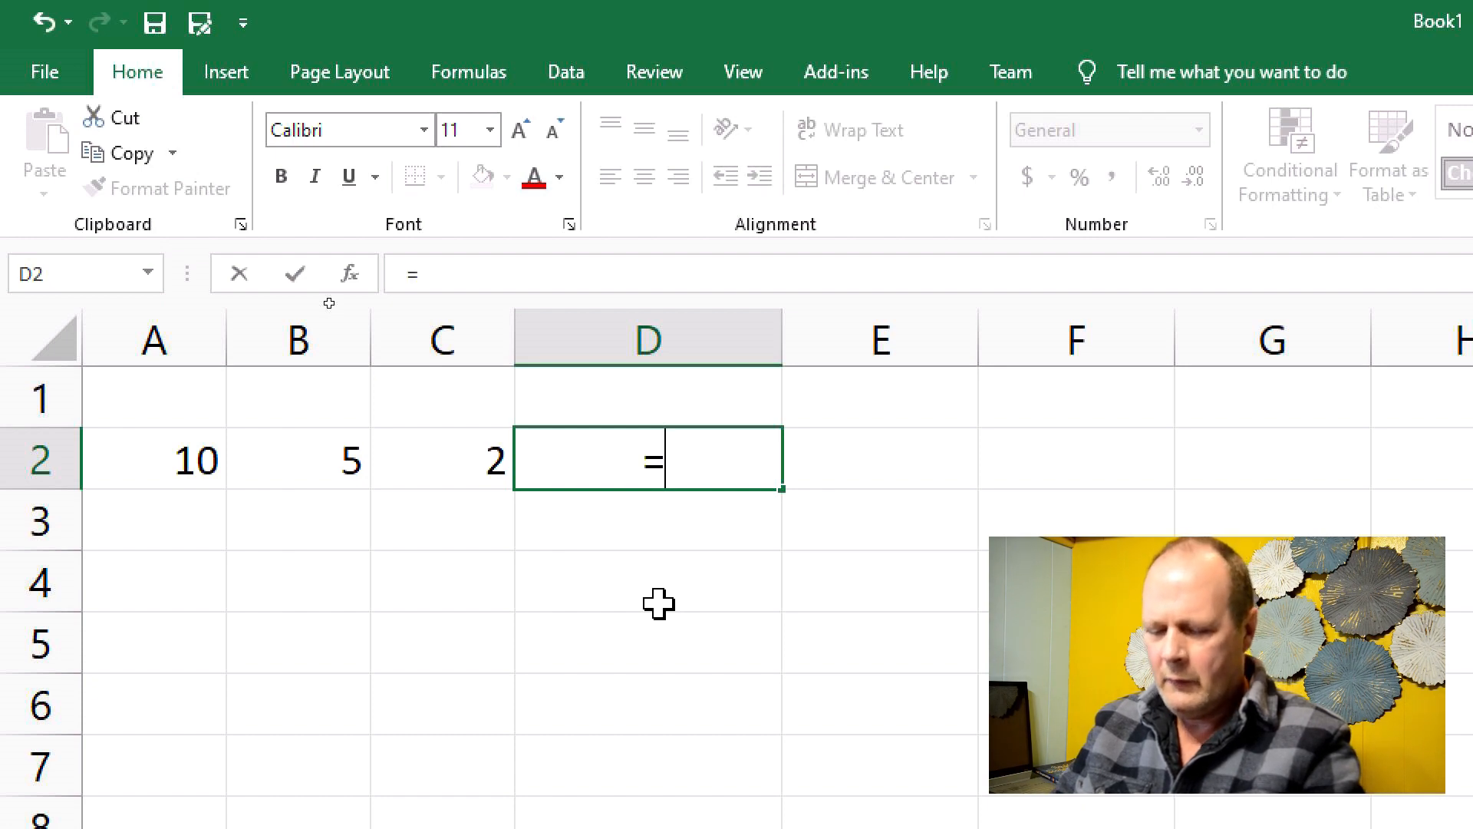
{"action": "type", "text": "A2"}
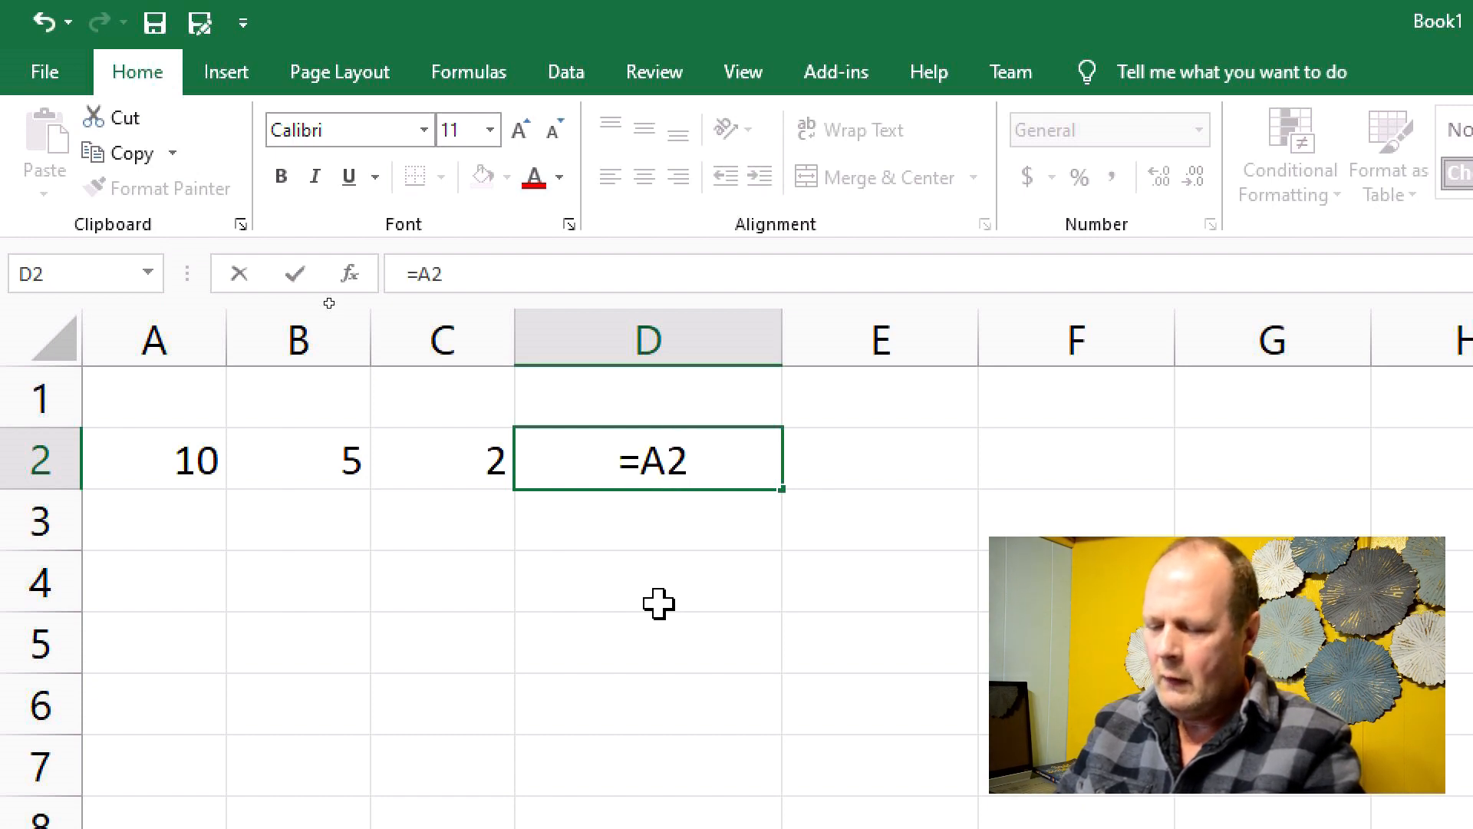
{"action": "type", "text": "+B"}
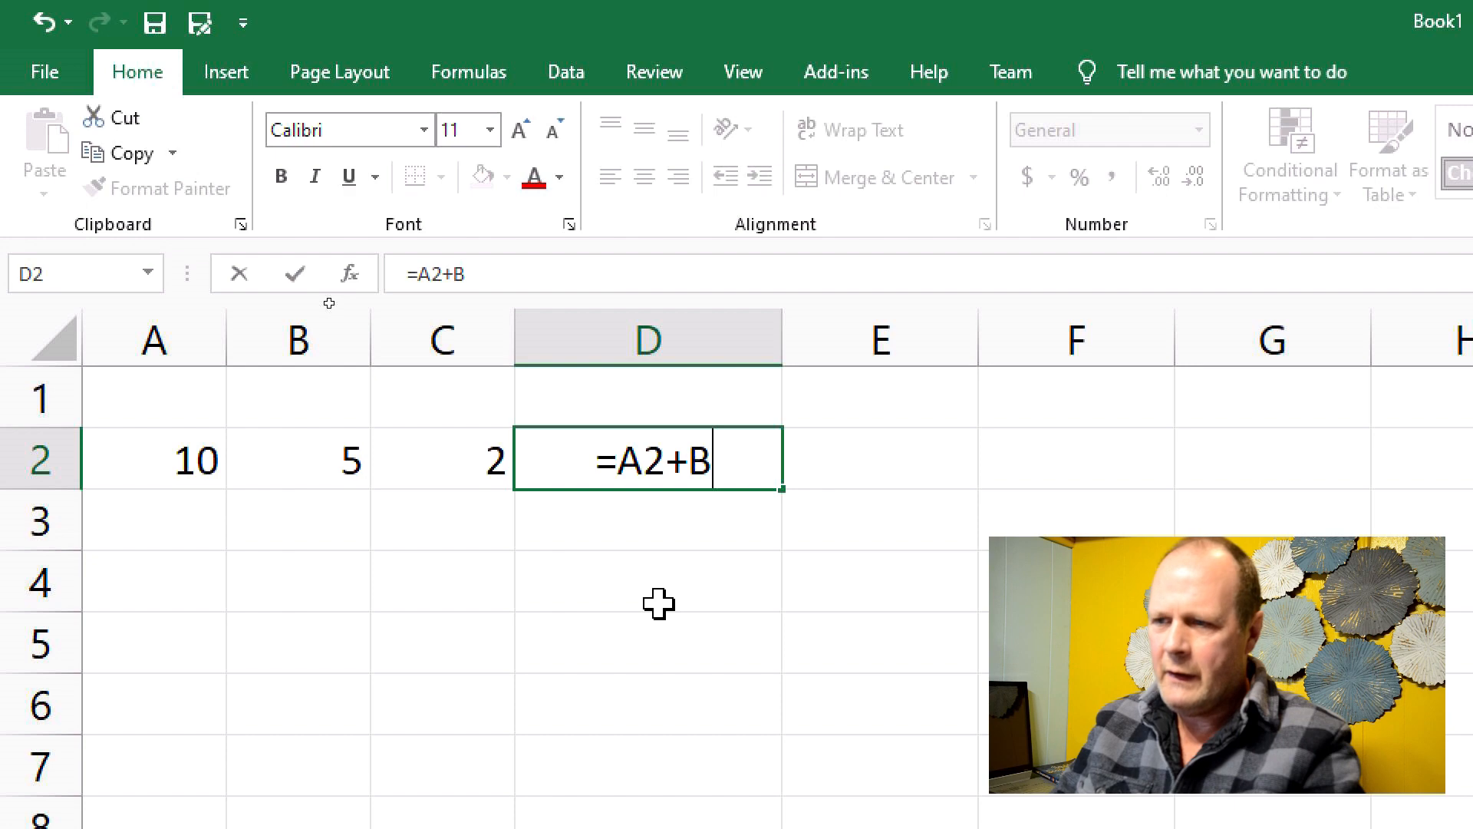
{"action": "type", "text": "2+"}
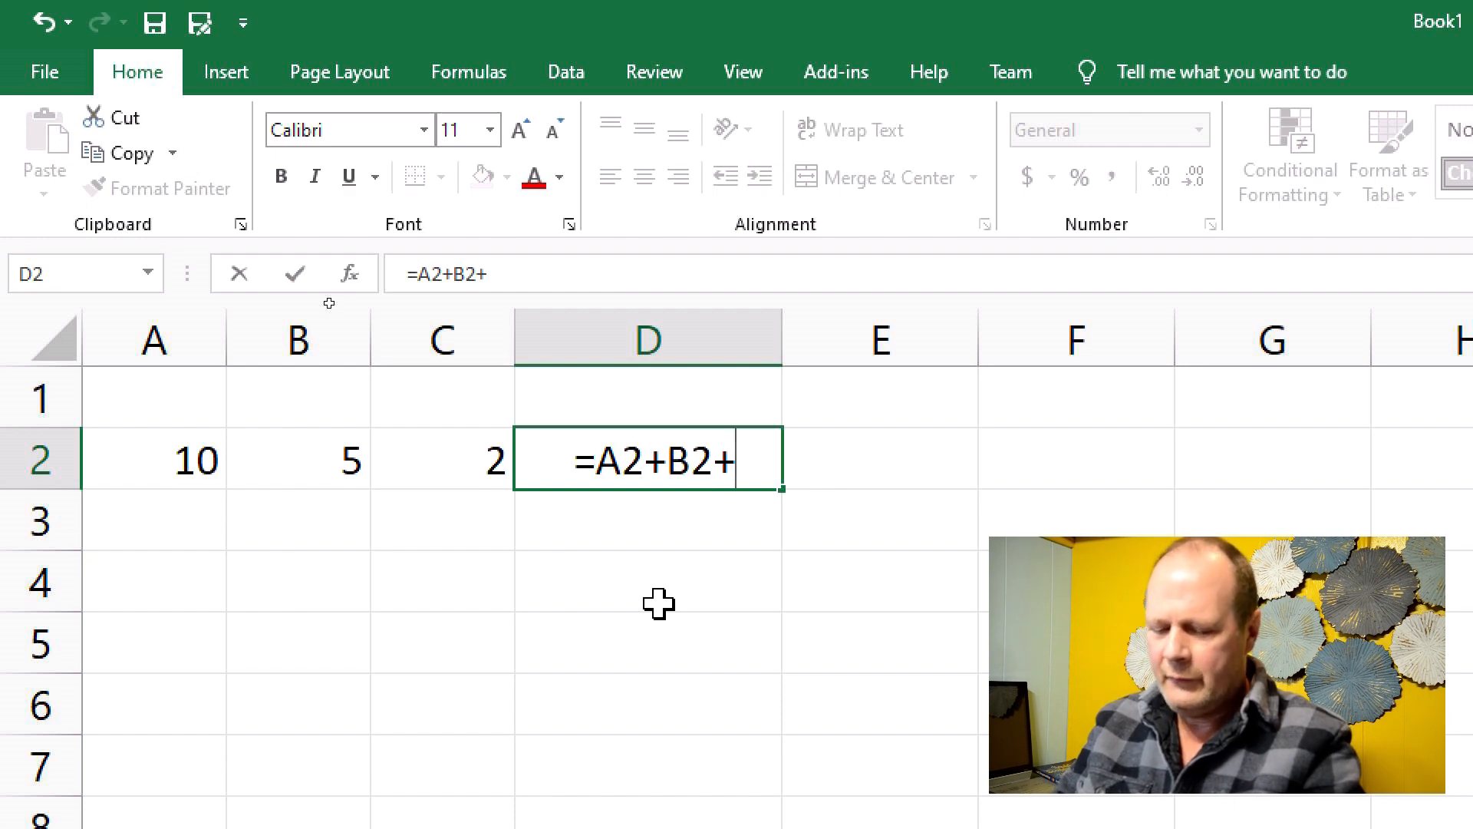
{"action": "type", "text": "c"}
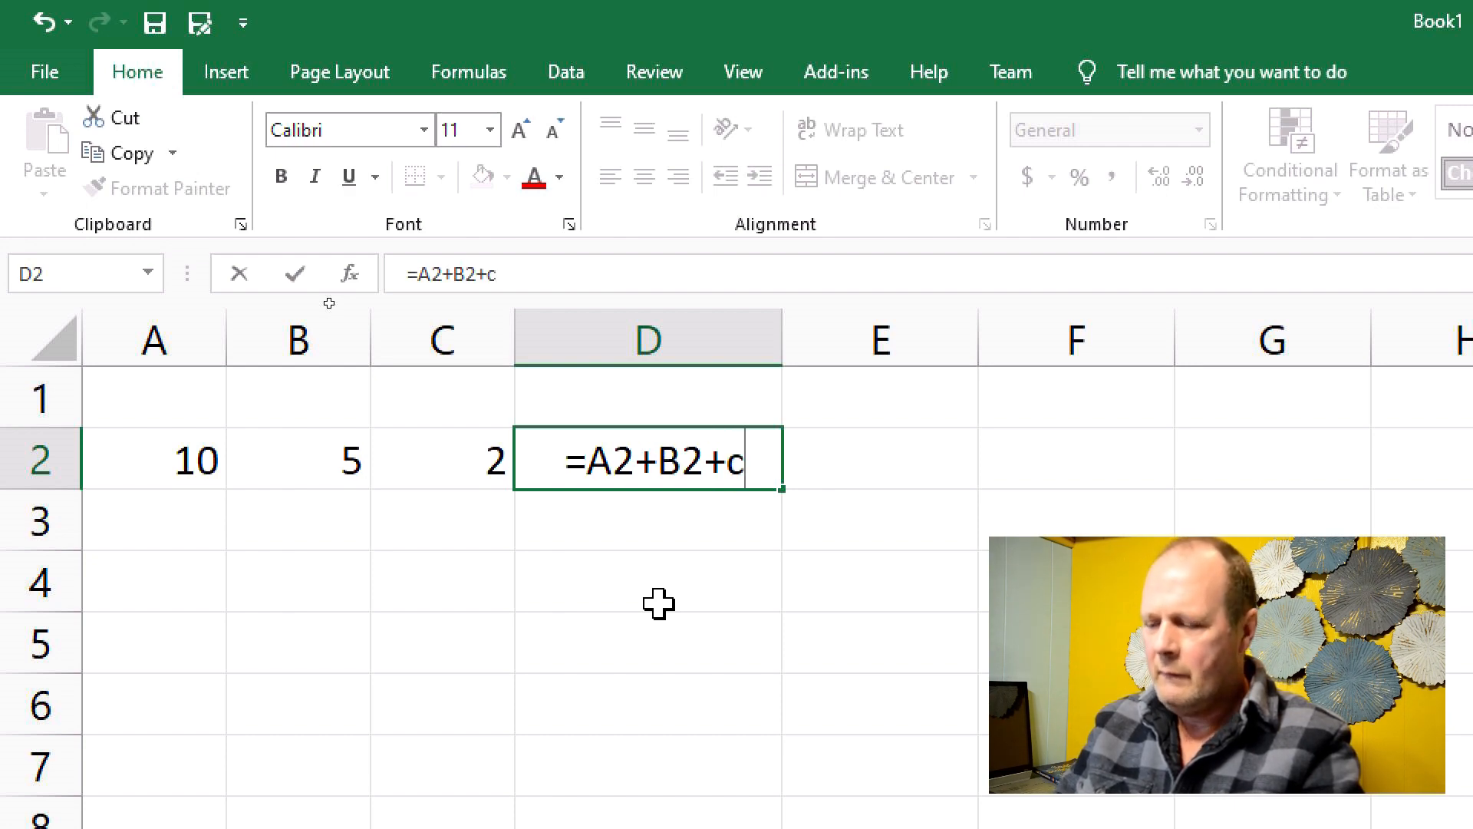
{"action": "key", "text": "BackSpace"}
{"action": "type", "text": "C2"}
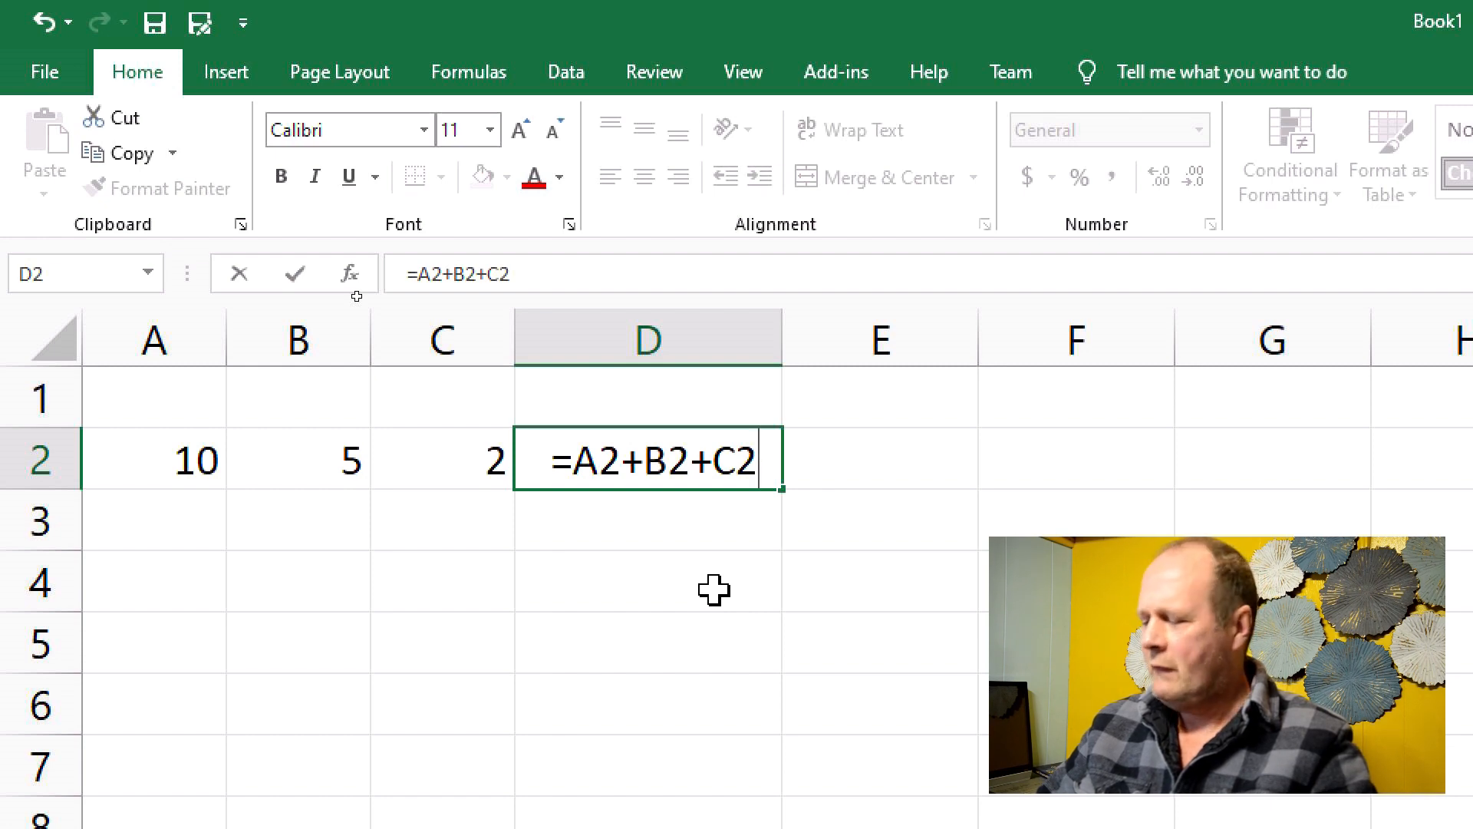
{"action": "key", "text": "Return"}
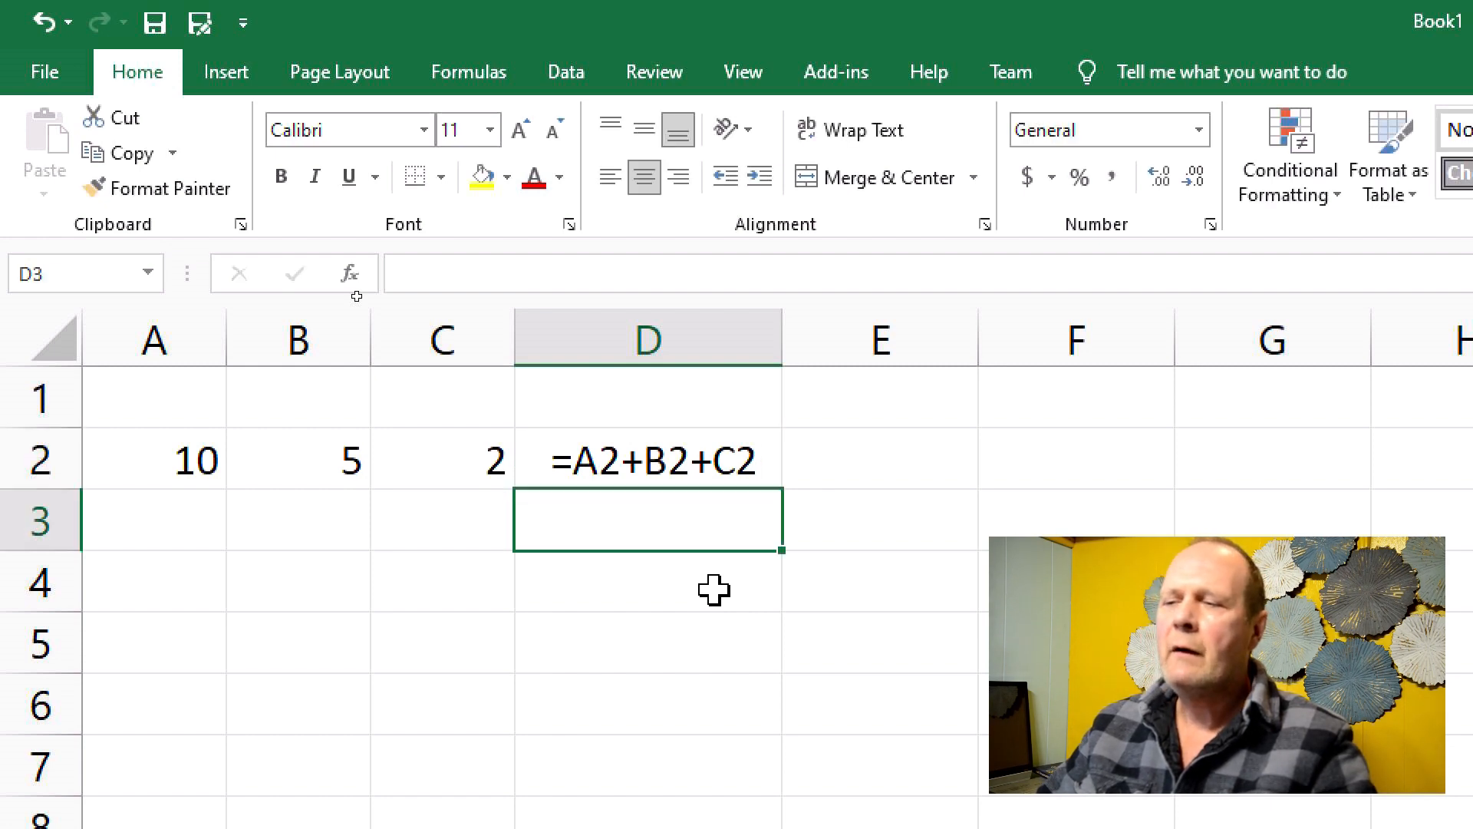
Step: Remove the leading space before the equals sign in D2 so the entry reads =A2+B2+C2 as a formula
{"action": "key", "text": "Up"}
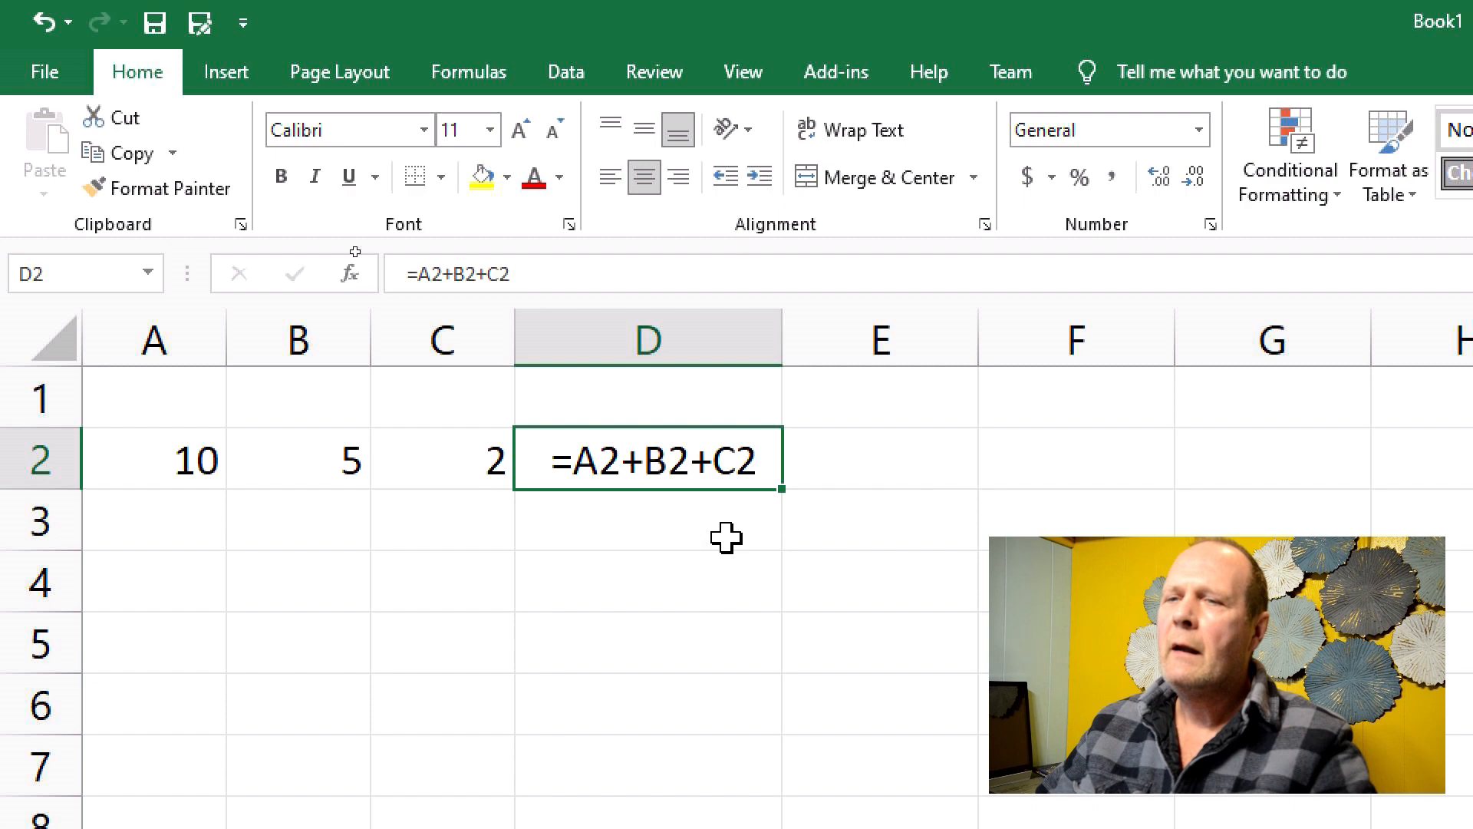
{"action": "left_click", "coordinate": [406, 274]}
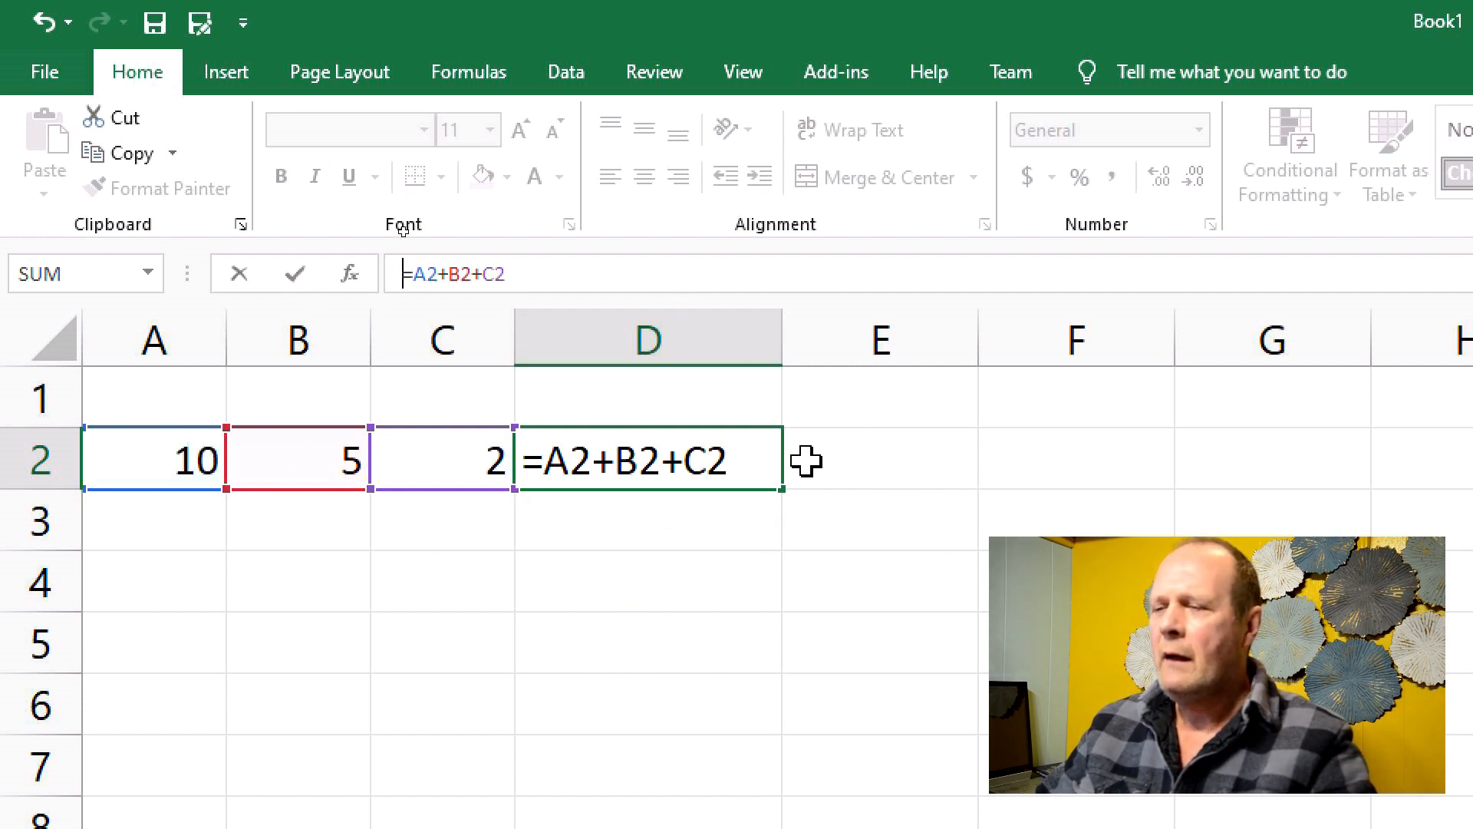
{"action": "key", "text": "Return"}
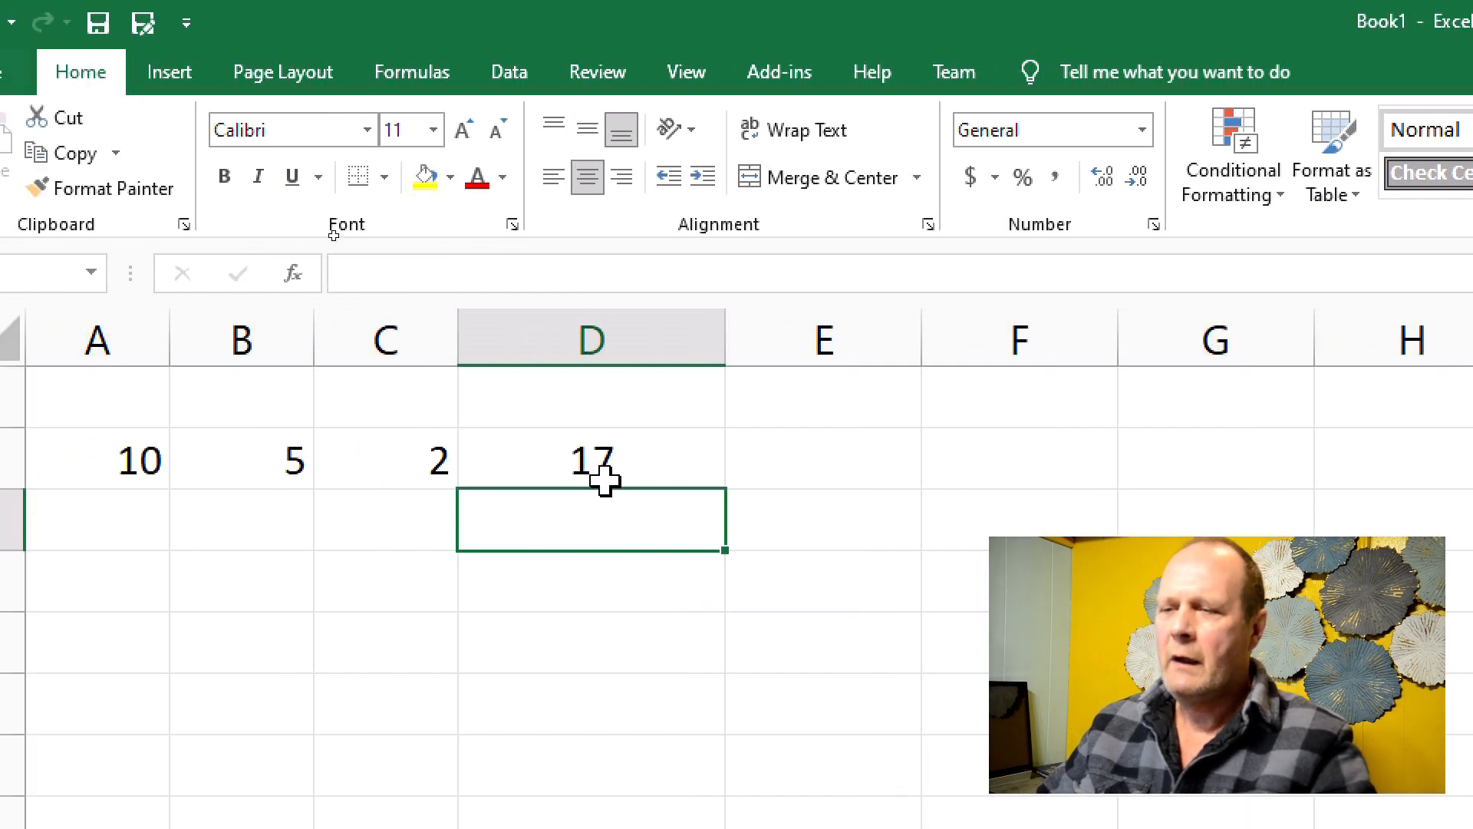
Step: Open the addition formula in cell D2 and erase it completely, keeping the cell in edit mode
{"action": "left_click", "coordinate": [597, 460]}
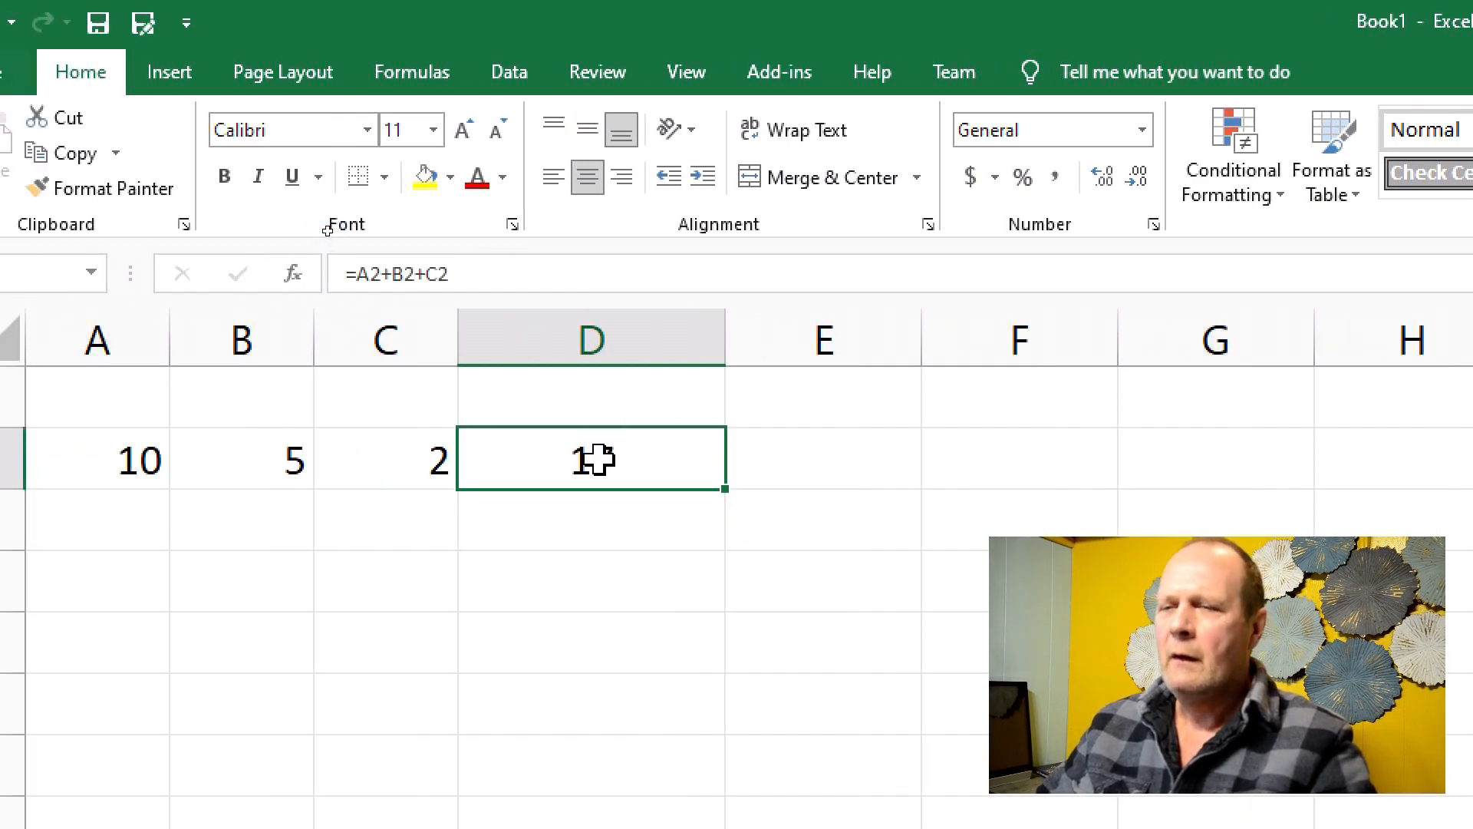
{"action": "double_click", "coordinate": [598, 459]}
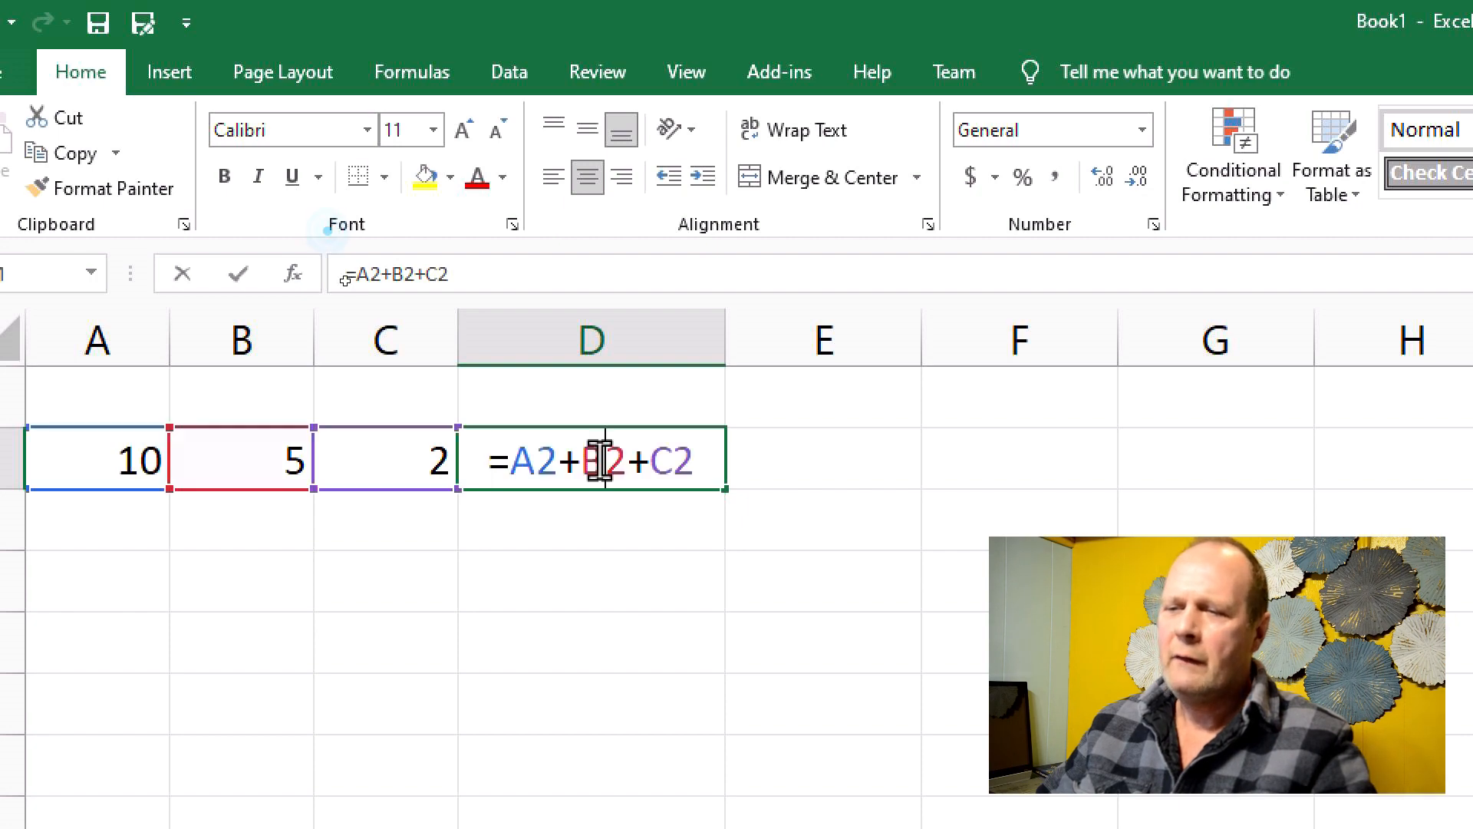
{"action": "key", "text": "Right"}
{"action": "key", "text": "Right"}
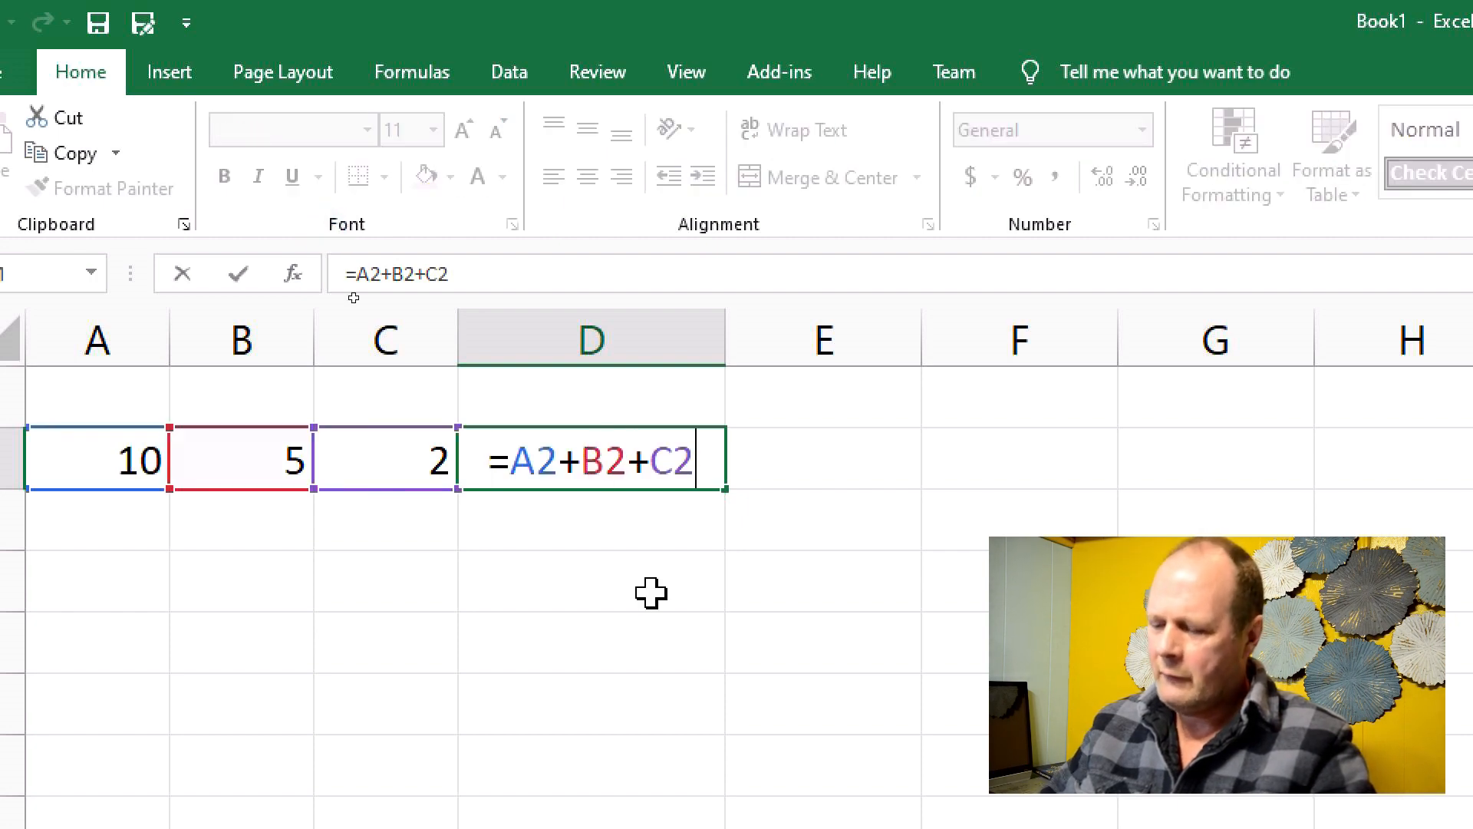
{"action": "key", "text": "BackSpace"}
{"action": "key", "text": "BackSpace"}
{"action": "key", "text": "BackSpace"}
{"action": "key", "text": "BackSpace"}
{"action": "key", "text": "BackSpace"}
{"action": "key", "text": "BackSpace"}
{"action": "key", "text": "BackSpace"}
{"action": "key", "text": "BackSpace"}
{"action": "key", "text": "BackSpace"}
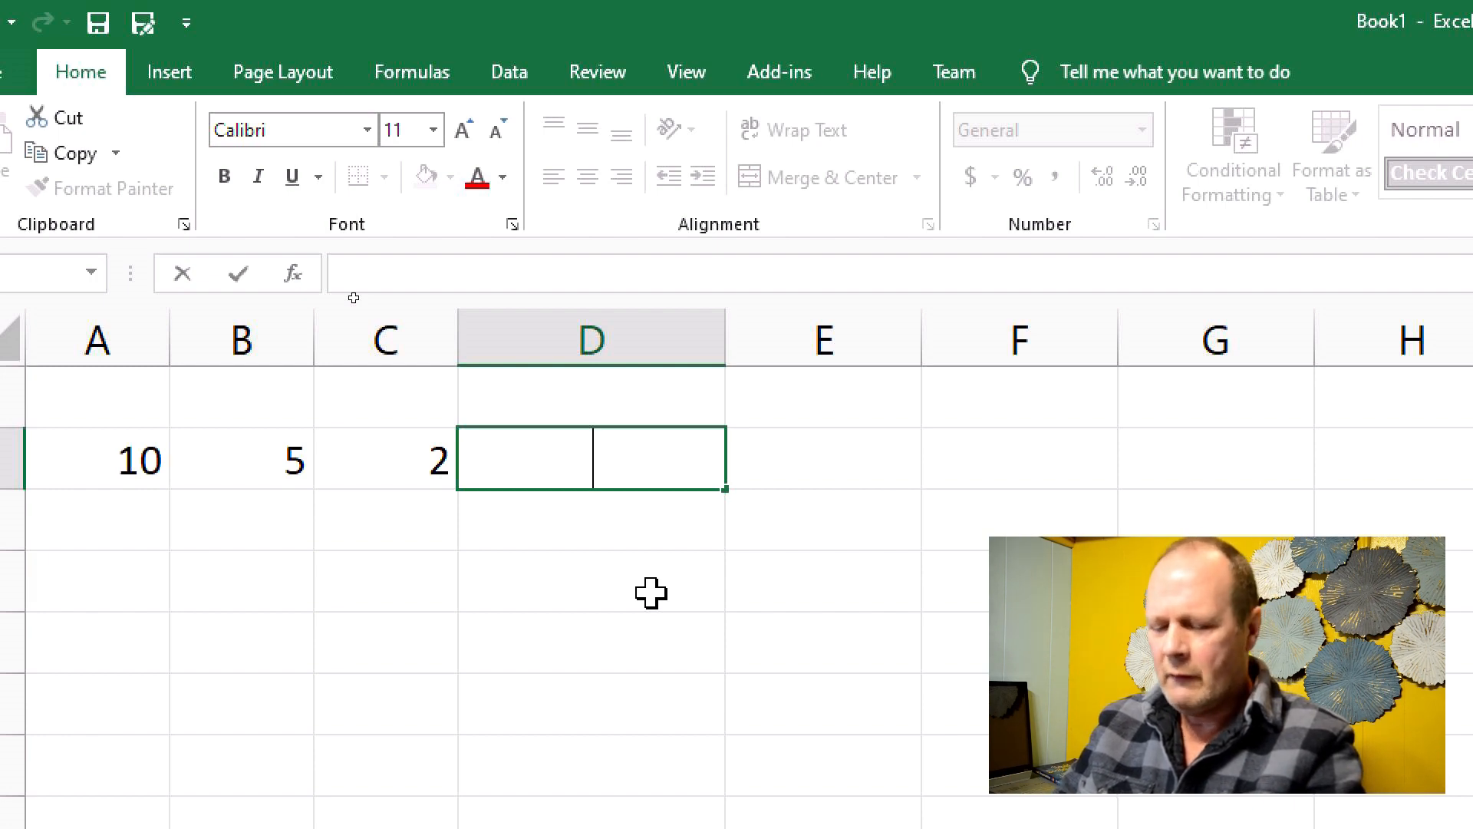
Step: Enter =sum(A2:C2) in cell D2 to add the row 2 values with the SUM function
{"action": "type", "text": "="}
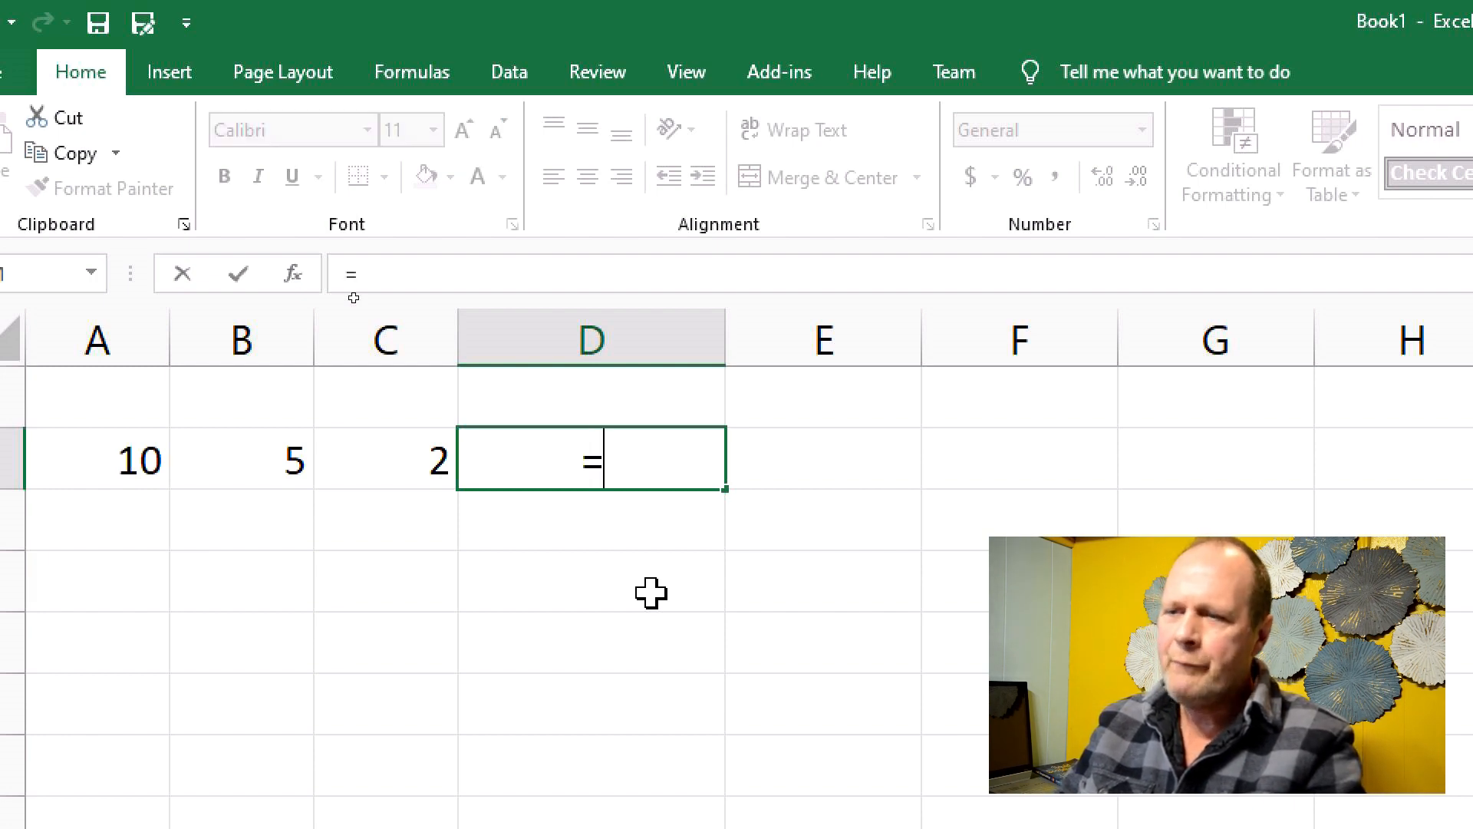
{"action": "type", "text": "sum"}
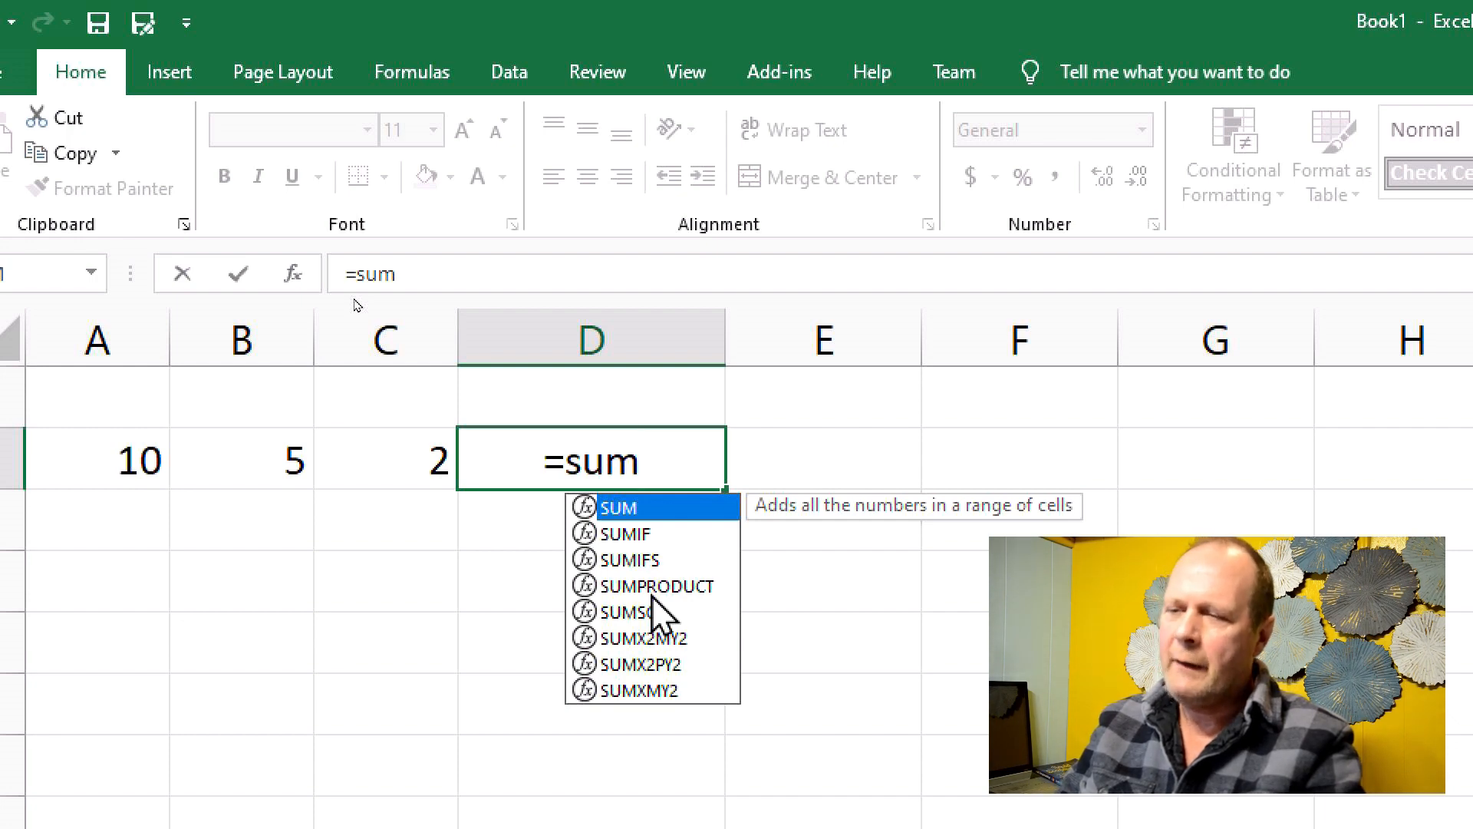
{"action": "type", "text": "("}
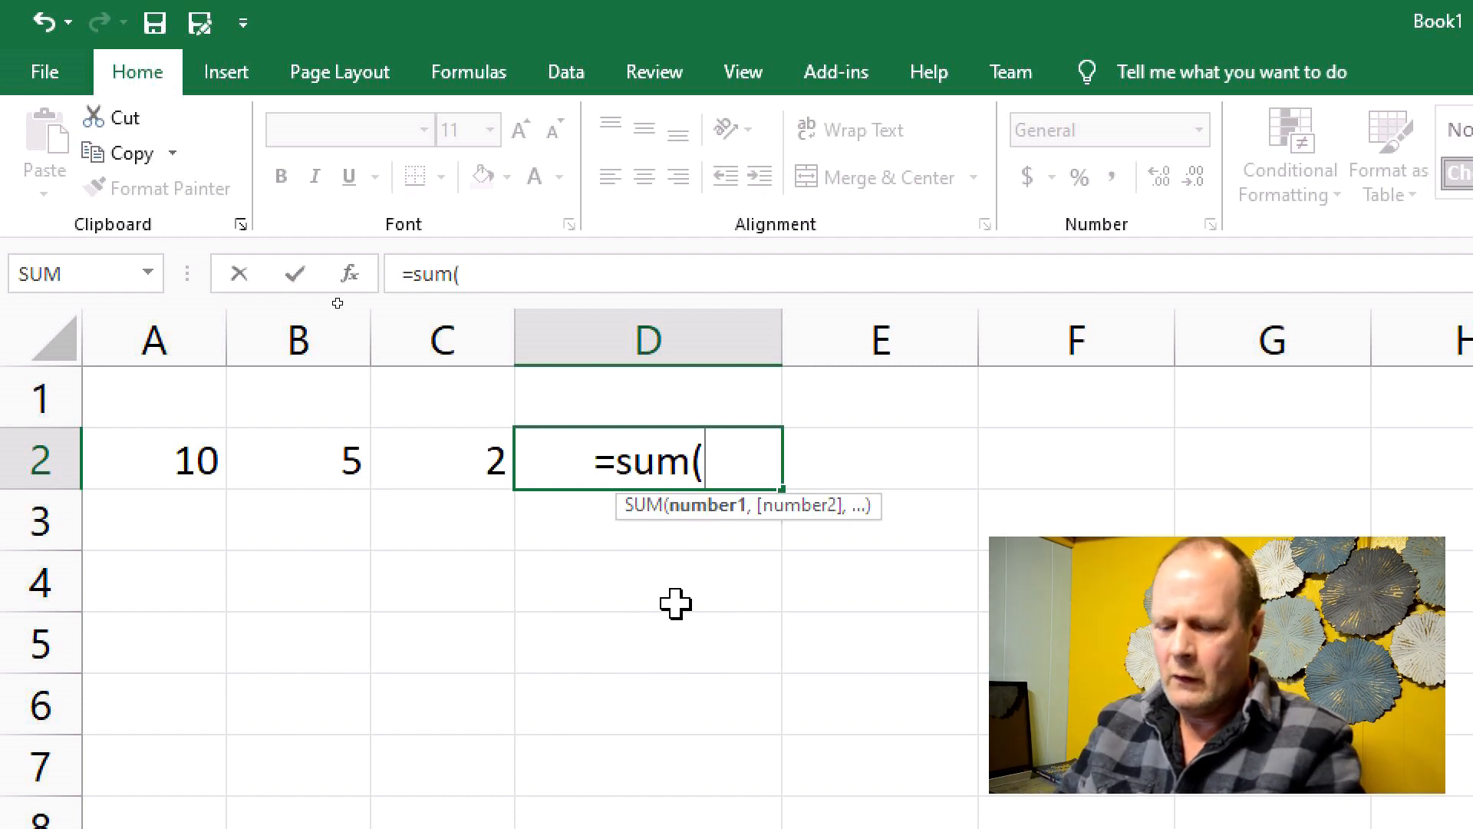
{"action": "type", "text": "A2"}
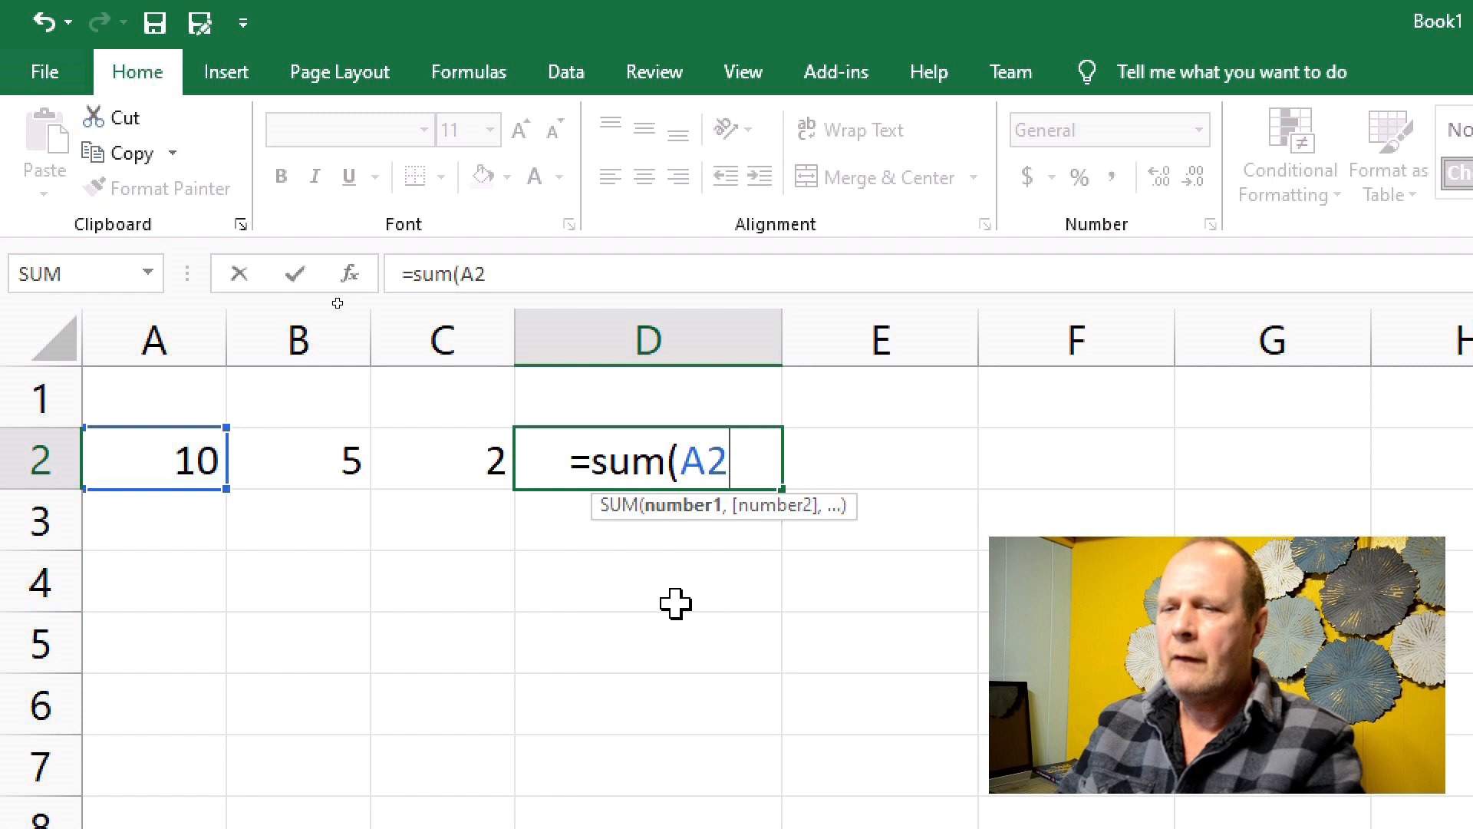
{"action": "type", "text": ":"}
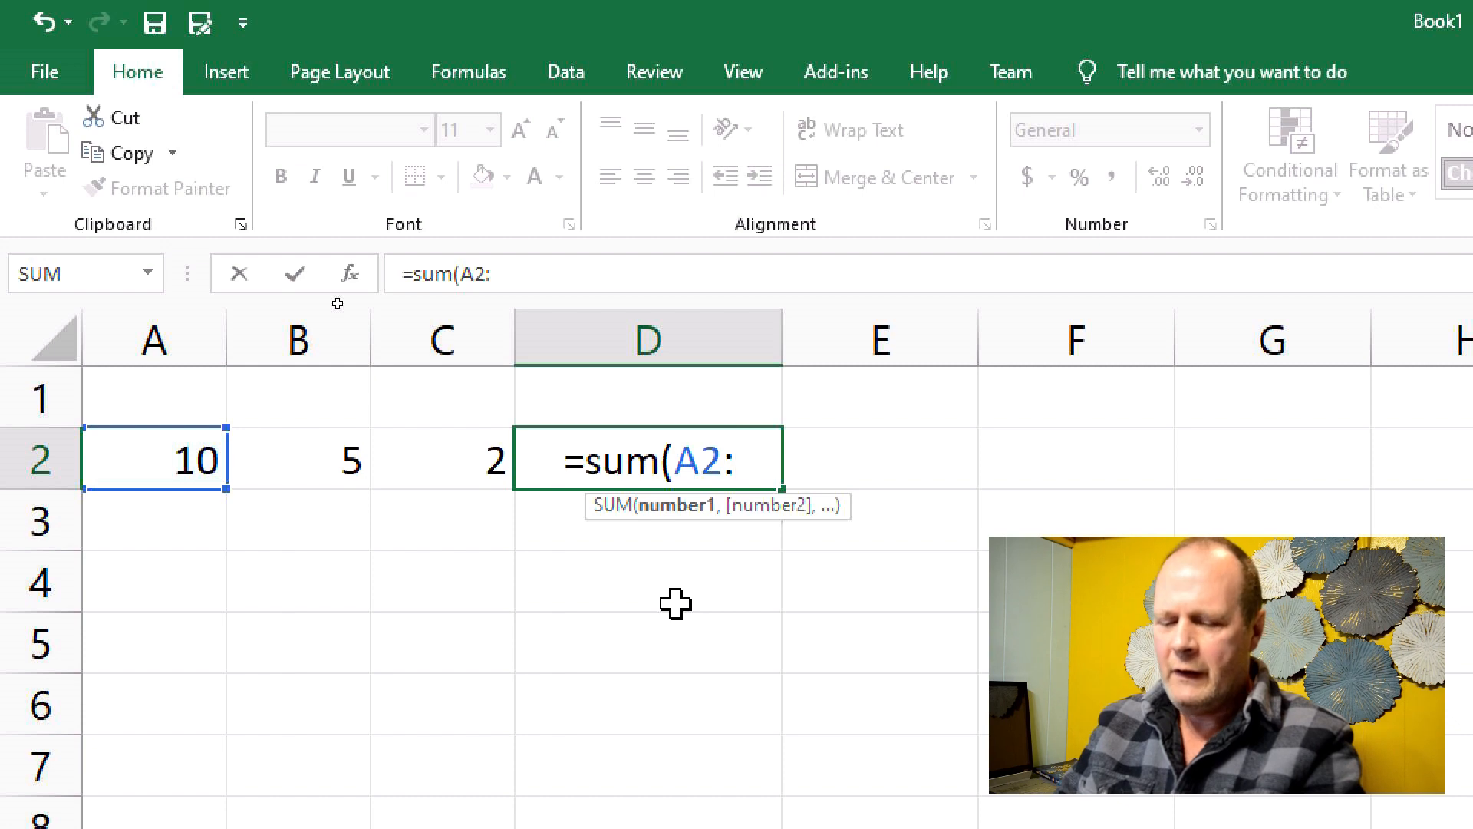
{"action": "type", "text": "C"}
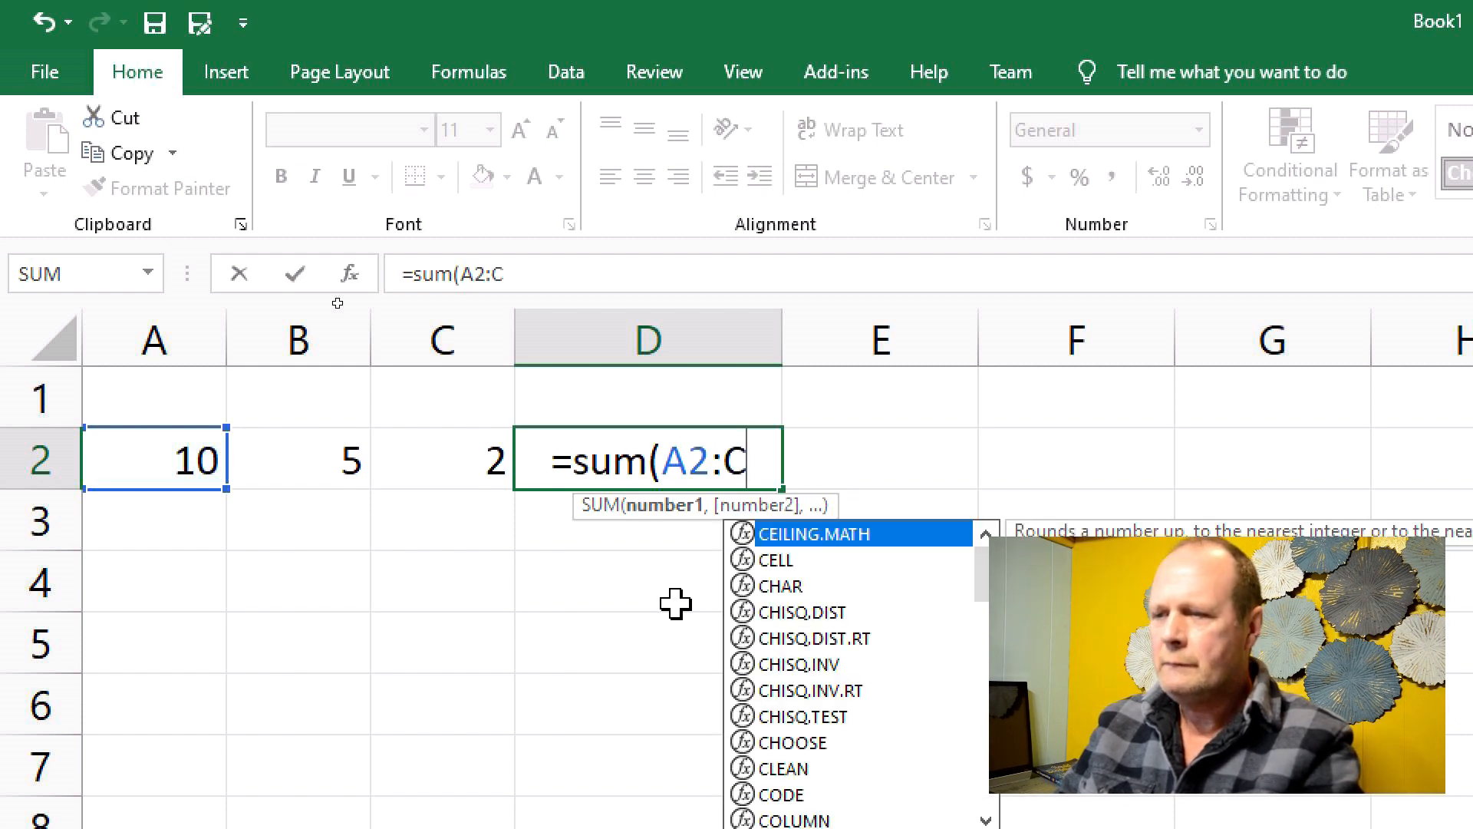
{"action": "type", "text": "2"}
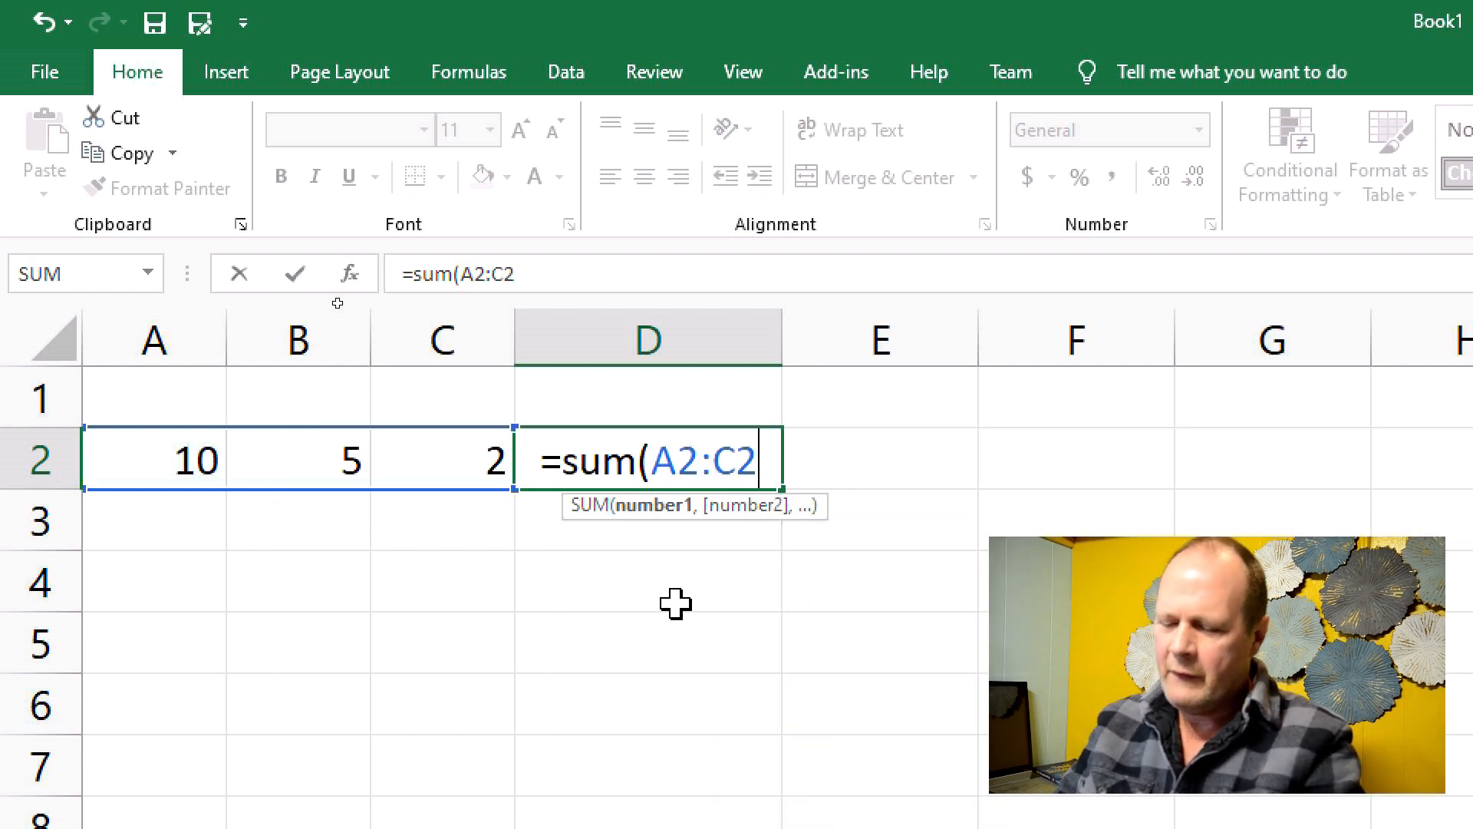
{"action": "type", "text": ")"}
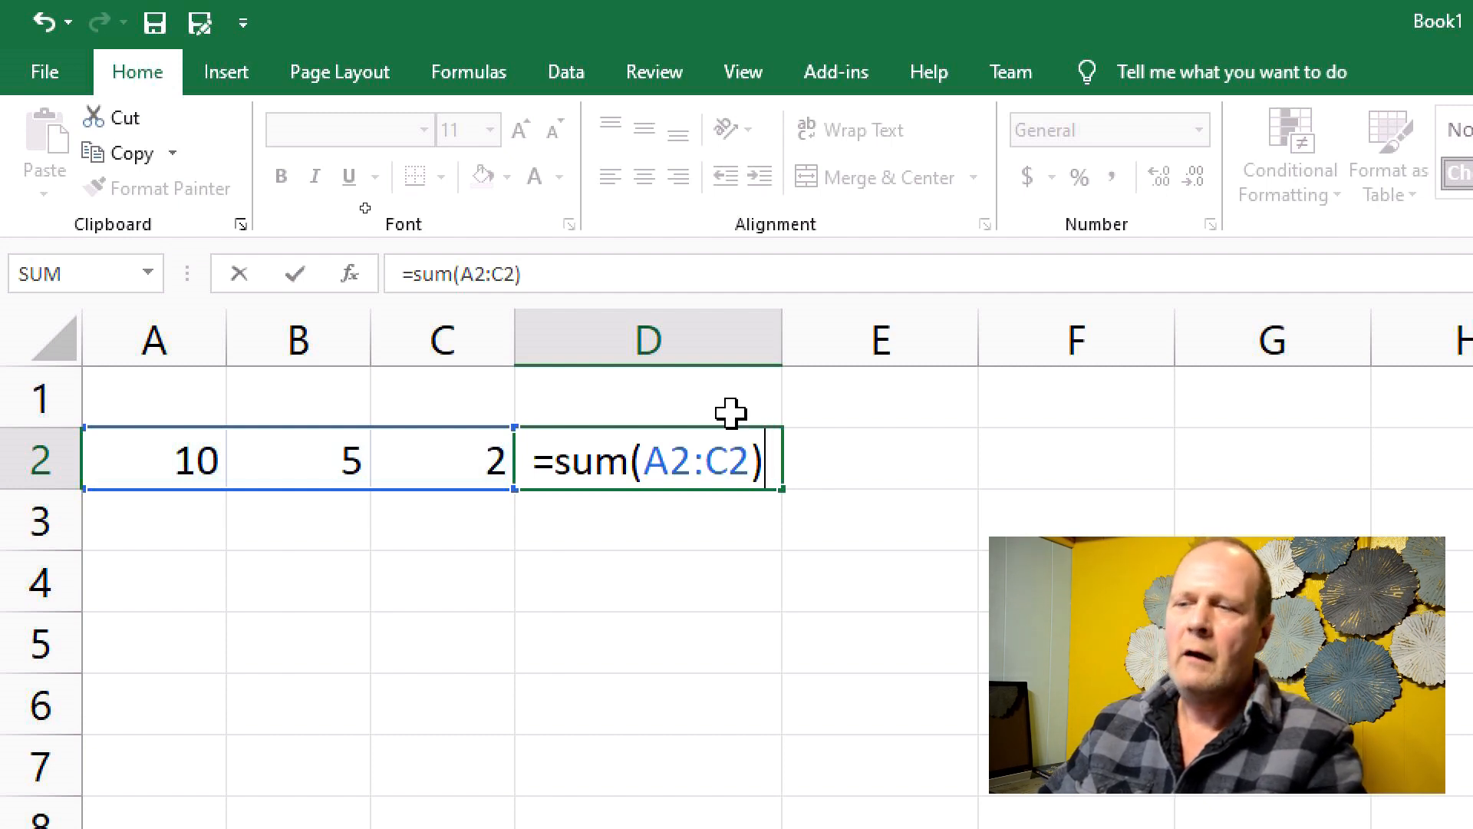
{"action": "key", "text": "Return"}
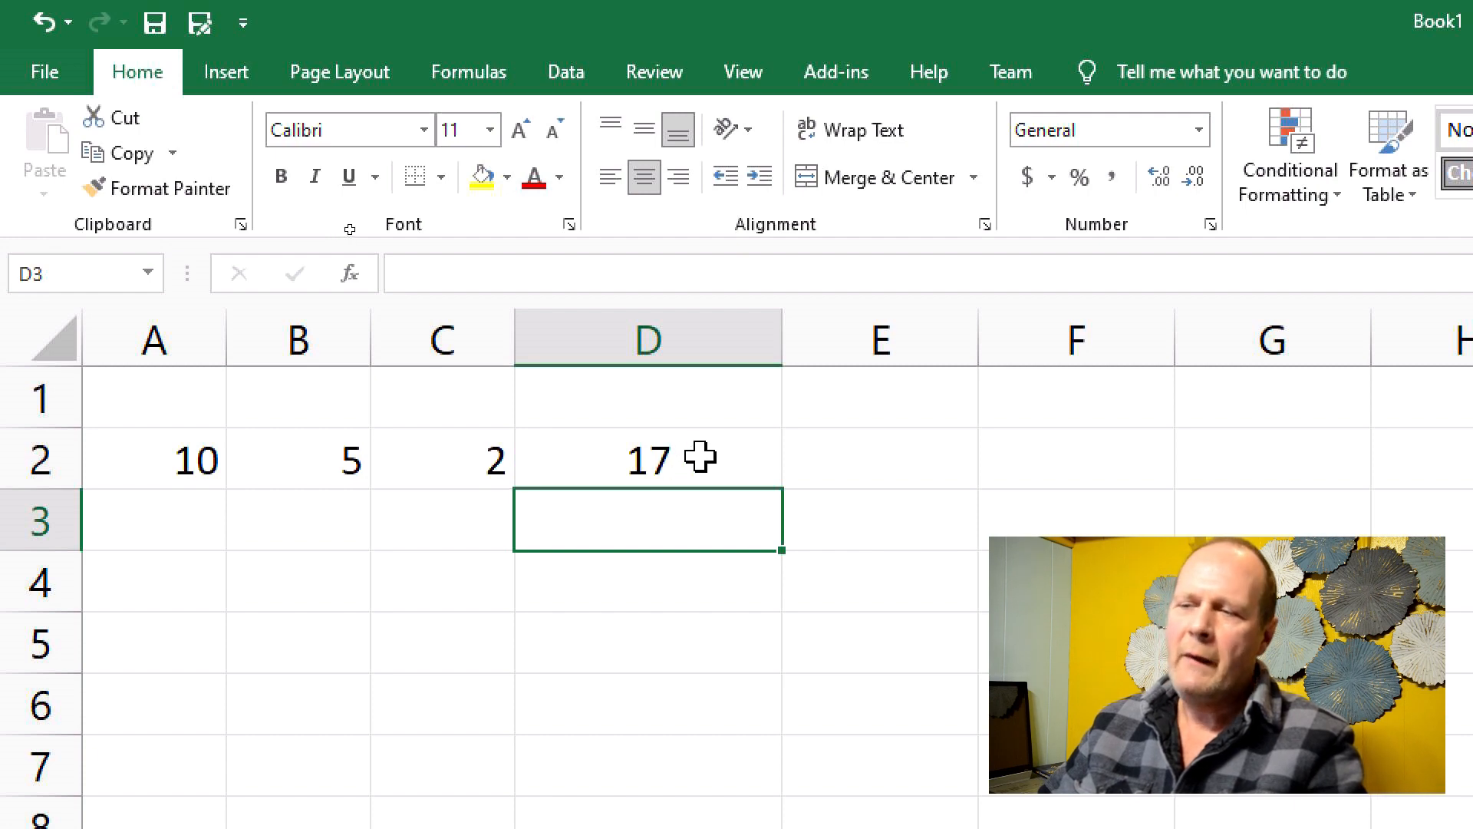
Step: Reopen D2's SUM formula to review the range it references, and leave it as is
{"action": "left_click", "coordinate": [700, 458]}
{"action": "double_click", "coordinate": [697, 459]}
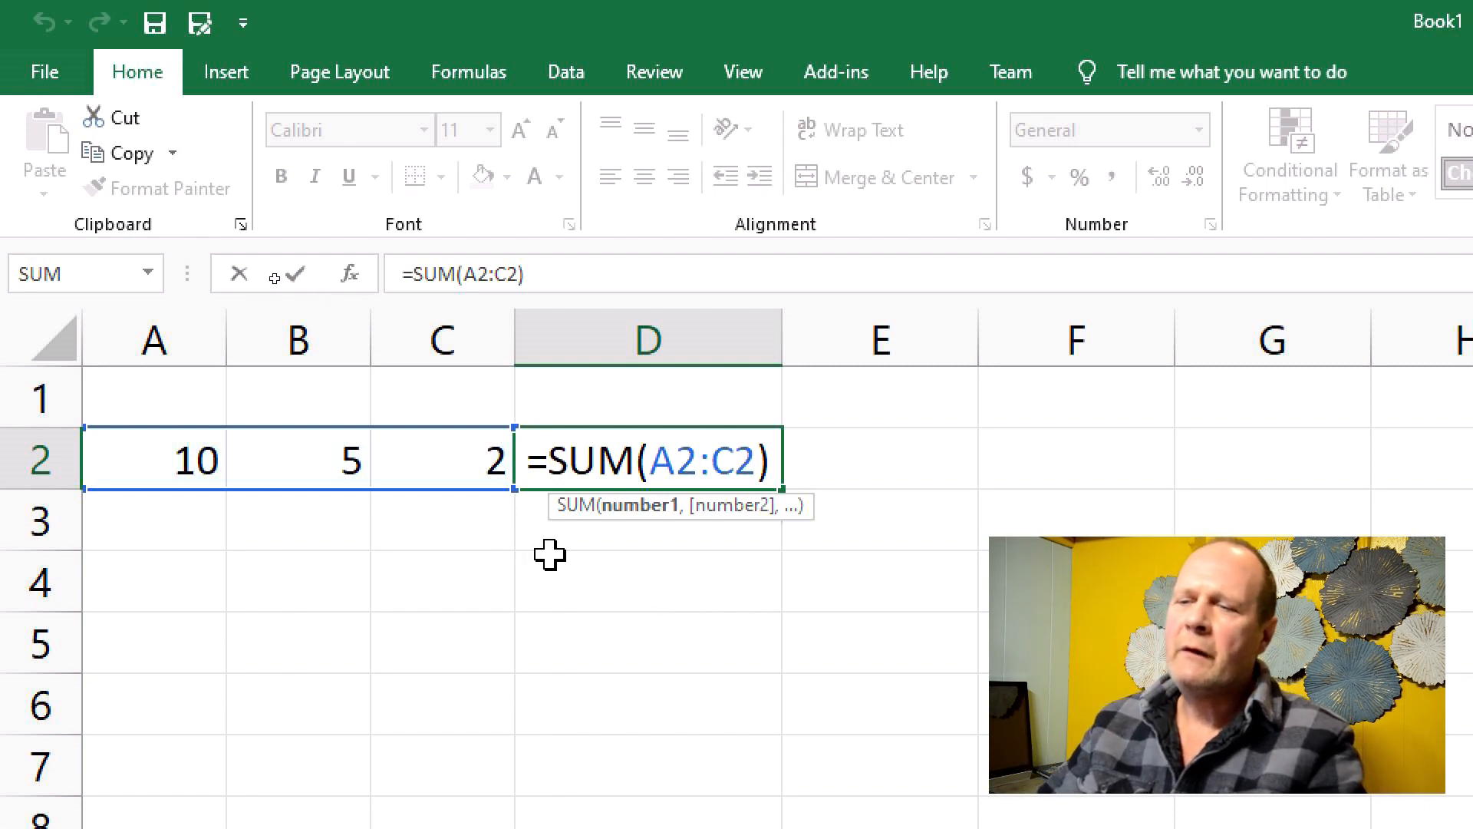
{"action": "left_click", "coordinate": [465, 589]}
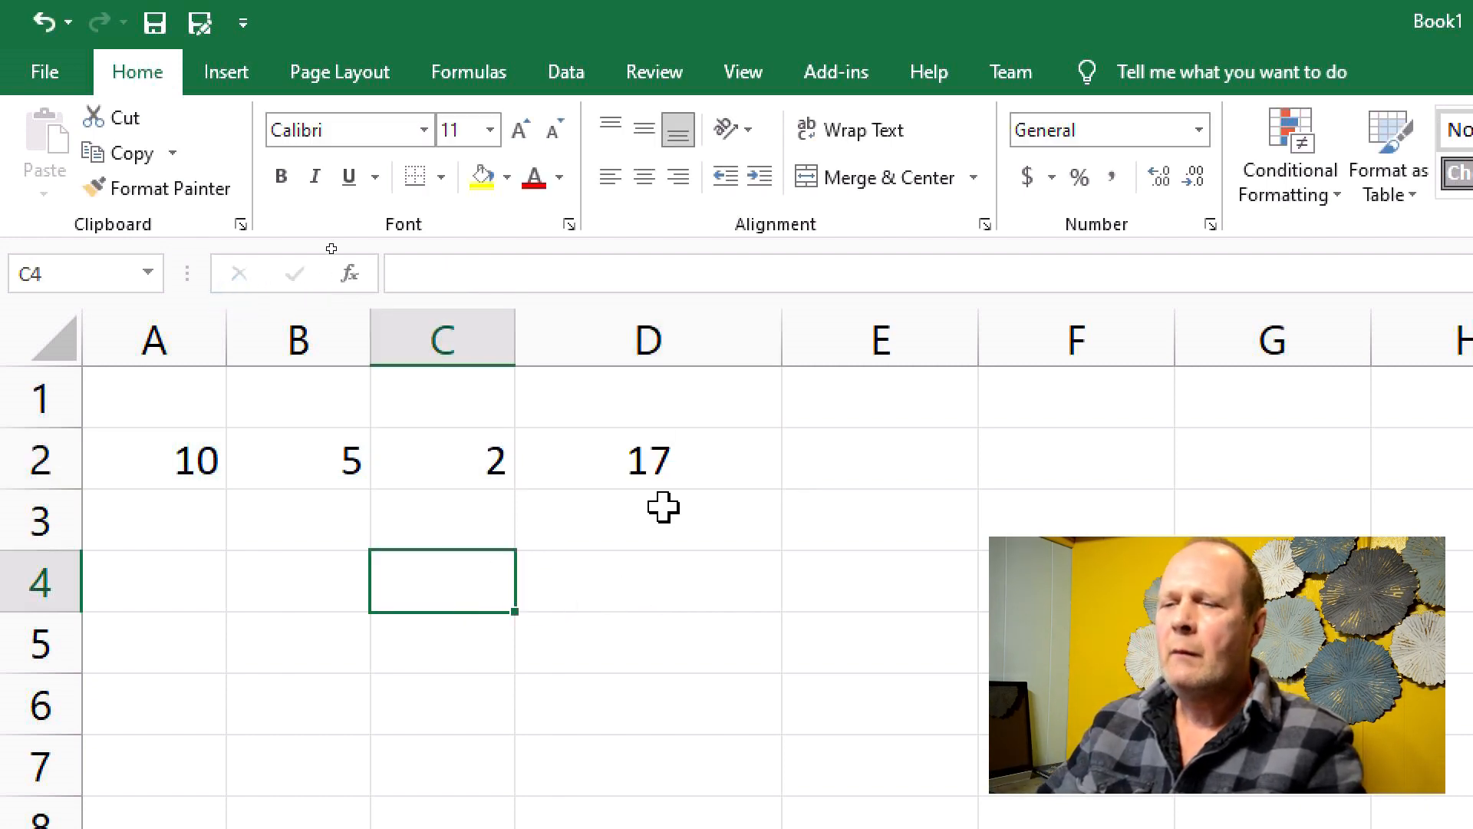
Step: Clear the SUM formula from cell D2 and select the empty cell again
{"action": "left_click", "coordinate": [658, 459]}
{"action": "key", "text": "BackSpace"}
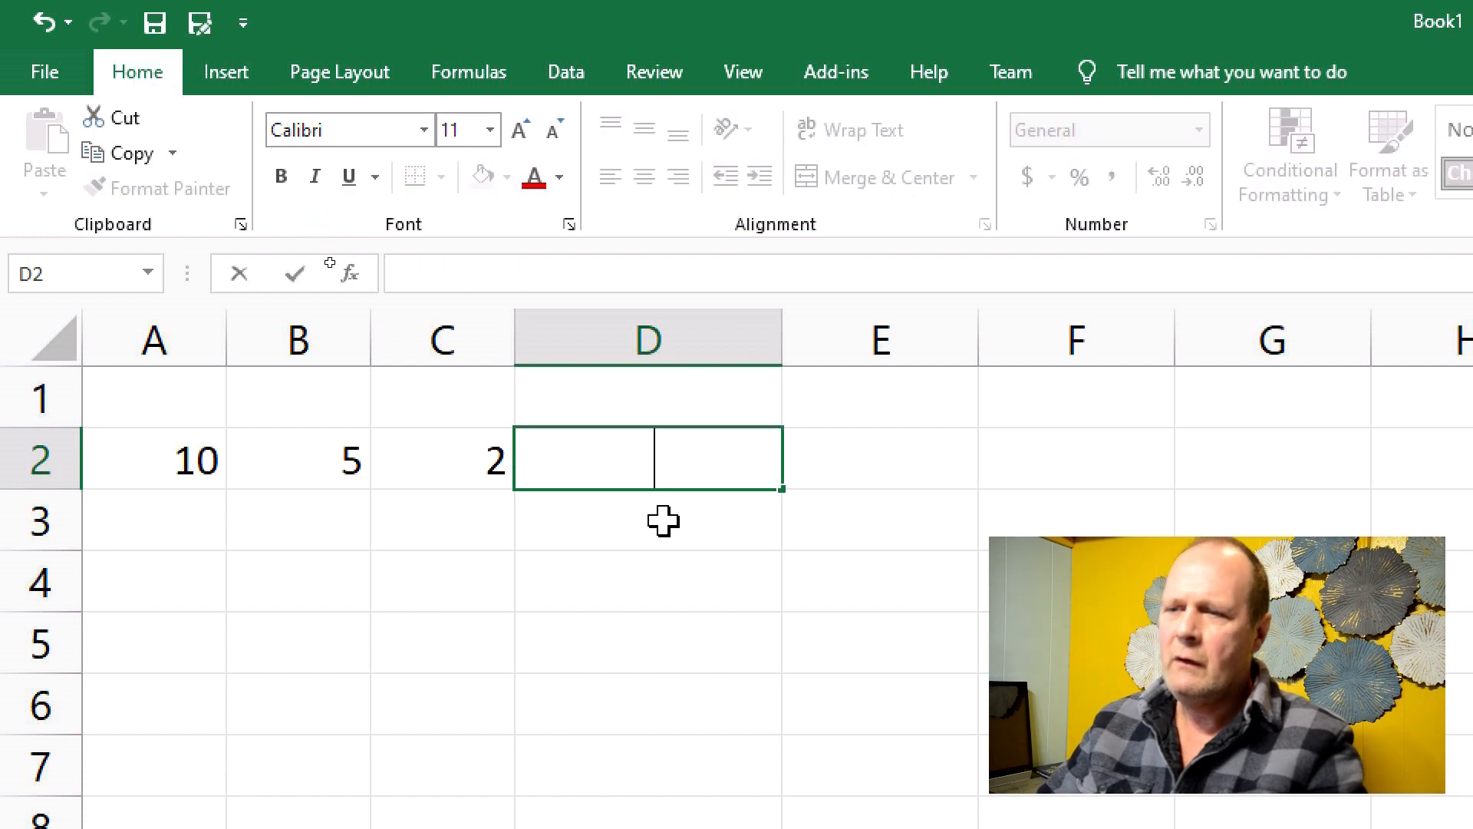
{"action": "left_click", "coordinate": [663, 519]}
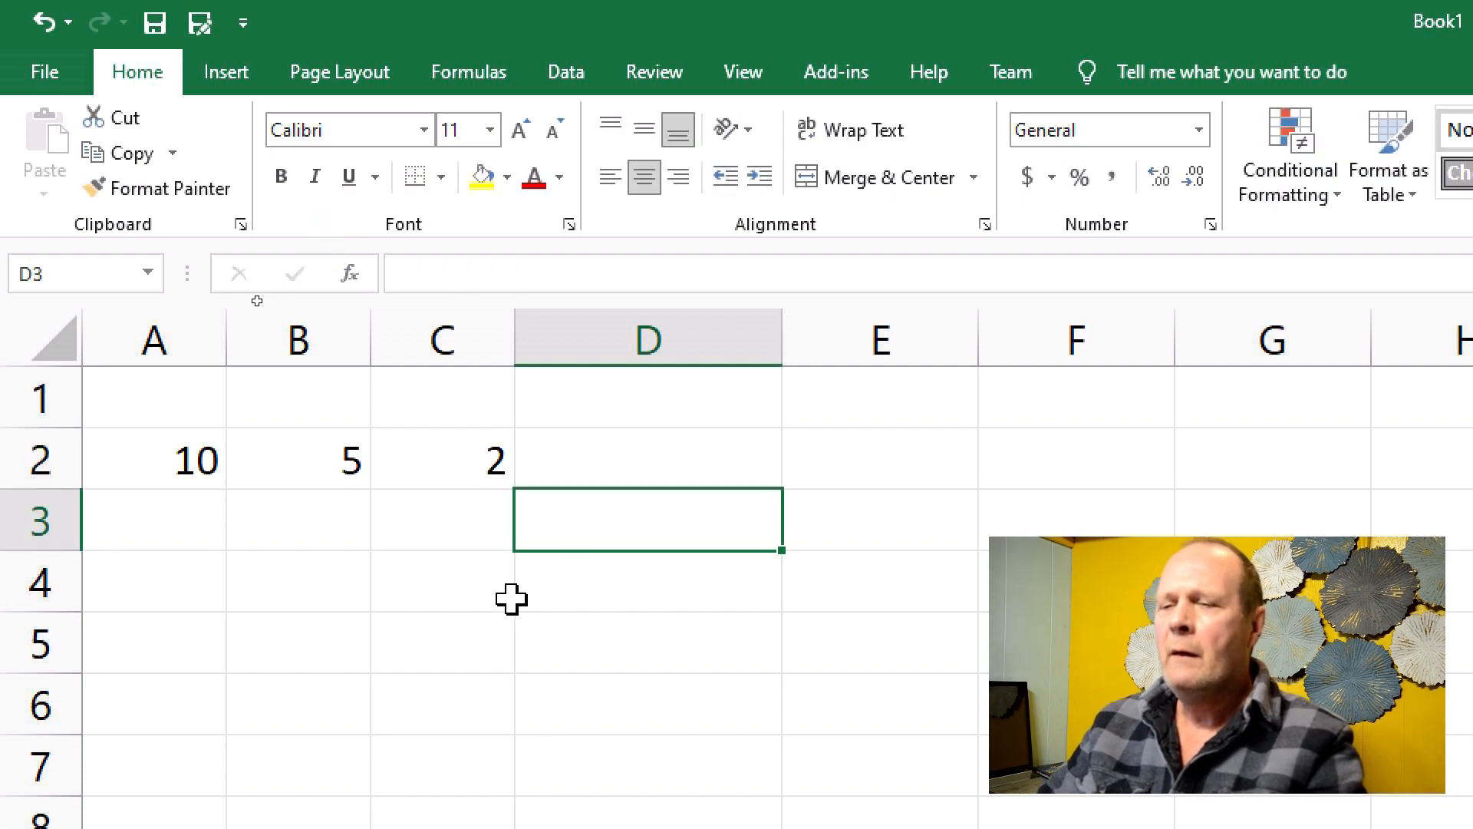
{"action": "left_click", "coordinate": [651, 457]}
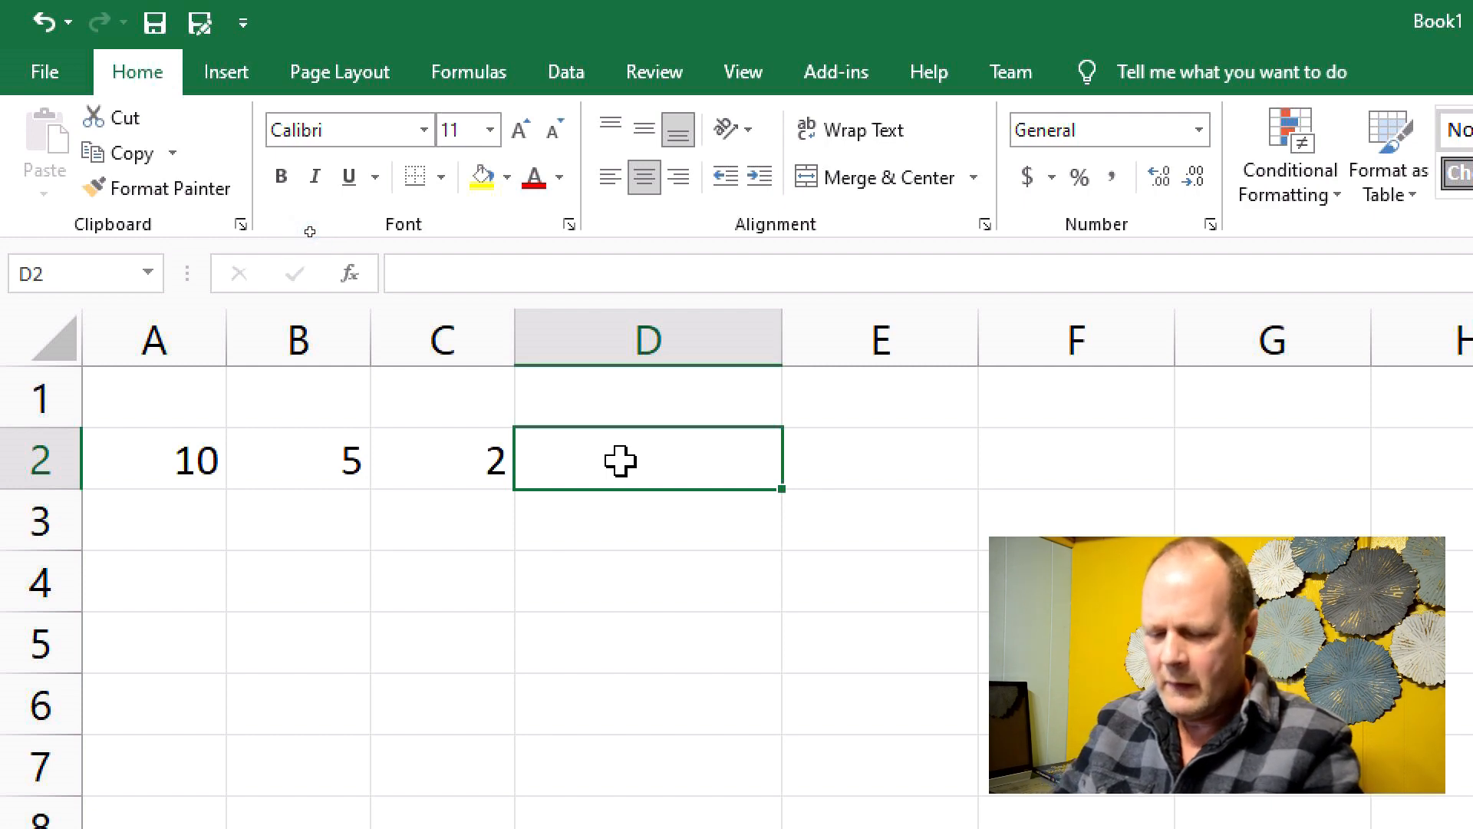
Step: Re-enter the SUM function in cell D2 as =sum(A2:C2)
{"action": "type", "text": "="}
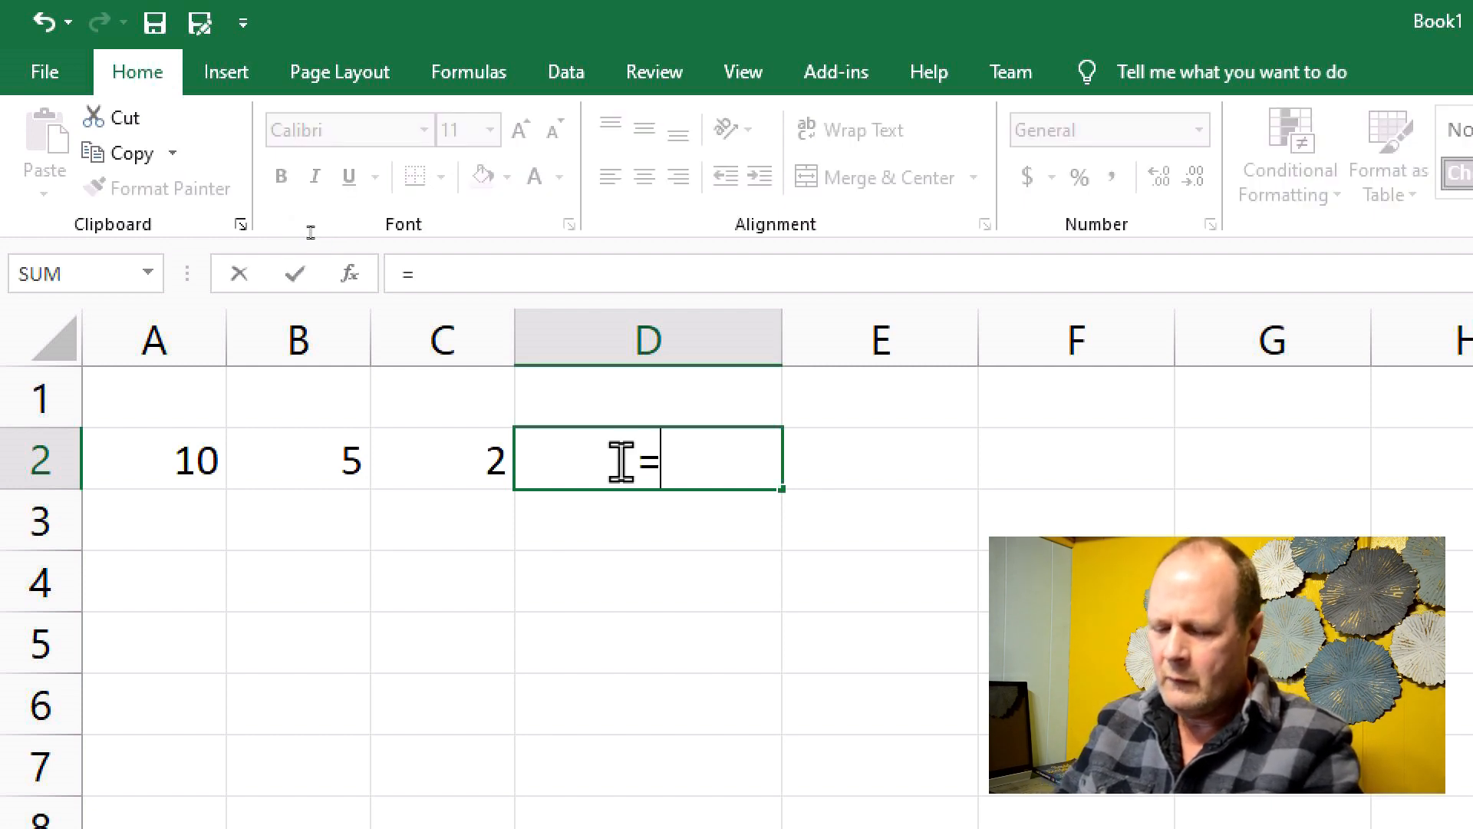
{"action": "type", "text": "sum("}
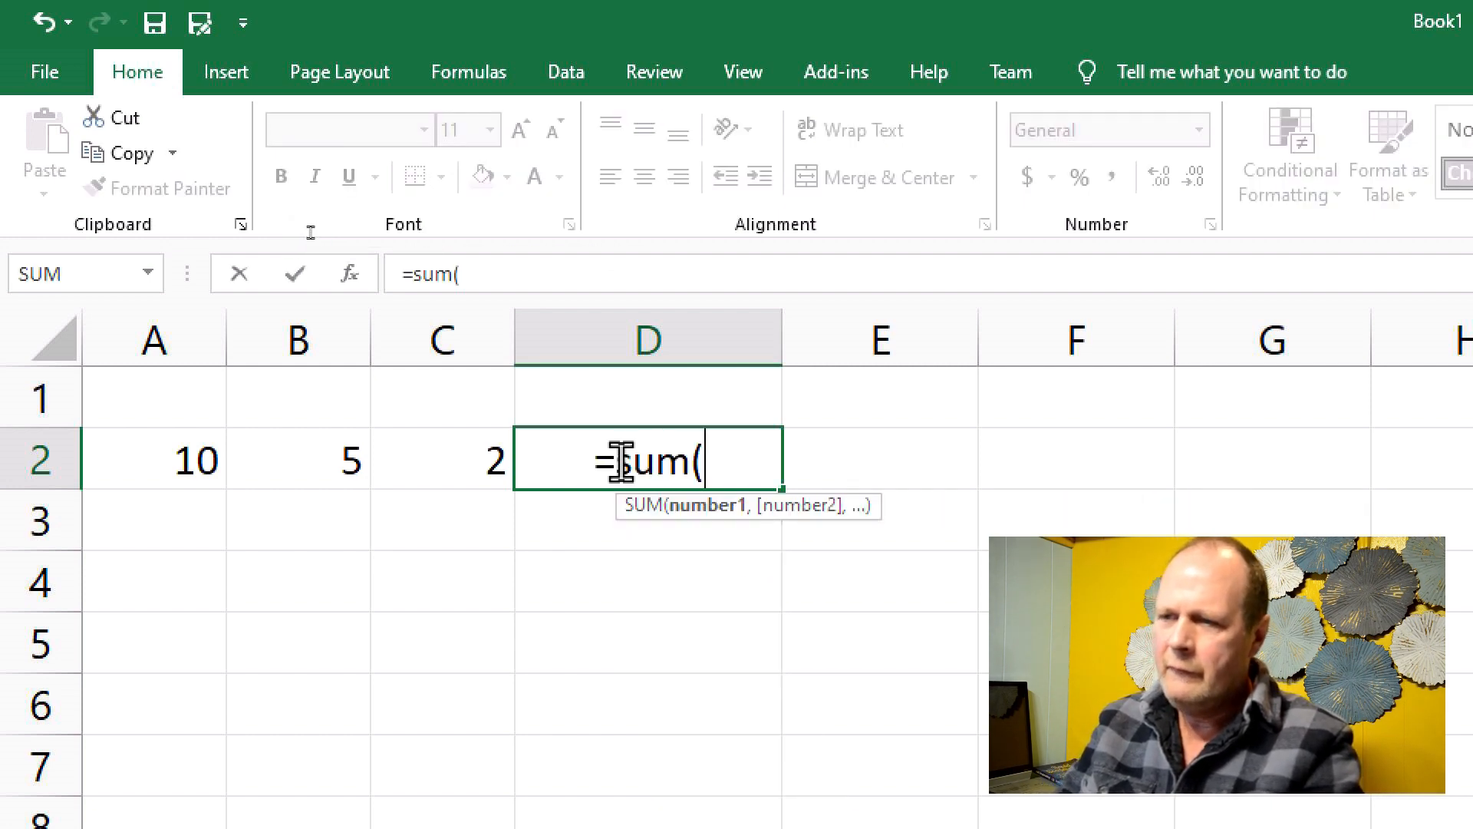
{"action": "type", "text": "A2"}
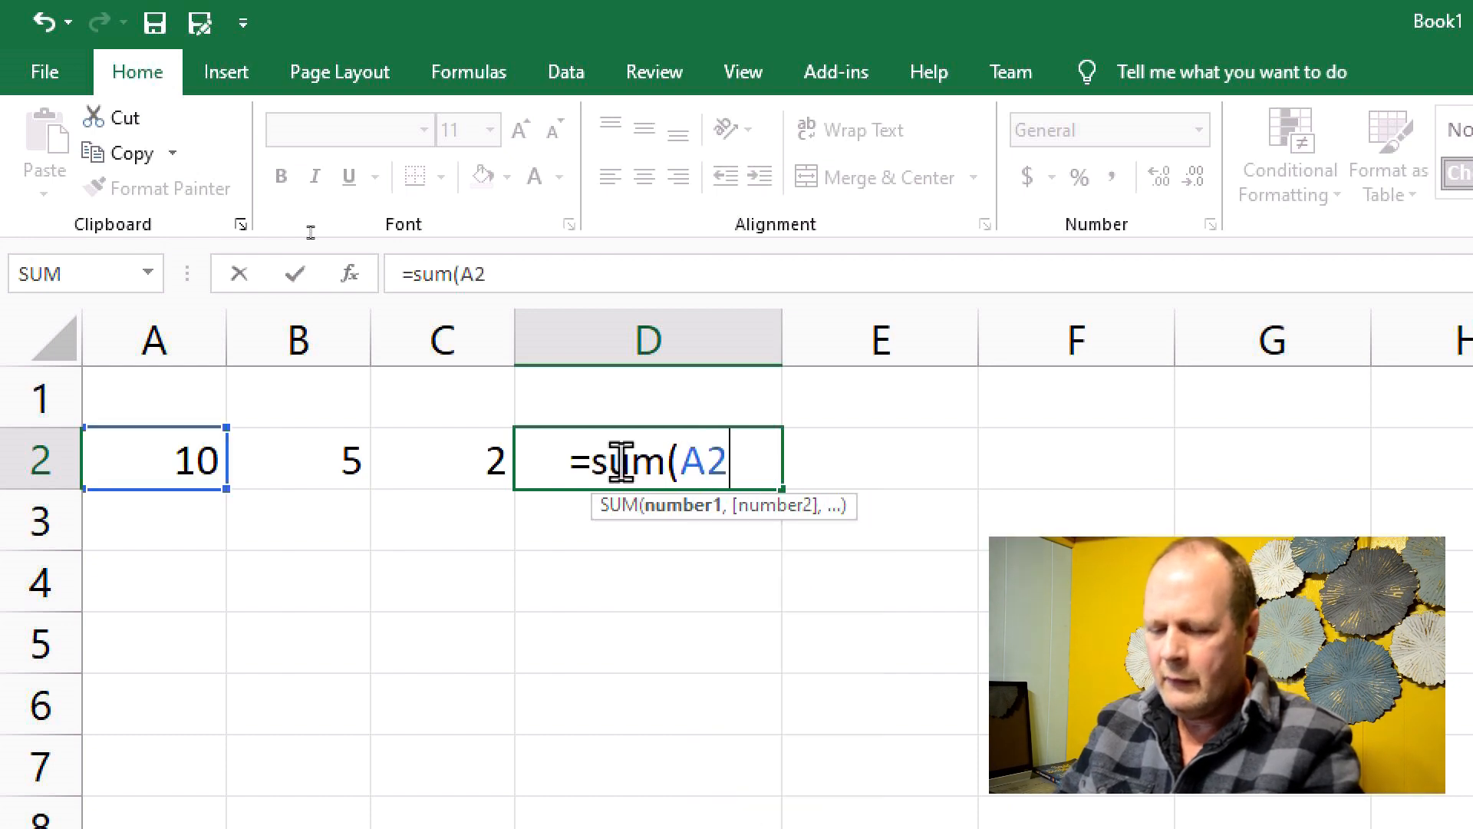
{"action": "type", "text": ":"}
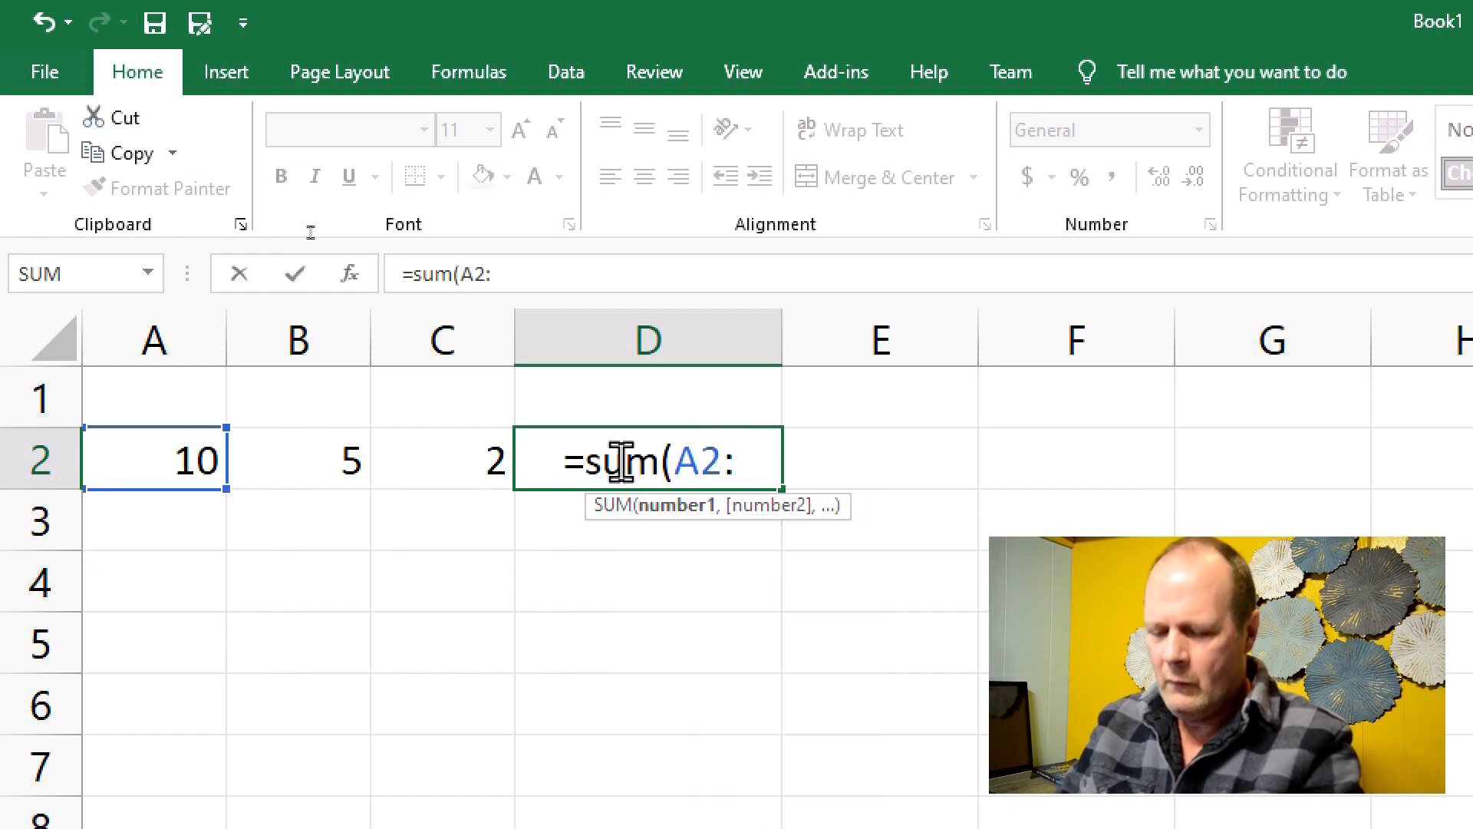
{"action": "type", "text": "C2"}
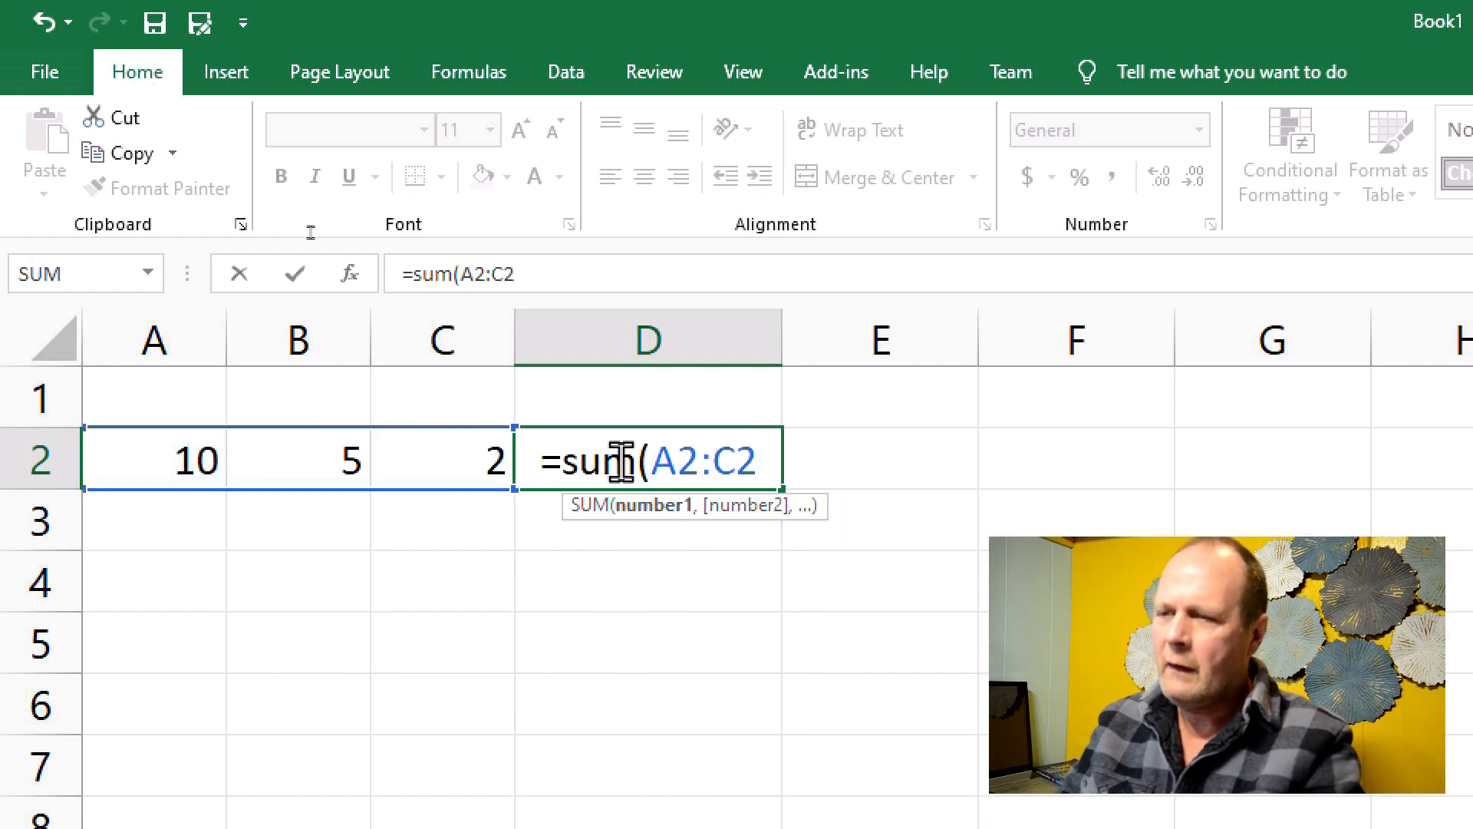
{"action": "type", "text": ")"}
{"action": "key", "text": "Return"}
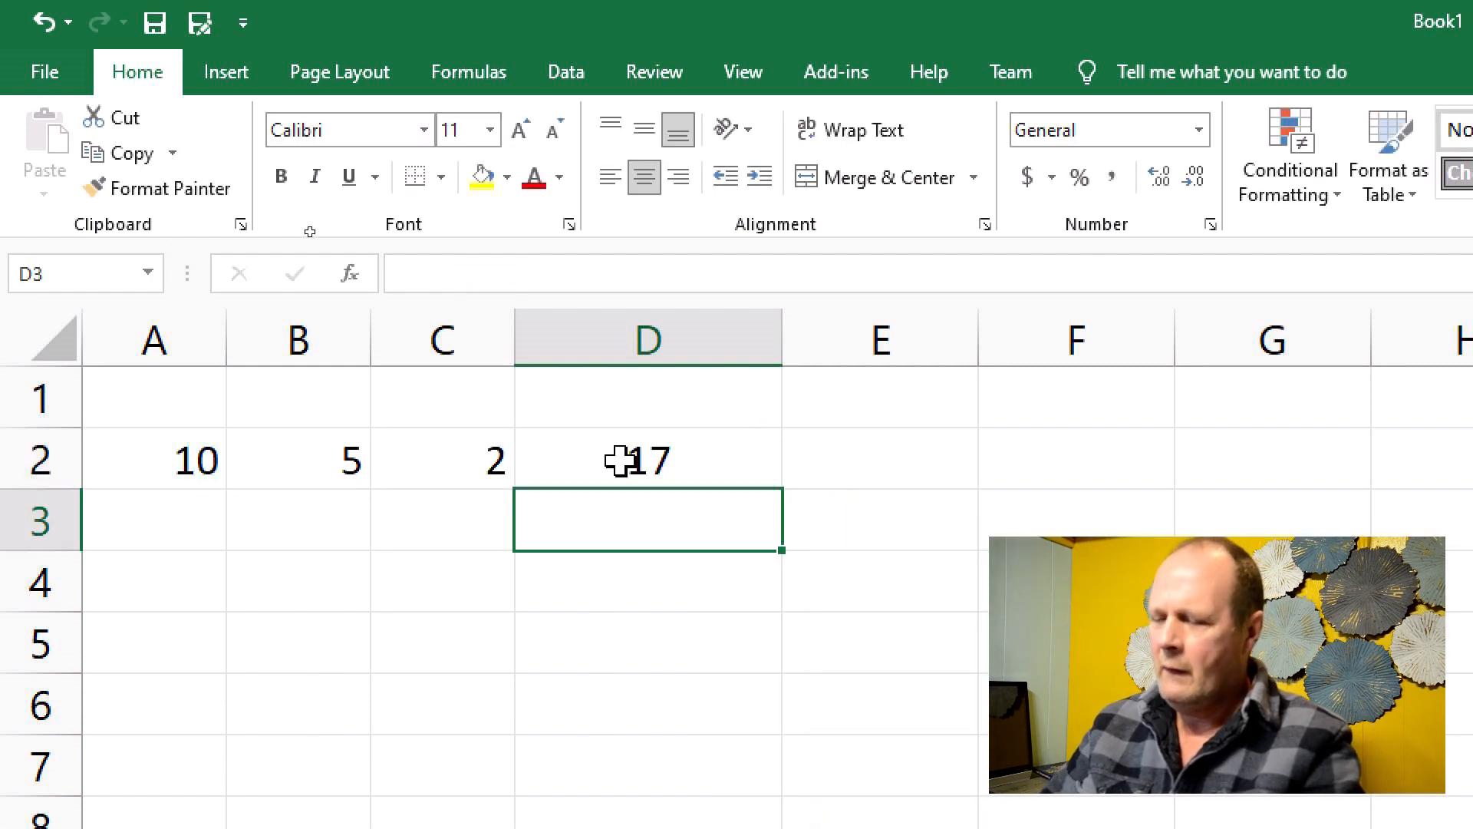
Step: Enter =Sum(A2:C2) in cell E5 to total the row 2 range from a different location
{"action": "key", "text": "Down"}
{"action": "key", "text": "Down"}
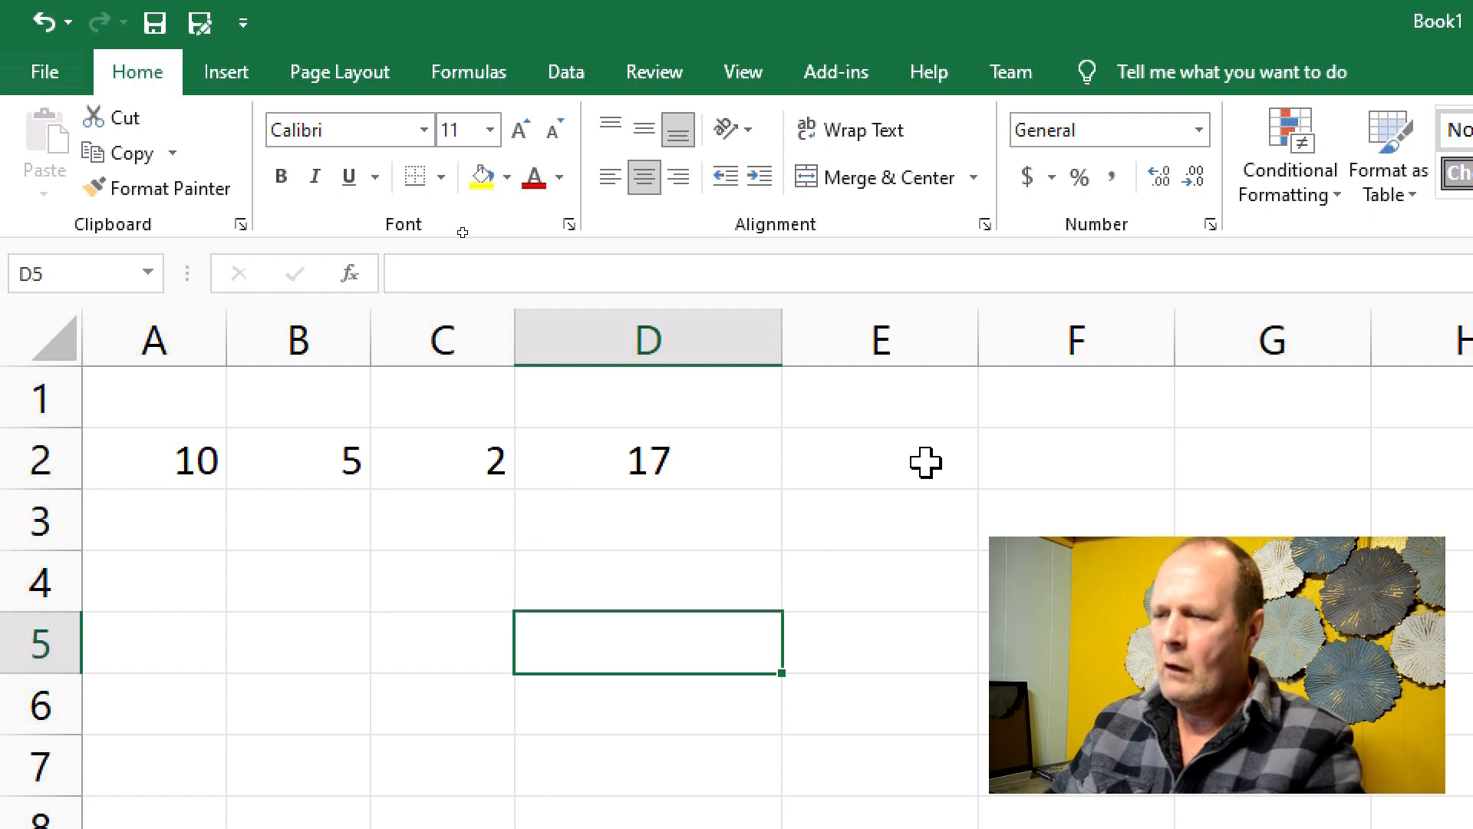
{"action": "key", "text": "Right"}
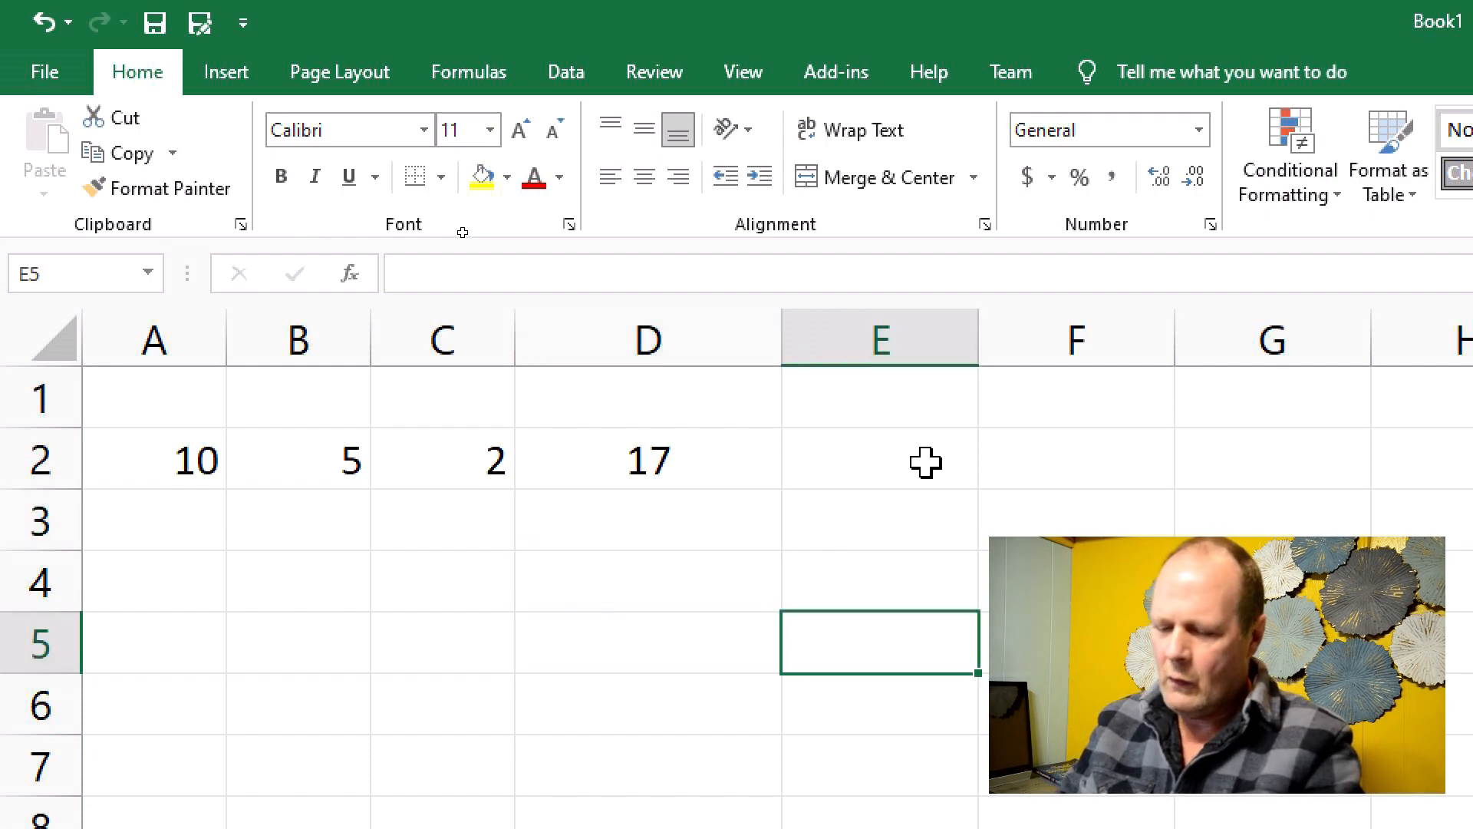
{"action": "type", "text": "=Sum"}
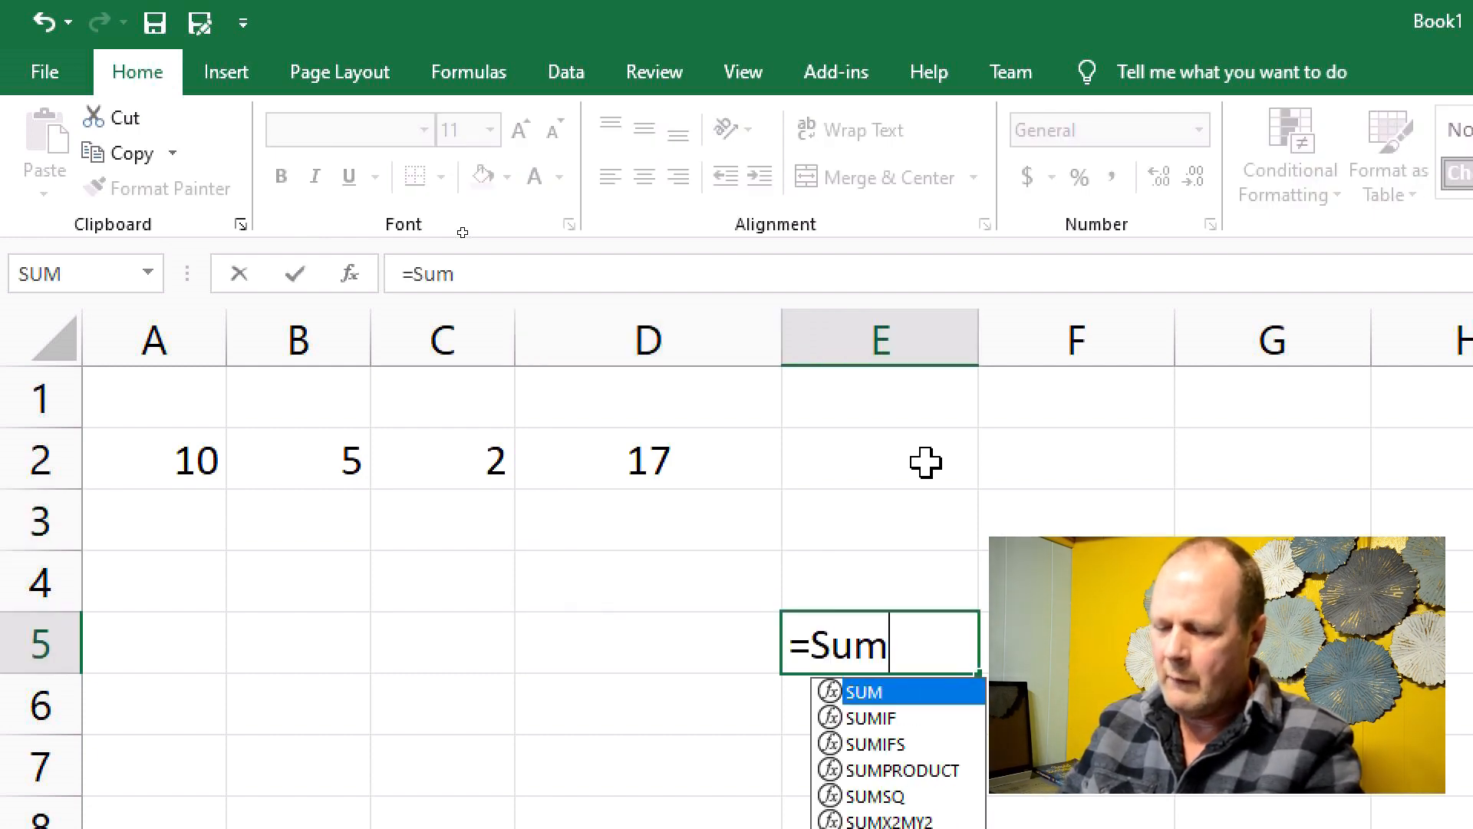
{"action": "type", "text": "(A"}
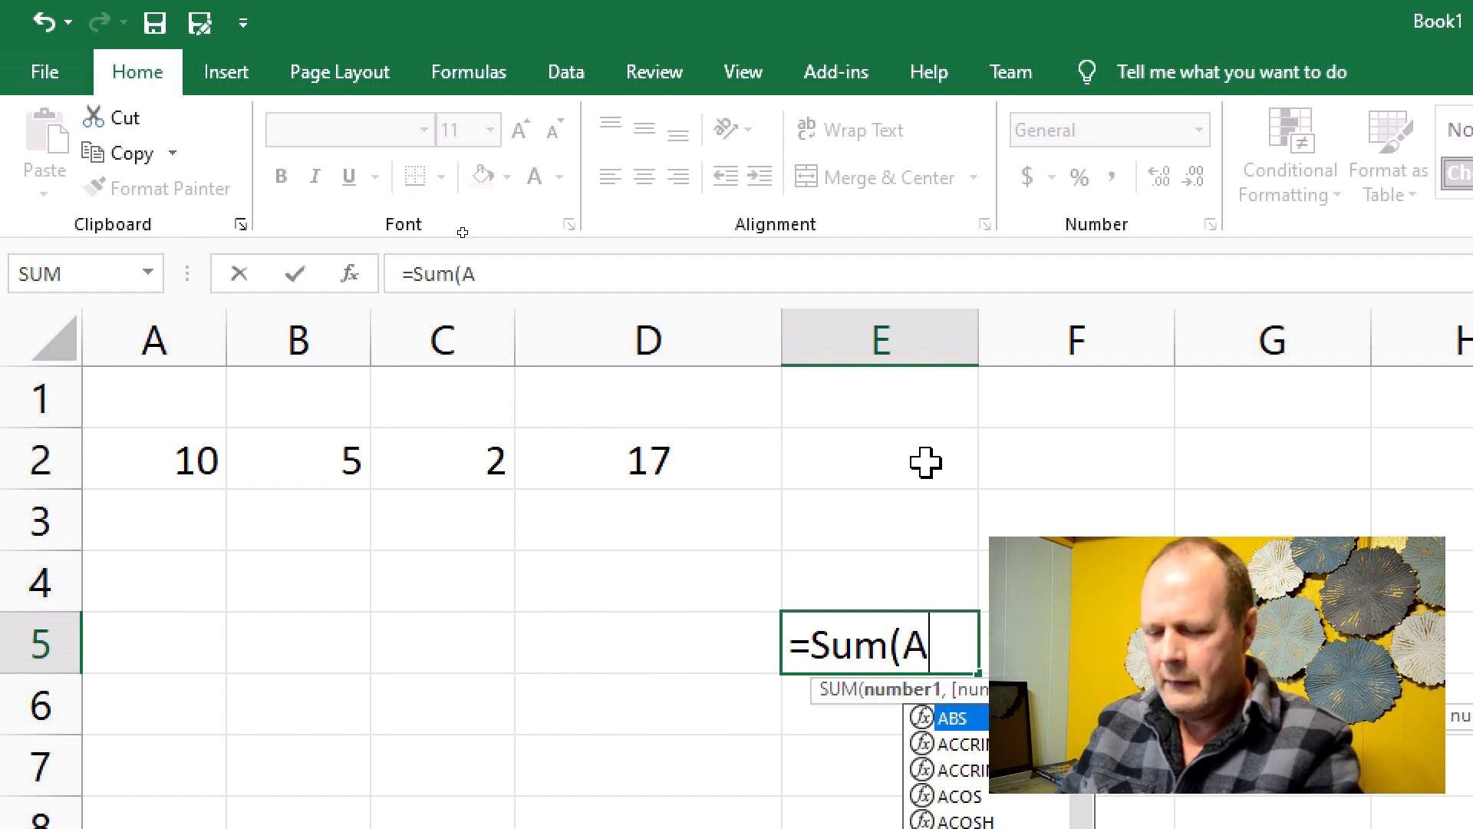
{"action": "type", "text": "2:"}
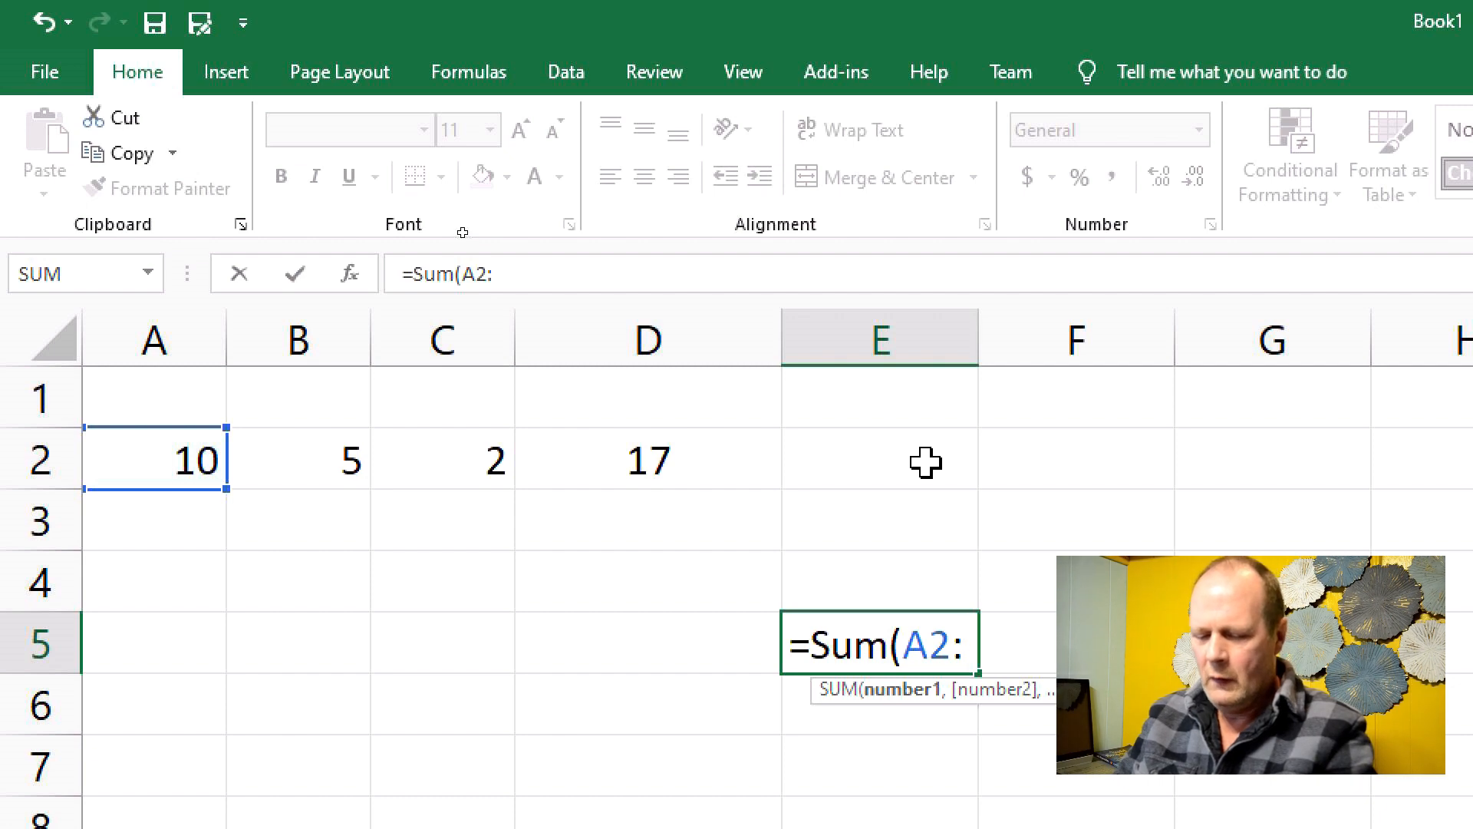
{"action": "type", "text": "C2)"}
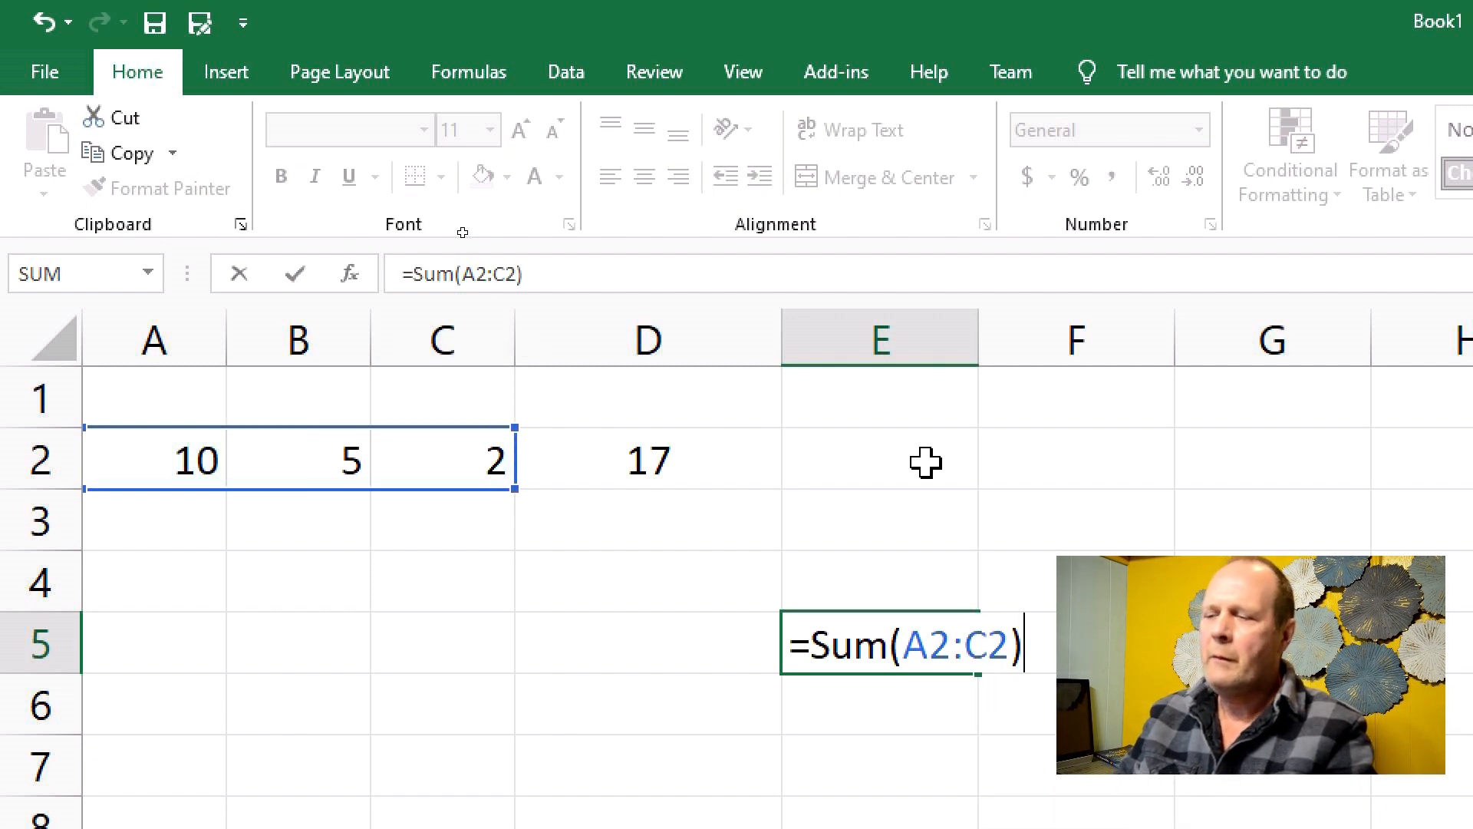
{"action": "key", "text": "Return"}
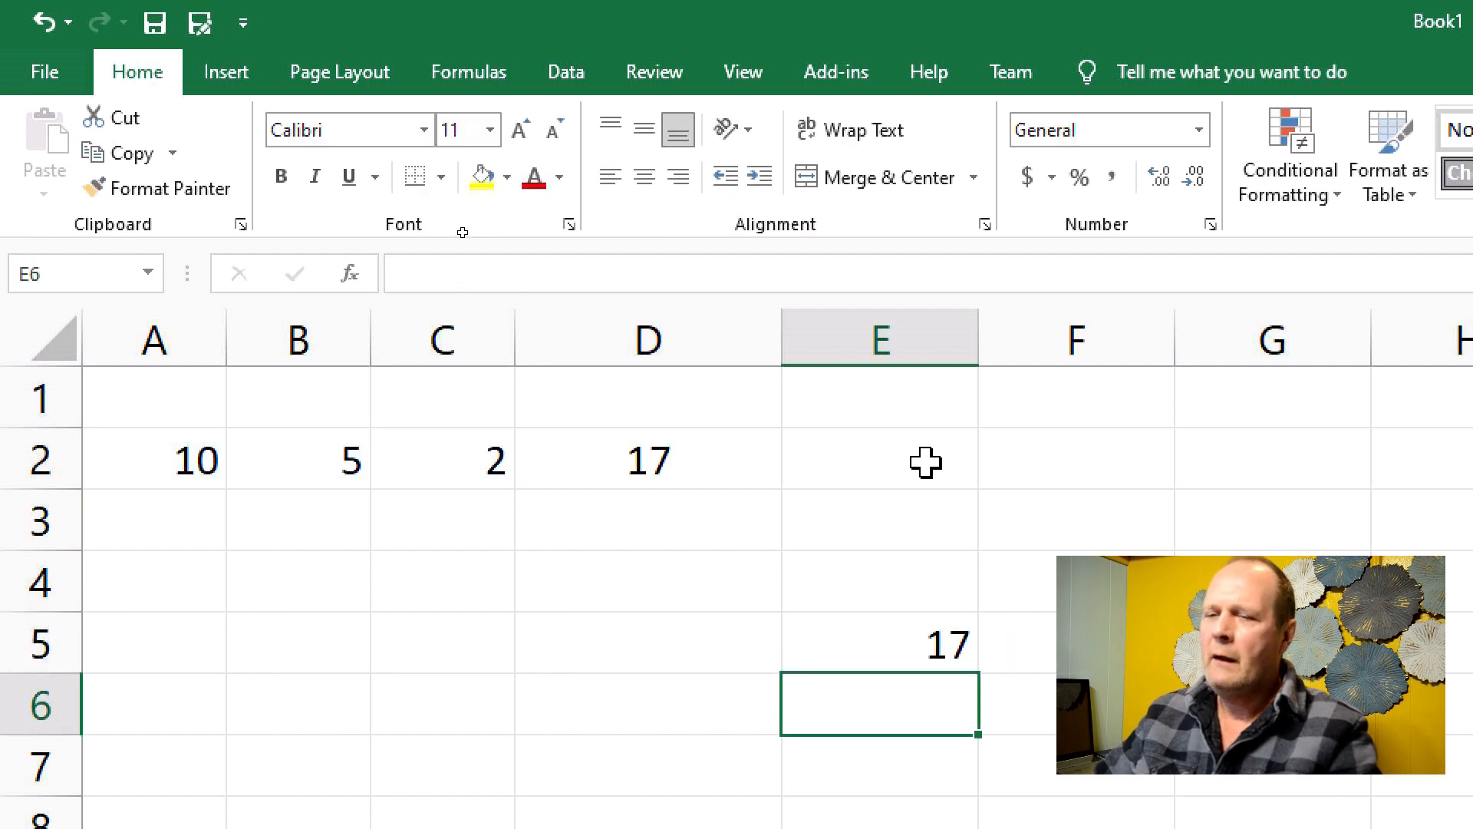
Step: Clear the SUM formulas from cells E5 and D2
{"action": "left_click", "coordinate": [905, 644]}
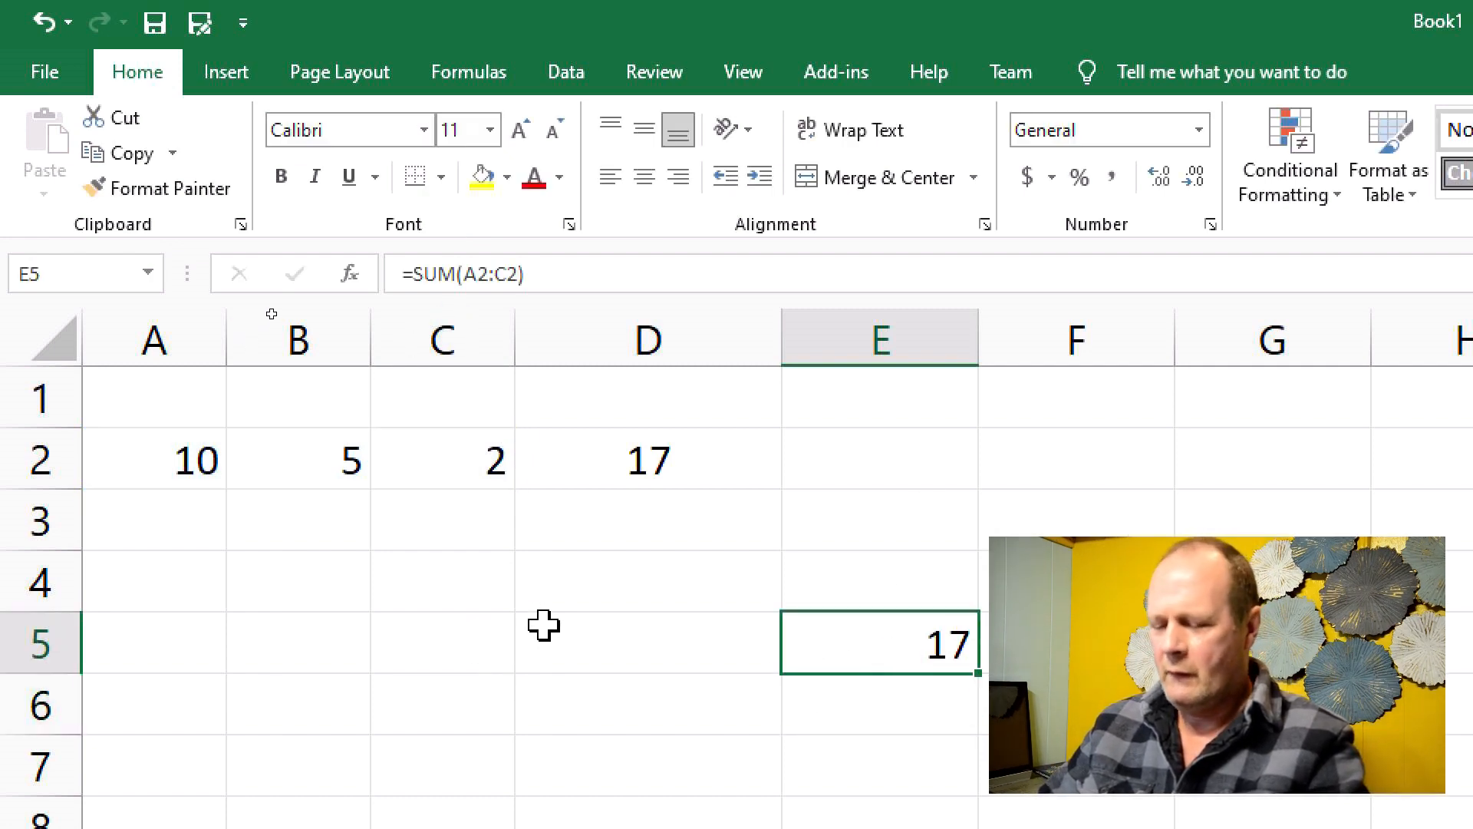
{"action": "key", "text": "BackSpace"}
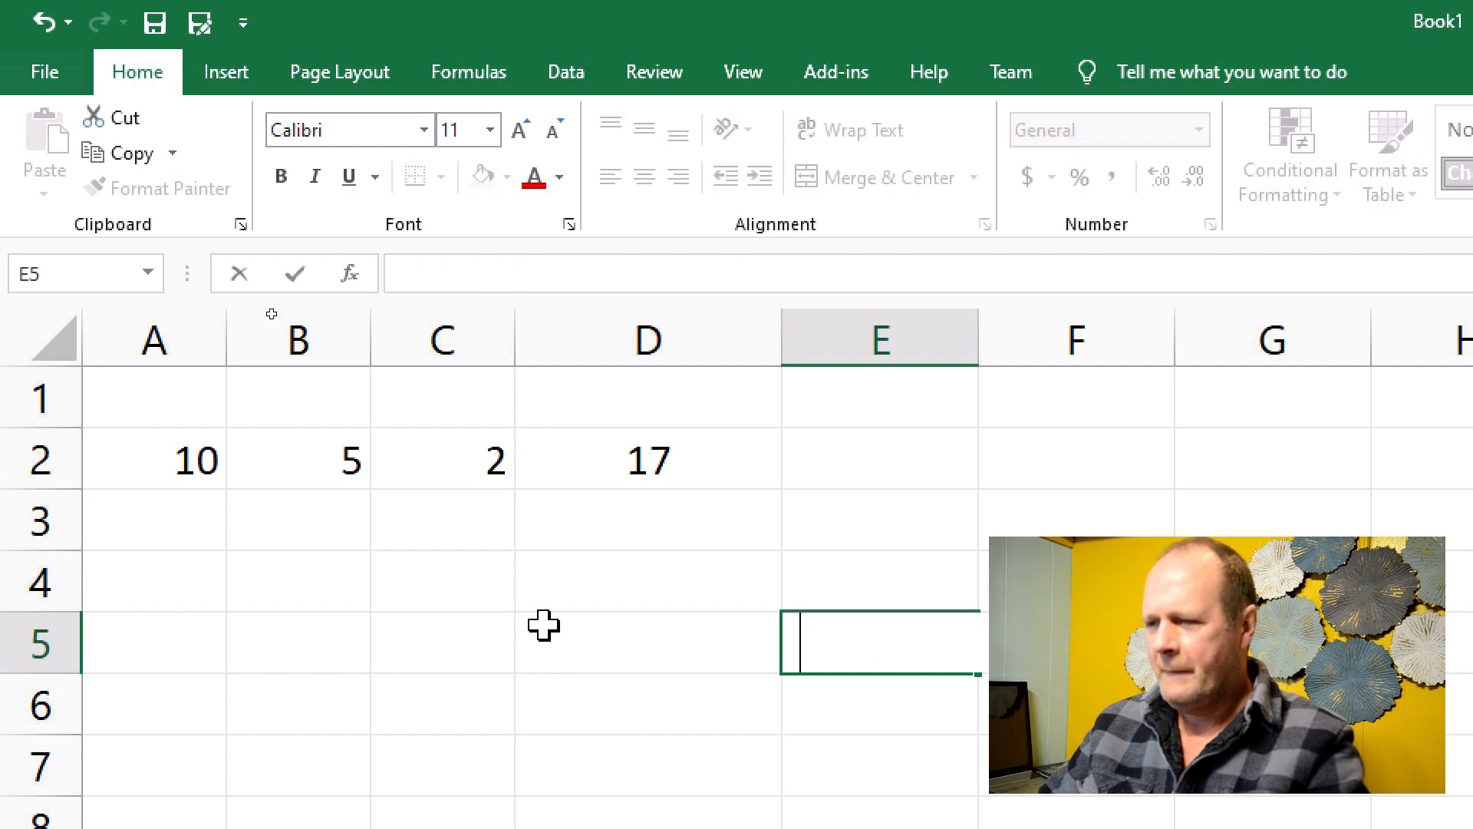
{"action": "left_click", "coordinate": [660, 460]}
{"action": "key", "text": "BackSpace"}
{"action": "left_click", "coordinate": [606, 543]}
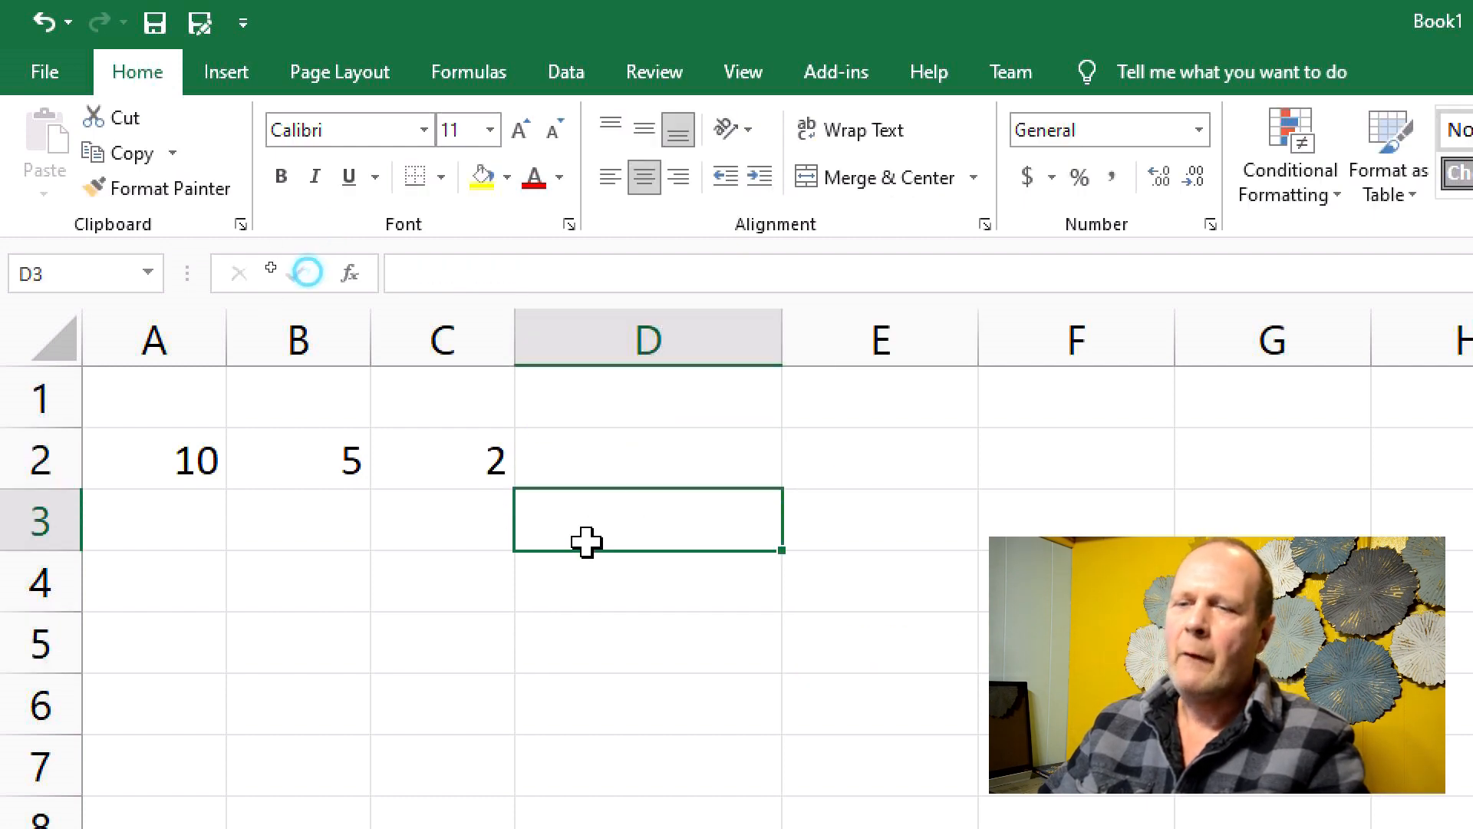
Step: Clear the values from cells A2, B2 and C2
{"action": "left_click", "coordinate": [188, 459]}
{"action": "key", "text": "BackSpace"}
{"action": "left_click", "coordinate": [322, 464]}
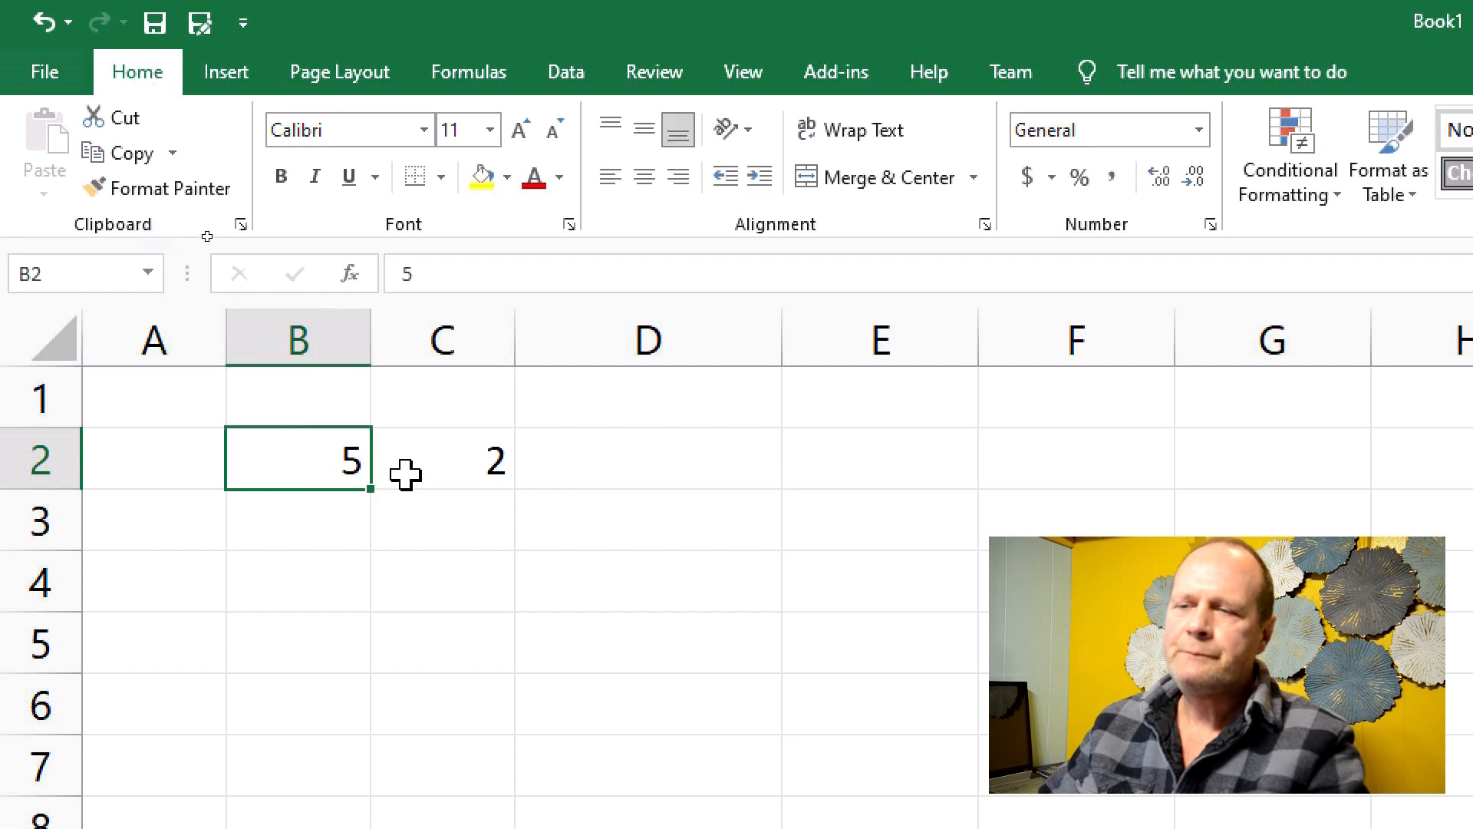
{"action": "key", "text": "BackSpace"}
{"action": "left_click", "coordinate": [450, 460]}
{"action": "key", "text": "BackSpace"}
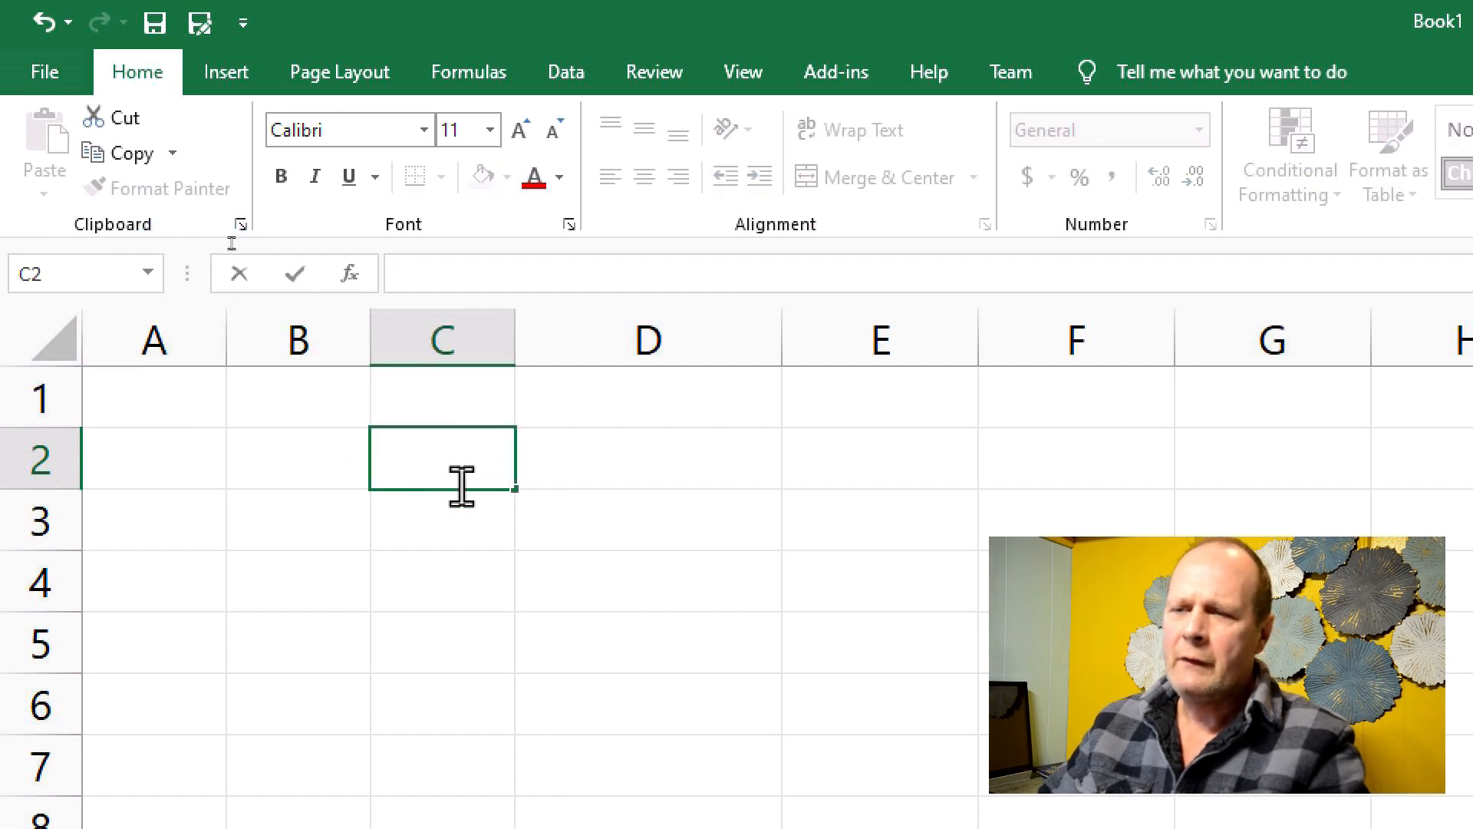
Step: Enter 12345 in cell D2 and Hello World in cell D4
{"action": "left_click", "coordinate": [607, 467]}
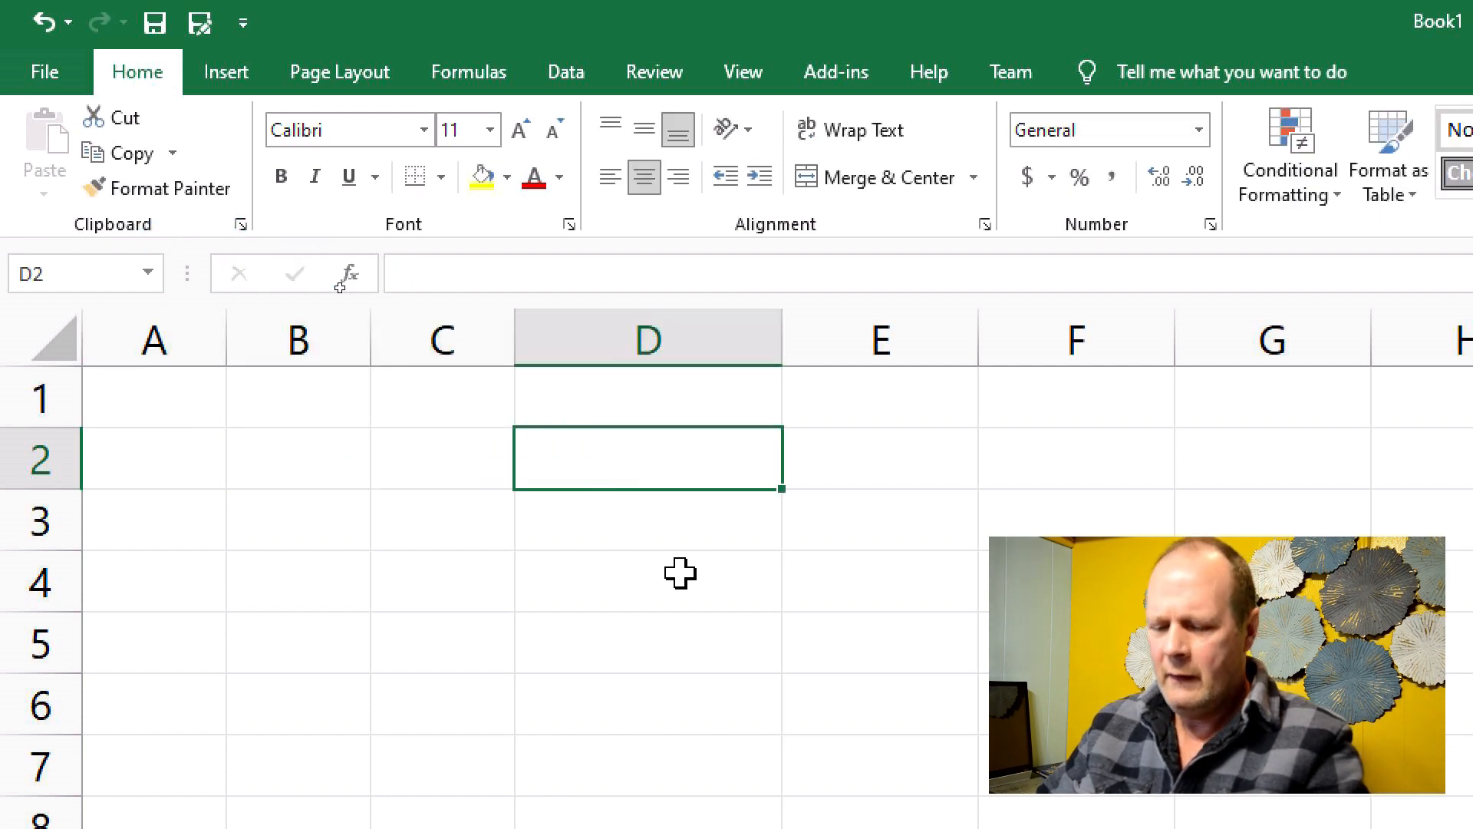
{"action": "type", "text": "12345"}
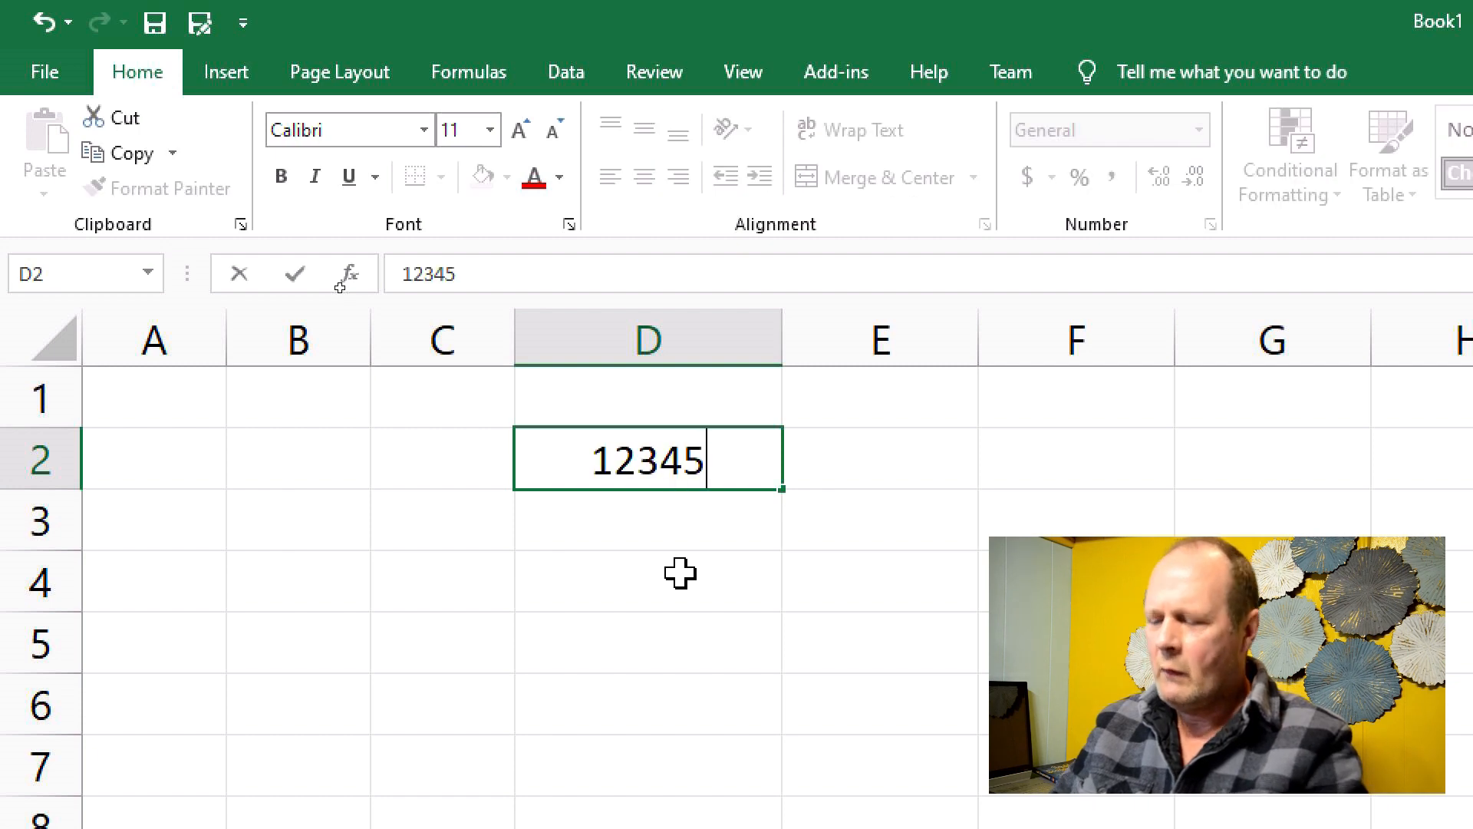
{"action": "key", "text": "Return"}
{"action": "key", "text": "Return"}
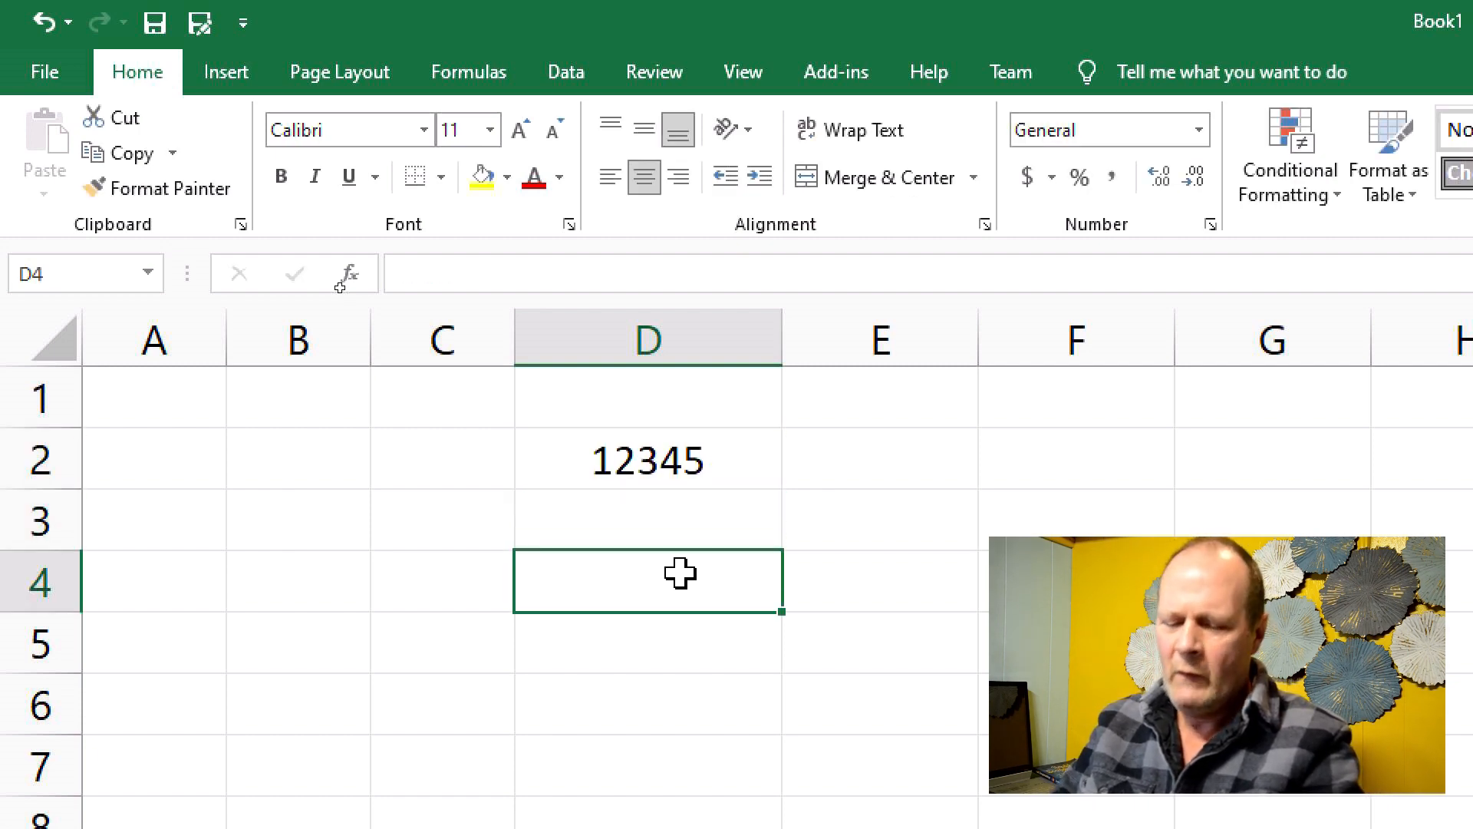
{"action": "type", "text": "Hello W"}
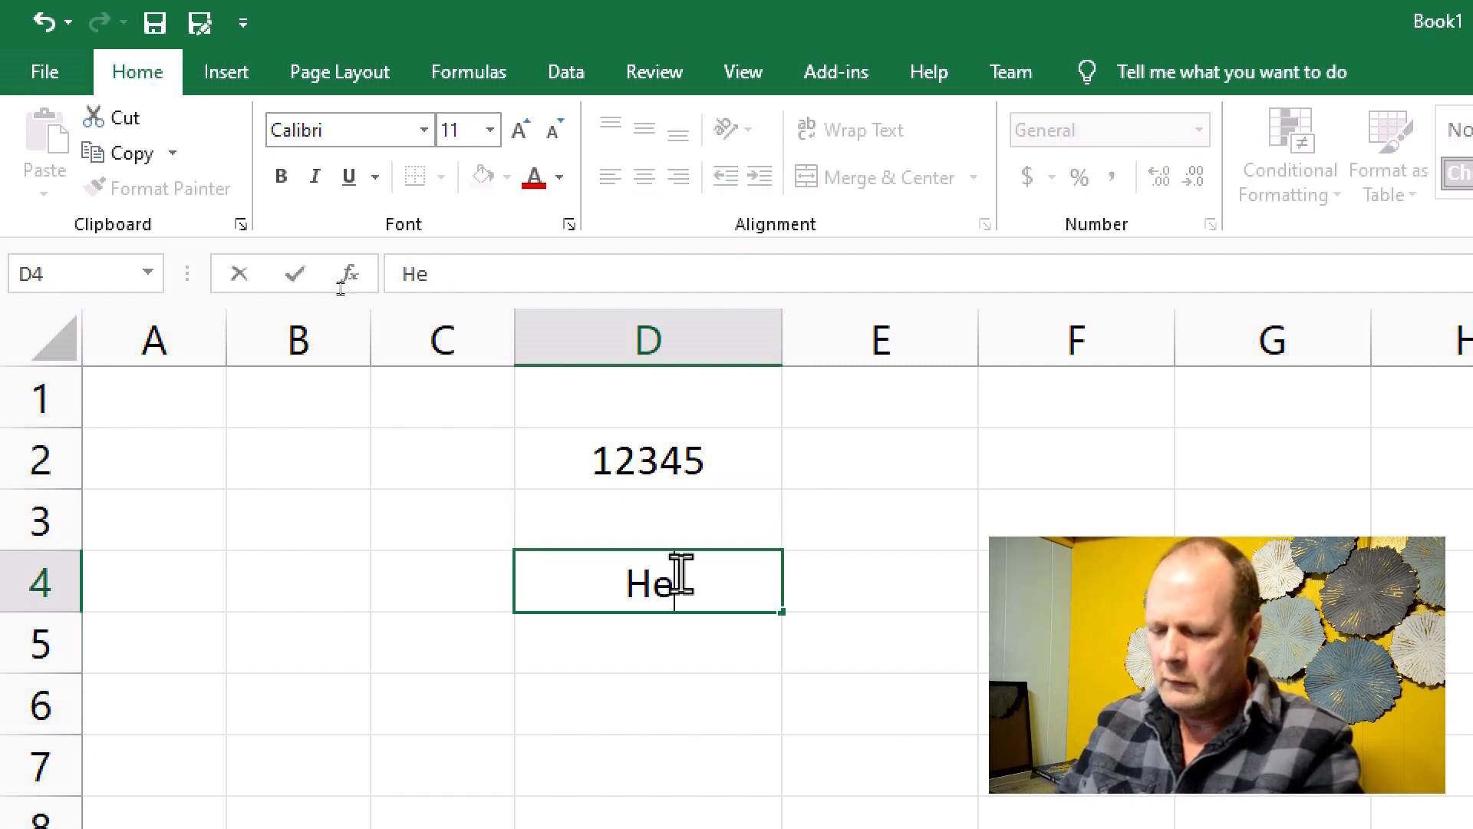
{"action": "type", "text": "orld"}
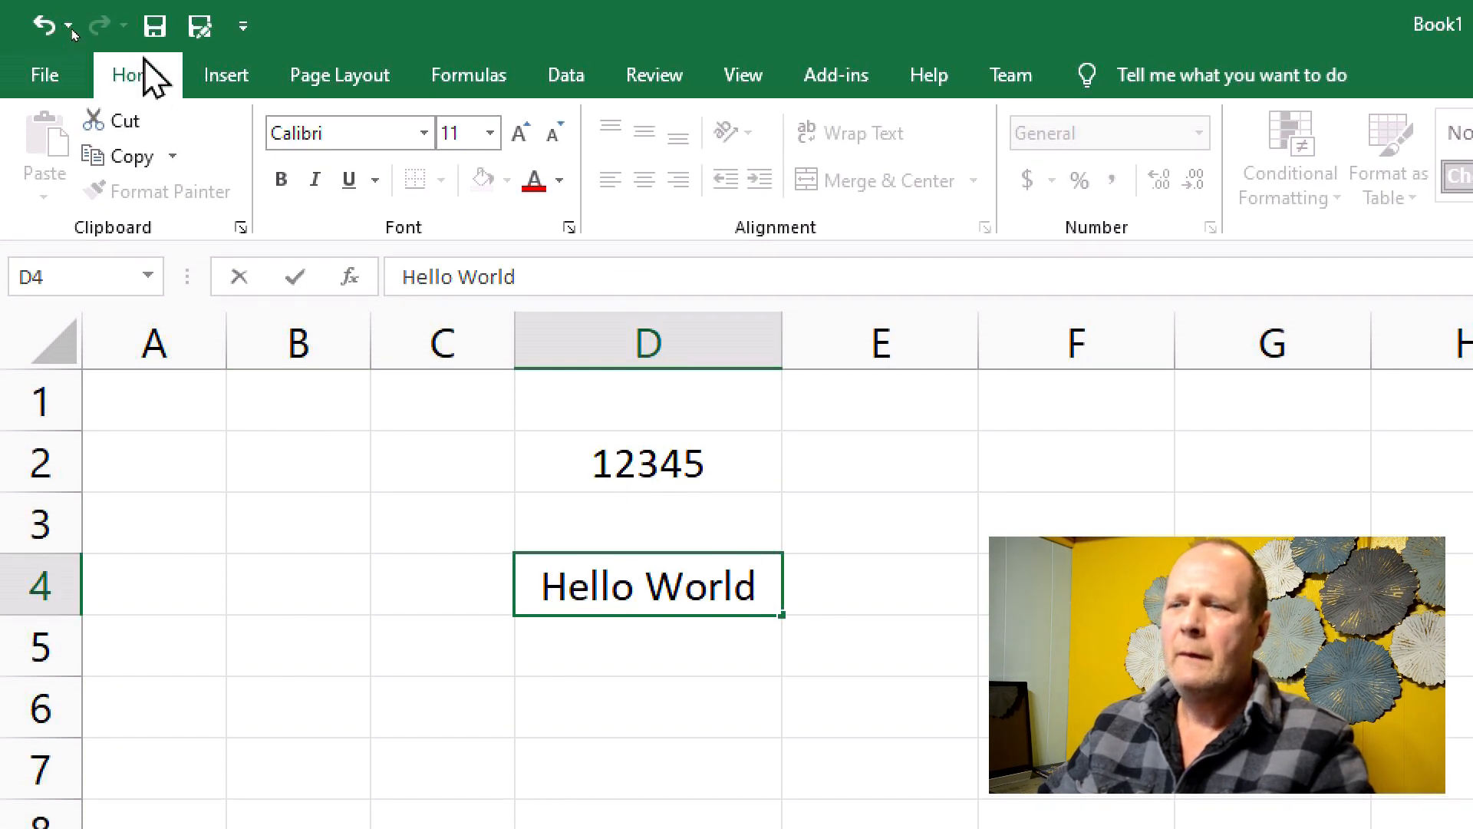
{"action": "key", "text": "Escape"}
{"action": "left_click", "coordinate": [624, 721]}
Step: Try left and right alignment on the text in cell D4, finishing with bottom and centre alignment
{"action": "left_click", "coordinate": [656, 564]}
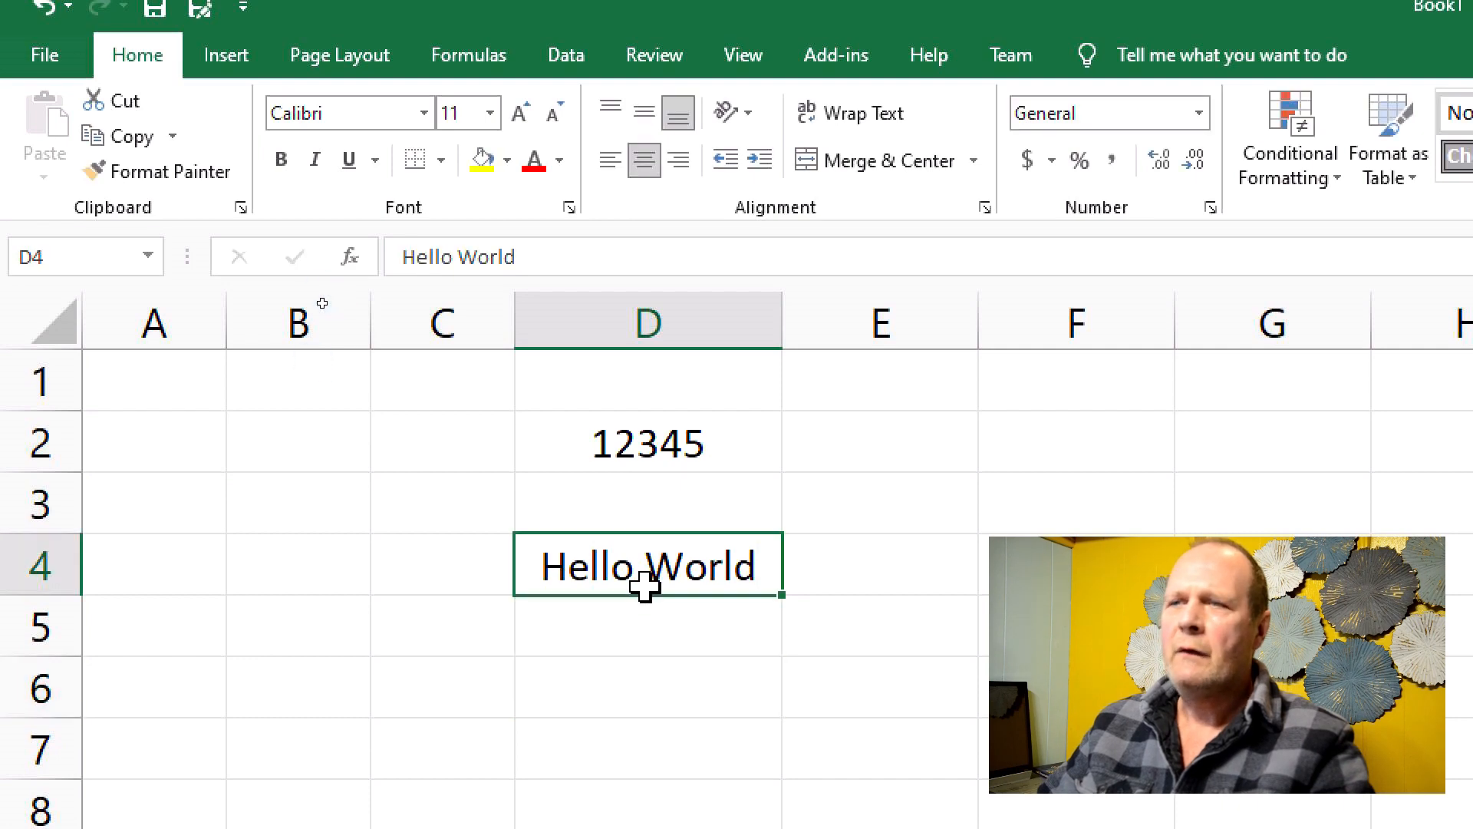
{"action": "left_click", "coordinate": [610, 161]}
{"action": "left_click", "coordinate": [678, 161]}
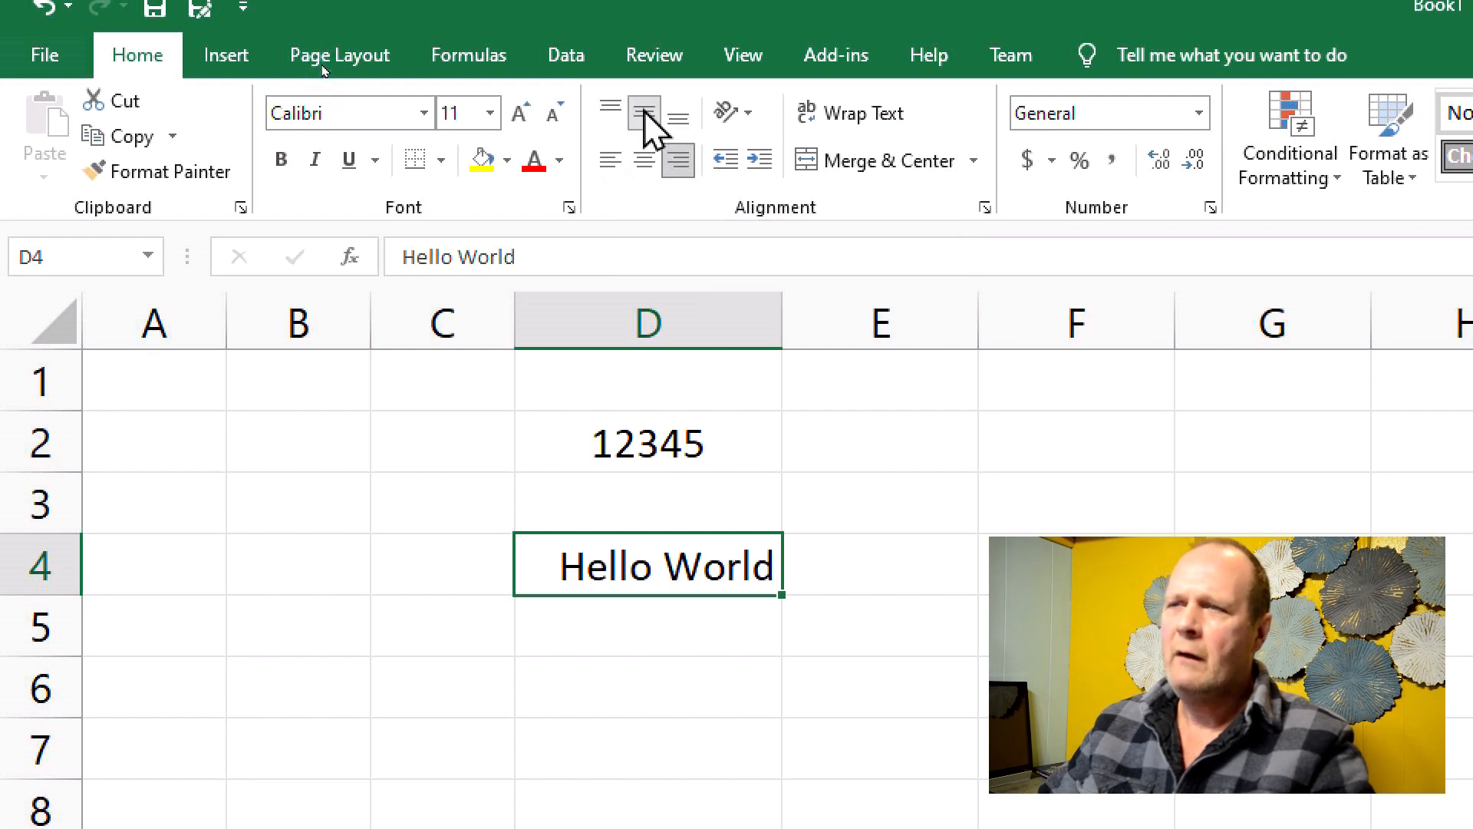
{"action": "left_click", "coordinate": [682, 118]}
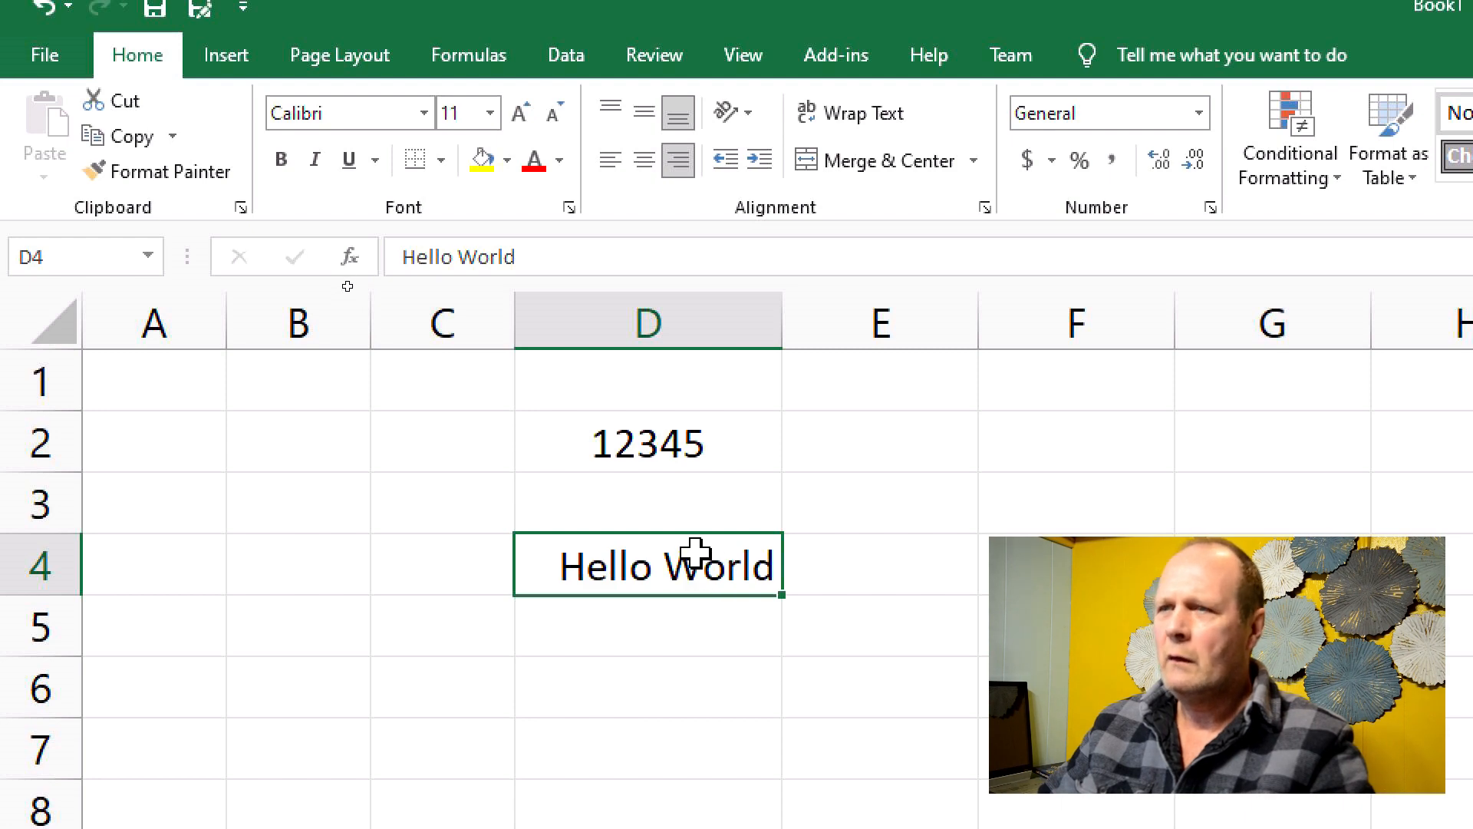
{"action": "left_click", "coordinate": [645, 160]}
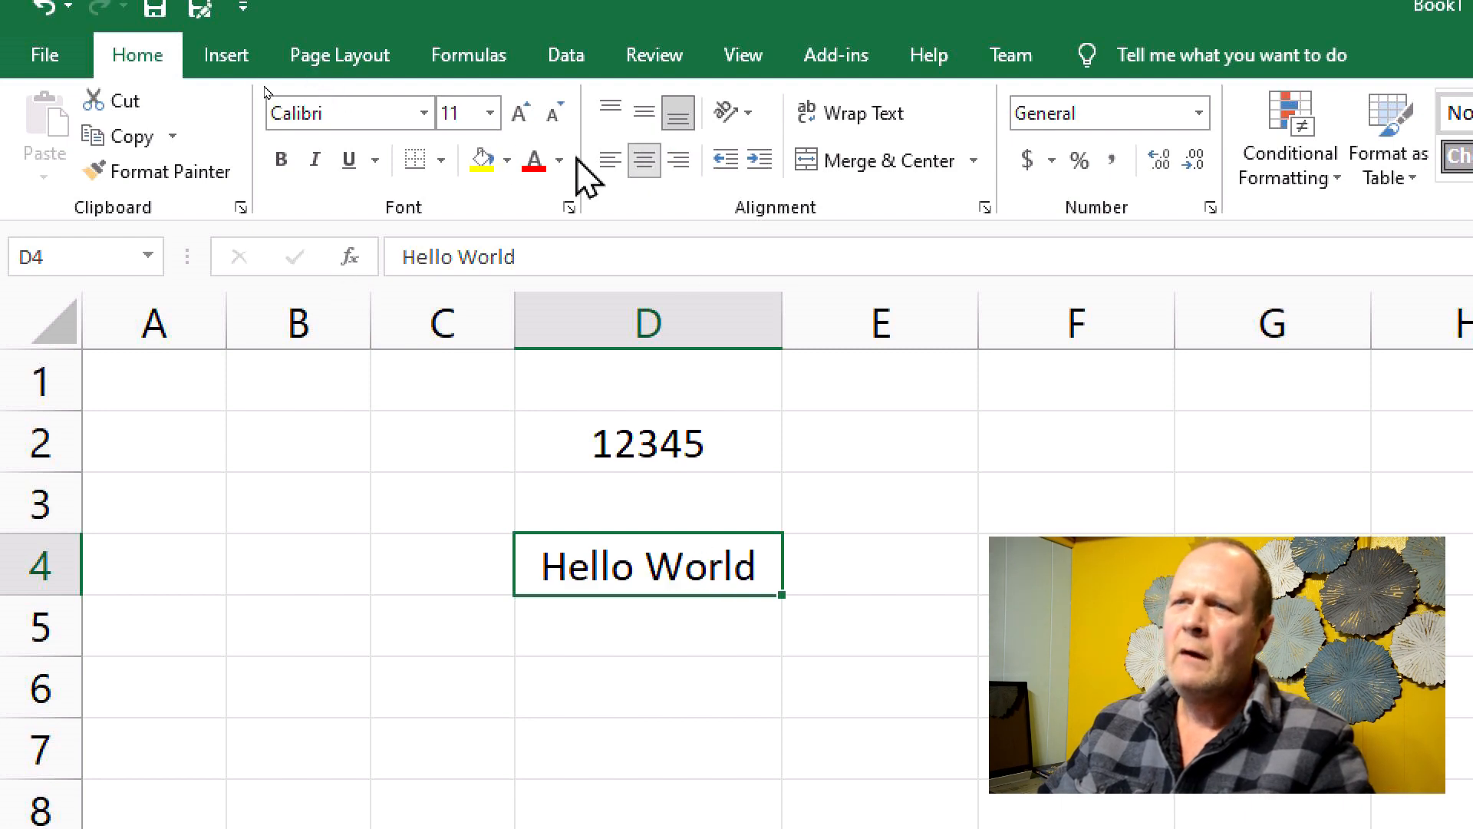
Step: Set the font size of the text in cell D4 to 26
{"action": "left_click", "coordinate": [491, 114]}
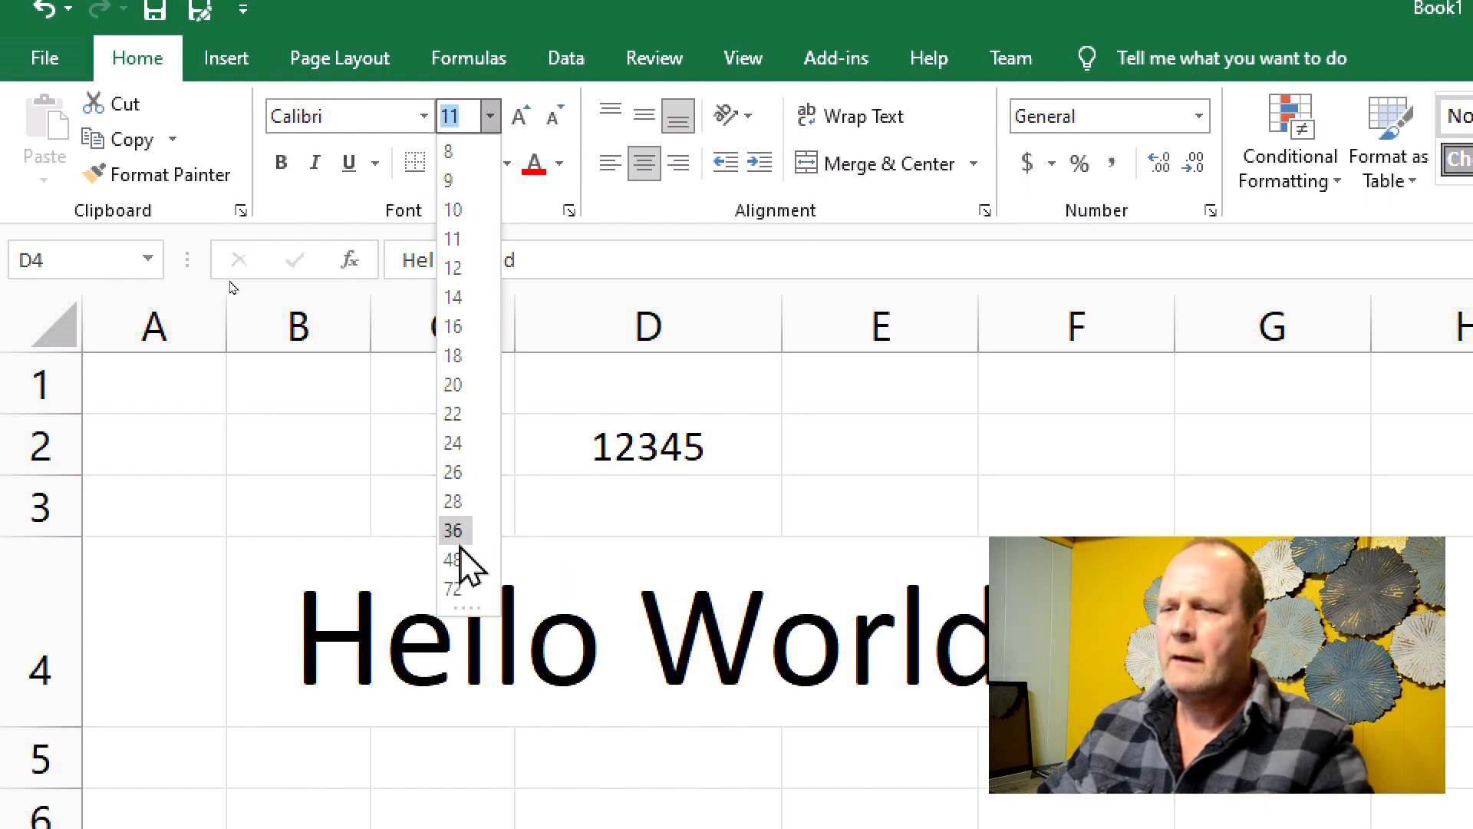
{"action": "left_click", "coordinate": [458, 472]}
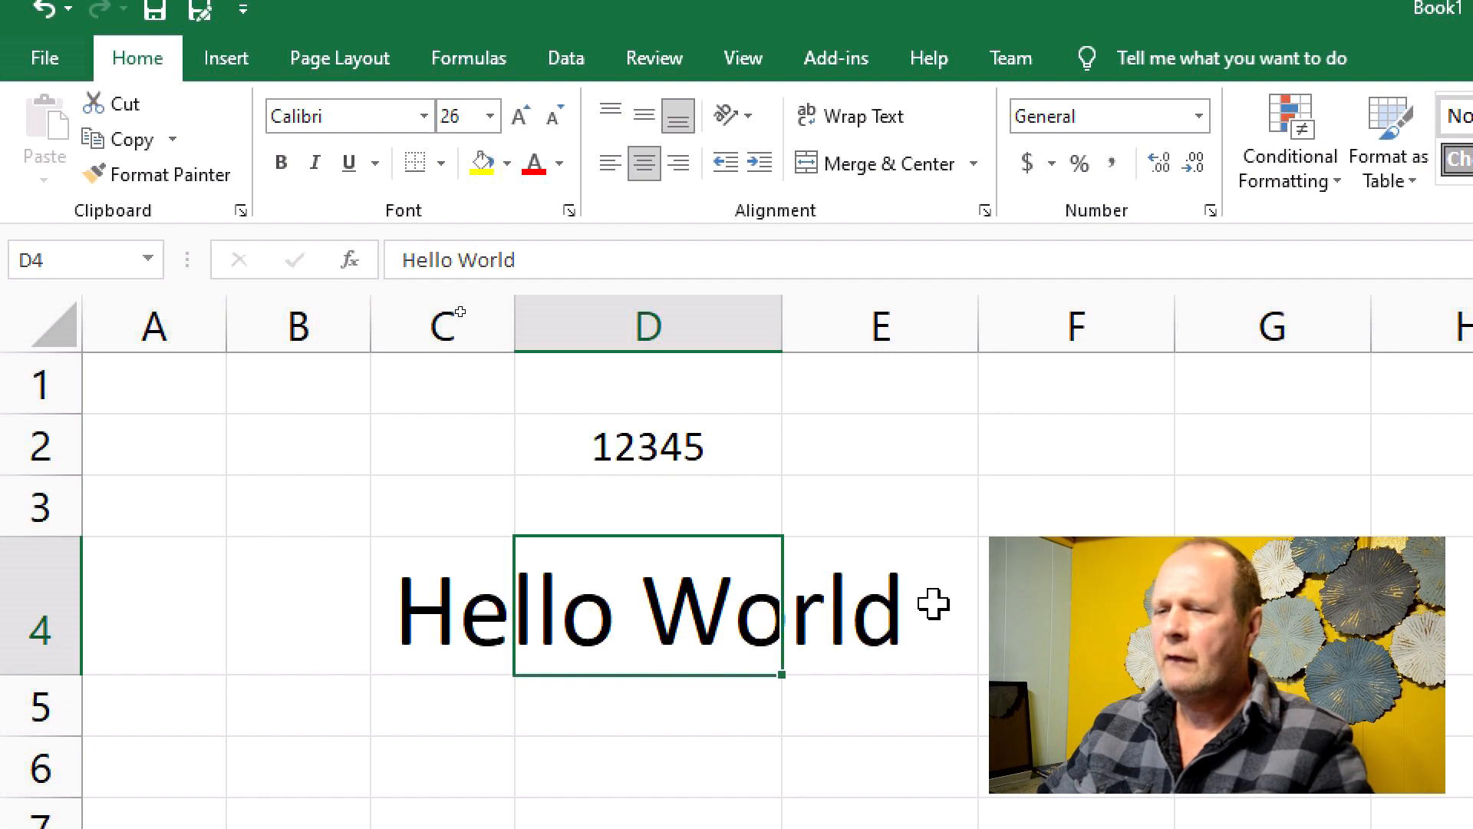
Step: Try left, right and centre alignment on the enlarged text in D4, and widen column D to fit it
{"action": "left_click", "coordinate": [610, 162]}
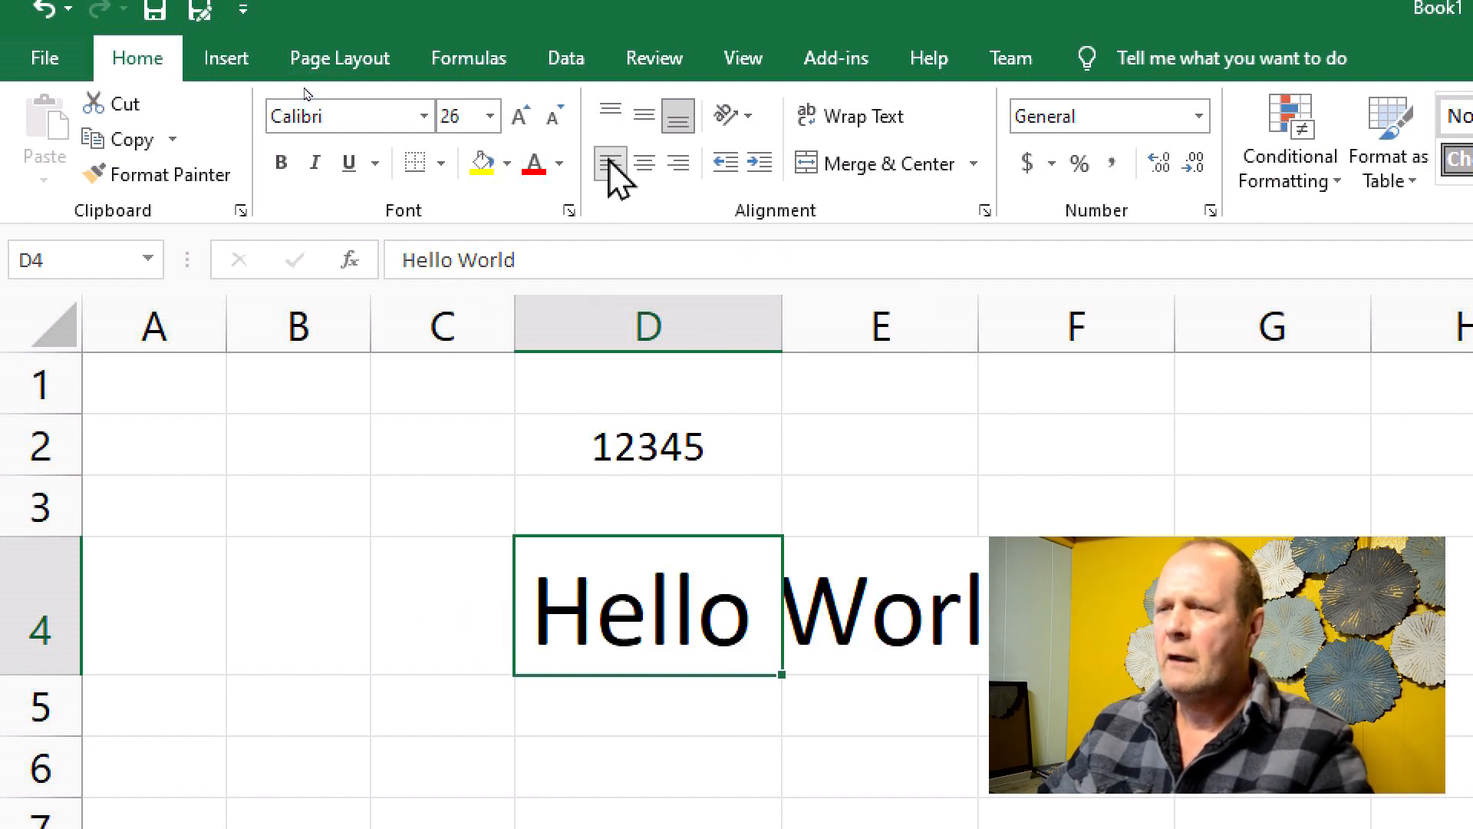
{"action": "left_click", "coordinate": [677, 165]}
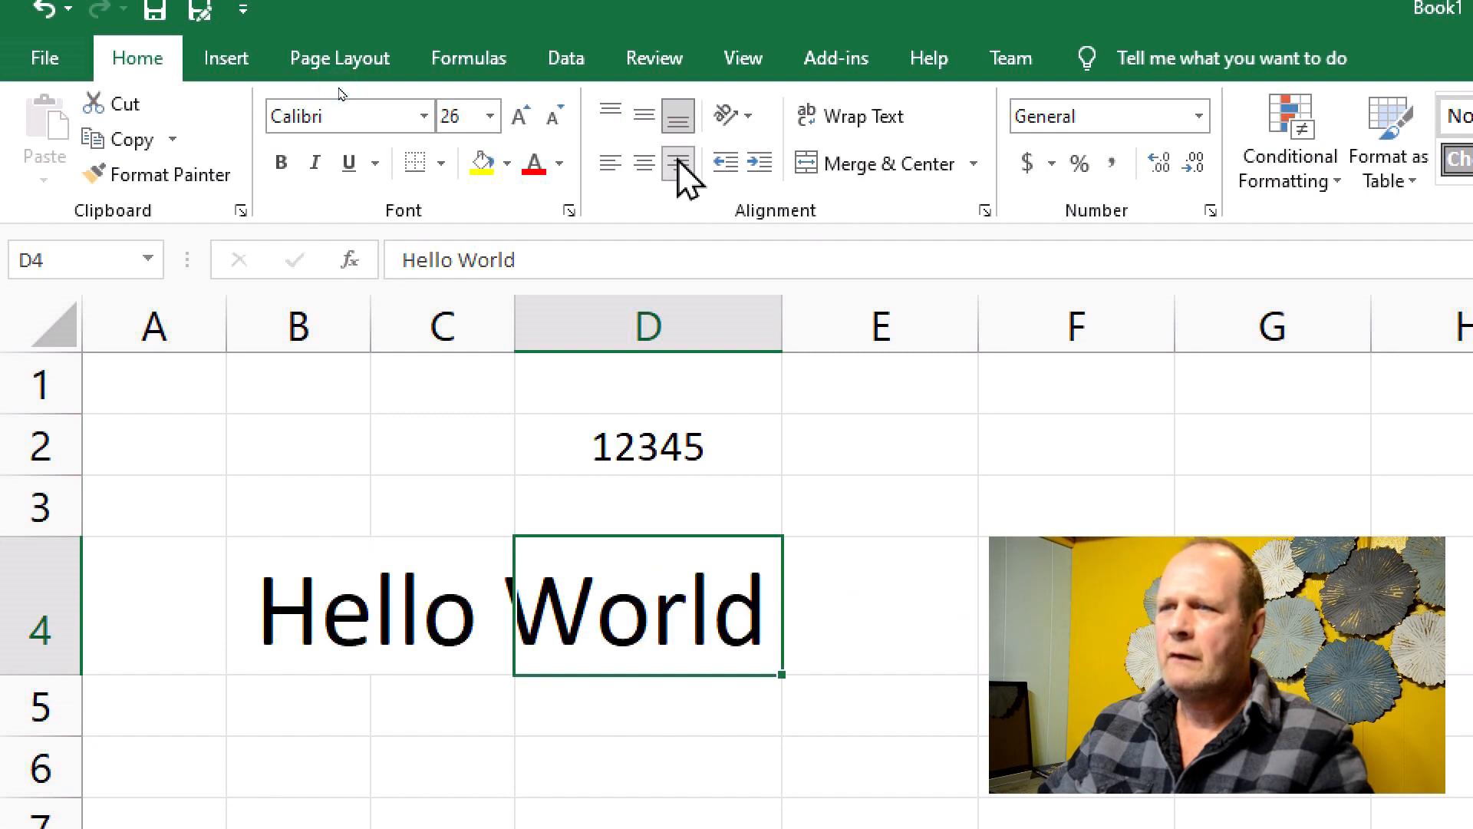
{"action": "left_click", "coordinate": [648, 163]}
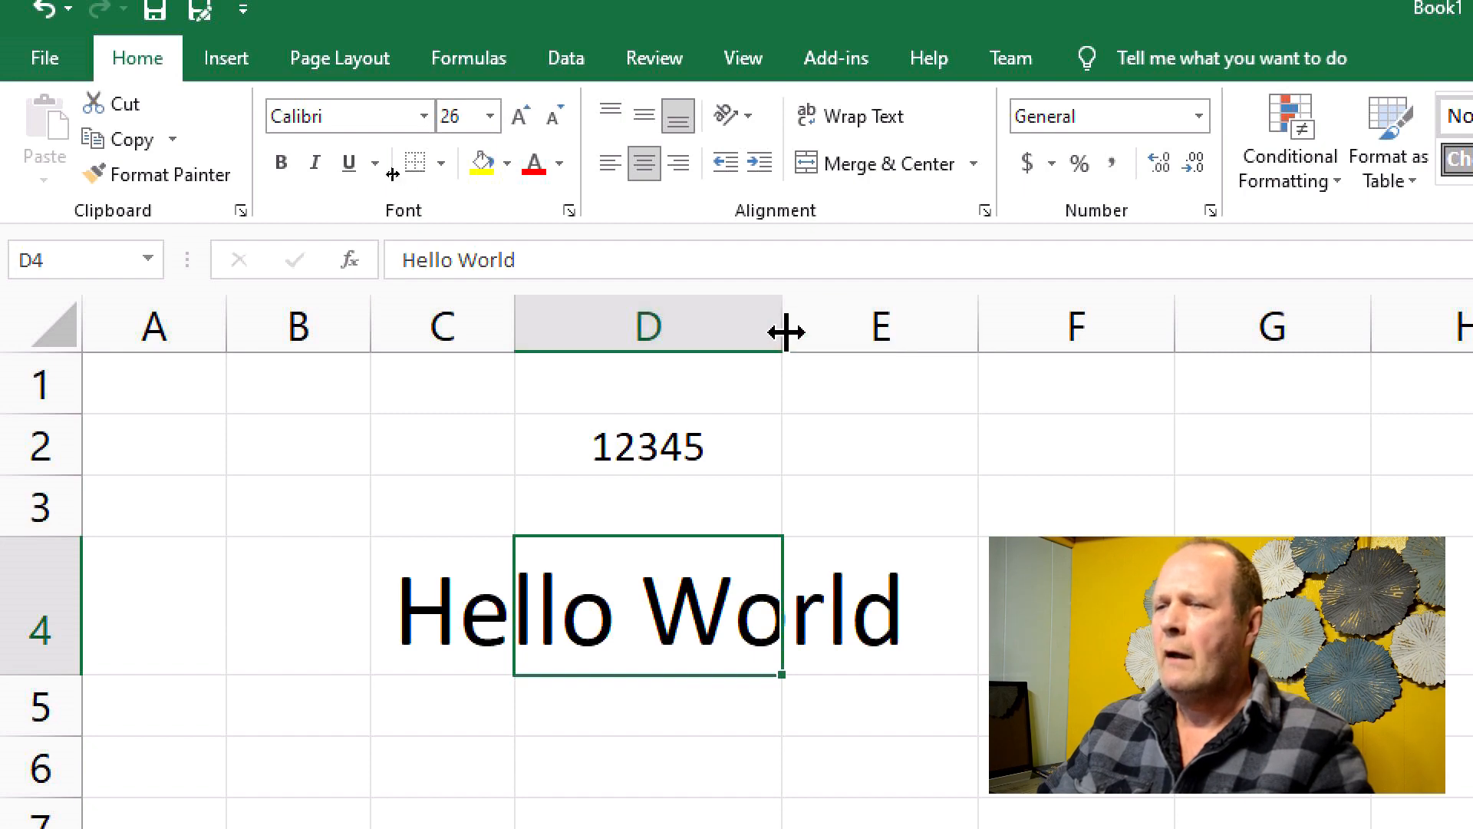
{"action": "left_click_drag", "start_coordinate": [780, 326], "coordinate": [1087, 328]}
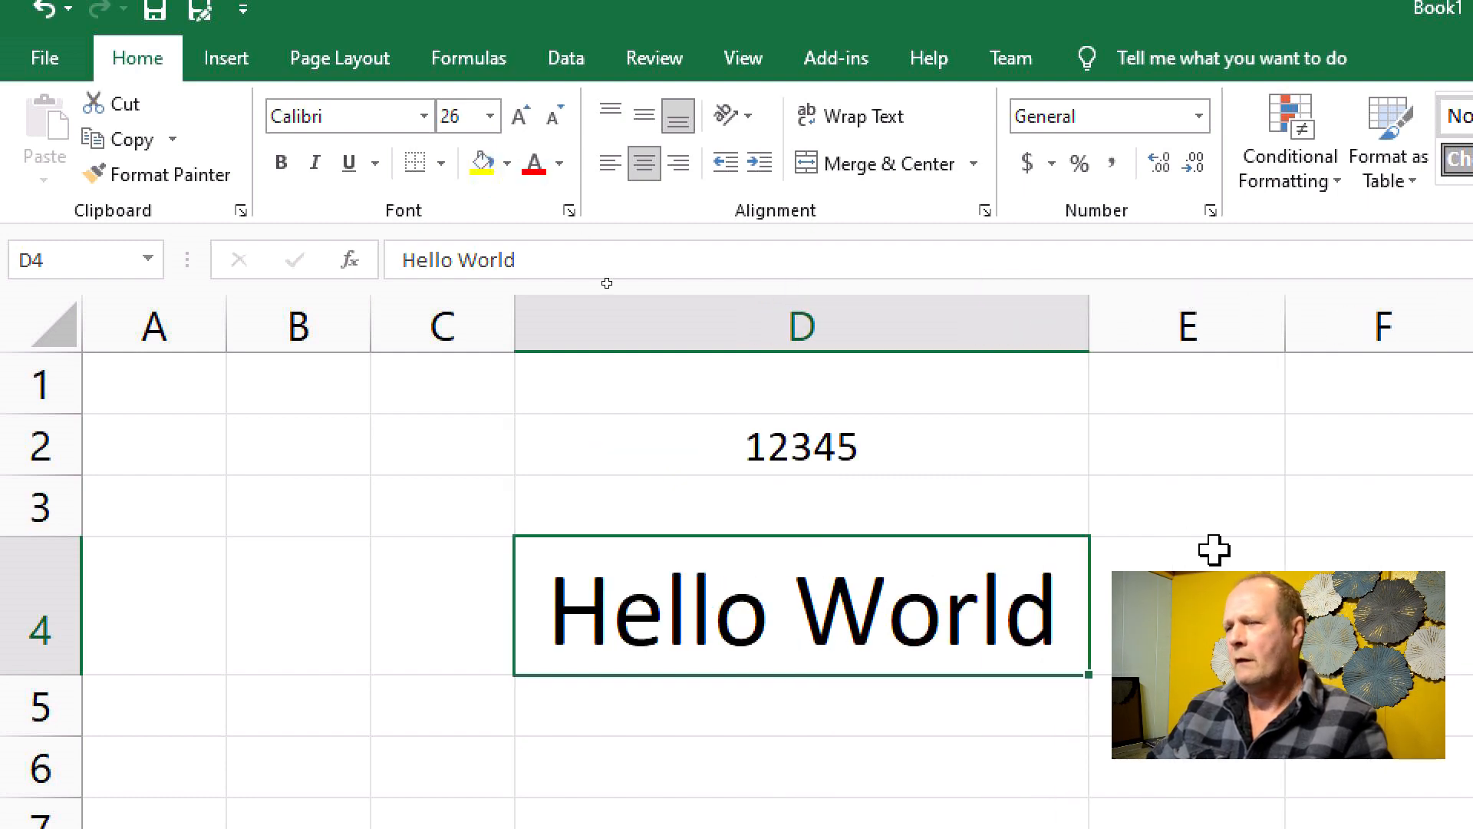
Step: Undo the column D widening, the alignment changes and the font size change on cell D4
{"action": "left_click", "coordinate": [44, 26]}
{"action": "left_click", "coordinate": [44, 25]}
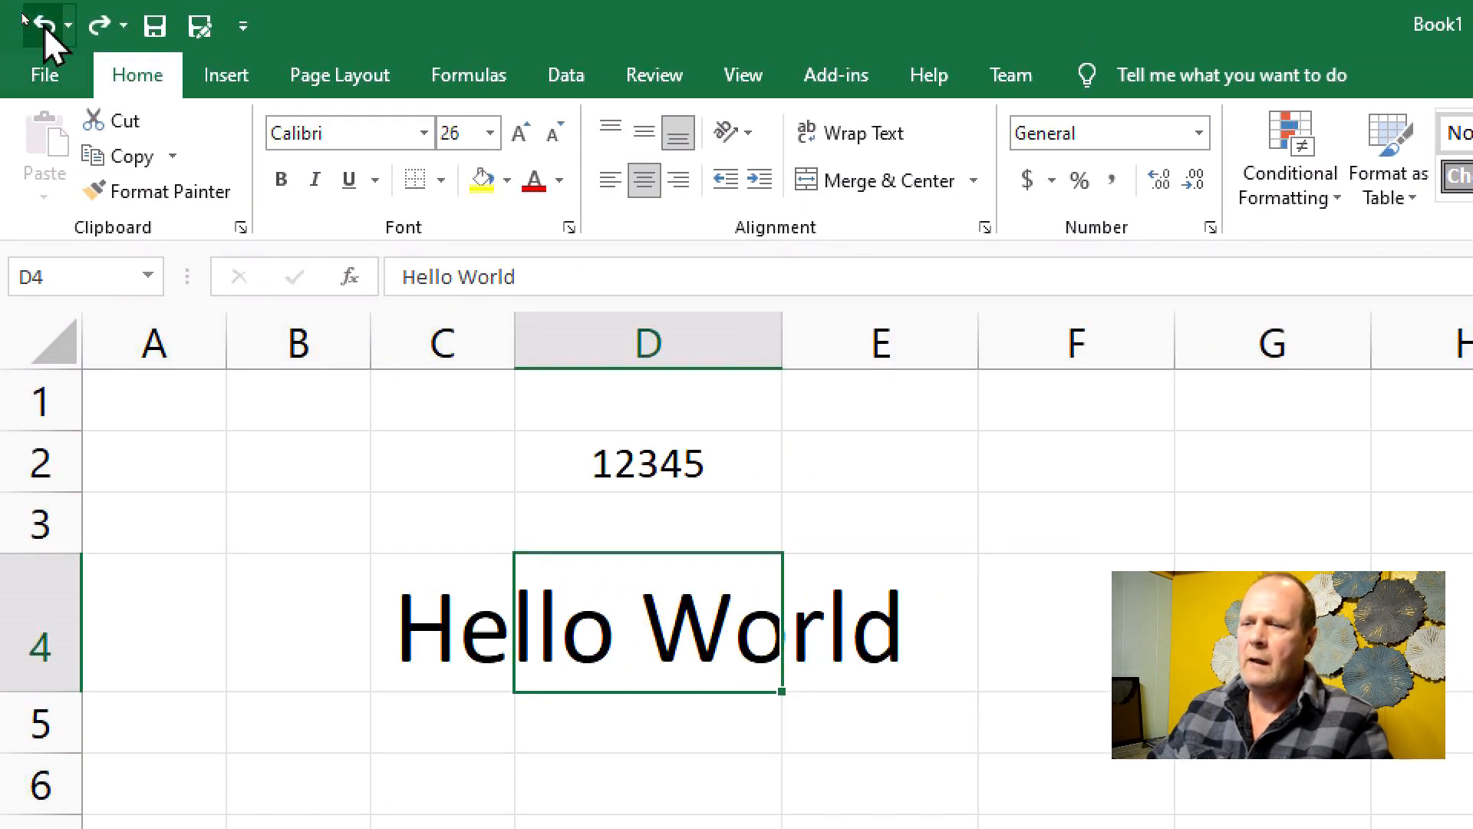
{"action": "left_click", "coordinate": [44, 25]}
{"action": "left_click", "coordinate": [44, 26]}
{"action": "left_click", "coordinate": [44, 26]}
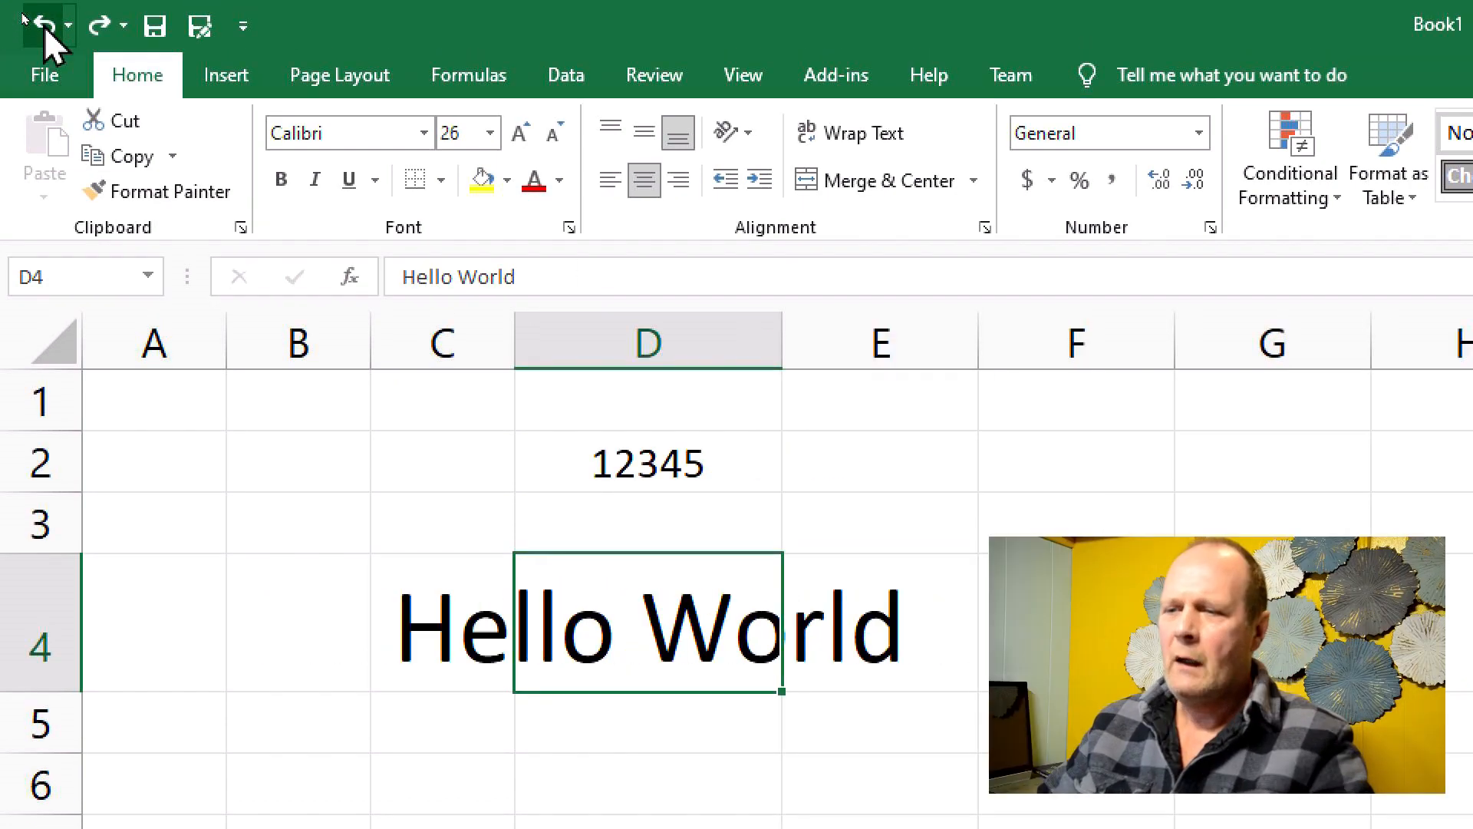
{"action": "left_click", "coordinate": [44, 25]}
{"action": "left_click", "coordinate": [421, 544]}
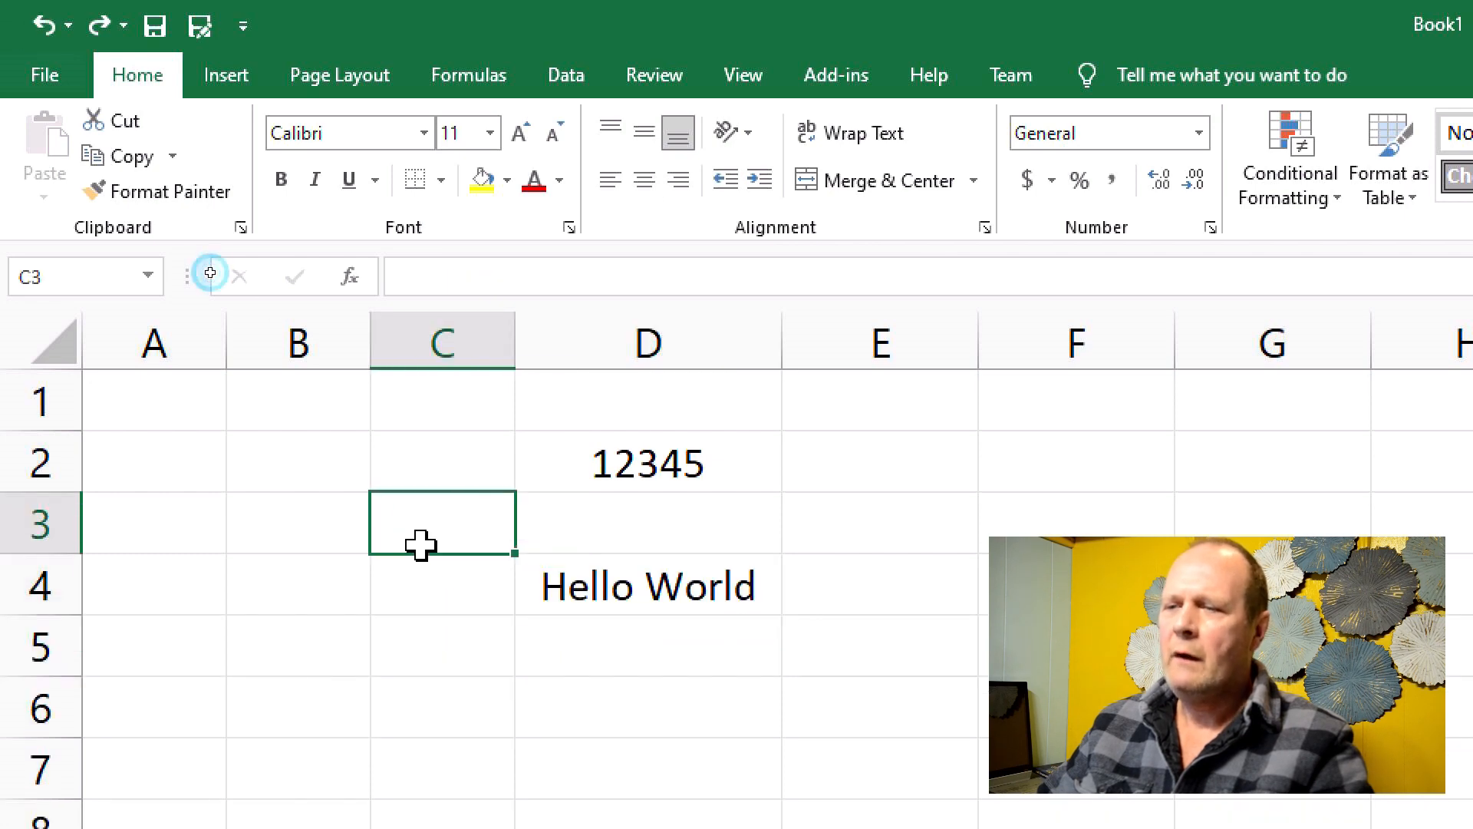
Step: Make the Hello World text in cell D4 bold, underlined and dark red
{"action": "left_click", "coordinate": [668, 606]}
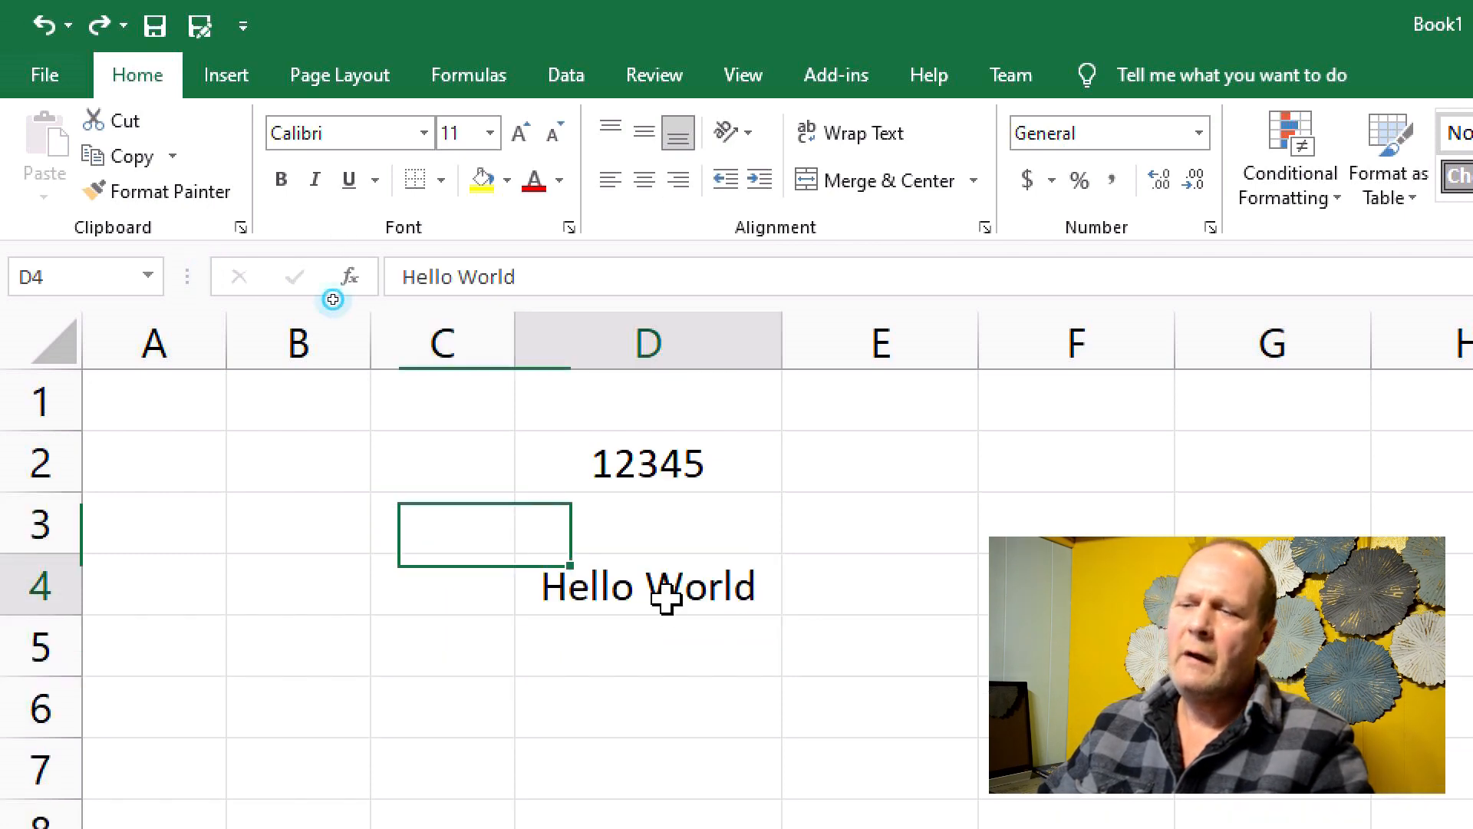
{"action": "left_click", "coordinate": [281, 179]}
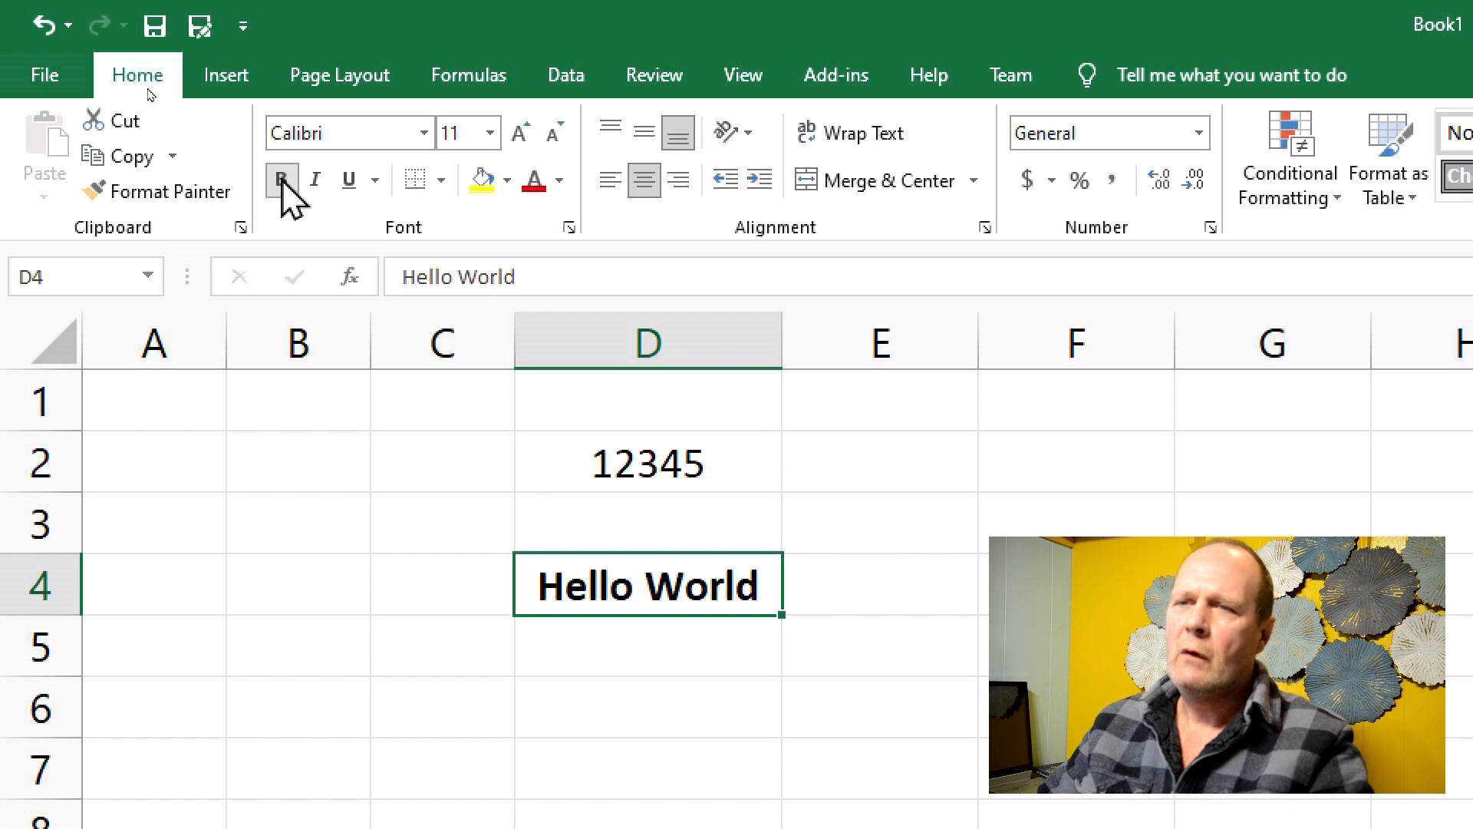
{"action": "left_click", "coordinate": [350, 182]}
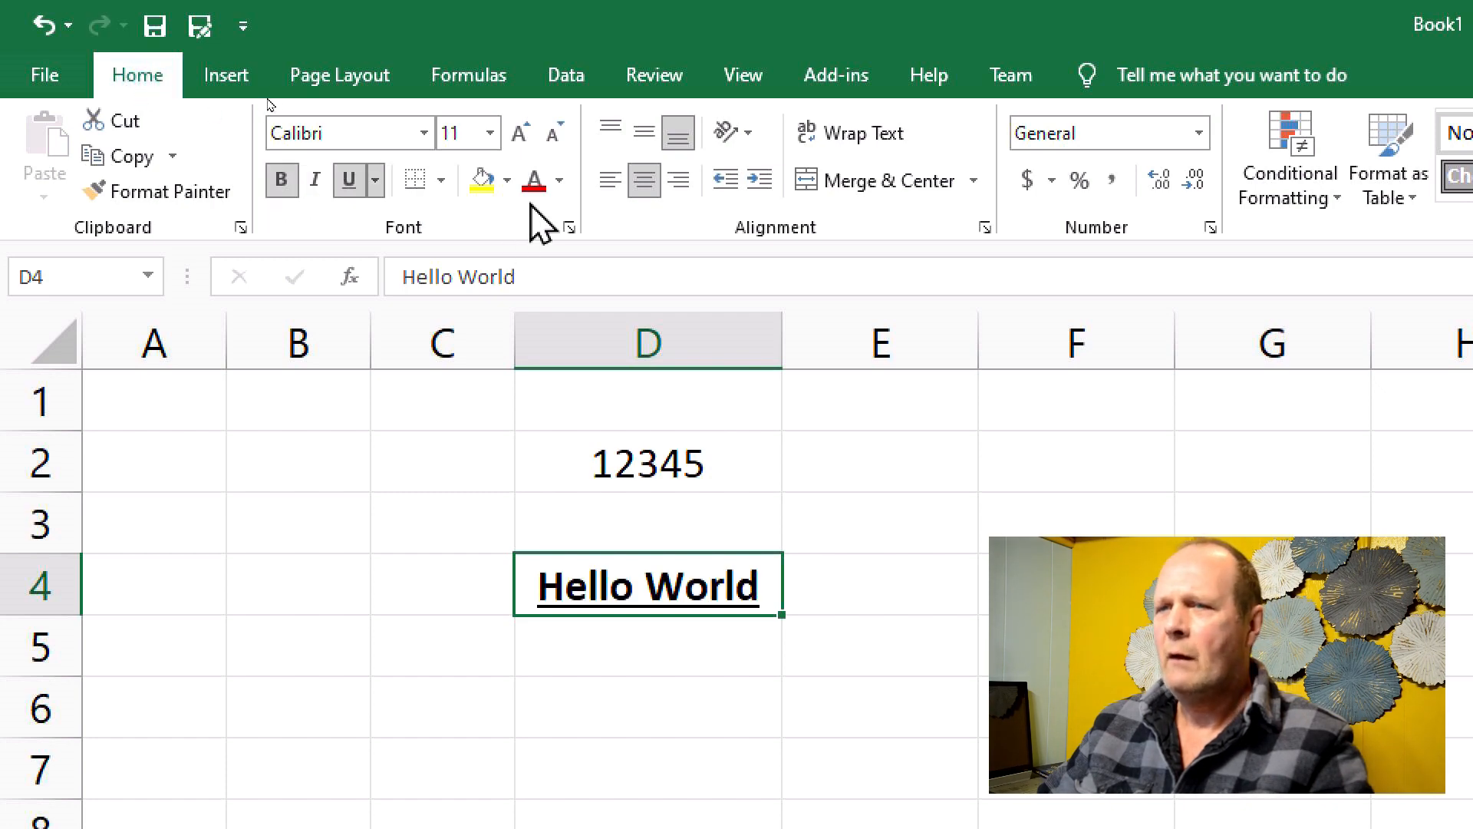
{"action": "left_click", "coordinate": [559, 181]}
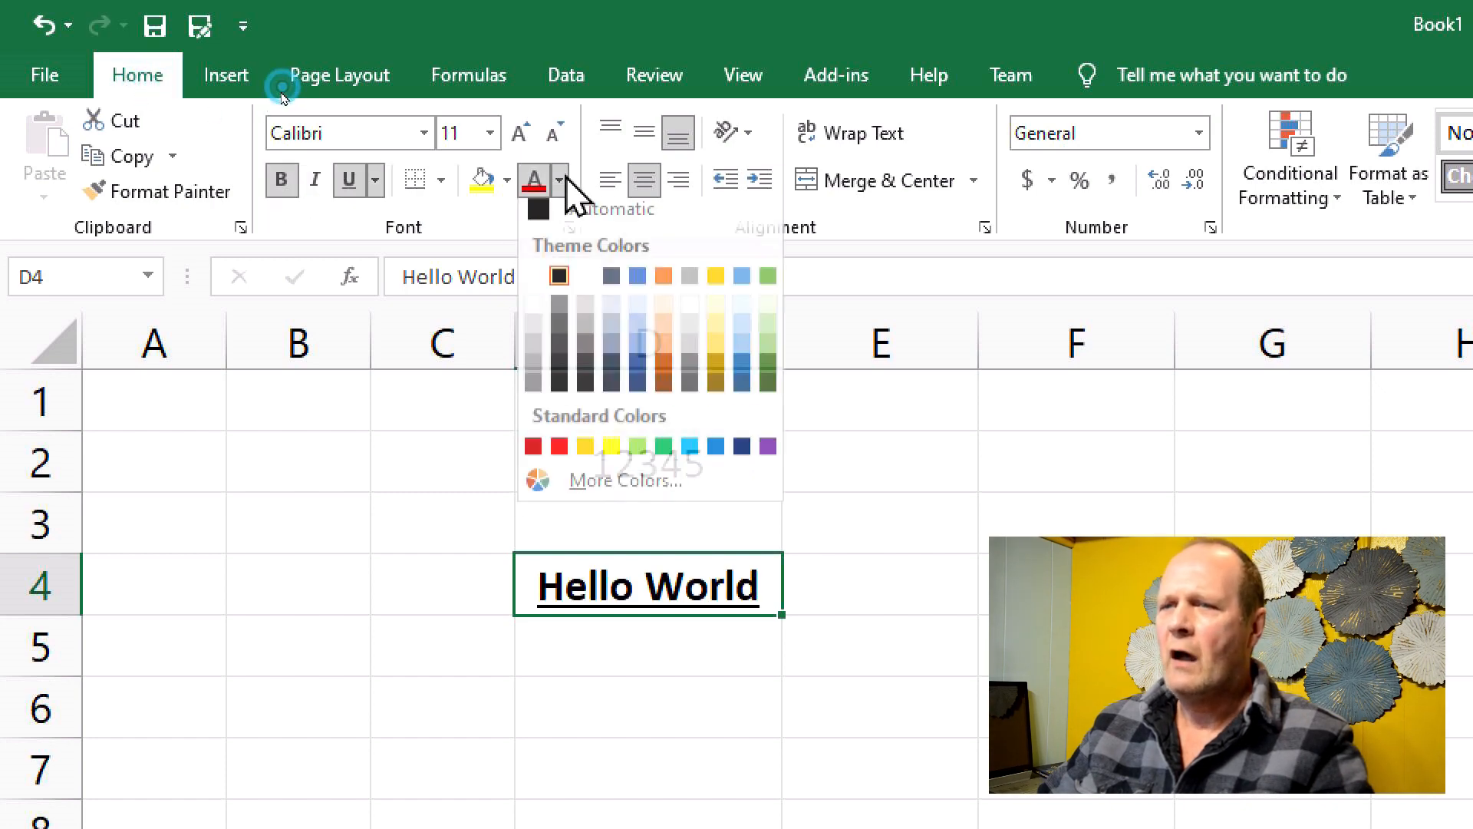
{"action": "left_click", "coordinate": [539, 456]}
{"action": "left_click", "coordinate": [460, 598]}
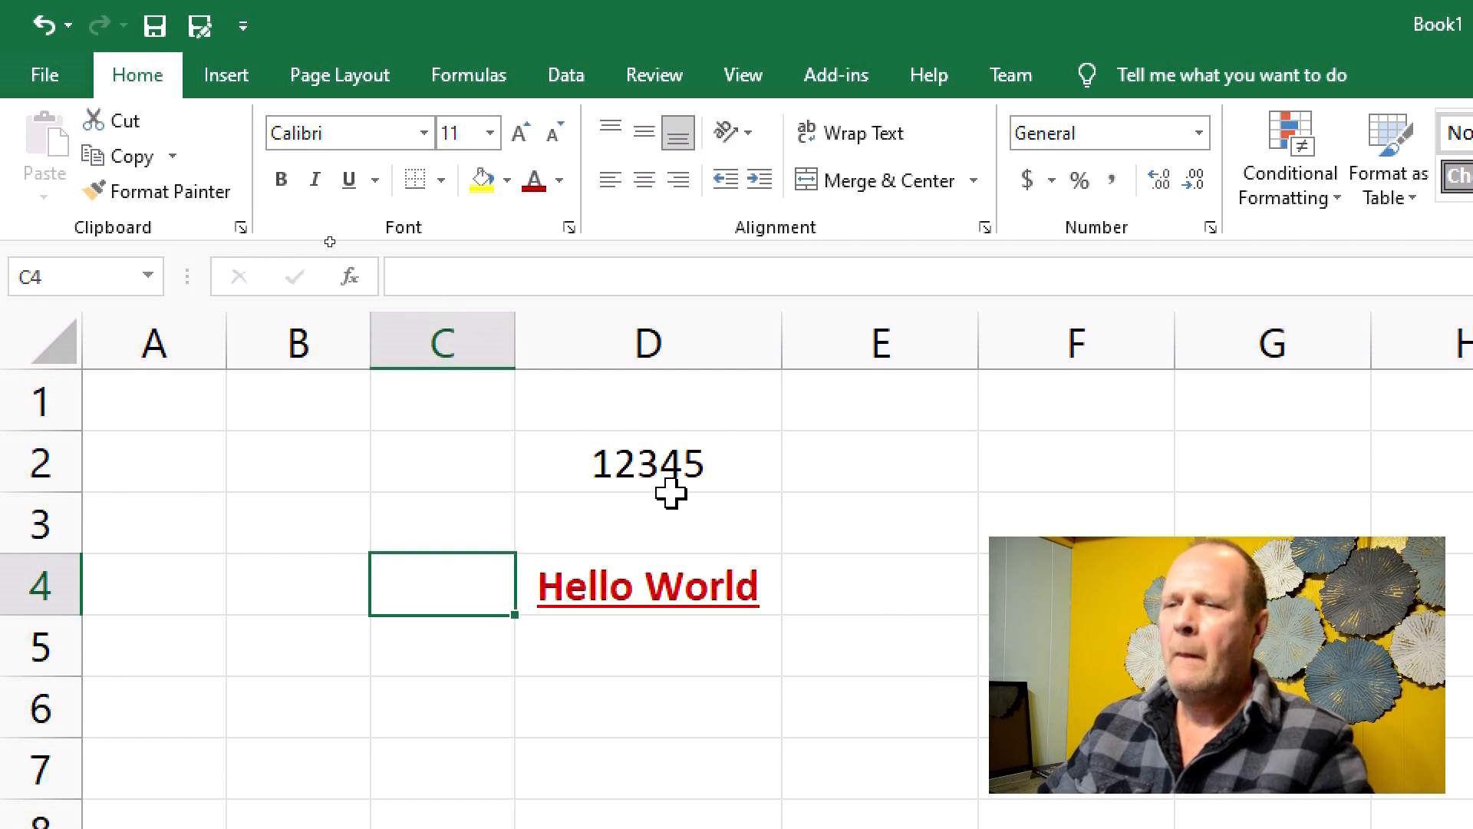
Step: Apply the Currency number format to cell D2
{"action": "left_click", "coordinate": [648, 464]}
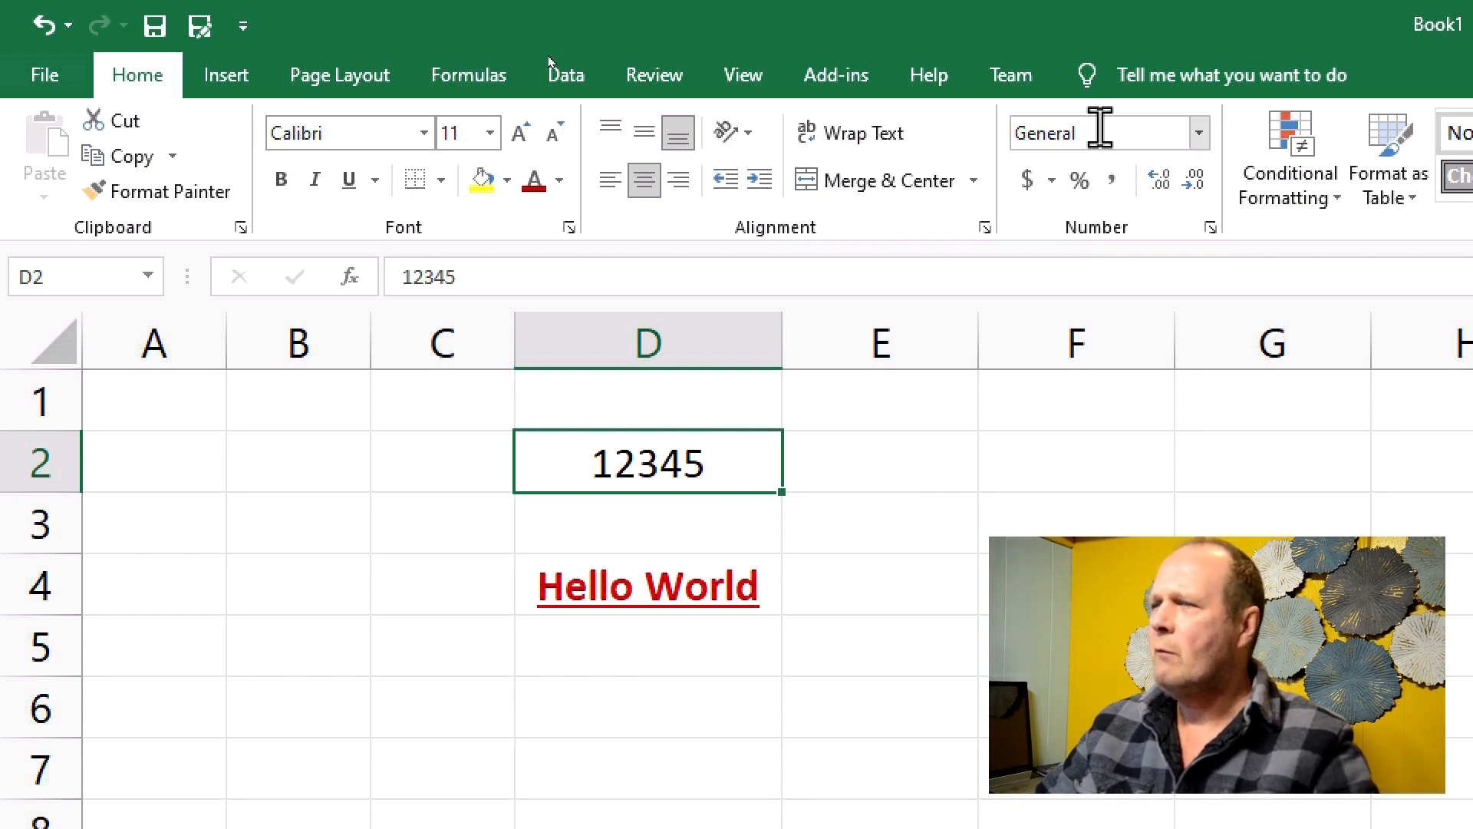
{"action": "left_click", "coordinate": [1202, 134]}
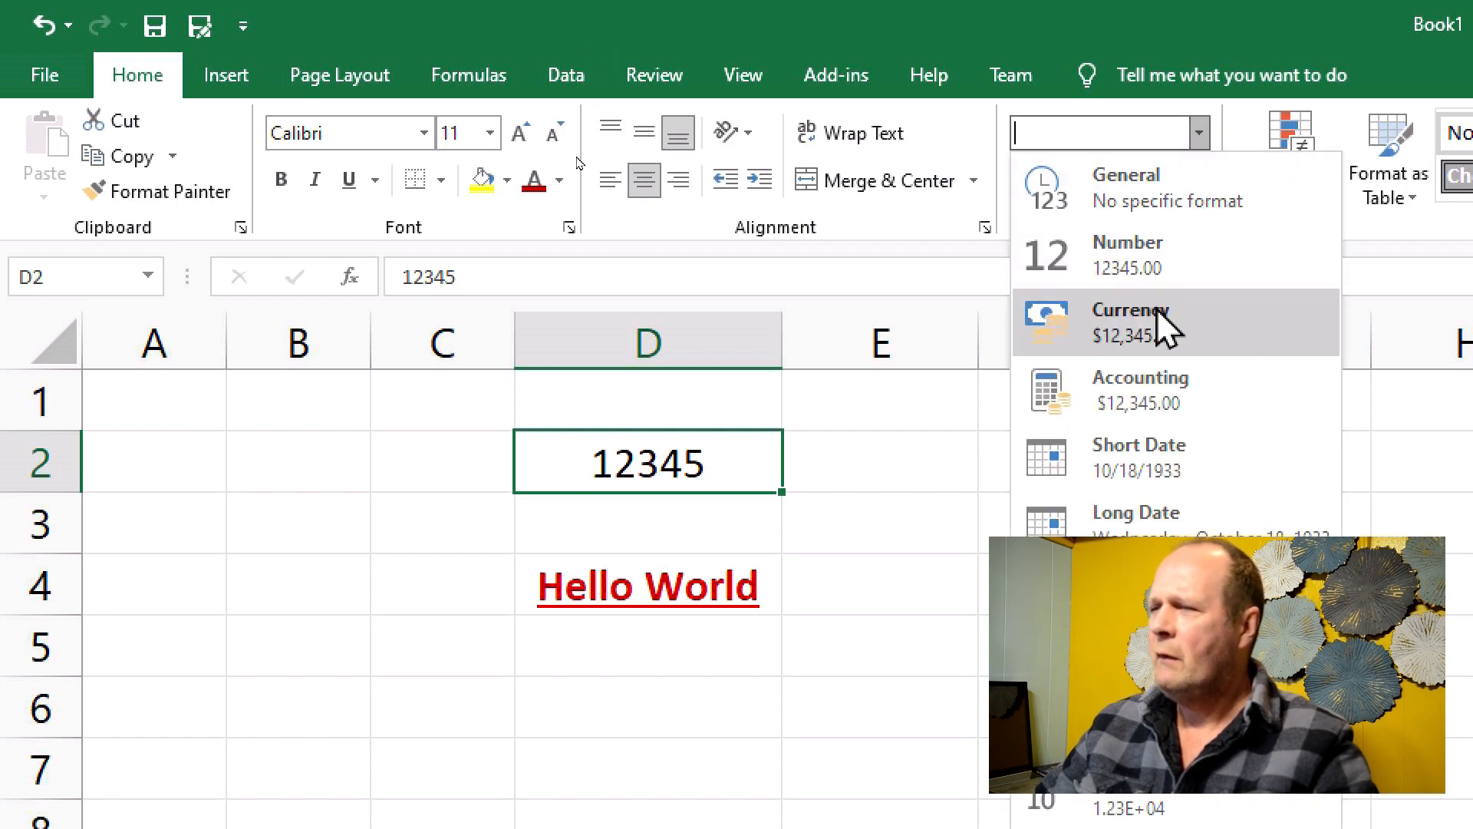
{"action": "left_click", "coordinate": [1143, 321]}
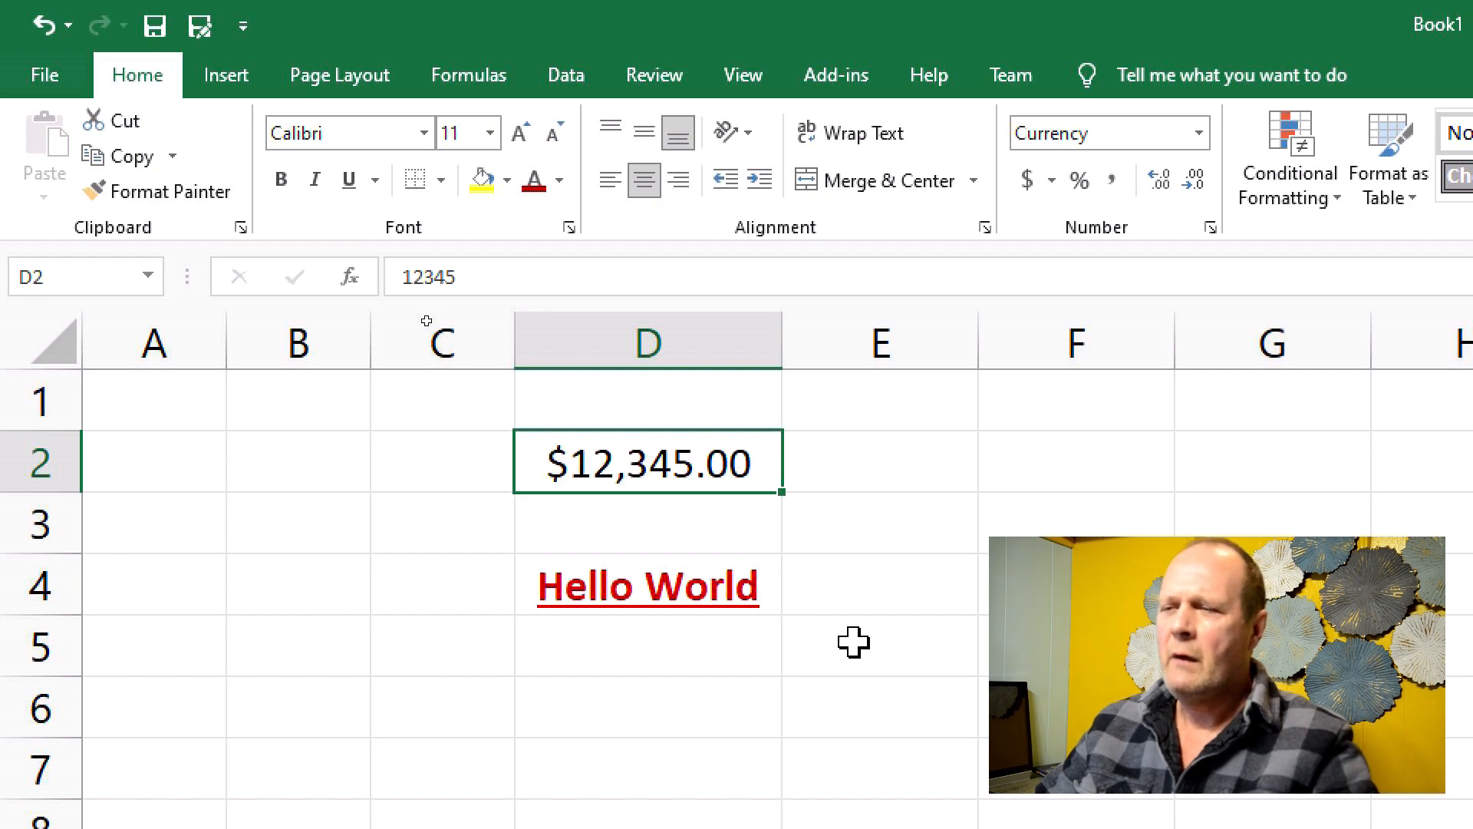
Step: Apply the Number format to cell D2 and reduce it to no decimal places
{"action": "left_click", "coordinate": [1198, 134]}
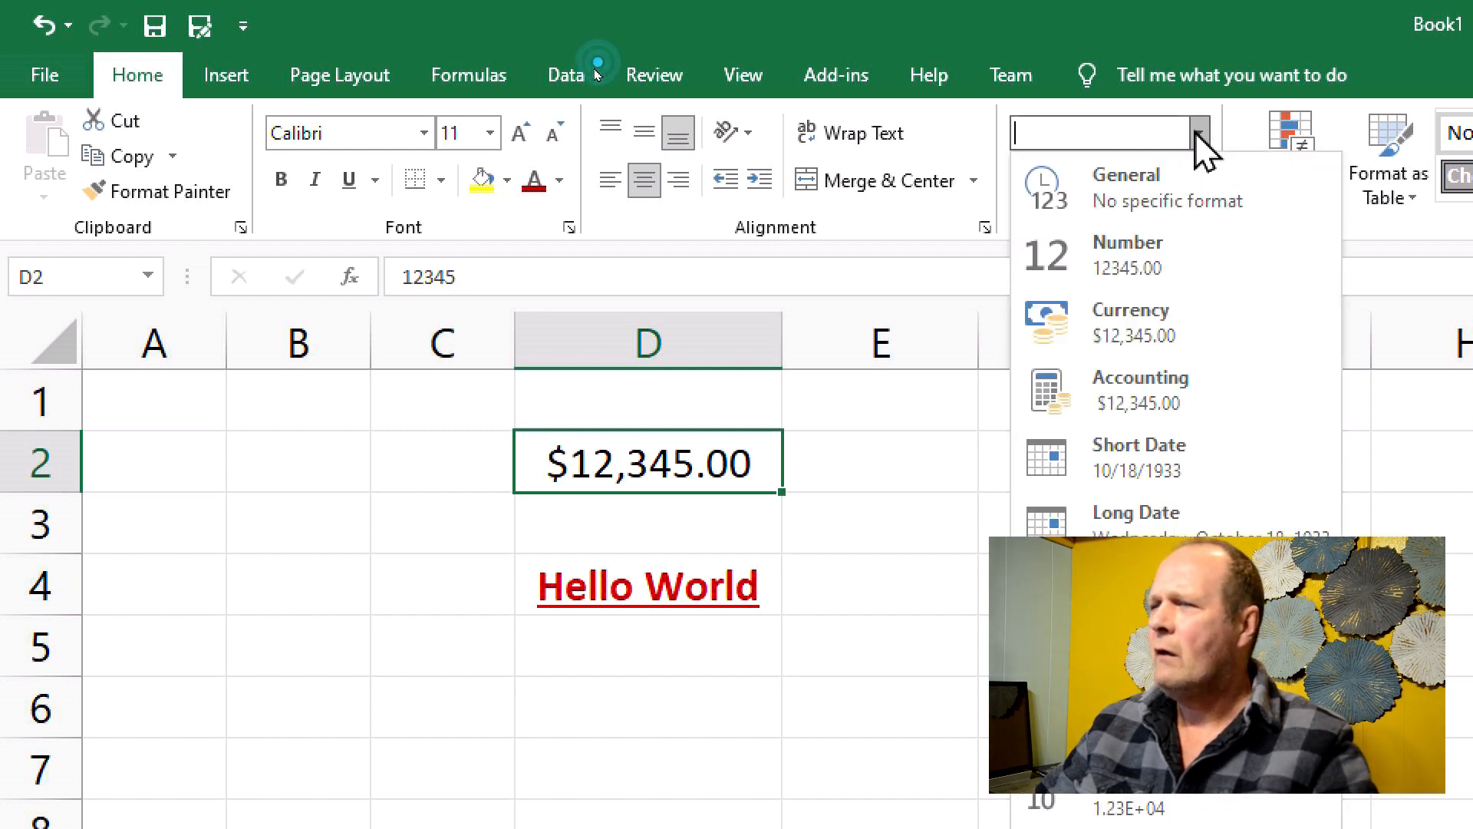
{"action": "left_click", "coordinate": [1142, 253]}
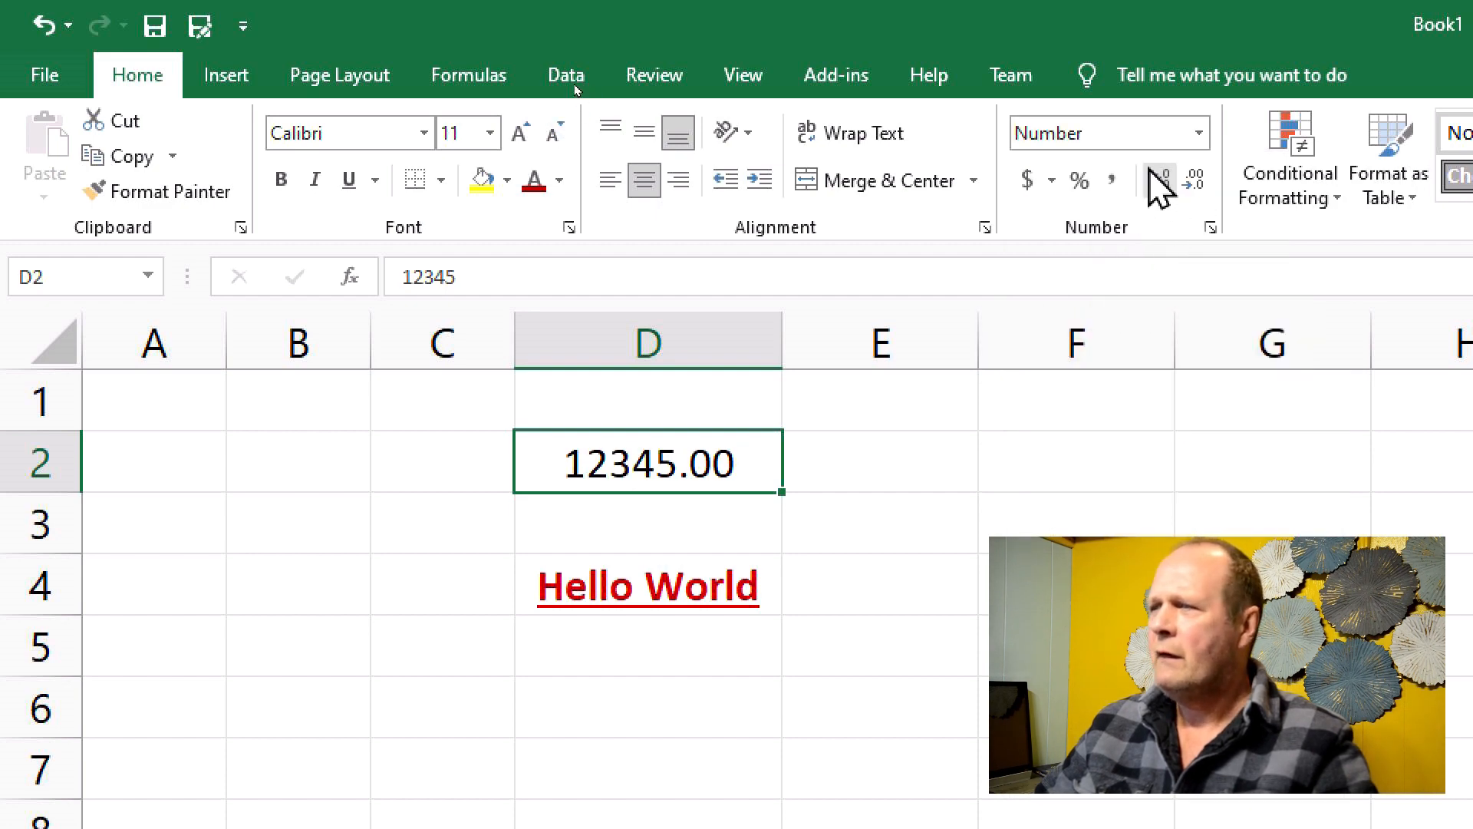
{"action": "left_click", "coordinate": [1193, 184]}
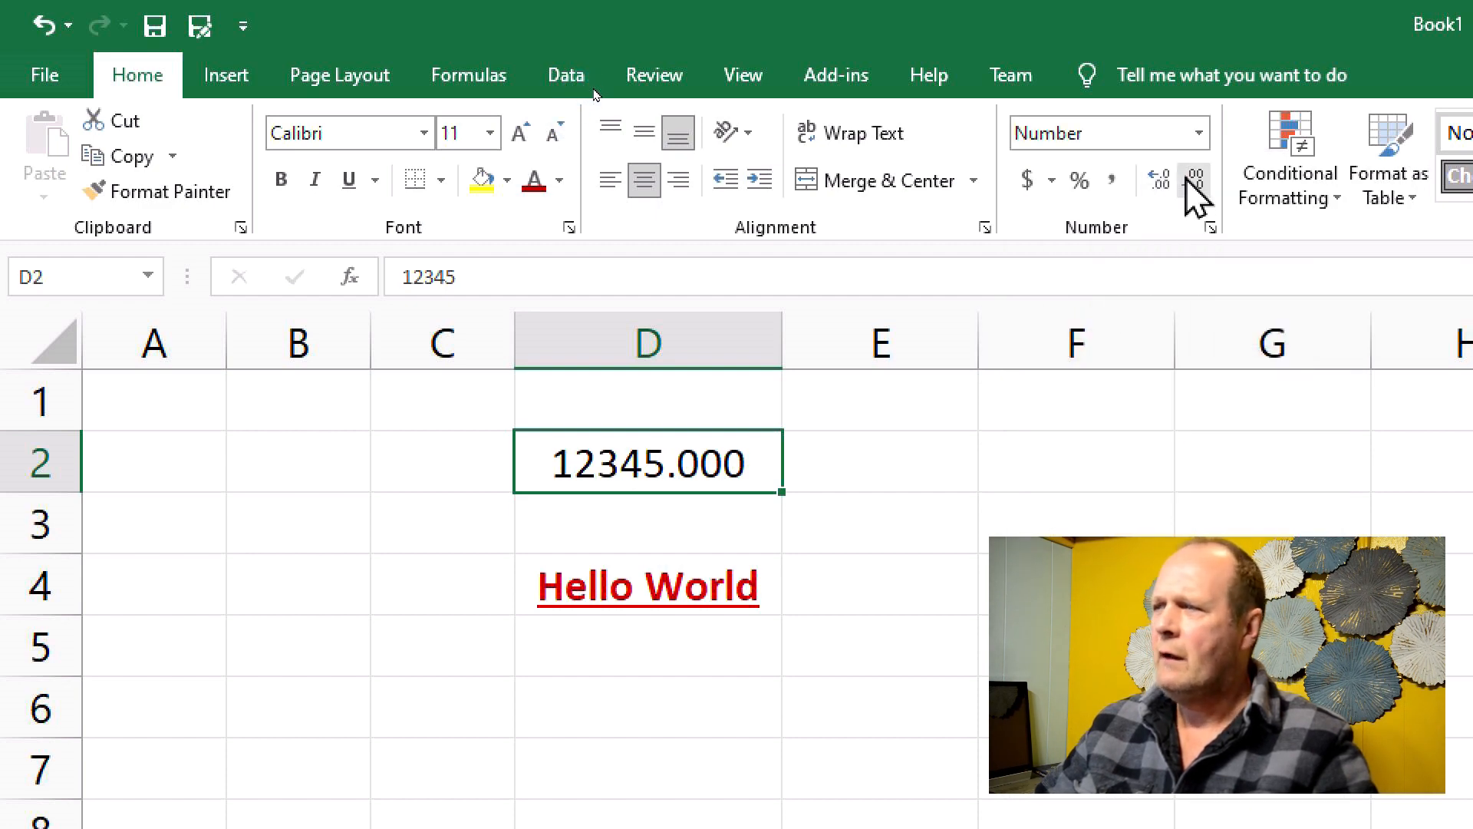
{"action": "left_click", "coordinate": [1197, 181]}
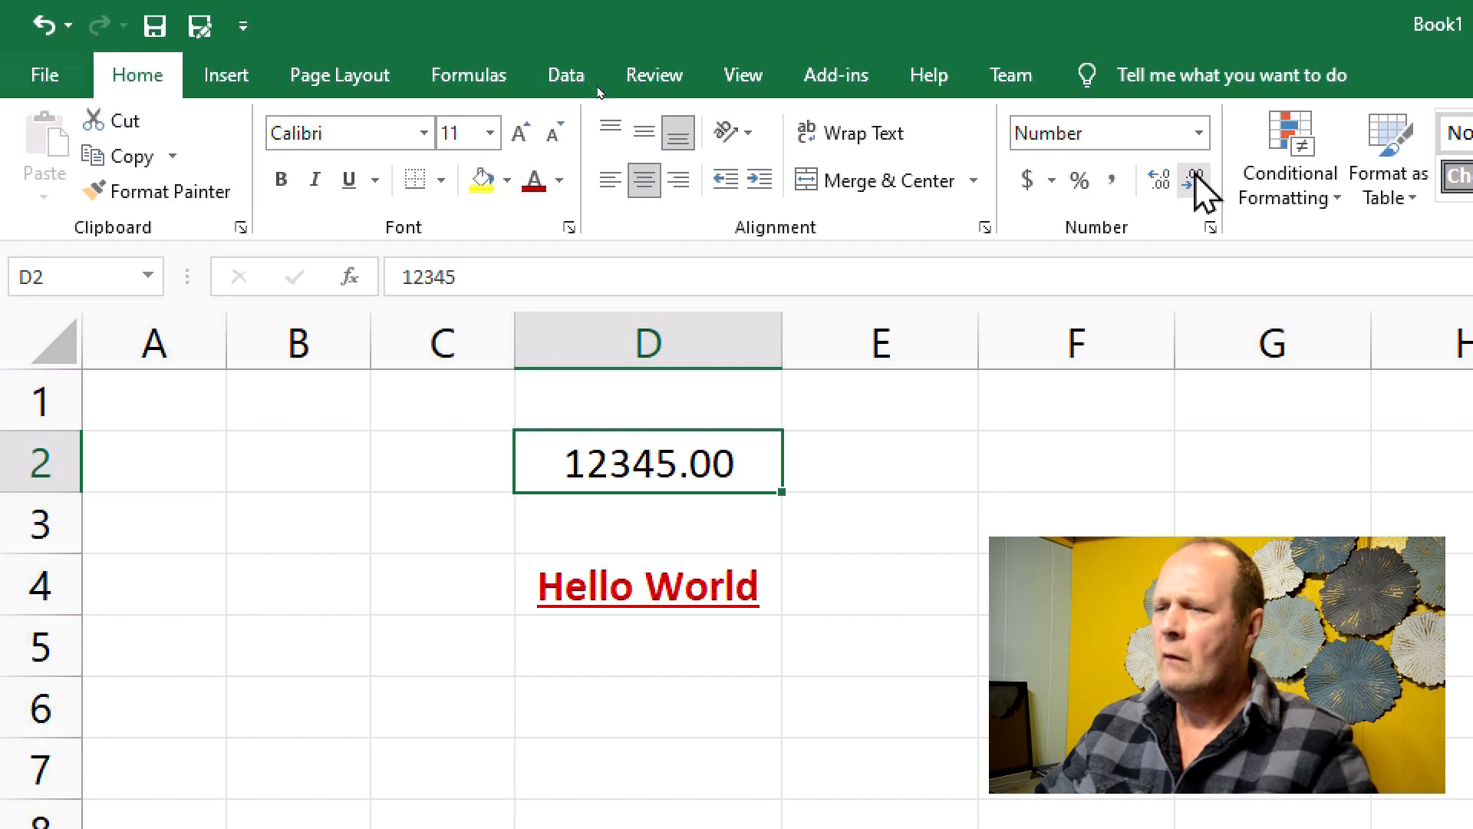
{"action": "left_click", "coordinate": [1196, 180]}
{"action": "left_click", "coordinate": [1197, 182]}
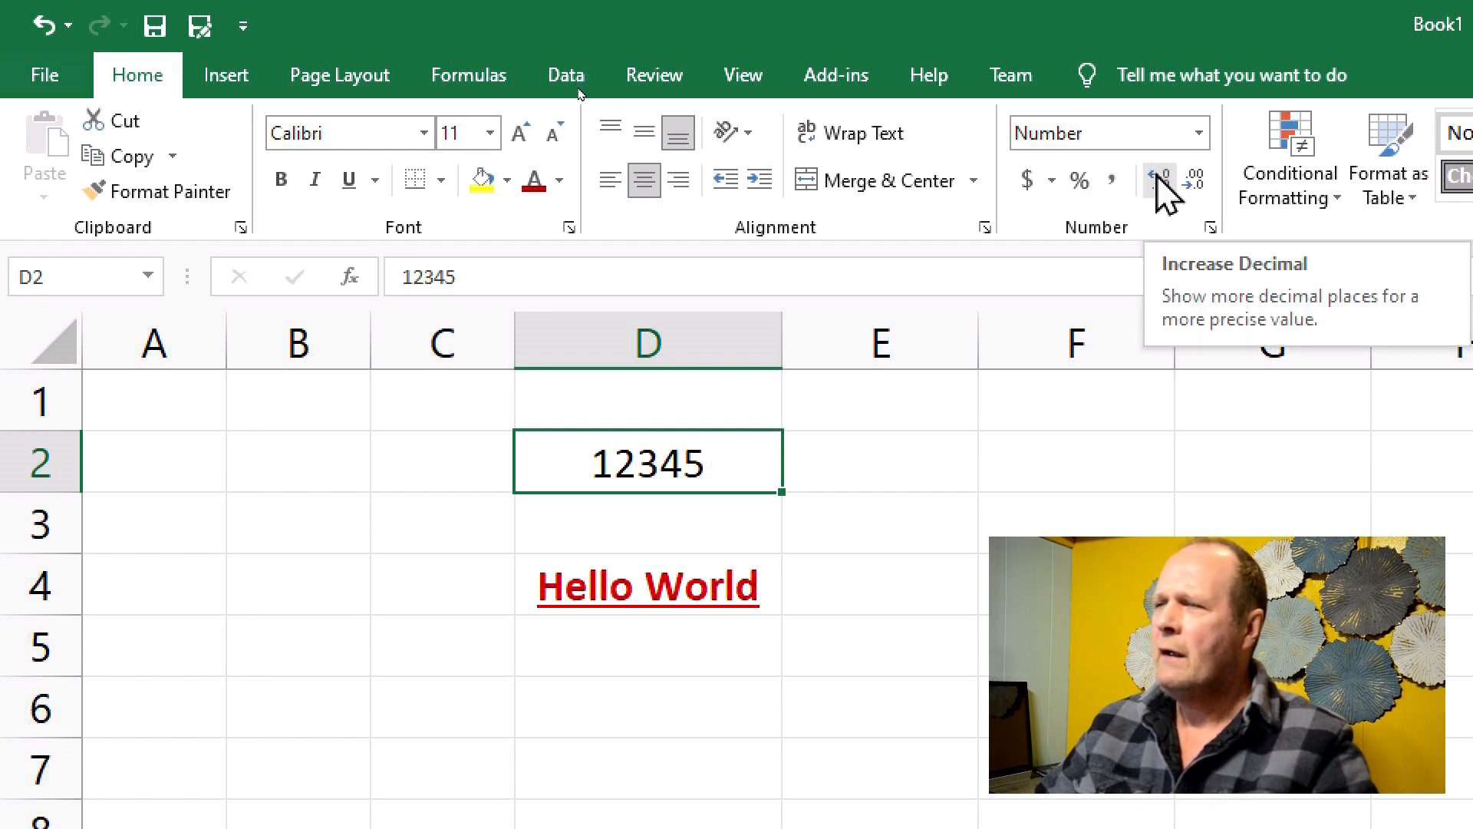
Step: Try the Accounting format on cell D2 and undo it
{"action": "left_click", "coordinate": [1025, 182]}
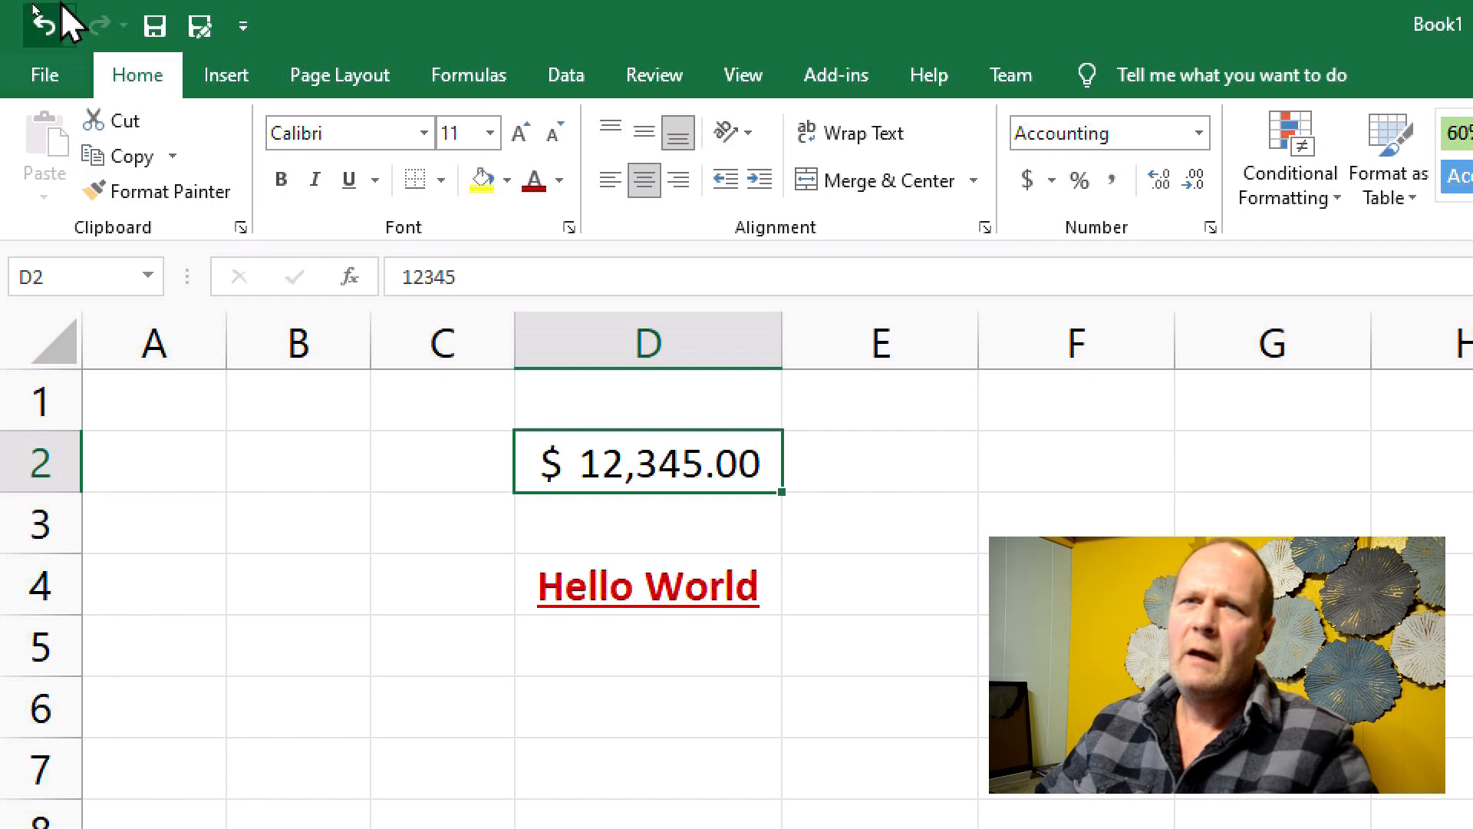
{"action": "left_click", "coordinate": [44, 25]}
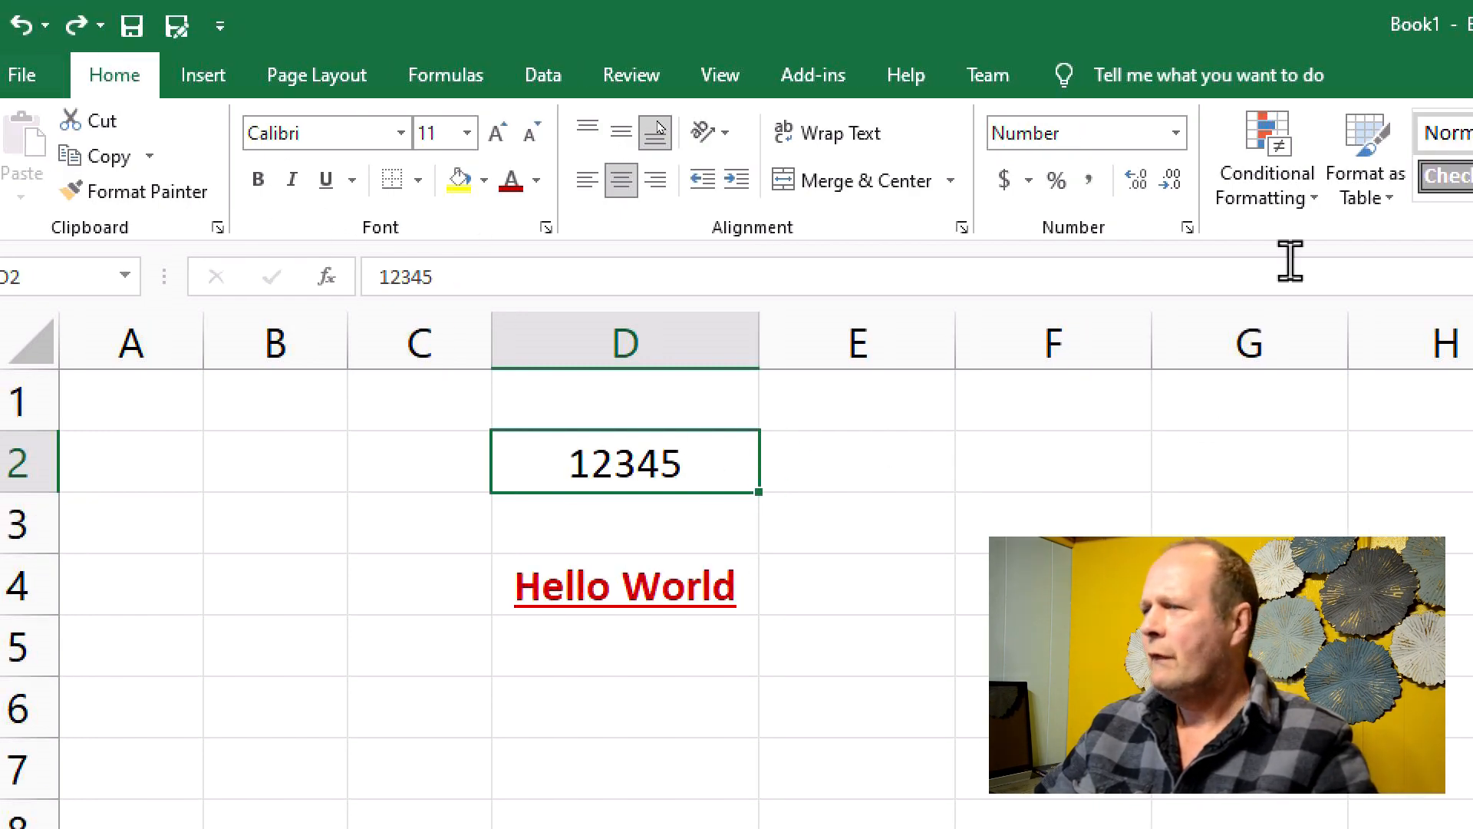
Step: Examine the number and border settings in the Format Cells dialog for cell D2, leaving them unapplied
{"action": "left_click", "coordinate": [1186, 227]}
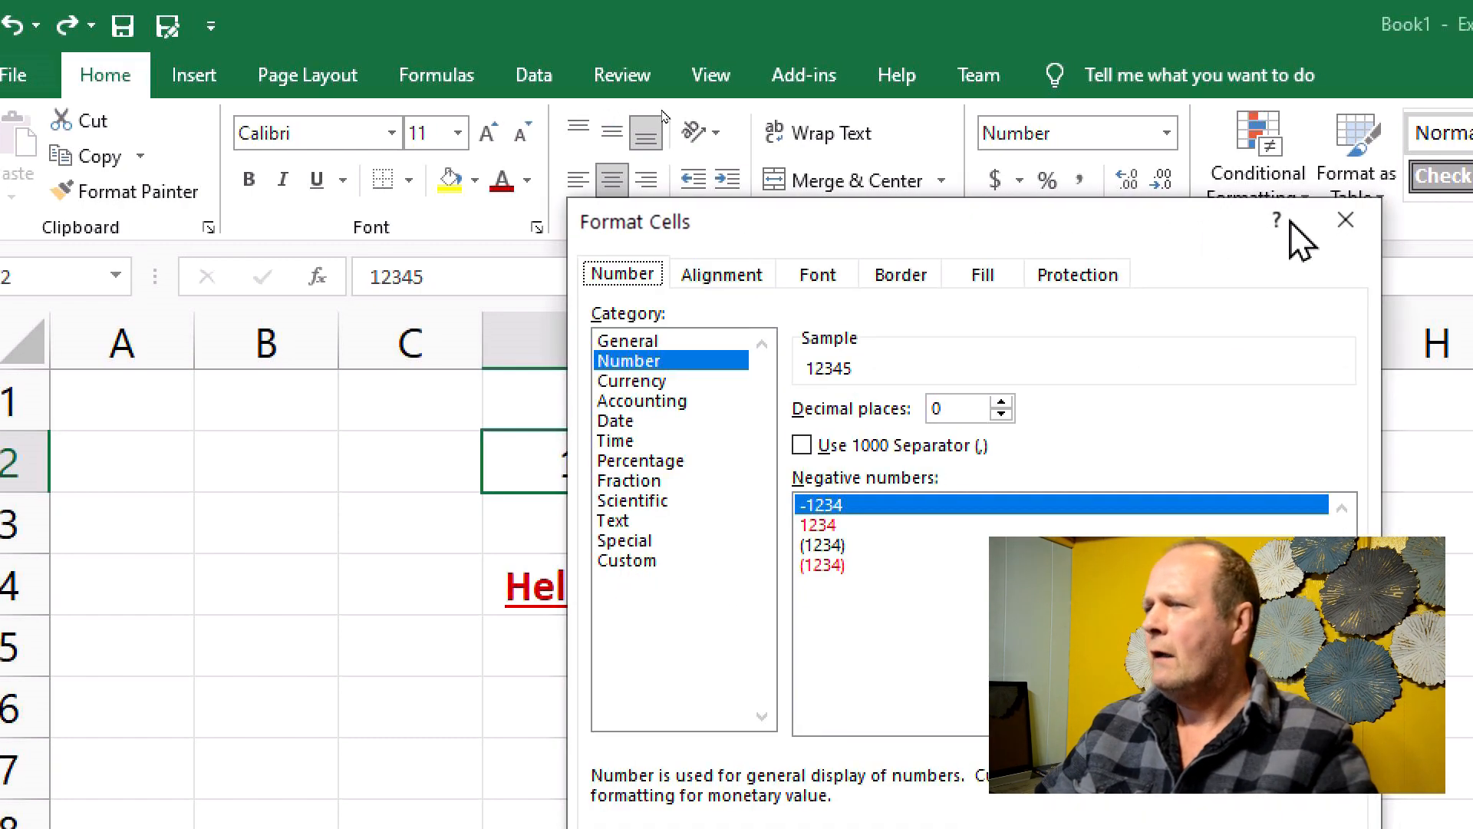
{"action": "left_click", "coordinate": [1353, 220]}
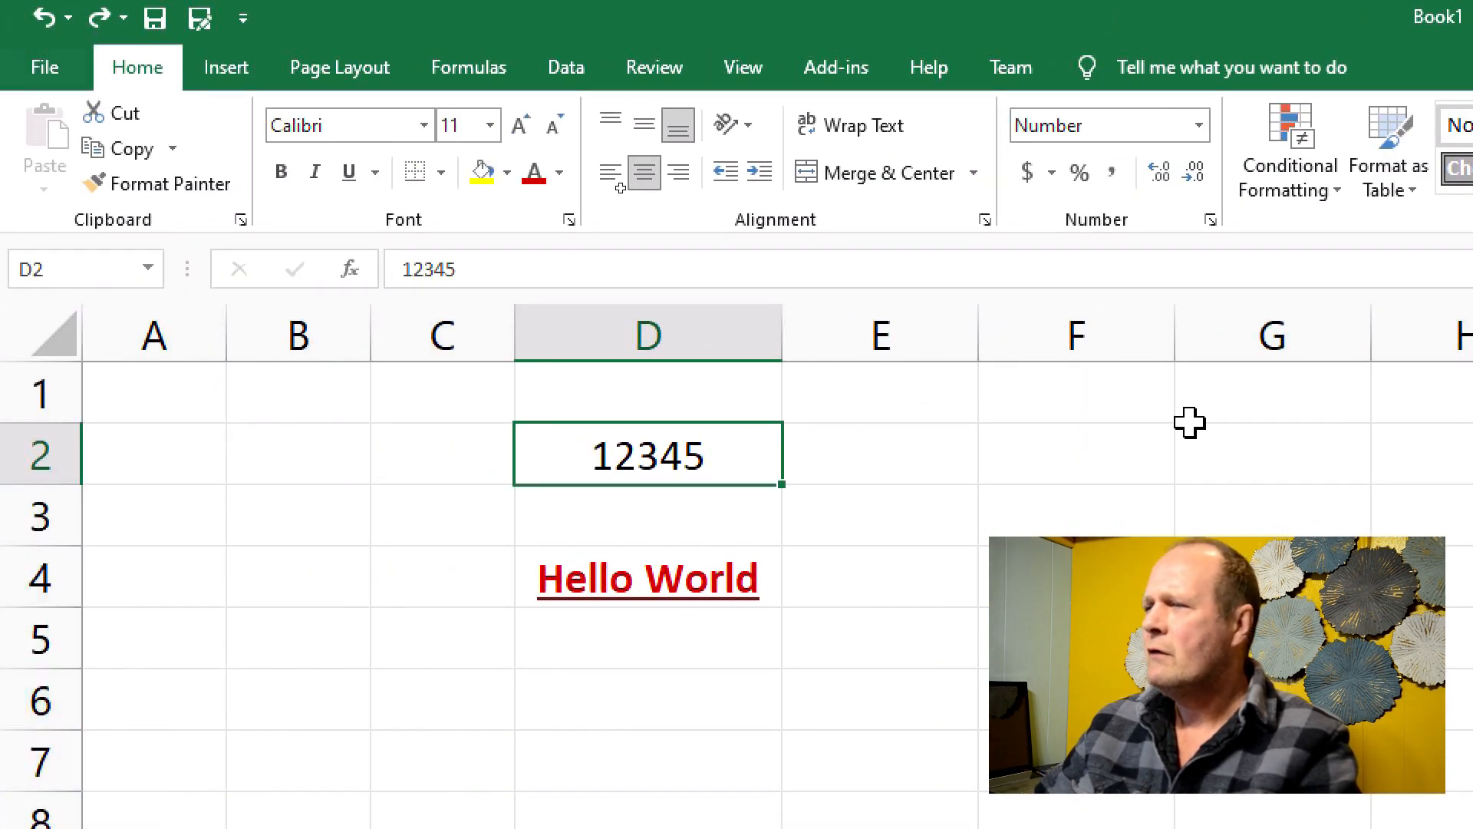
{"action": "left_click", "coordinate": [1210, 220]}
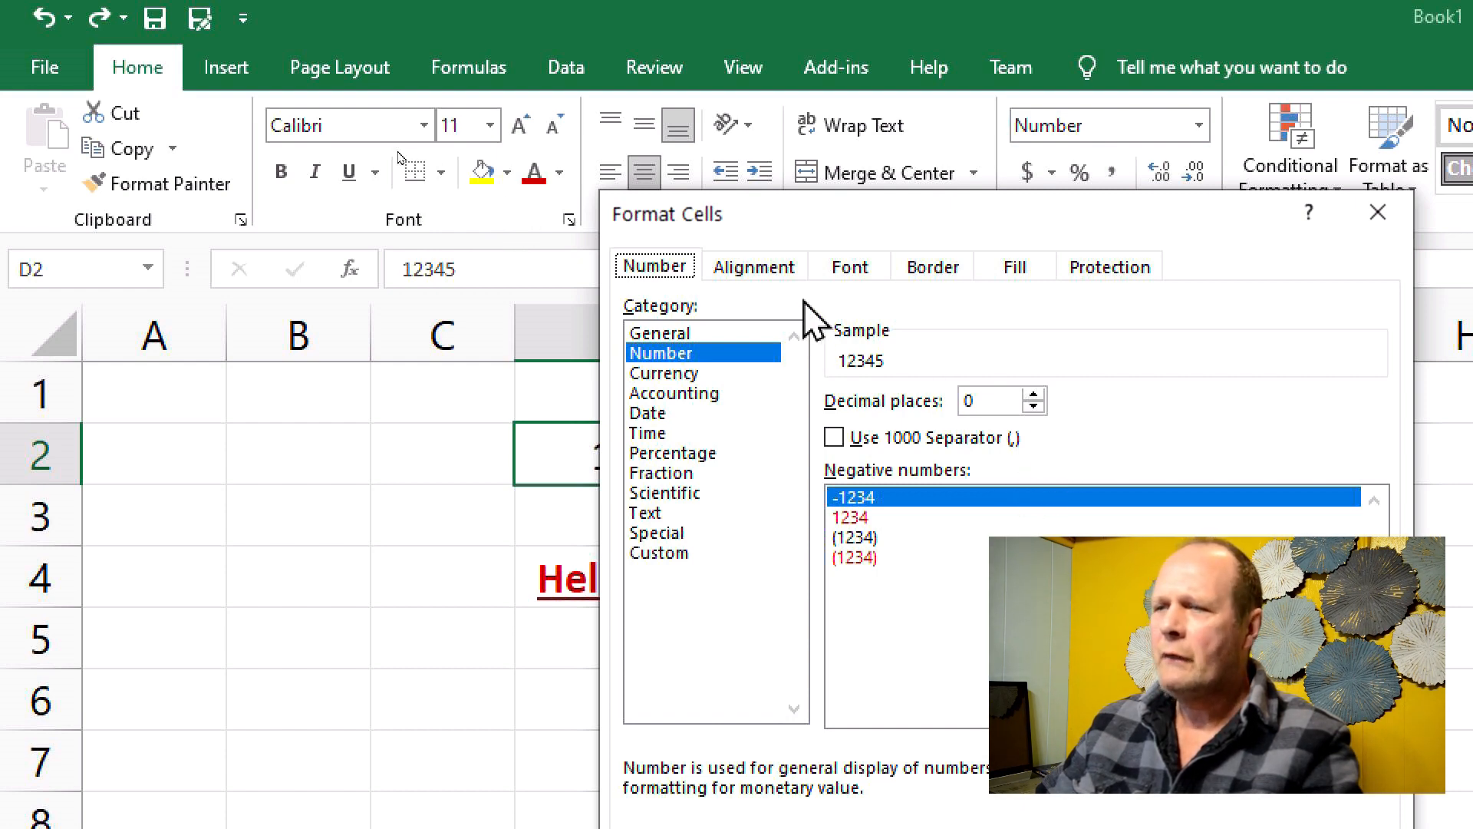
{"action": "left_click_drag", "start_coordinate": [958, 222], "coordinate": [778, 178]}
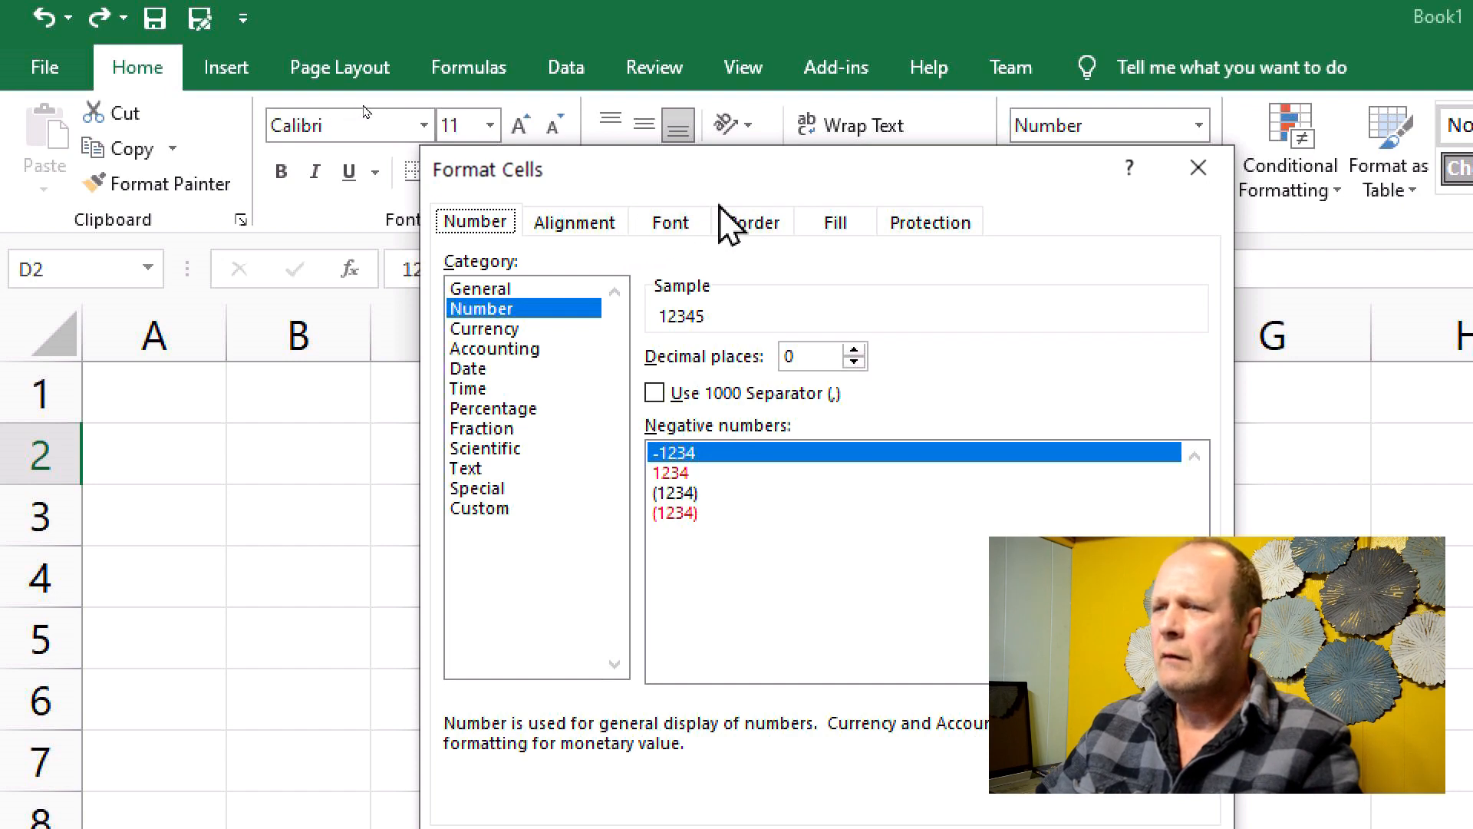
{"action": "left_click", "coordinate": [754, 224]}
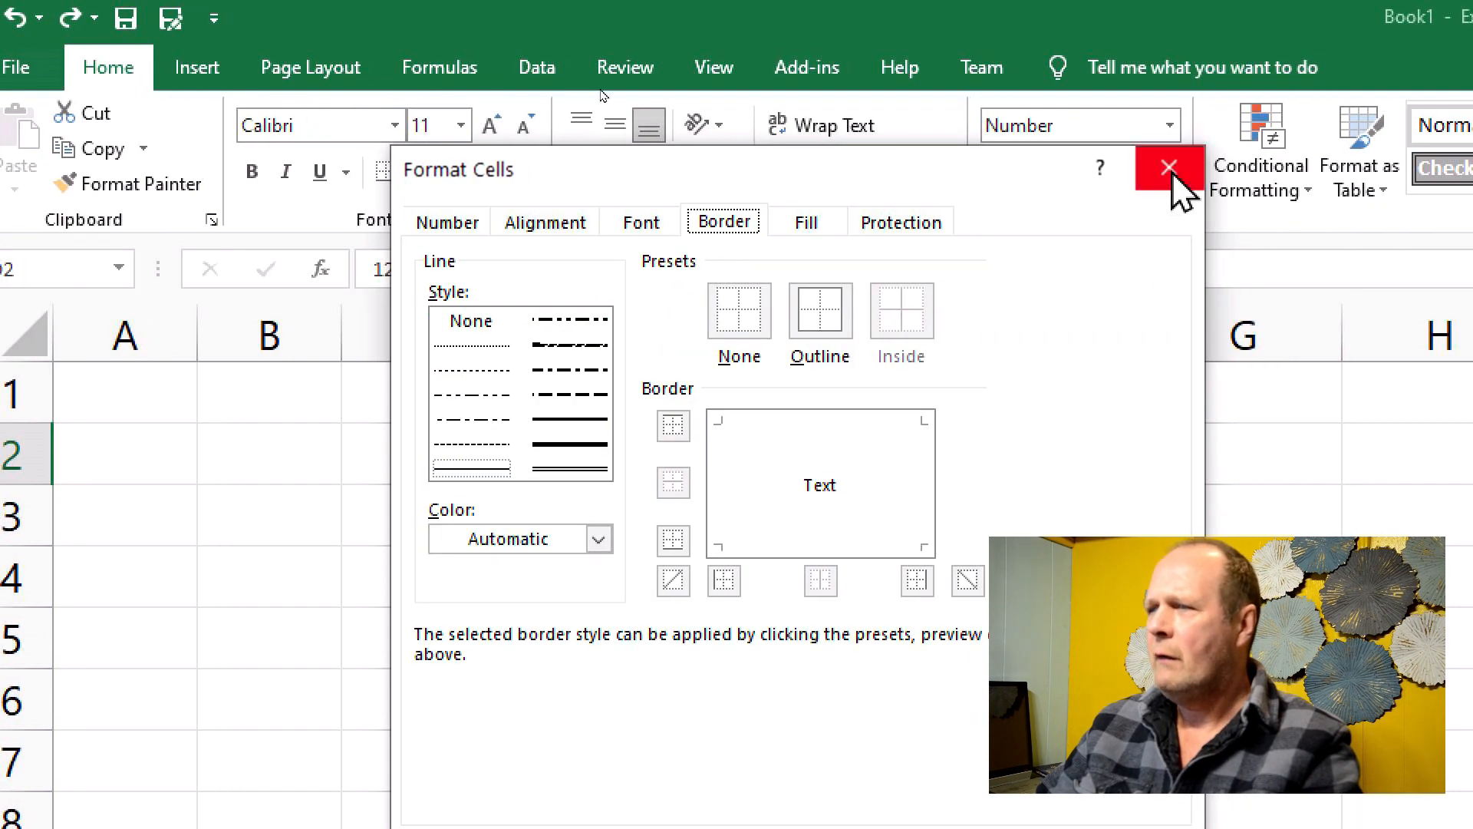
{"action": "left_click", "coordinate": [1199, 169]}
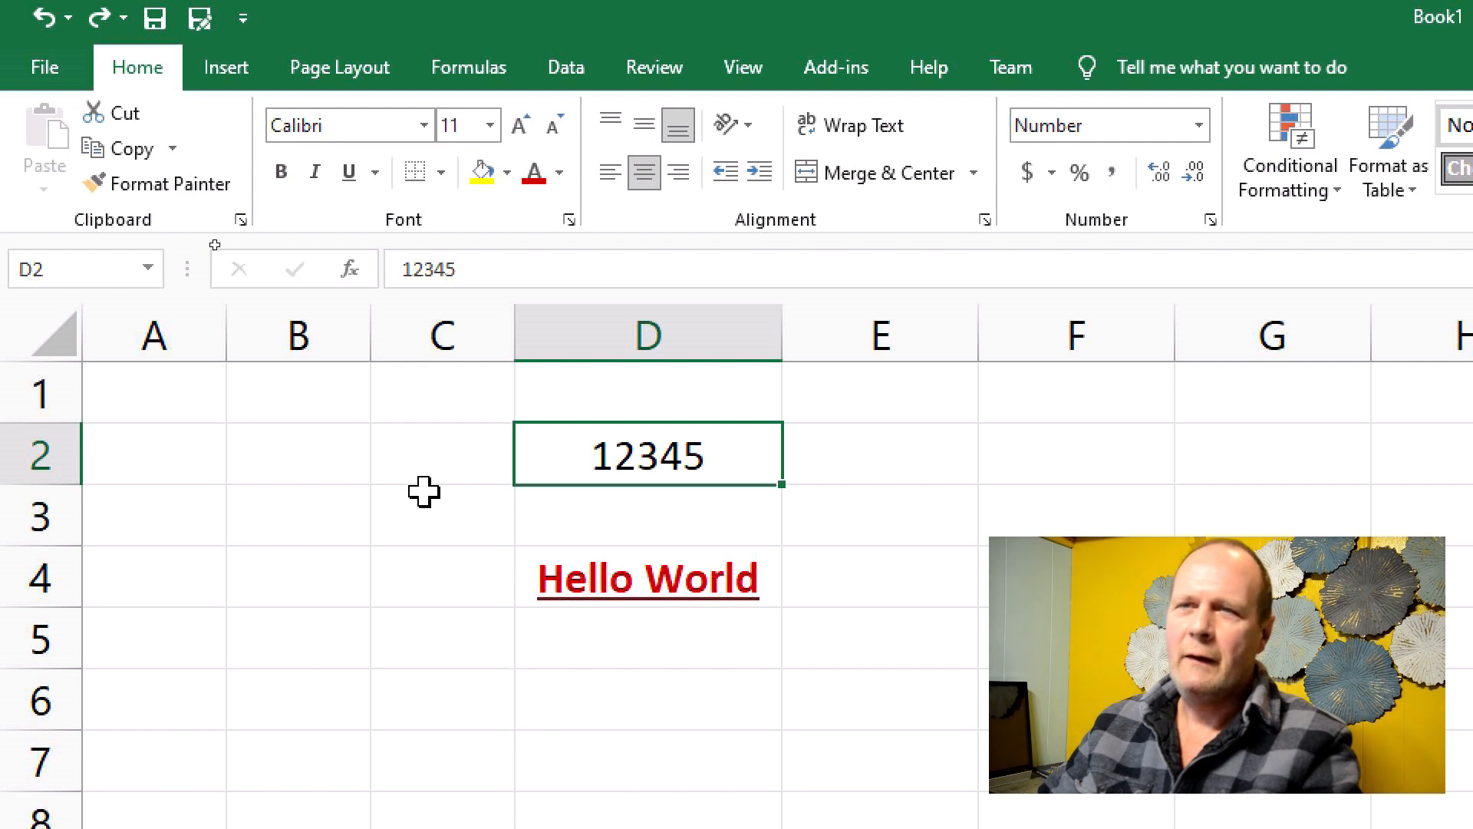
Step: Browse the available fonts for the Hello World text in cell D4 without applying one
{"action": "left_click", "coordinate": [654, 579]}
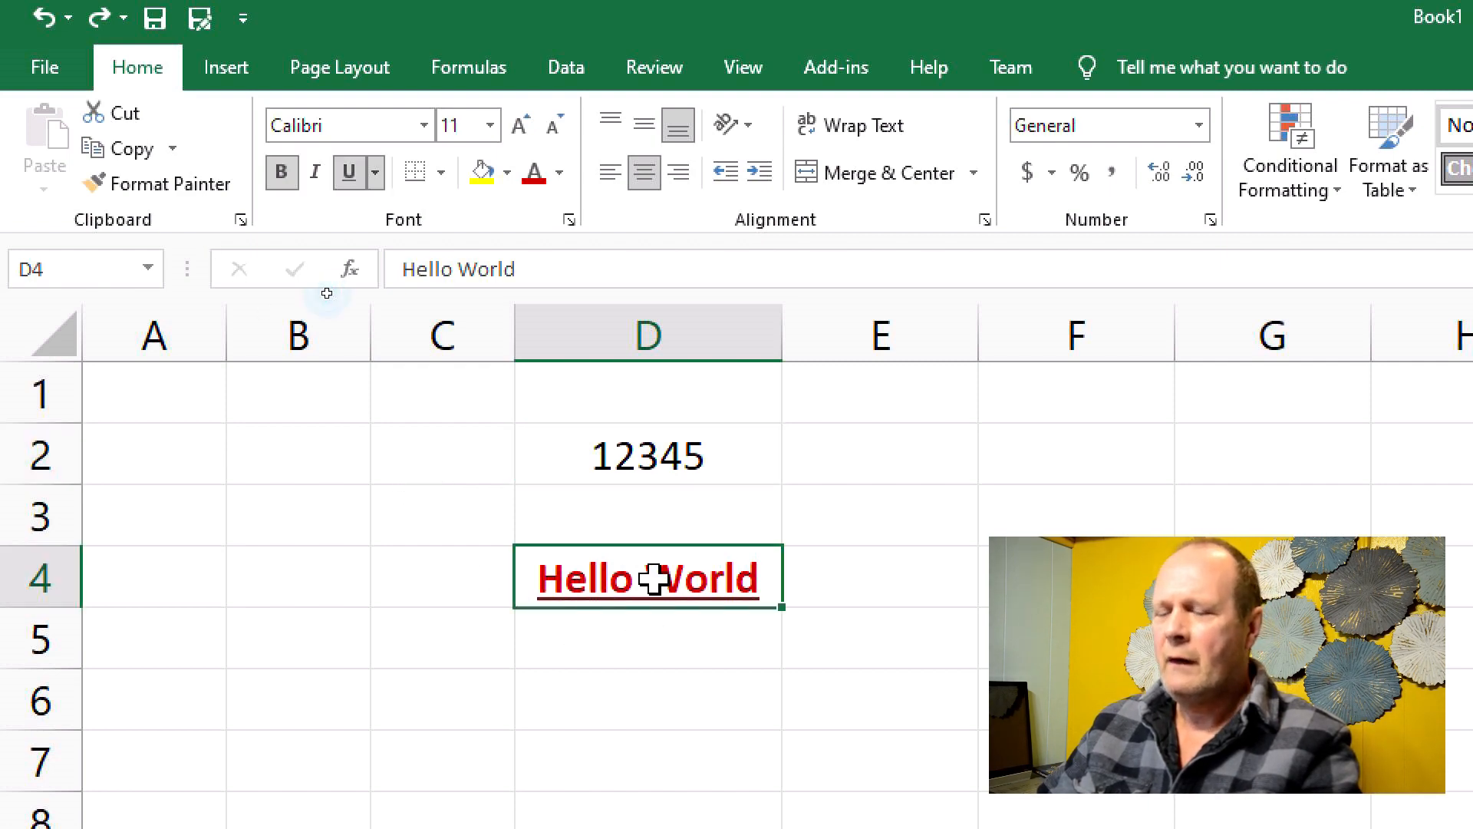
{"action": "left_click", "coordinate": [424, 126]}
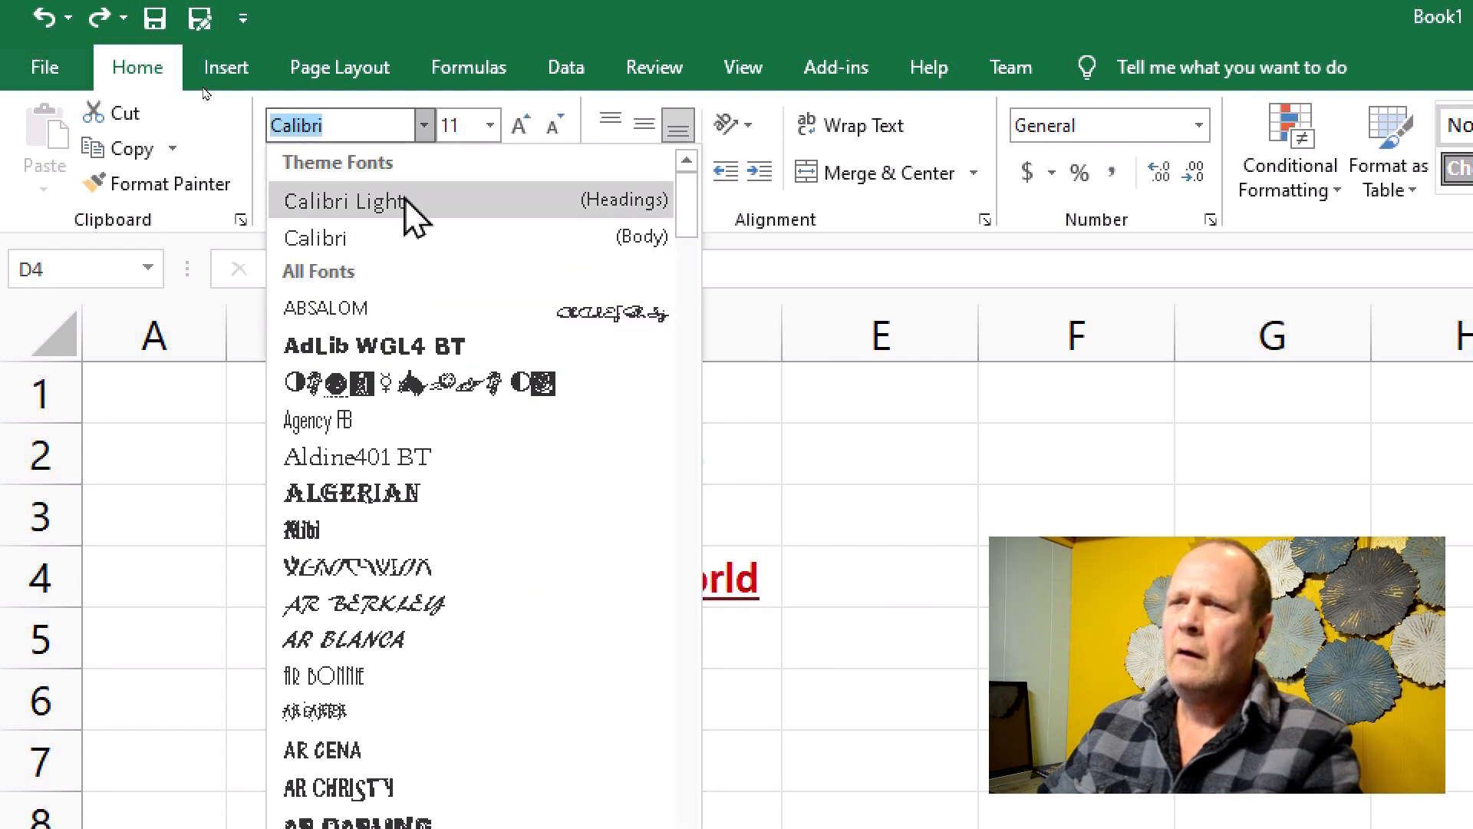
{"action": "left_click", "coordinate": [839, 438]}
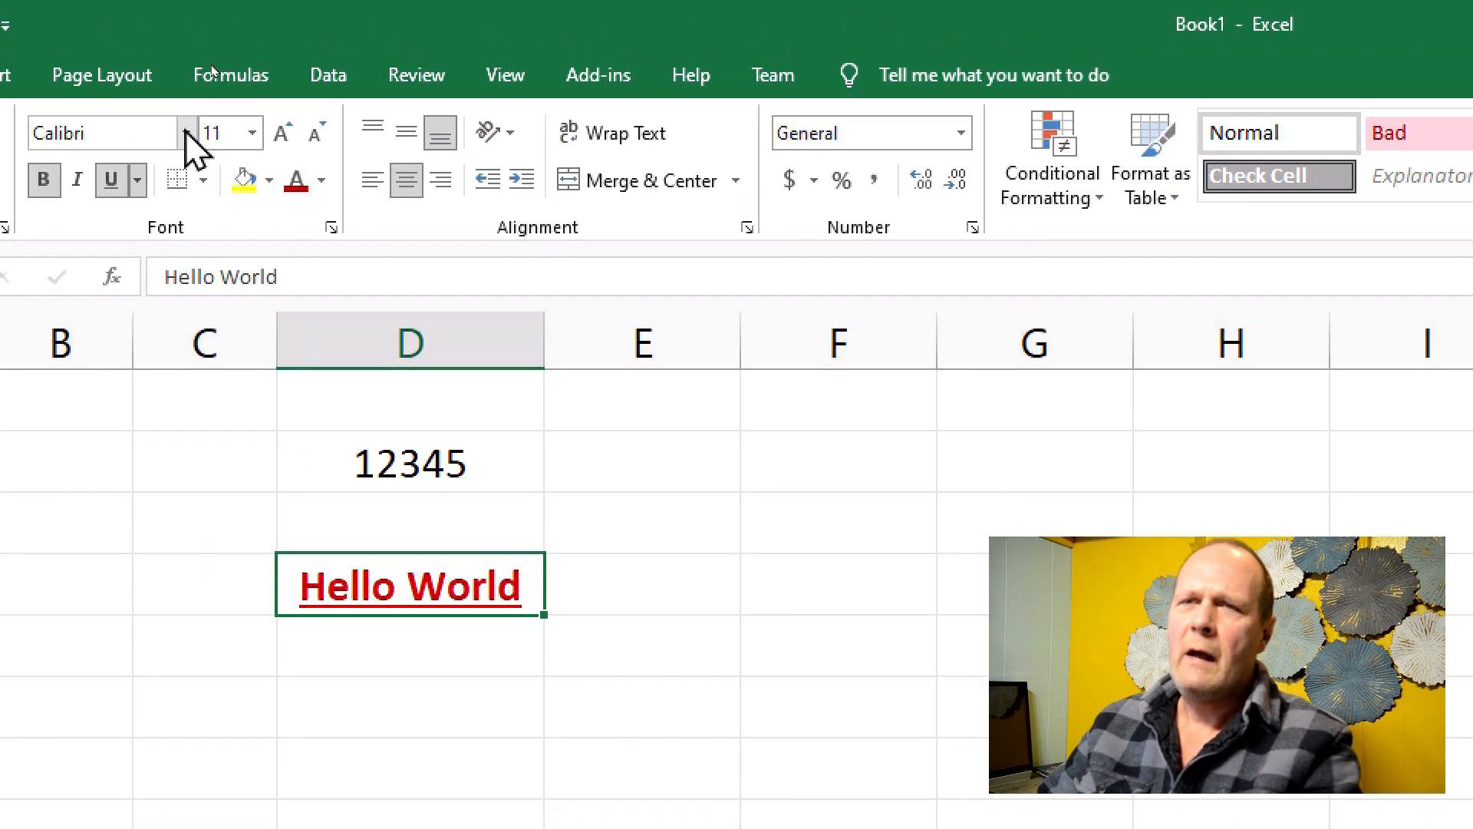
{"action": "left_click", "coordinate": [186, 132]}
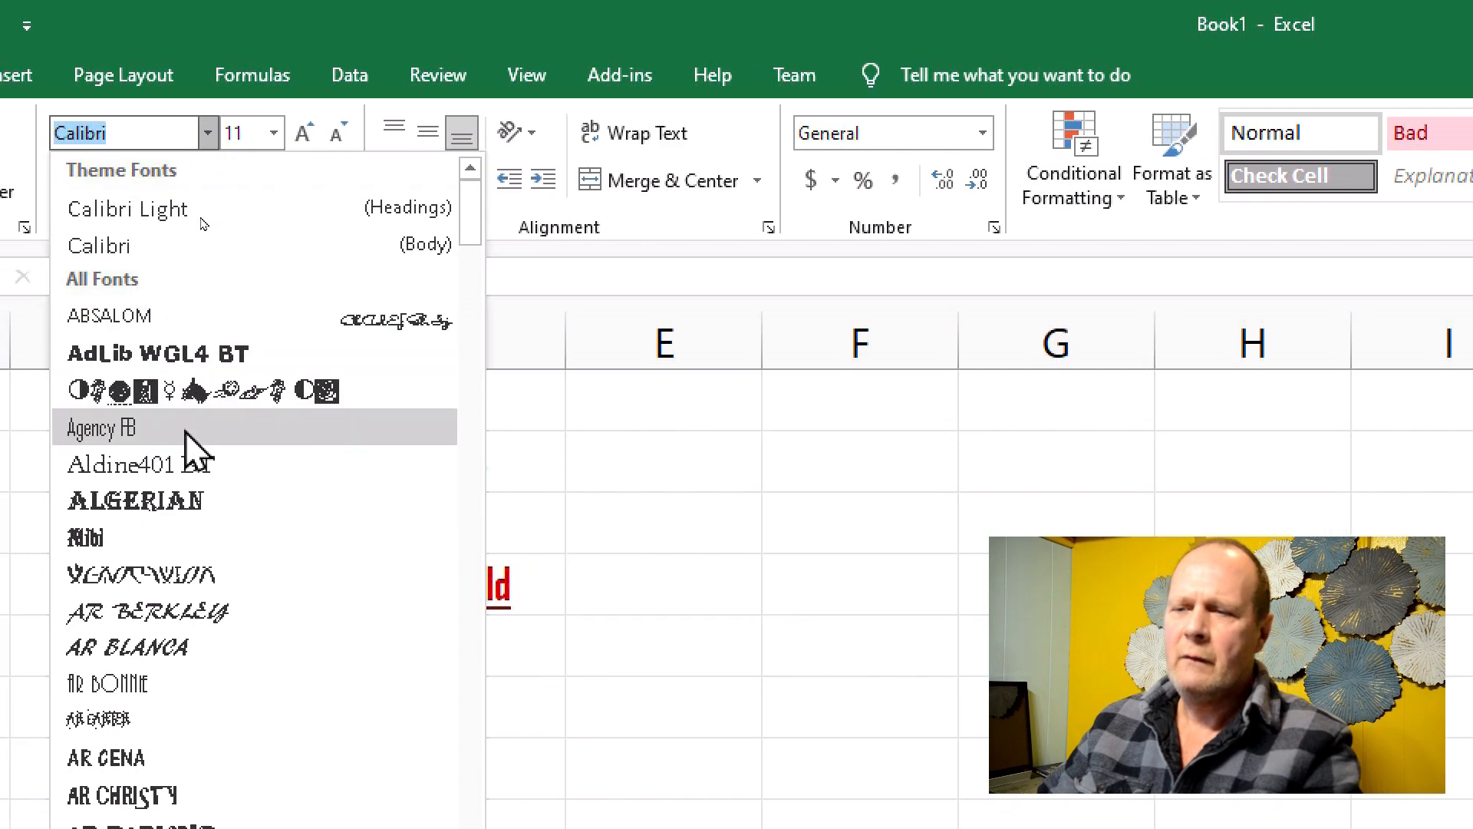
{"action": "left_click", "coordinate": [823, 567]}
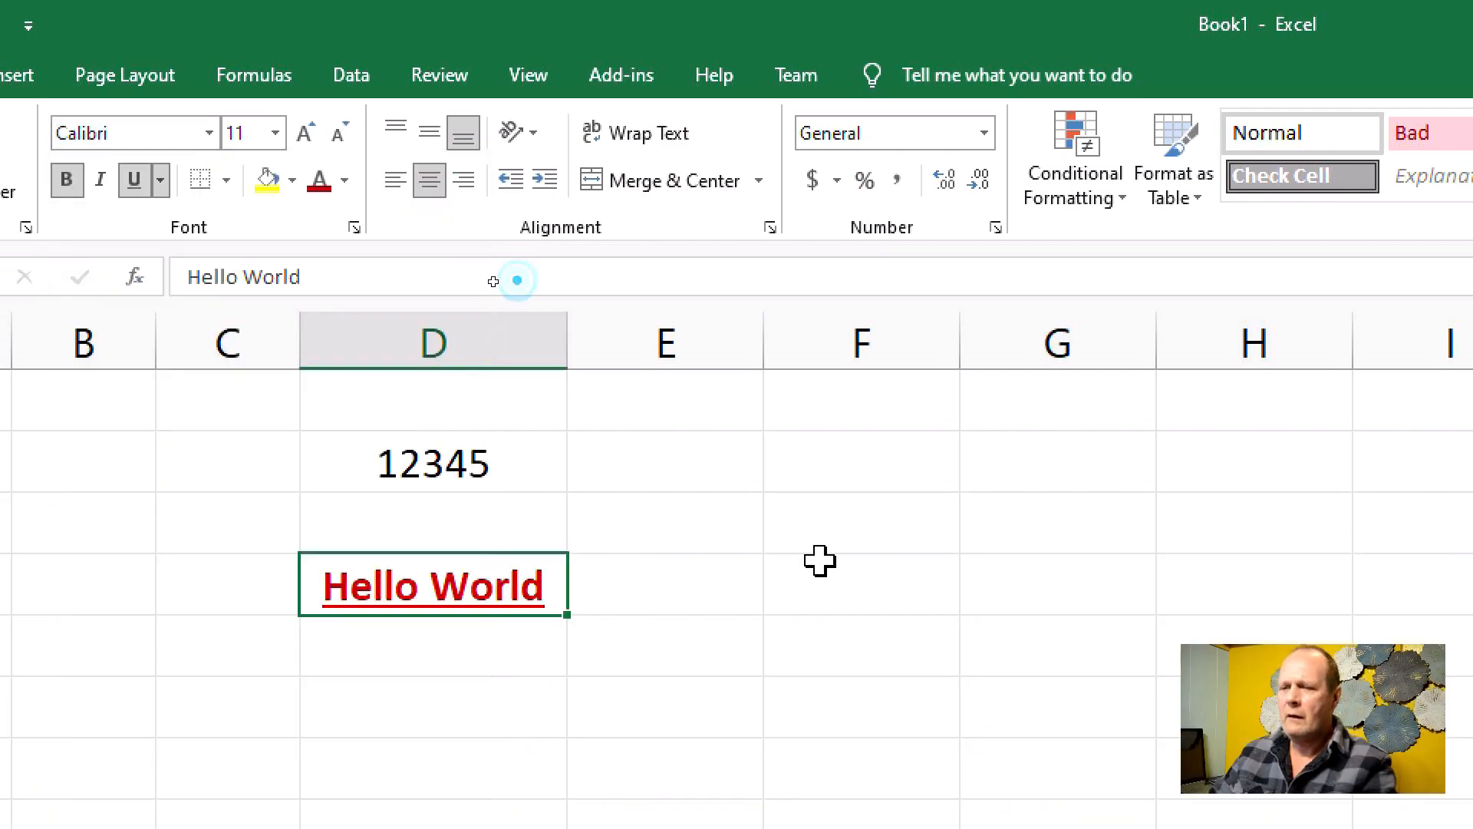
Step: Cut the Hello World text from cell D4 and paste it into cell G4
{"action": "right_click", "coordinate": [398, 587]}
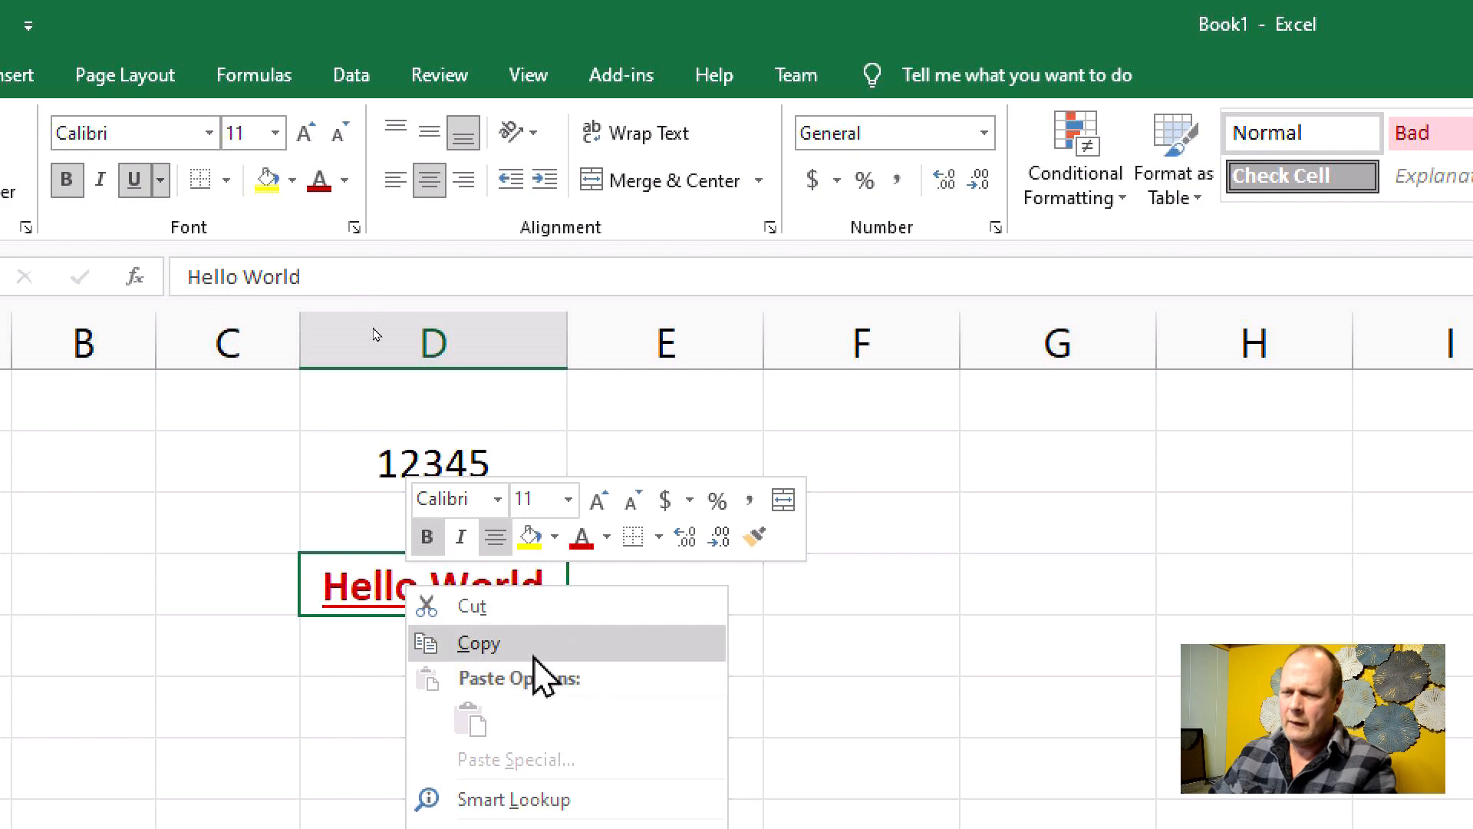
{"action": "left_click", "coordinate": [507, 607]}
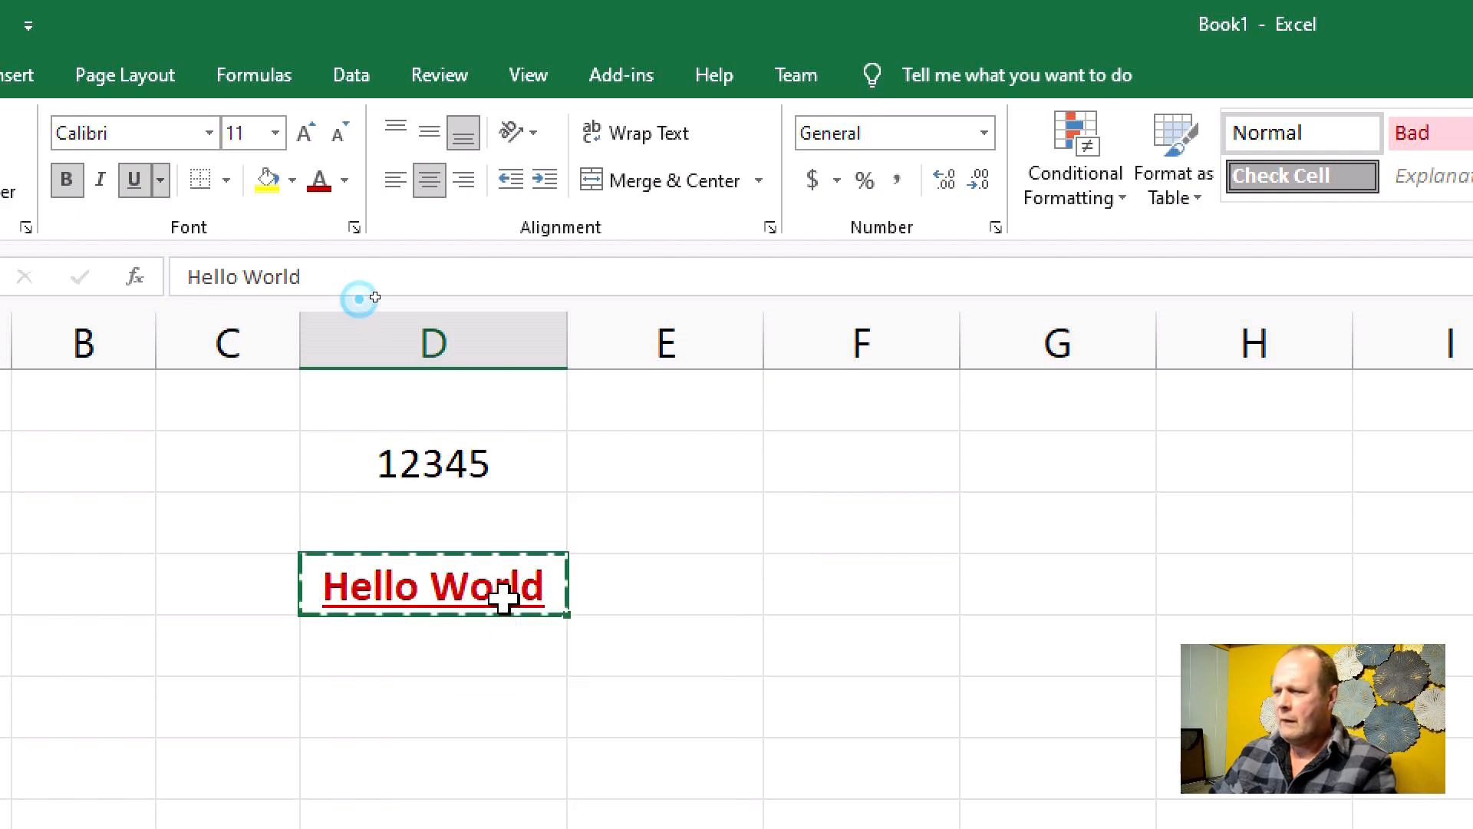
{"action": "left_click", "coordinate": [1019, 582]}
{"action": "right_click", "coordinate": [1019, 582]}
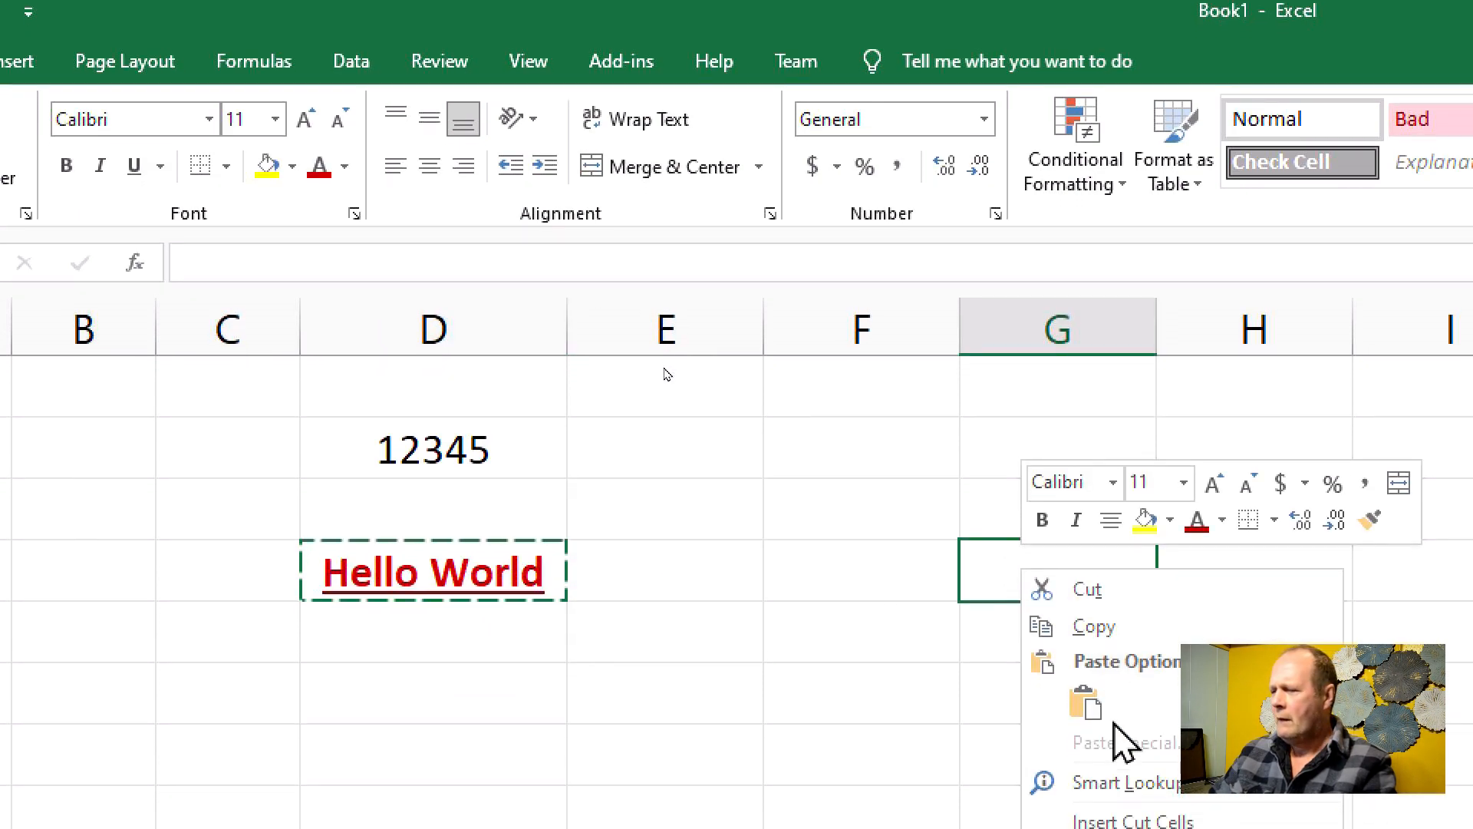
{"action": "left_click", "coordinate": [1087, 701]}
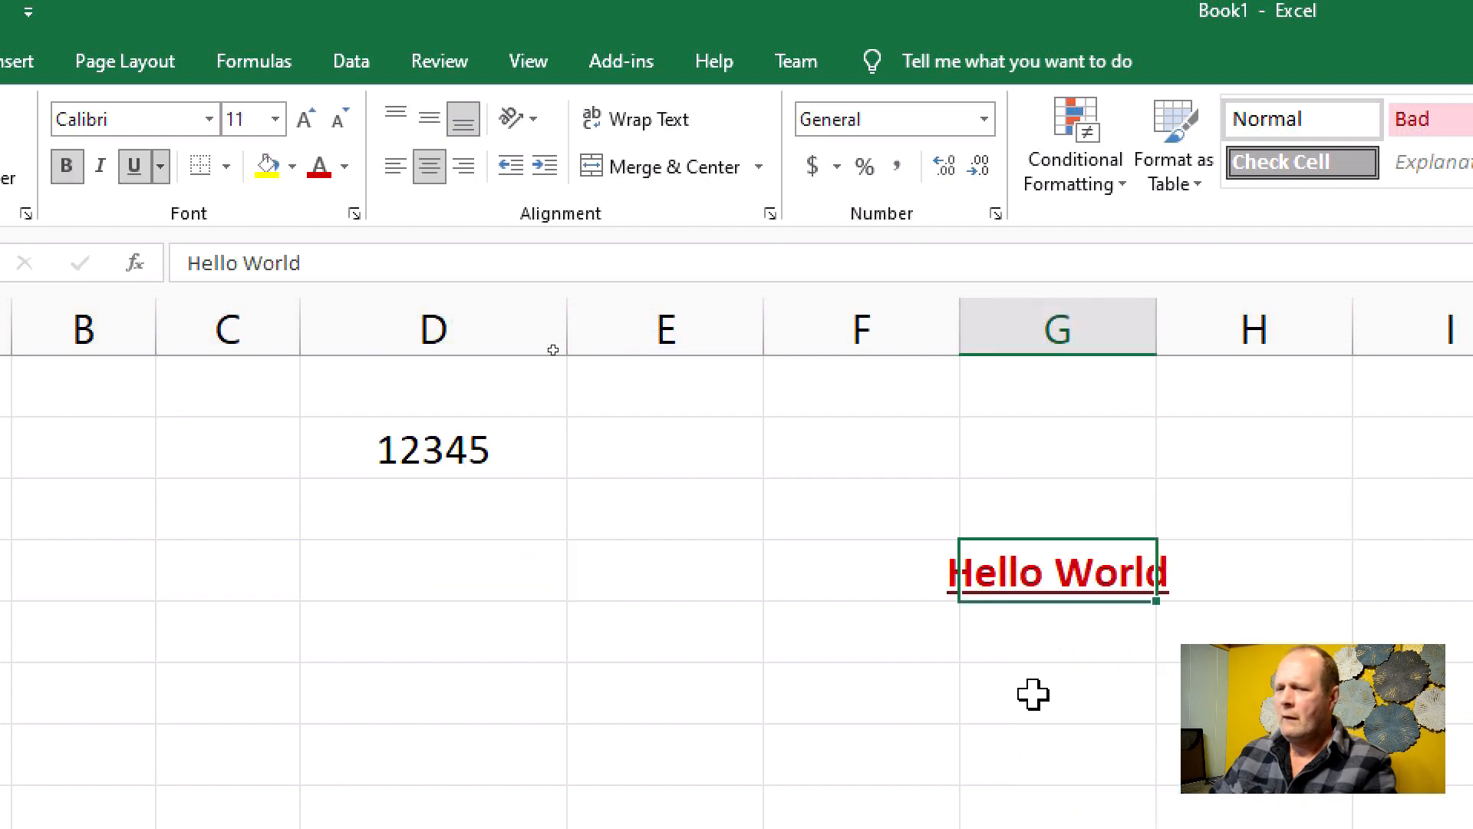
{"action": "right_click", "coordinate": [455, 576]}
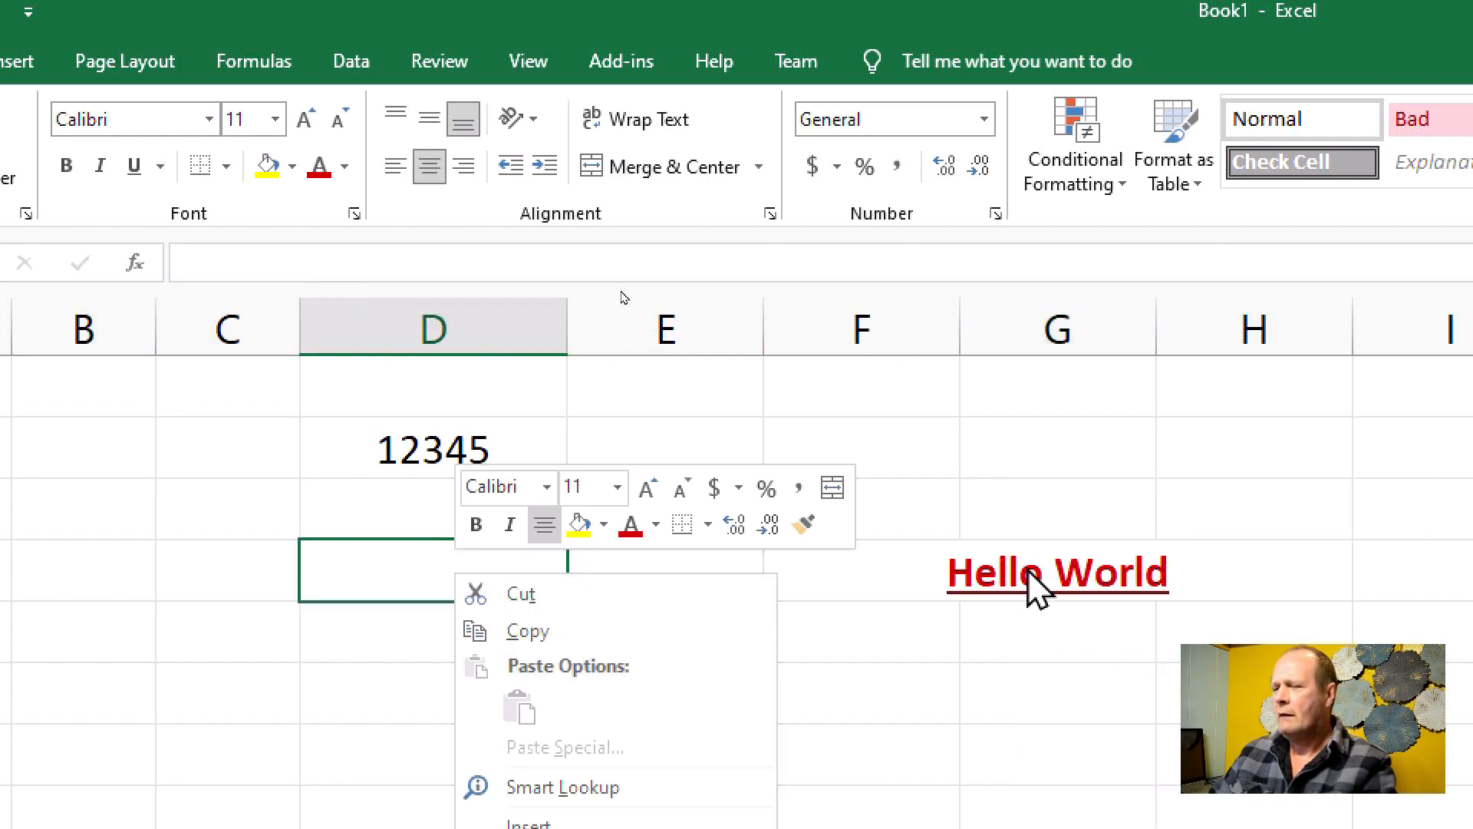
{"action": "key", "text": "Escape"}
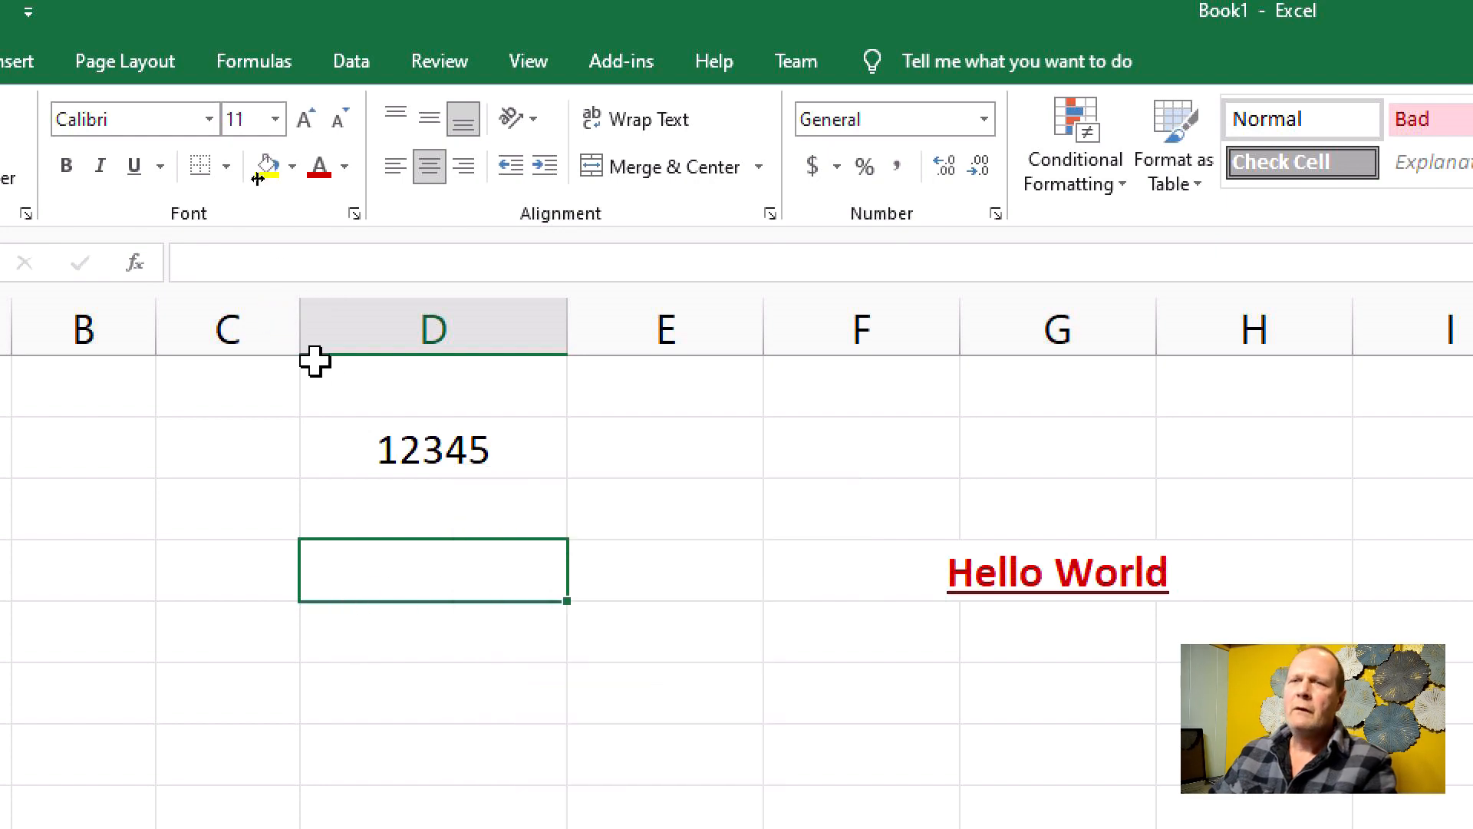
Step: Select the Hello World cell G4 and widen column G to fit the text
{"action": "left_click", "coordinate": [210, 119]}
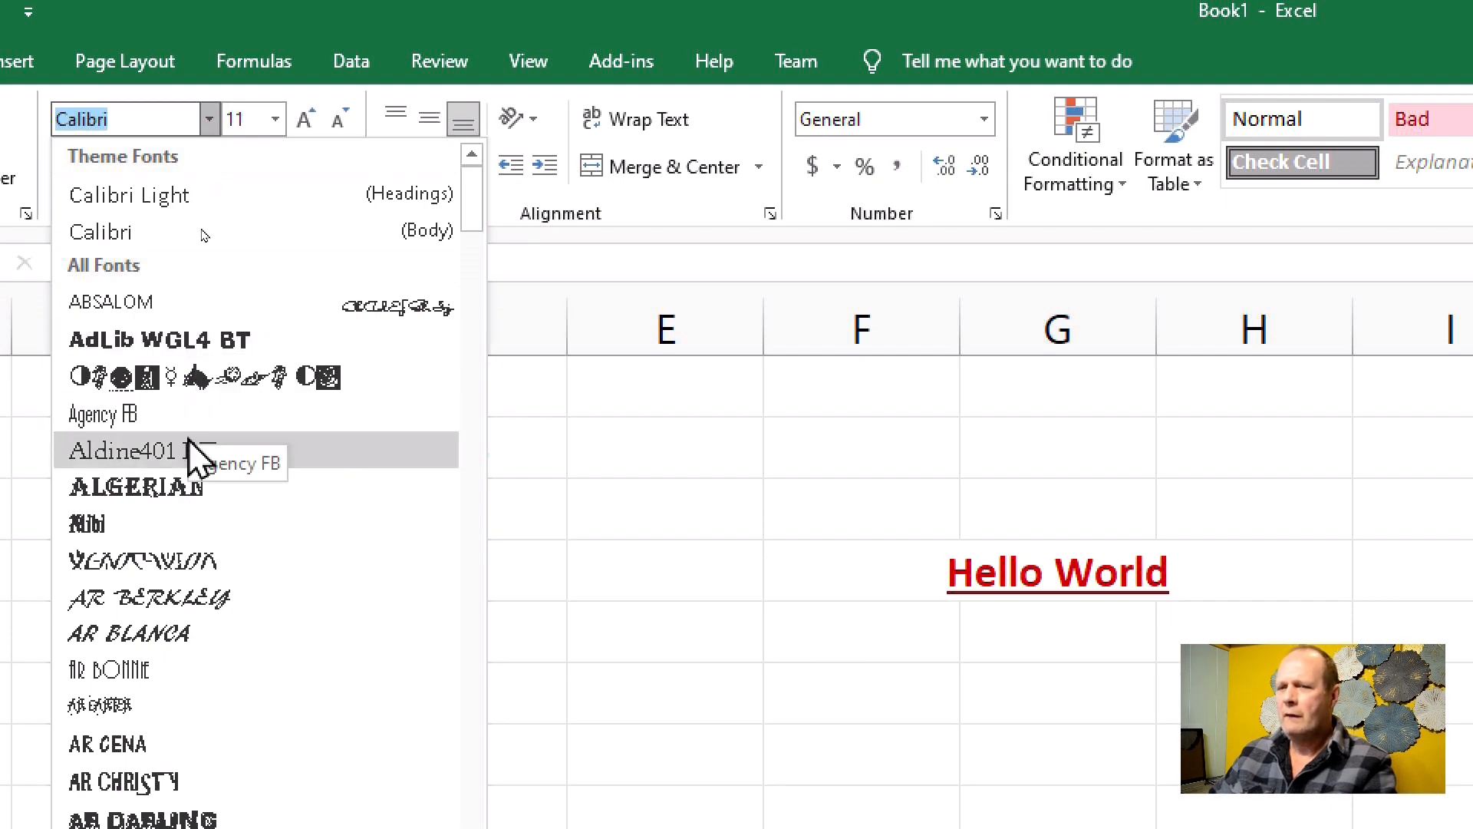
{"action": "left_click", "coordinate": [1069, 580]}
{"action": "left_click", "coordinate": [1066, 569]}
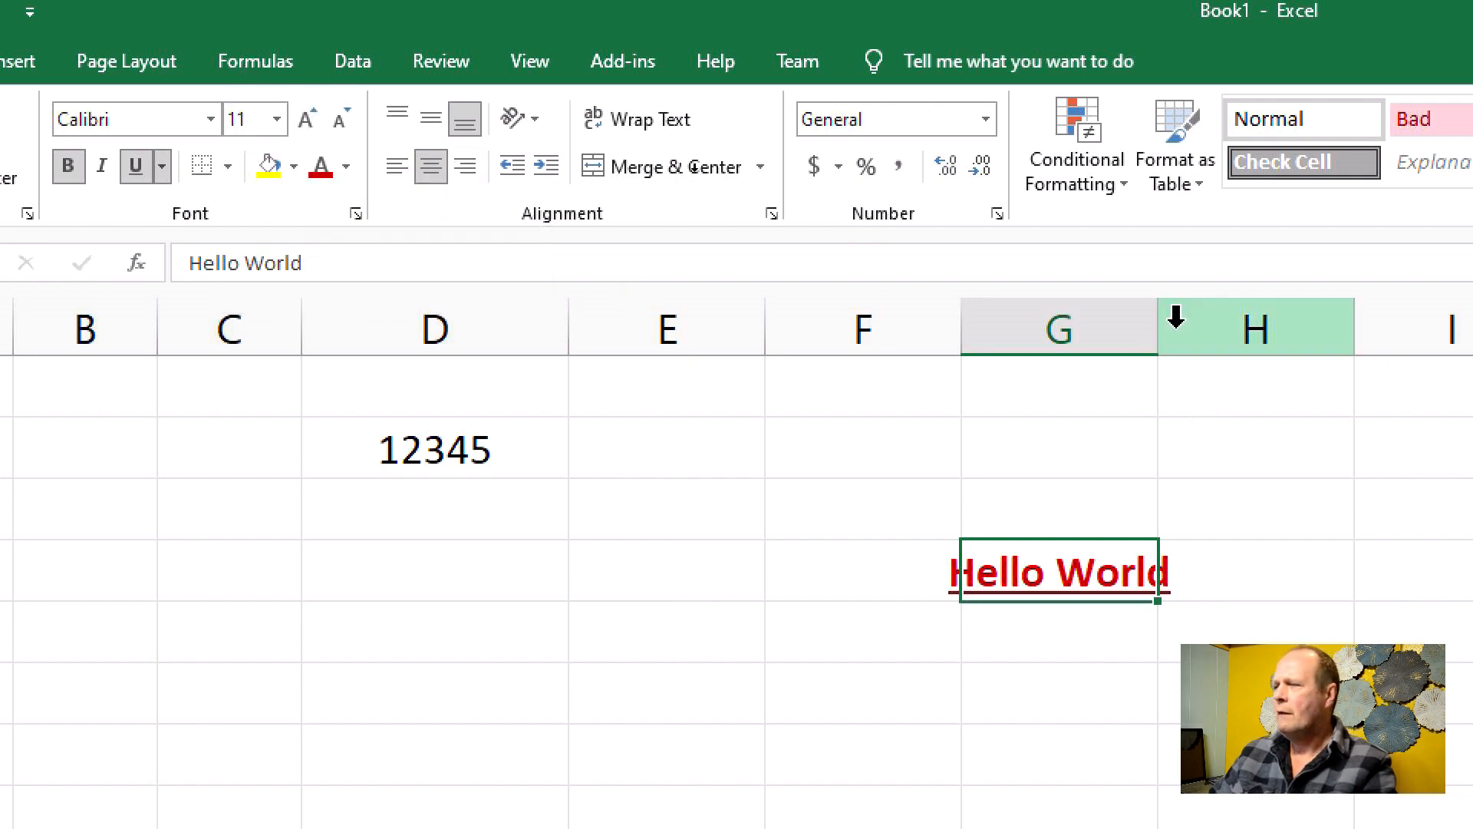
{"action": "left_click_drag", "start_coordinate": [1154, 338], "coordinate": [1269, 342]}
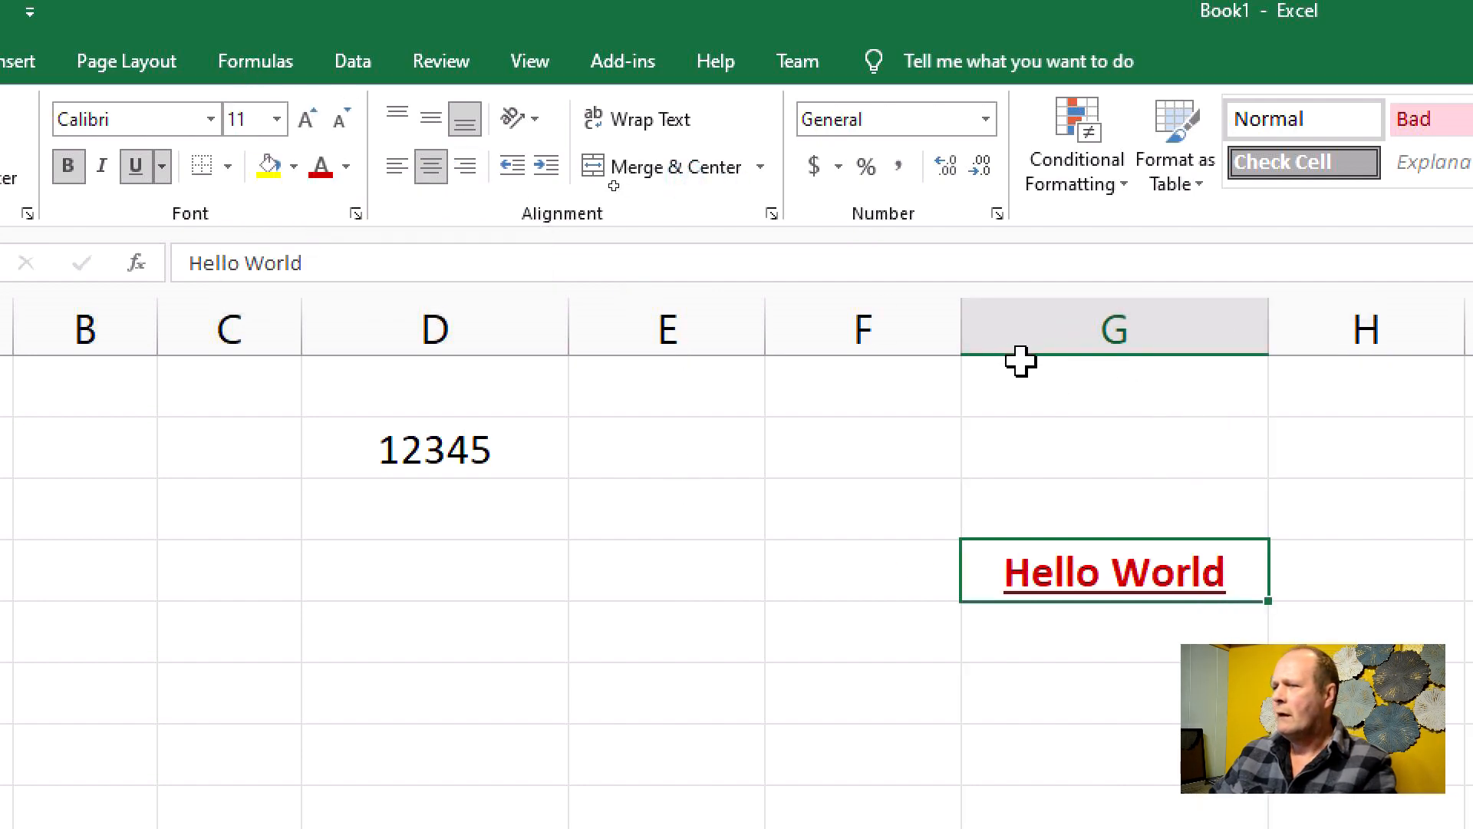
Step: Preview theme fonts such as Calibri Light on the Hello World text in cell G4
{"action": "left_click", "coordinate": [204, 120]}
{"action": "left_click", "coordinate": [211, 120]}
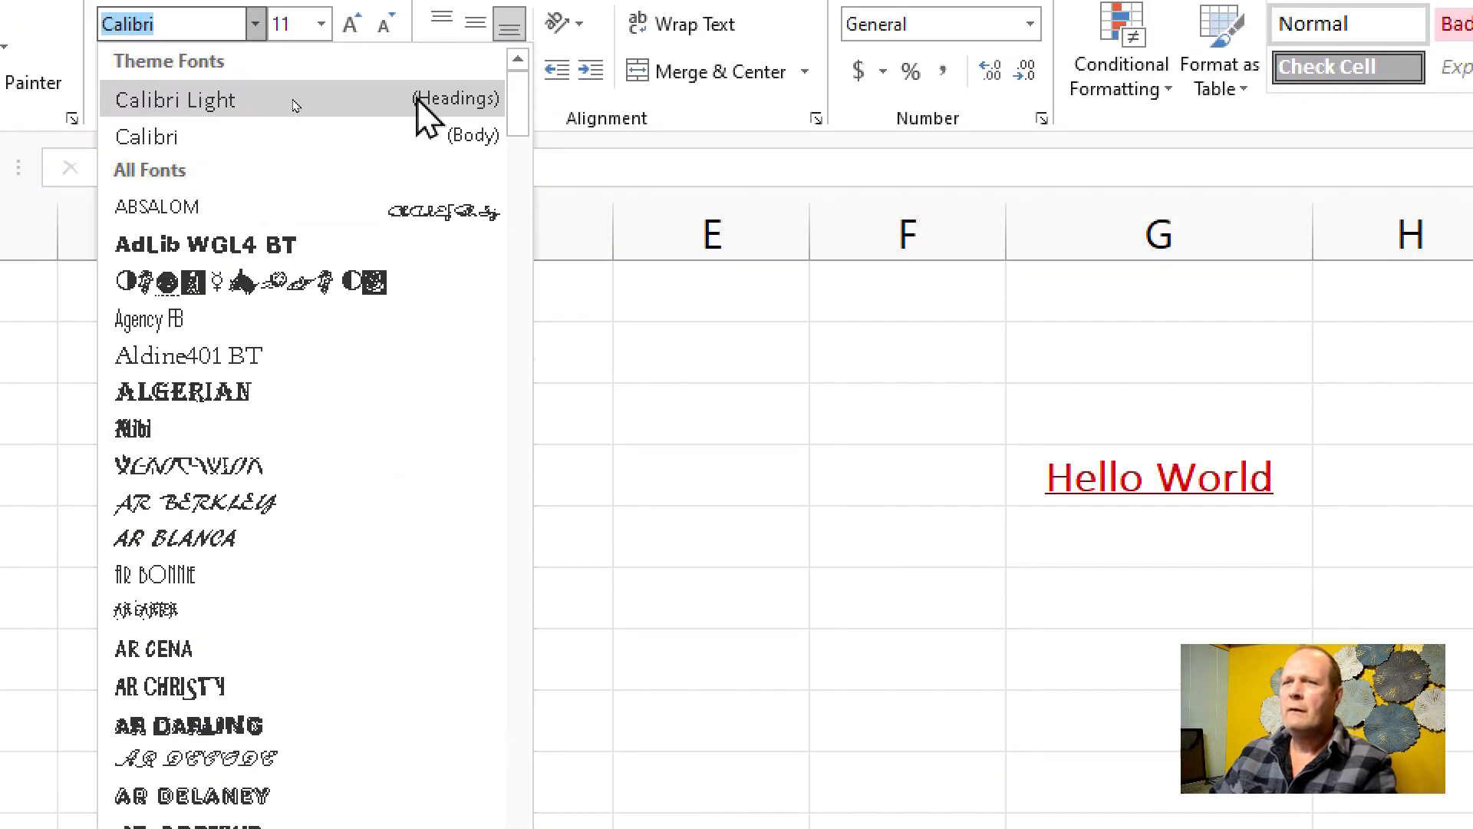
{"action": "left_click", "coordinate": [257, 134]}
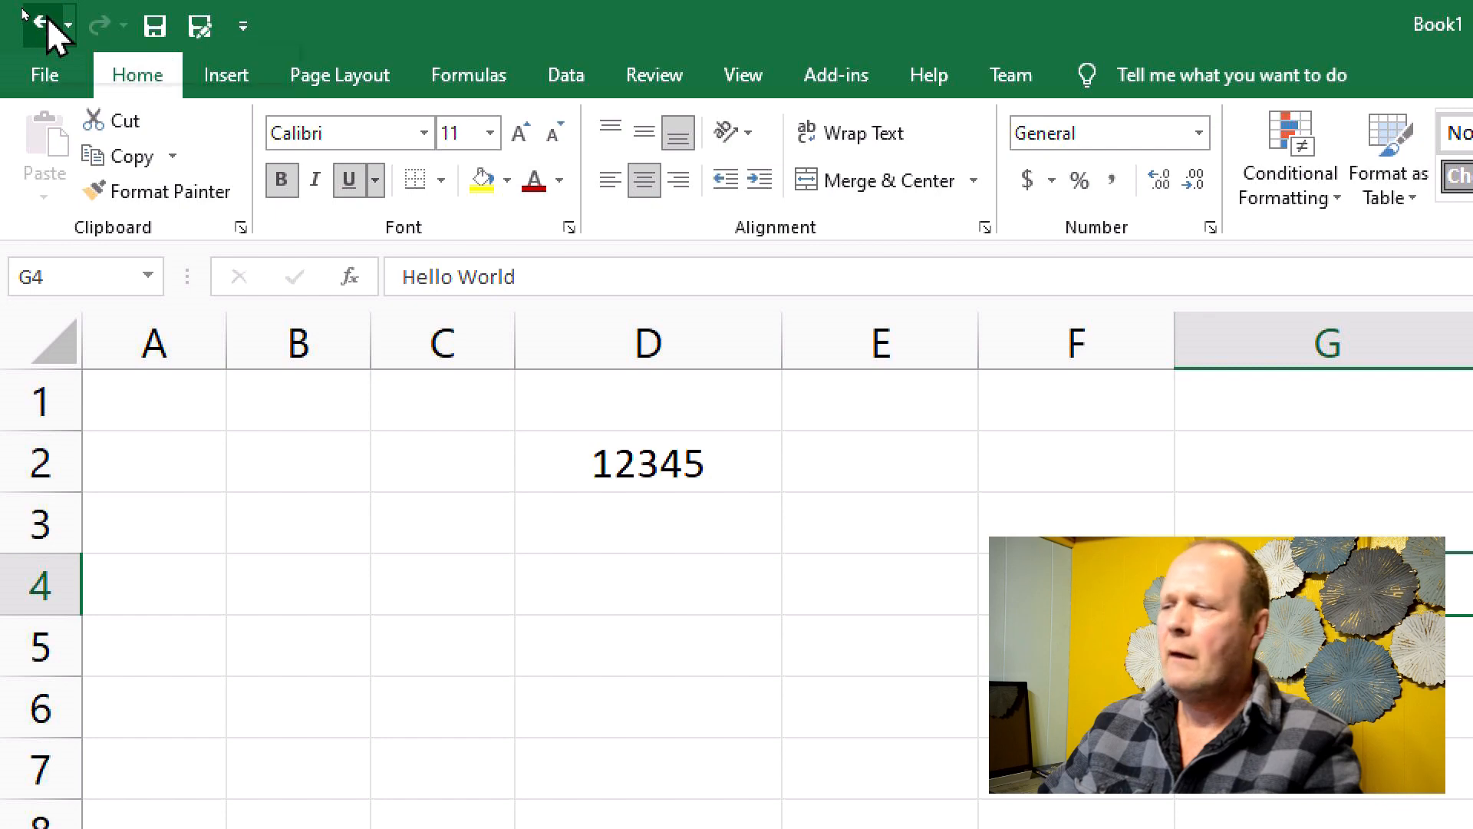
Step: Undo the recent changes back to the point before the Hello World text in cell D4 was made bold, underlined and red
{"action": "left_click", "coordinate": [40, 20]}
{"action": "left_click", "coordinate": [38, 19]}
{"action": "left_click", "coordinate": [38, 20]}
{"action": "left_click", "coordinate": [39, 19]}
{"action": "left_click", "coordinate": [38, 19]}
{"action": "left_click", "coordinate": [38, 19]}
{"action": "left_click", "coordinate": [38, 19]}
{"action": "left_click", "coordinate": [38, 19]}
{"action": "left_click", "coordinate": [38, 20]}
{"action": "left_click", "coordinate": [39, 19]}
{"action": "left_click", "coordinate": [39, 19]}
{"action": "left_click", "coordinate": [39, 19]}
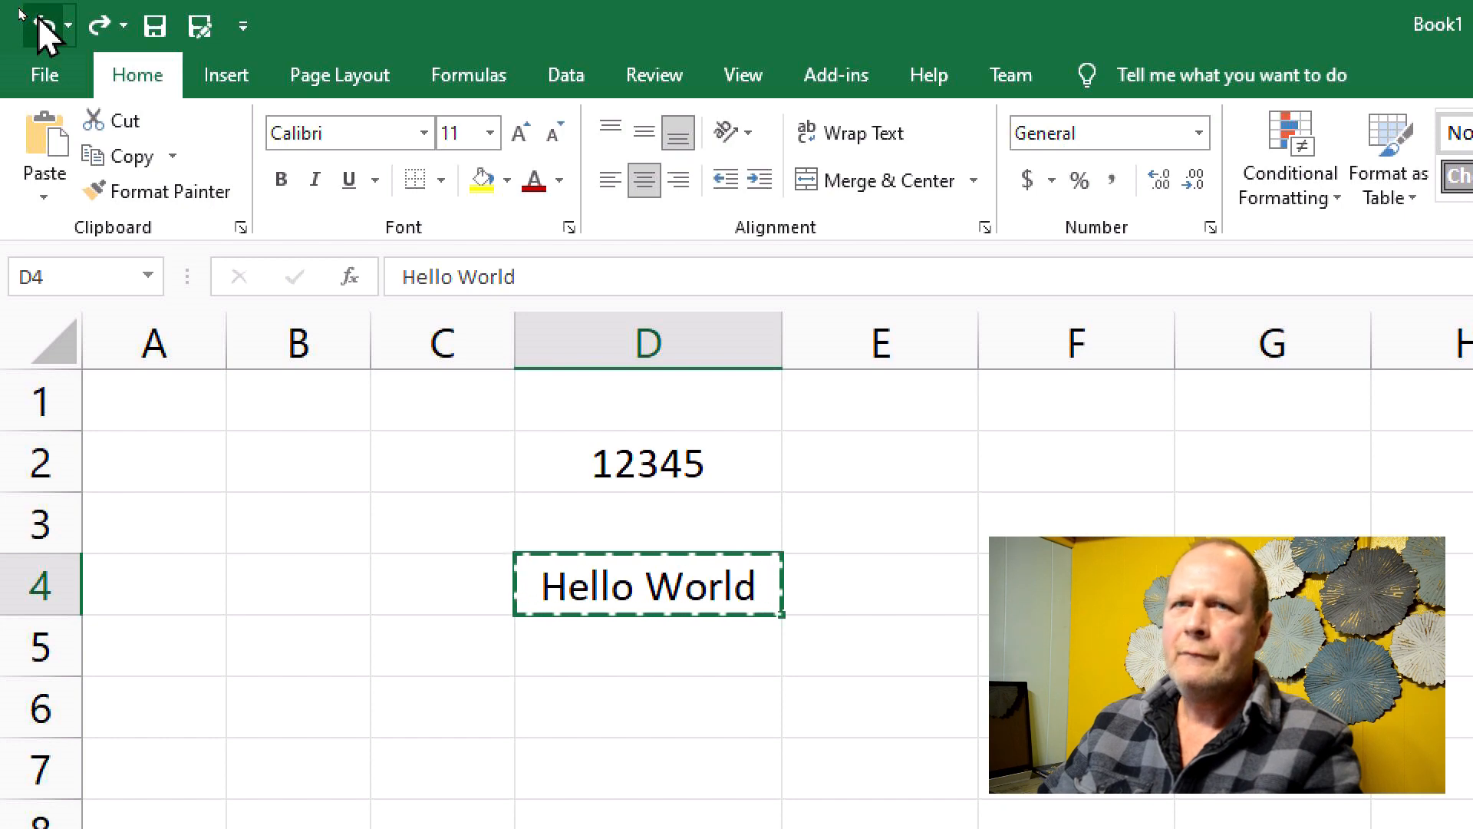
Step: Undo the most recent edits and clear the contents of the entire worksheet
{"action": "left_click", "coordinate": [38, 19]}
{"action": "left_click", "coordinate": [39, 19]}
{"action": "left_click", "coordinate": [38, 19]}
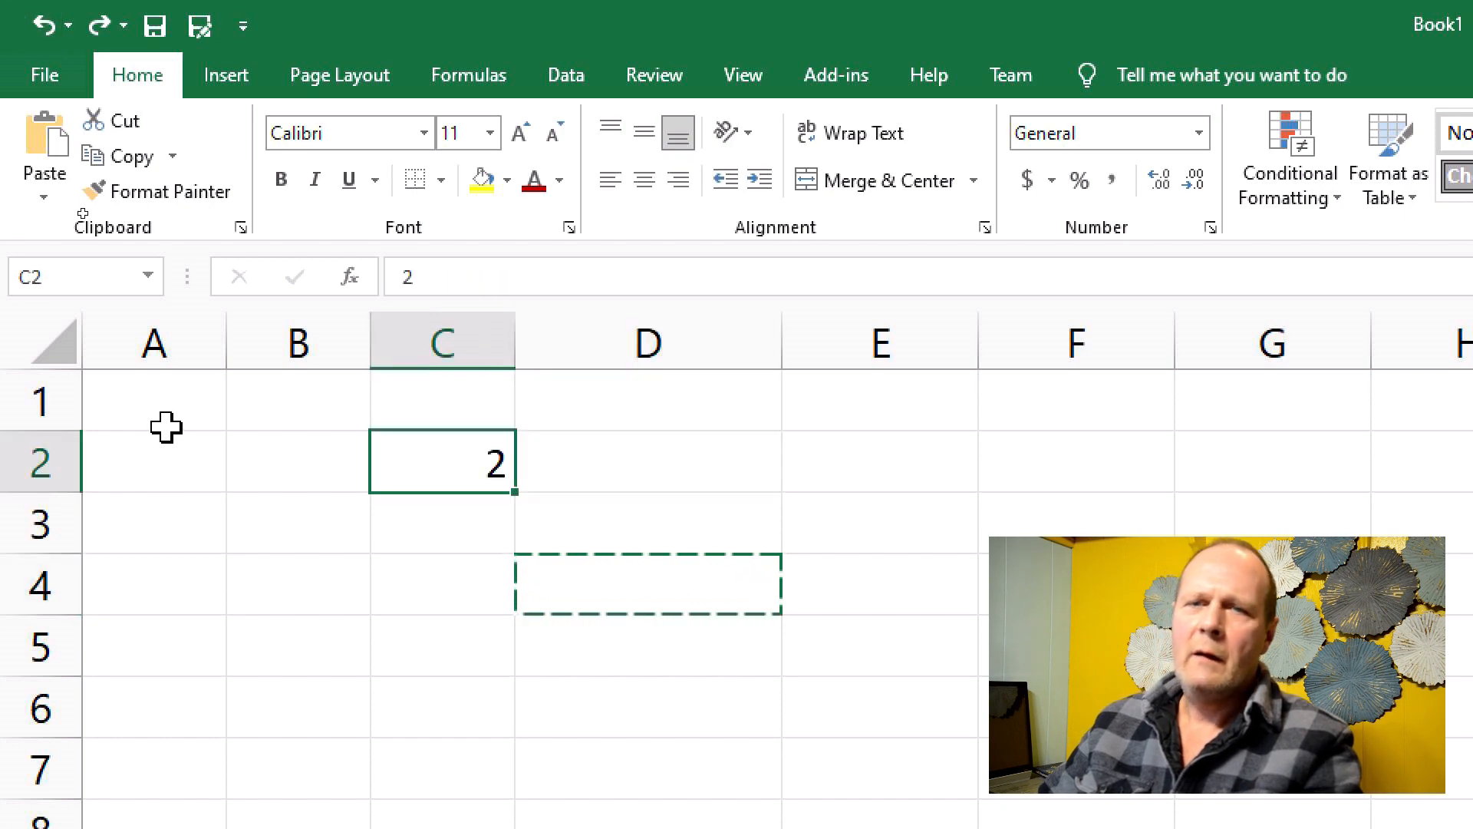
{"action": "right_click", "coordinate": [34, 331]}
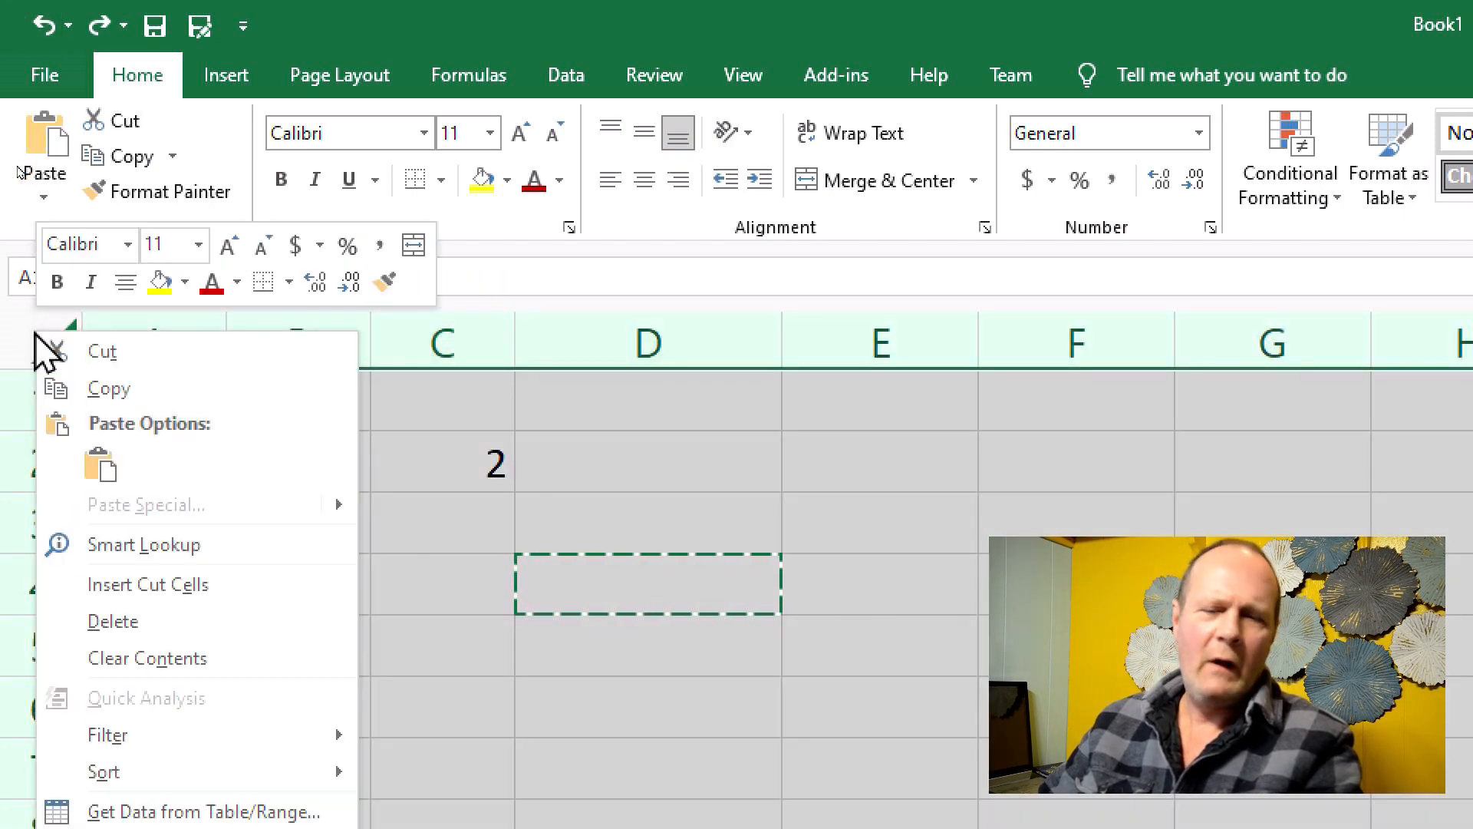
{"action": "left_click", "coordinate": [179, 647]}
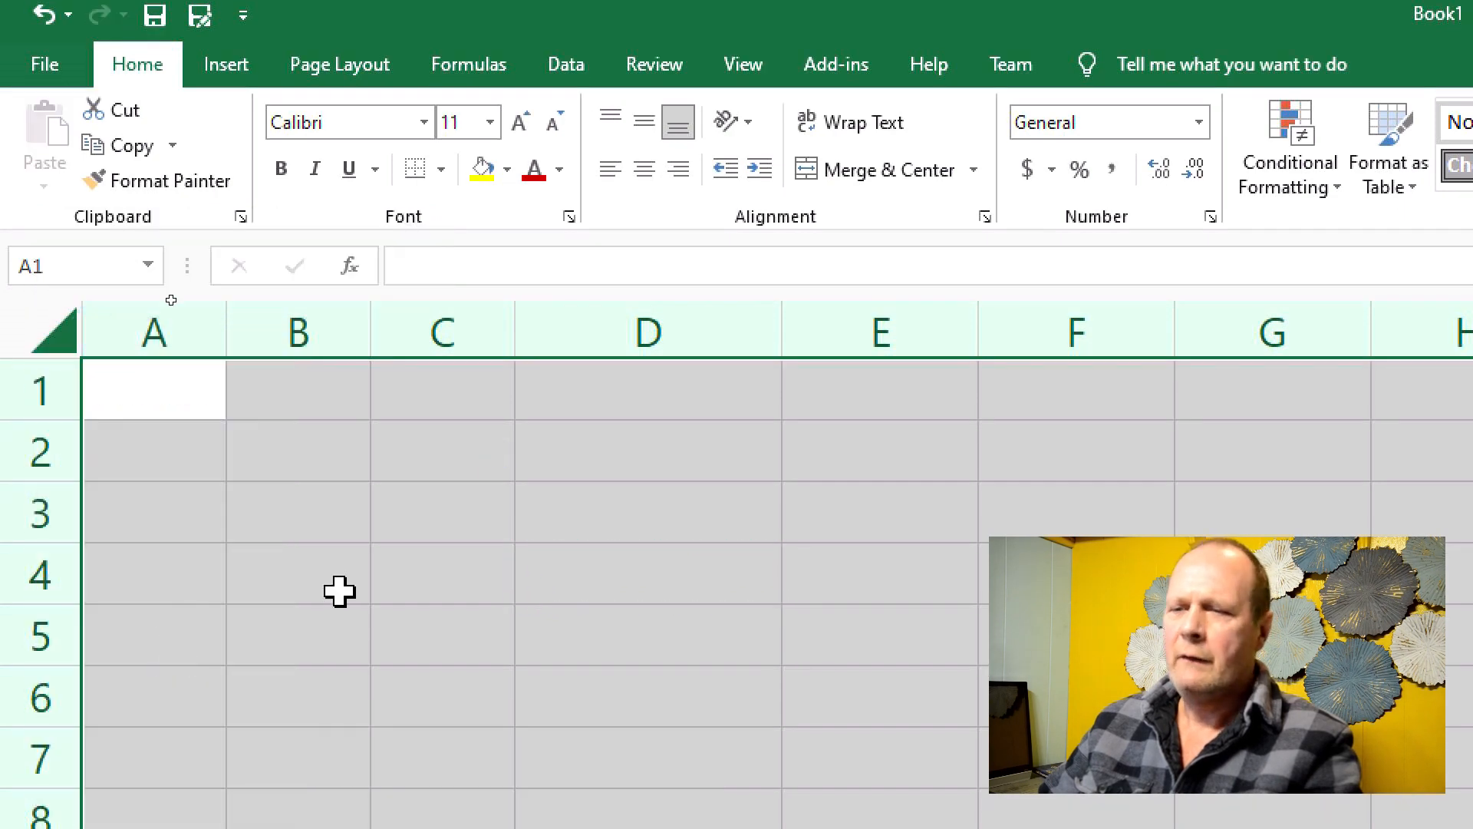
{"action": "left_click", "coordinate": [192, 386]}
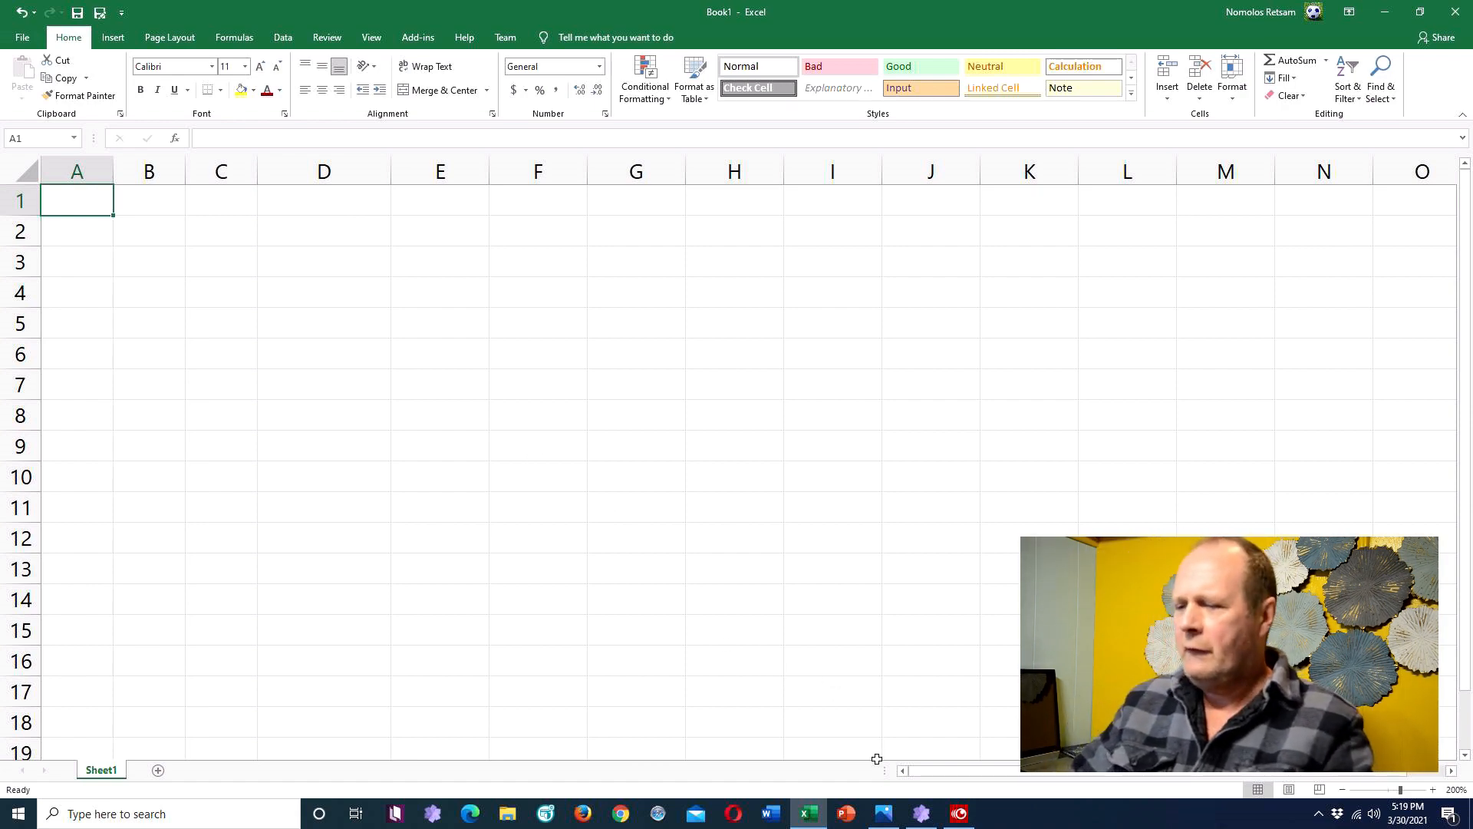
Step: Switch to Photos to examine the Lavender Soap recipe's oils, water, lye and additives with their gram amounts, and return to the empty workbook
{"action": "left_click", "coordinate": [883, 813]}
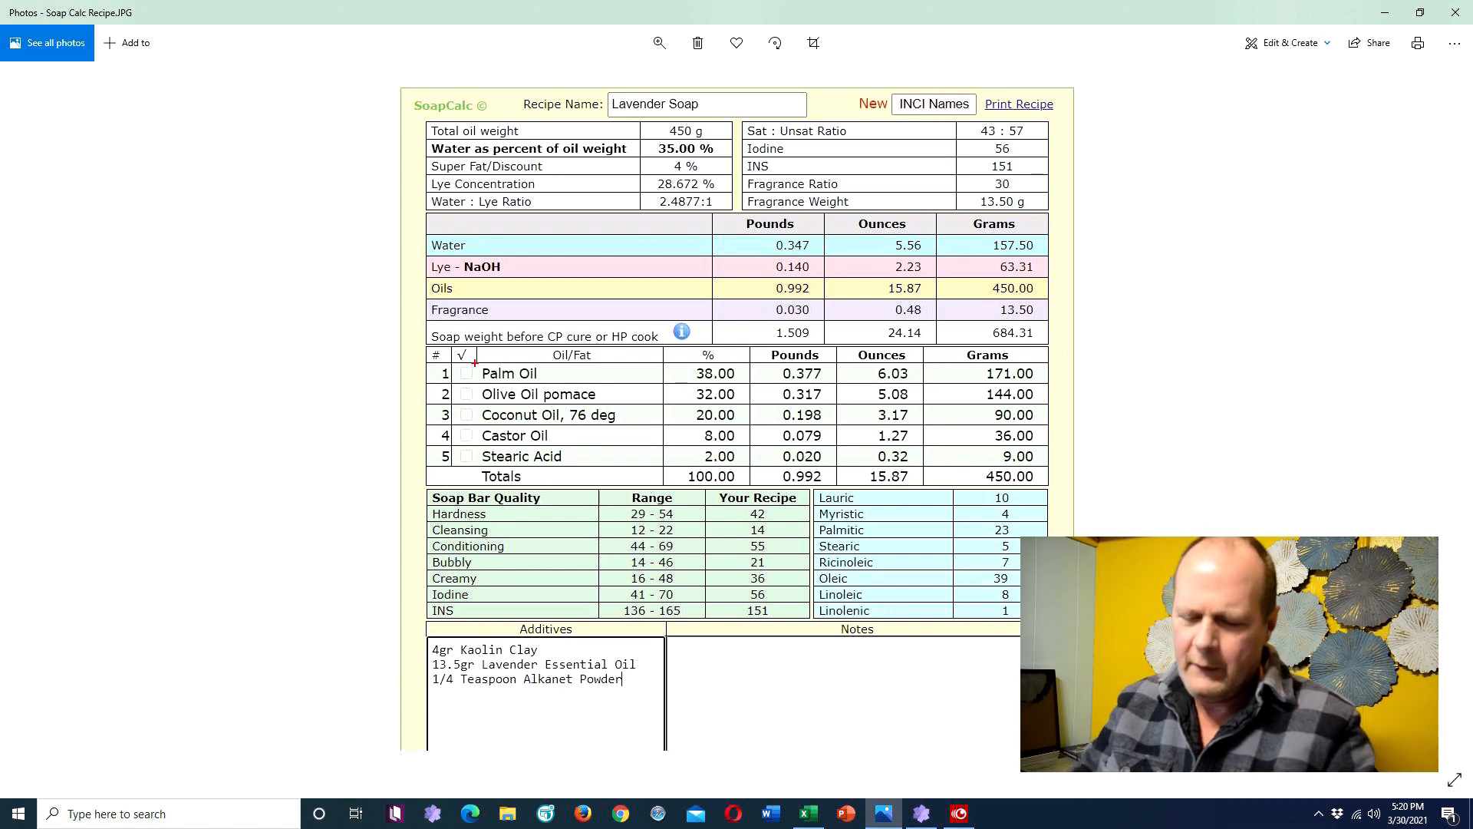
{"action": "mouse_move", "coordinate": [464, 350]}
{"action": "left_mouse_down"}
{"action": "mouse_move", "coordinate": [596, 482]}
{"action": "mouse_move", "coordinate": [645, 508]}
{"action": "left_mouse_up"}
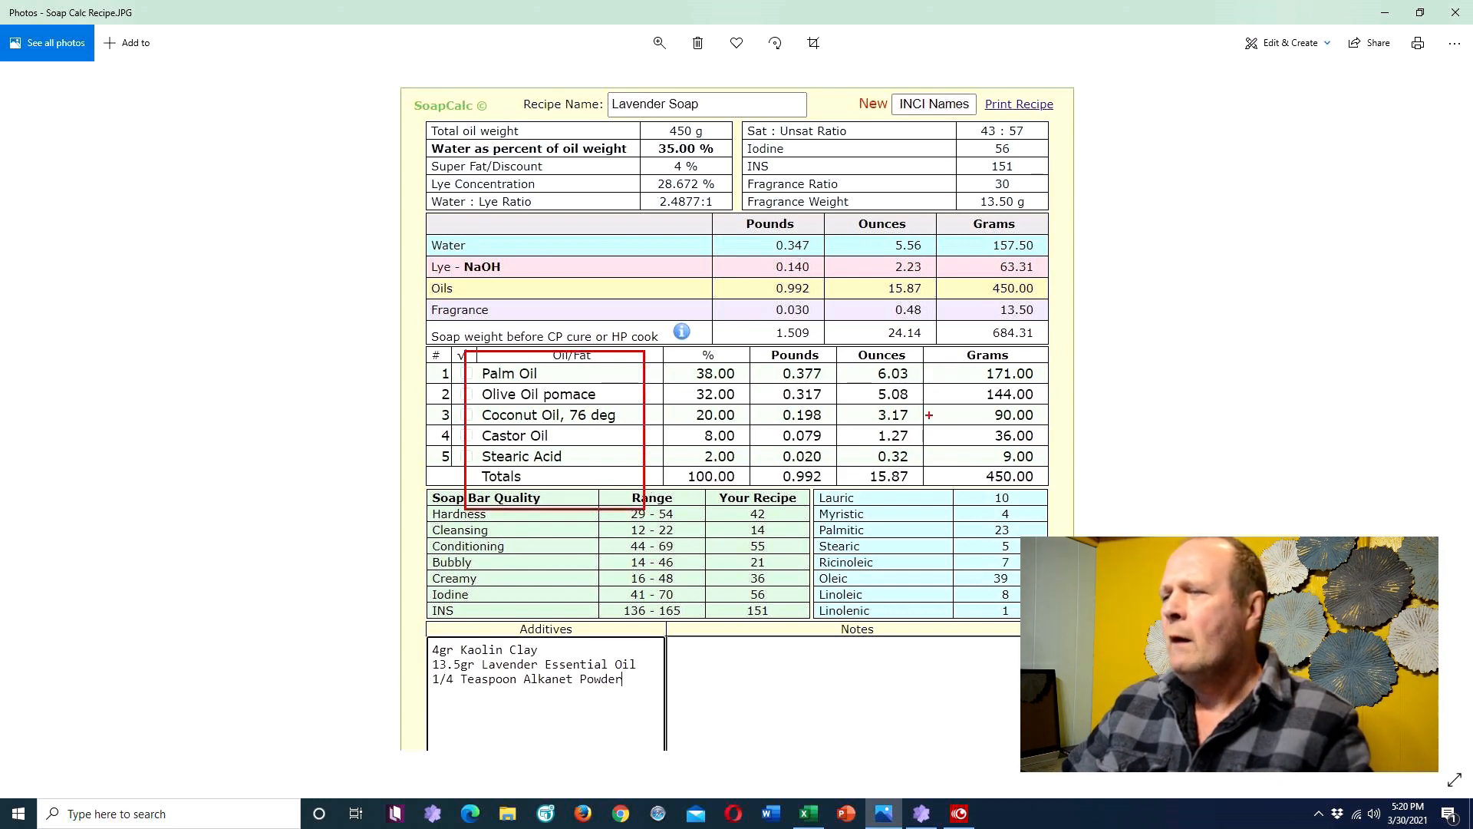
{"action": "mouse_move", "coordinate": [929, 338]}
{"action": "left_mouse_down"}
{"action": "mouse_move", "coordinate": [1042, 430]}
{"action": "mouse_move", "coordinate": [1064, 508]}
{"action": "left_mouse_up"}
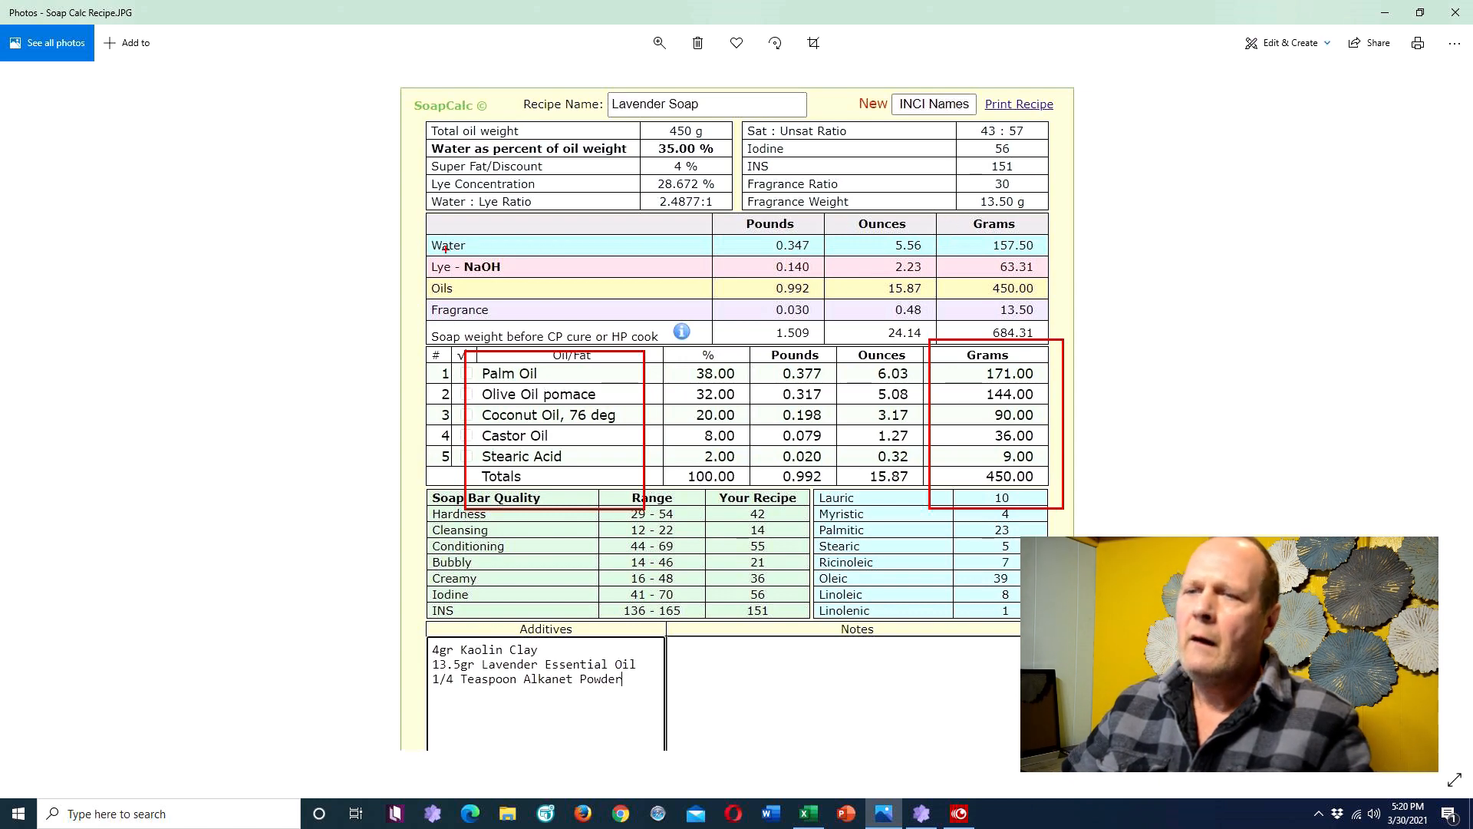
{"action": "mouse_move", "coordinate": [401, 228]}
{"action": "left_mouse_down"}
{"action": "mouse_move", "coordinate": [489, 256]}
{"action": "mouse_move", "coordinate": [514, 284]}
{"action": "left_mouse_up"}
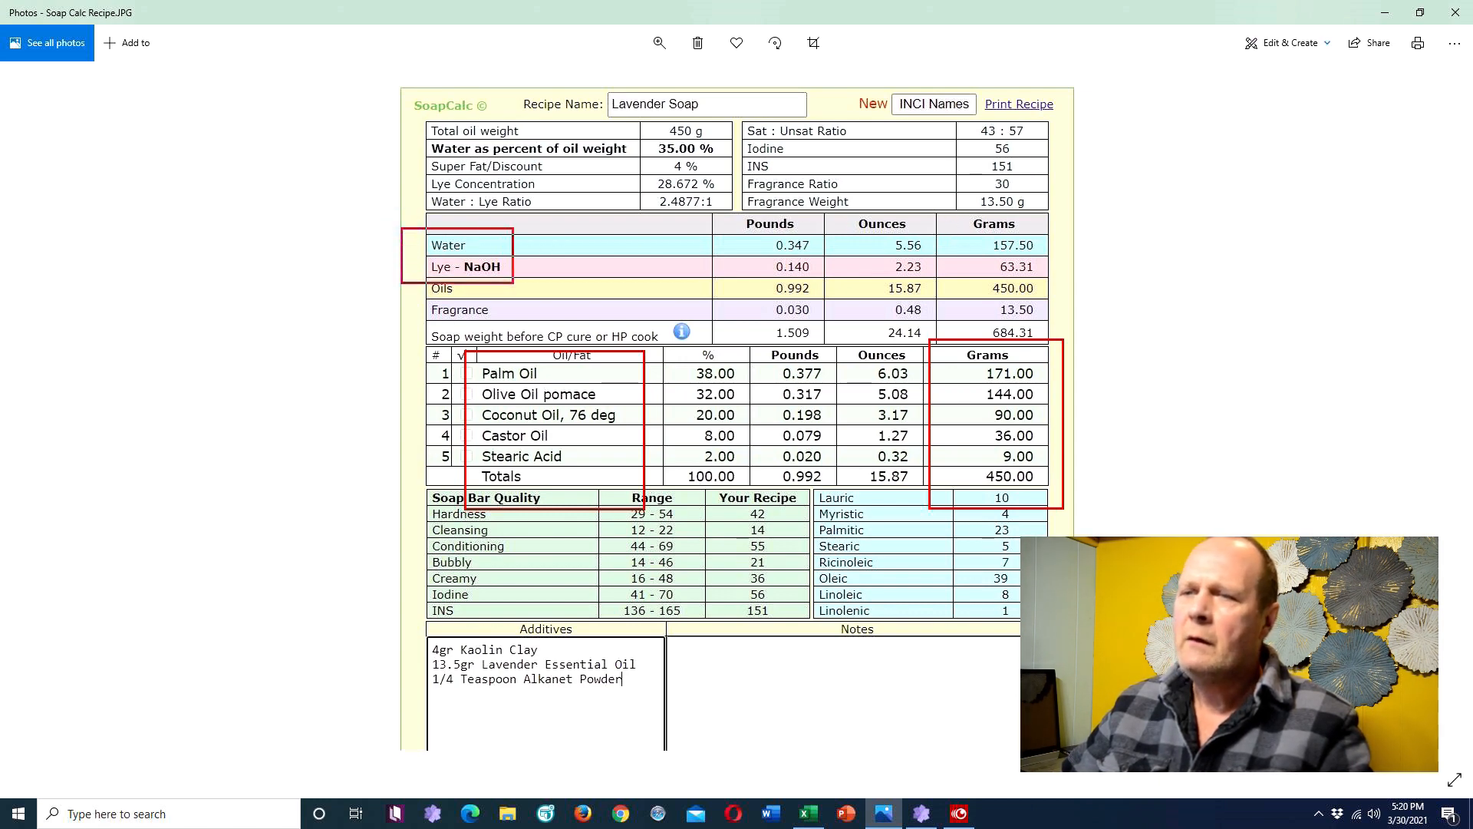
{"action": "mouse_move", "coordinate": [937, 215]}
{"action": "left_mouse_down"}
{"action": "mouse_move", "coordinate": [981, 223]}
{"action": "mouse_move", "coordinate": [1061, 283]}
{"action": "left_mouse_up"}
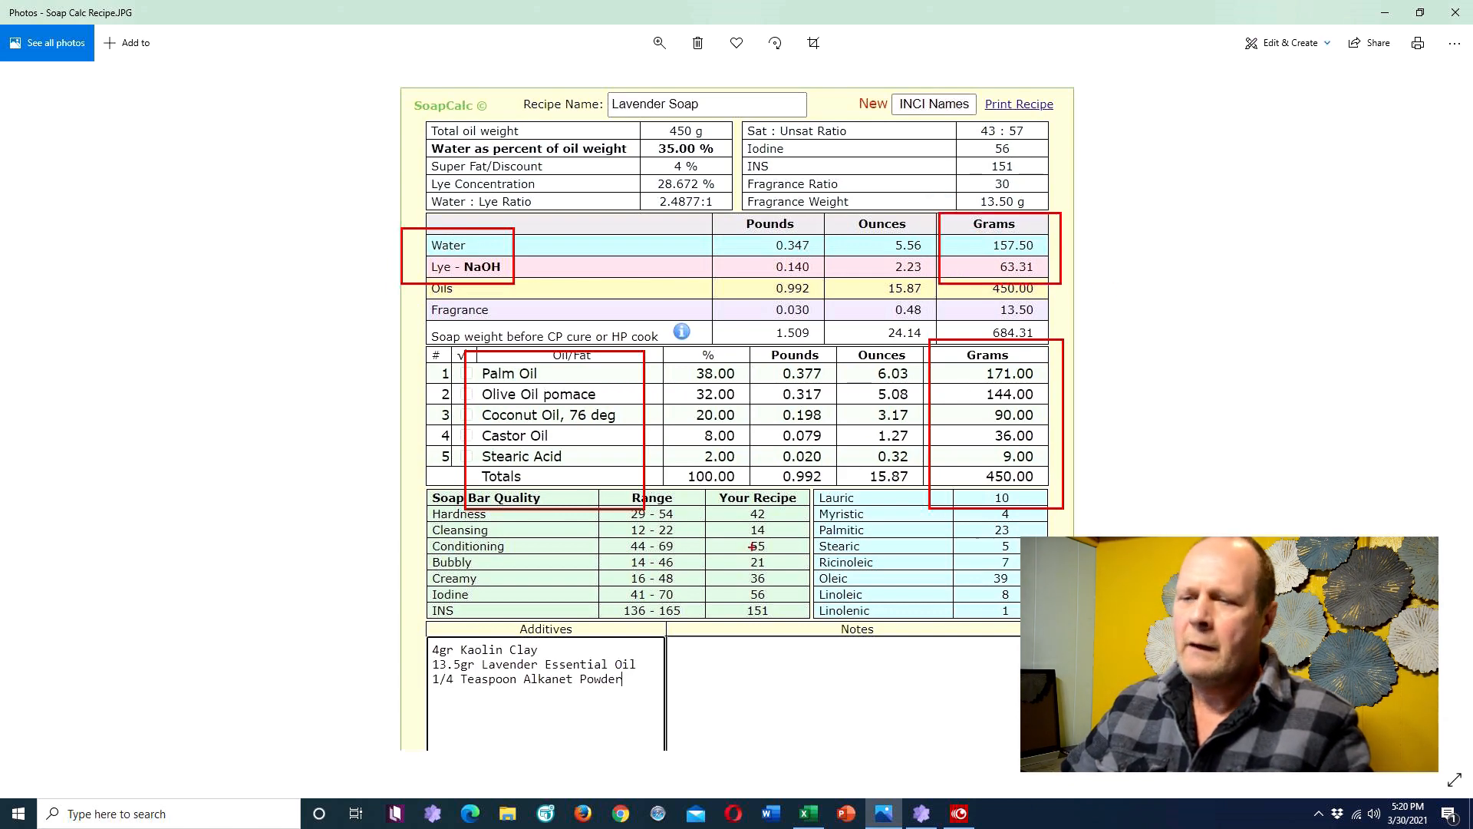
{"action": "mouse_move", "coordinate": [420, 631]}
{"action": "left_mouse_down"}
{"action": "mouse_move", "coordinate": [575, 661]}
{"action": "mouse_move", "coordinate": [659, 715]}
{"action": "left_mouse_up"}
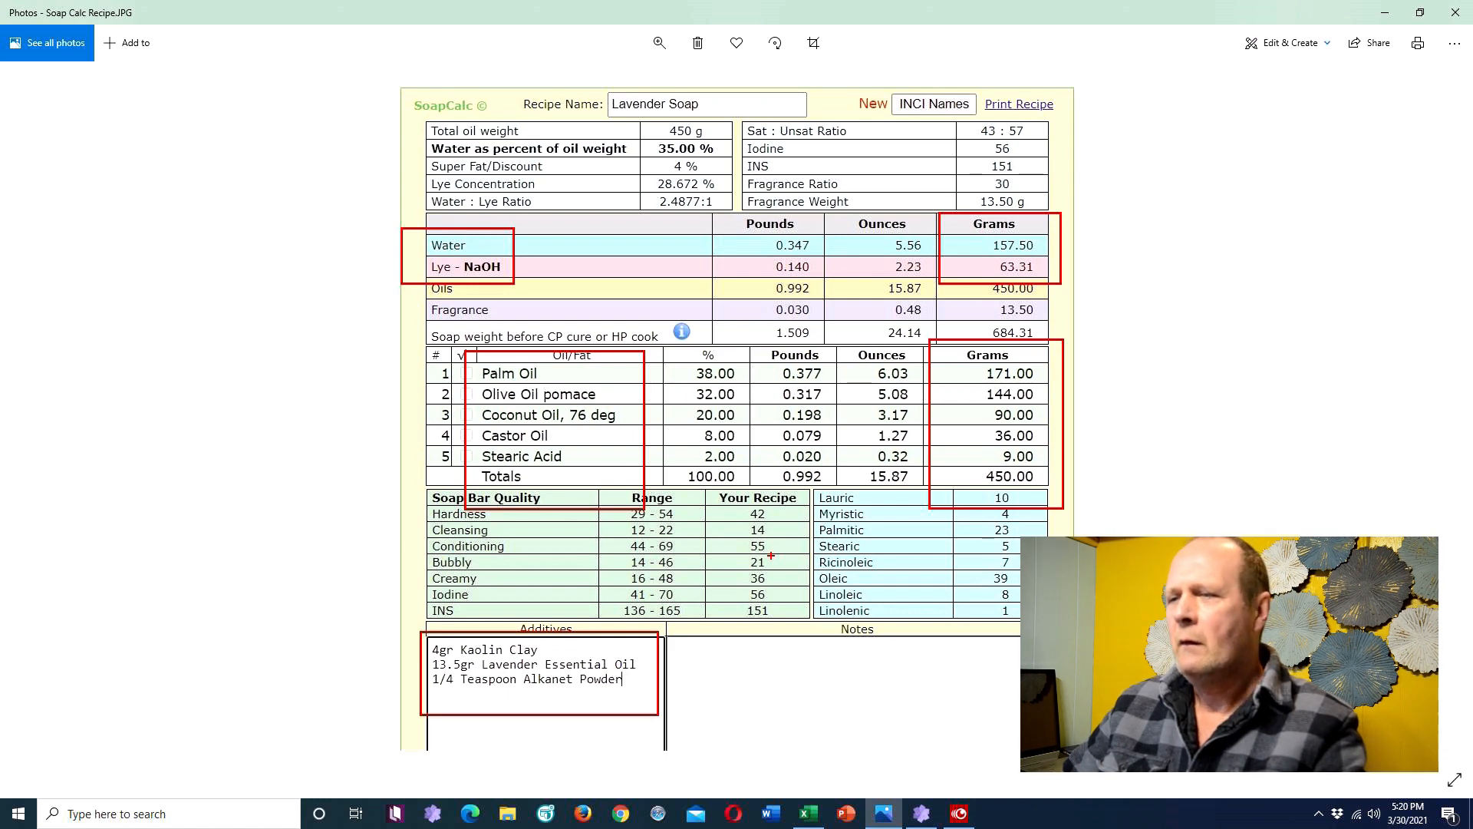
{"action": "key", "text": "Escape"}
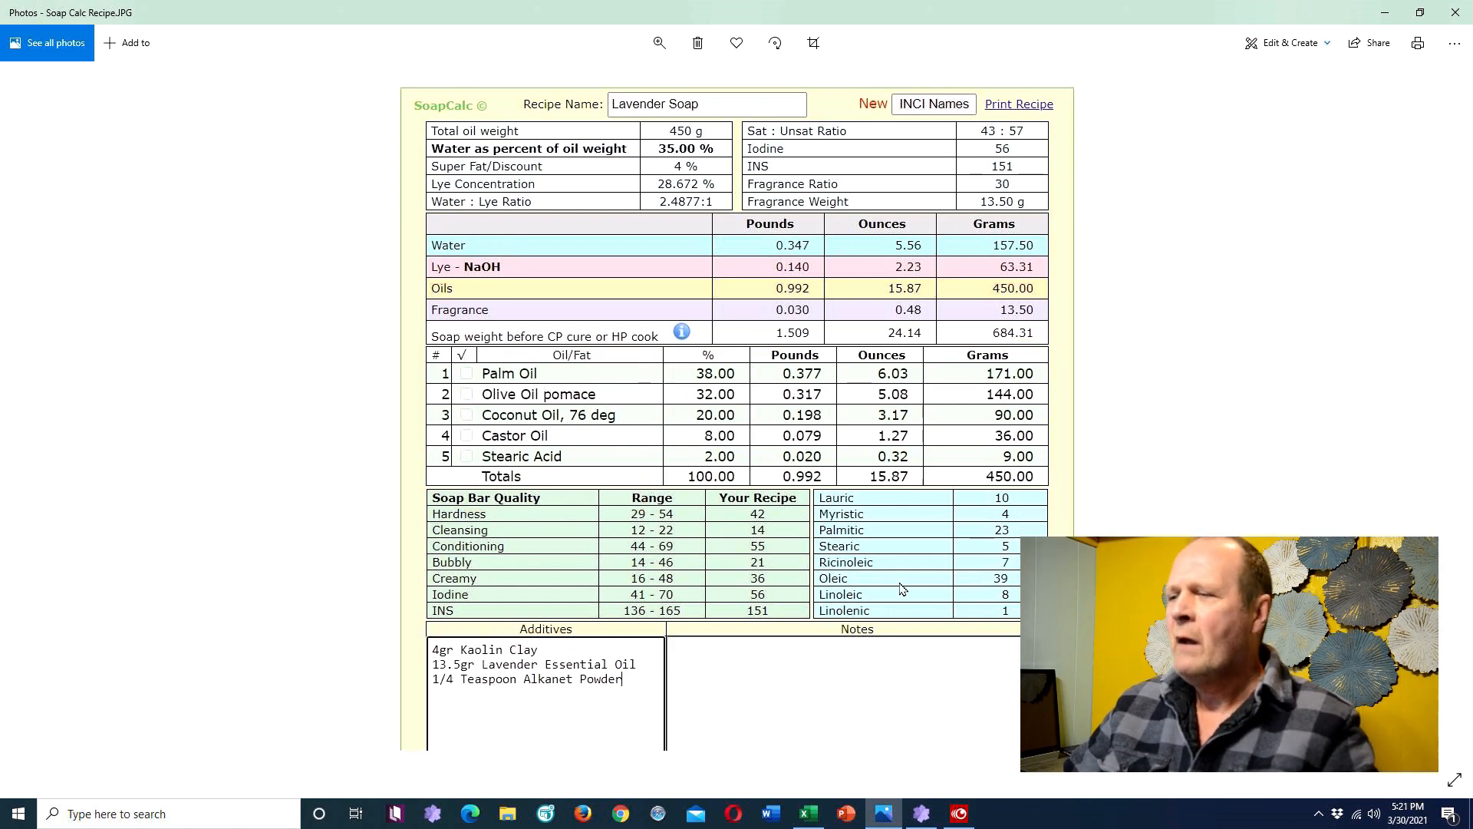
{"action": "left_click", "coordinate": [1385, 12]}
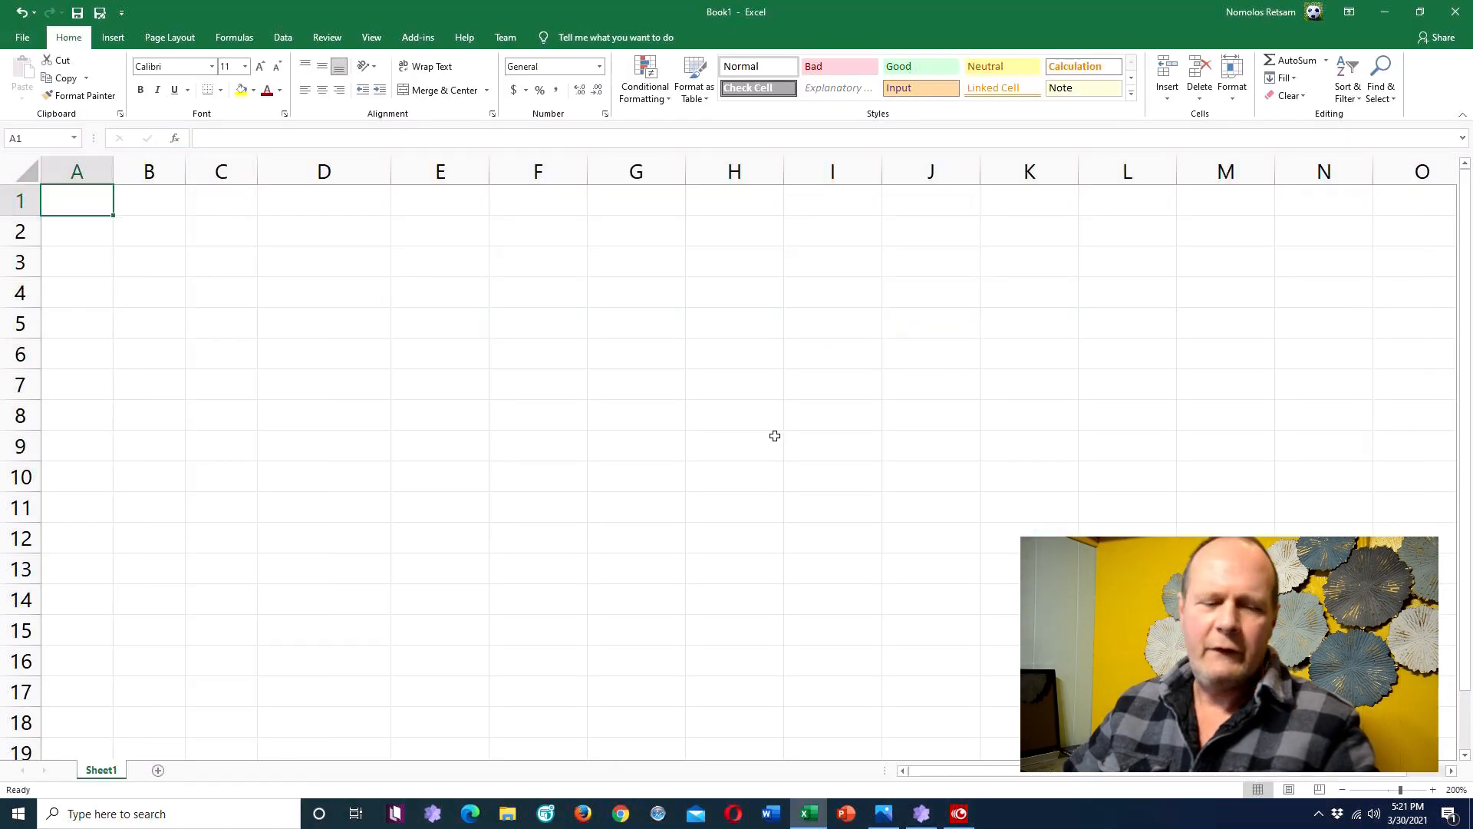
Step: Narrow column A to a width of about 1.5 and reduce row 1 to about two thirds of its height
{"action": "left_click", "coordinate": [154, 234]}
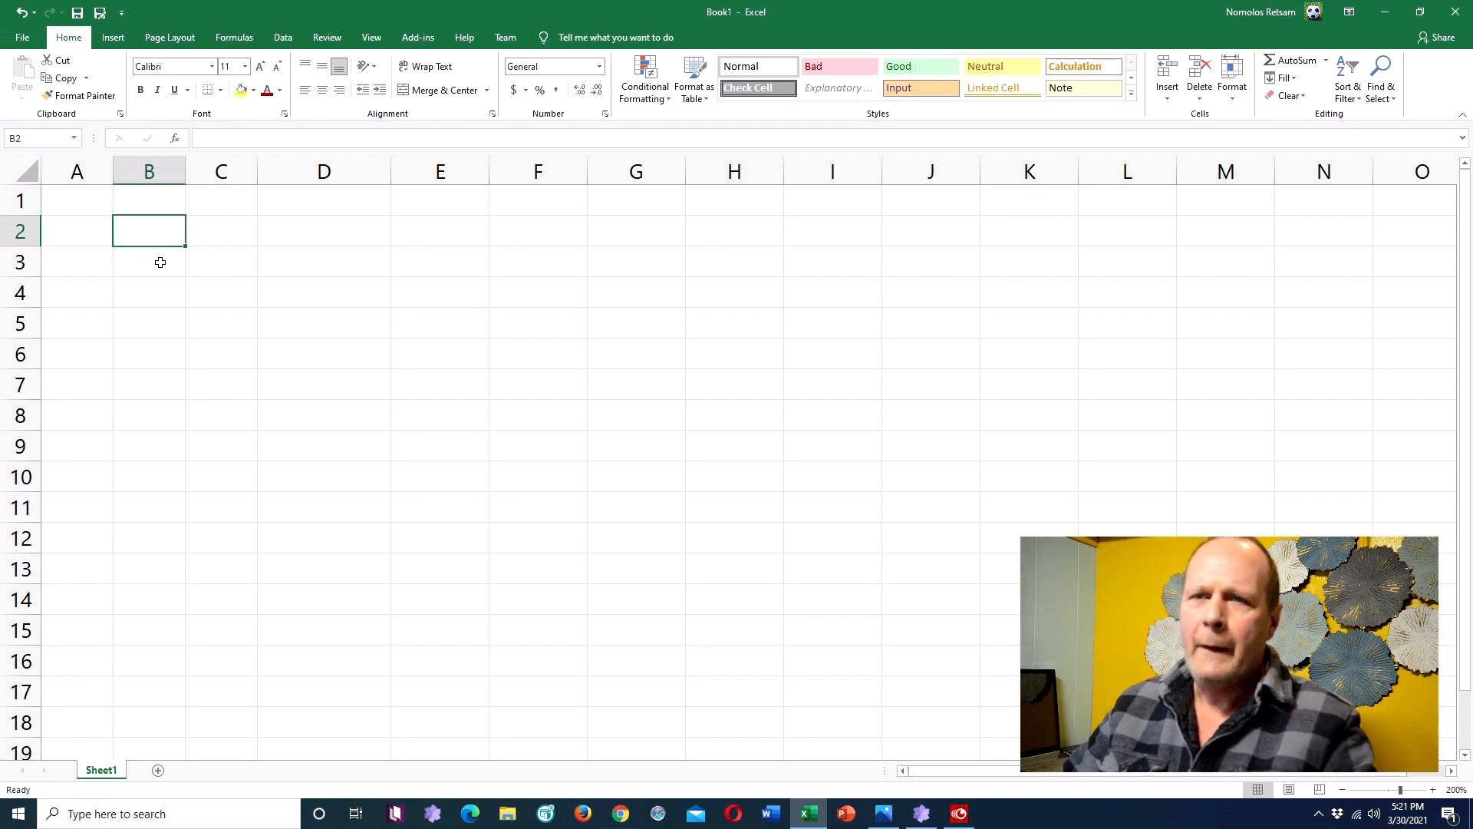
{"action": "left_click", "coordinate": [82, 203]}
{"action": "left_click", "coordinate": [134, 230]}
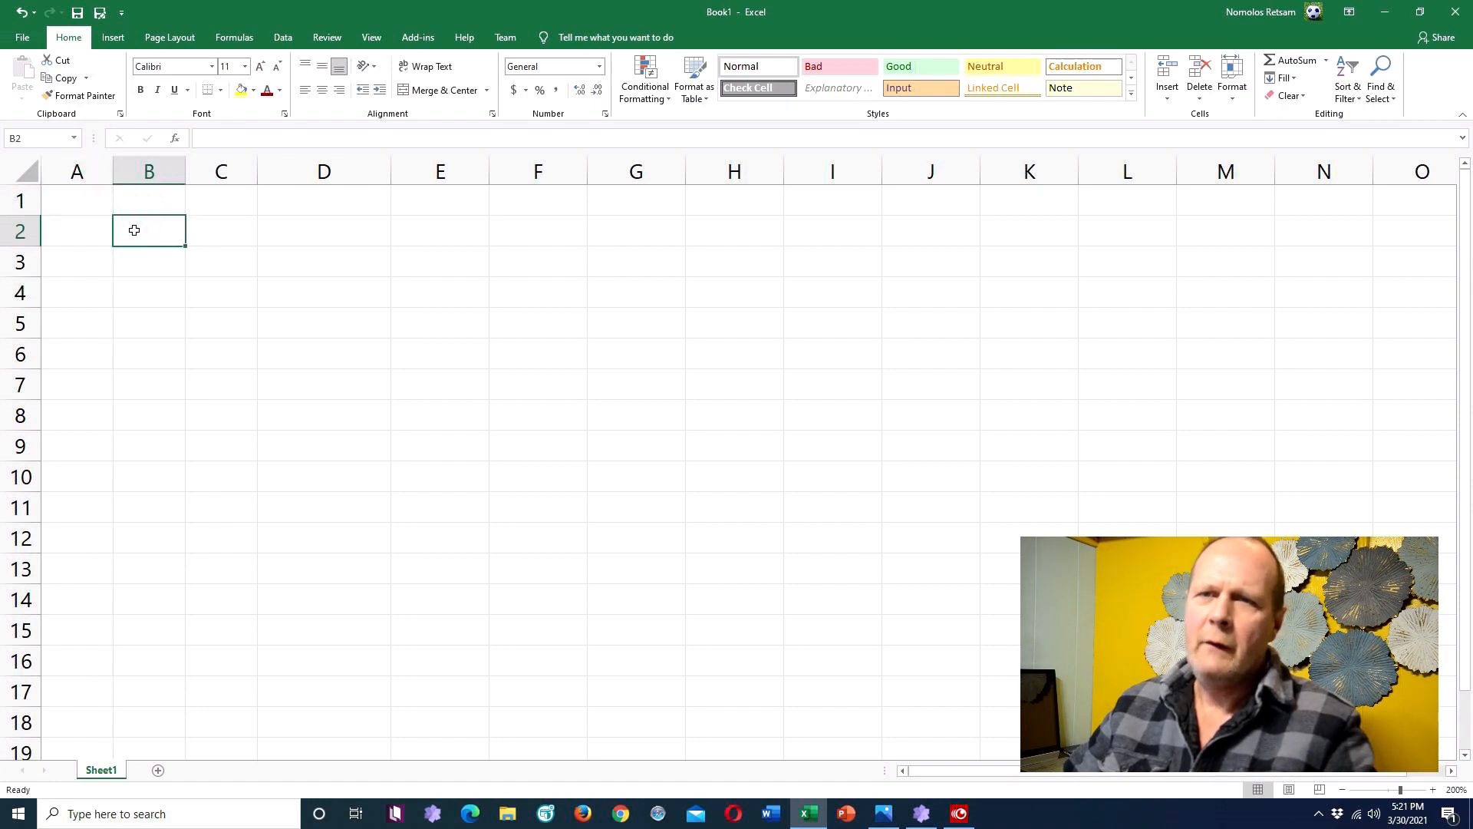
{"action": "left_click_drag", "start_coordinate": [114, 175], "coordinate": [66, 178]}
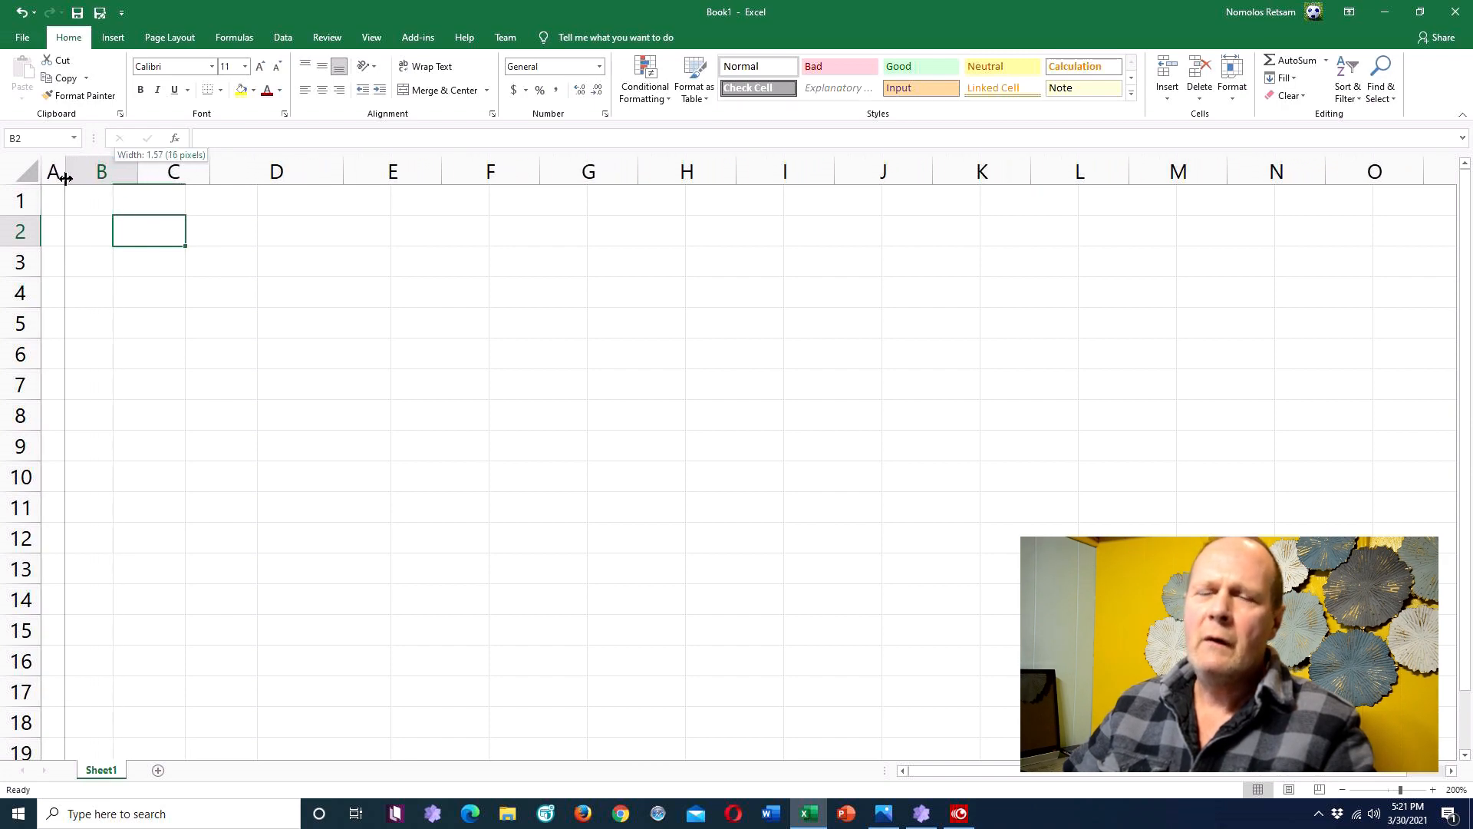
{"action": "left_click_drag", "start_coordinate": [66, 180], "coordinate": [64, 178]}
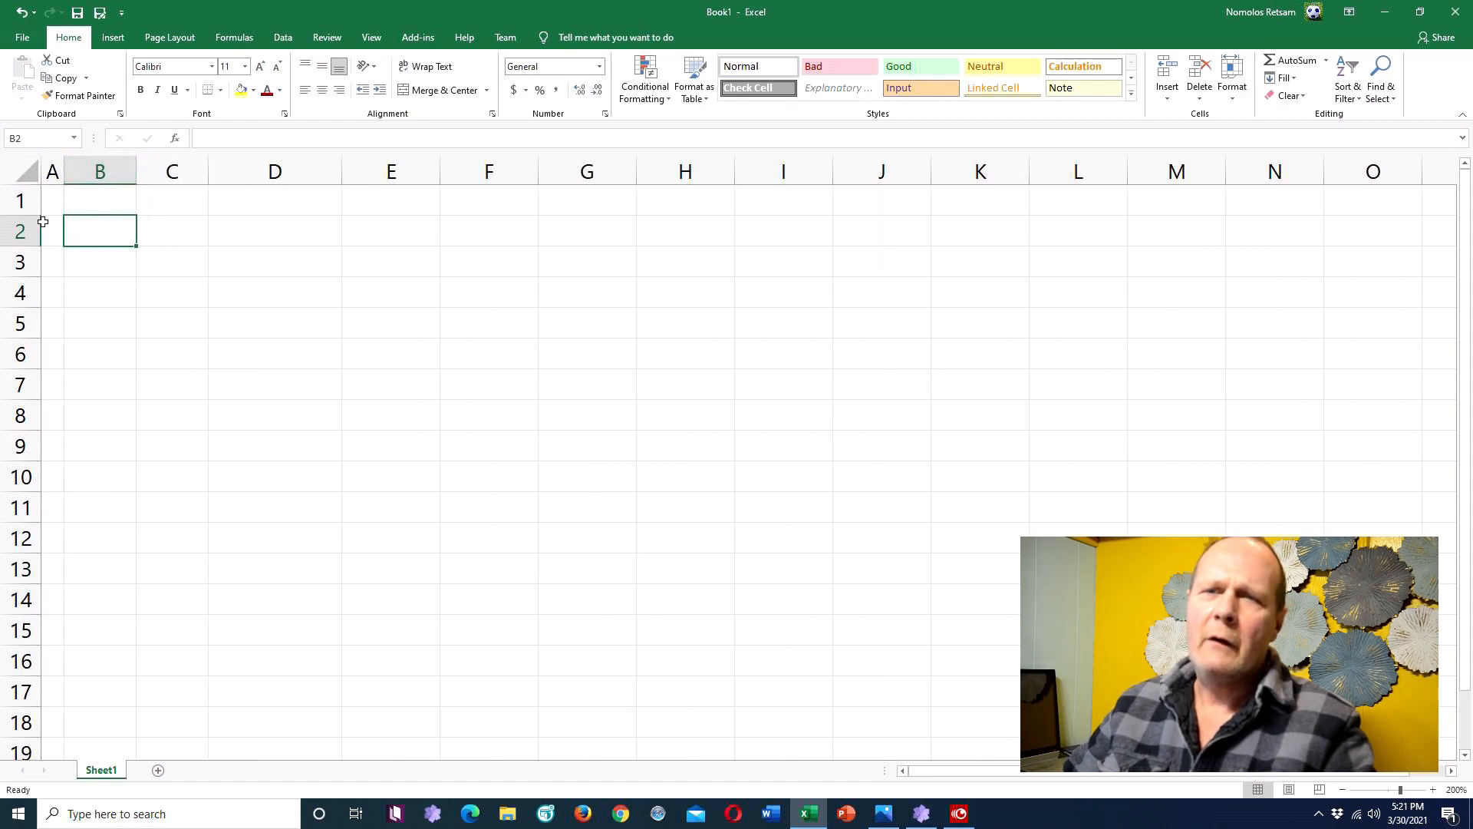
{"action": "left_click_drag", "start_coordinate": [30, 216], "coordinate": [31, 205]}
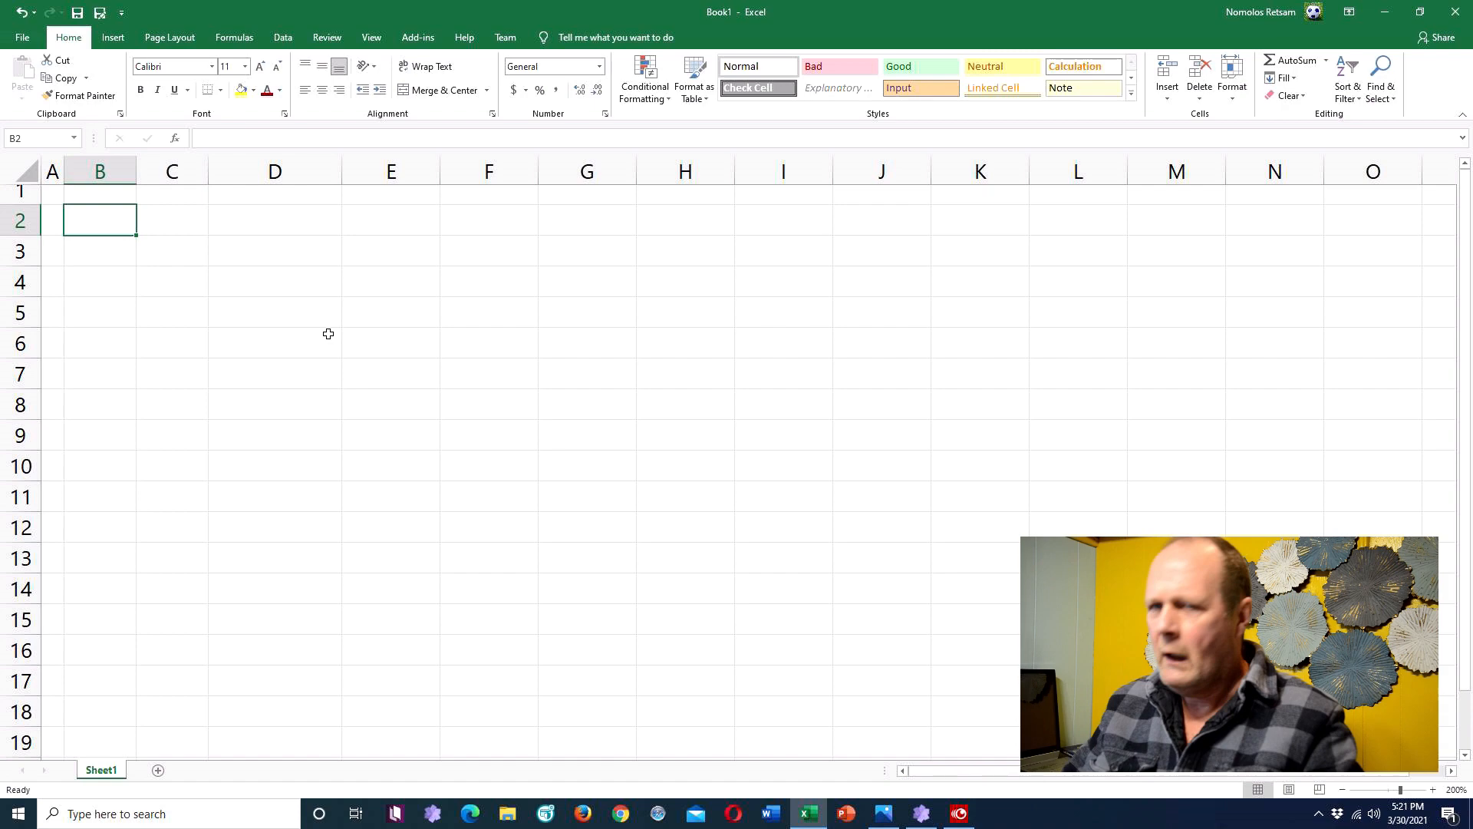
Step: Enter the title "Lavender Soap Costing Sheet - 1 Bar - (125g)" in cell B2
{"action": "type", "text": "Lav"}
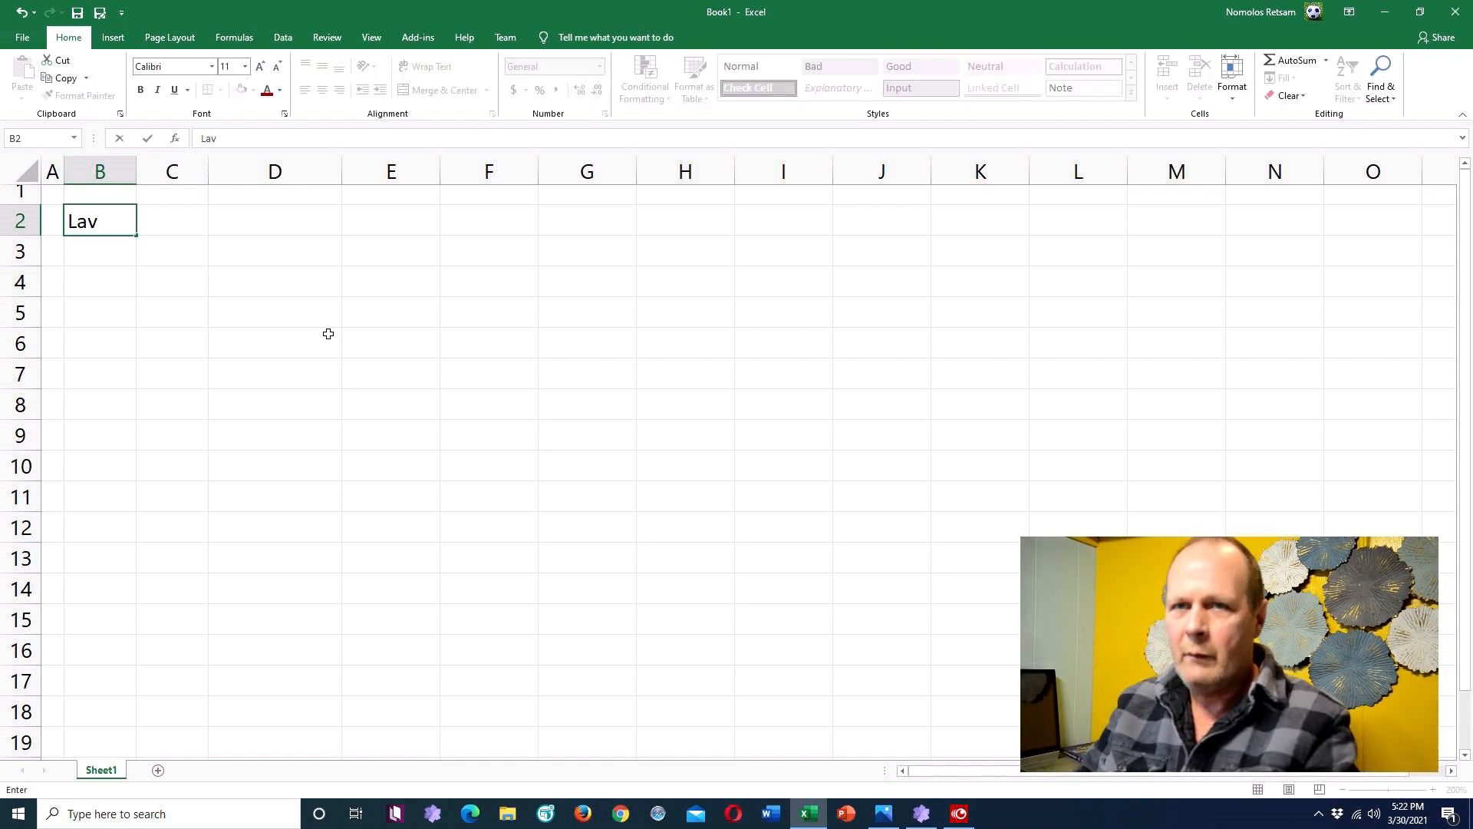
{"action": "type", "text": "en"}
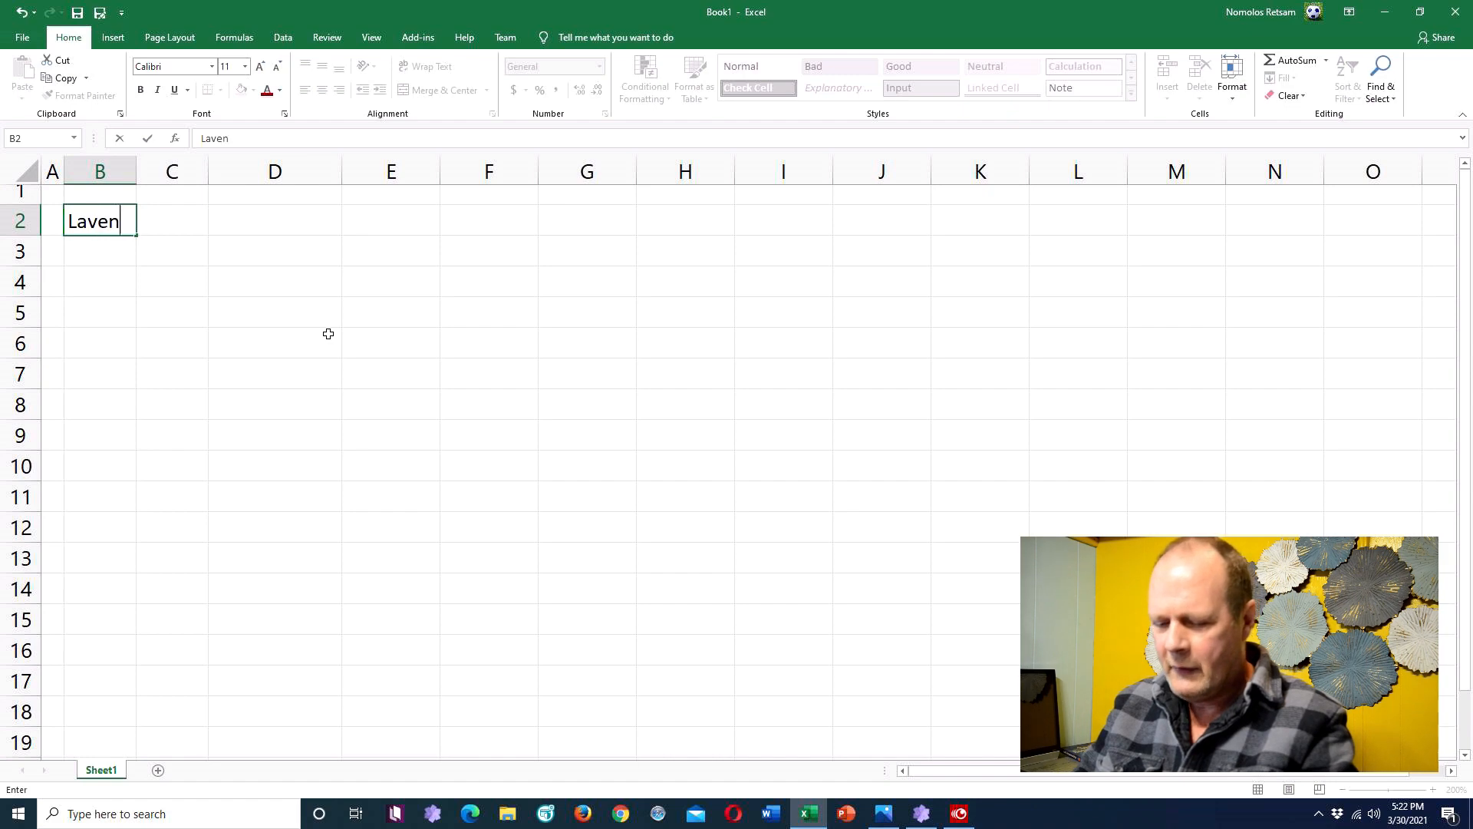
{"action": "type", "text": "der S"}
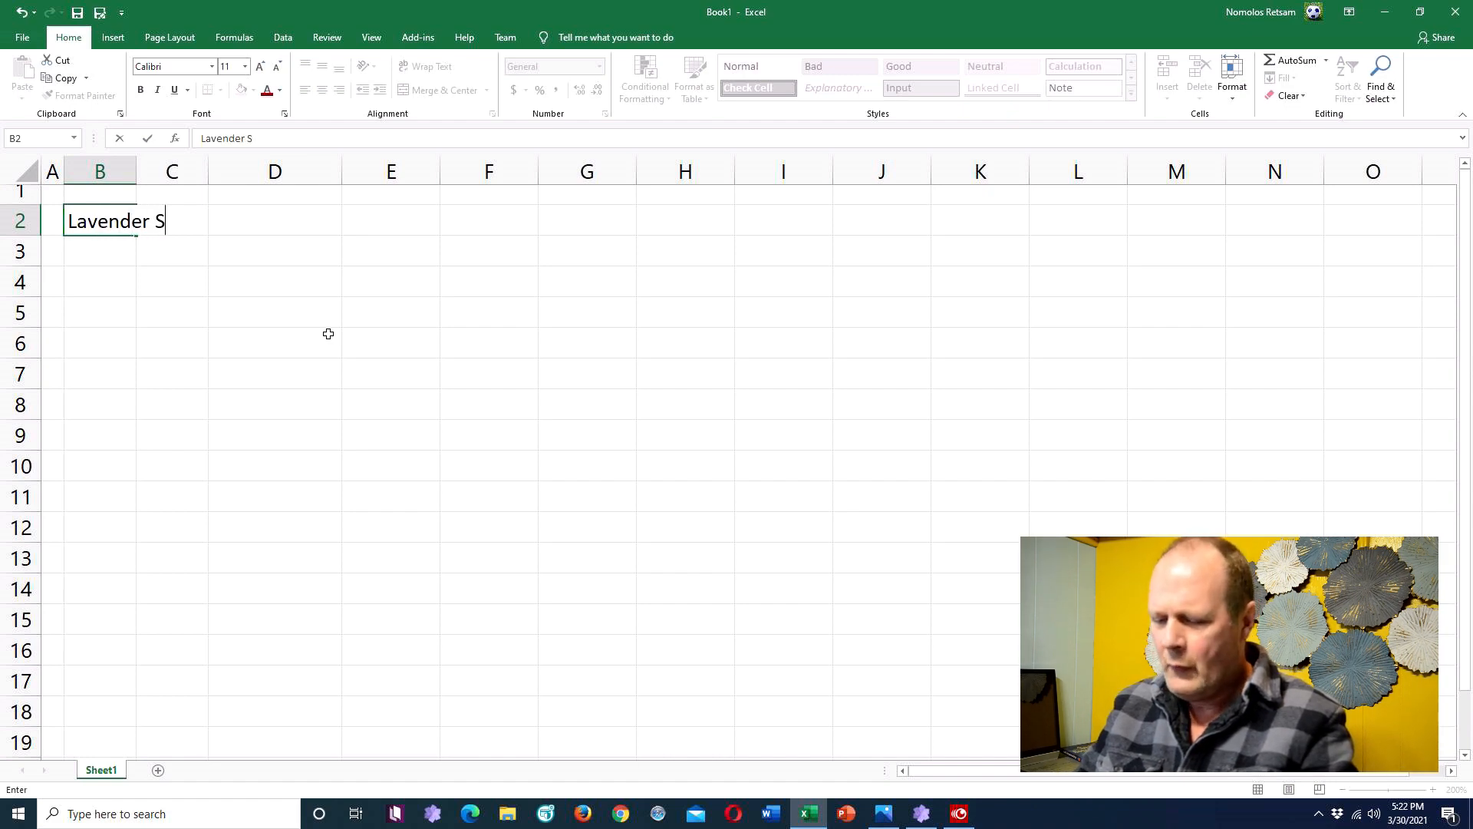
{"action": "type", "text": "oap Costin"}
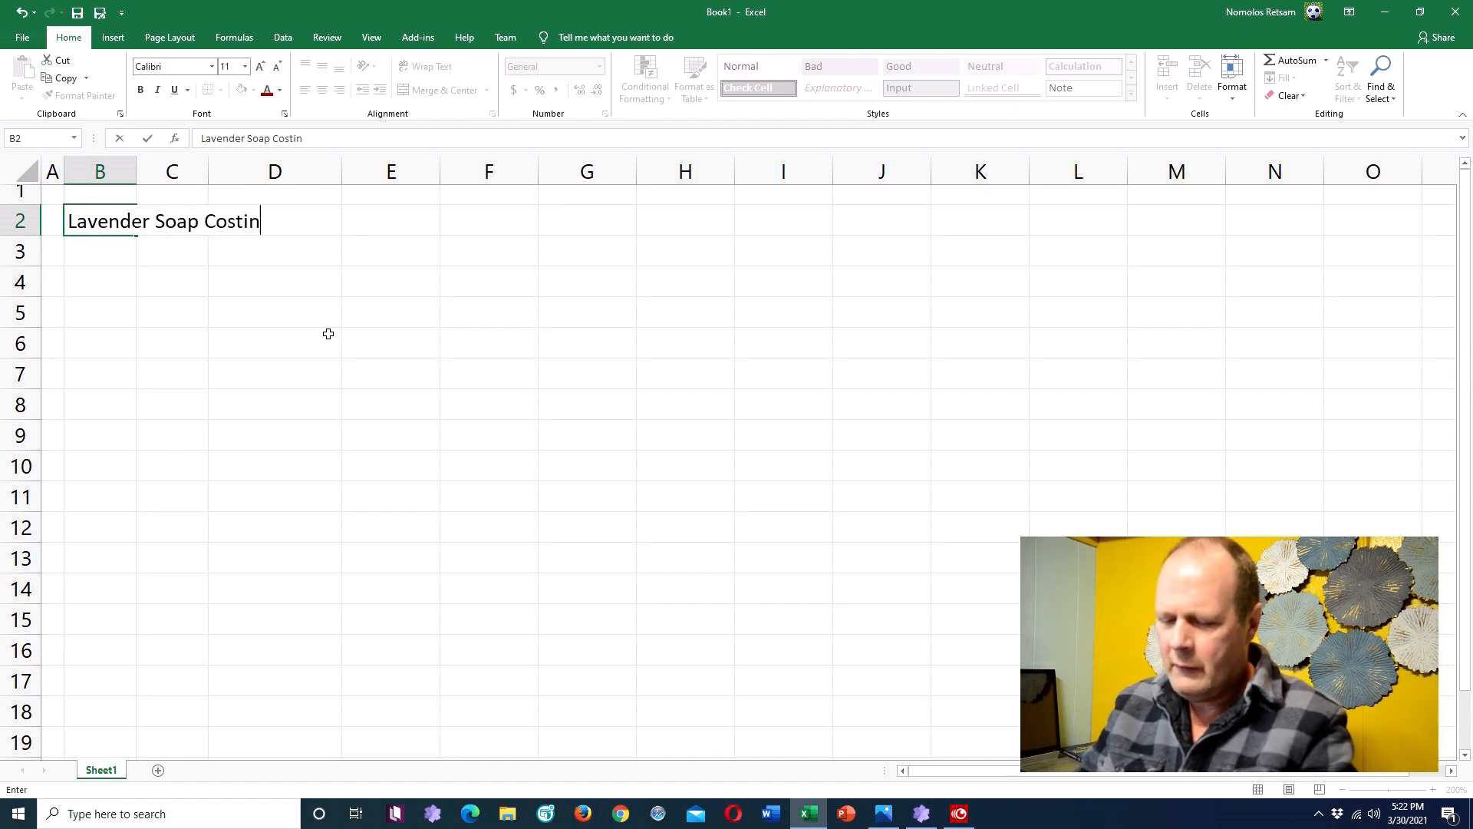
{"action": "type", "text": "g Sheet"}
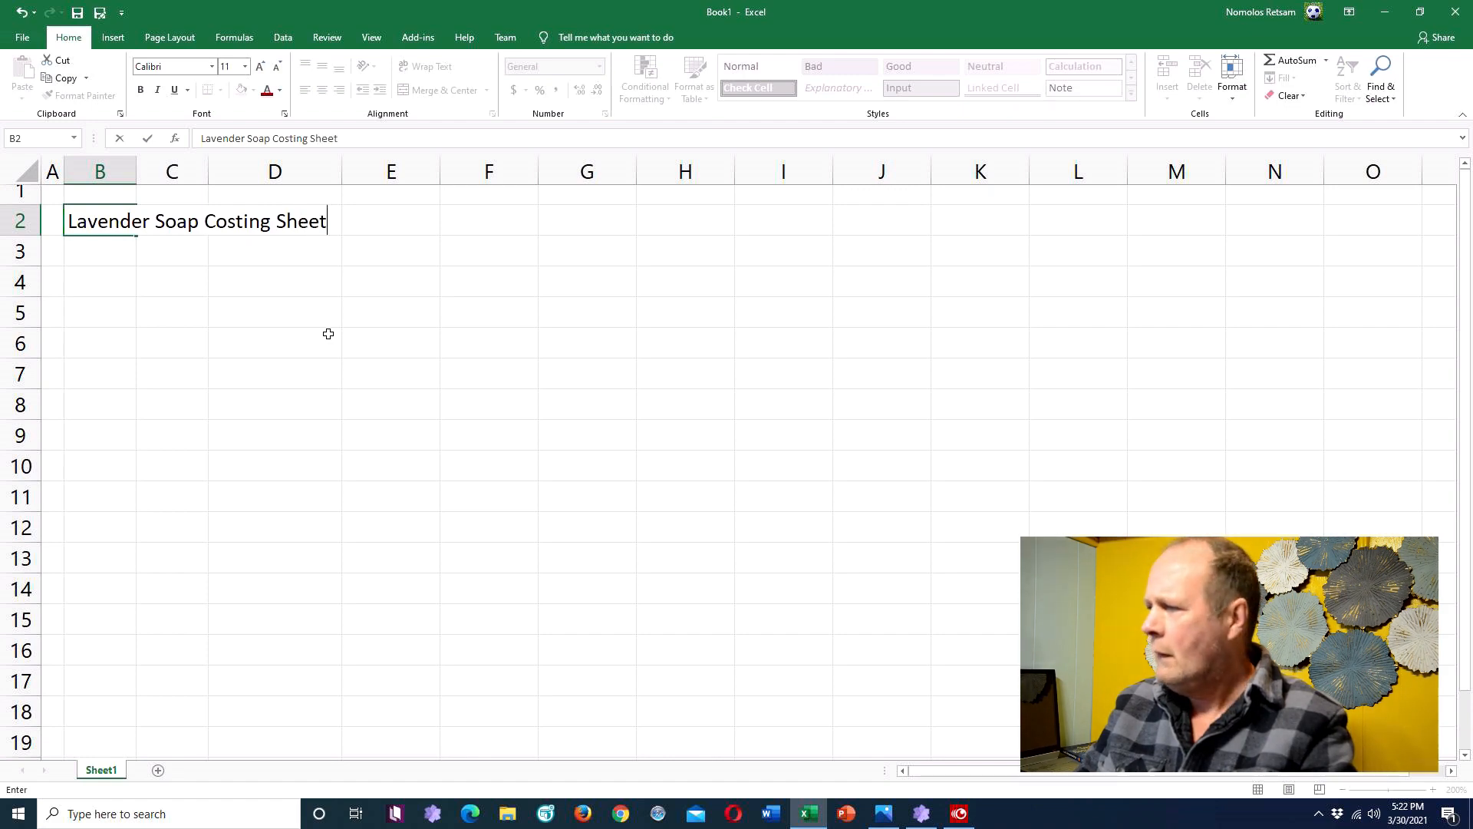
{"action": "type", "text": " - "}
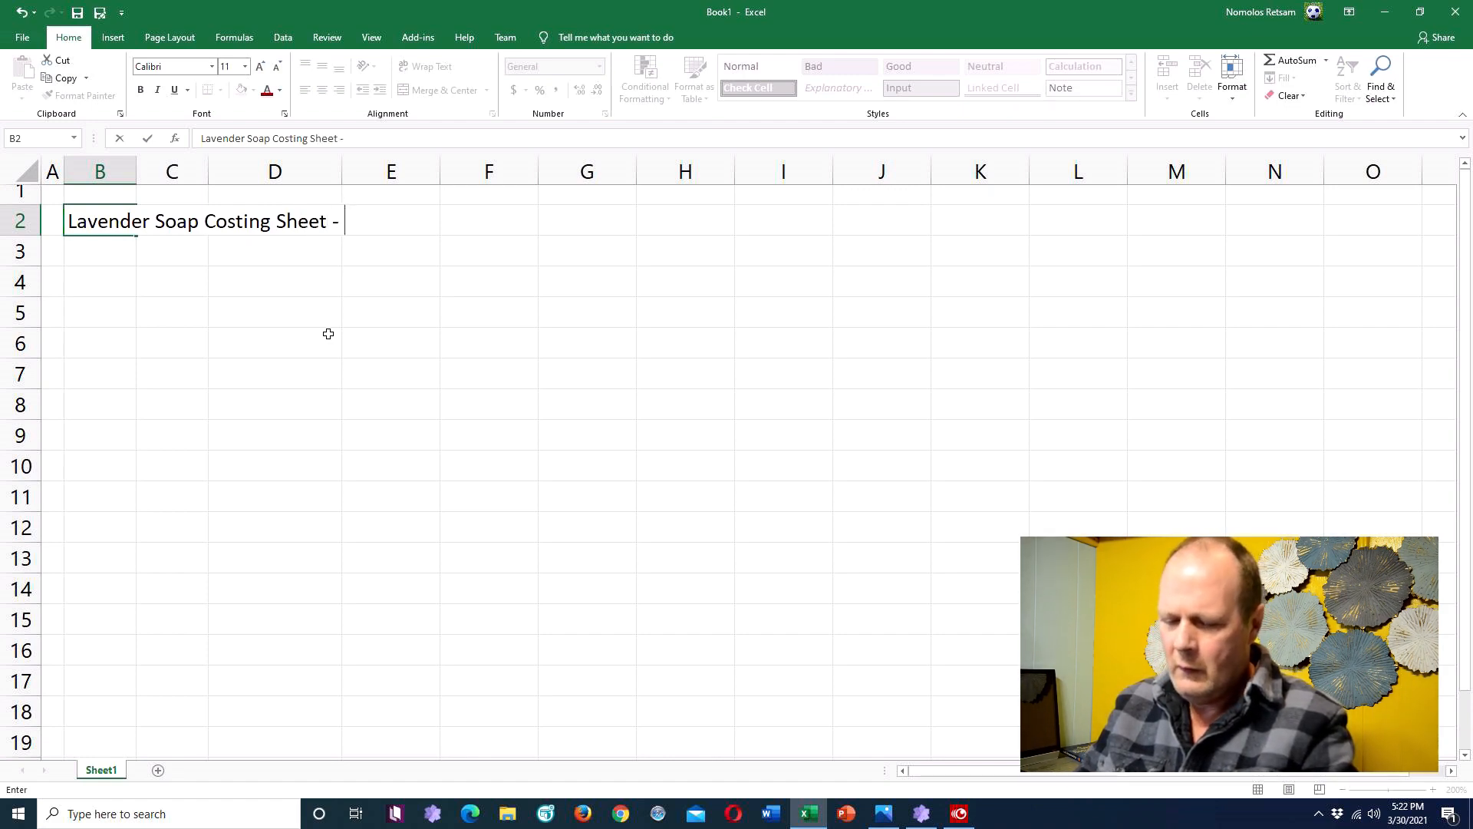
{"action": "type", "text": "1 Bar"}
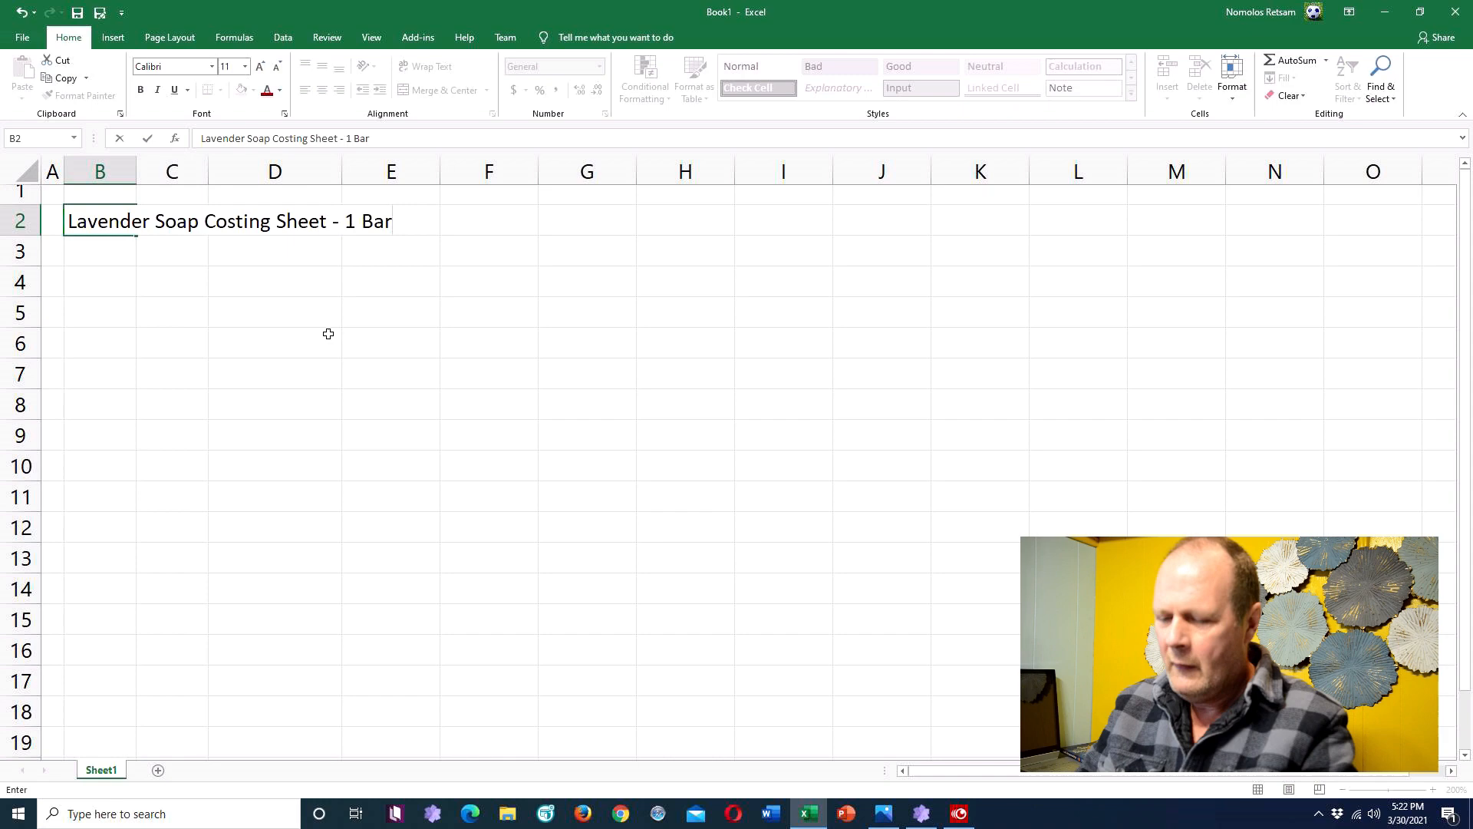
{"action": "type", "text": " - "}
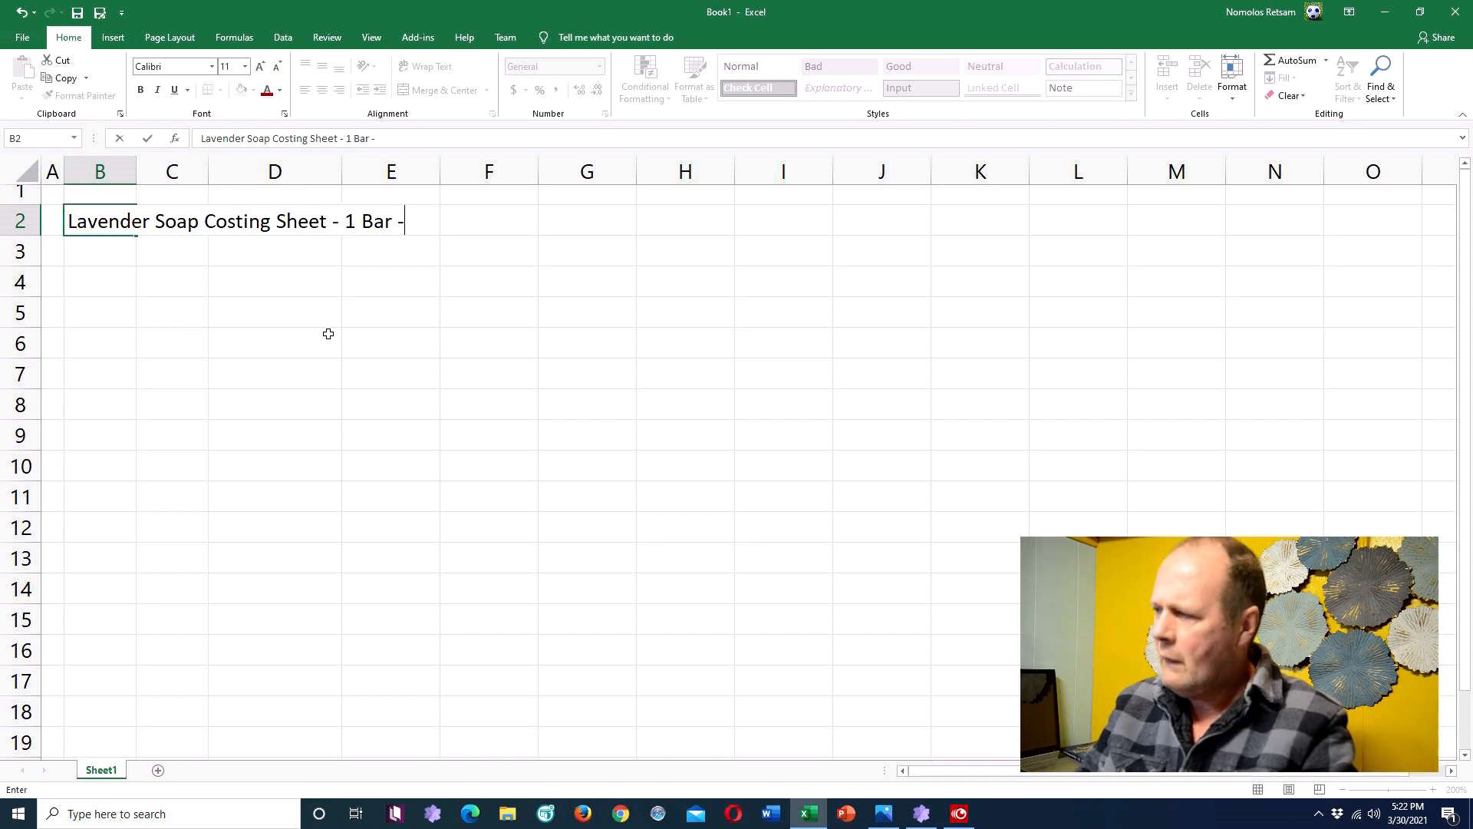
{"action": "type", "text": "(125"}
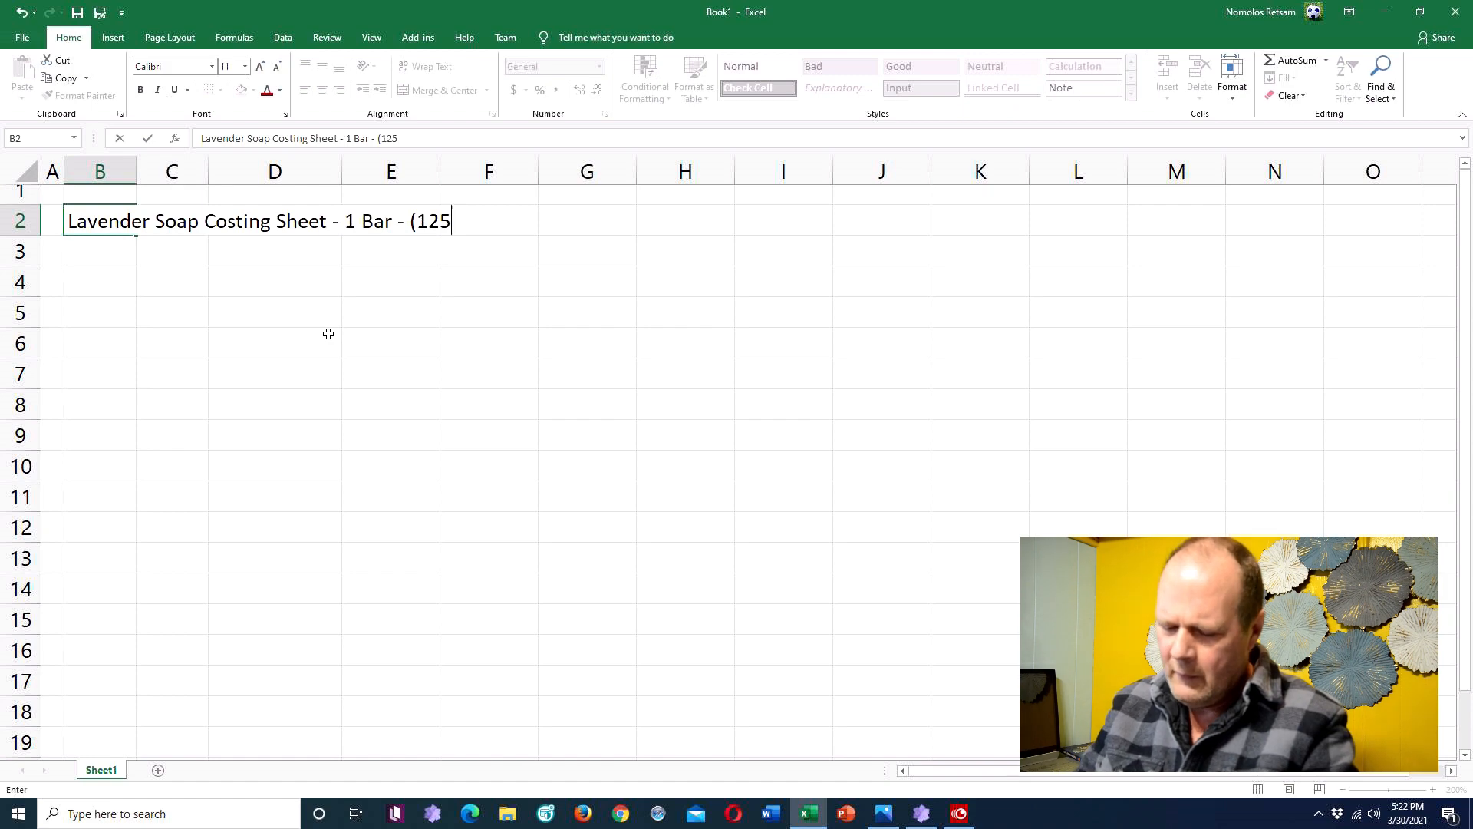
{"action": "type", "text": "g)"}
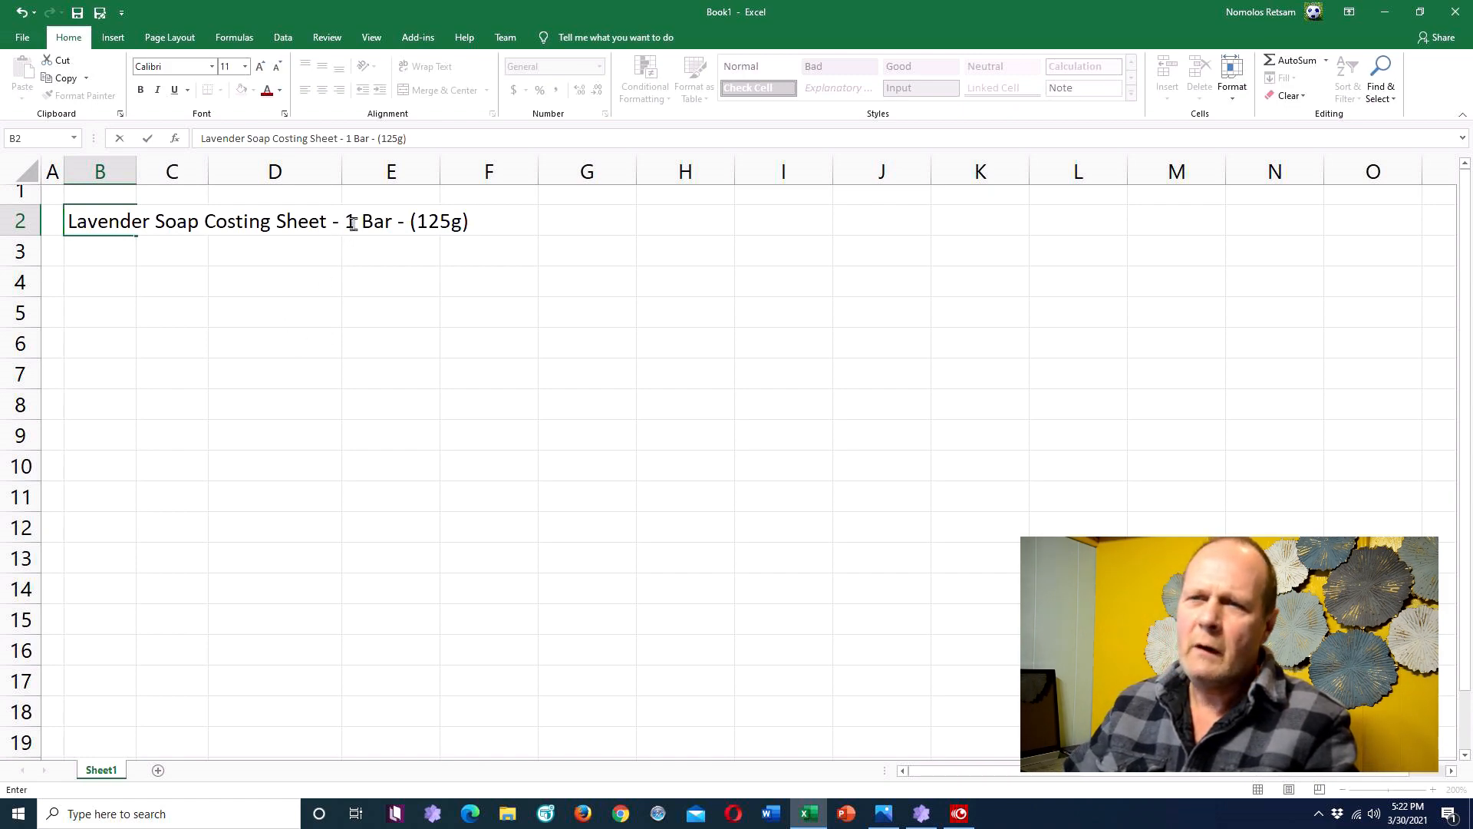
Step: Enter the column headers "Item", "Units", "Cost Per Unit" and "Total Cost" in cells B3 to E3
{"action": "left_click", "coordinate": [123, 250]}
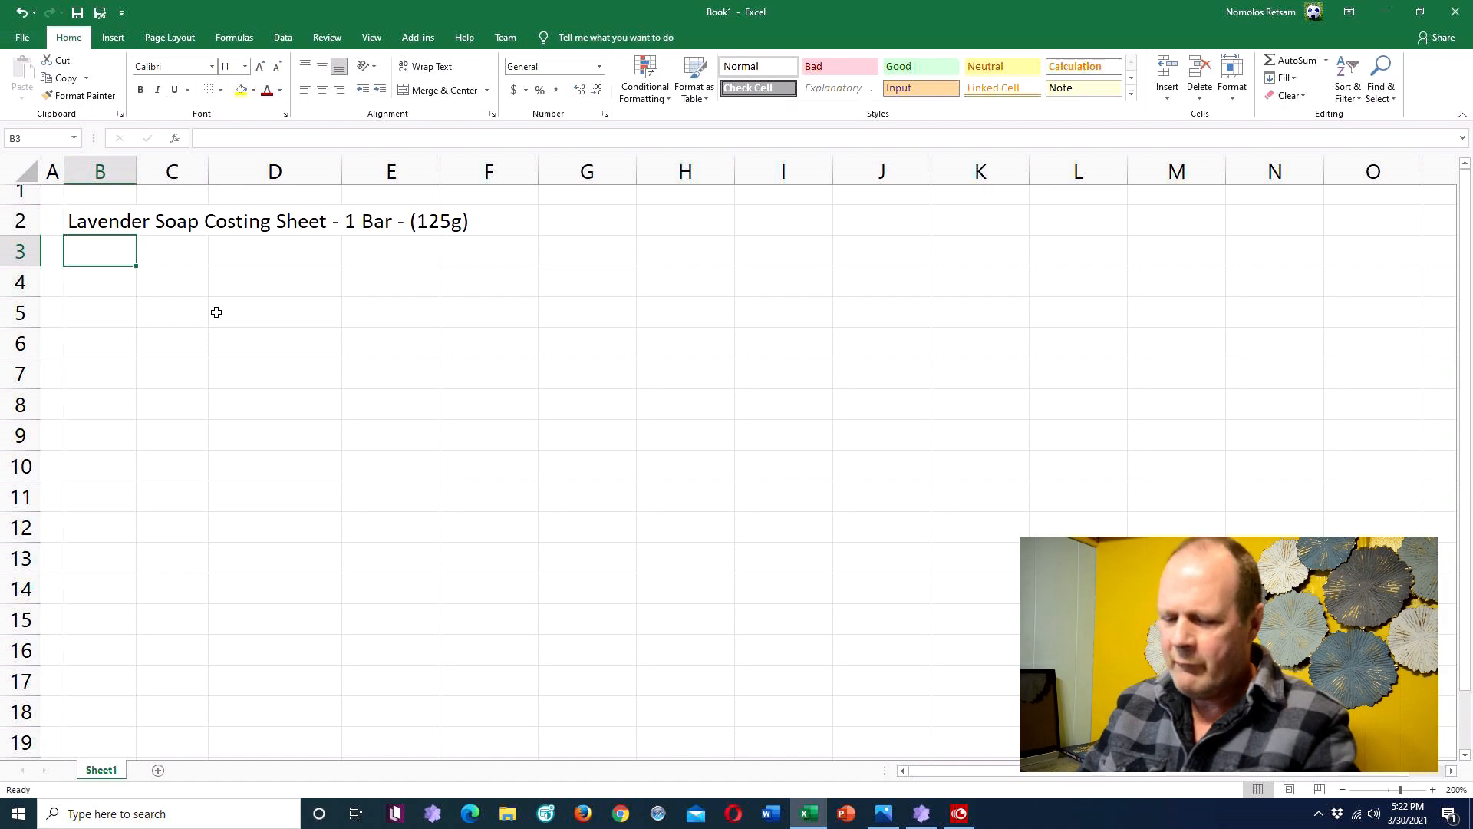
{"action": "type", "text": "Item"}
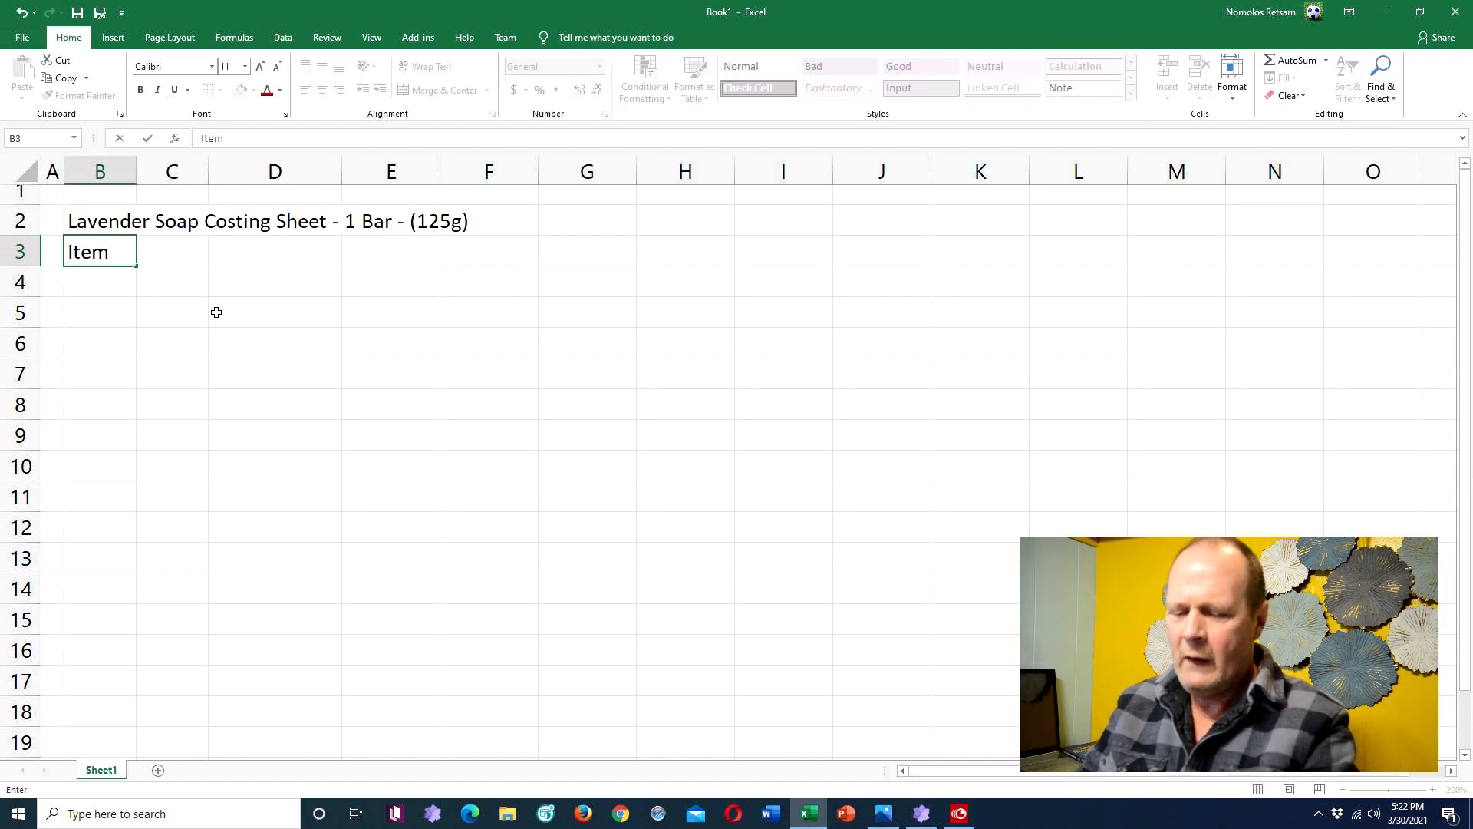
{"action": "key", "text": "Tab"}
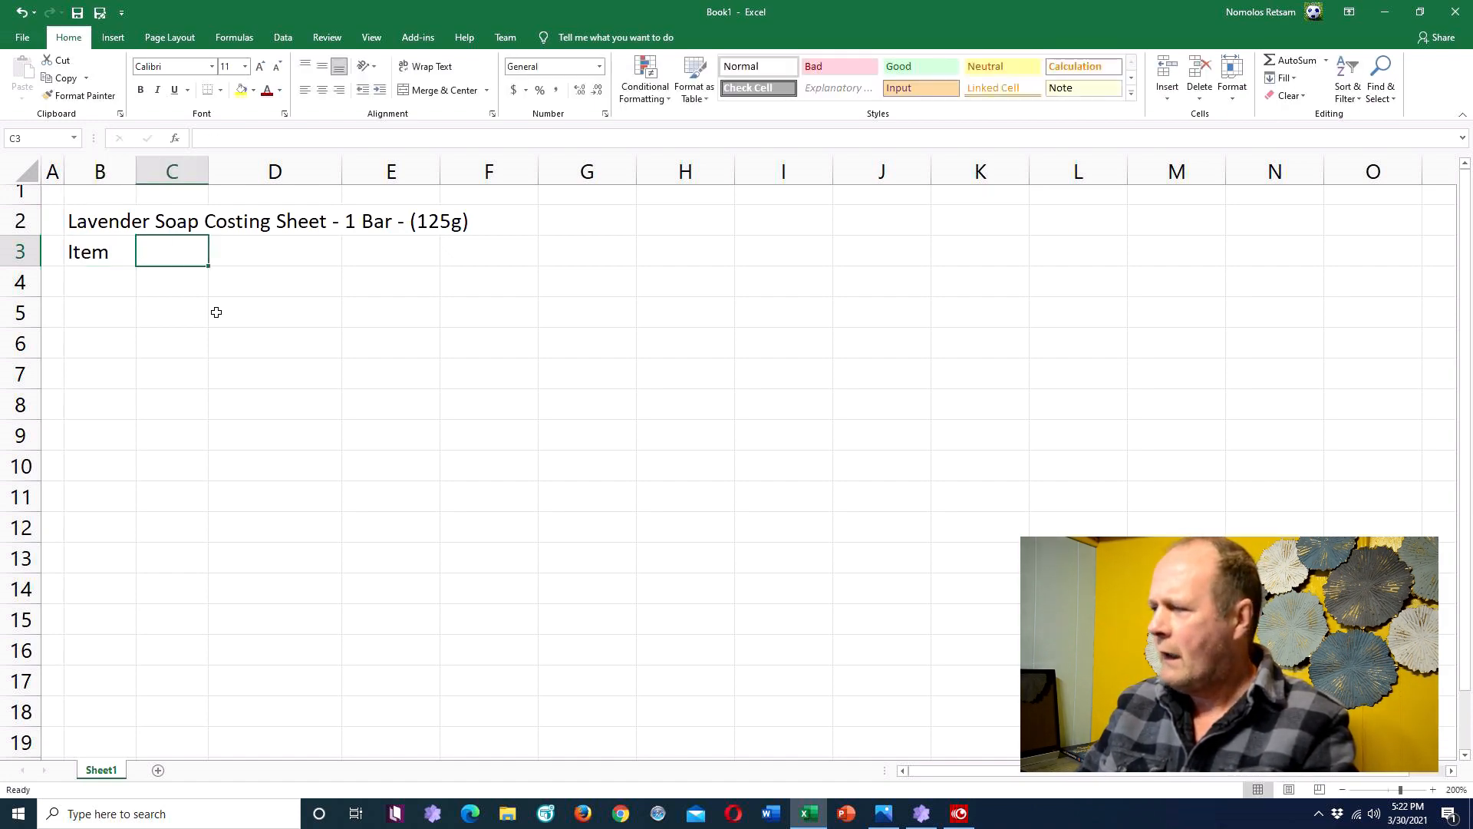
{"action": "type", "text": "Units"}
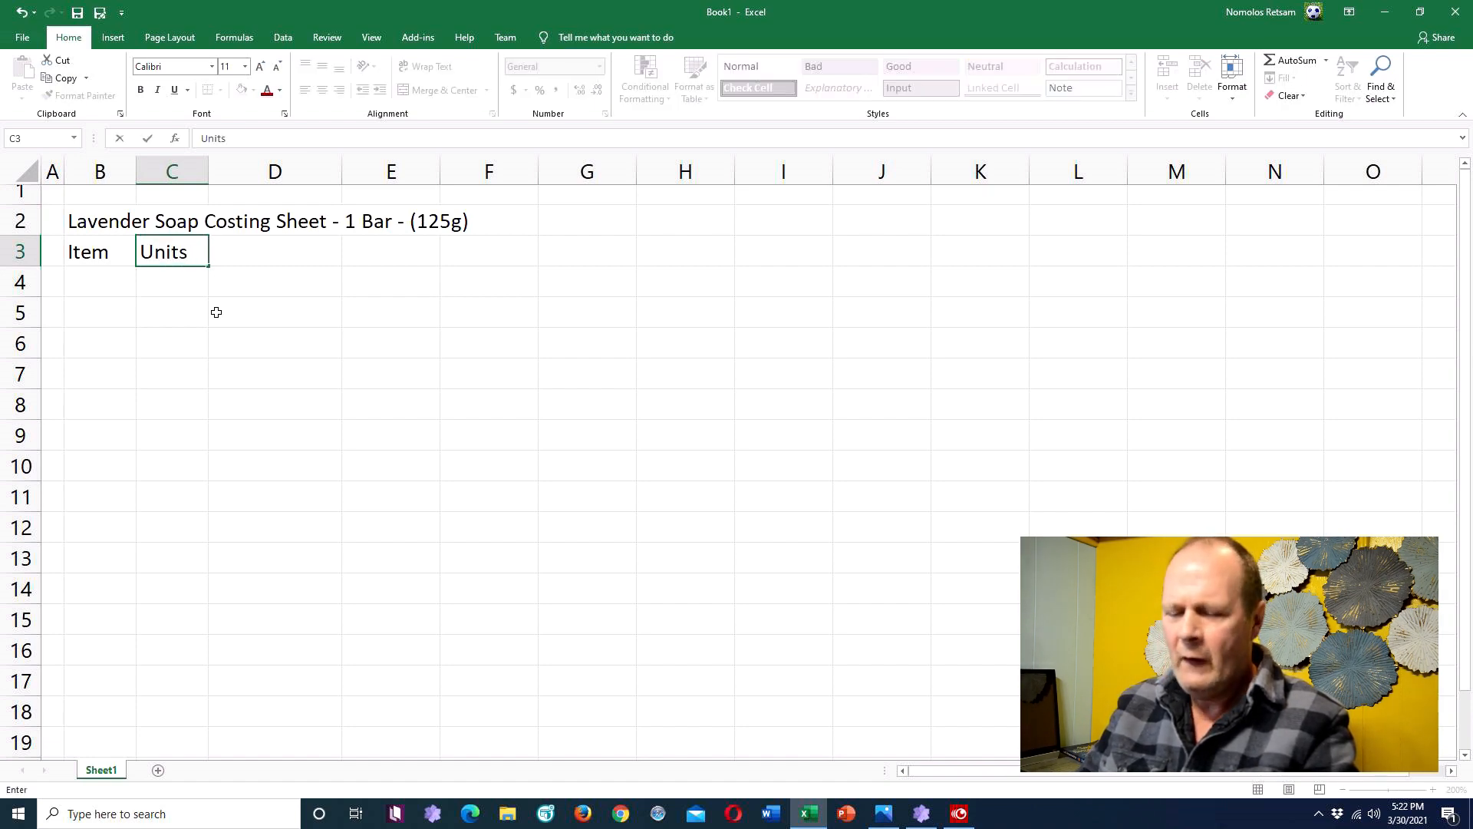
{"action": "key", "text": "Tab"}
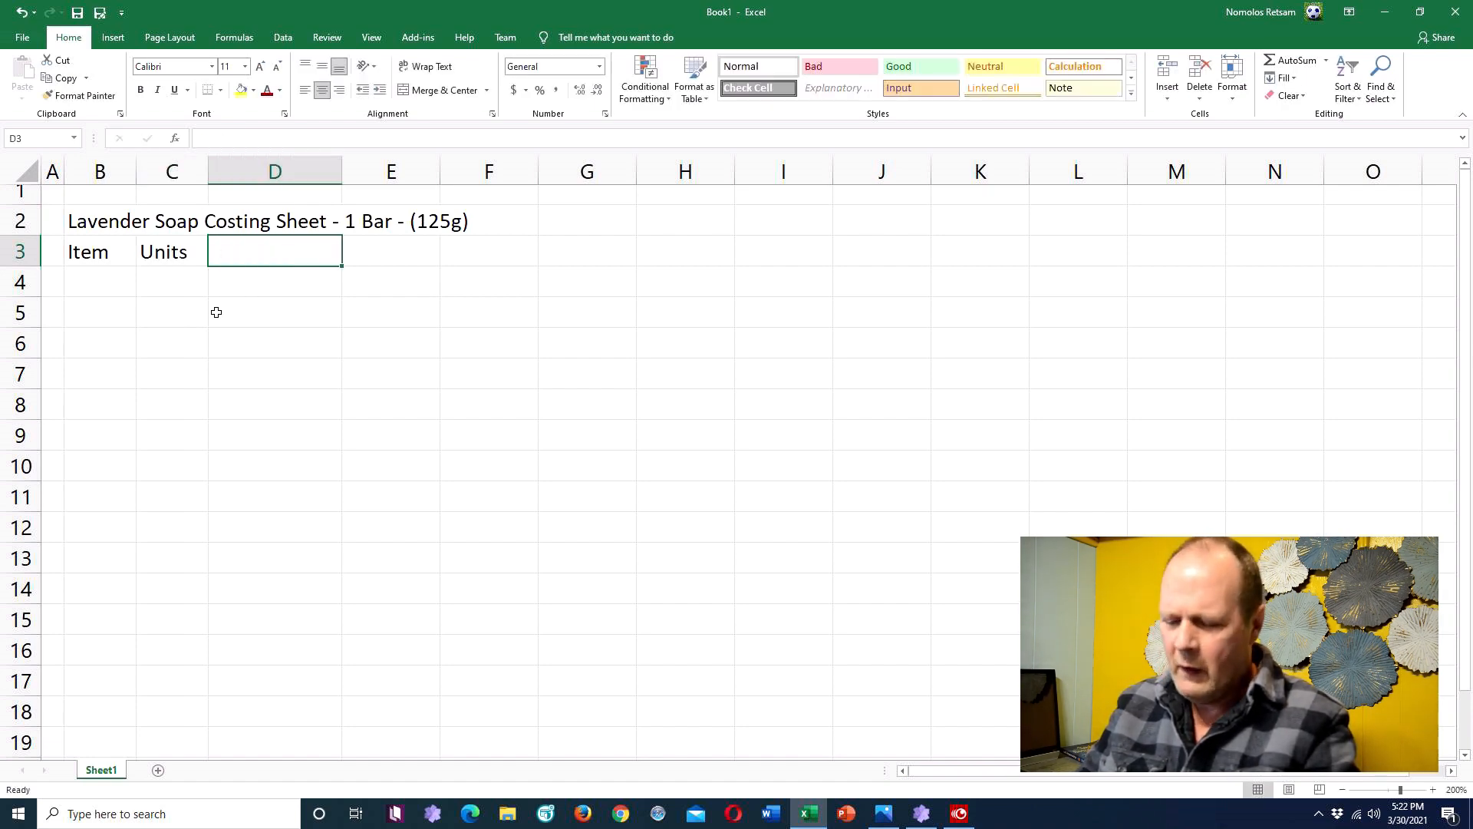
{"action": "type", "text": "Cost Per Unit"}
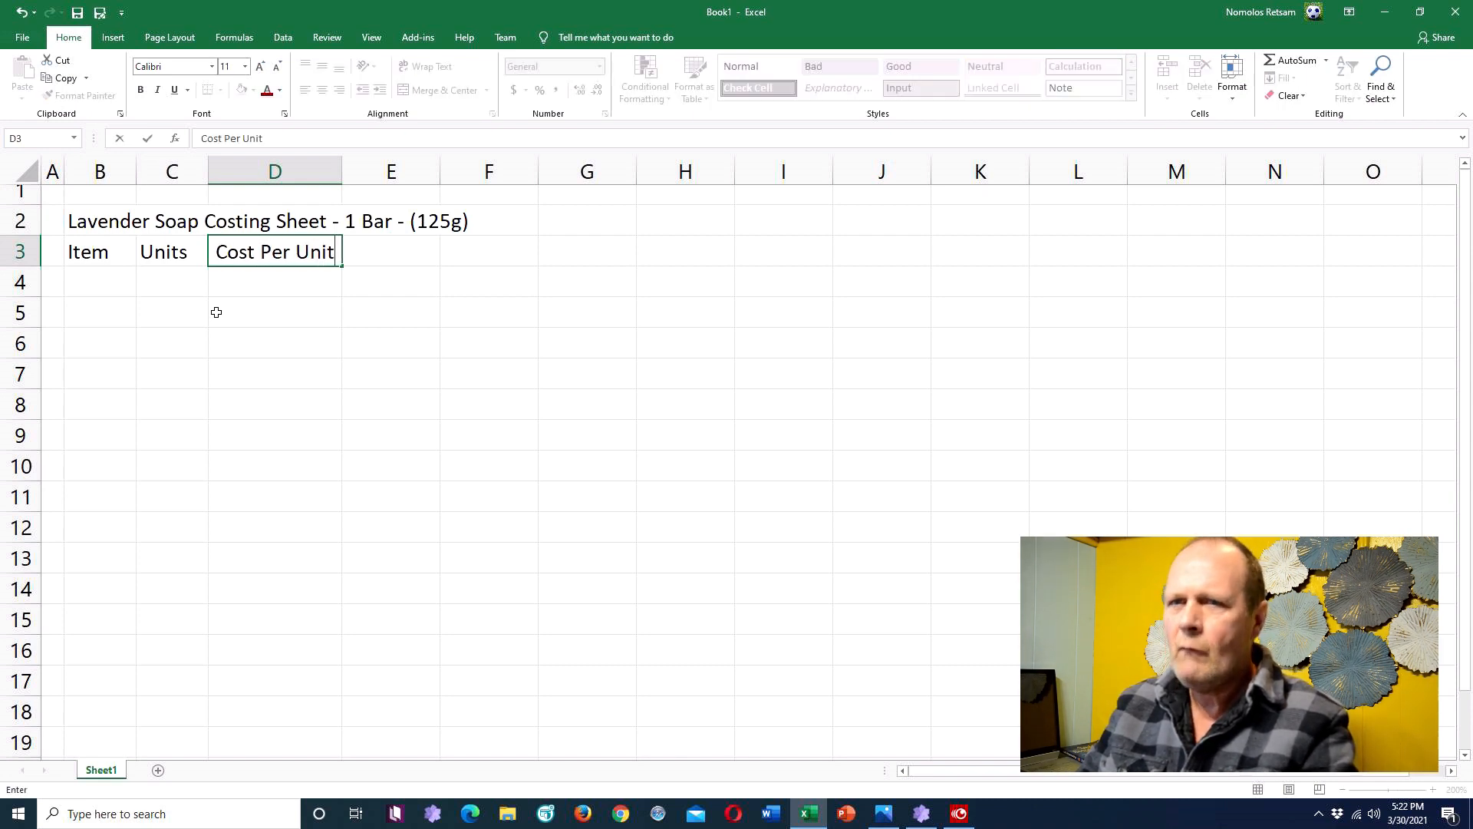
{"action": "key", "text": "Tab"}
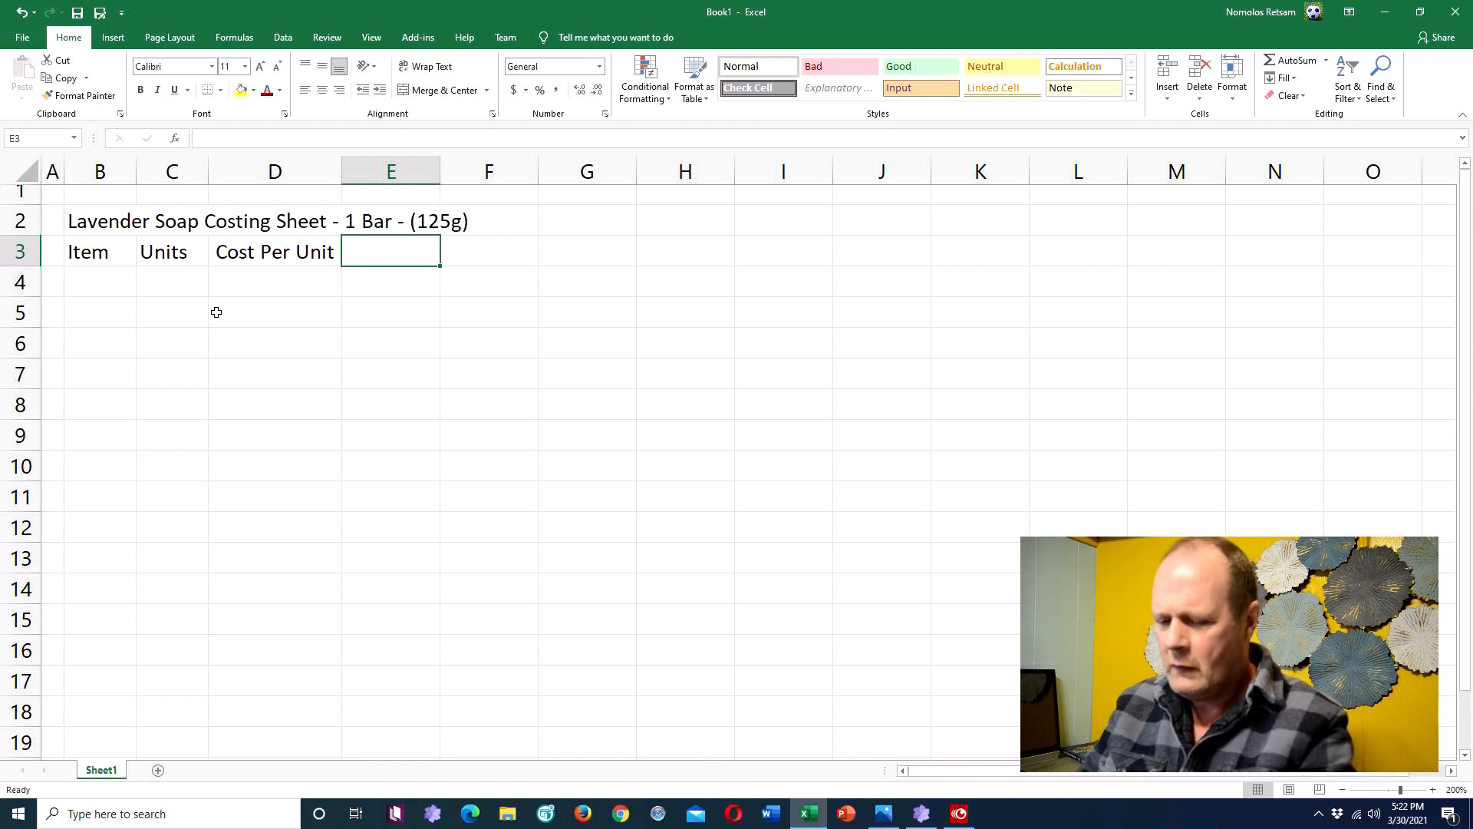
{"action": "type", "text": "Total Cost"}
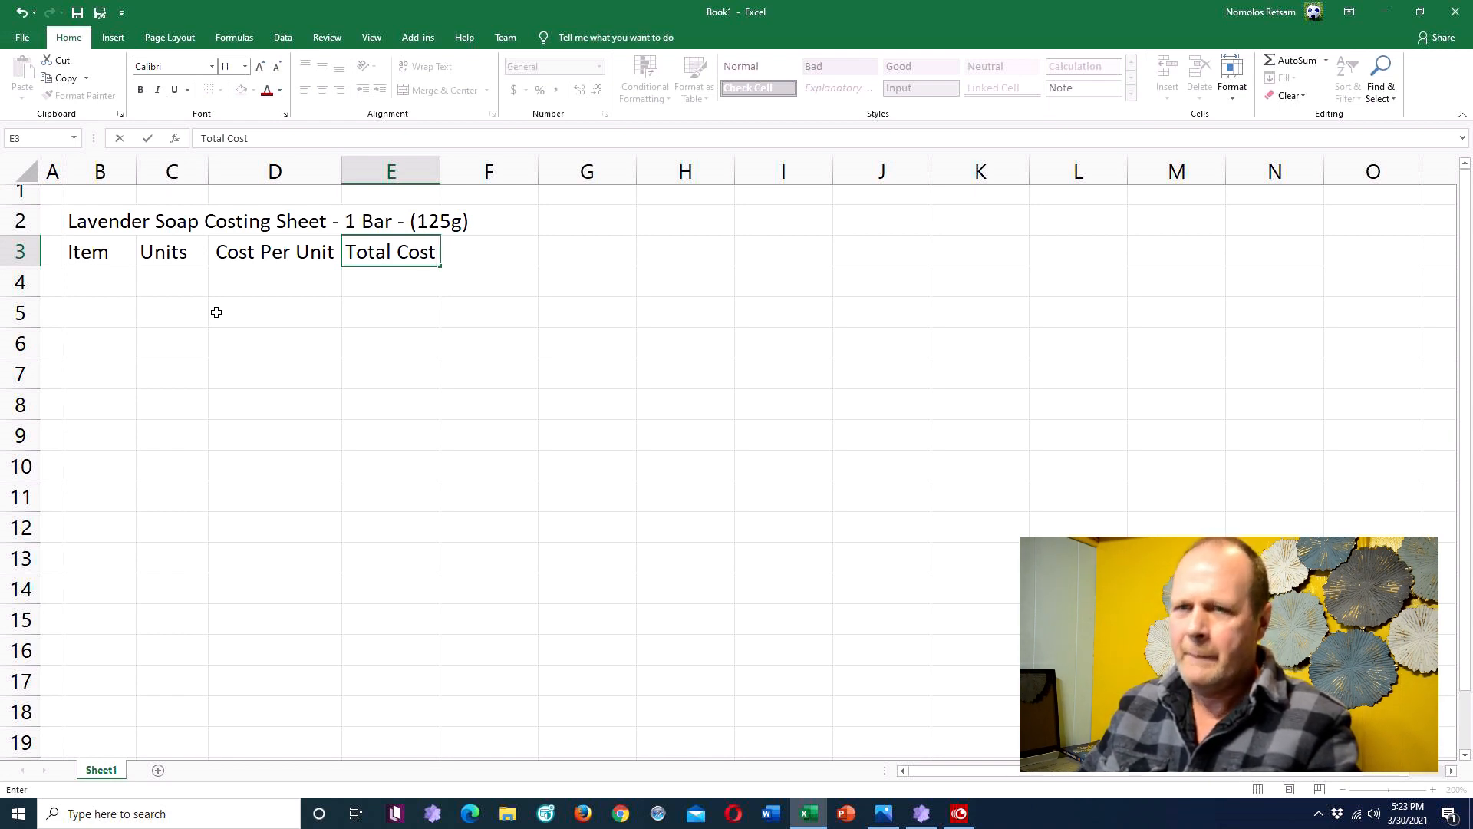
Step: Enter the section heading "Raw Materials" in cell B4, below the column headers
{"action": "key", "text": "Return"}
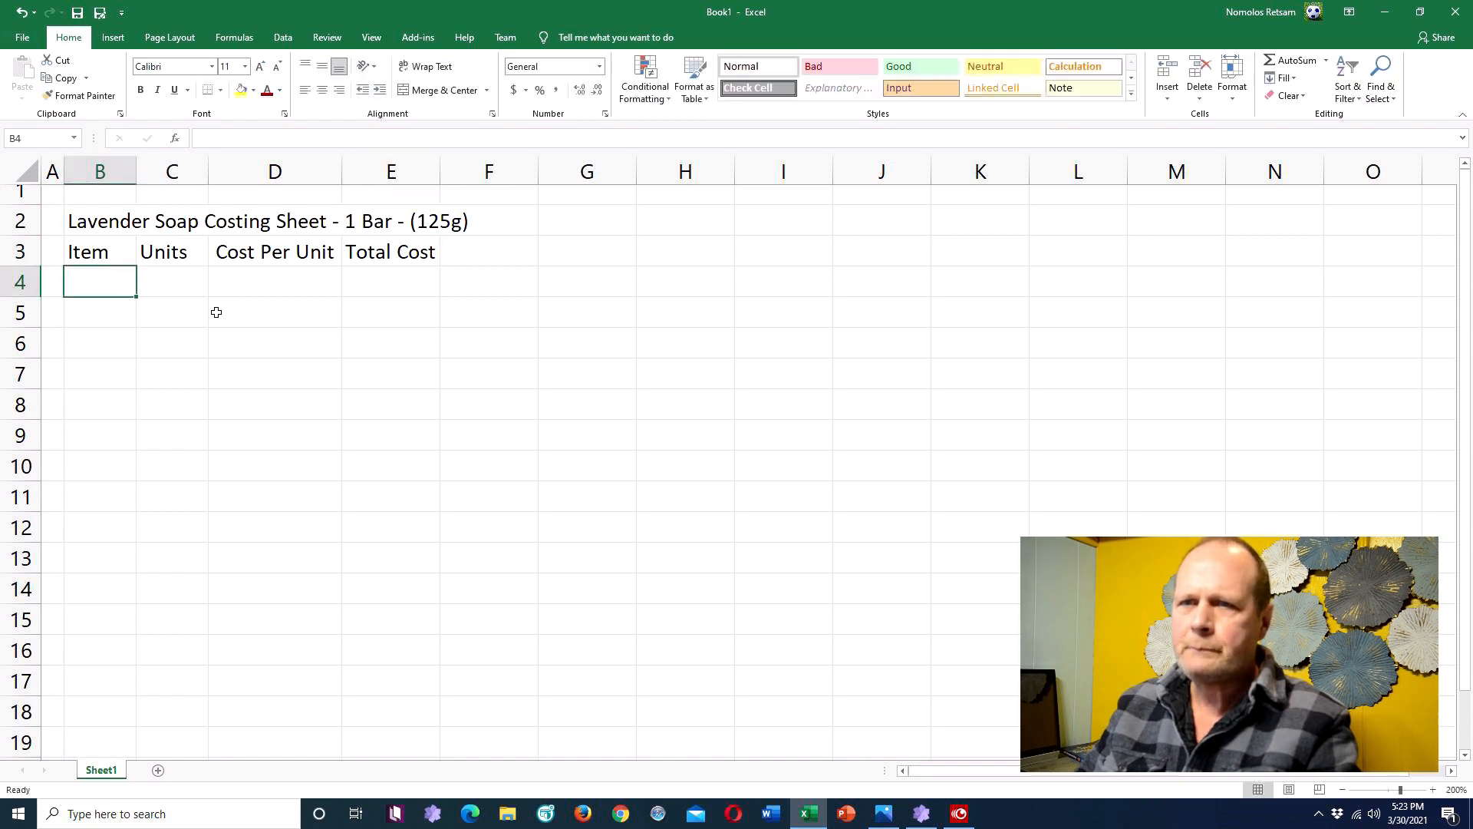
{"action": "type", "text": "R"}
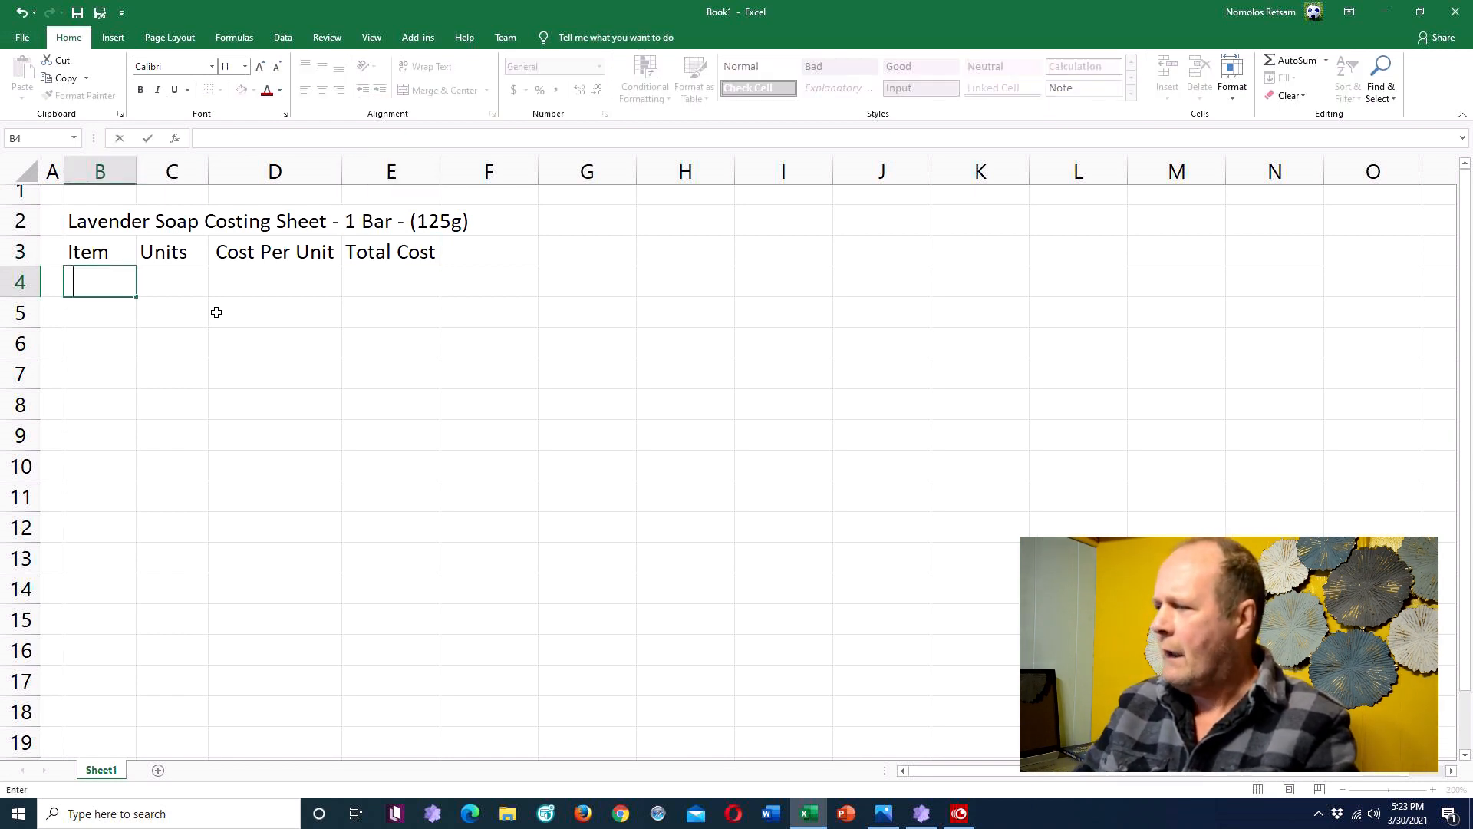
{"action": "type", "text": "aw"}
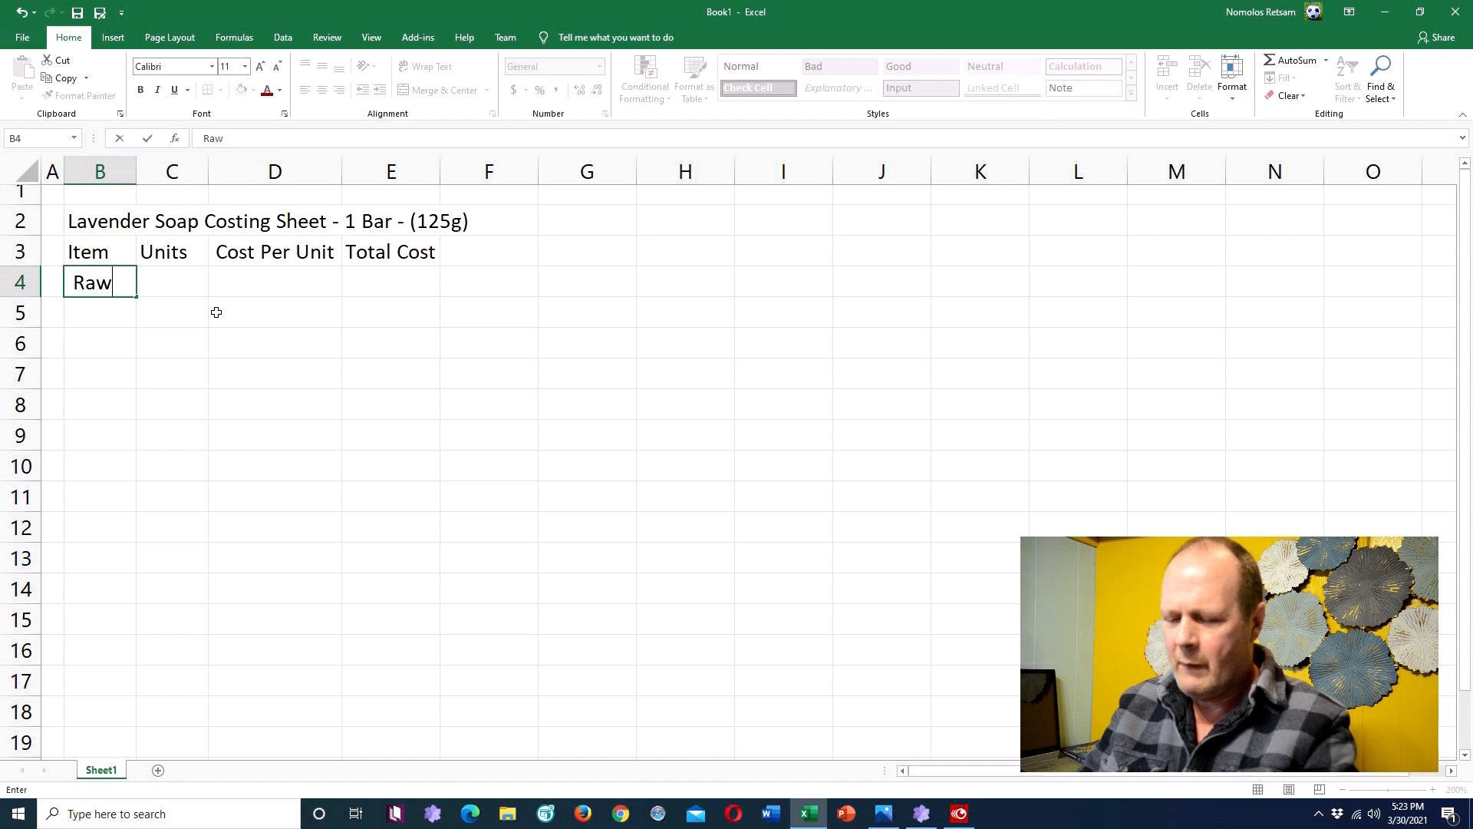
{"action": "type", "text": " Materials"}
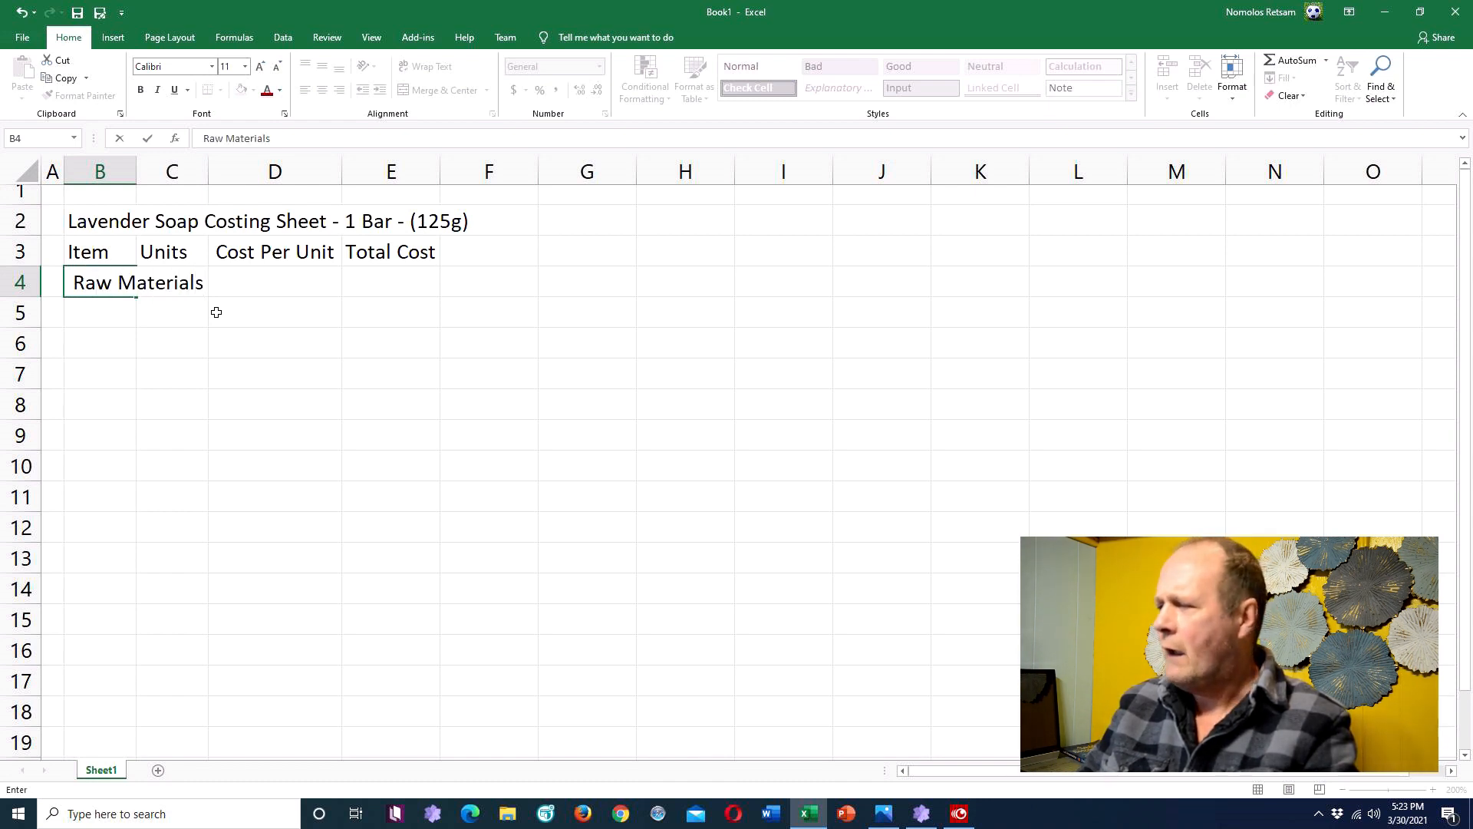
{"action": "key", "text": "Return"}
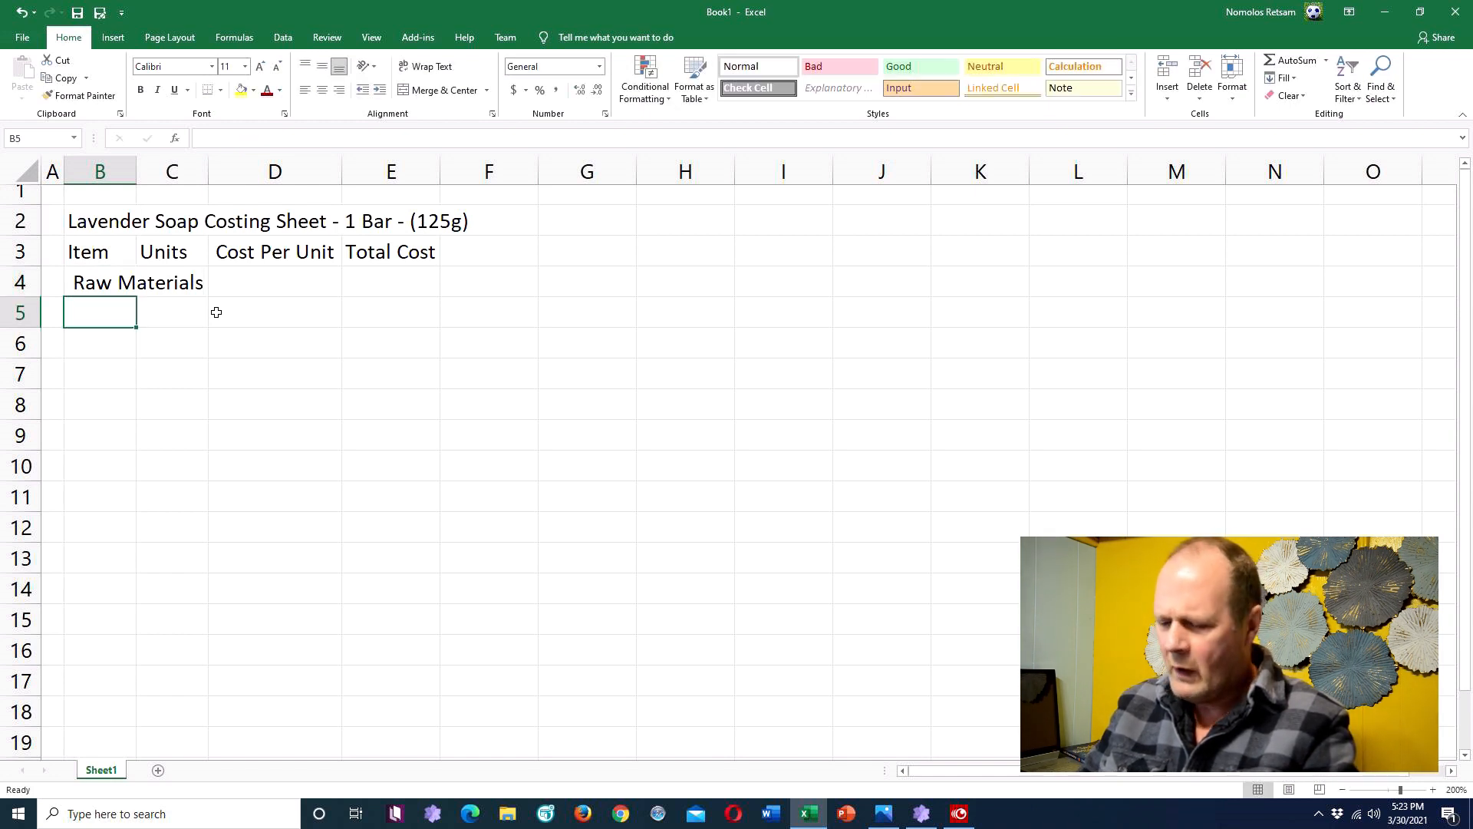
Step: List the first two raw materials, "Palm Oil" and "Olive Oil", in cells B5 and B6
{"action": "type", "text": "Palm POi"}
{"action": "key", "text": "BackSpace"}
{"action": "key", "text": "BackSpace"}
{"action": "key", "text": "BackSpace"}
{"action": "type", "text": "Oil"}
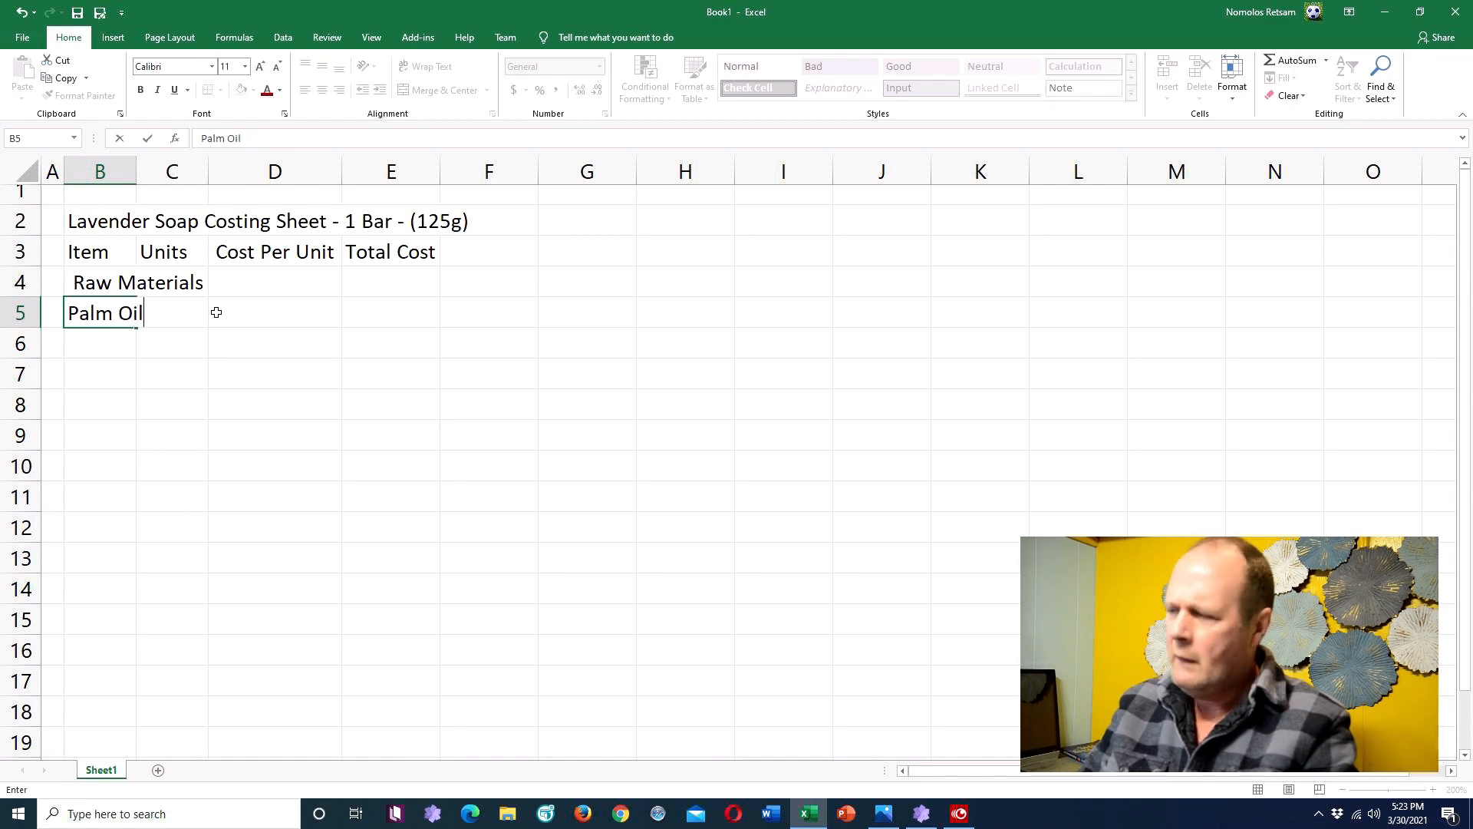
{"action": "key", "text": "Return"}
{"action": "type", "text": "Olive Oil"}
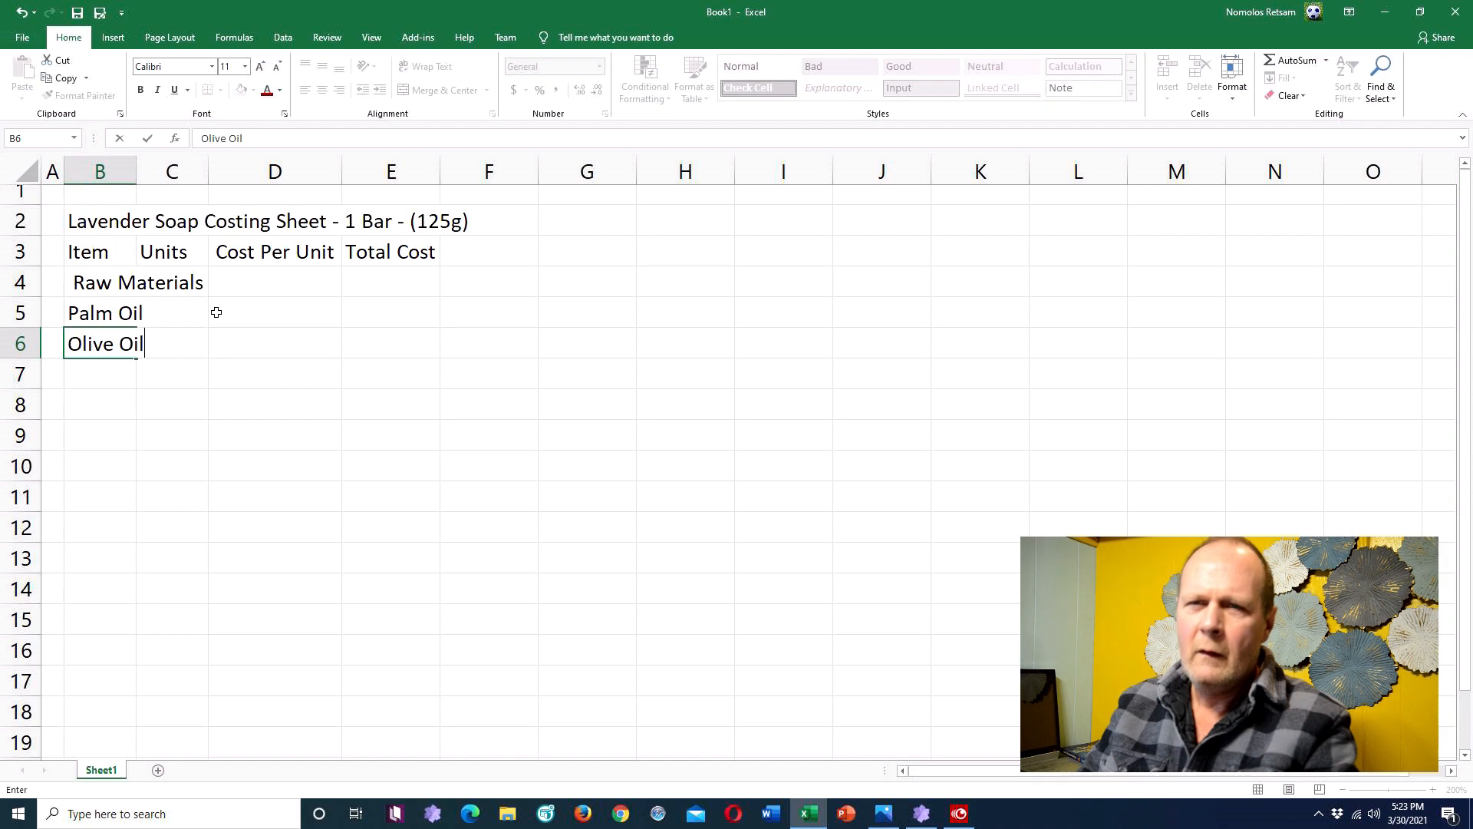
{"action": "key", "text": "Return"}
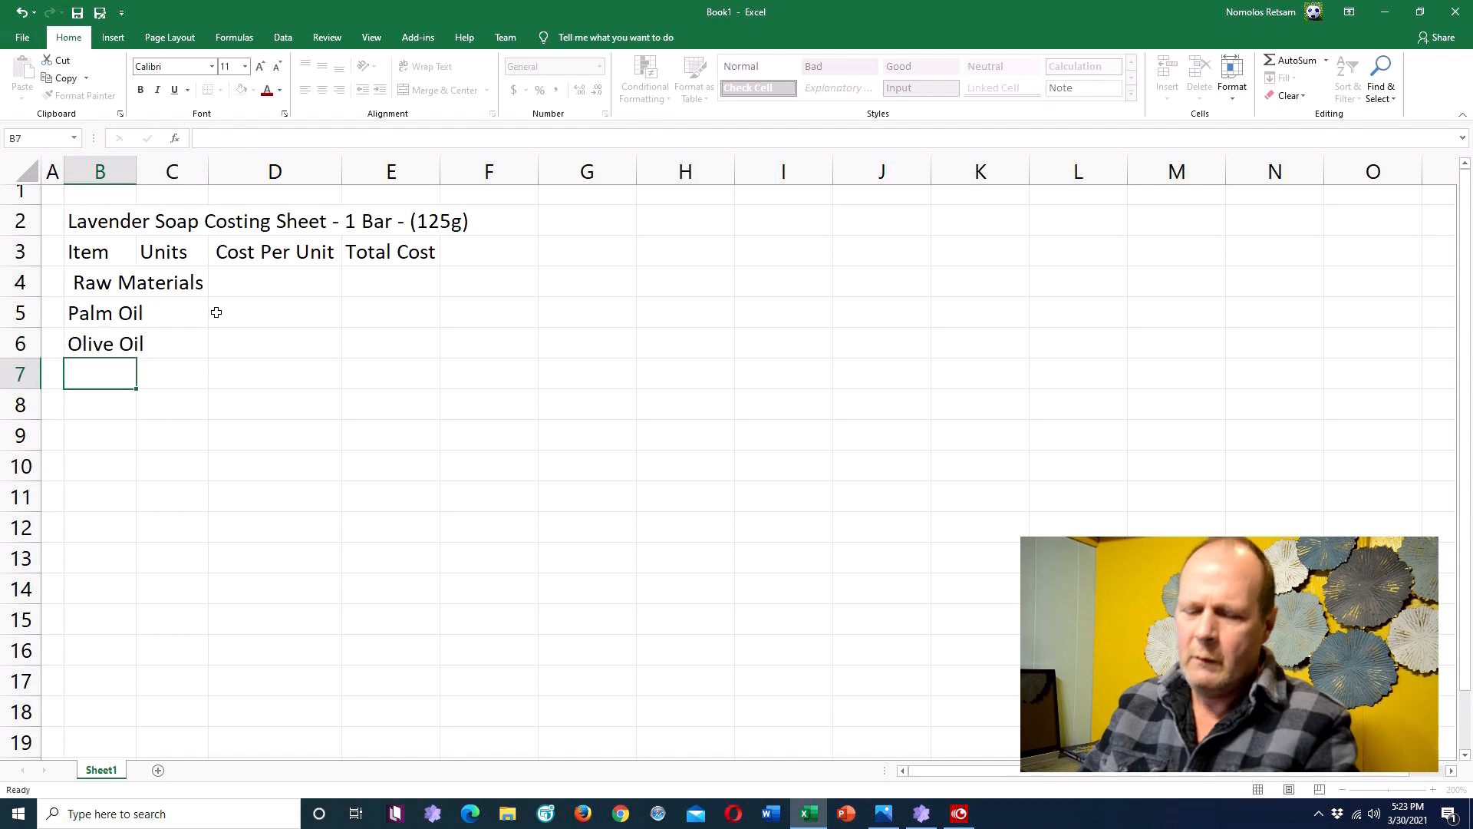
Step: Add "Coconut Oil" and "Castor Oil" to the raw materials list in cells B7 and B8
{"action": "type", "text": "Coconu"}
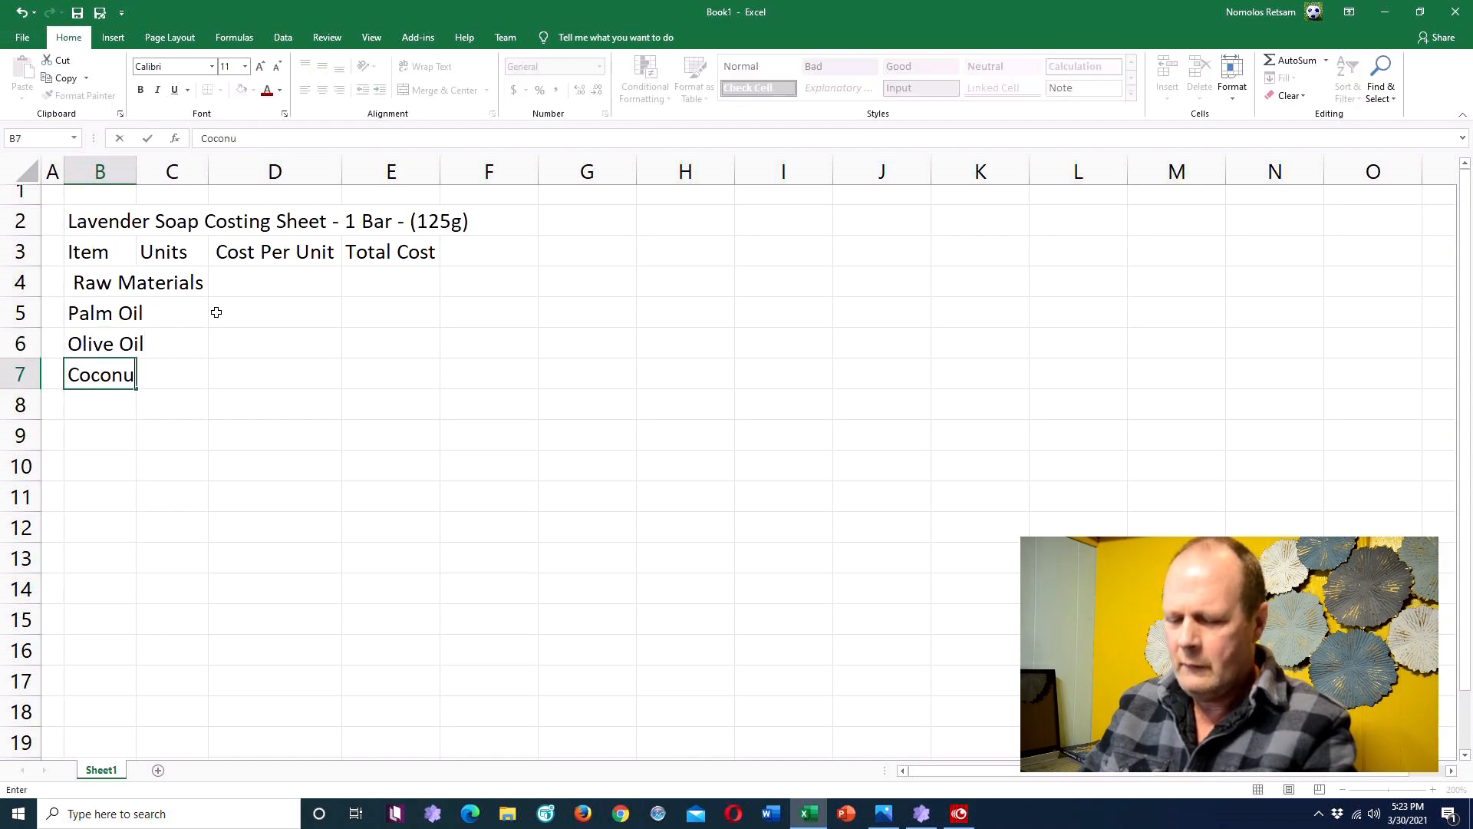
{"action": "type", "text": "t Oil"}
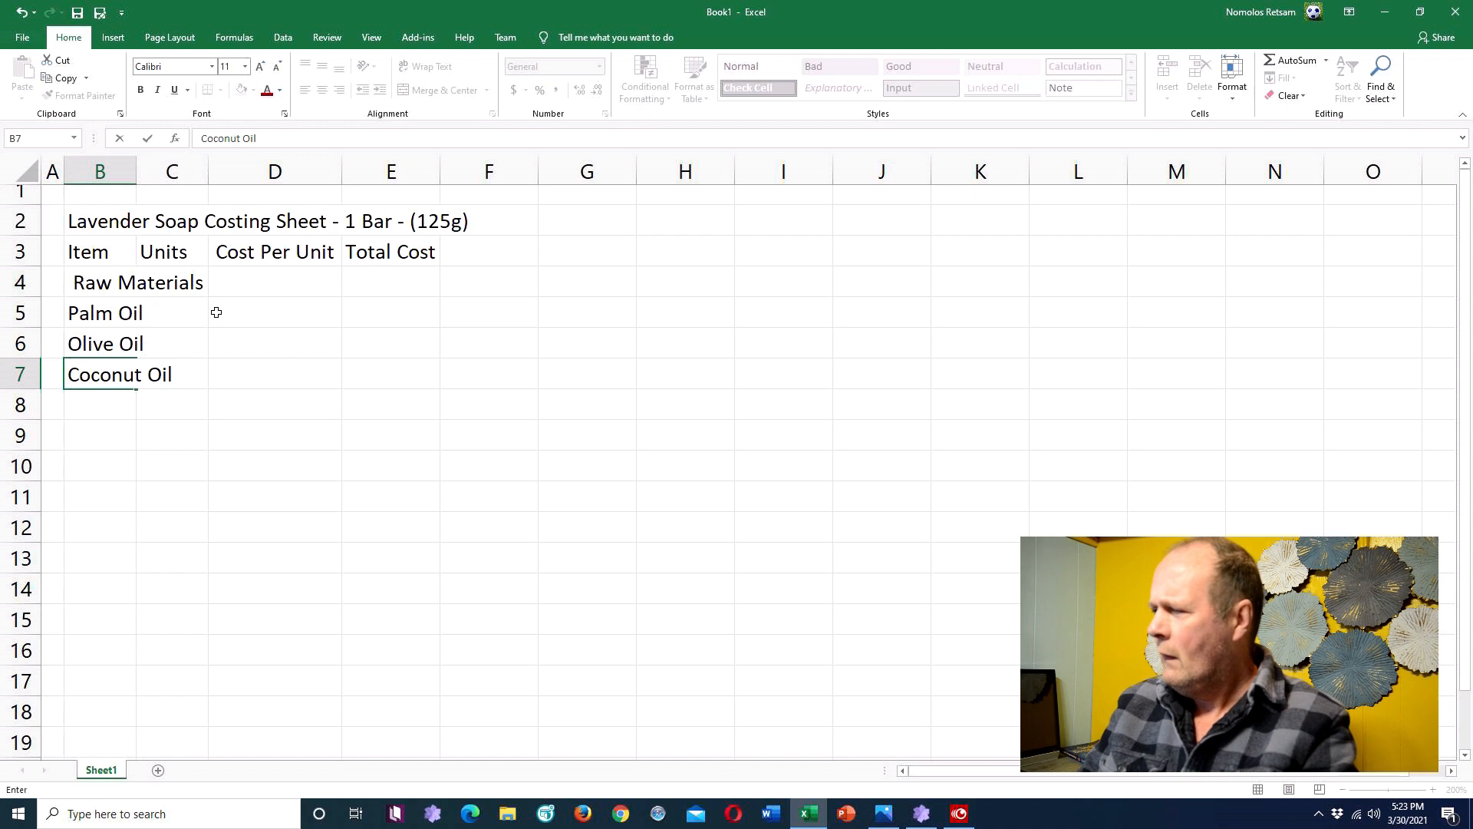
{"action": "key", "text": "Return"}
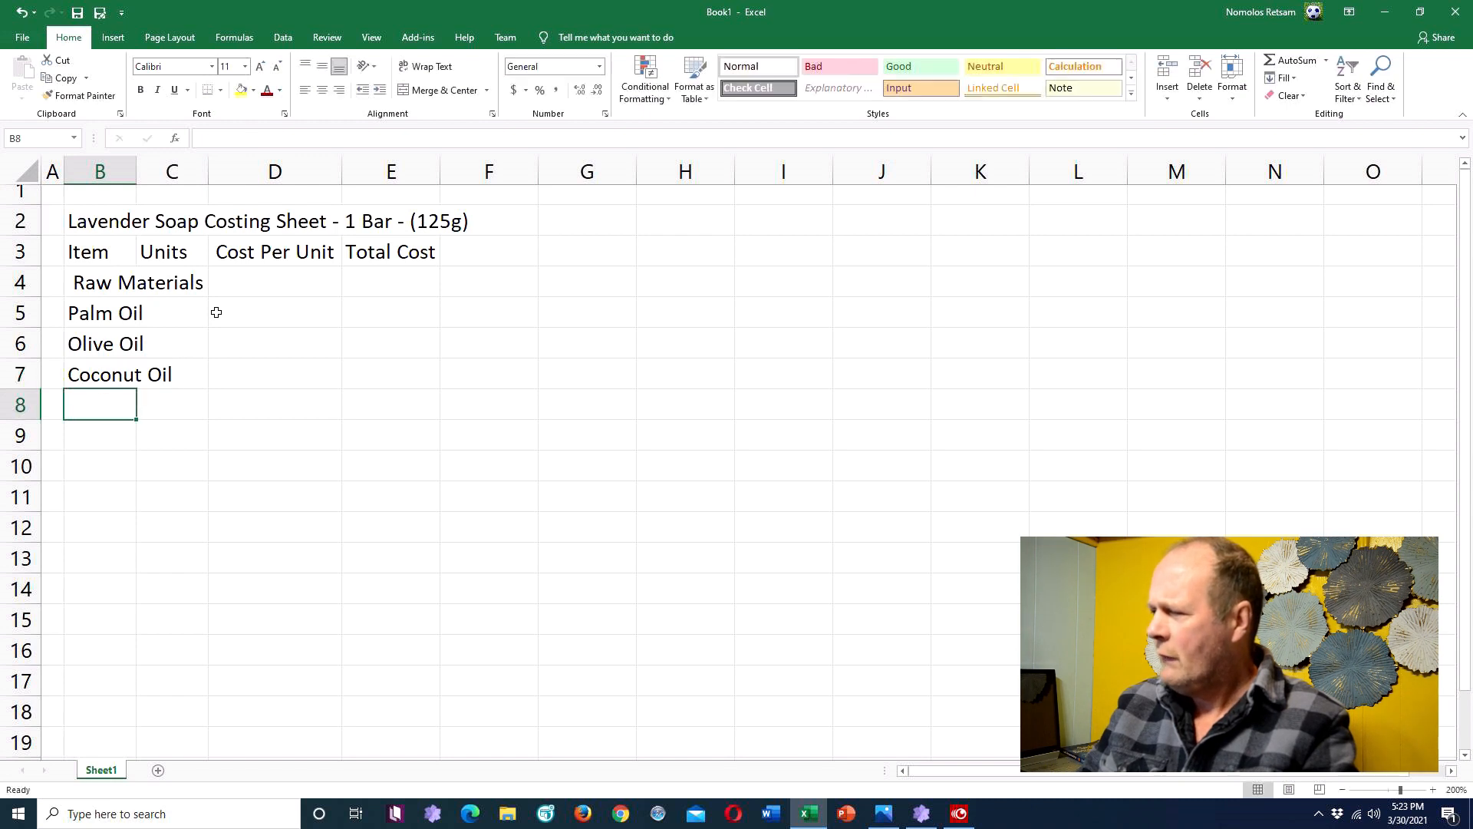
{"action": "type", "text": "C"}
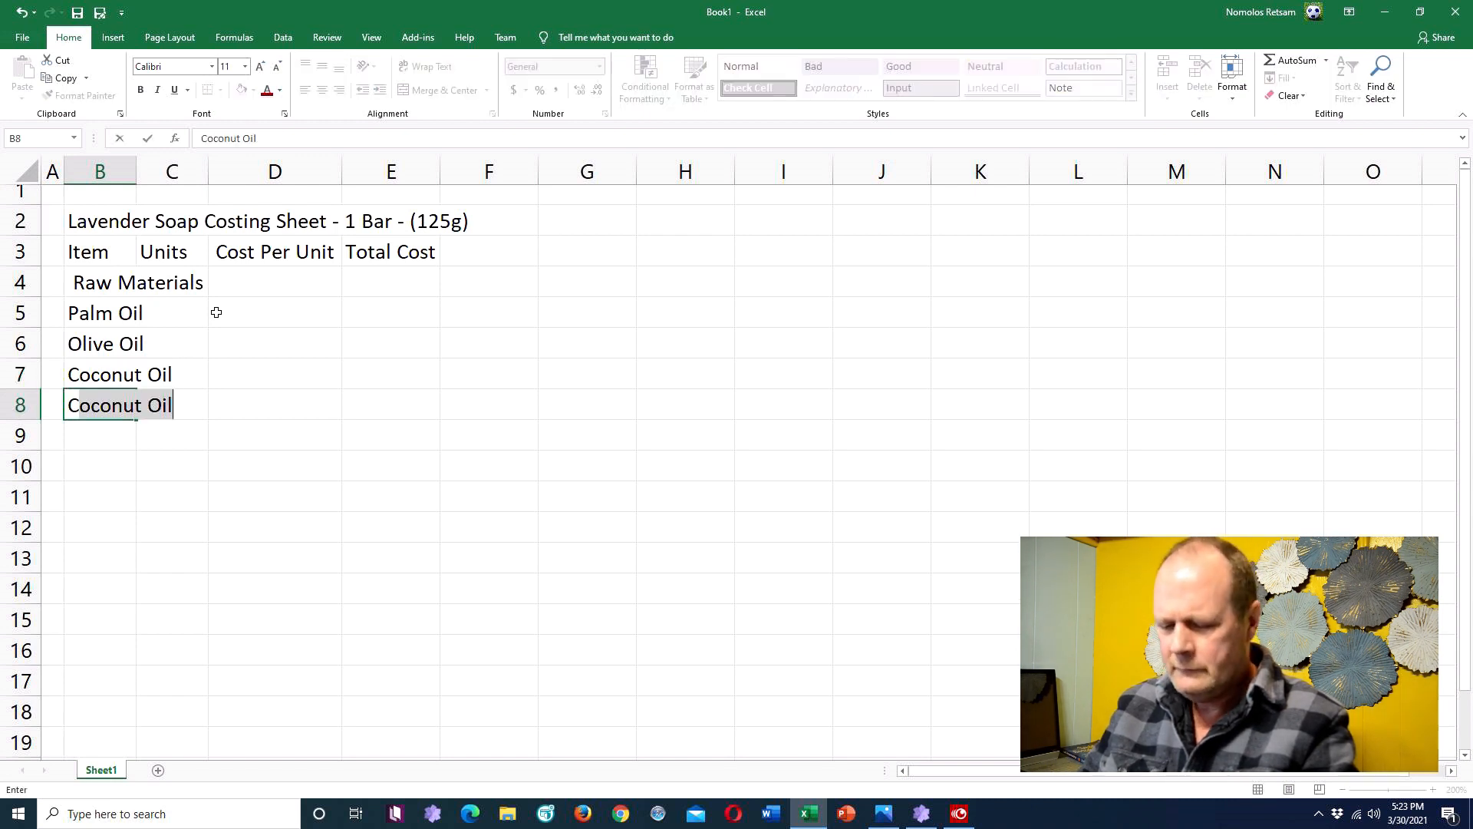
{"action": "type", "text": "astor Oil"}
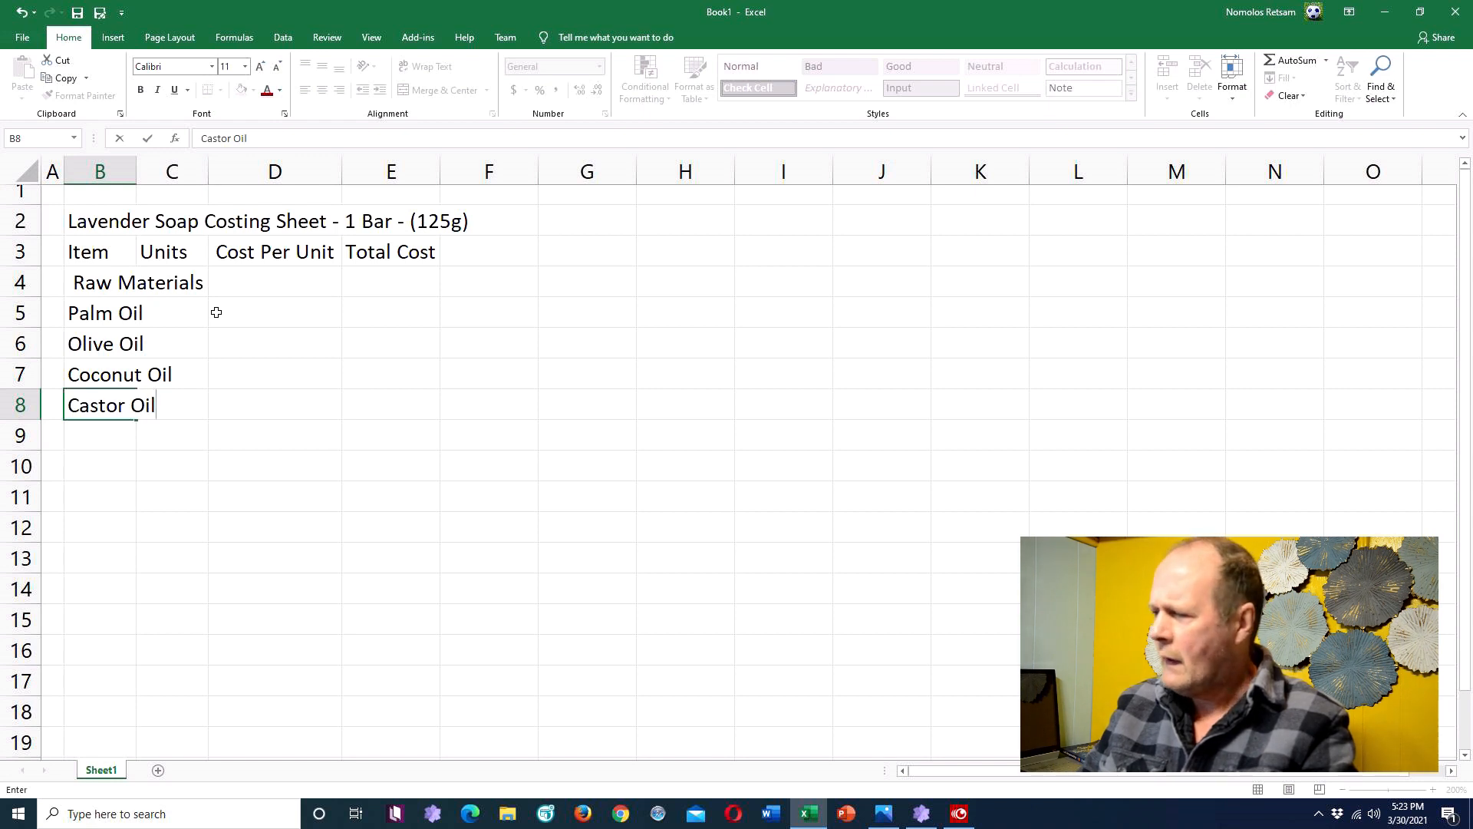
{"action": "key", "text": "Return"}
Step: Enter "Steric Acid", "Water" and "Lye" as raw materials in cells B9 to B11
{"action": "type", "text": "Steric Acid"}
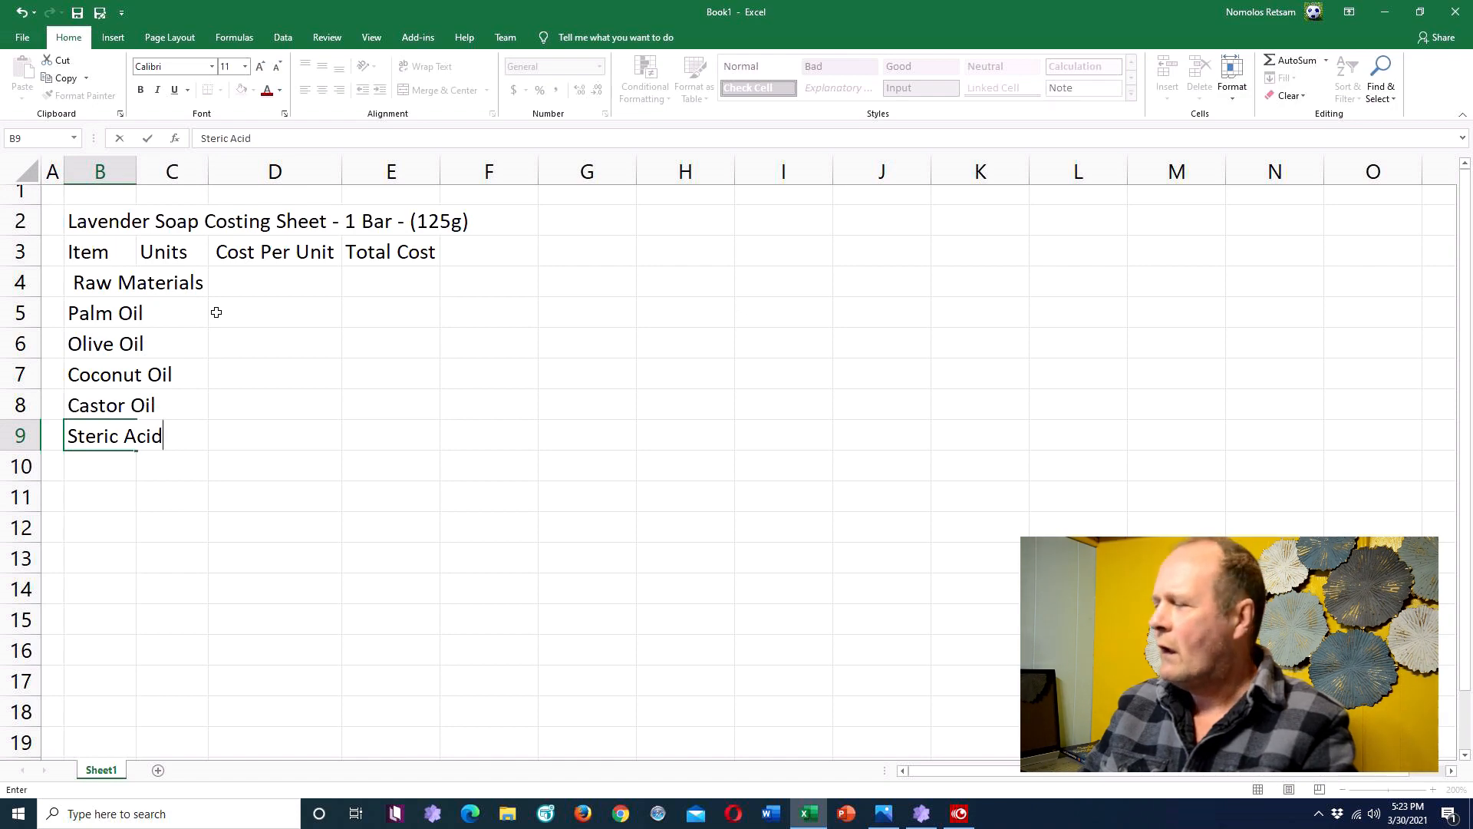
{"action": "key", "text": "Return"}
{"action": "type", "text": "Water"}
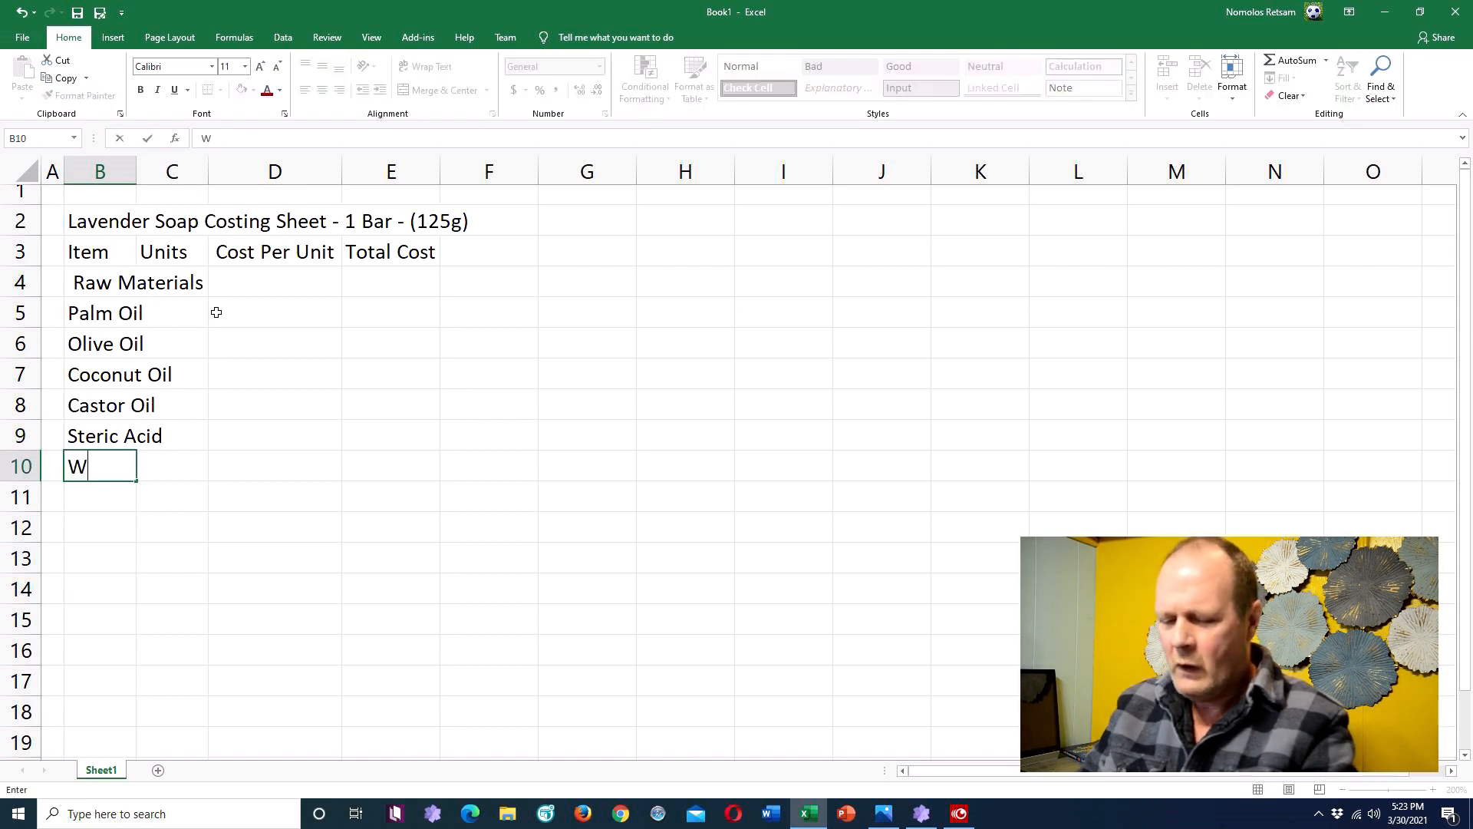
{"action": "key", "text": "Return"}
{"action": "type", "text": "Lye"}
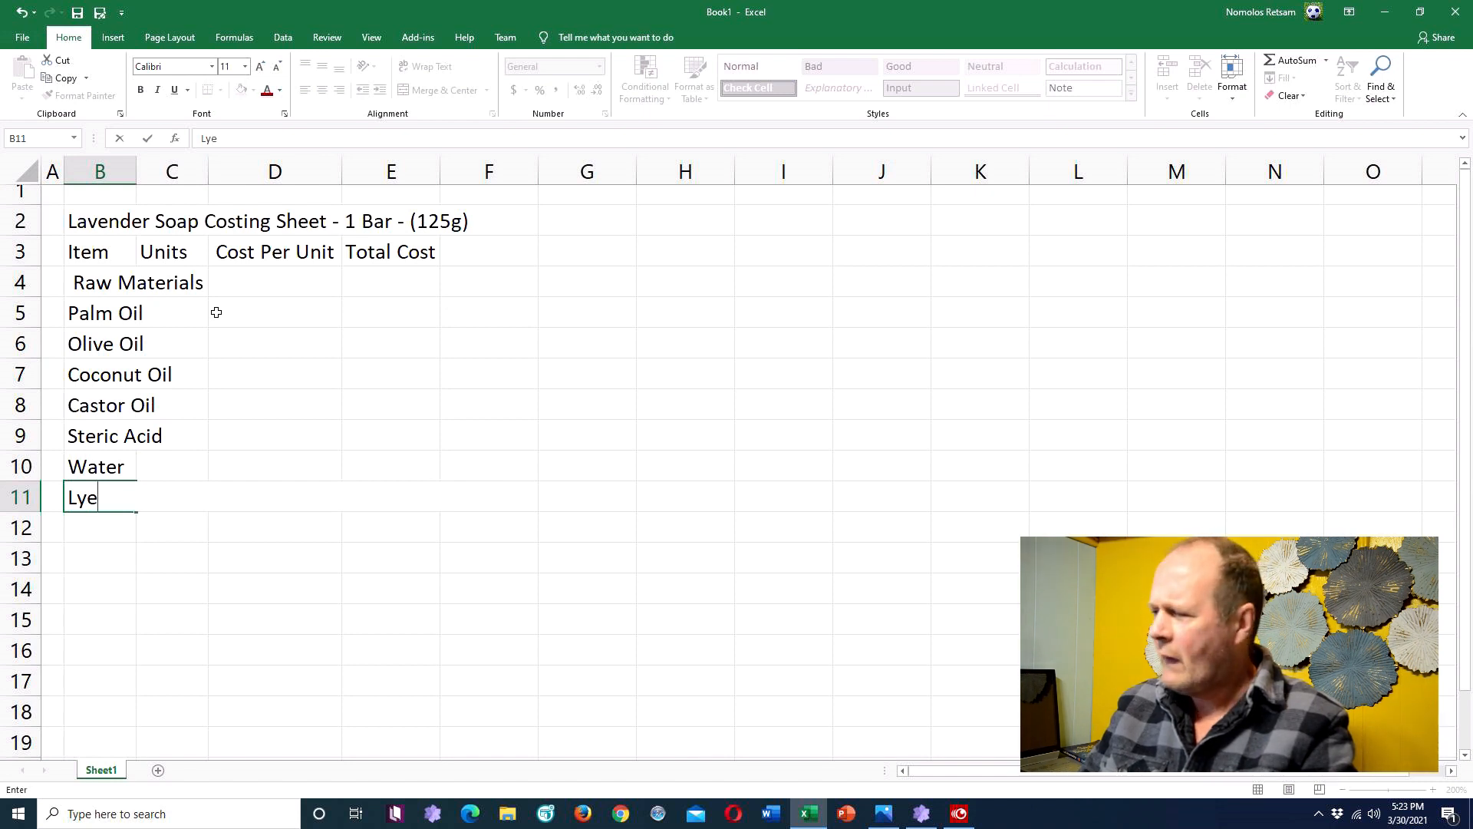
{"action": "key", "text": "Return"}
Step: Enter the additives "Kaolin Clay", "Lavender Essential" and "Alkanet Powder" in cells B12 to B14
{"action": "type", "text": "Kaolin "}
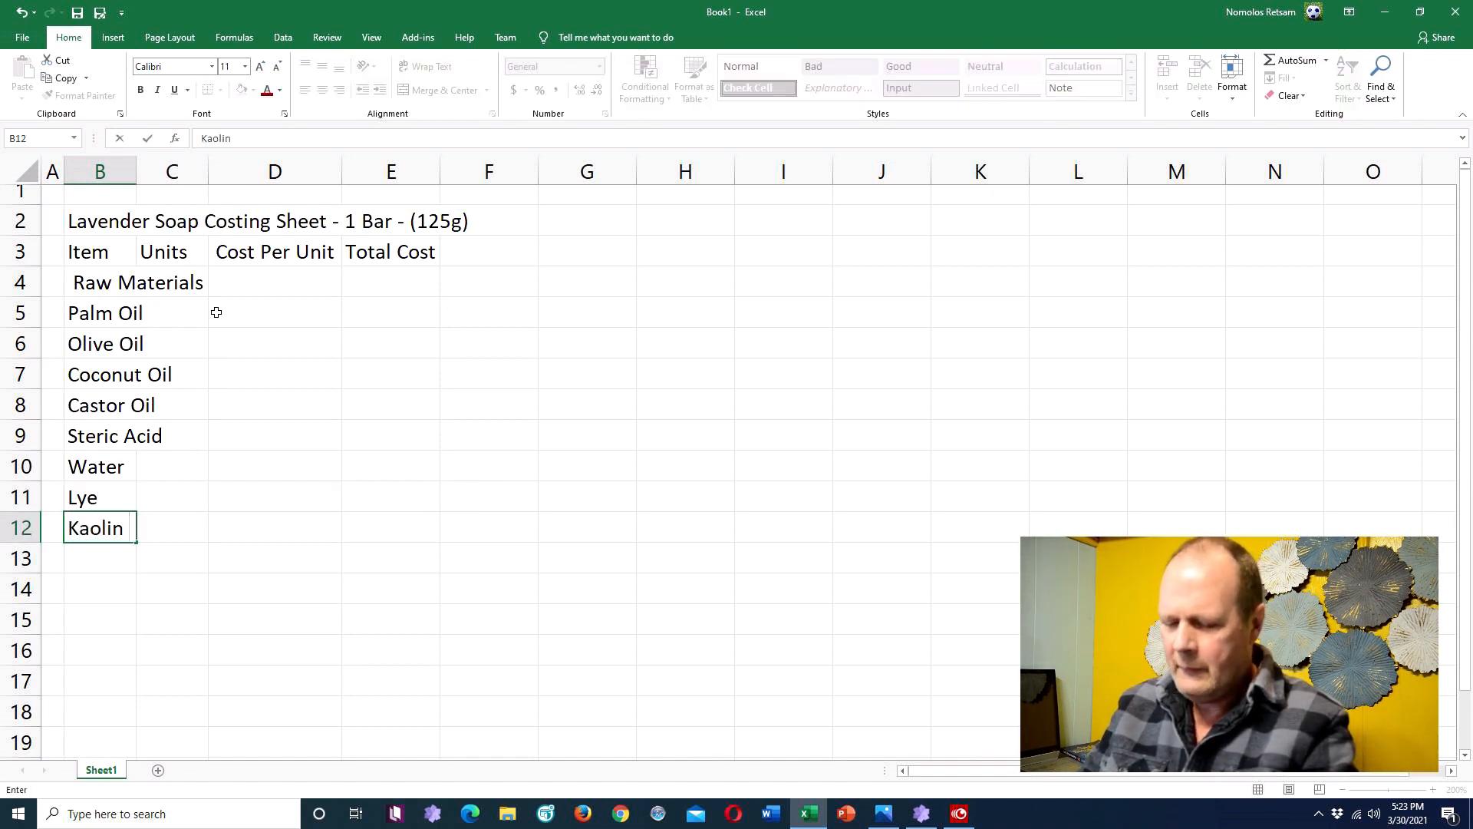
{"action": "type", "text": "Clay"}
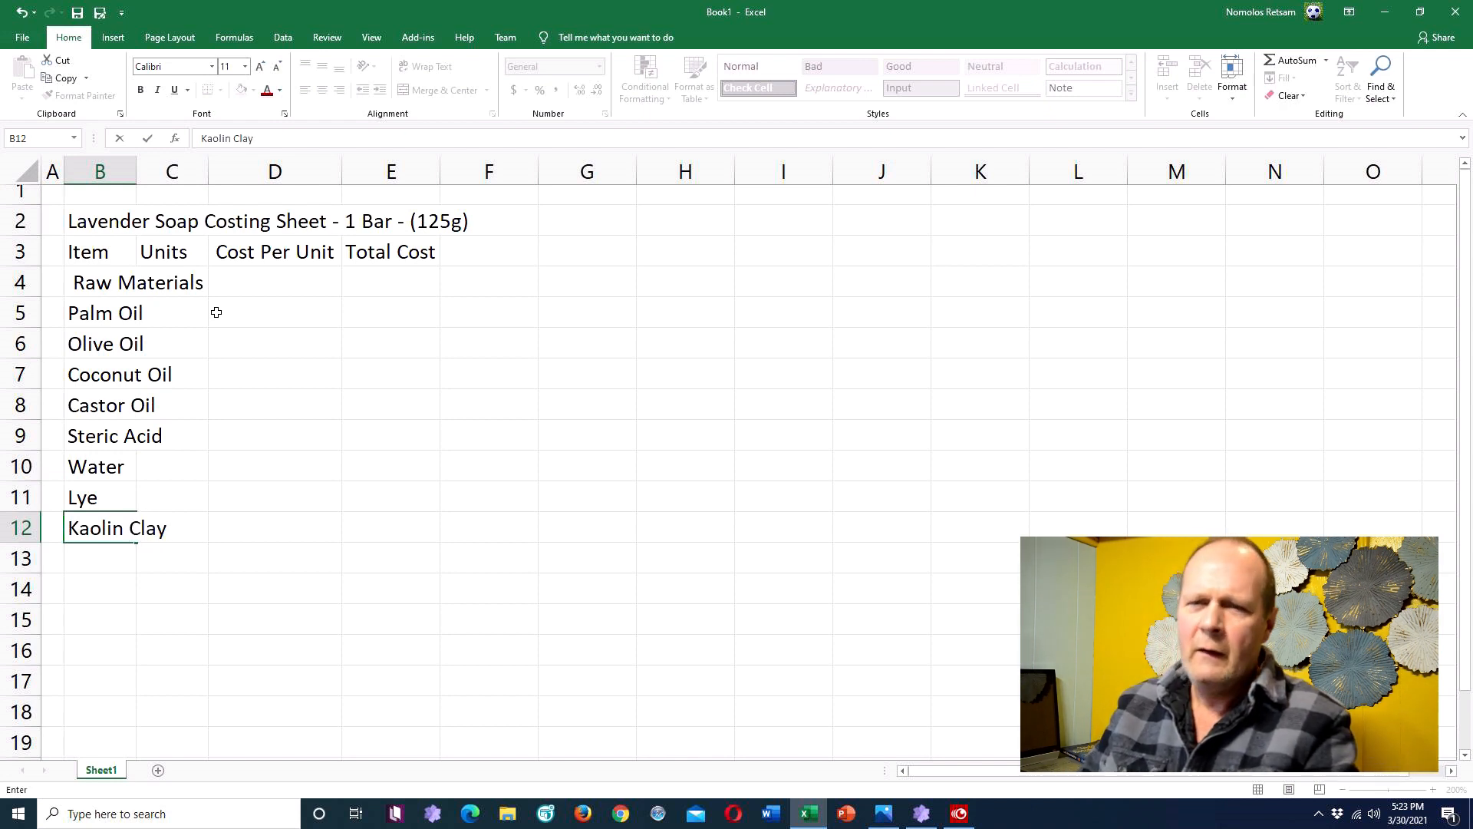
{"action": "key", "text": "Return"}
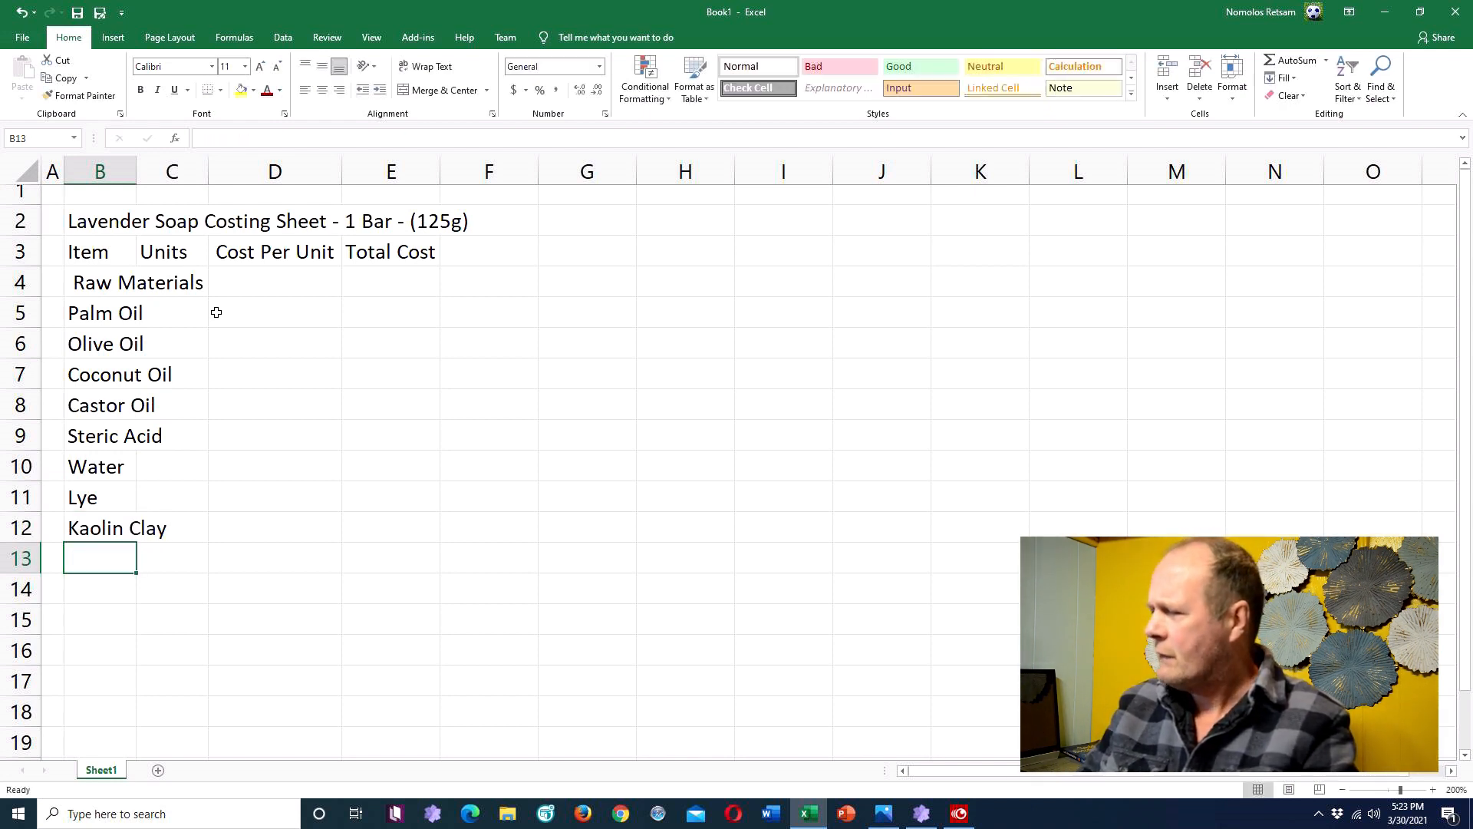
{"action": "type", "text": "Lav"}
{"action": "type", "text": "ender Essen"}
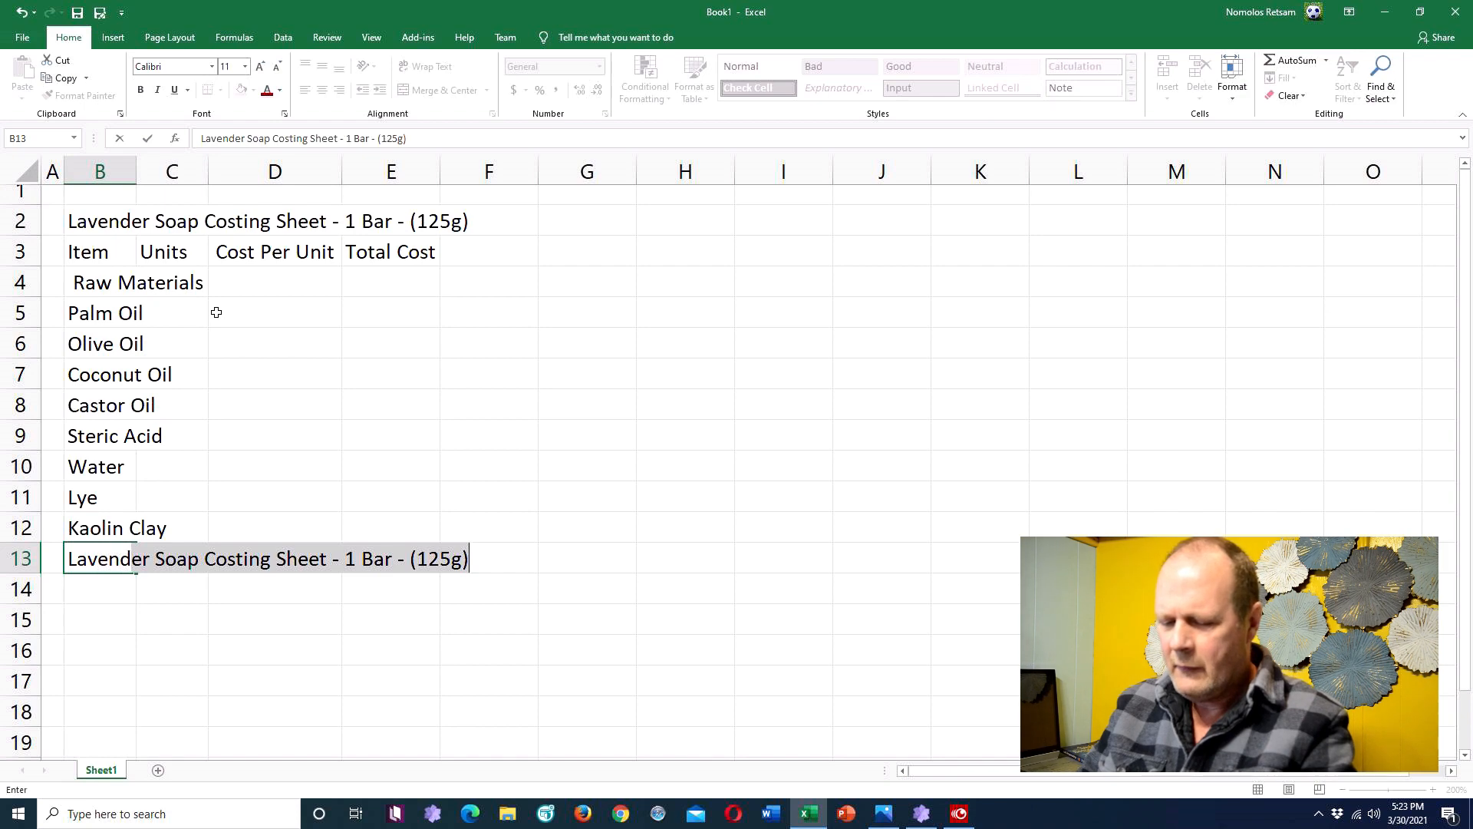
{"action": "type", "text": "tial"}
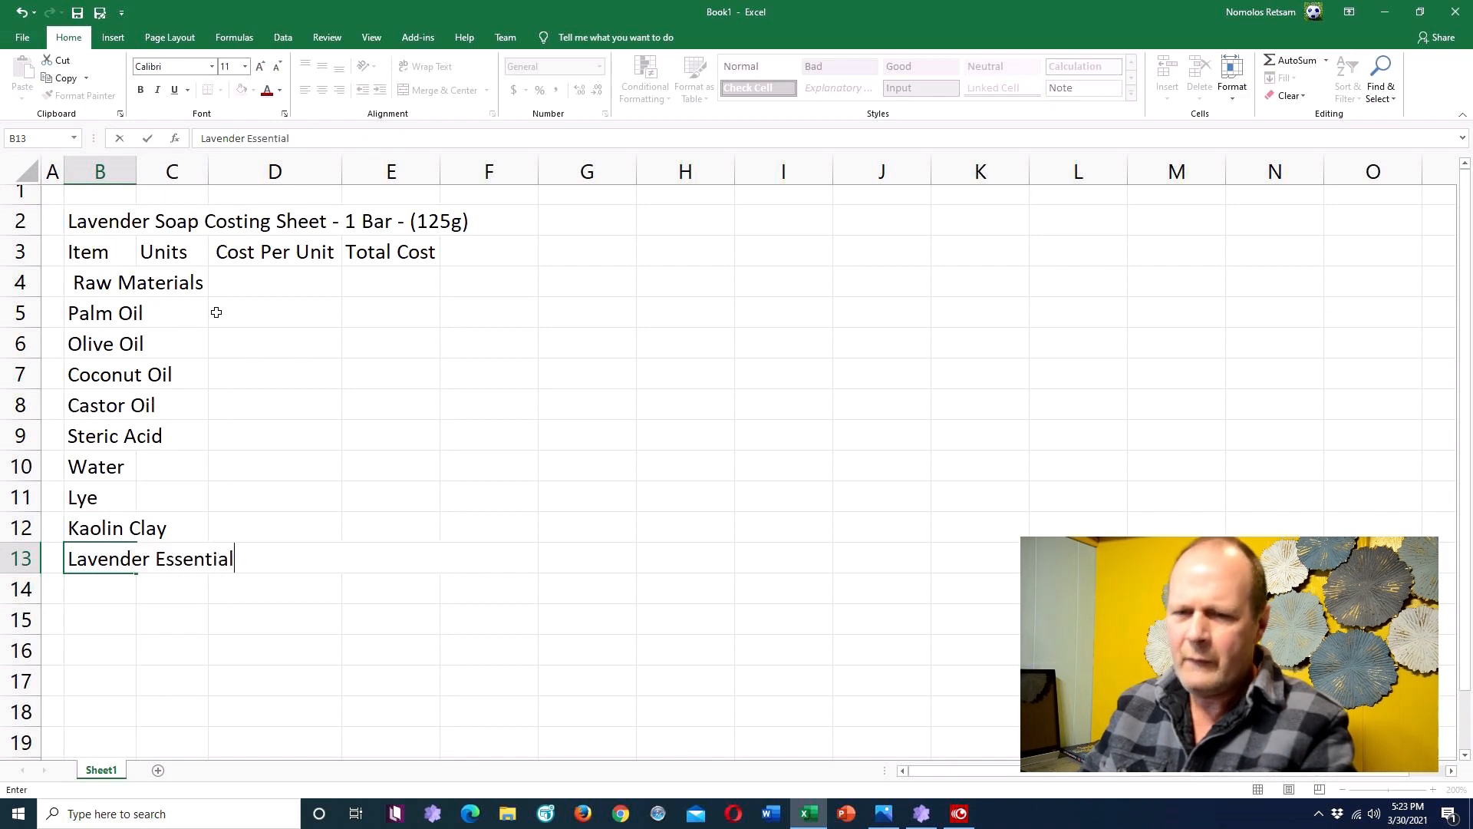
{"action": "key", "text": "Return"}
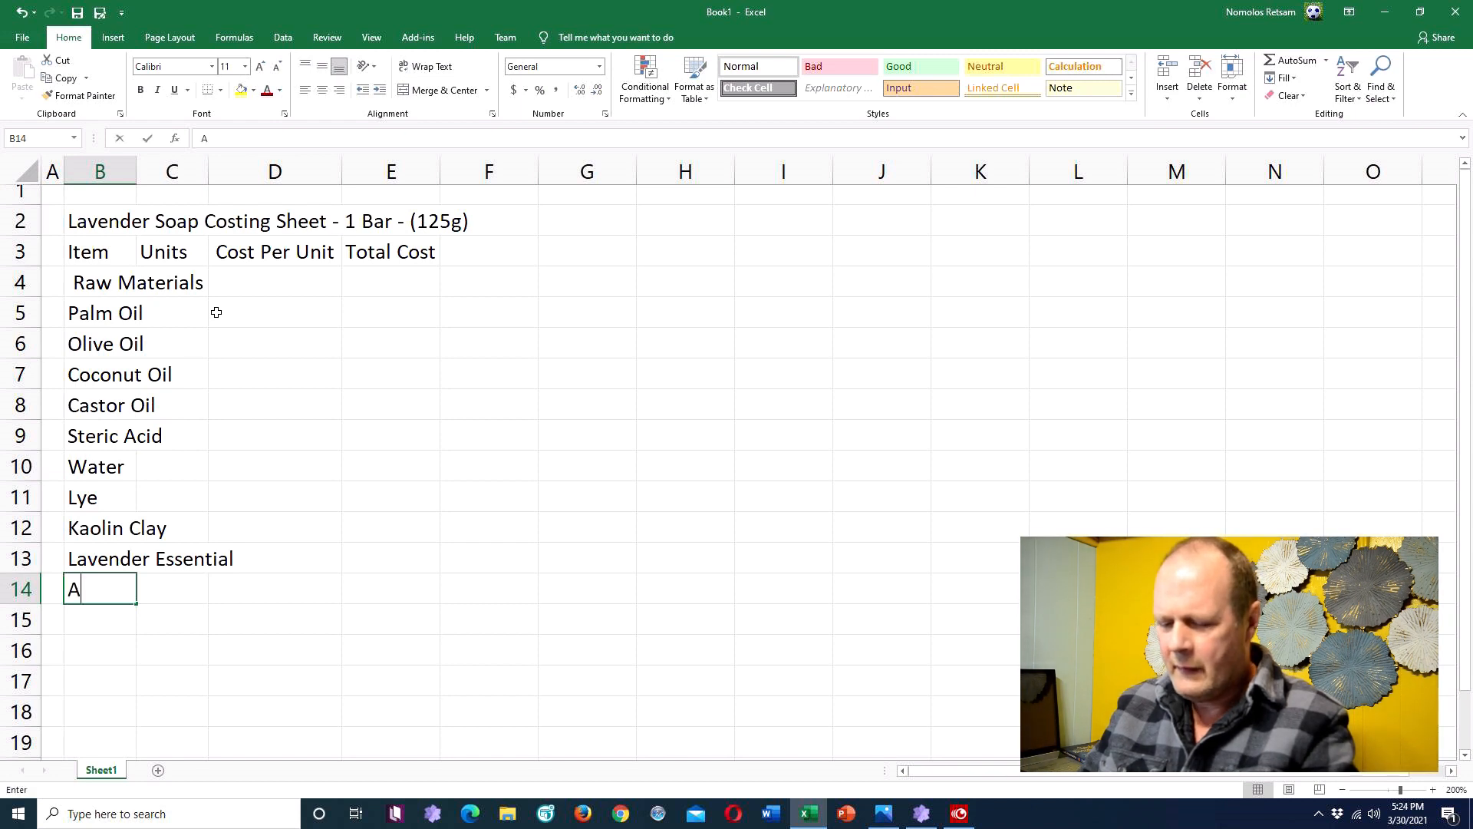
{"action": "type", "text": "Alkan"}
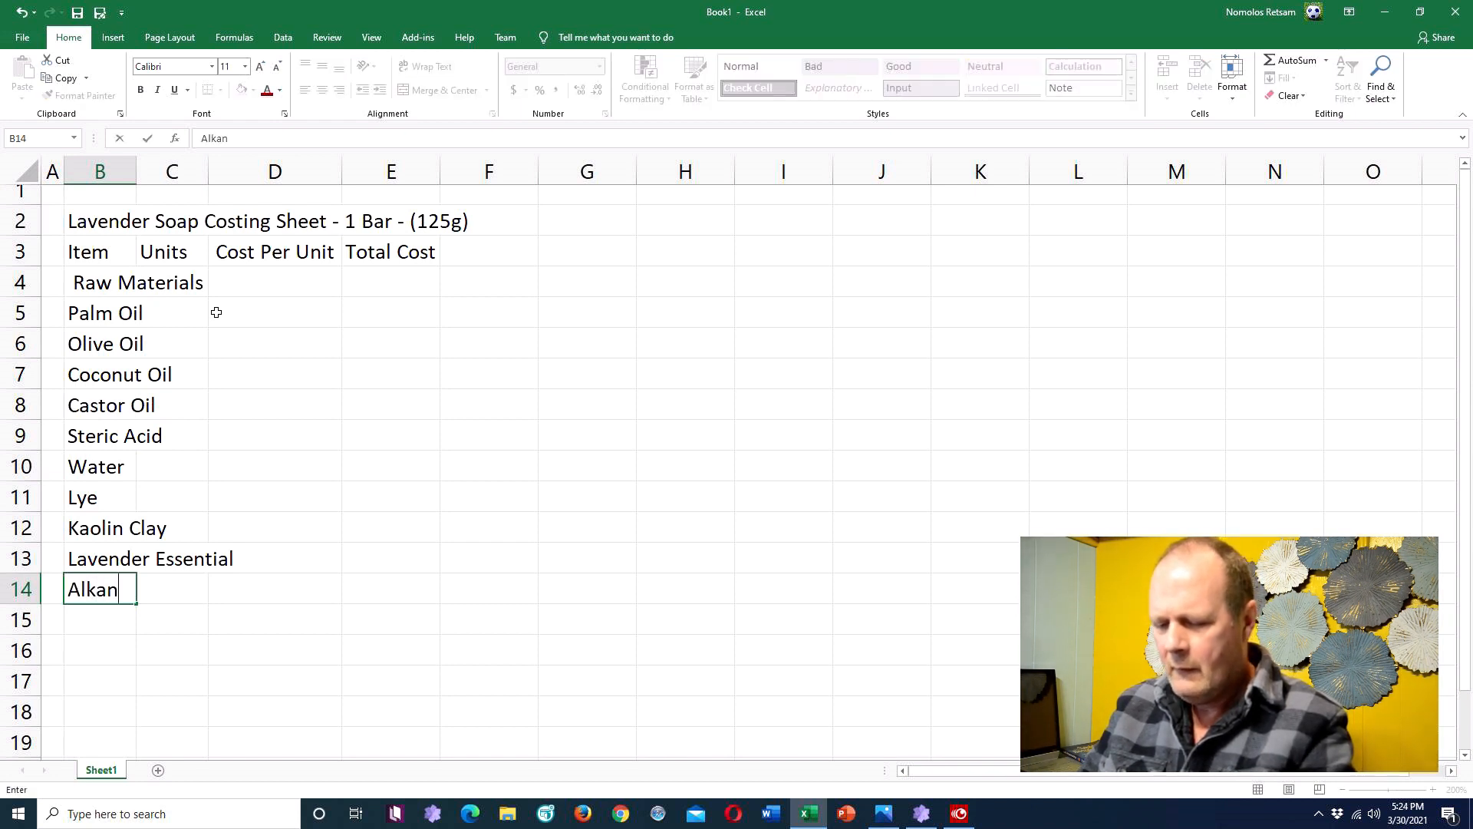
{"action": "type", "text": "et Powder"}
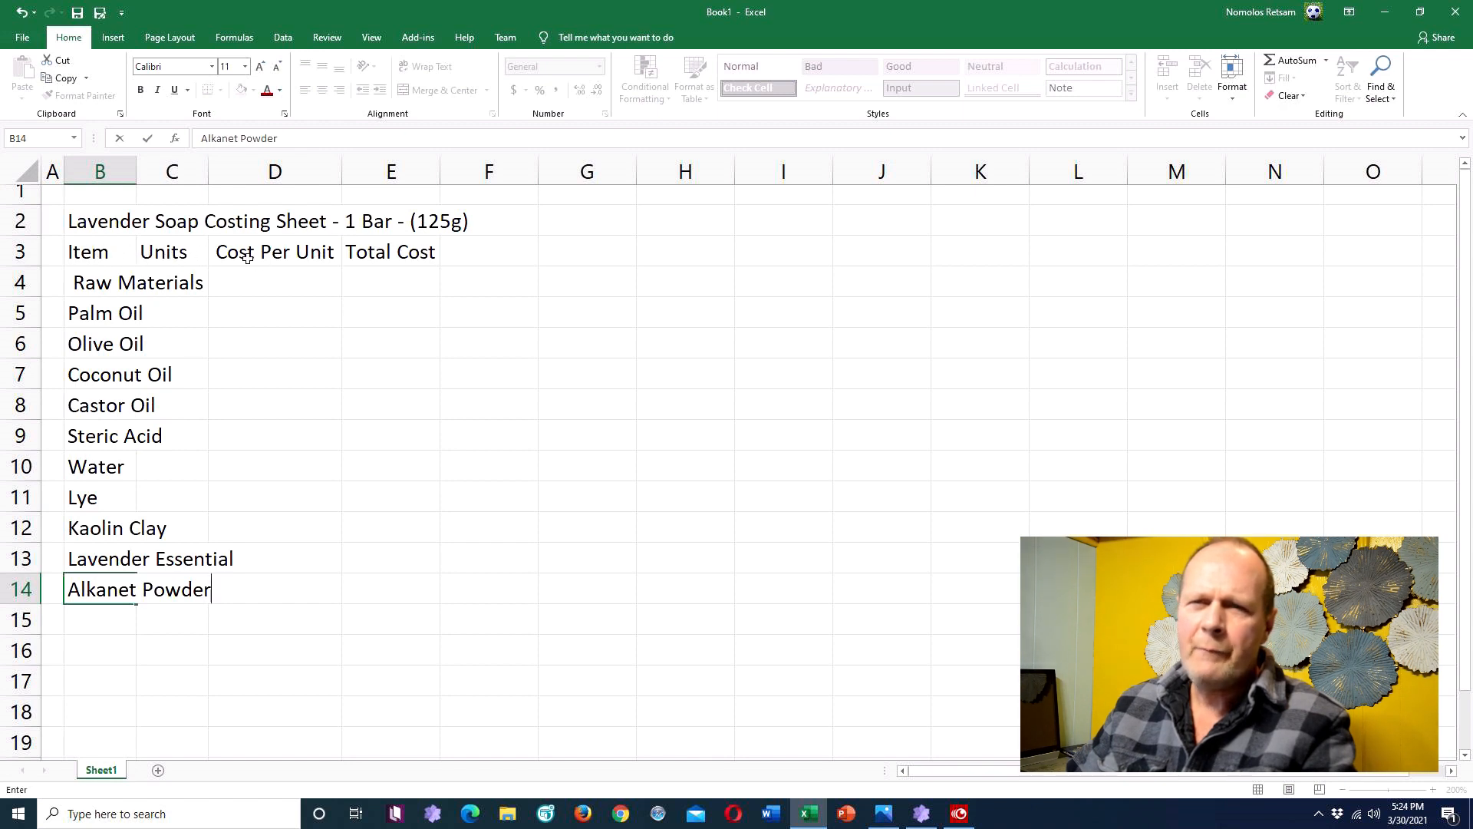
Step: Insert a blank row between the column headers and the "Raw Materials" heading
{"action": "right_click", "coordinate": [23, 282]}
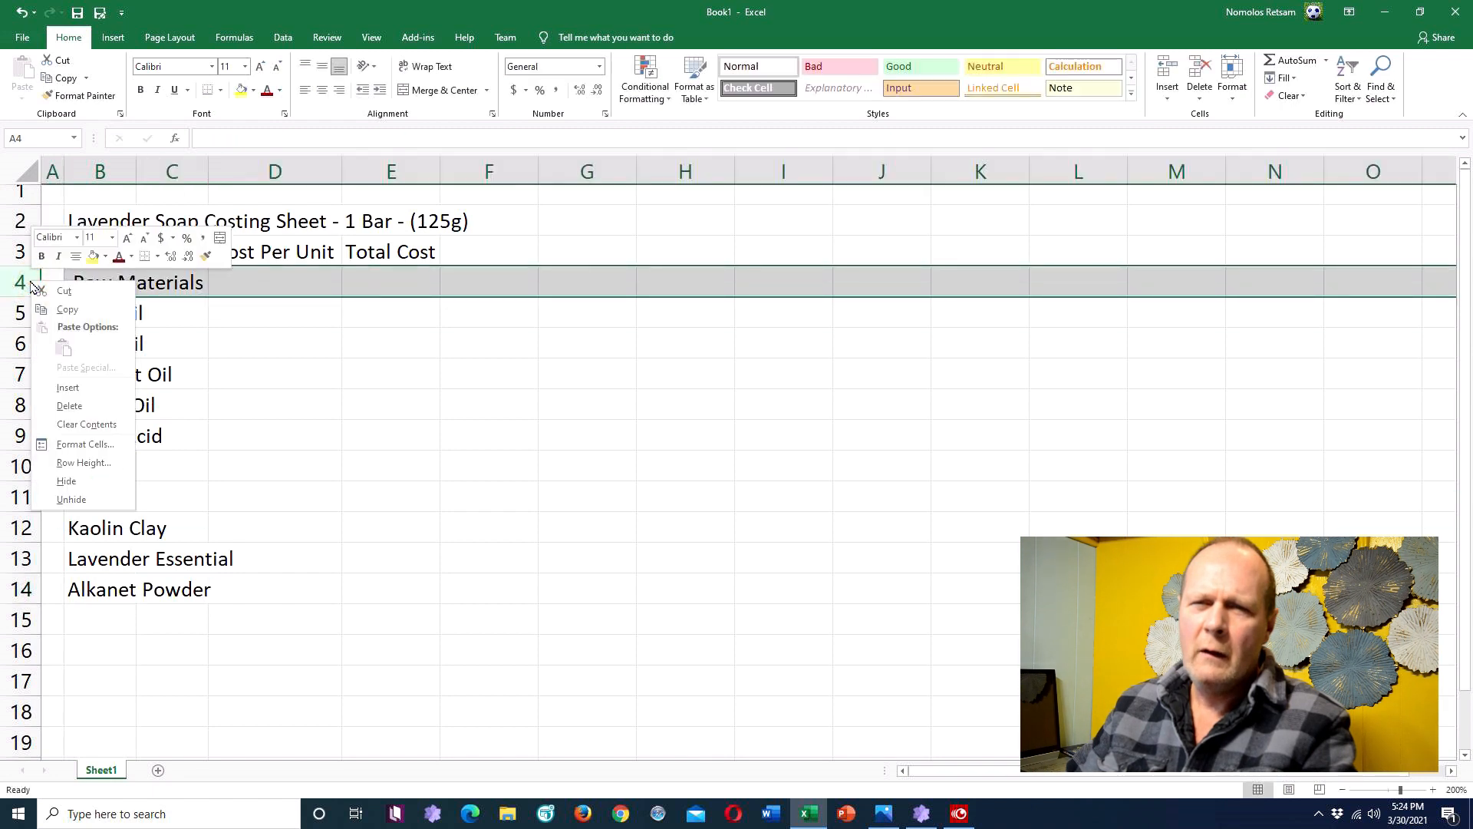
{"action": "left_click", "coordinate": [79, 380]}
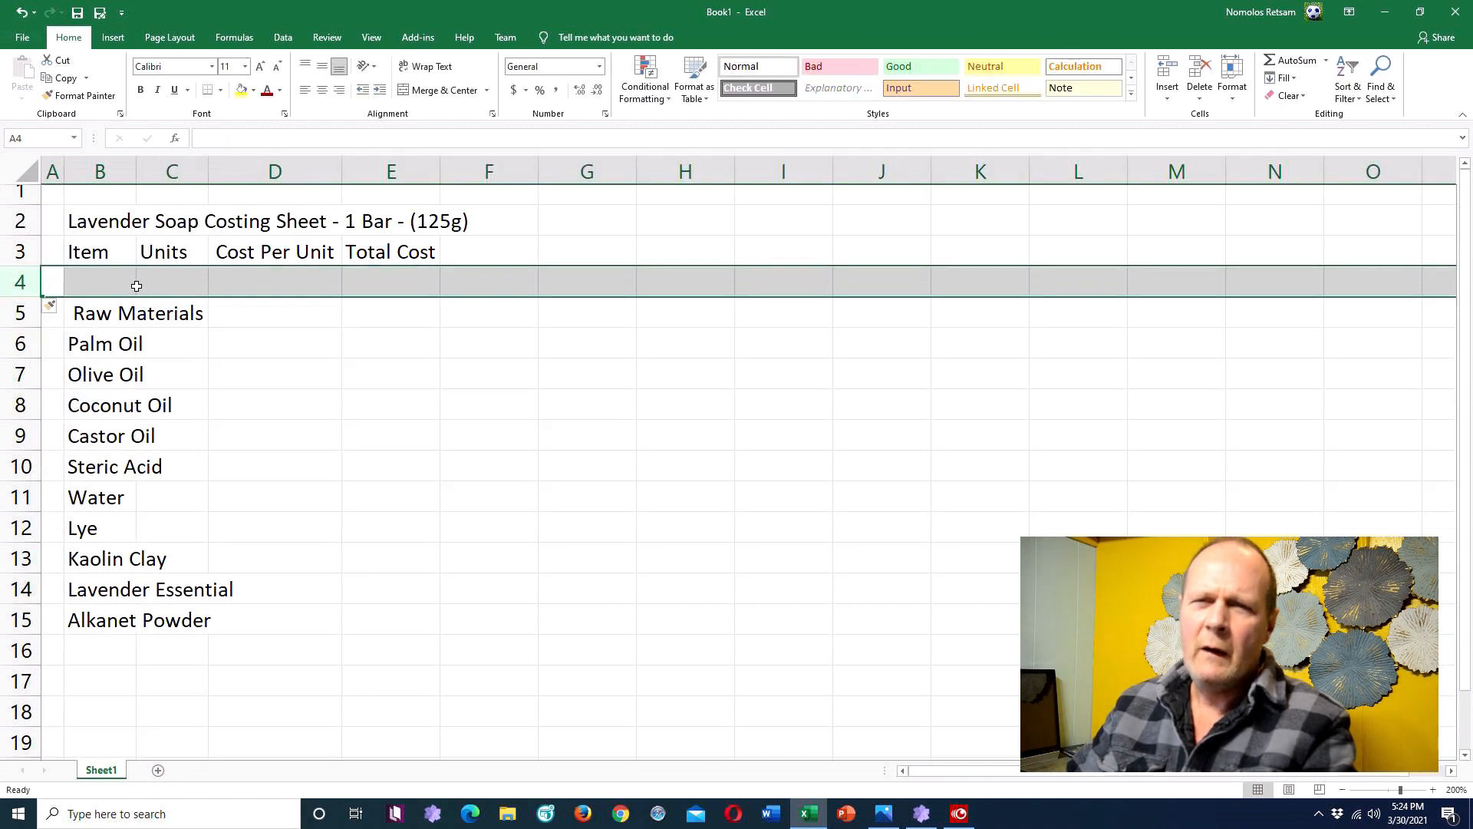
{"action": "right_click", "coordinate": [22, 282]}
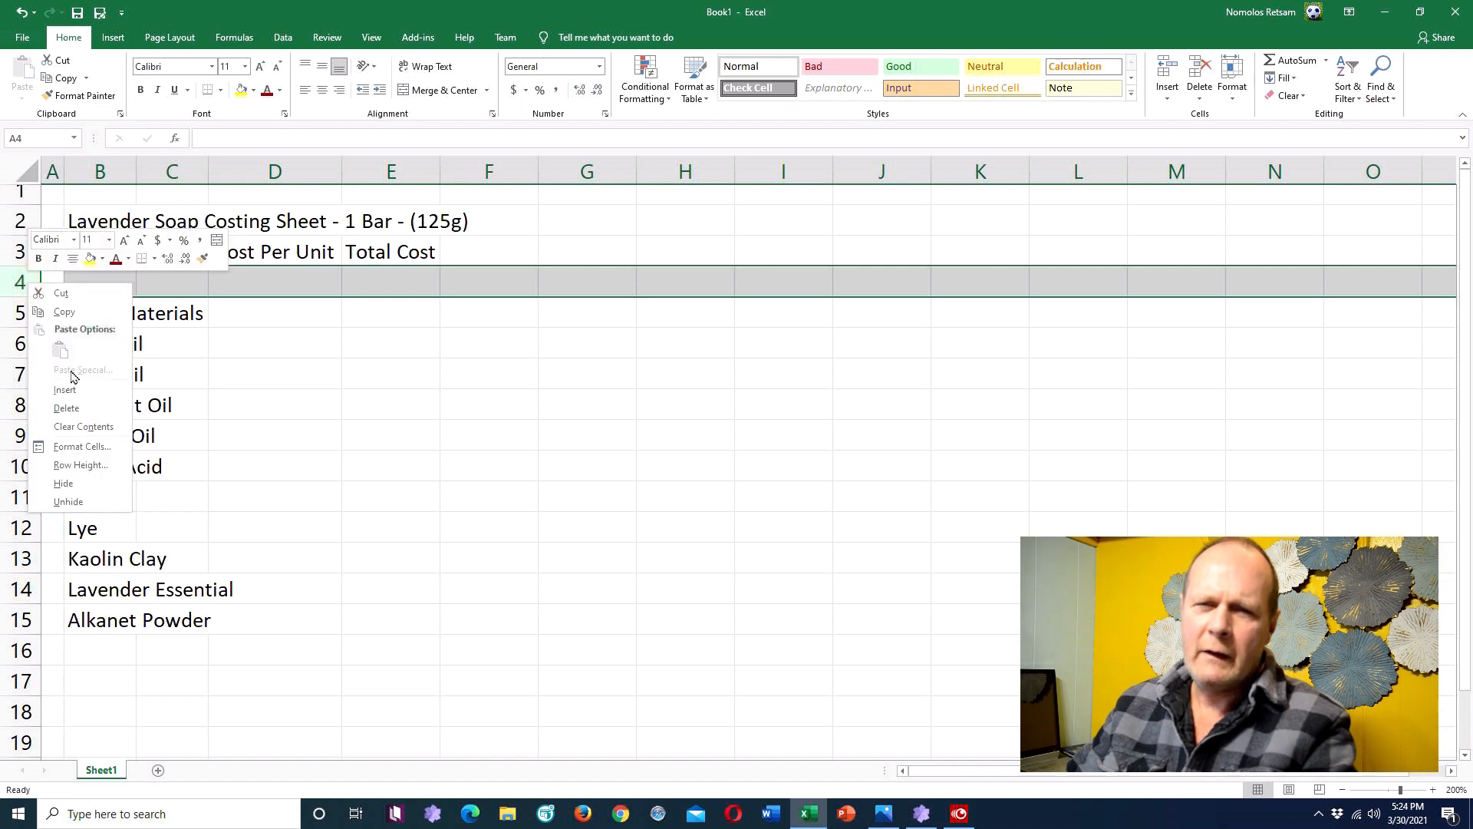
{"action": "key", "text": "Escape"}
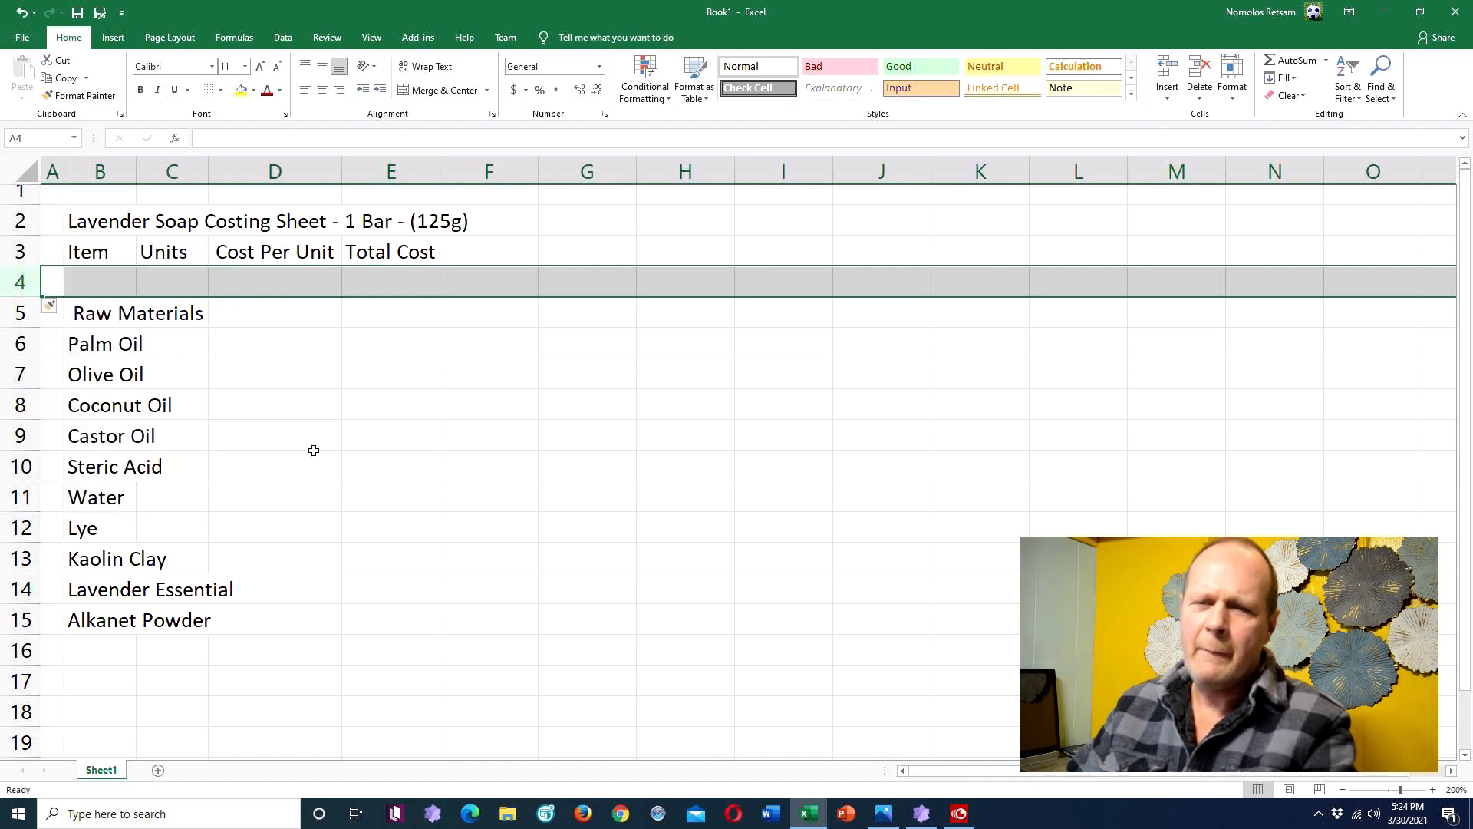
Step: Enter the section heading "Packaging" in cell B17, leaving one empty row below the raw materials list
{"action": "left_click", "coordinate": [105, 681]}
{"action": "scroll", "coordinate": [378, 560], "scroll_direction": "down", "scroll_amount": 3}
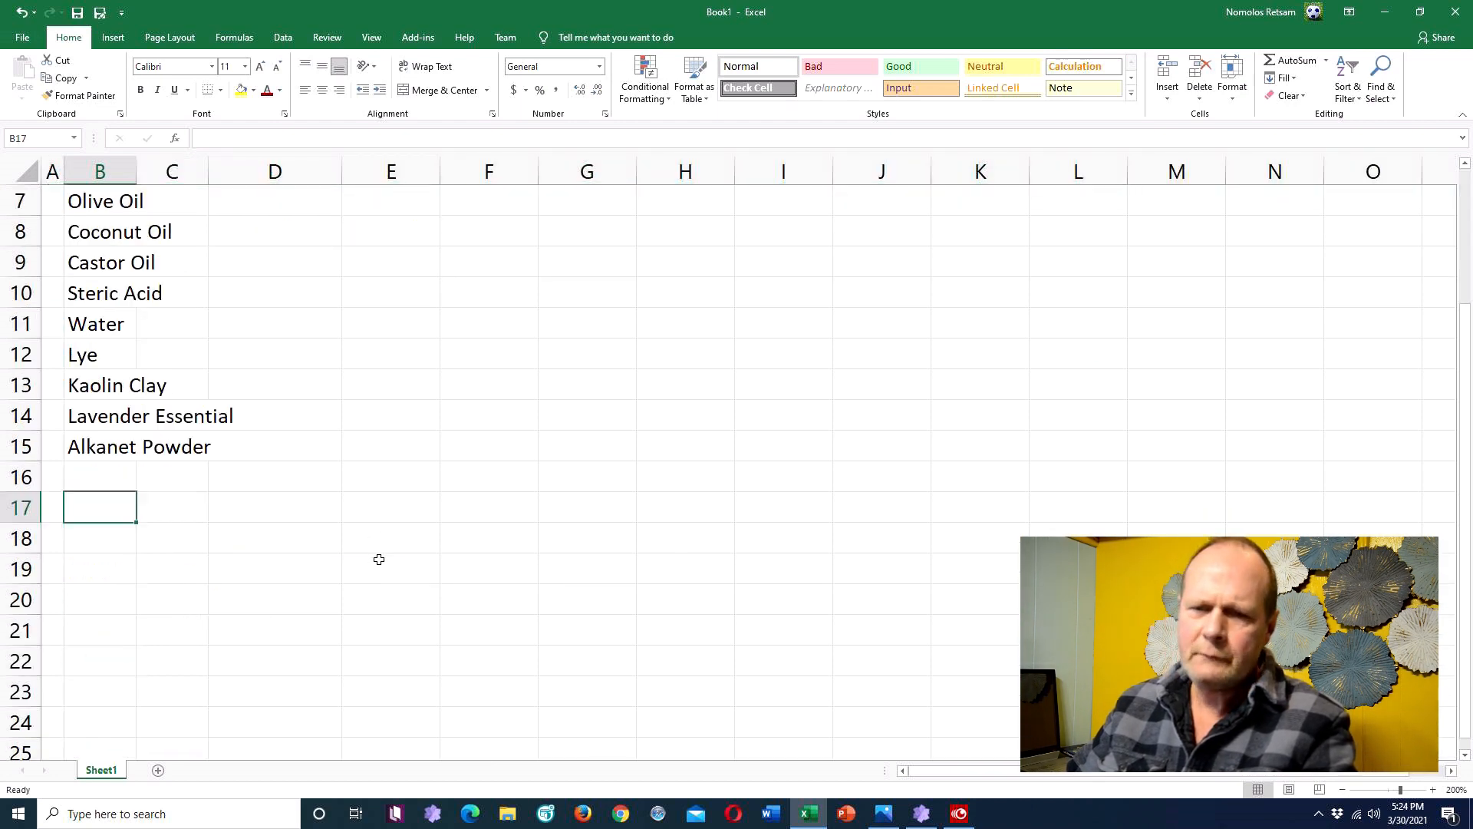
{"action": "type", "text": "Pac"}
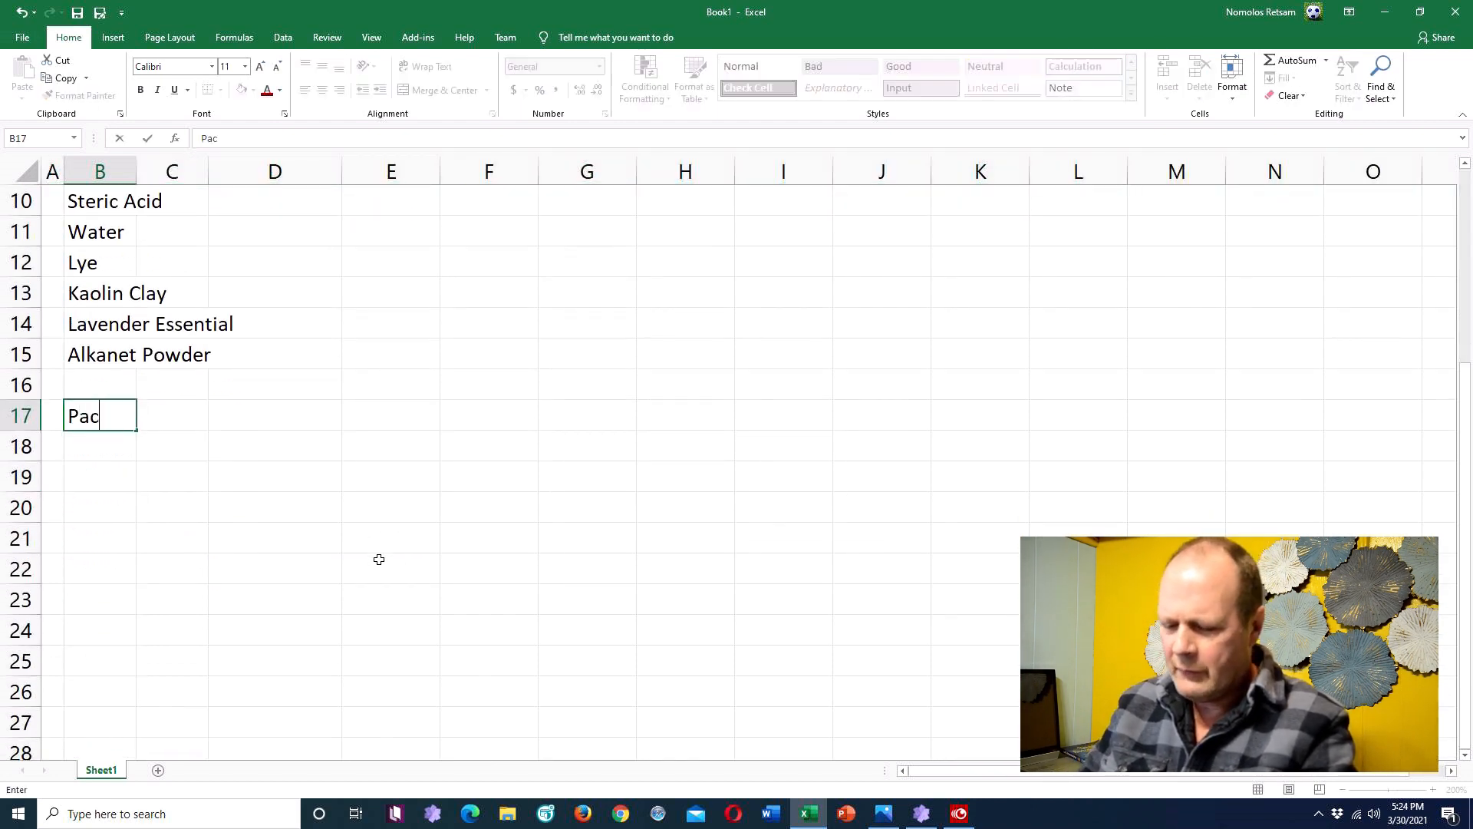
{"action": "type", "text": "kaging"}
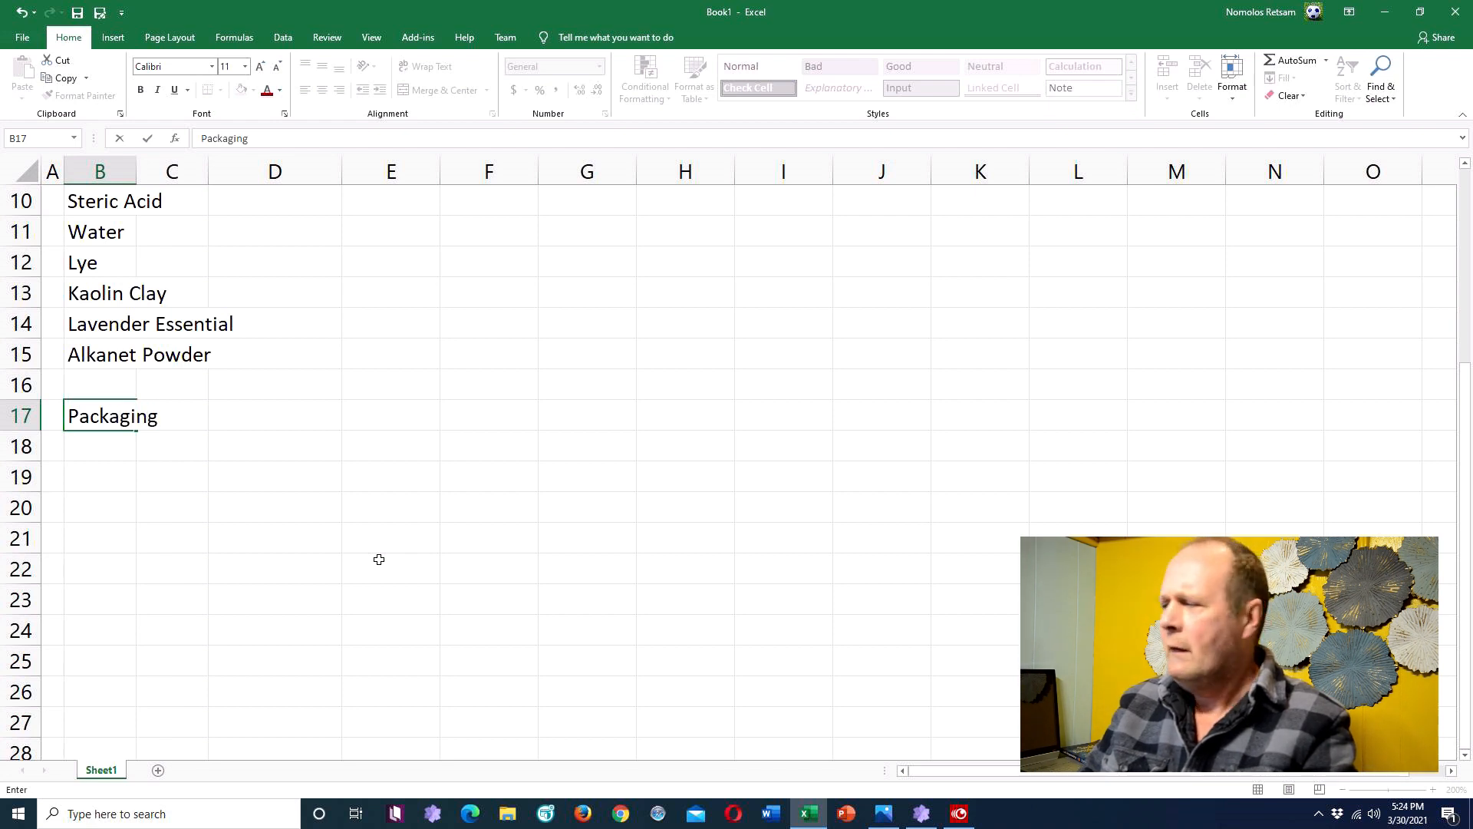
{"action": "key", "text": "Return"}
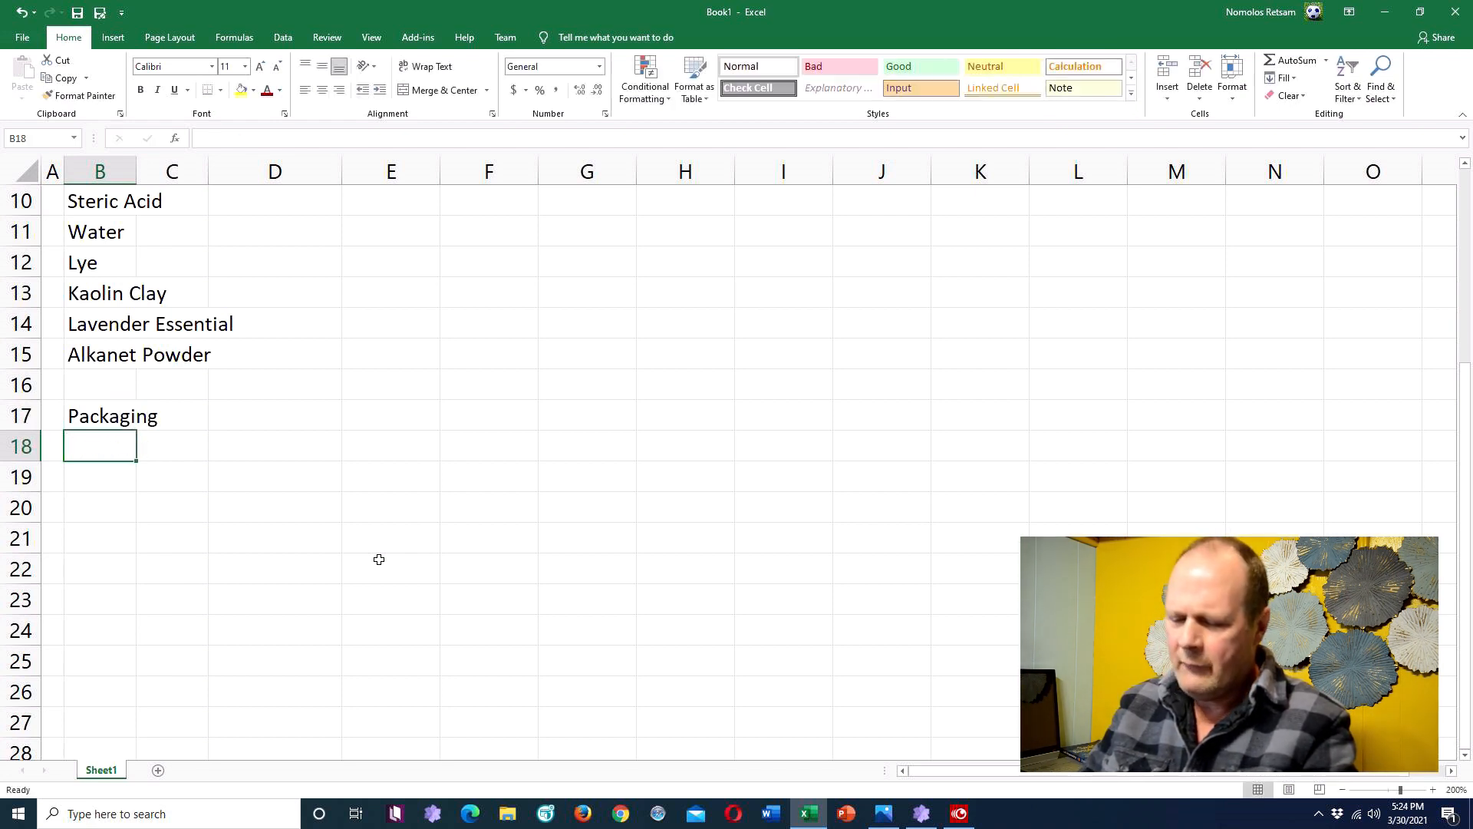
Step: Enter the packaging items "Label" and "Bakers Tissue" in cells B18 and B19
{"action": "type", "text": "Label"}
{"action": "key", "text": "Return"}
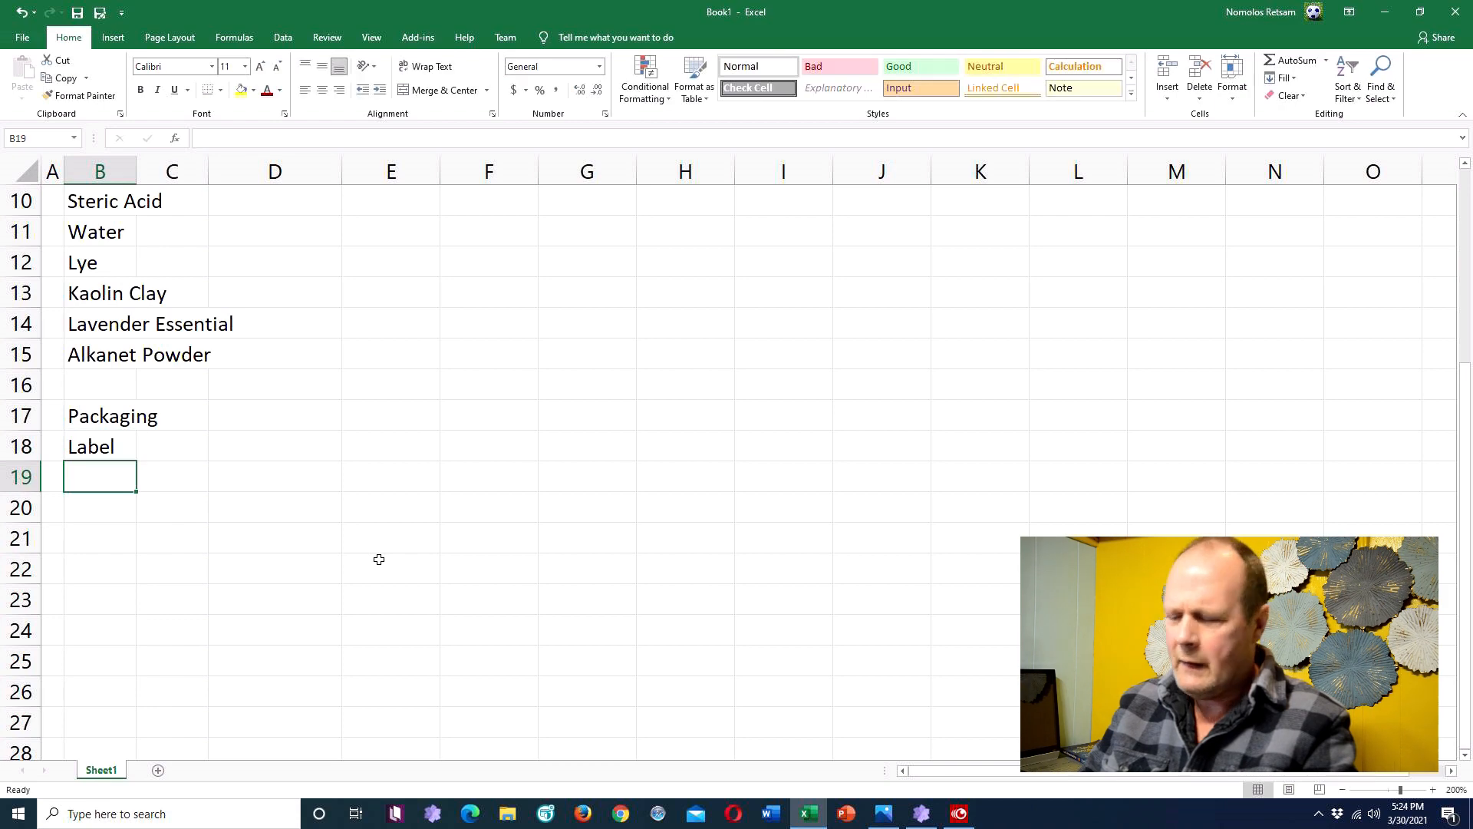
{"action": "type", "text": "Baker"}
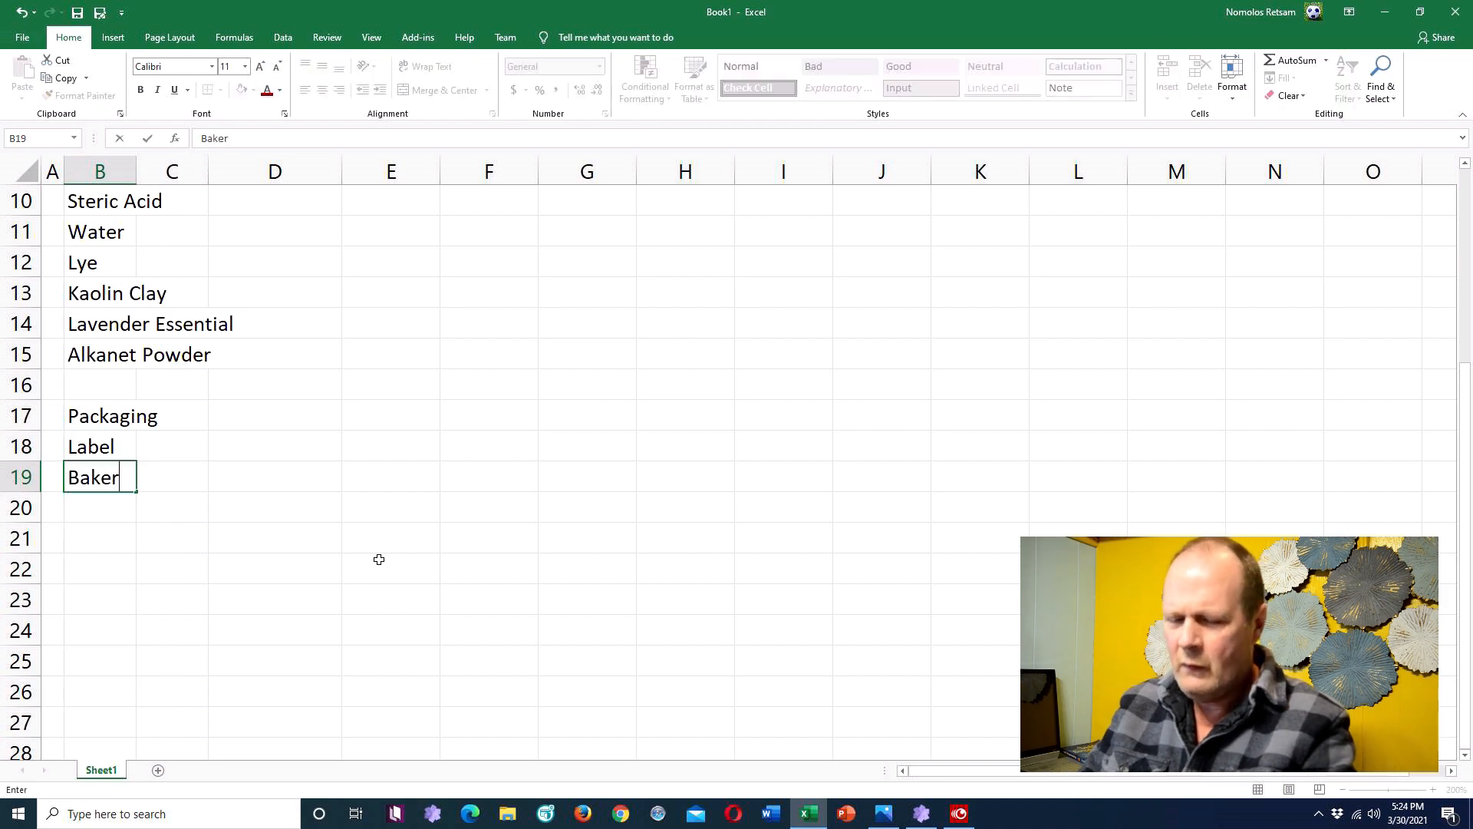
{"action": "type", "text": "s Tissue"}
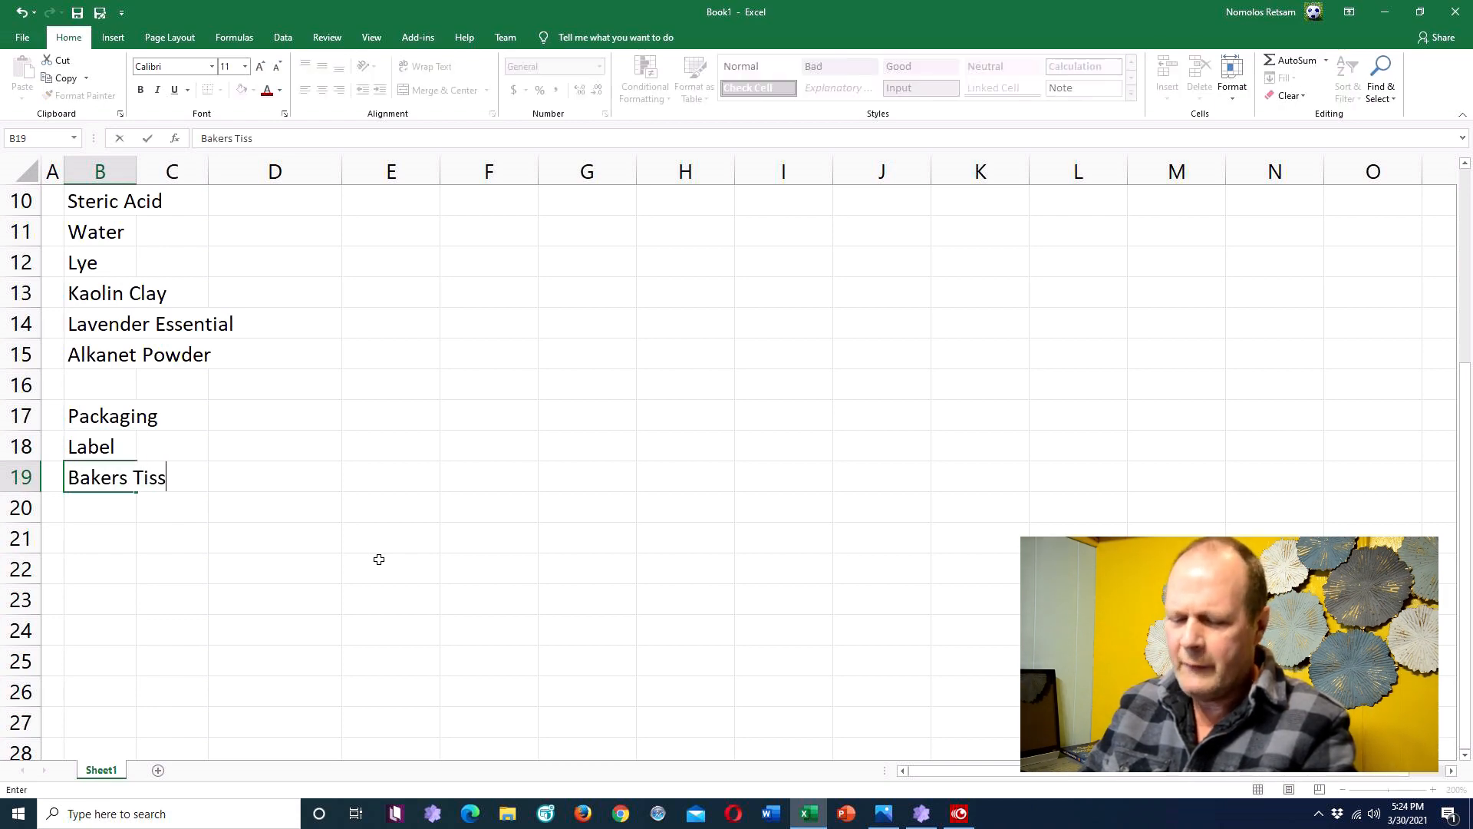
{"action": "key", "text": "Return"}
Step: Leave row 20 empty and enter the heading "Other Cost" in B21 with the items "Labour" and "Other" in B22 and B23
{"action": "key", "text": "Return"}
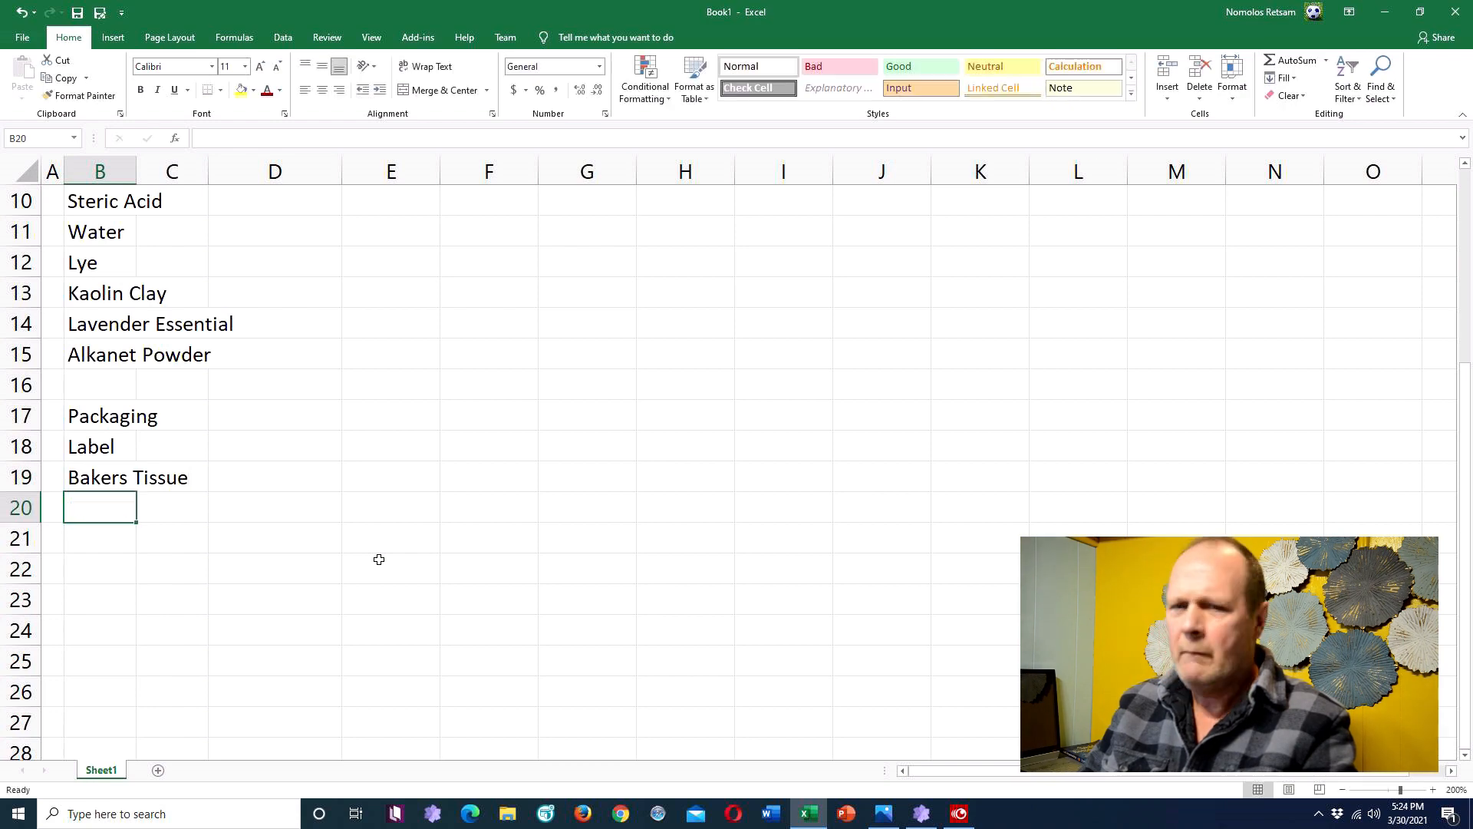
{"action": "type", "text": "Other"}
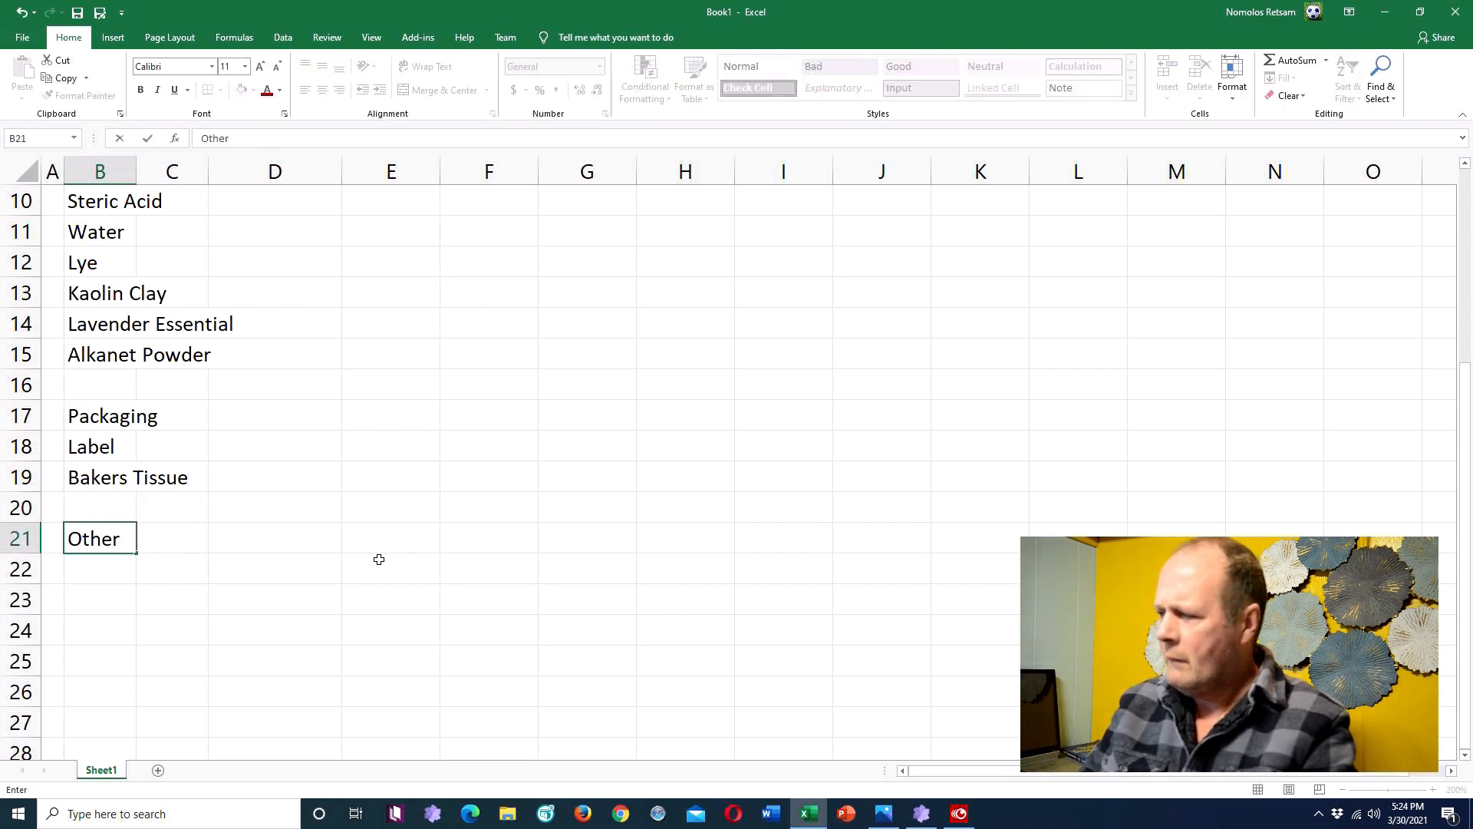
{"action": "type", "text": " Cost"}
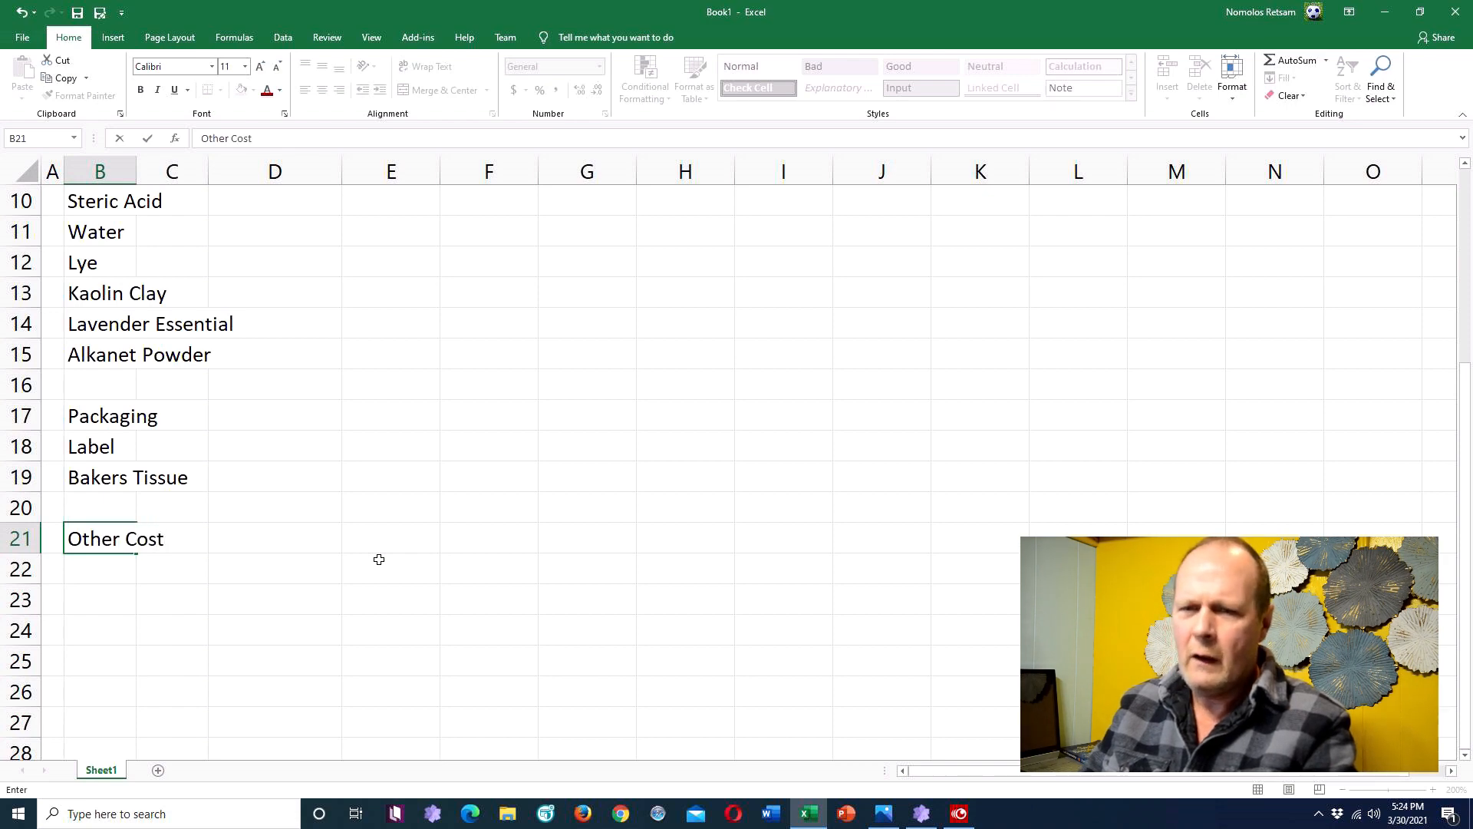
{"action": "key", "text": "Return"}
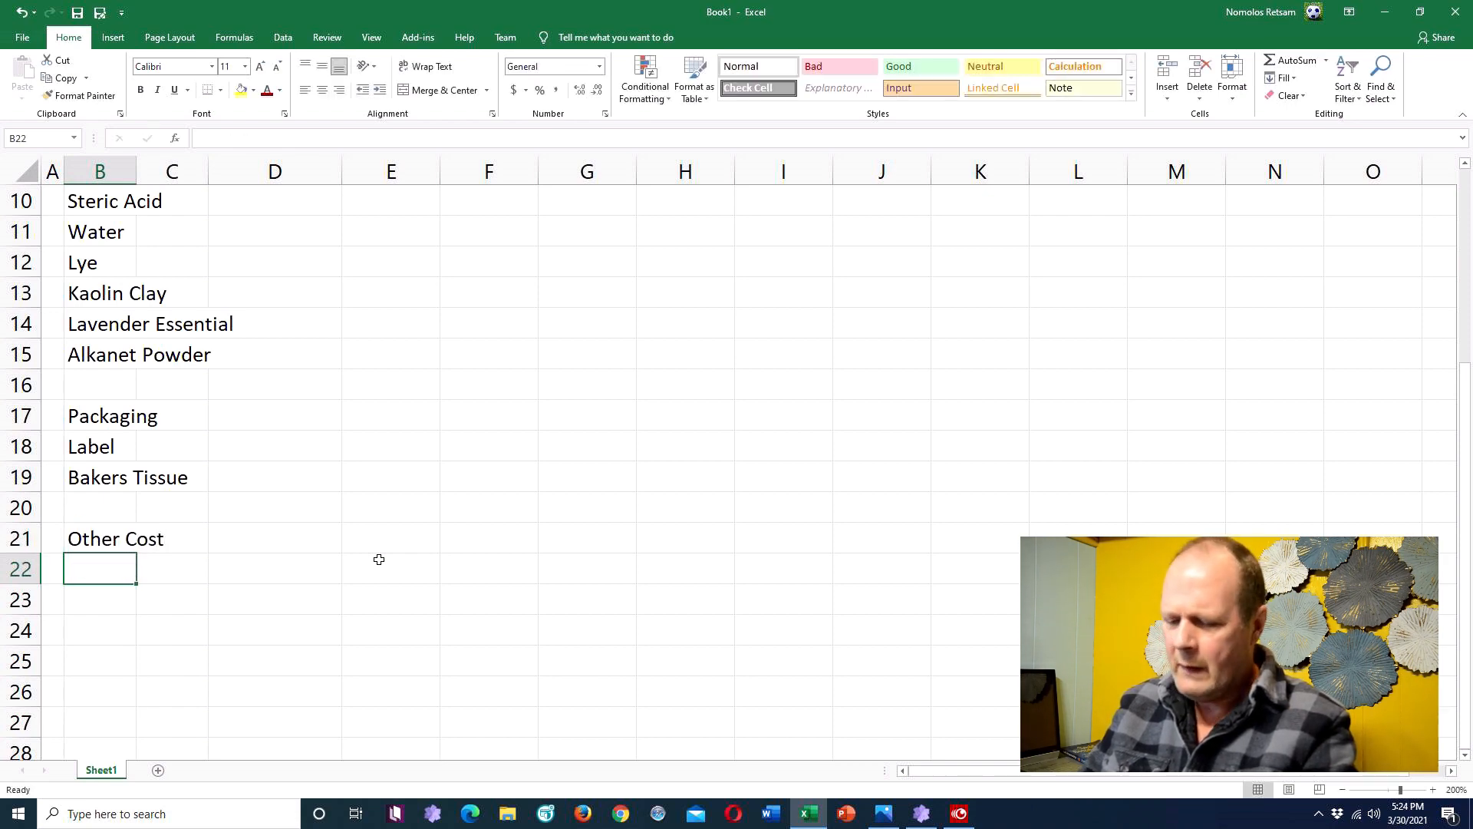
{"action": "type", "text": "Labou"}
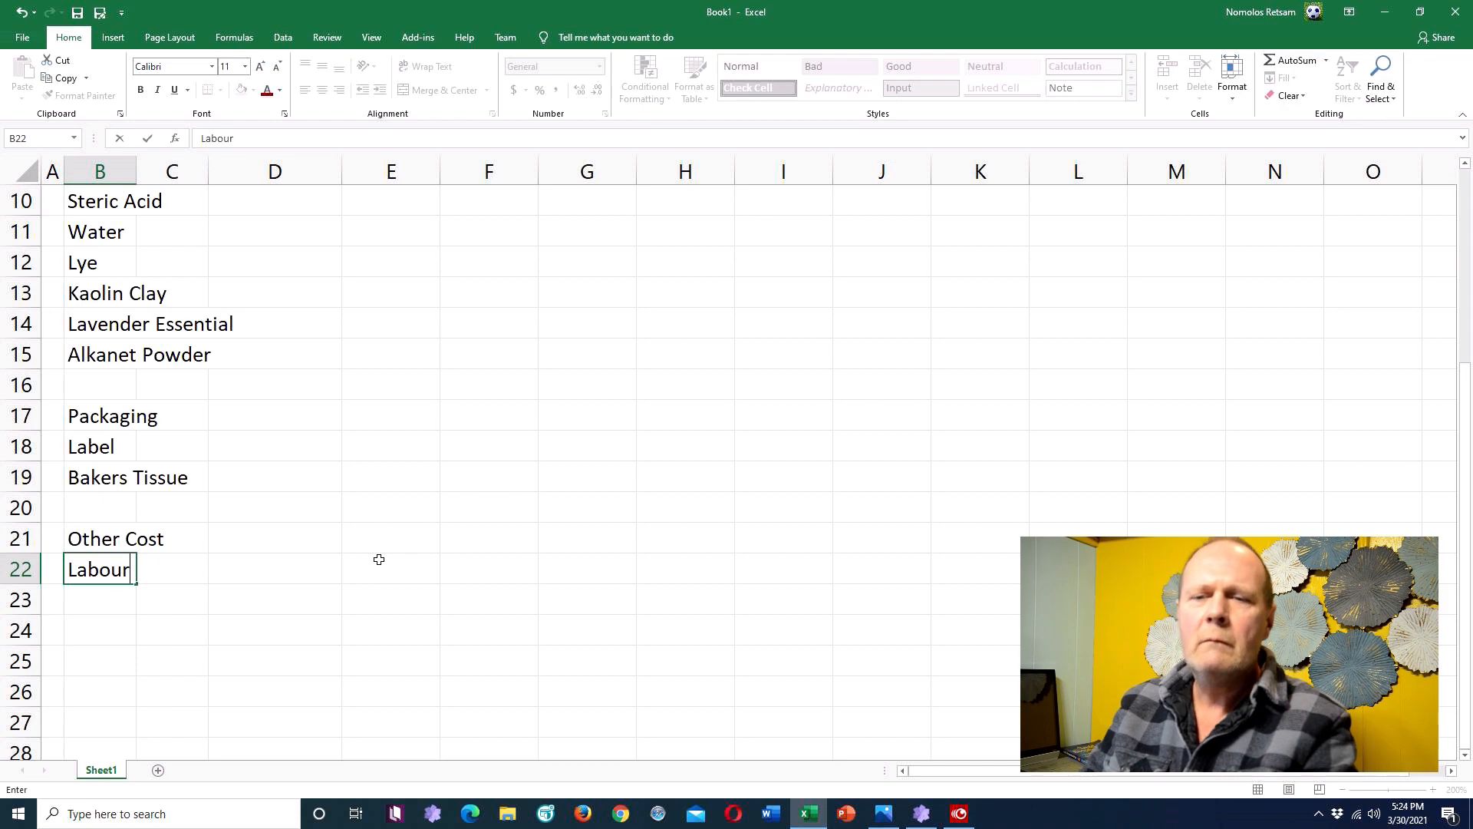
{"action": "type", "text": "r"}
{"action": "key", "text": "Return"}
{"action": "type", "text": "Other"}
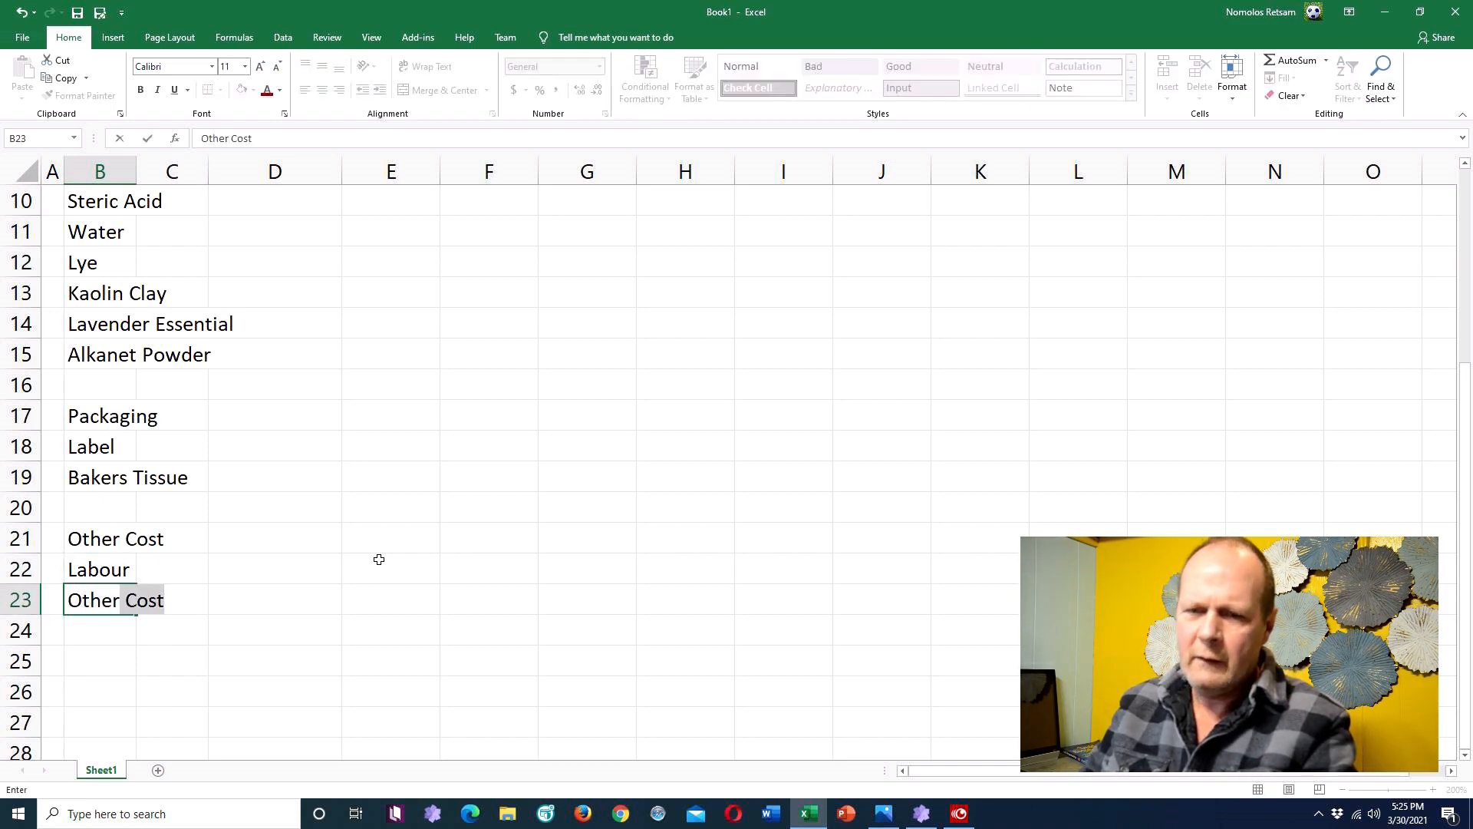
{"action": "key", "text": "BackSpace"}
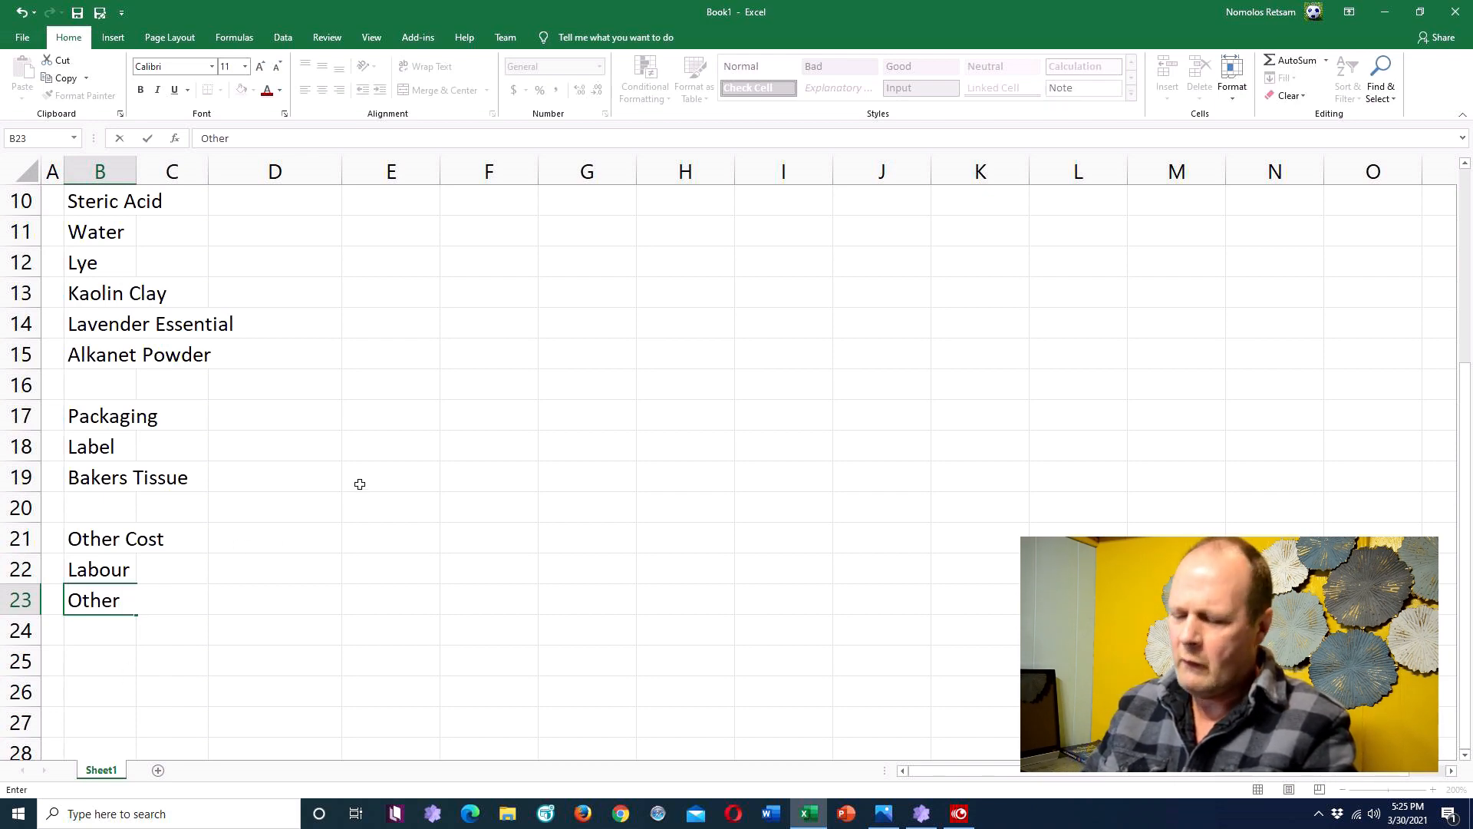
{"action": "key", "text": "Return"}
Step: Look over the whole costing sheet, from the title and column headers down to the other cost items
{"action": "key", "text": "Up"}
{"action": "key", "text": "Up"}
{"action": "key", "text": "Up"}
{"action": "key", "text": "Up"}
{"action": "key", "text": "Up"}
{"action": "key", "text": "Up"}
{"action": "key", "text": "Up"}
{"action": "key", "text": "Up"}
{"action": "key", "text": "Up"}
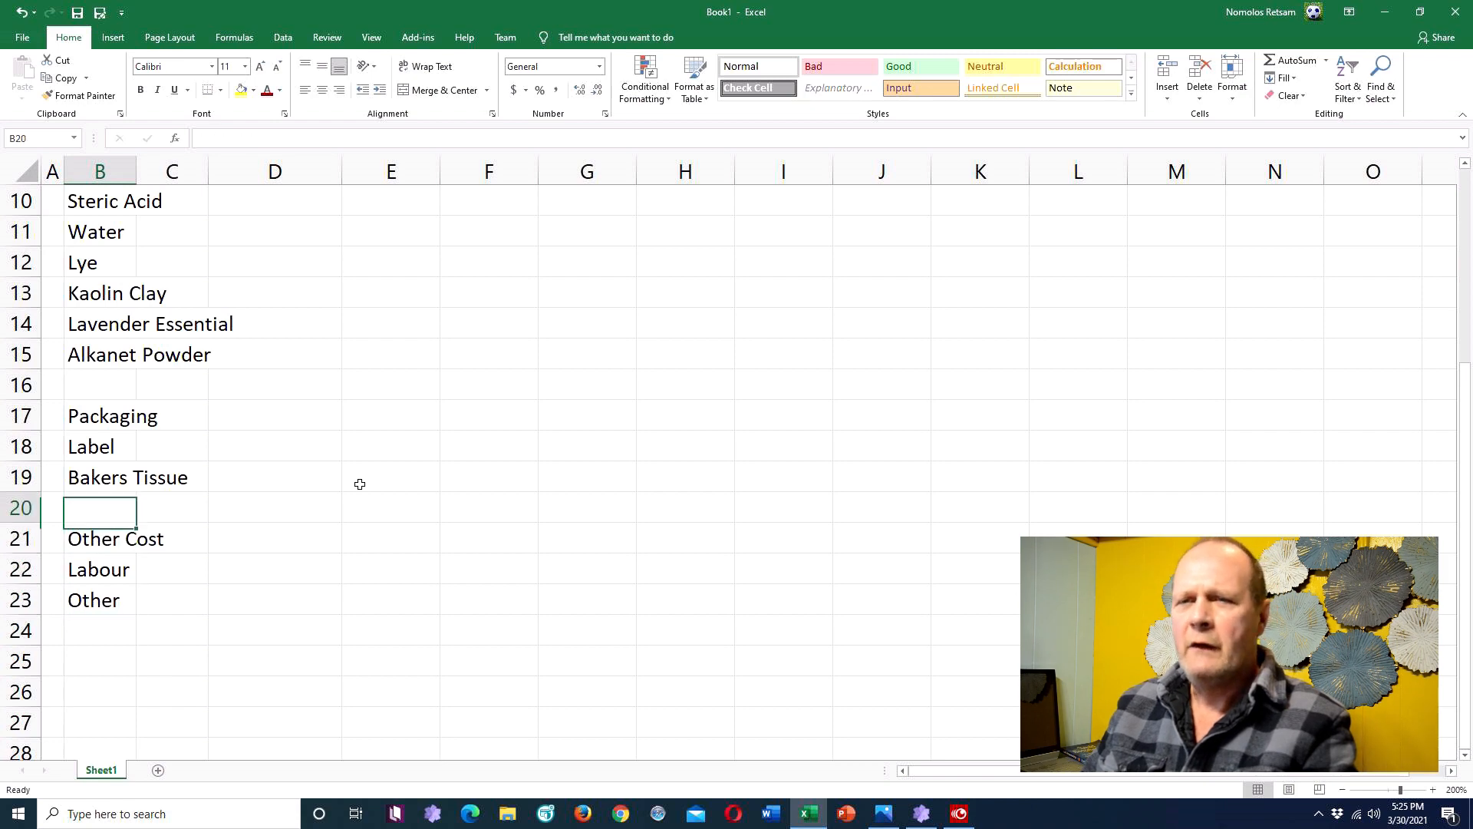
{"action": "key", "text": "Up"}
{"action": "key", "text": "Up"}
{"action": "key", "text": "Up"}
{"action": "key", "text": "Up"}
{"action": "key", "text": "Up"}
{"action": "key", "text": "Up"}
{"action": "key", "text": "Up"}
{"action": "key", "text": "Up"}
{"action": "key", "text": "Up"}
{"action": "key", "text": "Up"}
{"action": "key", "text": "Up"}
{"action": "key", "text": "Up"}
{"action": "key", "text": "Up"}
{"action": "key", "text": "Up"}
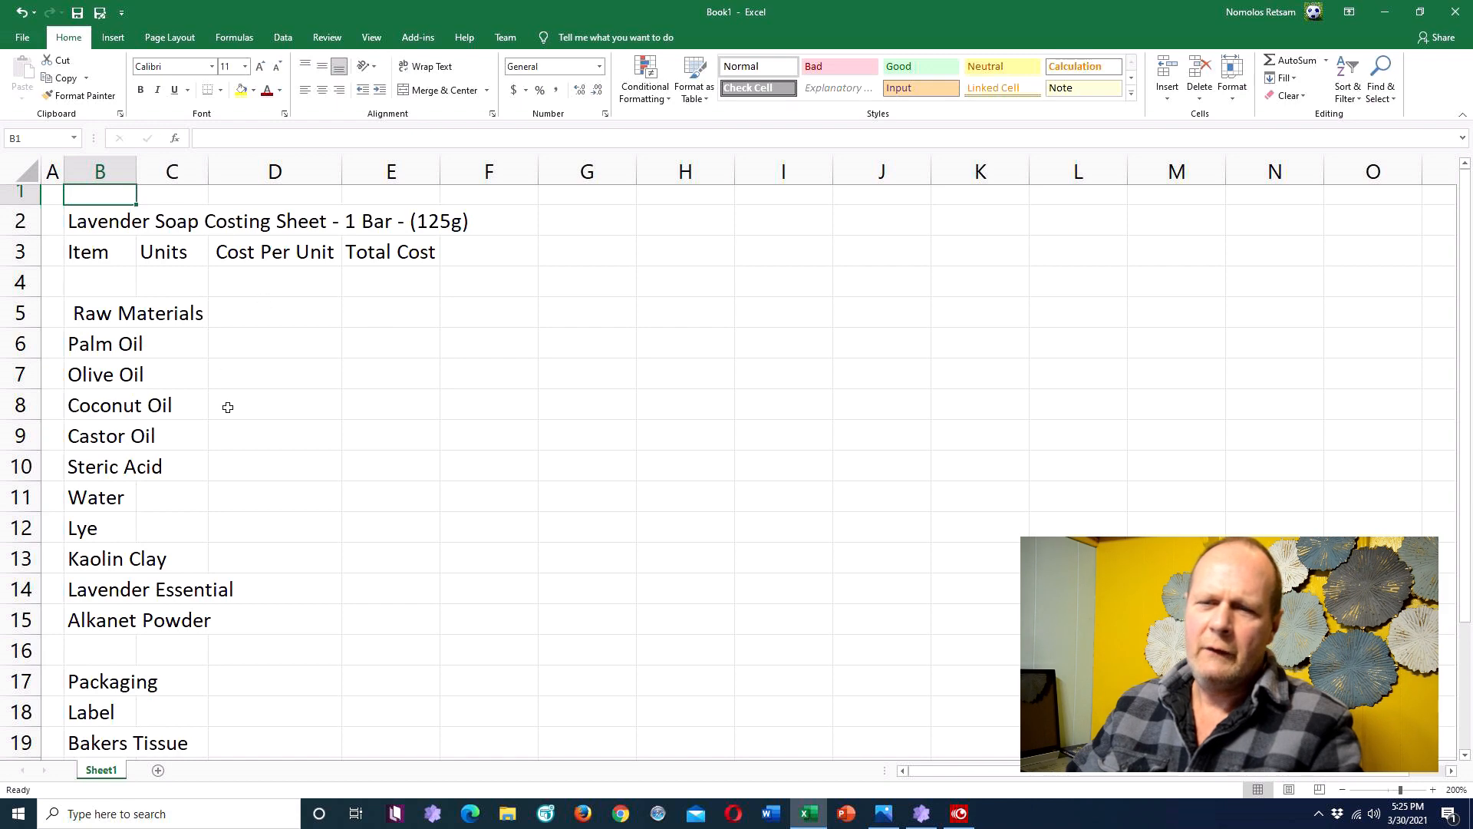
{"action": "scroll", "coordinate": [229, 430], "scroll_direction": "down", "scroll_amount": 2}
{"action": "scroll", "coordinate": [126, 230], "scroll_direction": "down", "scroll_amount": 4}
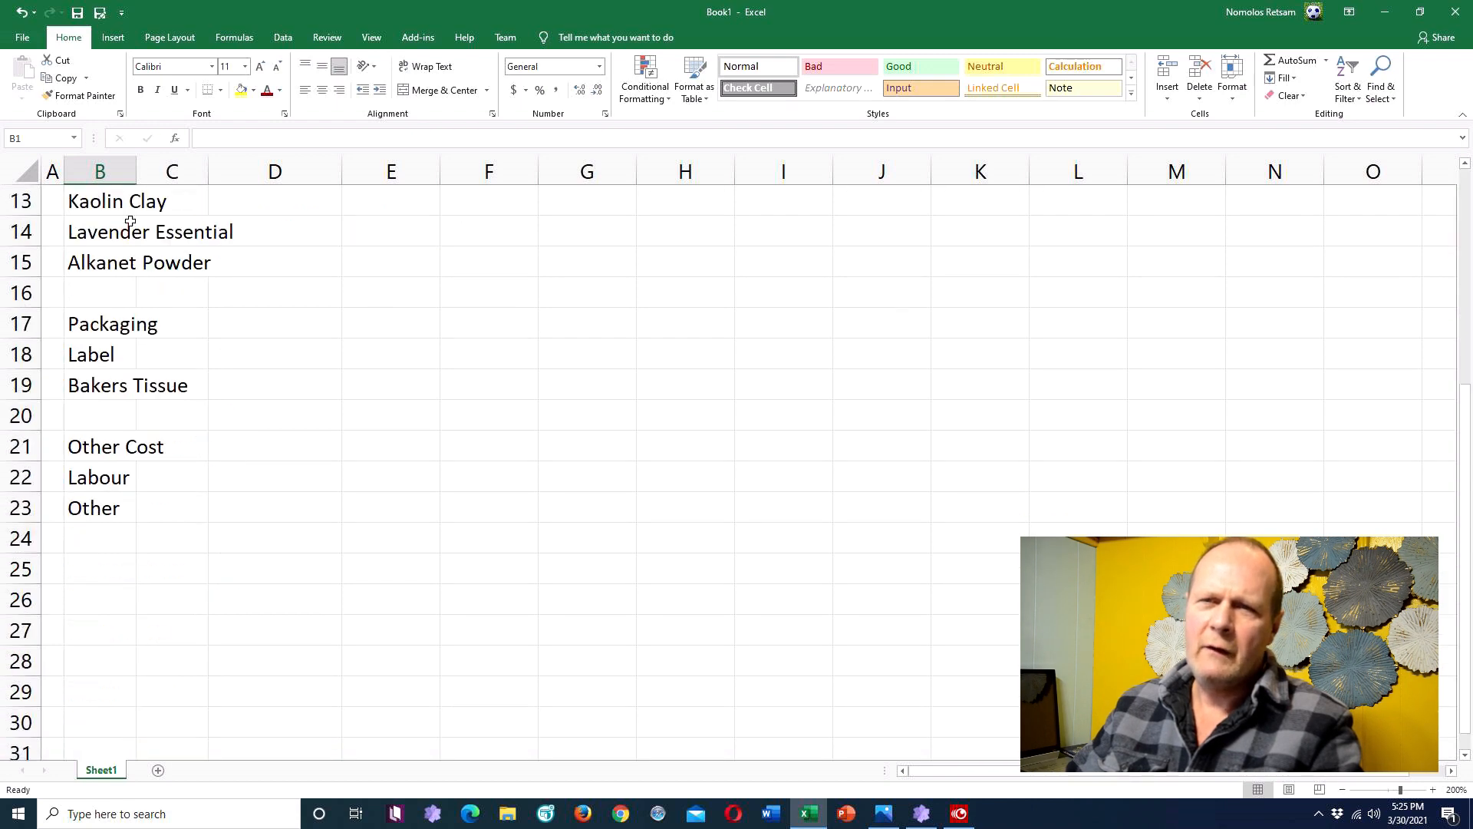
{"action": "scroll", "coordinate": [126, 307], "scroll_direction": "up", "scroll_amount": 5}
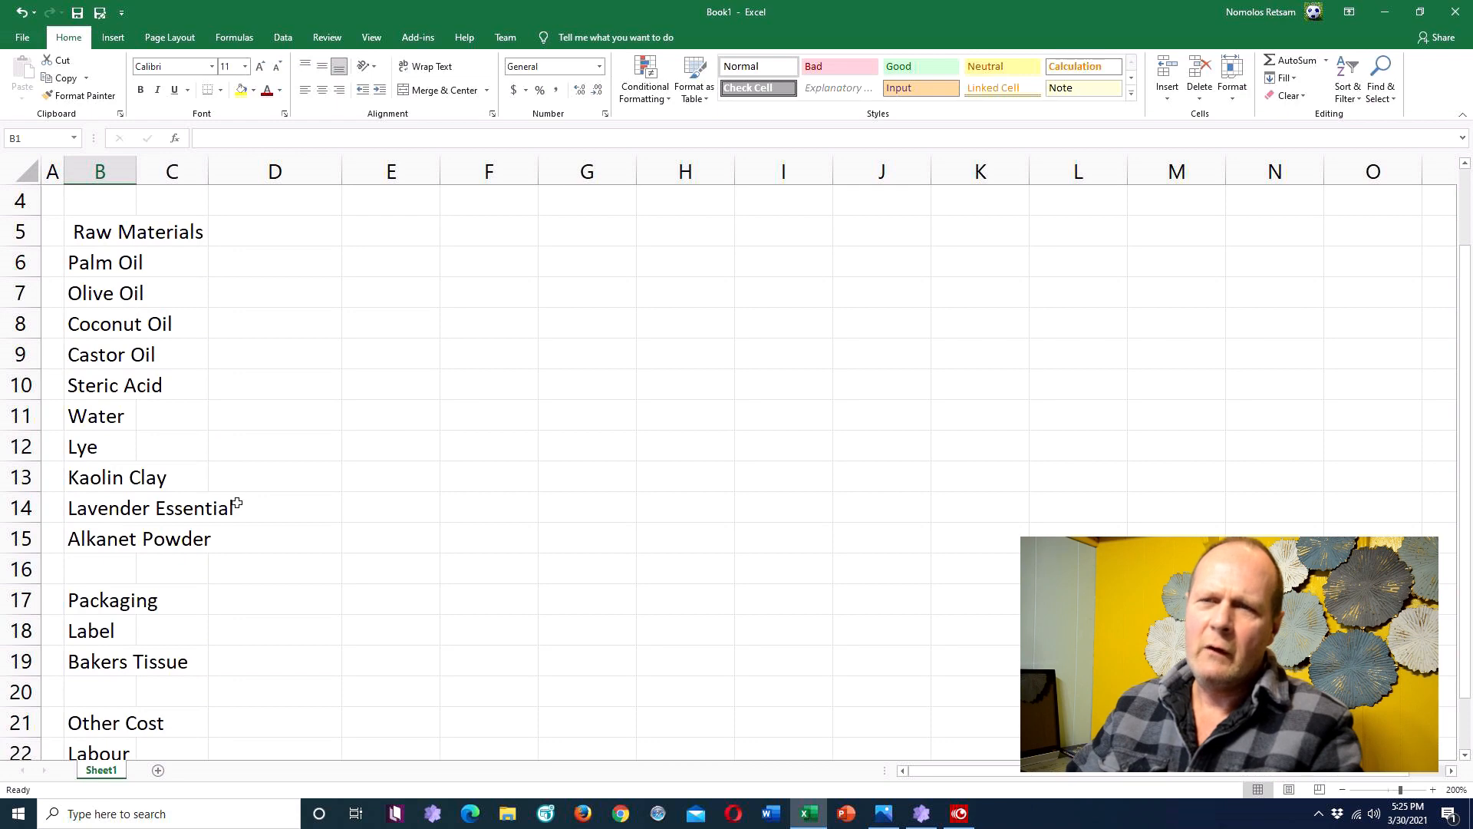
Step: Widen column B to fit "Lavender Essential" and slightly widen the Cost Per Unit and Total Cost columns
{"action": "left_click_drag", "start_coordinate": [137, 172], "coordinate": [239, 198]}
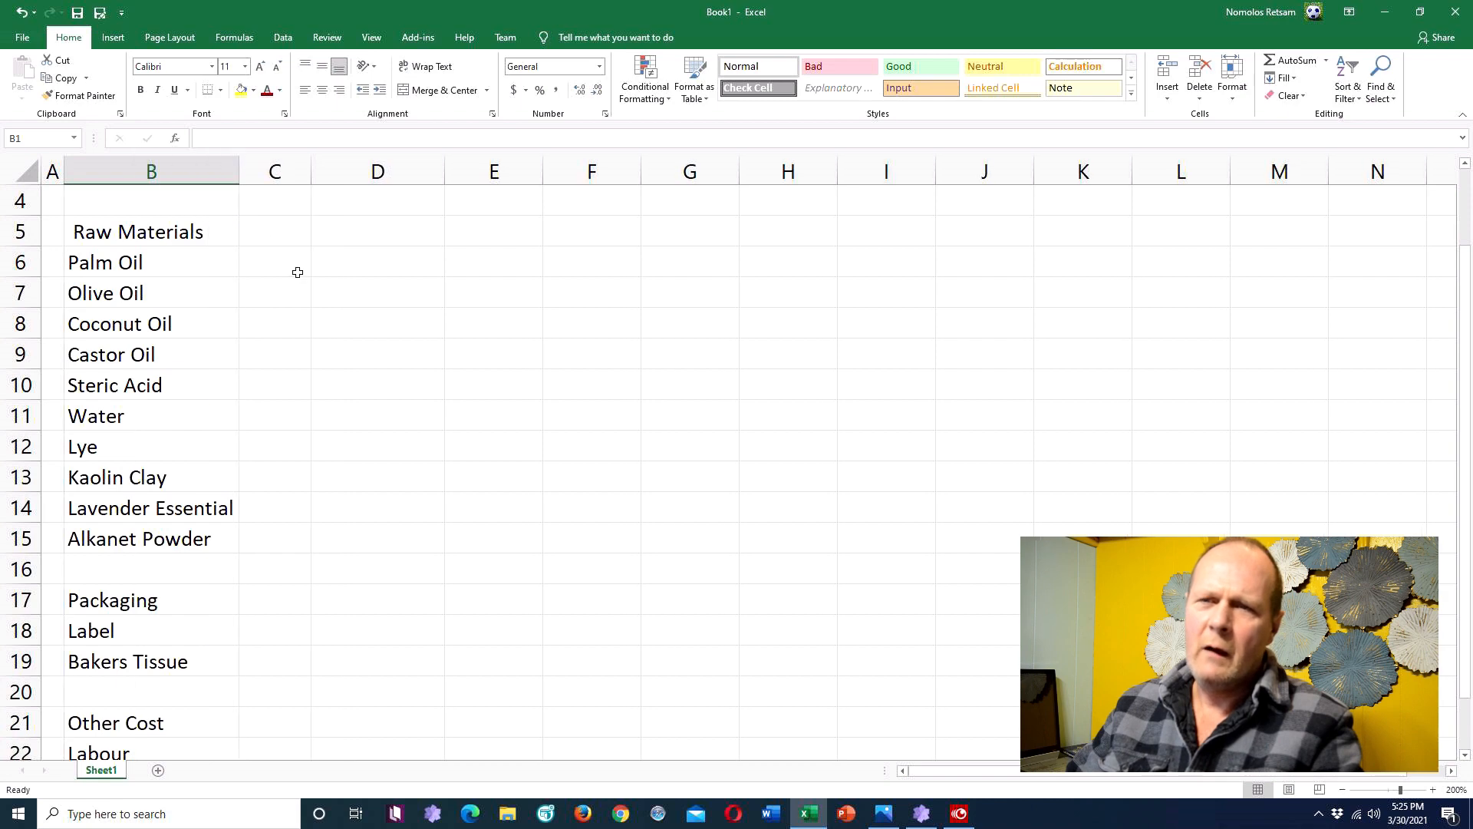
{"action": "scroll", "coordinate": [272, 286], "scroll_direction": "down", "scroll_amount": 3}
{"action": "scroll", "coordinate": [273, 286], "scroll_direction": "up", "scroll_amount": 4}
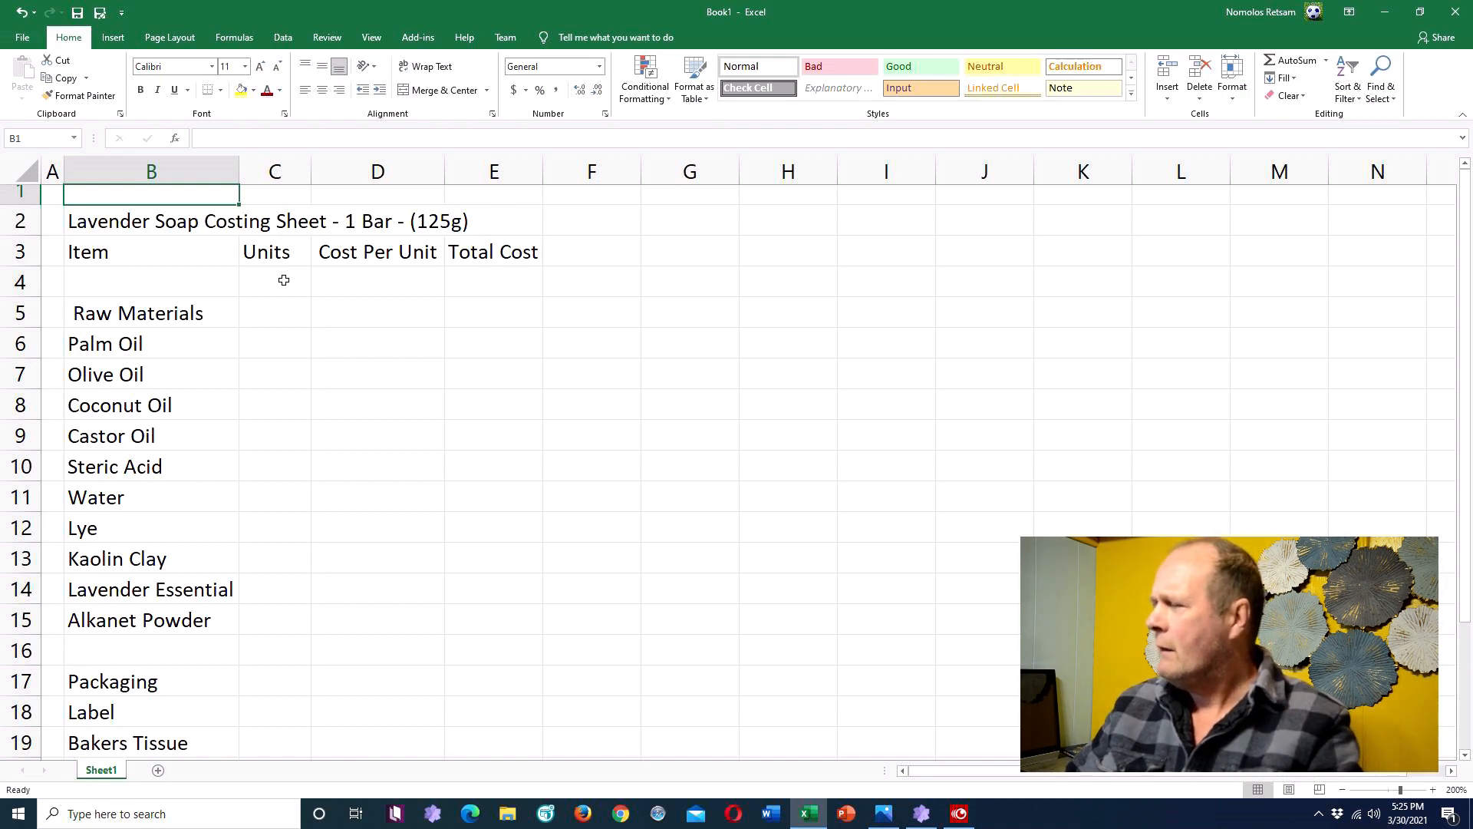
{"action": "left_click", "coordinate": [402, 250]}
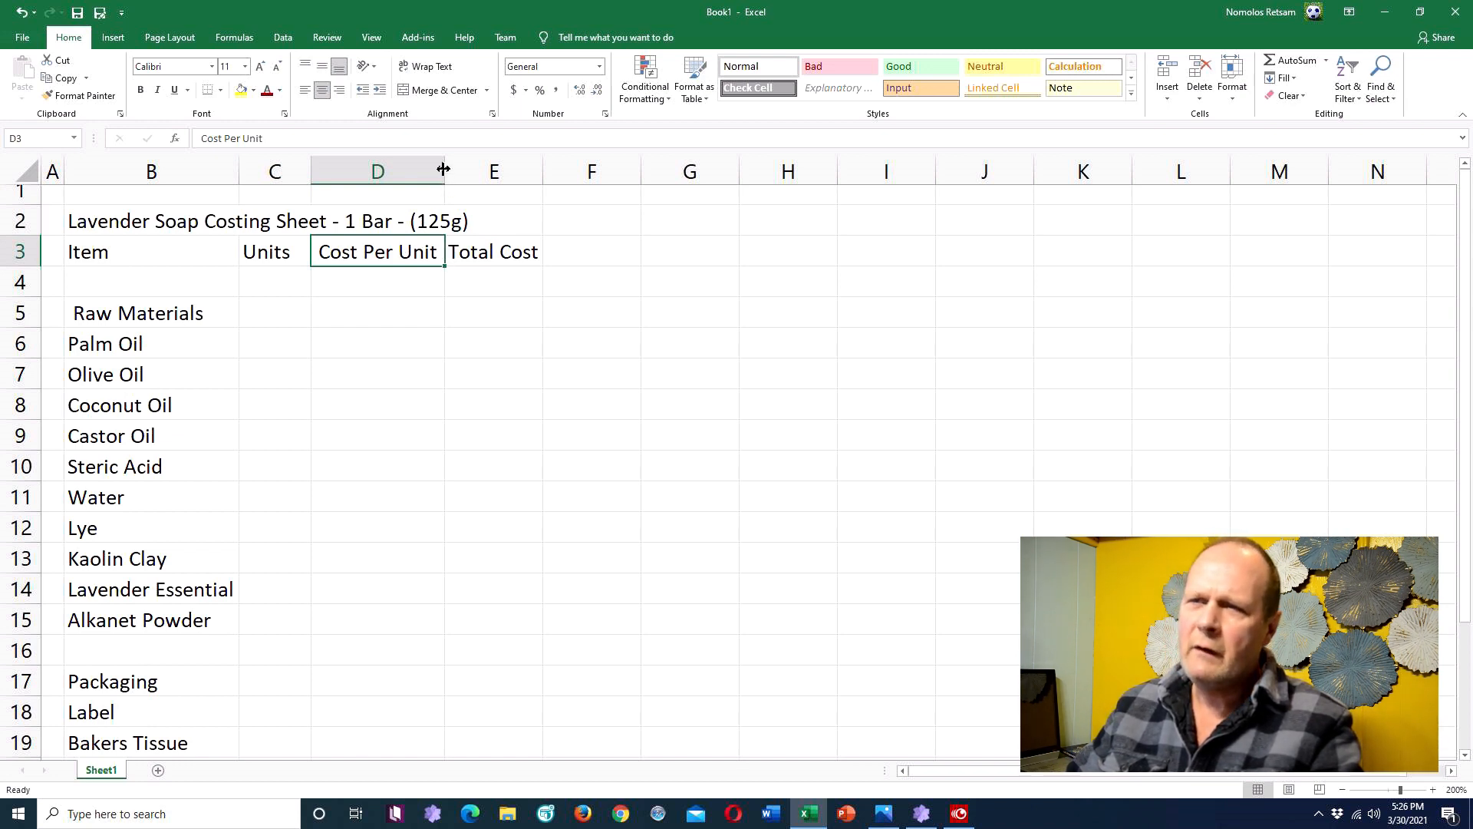
{"action": "left_click_drag", "start_coordinate": [445, 169], "coordinate": [451, 169]}
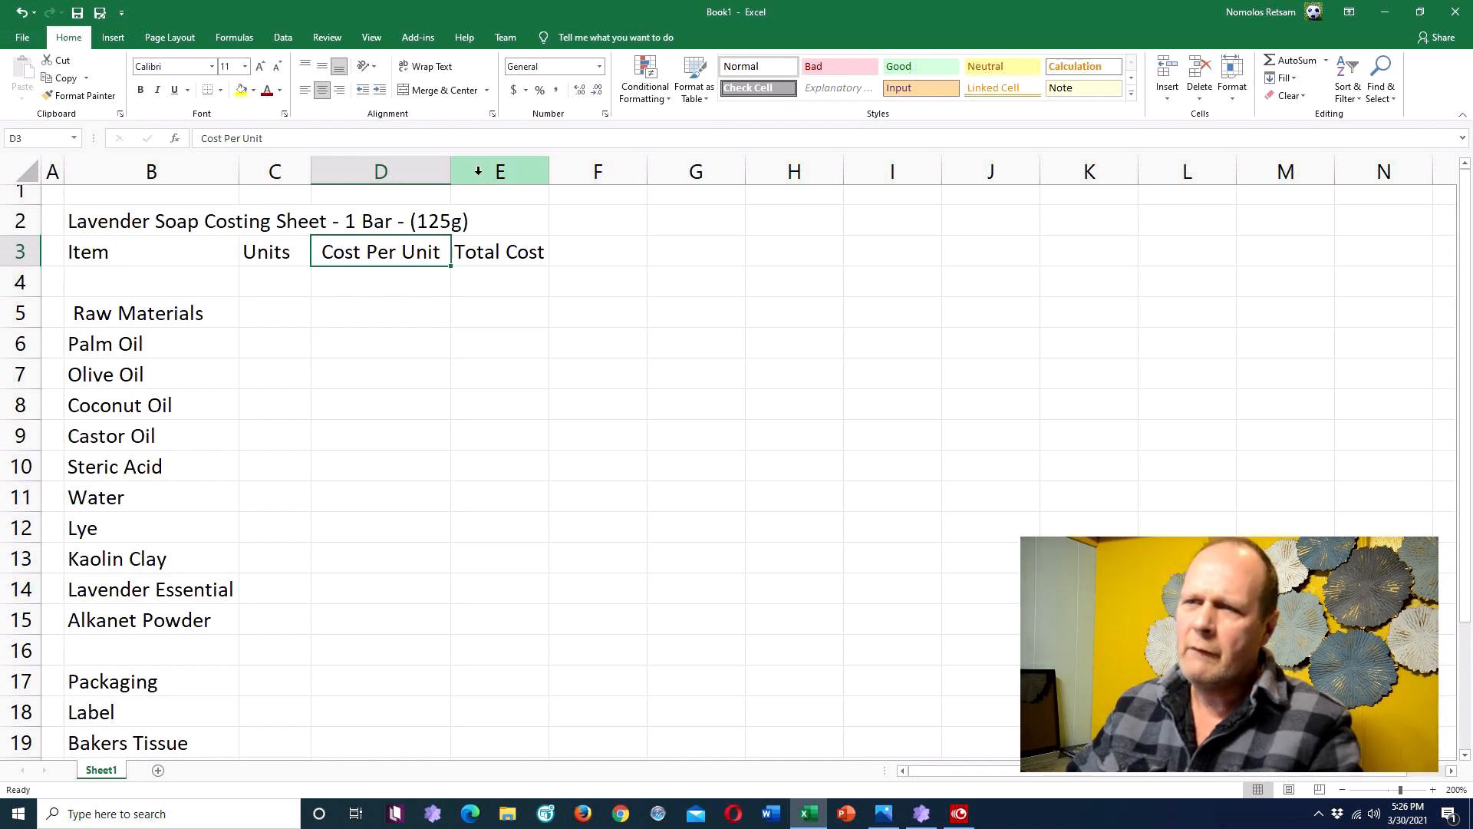
{"action": "left_click_drag", "start_coordinate": [548, 172], "coordinate": [561, 172]}
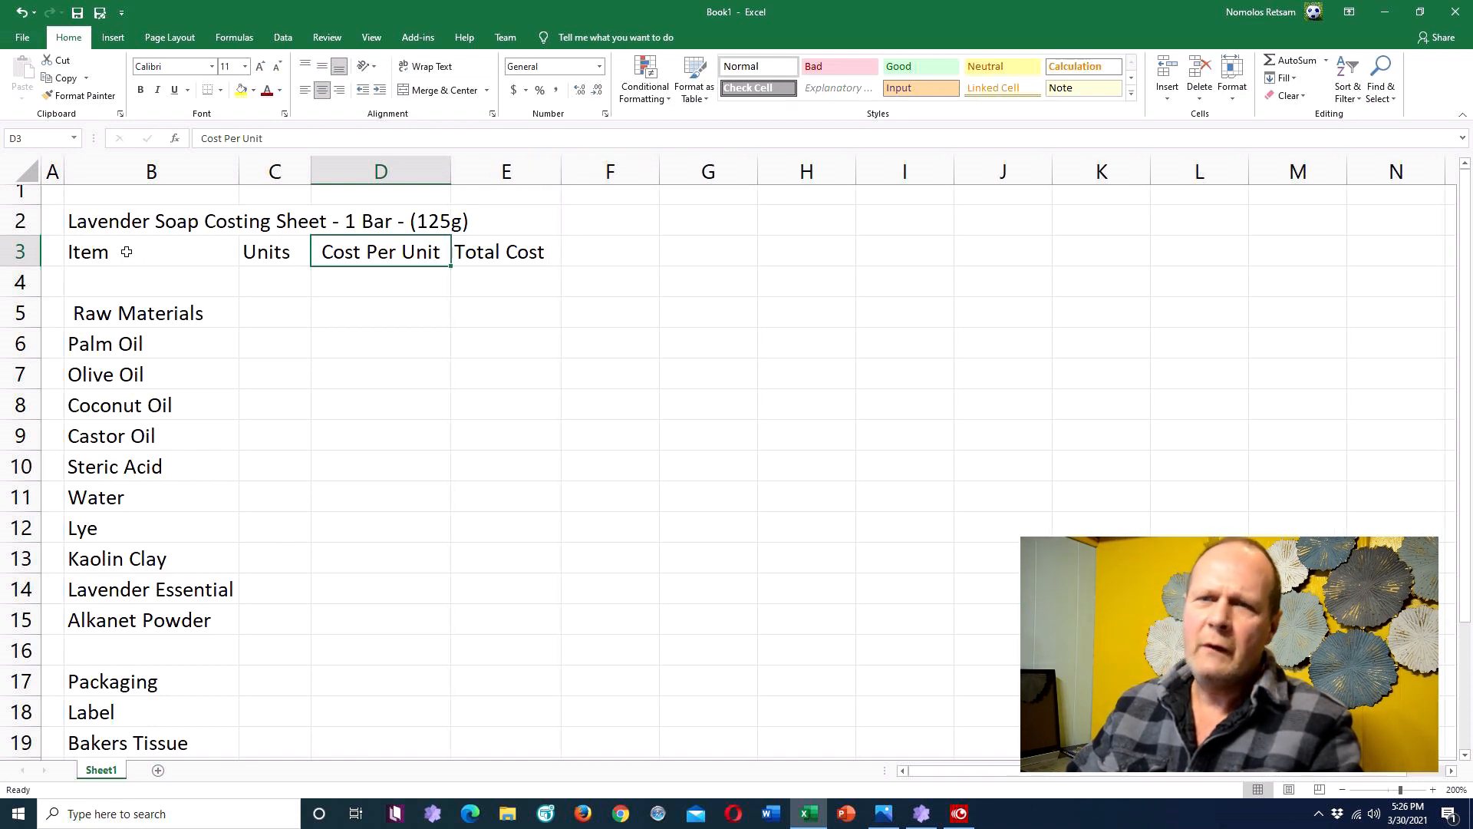
Step: Centre the headers in C3:E3 and make the whole header row B3:E3 bold at font size 12
{"action": "left_click_drag", "start_coordinate": [257, 251], "coordinate": [489, 252]}
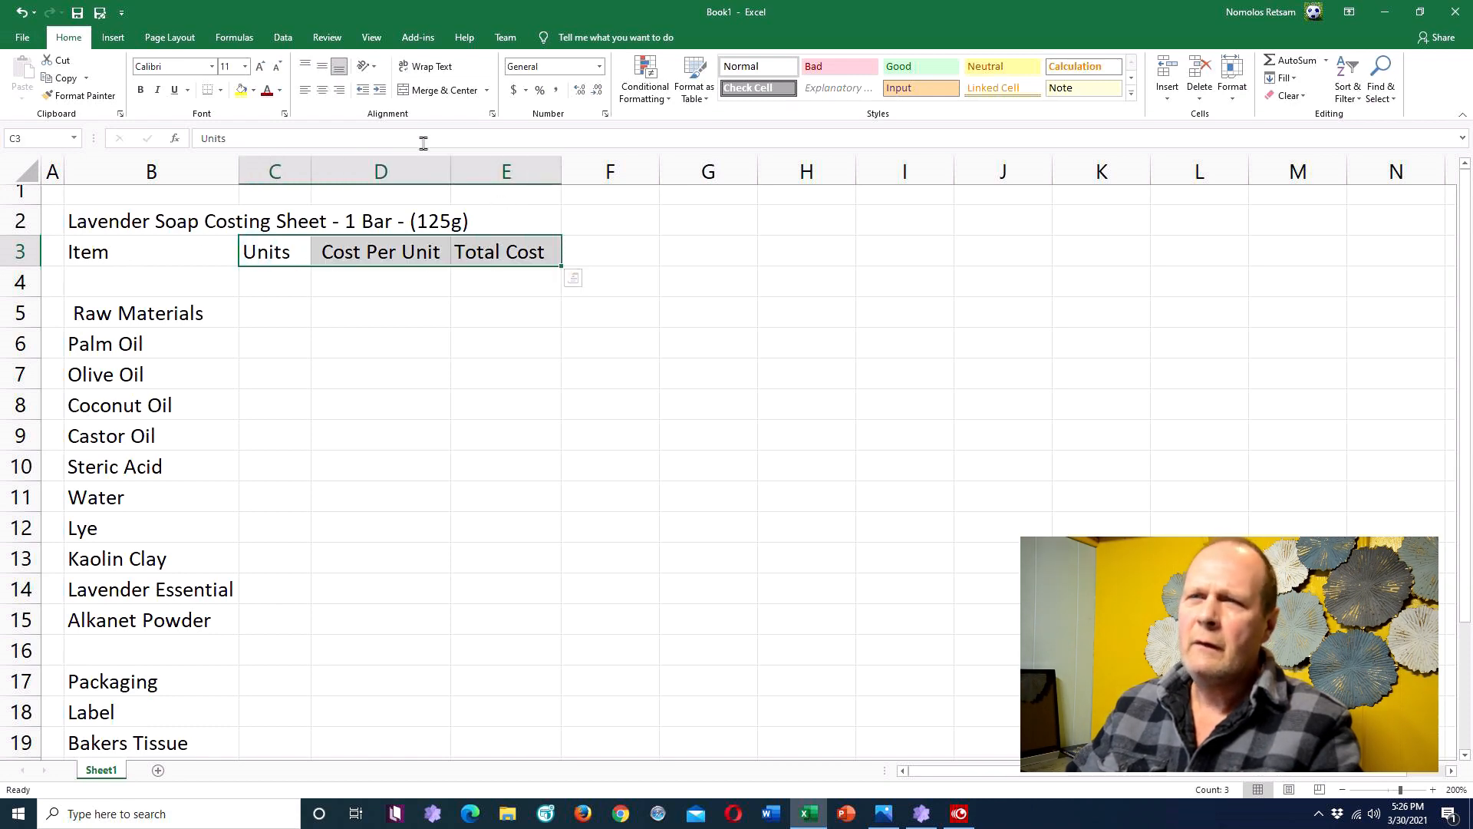
{"action": "left_click", "coordinate": [322, 90]}
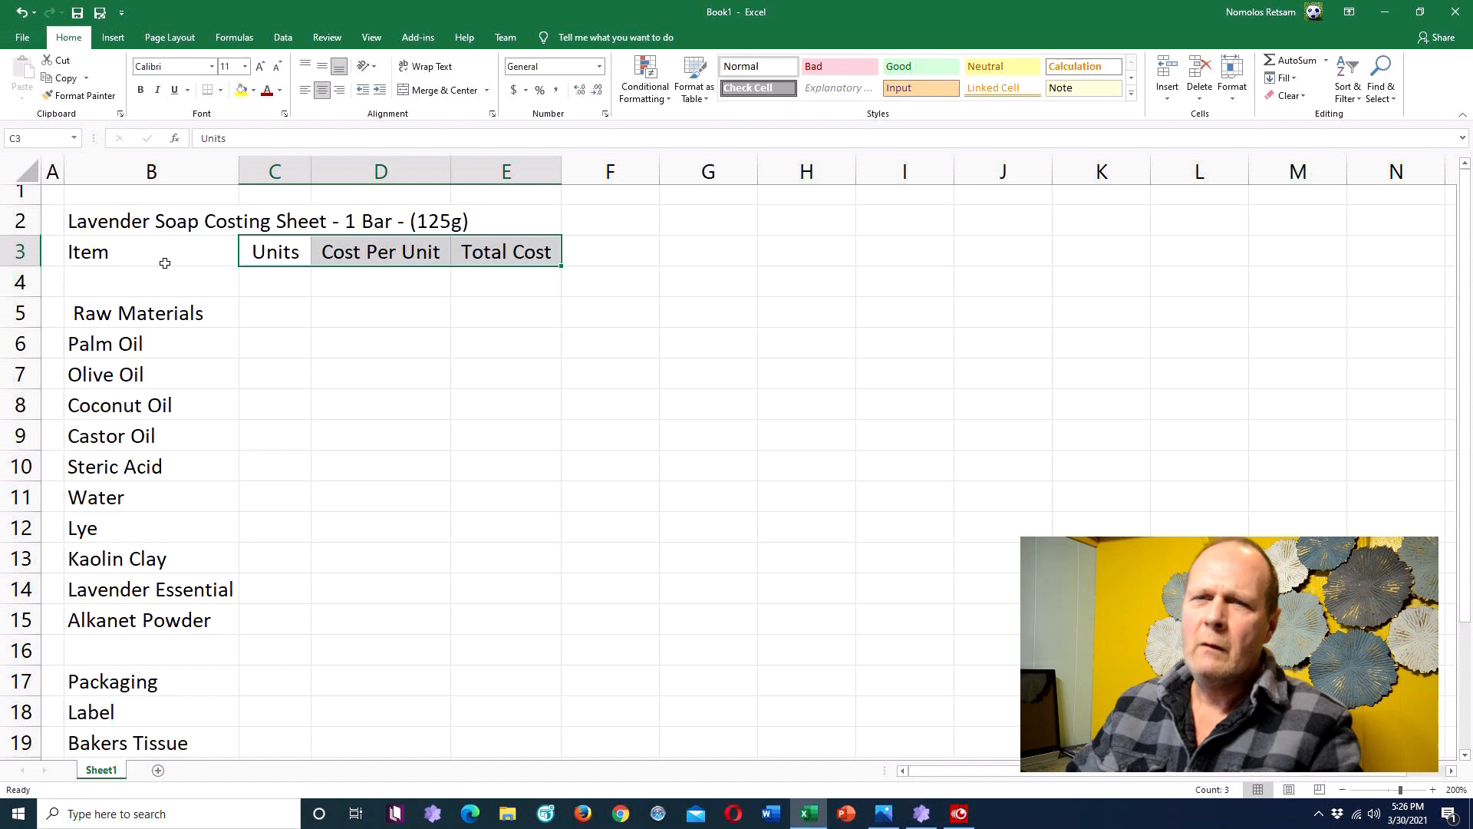
{"action": "left_click", "coordinate": [139, 253]}
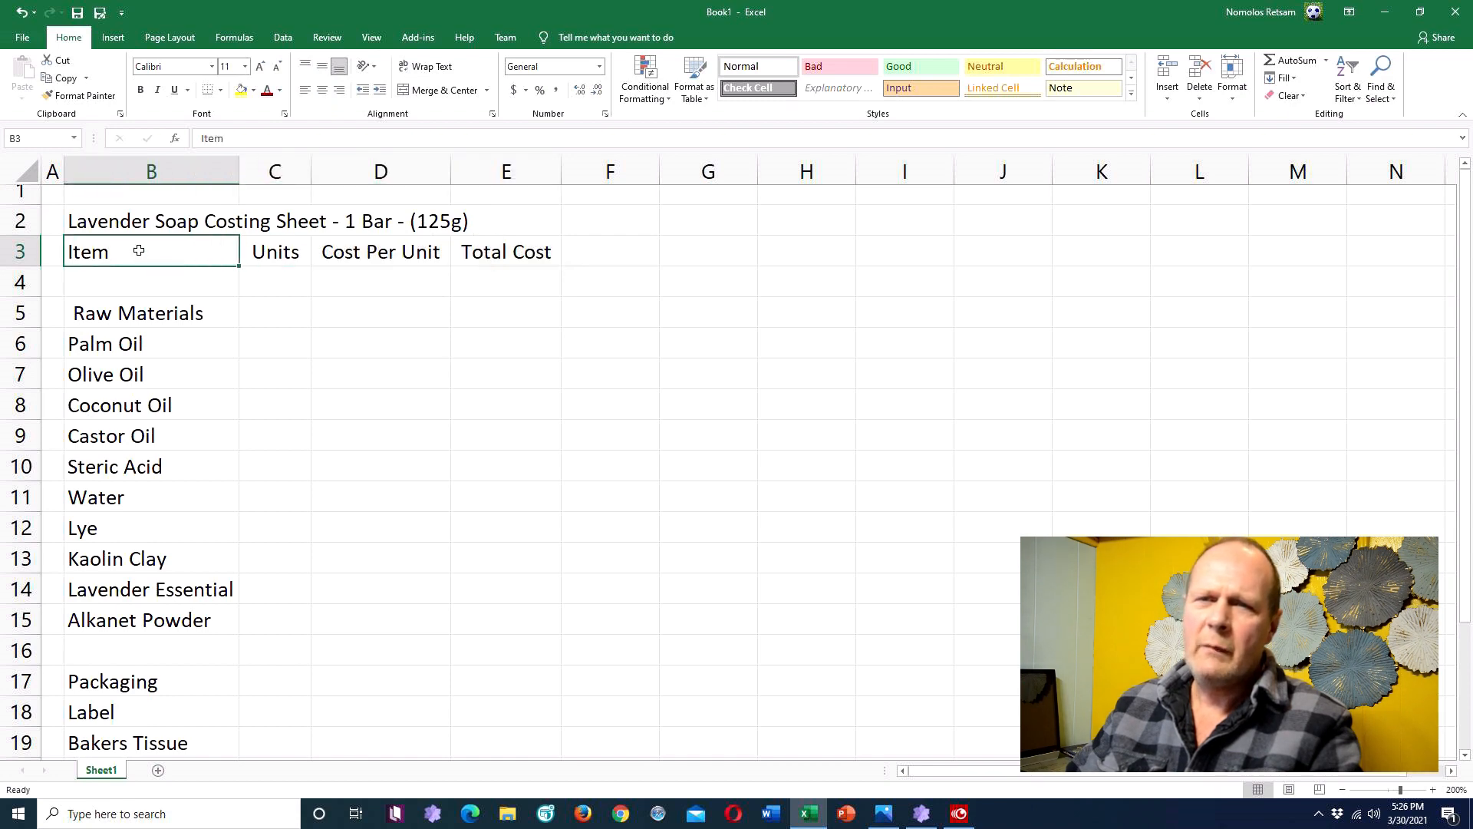
{"action": "left_click_drag", "start_coordinate": [139, 251], "coordinate": [441, 248]}
{"action": "left_click_drag", "start_coordinate": [441, 248], "coordinate": [512, 249]}
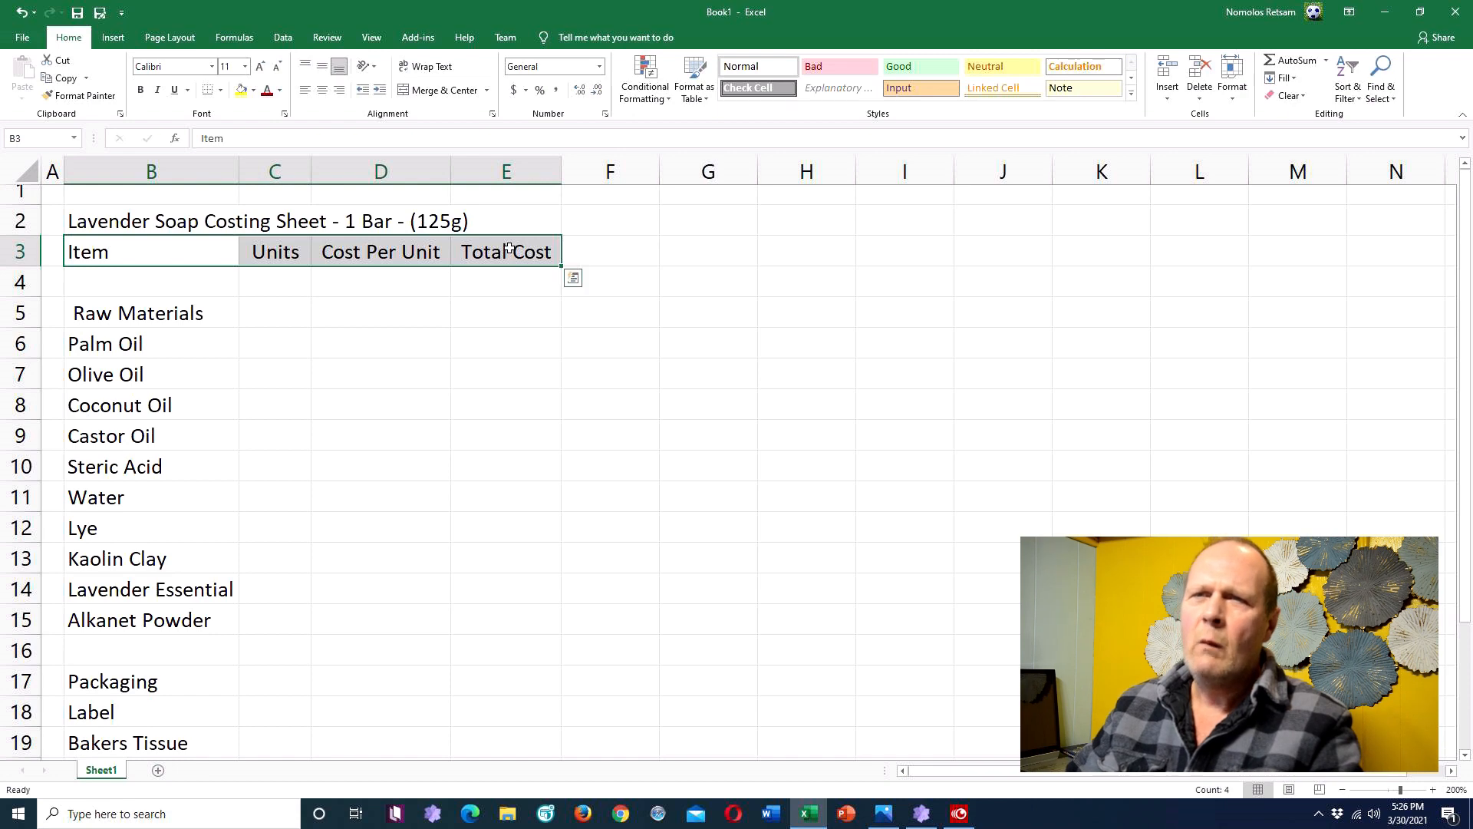
{"action": "left_click", "coordinate": [141, 91]}
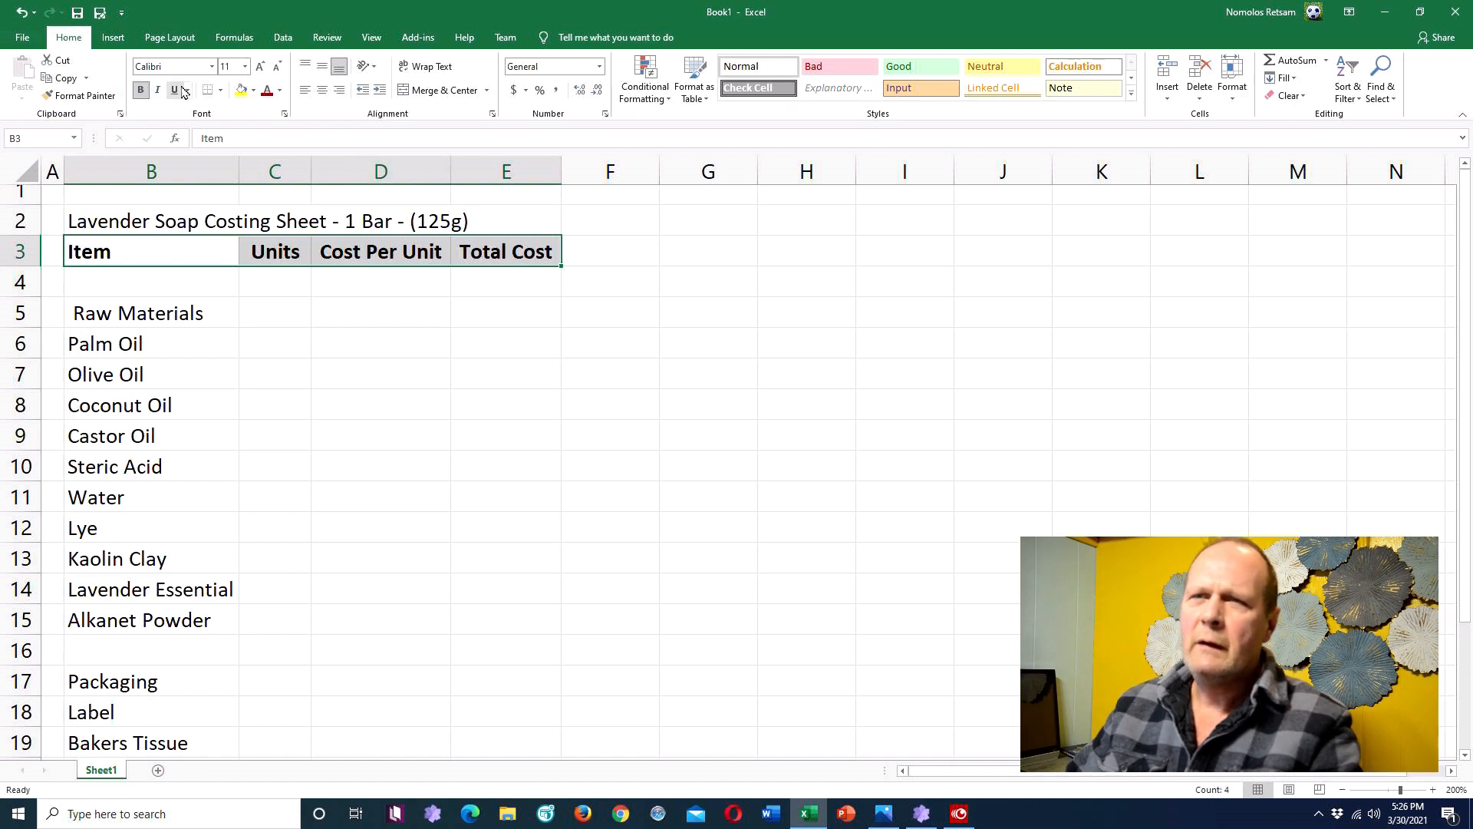
{"action": "left_click", "coordinate": [260, 66]}
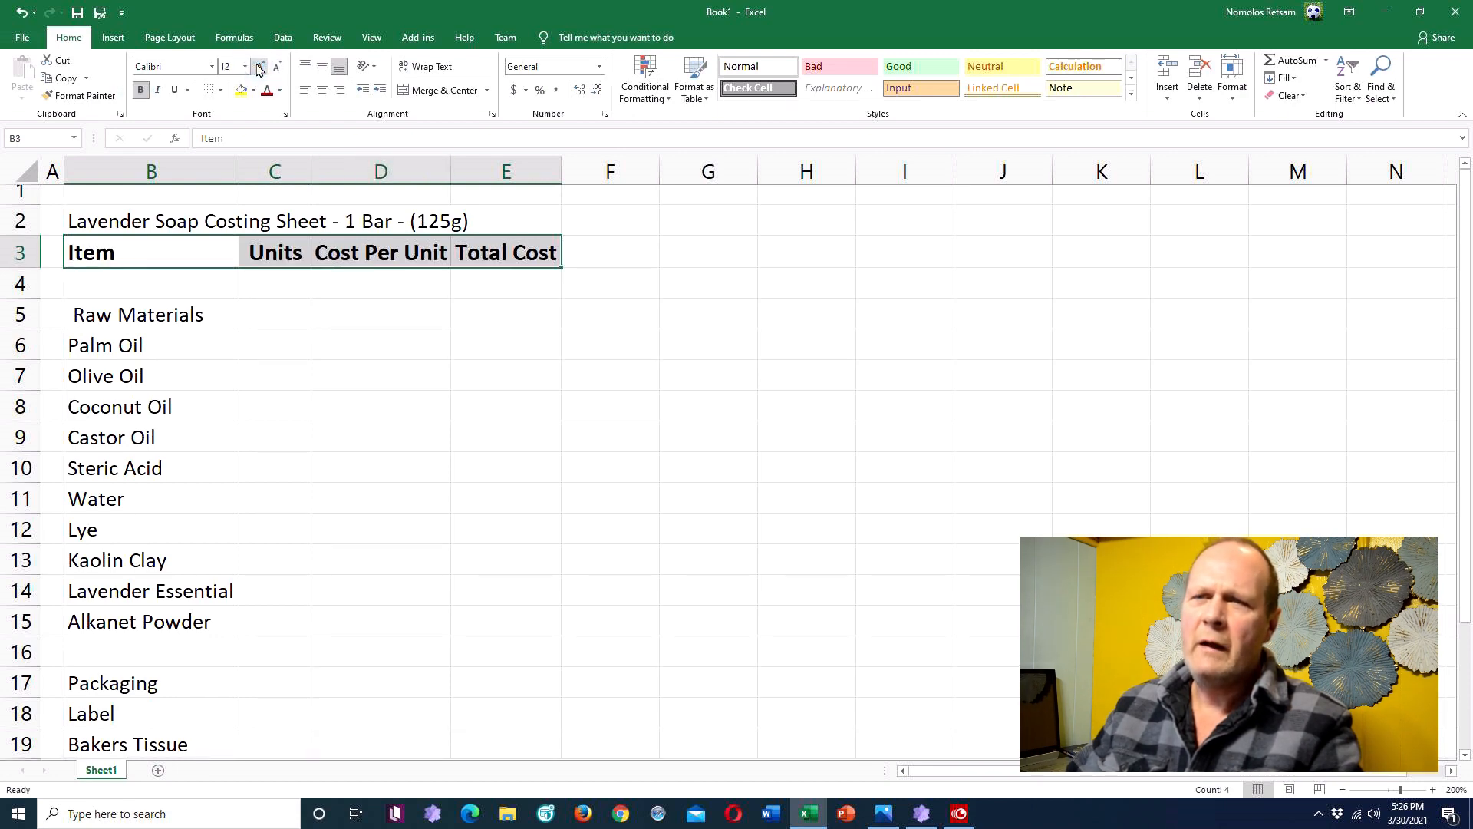
Step: Make the costing sheet title in B2 bold at font size 14
{"action": "left_click", "coordinate": [109, 222]}
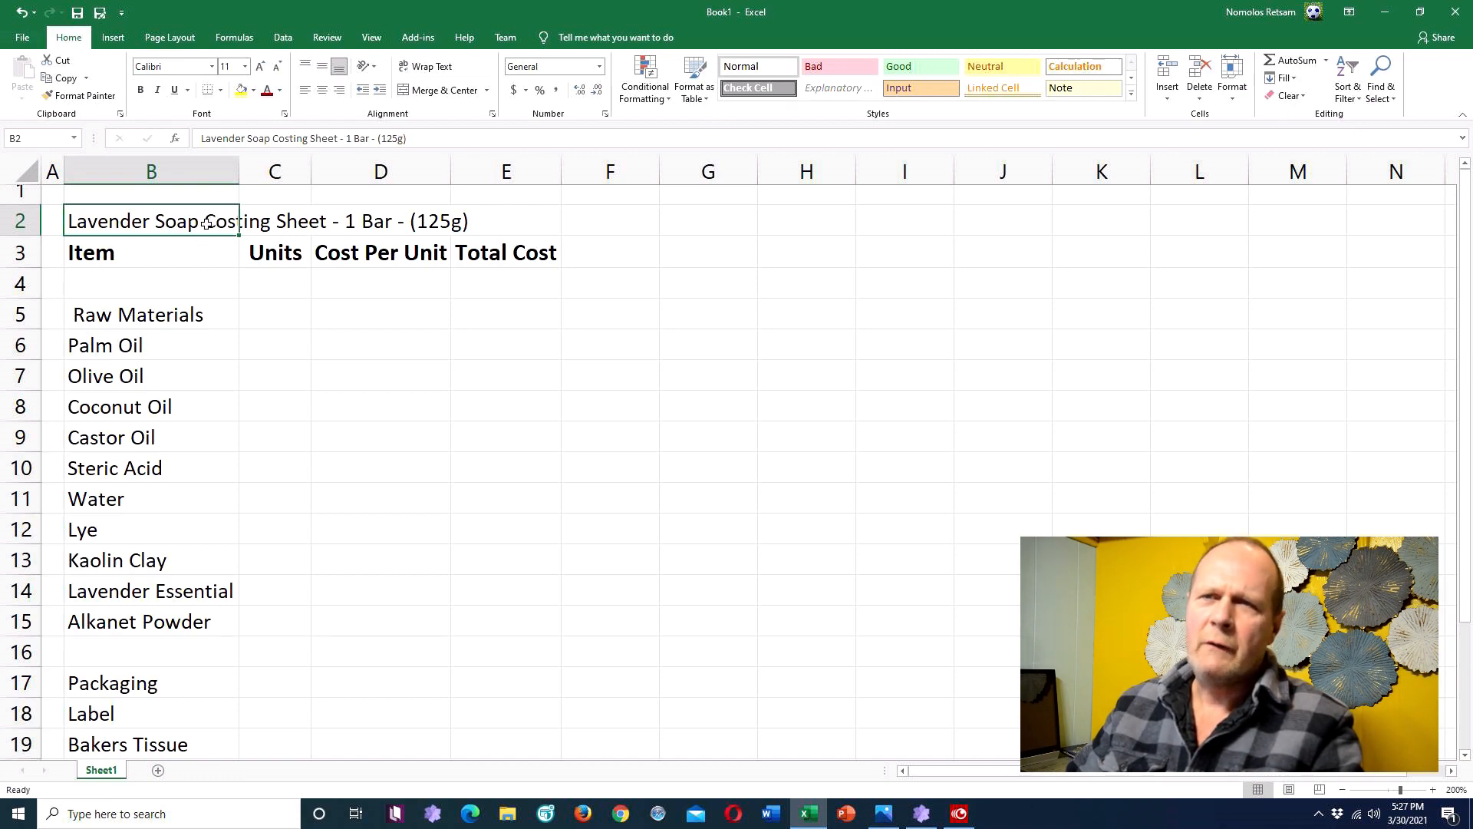
{"action": "left_click", "coordinate": [261, 67]}
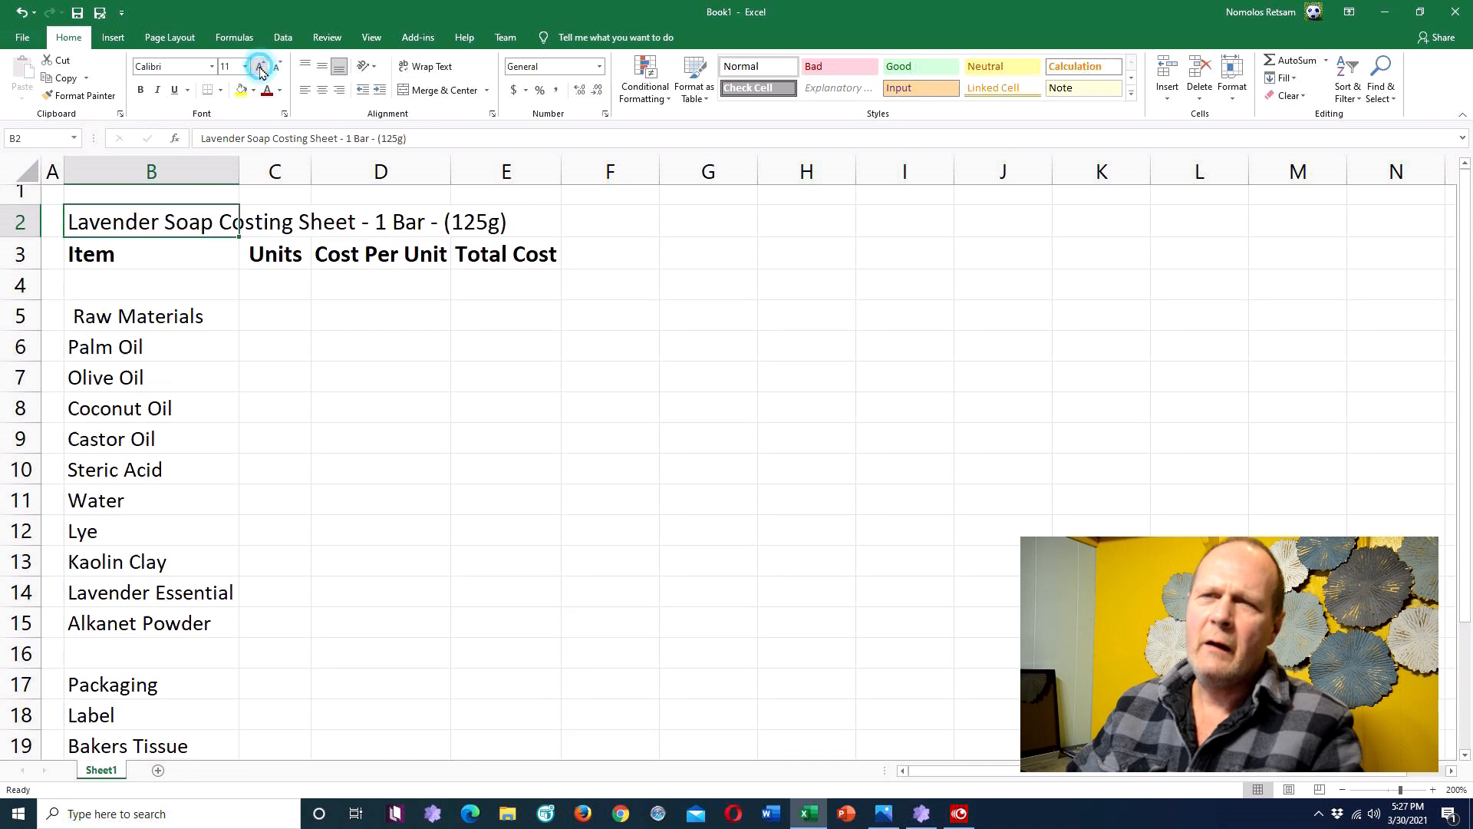
{"action": "left_click", "coordinate": [261, 67]}
{"action": "left_click", "coordinate": [261, 67]}
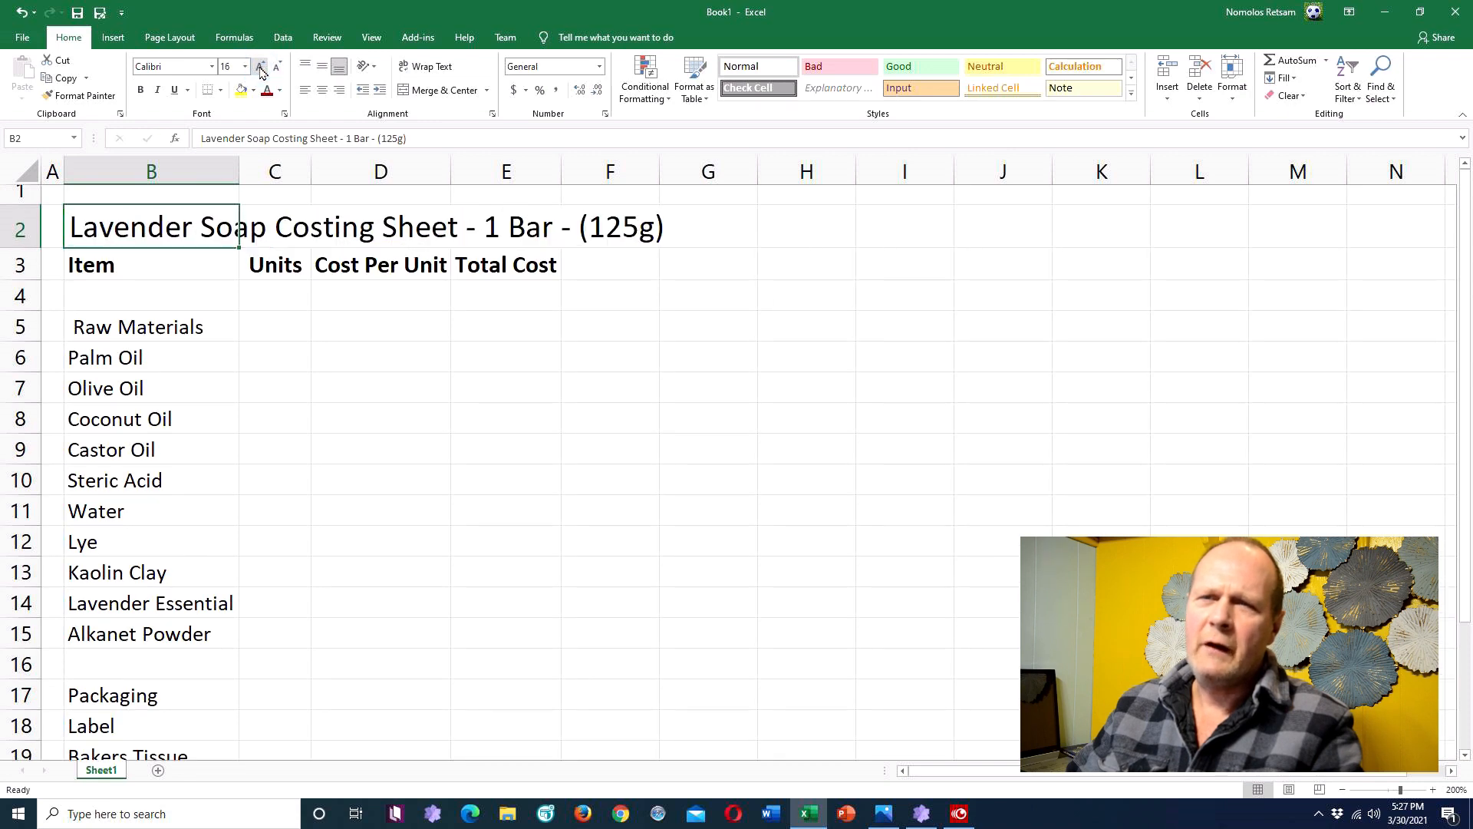
{"action": "left_click", "coordinate": [141, 90]}
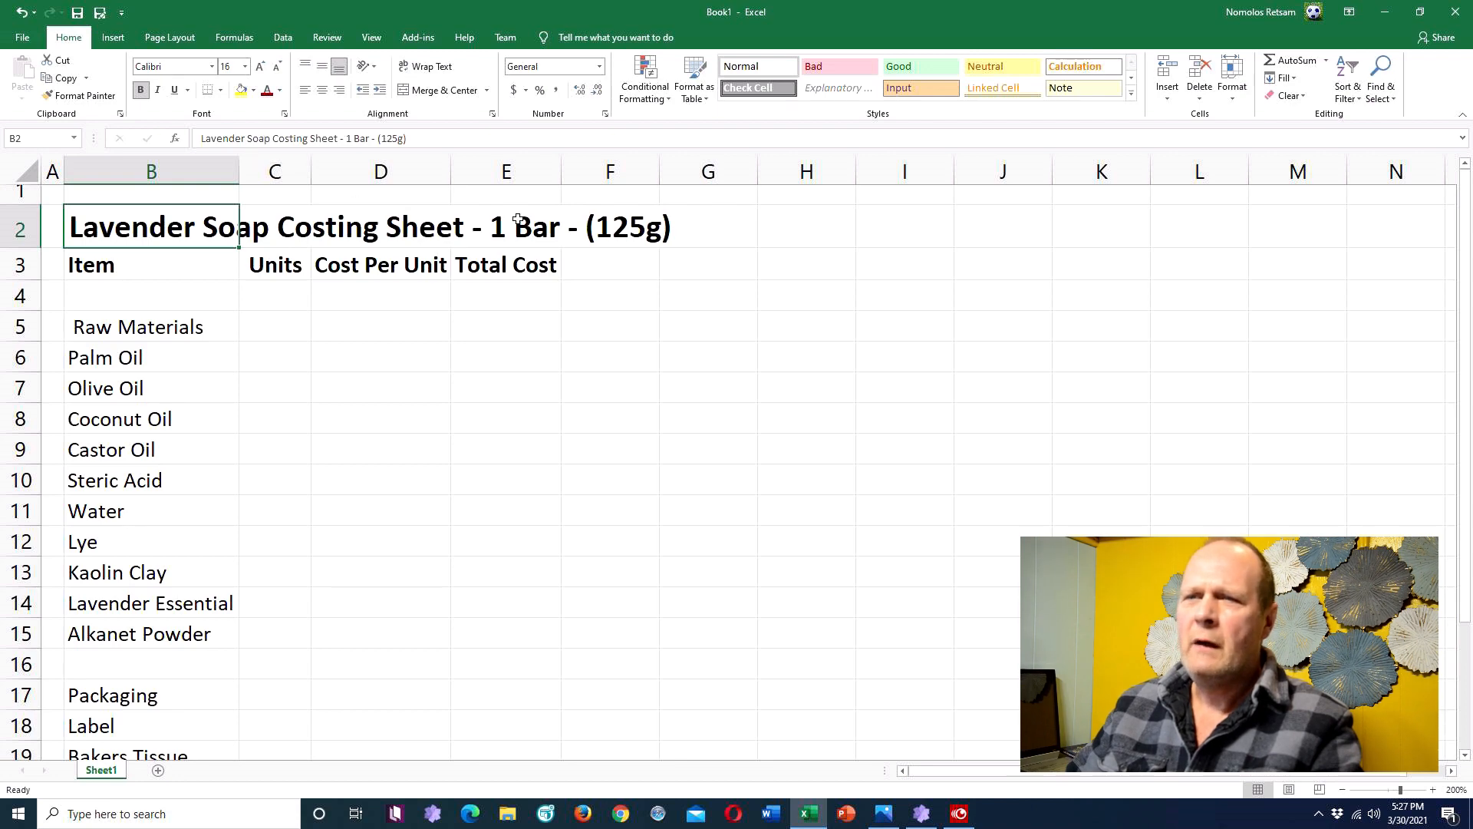
{"action": "left_click", "coordinate": [276, 69]}
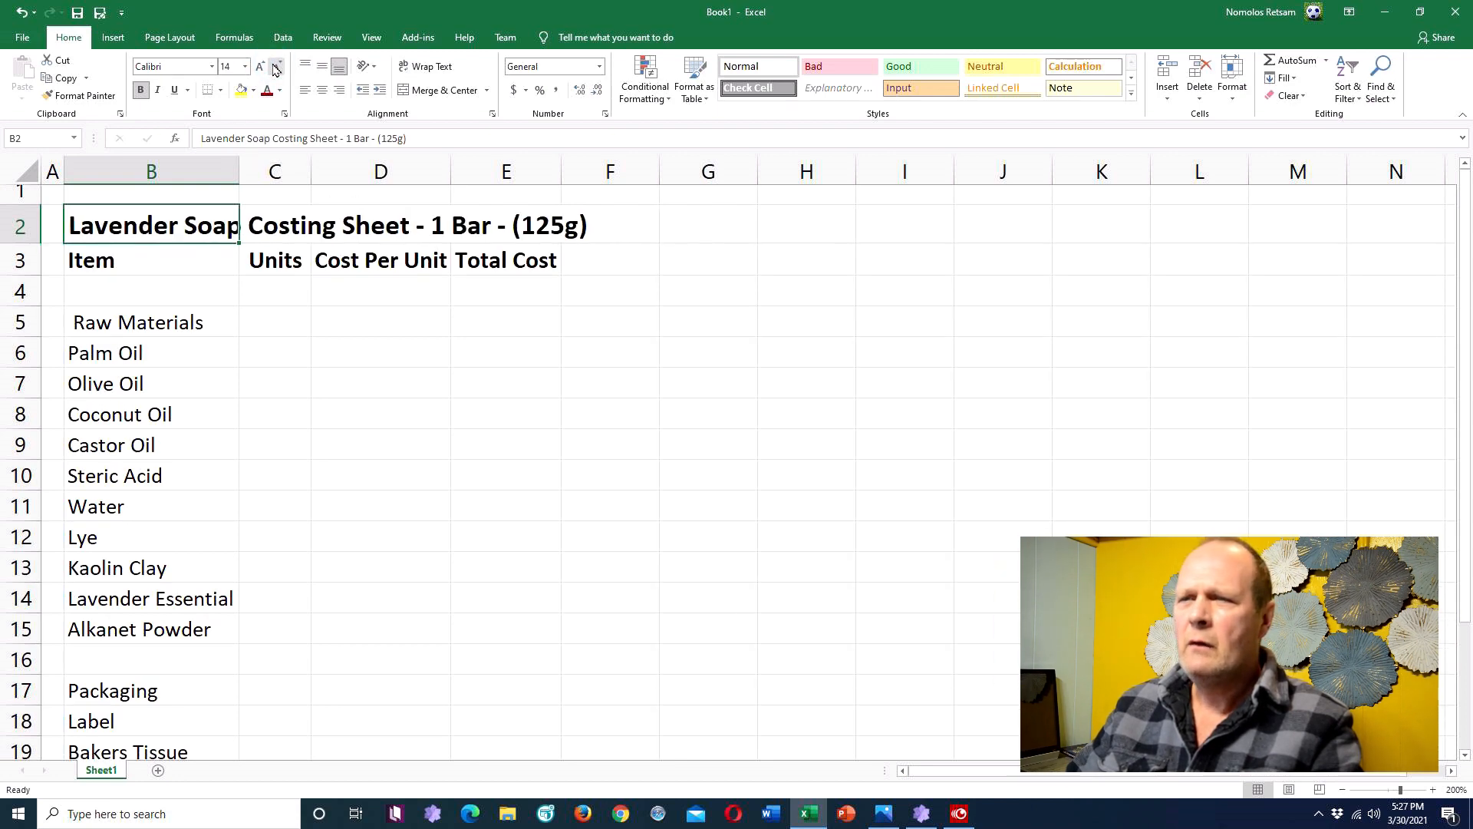
Step: Widen columns C, D and E slightly, and merge and centre the title across B2:E2
{"action": "left_click_drag", "start_coordinate": [561, 170], "coordinate": [591, 170]}
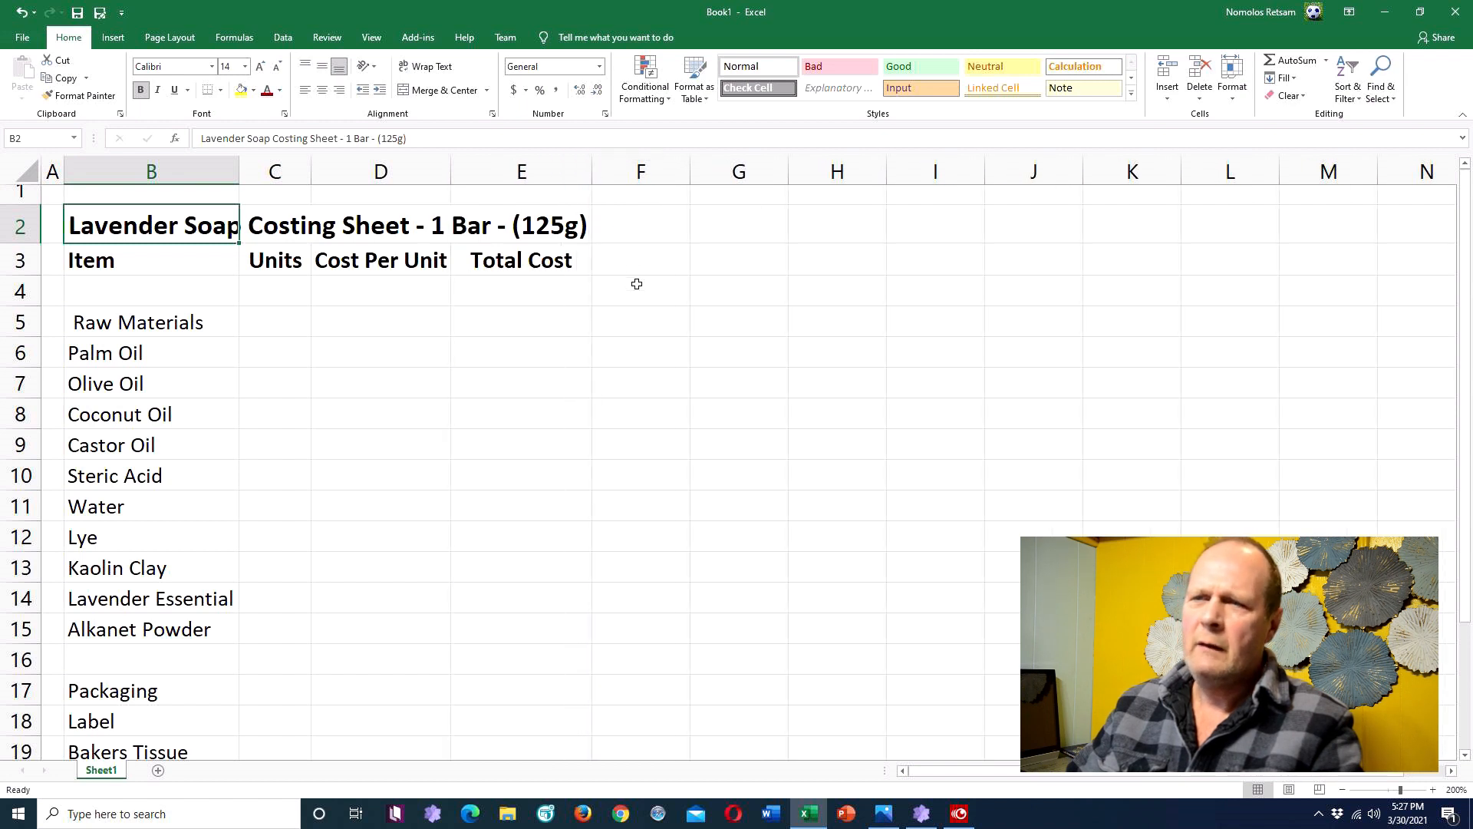
{"action": "left_click_drag", "start_coordinate": [451, 170], "coordinate": [455, 171]}
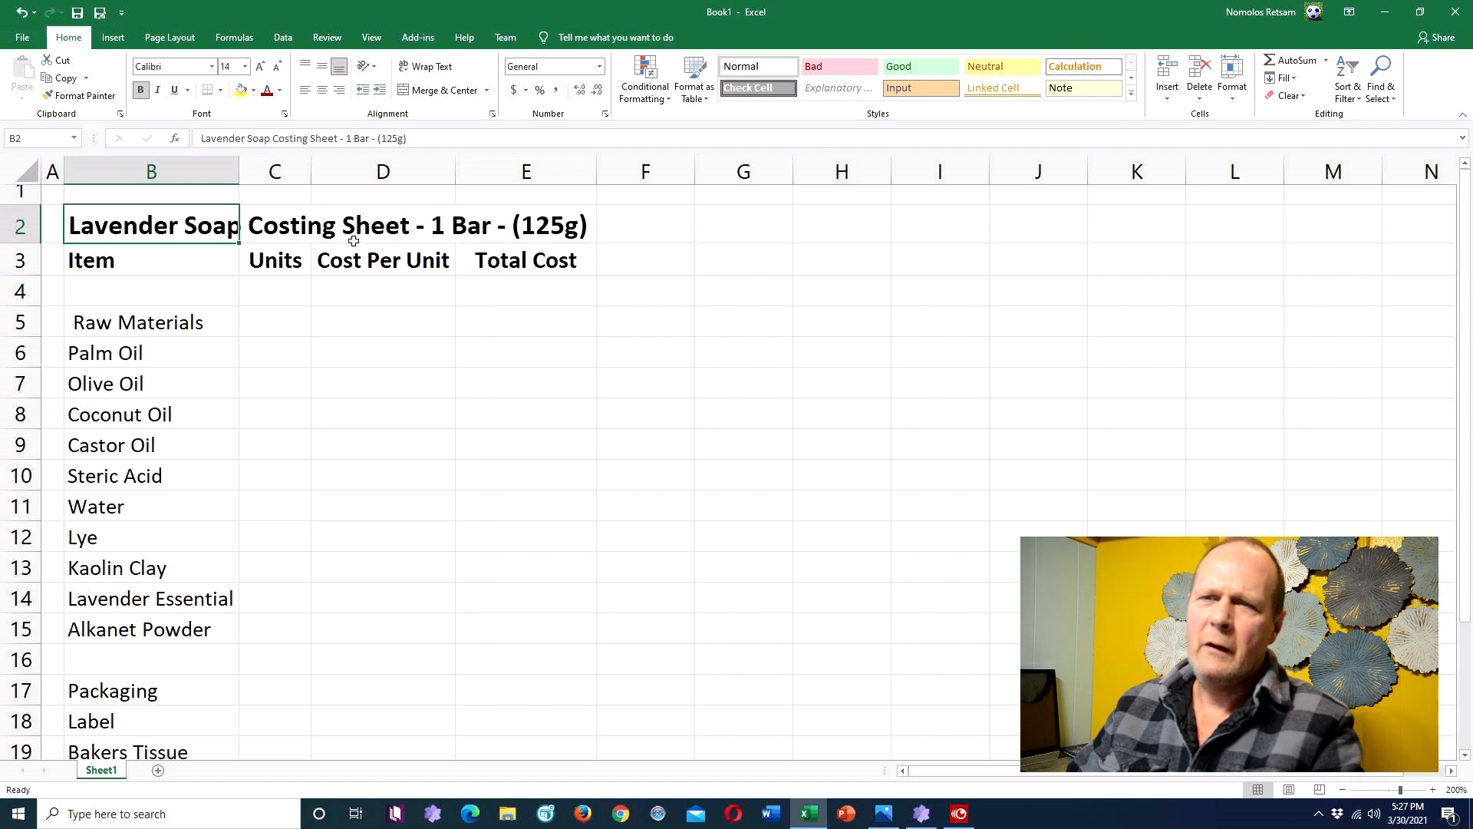
{"action": "left_click_drag", "start_coordinate": [314, 170], "coordinate": [315, 171]}
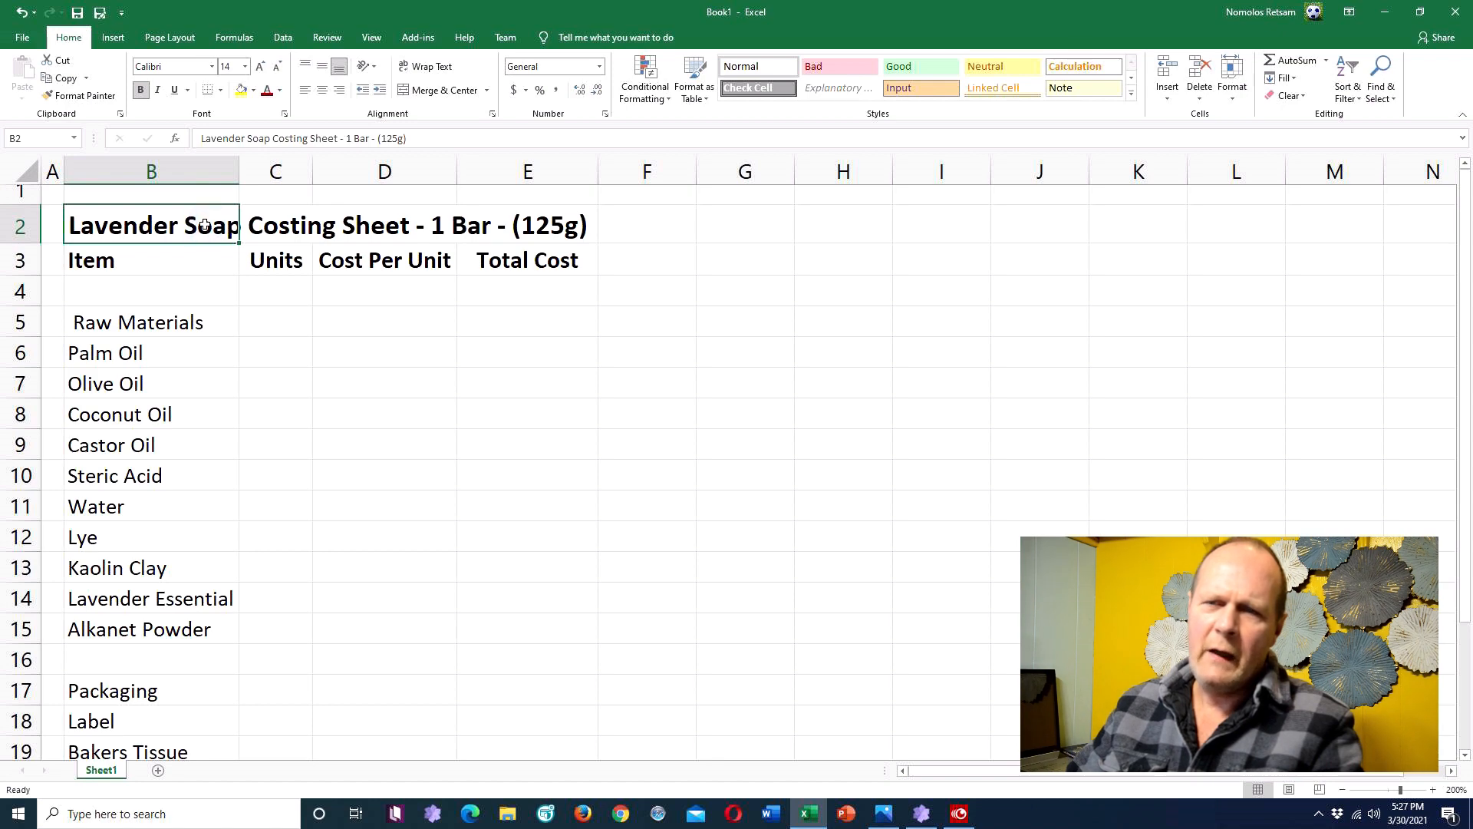
{"action": "left_click_drag", "start_coordinate": [227, 227], "coordinate": [543, 235]}
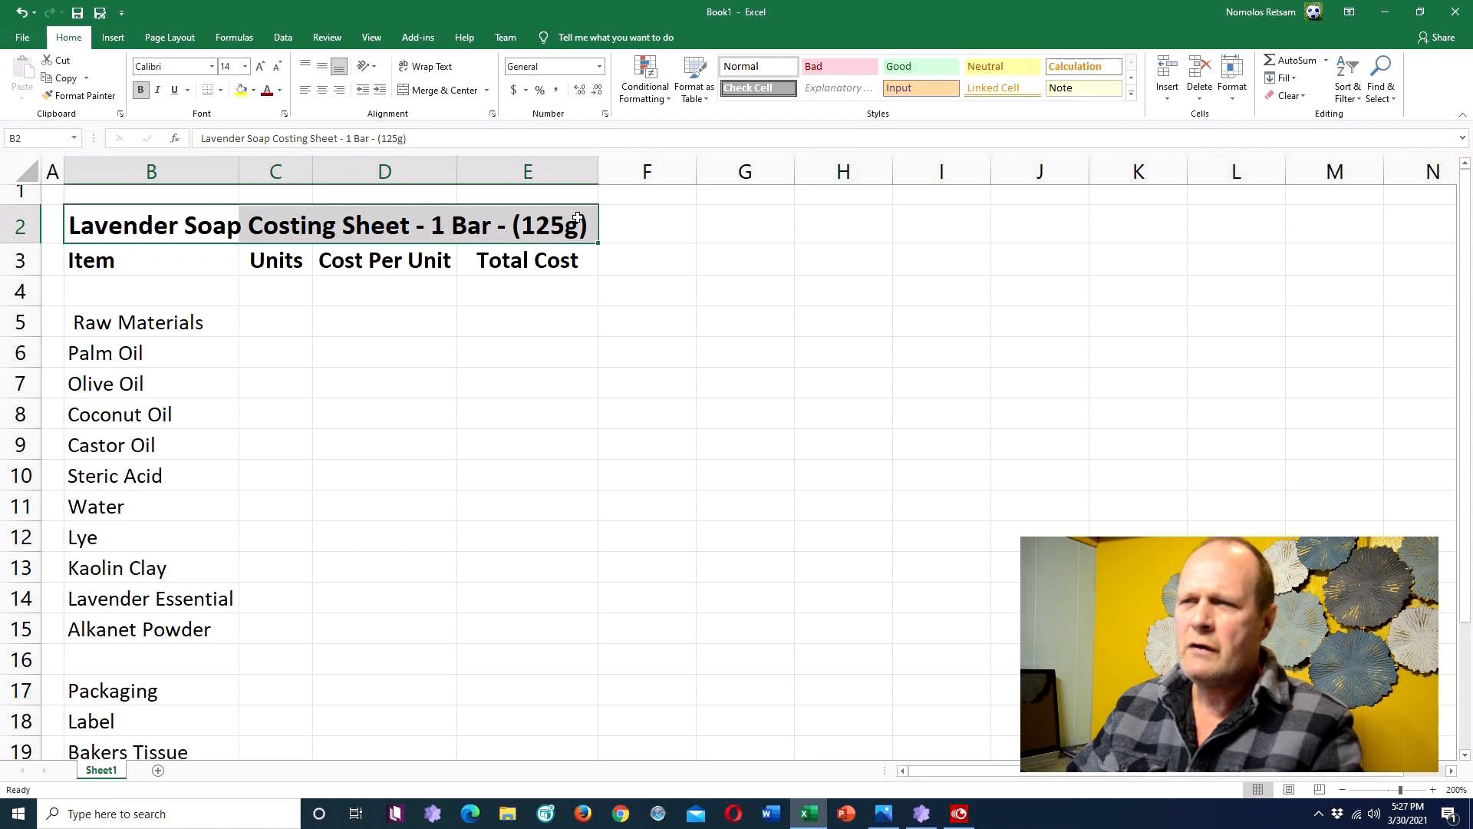
{"action": "left_click", "coordinate": [402, 91]}
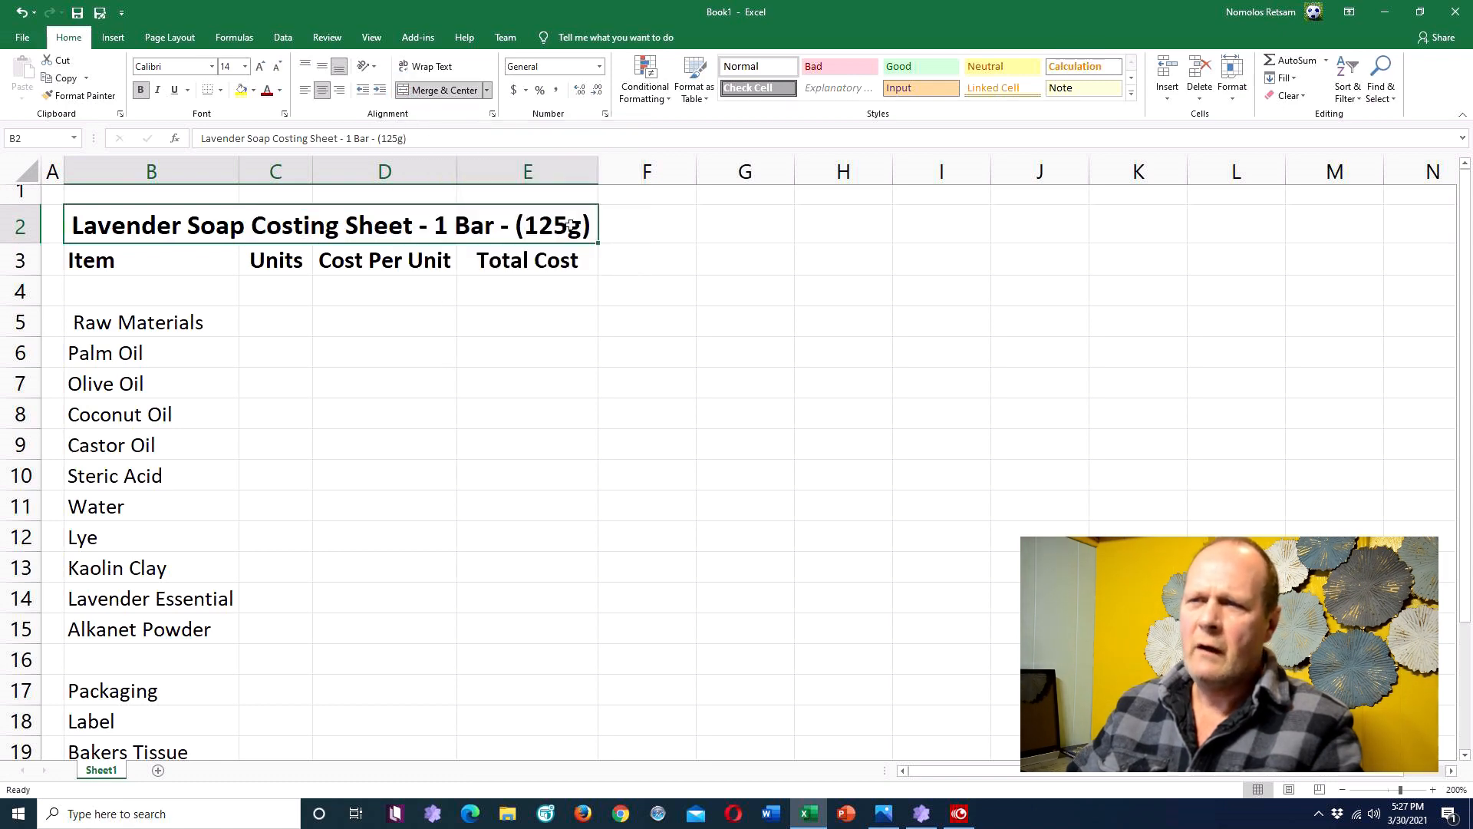
Step: Left-align the section headings Raw Materials in B5, Packaging in B17 and Other Cost in B21
{"action": "left_click", "coordinate": [421, 373]}
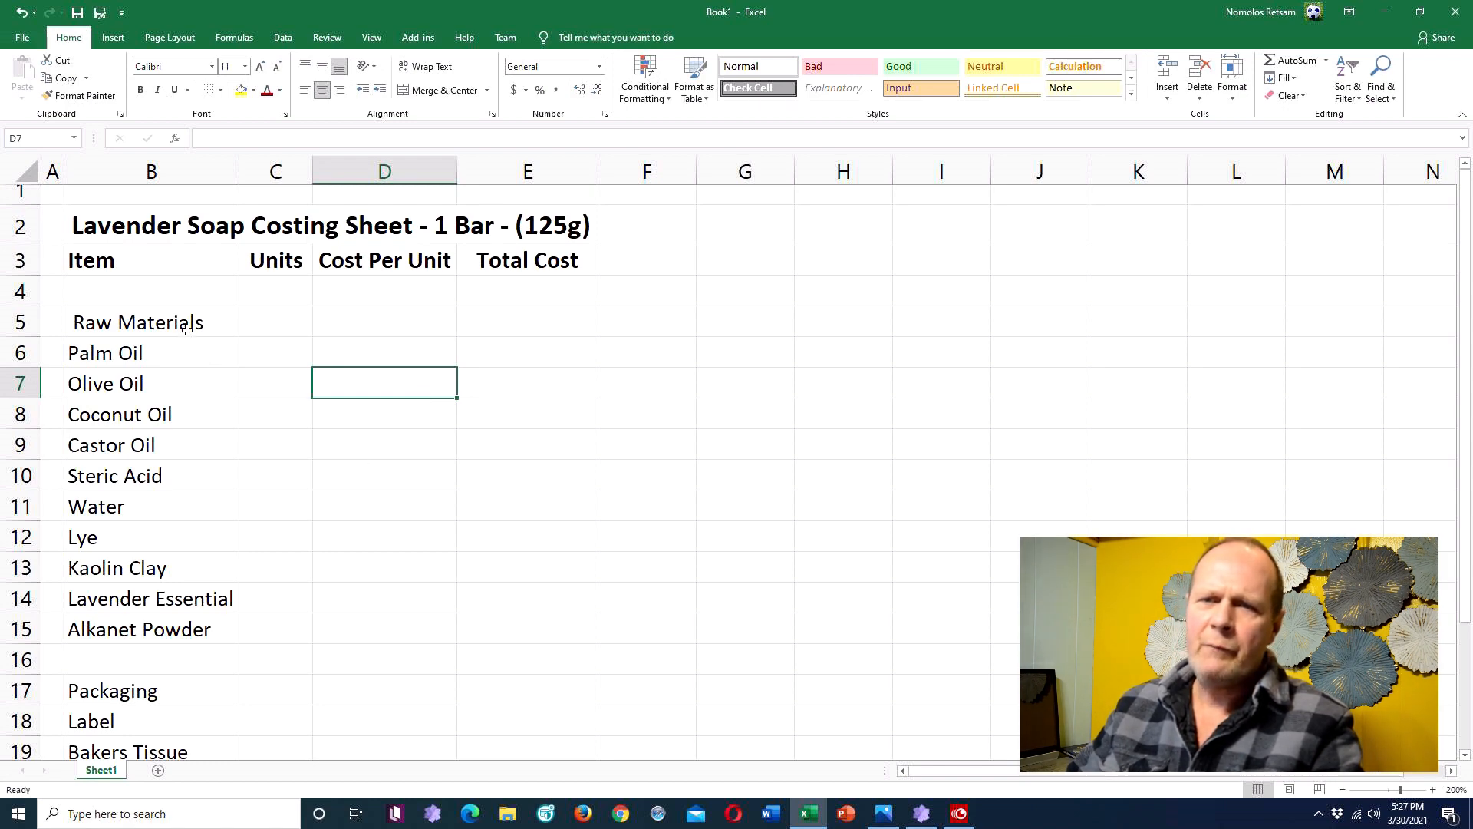
{"action": "left_click", "coordinate": [156, 322]}
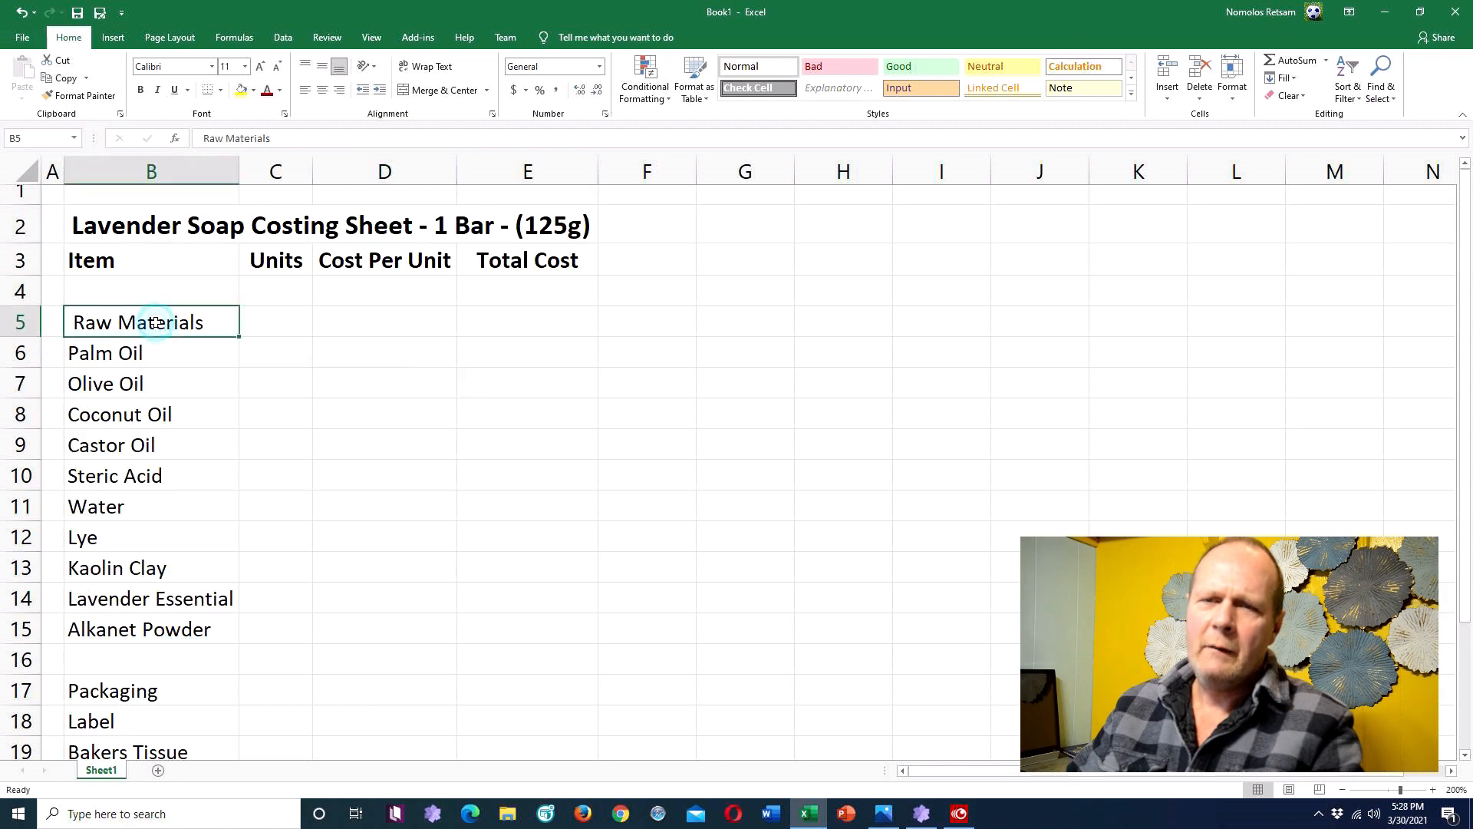
{"action": "left_click", "coordinate": [307, 92]}
{"action": "scroll", "coordinate": [303, 499], "scroll_direction": "down", "scroll_amount": 2}
{"action": "left_click", "coordinate": [145, 507]}
{"action": "left_click", "coordinate": [305, 90]}
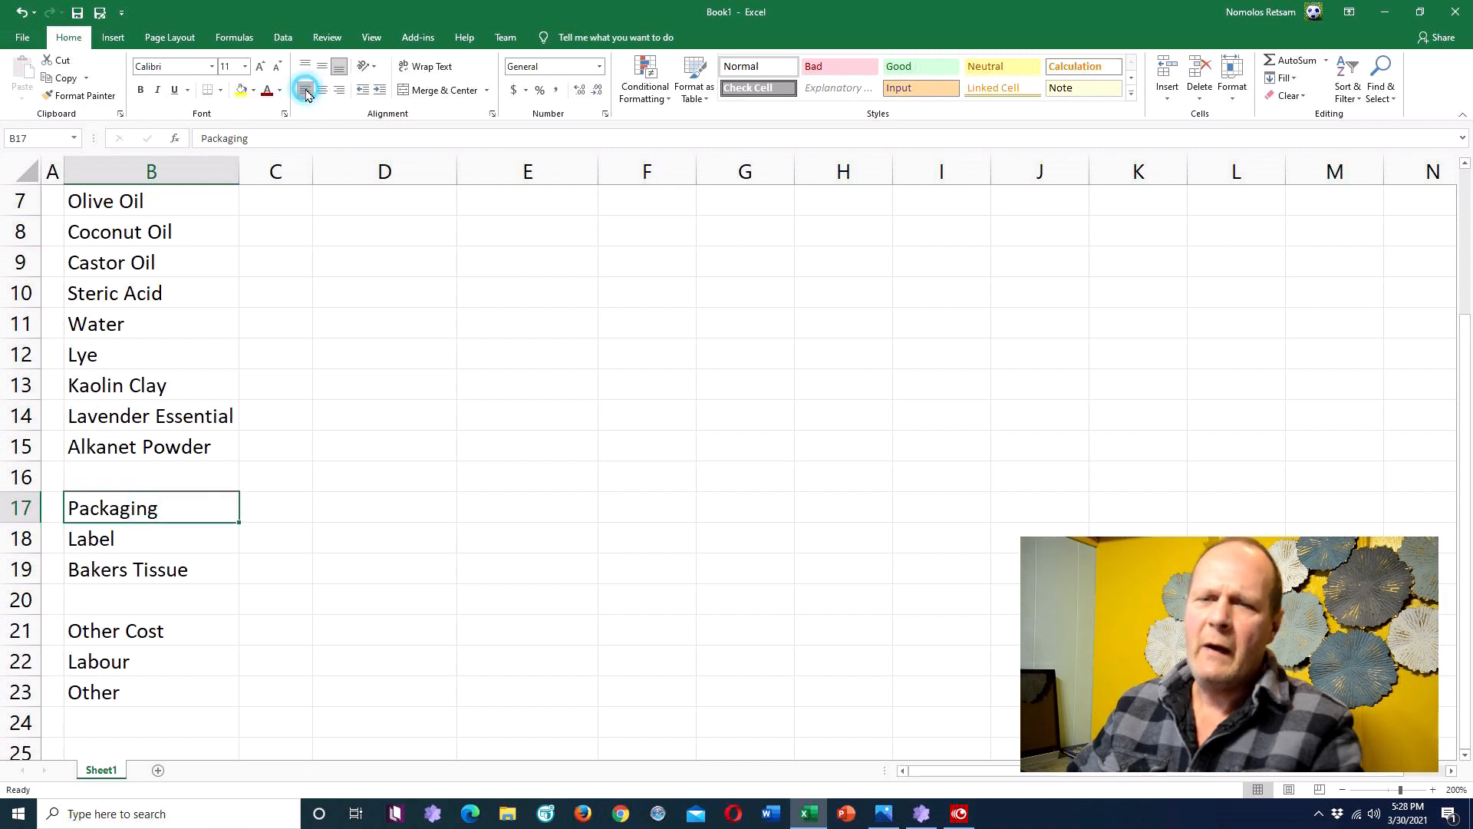
{"action": "left_click", "coordinate": [136, 629]}
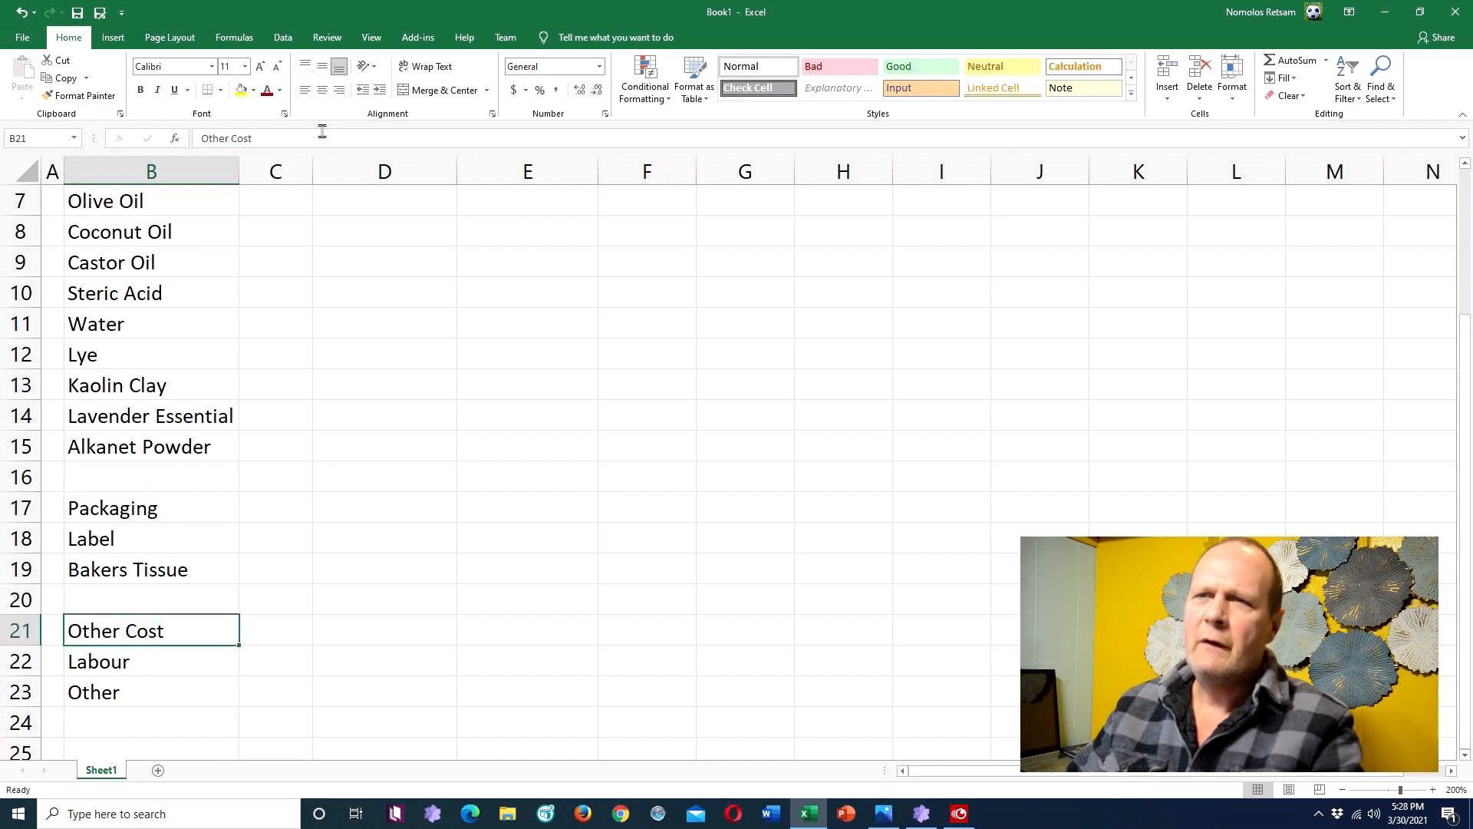
{"action": "left_click", "coordinate": [304, 89]}
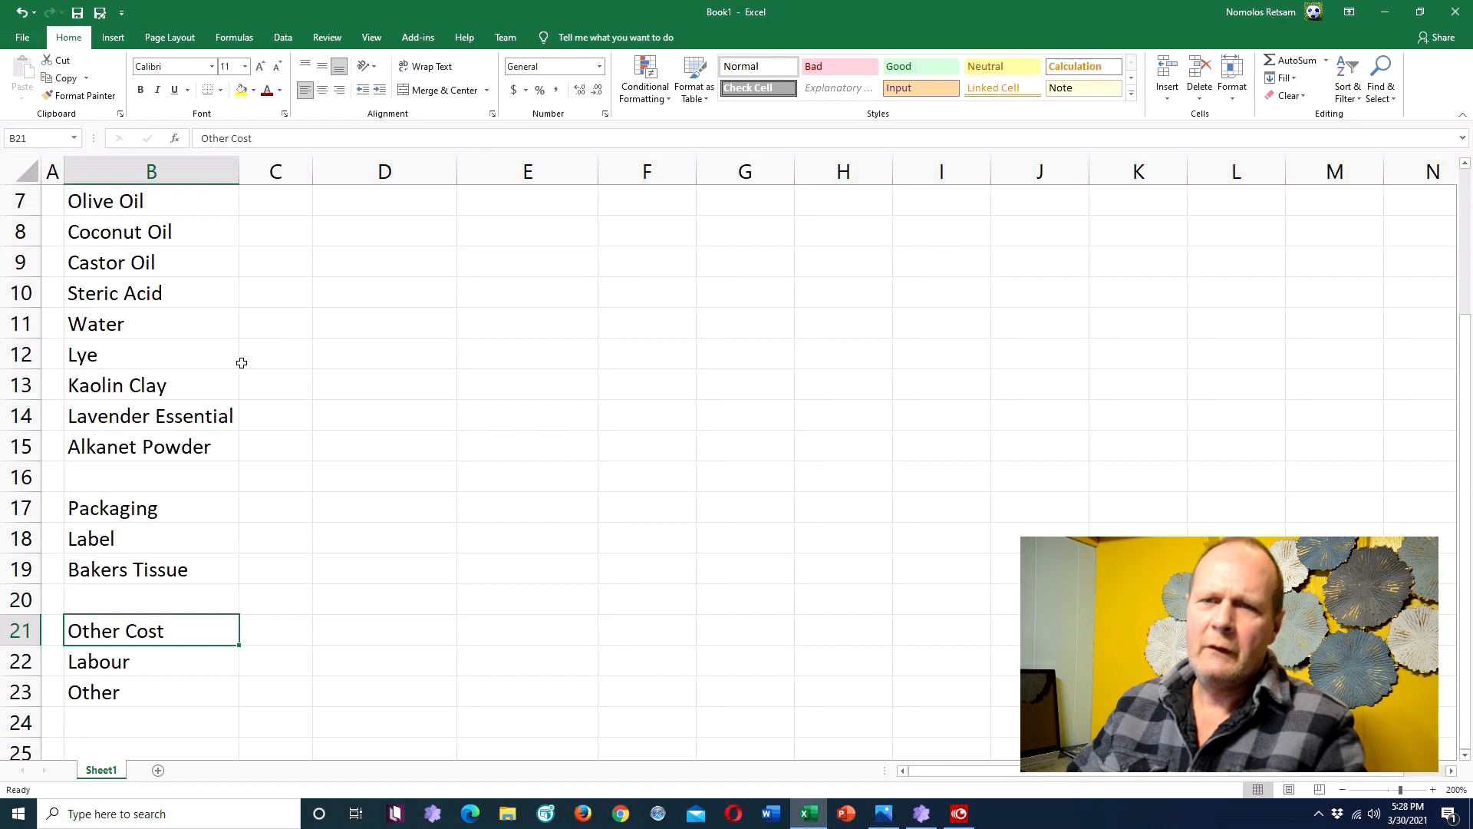
Step: Make the three section headings Raw Materials, Packaging and Other Cost bold together
{"action": "left_click", "coordinate": [138, 509], "text": "ctrl"}
{"action": "scroll", "coordinate": [304, 394], "scroll_direction": "up", "scroll_amount": 2}
{"action": "scroll", "coordinate": [303, 392], "scroll_direction": "down", "scroll_amount": 1}
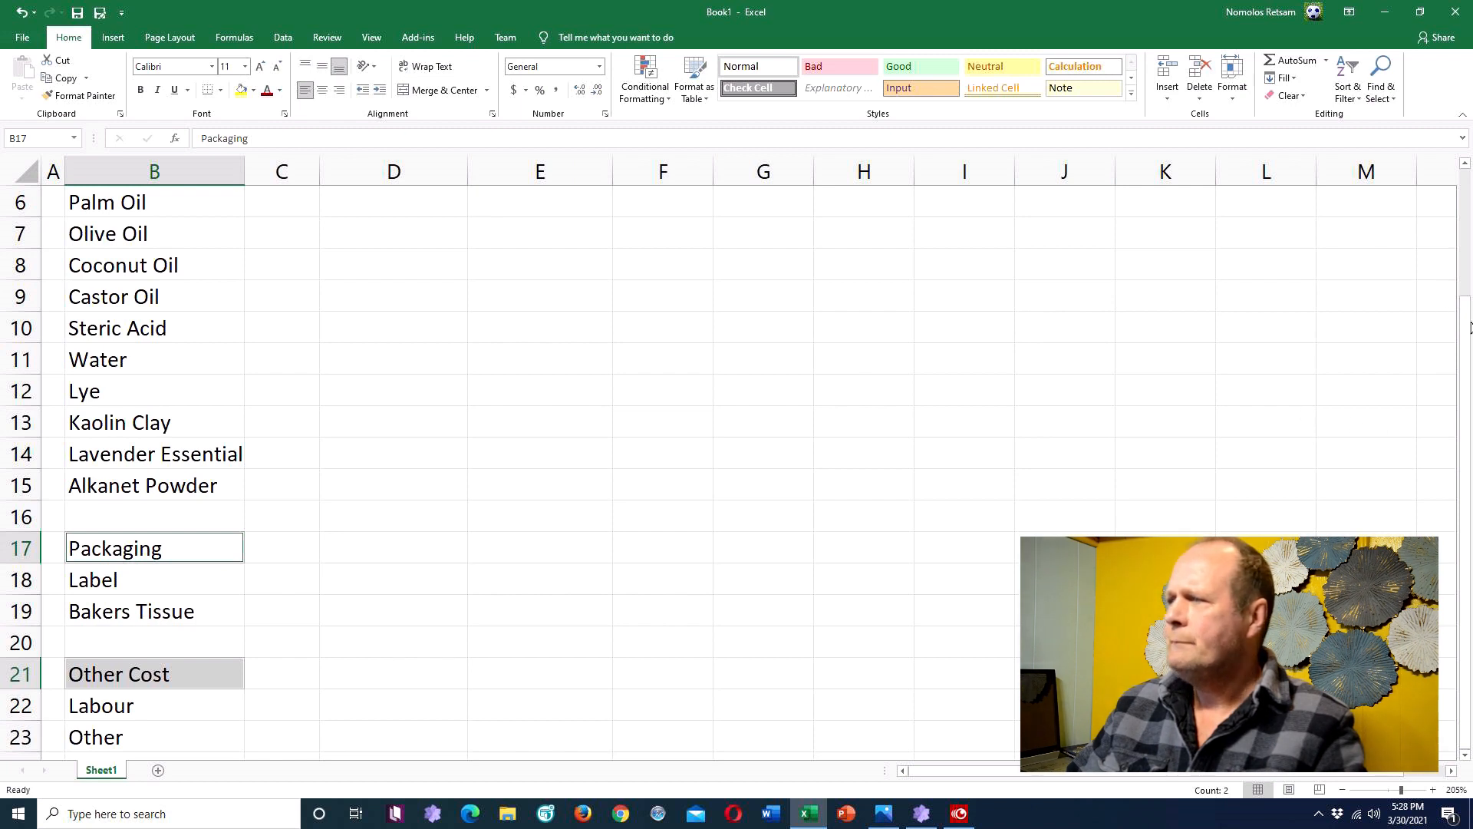
{"action": "left_click_drag", "start_coordinate": [1469, 332], "coordinate": [1469, 318]}
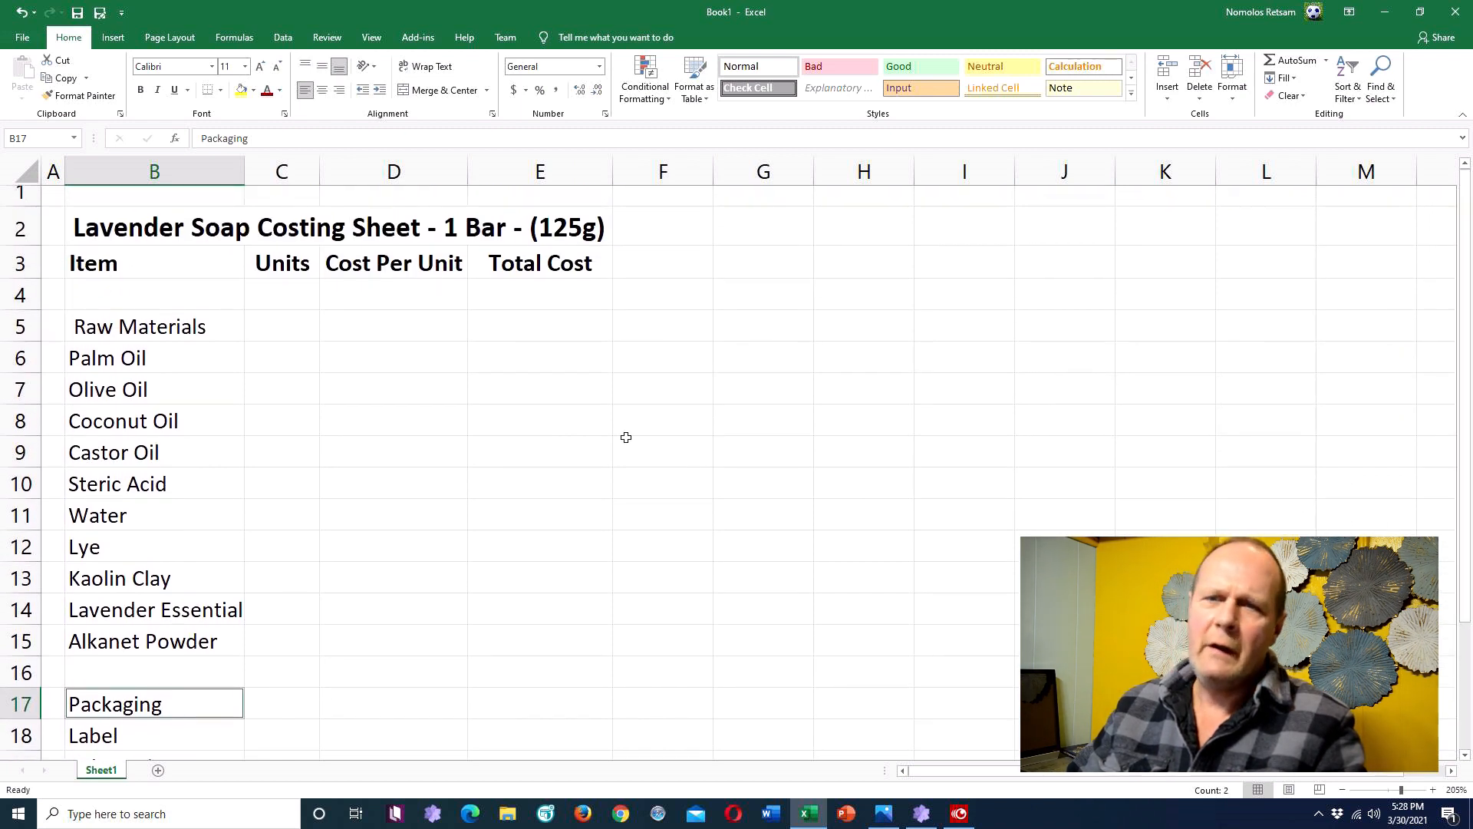
{"action": "left_click", "coordinate": [152, 327], "text": "ctrl"}
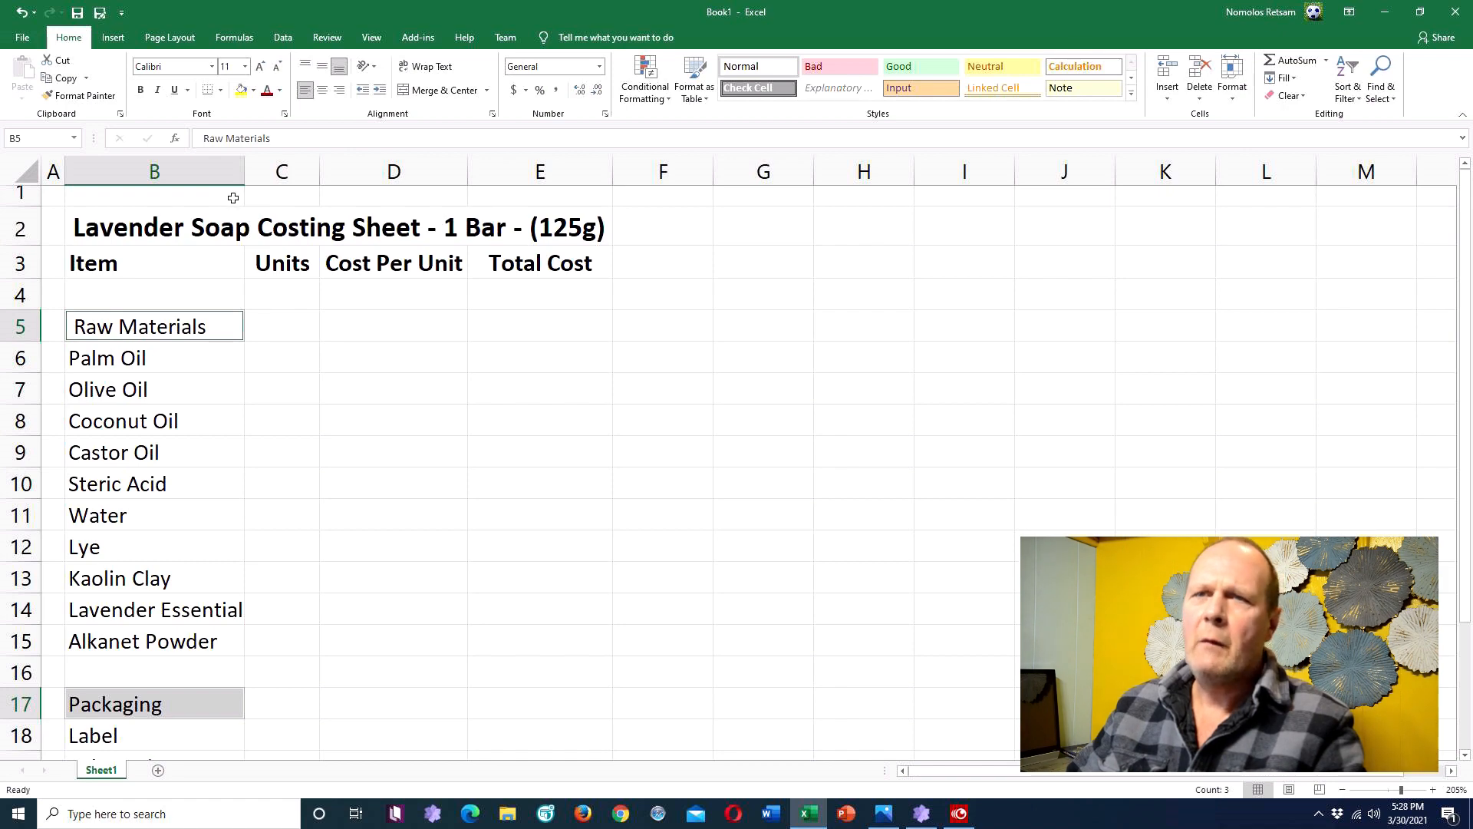
{"action": "left_click", "coordinate": [141, 90]}
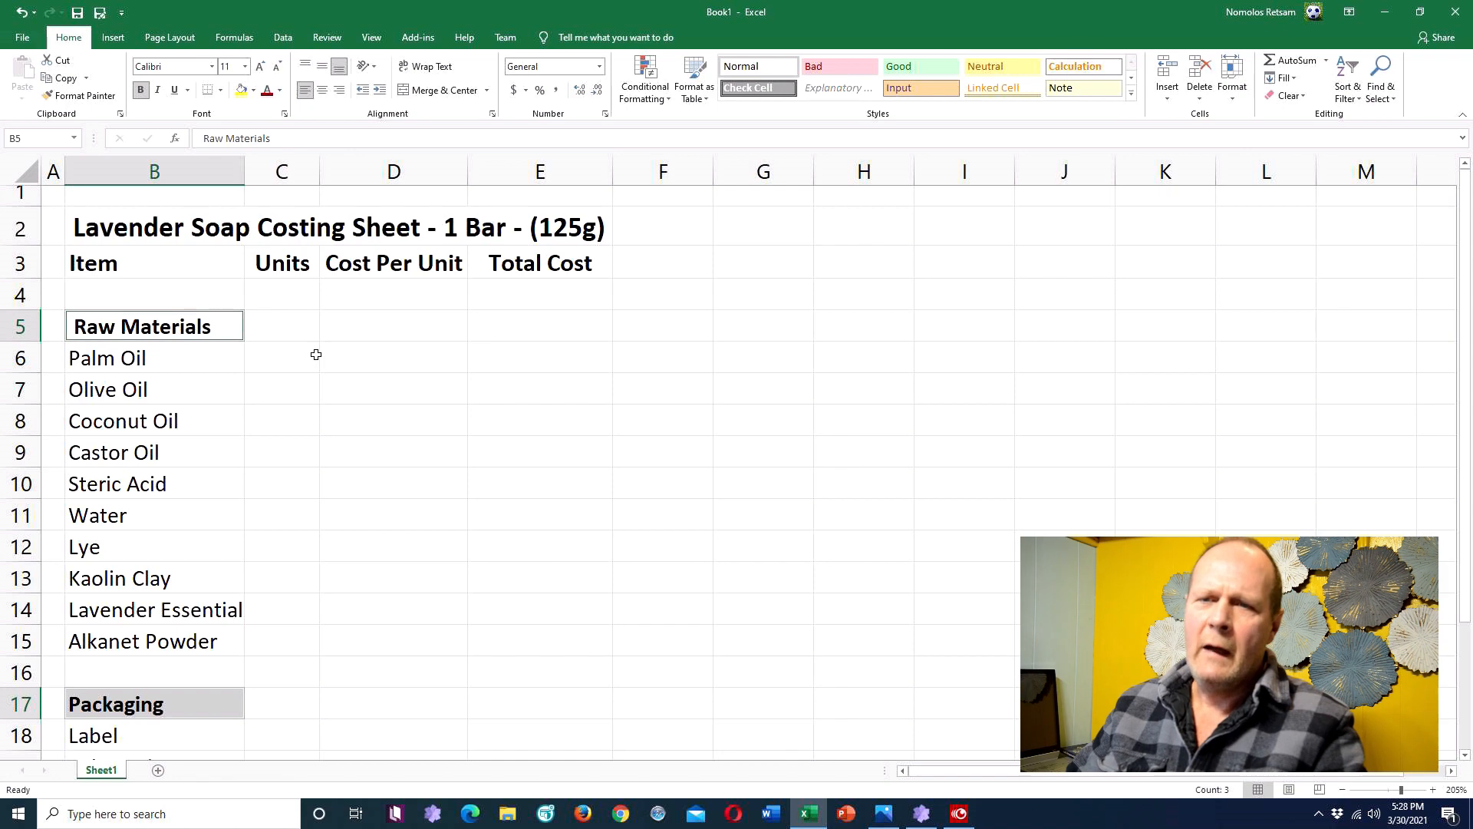
Step: Right-align the raw material names from Palm Oil to Alkanet Powder in B6:B15
{"action": "left_click", "coordinate": [232, 359]}
{"action": "left_click_drag", "start_coordinate": [220, 355], "coordinate": [209, 632]}
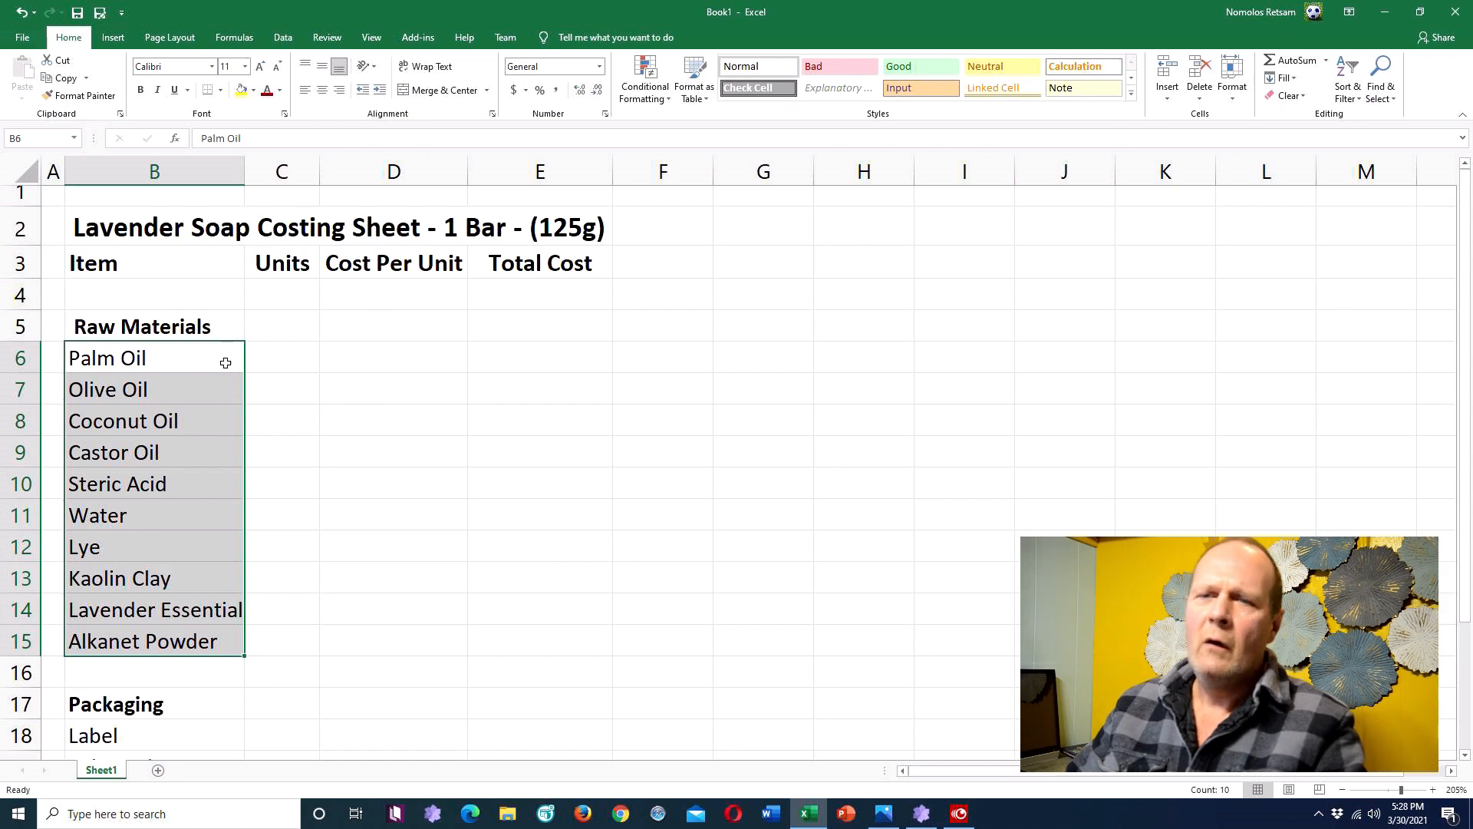
{"action": "left_click", "coordinate": [200, 358]}
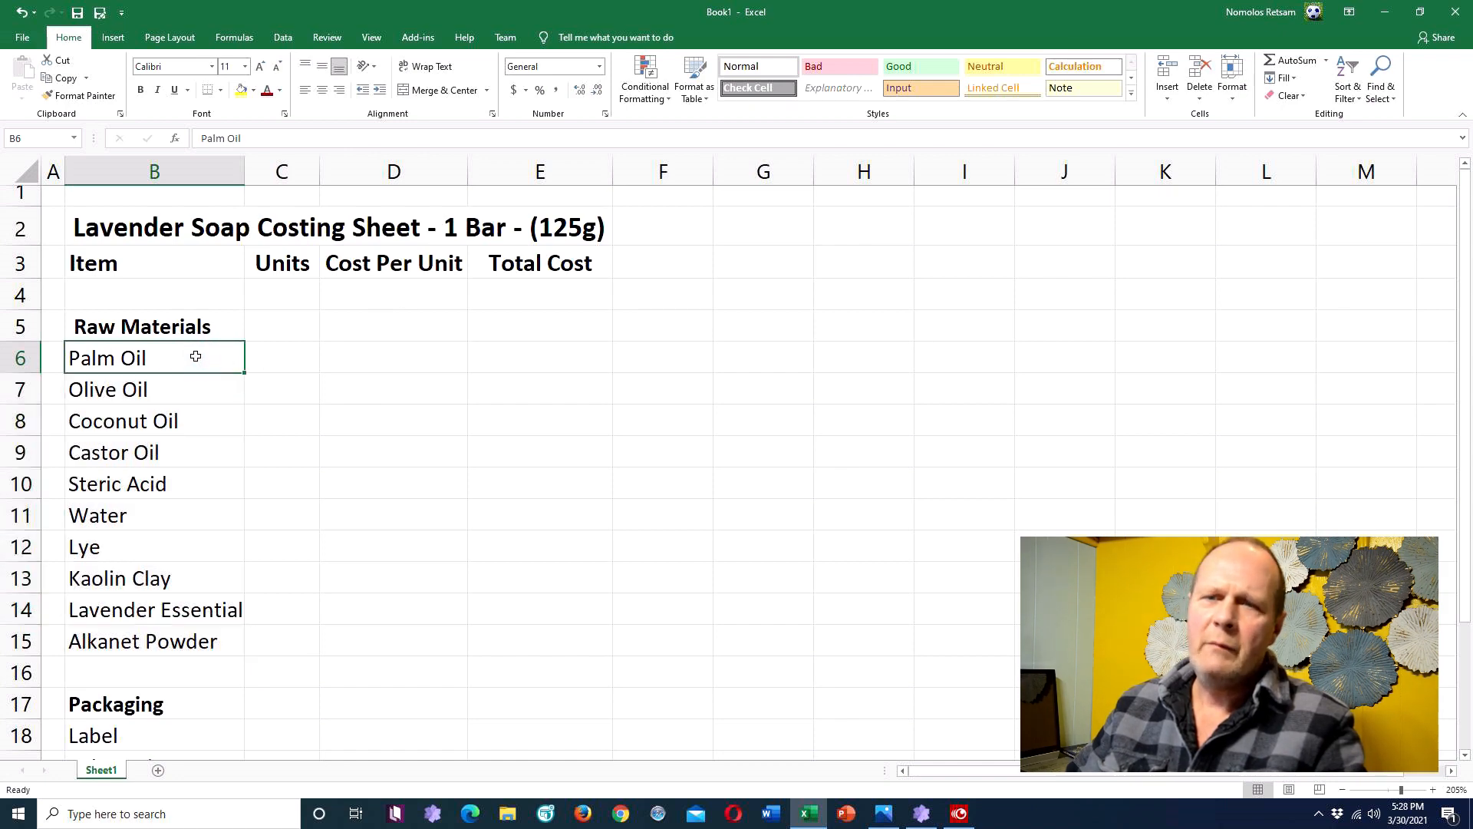
{"action": "left_click_drag", "start_coordinate": [196, 357], "coordinate": [193, 638]}
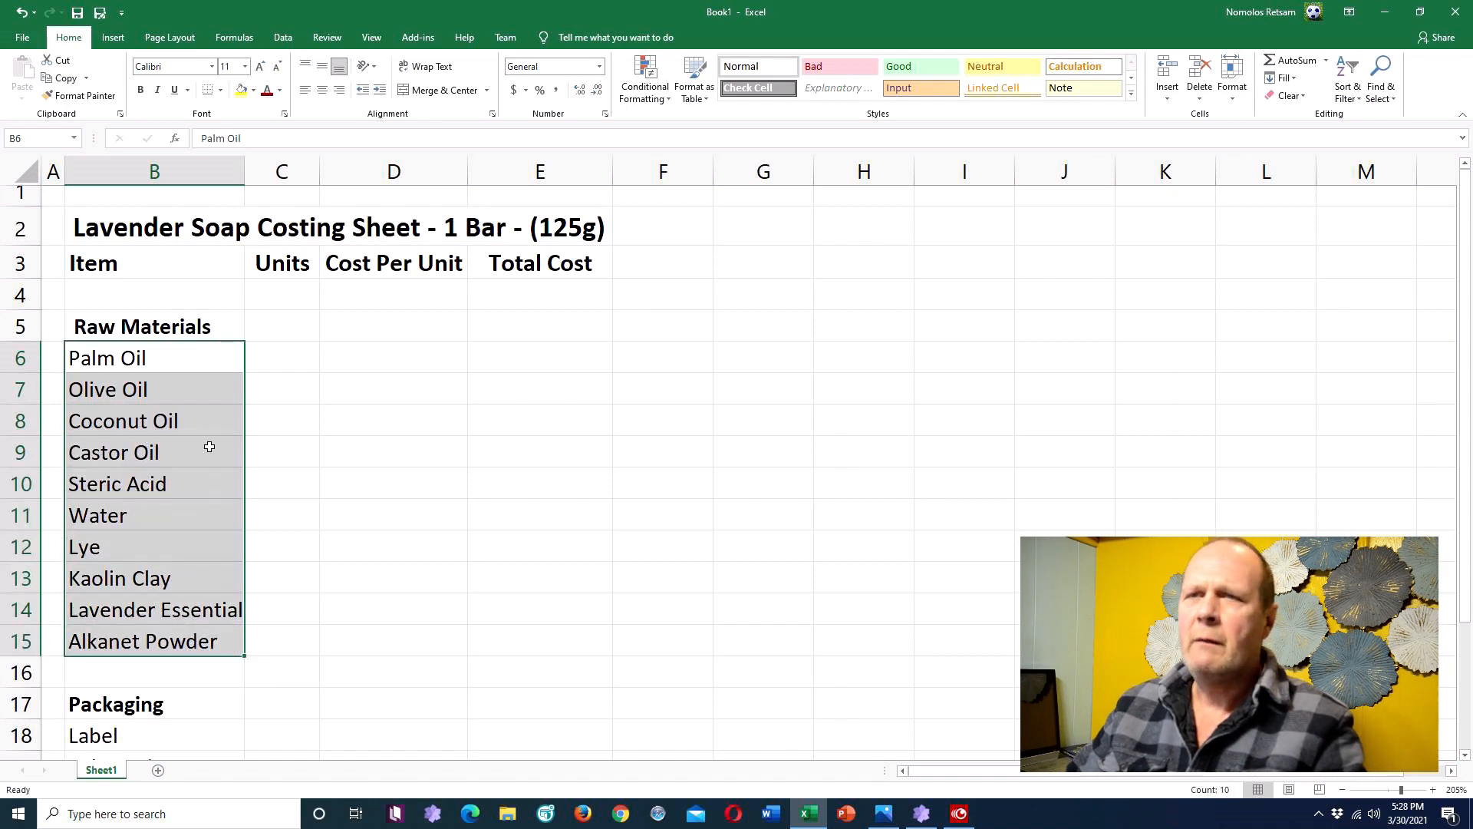
{"action": "left_click", "coordinate": [340, 93]}
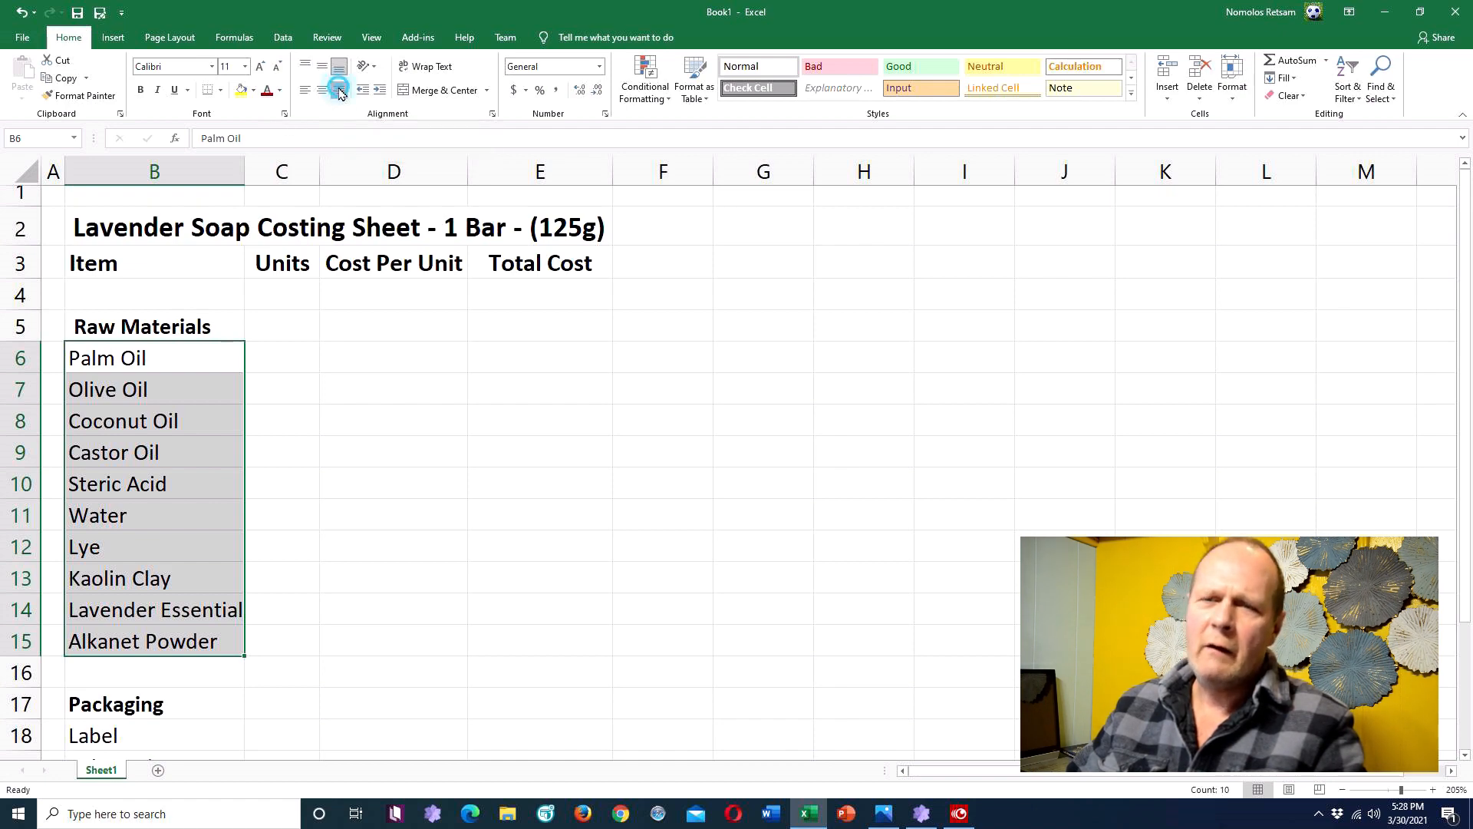
Step: Right-align the packaging items in B18:B19 and the other cost items in B22:B23
{"action": "scroll", "coordinate": [370, 431], "scroll_direction": "down", "scroll_amount": 1}
{"action": "scroll", "coordinate": [370, 431], "scroll_direction": "down", "scroll_amount": 2}
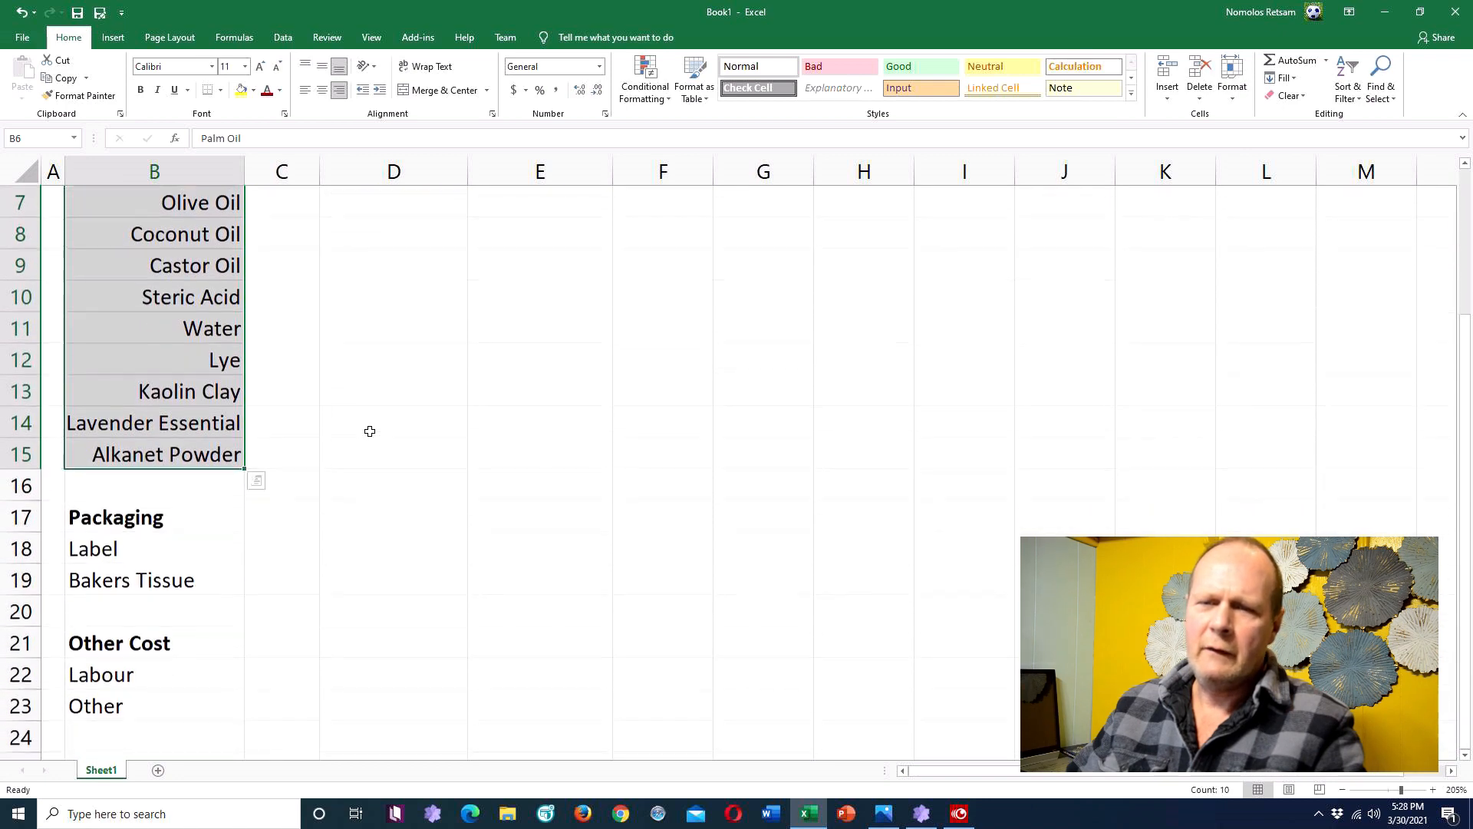
{"action": "left_click", "coordinate": [180, 450]}
{"action": "left_click_drag", "start_coordinate": [179, 480], "coordinate": [179, 485]}
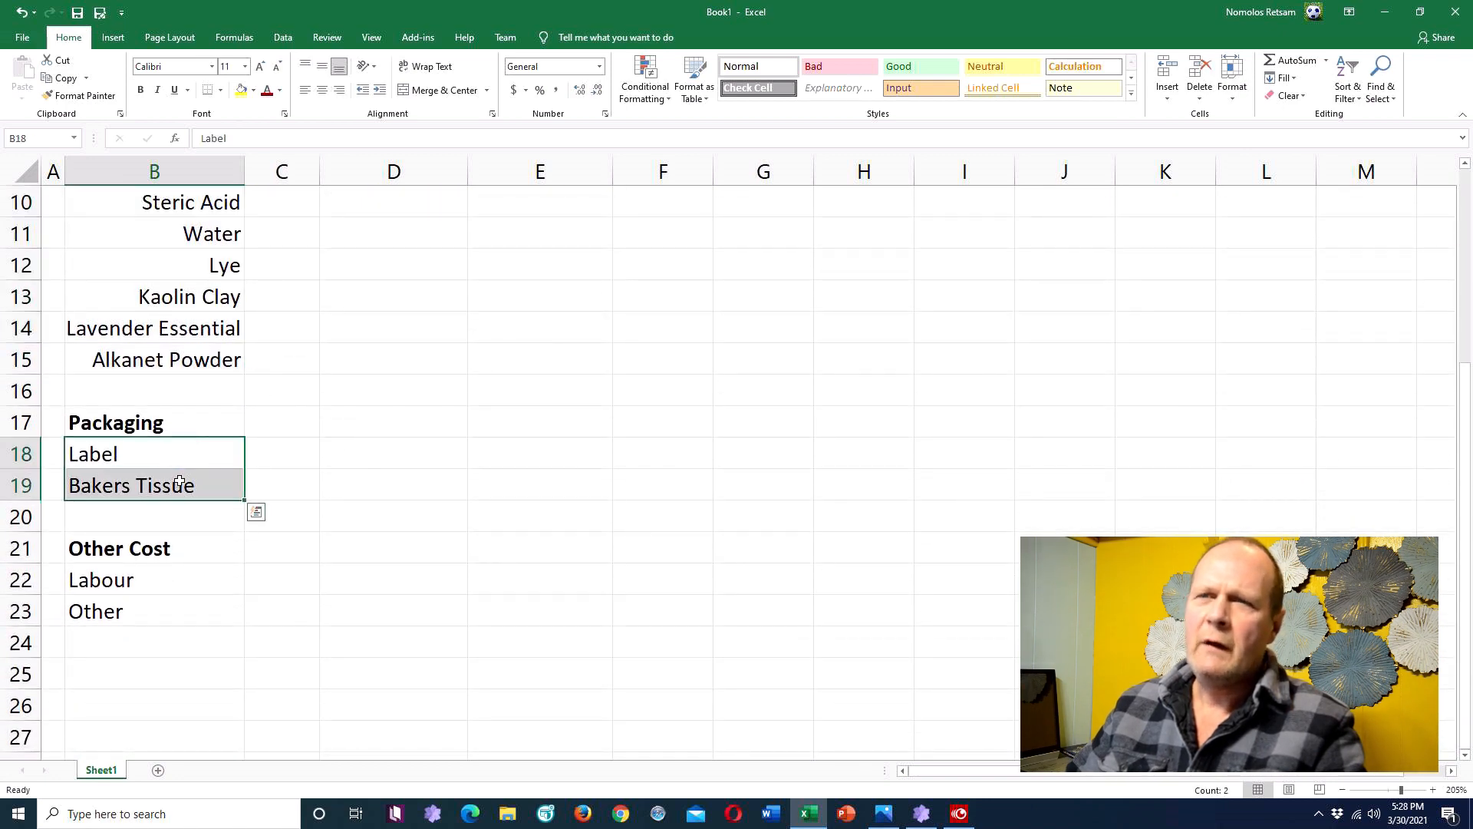
{"action": "left_click", "coordinate": [338, 91]}
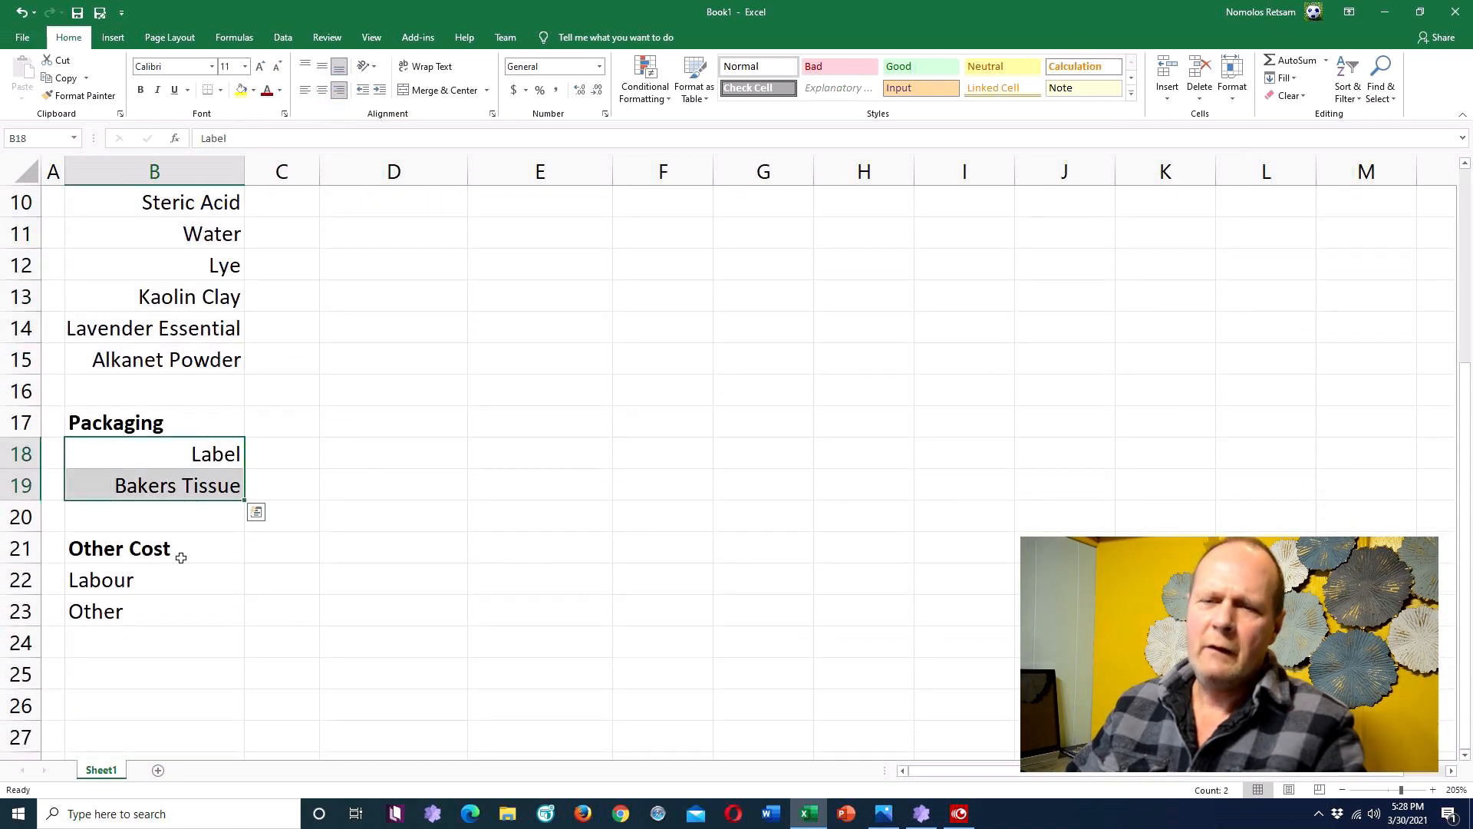
{"action": "left_click_drag", "start_coordinate": [176, 577], "coordinate": [174, 615]}
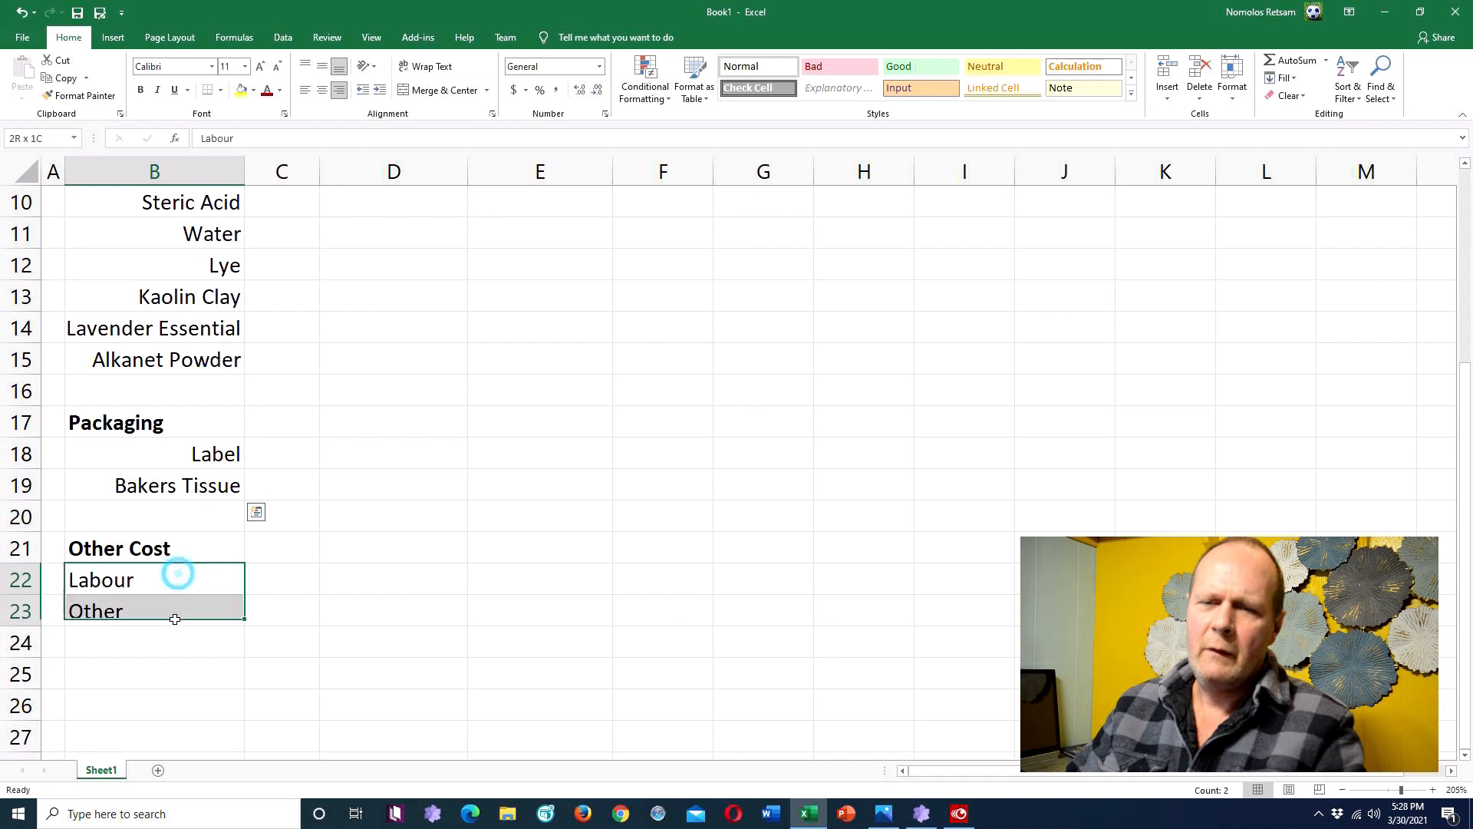
{"action": "left_click", "coordinate": [338, 91]}
{"action": "scroll", "coordinate": [402, 346], "scroll_direction": "up", "scroll_amount": 3}
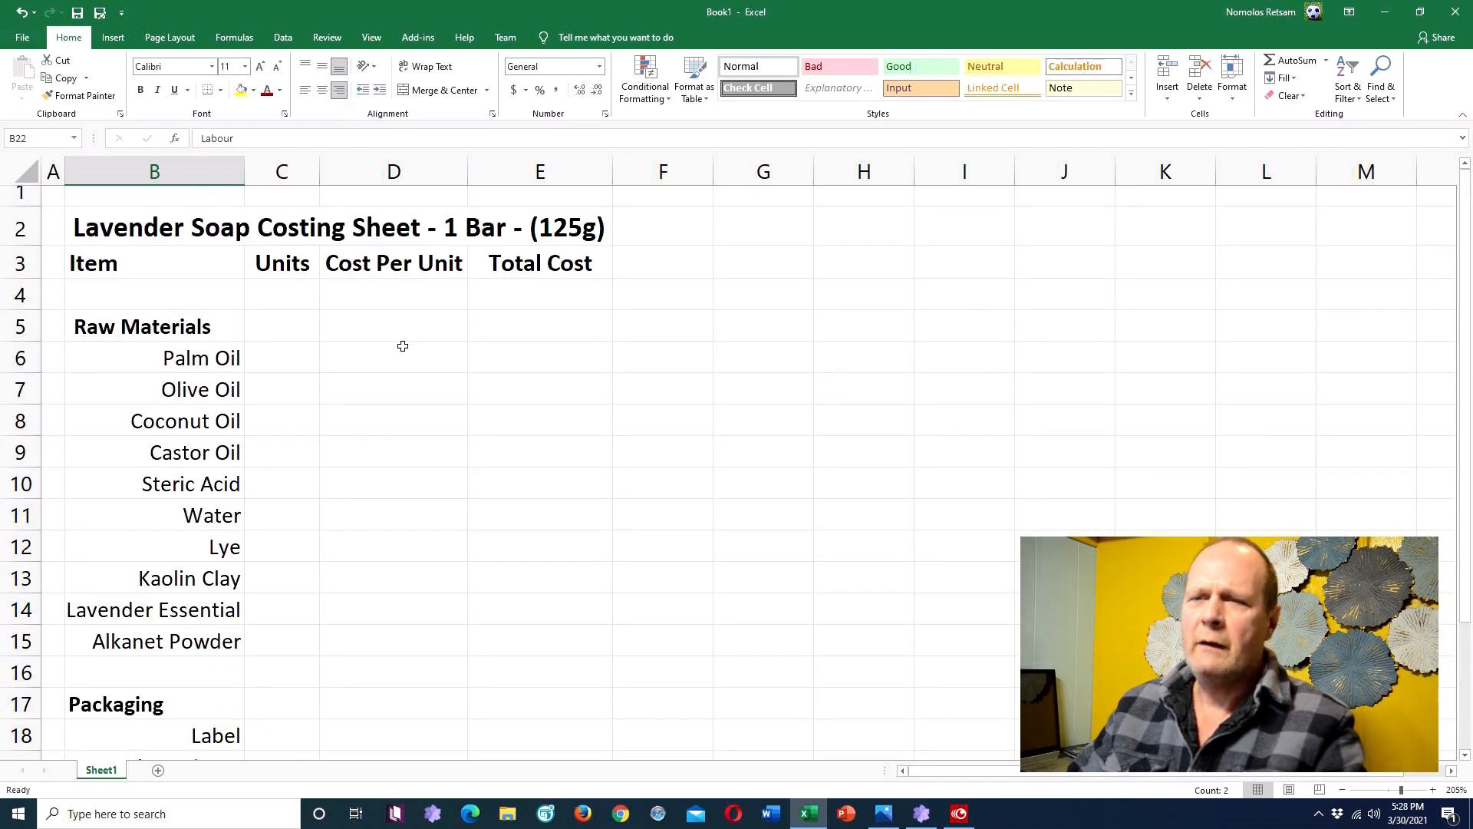
{"action": "scroll", "coordinate": [425, 389], "scroll_direction": "down", "scroll_amount": 2}
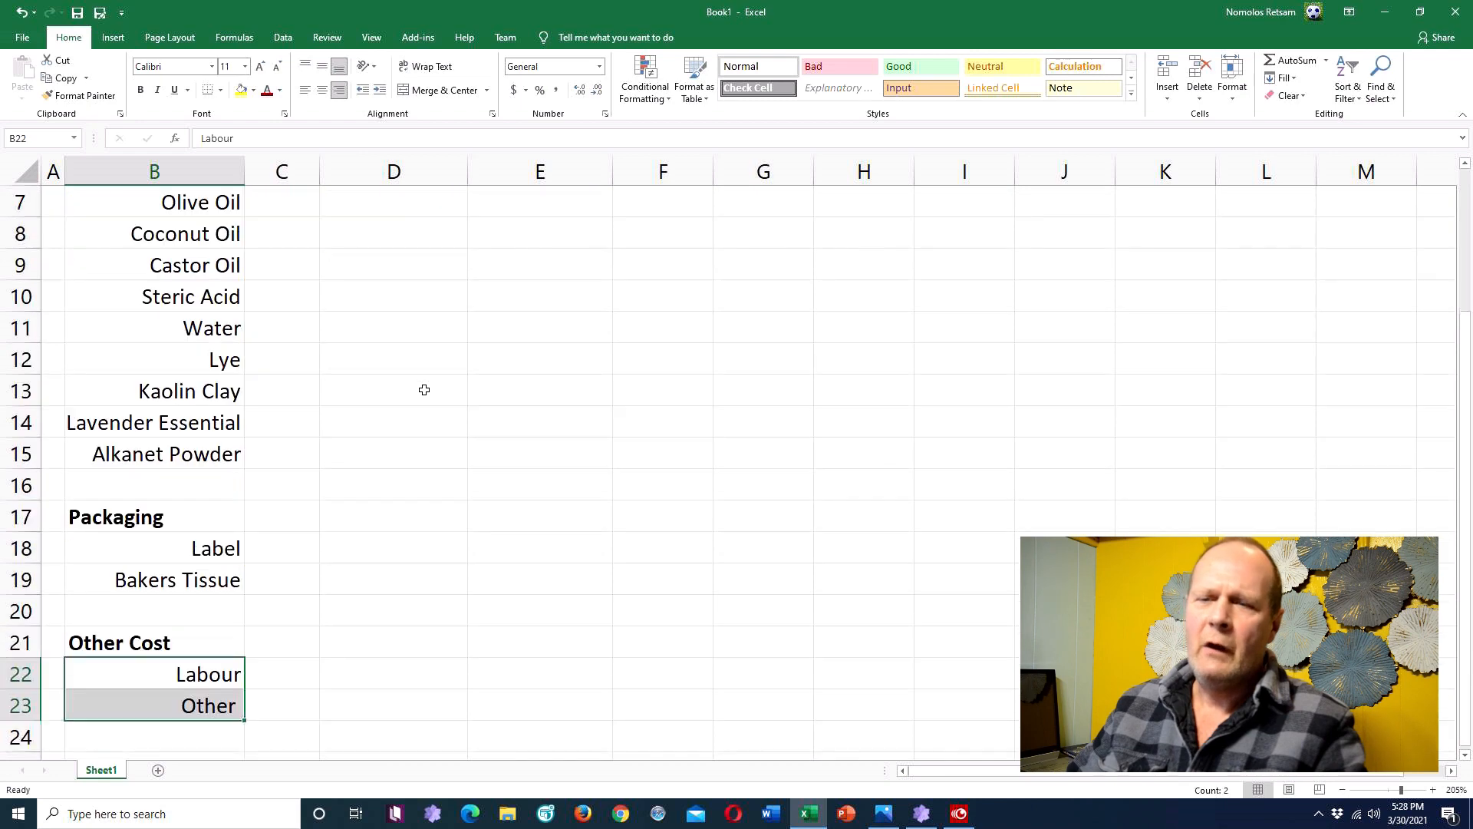
{"action": "scroll", "coordinate": [425, 390], "scroll_direction": "up", "scroll_amount": 2}
{"action": "scroll", "coordinate": [425, 390], "scroll_direction": "up", "scroll_amount": 1}
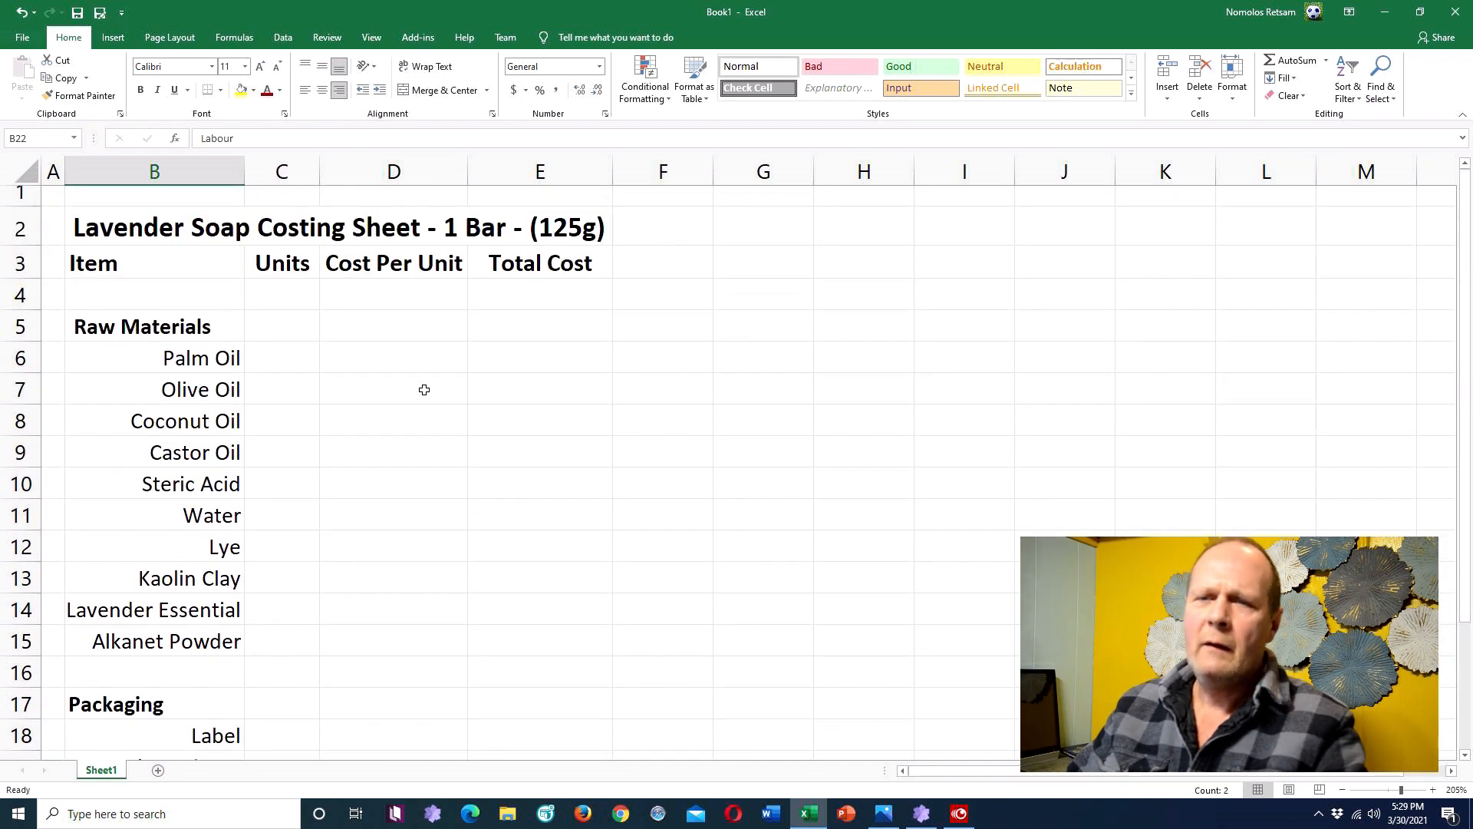
{"action": "scroll", "coordinate": [424, 390], "scroll_direction": "down", "scroll_amount": 3}
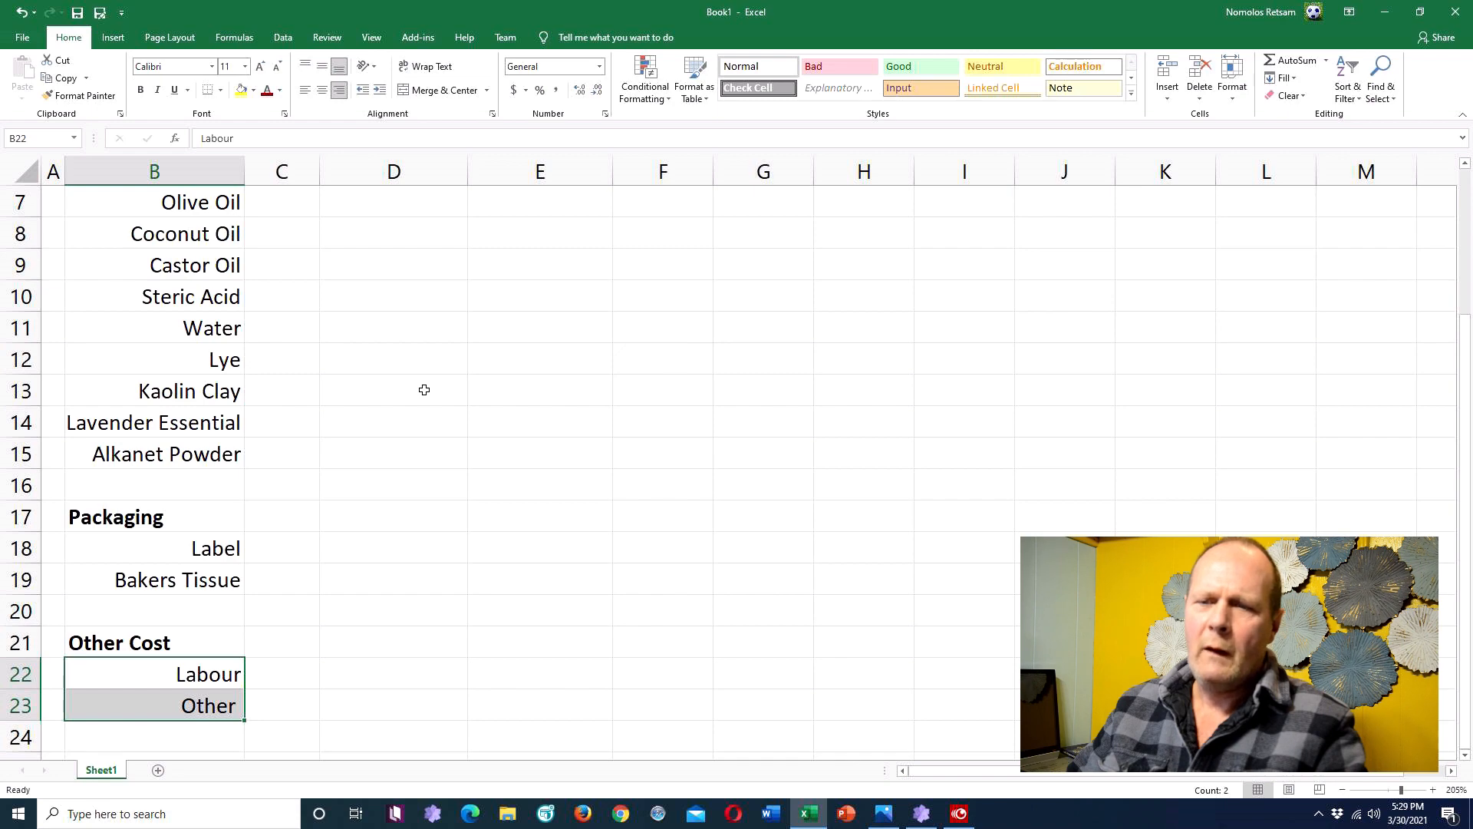
{"action": "scroll", "coordinate": [425, 390], "scroll_direction": "up", "scroll_amount": 2}
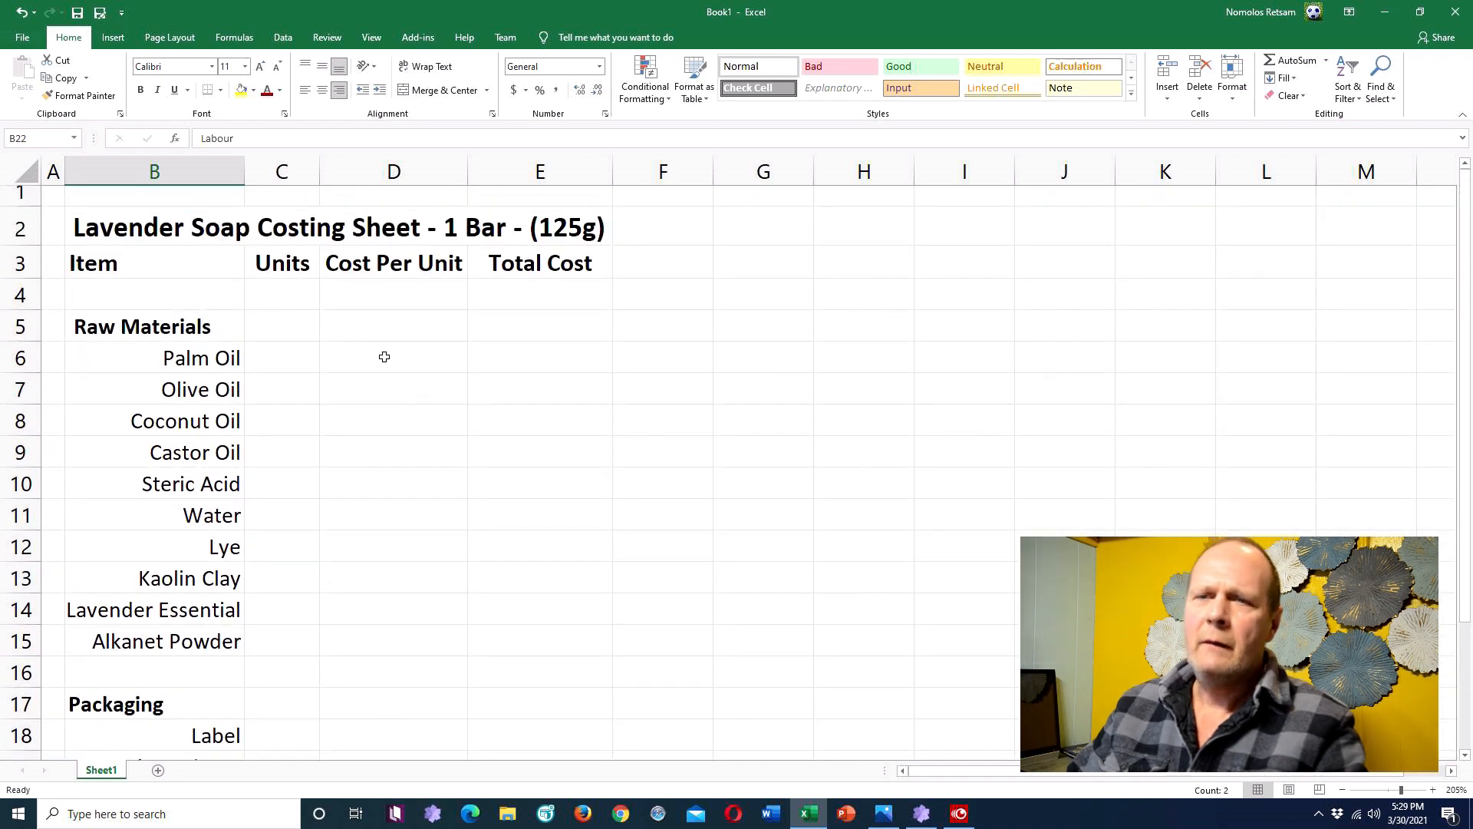
Step: Enter the label "Total Cost" in D25, below the last cost item, and make it bold
{"action": "left_click_drag", "start_coordinate": [132, 226], "coordinate": [325, 331]}
{"action": "left_click", "coordinate": [329, 372]}
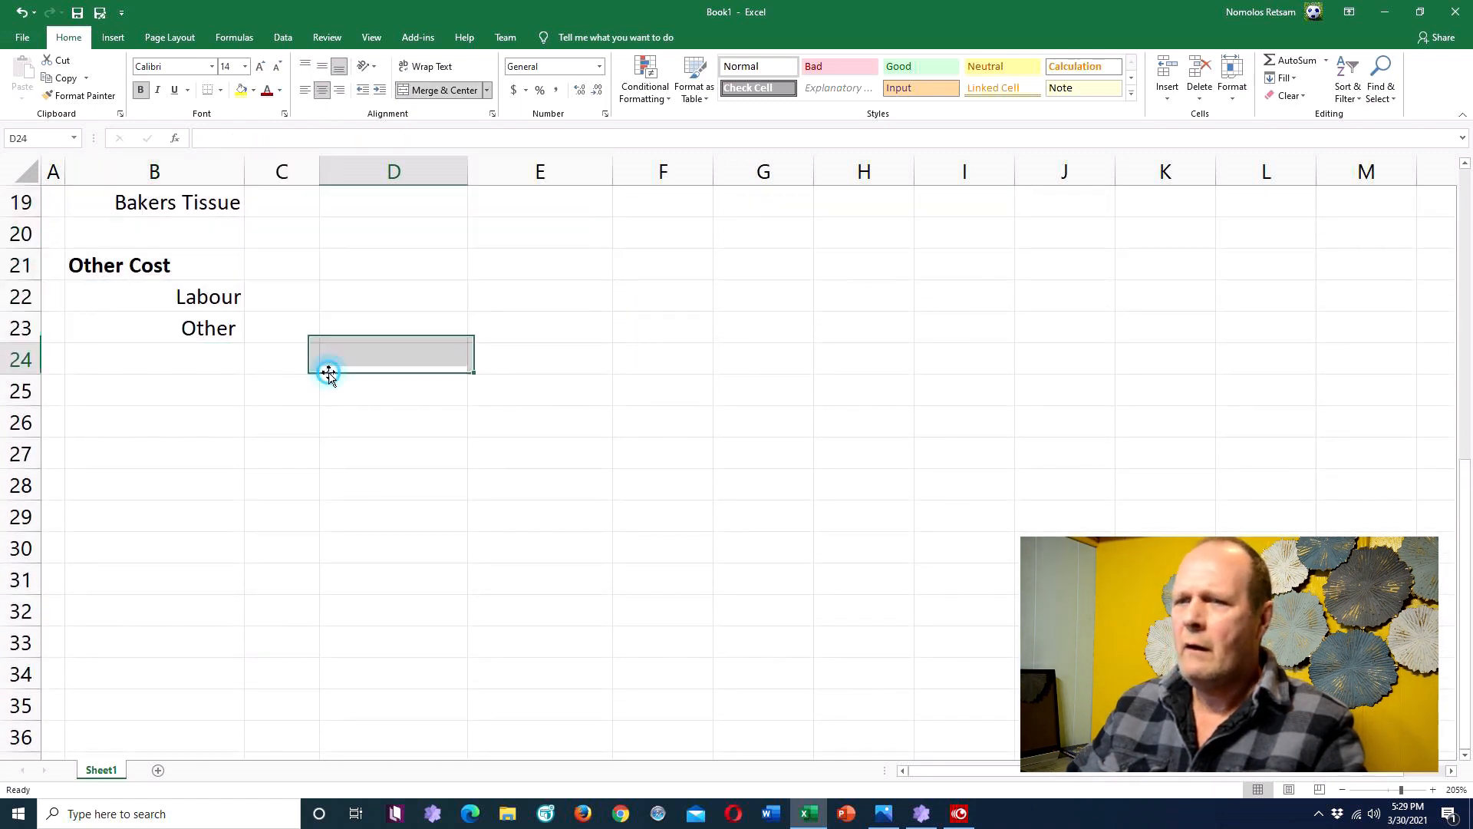
{"action": "left_click", "coordinate": [388, 388]}
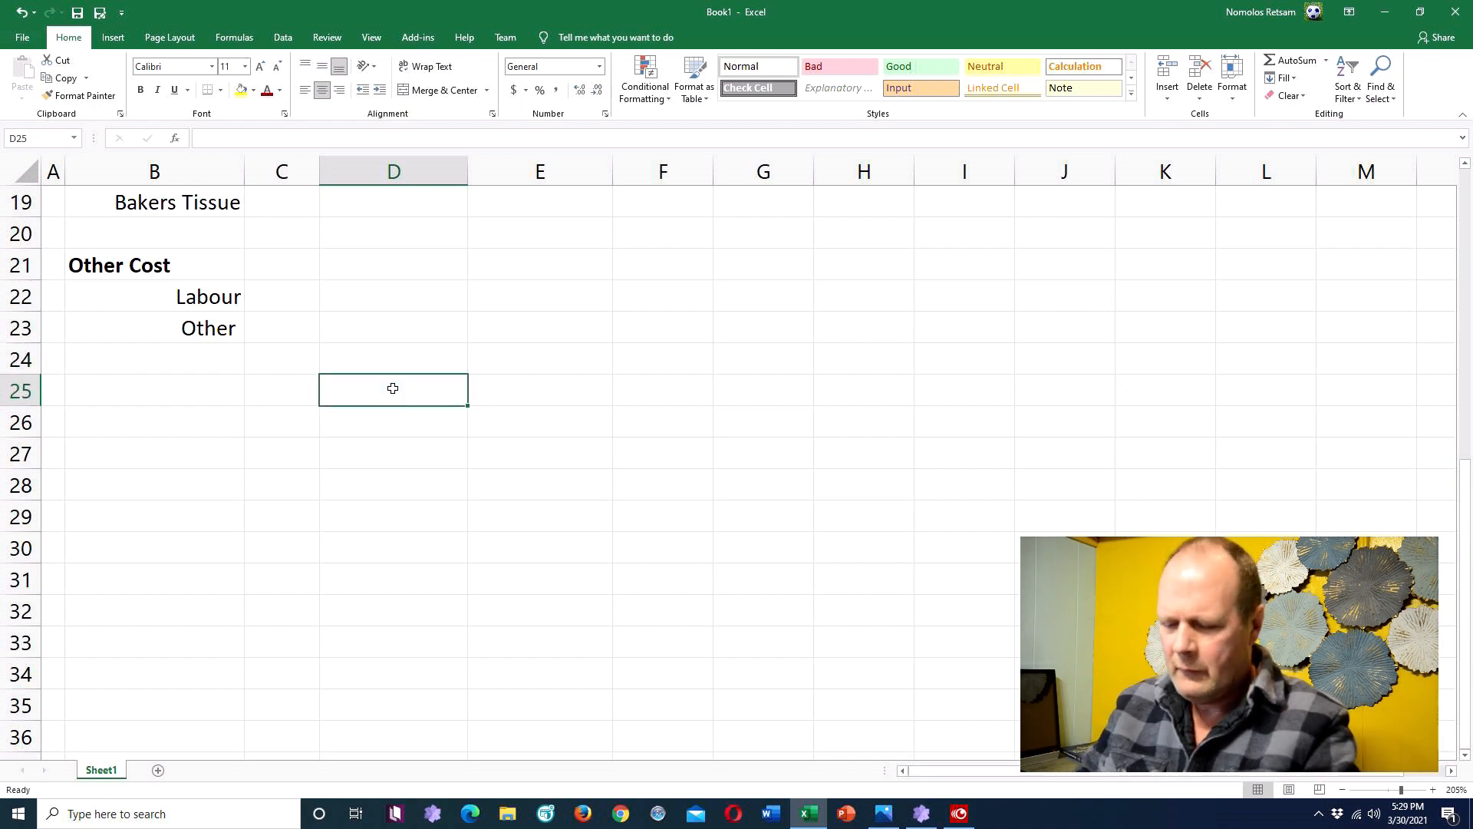
{"action": "type", "text": "Total "}
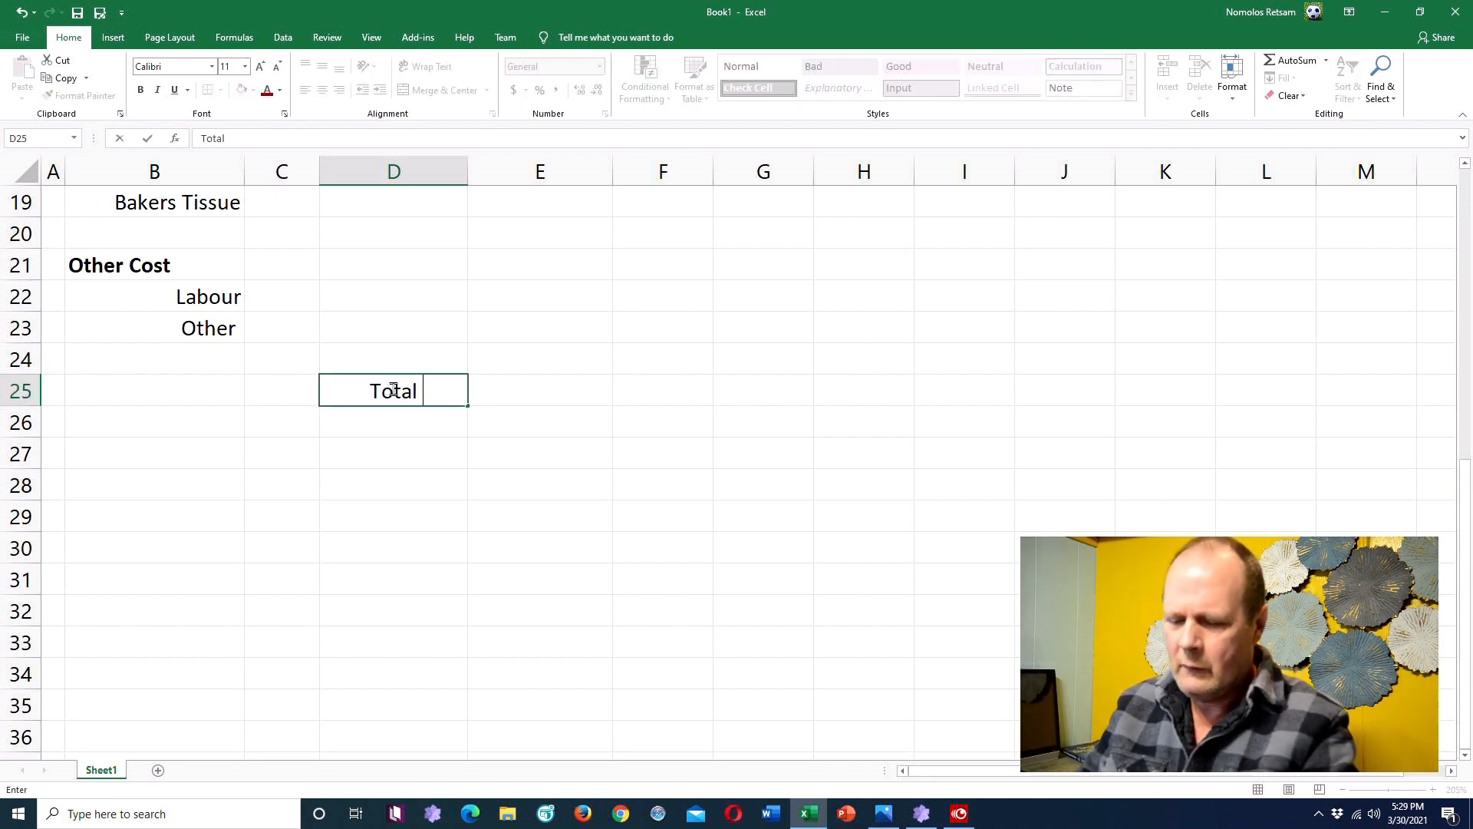
{"action": "type", "text": "Cost"}
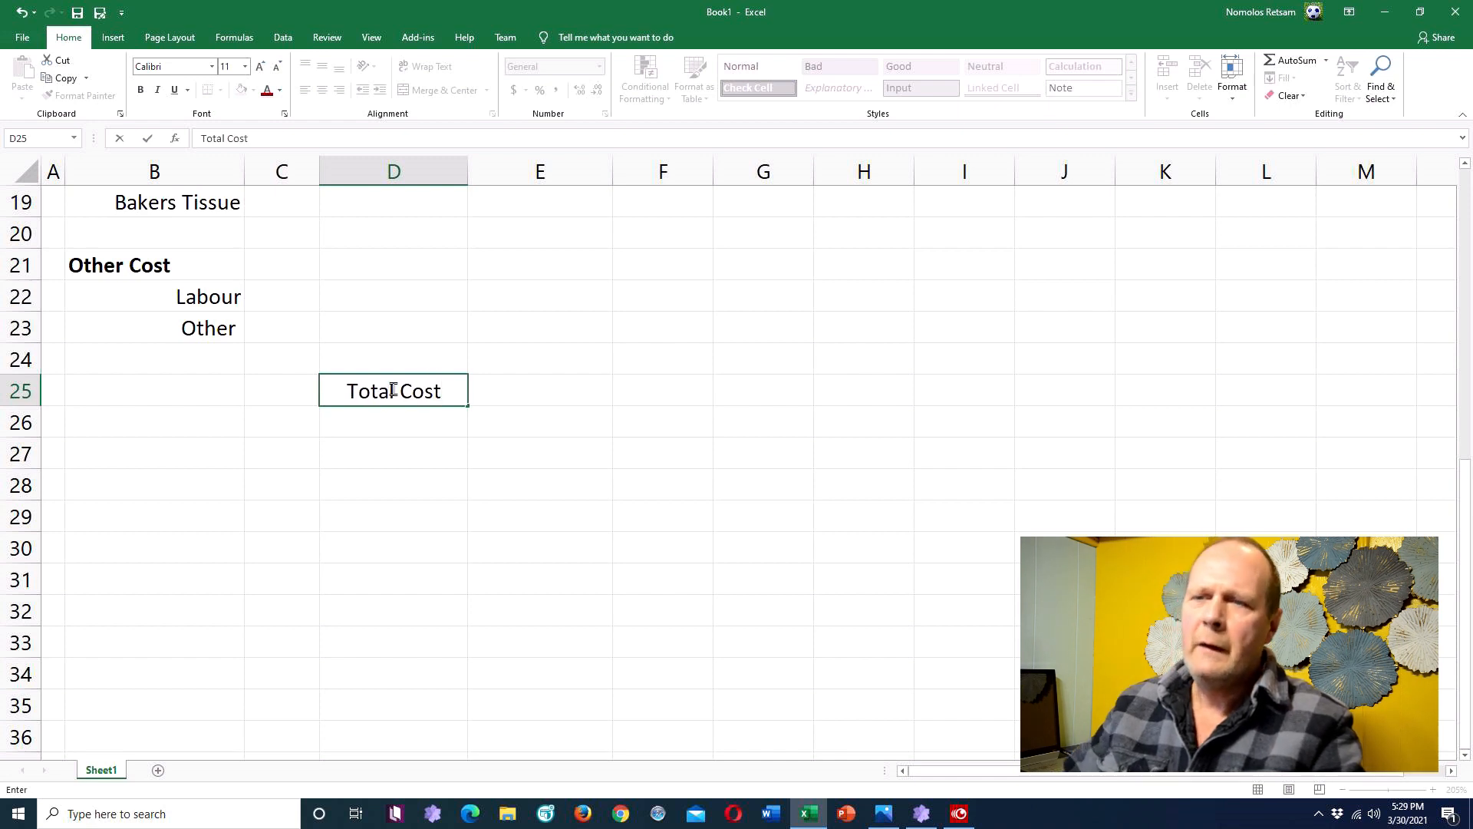
{"action": "key", "text": "Return"}
{"action": "left_click", "coordinate": [387, 393]}
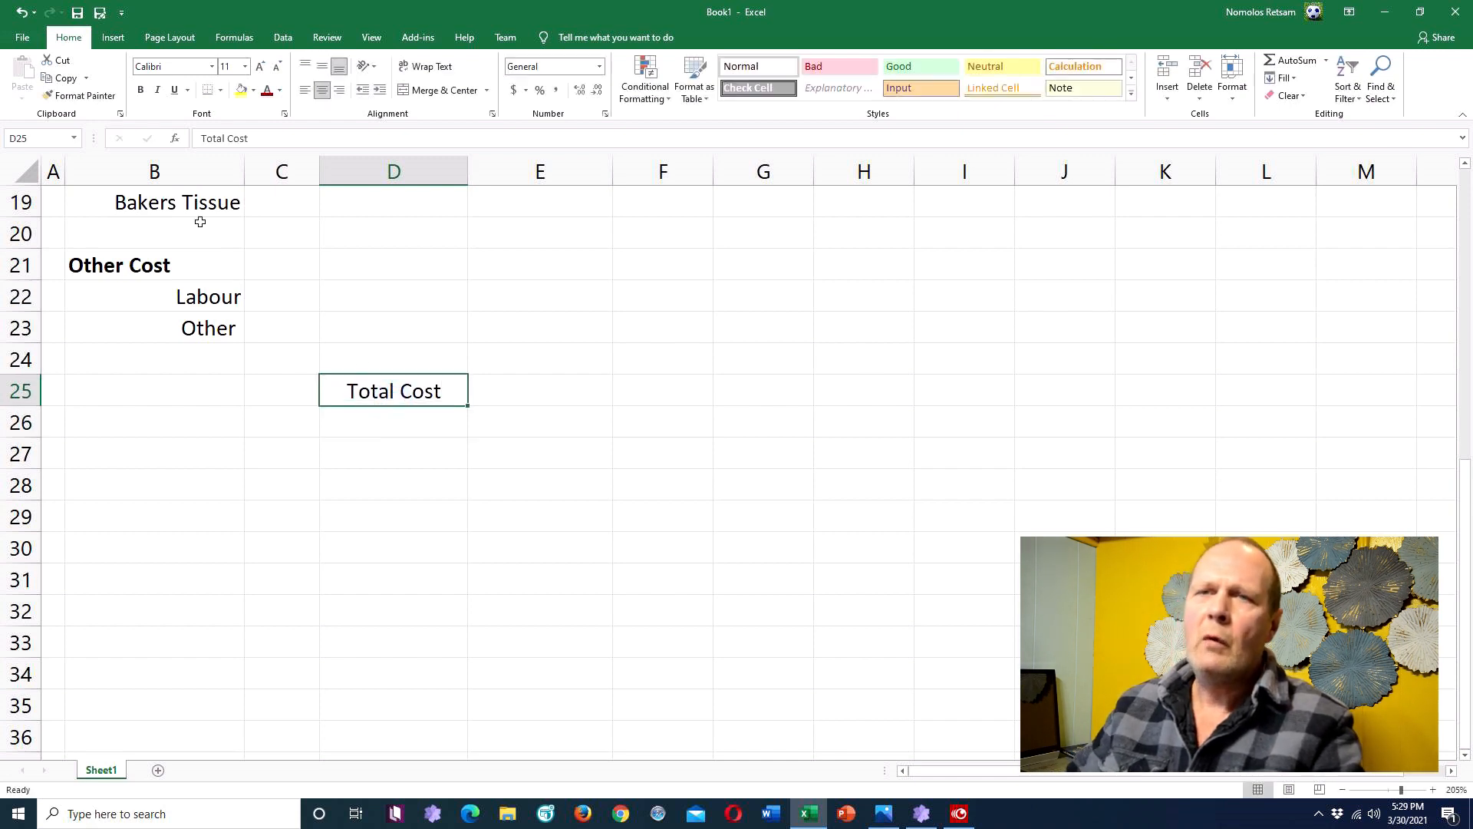
{"action": "left_click", "coordinate": [141, 90]}
Step: Increase the font size of the Other Cost, Packaging and Raw Materials headings to 12
{"action": "left_click", "coordinate": [118, 265]}
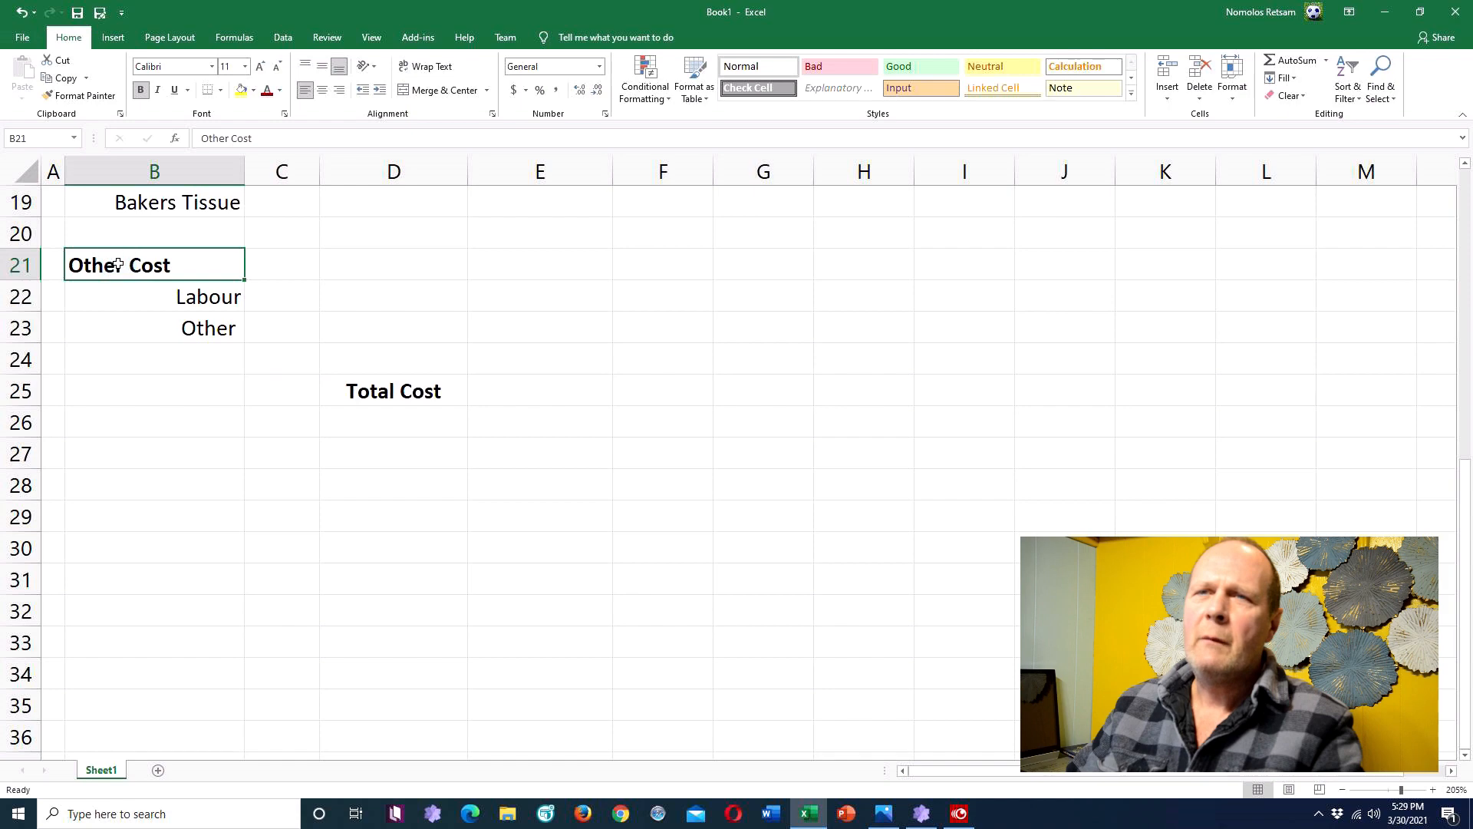
{"action": "left_click", "coordinate": [260, 66]}
{"action": "scroll", "coordinate": [339, 274], "scroll_direction": "up", "scroll_amount": 4}
{"action": "left_click", "coordinate": [130, 516]}
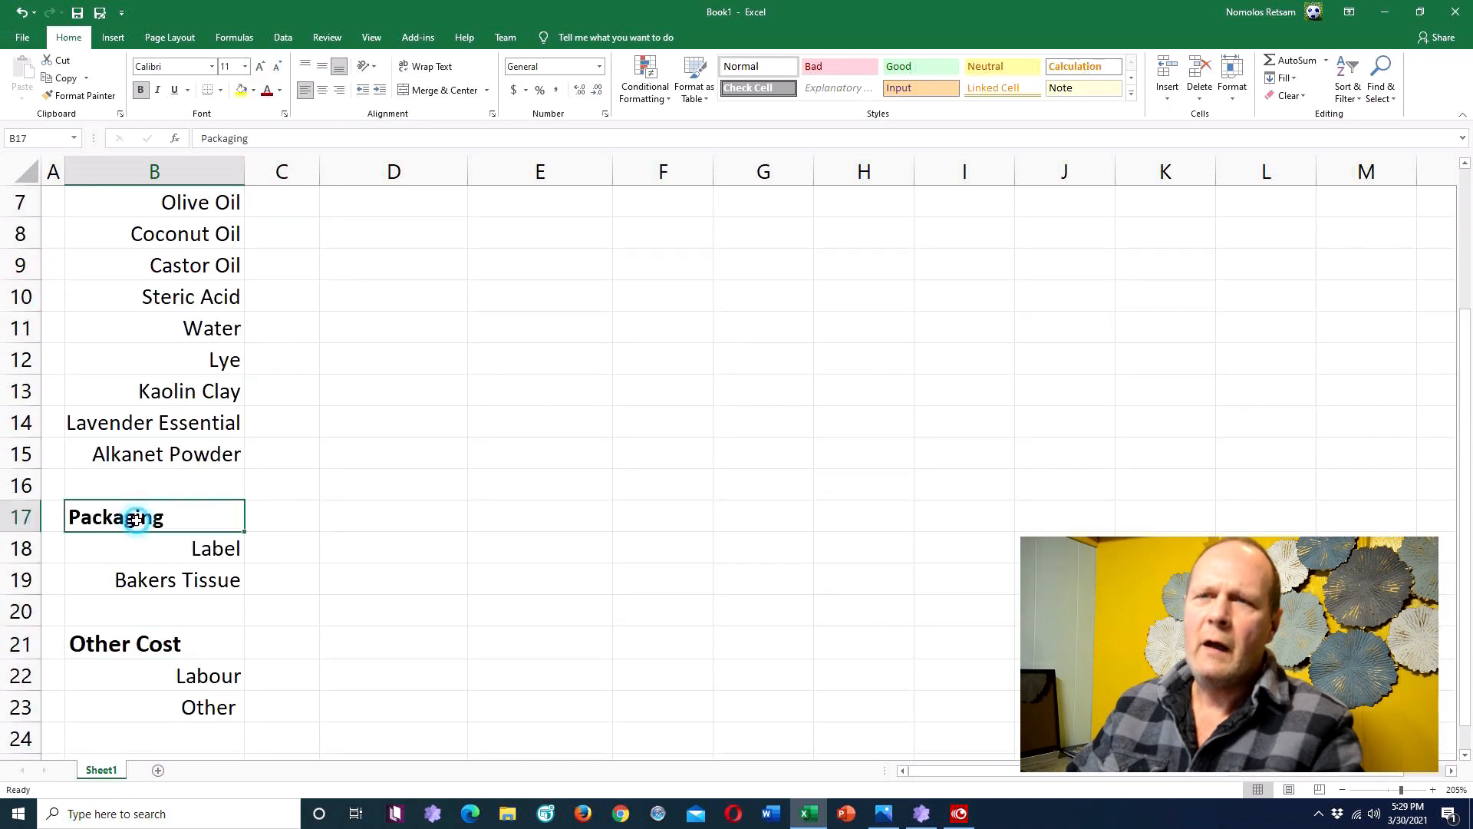
{"action": "left_click", "coordinate": [260, 66]}
{"action": "scroll", "coordinate": [284, 305], "scroll_direction": "up", "scroll_amount": 2}
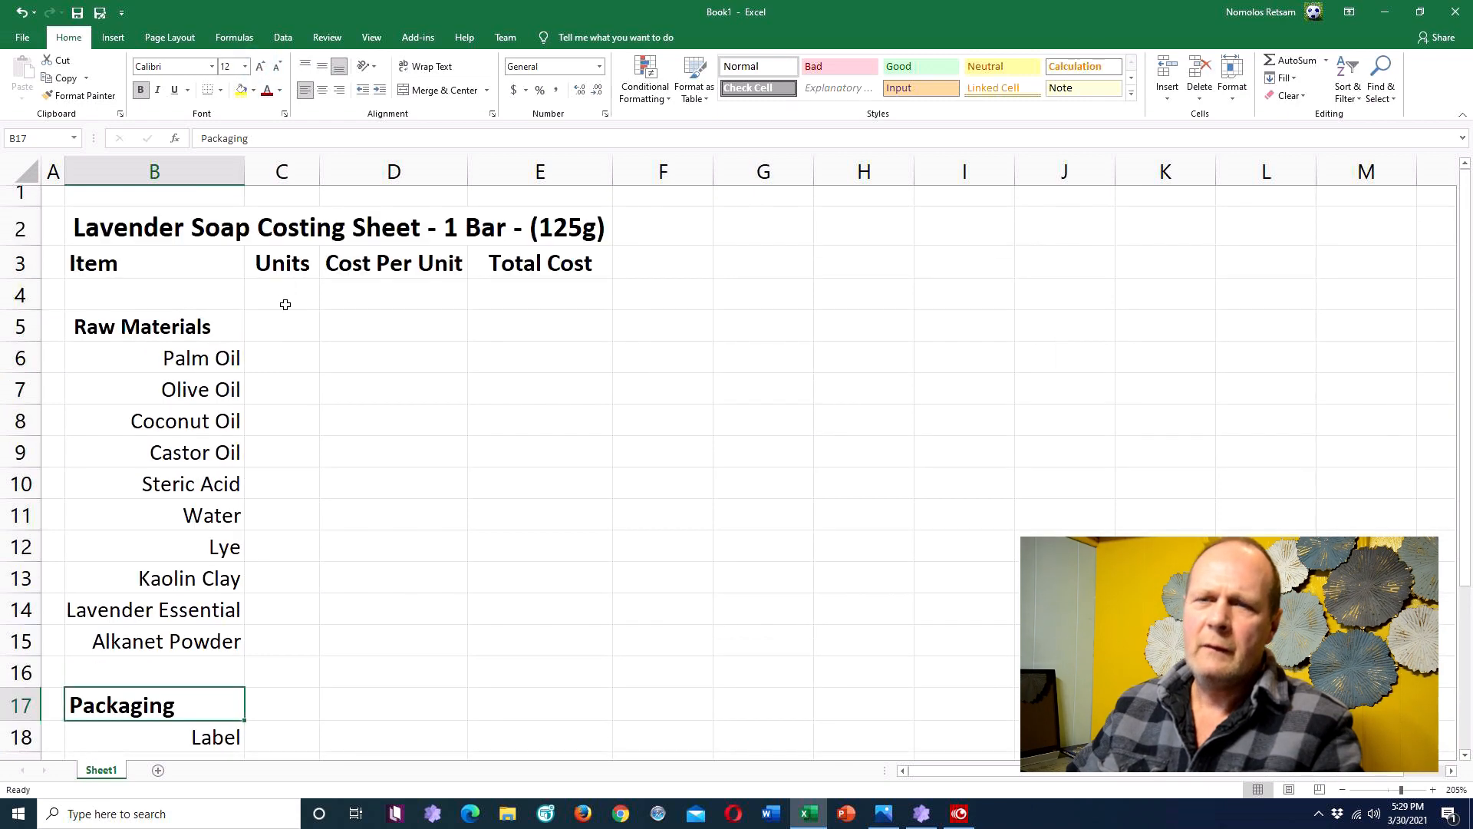
{"action": "left_click", "coordinate": [202, 330]}
{"action": "left_click", "coordinate": [260, 66]}
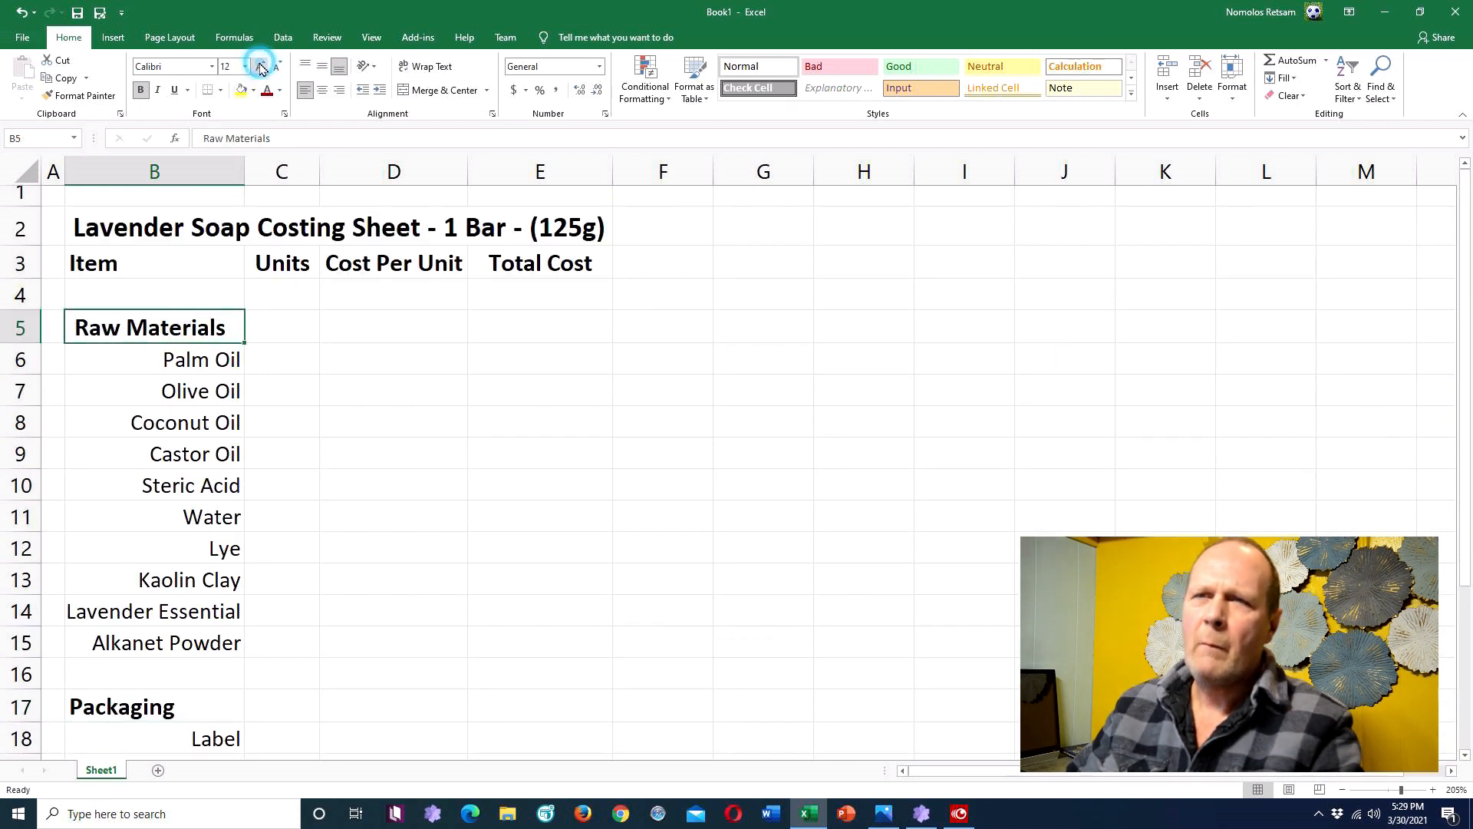
{"action": "left_click", "coordinate": [307, 264]}
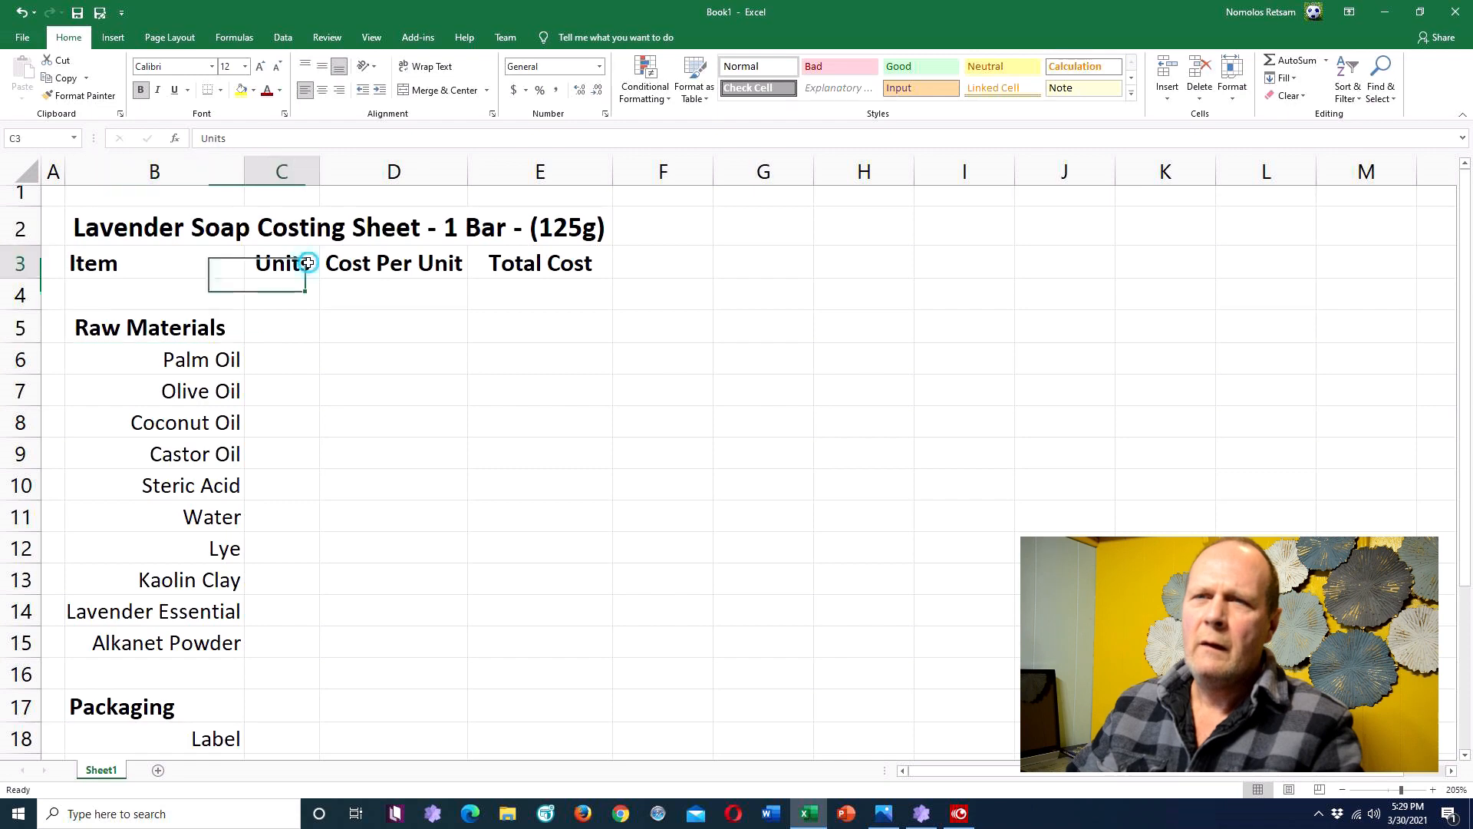
{"action": "left_click", "coordinate": [127, 266]}
{"action": "scroll", "coordinate": [416, 355], "scroll_direction": "down", "scroll_amount": 3}
{"action": "scroll", "coordinate": [416, 355], "scroll_direction": "up", "scroll_amount": 3}
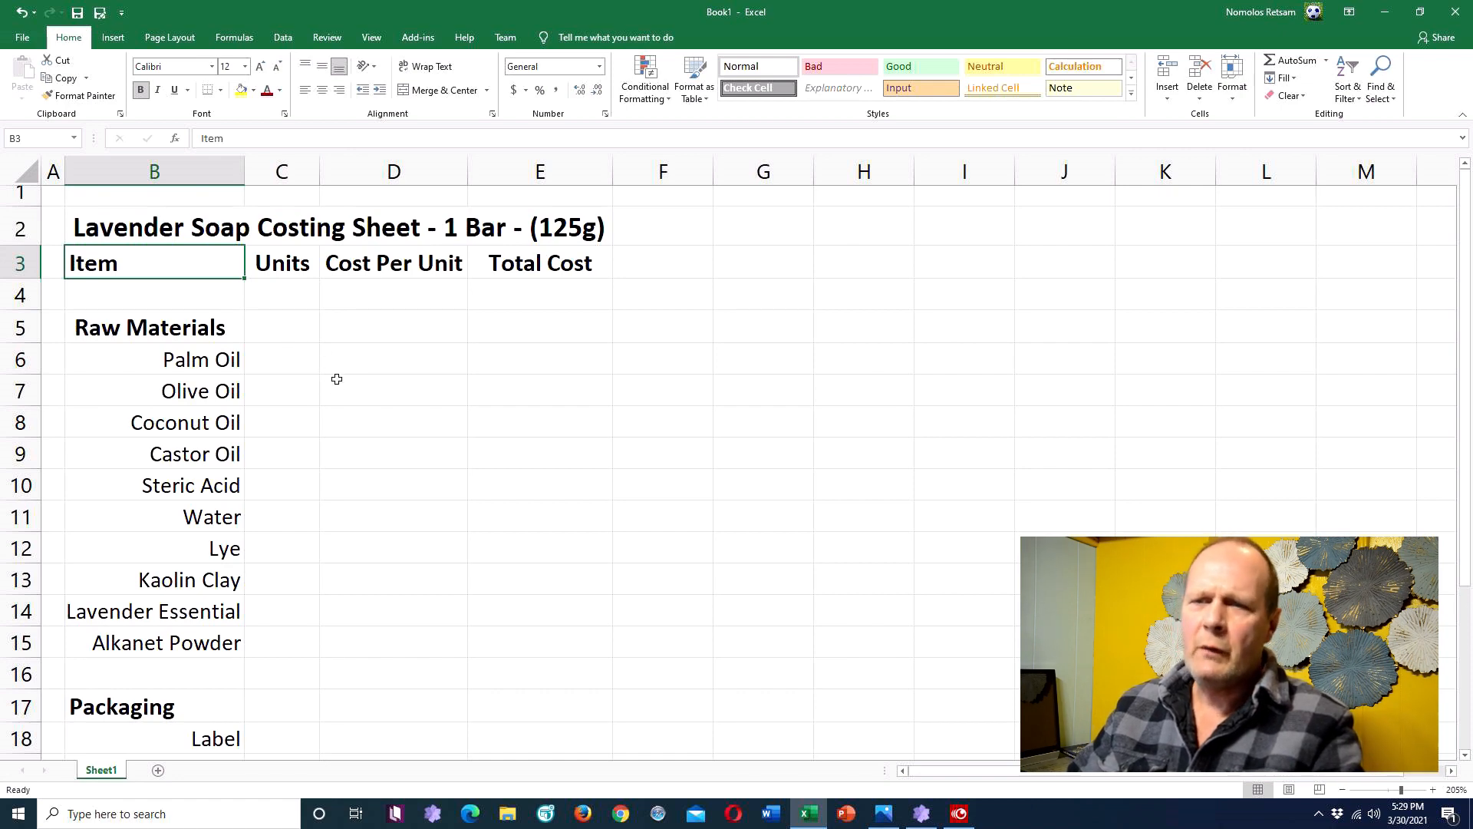
Step: Apply all borders to the whole costing table, from the title in B2 to the Total Cost row in E25
{"action": "left_click", "coordinate": [128, 226]}
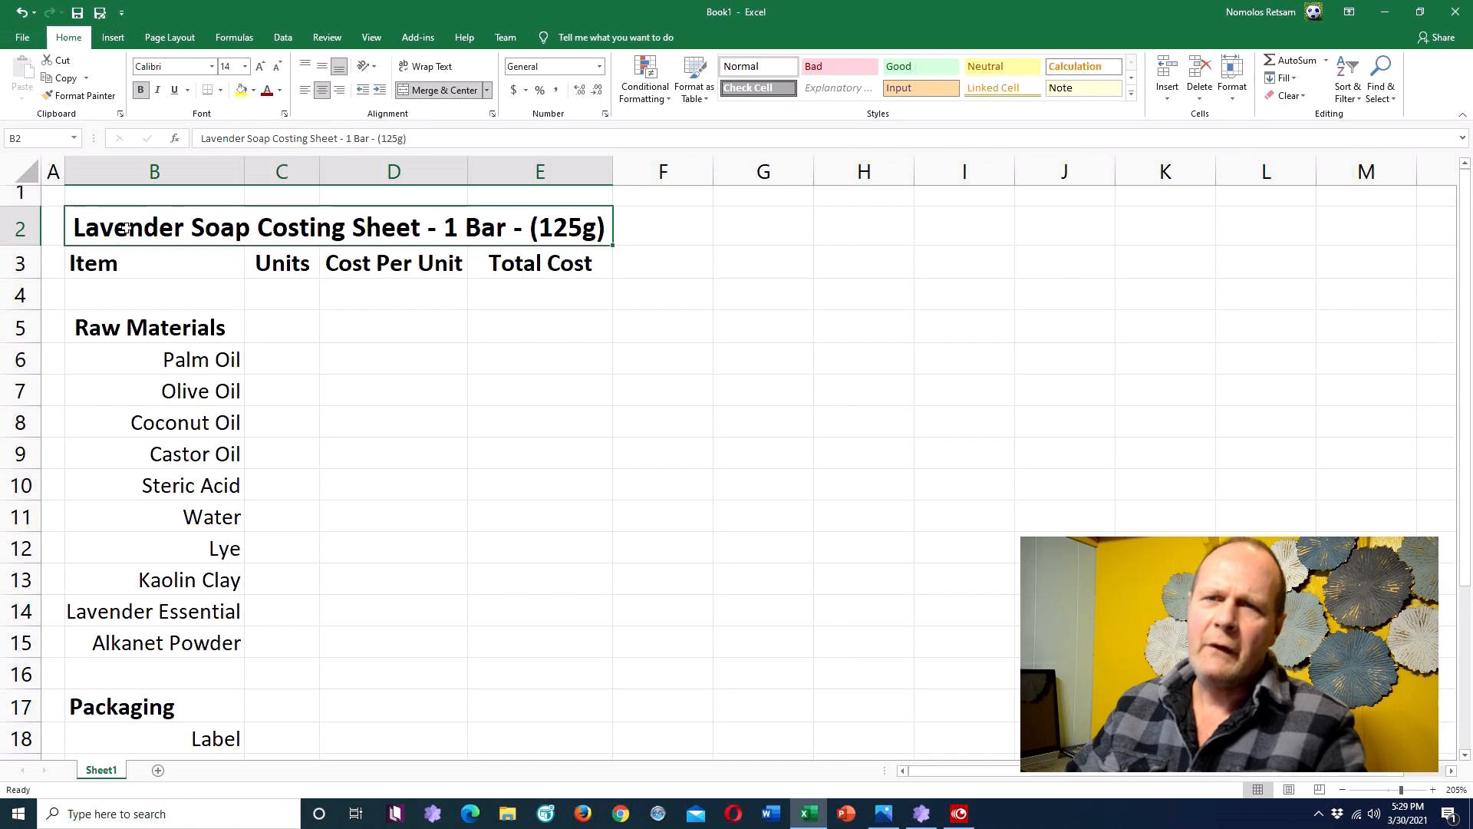
{"action": "left_click_drag", "start_coordinate": [128, 228], "coordinate": [394, 617]}
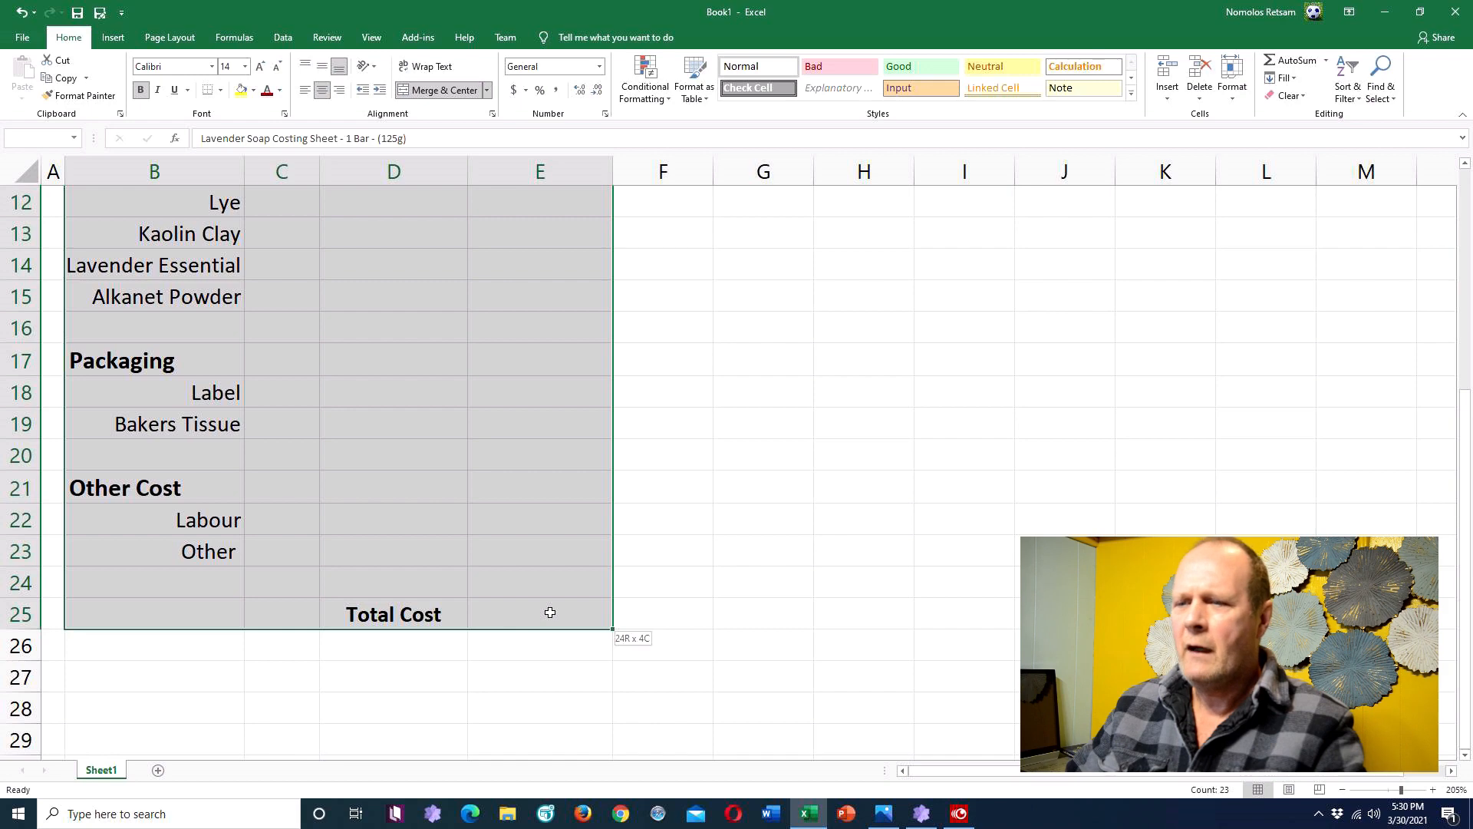
{"action": "left_click_drag", "start_coordinate": [550, 612], "coordinate": [550, 612]}
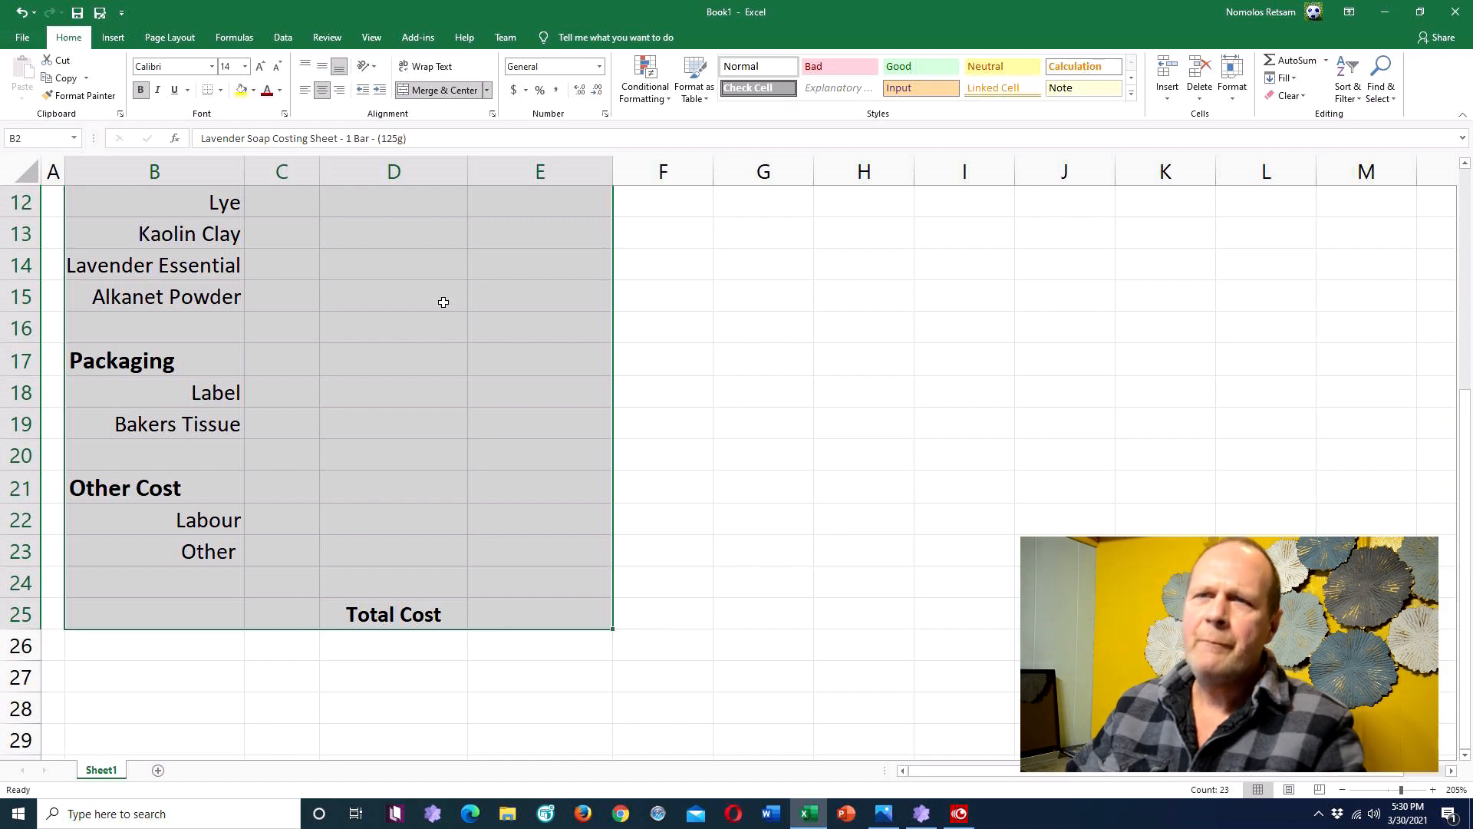
{"action": "left_click", "coordinate": [222, 90]}
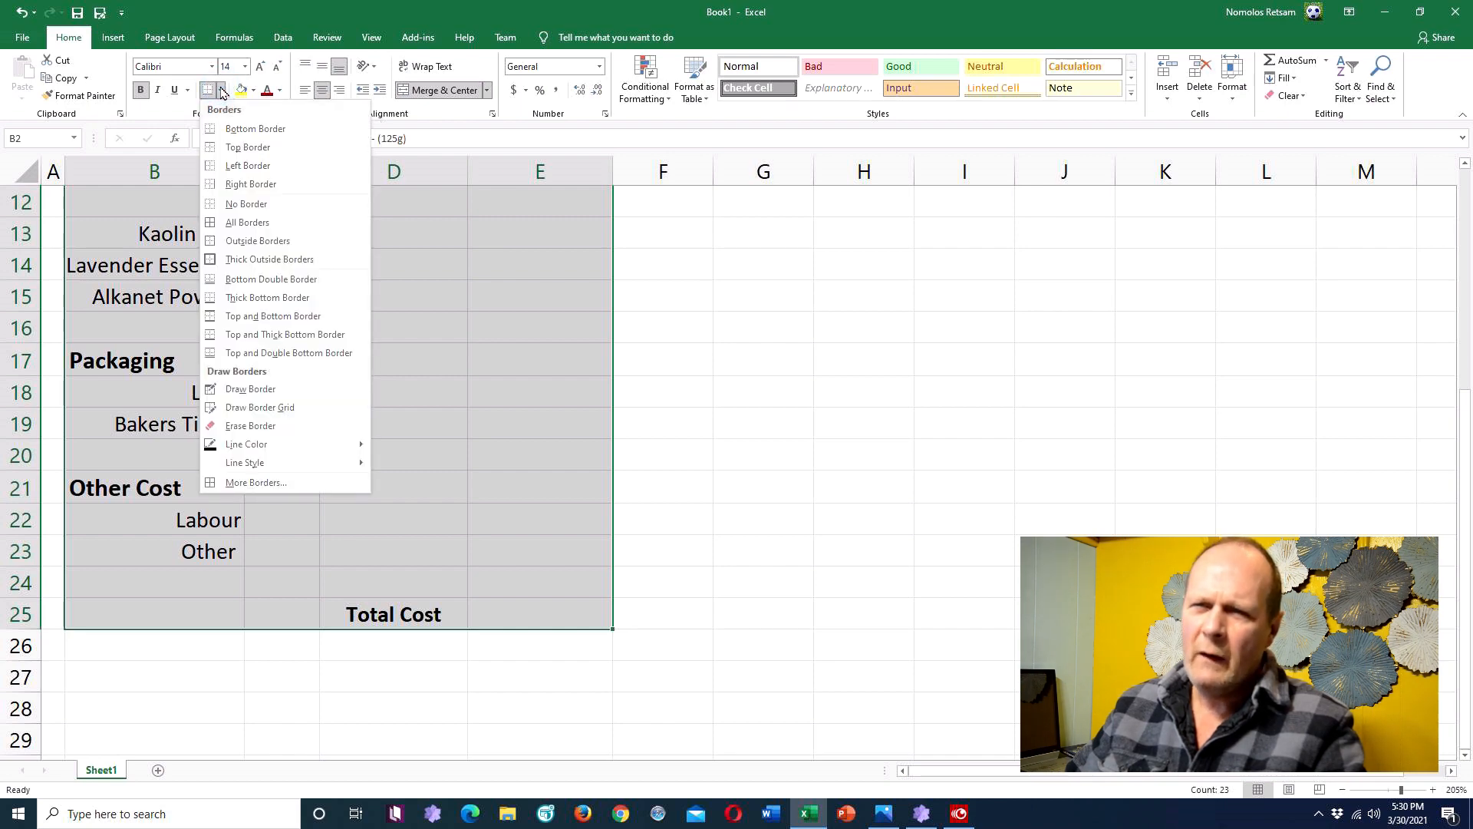
{"action": "left_click", "coordinate": [261, 222]}
{"action": "scroll", "coordinate": [445, 339], "scroll_direction": "up", "scroll_amount": 4}
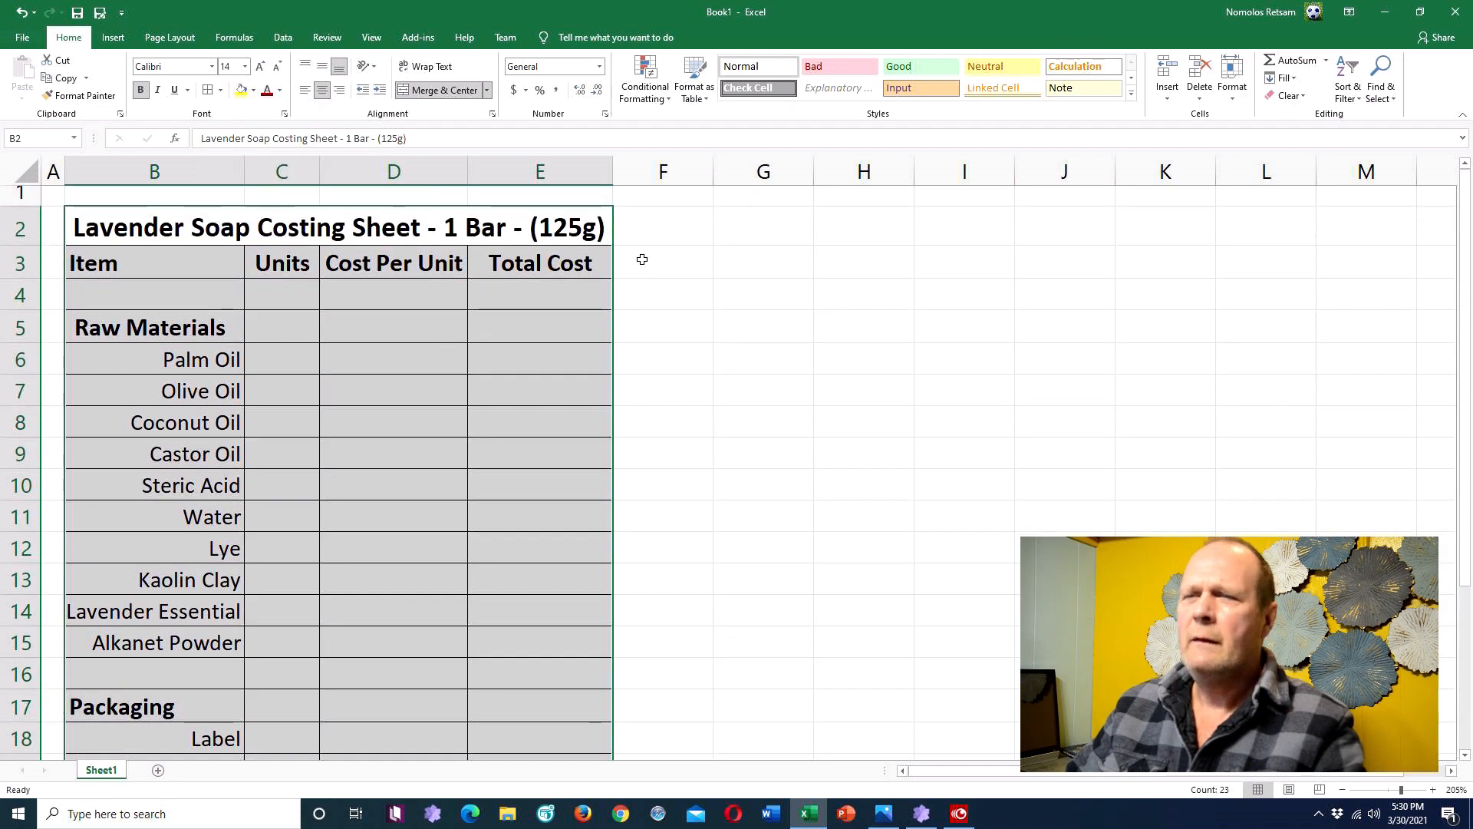
{"action": "left_click", "coordinate": [642, 259]}
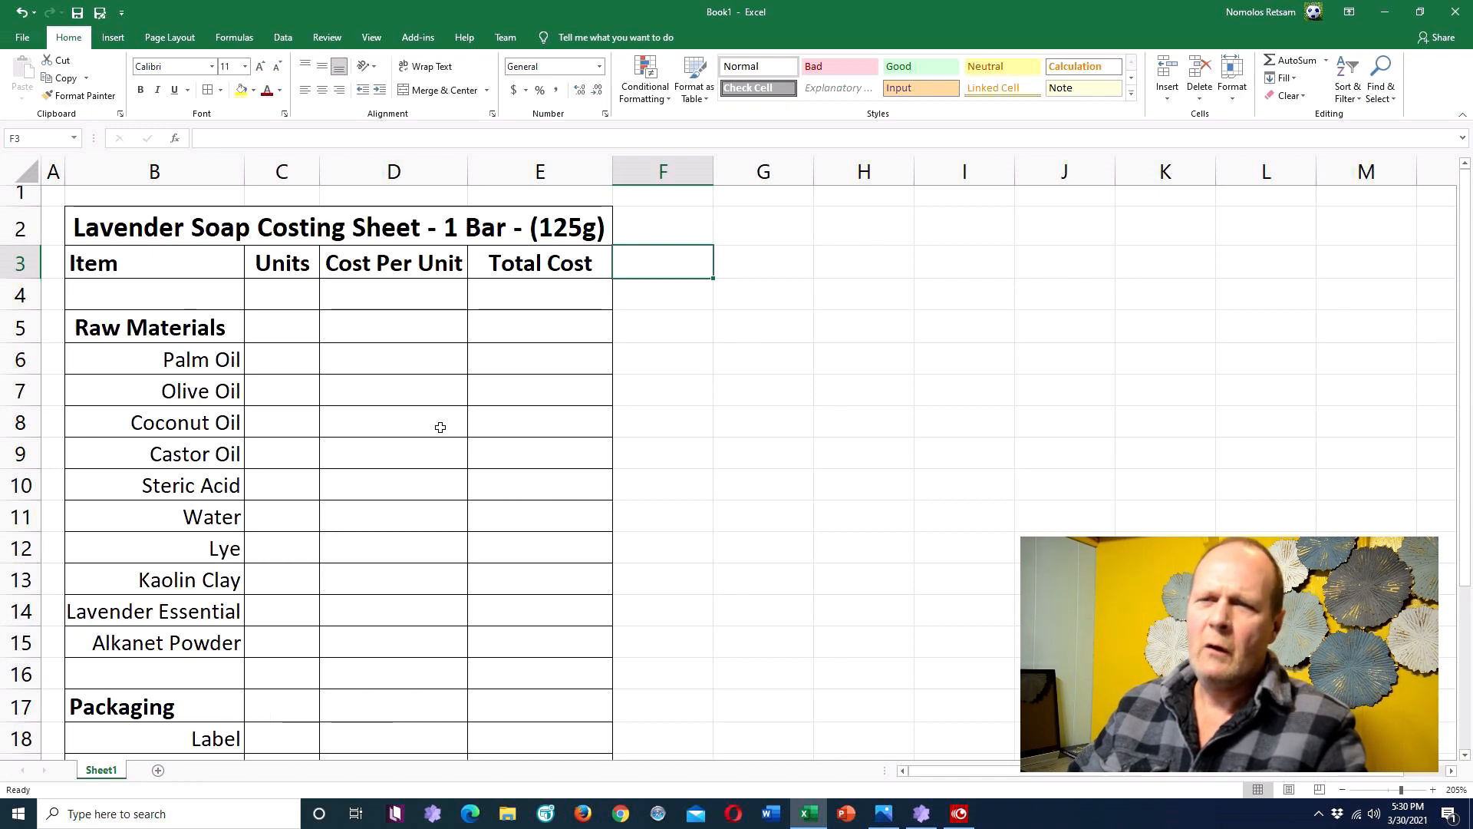
Step: Put a thick outside border around the merged title cell in row 2
{"action": "left_click", "coordinate": [141, 228]}
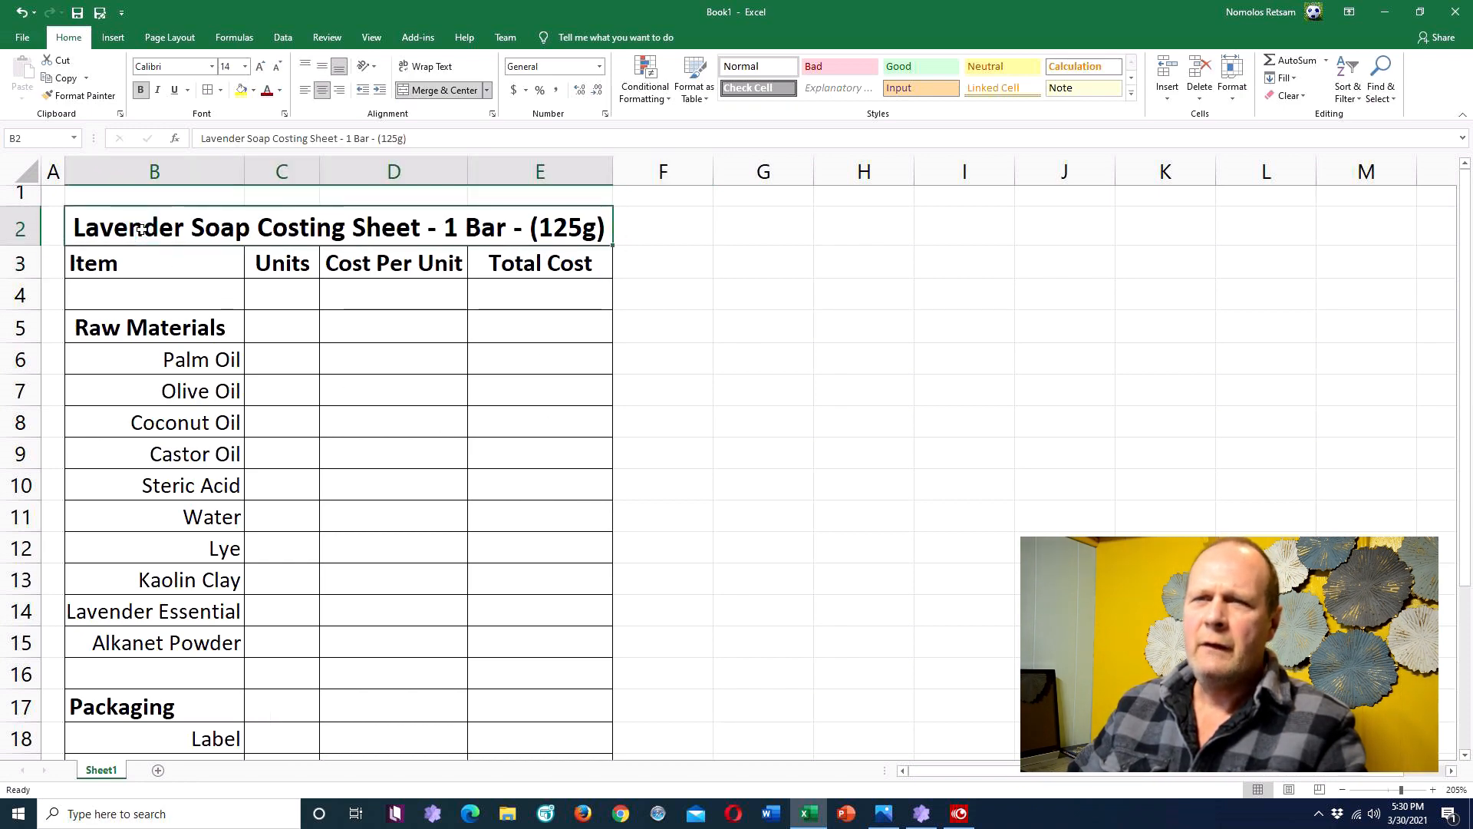
{"action": "left_click", "coordinate": [221, 91]}
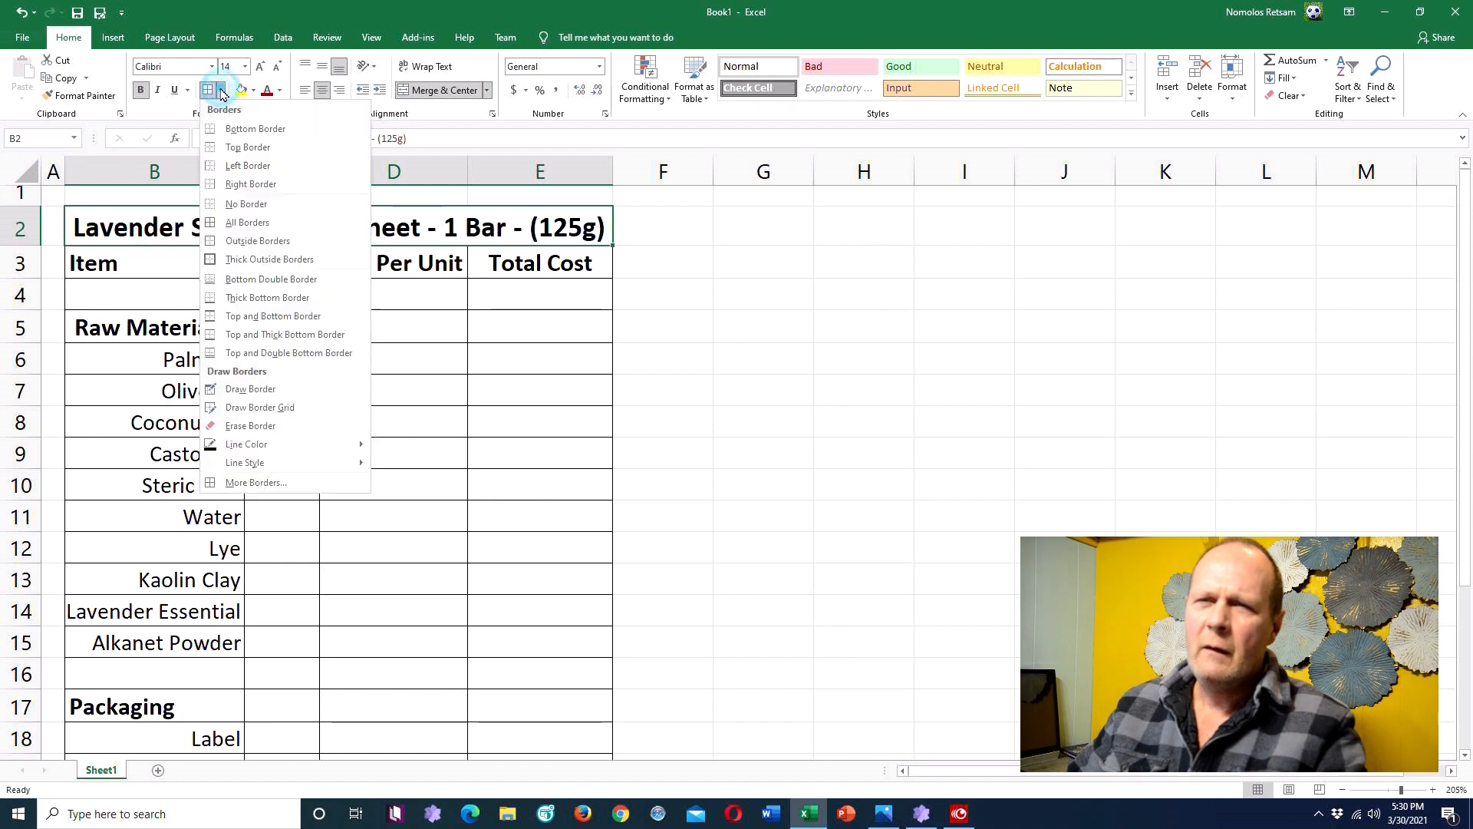
{"action": "left_click", "coordinate": [287, 260]}
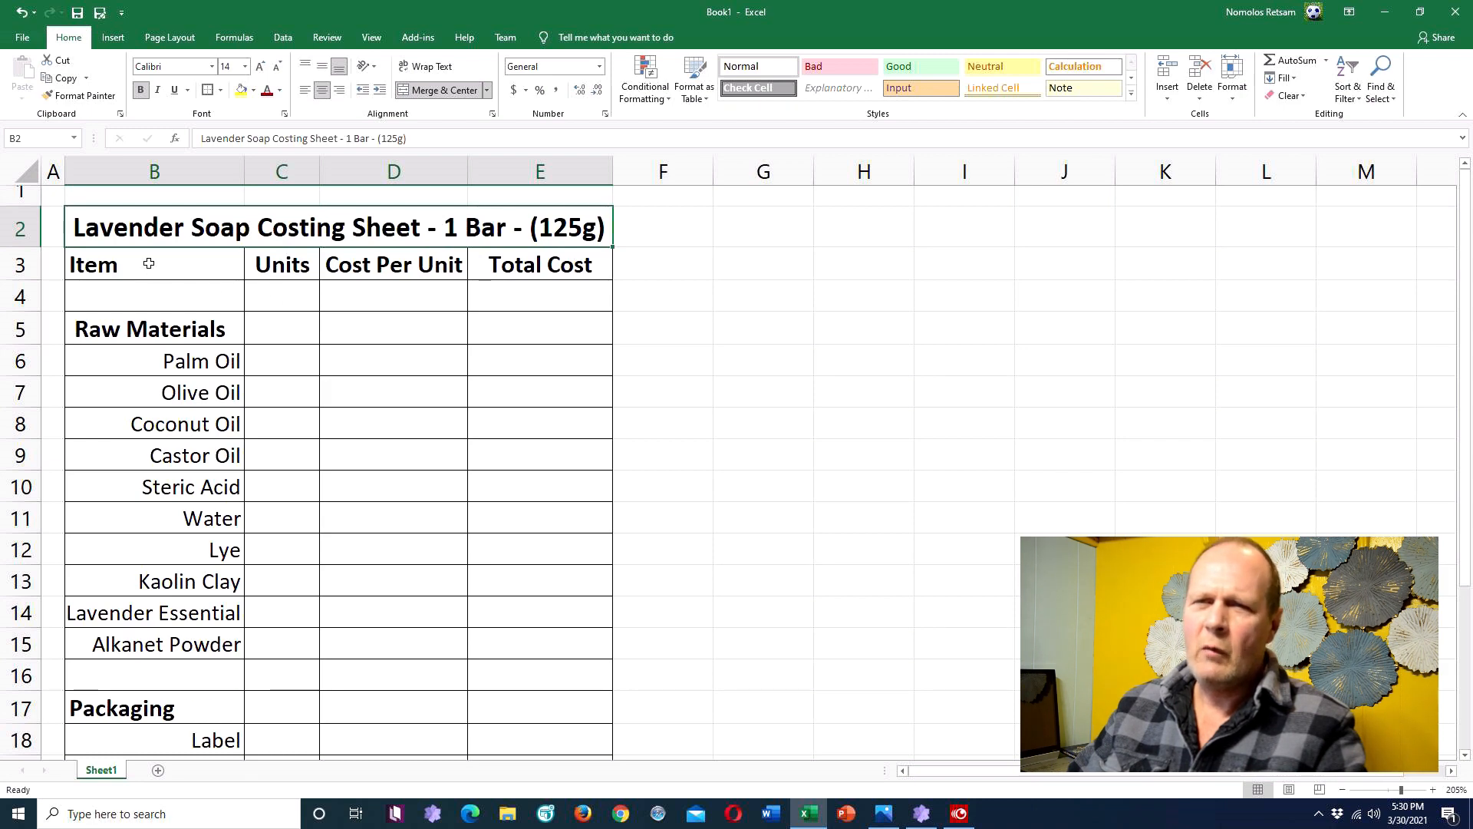
Step: Put a thick outside border around the table body from the Item heading to the Total Cost row, B3:E25
{"action": "left_click_drag", "start_coordinate": [148, 263], "coordinate": [531, 795]}
{"action": "left_click_drag", "start_coordinate": [531, 819], "coordinate": [539, 667]}
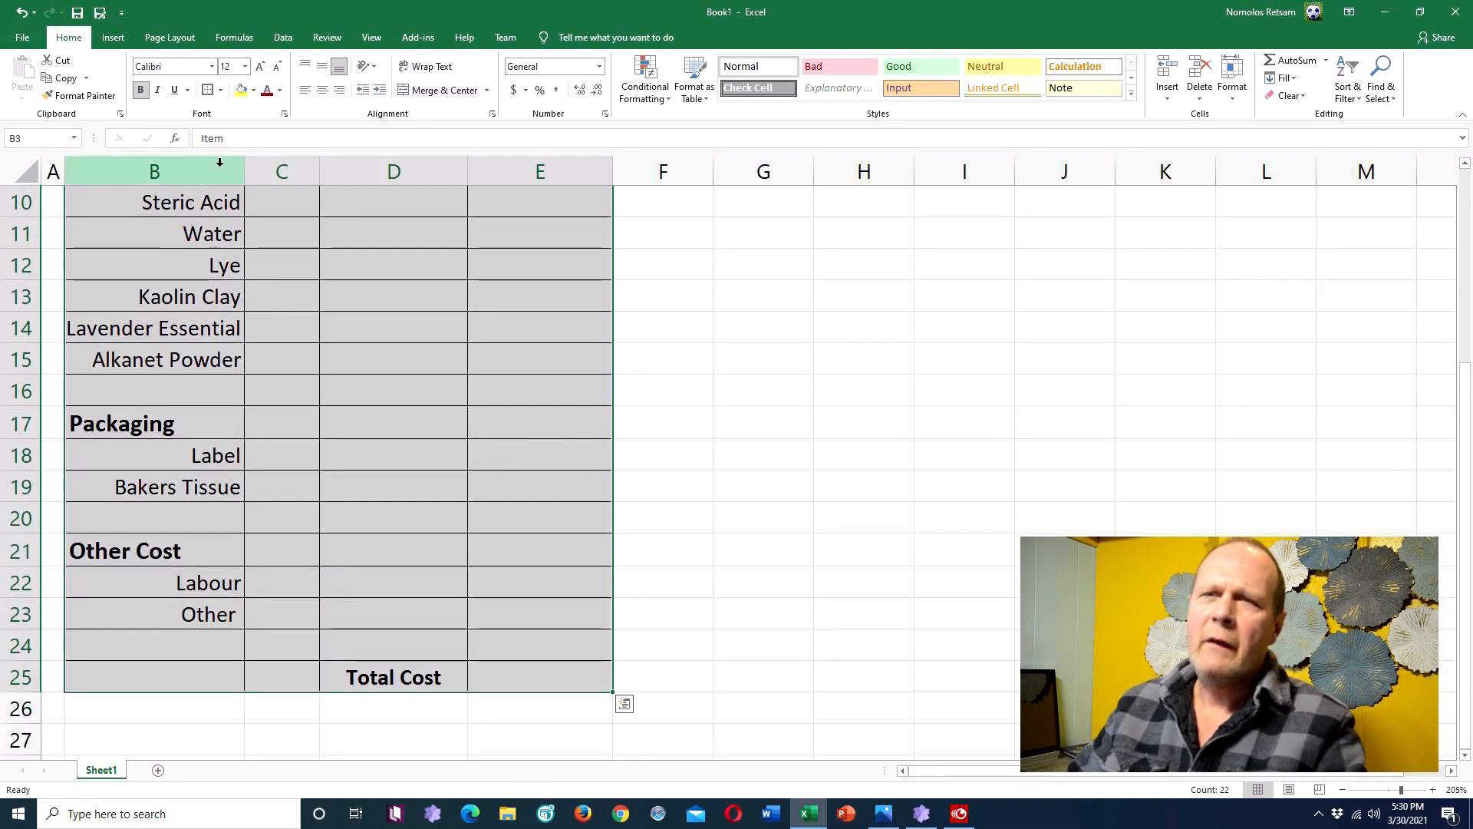
{"action": "left_click", "coordinate": [207, 89]}
{"action": "scroll", "coordinate": [275, 151], "scroll_direction": "up", "scroll_amount": 3}
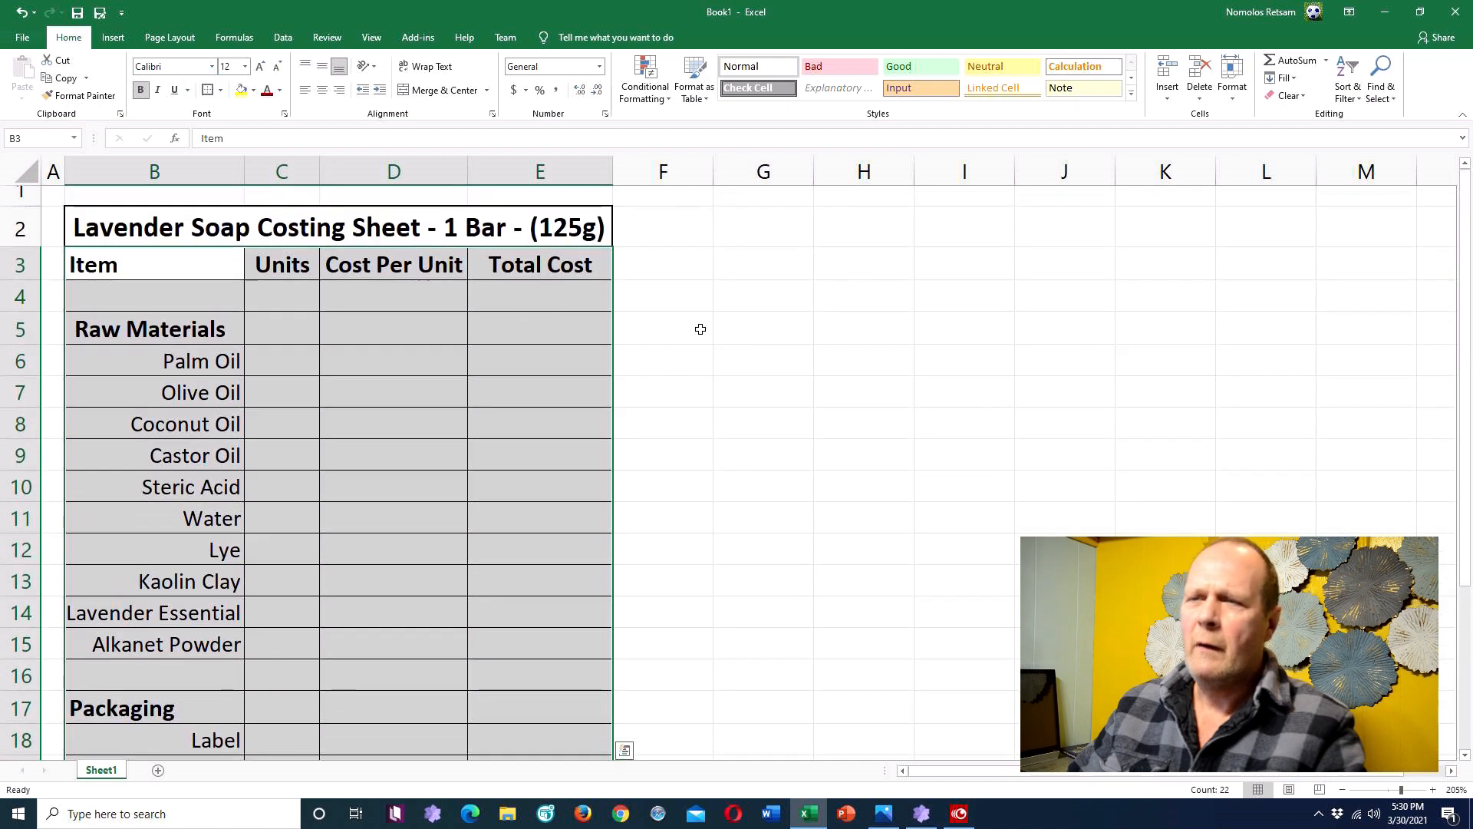
{"action": "left_click", "coordinate": [706, 333]}
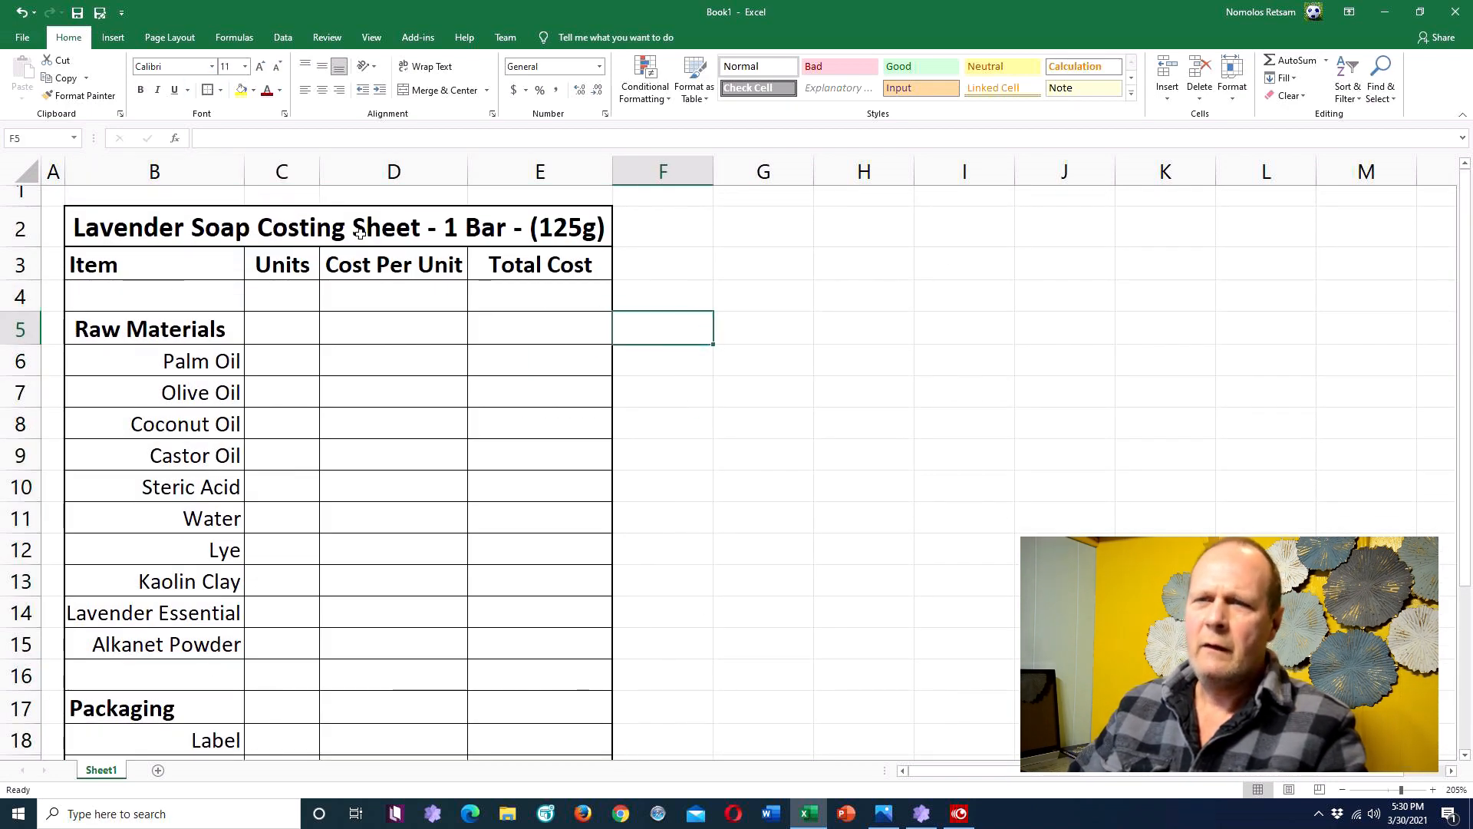
Step: Enter the Palm Oil units in C6 with the formula =171/4
{"action": "scroll", "coordinate": [722, 392], "scroll_direction": "down", "scroll_amount": 1}
{"action": "scroll", "coordinate": [720, 392], "scroll_direction": "up", "scroll_amount": 1}
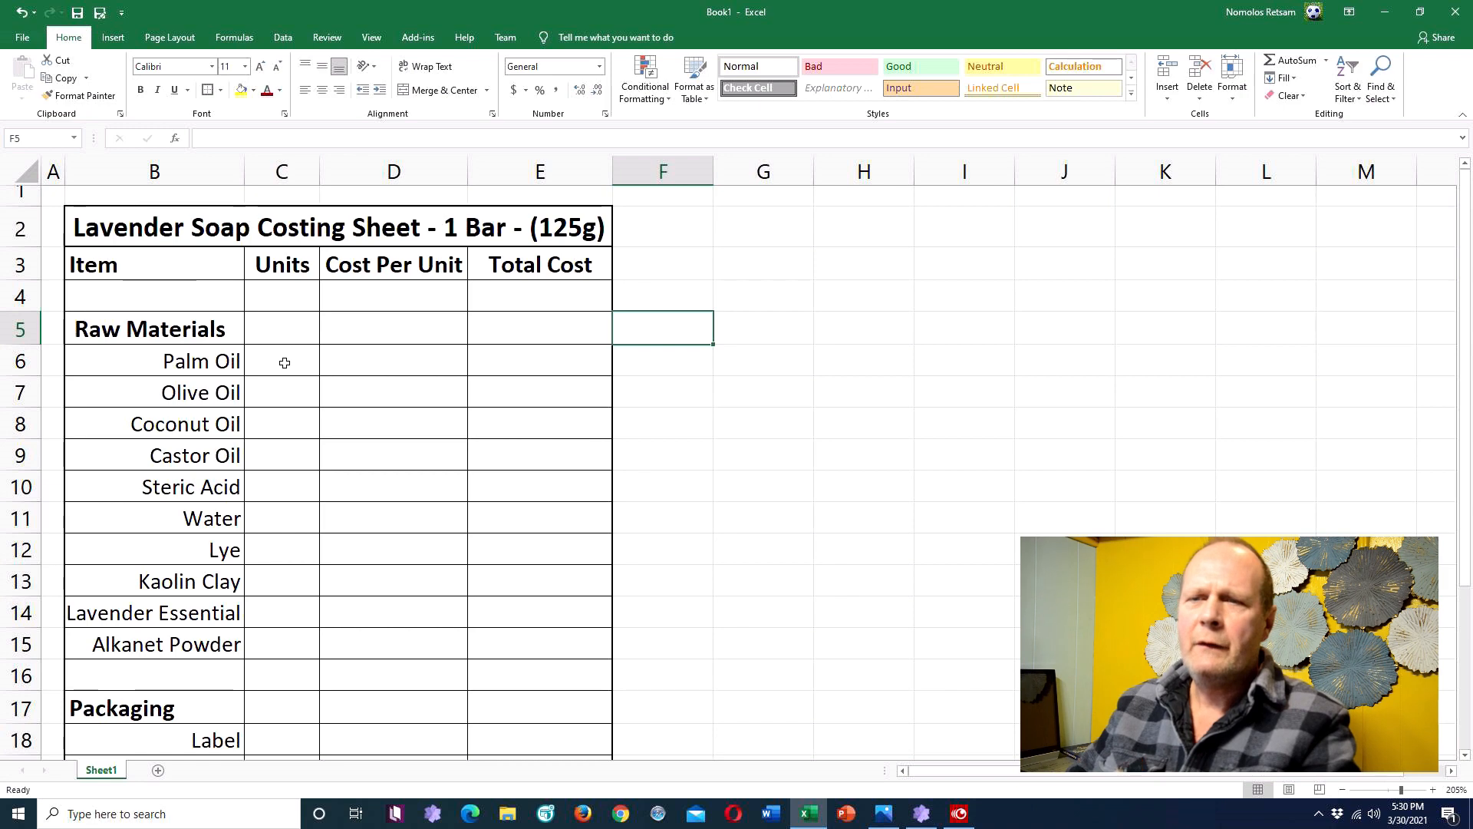
{"action": "scroll", "coordinate": [284, 362], "scroll_direction": "down", "scroll_amount": 4}
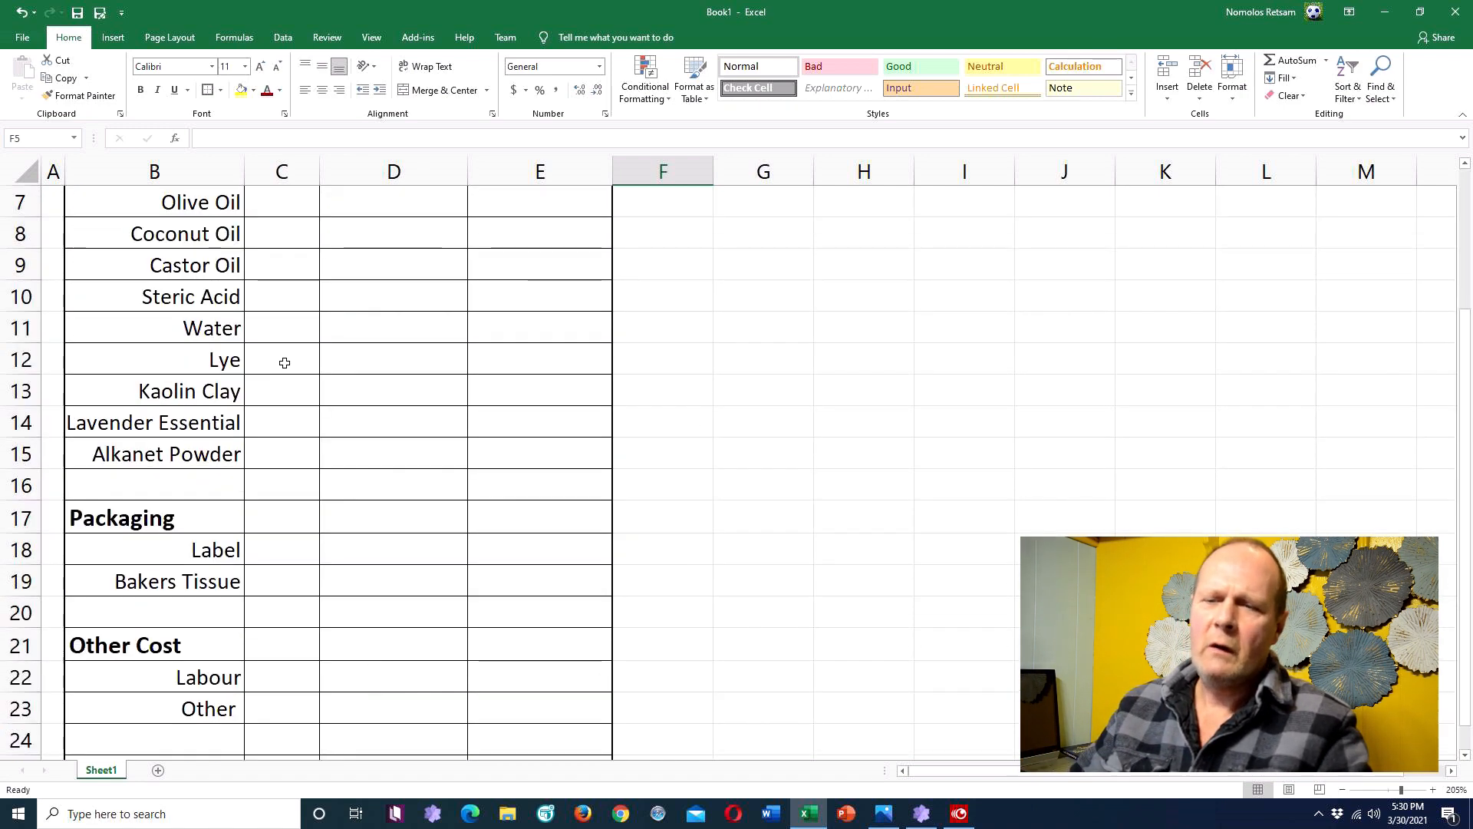
{"action": "scroll", "coordinate": [285, 362], "scroll_direction": "up", "scroll_amount": 4}
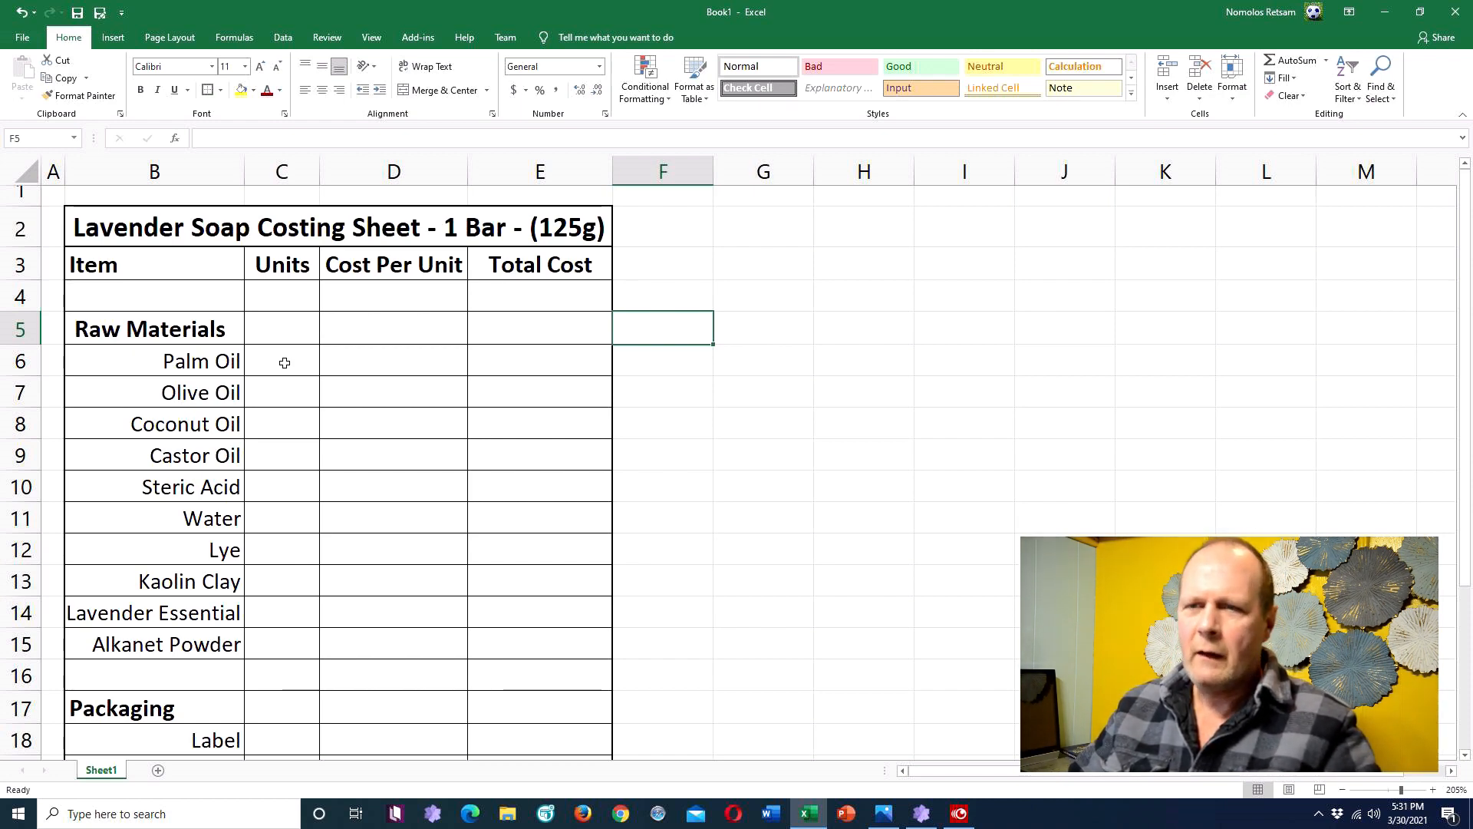
{"action": "left_click", "coordinate": [284, 363]}
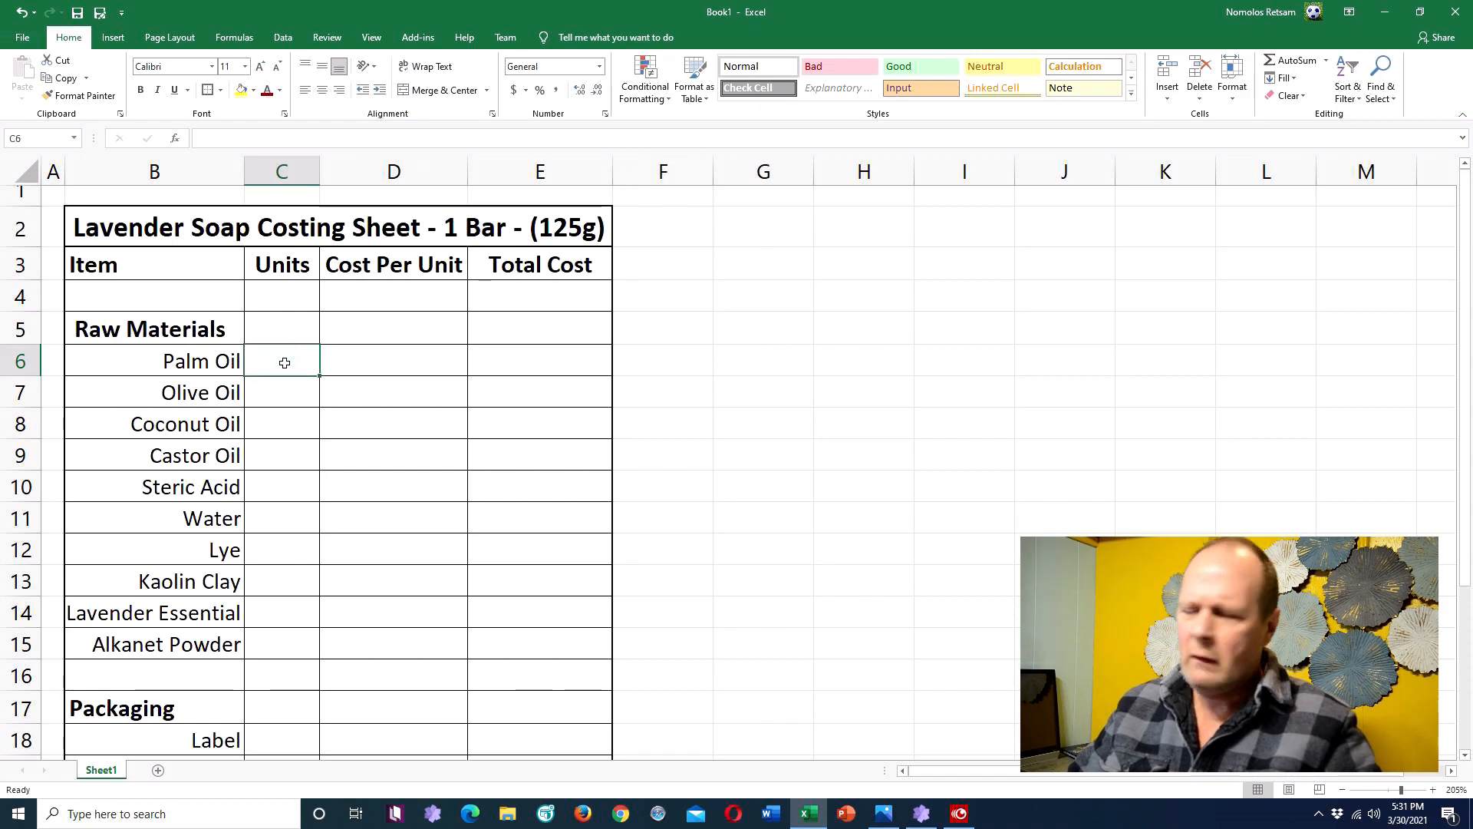
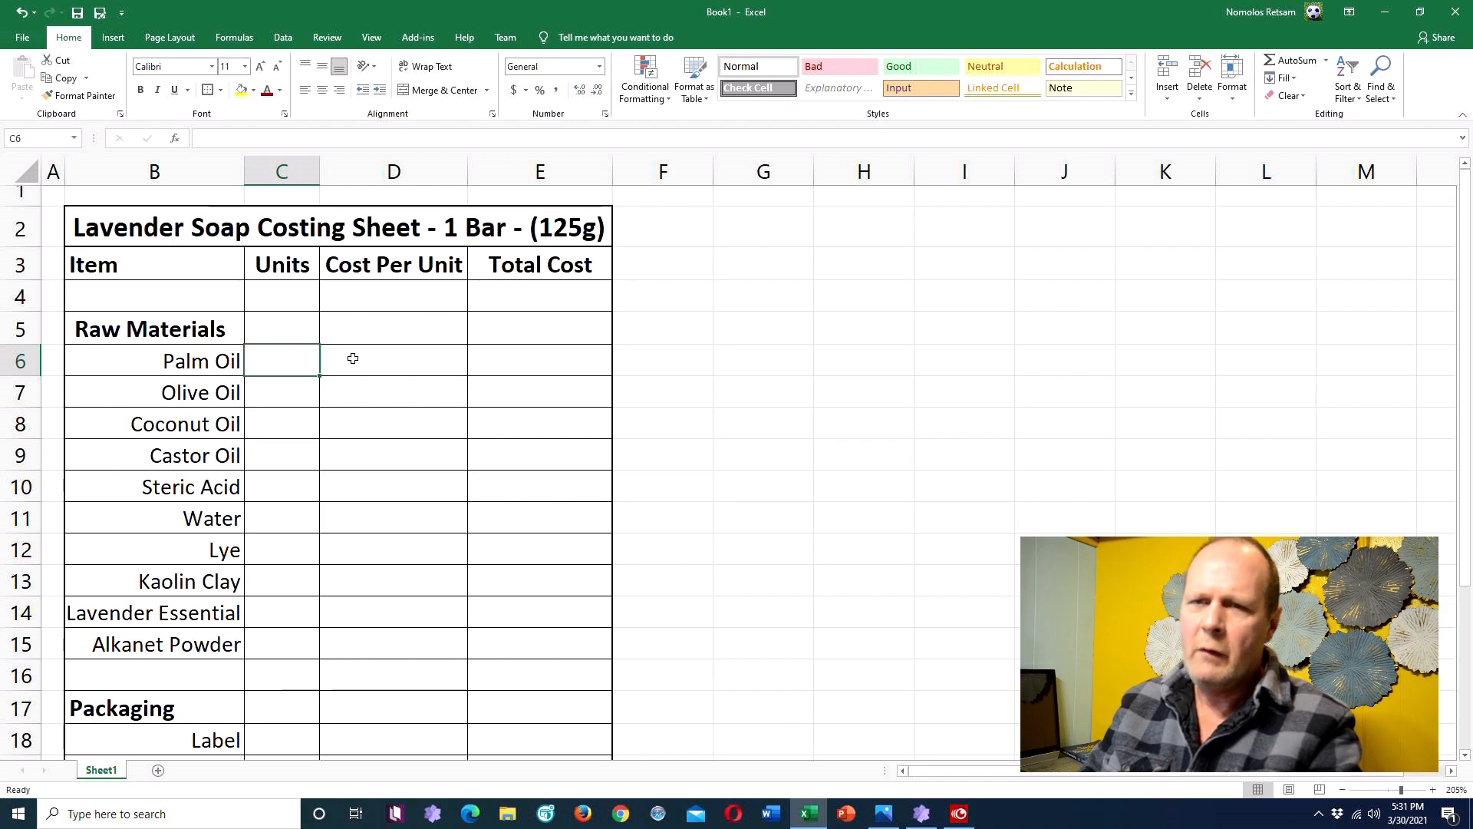
{"action": "type", "text": "="}
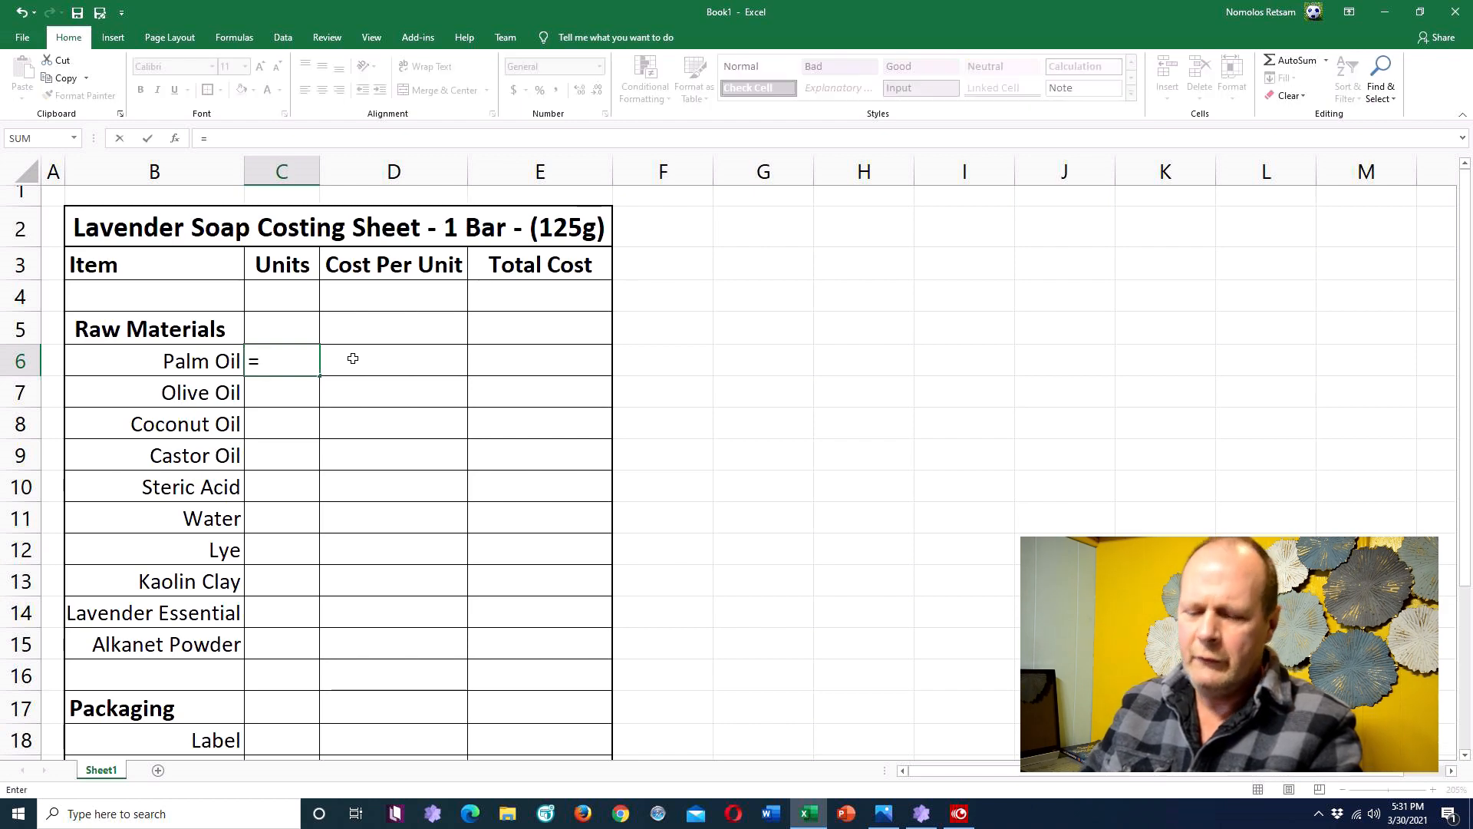
{"action": "type", "text": "171/4"}
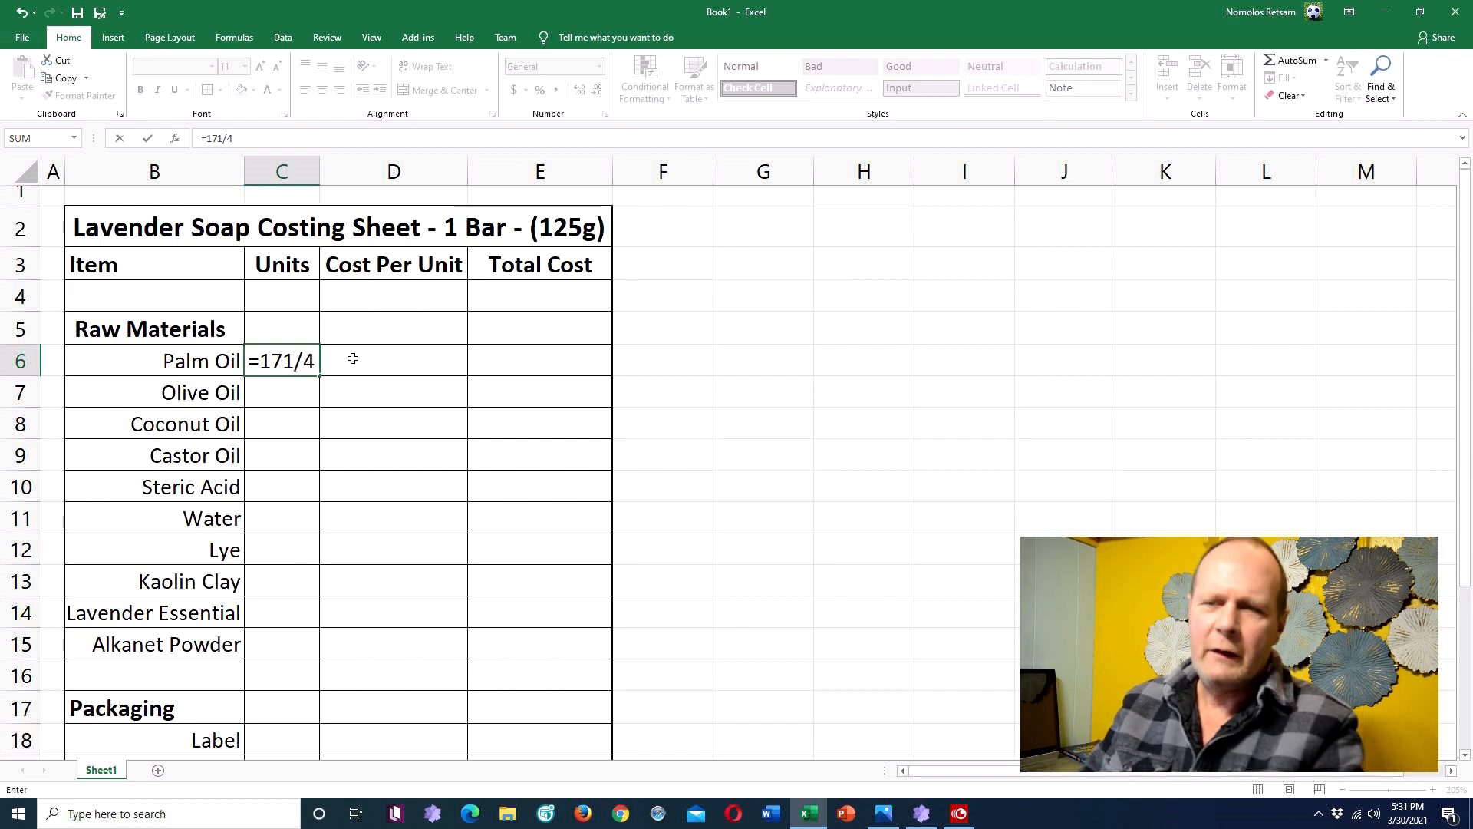
{"action": "key", "text": "Return"}
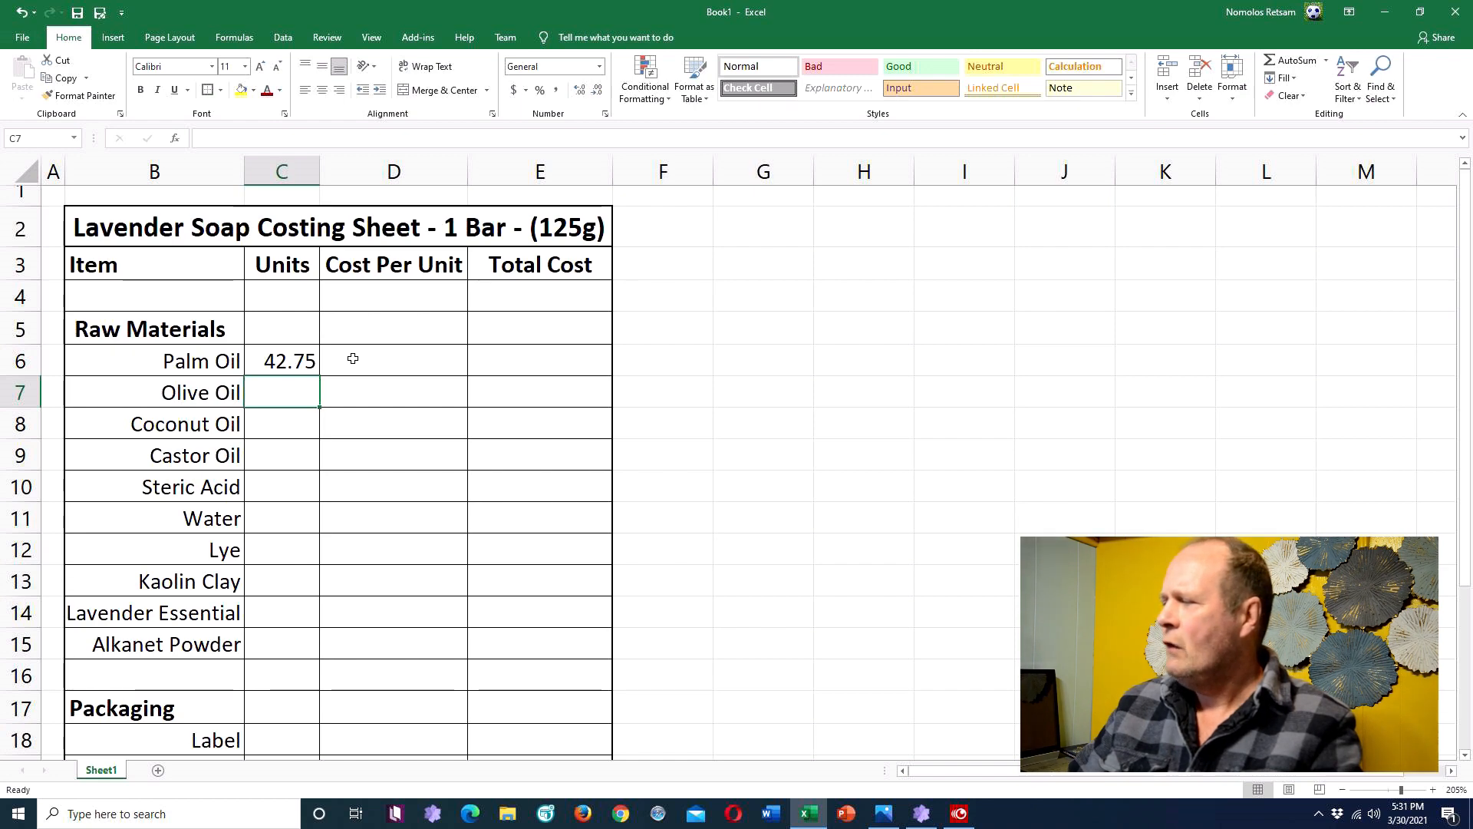
Step: Format the Units column C as Number with 1 decimal place and widen the column slightly
{"action": "left_click", "coordinate": [296, 357]}
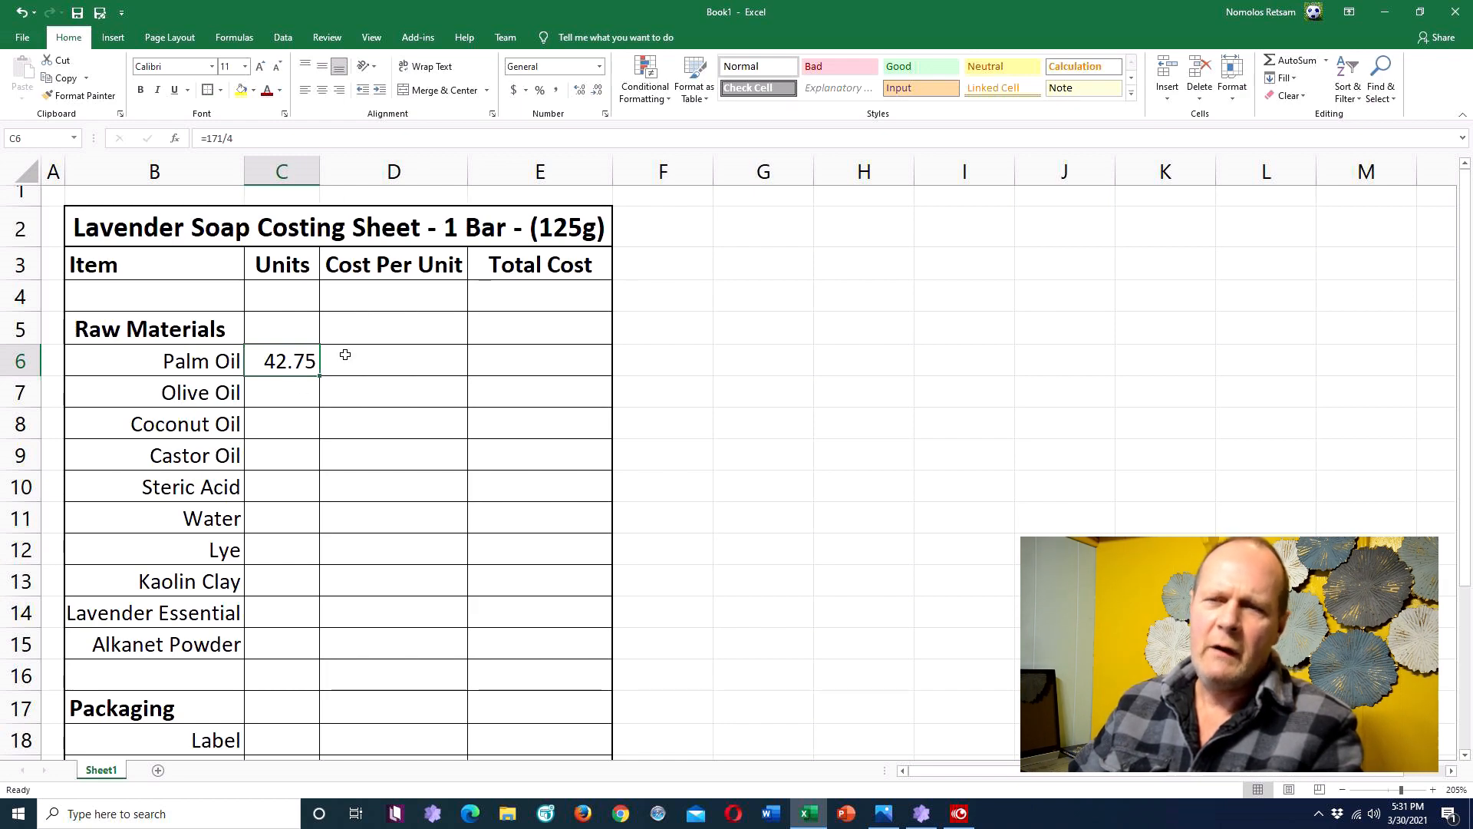
{"action": "right_click", "coordinate": [296, 171]}
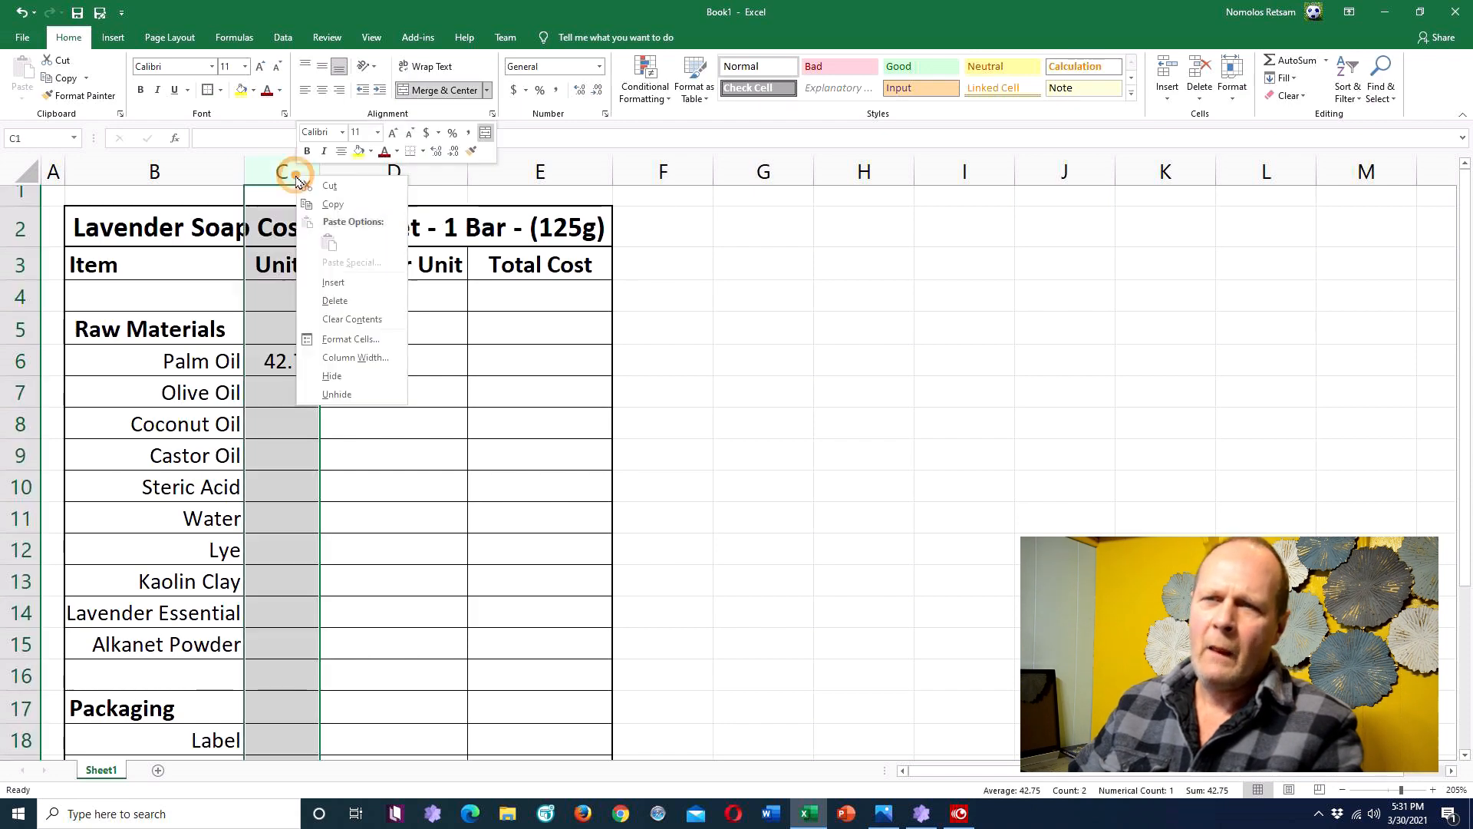
{"action": "left_click", "coordinate": [363, 342]}
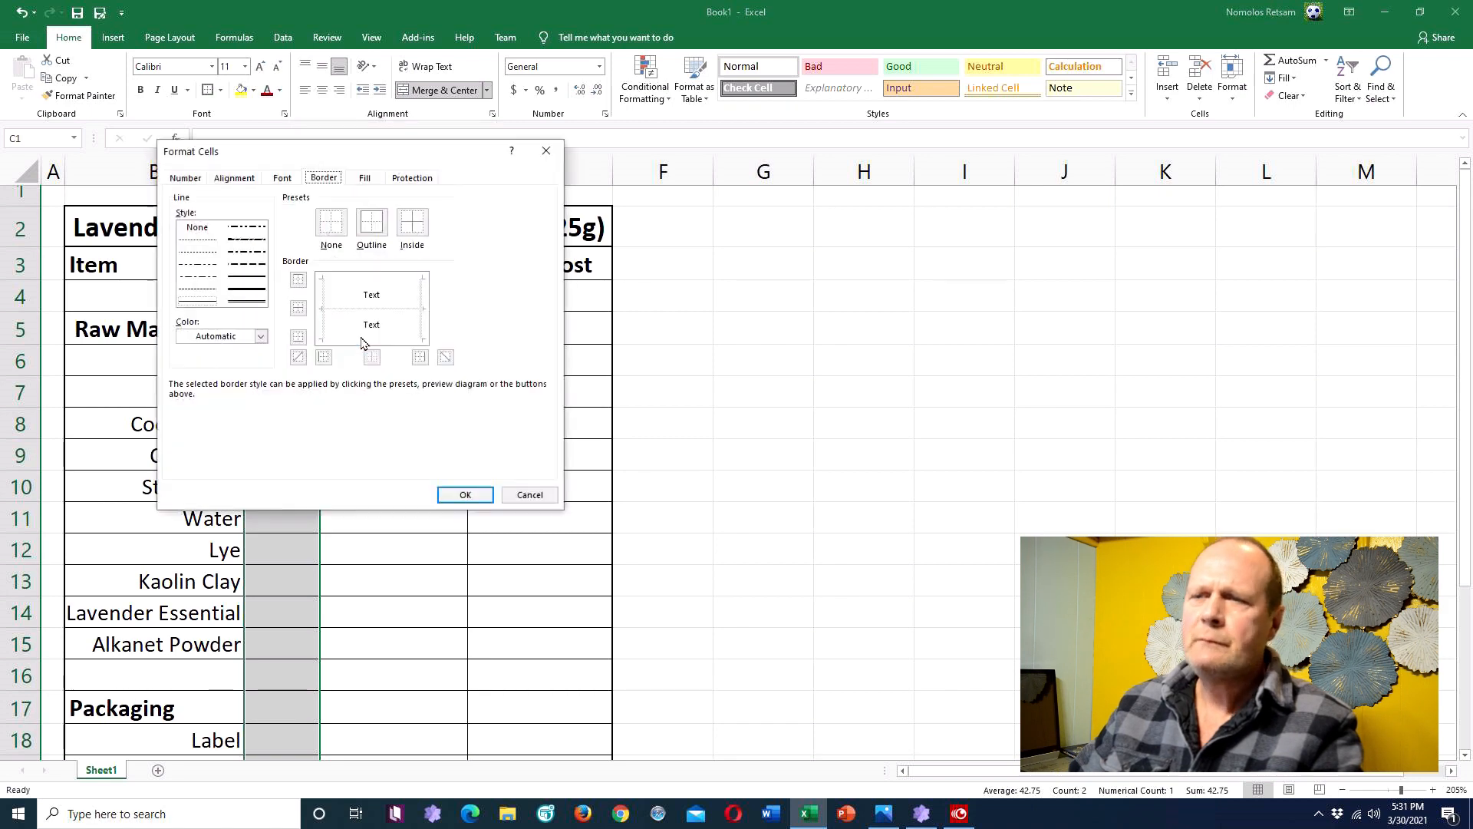
{"action": "left_click", "coordinate": [185, 178]}
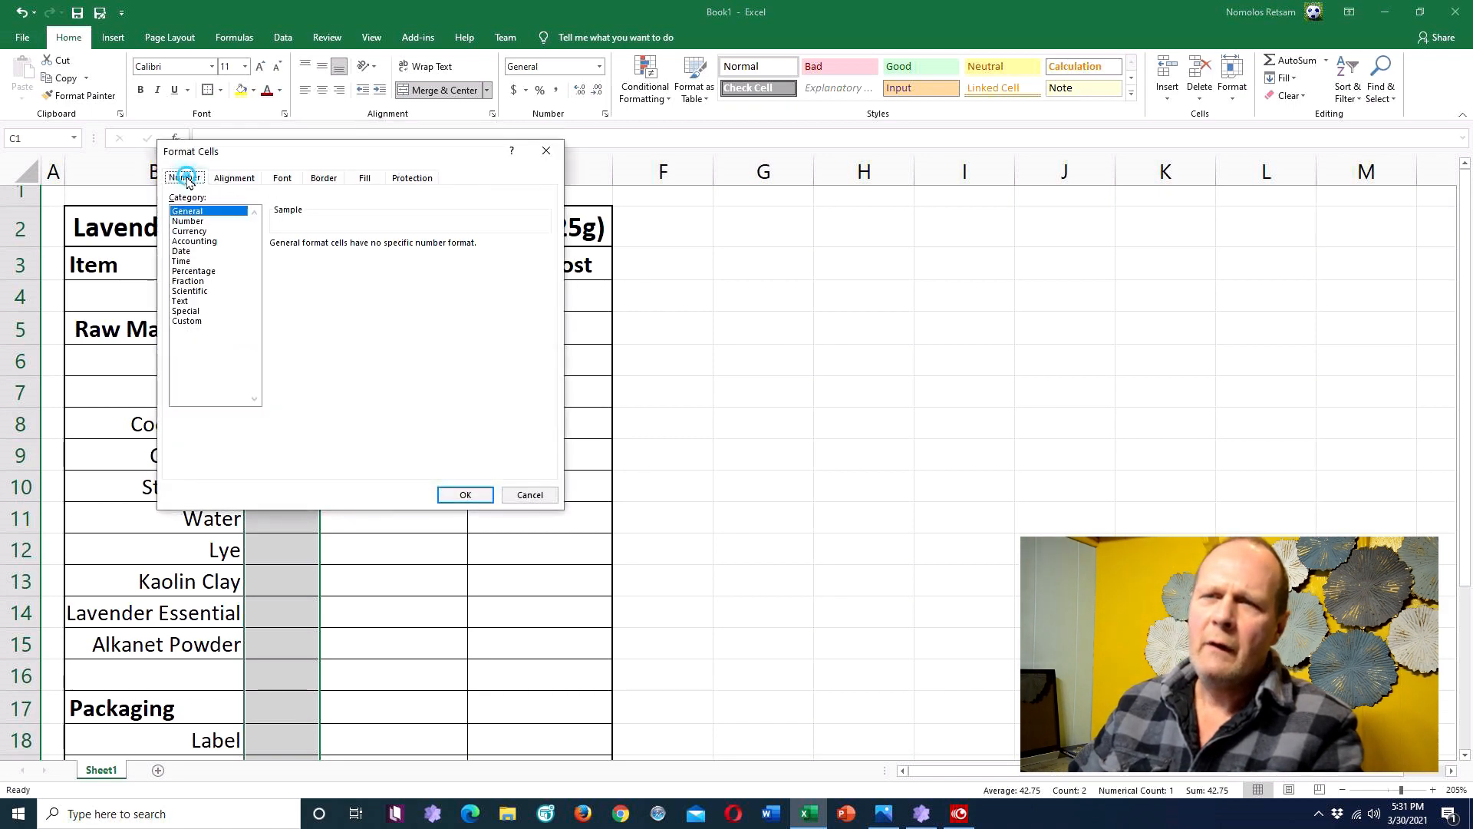
{"action": "left_click", "coordinate": [221, 222]}
{"action": "left_click", "coordinate": [376, 241]}
{"action": "left_click", "coordinate": [375, 242]}
{"action": "left_click", "coordinate": [375, 242]}
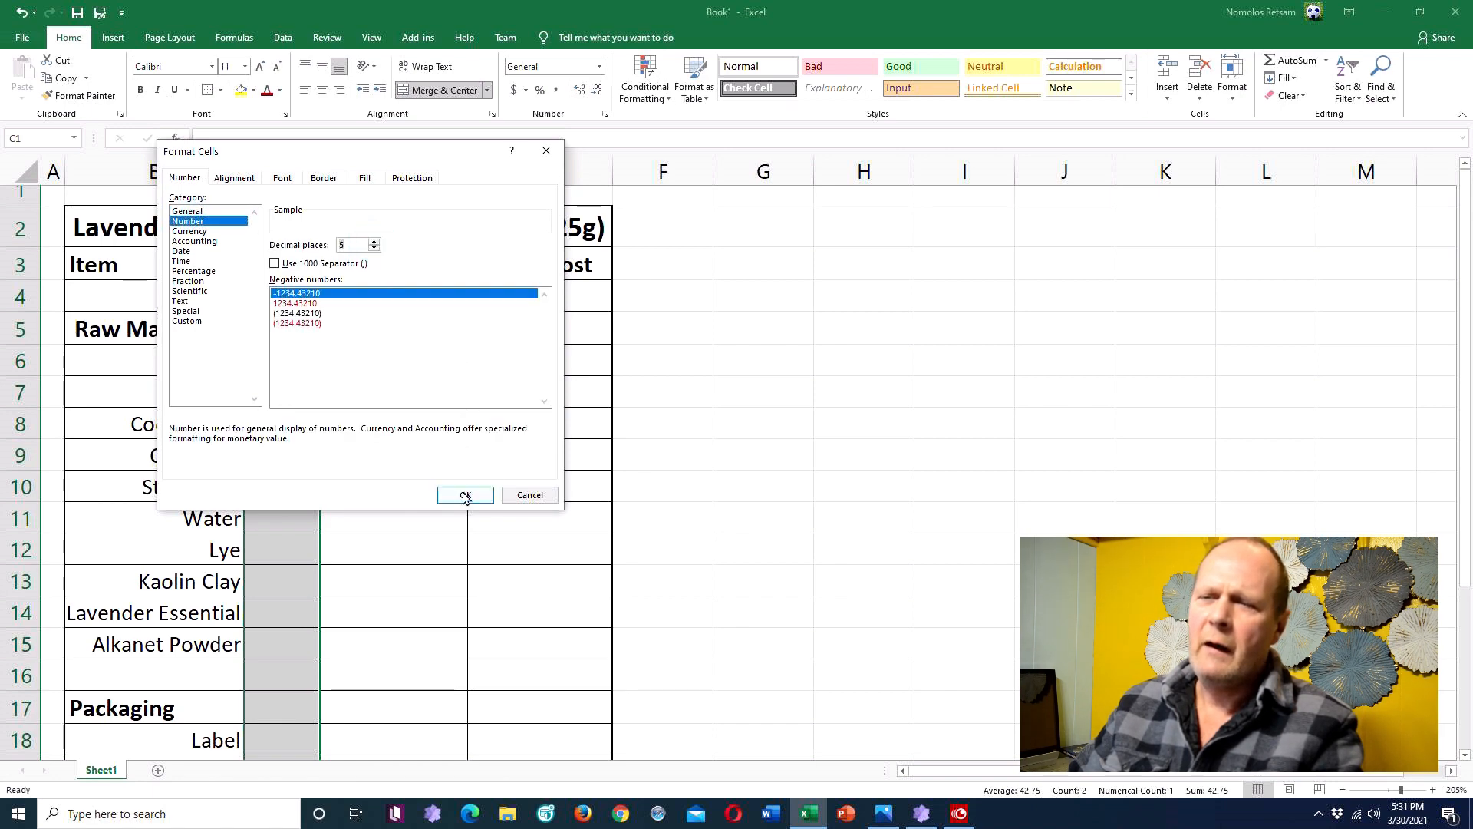
{"action": "left_click", "coordinate": [374, 242]}
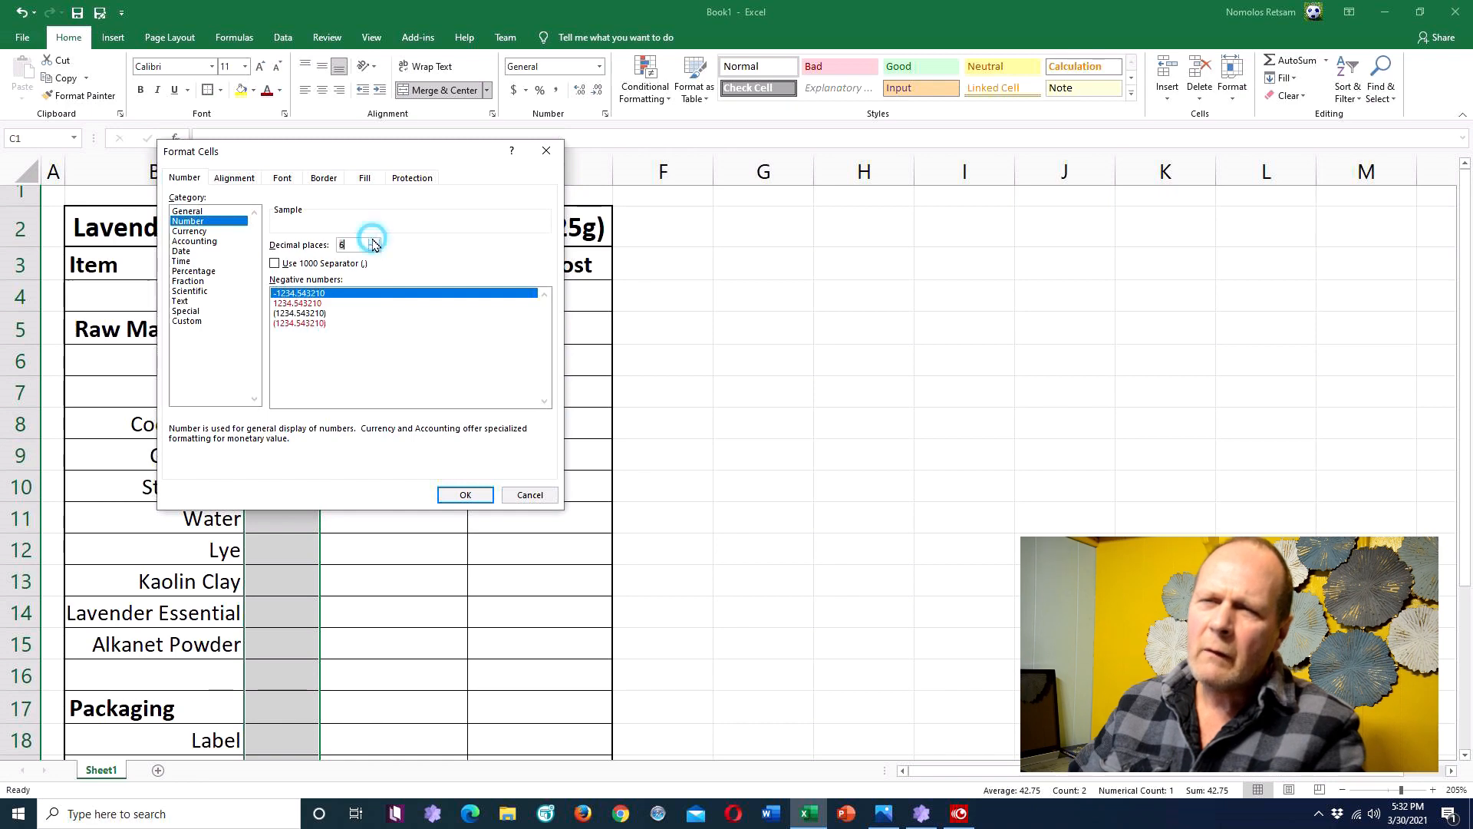
{"action": "left_click", "coordinate": [374, 248]}
{"action": "left_click", "coordinate": [374, 248]}
{"action": "left_click", "coordinate": [374, 248]}
{"action": "left_click", "coordinate": [374, 248]}
{"action": "left_click", "coordinate": [375, 248]}
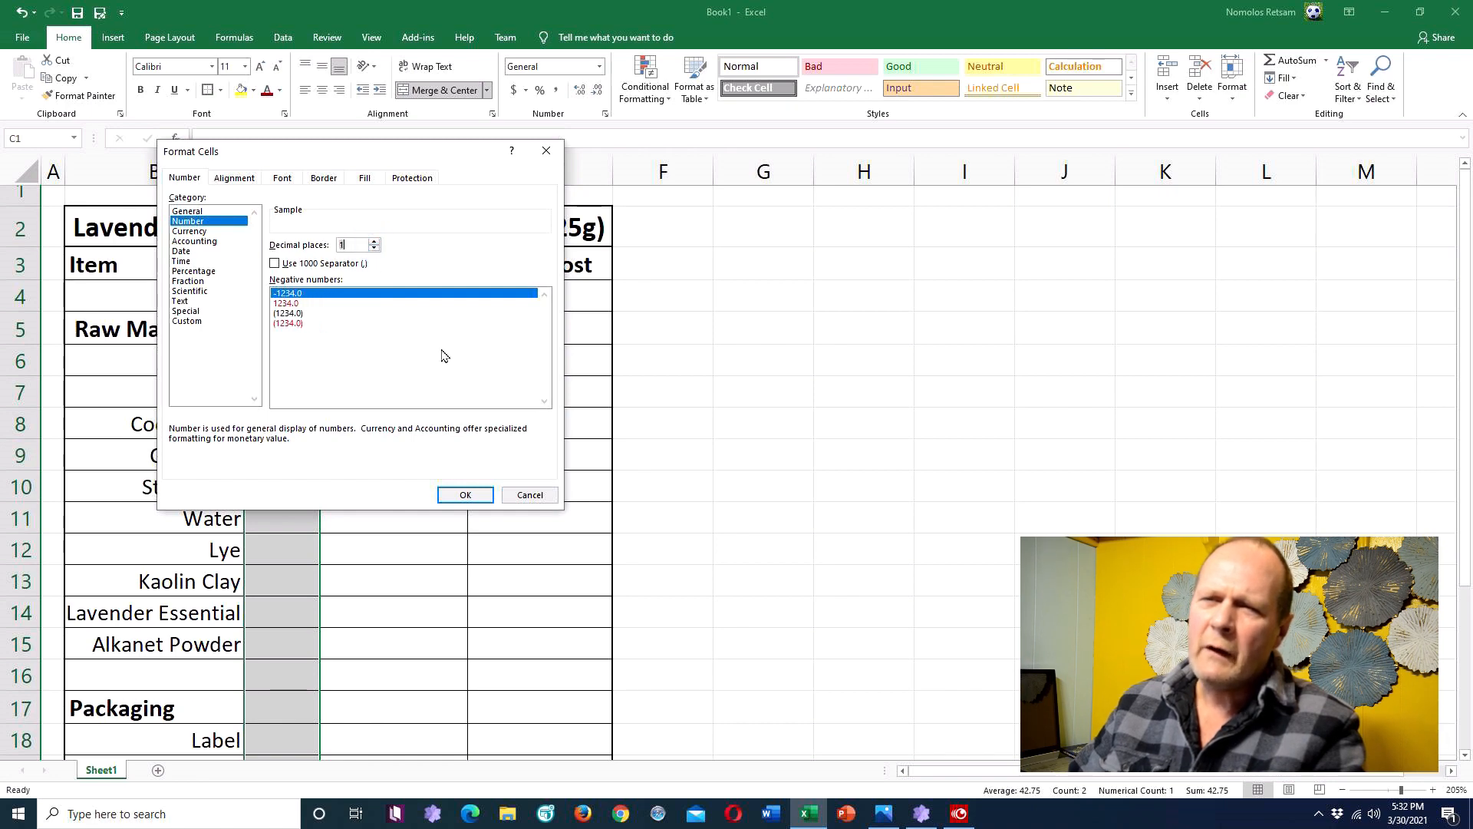
{"action": "left_click", "coordinate": [466, 494]}
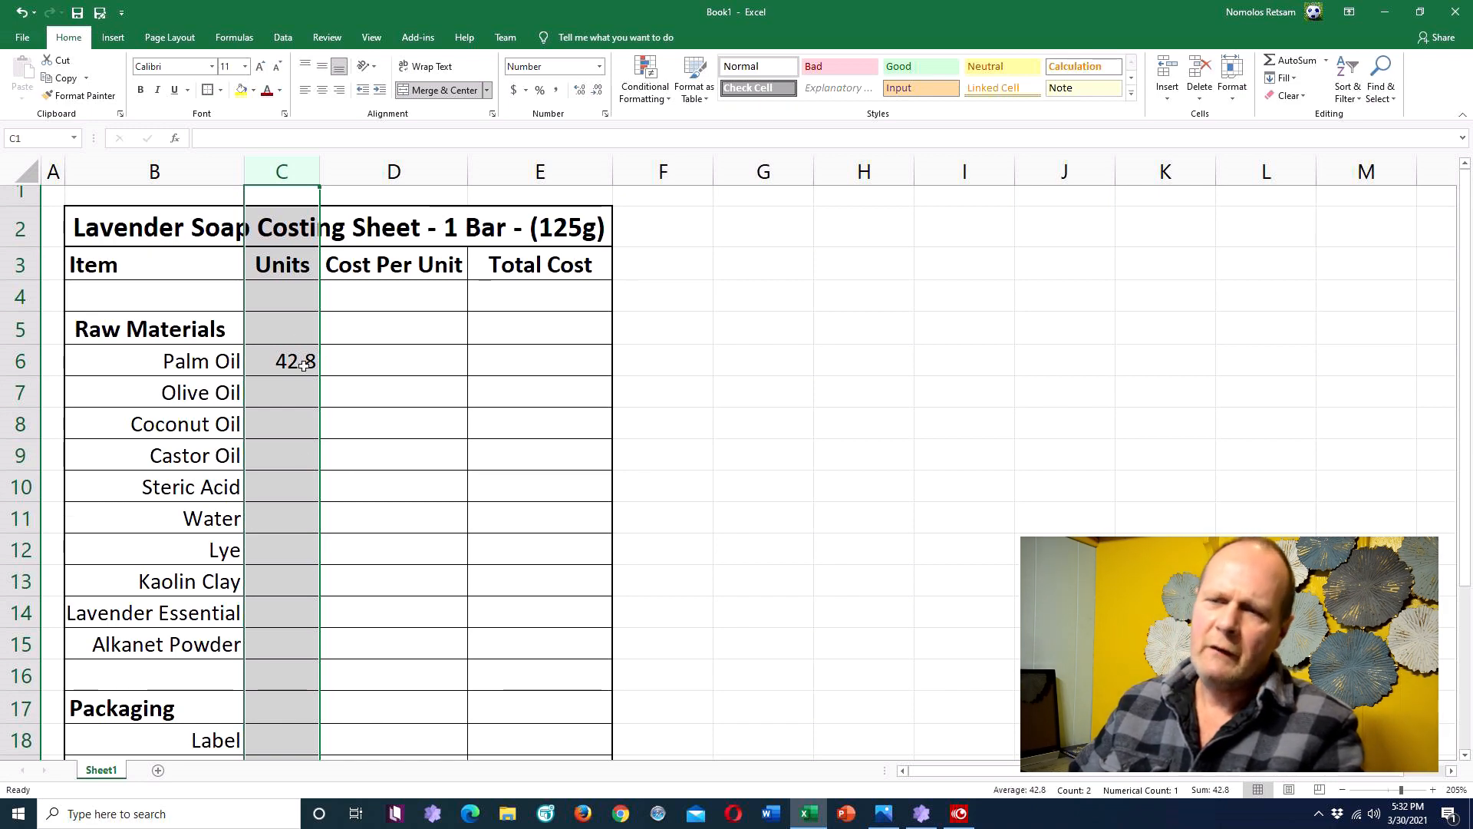
{"action": "left_click_drag", "start_coordinate": [323, 167], "coordinate": [328, 168]}
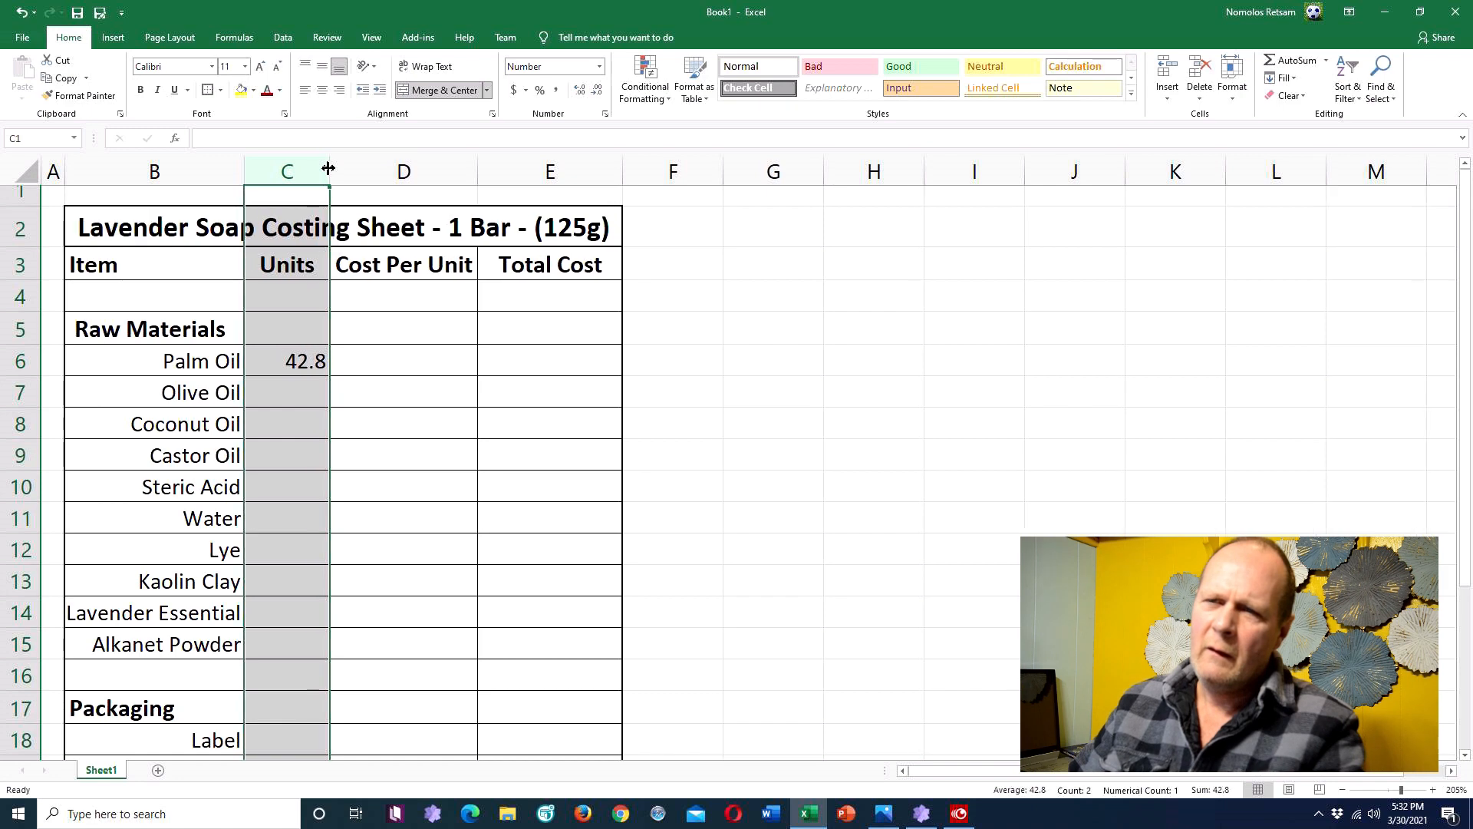
Step: Enter the Olive Oil units in C7 as =144/4 and the Coconut Oil units in C8 as =90/4
{"action": "left_click", "coordinate": [297, 388]}
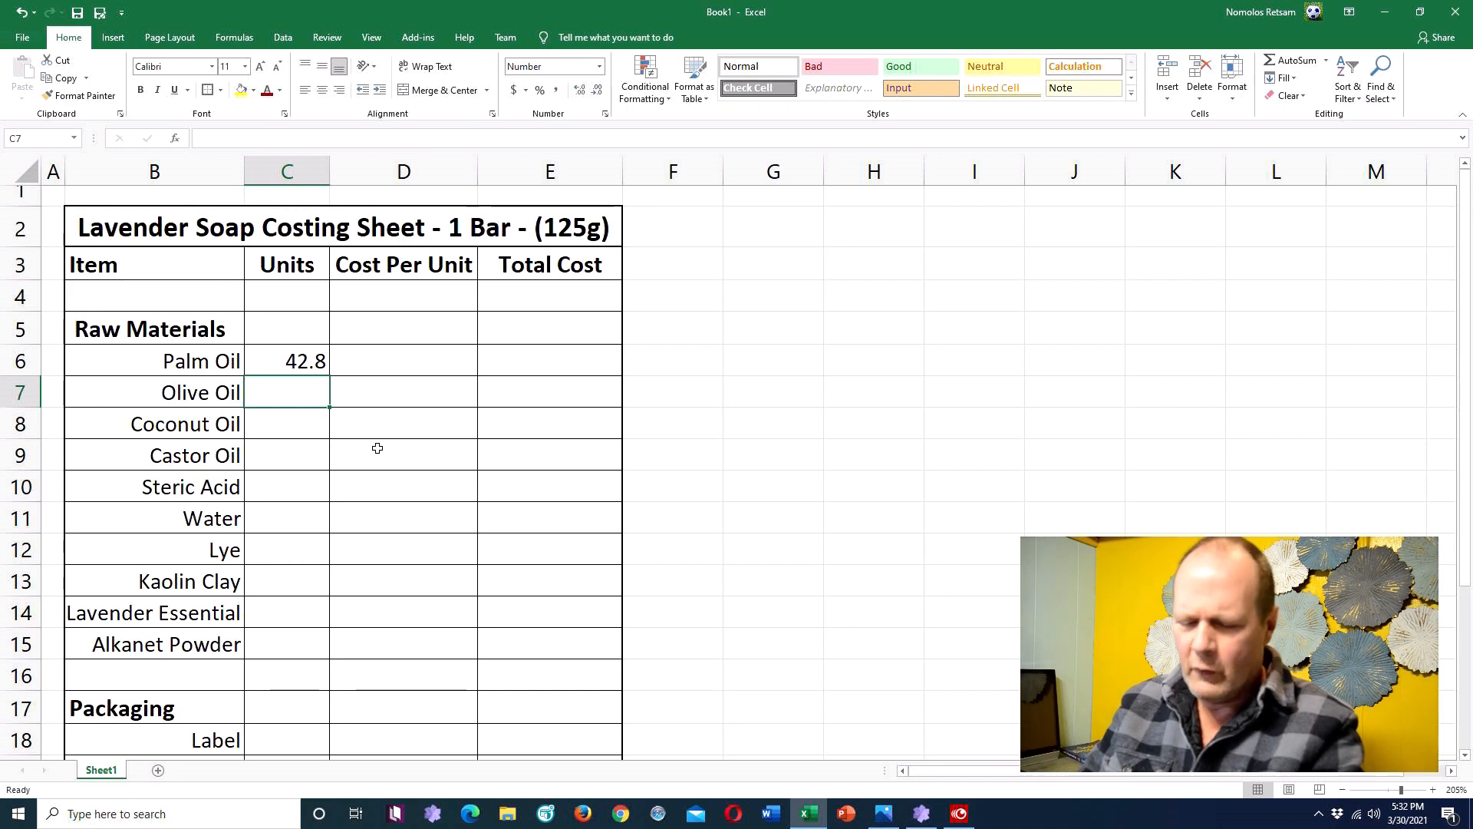
{"action": "type", "text": "=1"}
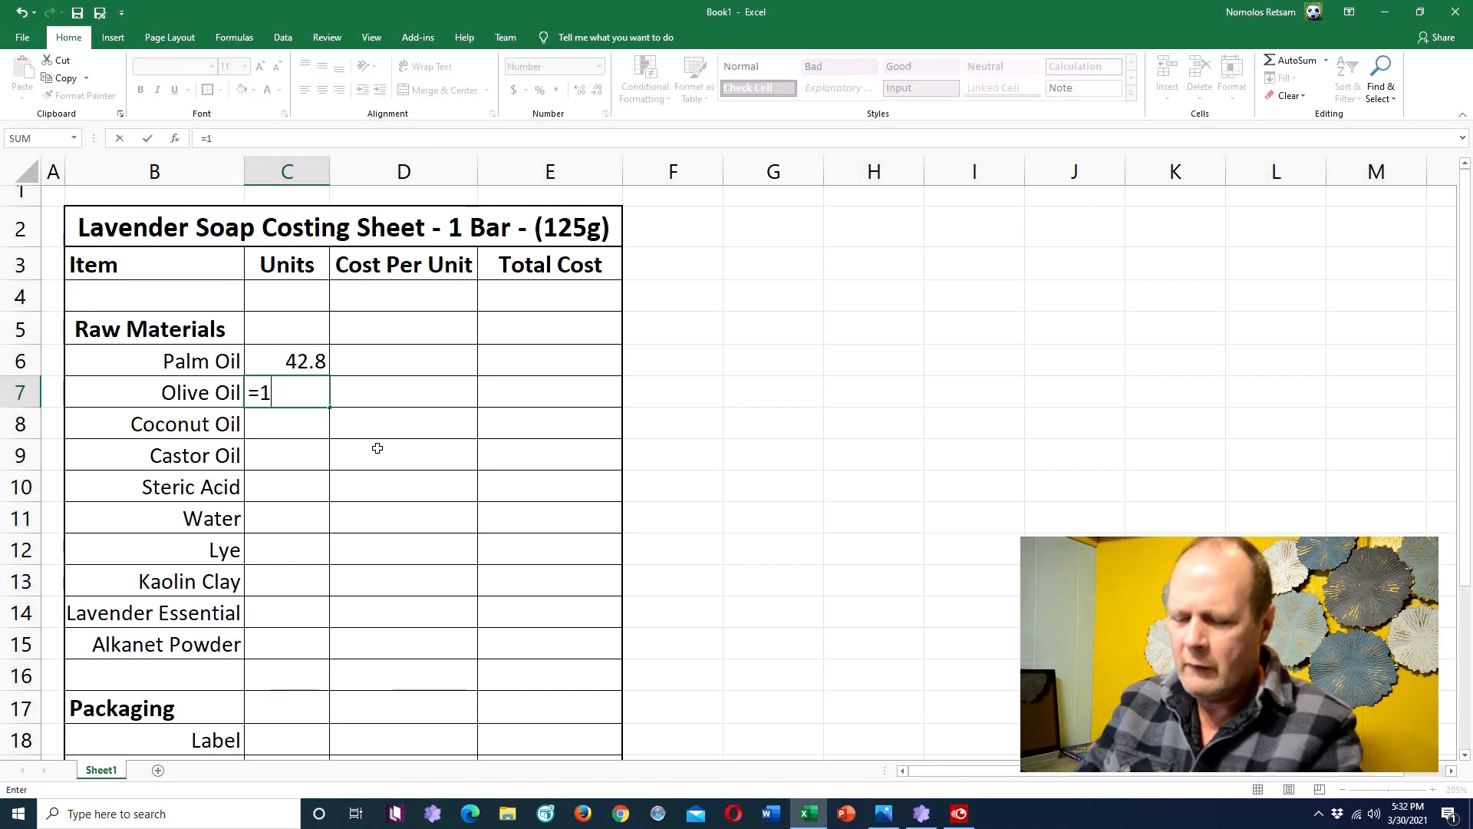
{"action": "type", "text": "44/4"}
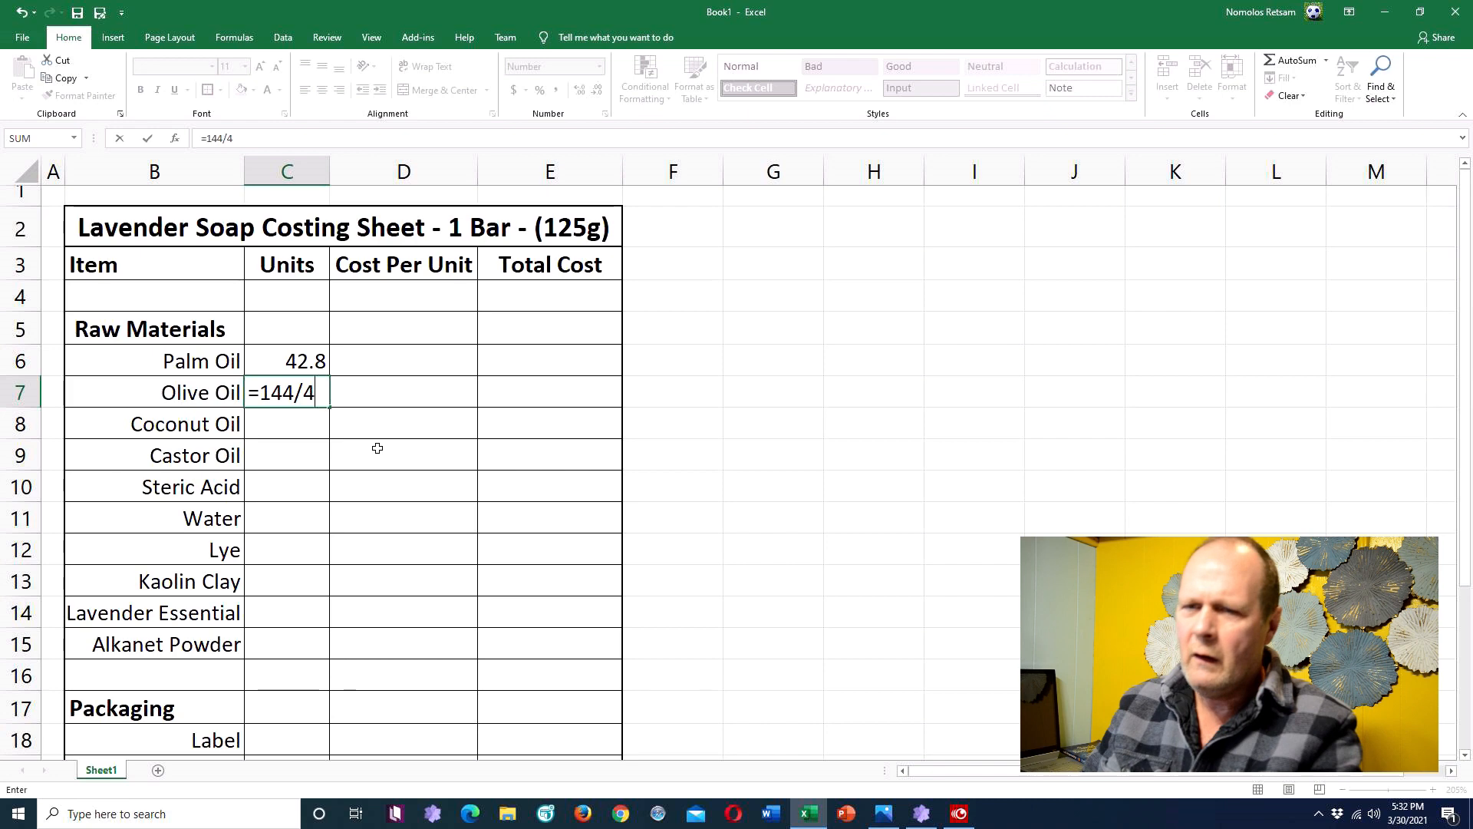
{"action": "key", "text": "Return"}
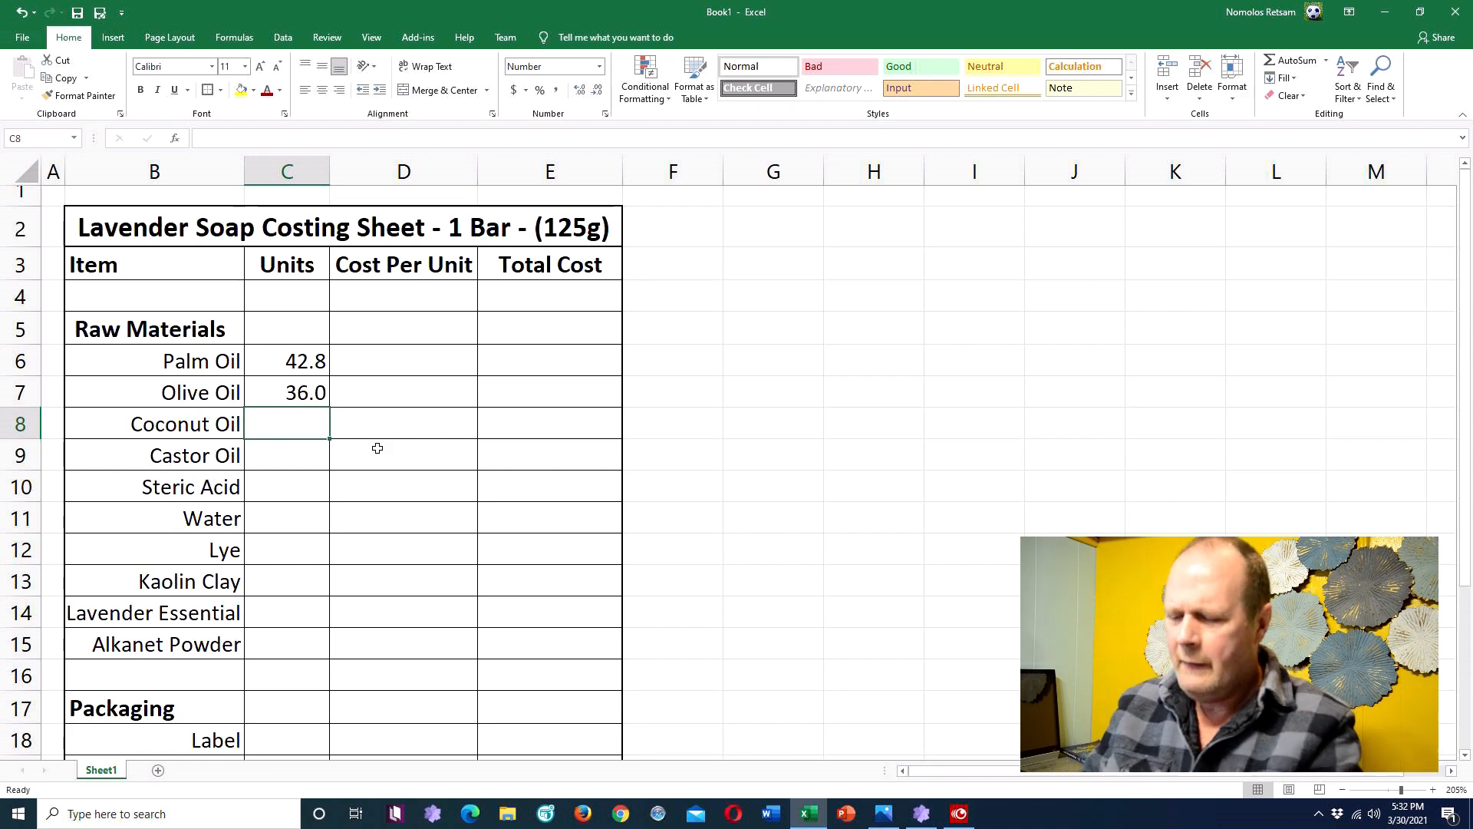
{"action": "type", "text": "=90"}
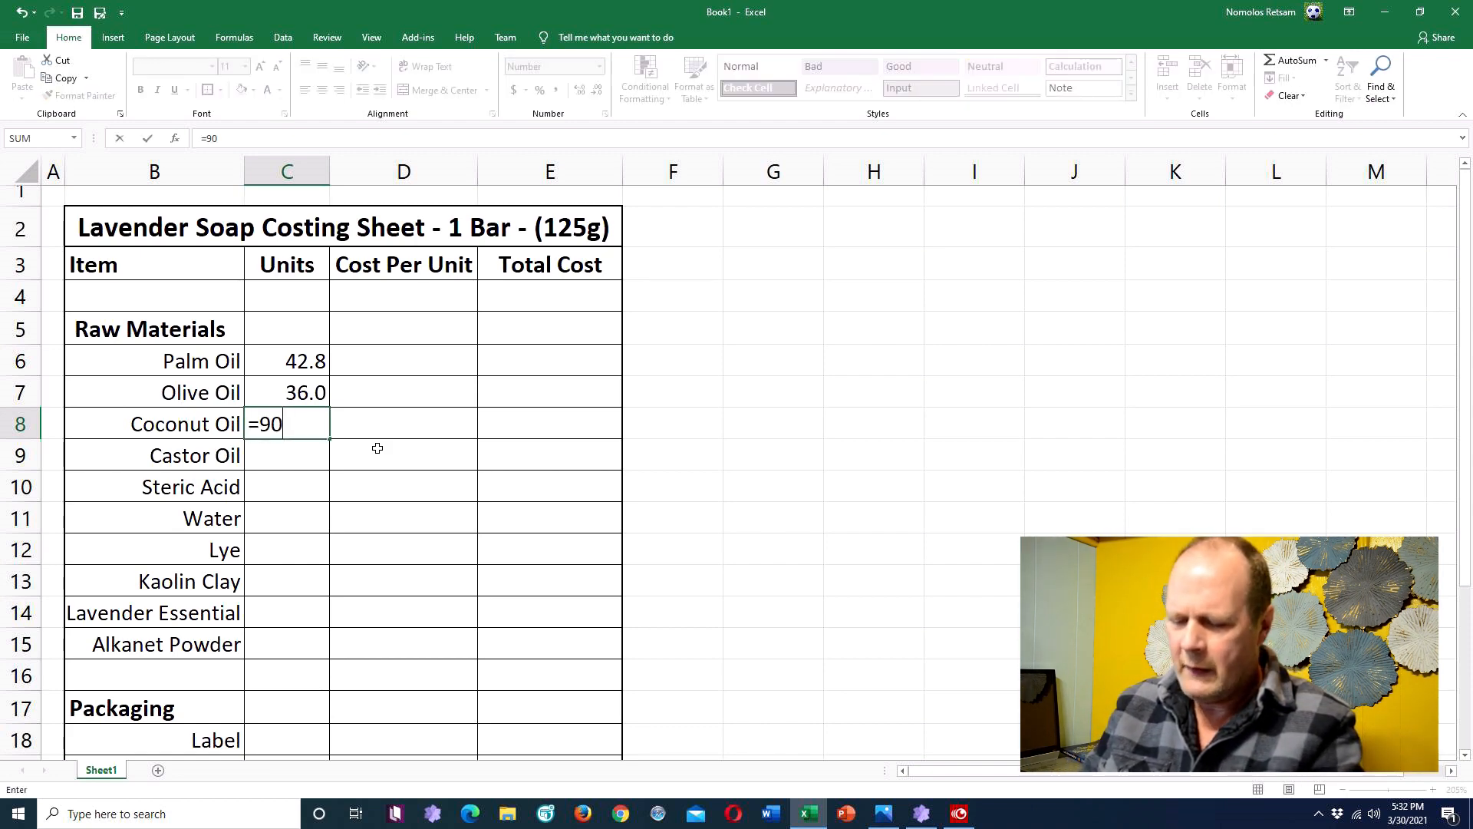
{"action": "type", "text": "/4"}
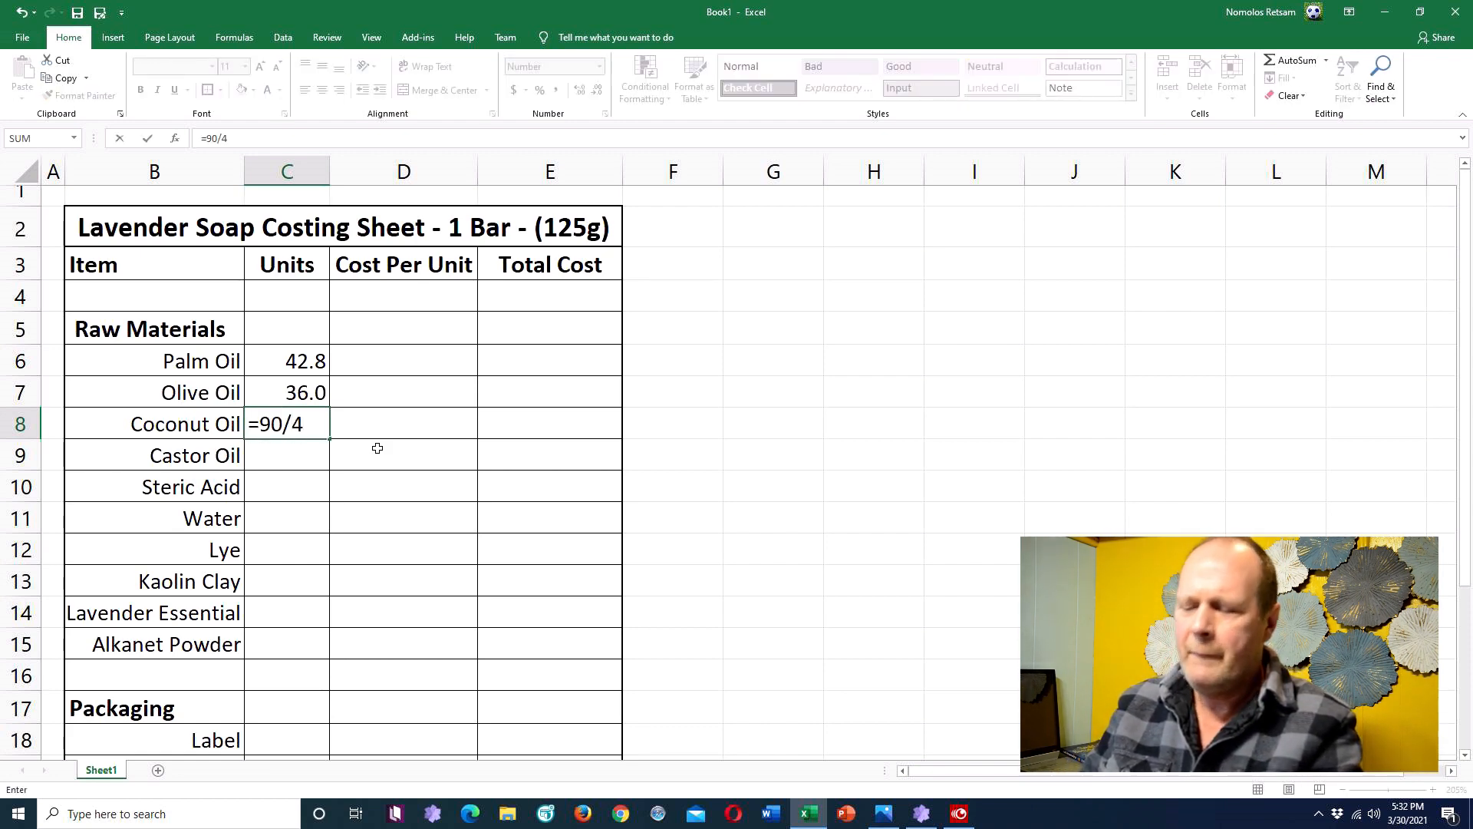
{"action": "key", "text": "Return"}
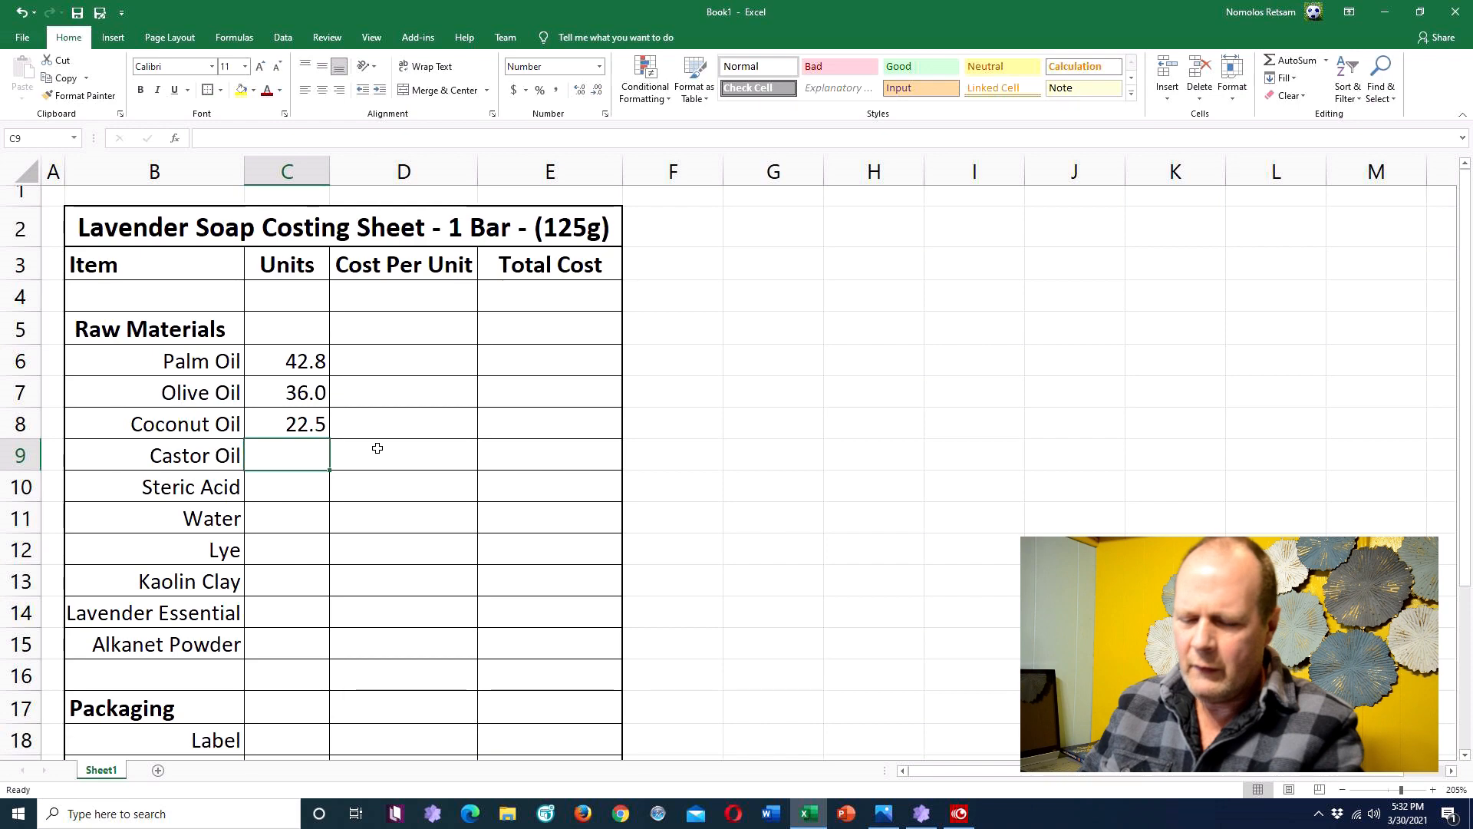
Step: Enter the Castor Oil units in C9 as =36/4 and the Steric Acid units in C10 as =9/4
{"action": "type", "text": "=36"}
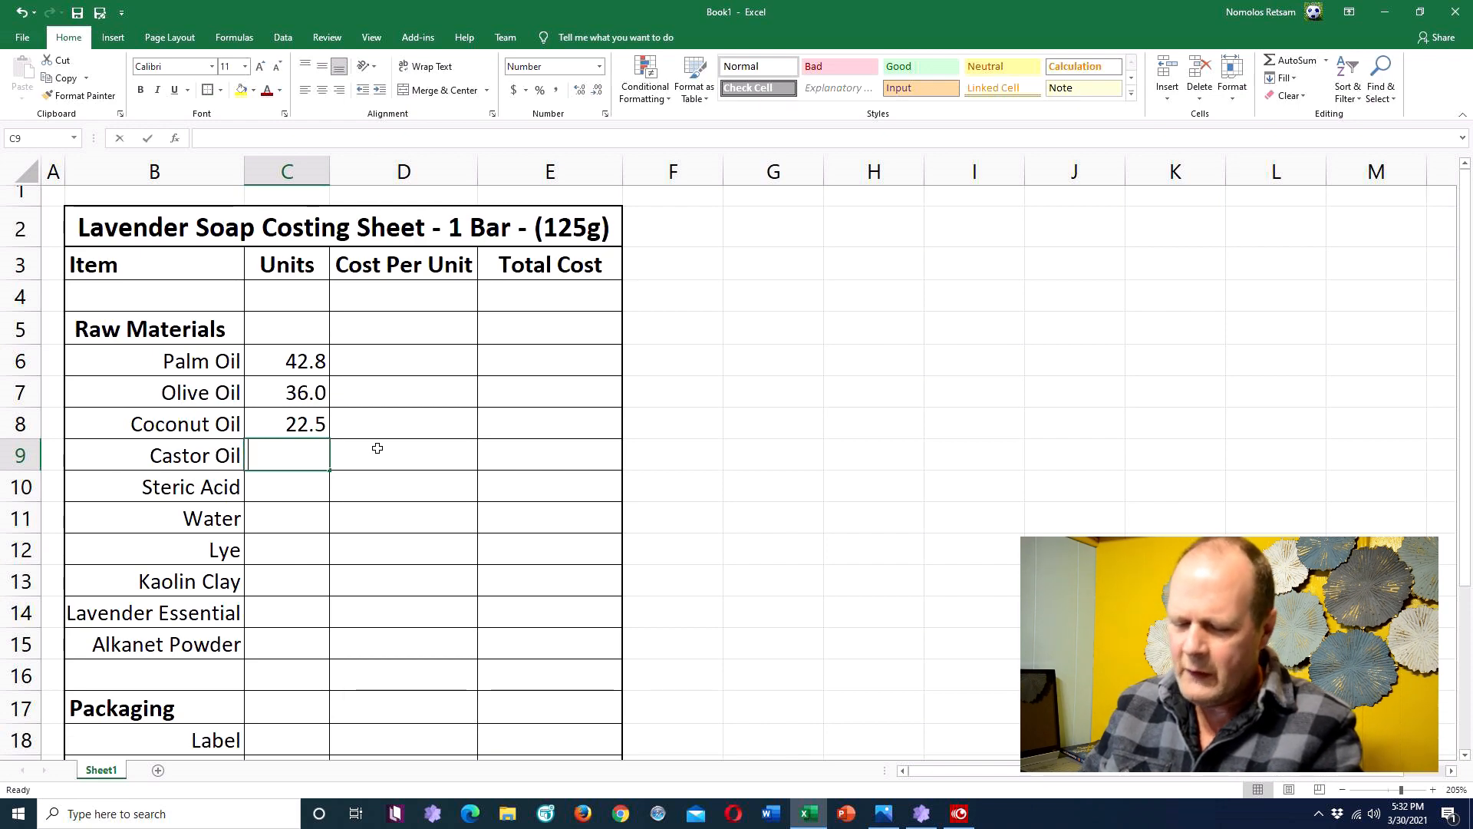
{"action": "type", "text": "/4"}
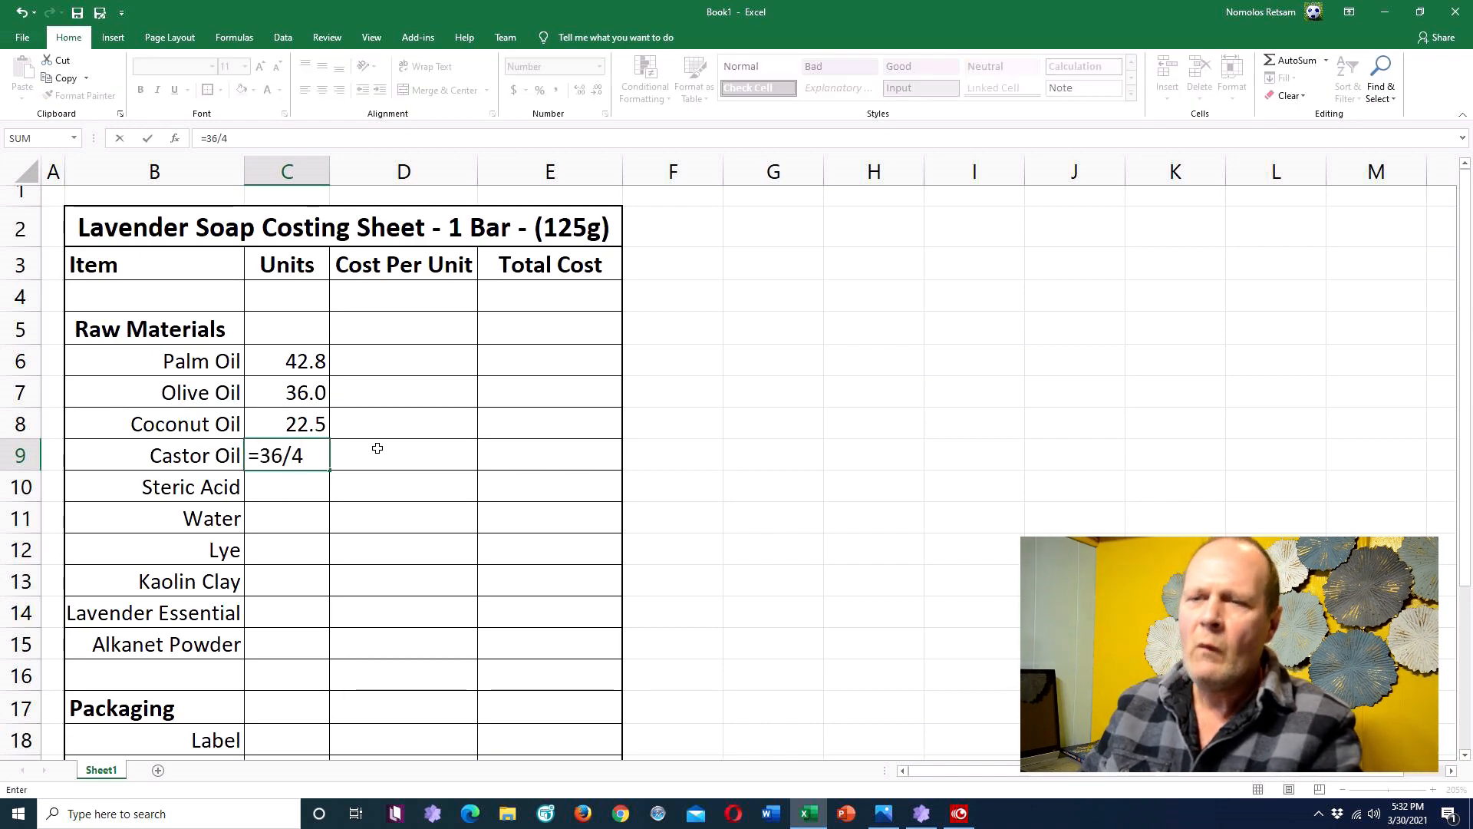
{"action": "key", "text": "Return"}
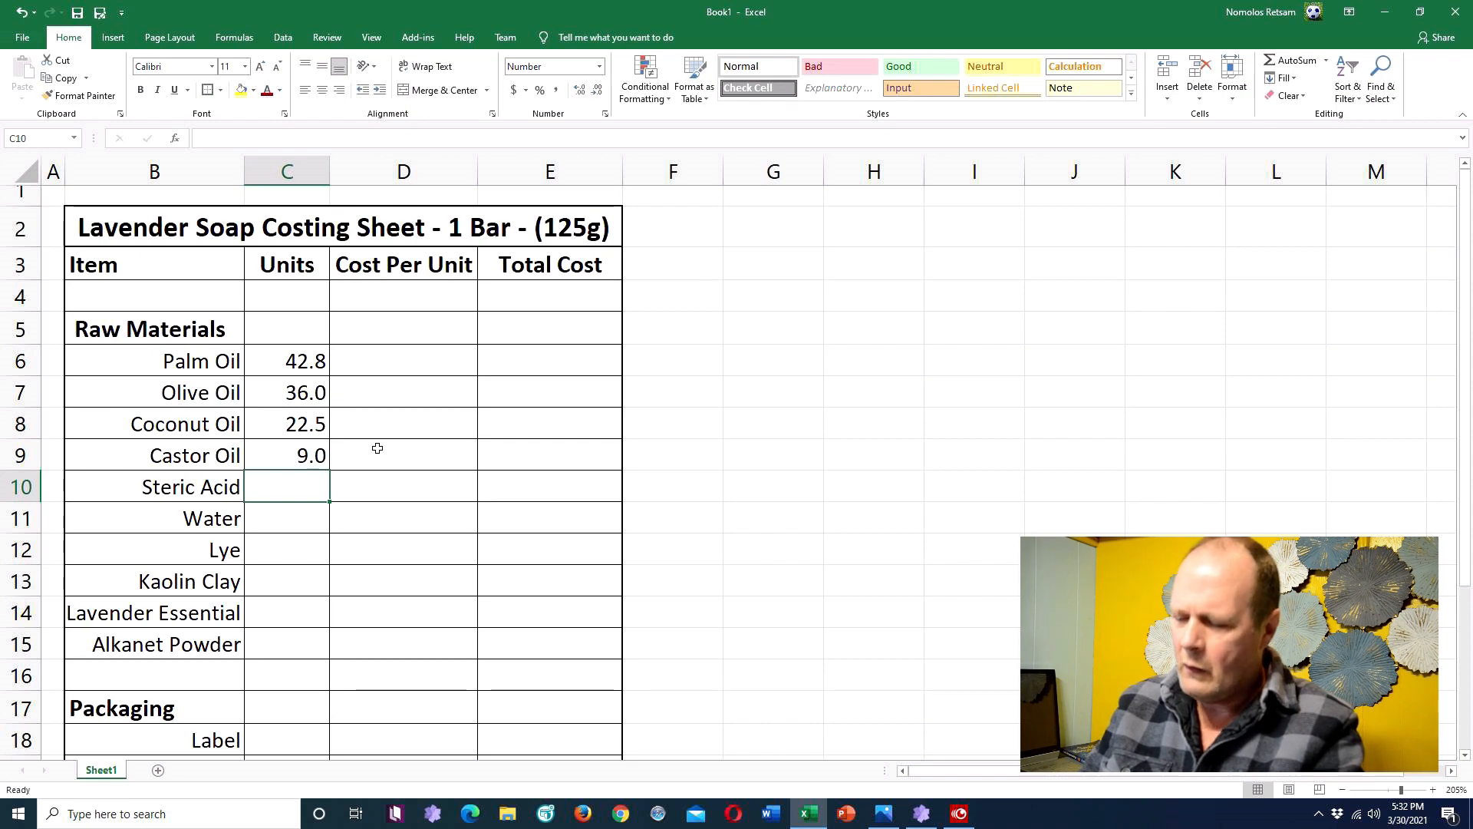
{"action": "type", "text": "=9/4"}
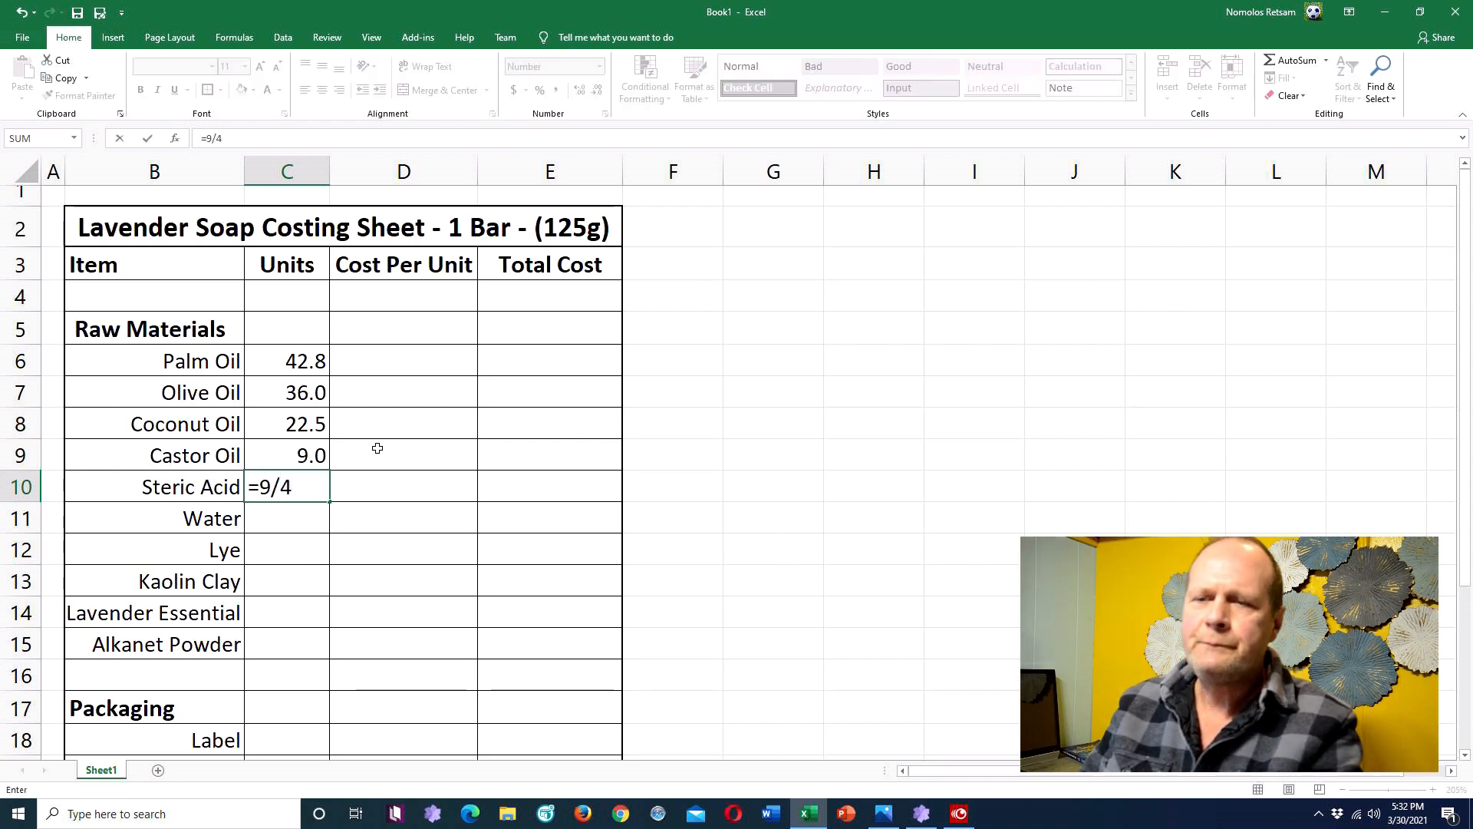
{"action": "key", "text": "Return"}
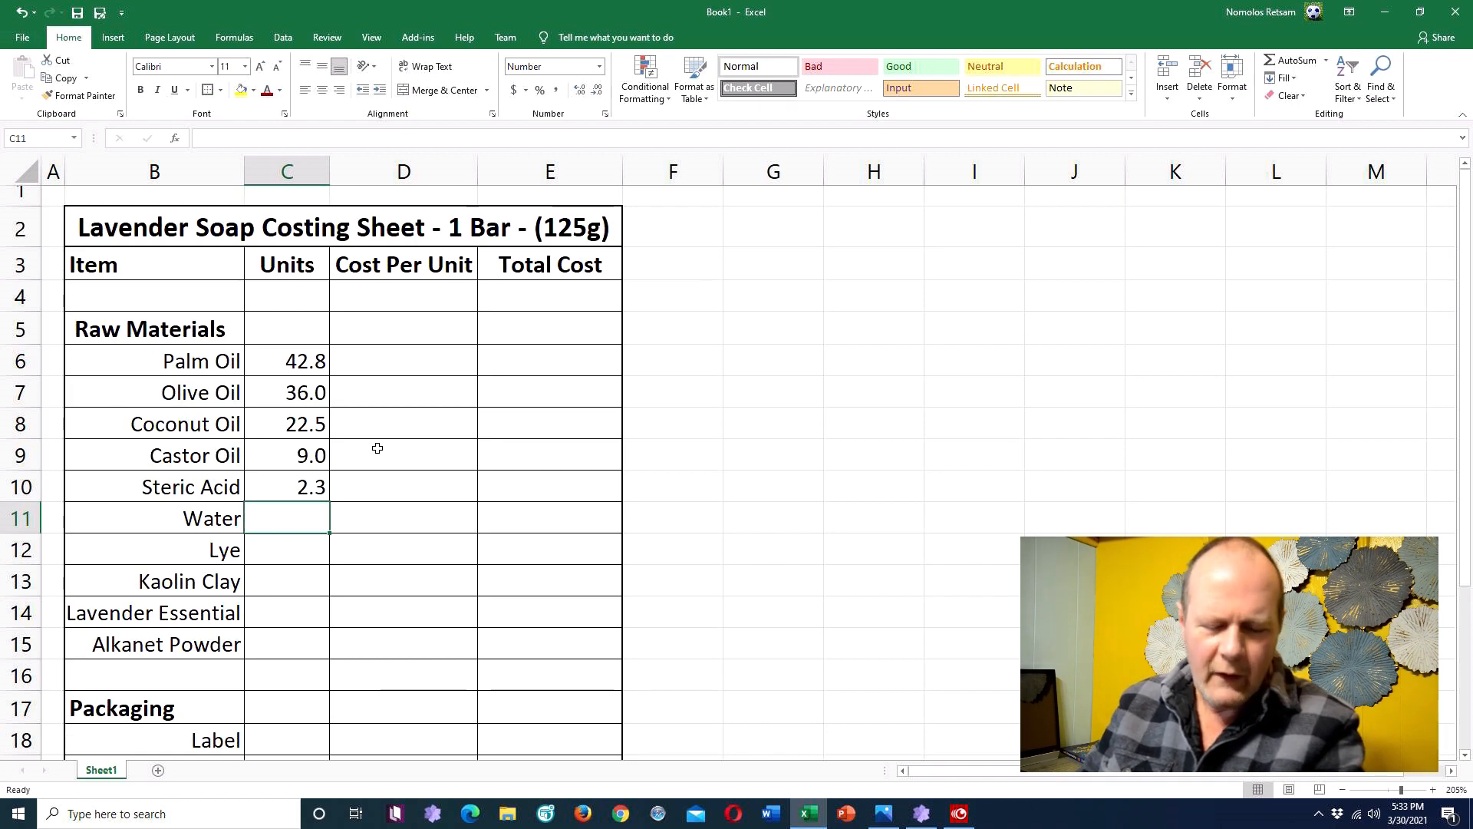
Step: Enter the Water units in C11 with the formula =157.5/4
{"action": "type", "text": "1"}
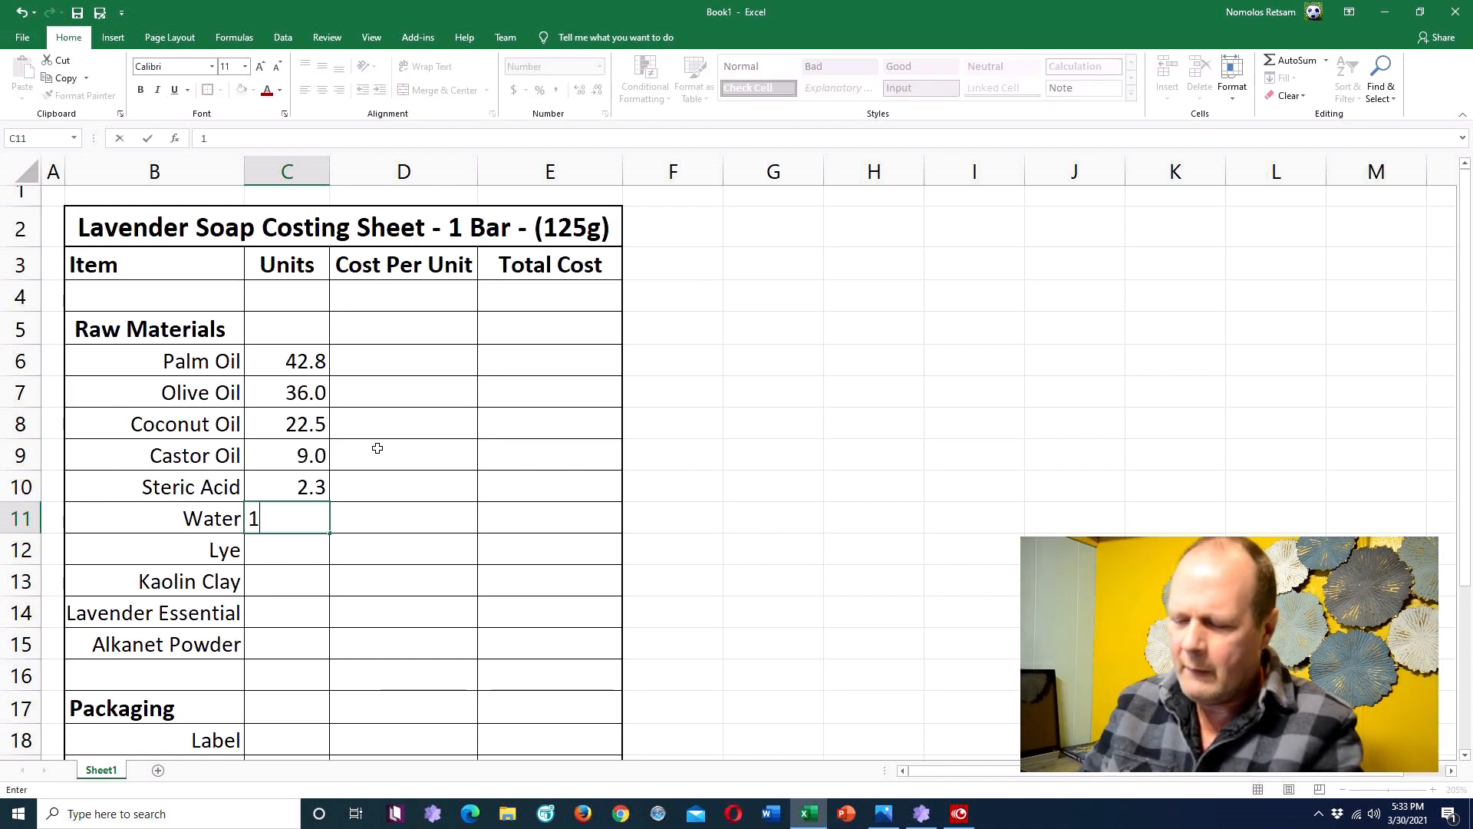
{"action": "key", "text": "BackSpace"}
{"action": "type", "text": "=15"}
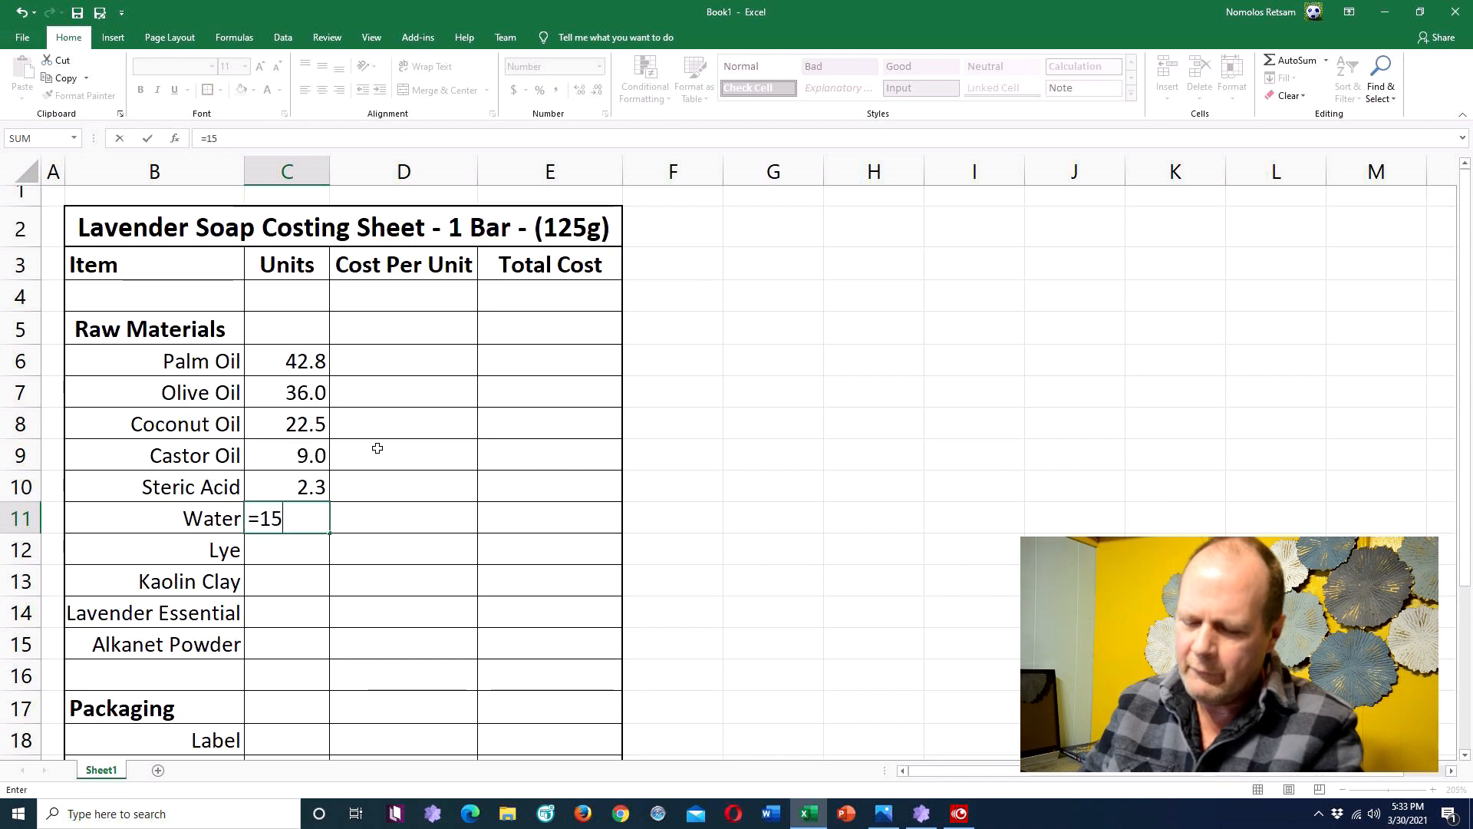
{"action": "type", "text": "7.5"}
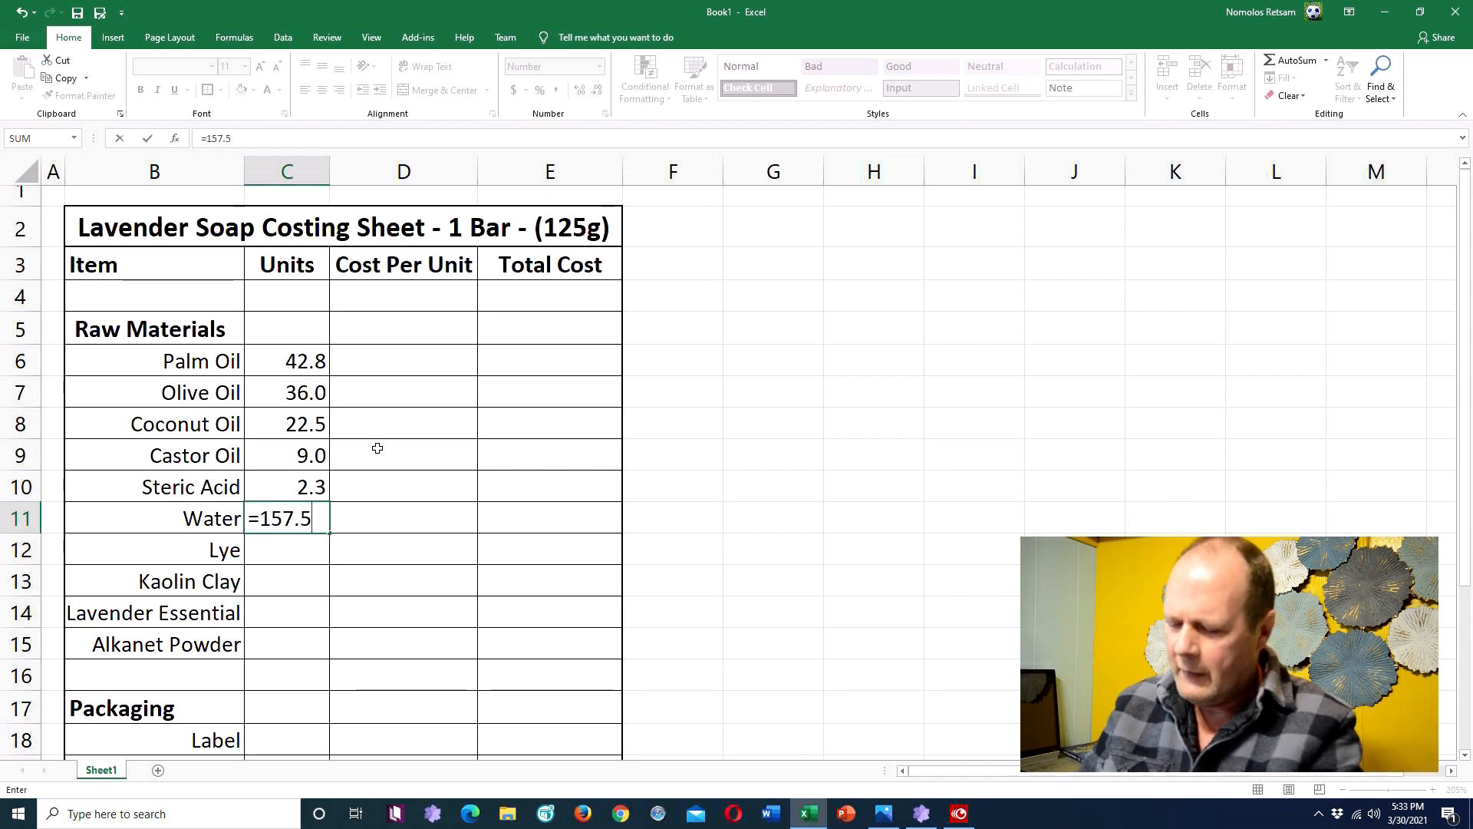
{"action": "type", "text": "/4"}
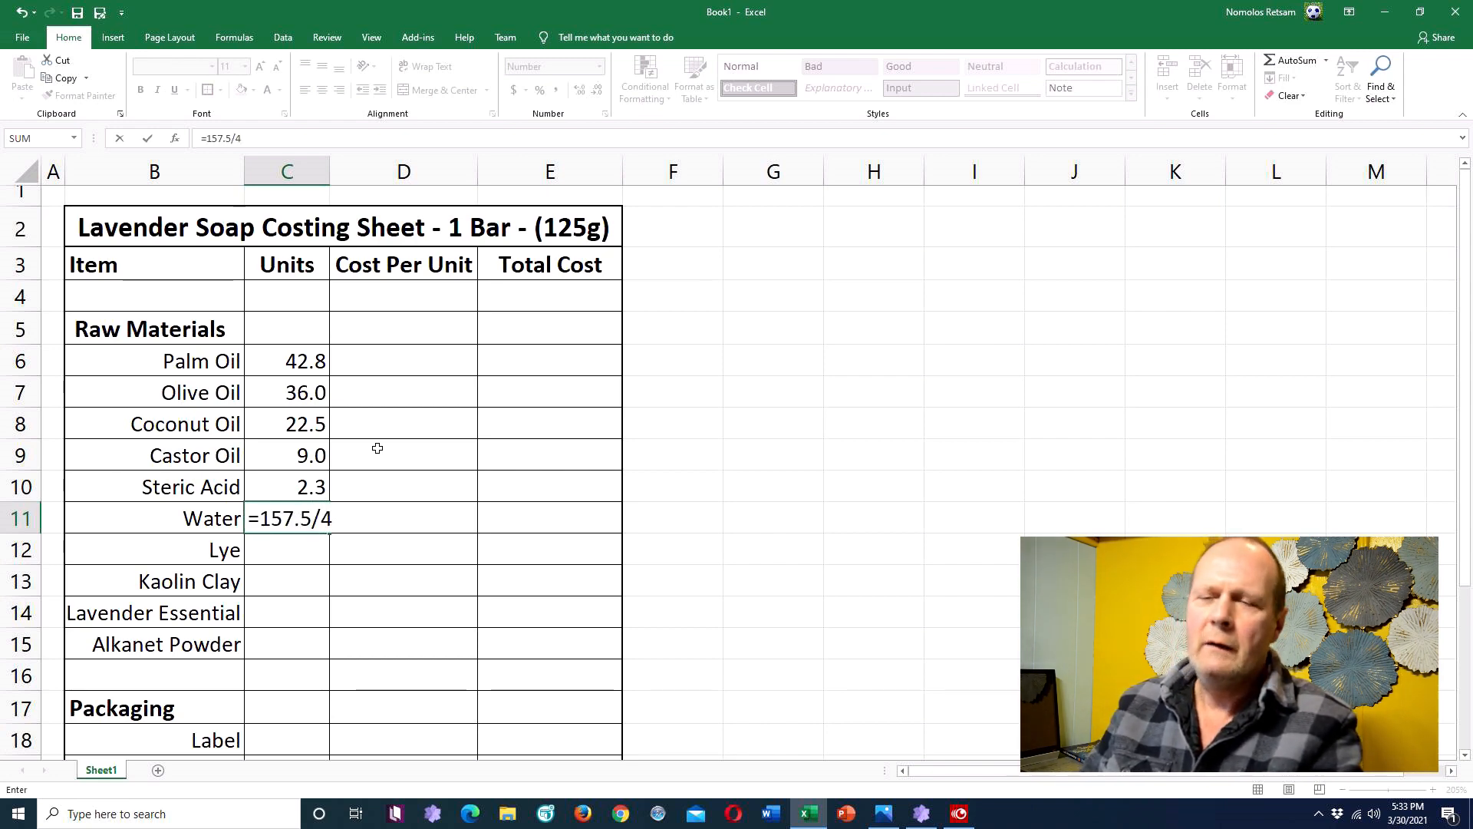
{"action": "key", "text": "Return"}
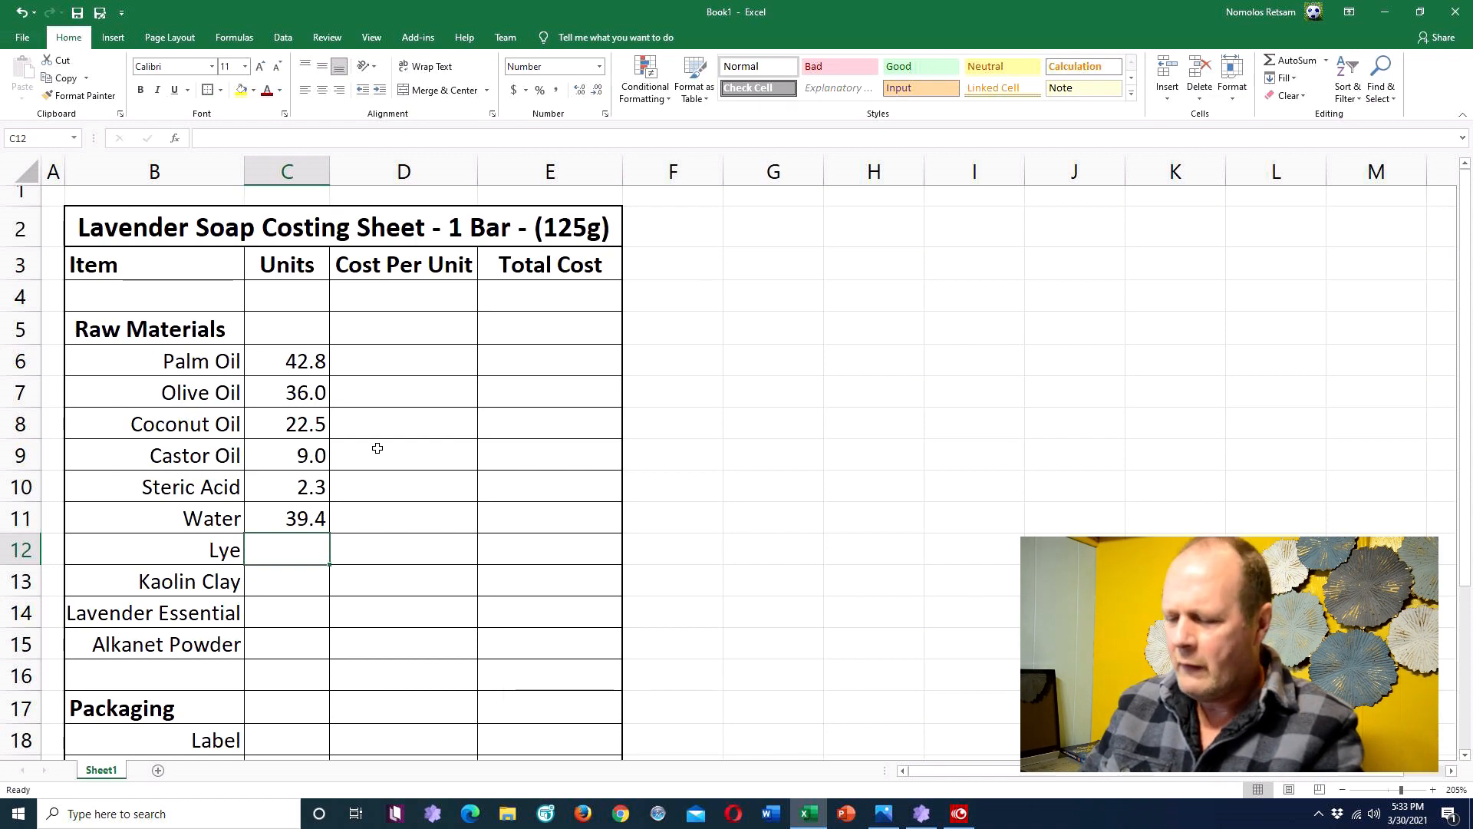
Step: Enter the Lye units in C12 as =63.31/4 and the Kaolin Clay units in C13 as =4/4
{"action": "type", "text": "=63.31"}
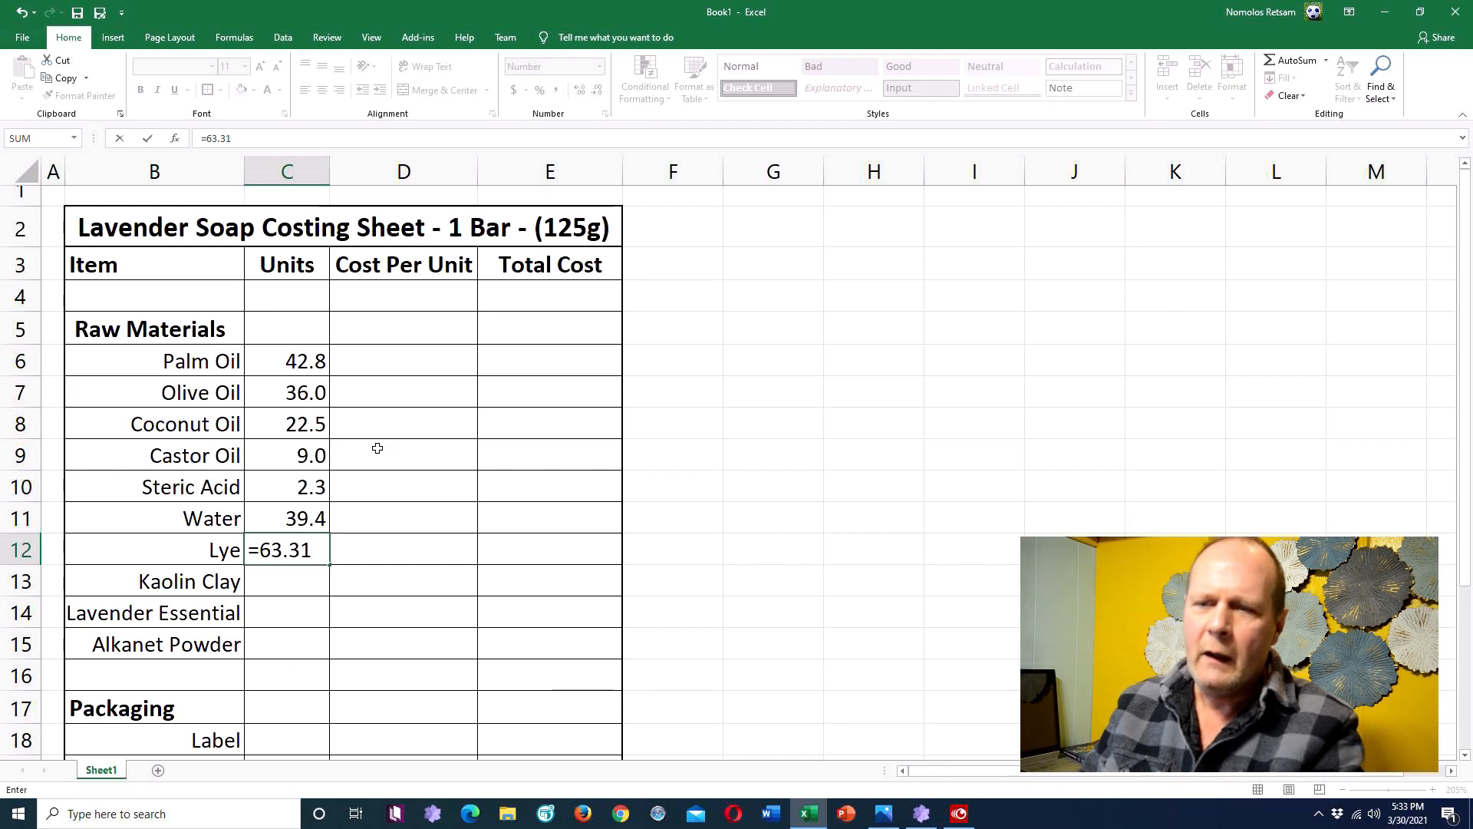
{"action": "type", "text": "/"}
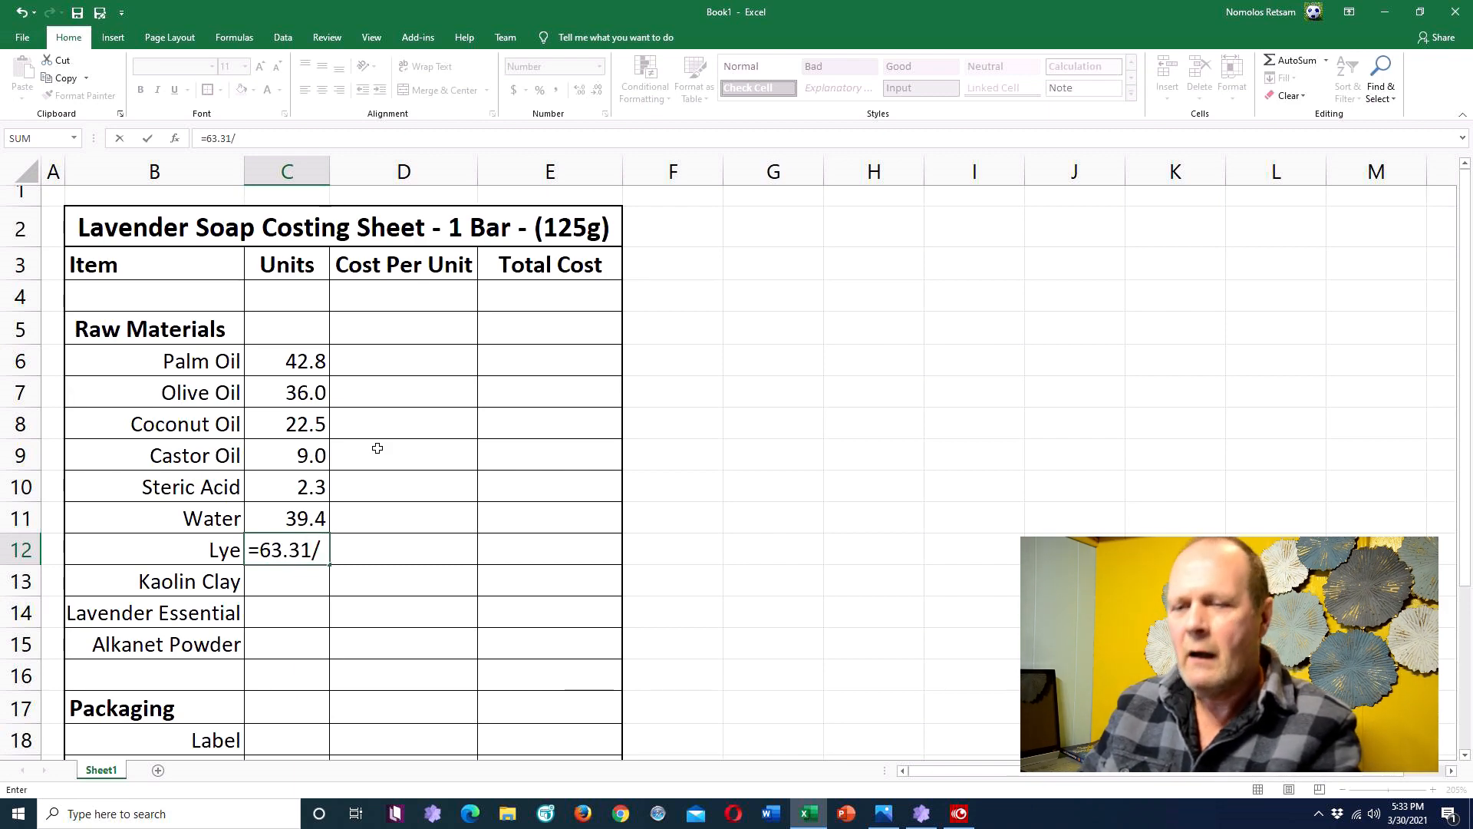
{"action": "type", "text": "4"}
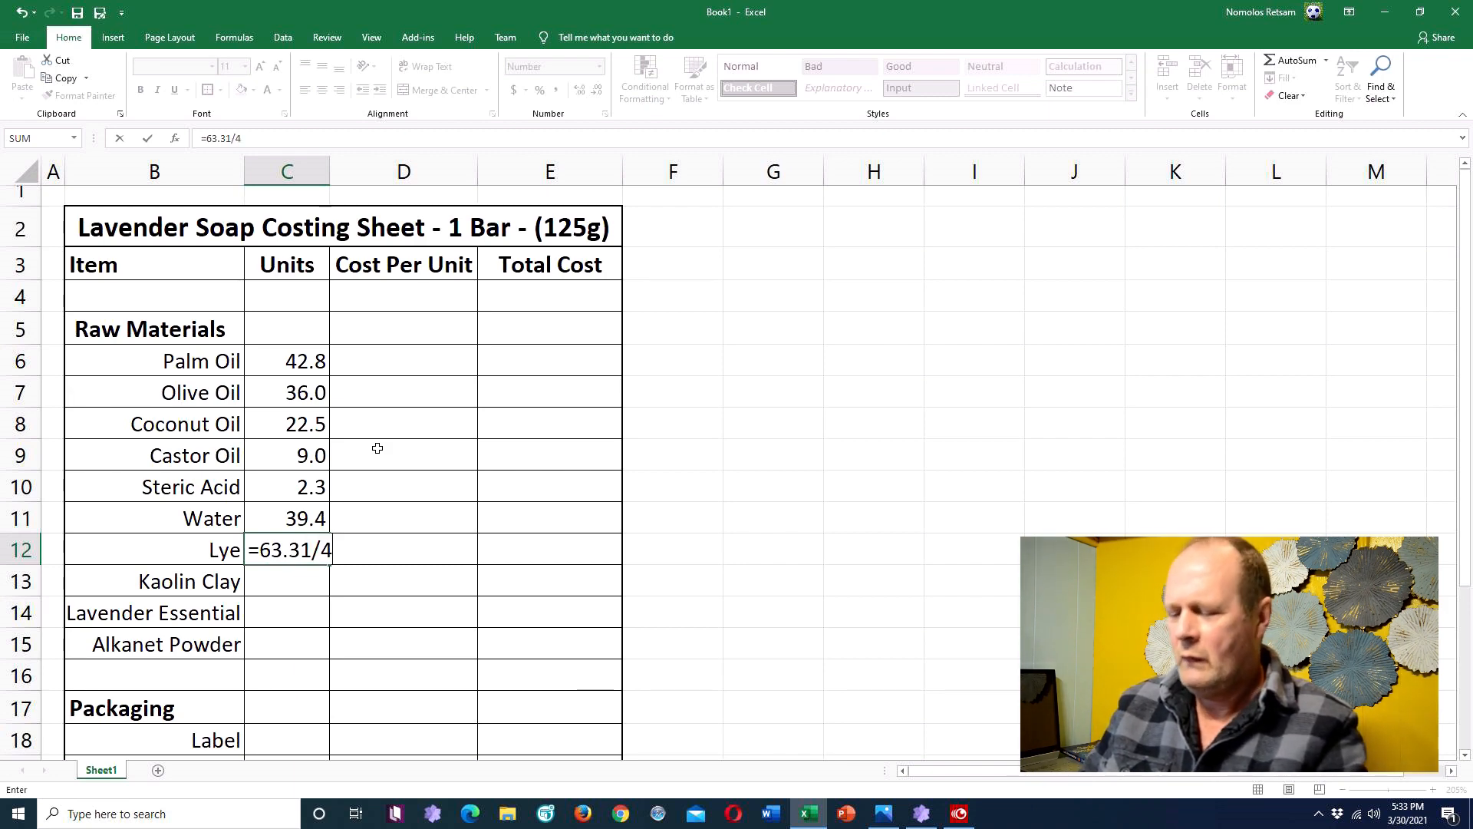
{"action": "key", "text": "Return"}
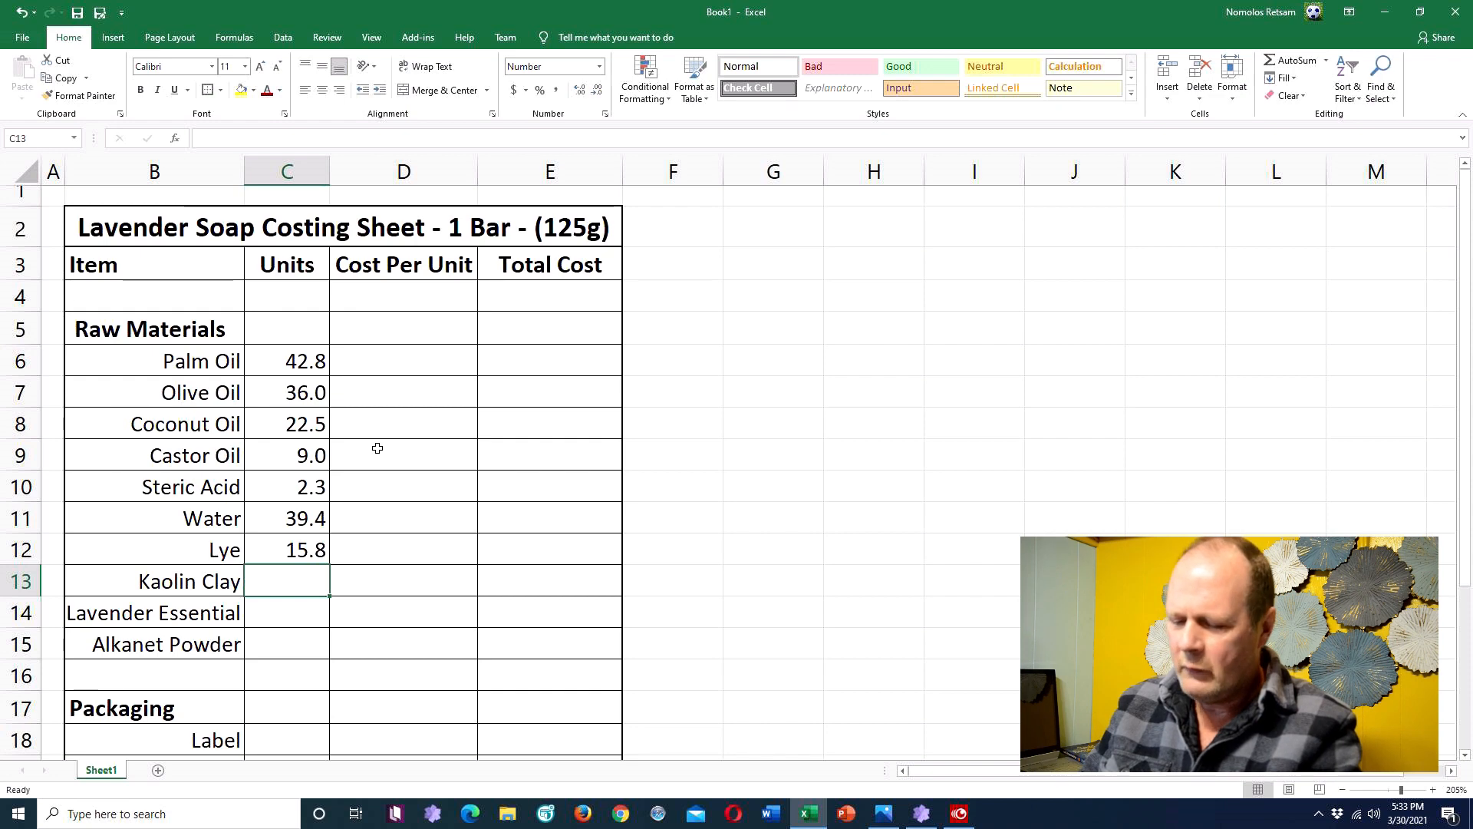
{"action": "type", "text": "=4"}
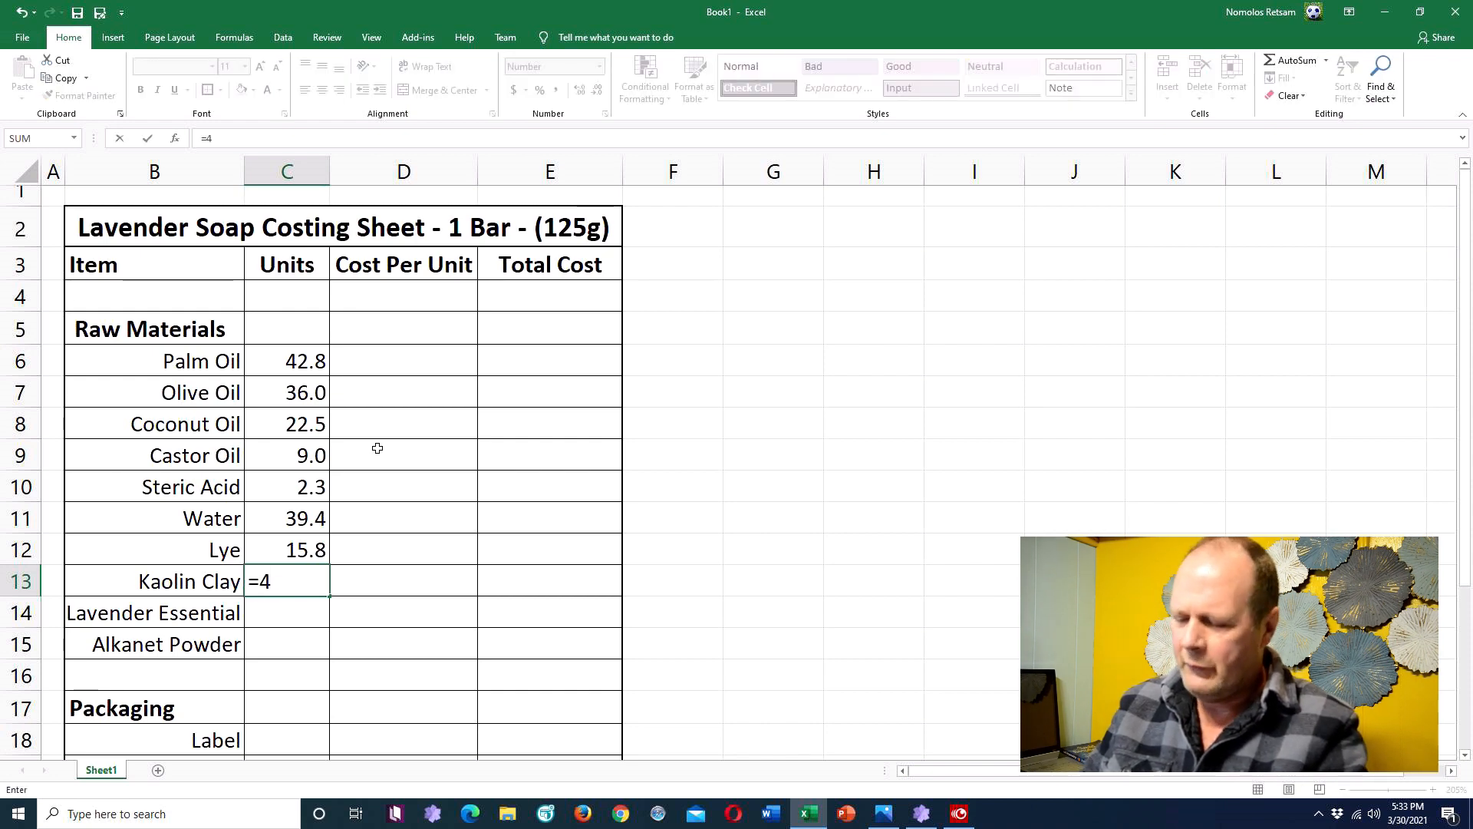
{"action": "type", "text": "/4"}
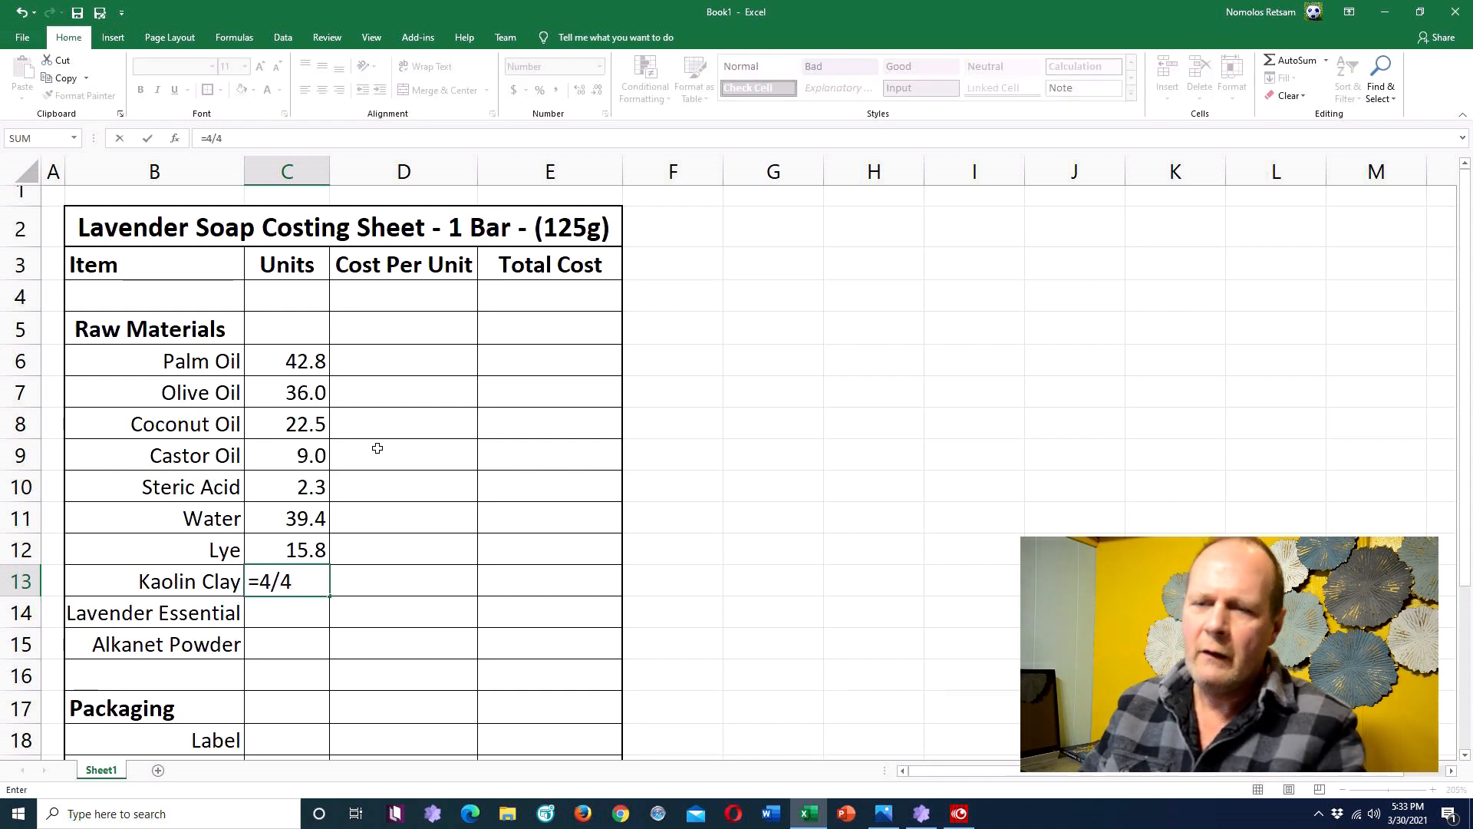
{"action": "key", "text": "Return"}
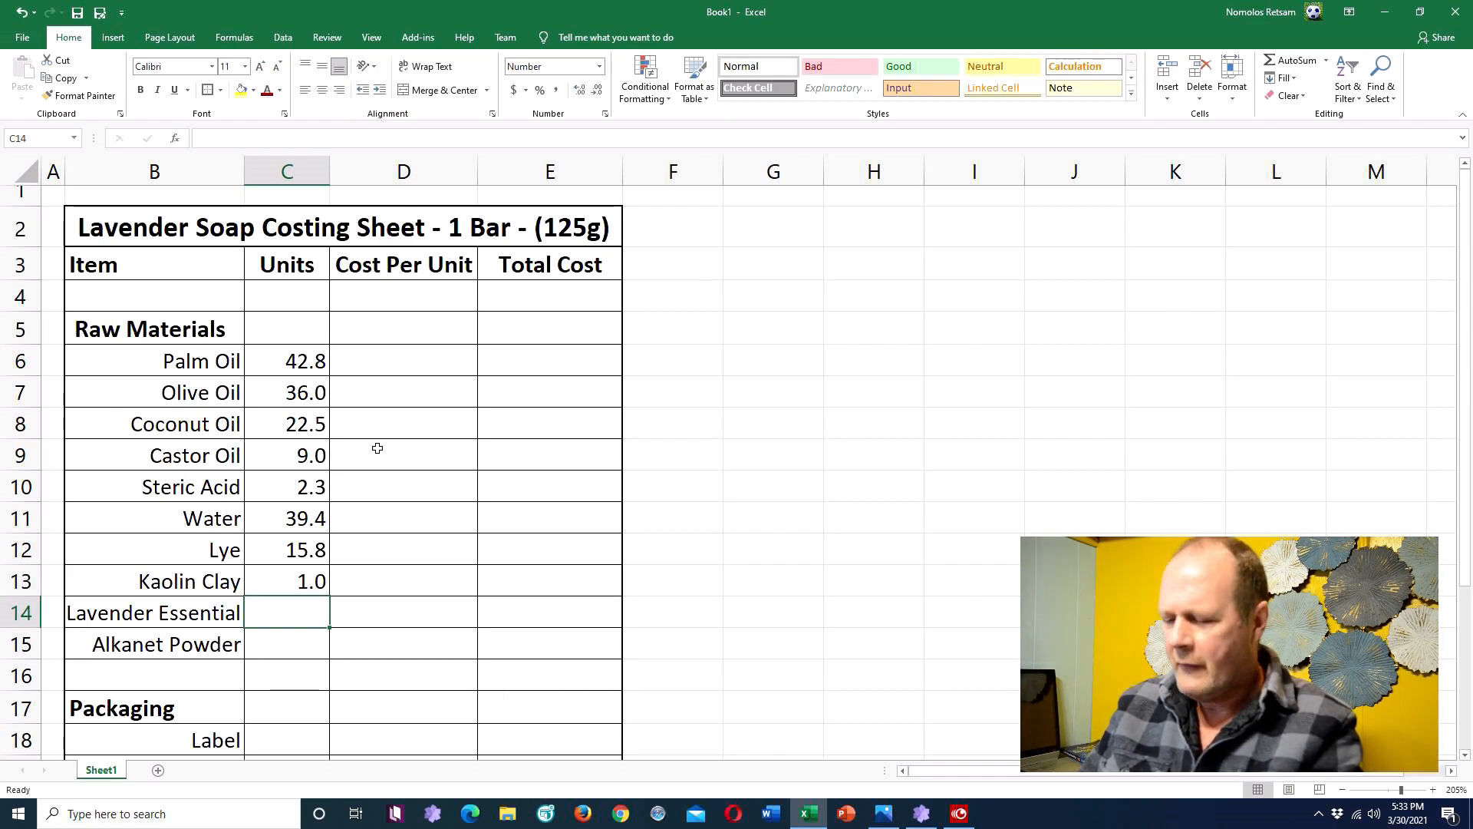
Step: Enter the Lavender Essential units in C14 as =13.5/4 and the Alkanet Powder units in C15 as 1
{"action": "type", "text": "=13"}
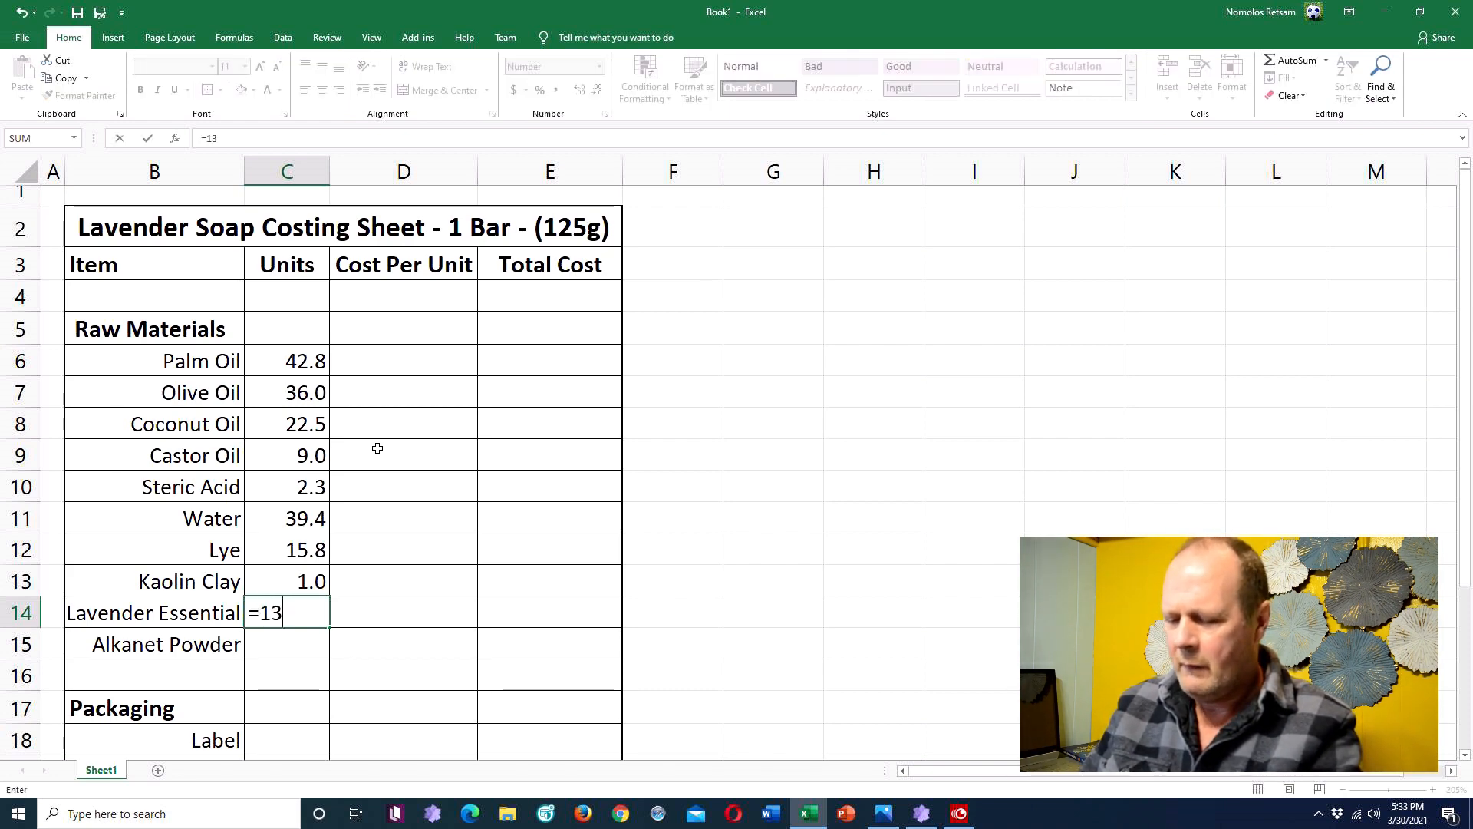
{"action": "type", "text": ".5/"}
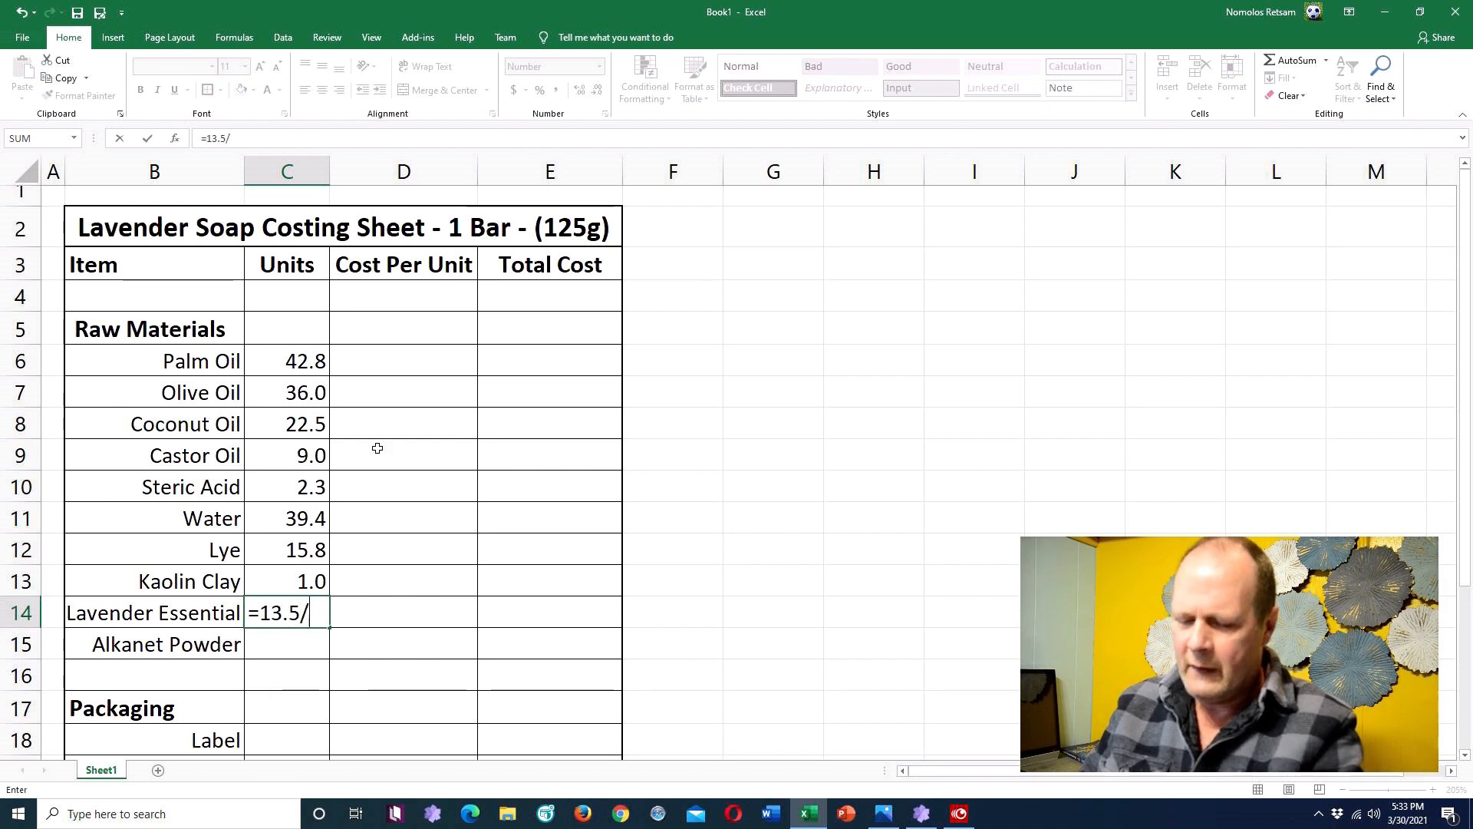
{"action": "type", "text": "4"}
{"action": "key", "text": "Return"}
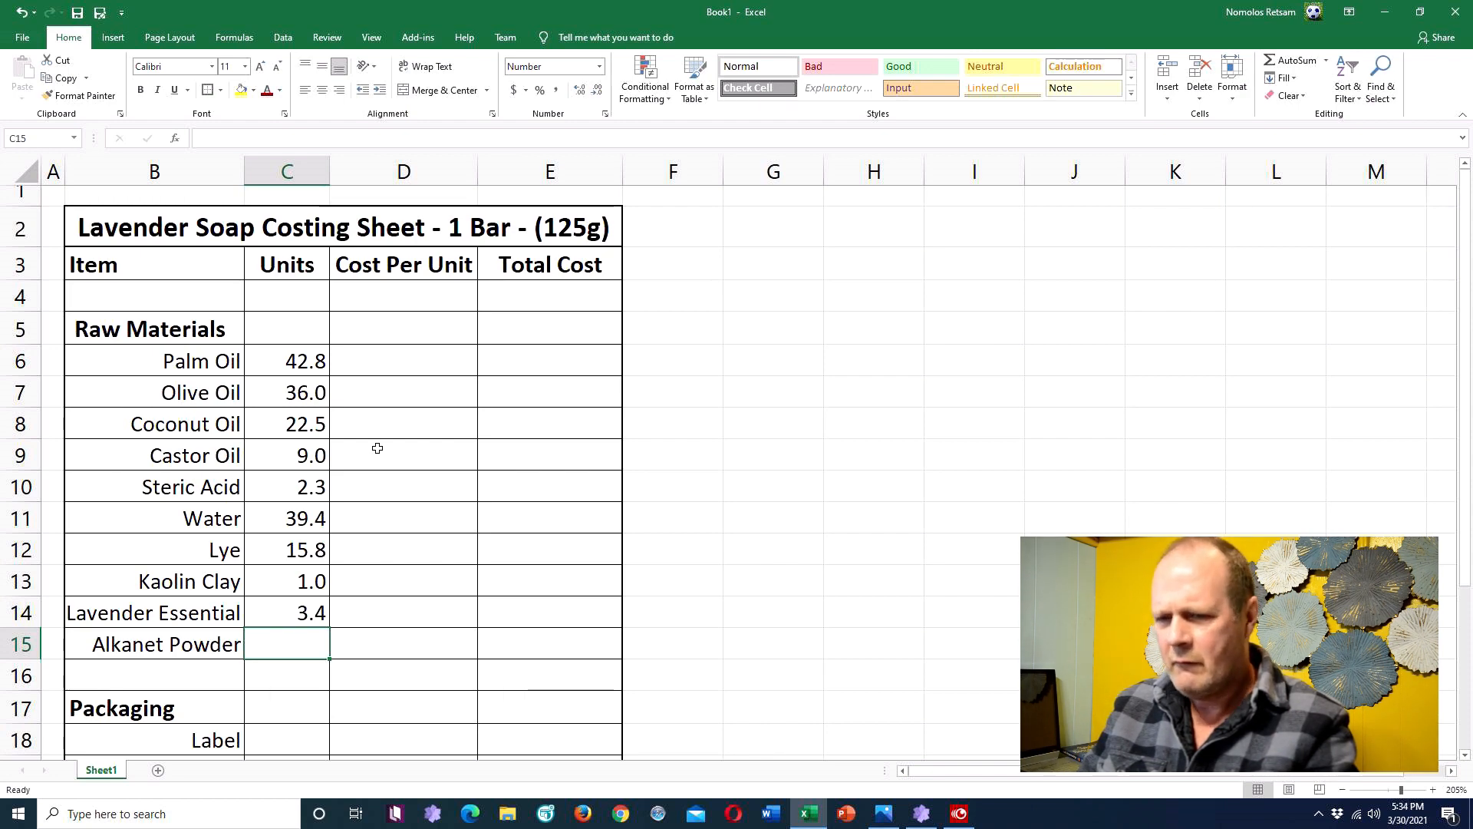
{"action": "type", "text": "1"}
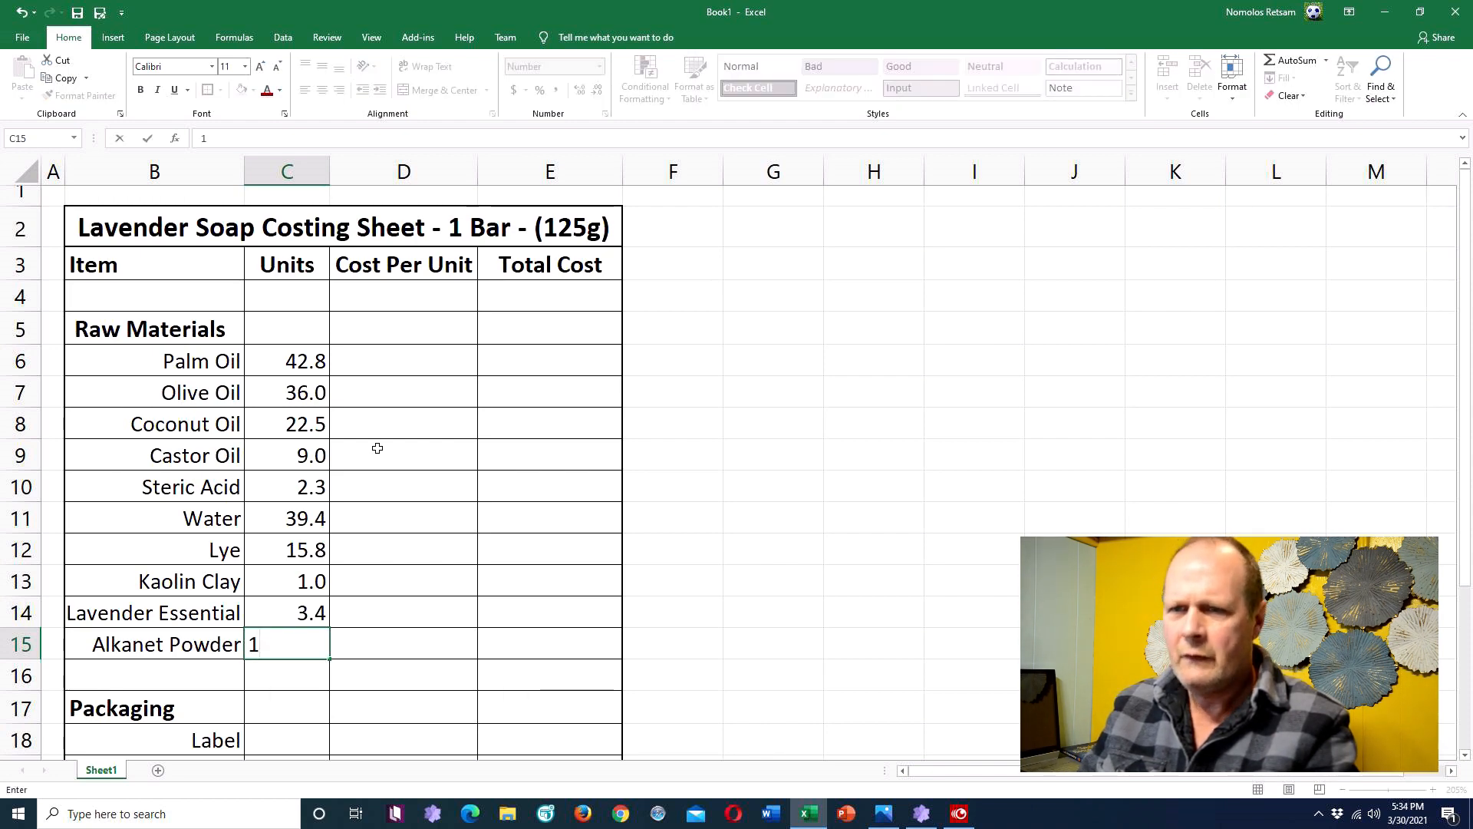
{"action": "key", "text": "Return"}
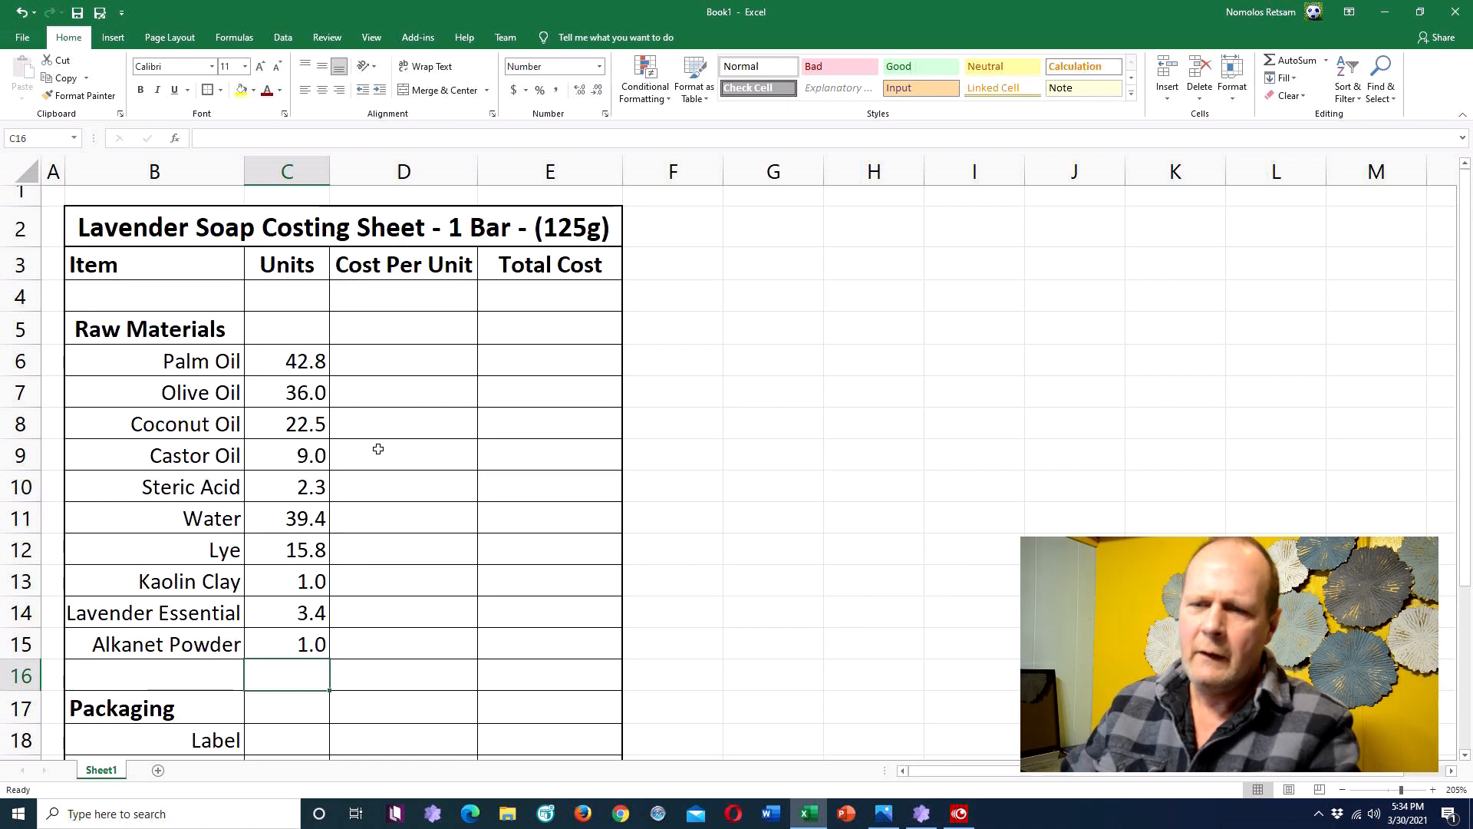
Step: Enter 1 as the units for both packaging items, Label in C18 and Bakers Tissue in C19
{"action": "scroll", "coordinate": [409, 468], "scroll_direction": "down", "scroll_amount": 1}
{"action": "scroll", "coordinate": [409, 469], "scroll_direction": "down", "scroll_amount": 4}
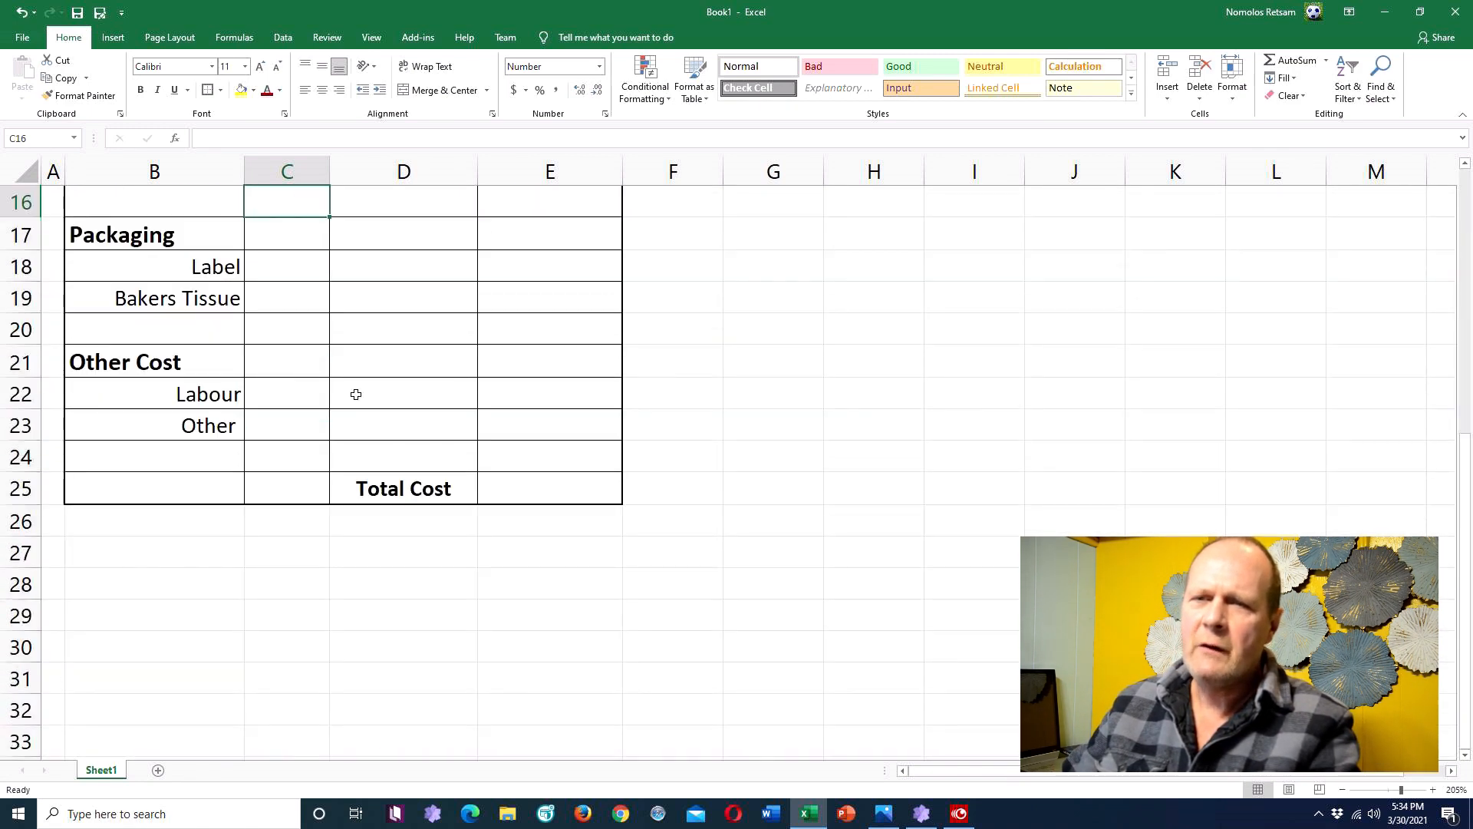
{"action": "scroll", "coordinate": [356, 392], "scroll_direction": "up", "scroll_amount": 2}
{"action": "left_click", "coordinate": [303, 455]}
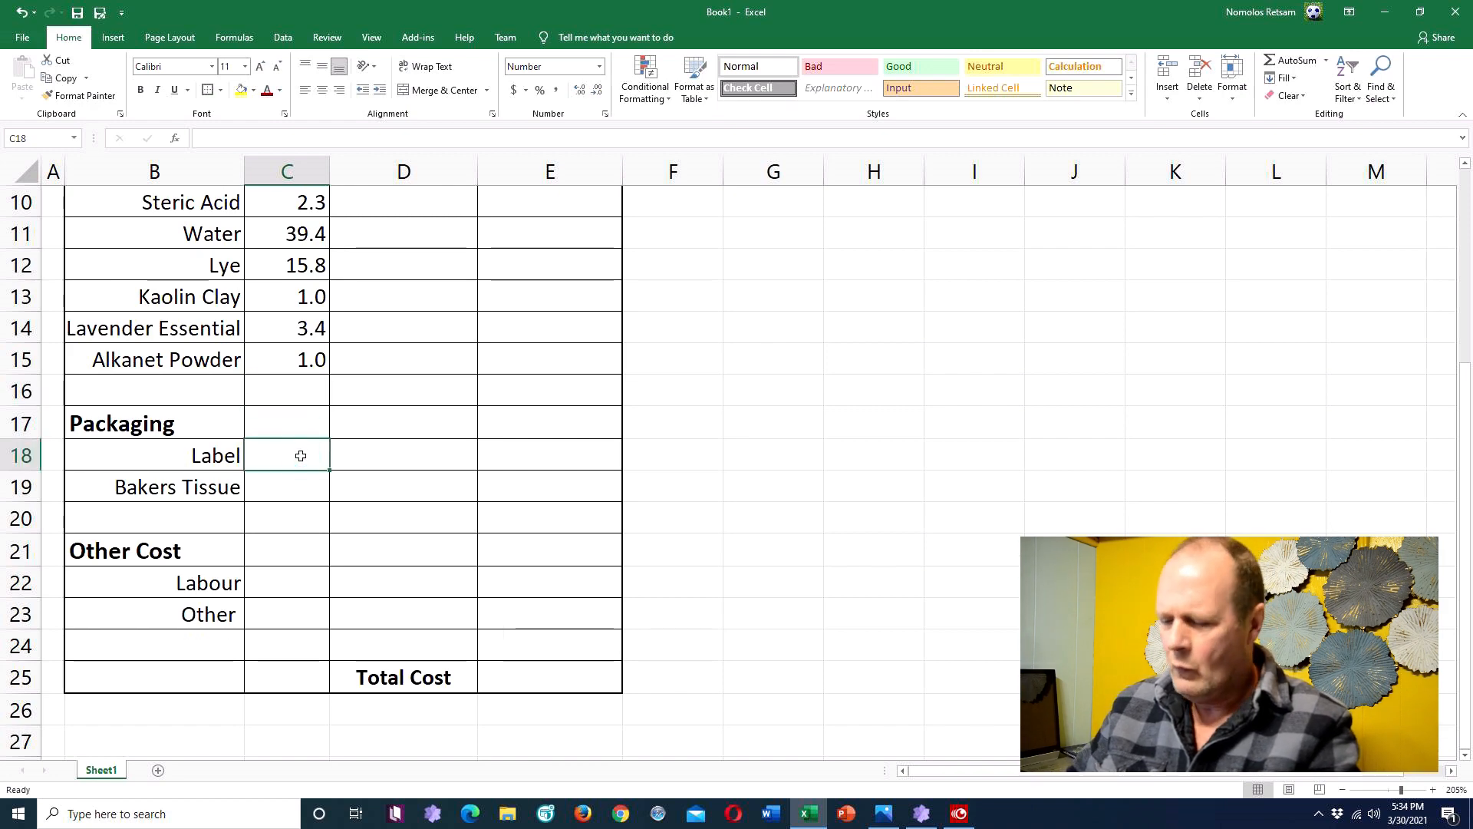
{"action": "type", "text": "1"}
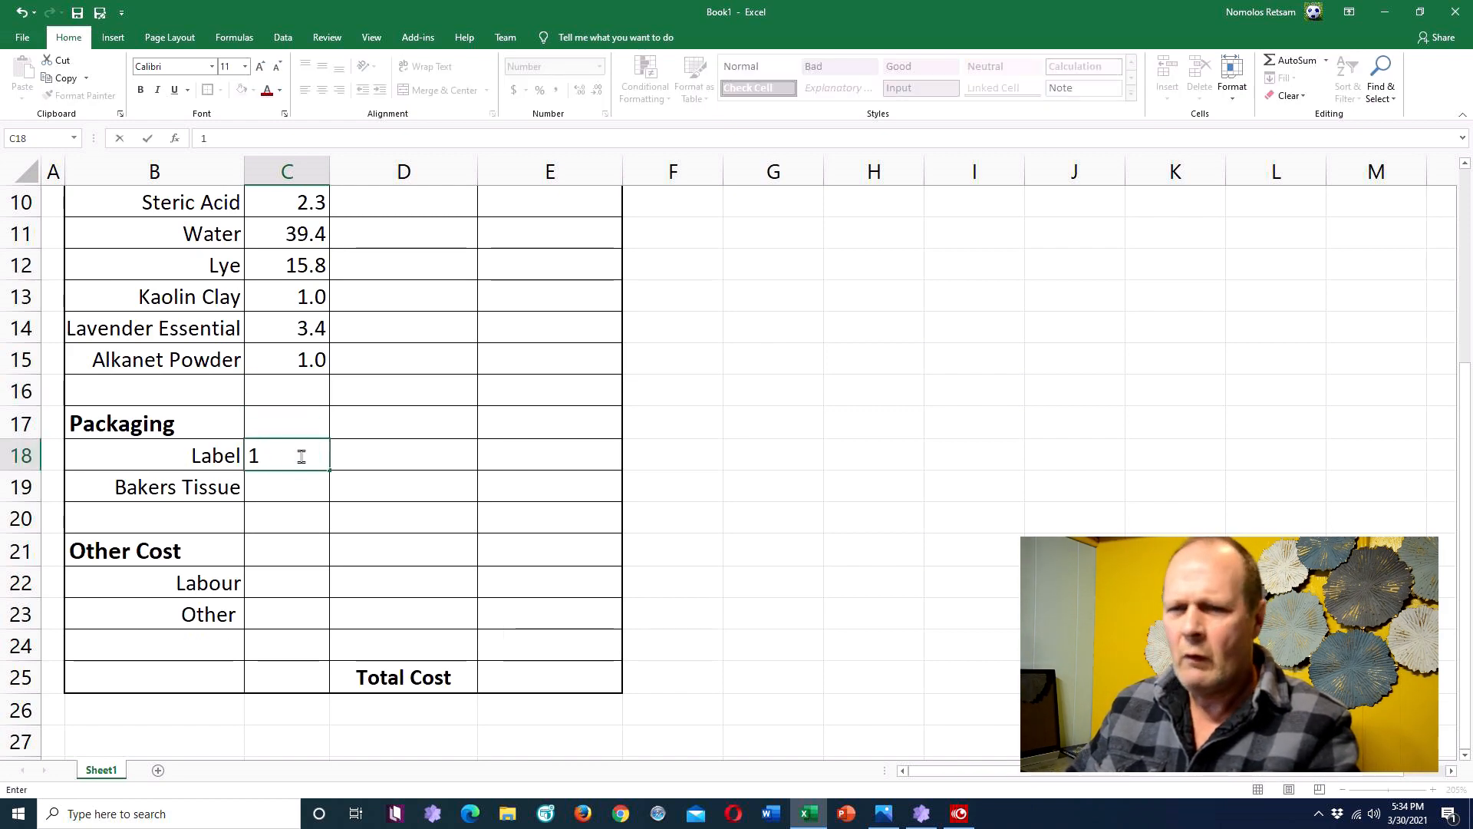
{"action": "key", "text": "Return"}
{"action": "left_click", "coordinate": [302, 455]}
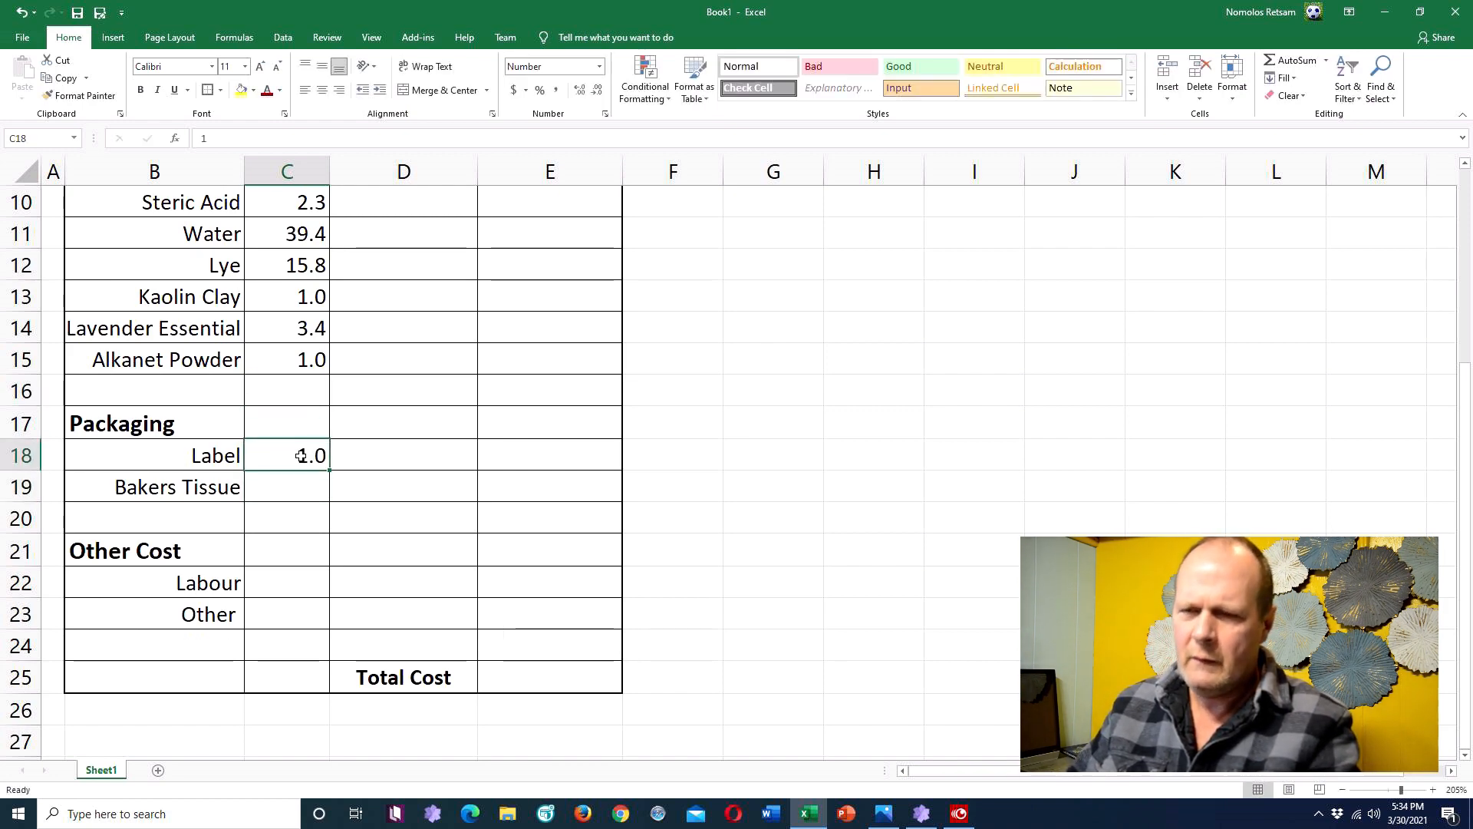
{"action": "type", "text": "1"}
{"action": "key", "text": "Return"}
{"action": "left_click", "coordinate": [301, 456]}
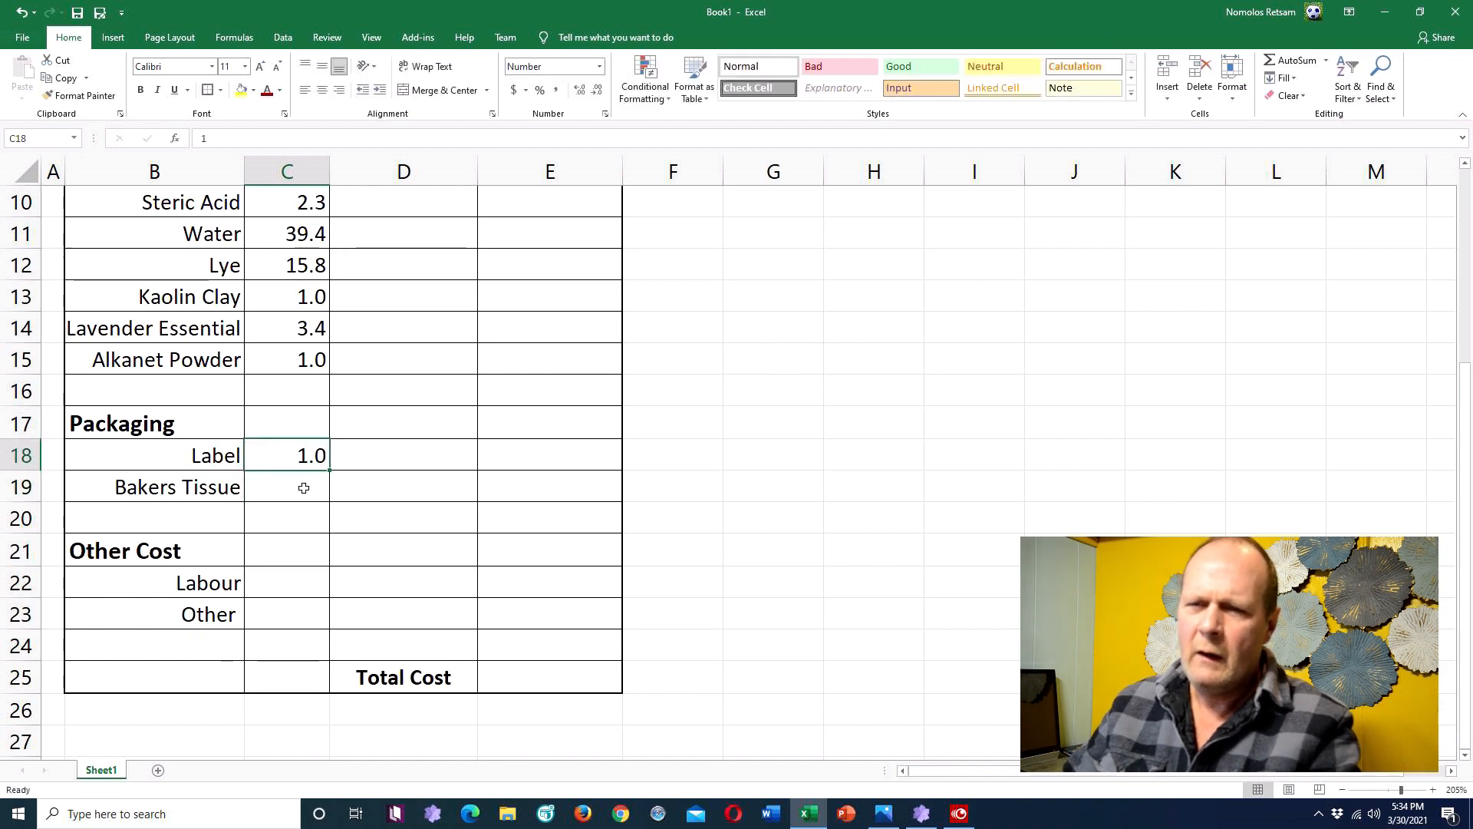
{"action": "left_click", "coordinate": [304, 488]}
{"action": "type", "text": "1"}
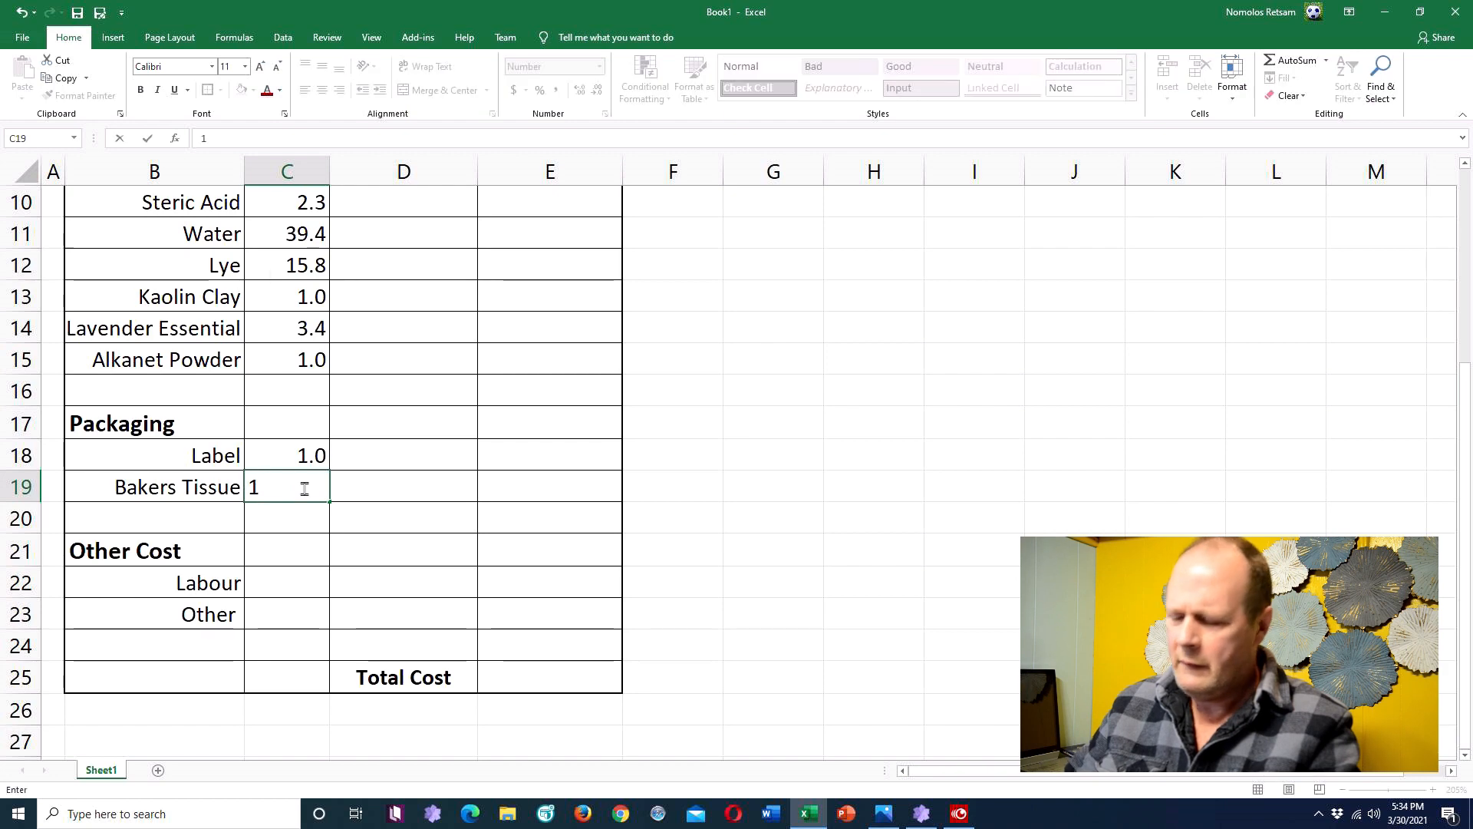
{"action": "key", "text": "Return"}
Step: Enter 1 as the units for both other costs, Labour in C22 and Other in C23
{"action": "key", "text": "Return"}
{"action": "key", "text": "Return"}
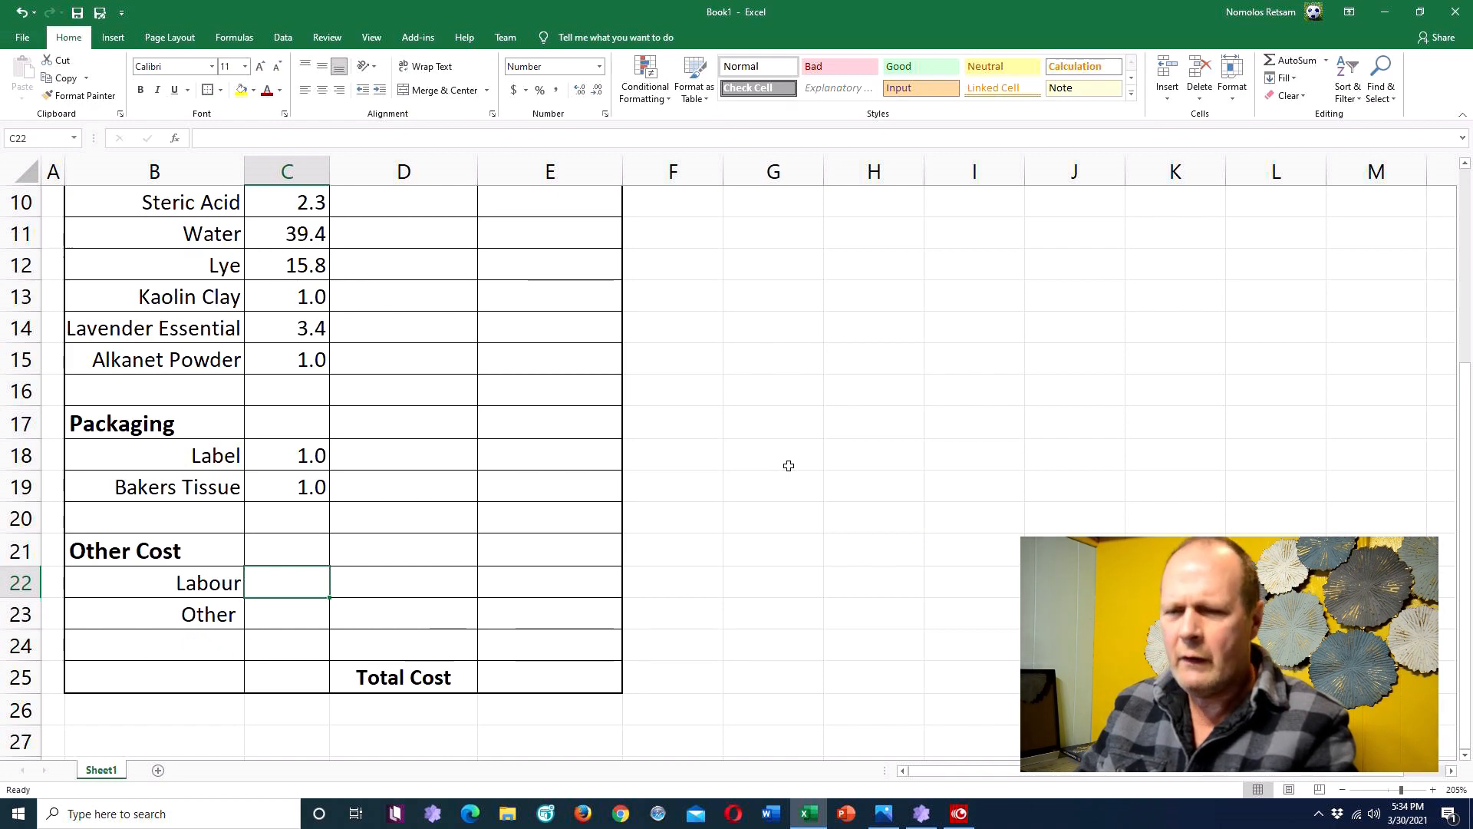
{"action": "type", "text": "1"}
{"action": "key", "text": "Return"}
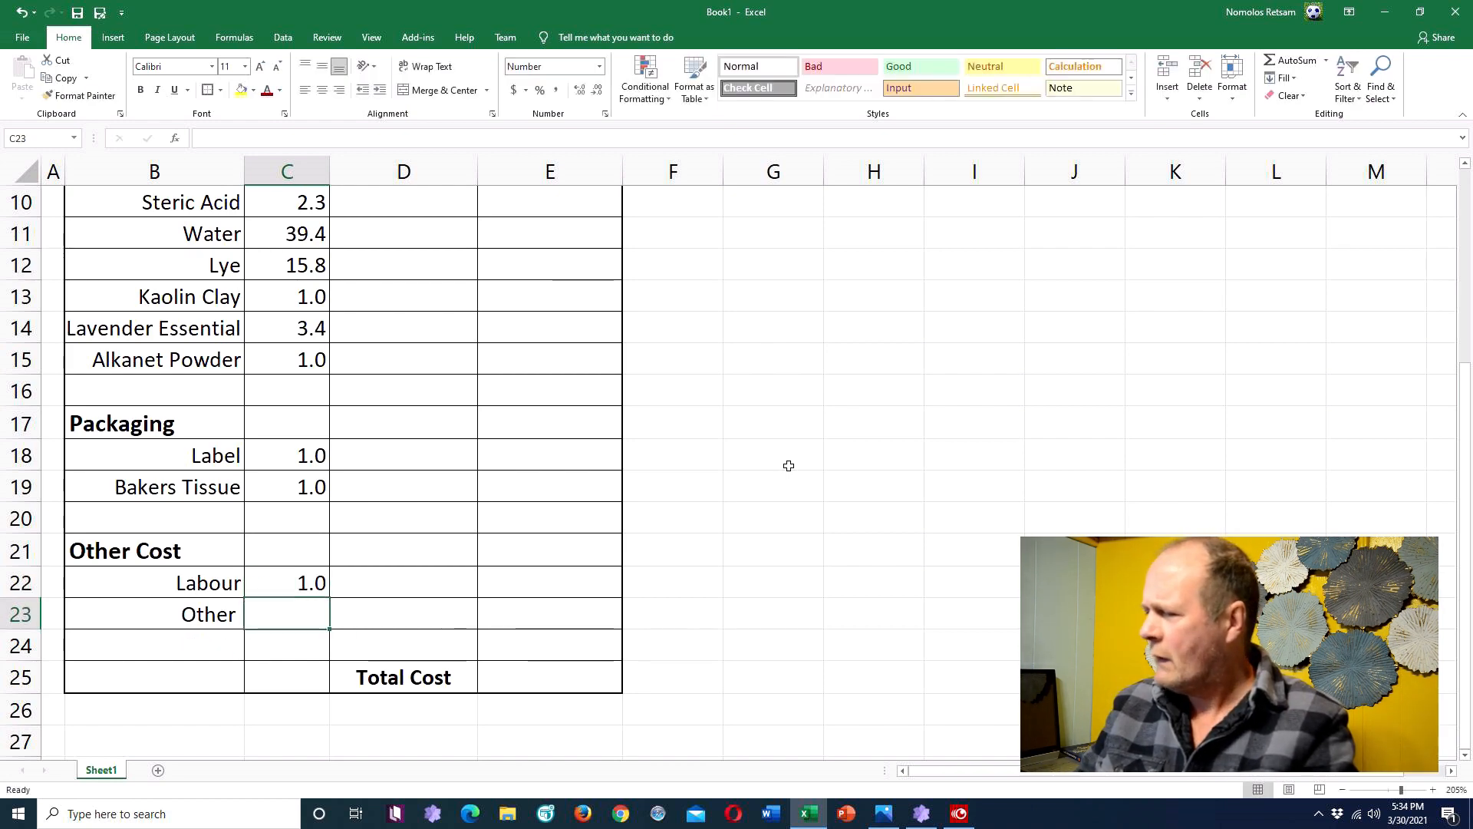
{"action": "type", "text": "1"}
{"action": "key", "text": "Return"}
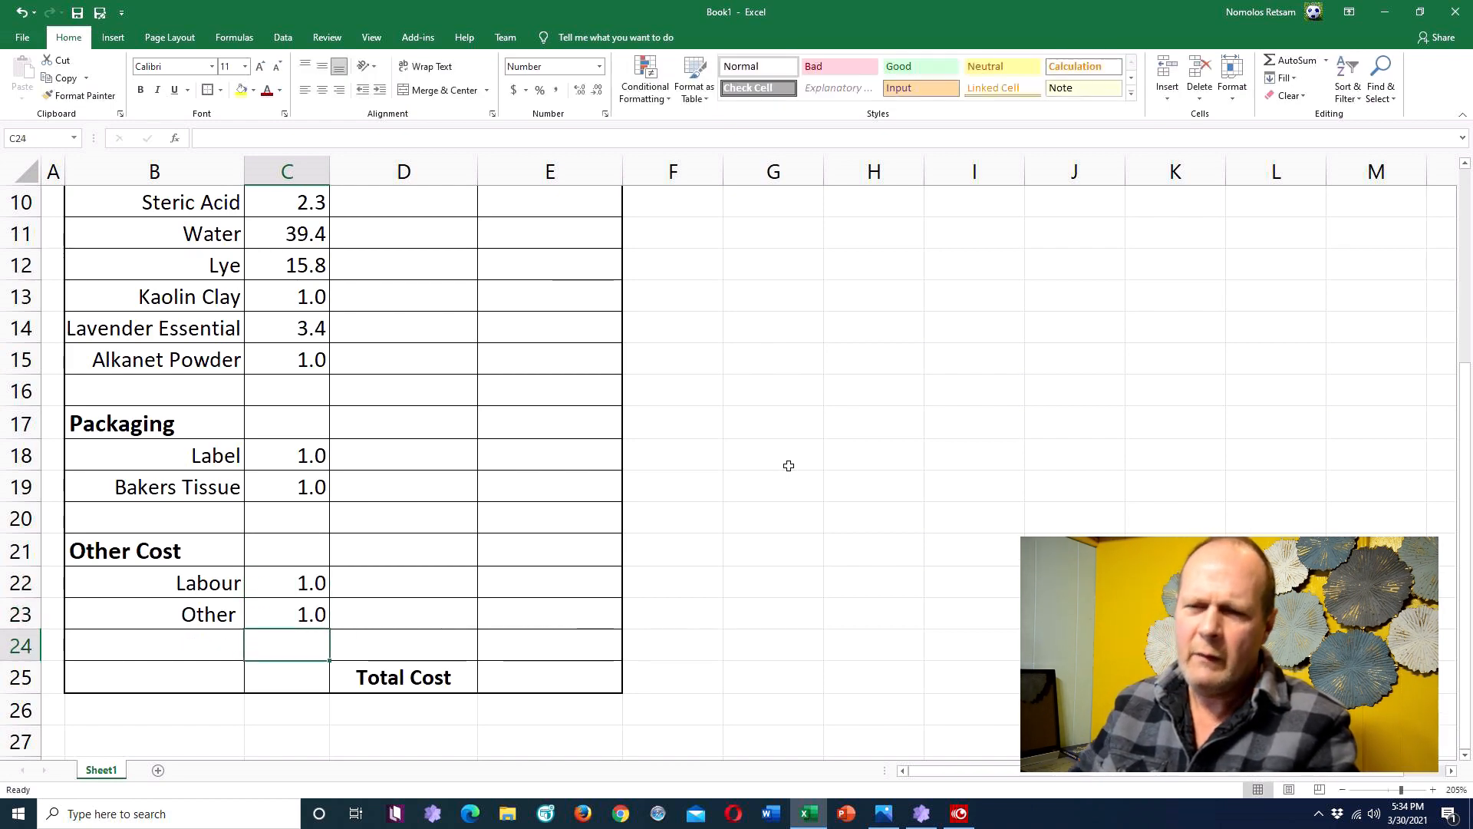
Step: Format the packaging and other cost units in C18:C23 to show no decimal places
{"action": "left_click", "coordinate": [301, 455]}
{"action": "left_click_drag", "start_coordinate": [300, 455], "coordinate": [305, 614]}
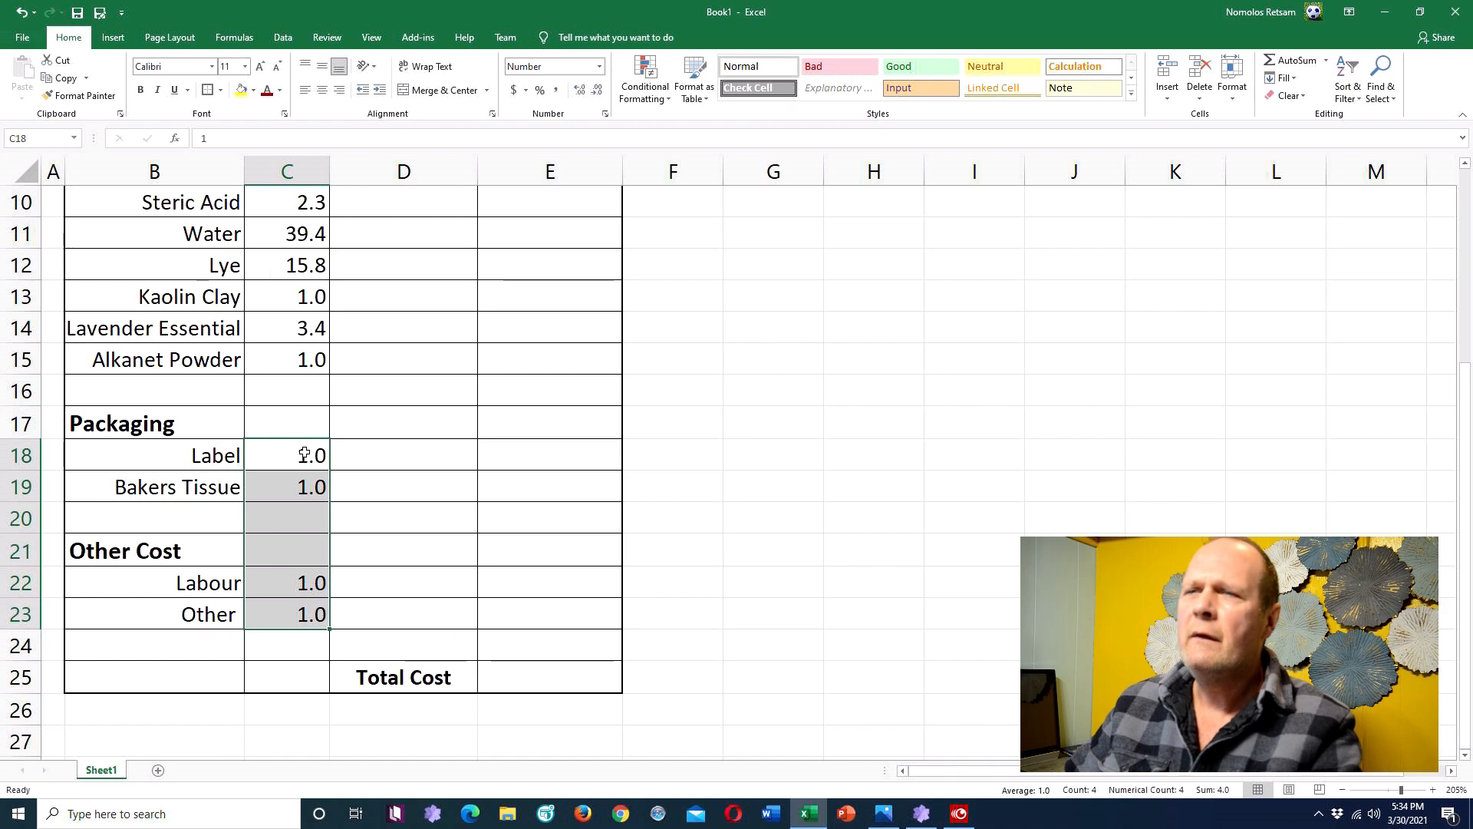
{"action": "left_click", "coordinate": [581, 89]}
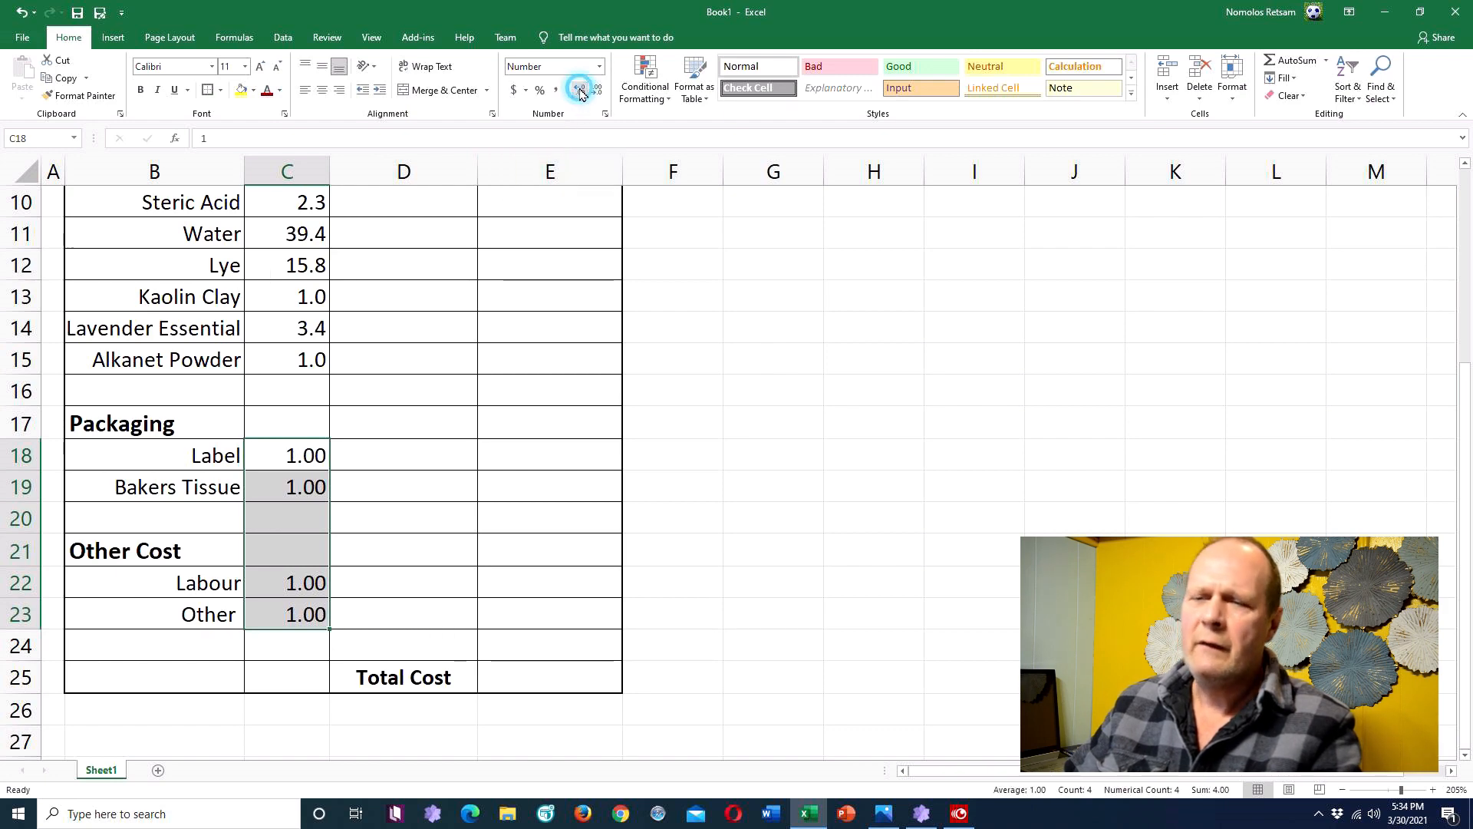
{"action": "left_click", "coordinate": [598, 90]}
{"action": "left_click", "coordinate": [597, 91]}
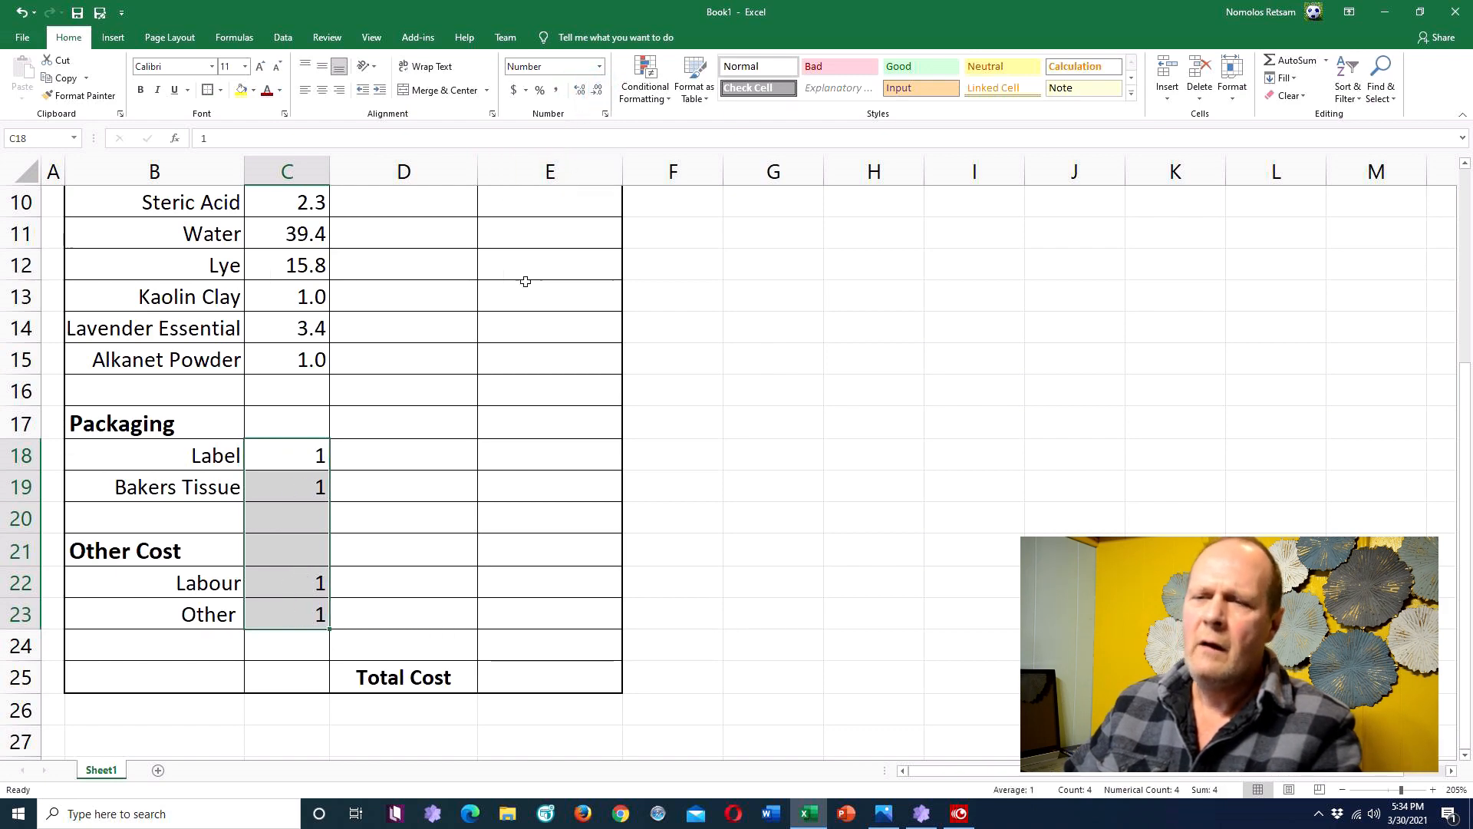
Step: Enter the Palm Oil cost per unit in D6 with the formula =26/5000
{"action": "left_click", "coordinate": [407, 458]}
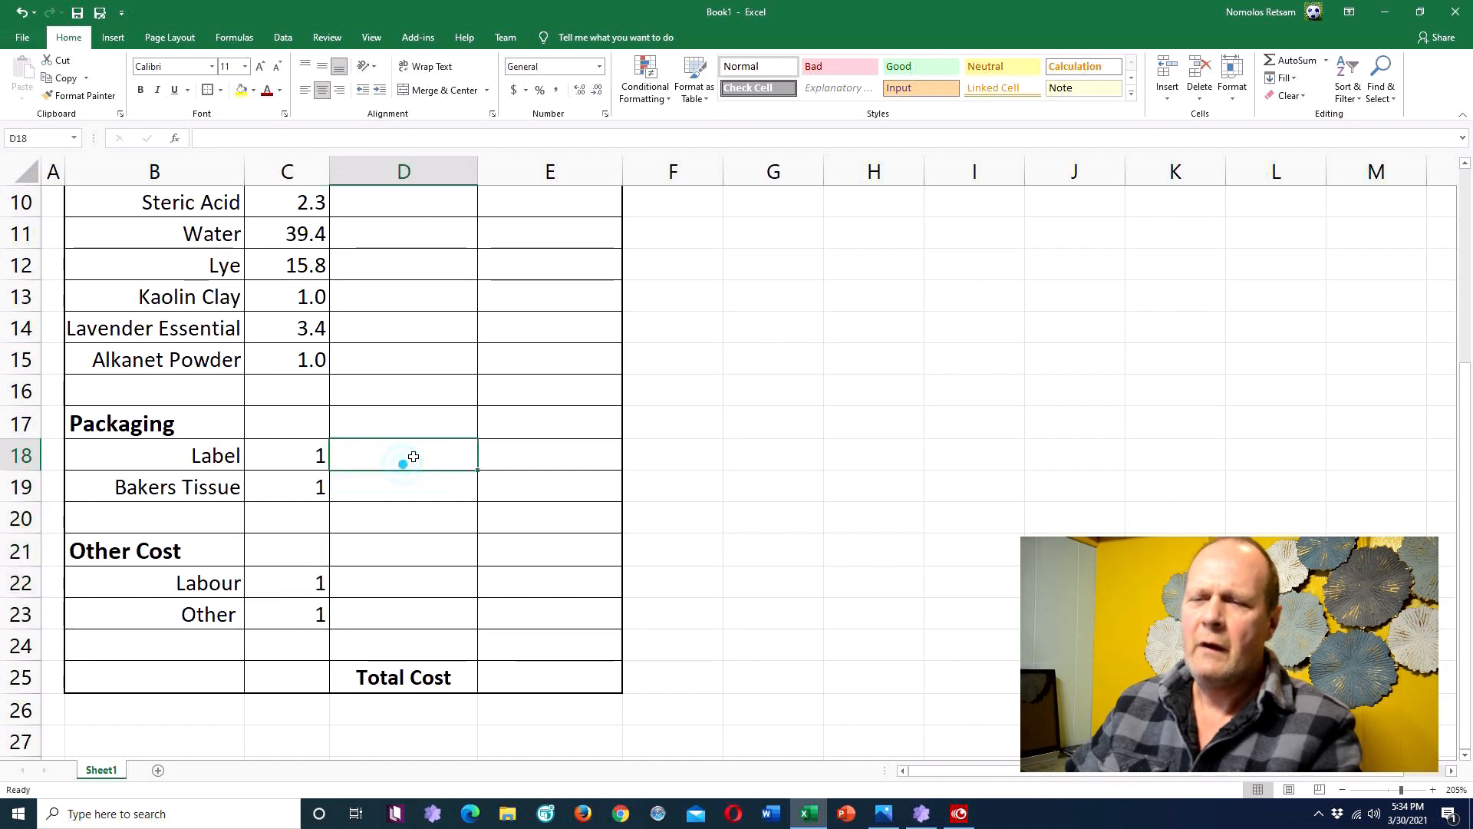
{"action": "scroll", "coordinate": [419, 452], "scroll_direction": "up", "scroll_amount": 2}
{"action": "scroll", "coordinate": [420, 452], "scroll_direction": "up", "scroll_amount": 1}
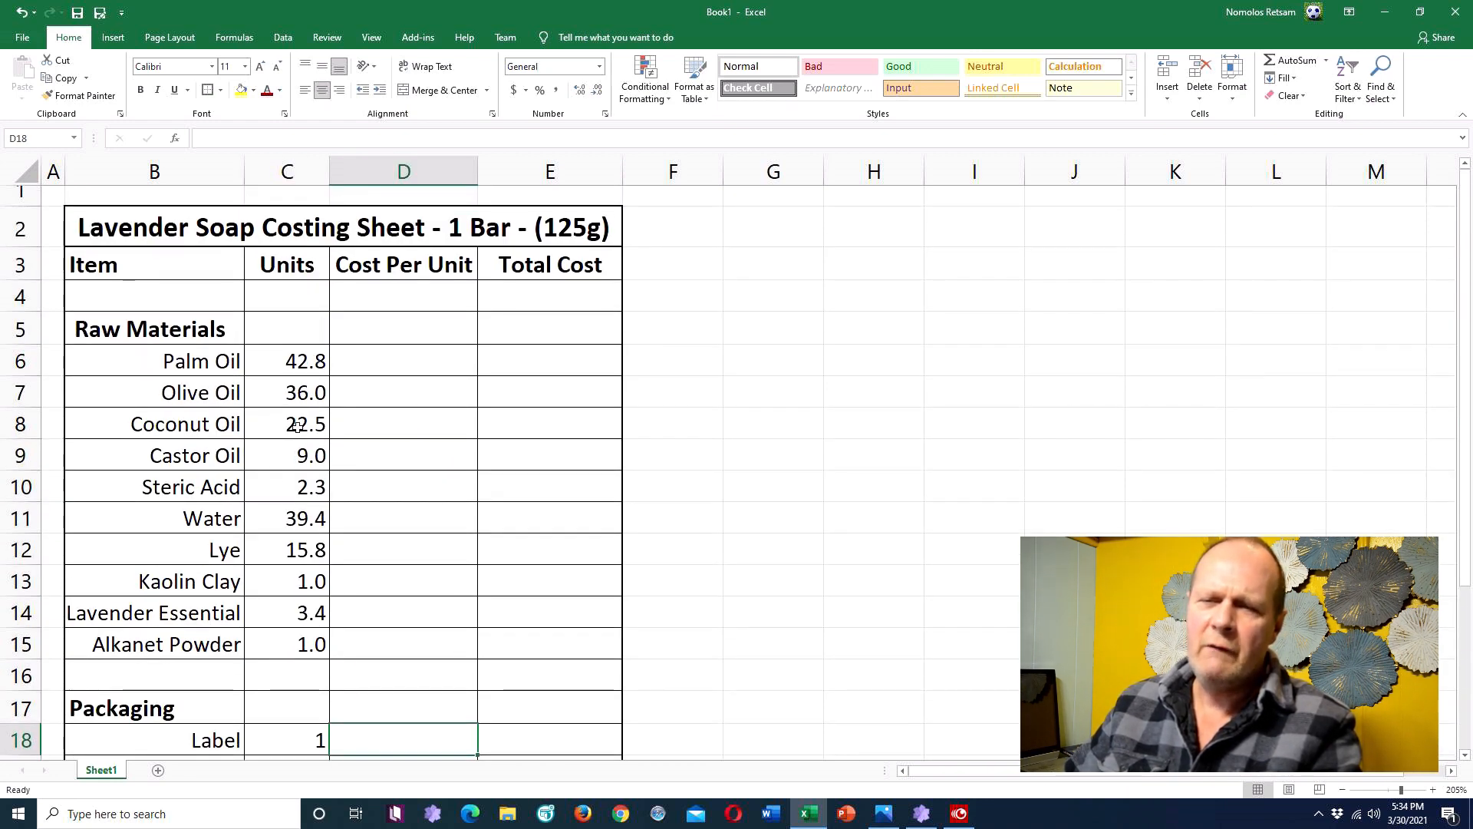
{"action": "scroll", "coordinate": [295, 641], "scroll_direction": "down", "scroll_amount": 3}
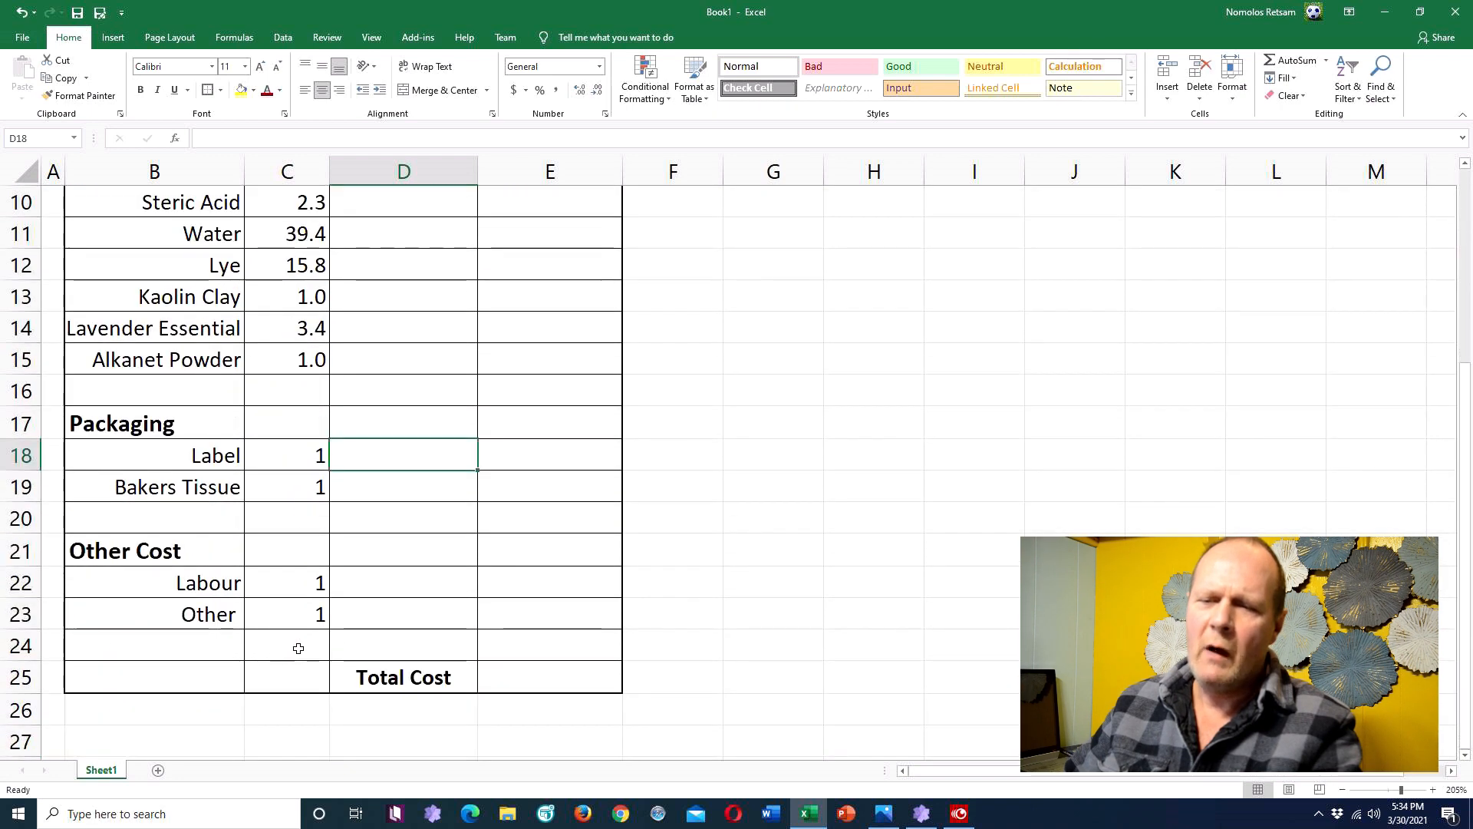
{"action": "scroll", "coordinate": [298, 648], "scroll_direction": "up", "scroll_amount": 3}
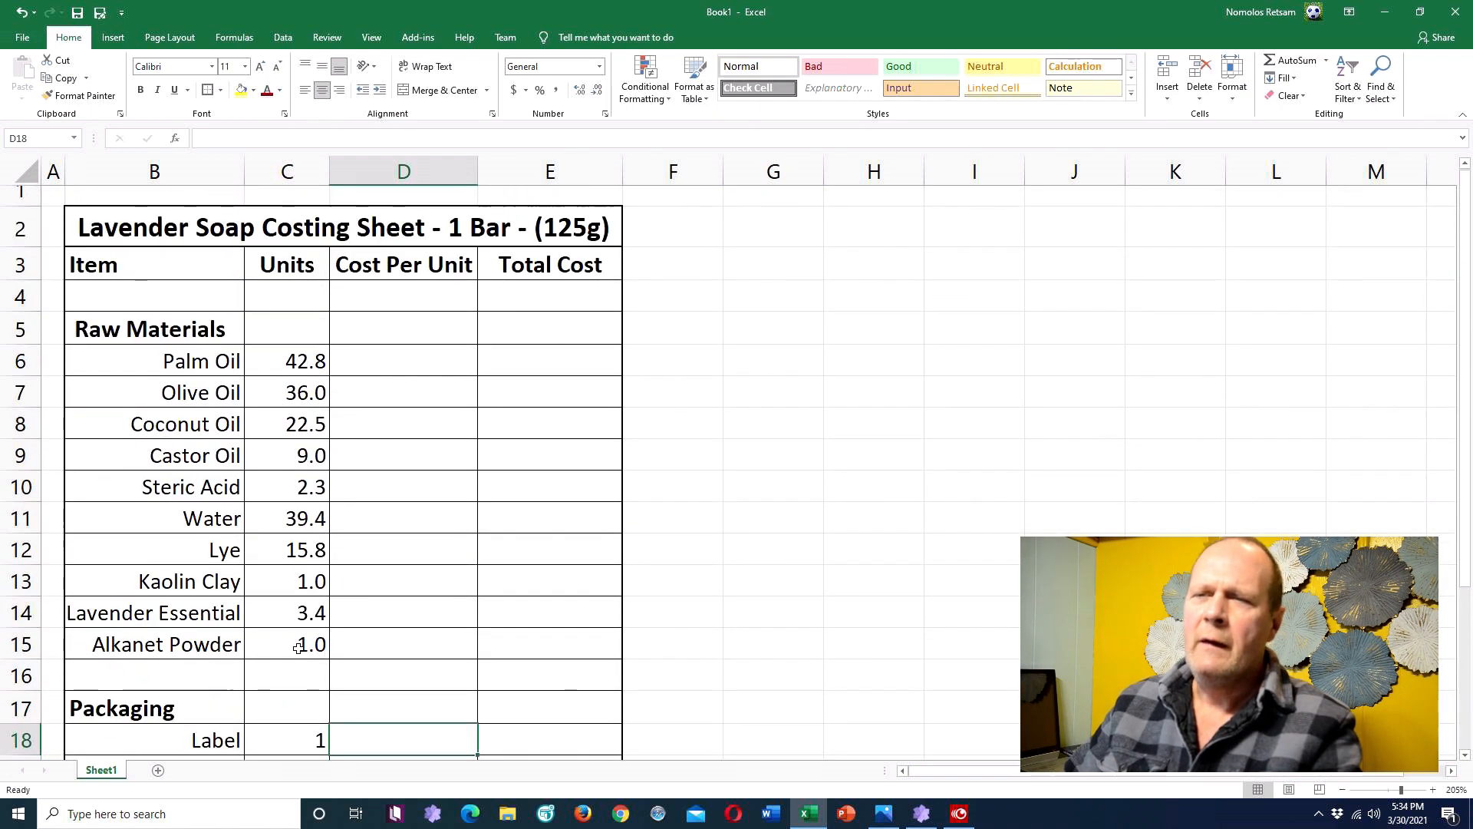
{"action": "left_click", "coordinate": [406, 367]}
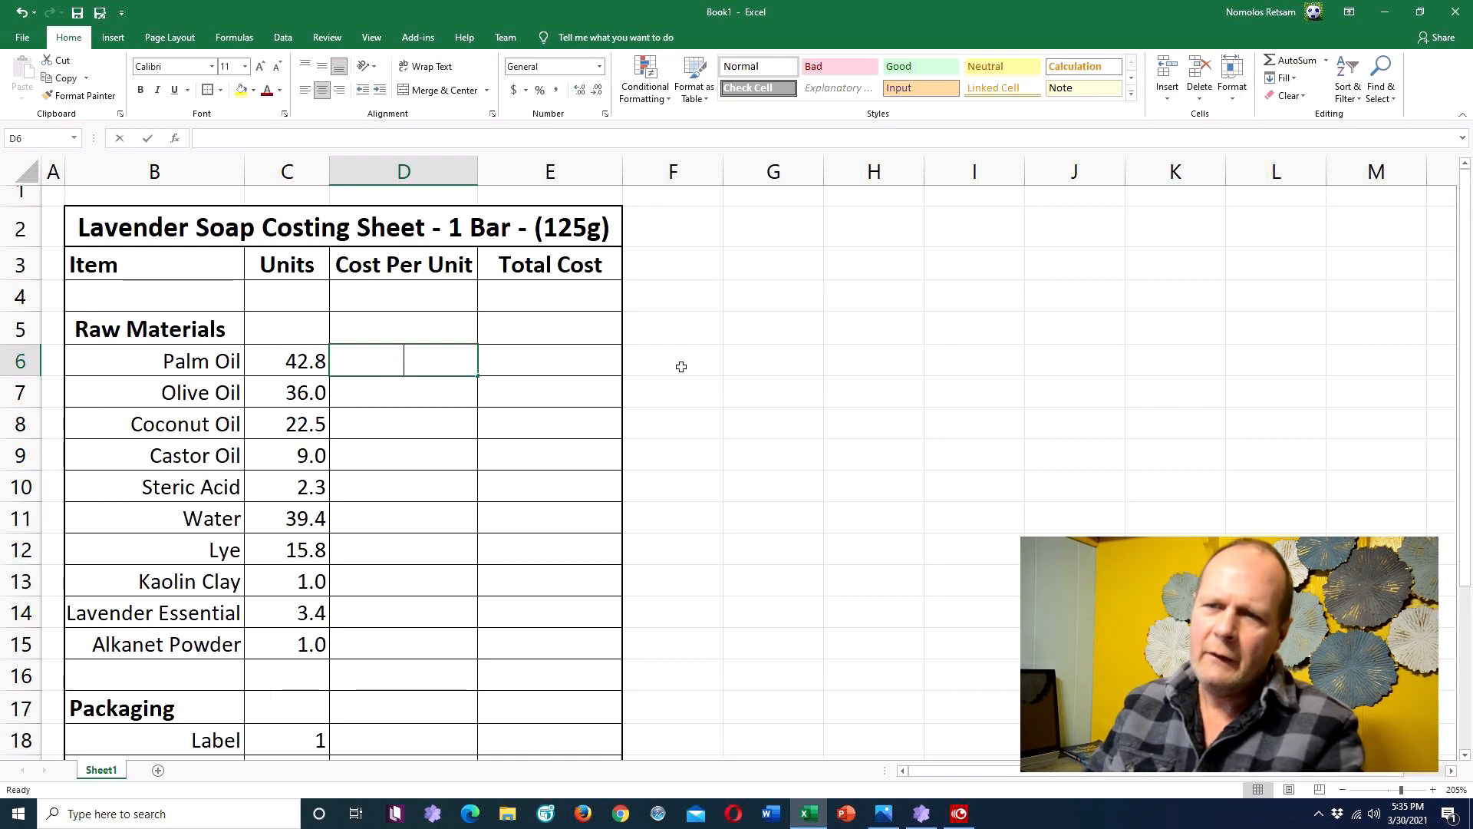
{"action": "type", "text": "="}
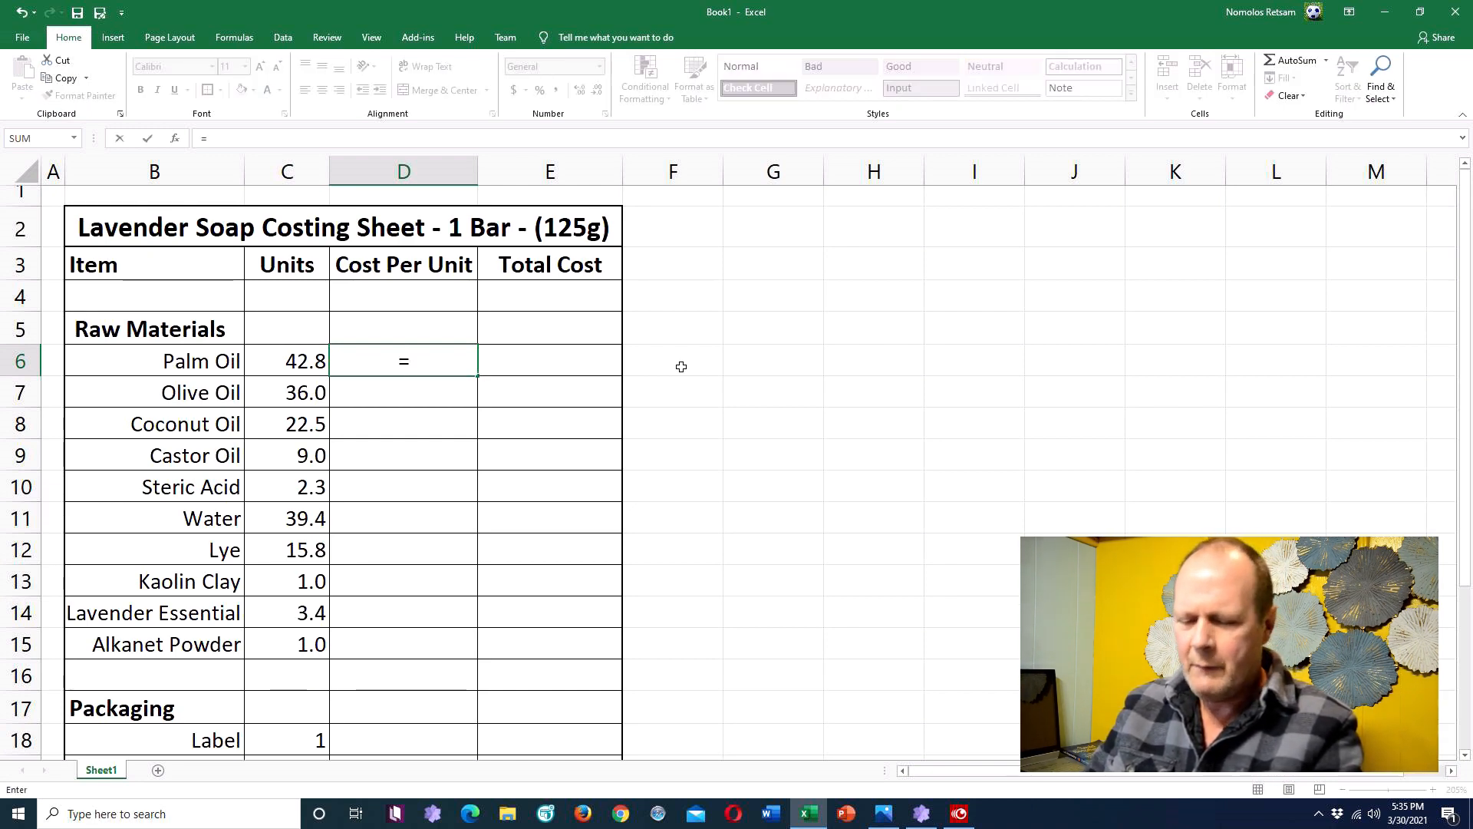
{"action": "type", "text": "26"}
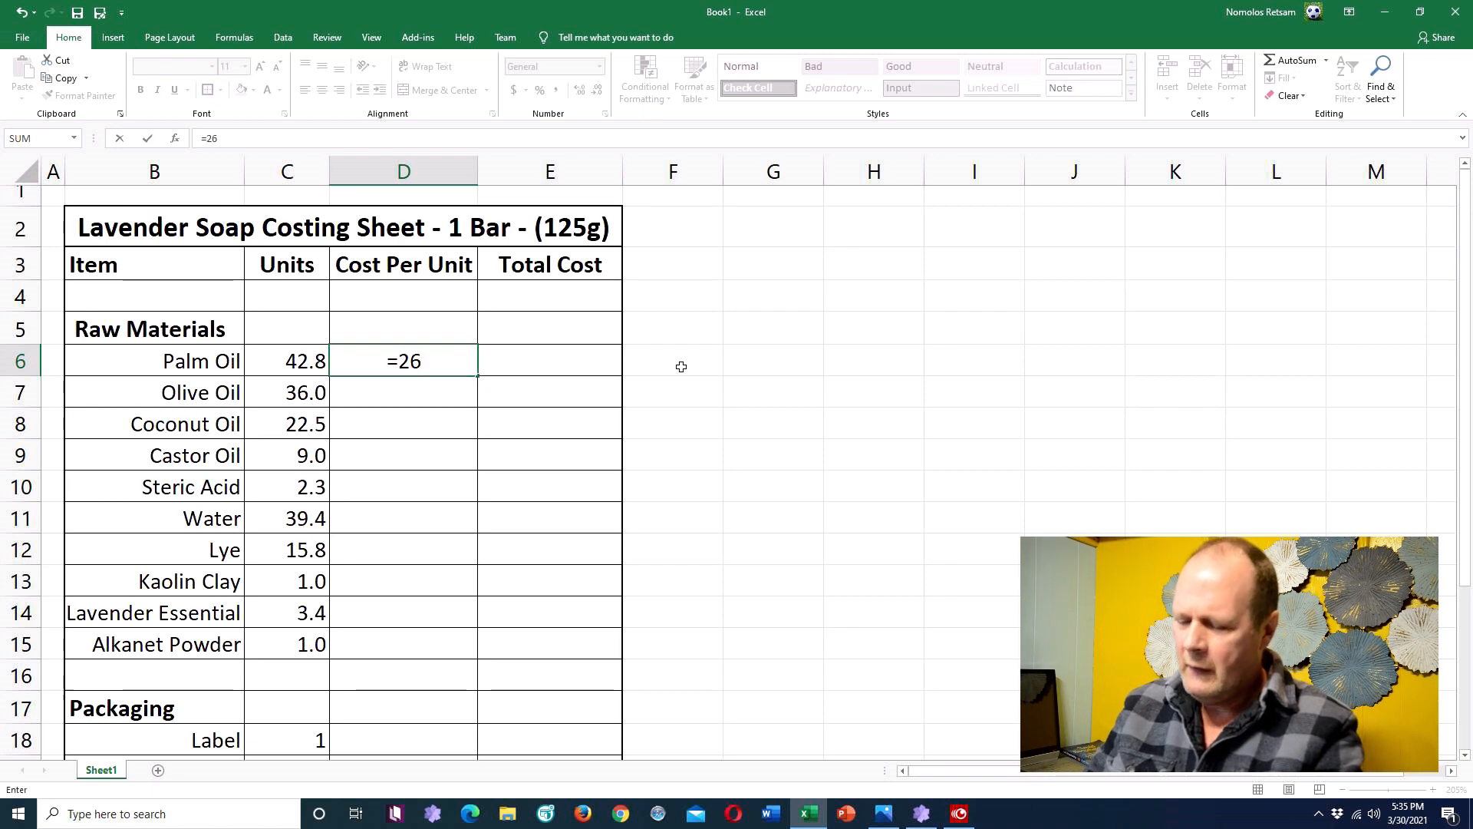
{"action": "type", "text": "/5"}
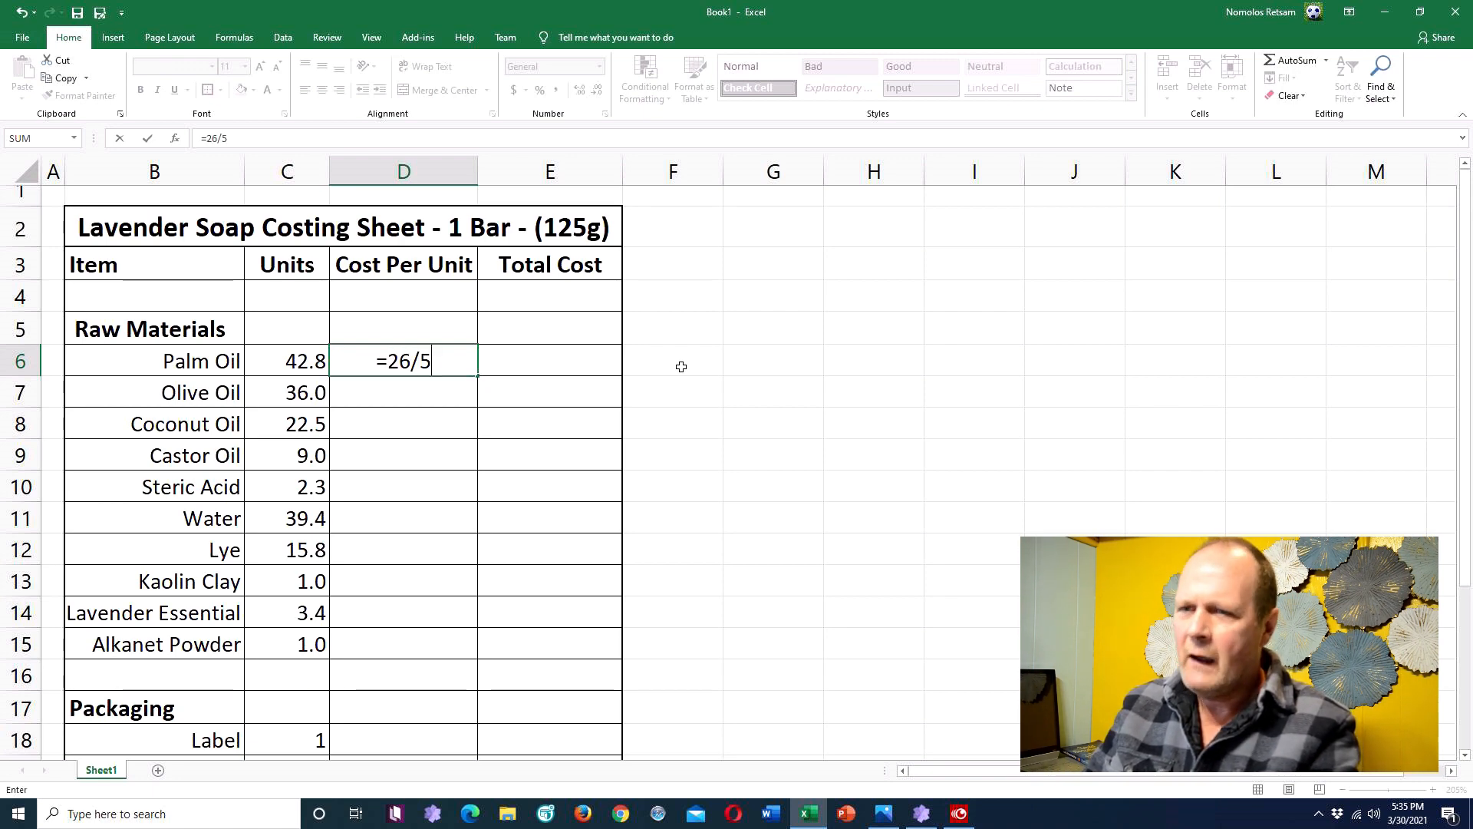
{"action": "type", "text": "000"}
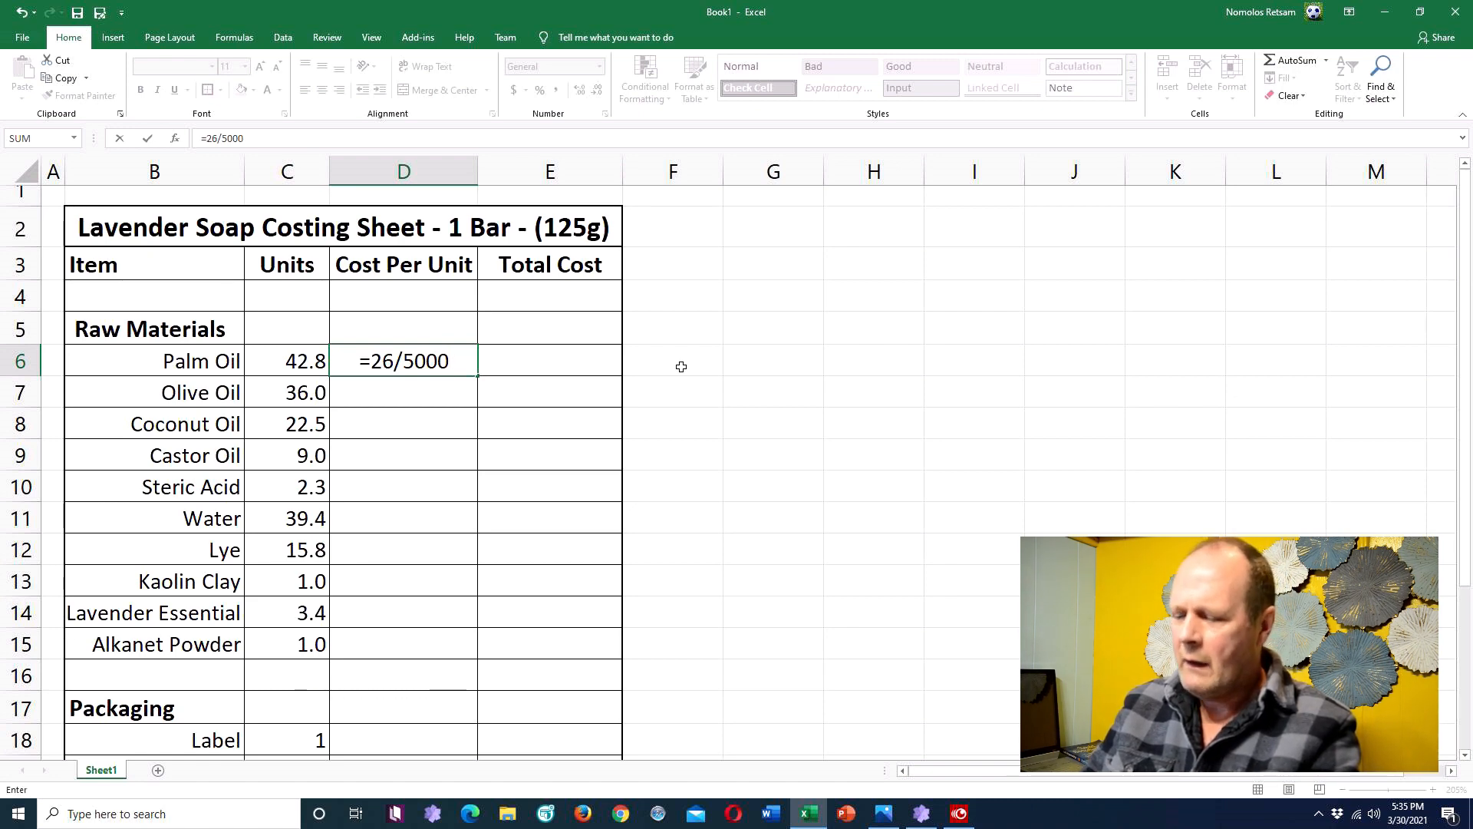
{"action": "key", "text": "Return"}
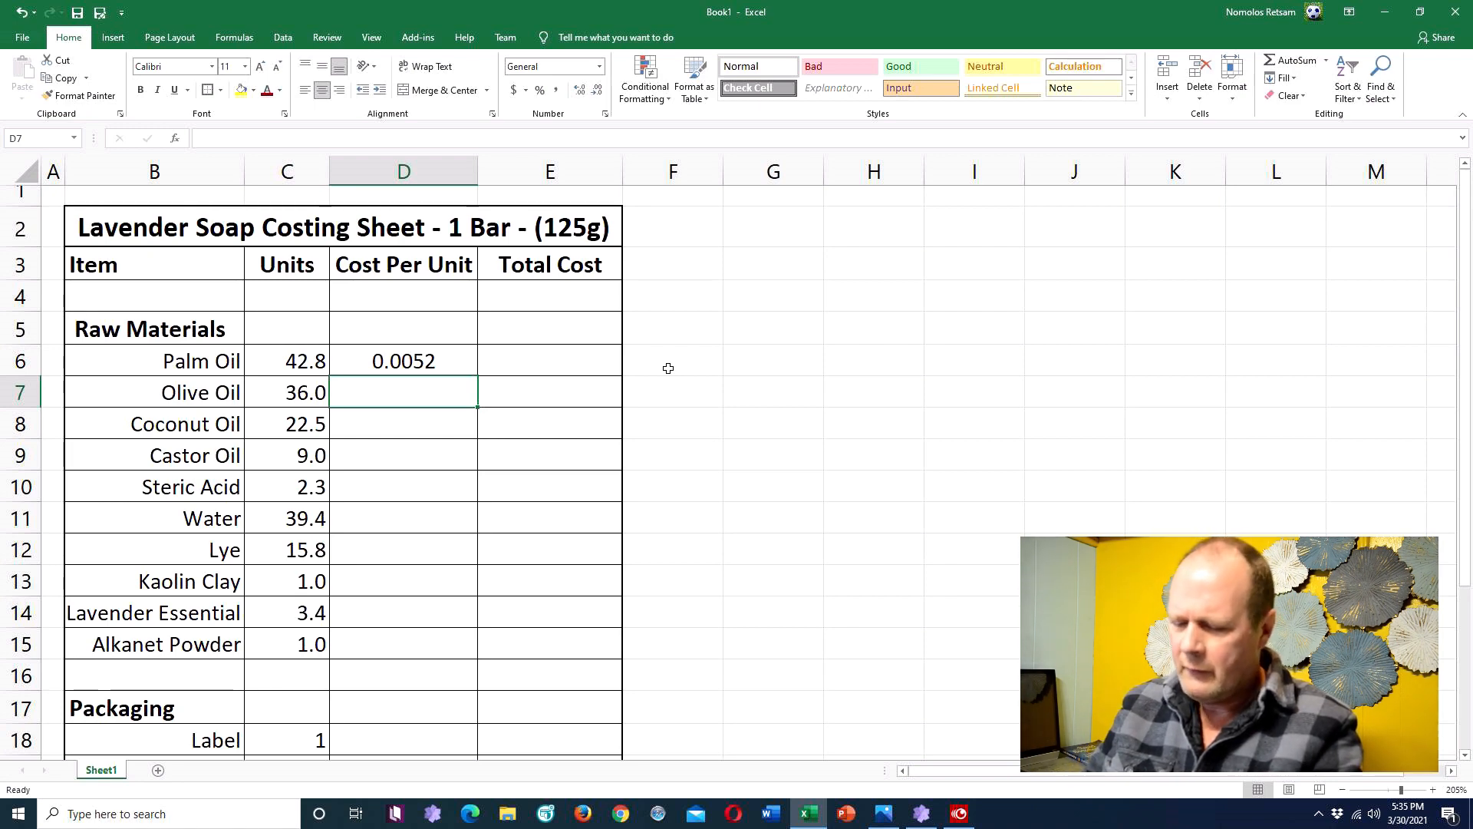
Step: Enter the Olive Oil cost per unit in D7 with the formula =22/3000
{"action": "type", "text": "=22/"}
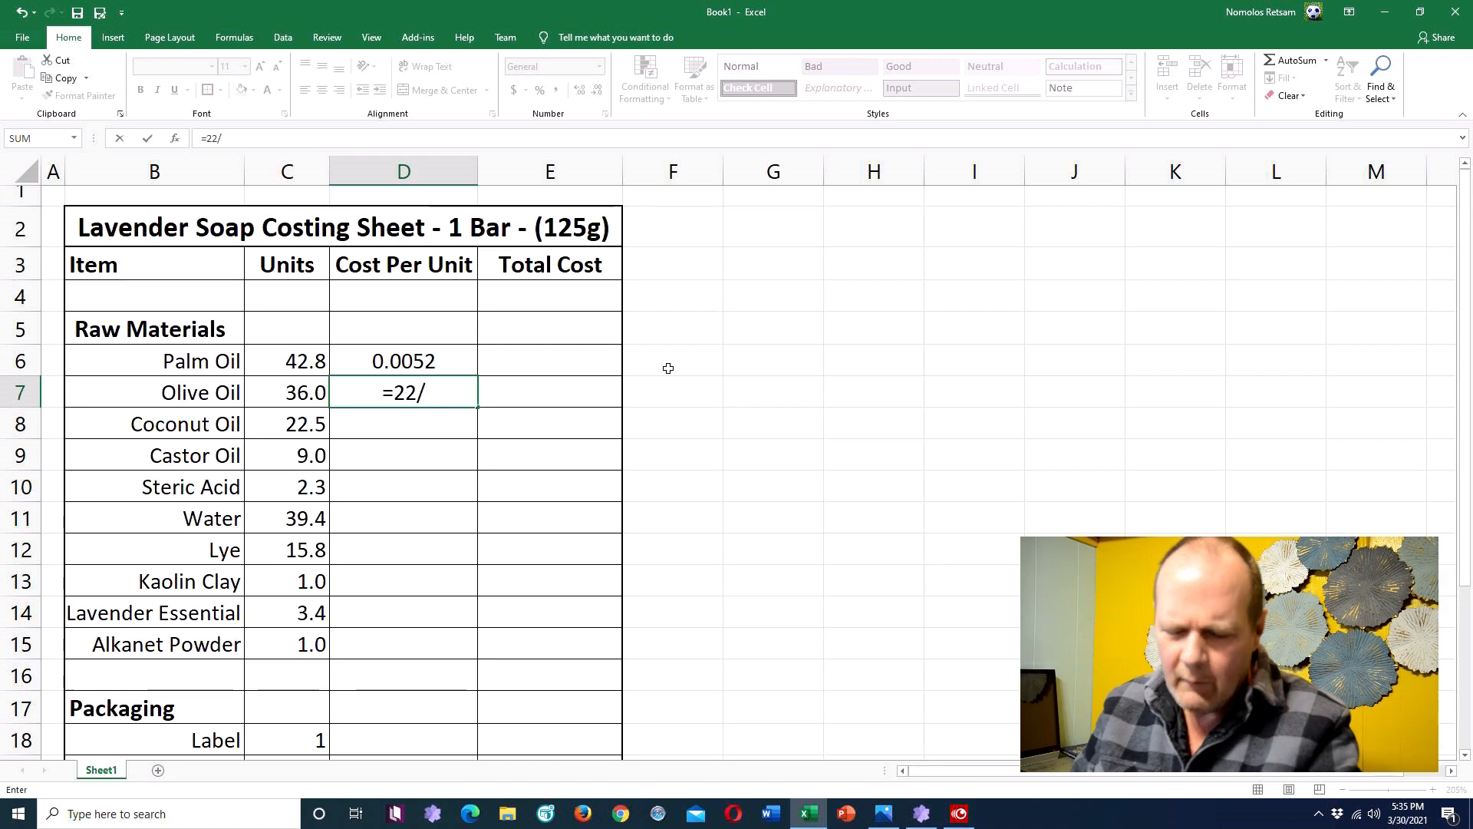
{"action": "type", "text": "3000"}
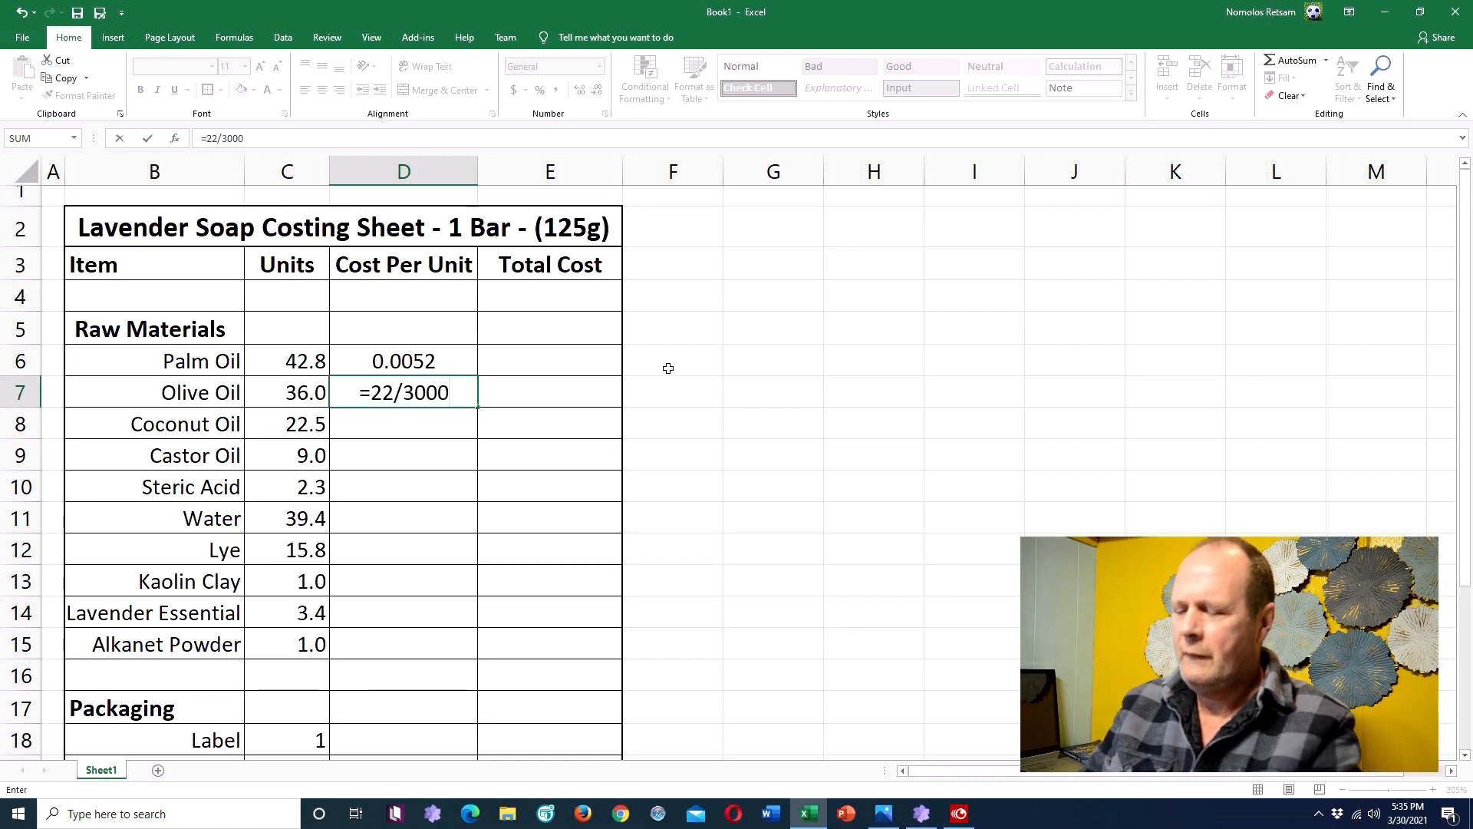
{"action": "key", "text": "Return"}
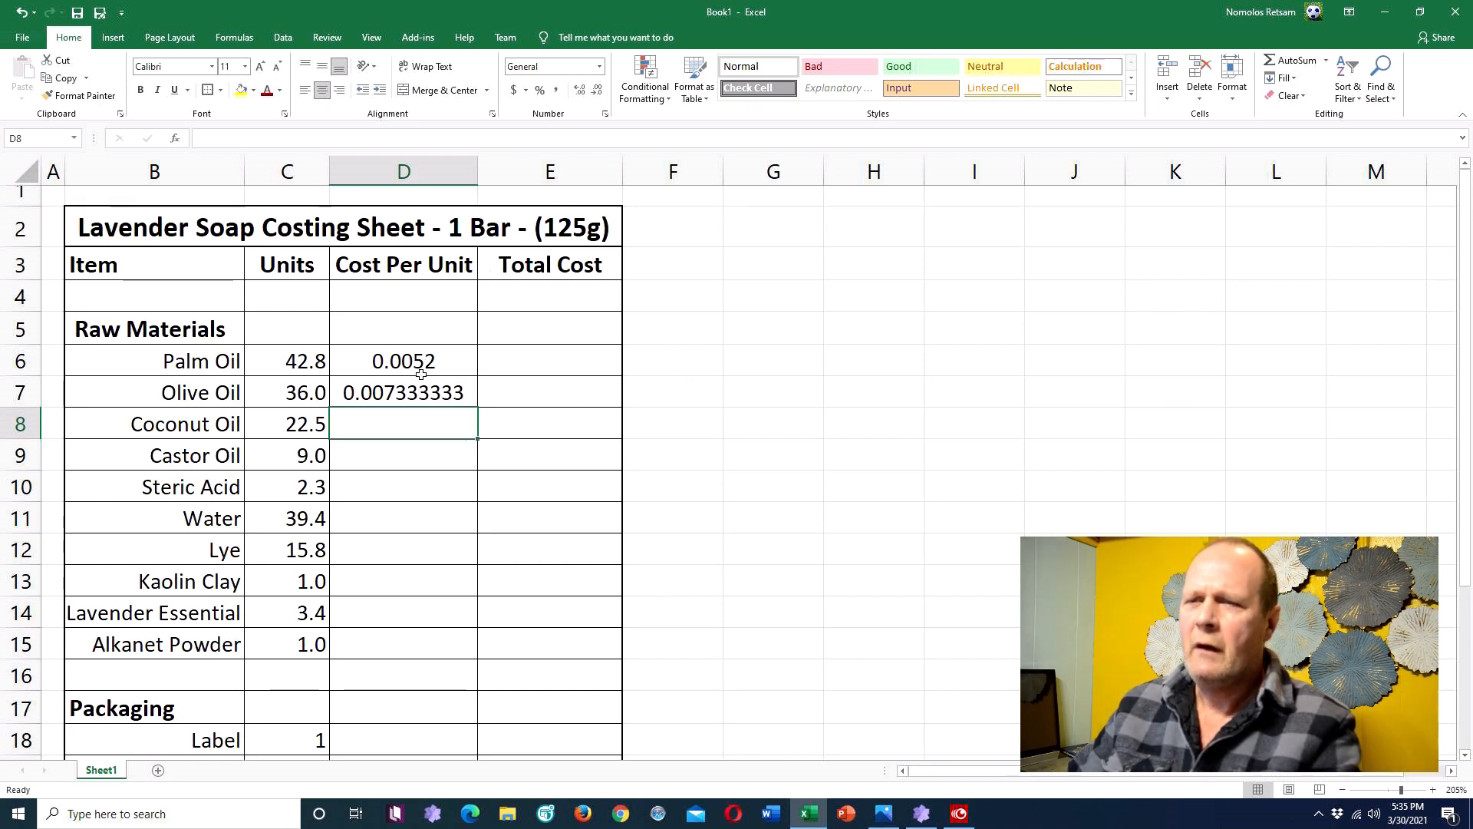
Step: Format the whole Cost Per Unit column D as Number with 4 decimal places
{"action": "right_click", "coordinate": [424, 173]}
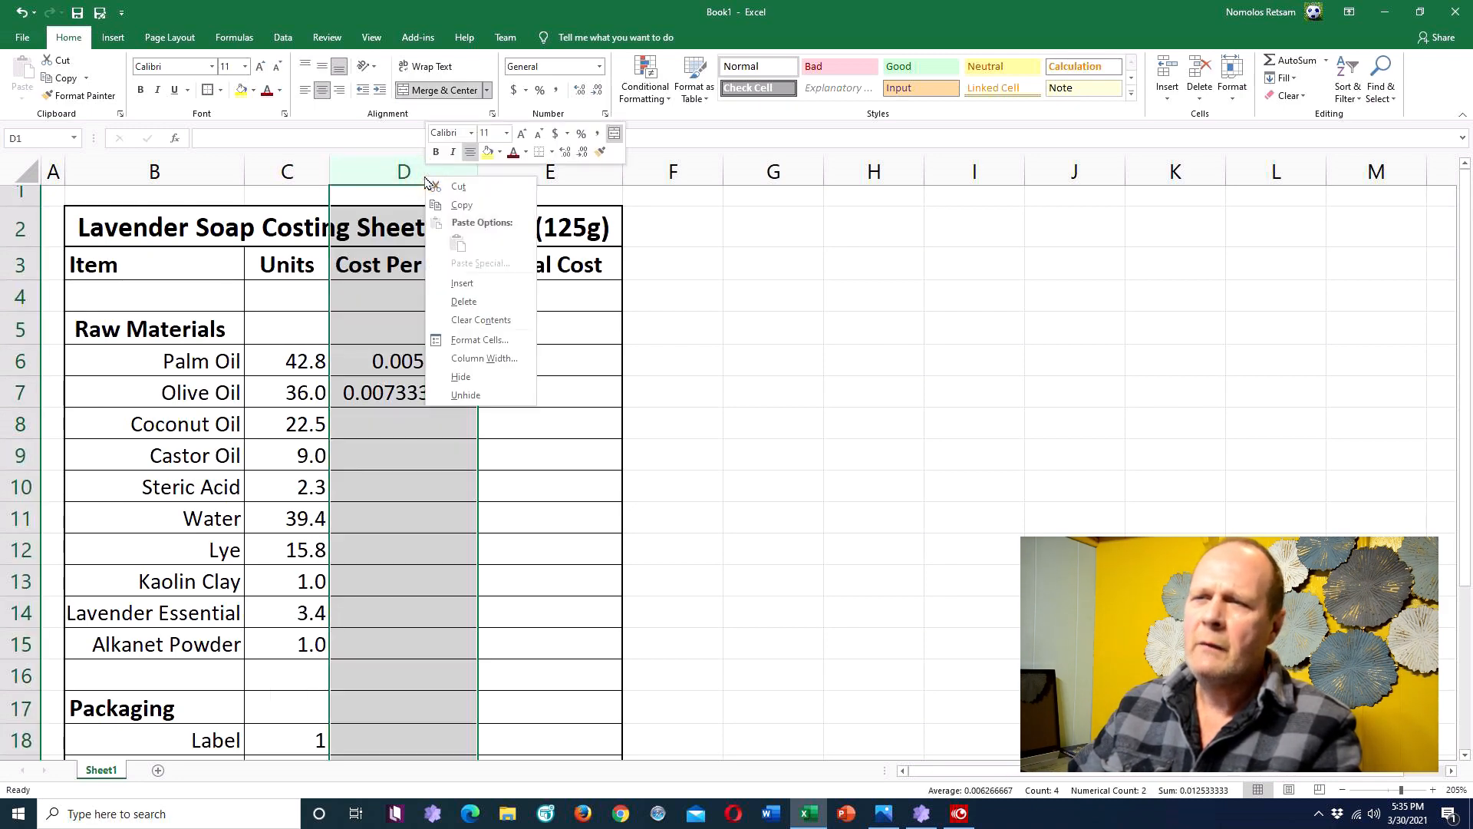
{"action": "left_click", "coordinate": [495, 341]}
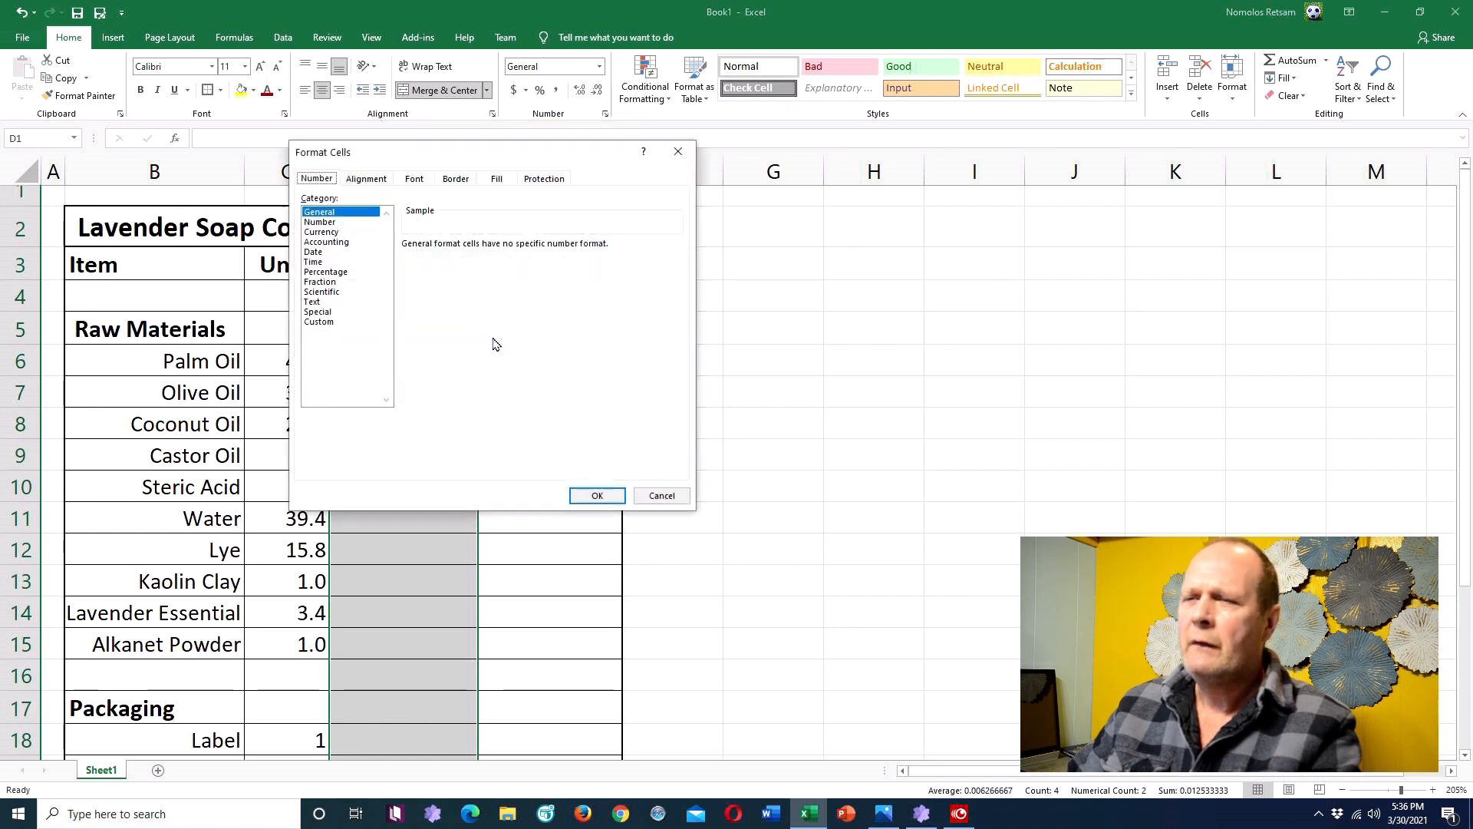
{"action": "left_click", "coordinate": [328, 222]}
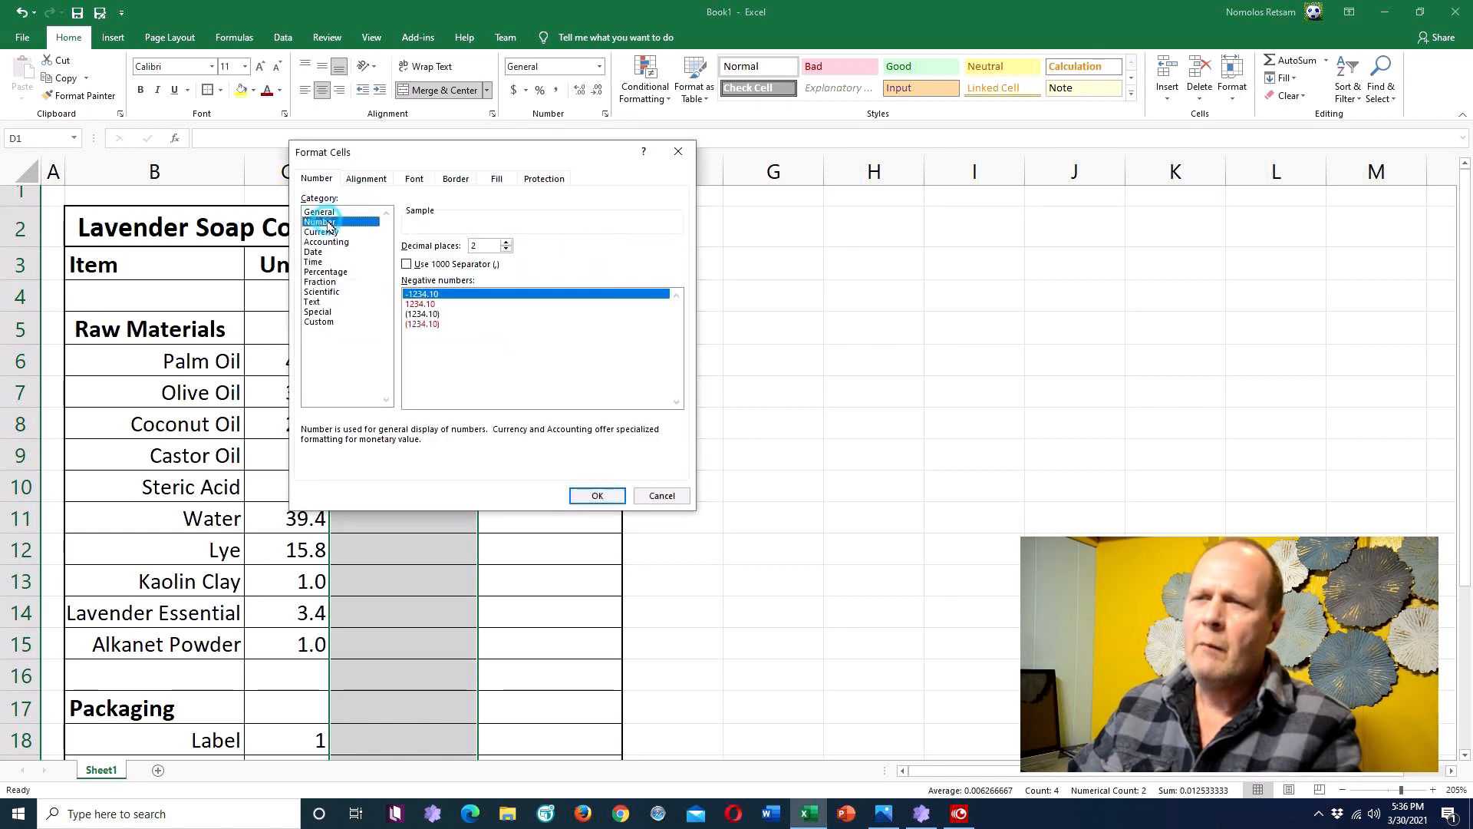
{"action": "left_click", "coordinate": [506, 242]}
{"action": "left_click", "coordinate": [506, 242]}
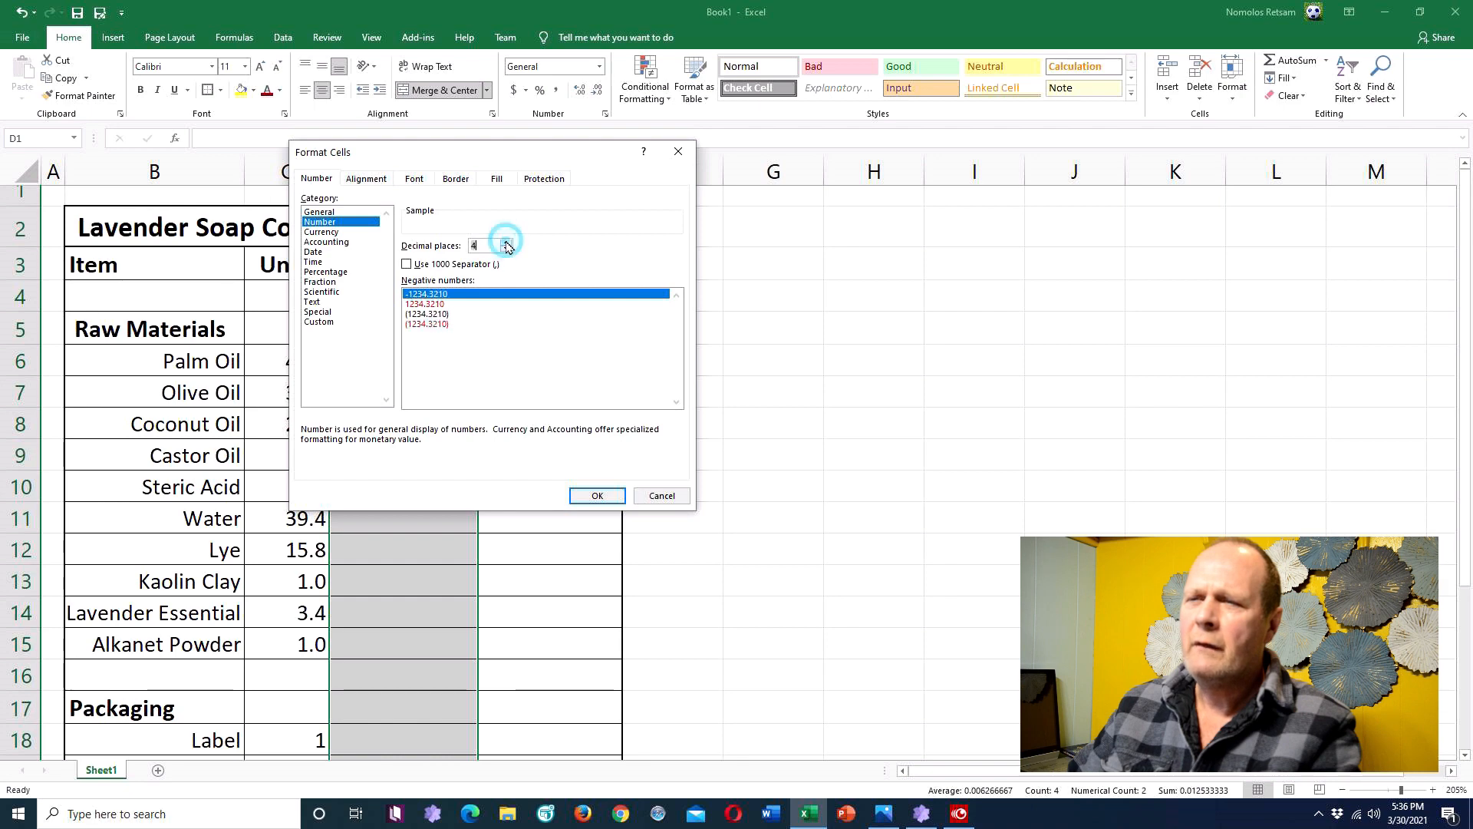
{"action": "left_click", "coordinate": [608, 496]}
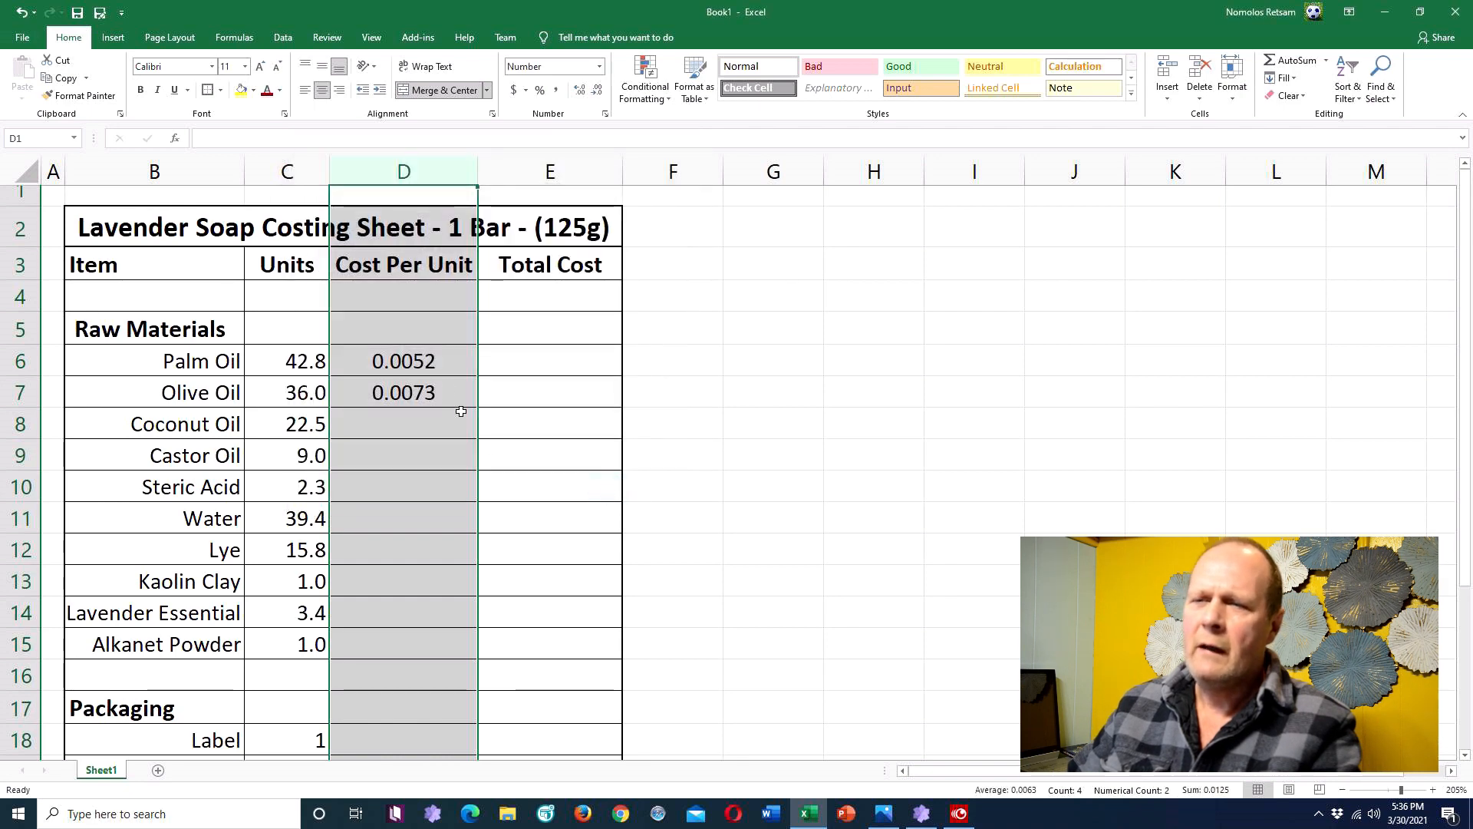
{"action": "left_click", "coordinate": [444, 326]}
Step: Enter the Coconut Oil cost per unit in D8 with the formula =28/3000
{"action": "left_click", "coordinate": [422, 427]}
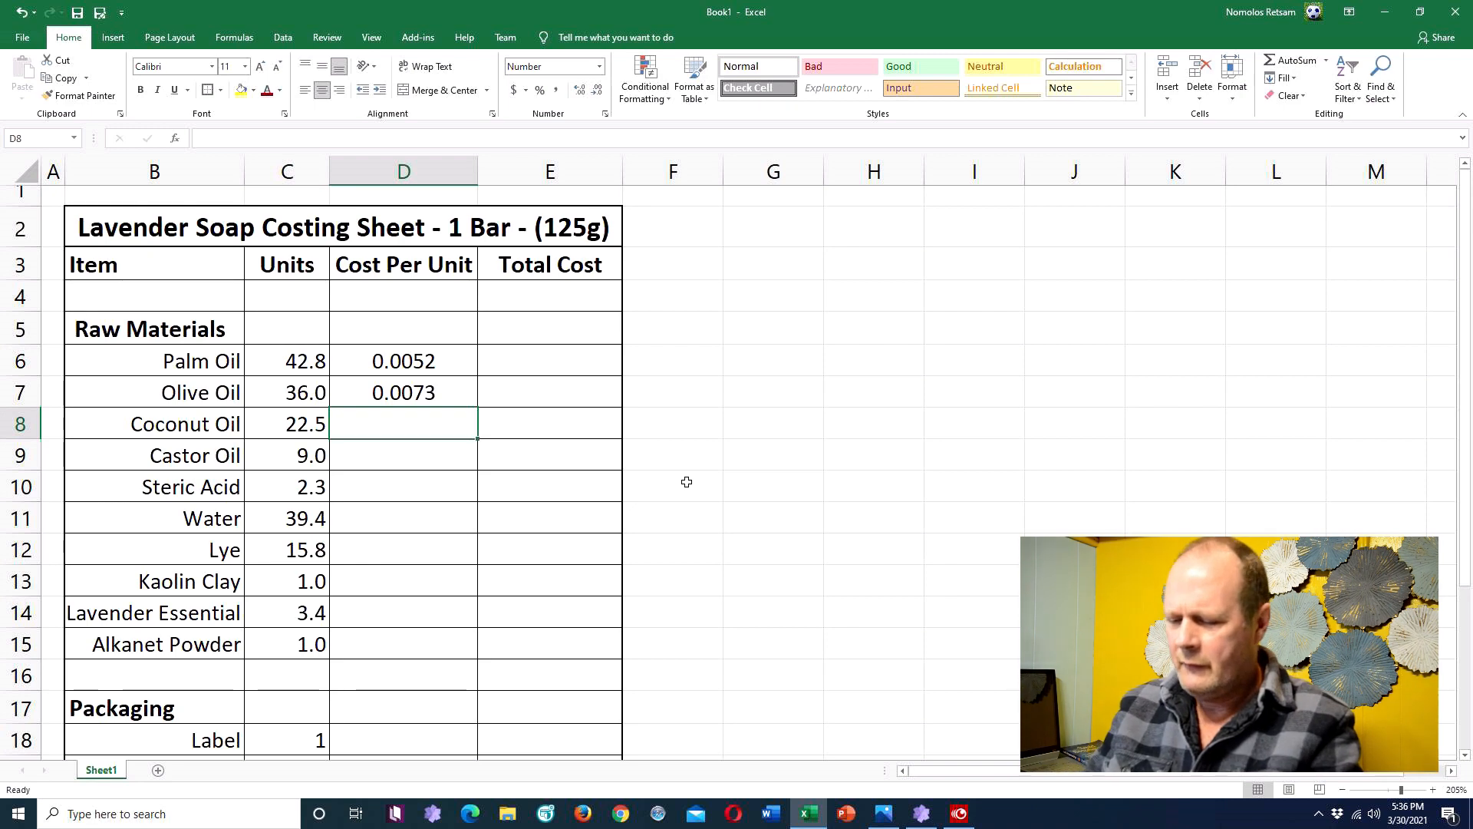
{"action": "type", "text": "=28/"}
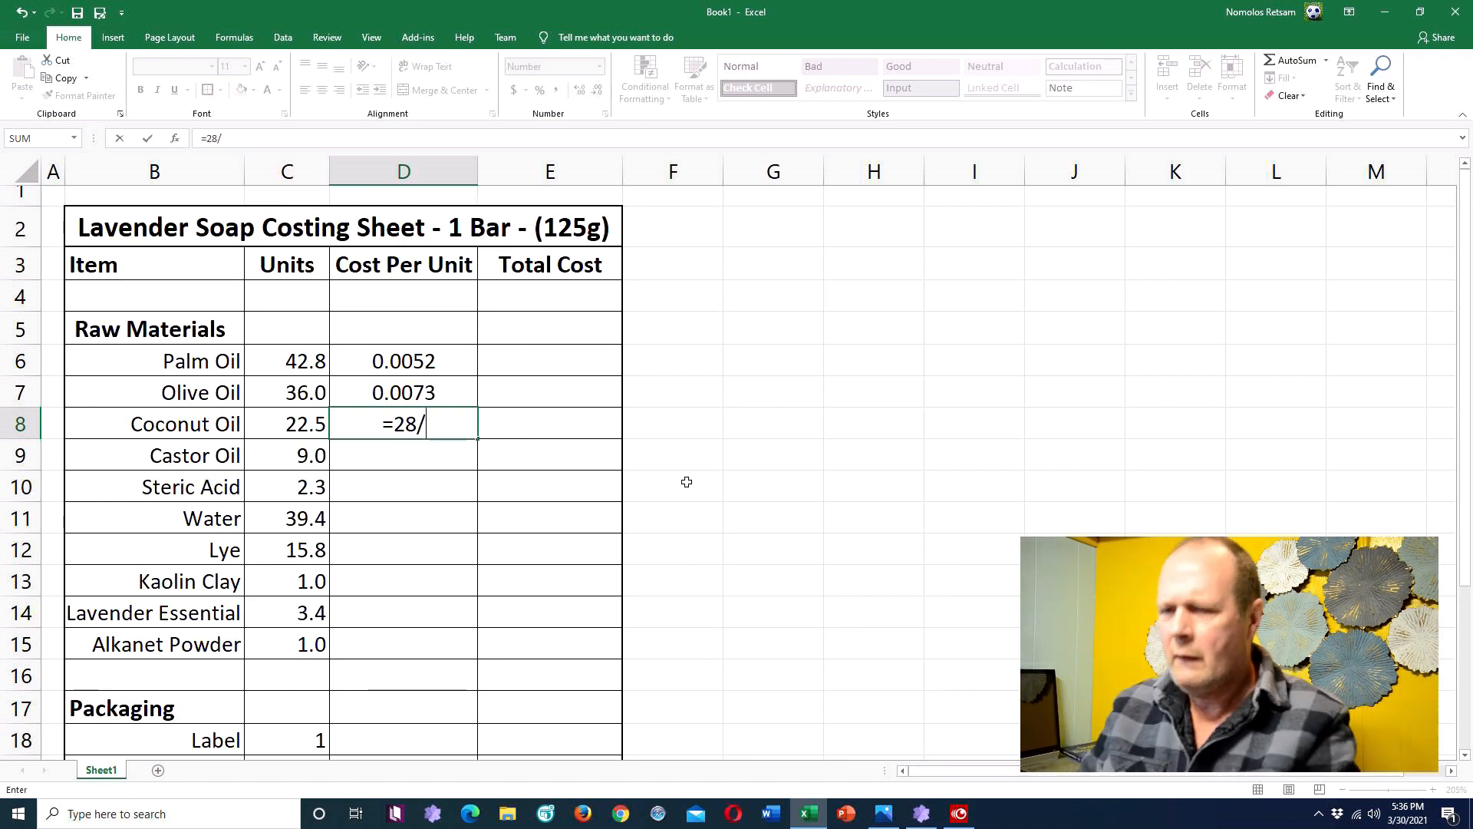
{"action": "type", "text": "3000"}
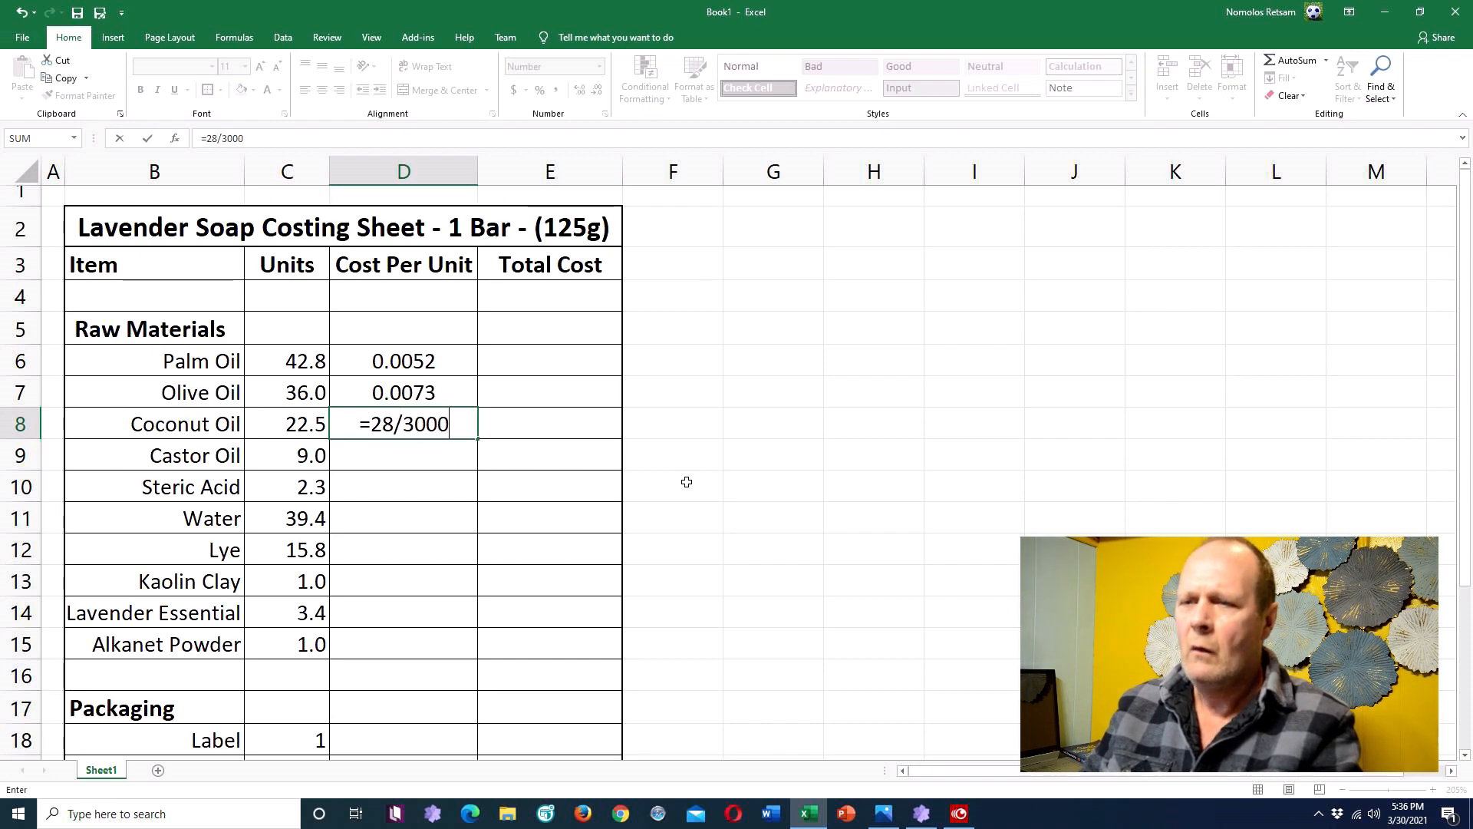
{"action": "key", "text": "Return"}
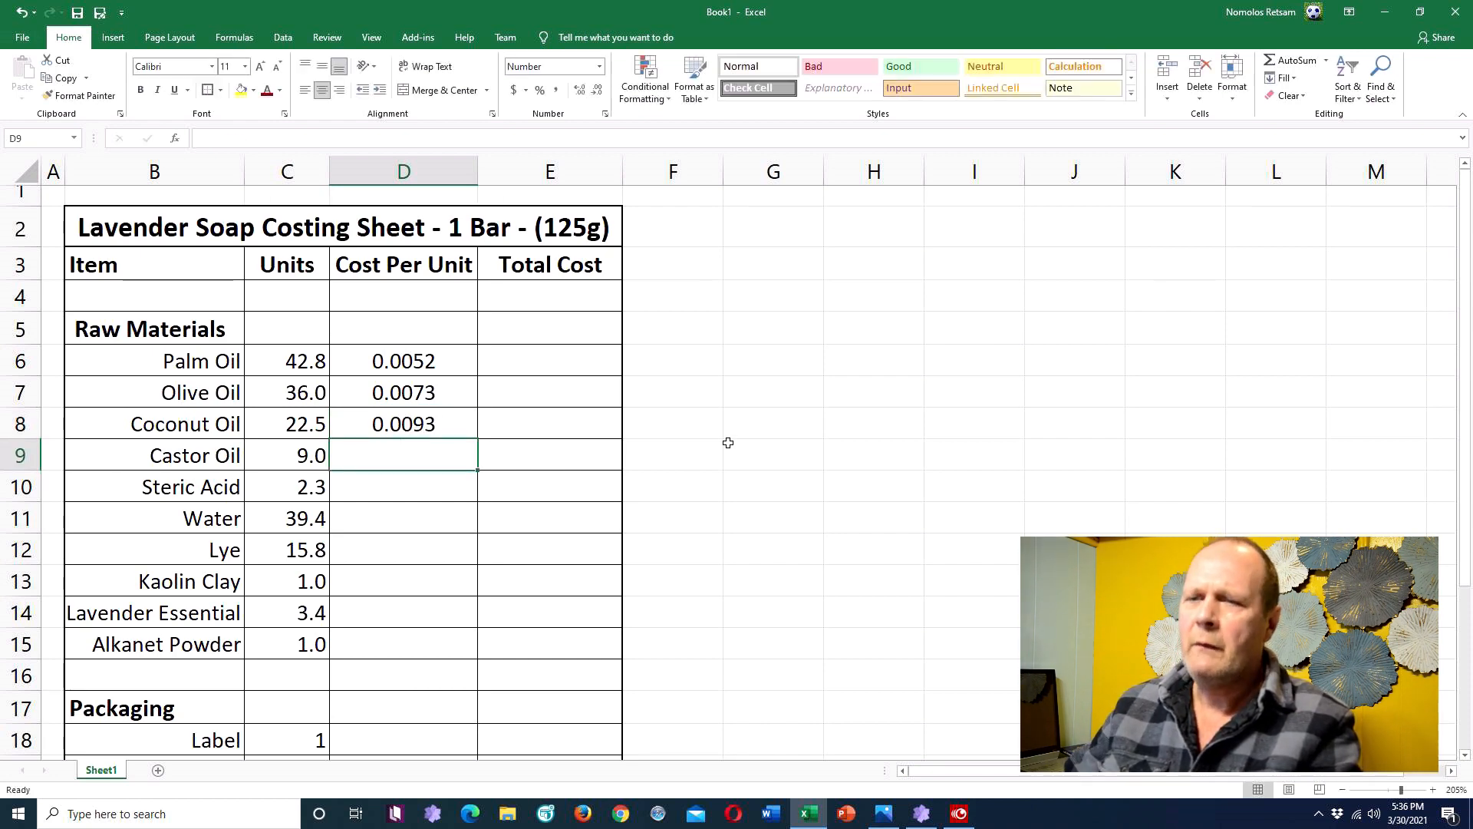
Step: Correct the Olive Oil cost per unit formula in D7 to =22/5000
{"action": "left_click", "coordinate": [444, 395]}
{"action": "double_click", "coordinate": [427, 395]}
{"action": "left_click_drag", "start_coordinate": [416, 395], "coordinate": [403, 396]}
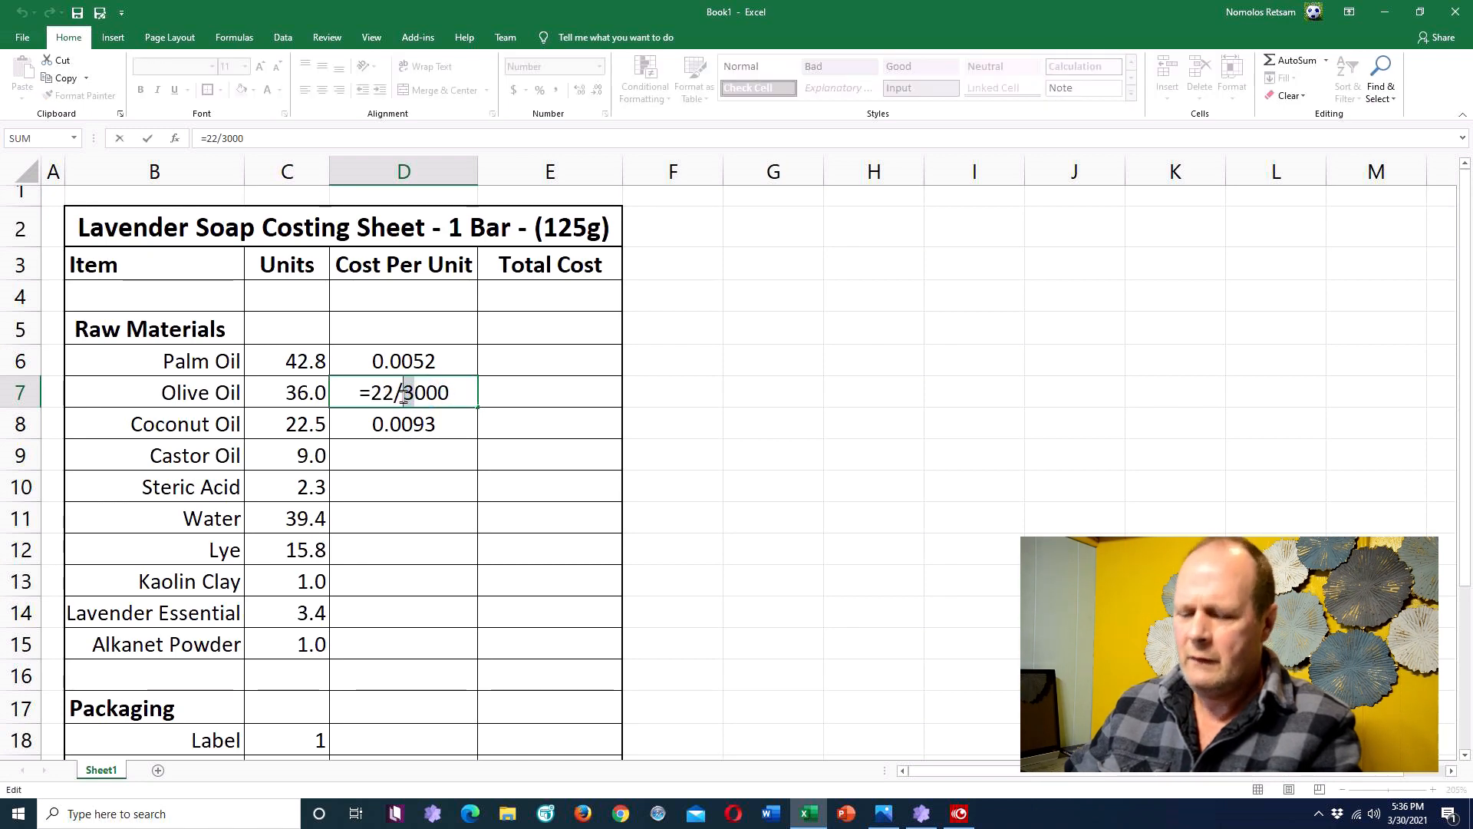
{"action": "type", "text": "5"}
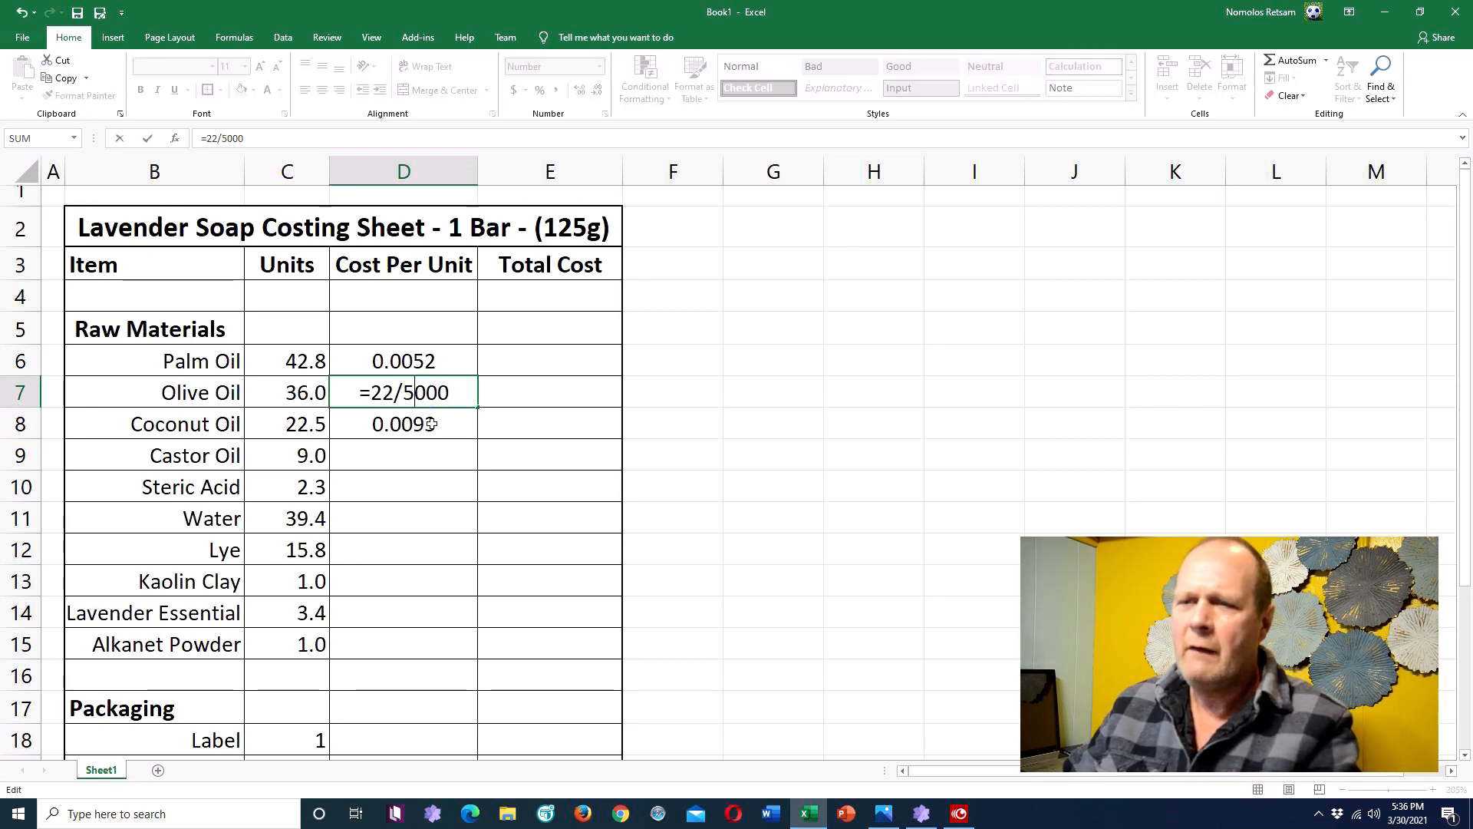
{"action": "left_click", "coordinate": [445, 426]}
Step: Enter the Castor Oil cost per unit in D9 with the formula =26.20/4000
{"action": "left_click", "coordinate": [429, 451]}
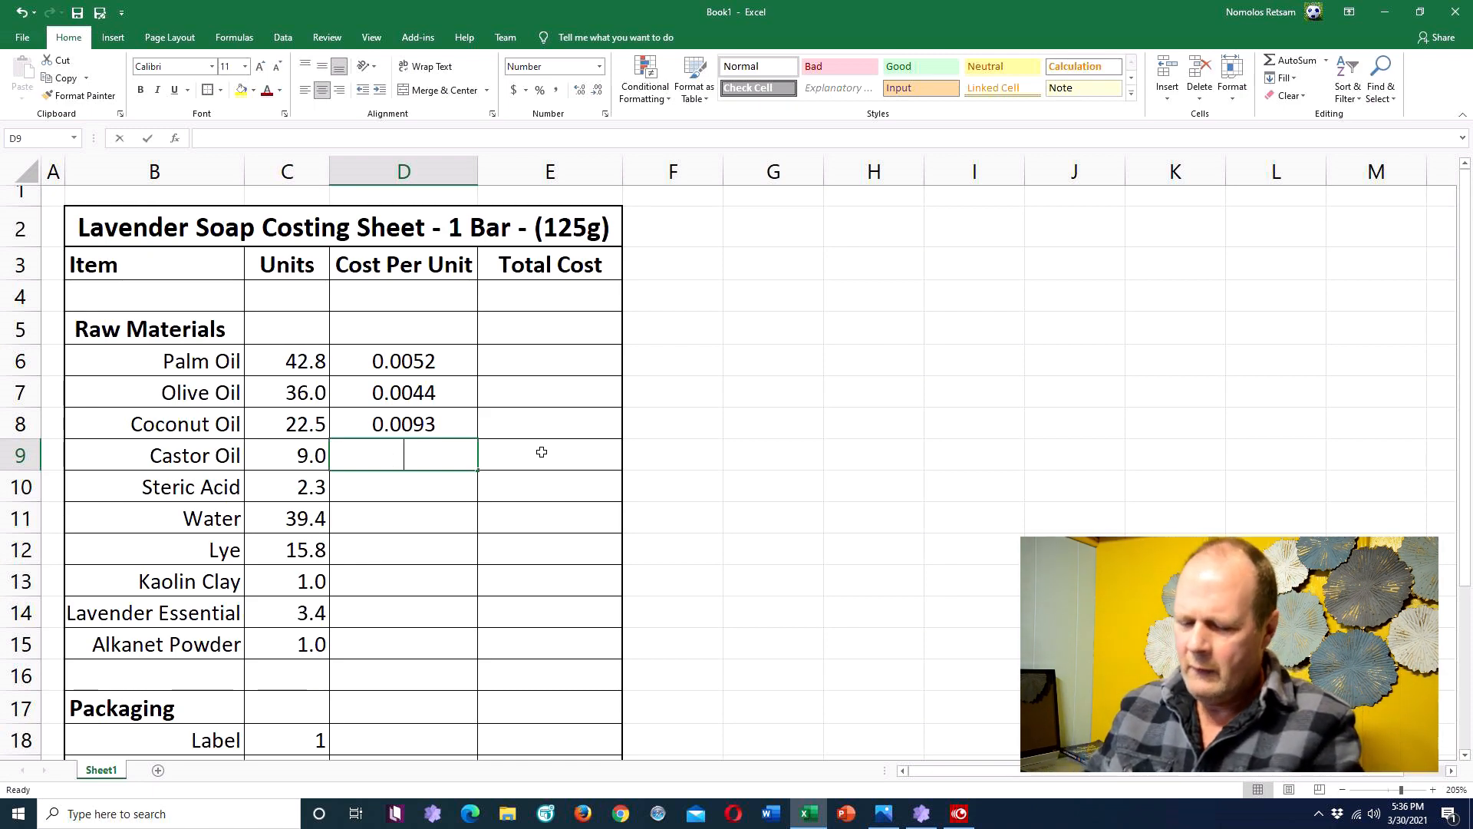
{"action": "type", "text": "=26"}
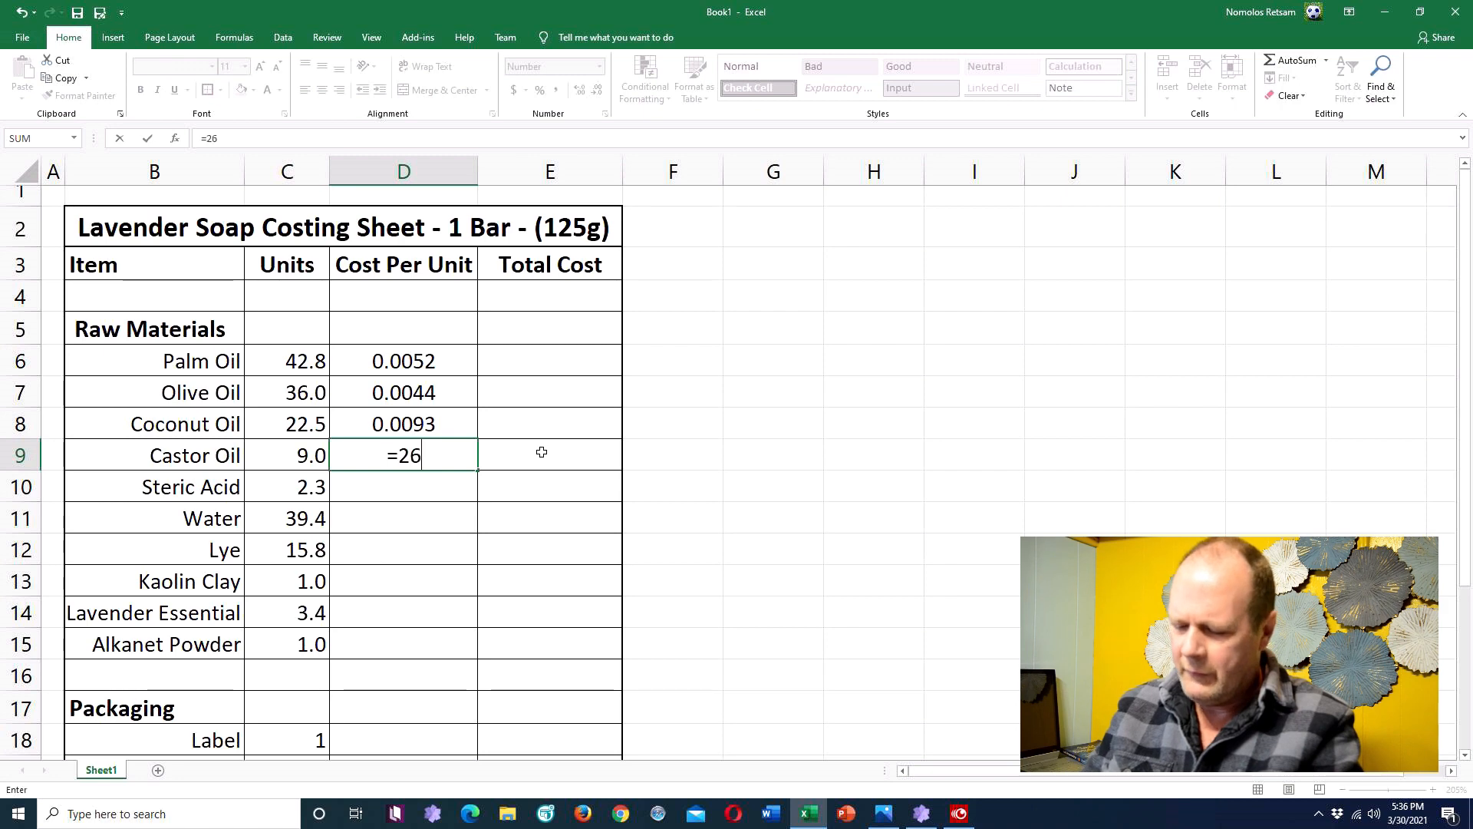
{"action": "type", "text": ".20/4000"}
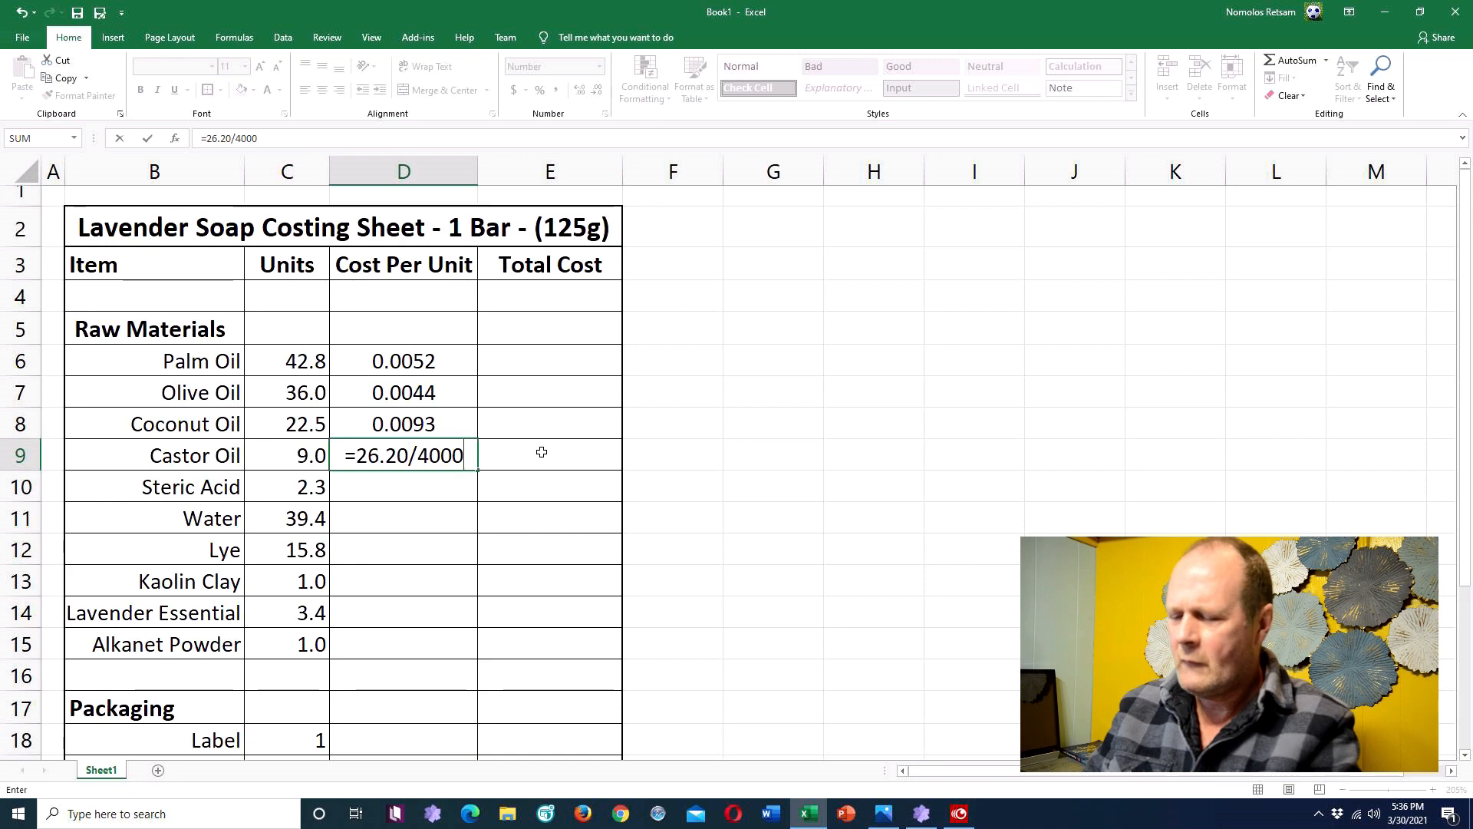
{"action": "key", "text": "Return"}
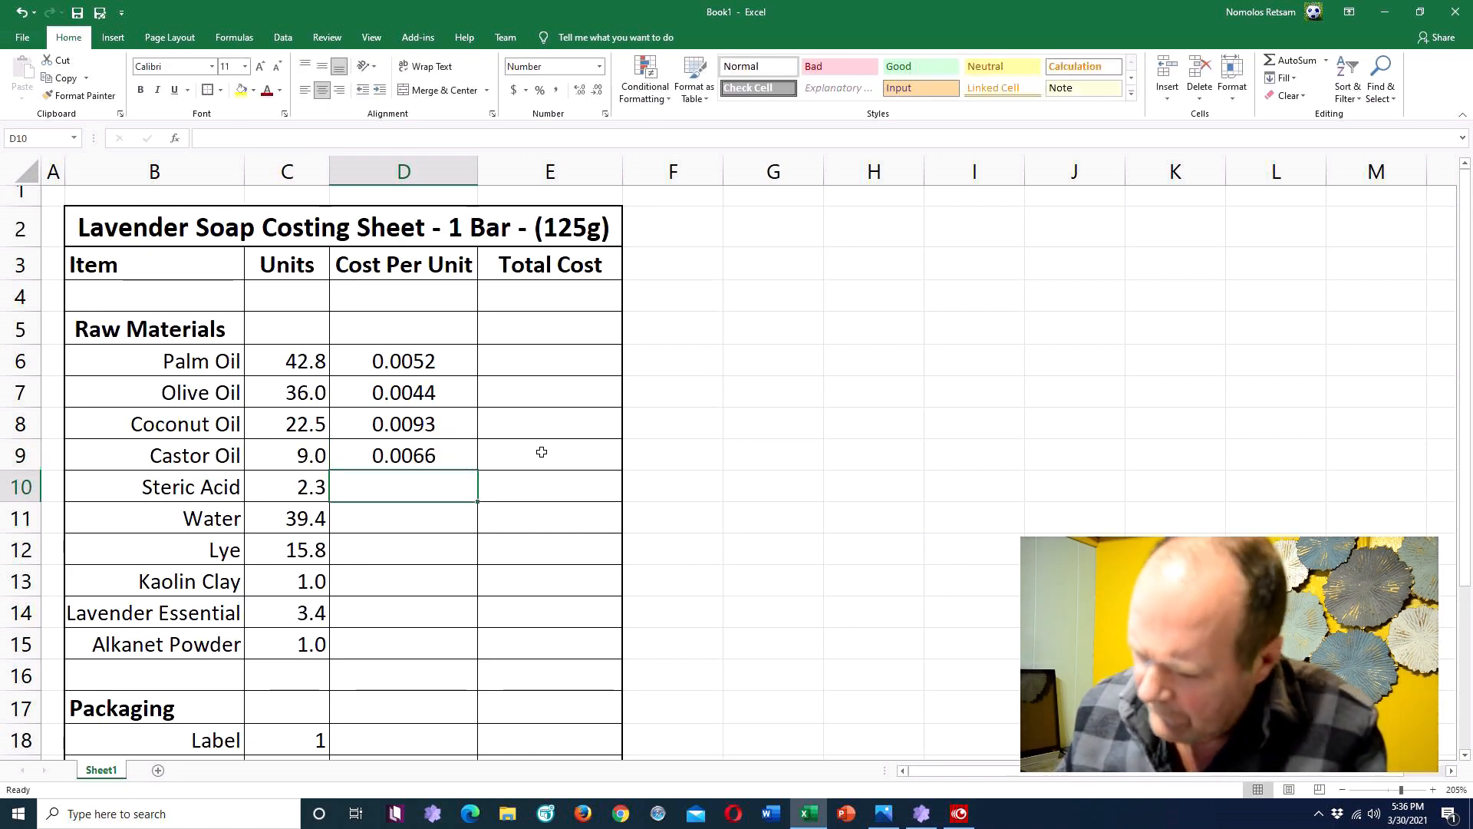
Step: Enter the Steric Acid cost per unit in D10 with the formula =9.69/1000
{"action": "type", "text": "=9."}
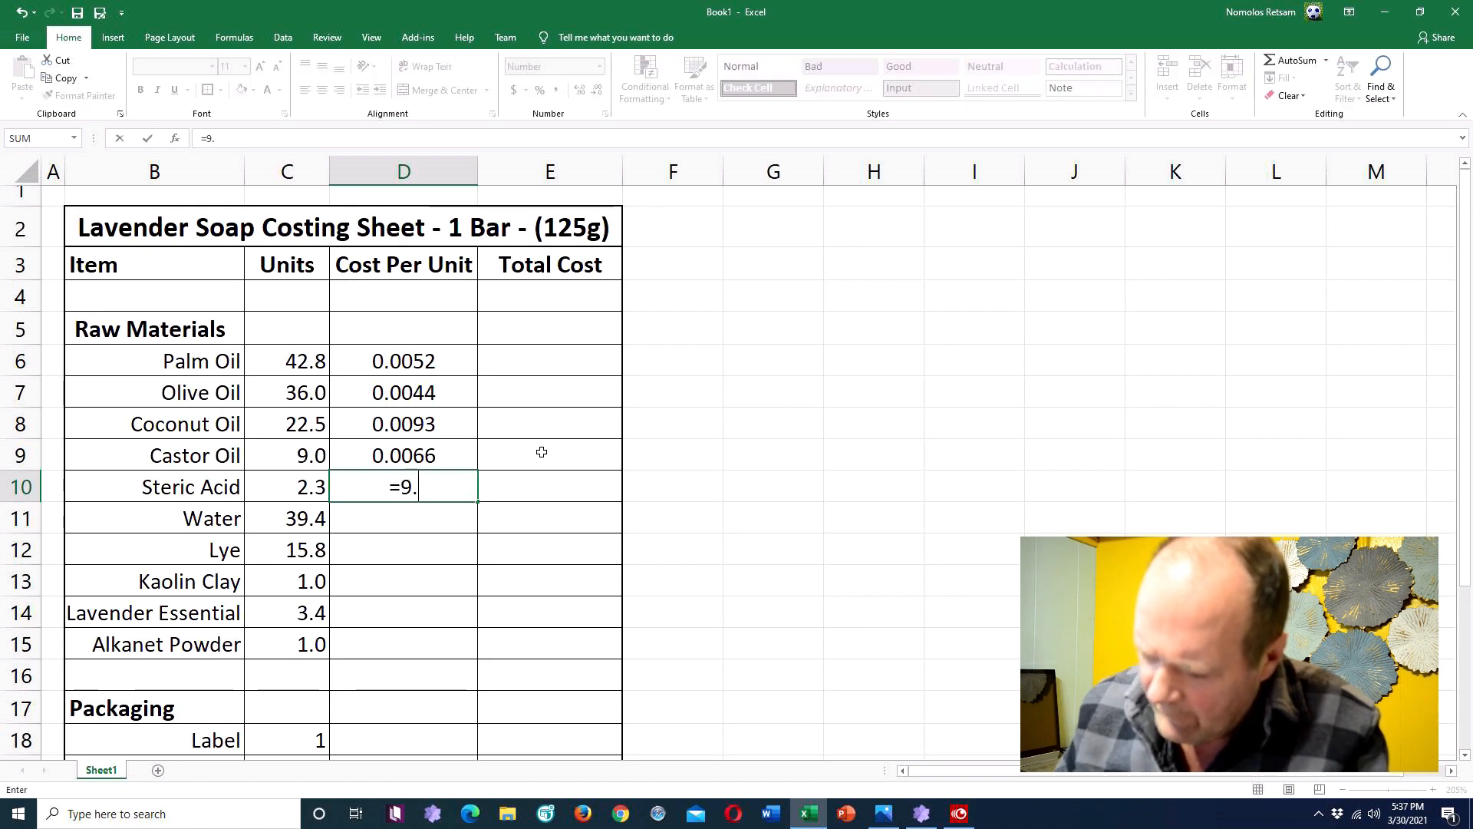
{"action": "type", "text": "69"}
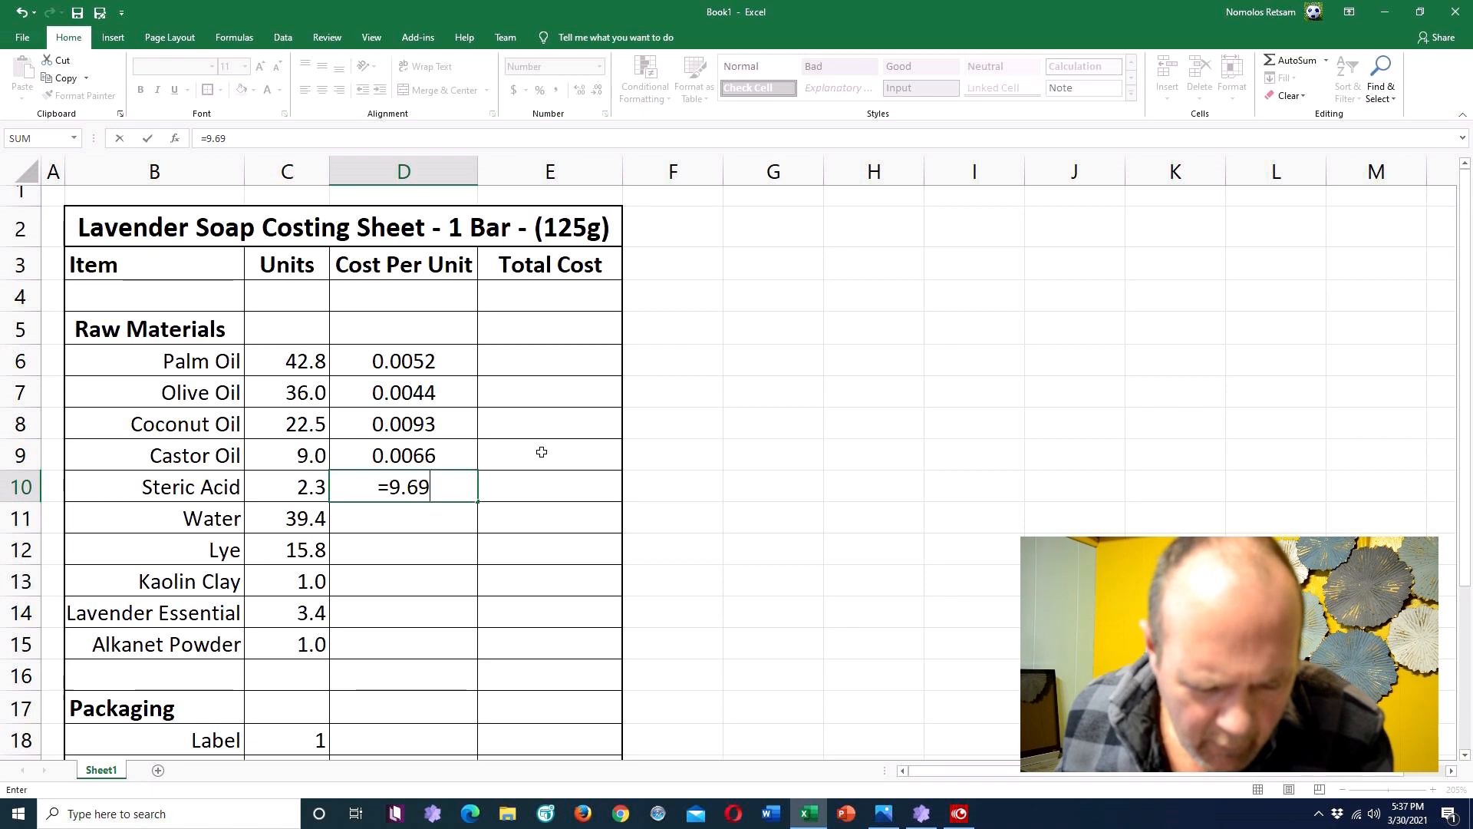
{"action": "type", "text": "/"}
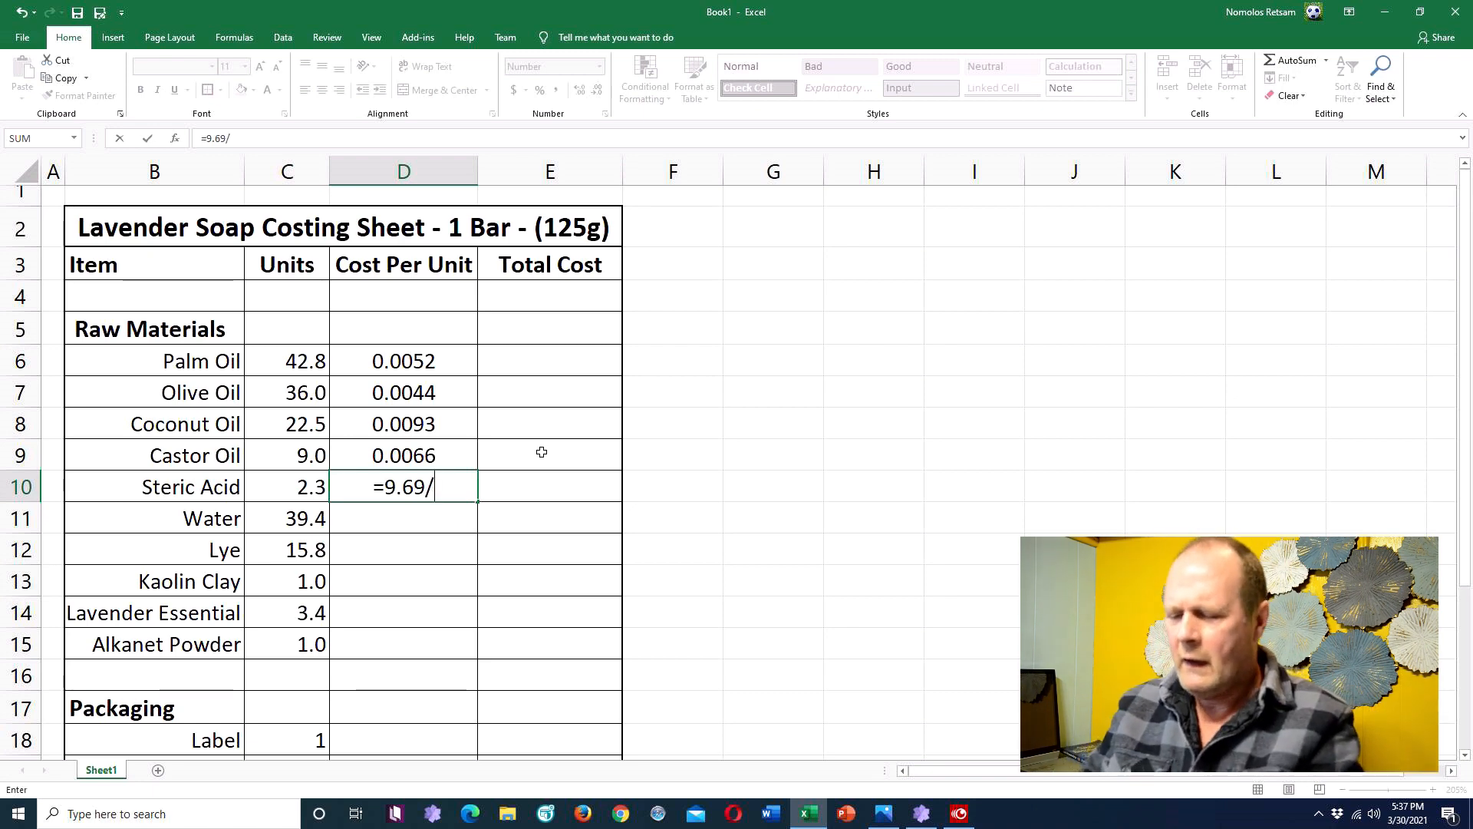
{"action": "type", "text": "1000"}
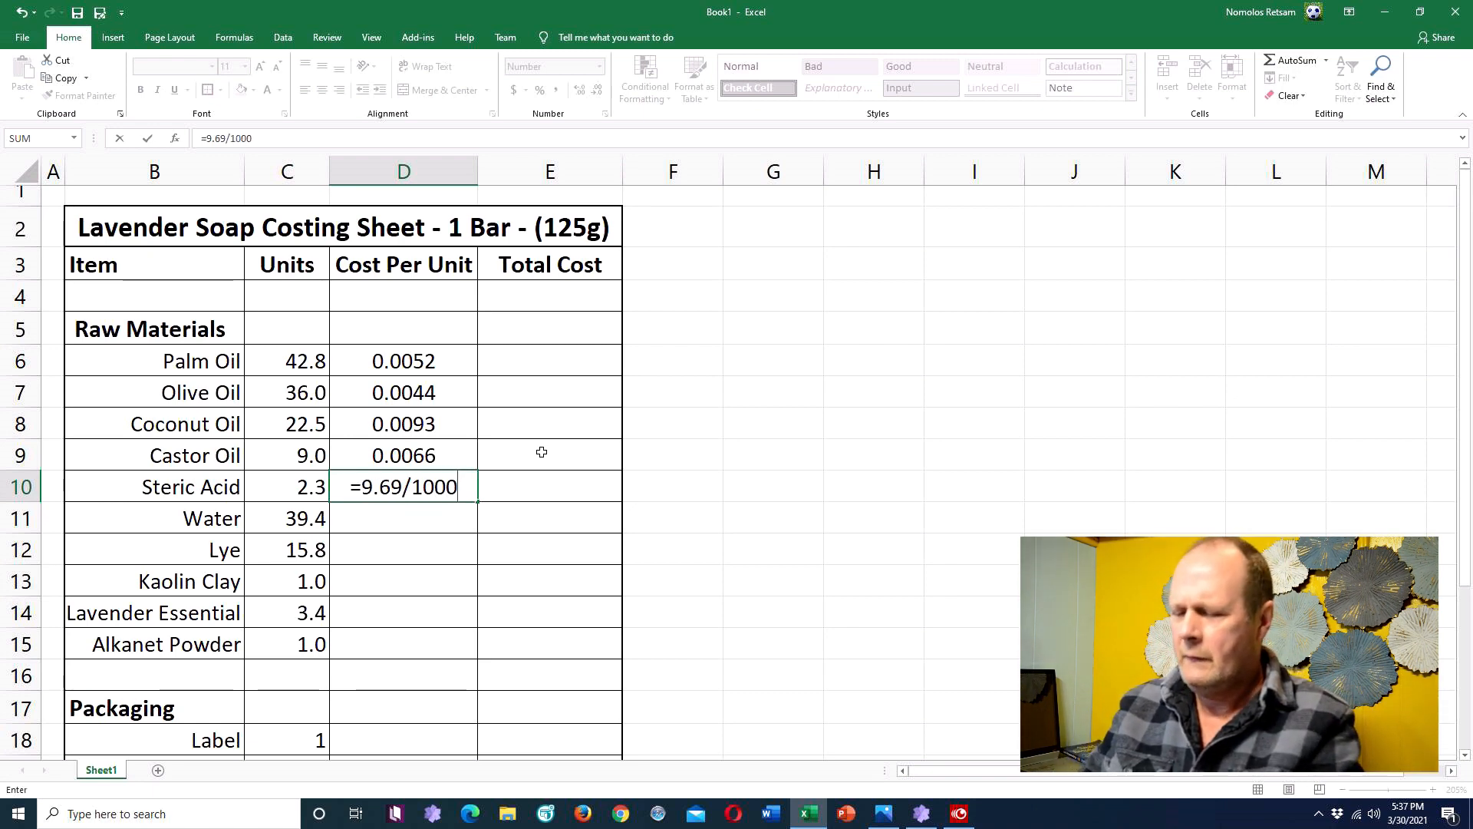
{"action": "key", "text": "Return"}
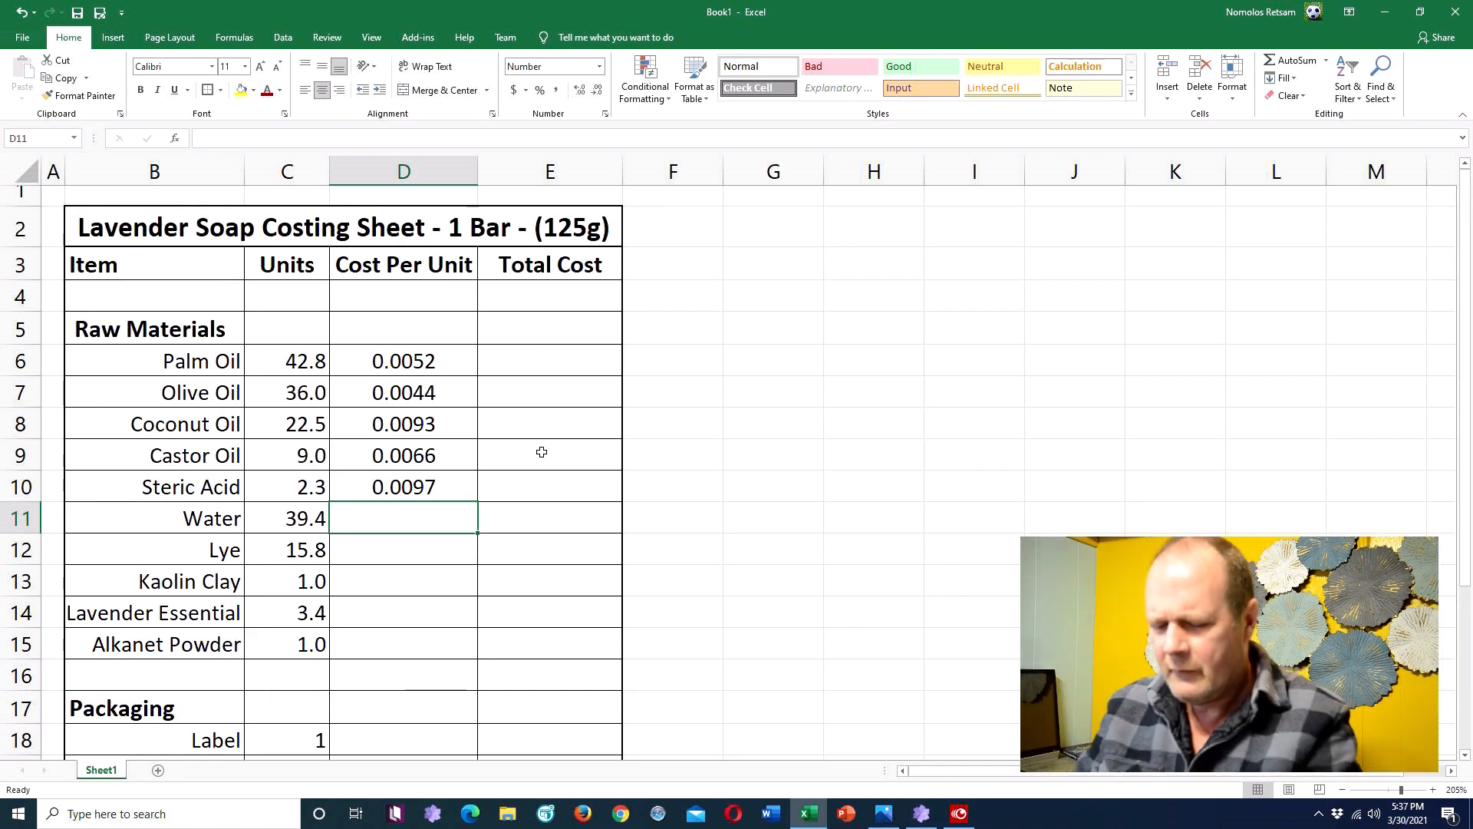
Step: Enter the cost per unit formulas =2.25/5000 for Water in D11 and =78/25000 for Lye in D12
{"action": "type", "text": "="}
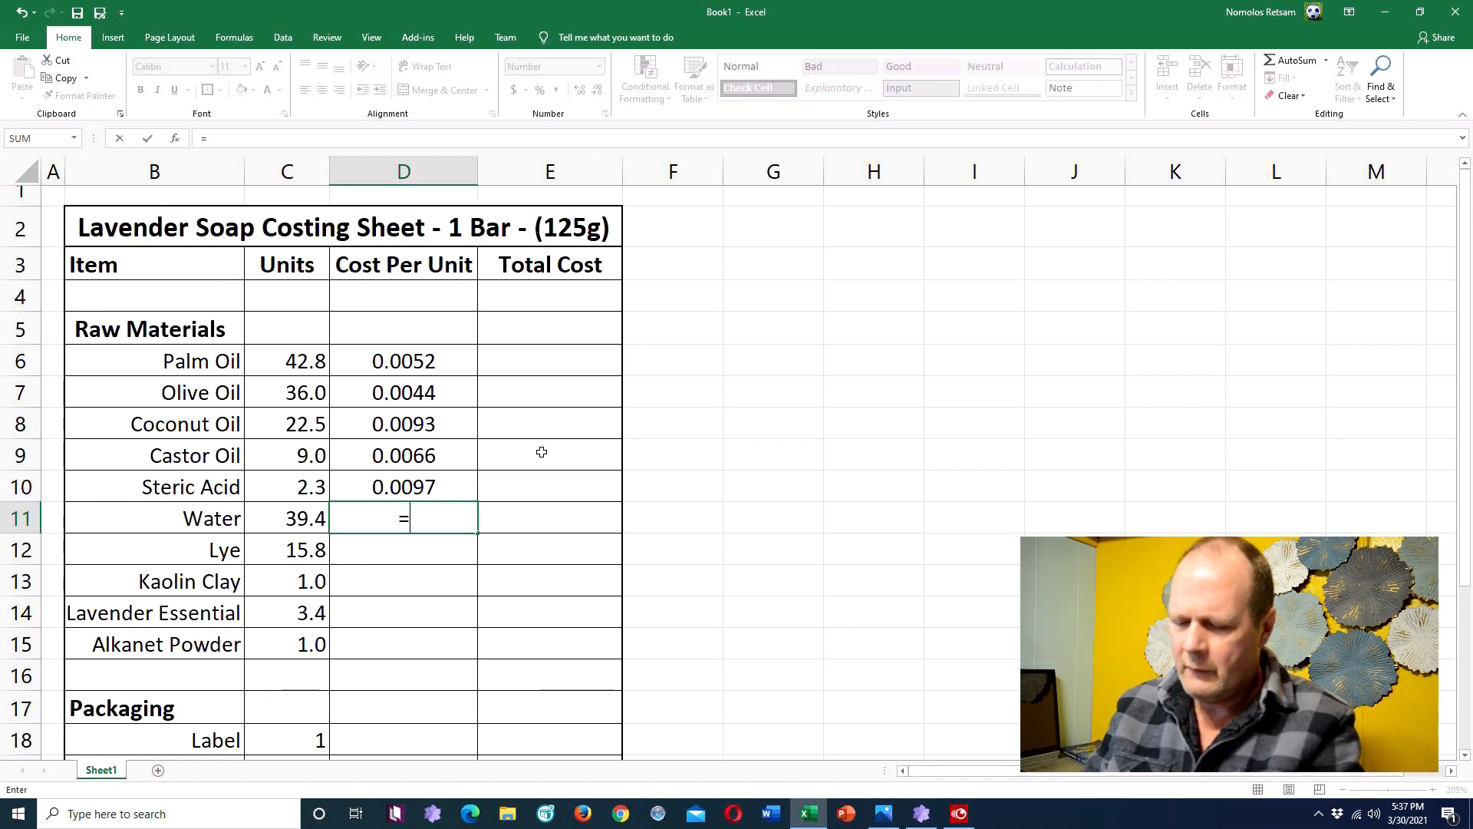
{"action": "type", "text": "2.25/5000"}
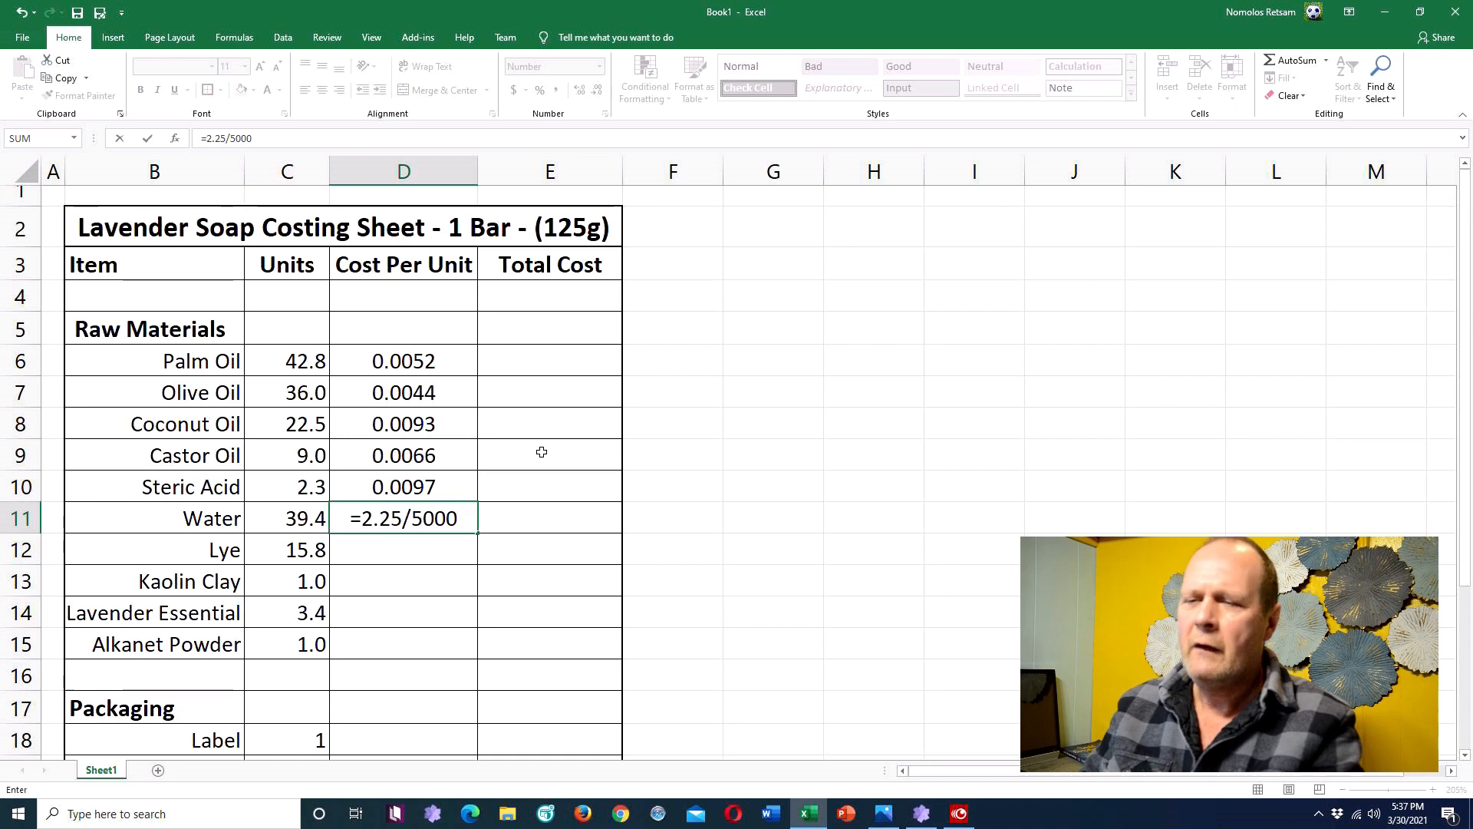
{"action": "key", "text": "Return"}
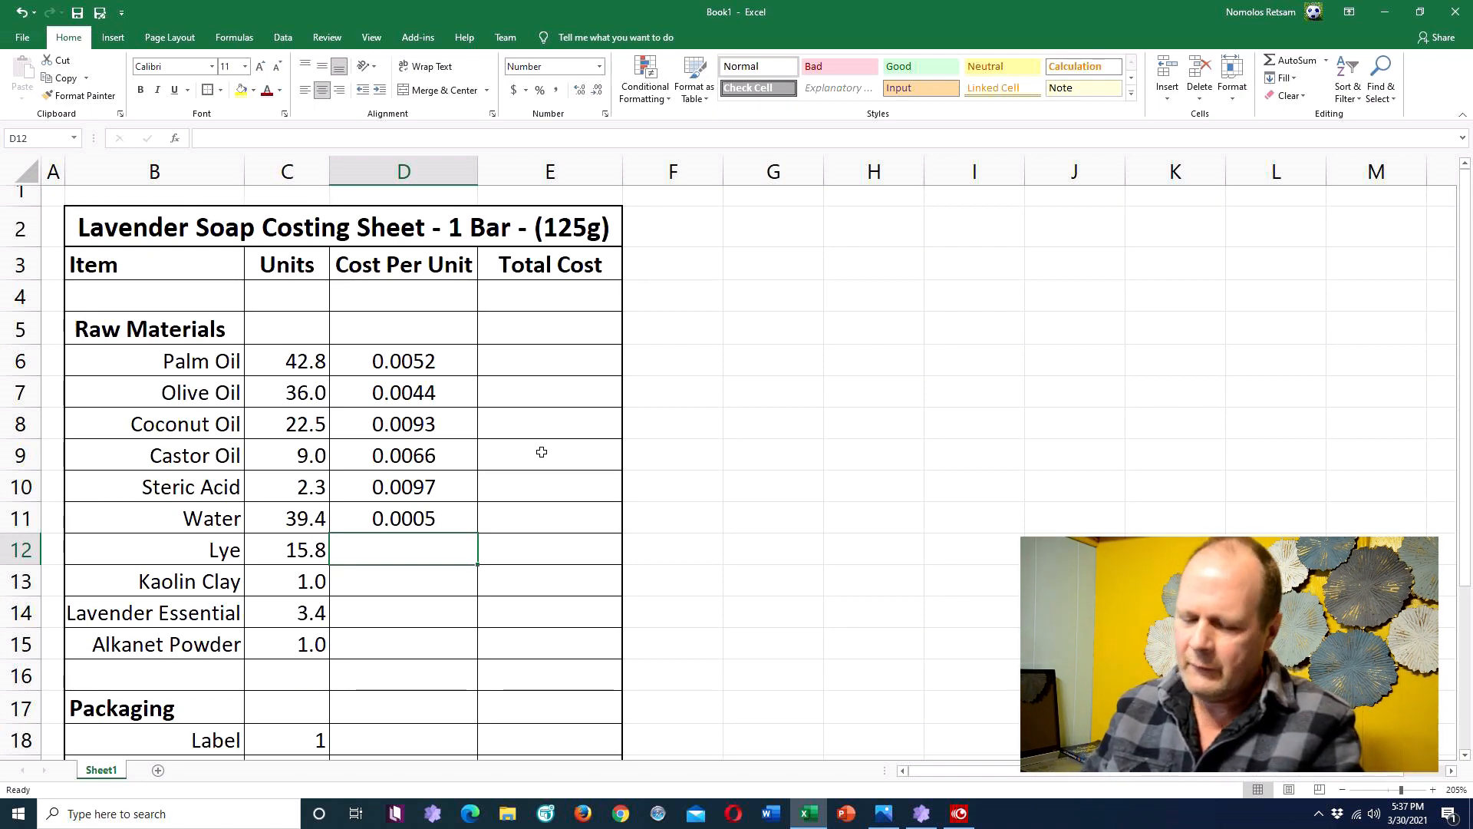
{"action": "type", "text": "="}
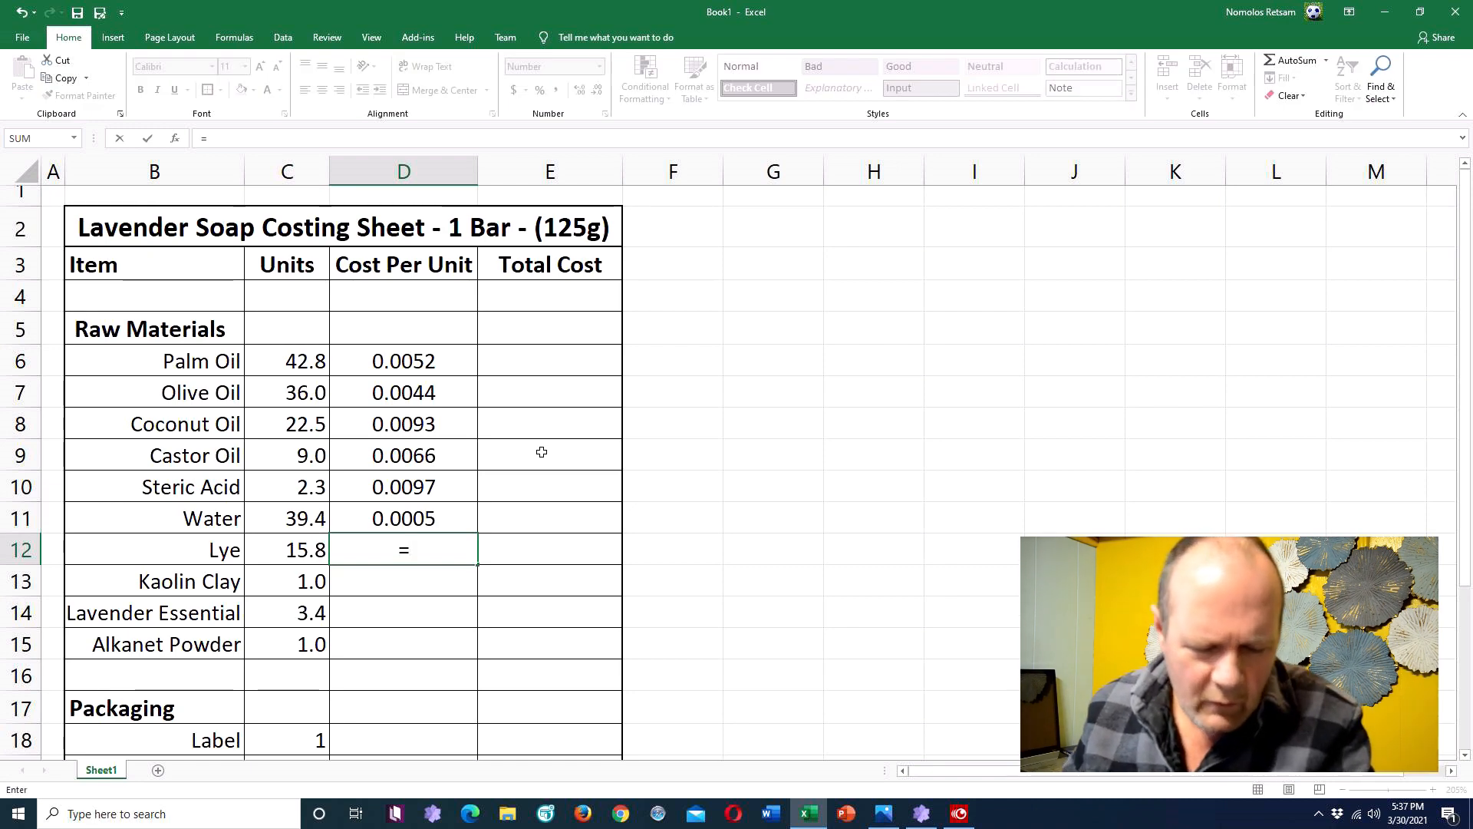
{"action": "type", "text": "78/25"}
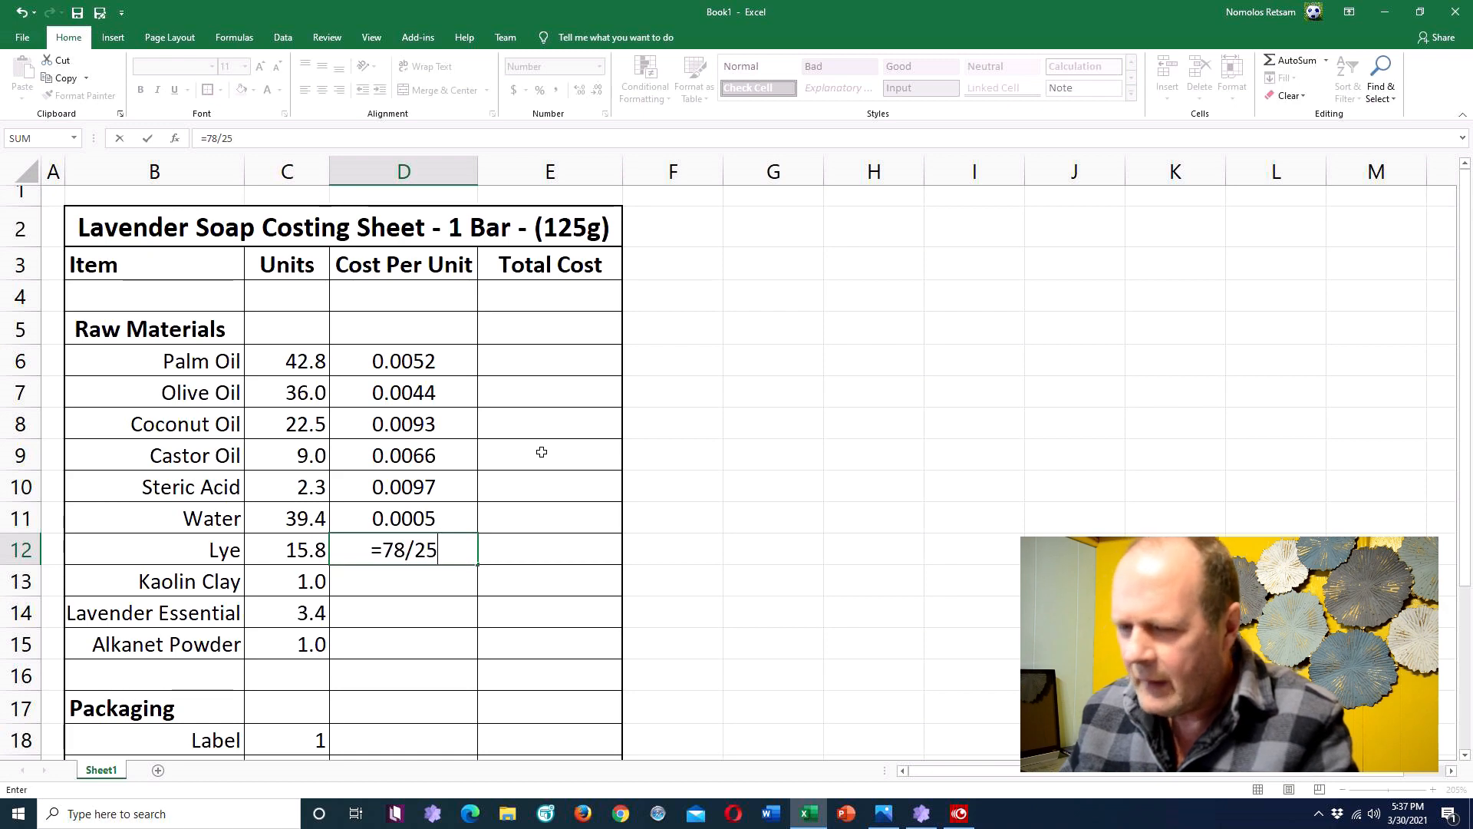
{"action": "type", "text": "000"}
{"action": "key", "text": "Return"}
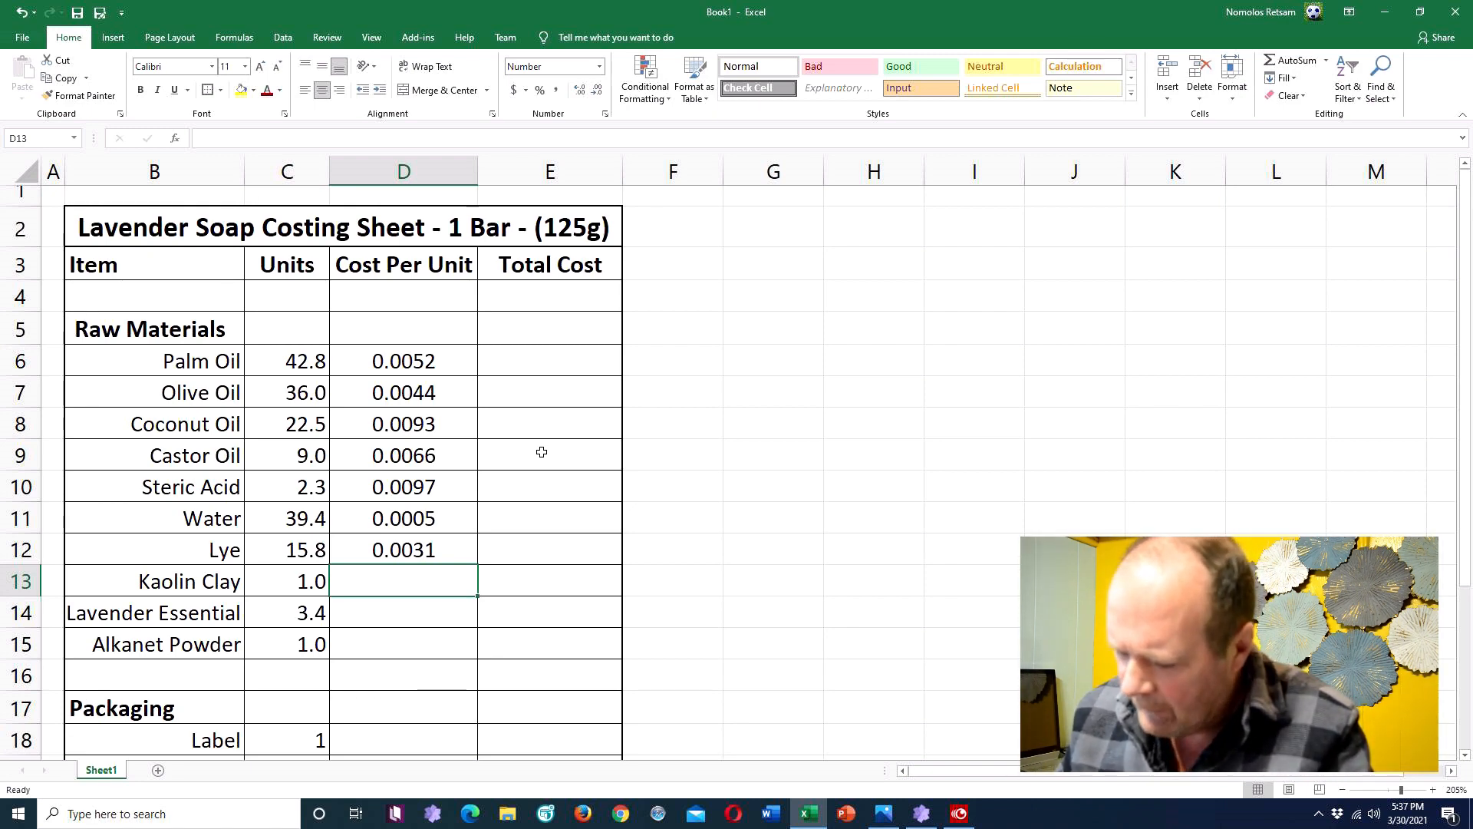
Step: Enter the cost per unit formulas =6.5/1000 for Kaolin Clay in D13 and =128/1000 for Lavender Essential in D14
{"action": "type", "text": "=6.5/"}
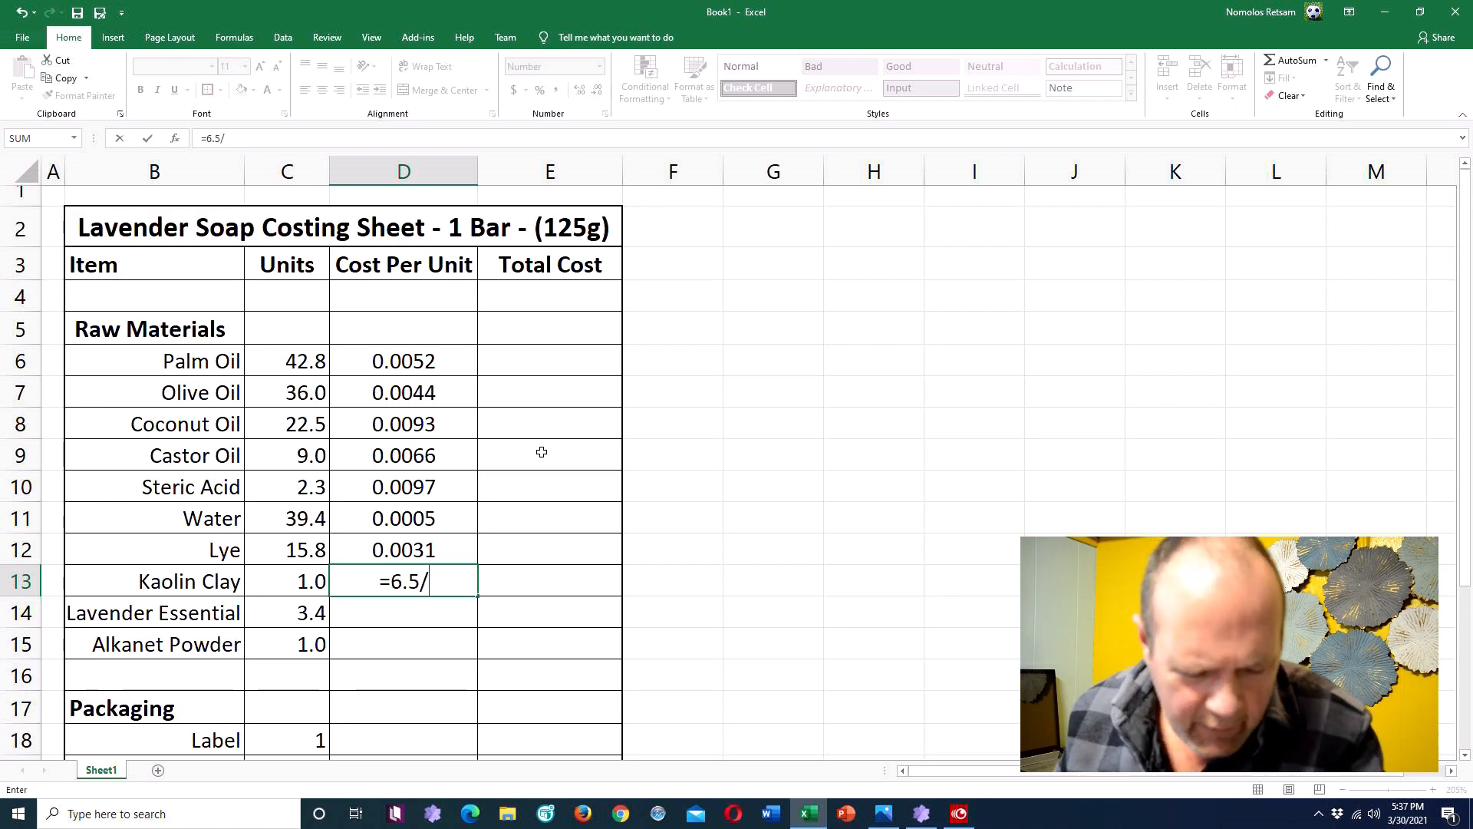
{"action": "type", "text": "1000"}
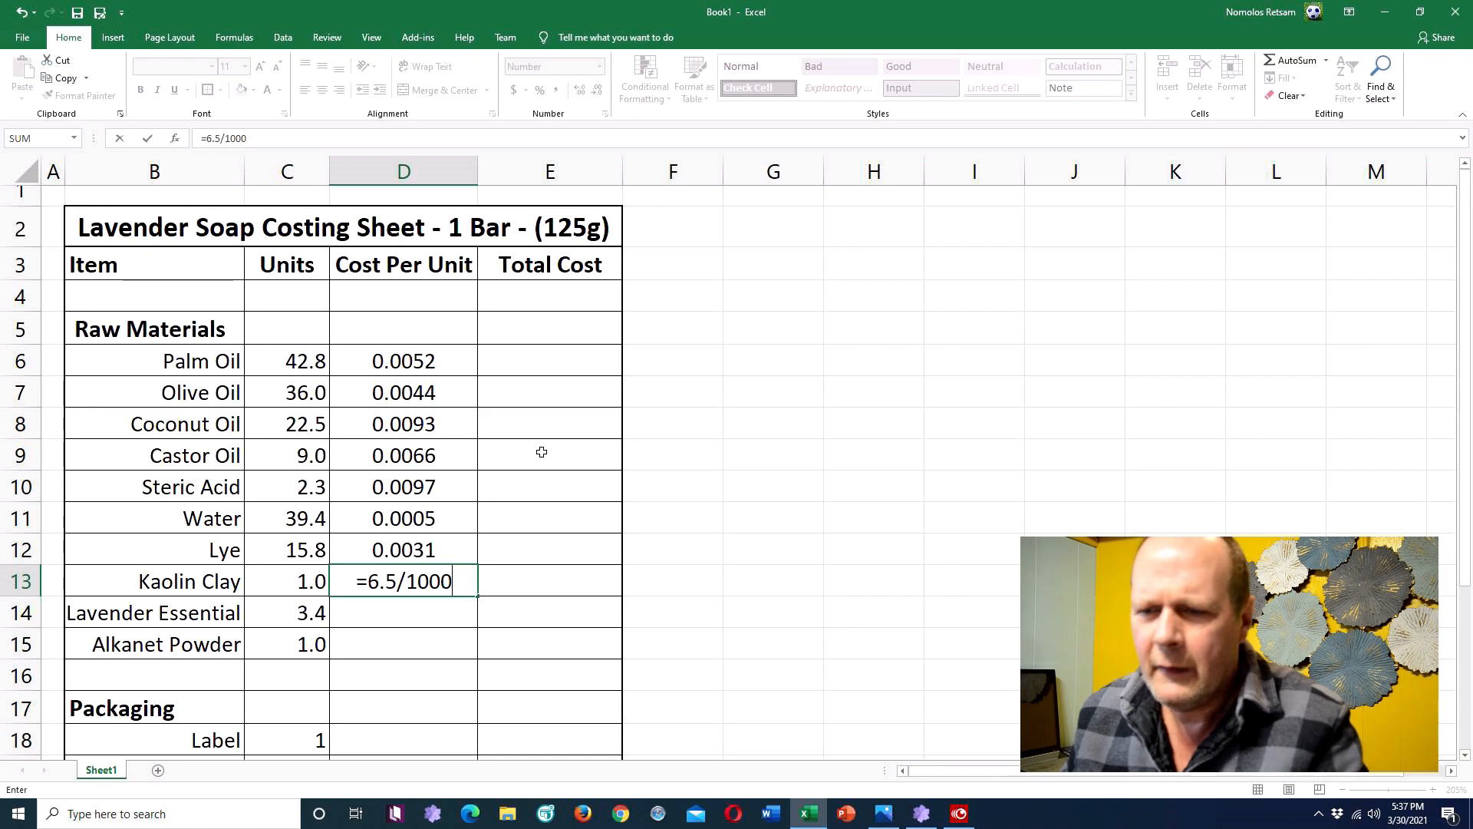
{"action": "key", "text": "Return"}
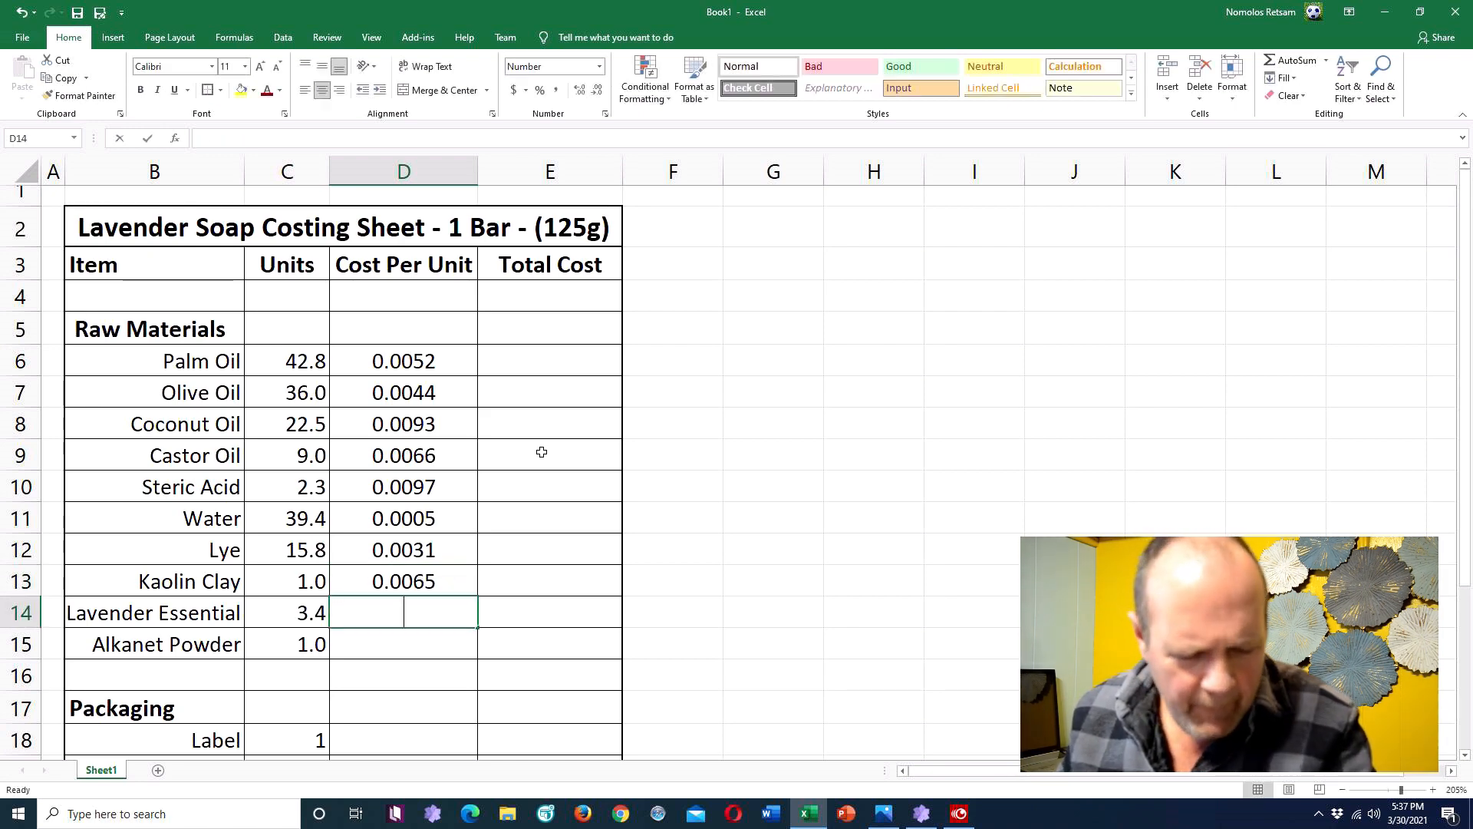
{"action": "type", "text": "="}
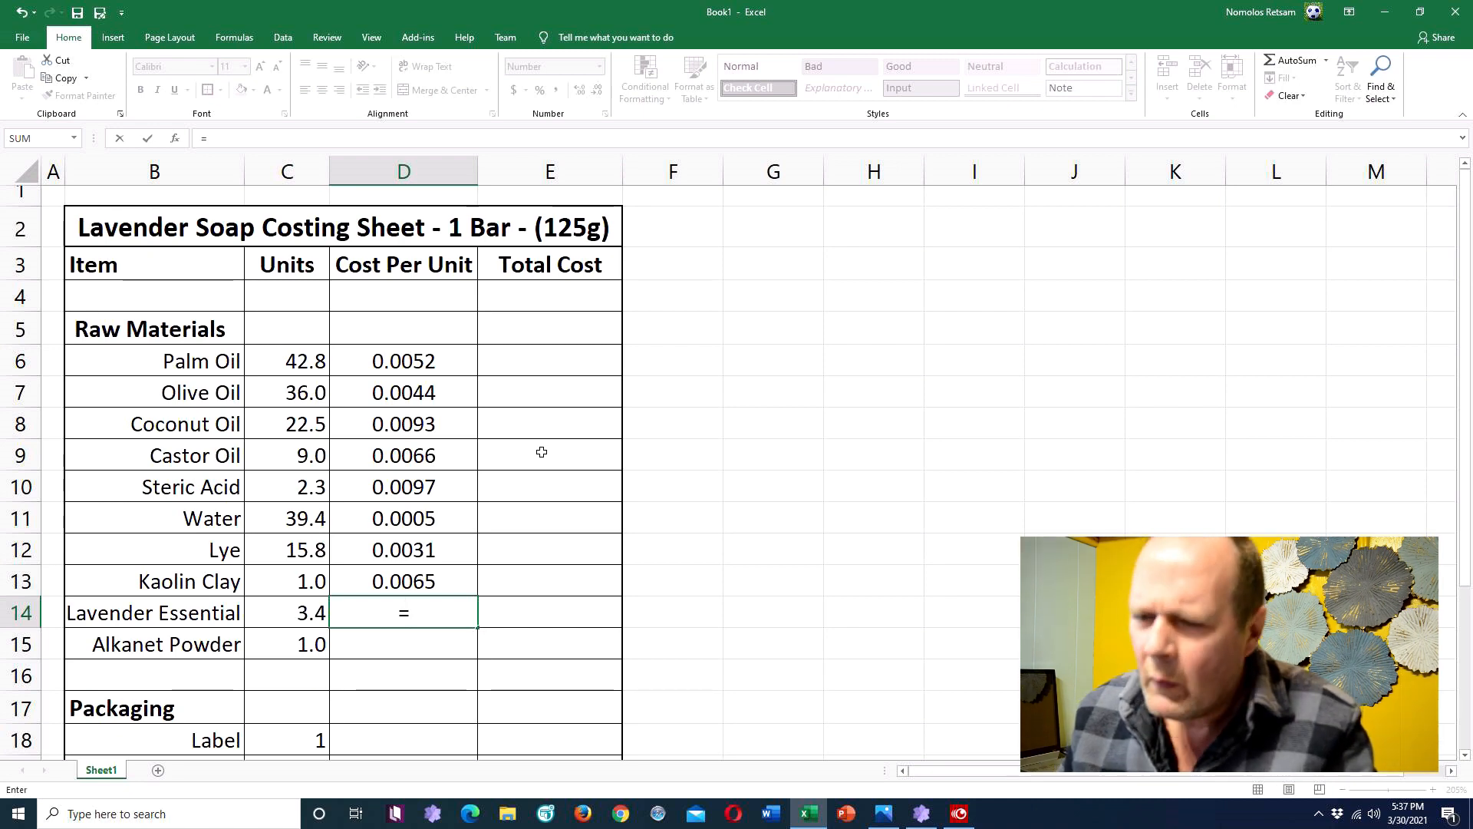
{"action": "type", "text": "12"}
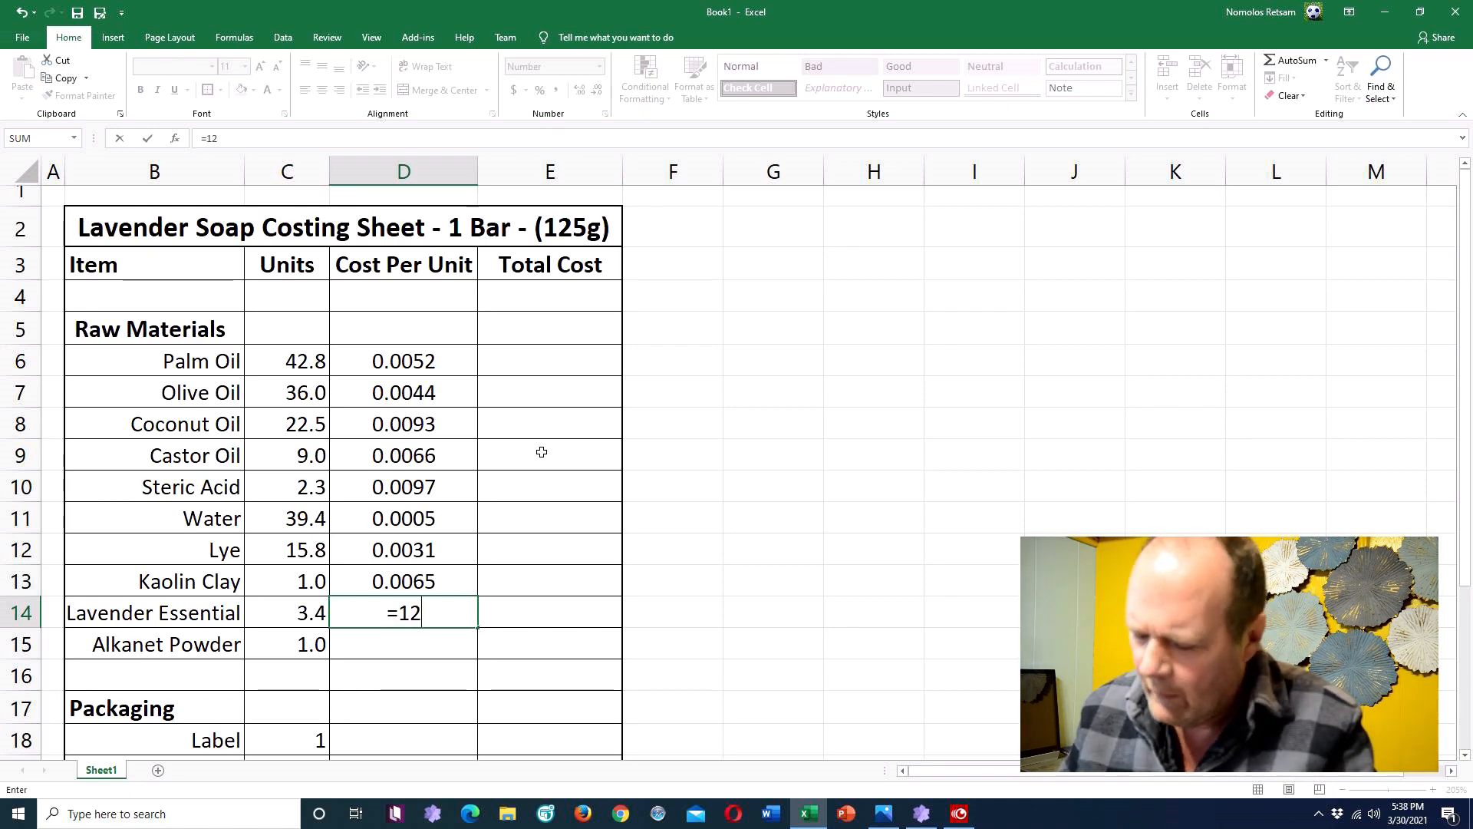
{"action": "type", "text": "8/"}
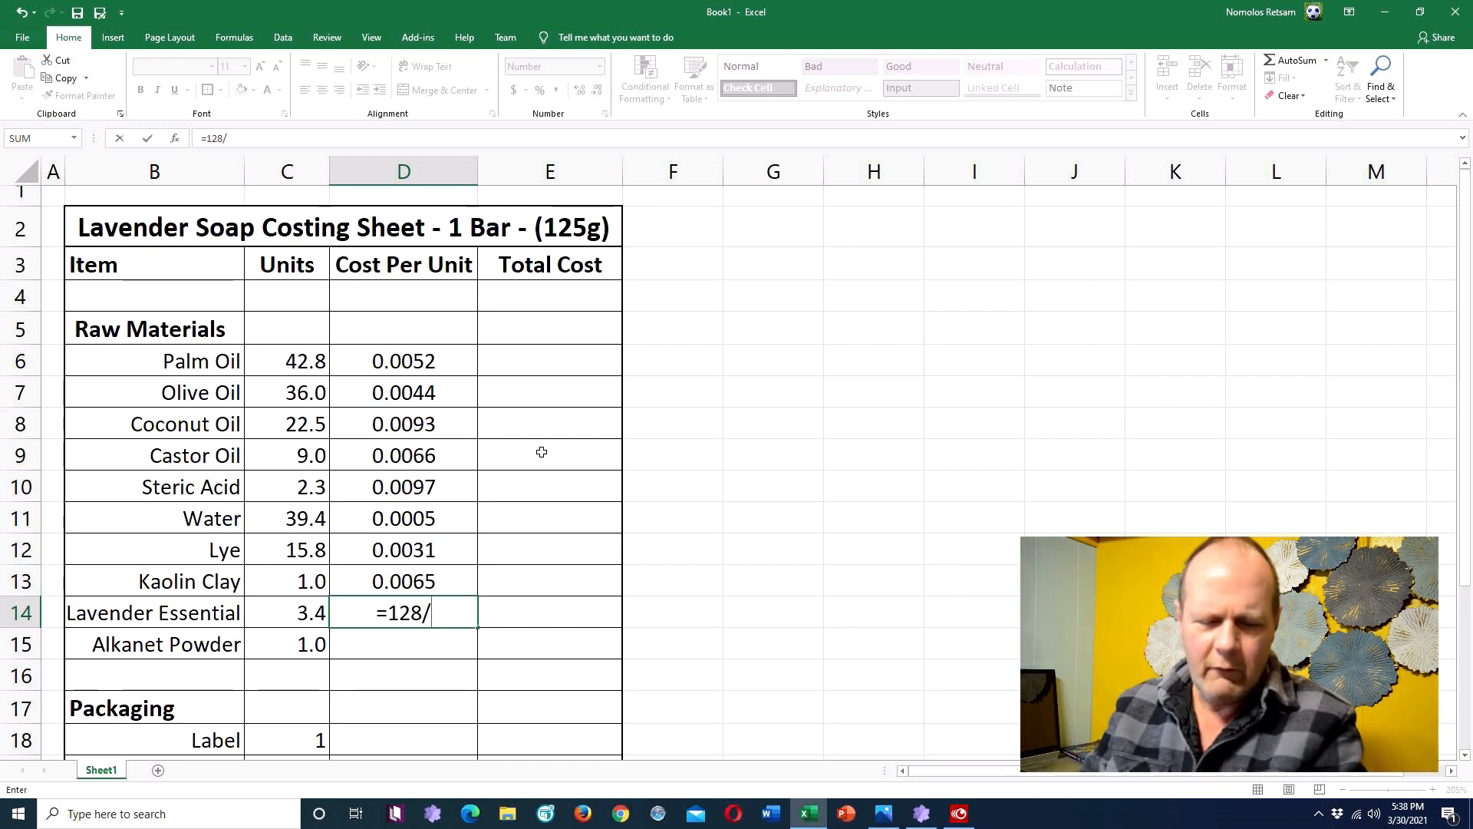
{"action": "type", "text": "1000"}
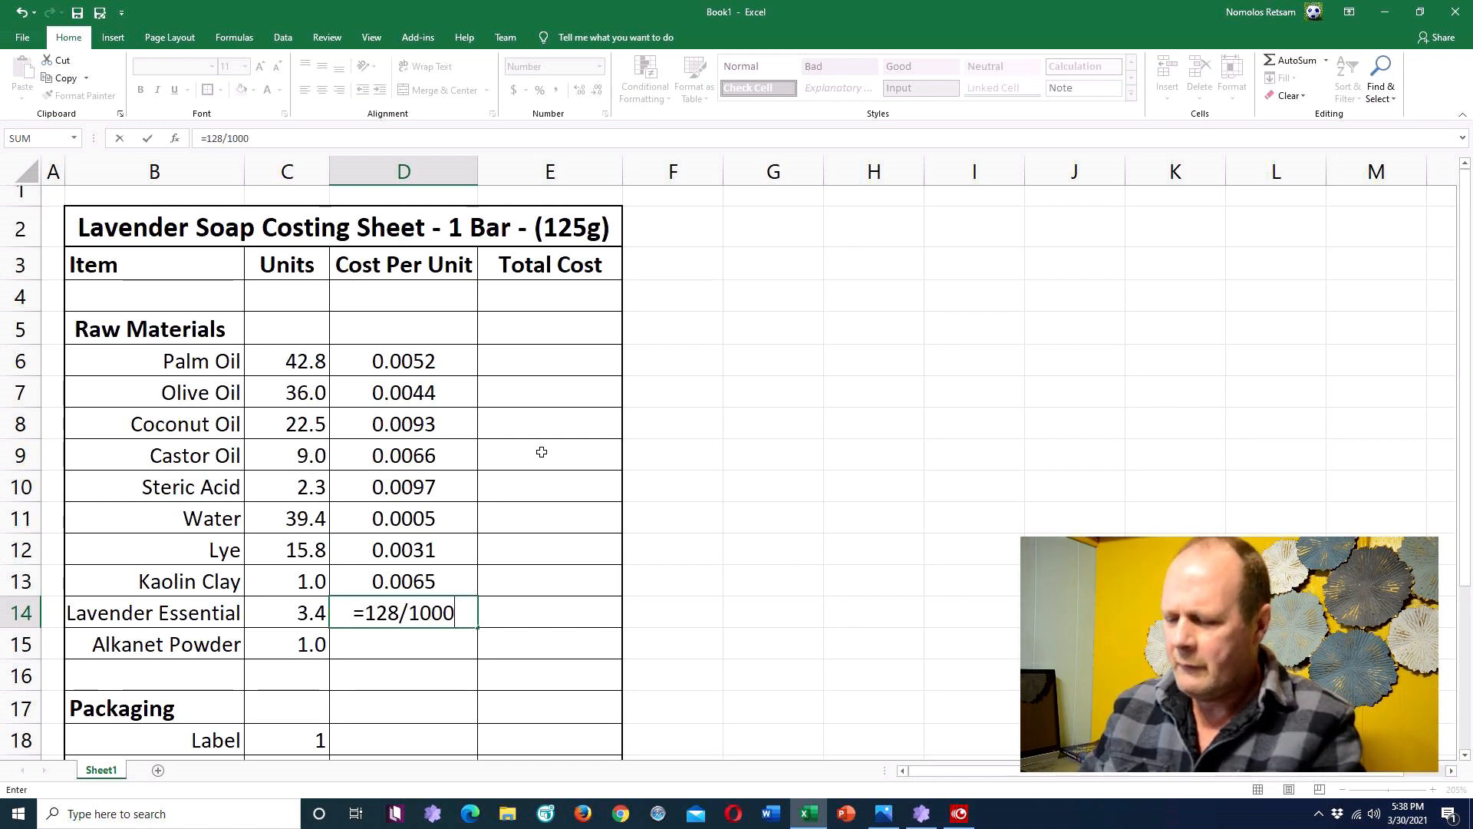
{"action": "key", "text": "Return"}
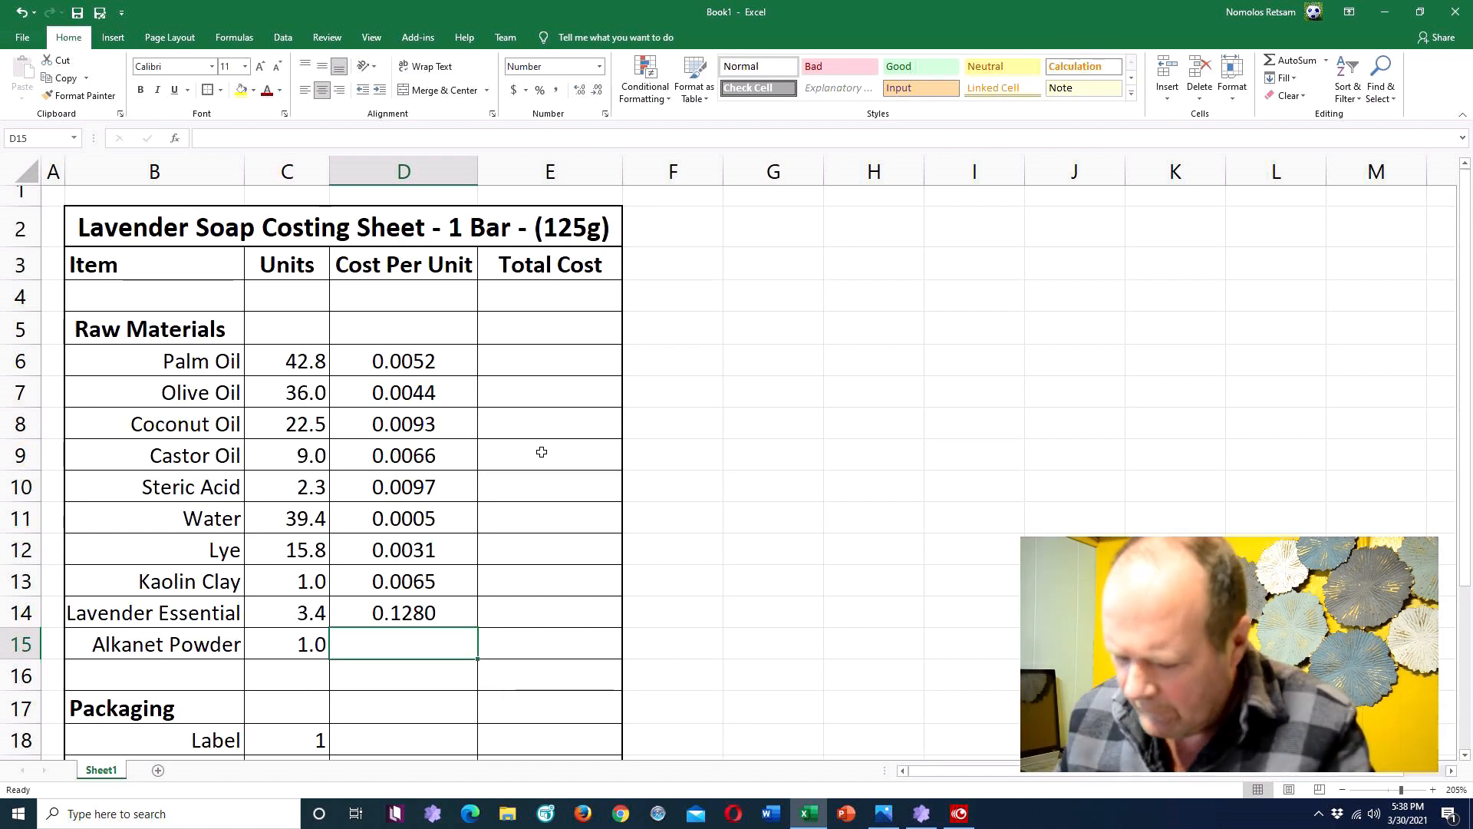
Step: Enter the Alkanet Powder cost per unit in D15 with the formula =1.2/100
{"action": "type", "text": "1.2"}
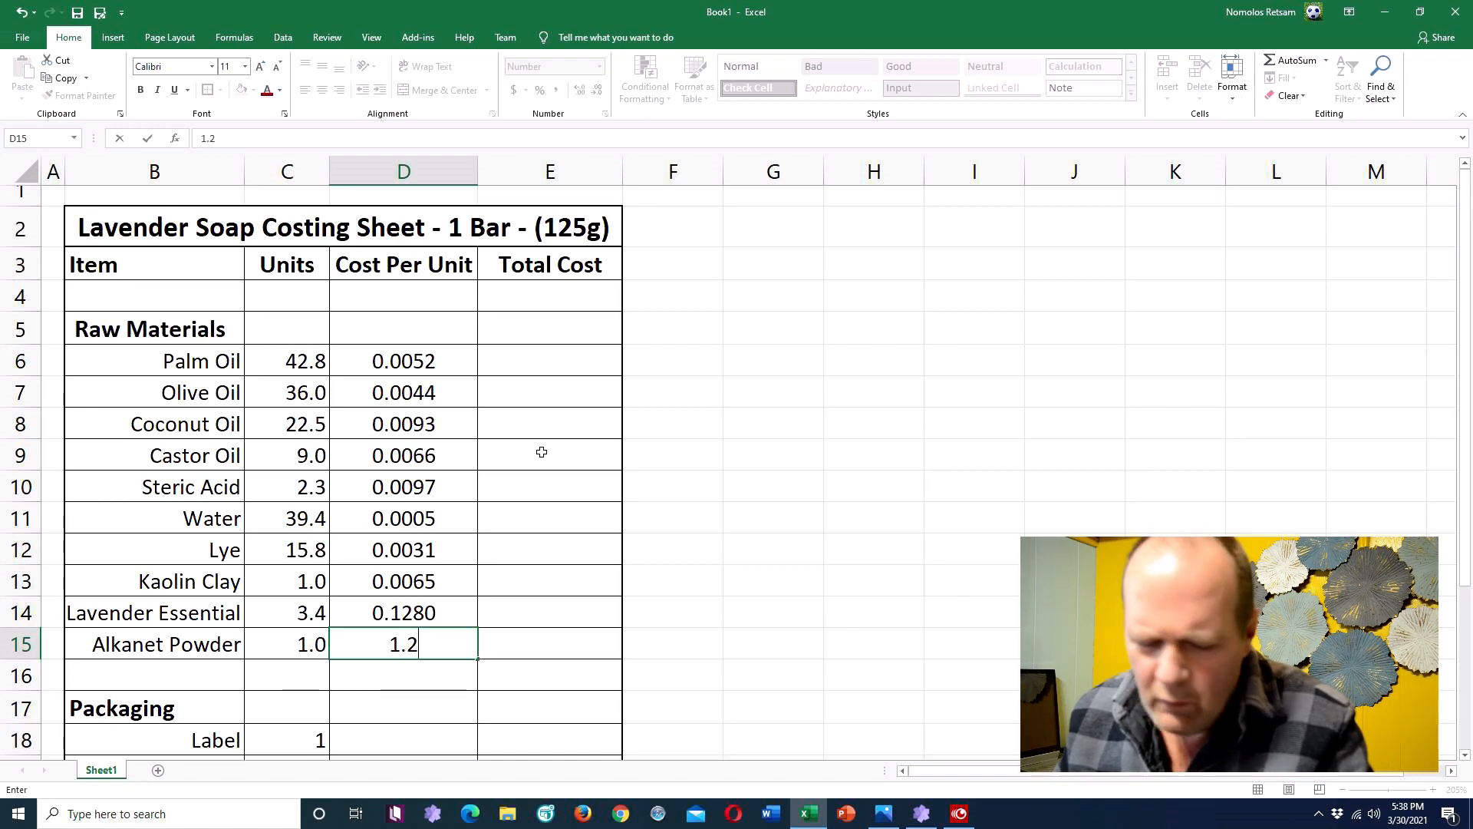
{"action": "type", "text": "/100"}
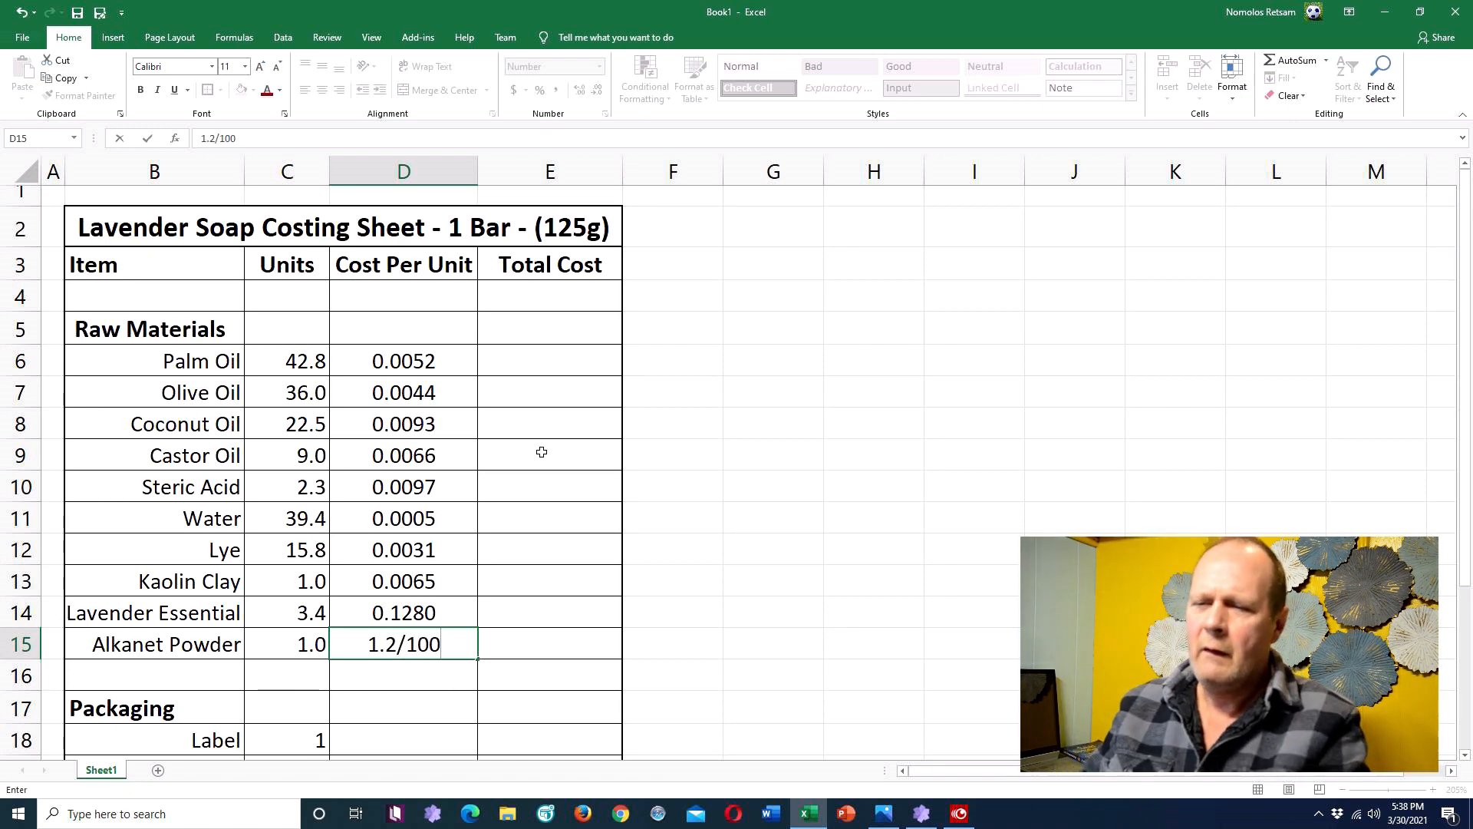
{"action": "key", "text": "Return"}
{"action": "key", "text": "Up"}
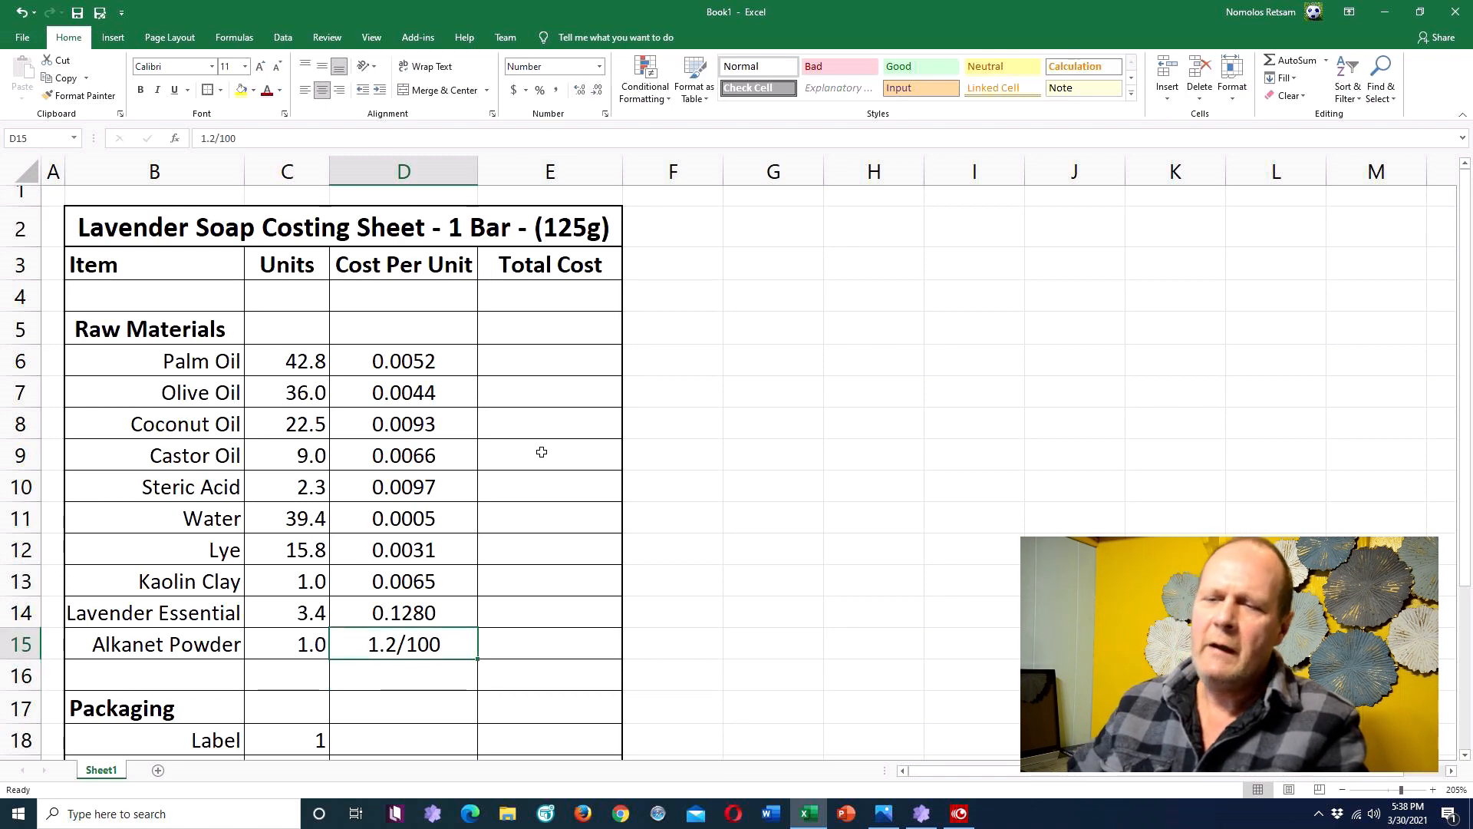
{"action": "left_click", "coordinate": [201, 138]}
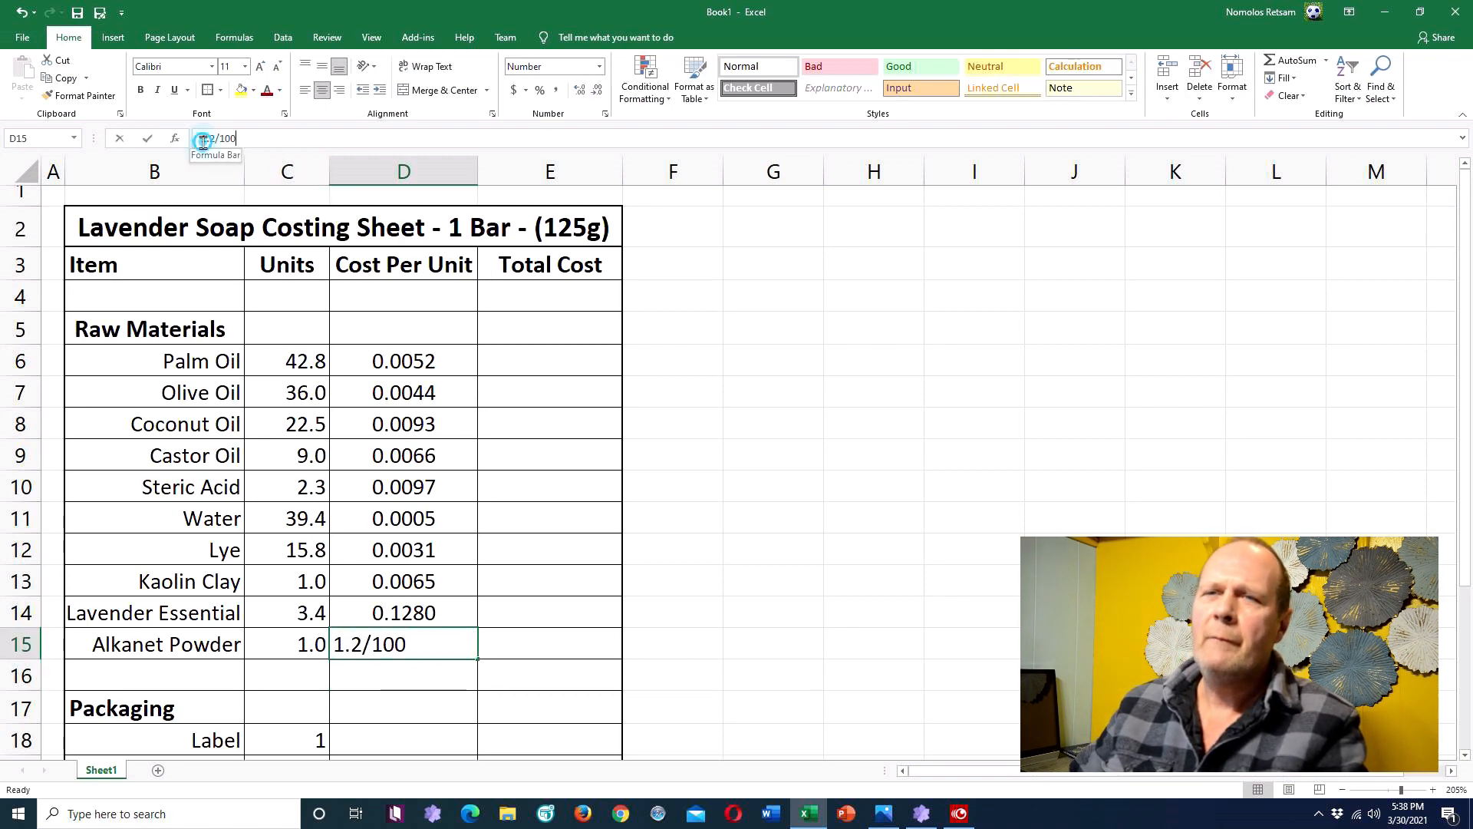
{"action": "type", "text": "="}
{"action": "key", "text": "Return"}
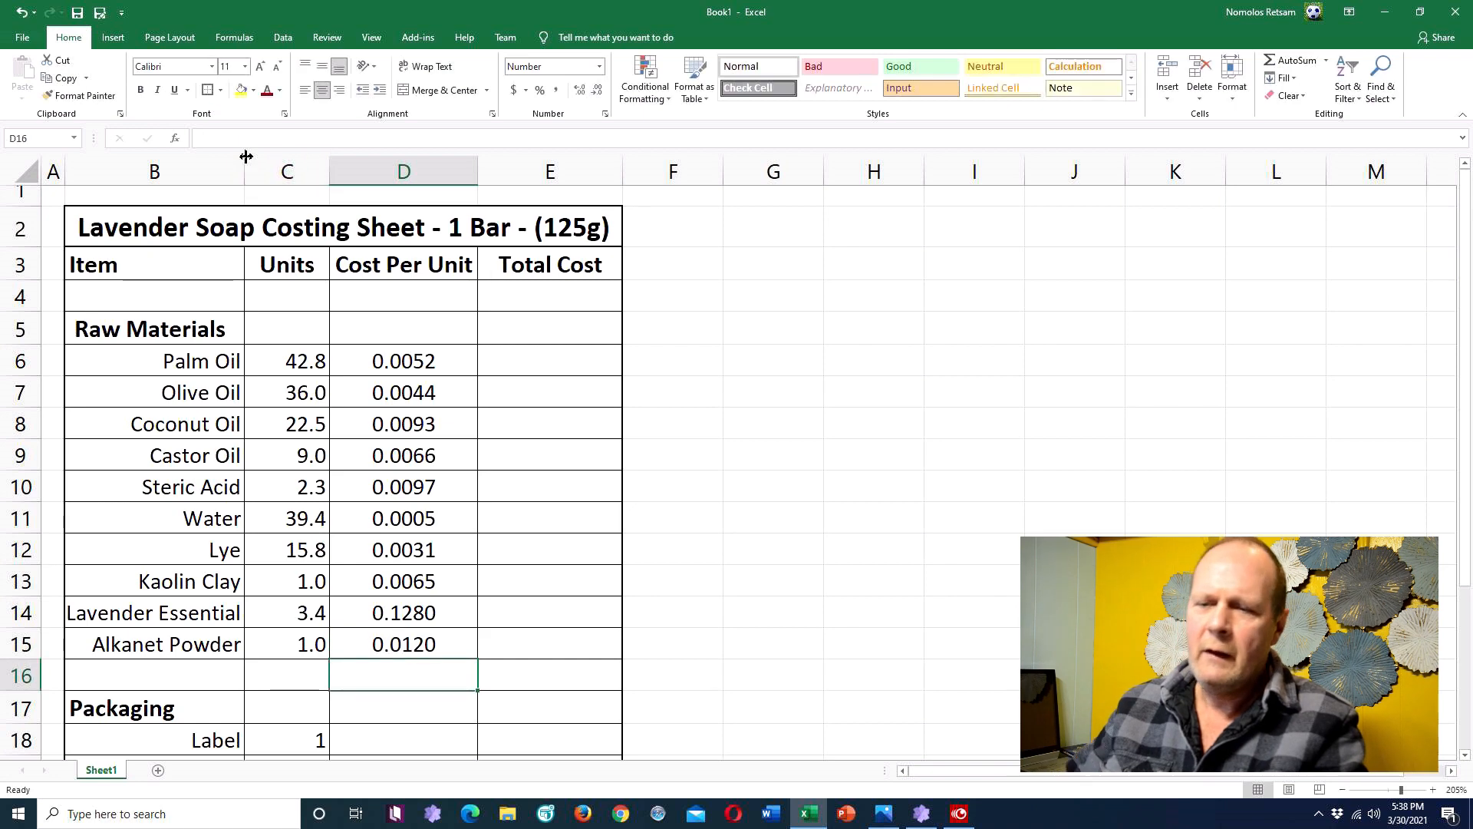
Step: Enter the Label cost per unit in D18 with the formula =51.50/1000
{"action": "scroll", "coordinate": [421, 93], "scroll_direction": "down", "scroll_amount": 1}
{"action": "scroll", "coordinate": [443, 341], "scroll_direction": "down", "scroll_amount": 2}
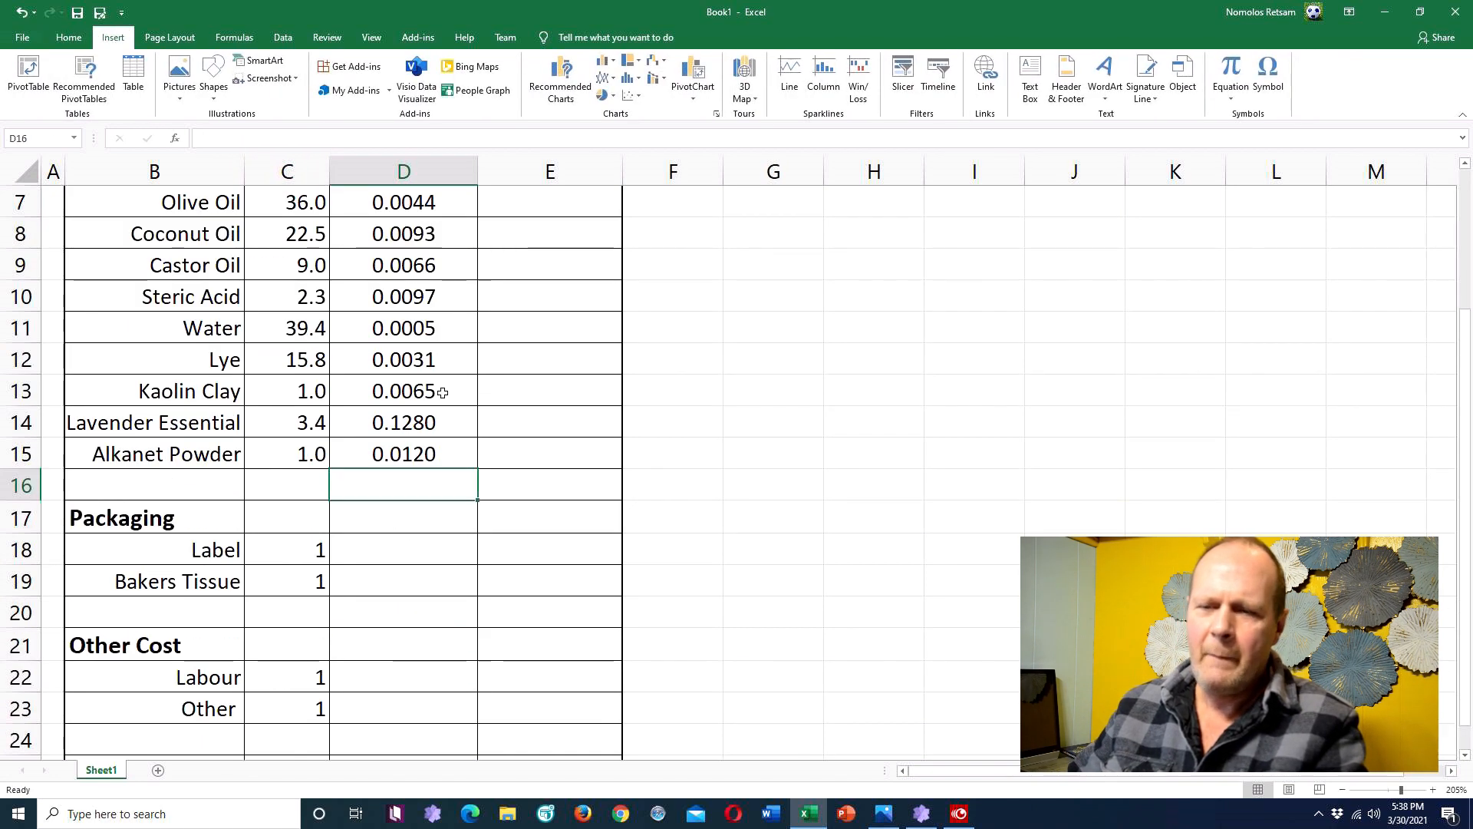
{"action": "left_click", "coordinate": [407, 549]}
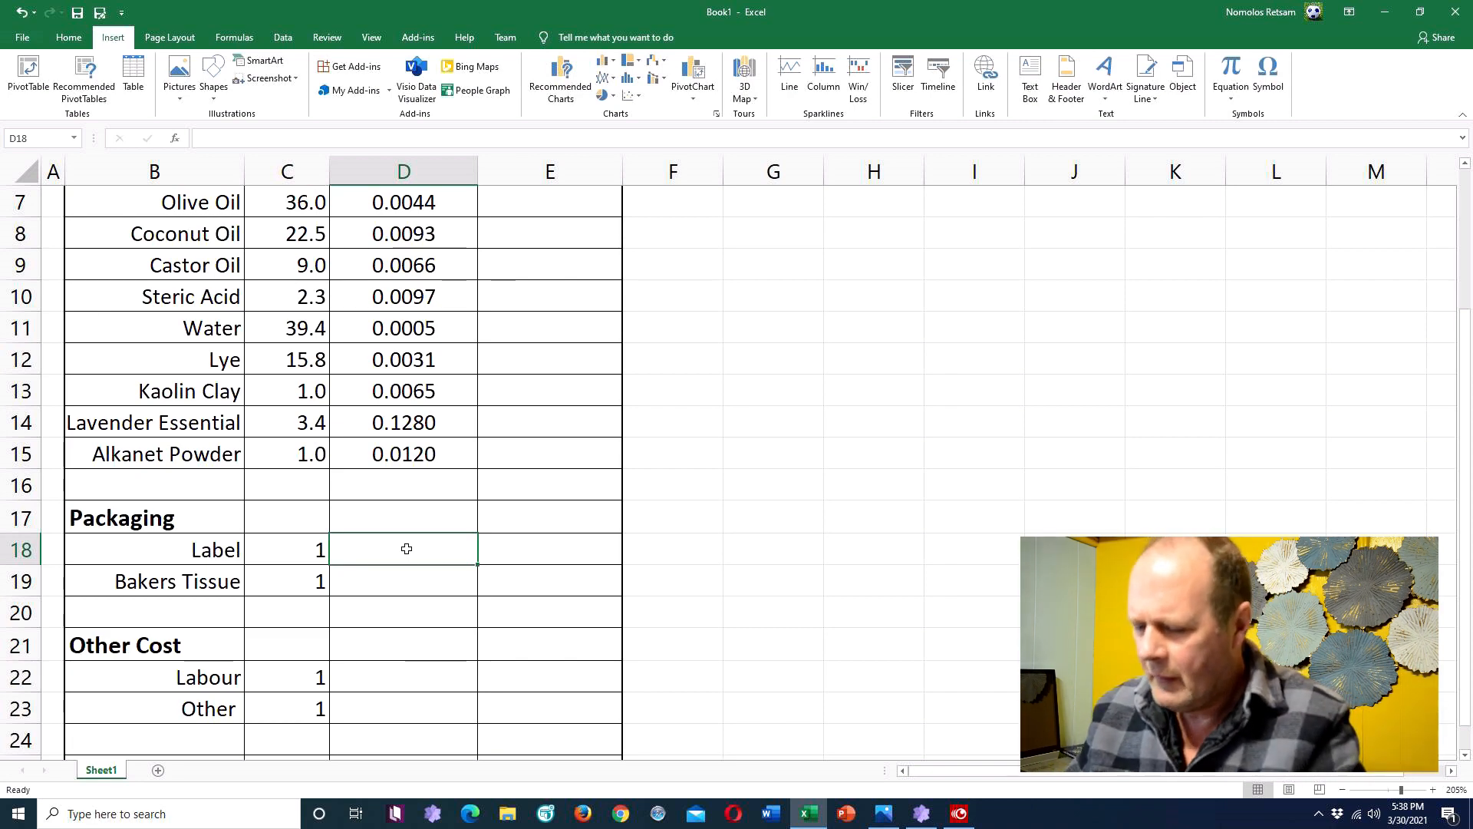
{"action": "type", "text": "=5"}
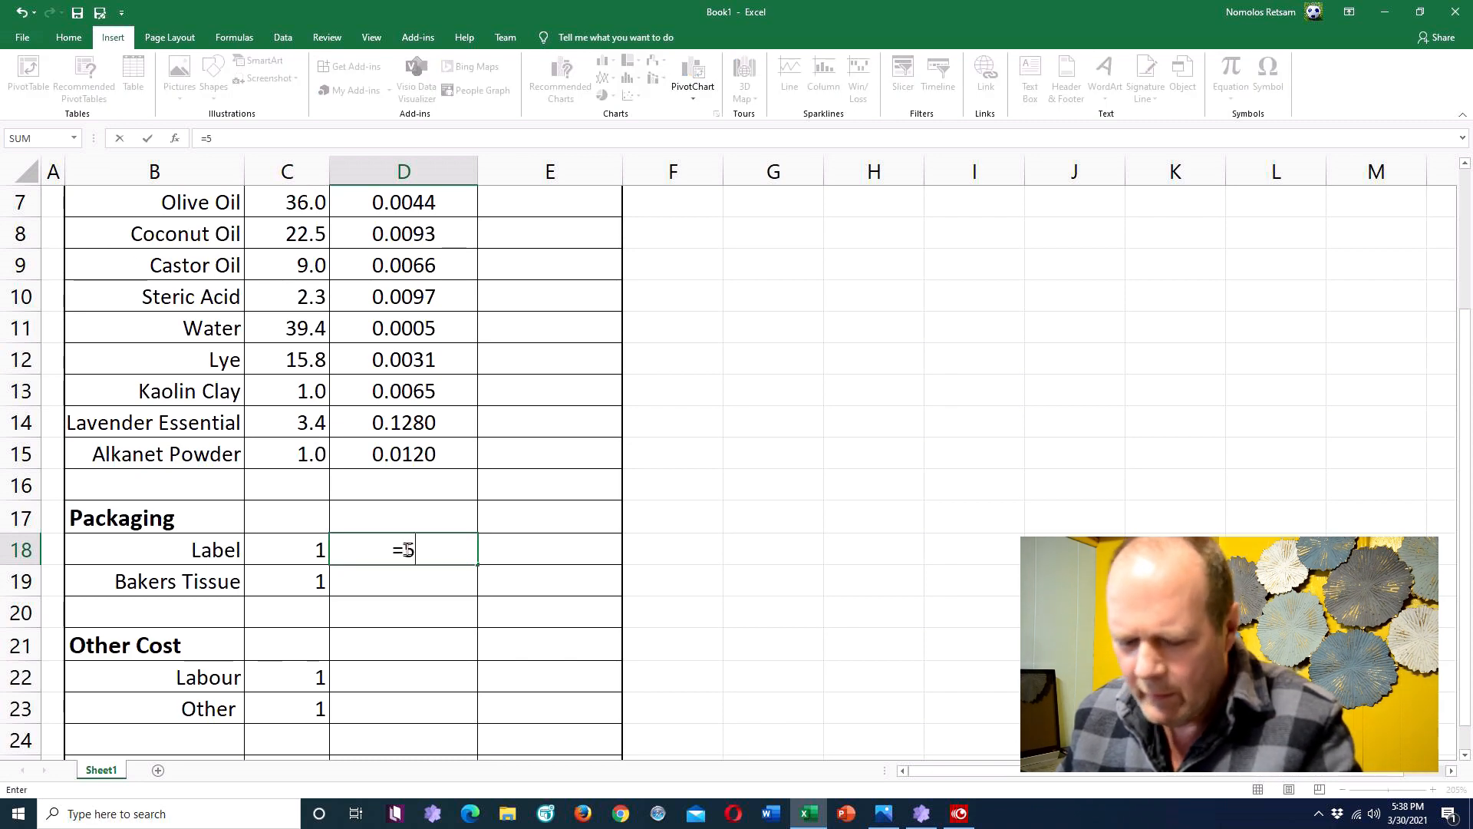
{"action": "type", "text": "1.50"}
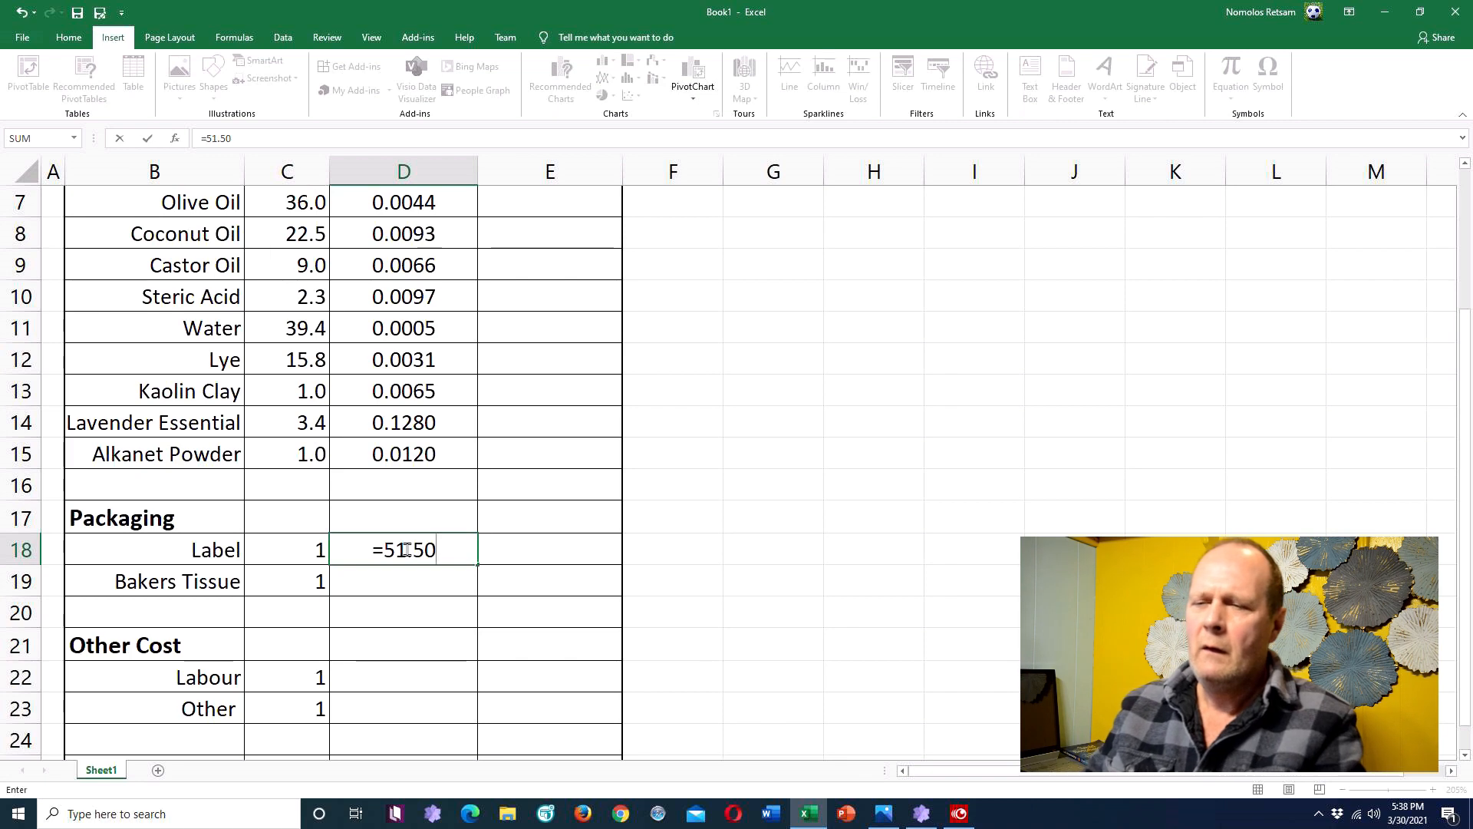
{"action": "type", "text": "/1000"}
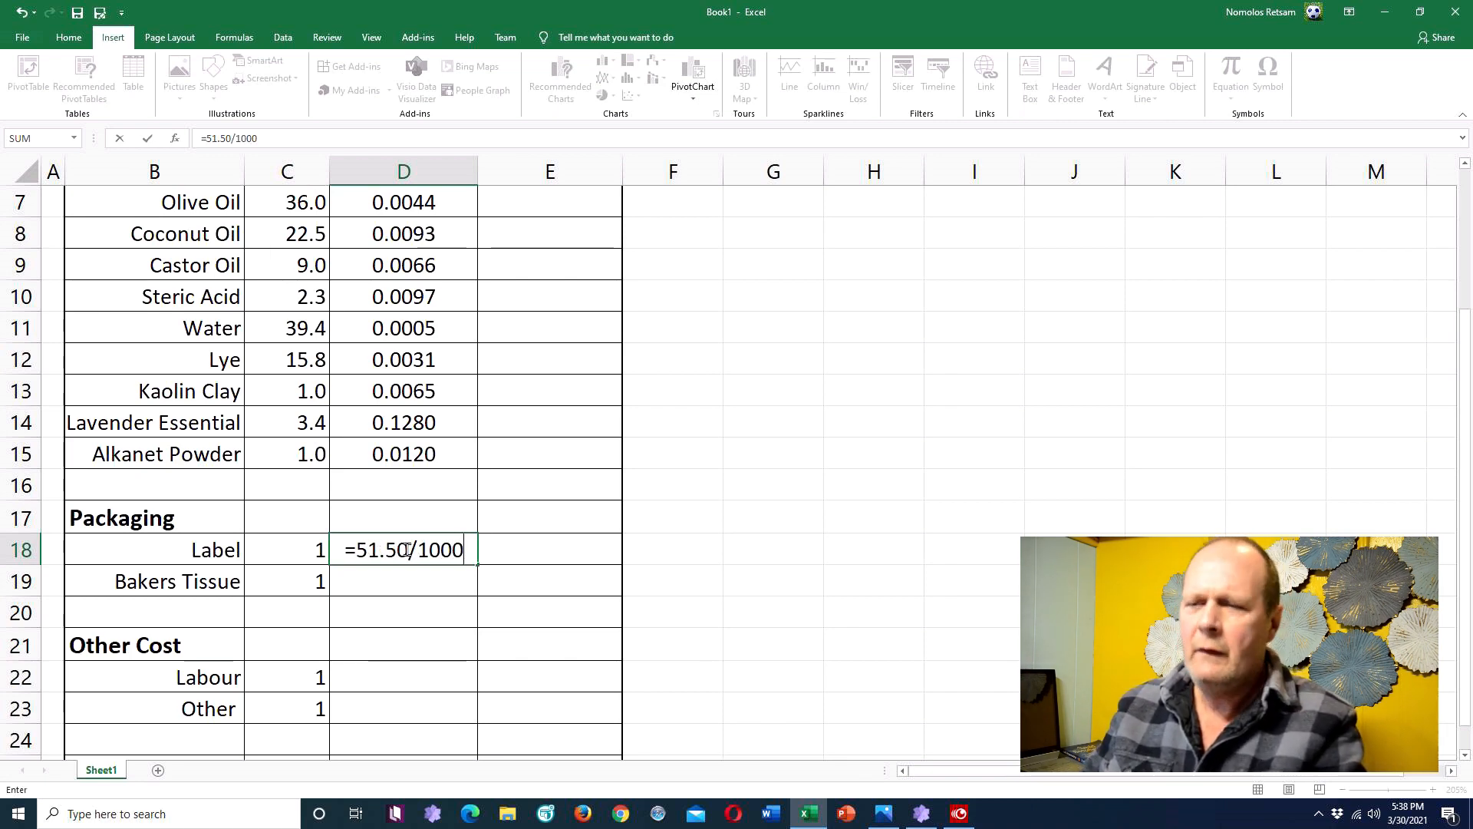
{"action": "key", "text": "Return"}
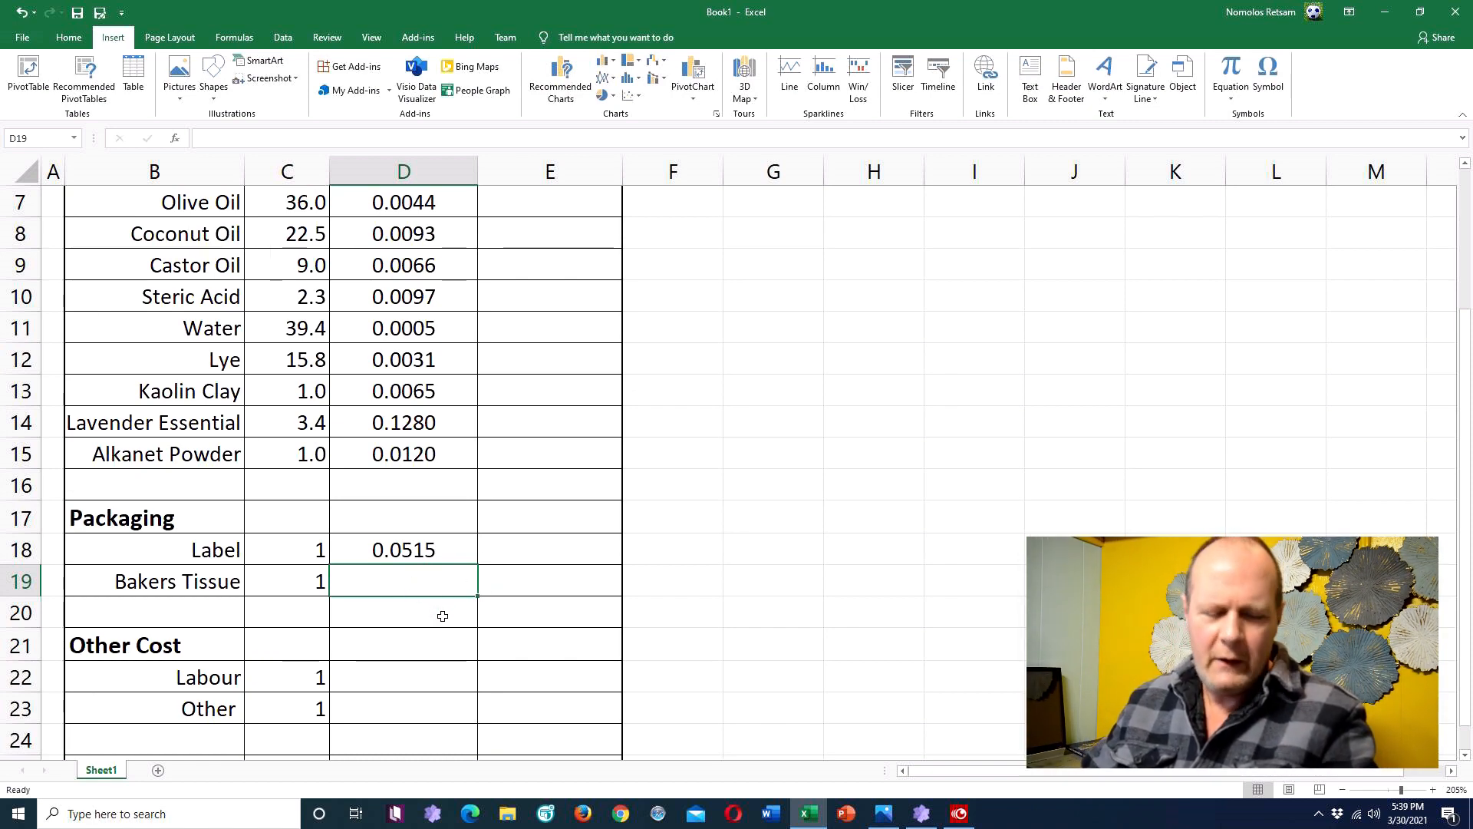
Step: Enter the Bakers Tissue cost per unit in D19 with the formula =7.5/1000
{"action": "type", "text": "="}
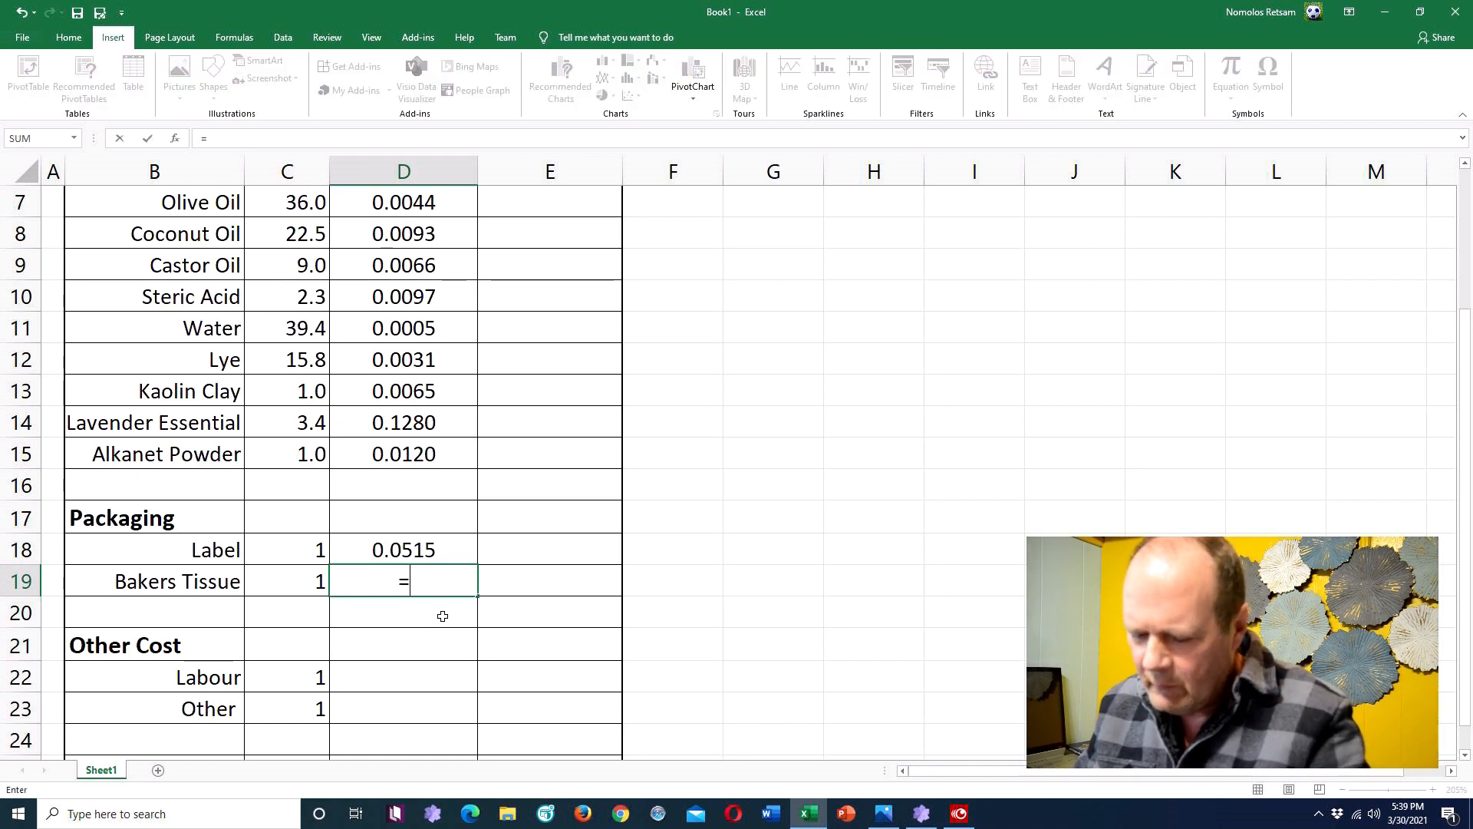
{"action": "type", "text": "7.5"}
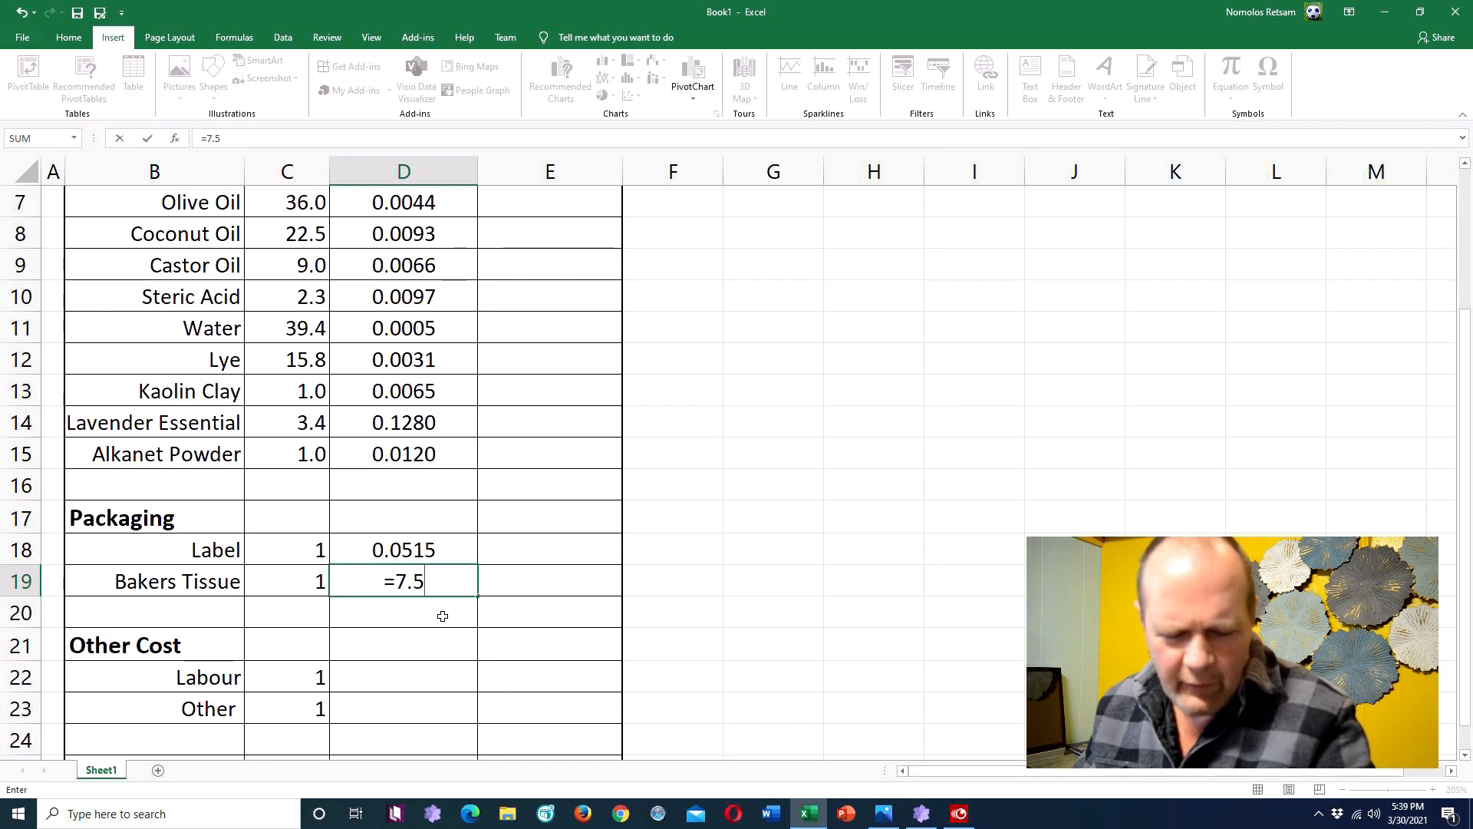
{"action": "type", "text": "/1000"}
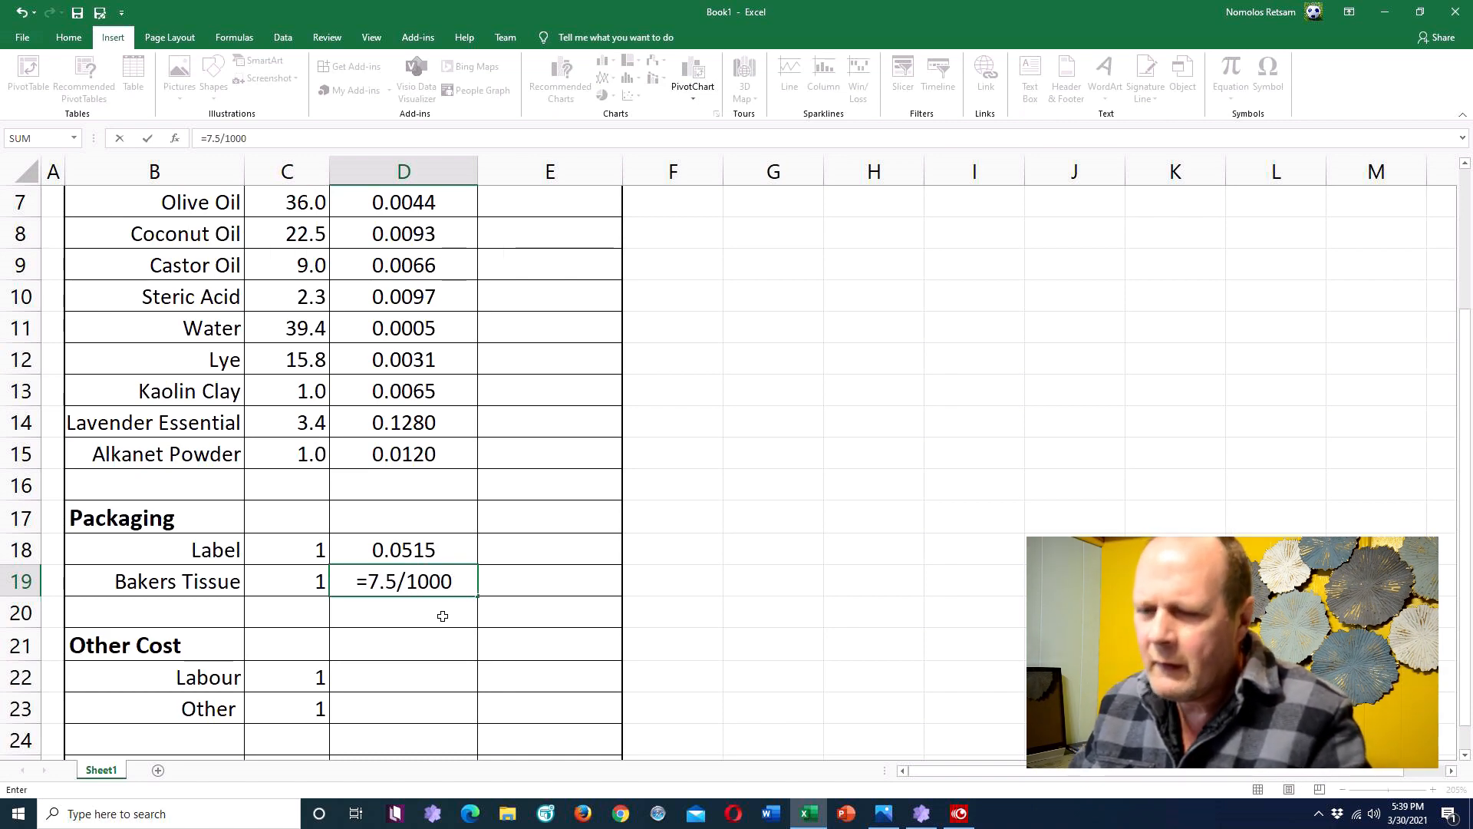
{"action": "key", "text": "Return"}
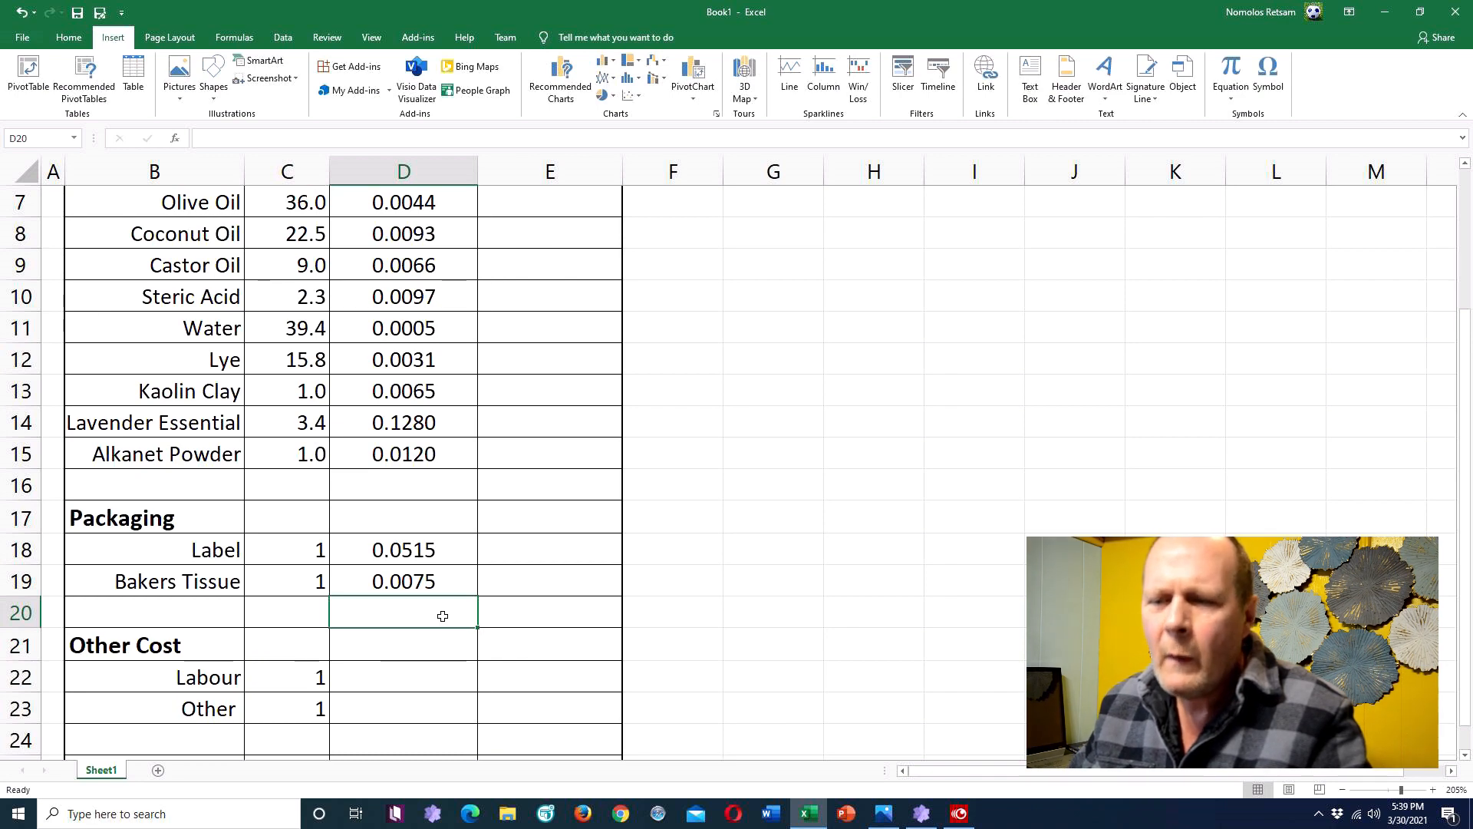
Step: Enter the Labour cost per unit in D22 with the formula =15/160
{"action": "key", "text": "Down"}
{"action": "key", "text": "Down"}
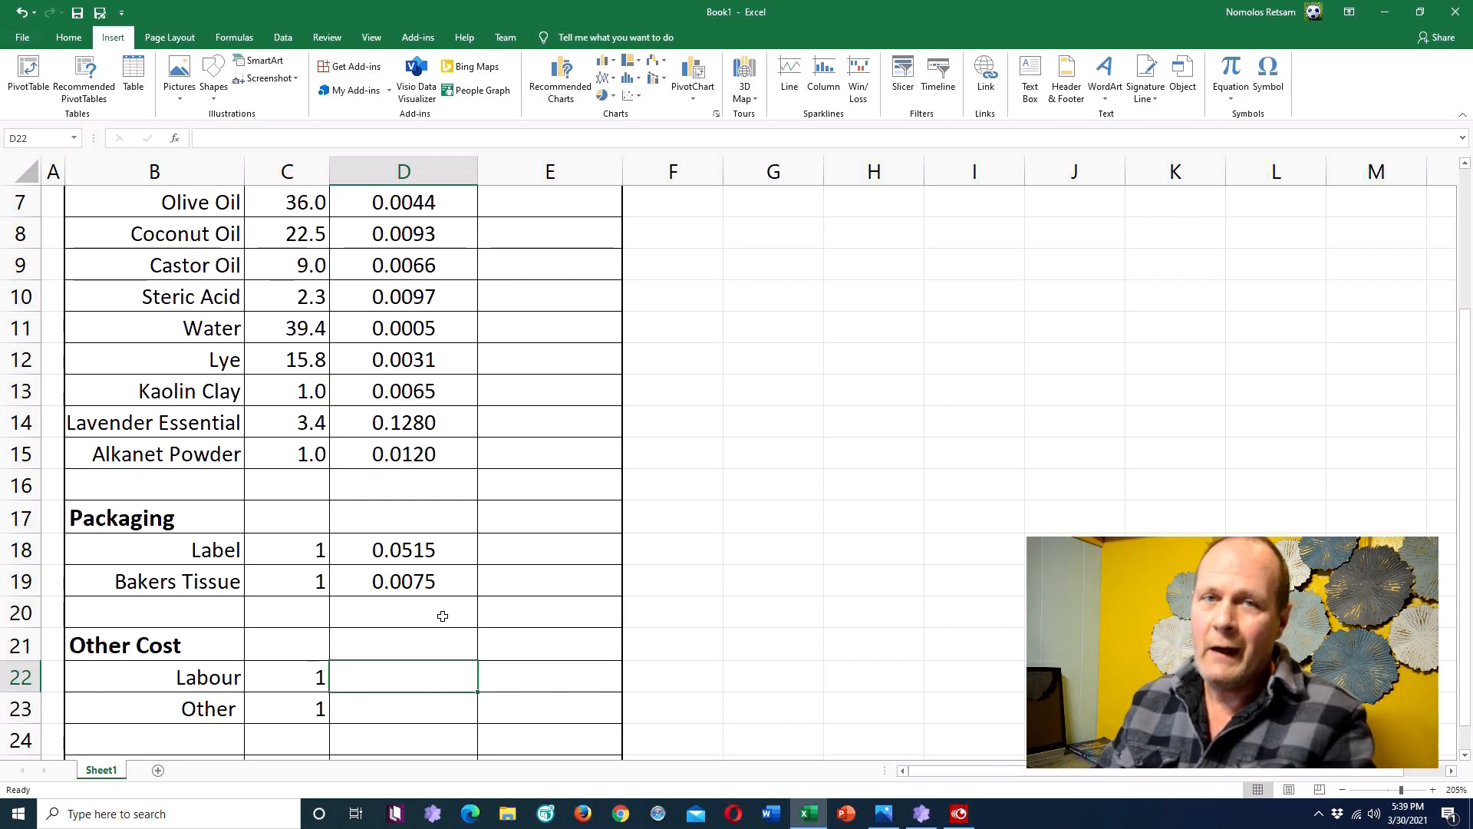
{"action": "type", "text": "=15"}
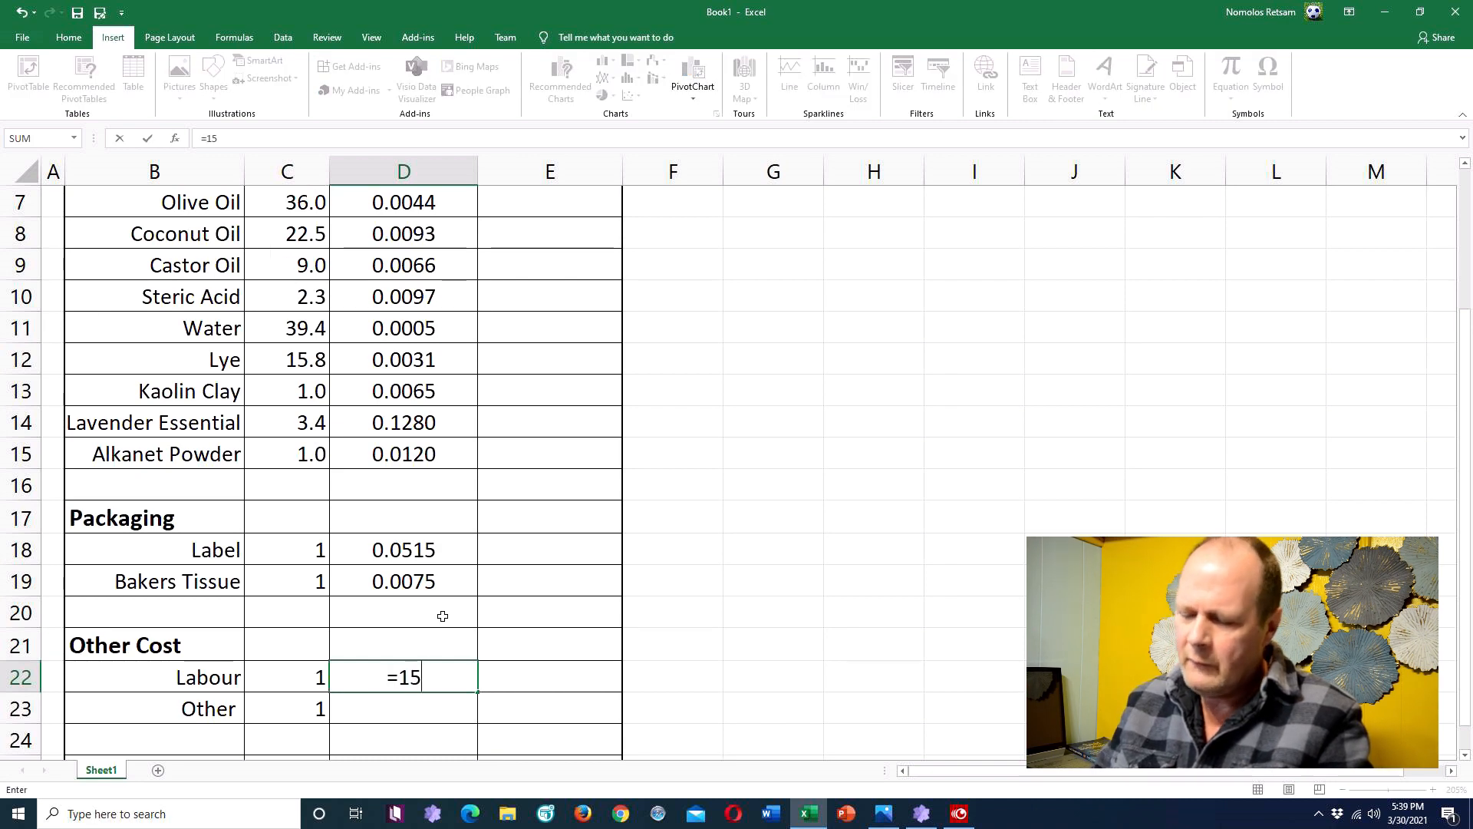
{"action": "key", "text": "BackSpace"}
{"action": "type", "text": "5/"}
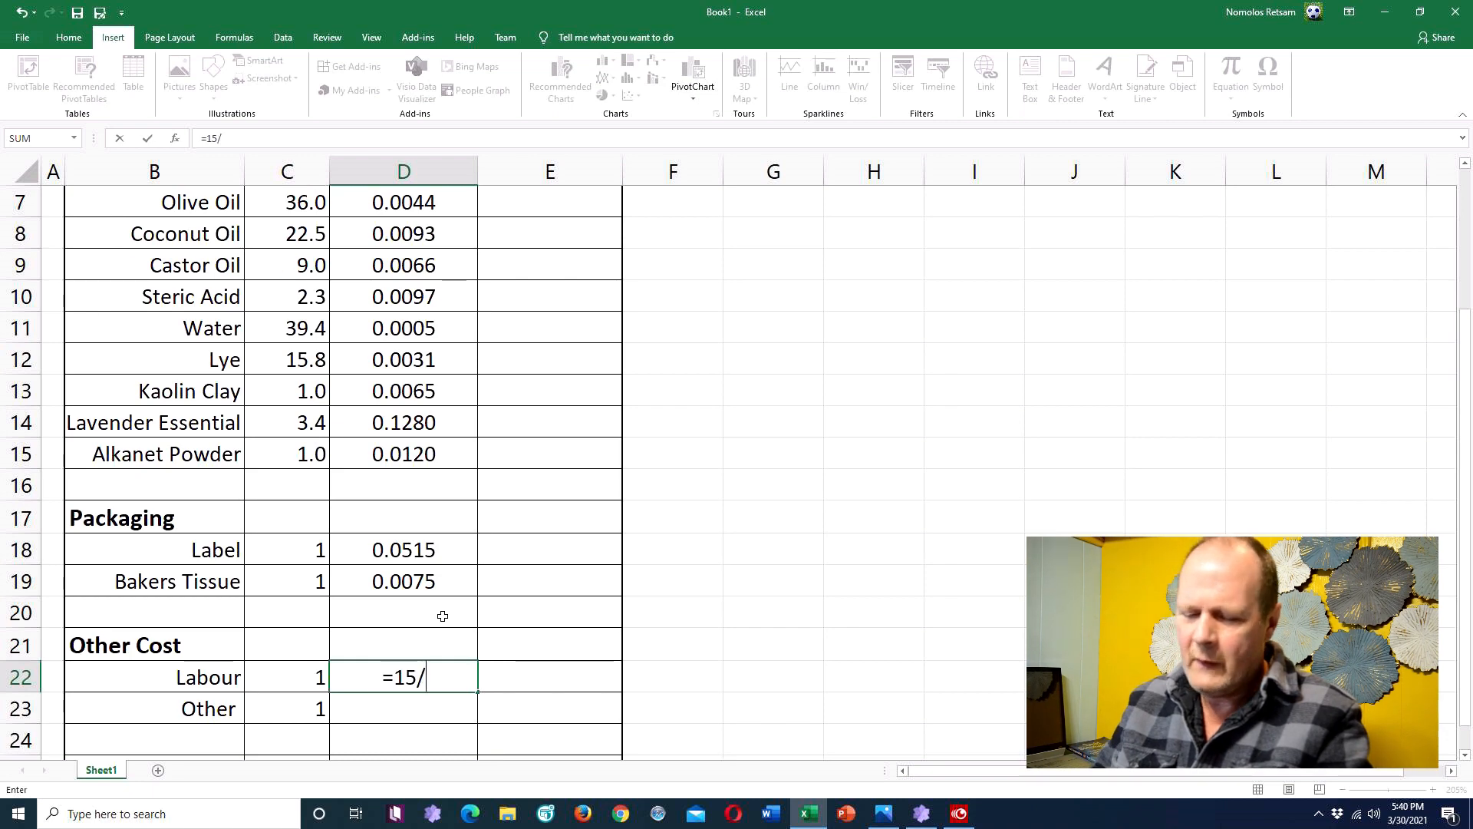
{"action": "type", "text": "160"}
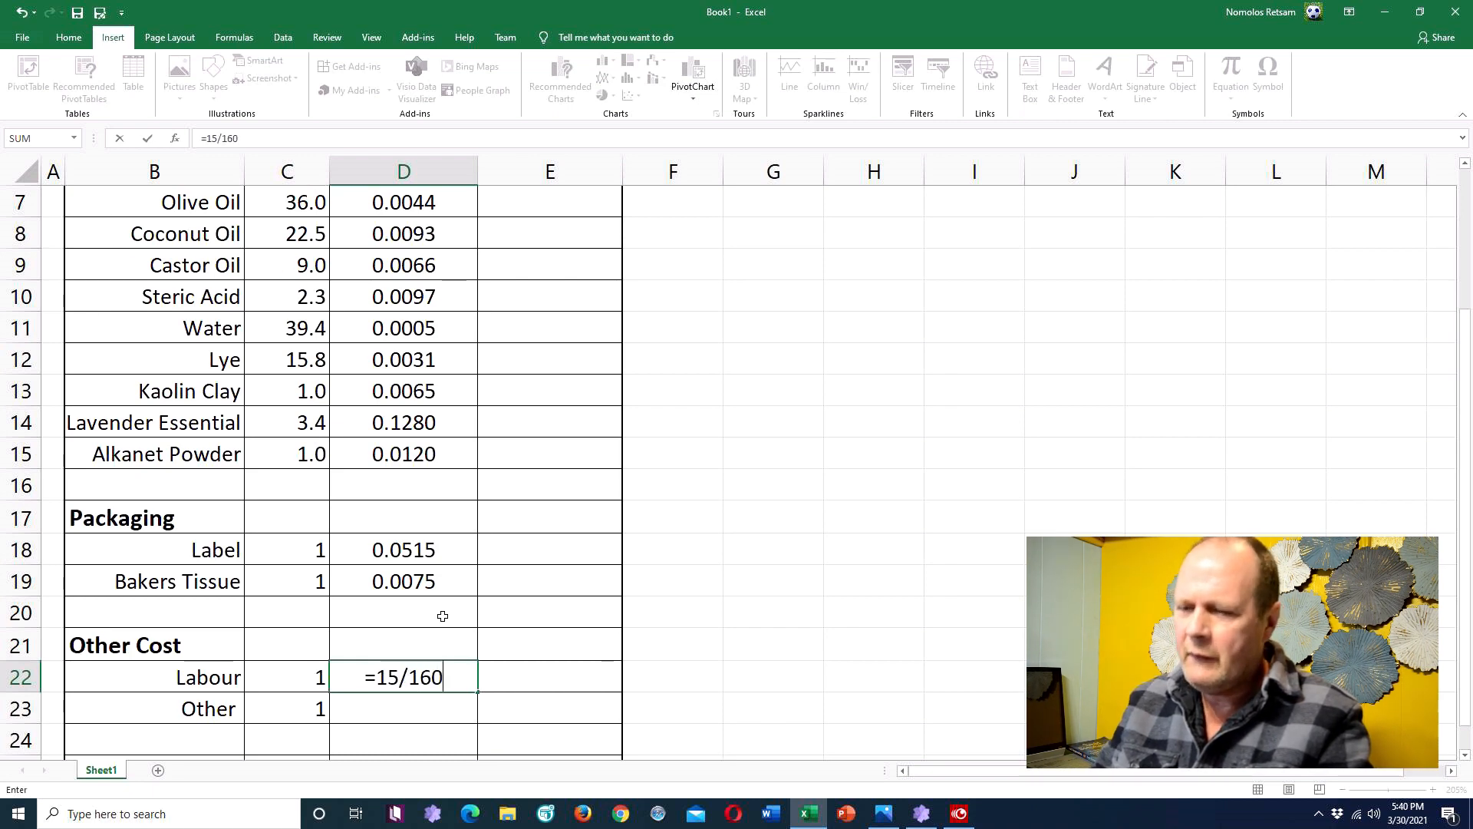
{"action": "key", "text": "Return"}
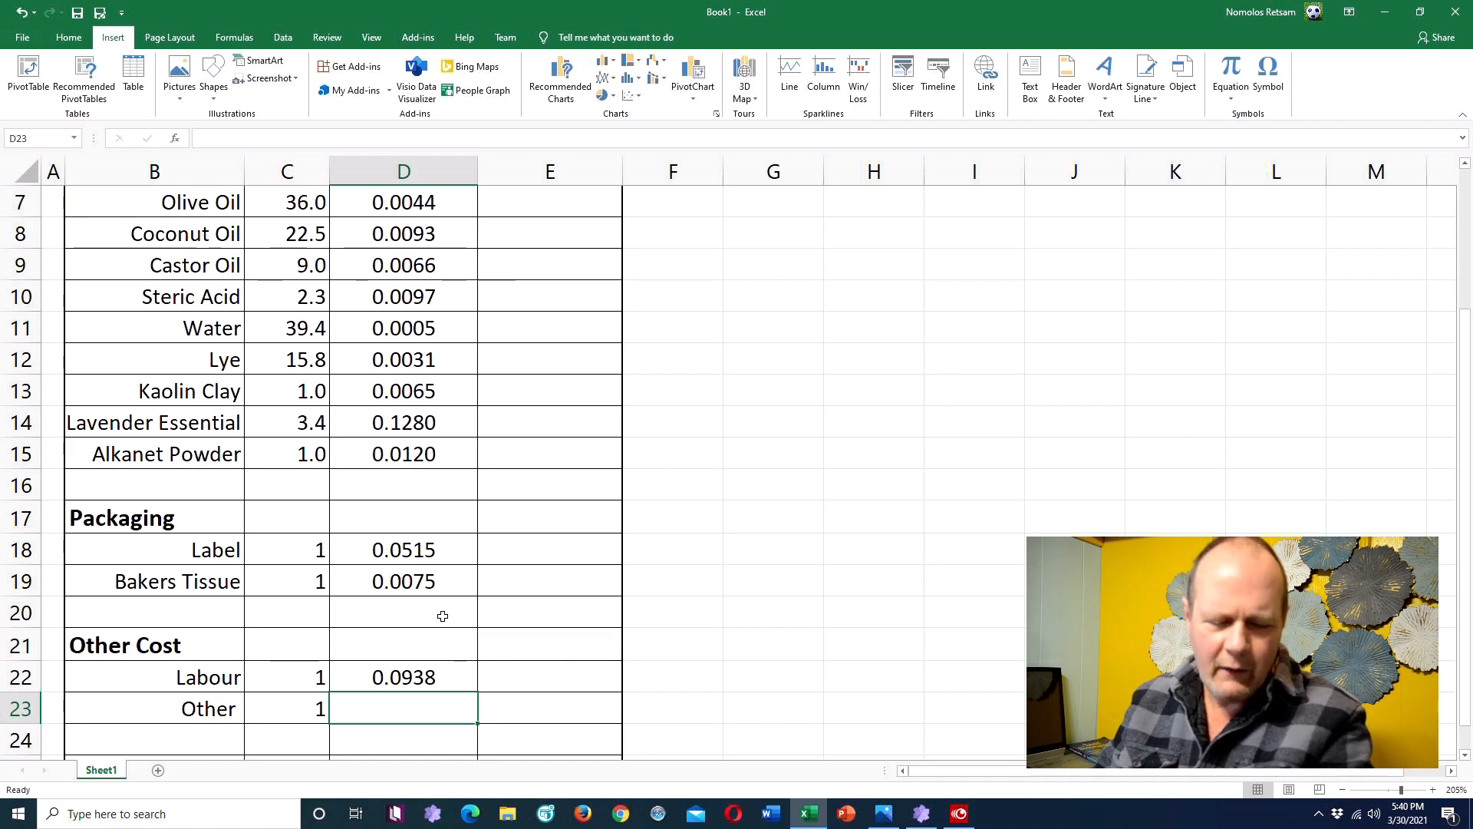
Step: Enter .12 as the cost per unit for the Other item in D23
{"action": "type", "text": ".12"}
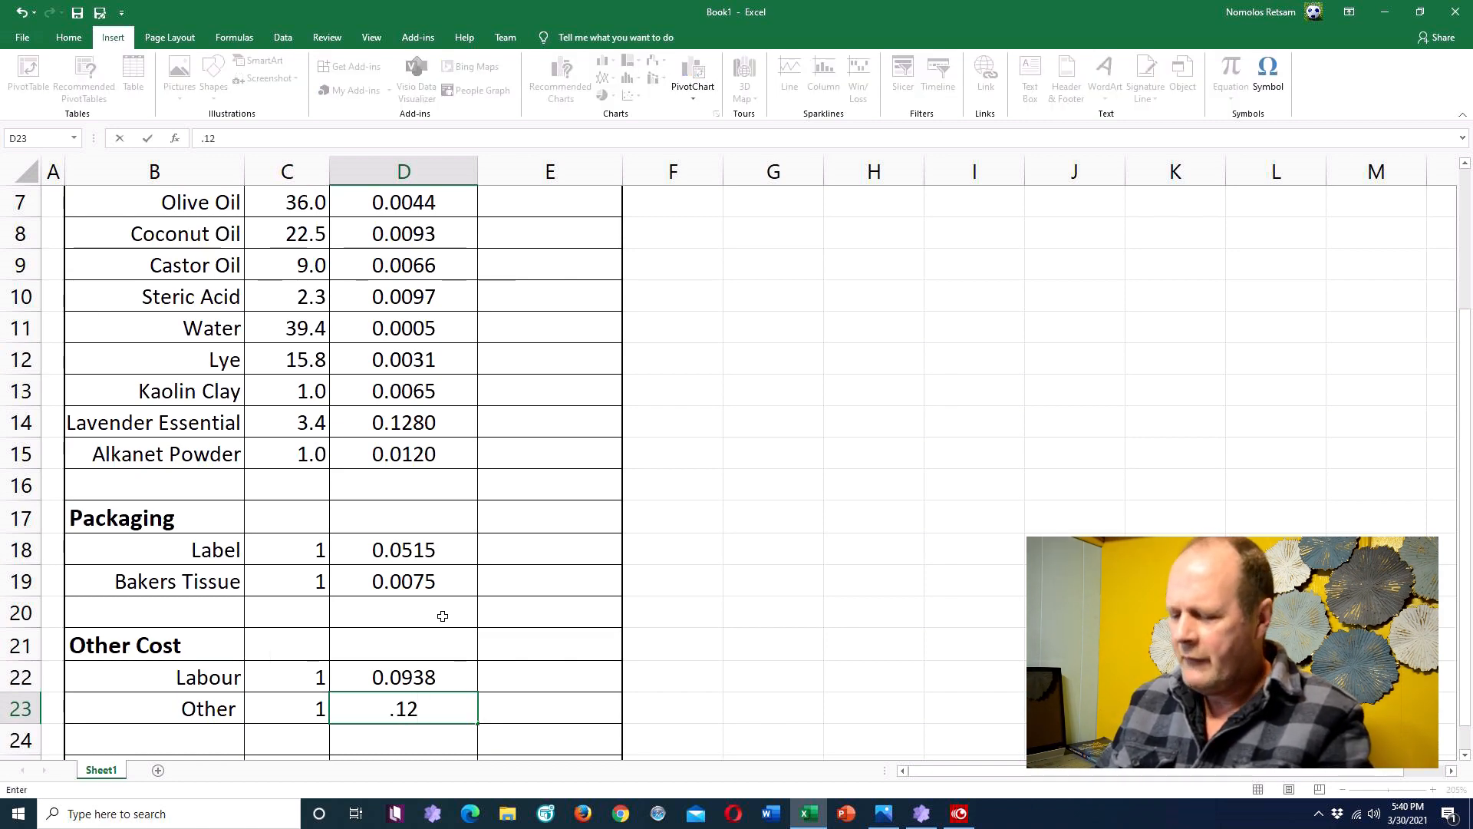
{"action": "key", "text": "Up"}
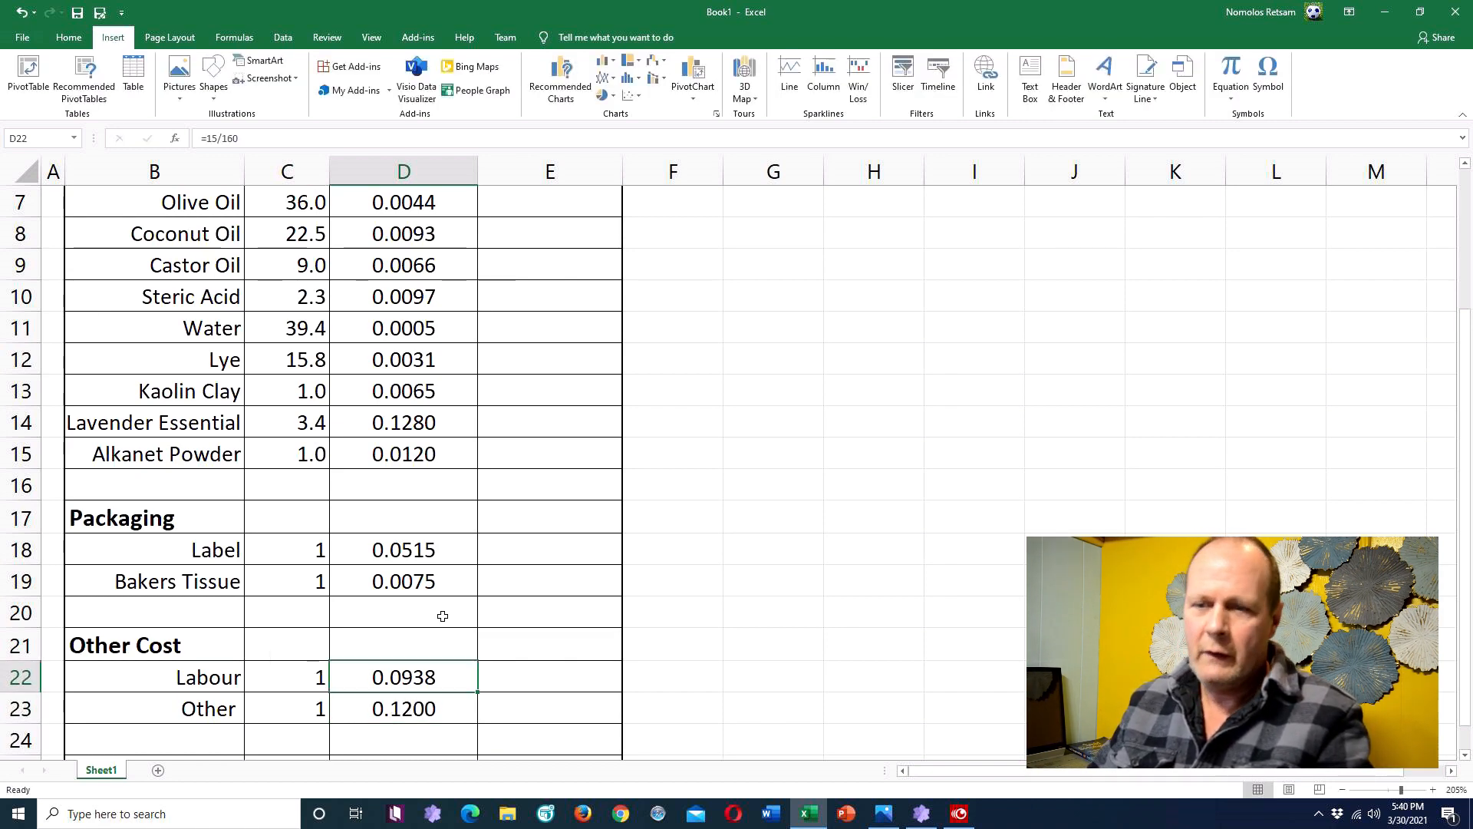
{"action": "key", "text": "Down"}
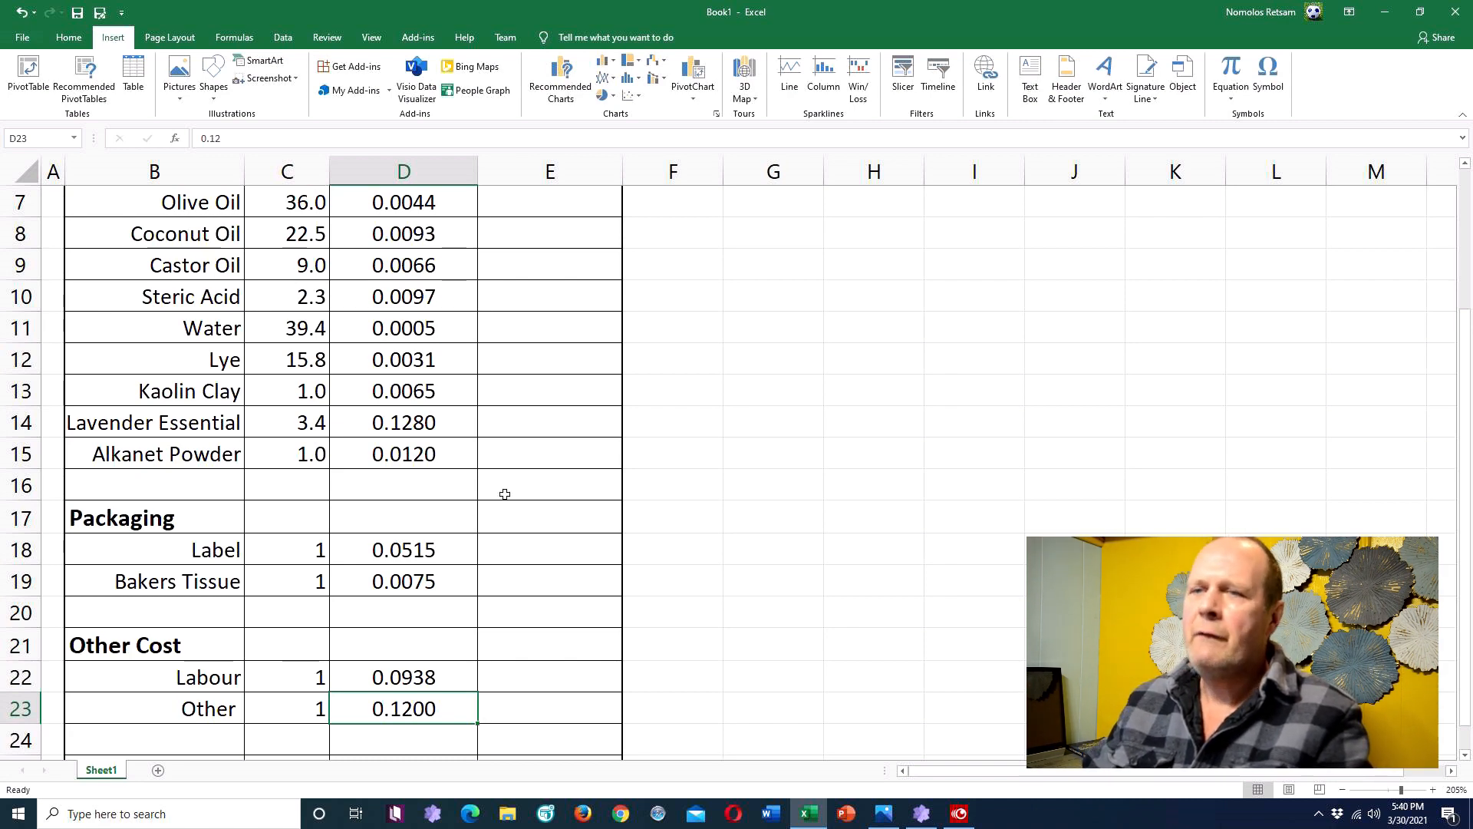
Step: Review the Units and Cost Per Unit entries across the raw materials, packaging and other cost sections
{"action": "scroll", "coordinate": [506, 484], "scroll_direction": "up", "scroll_amount": 2}
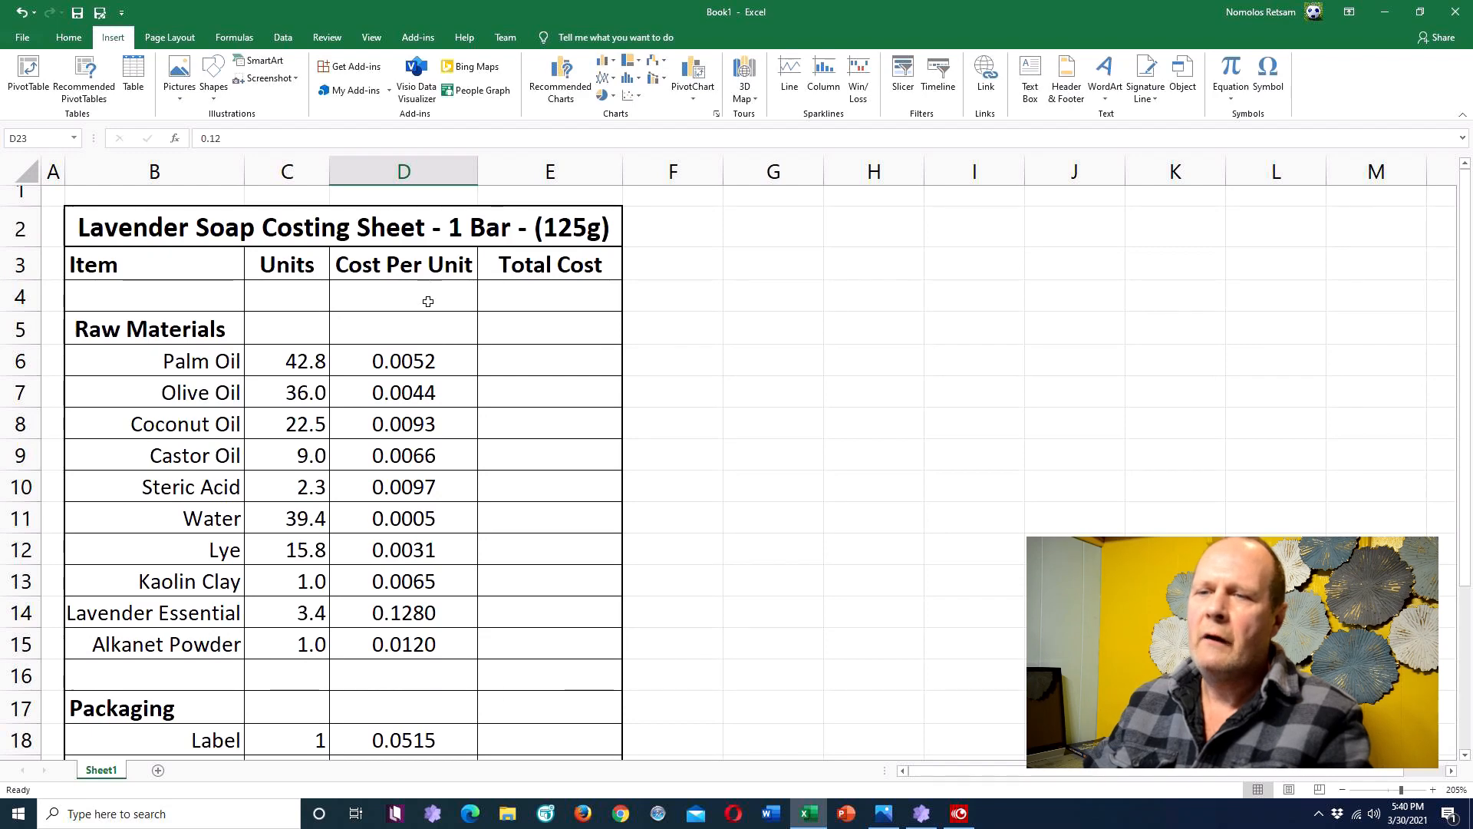
{"action": "scroll", "coordinate": [434, 608], "scroll_direction": "down", "scroll_amount": 3}
{"action": "scroll", "coordinate": [434, 608], "scroll_direction": "up", "scroll_amount": 3}
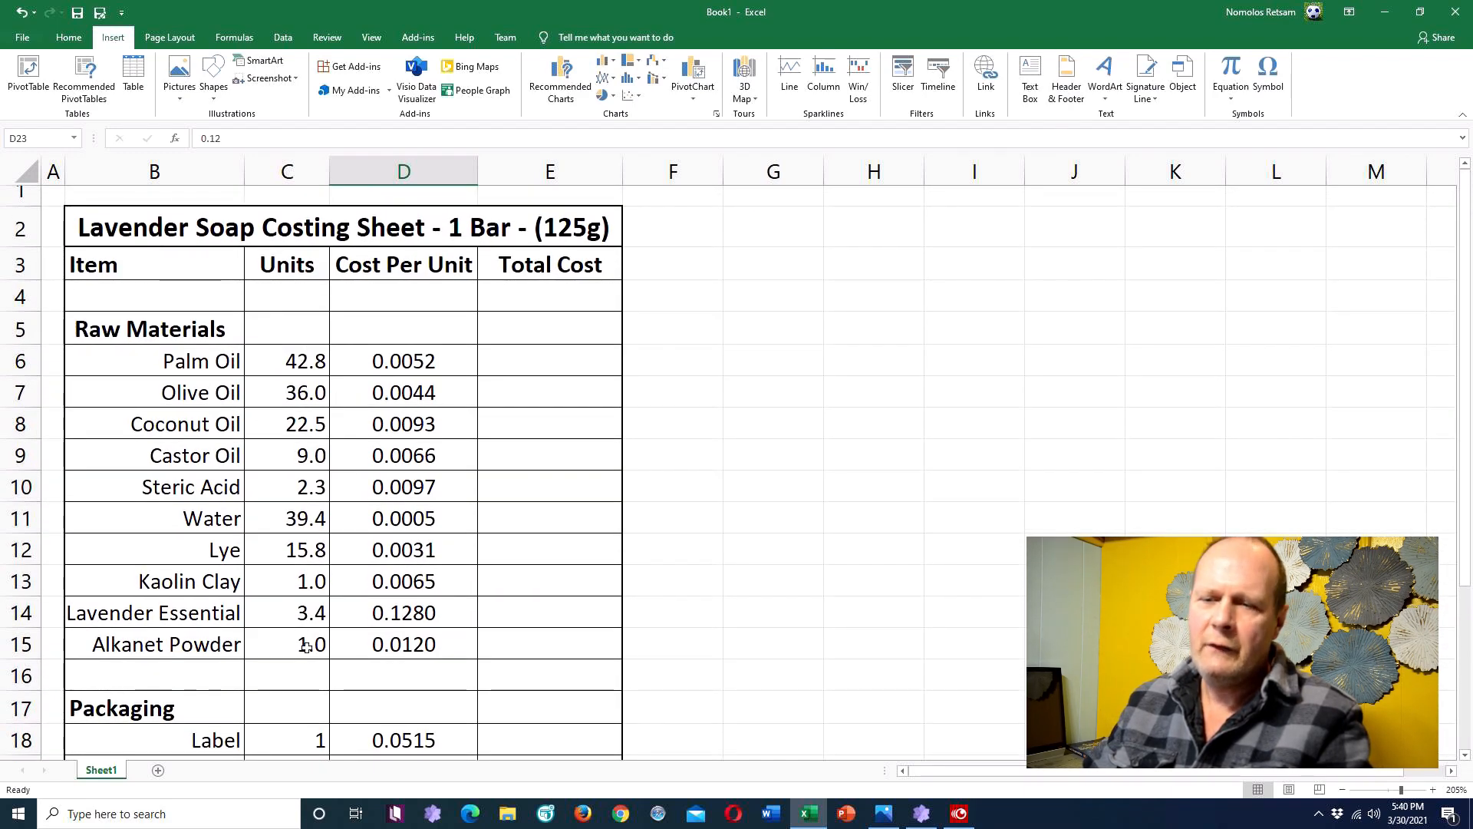
{"action": "scroll", "coordinate": [299, 652], "scroll_direction": "down", "scroll_amount": 2}
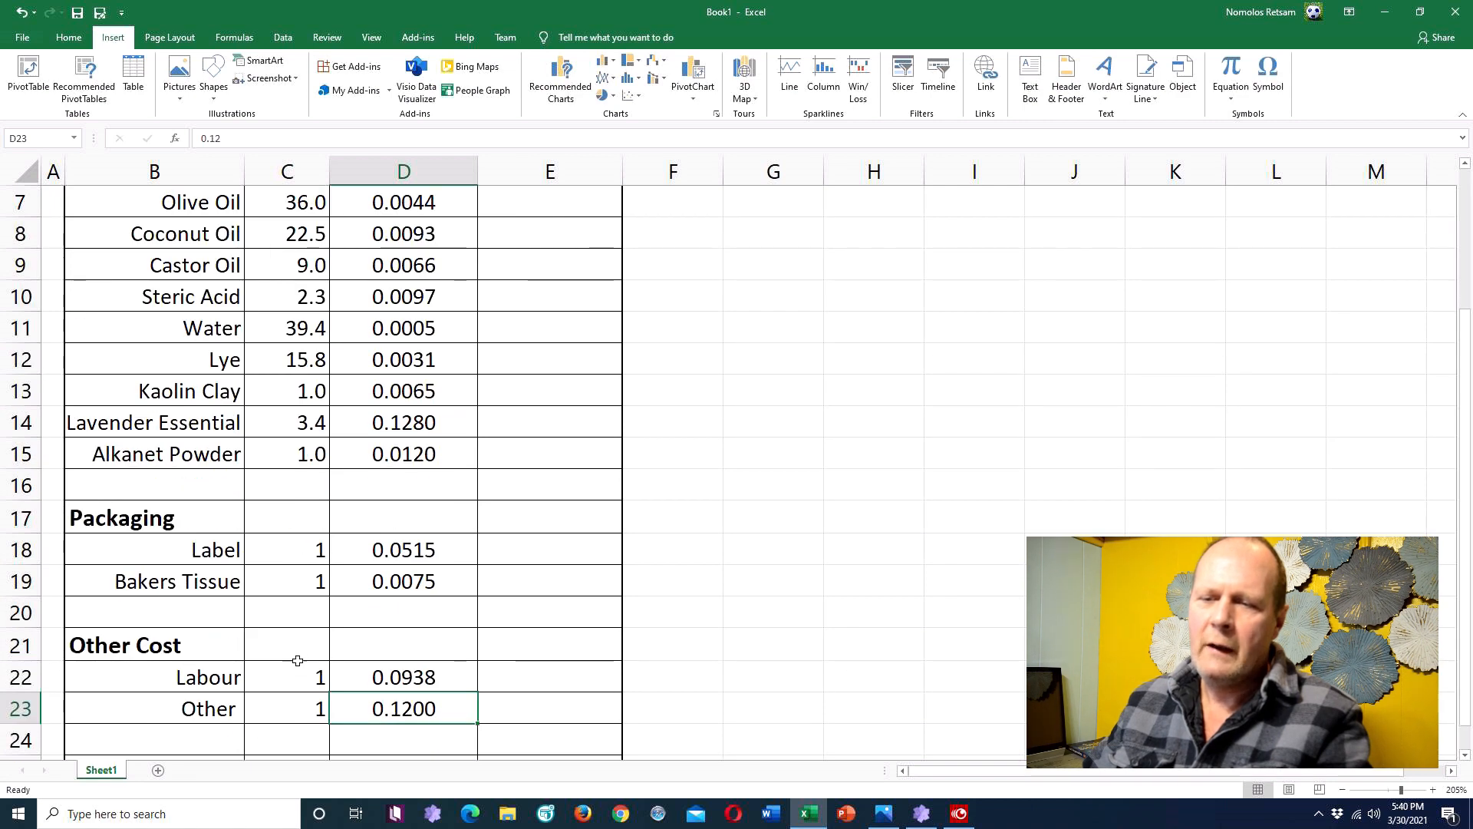
{"action": "scroll", "coordinate": [465, 574], "scroll_direction": "up", "scroll_amount": 2}
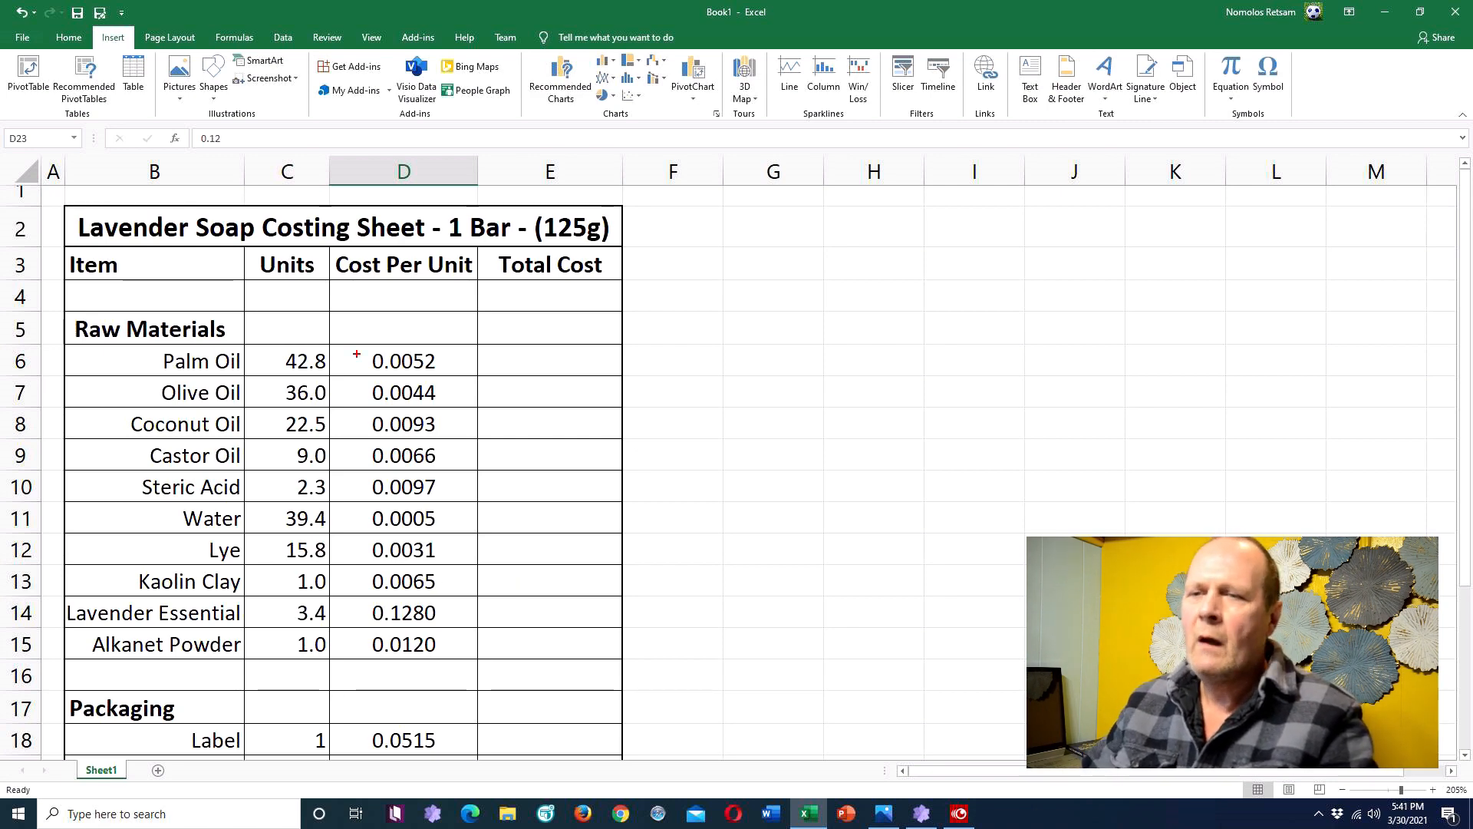
{"action": "left_click_drag", "start_coordinate": [358, 326], "coordinate": [465, 674]}
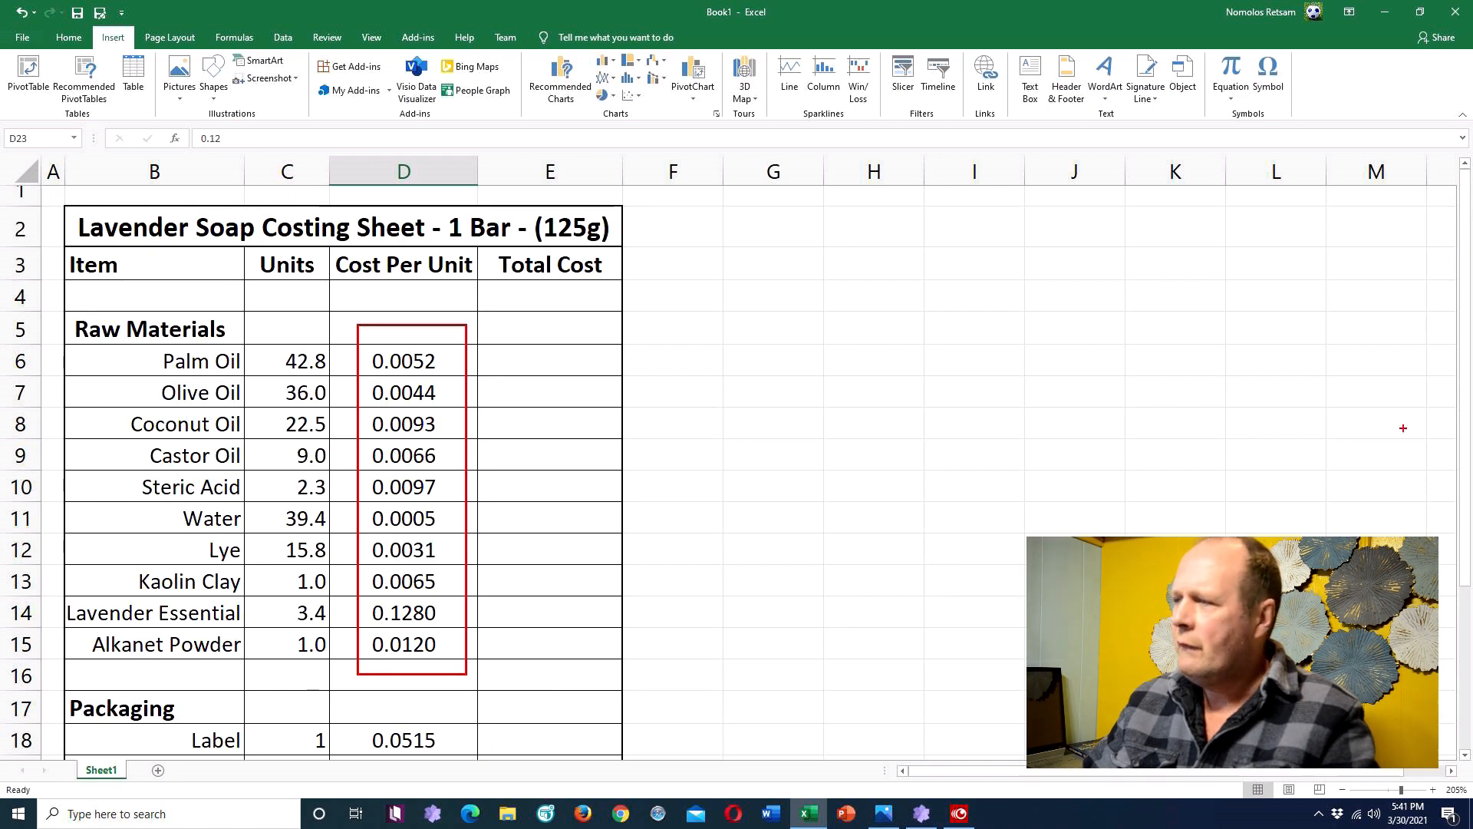
{"action": "mouse_move", "coordinate": [1466, 437]}
{"action": "left_mouse_down"}
{"action": "mouse_move", "coordinate": [1469, 498]}
{"action": "mouse_move", "coordinate": [1366, 522]}
{"action": "mouse_move", "coordinate": [1124, 535]}
{"action": "left_mouse_up"}
{"action": "key", "text": "Escape"}
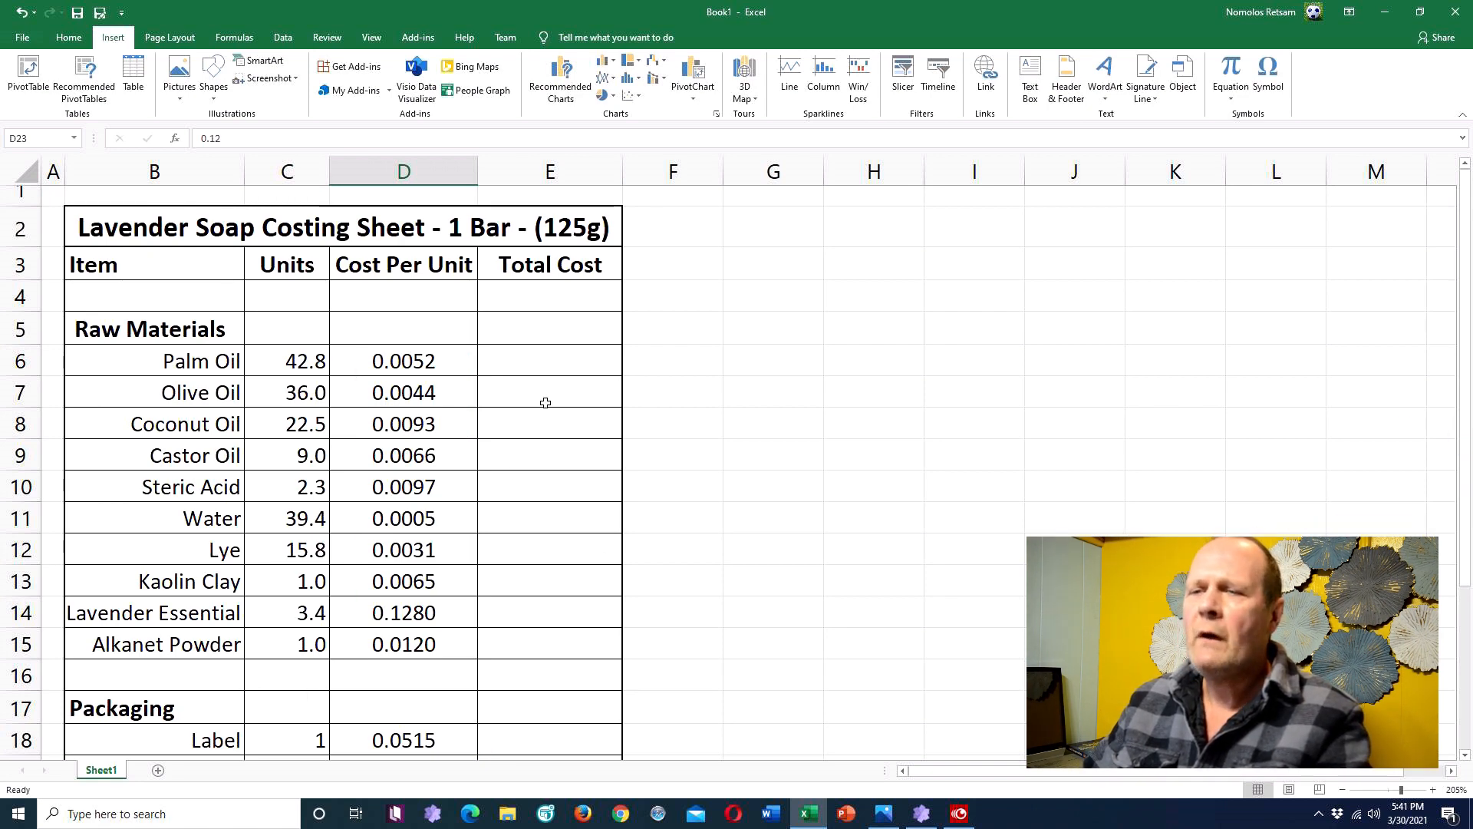
{"action": "scroll", "coordinate": [380, 539], "scroll_direction": "down", "scroll_amount": 2}
{"action": "scroll", "coordinate": [381, 539], "scroll_direction": "up", "scroll_amount": 2}
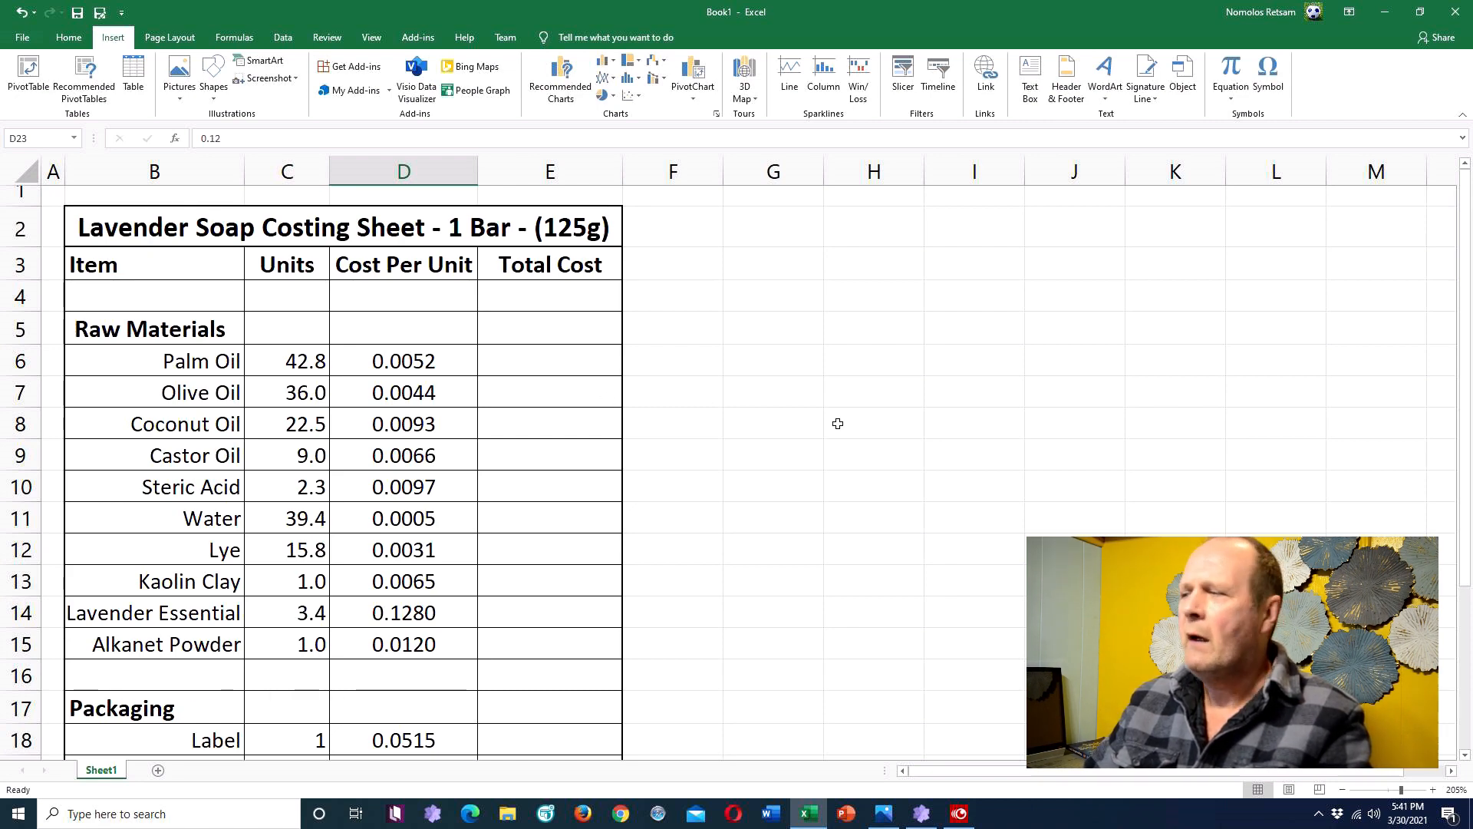
Step: Calculate the Palm Oil total cost in E6 with the formula =C6*D6
{"action": "left_click", "coordinate": [554, 361]}
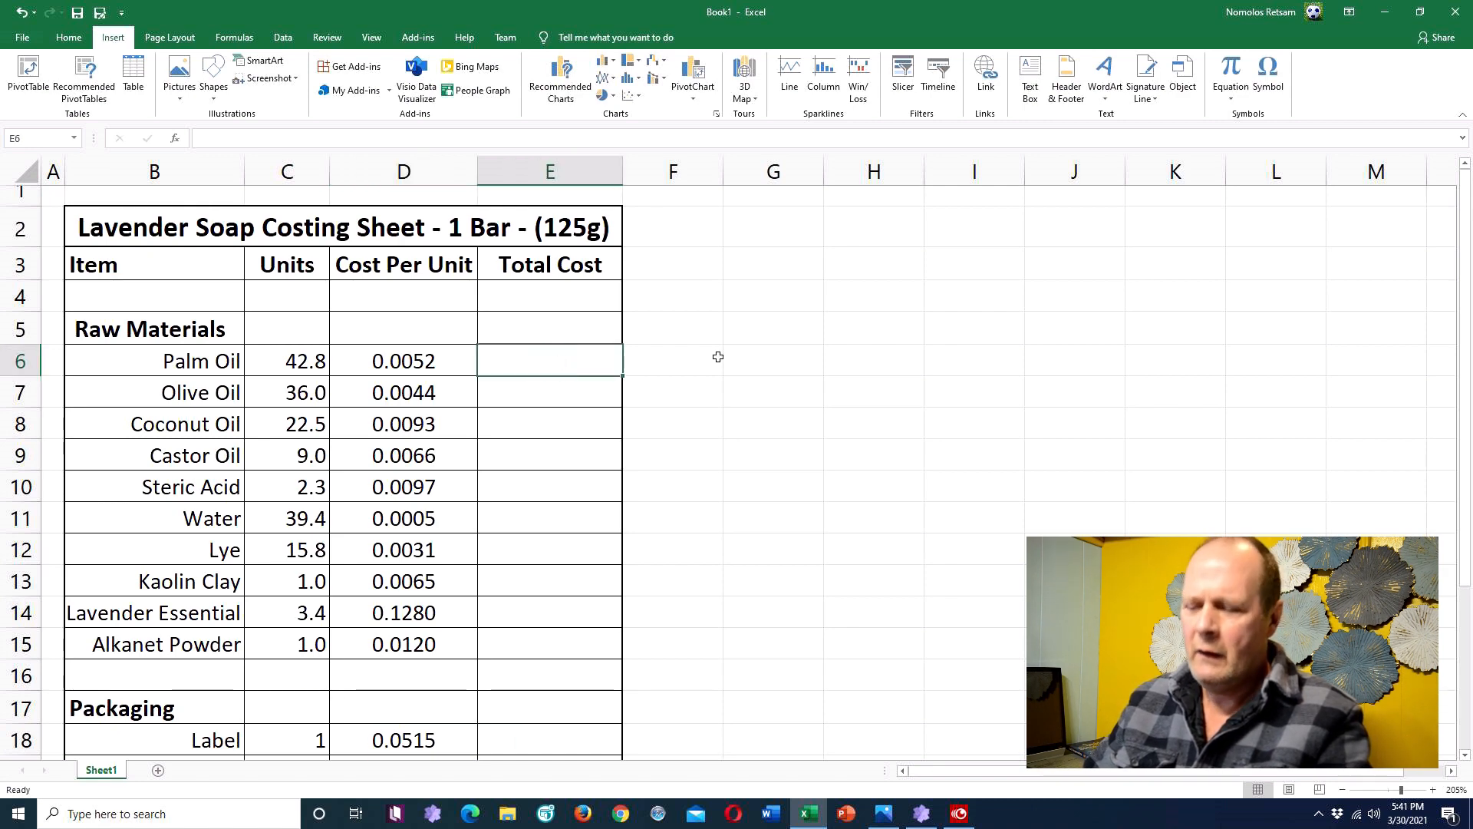
{"action": "type", "text": "="}
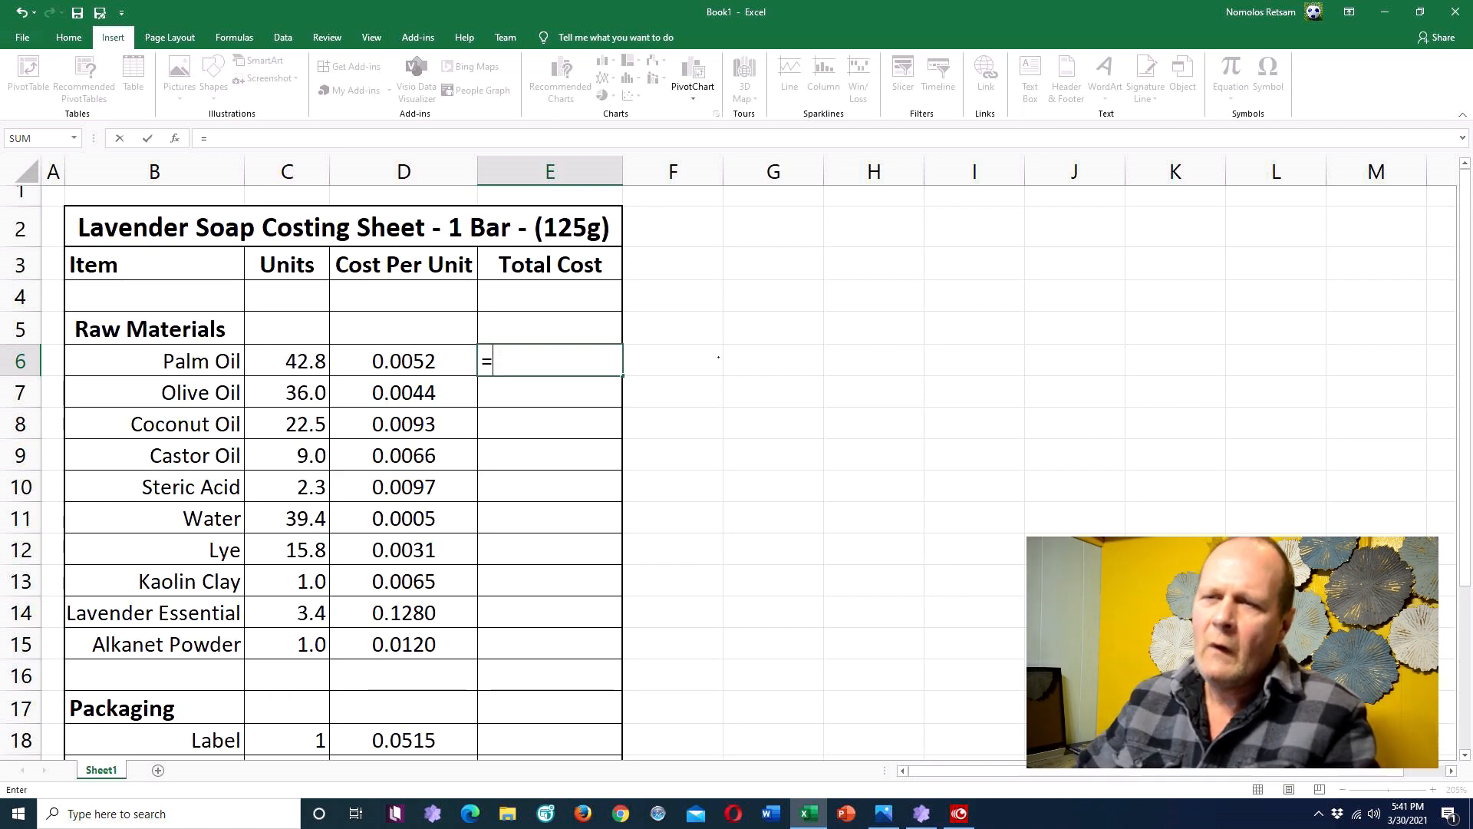
{"action": "left_click_drag", "start_coordinate": [718, 357], "coordinate": [322, 350]}
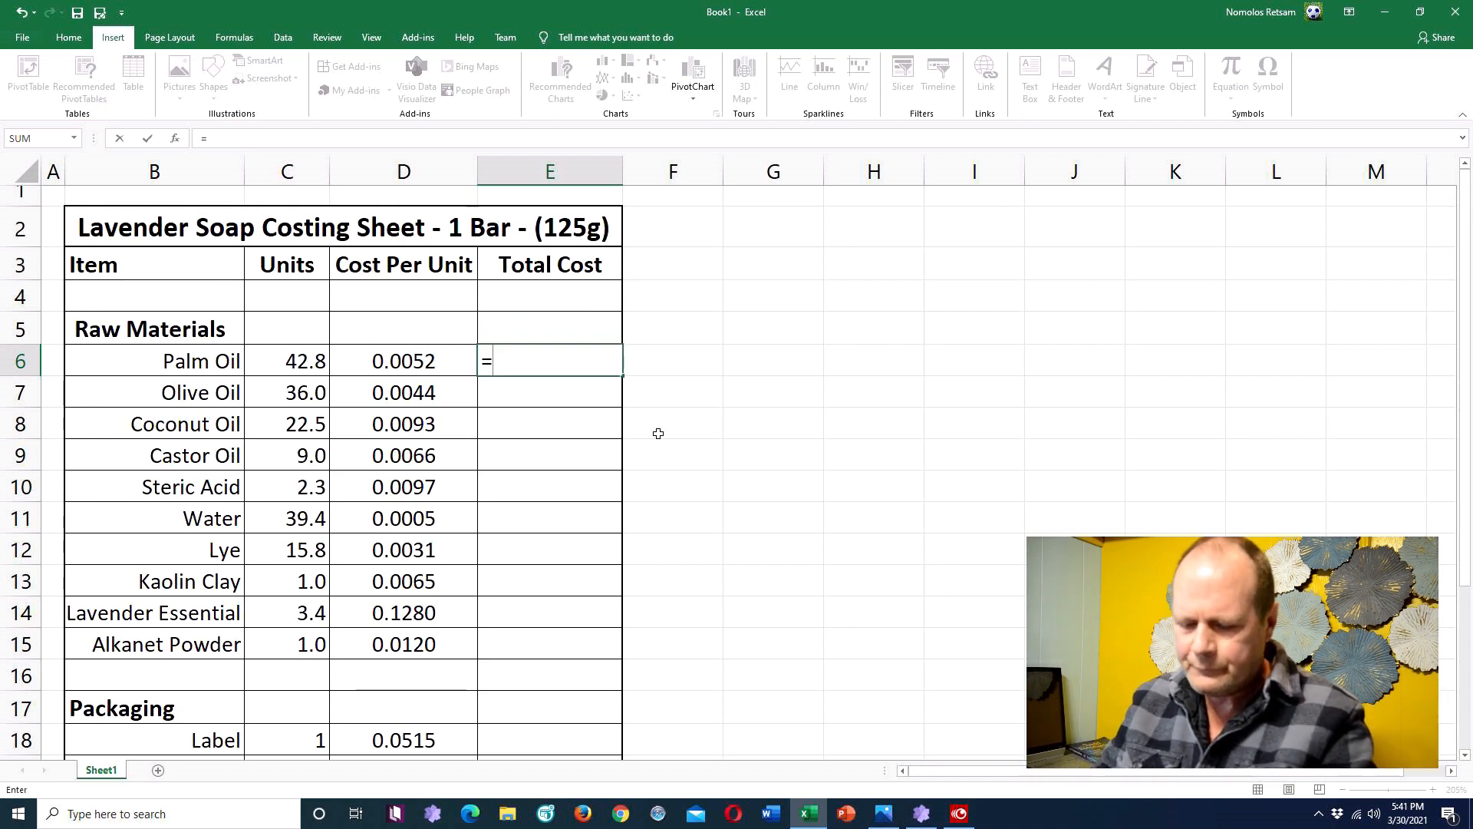
{"action": "type", "text": "C"}
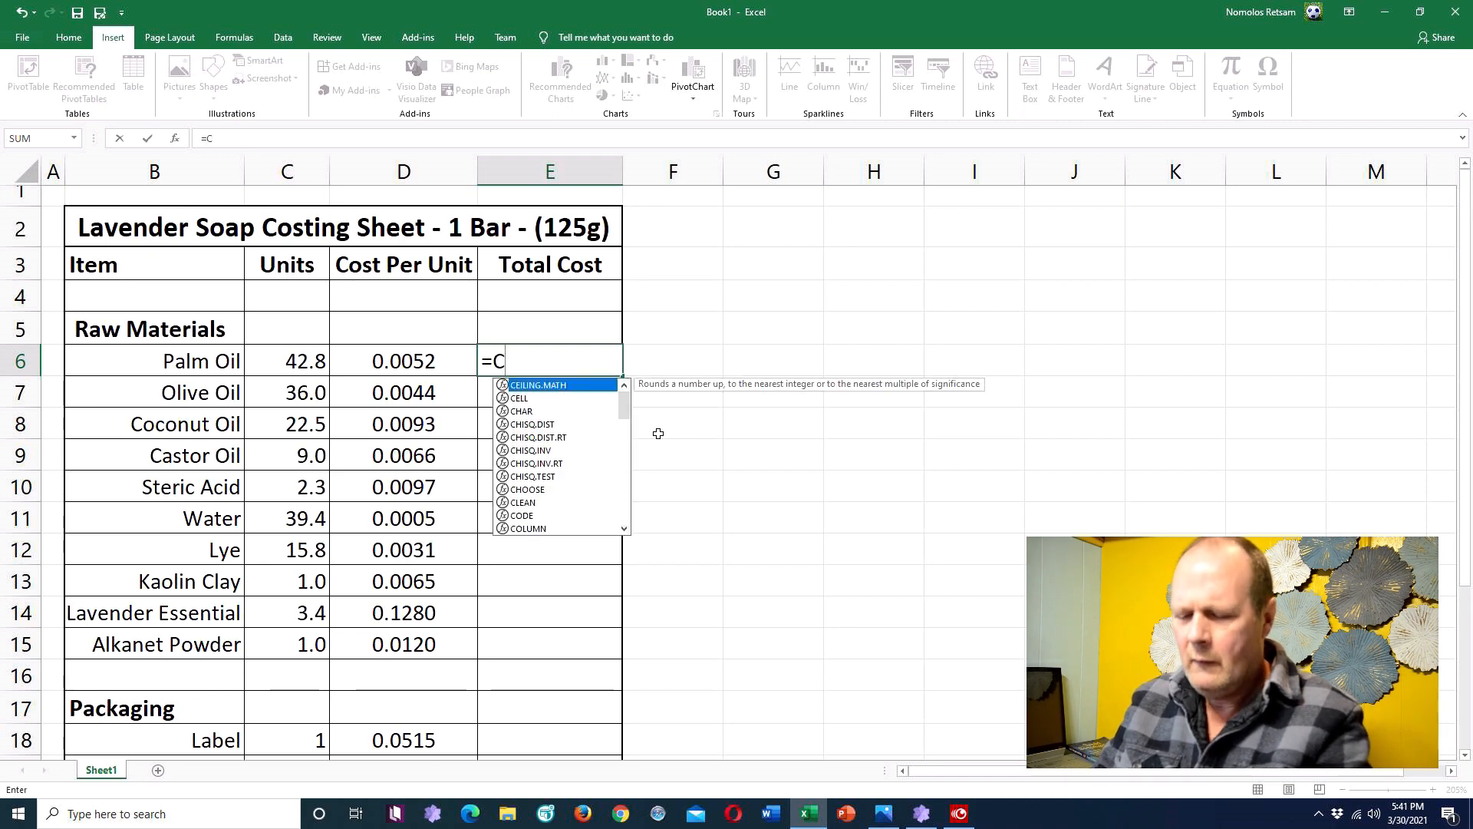
{"action": "type", "text": "6"}
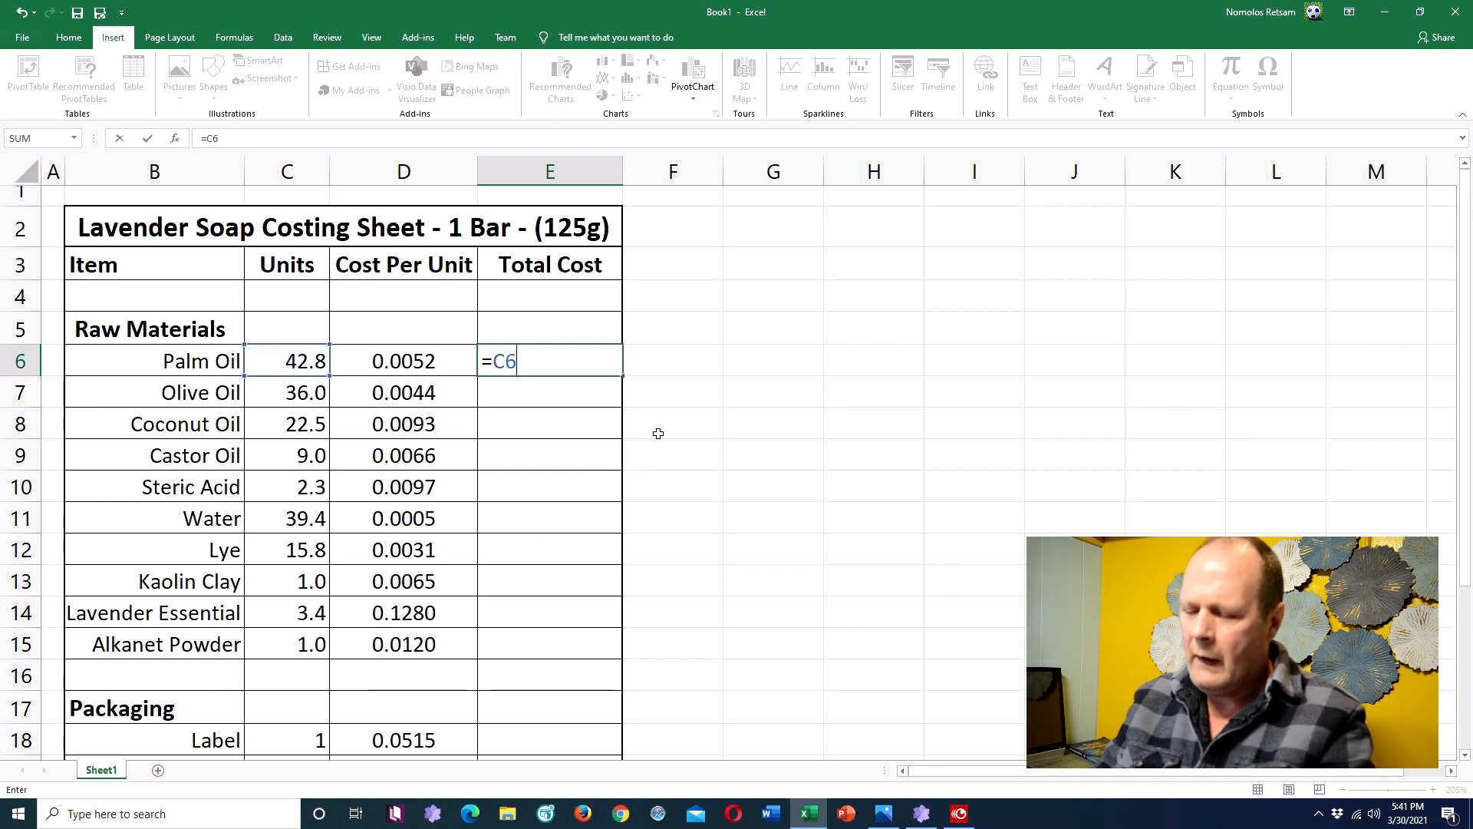
{"action": "type", "text": "*"}
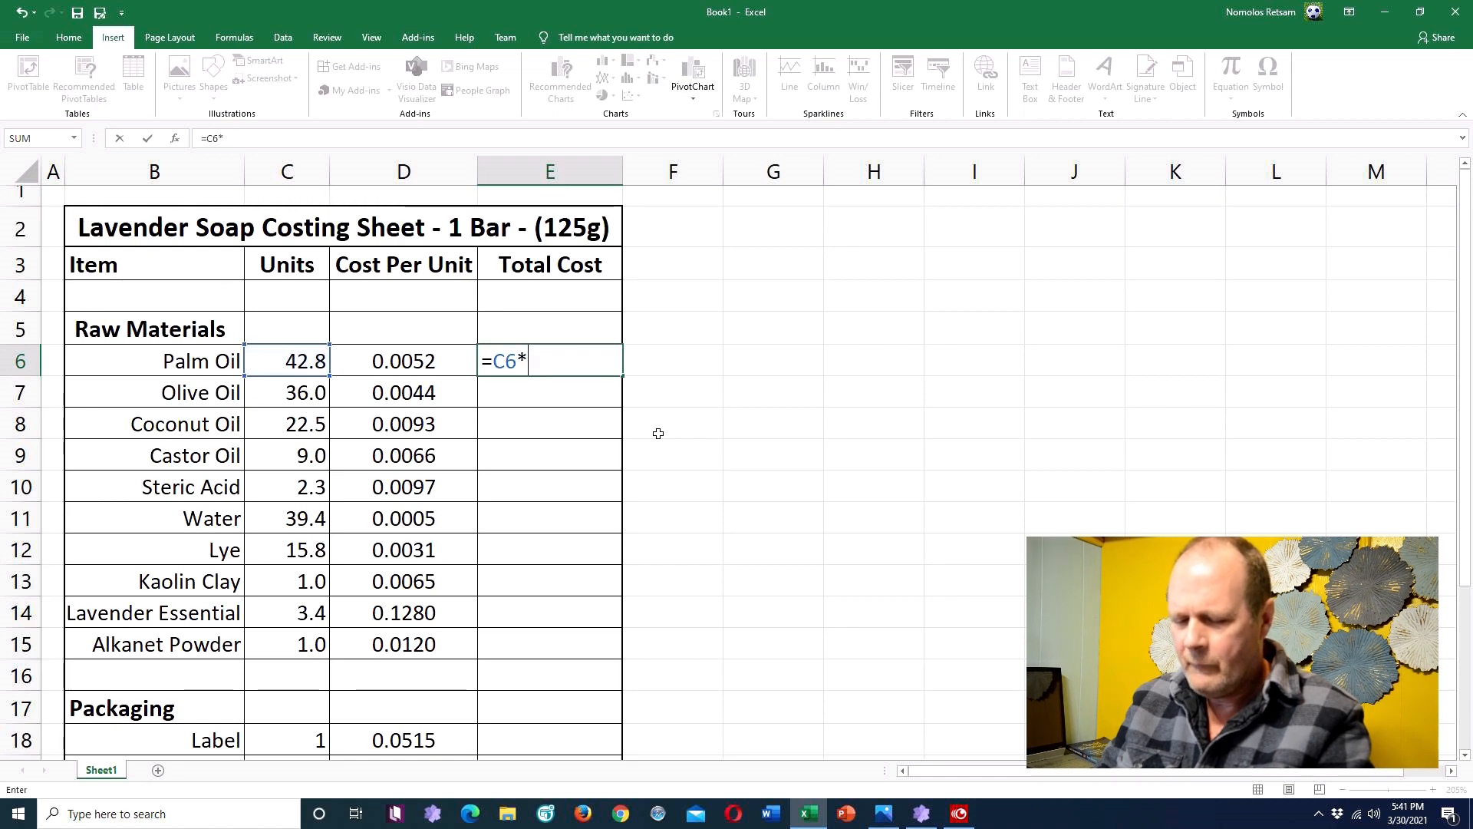
{"action": "type", "text": "D6"}
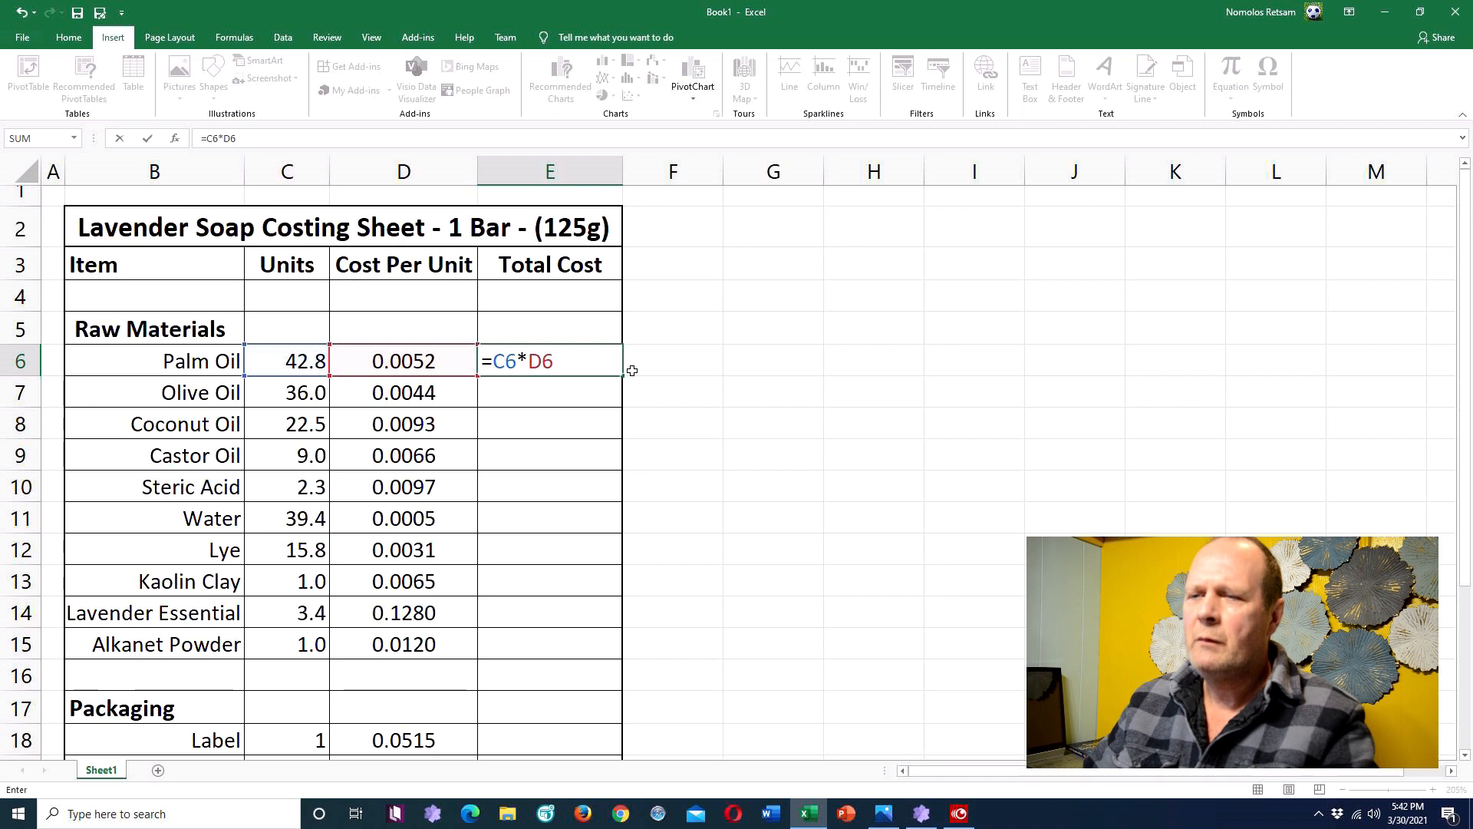
{"action": "key", "text": "Return"}
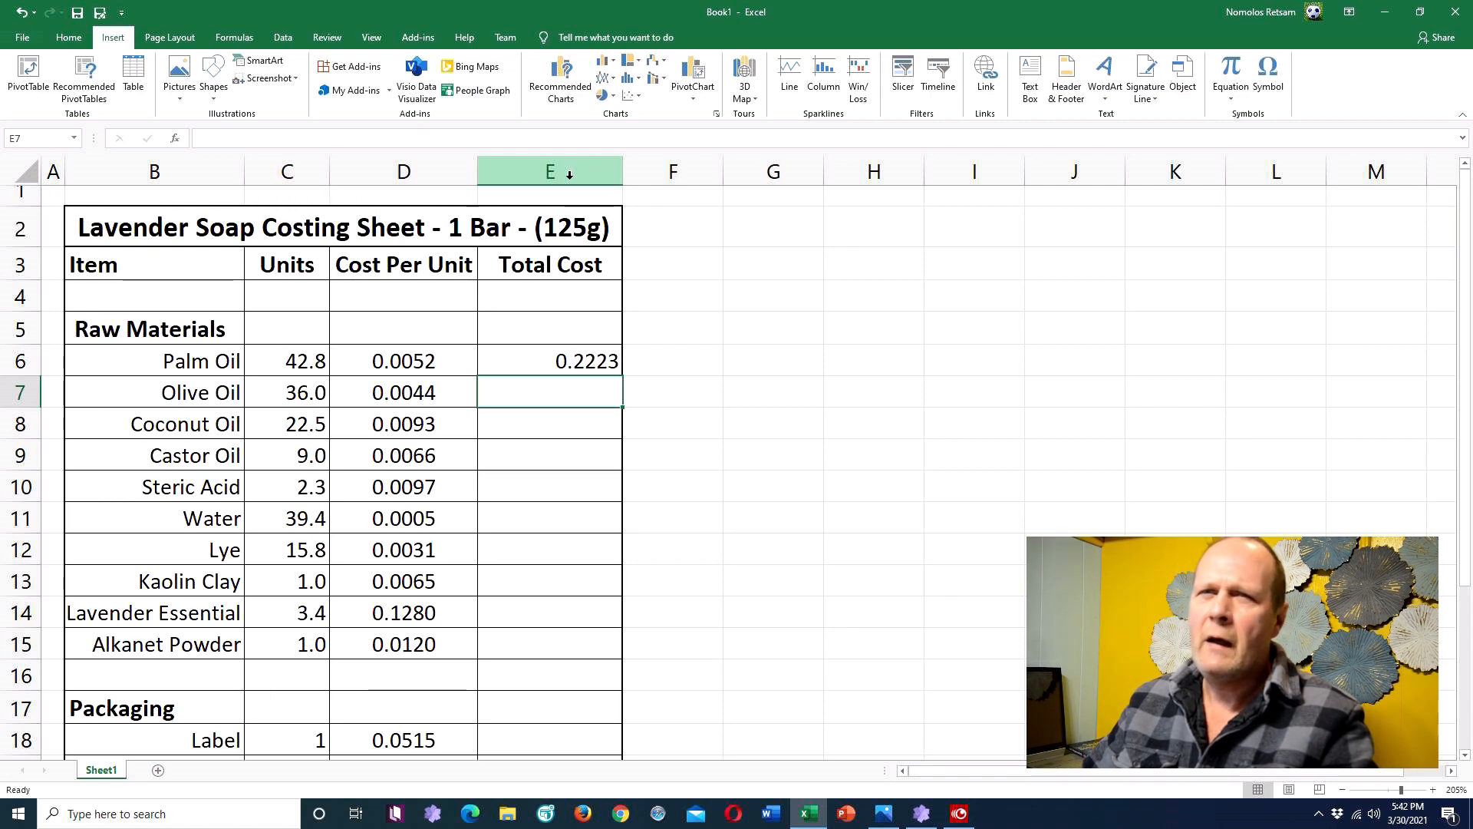
Step: Format column E as Currency with two decimal places and the $ symbol
{"action": "left_click", "coordinate": [68, 37]}
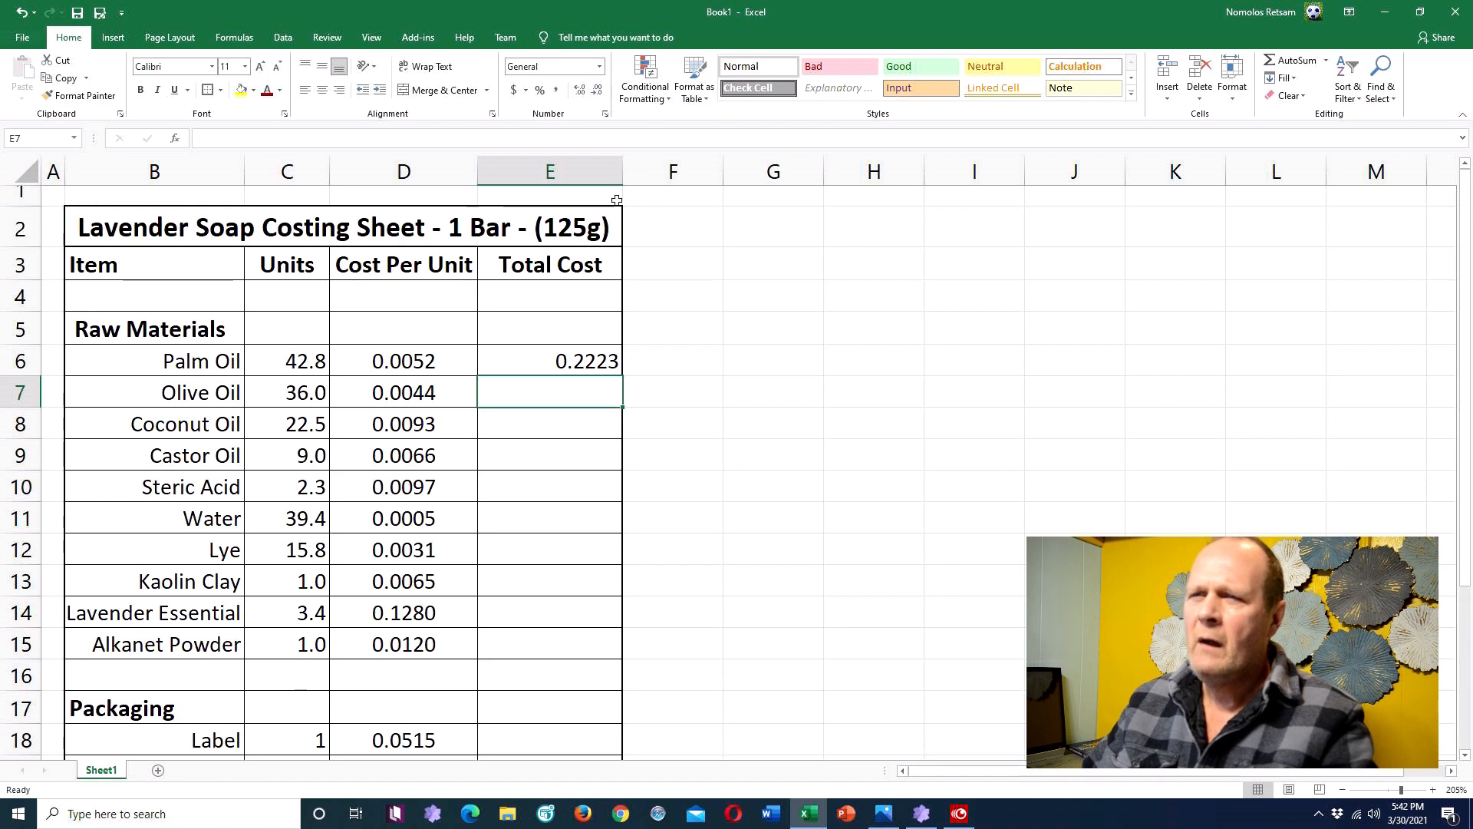
{"action": "left_click", "coordinate": [576, 171]}
{"action": "right_click", "coordinate": [580, 179]}
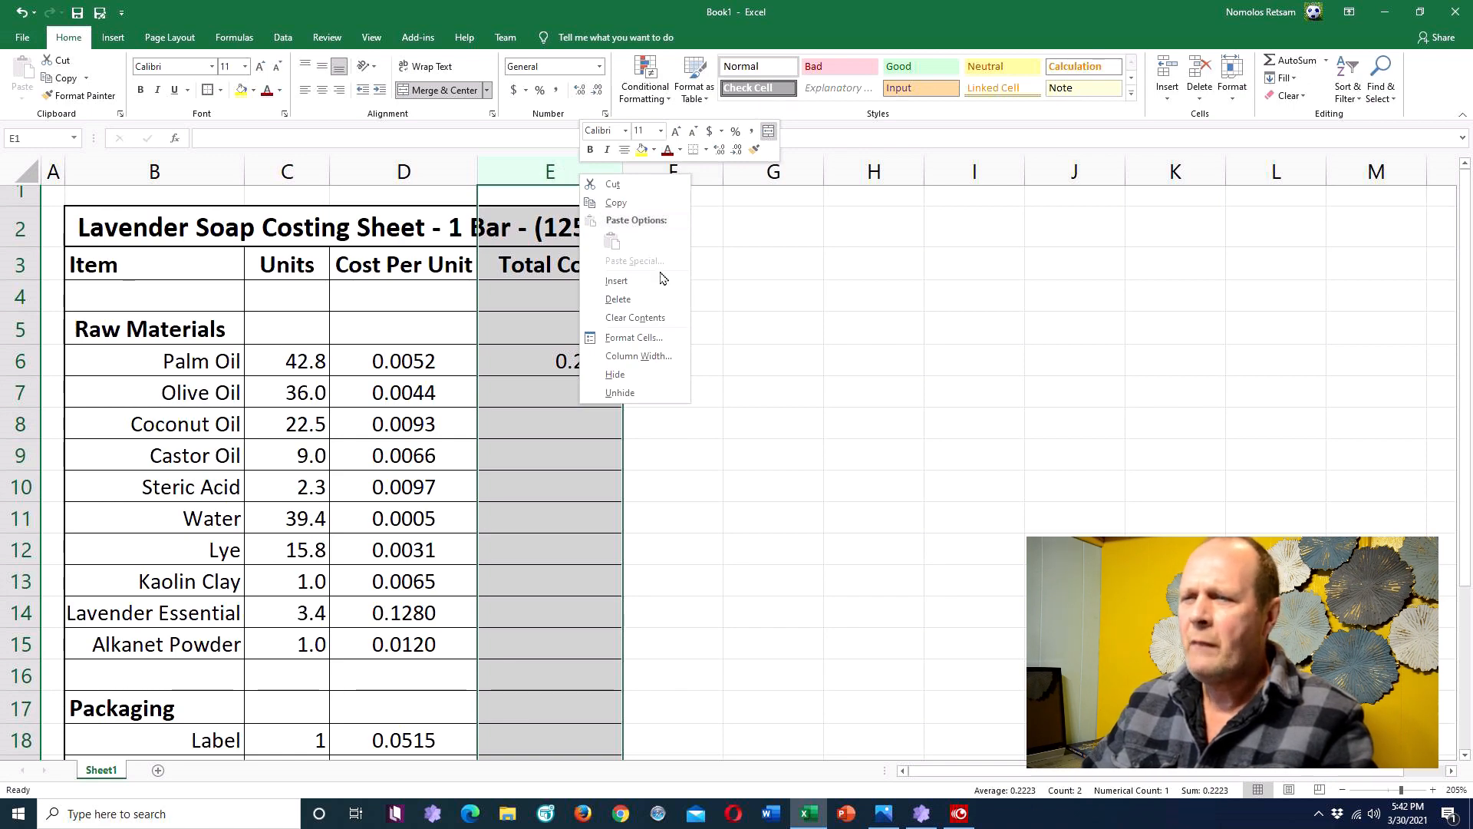
{"action": "left_click", "coordinate": [654, 337]}
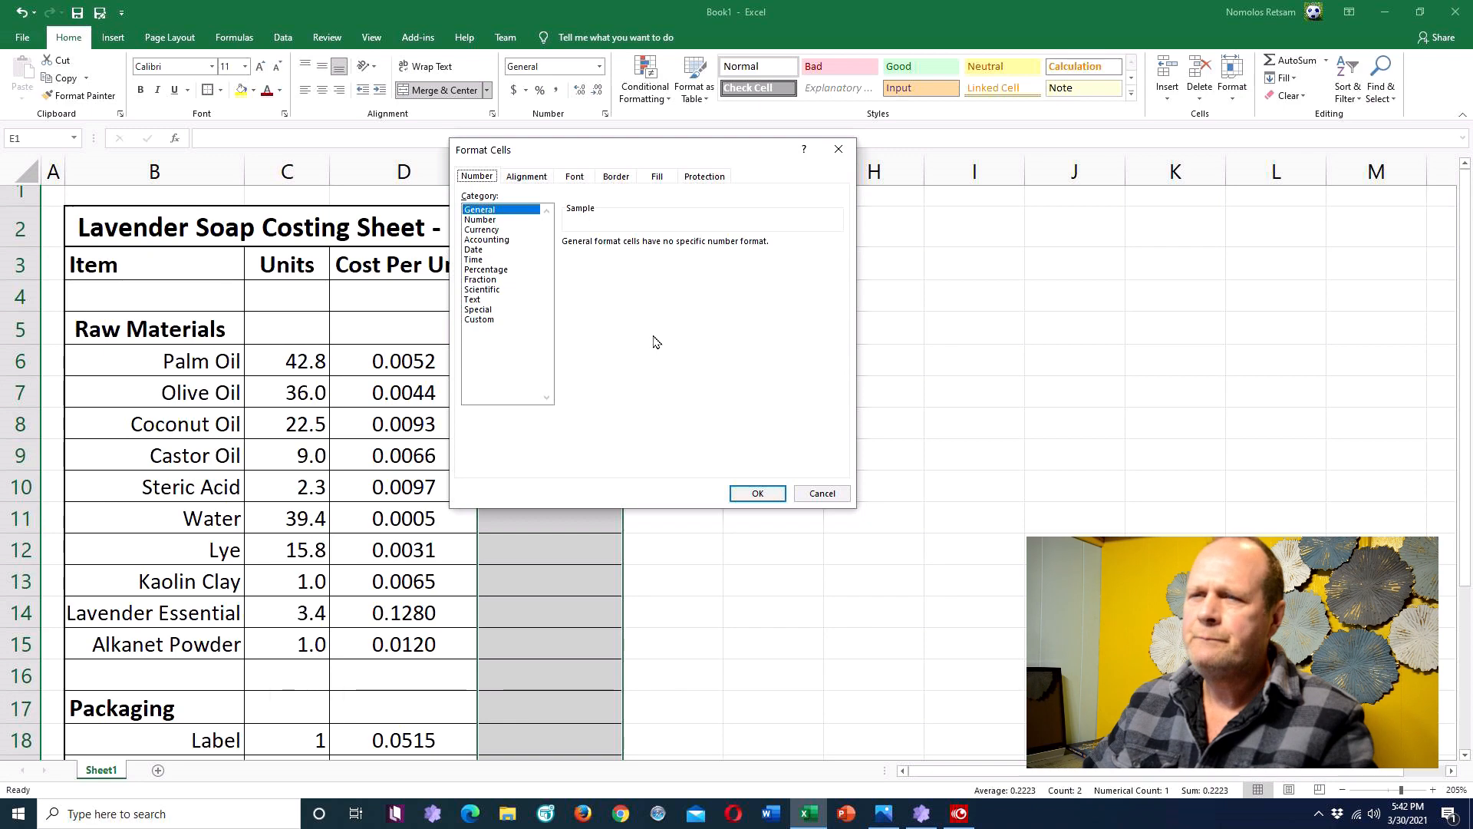
{"action": "left_click", "coordinate": [495, 230]}
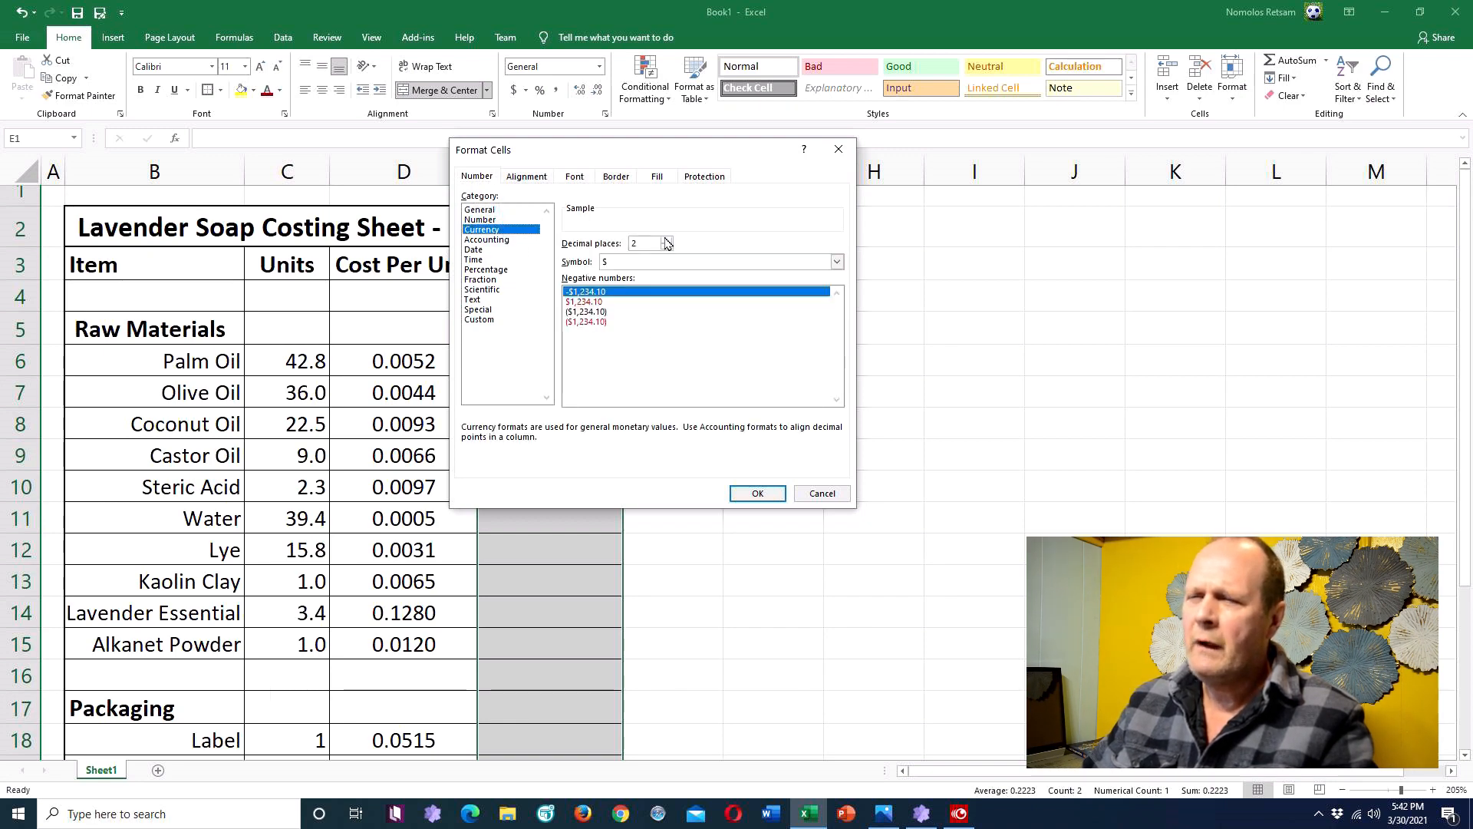
{"action": "left_click", "coordinate": [769, 495]}
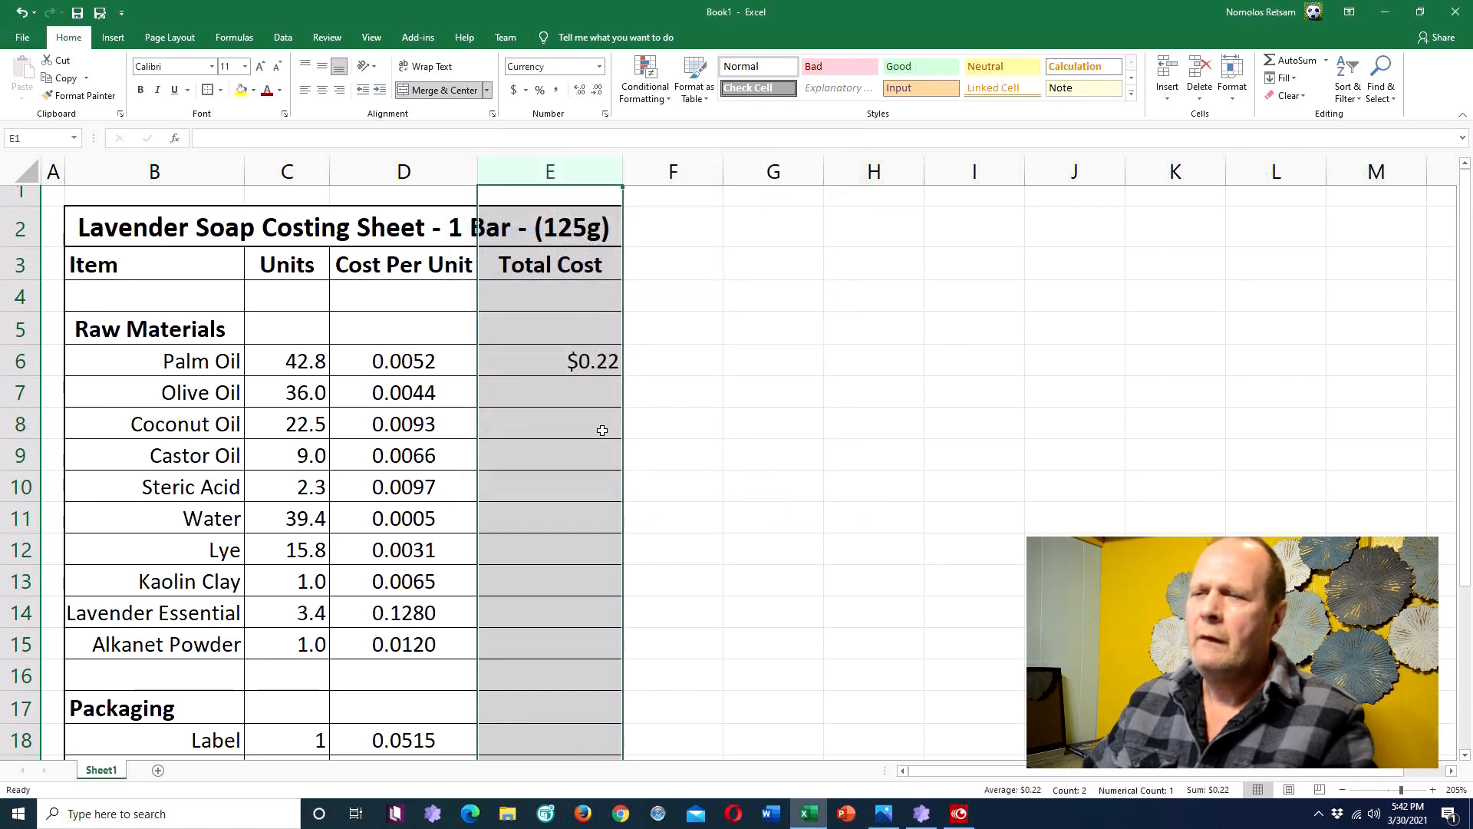
{"action": "left_click", "coordinate": [601, 425]}
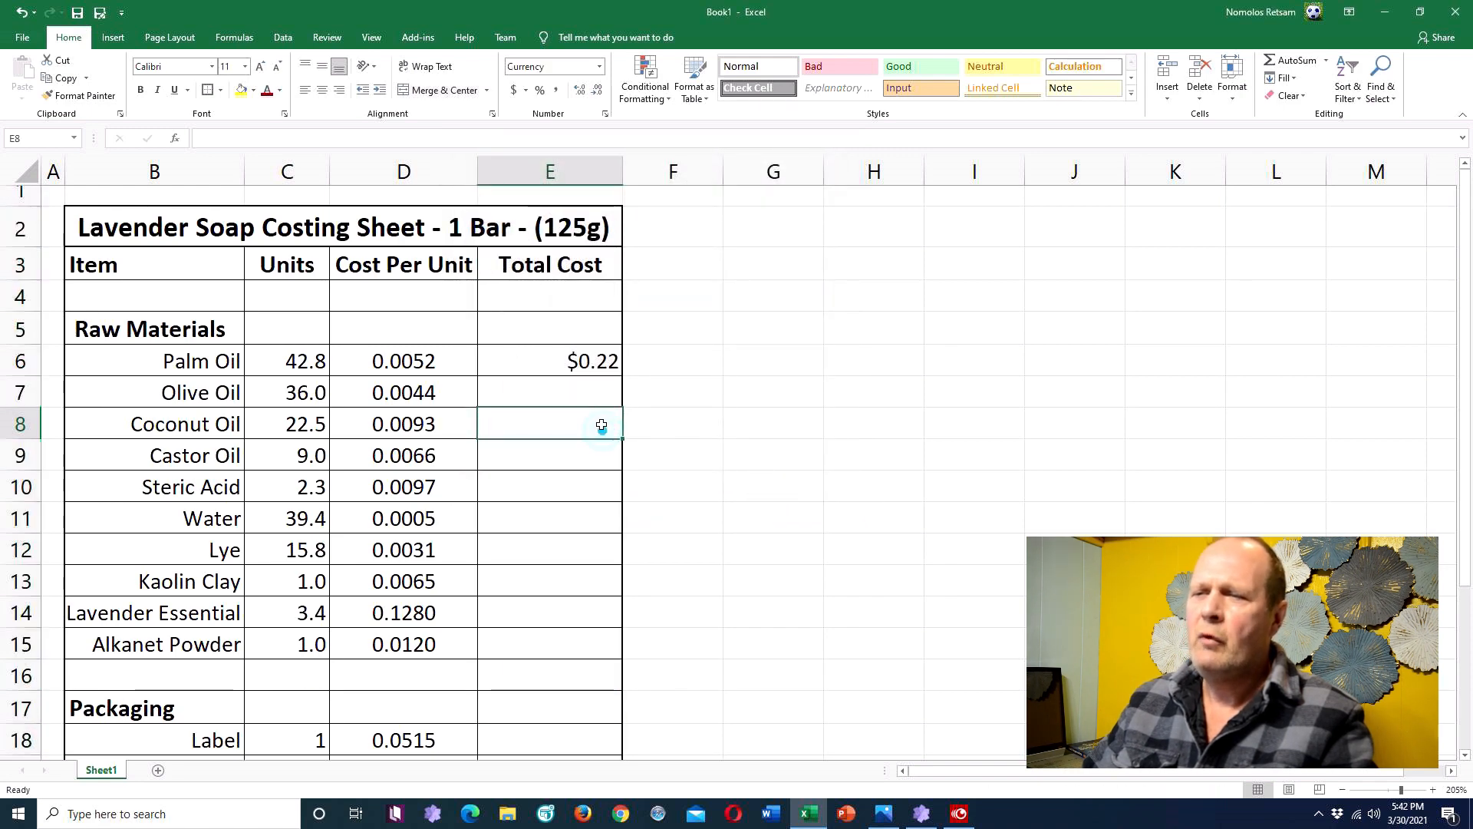
Step: Copy the Palm Oil total cost formula from E6 down the Total Cost column through E23
{"action": "left_click", "coordinate": [594, 362]}
{"action": "double_click", "coordinate": [594, 362]}
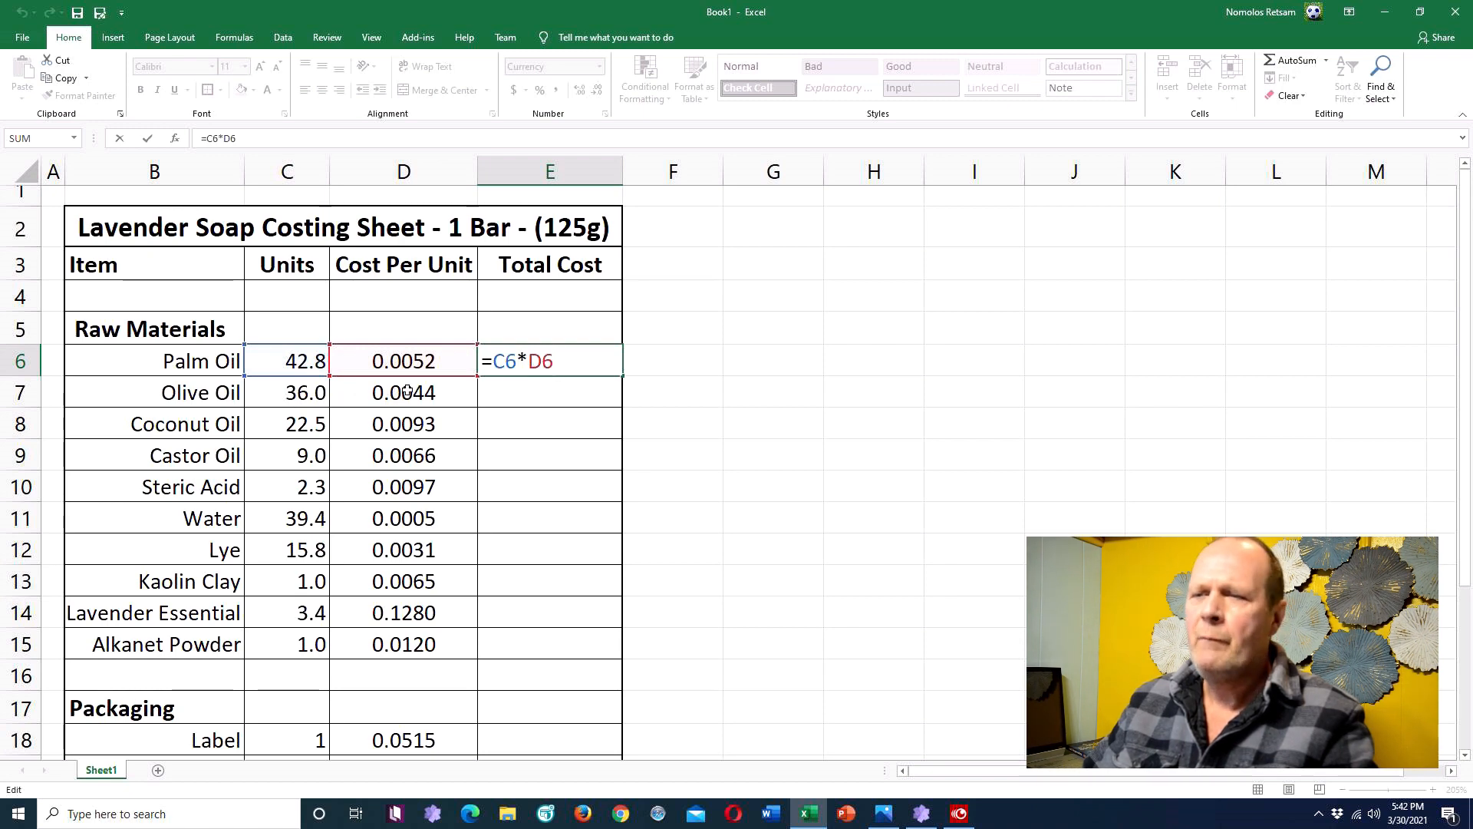
{"action": "key", "text": "Return"}
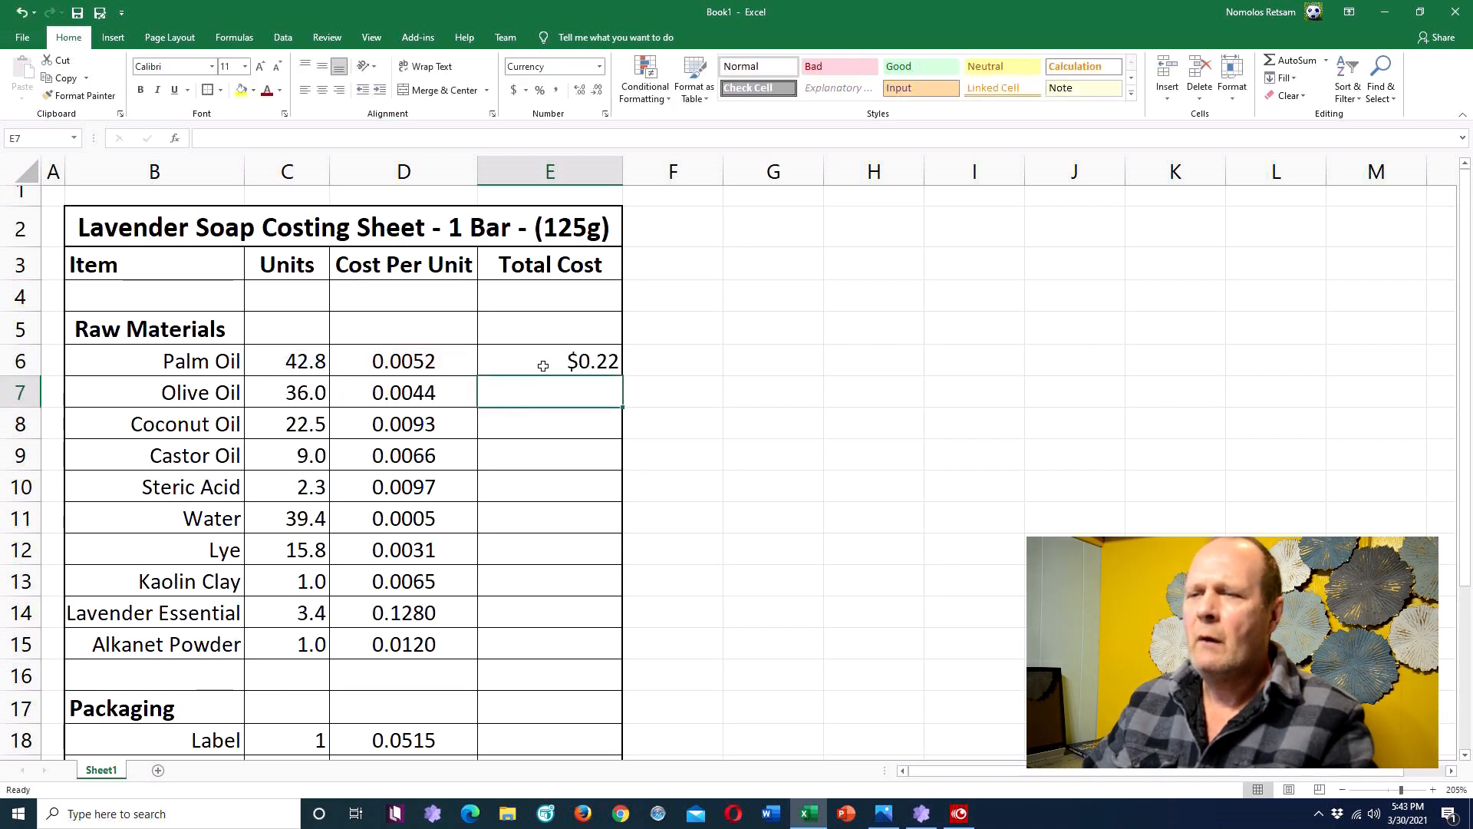
{"action": "left_click", "coordinate": [543, 365]}
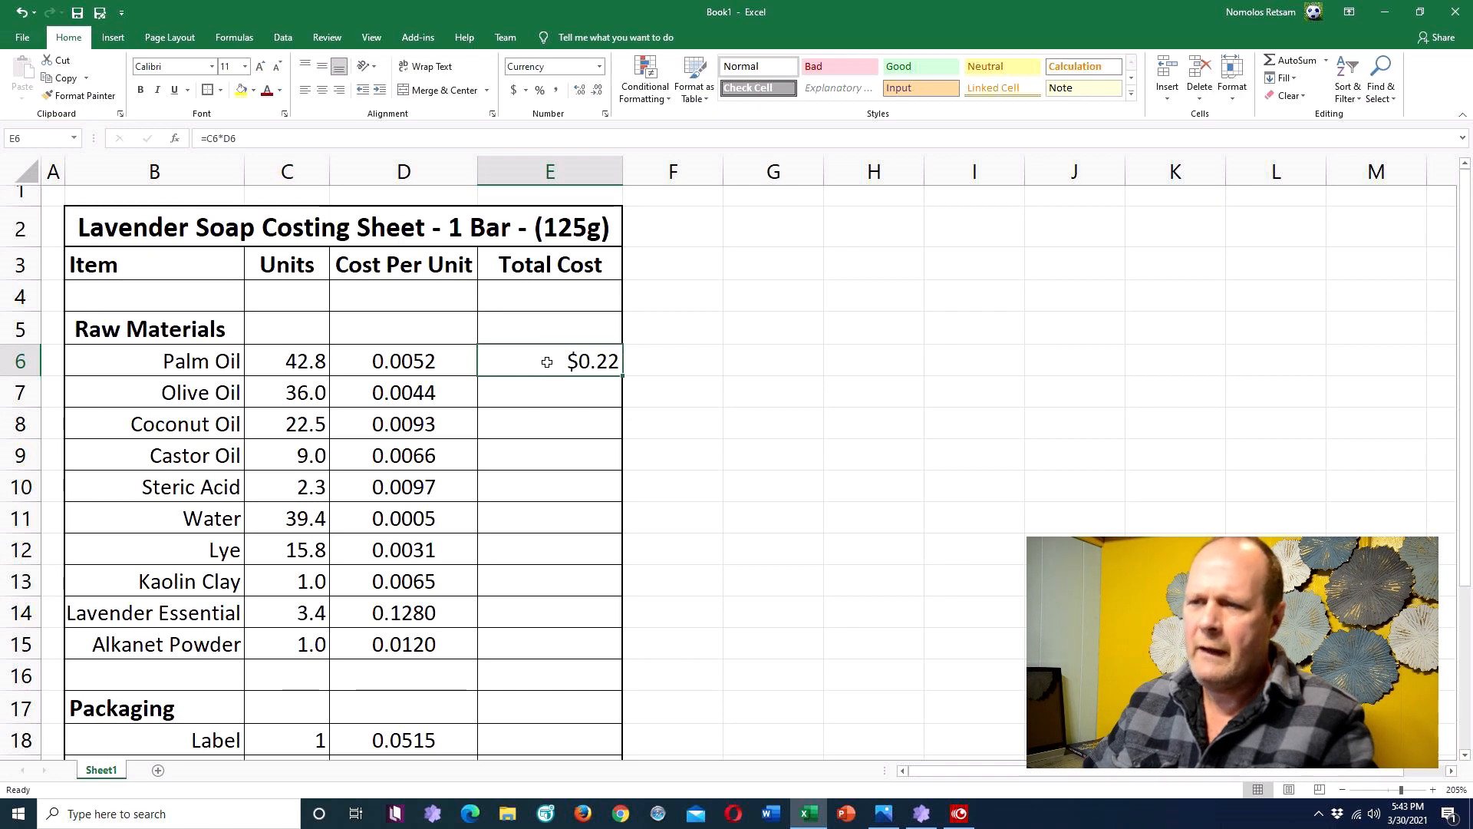
{"action": "mouse_move", "coordinate": [546, 362]}
{"action": "left_mouse_down"}
{"action": "mouse_move", "coordinate": [546, 416]}
{"action": "mouse_move", "coordinate": [548, 361]}
{"action": "left_mouse_up"}
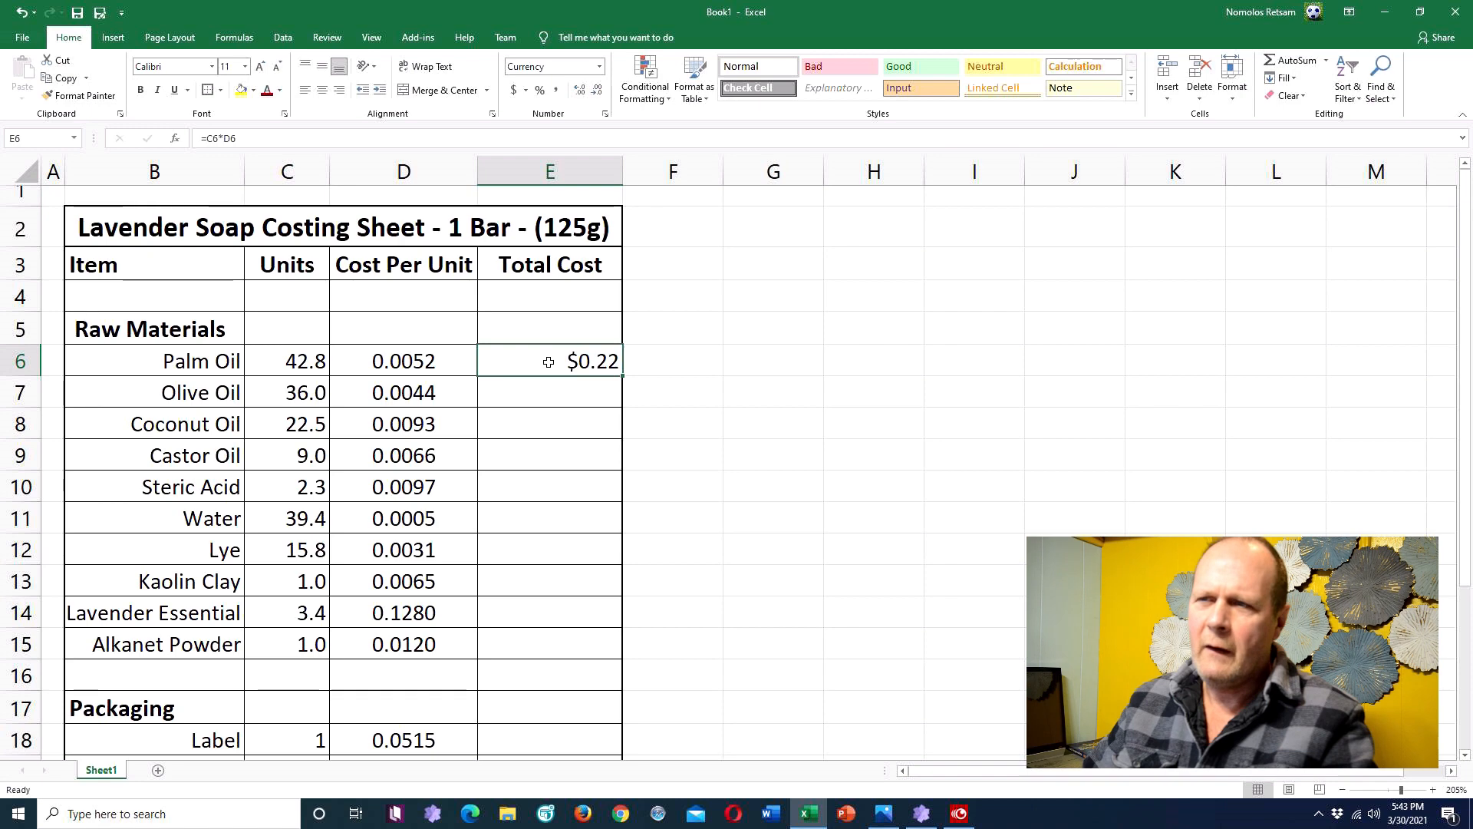
{"action": "left_click_drag", "start_coordinate": [549, 362], "coordinate": [538, 426]}
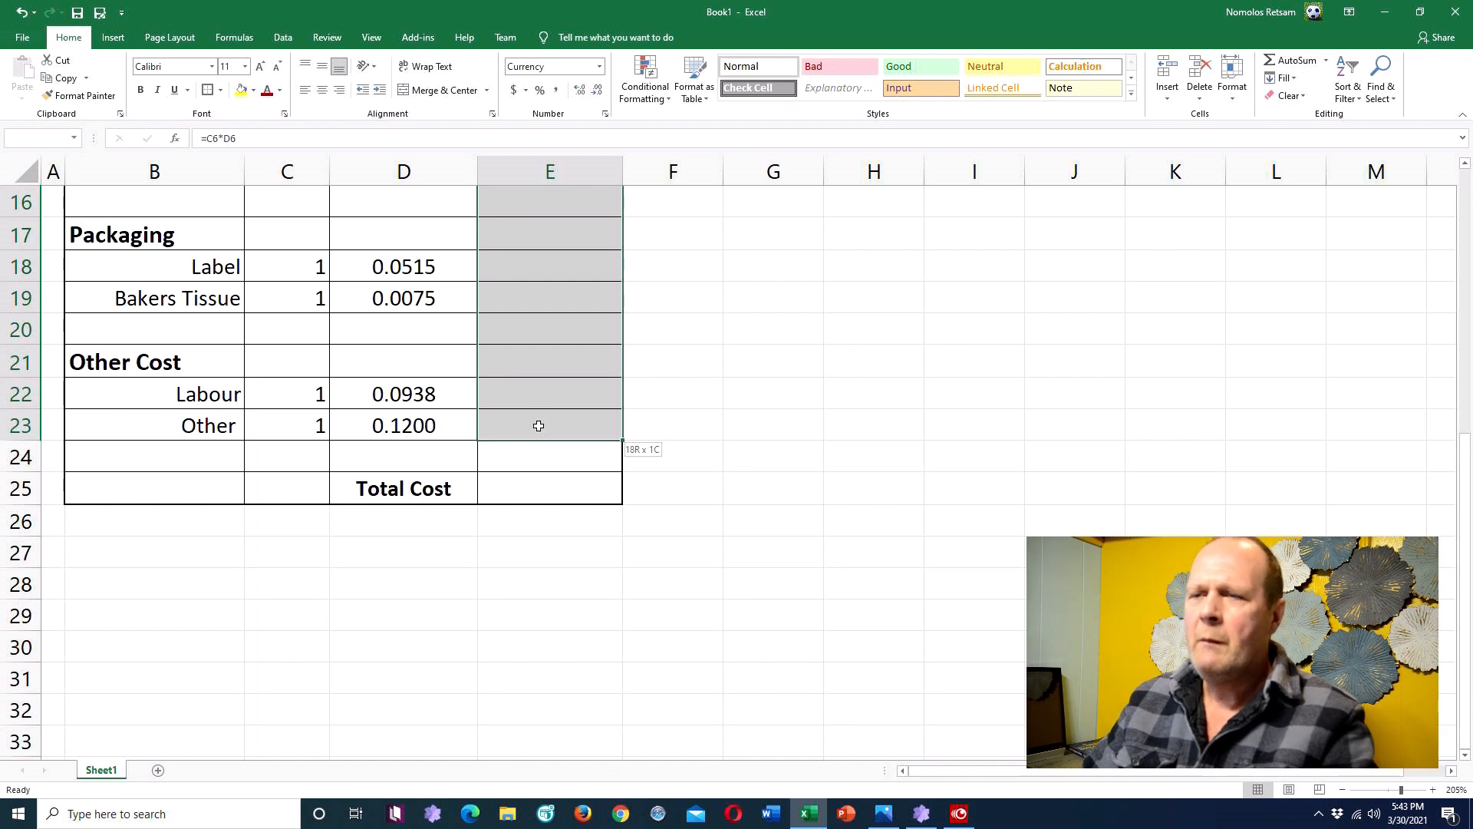
{"action": "left_click_drag", "start_coordinate": [539, 426], "coordinate": [539, 426]}
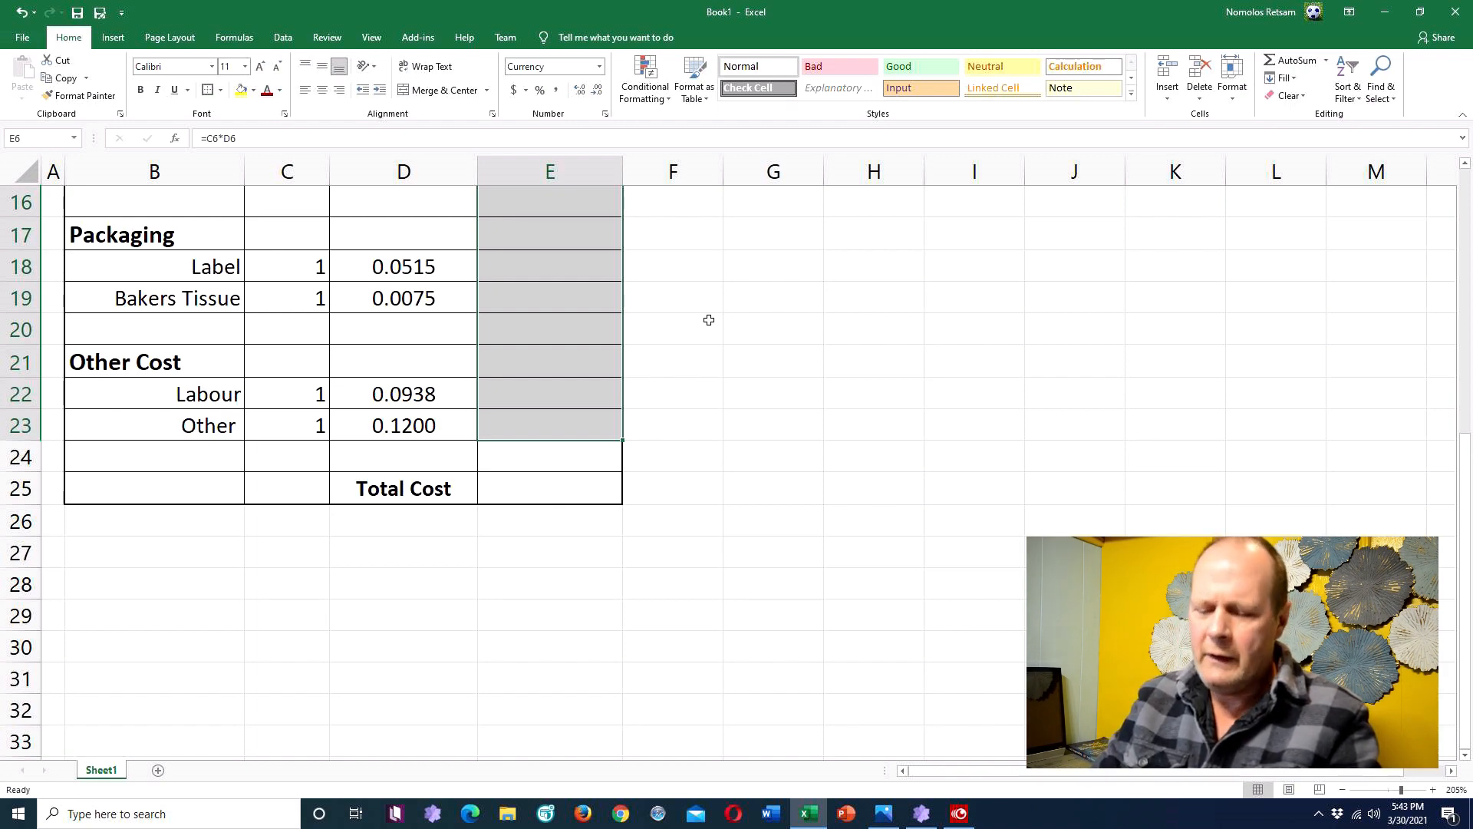
{"action": "key", "text": "ctrl+v"}
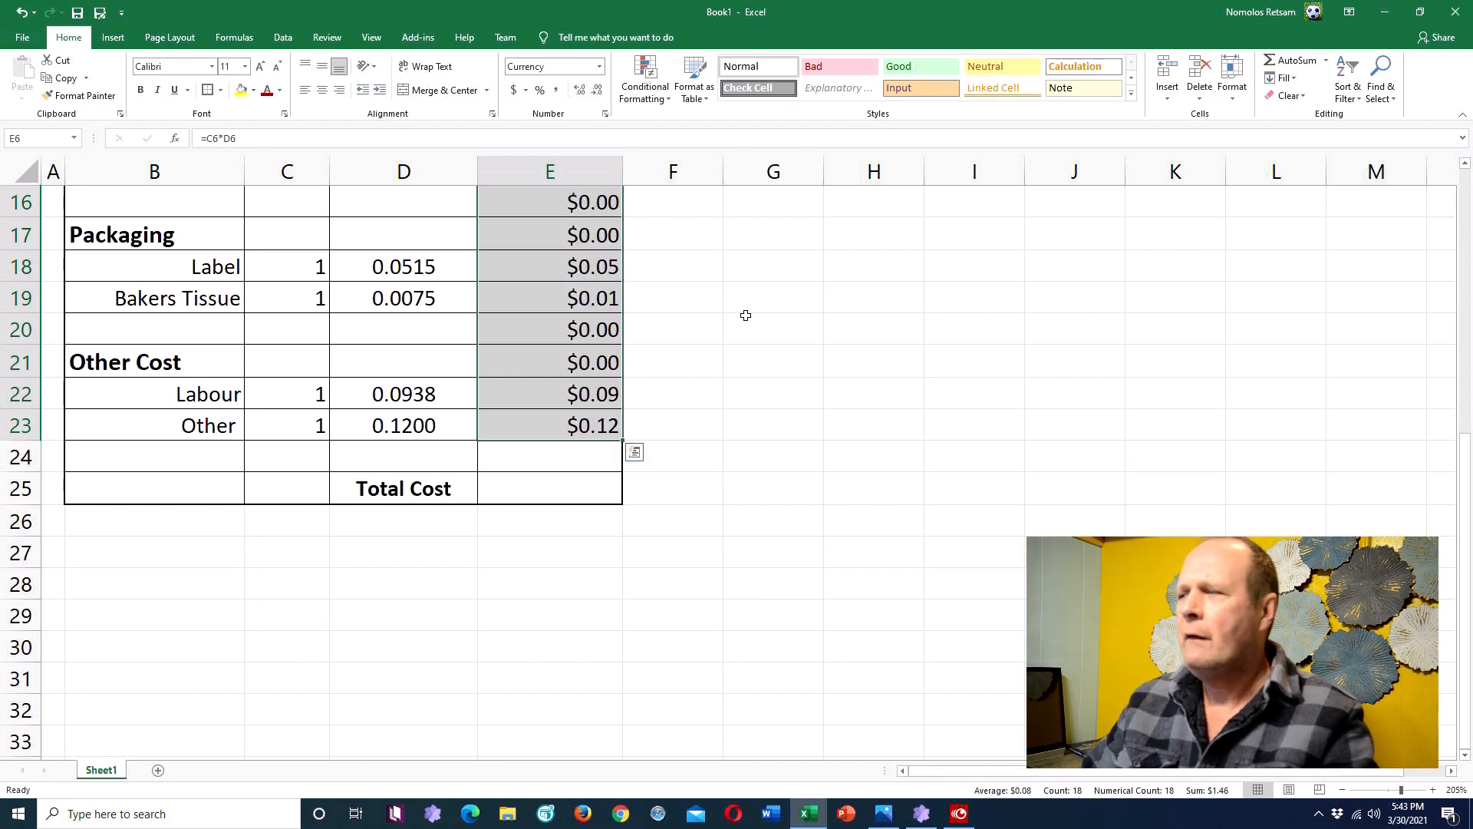
{"action": "left_click_drag", "start_coordinate": [1464, 515], "coordinate": [1463, 328]}
{"action": "left_click", "coordinate": [713, 291]}
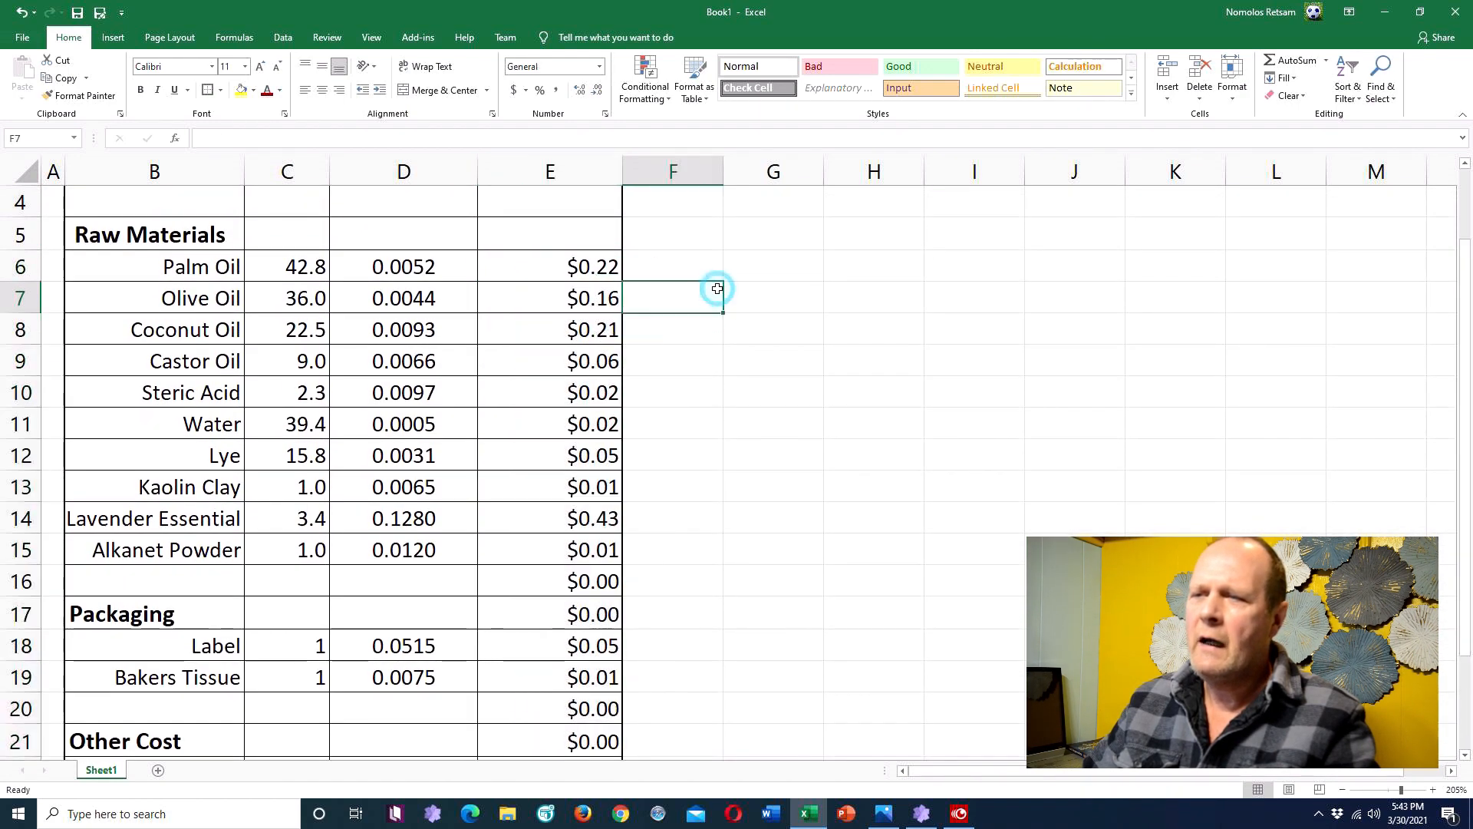
Step: Check that the copied Olive Oil formula in E7 refers to its own row's units and cost per unit
{"action": "left_click", "coordinate": [579, 301]}
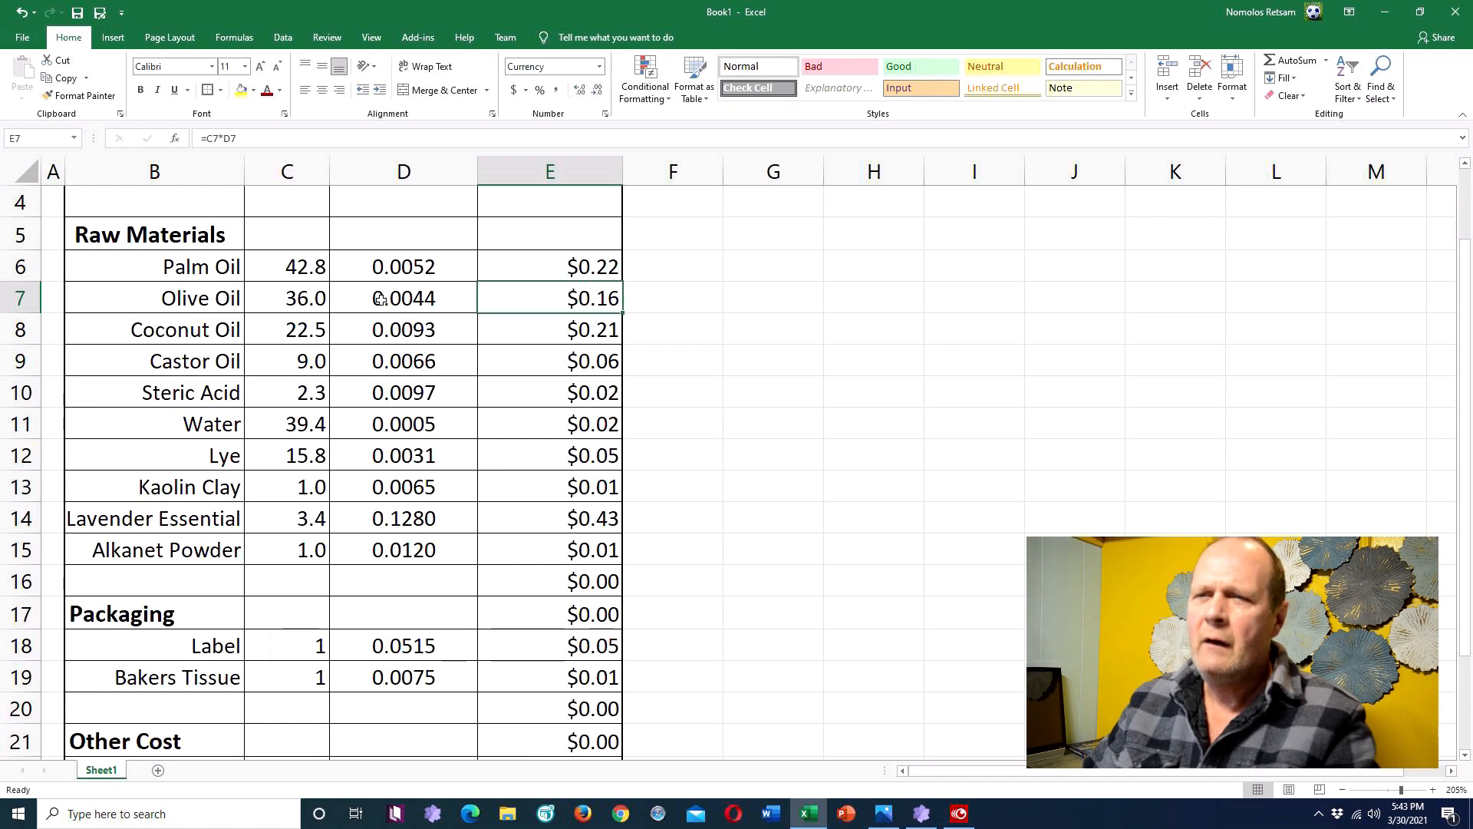
{"action": "left_click", "coordinate": [302, 268]}
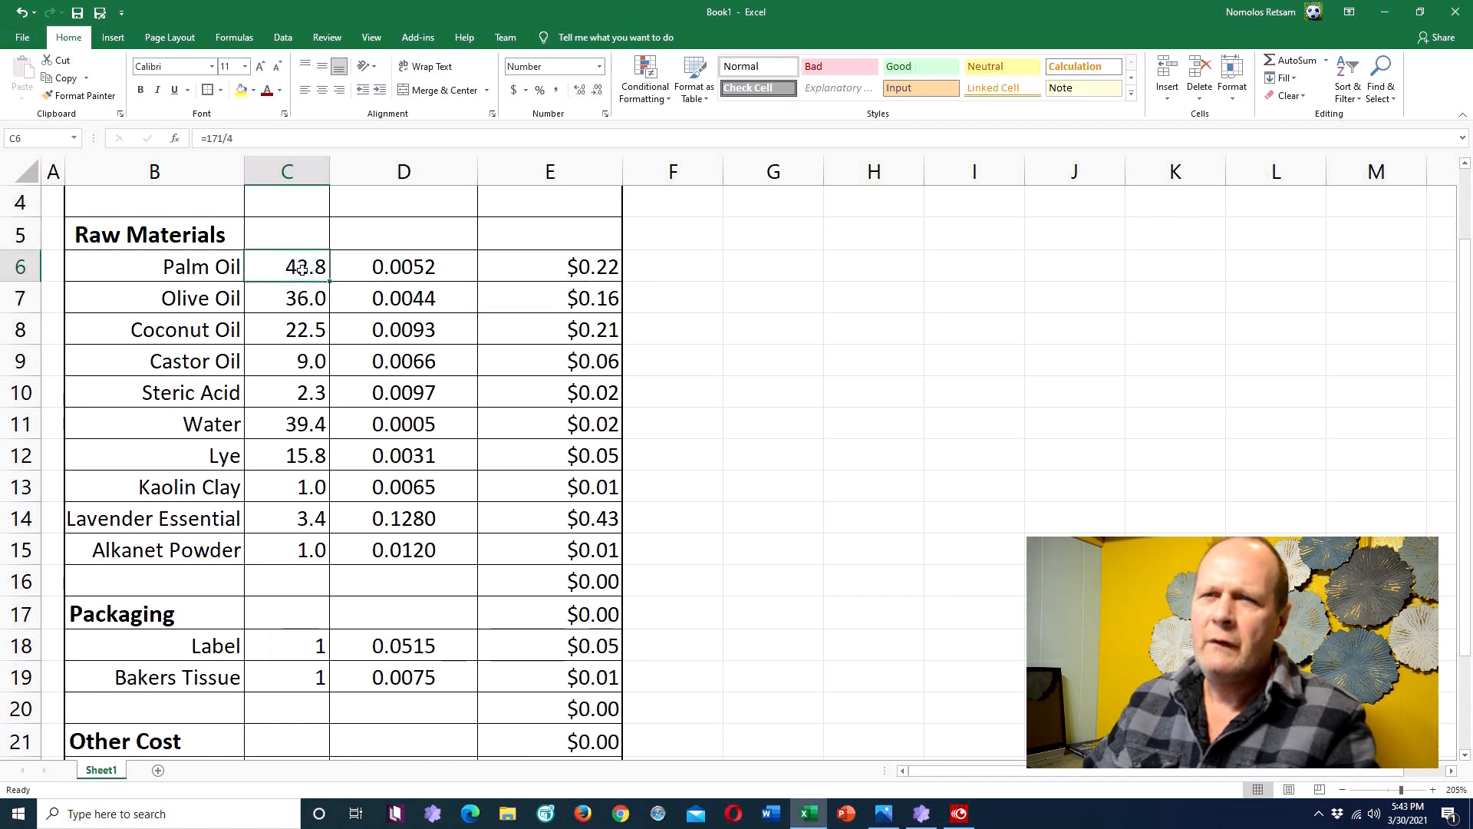
{"action": "left_click", "coordinate": [547, 269]}
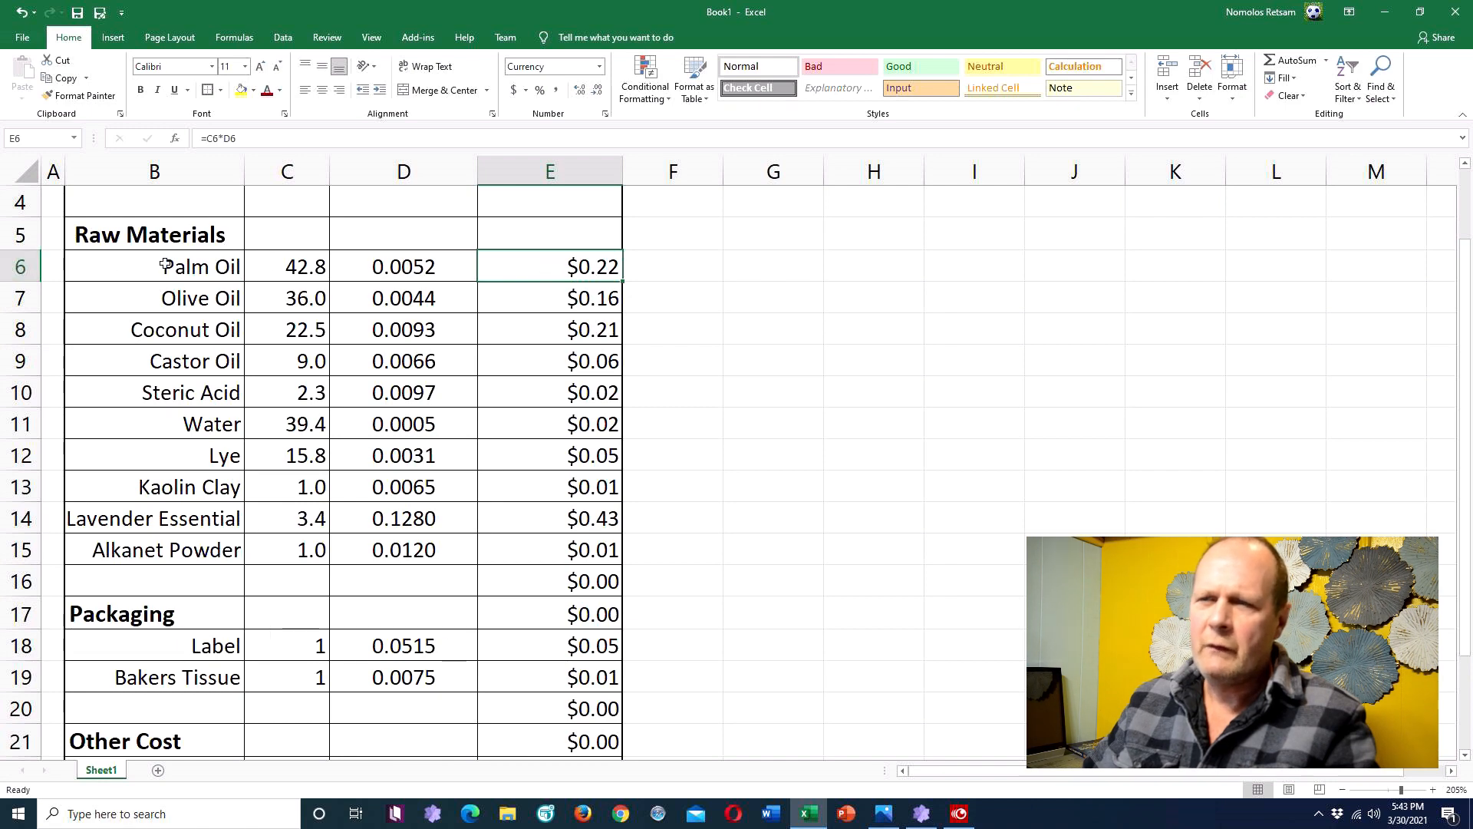
{"action": "left_click", "coordinate": [586, 299]}
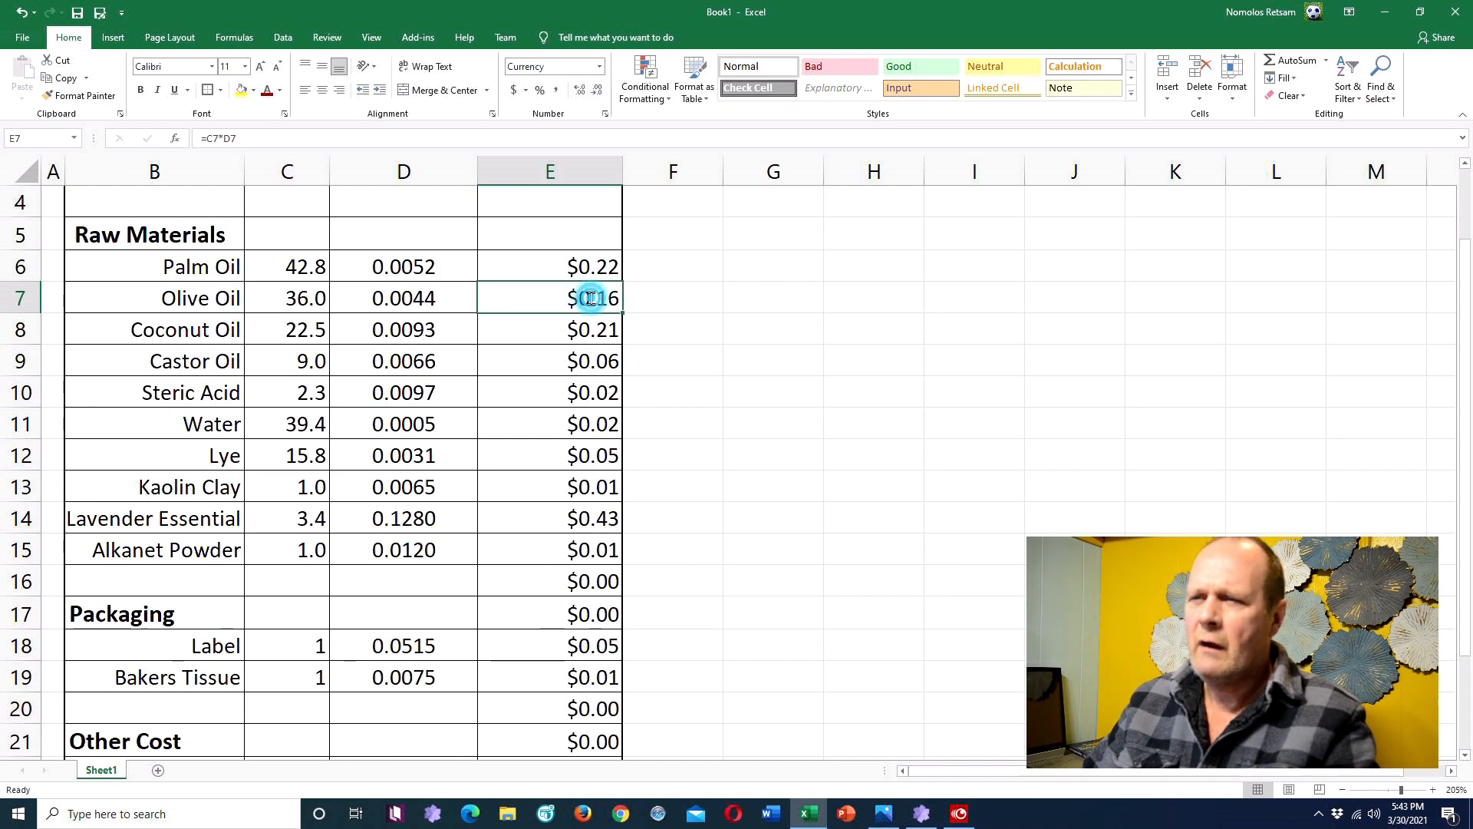
{"action": "double_click", "coordinate": [593, 301]}
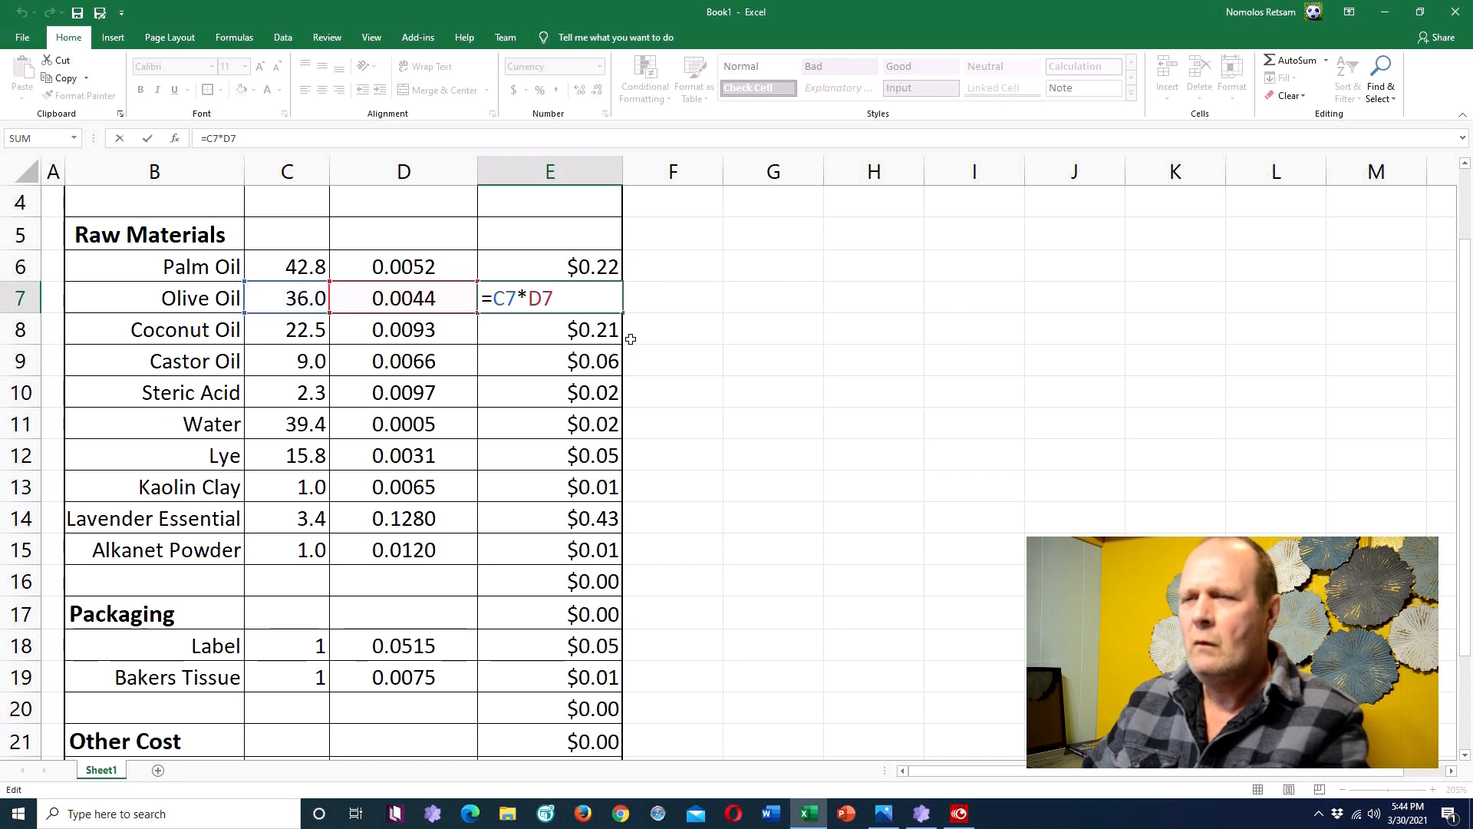
{"action": "key", "text": "ctrl+Return"}
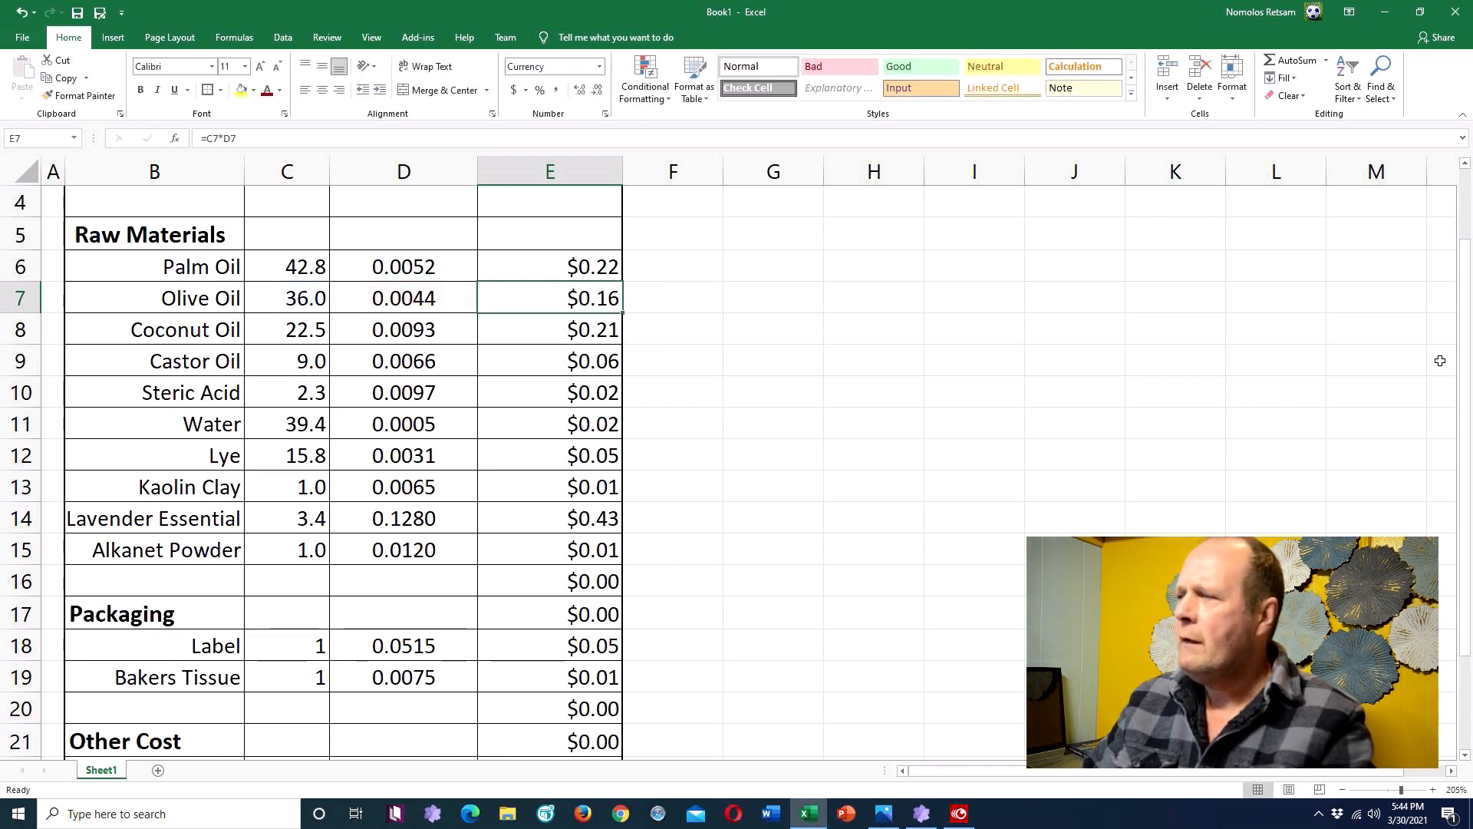
Step: Clear the unneeded total cost formulas from the blank and heading rows in E16, E17, E20 and E21
{"action": "left_click_drag", "start_coordinate": [1465, 367], "coordinate": [1466, 461]}
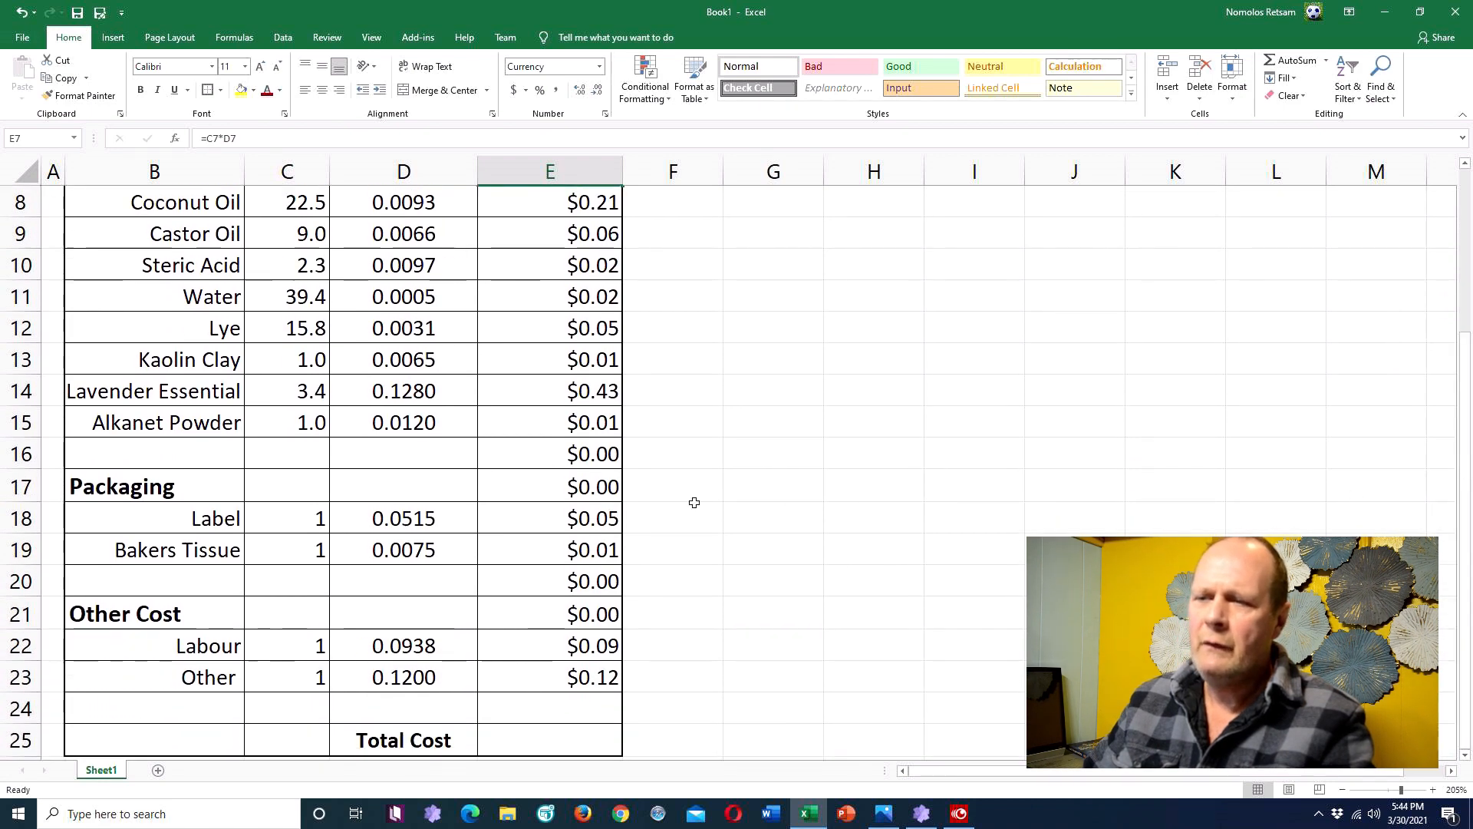
{"action": "left_click", "coordinate": [591, 453]}
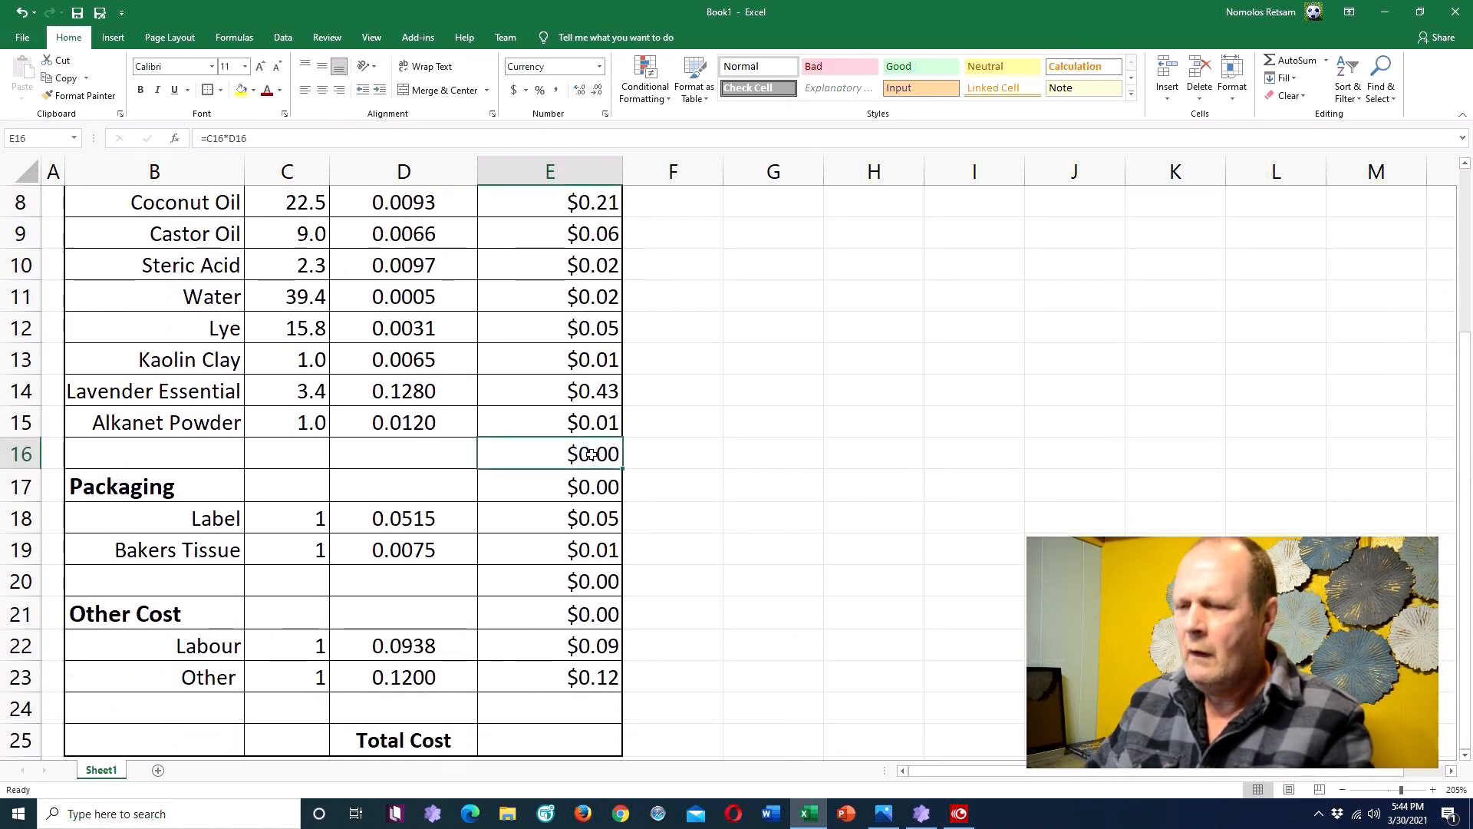
{"action": "key", "text": "BackSpace"}
{"action": "key", "text": "Return"}
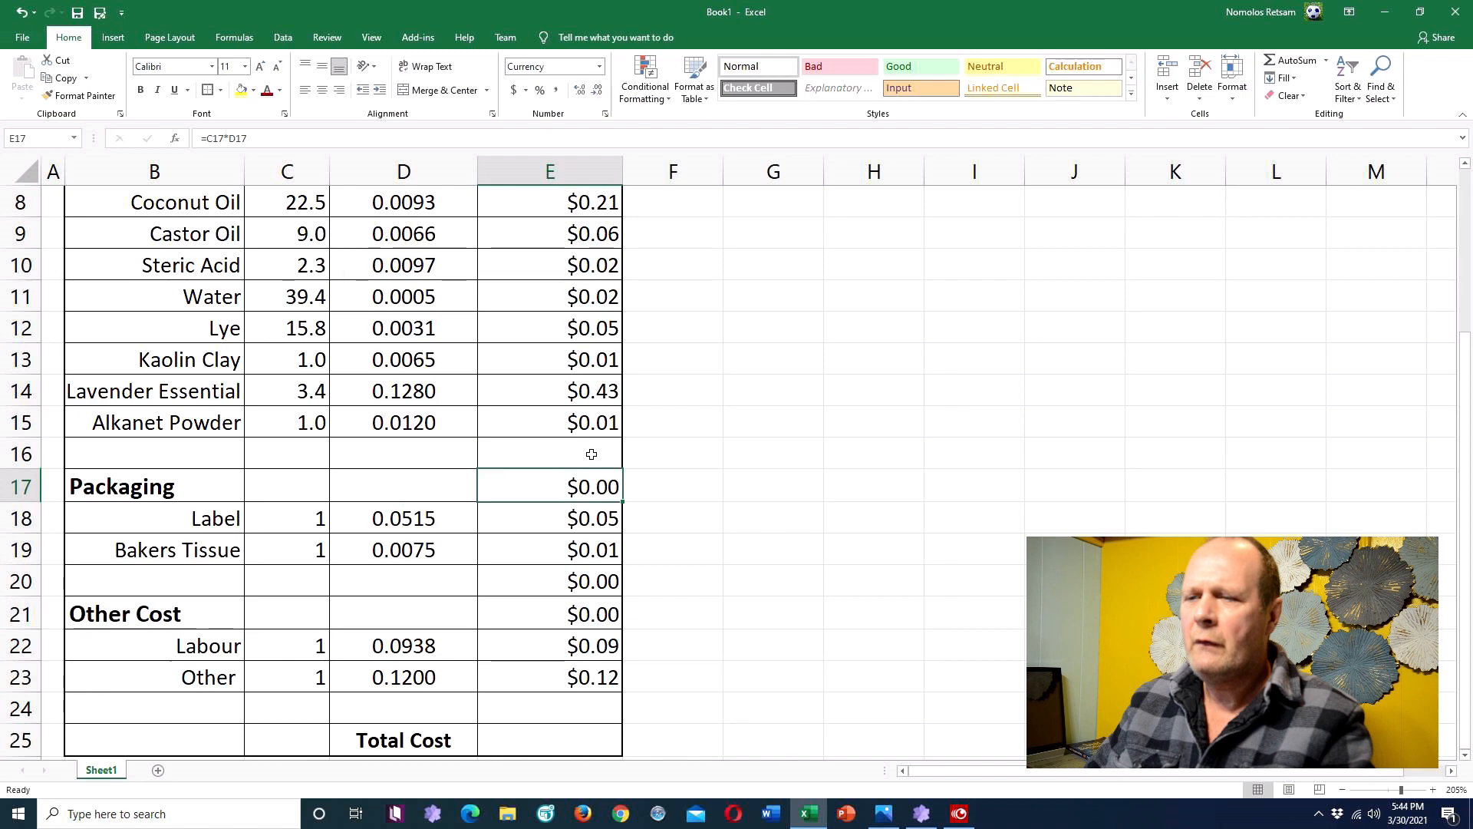
{"action": "key", "text": "BackSpace"}
{"action": "key", "text": "Return"}
{"action": "key", "text": "Return"}
{"action": "key", "text": "Return"}
{"action": "key", "text": "BackSpace"}
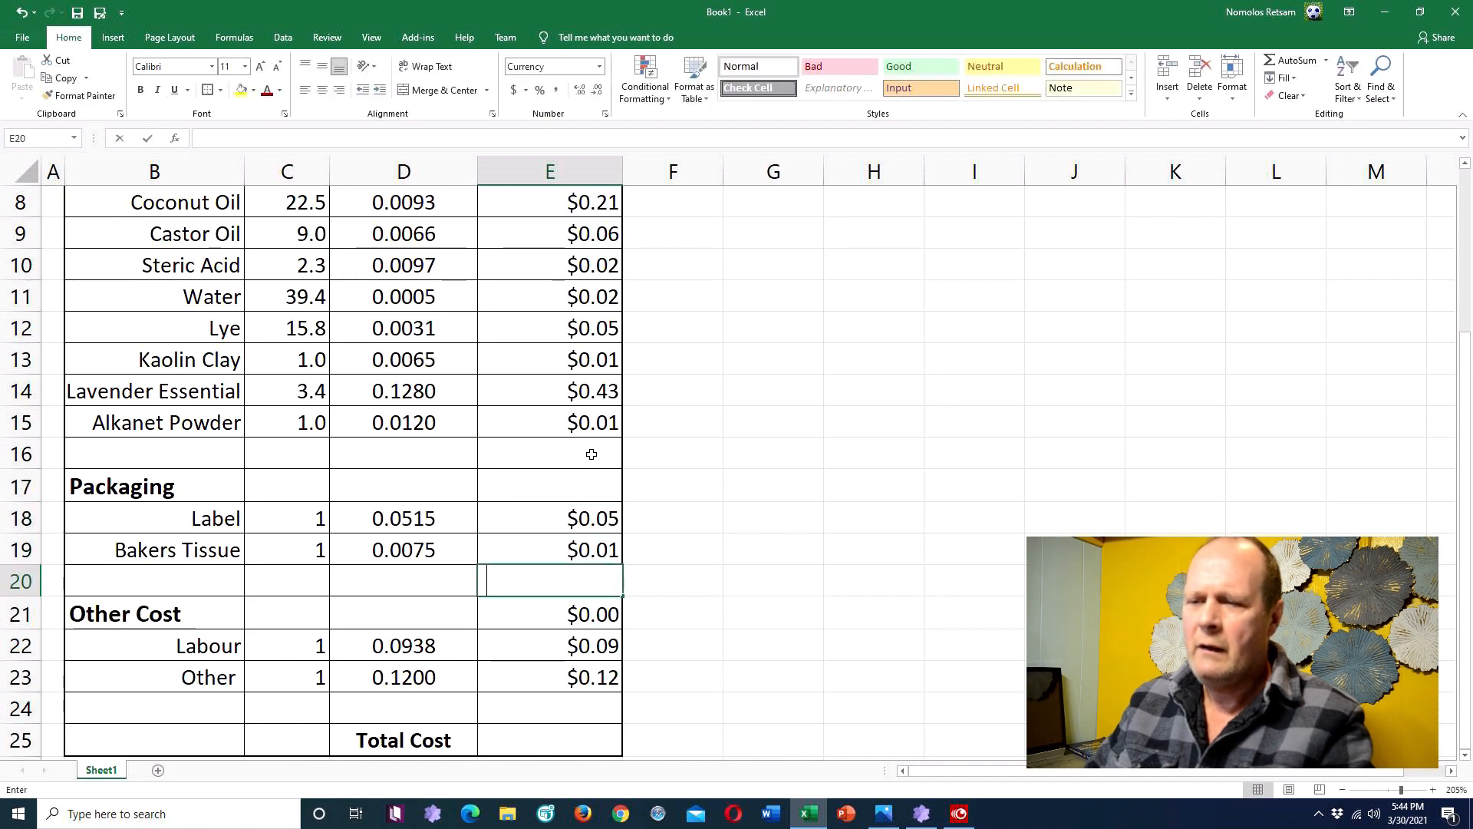
{"action": "key", "text": "Return"}
{"action": "key", "text": "BackSpace"}
{"action": "key", "text": "Return"}
{"action": "key", "text": "Return"}
Step: Review the Total Cost column across the raw materials, packaging and other cost sections
{"action": "key", "text": "Up"}
{"action": "key", "text": "Up"}
{"action": "key", "text": "Up"}
{"action": "key", "text": "Up"}
{"action": "key", "text": "Up"}
{"action": "key", "text": "Up"}
{"action": "key", "text": "Up"}
{"action": "key", "text": "Up"}
{"action": "key", "text": "Up"}
{"action": "key", "text": "Up"}
{"action": "key", "text": "Up"}
{"action": "key", "text": "Up"}
{"action": "key", "text": "Up"}
{"action": "key", "text": "Up"}
{"action": "key", "text": "Up"}
{"action": "key", "text": "Up"}
{"action": "key", "text": "Up"}
{"action": "key", "text": "Up"}
{"action": "key", "text": "Up"}
{"action": "key", "text": "Up"}
{"action": "key", "text": "Up"}
{"action": "key", "text": "Up"}
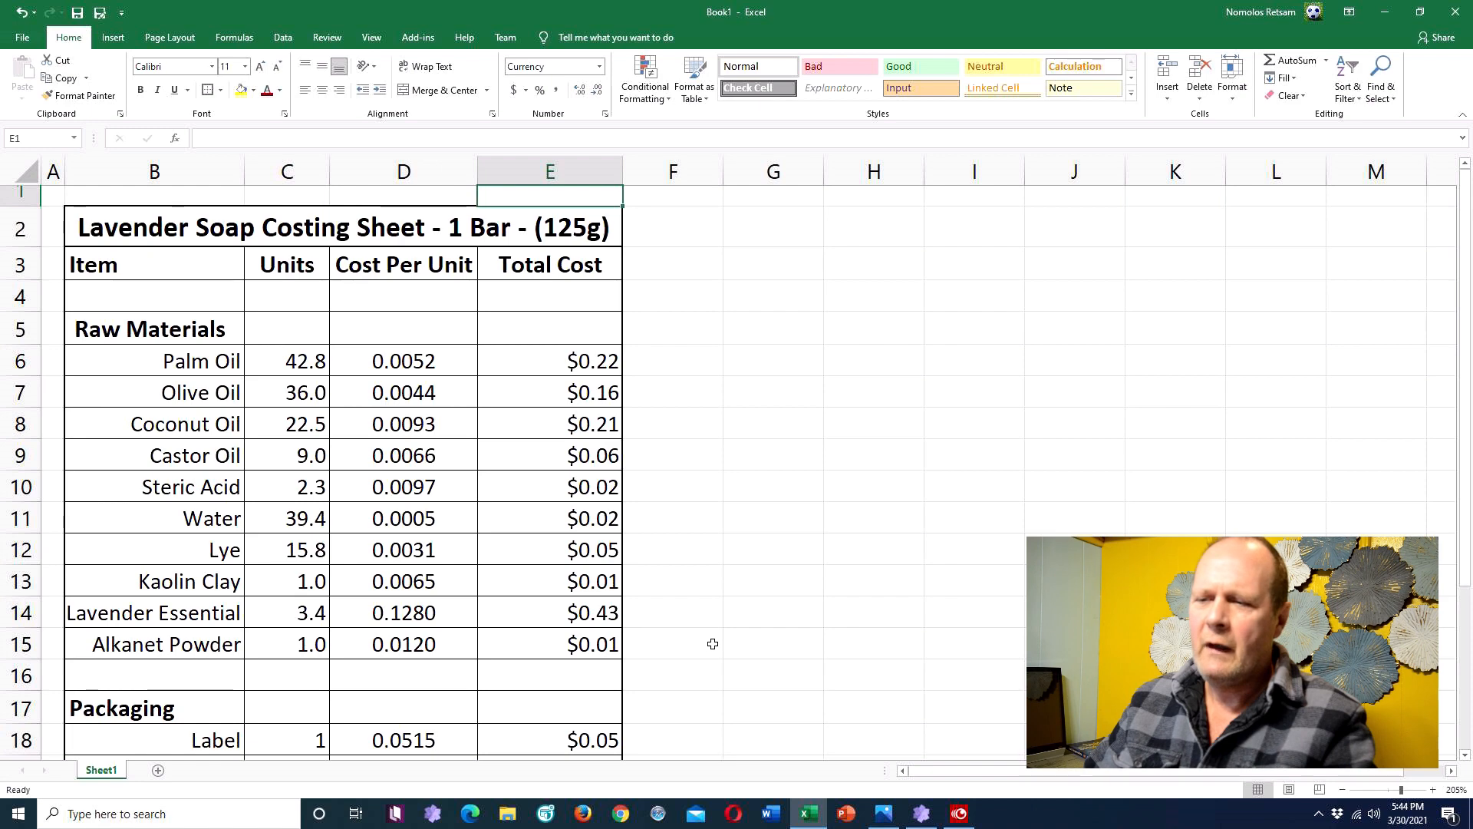
{"action": "scroll", "coordinate": [694, 627], "scroll_direction": "down", "scroll_amount": 1}
{"action": "scroll", "coordinate": [694, 627], "scroll_direction": "down", "scroll_amount": 2}
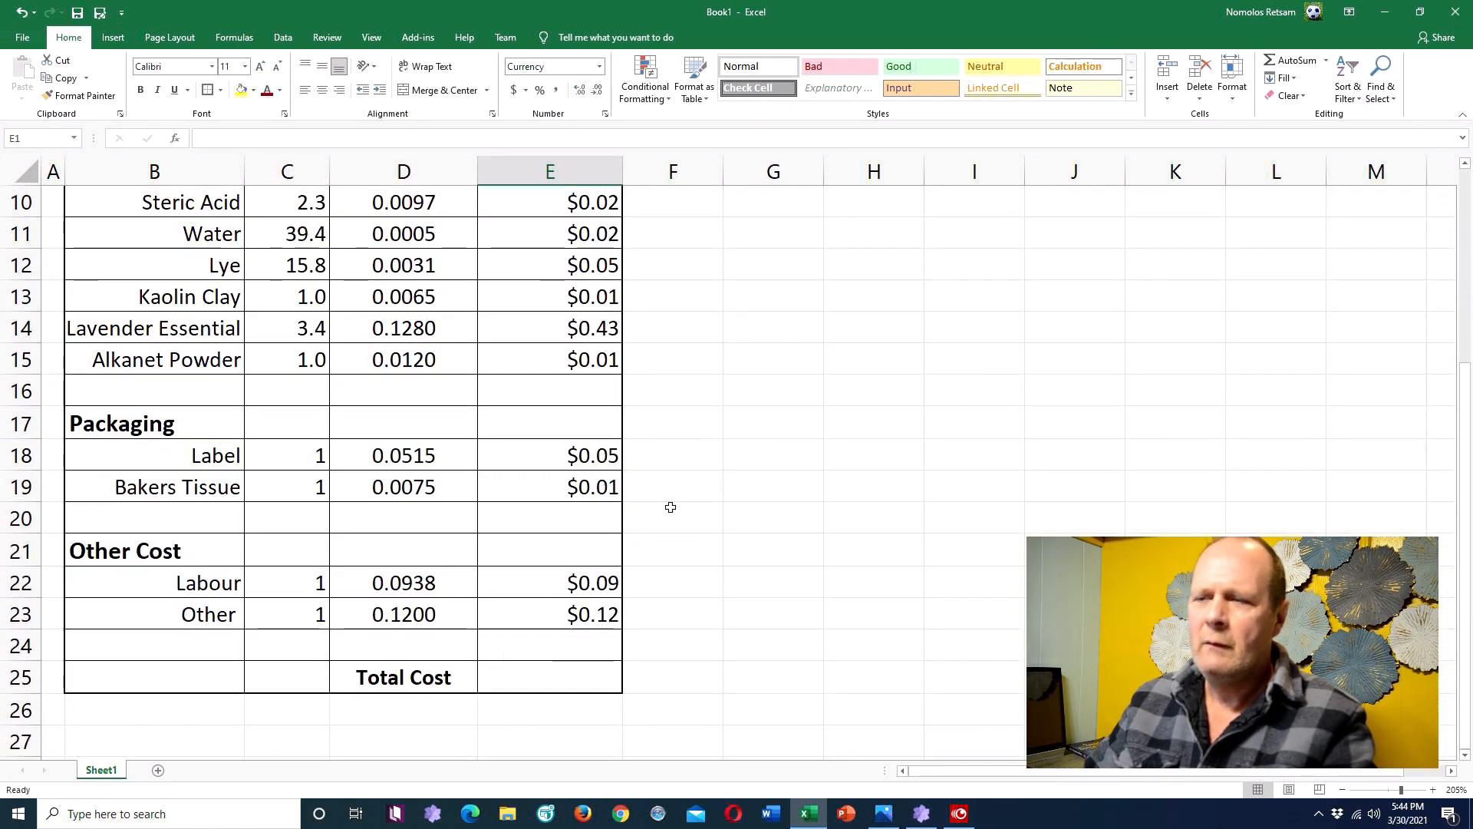
{"action": "scroll", "coordinate": [670, 507], "scroll_direction": "down", "scroll_amount": 1}
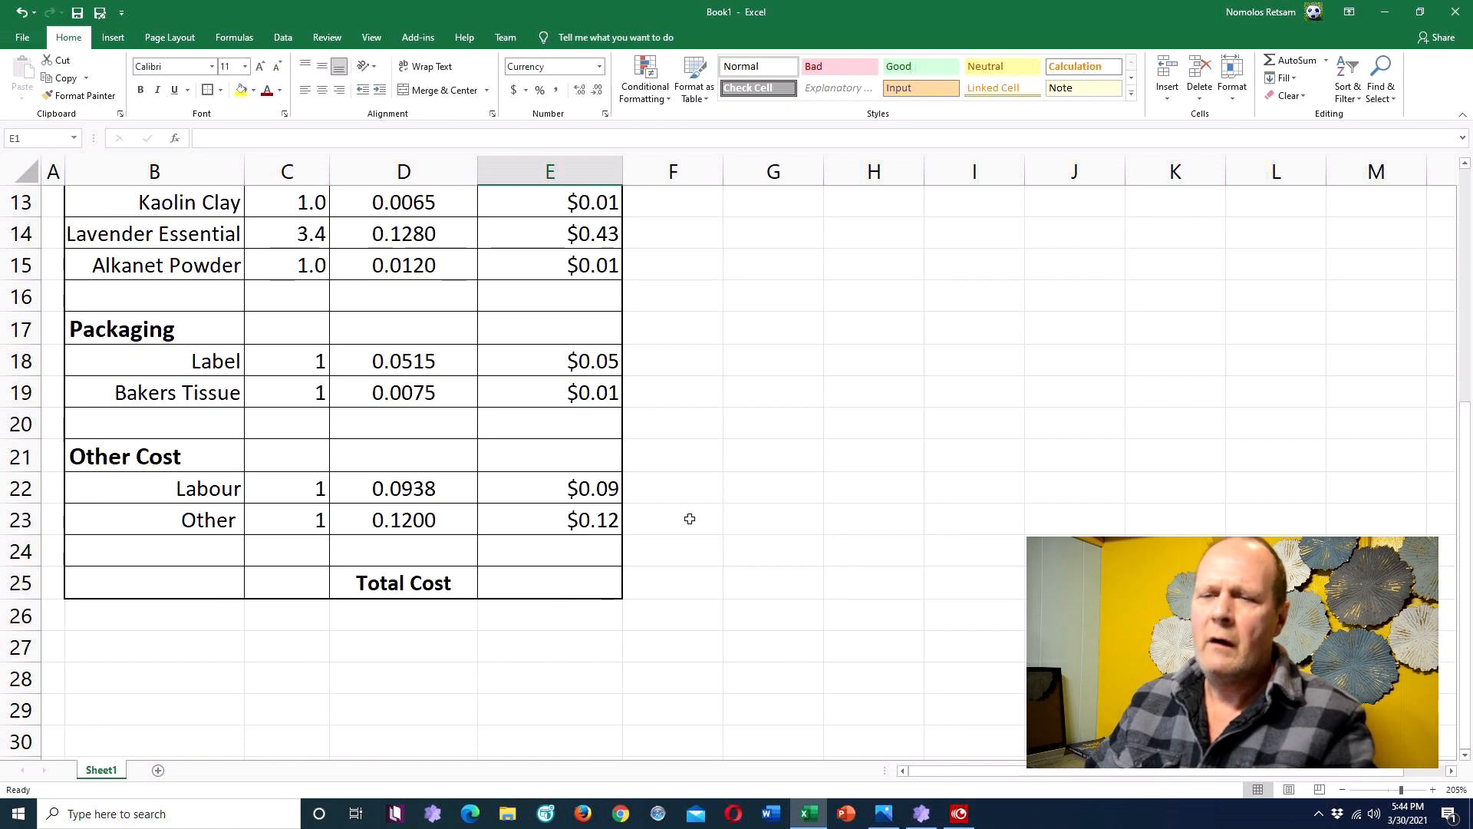
{"action": "scroll", "coordinate": [690, 518], "scroll_direction": "up", "scroll_amount": 4}
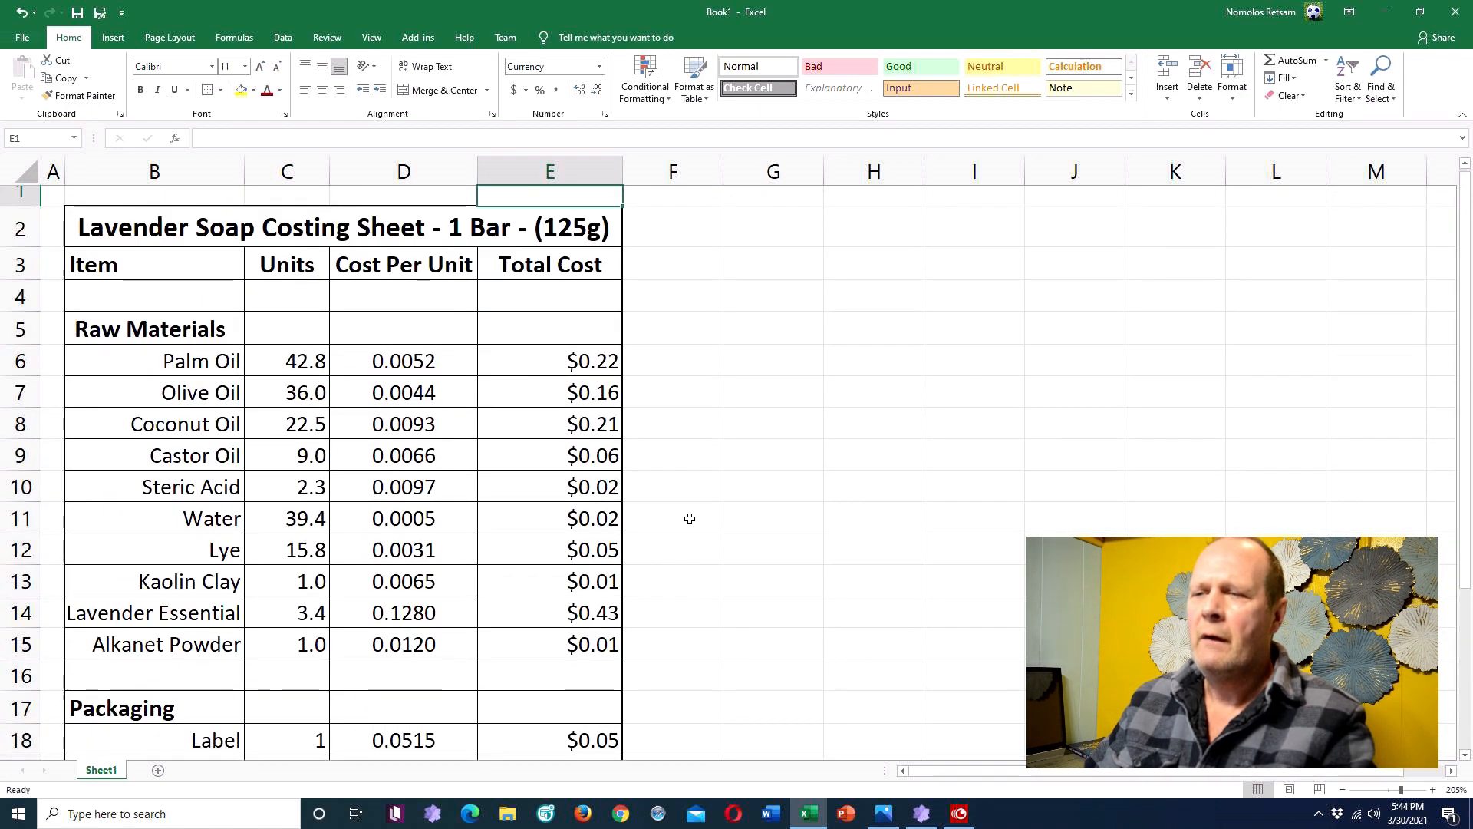
{"action": "scroll", "coordinate": [690, 519], "scroll_direction": "down", "scroll_amount": 2}
{"action": "scroll", "coordinate": [690, 519], "scroll_direction": "down", "scroll_amount": 2}
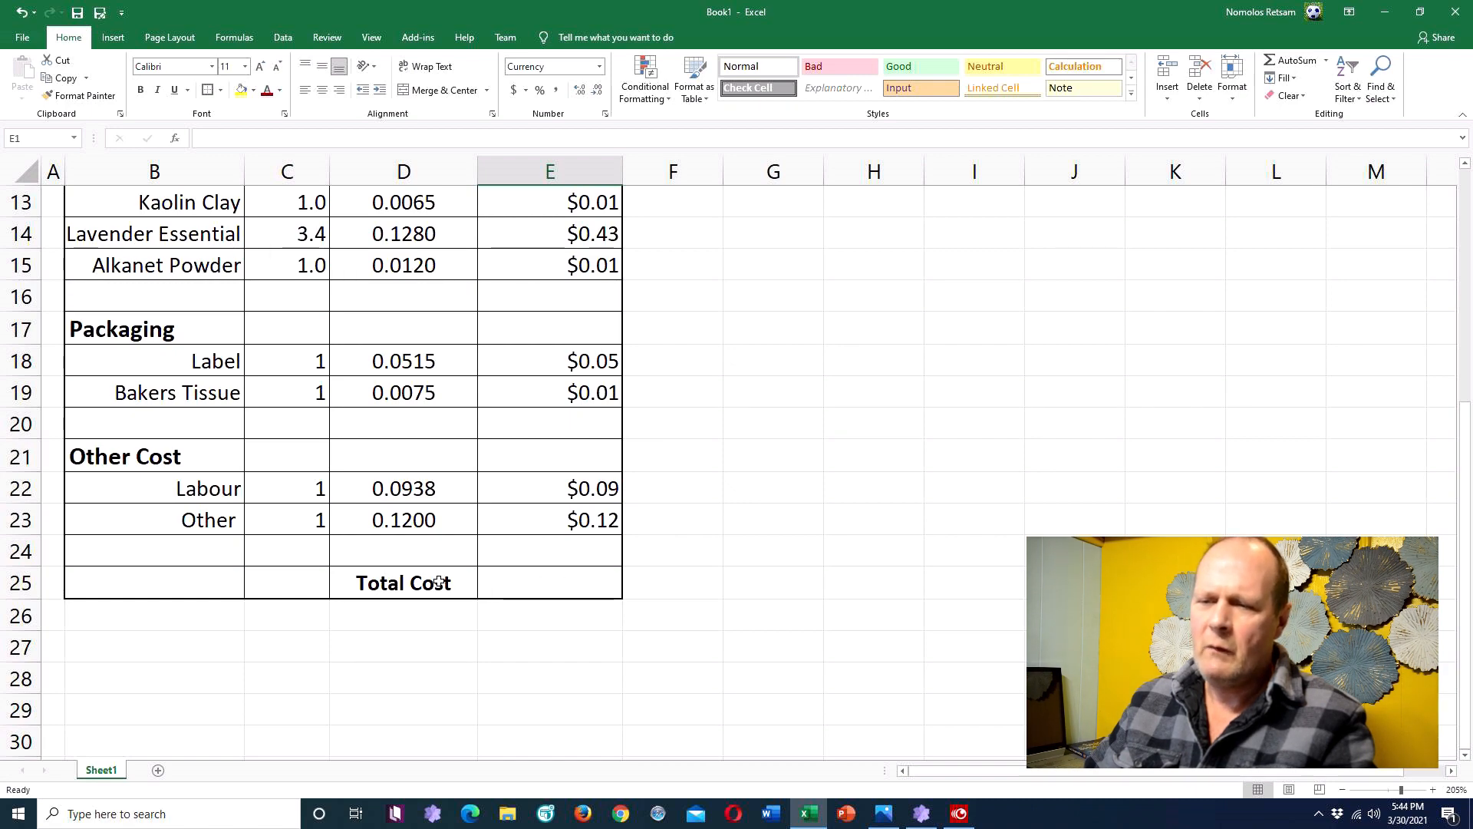
Step: Add a thick outside border around the Total Cost label and its amount cell in D25:E25
{"action": "left_click_drag", "start_coordinate": [438, 580], "coordinate": [518, 584]}
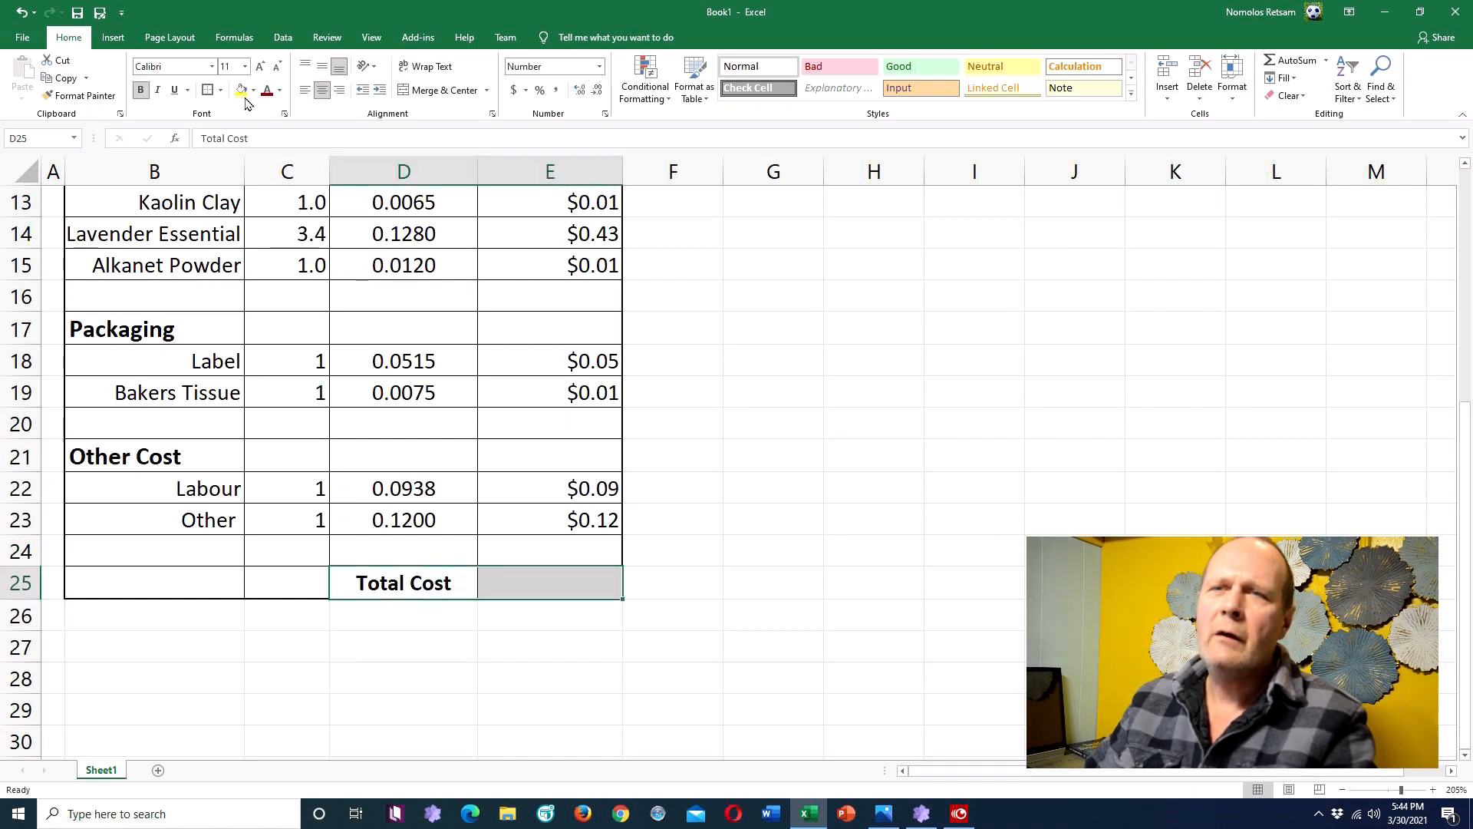
{"action": "scroll", "coordinate": [668, 418], "scroll_direction": "up", "scroll_amount": 1}
{"action": "scroll", "coordinate": [669, 418], "scroll_direction": "up", "scroll_amount": 4}
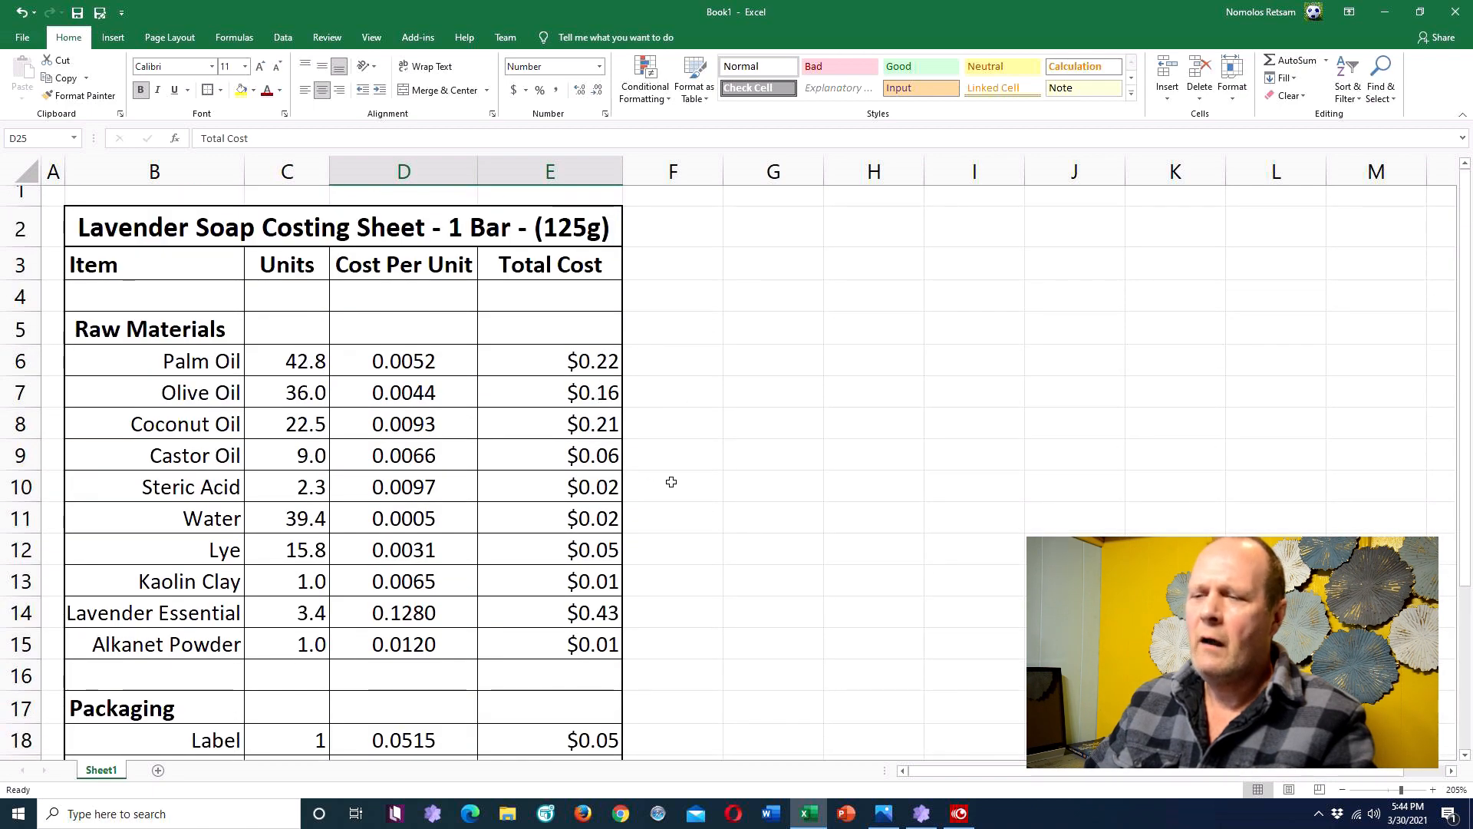
{"action": "scroll", "coordinate": [671, 482], "scroll_direction": "down", "scroll_amount": 4}
Step: Enter the formula =SUM(E6:E23) in E25 to add up all item costs beside the Total Cost label
{"action": "left_click", "coordinate": [599, 578]}
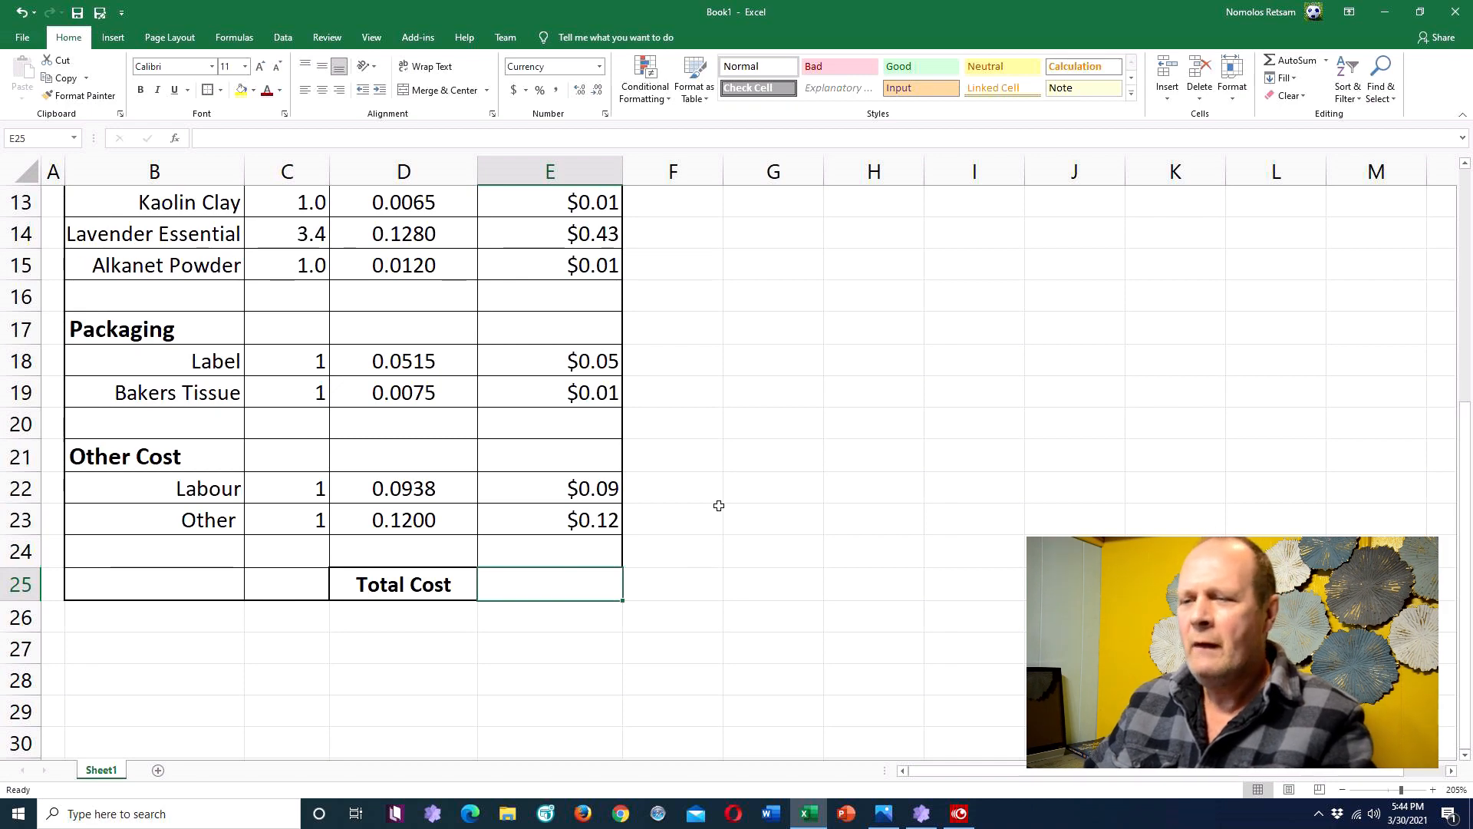
{"action": "scroll", "coordinate": [710, 483], "scroll_direction": "up", "scroll_amount": 4}
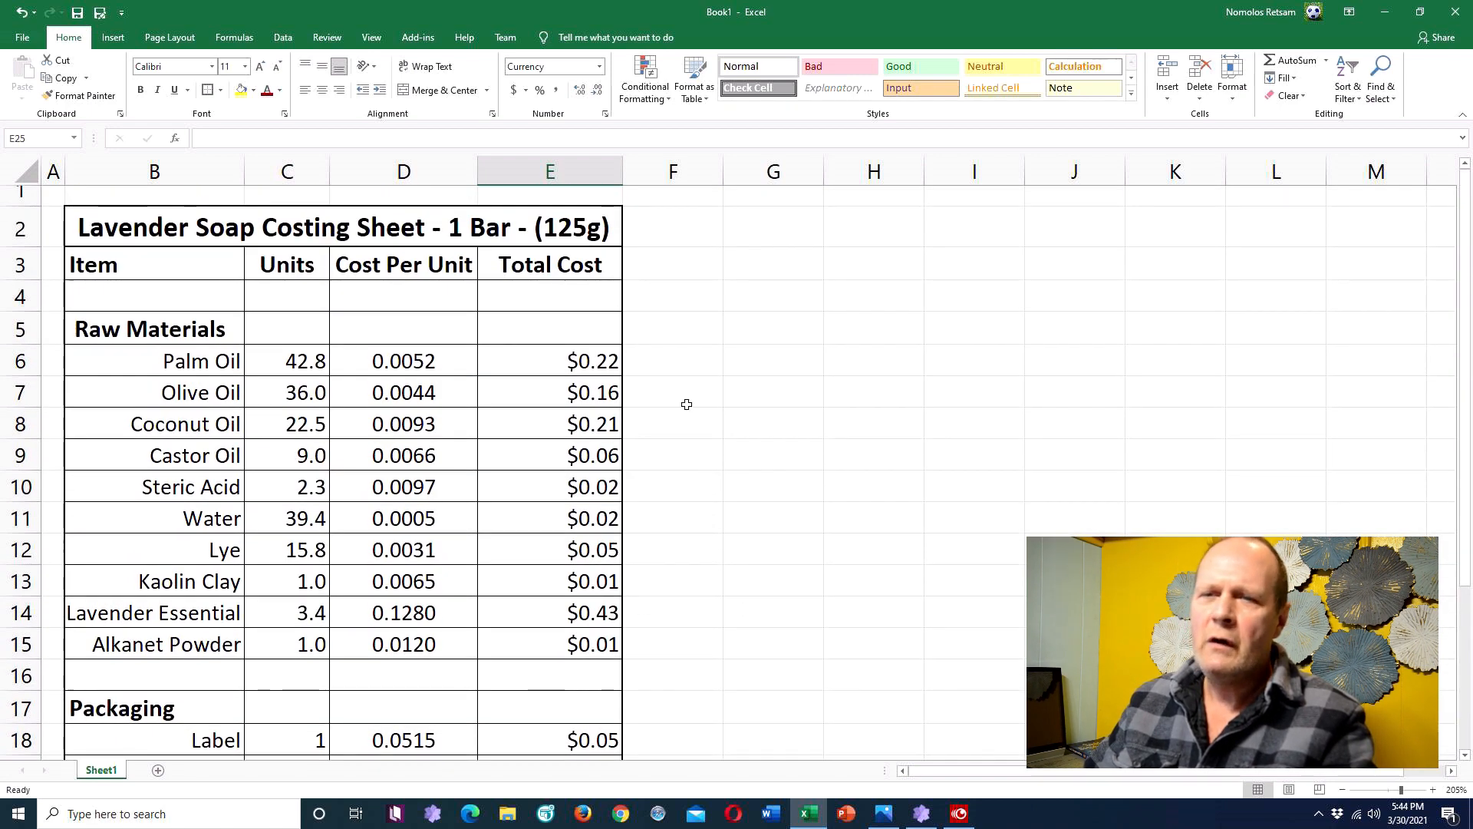
{"action": "left_click", "coordinate": [563, 363]}
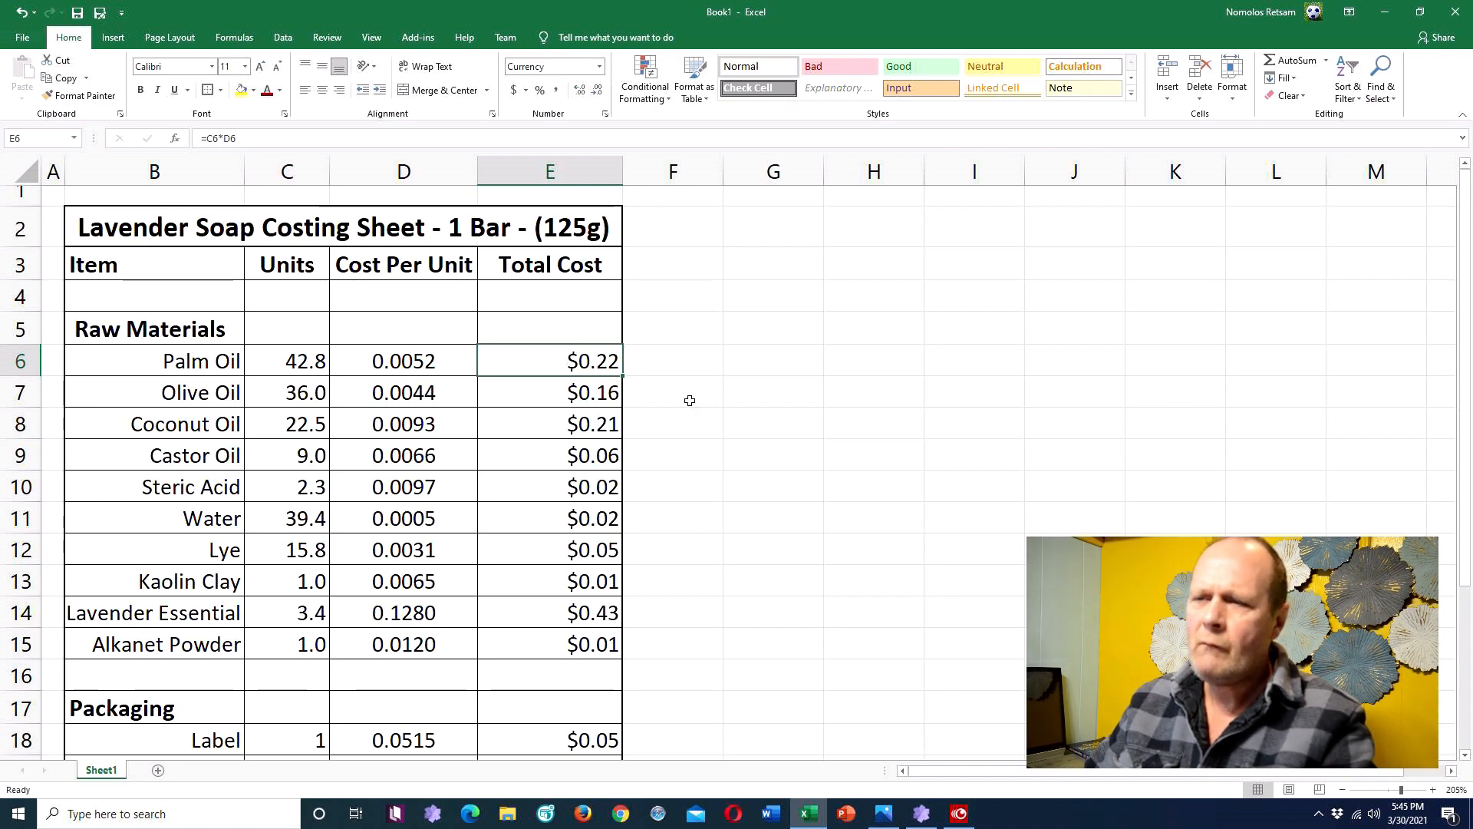
{"action": "scroll", "coordinate": [689, 400], "scroll_direction": "down", "scroll_amount": 4}
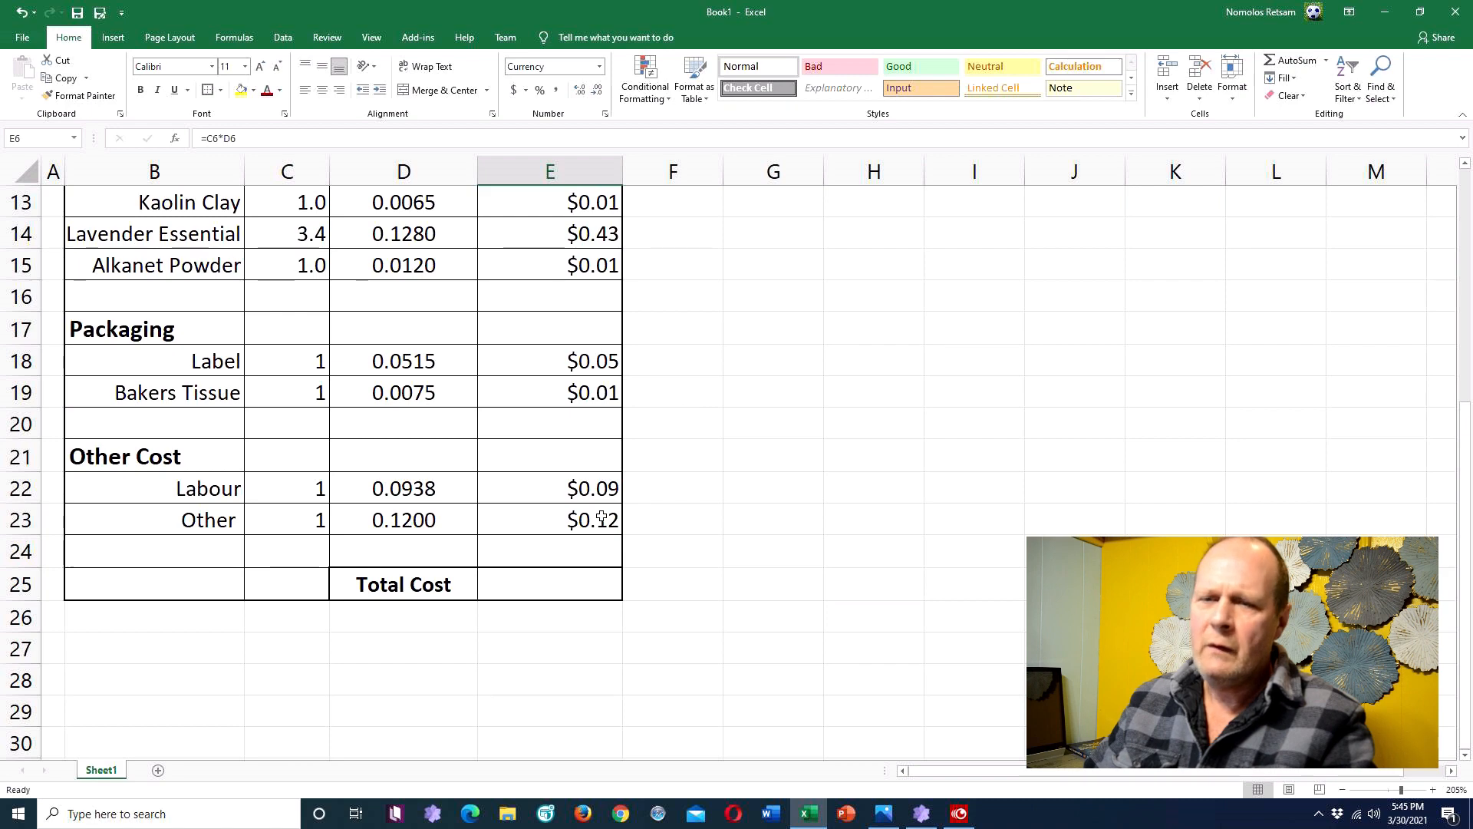
{"action": "left_click", "coordinate": [590, 518]}
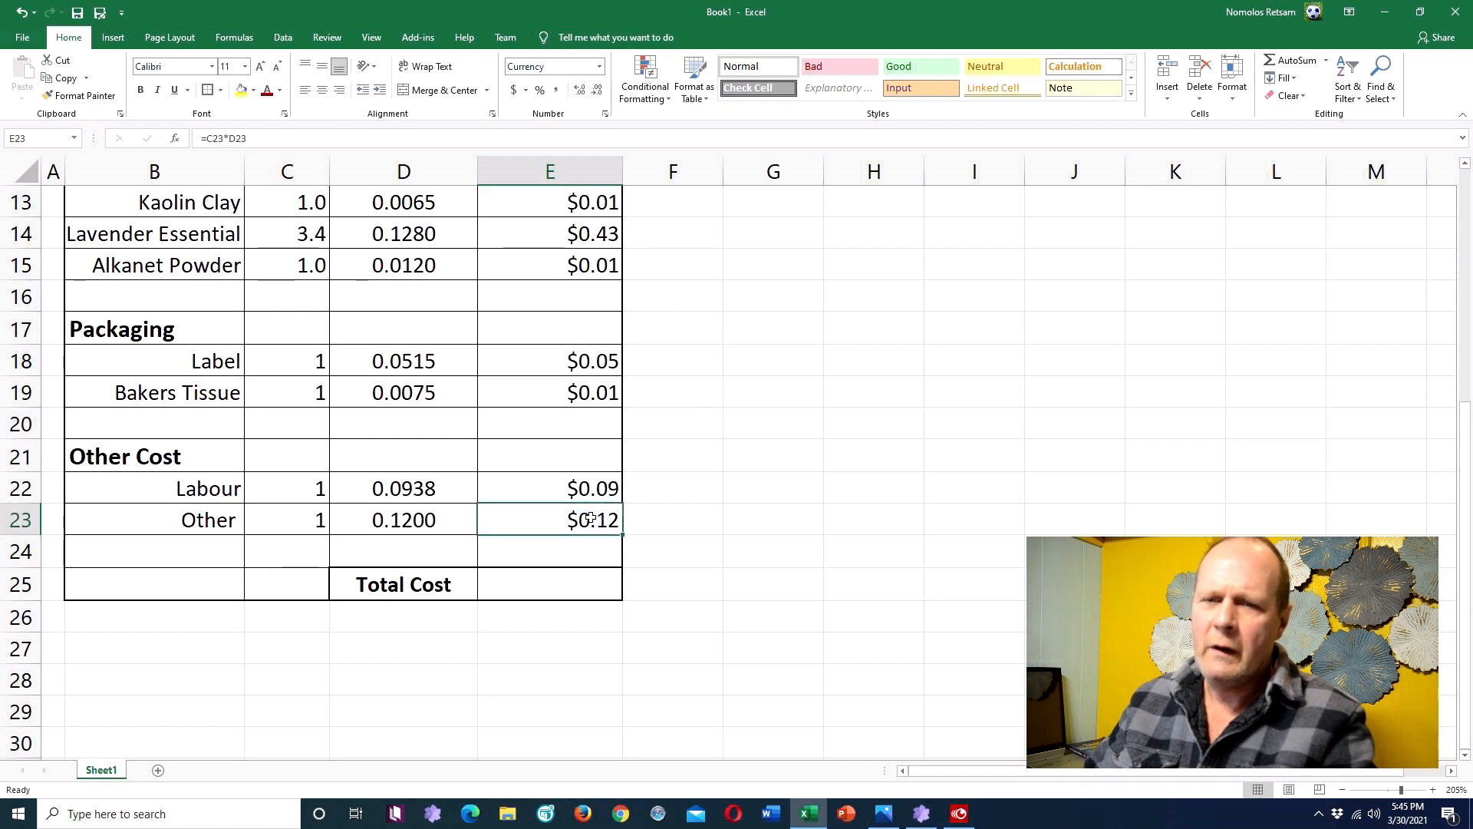
{"action": "left_click", "coordinate": [566, 587]}
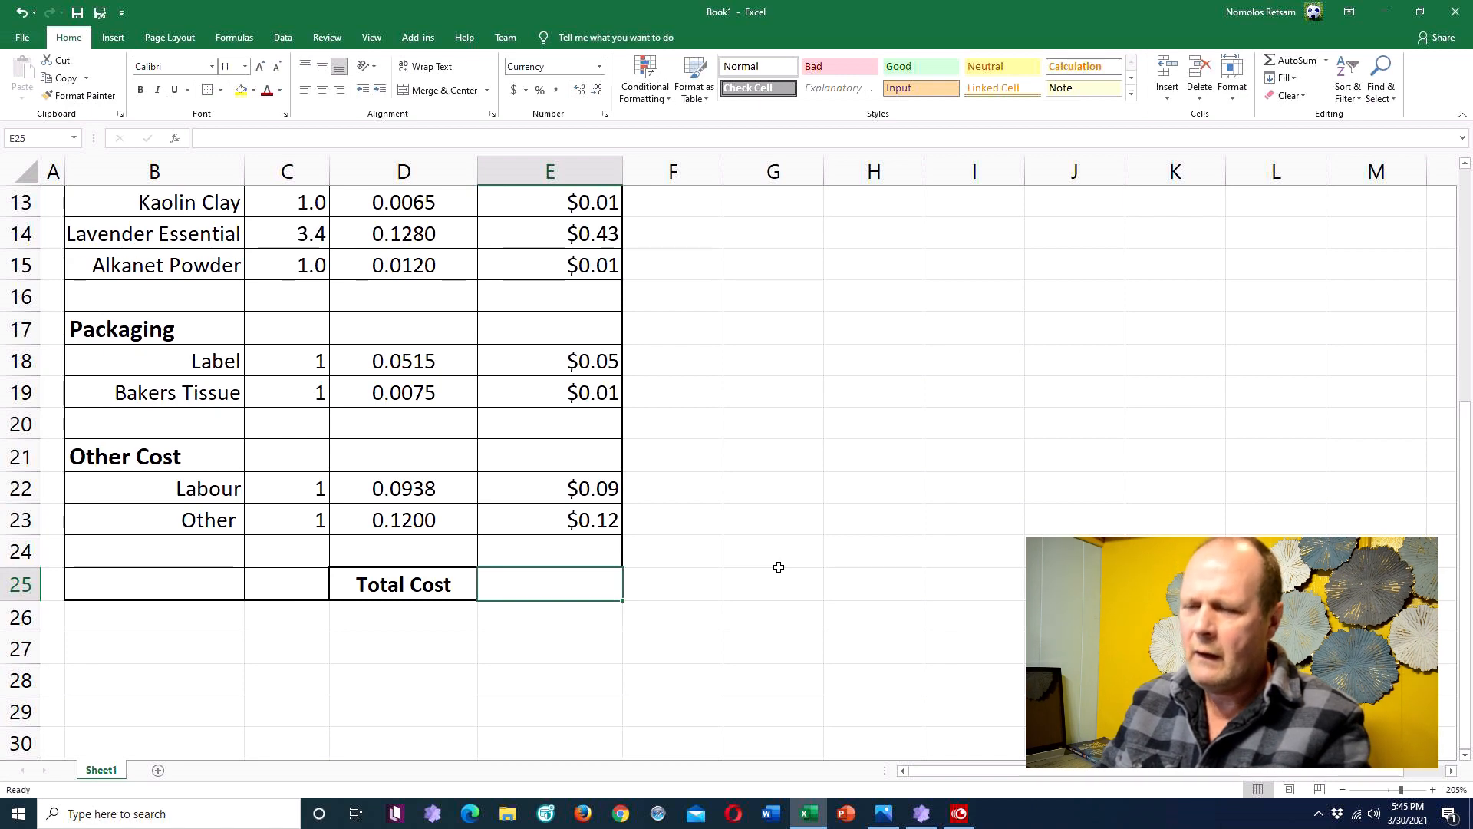
{"action": "type", "text": "="}
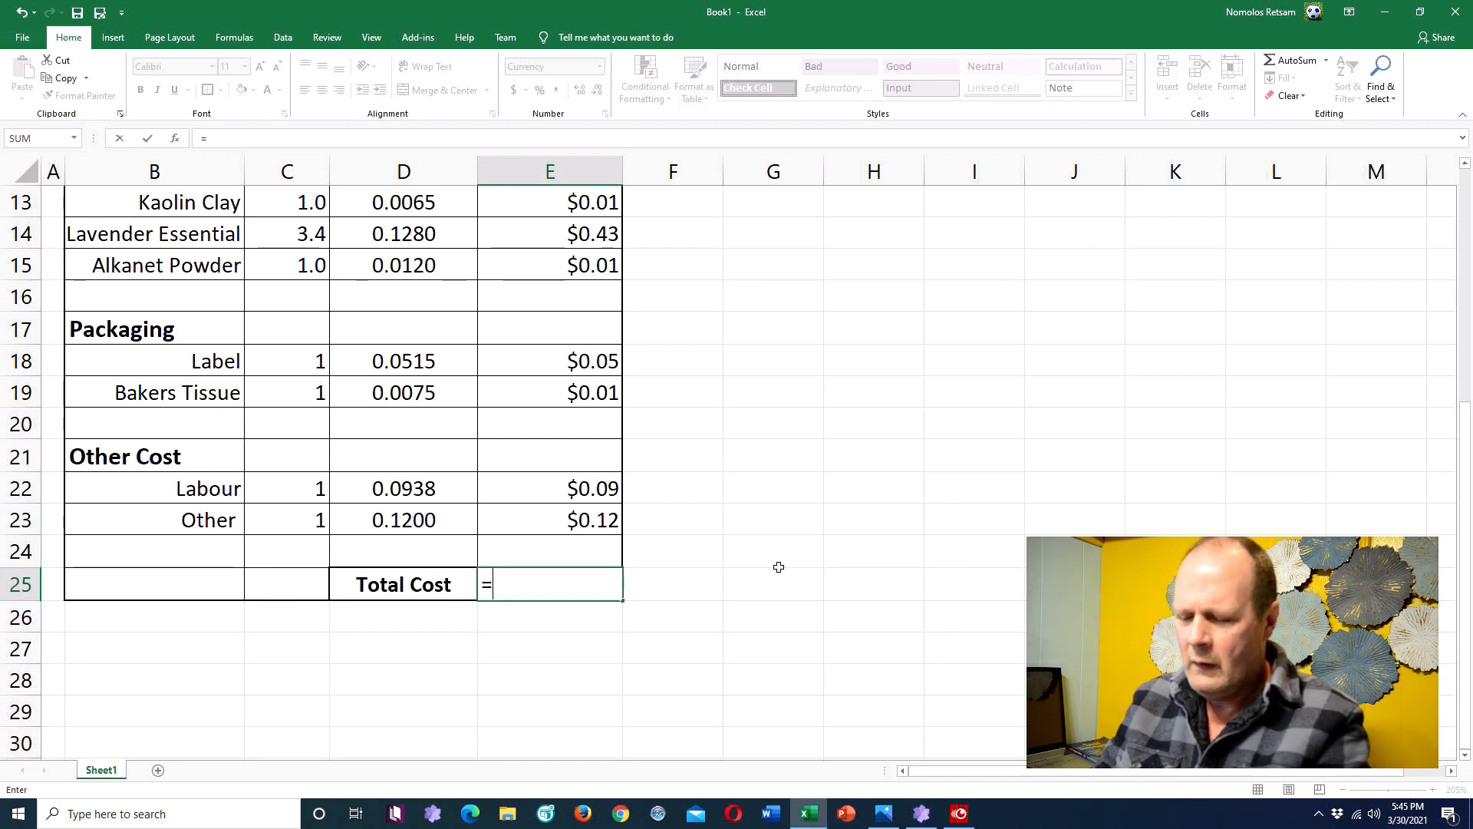
{"action": "type", "text": "sum"}
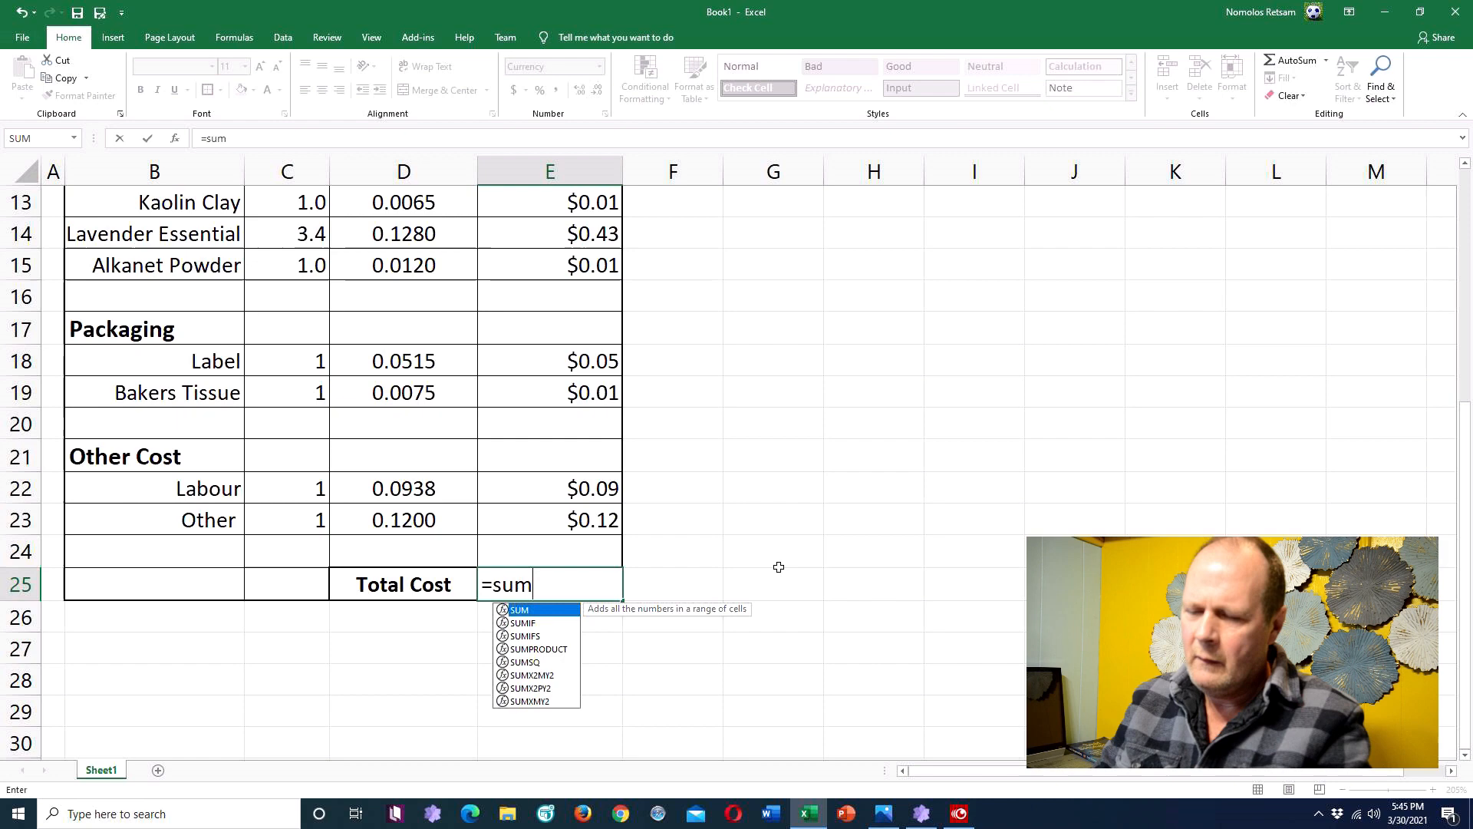
{"action": "type", "text": "(E6"}
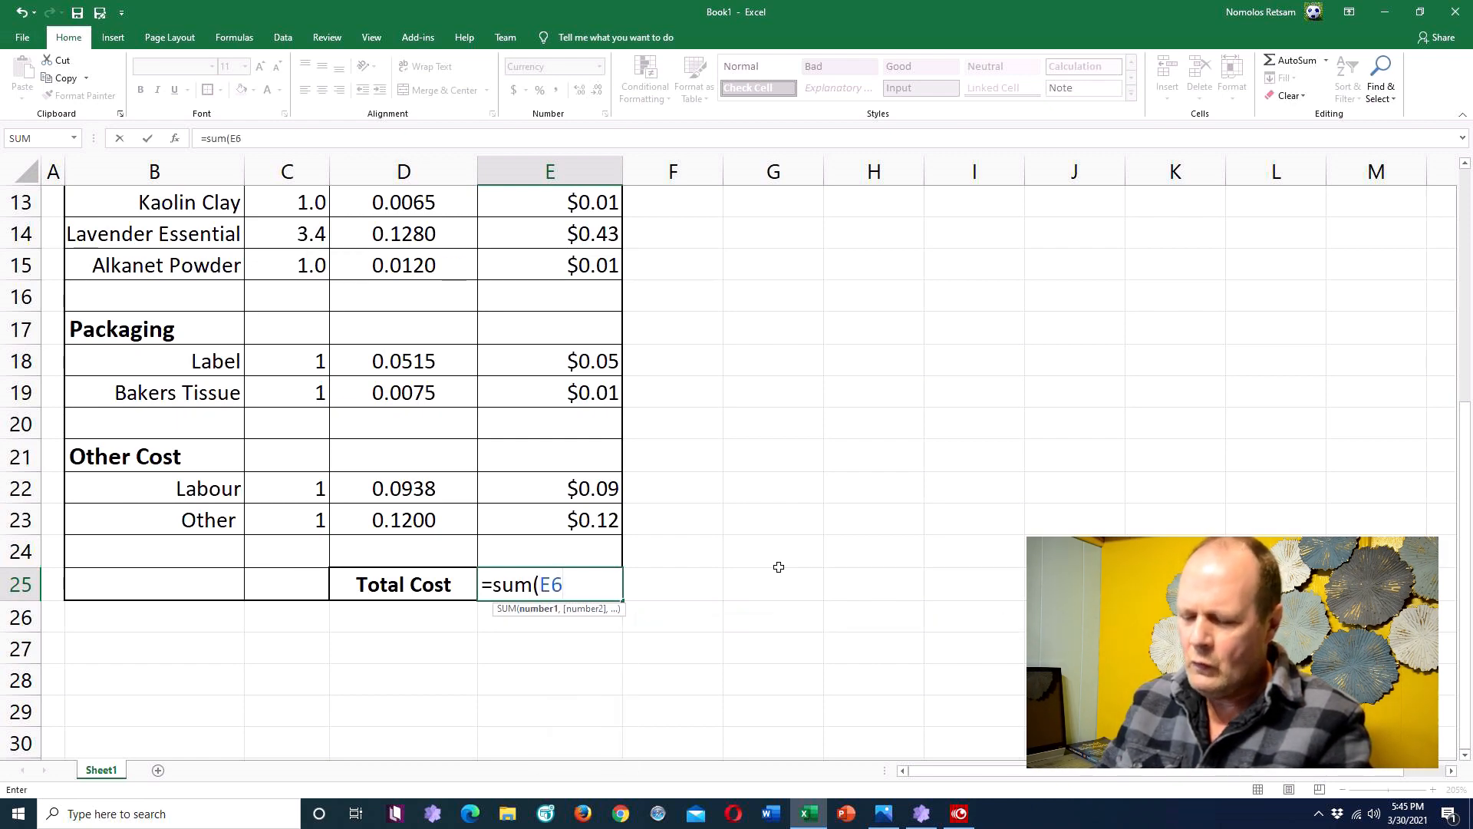
{"action": "type", "text": ":"}
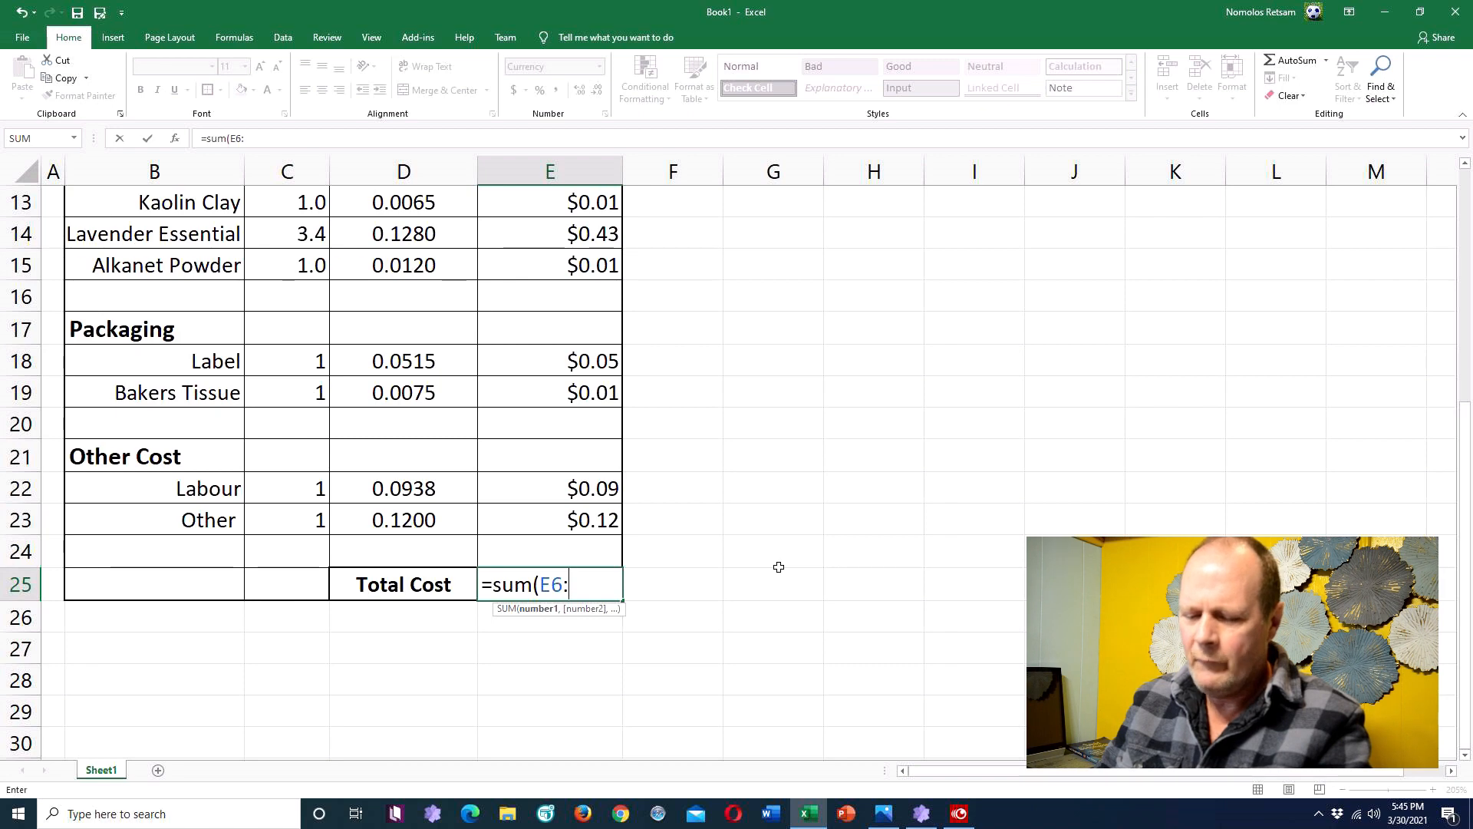
{"action": "type", "text": "E23"}
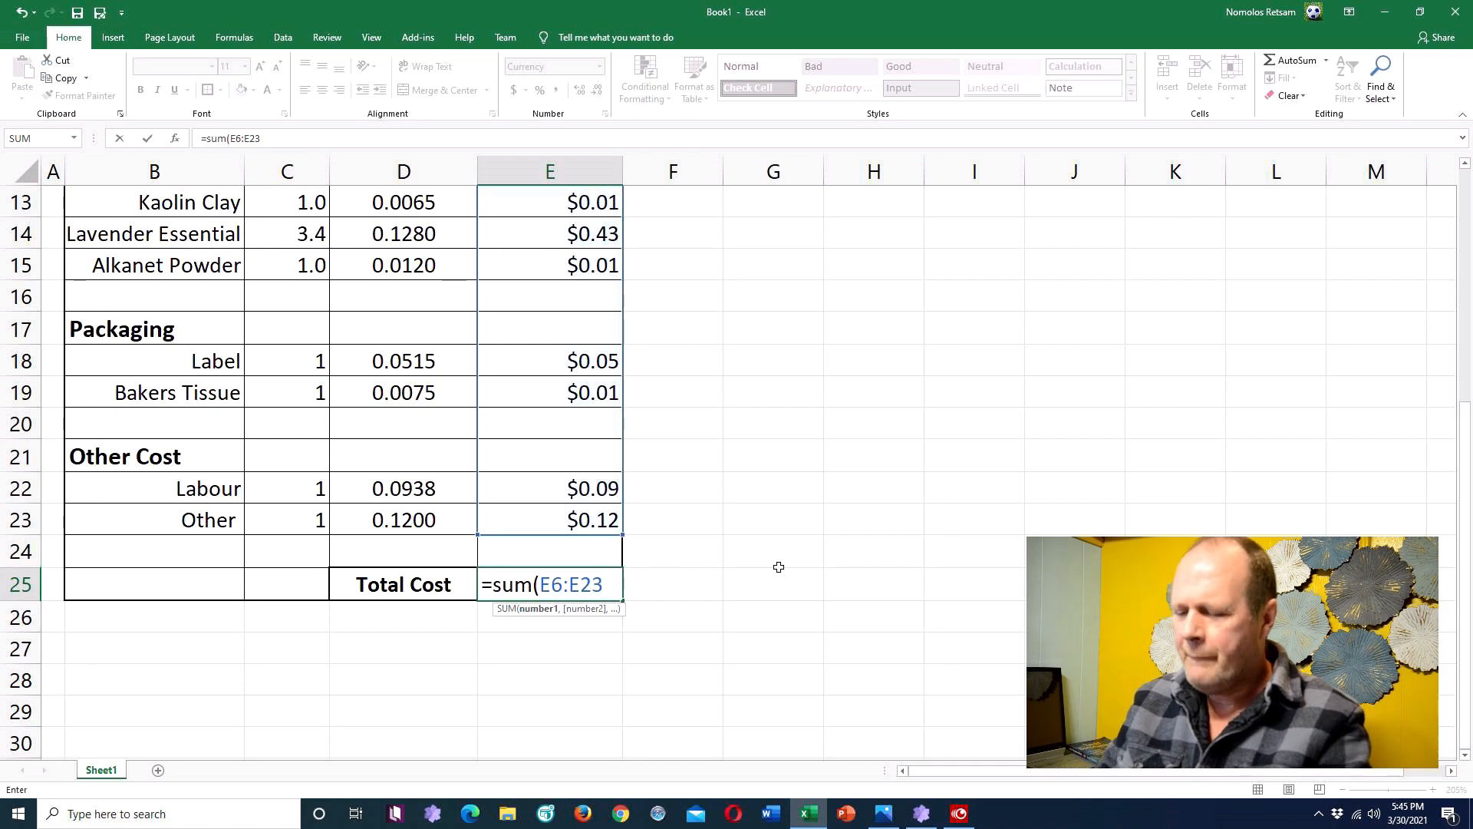
{"action": "type", "text": ")"}
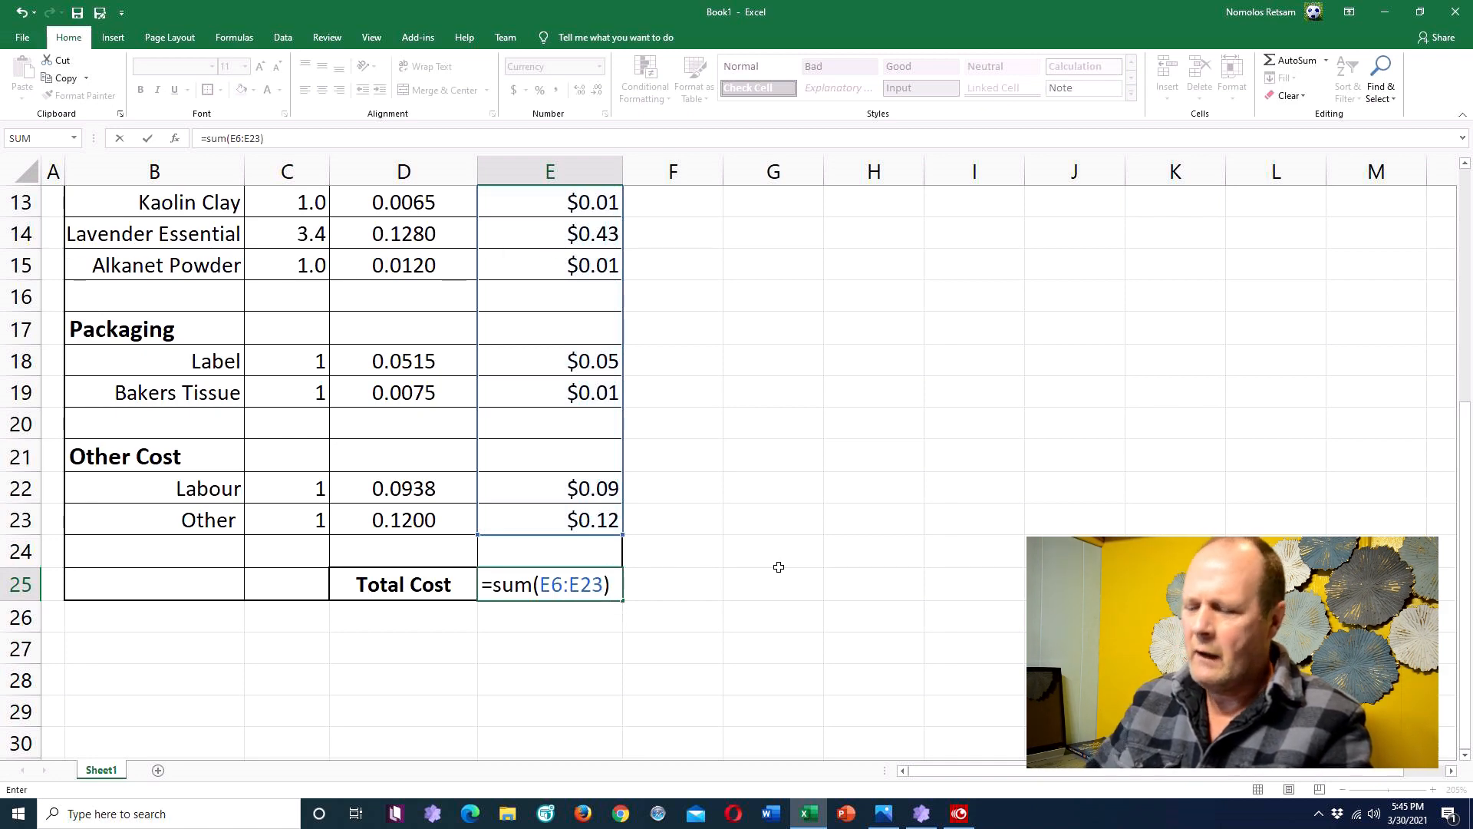
{"action": "key", "text": "Return"}
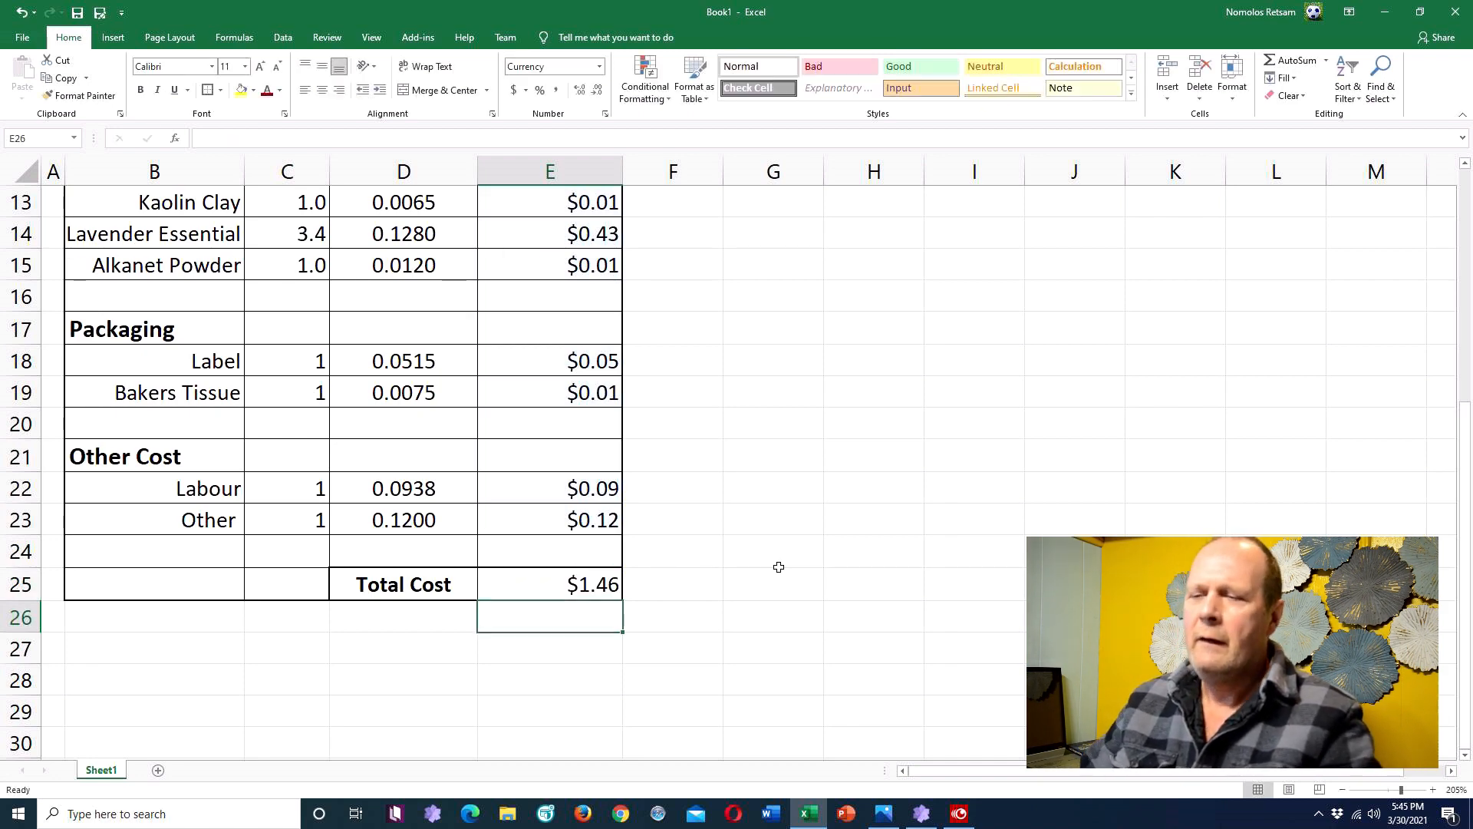
Step: Review the whole costing table from its title down to the Total Cost row at 140% zoom
{"action": "scroll", "coordinate": [668, 542], "scroll_direction": "down", "scroll_amount": 2}
{"action": "scroll", "coordinate": [669, 543], "scroll_direction": "up", "scroll_amount": 3}
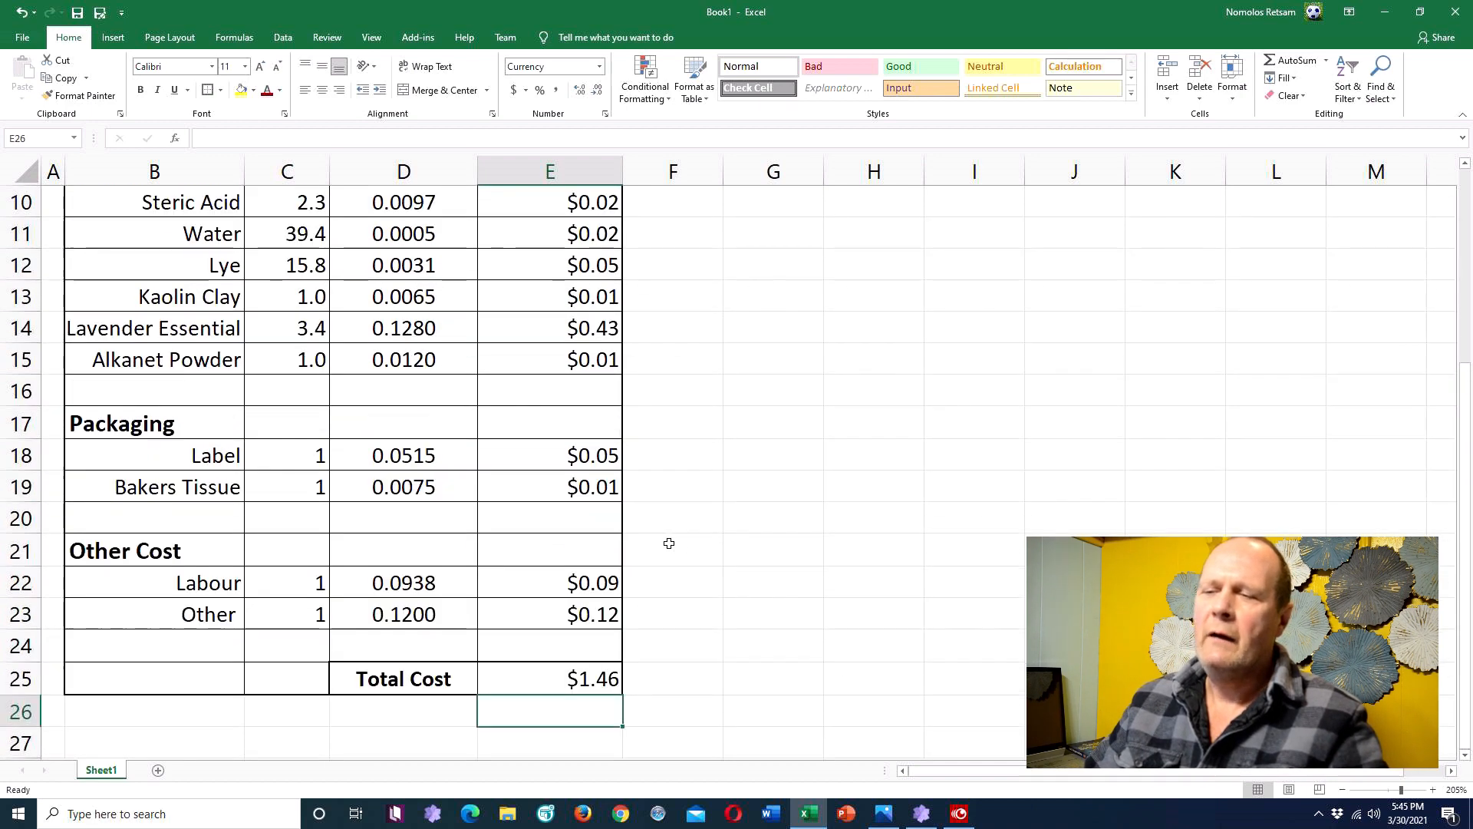
{"action": "scroll", "coordinate": [668, 543], "scroll_direction": "down", "scroll_amount": 2}
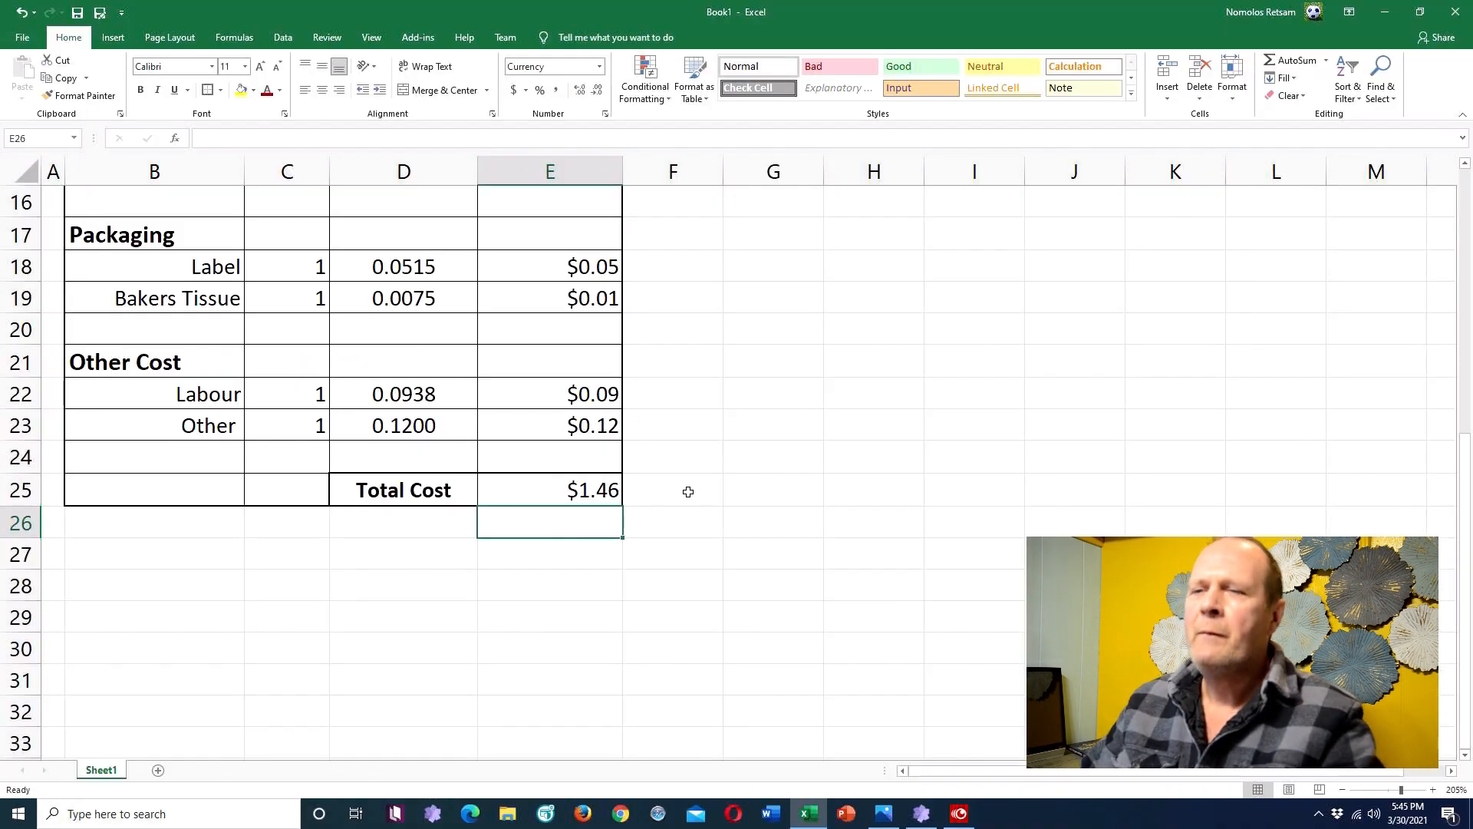
{"action": "scroll", "coordinate": [688, 491], "scroll_direction": "up", "scroll_amount": 5}
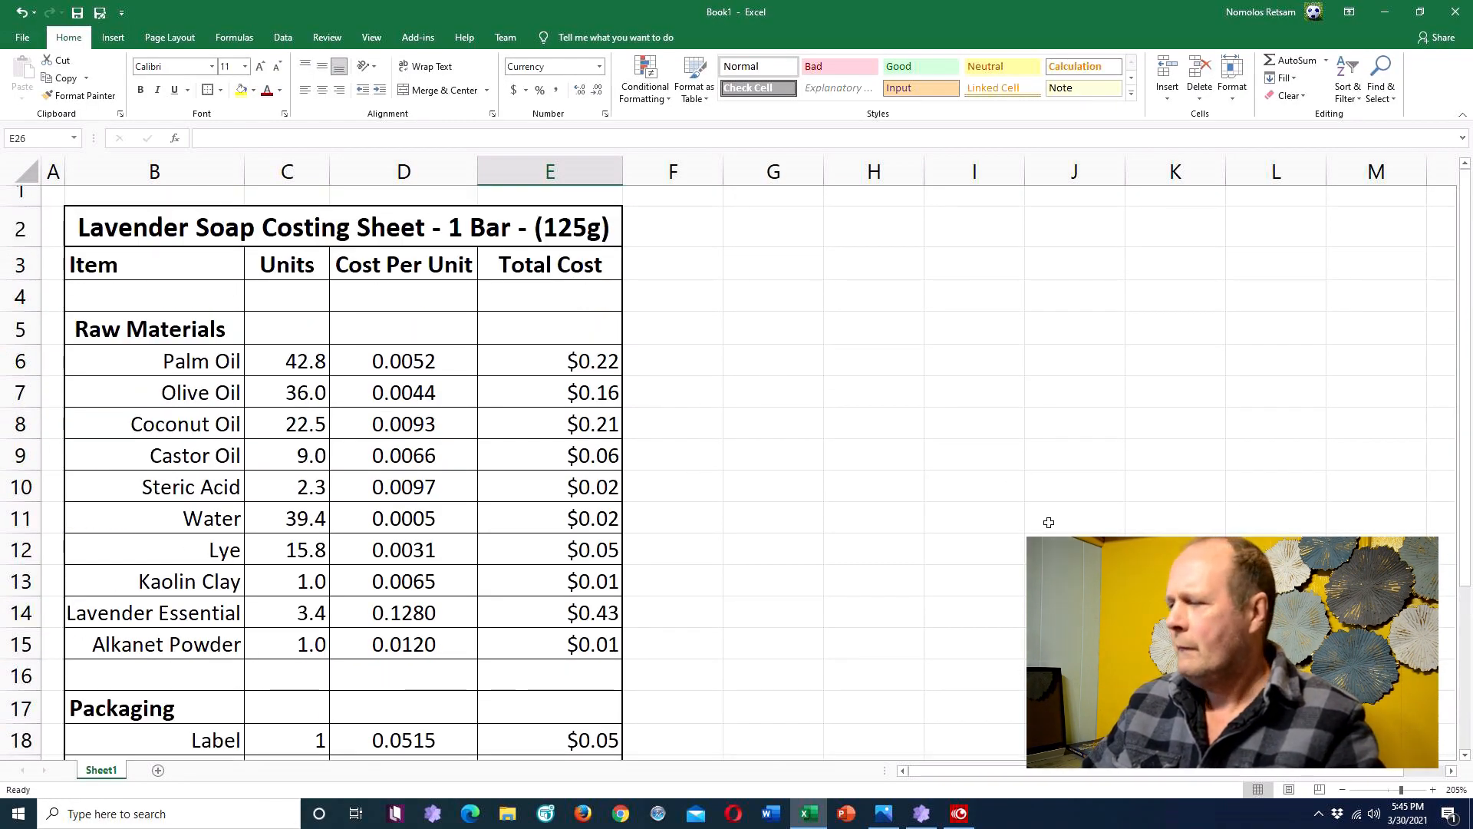
{"action": "left_click", "coordinate": [1343, 789]}
{"action": "left_click", "coordinate": [1343, 789]}
{"action": "left_click", "coordinate": [1343, 790]}
{"action": "left_click", "coordinate": [1343, 789]}
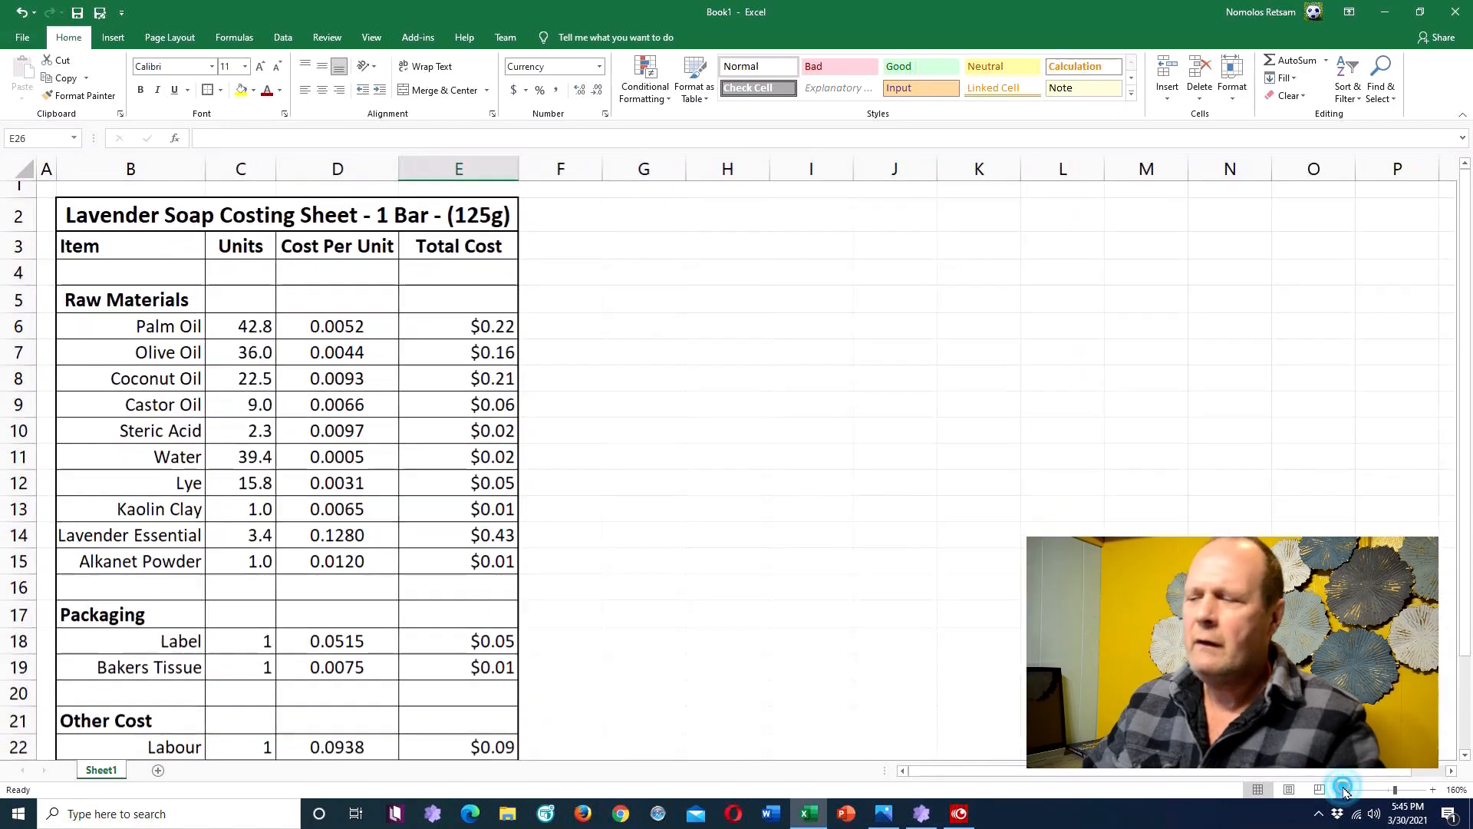
{"action": "left_click", "coordinate": [1343, 789]}
{"action": "left_click", "coordinate": [1343, 790]}
{"action": "left_click", "coordinate": [1343, 790]}
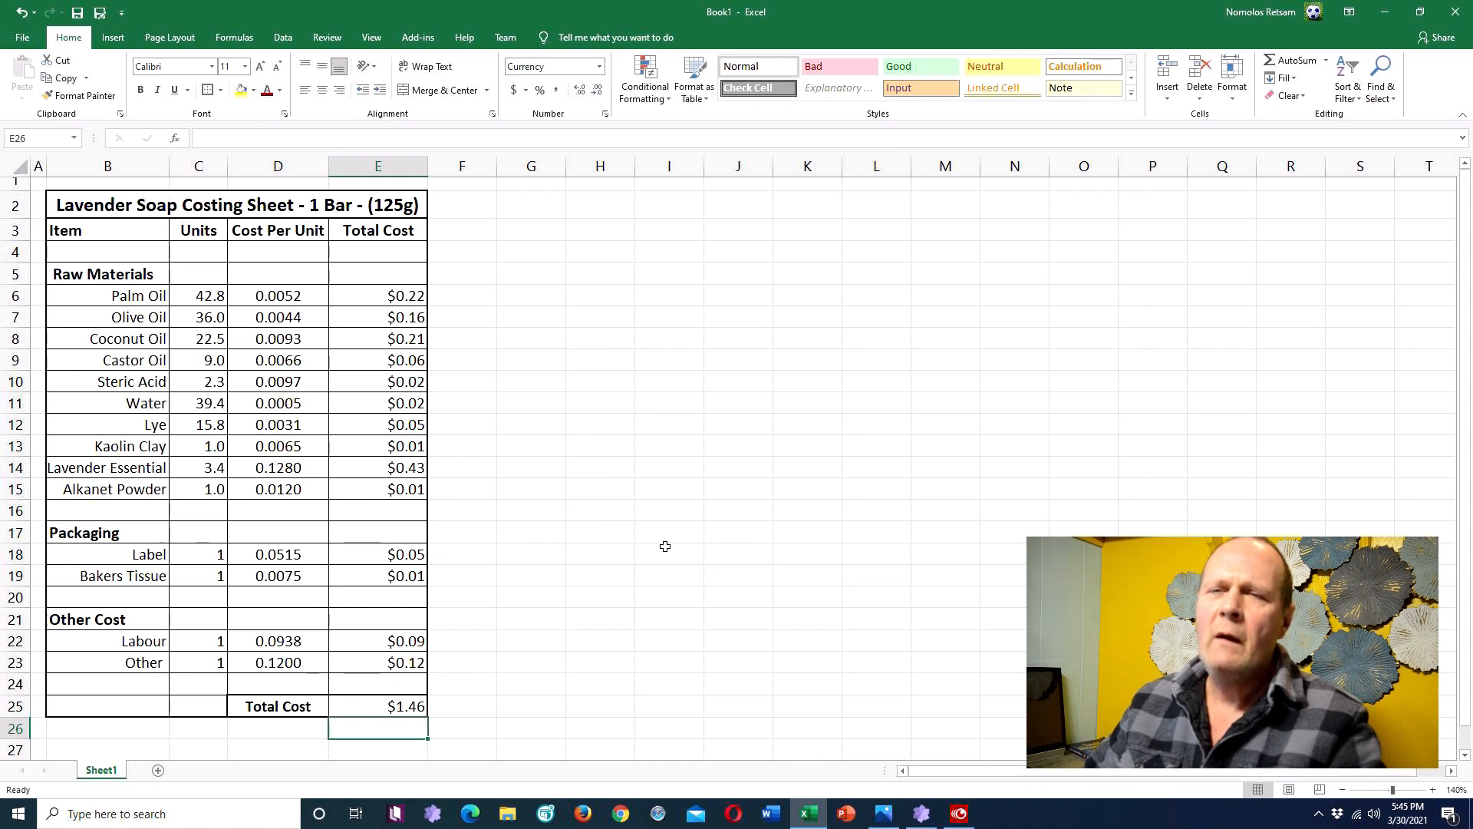
{"action": "left_click", "coordinate": [589, 557]}
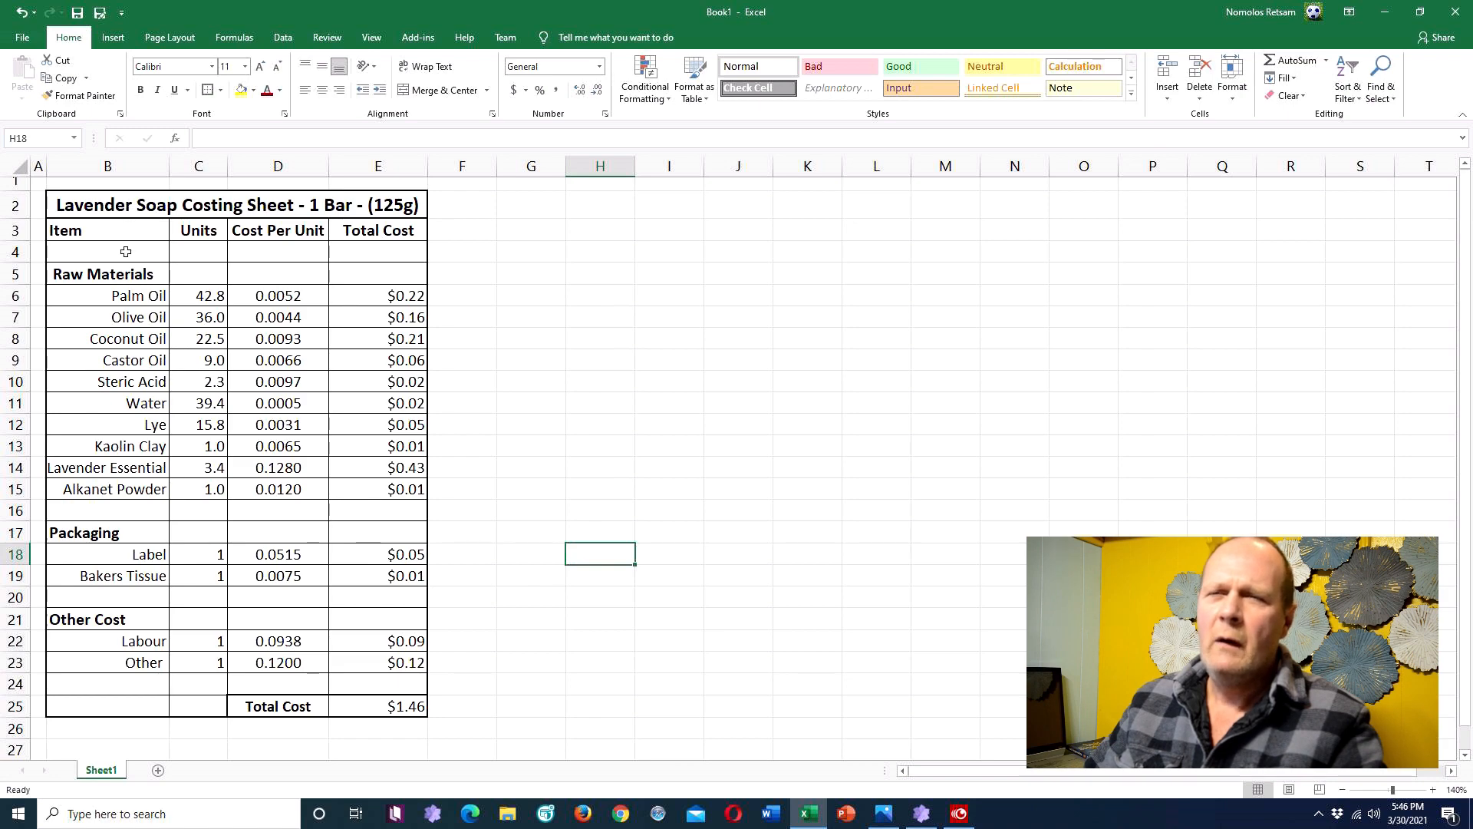
{"action": "left_click_drag", "start_coordinate": [97, 253], "coordinate": [367, 259]}
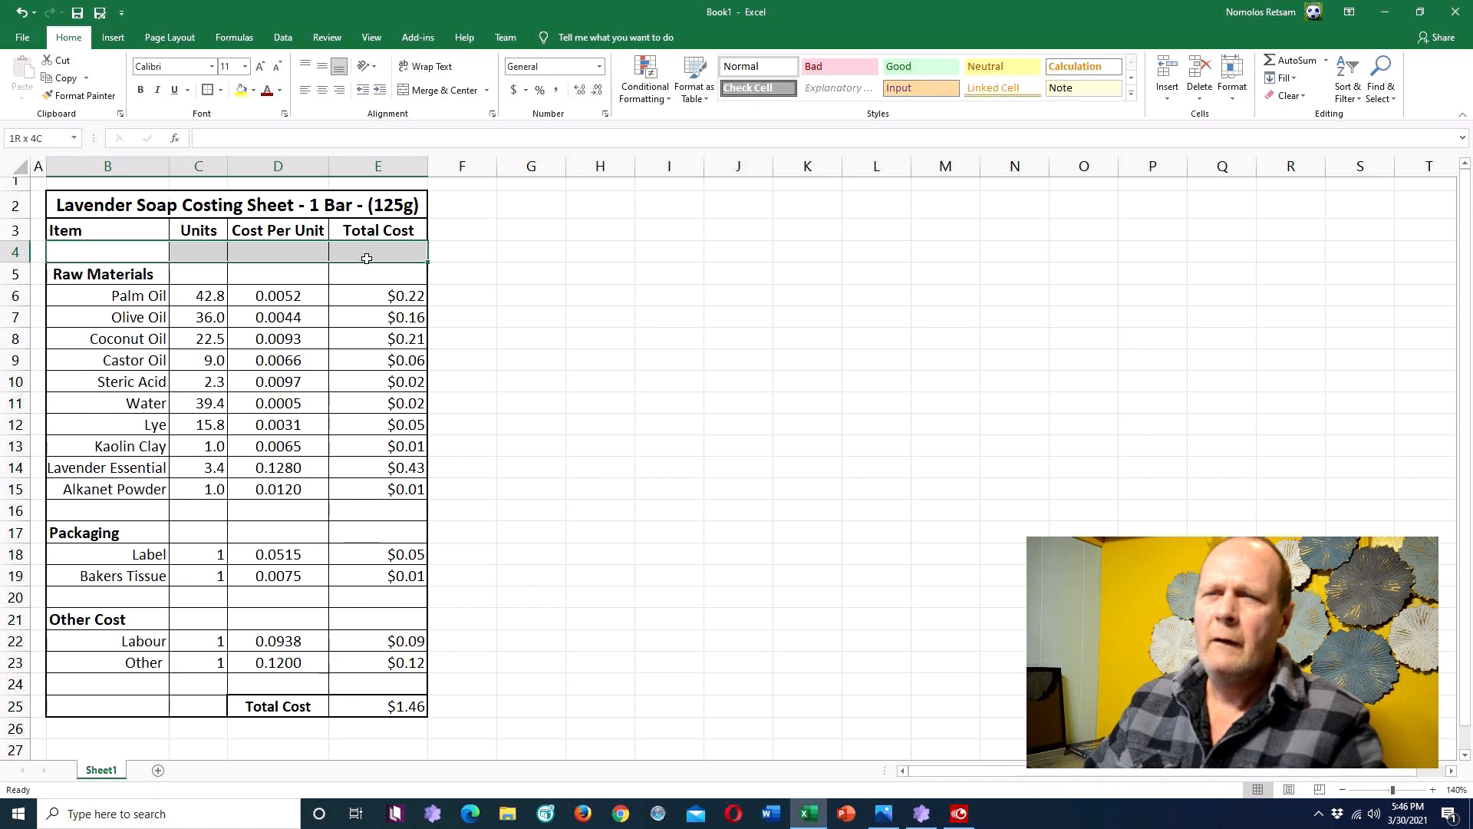
{"action": "left_click", "coordinate": [319, 251]}
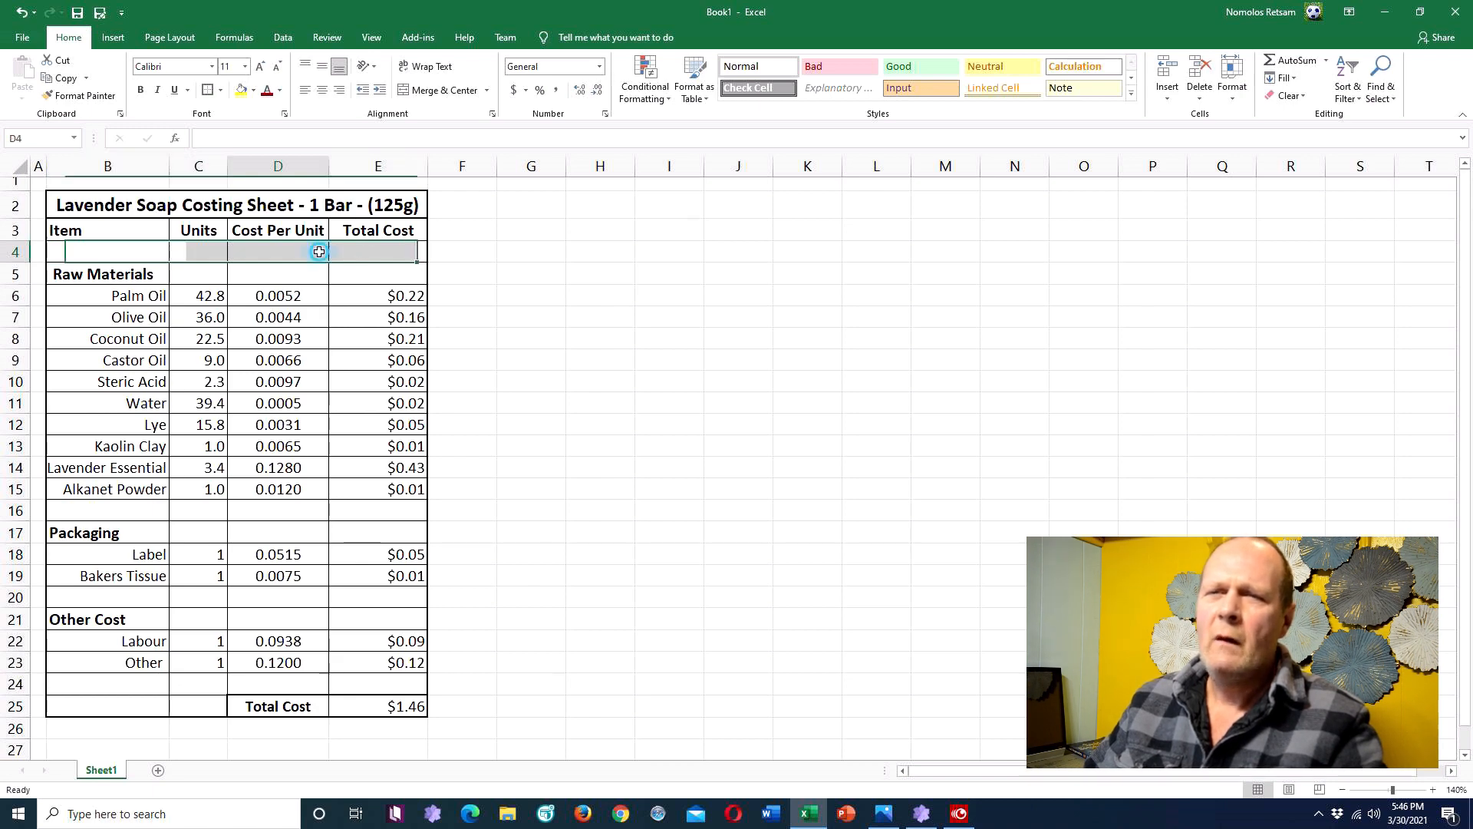
{"action": "left_click", "coordinate": [219, 252]}
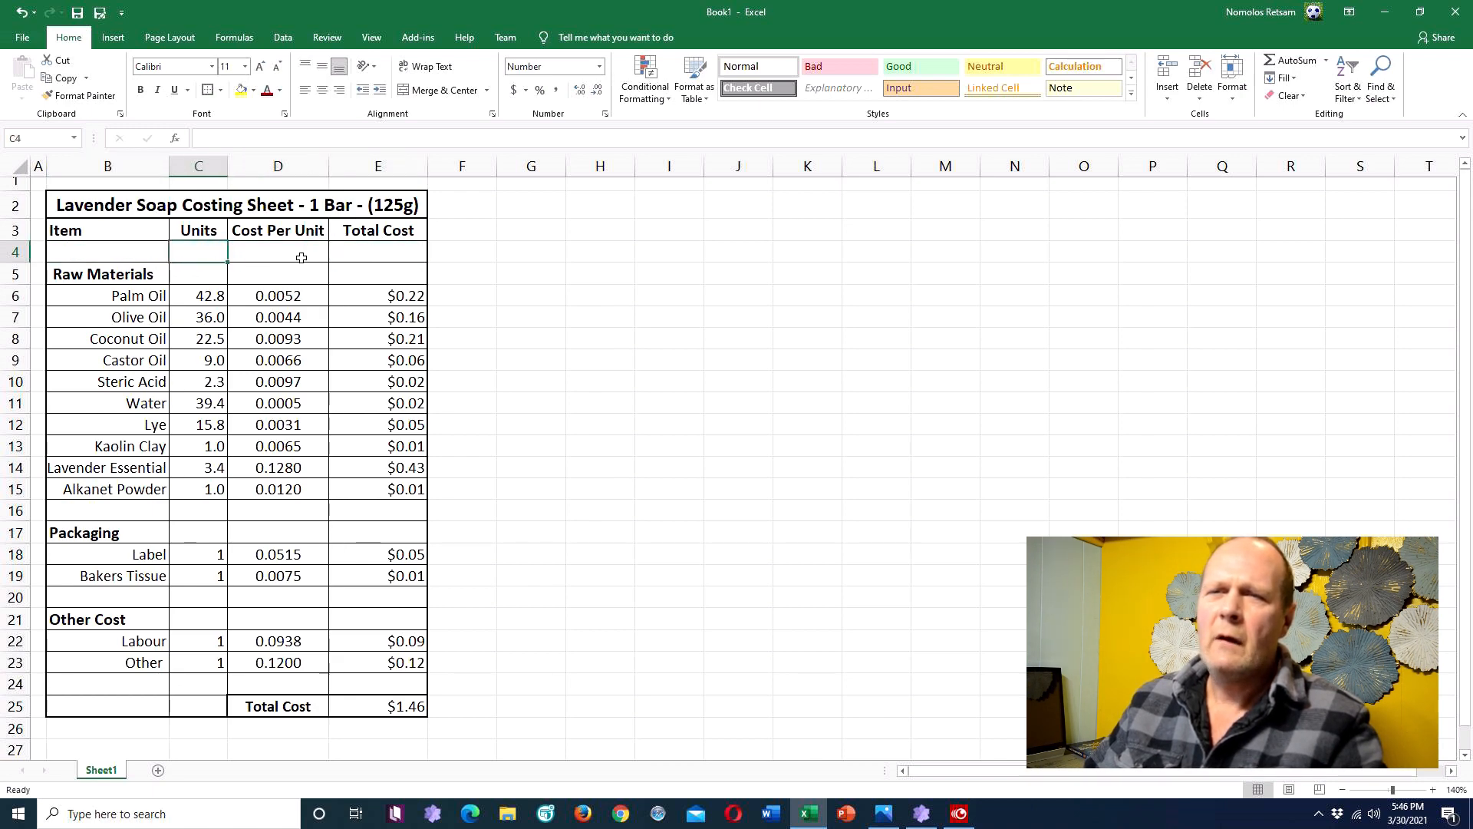
Step: Fill the merged title cell B2 with a bright magenta-purple from the extended color palette
{"action": "left_click", "coordinate": [151, 203]}
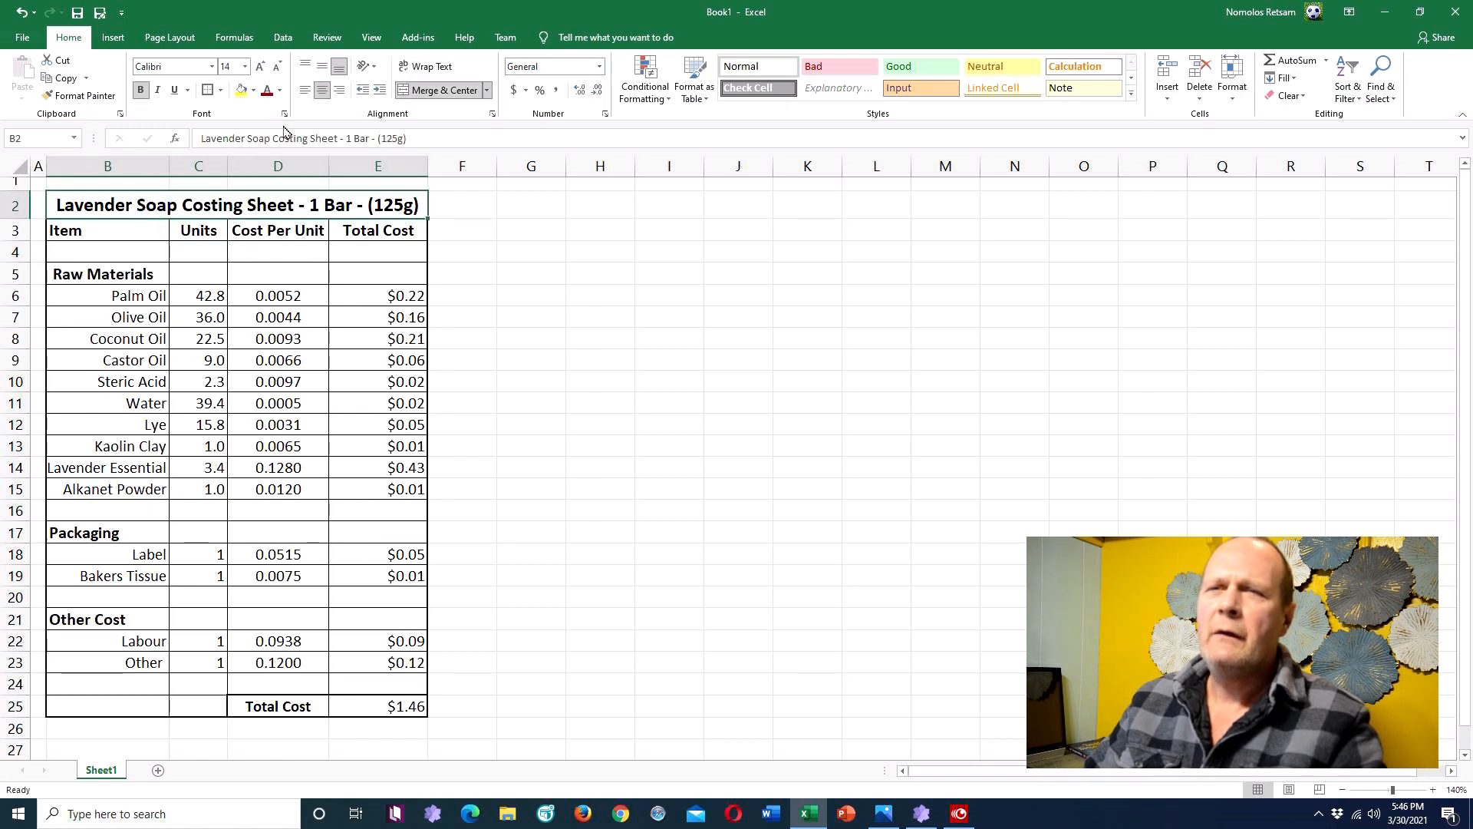
{"action": "left_click", "coordinate": [254, 90]}
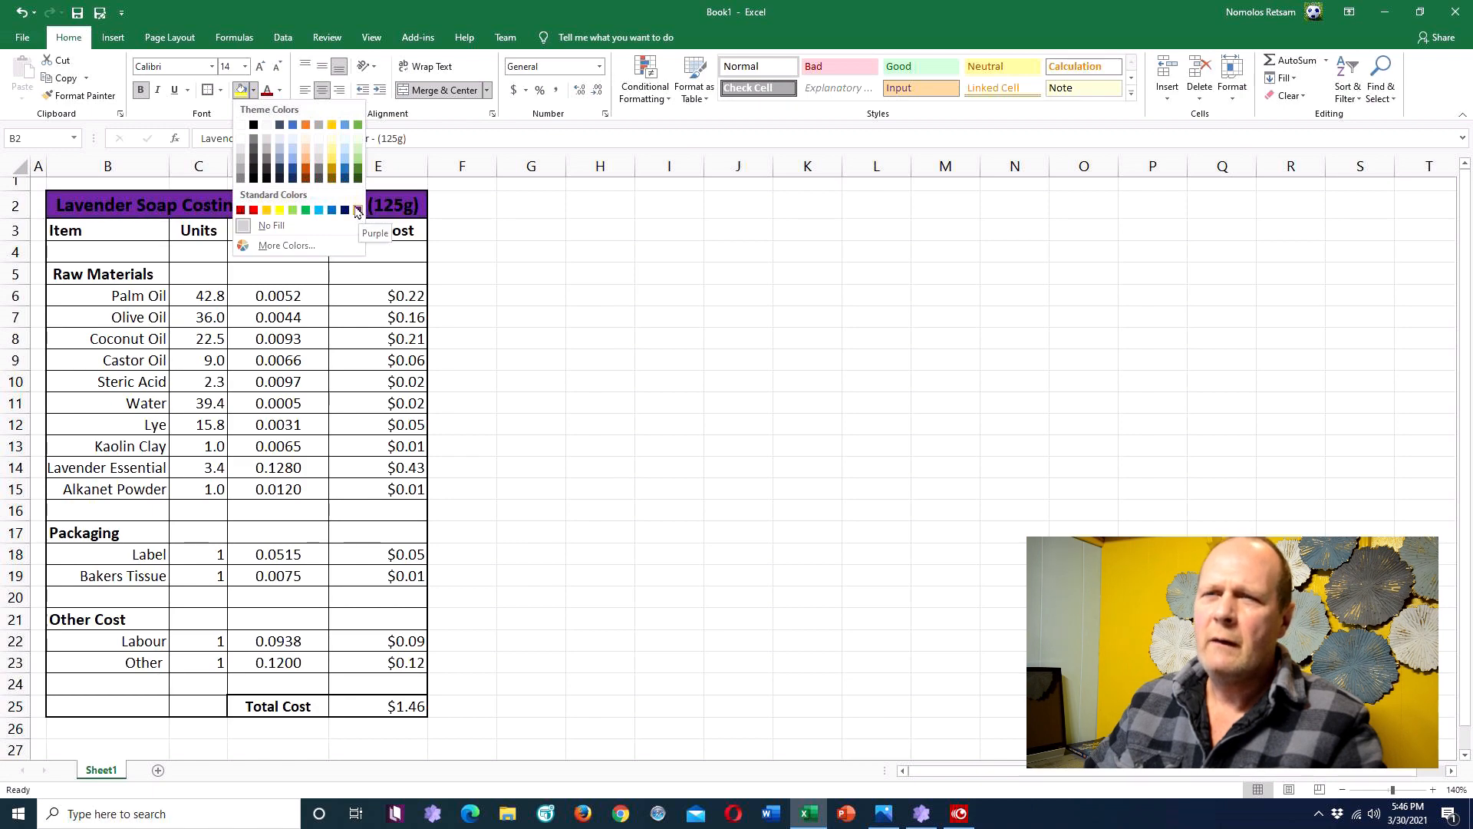
{"action": "left_click", "coordinate": [305, 247]}
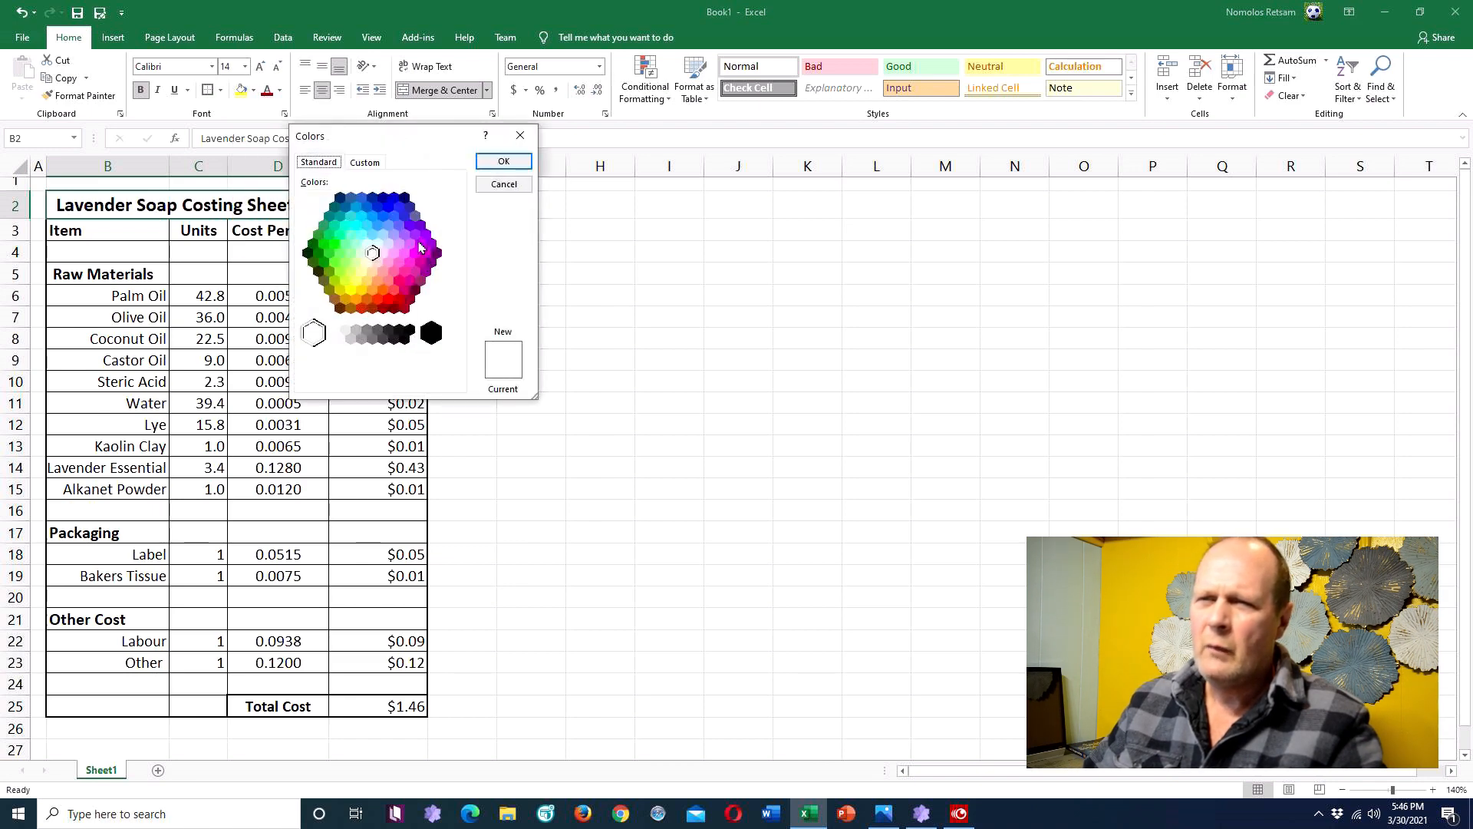
{"action": "left_click", "coordinate": [420, 244]}
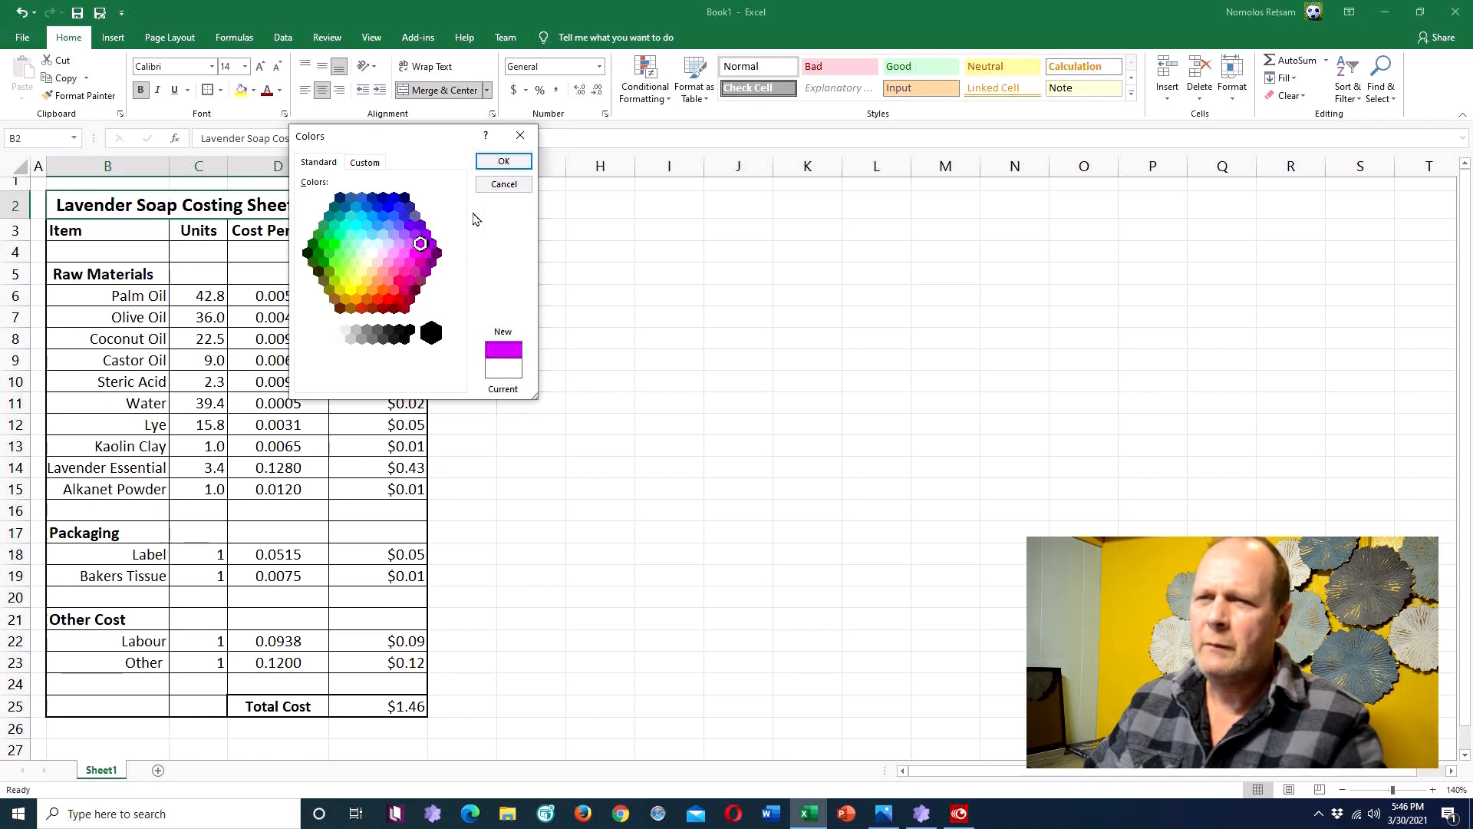
{"action": "left_click", "coordinate": [503, 161]}
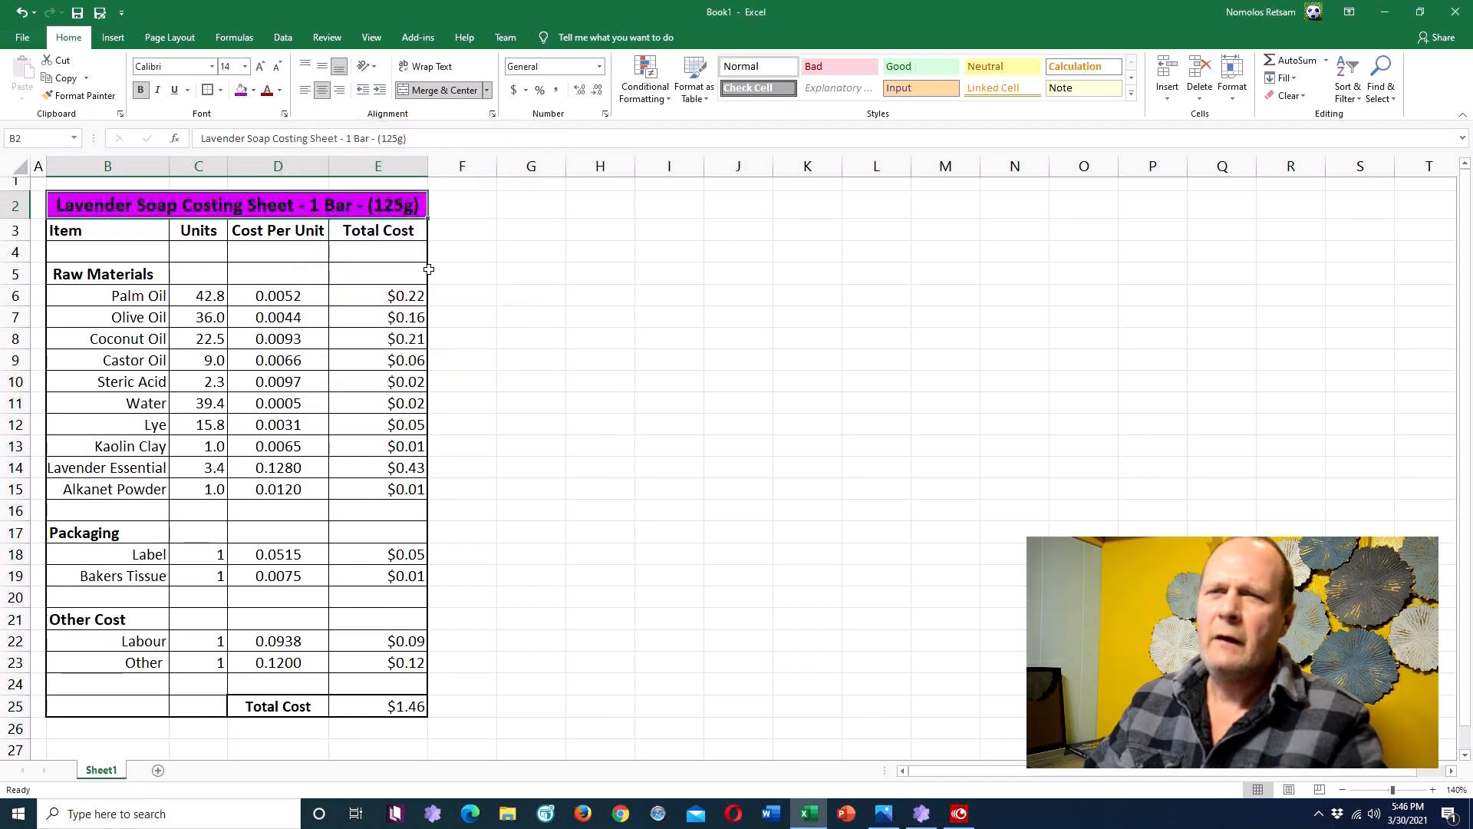
Step: Try a light pink fill from the extended color palette on blank cell E4 and undo it
{"action": "left_click", "coordinate": [362, 255]}
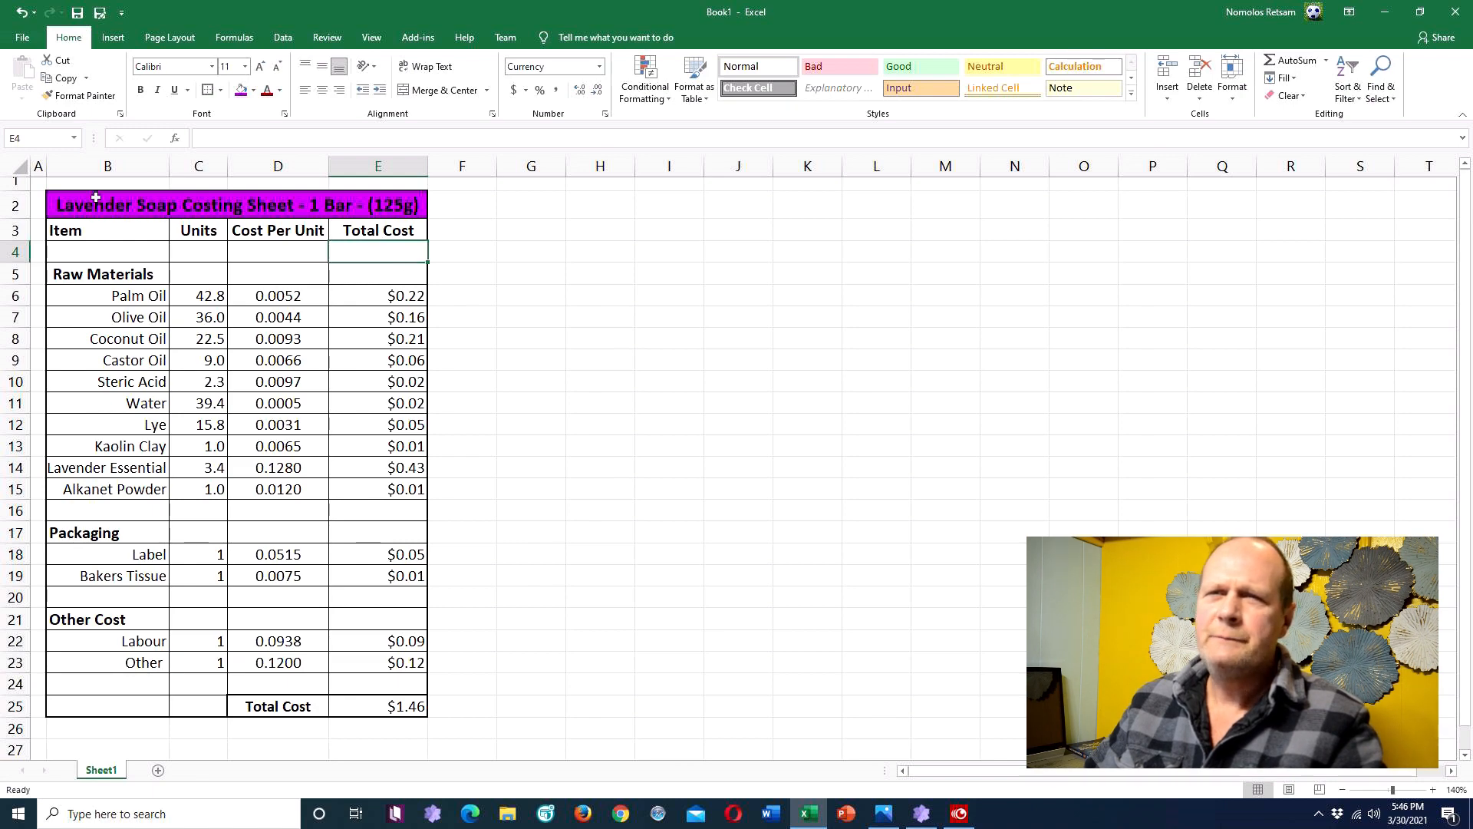
{"action": "left_click", "coordinate": [253, 90]}
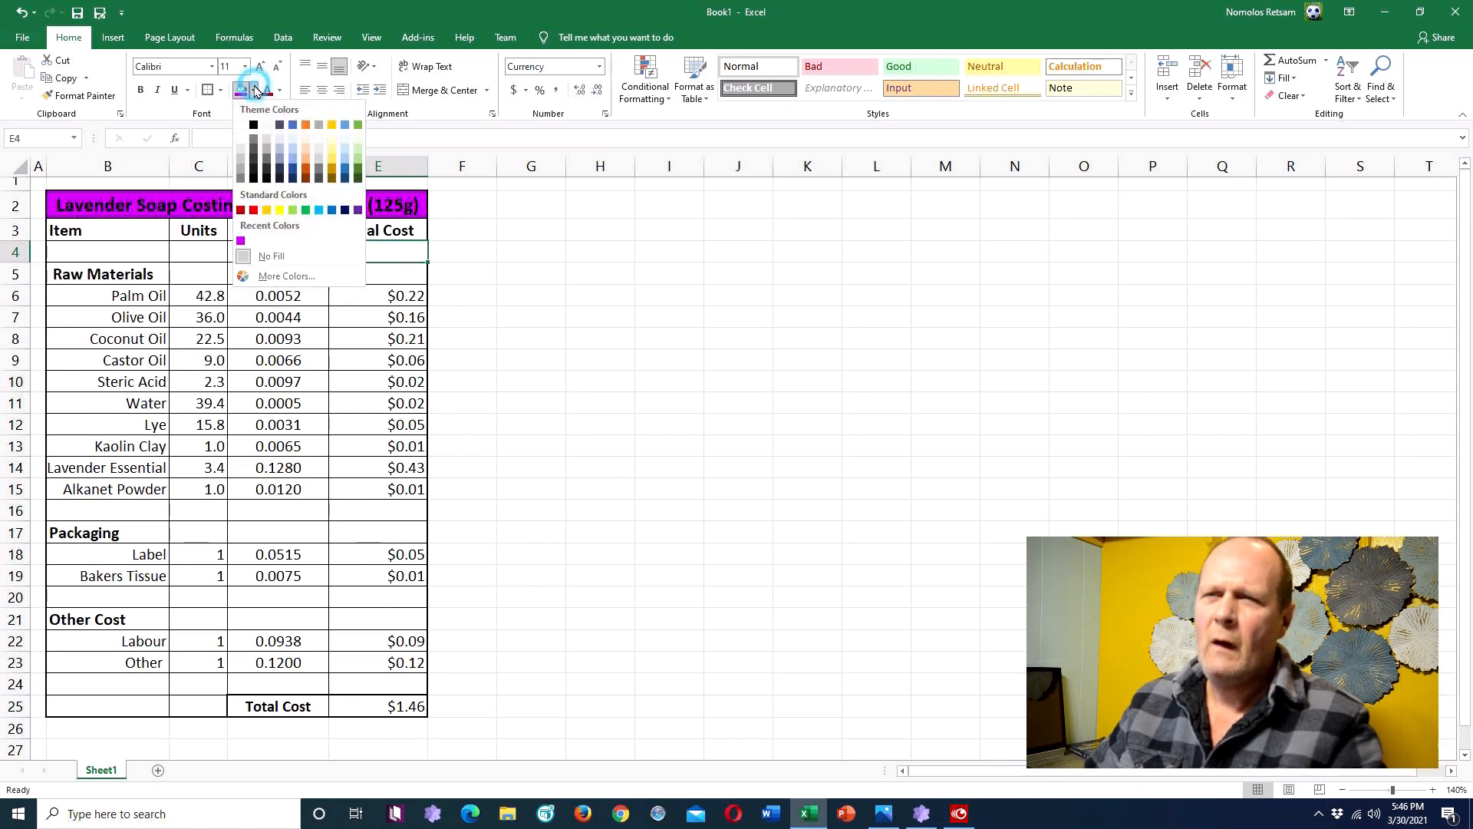
{"action": "left_click", "coordinate": [278, 276]}
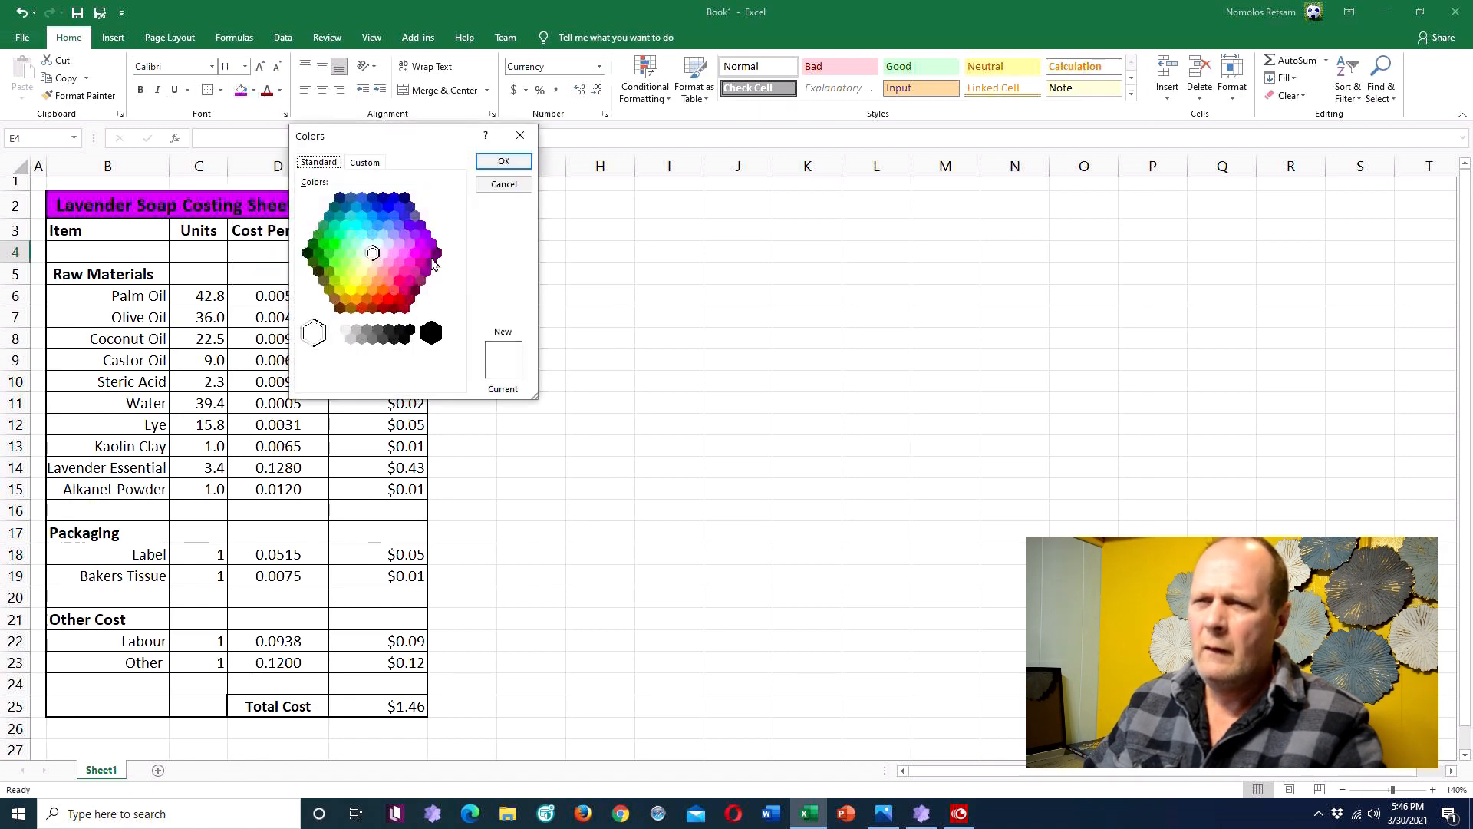
{"action": "left_click", "coordinate": [394, 253]}
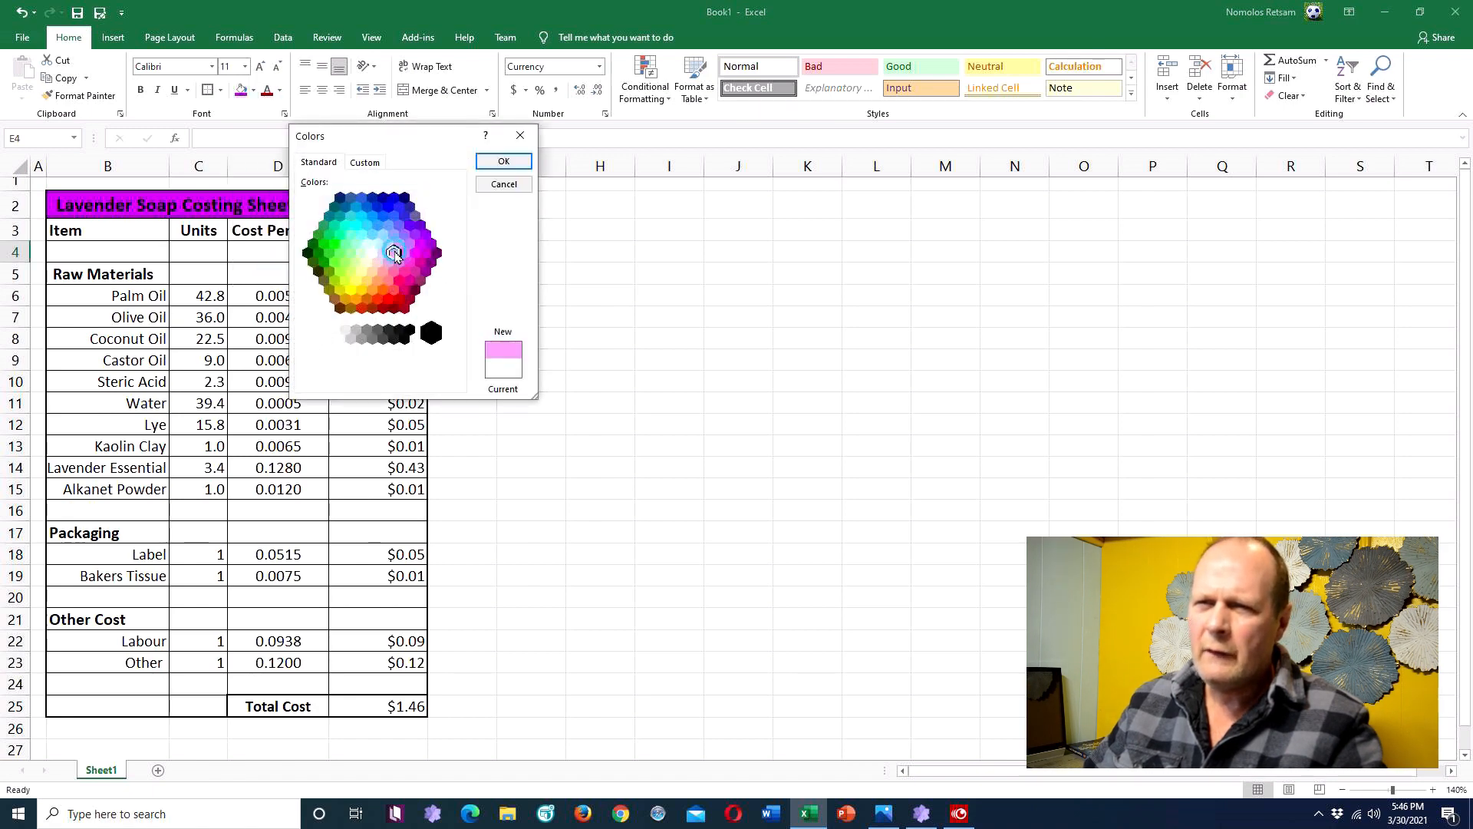
{"action": "left_click", "coordinate": [504, 162]}
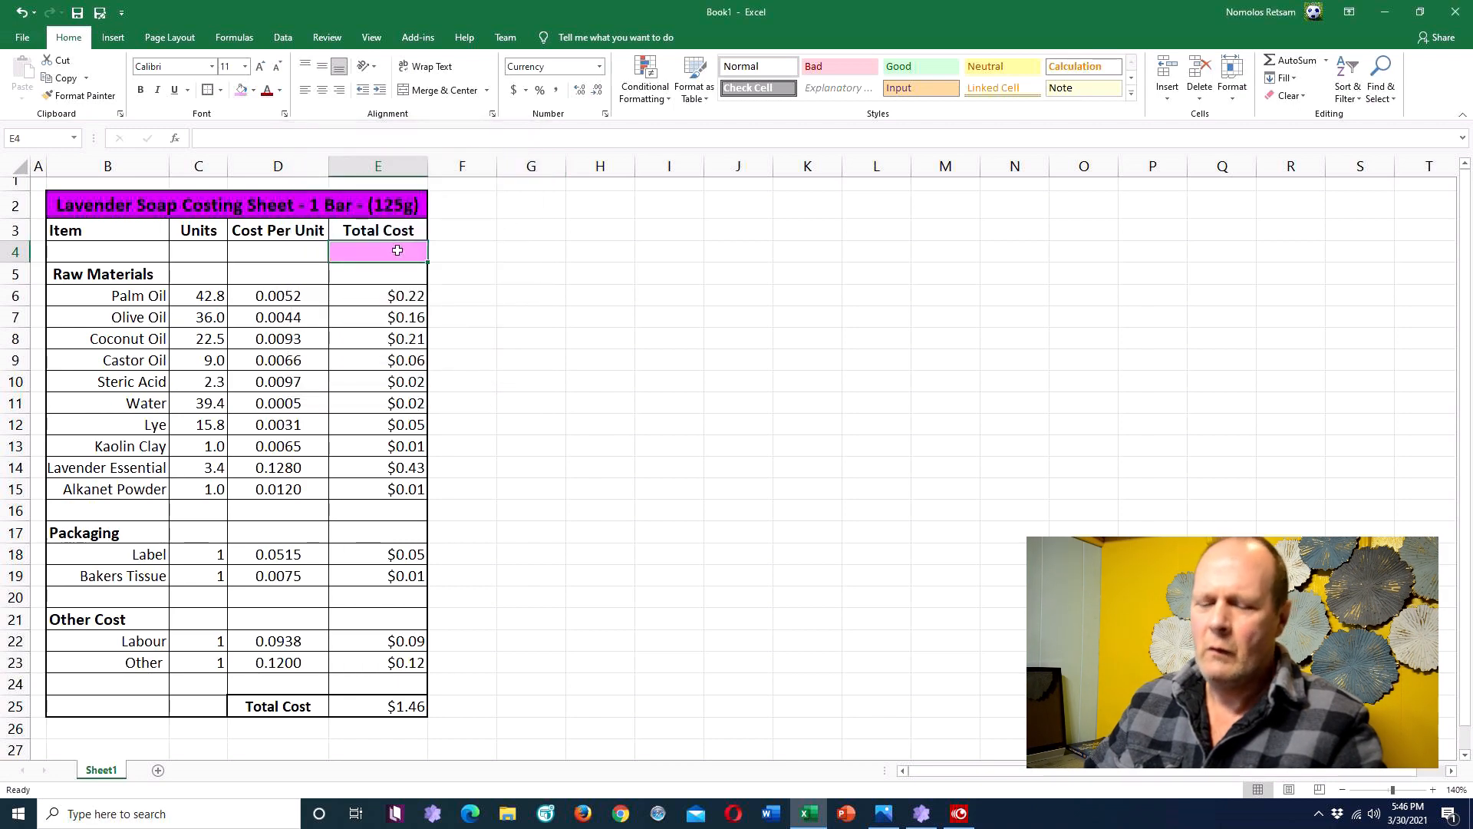
{"action": "left_click", "coordinate": [21, 12]}
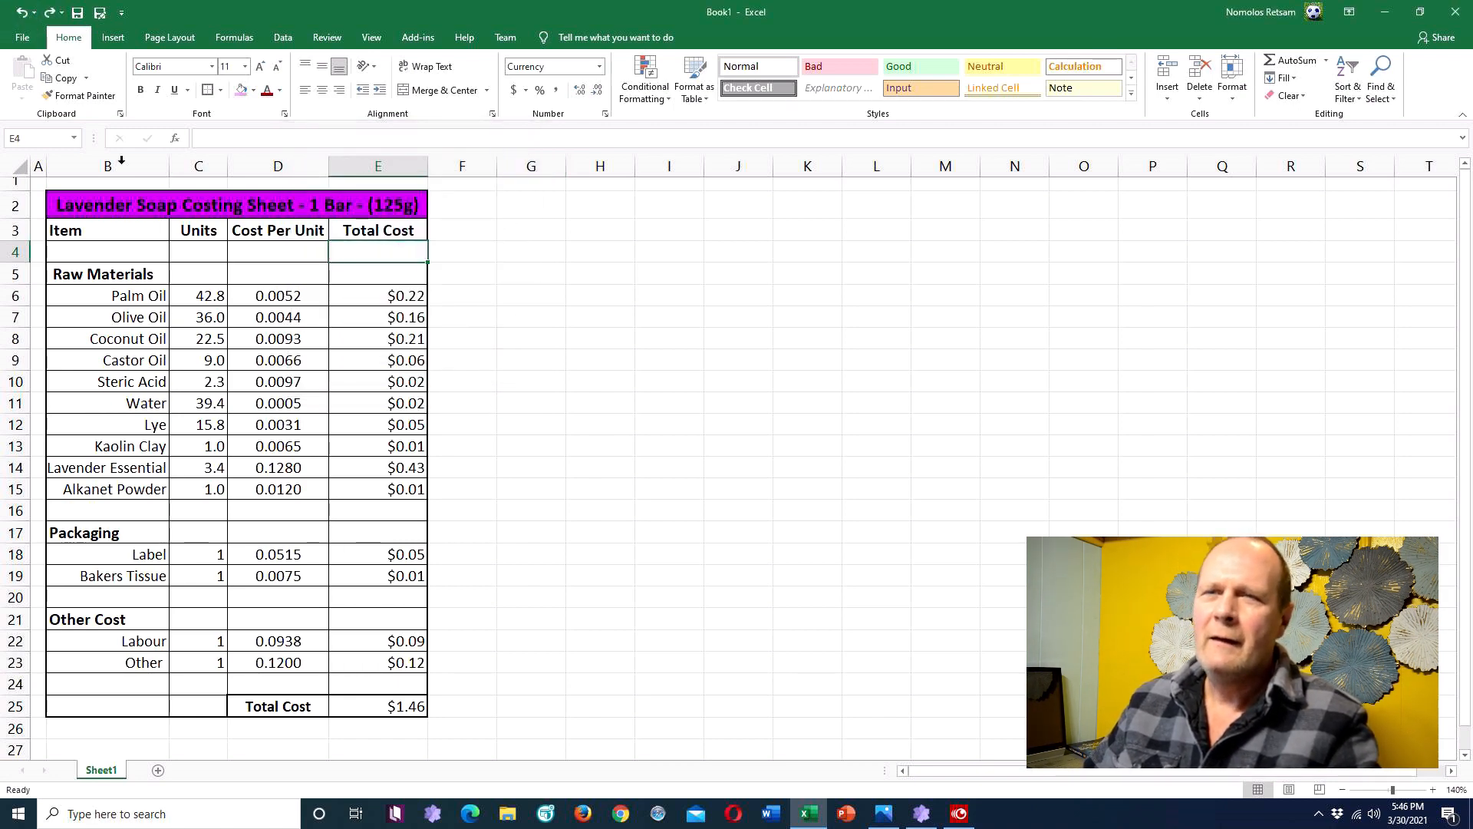
Step: Change the fill of the merged title cell B2 to the recently used light pink
{"action": "left_click", "coordinate": [134, 208]}
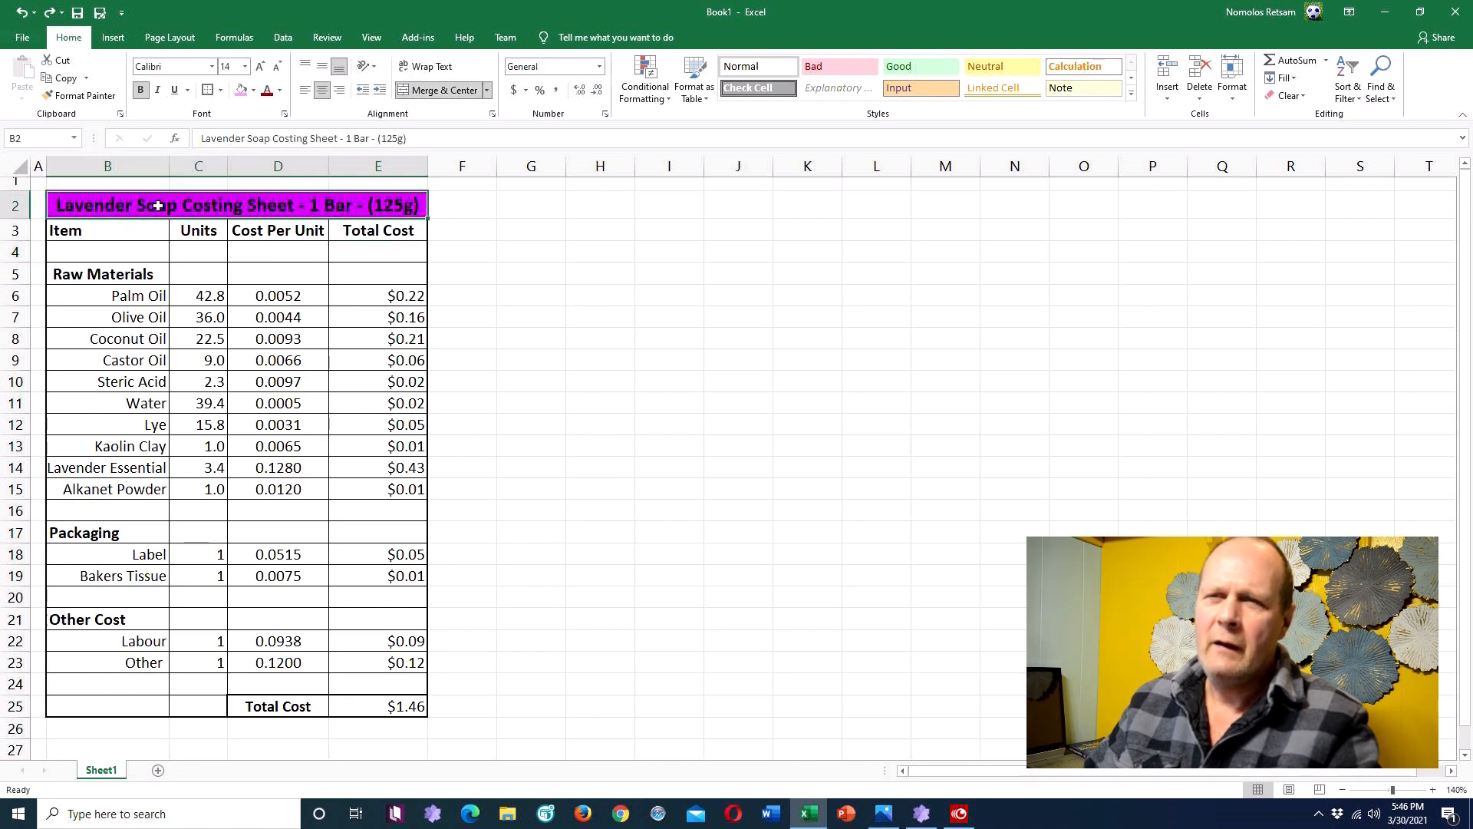
{"action": "left_click", "coordinate": [253, 90]}
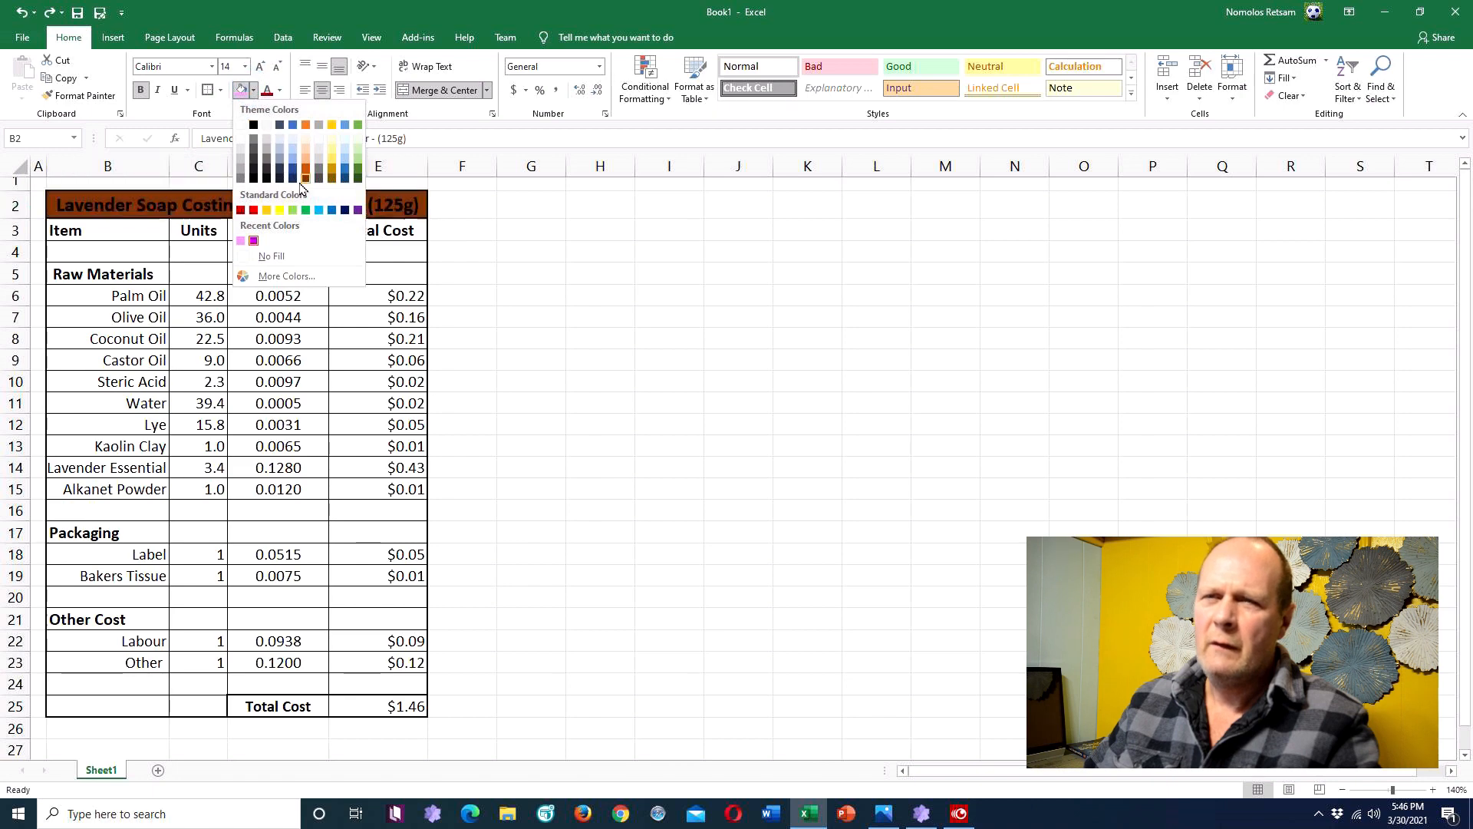
{"action": "left_click", "coordinate": [240, 240]}
{"action": "left_click", "coordinate": [388, 274]}
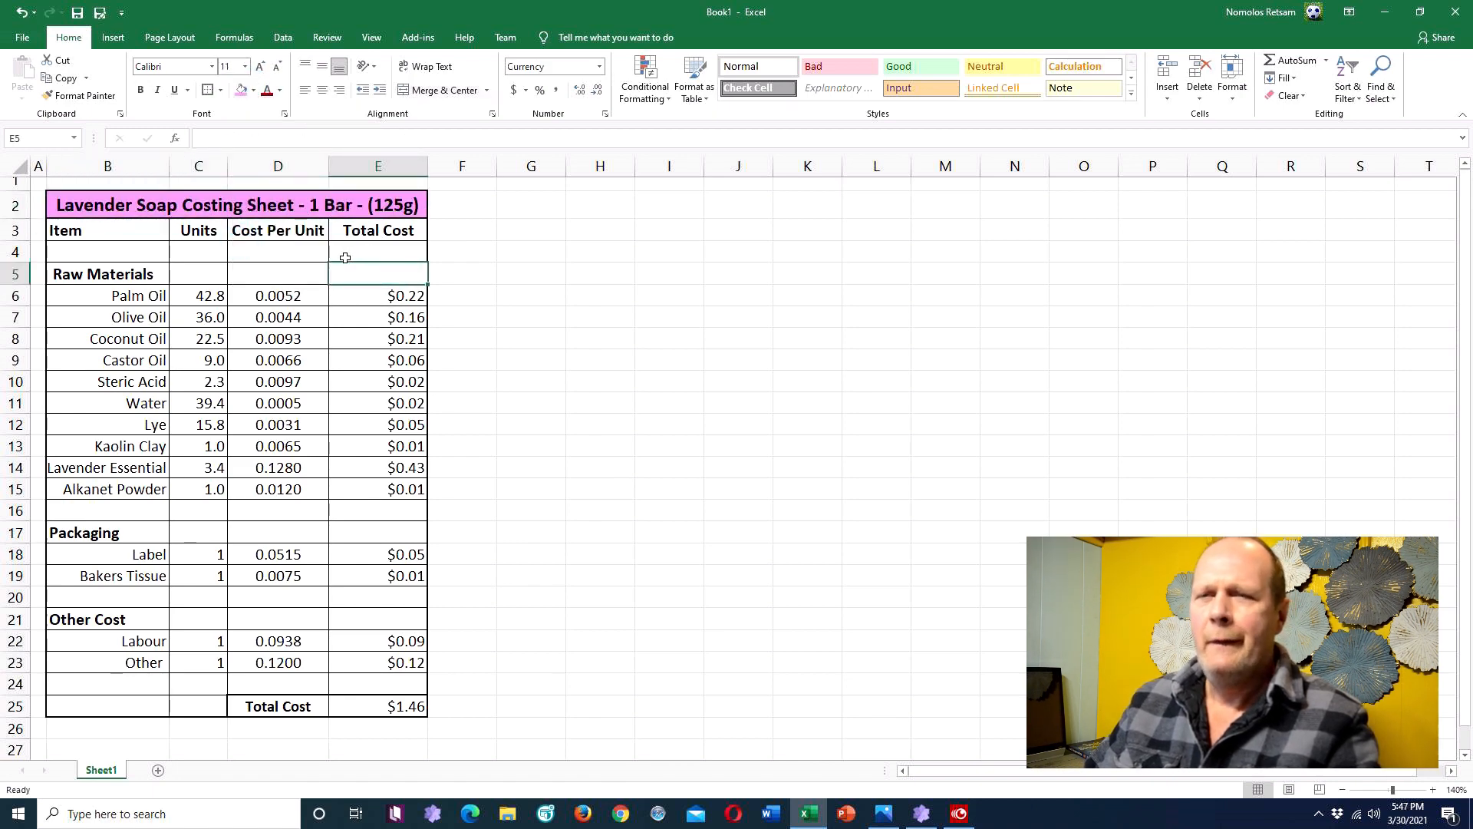
Step: Enlarge the overall total amount in E25 to font size 16 and make it bold
{"action": "left_click", "coordinate": [422, 705]}
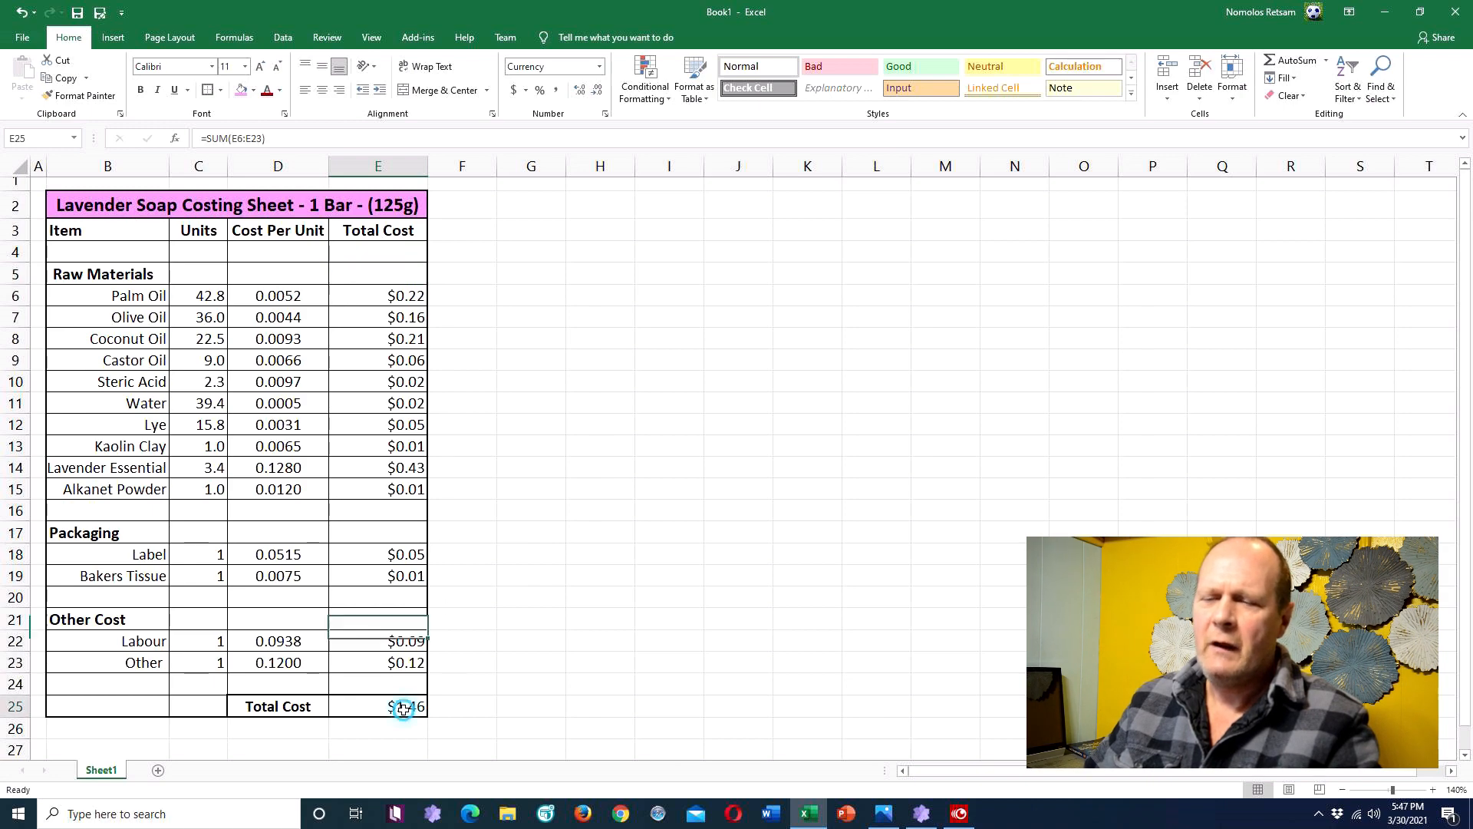
{"action": "left_click", "coordinate": [261, 67]}
{"action": "left_click", "coordinate": [261, 66]}
{"action": "left_click", "coordinate": [261, 66]}
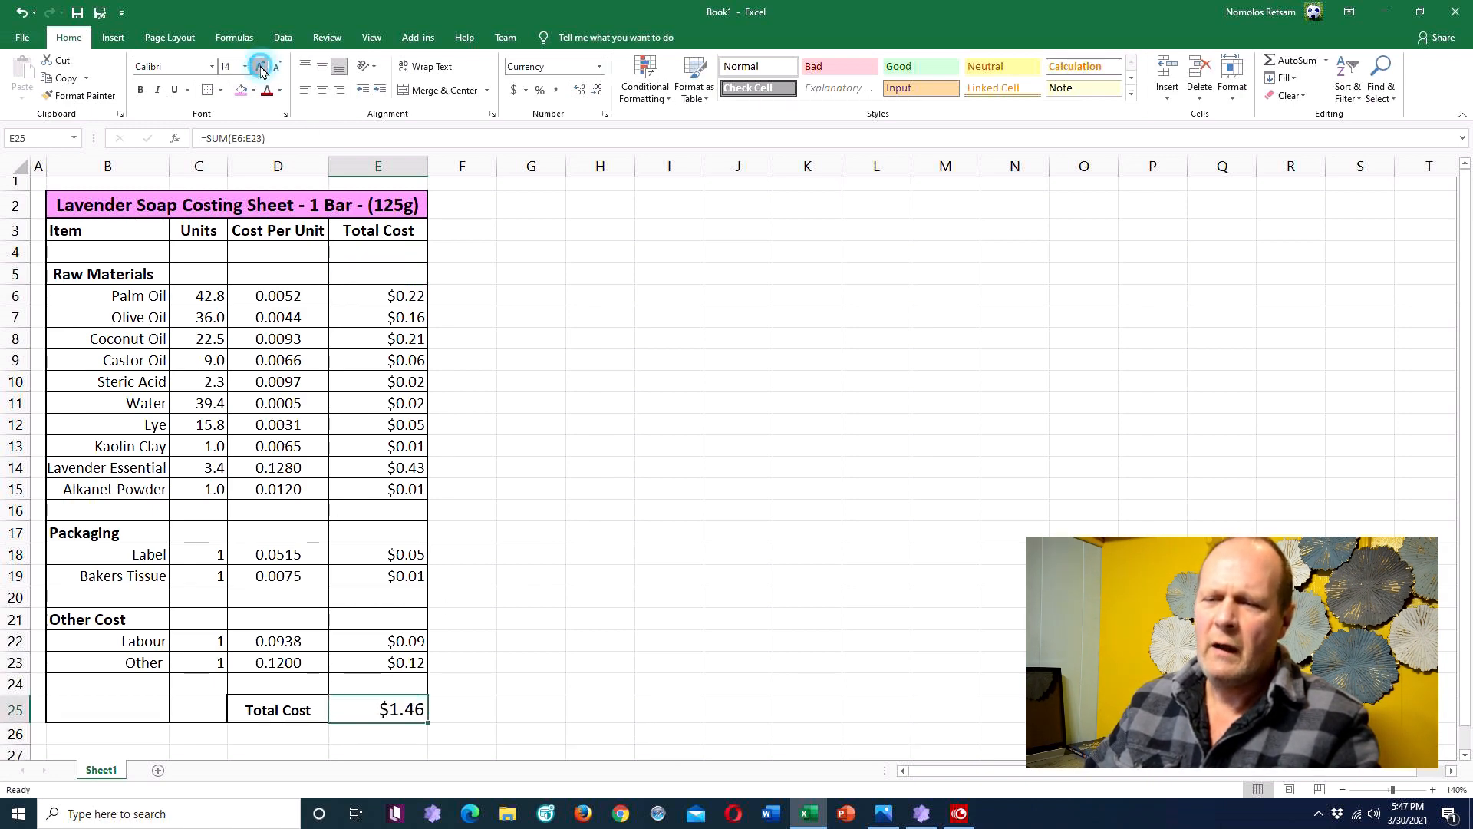
{"action": "left_click", "coordinate": [142, 90]}
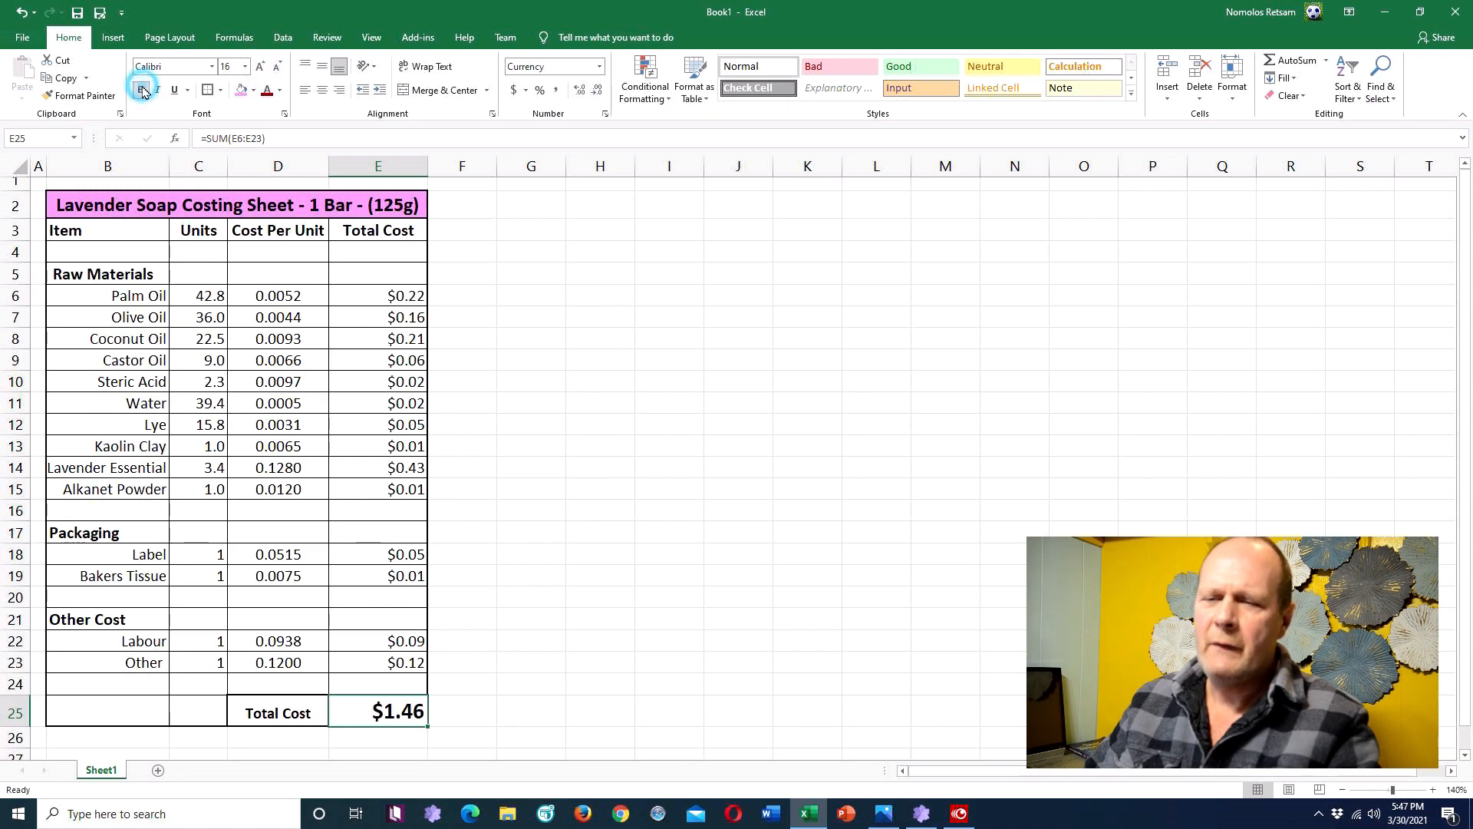